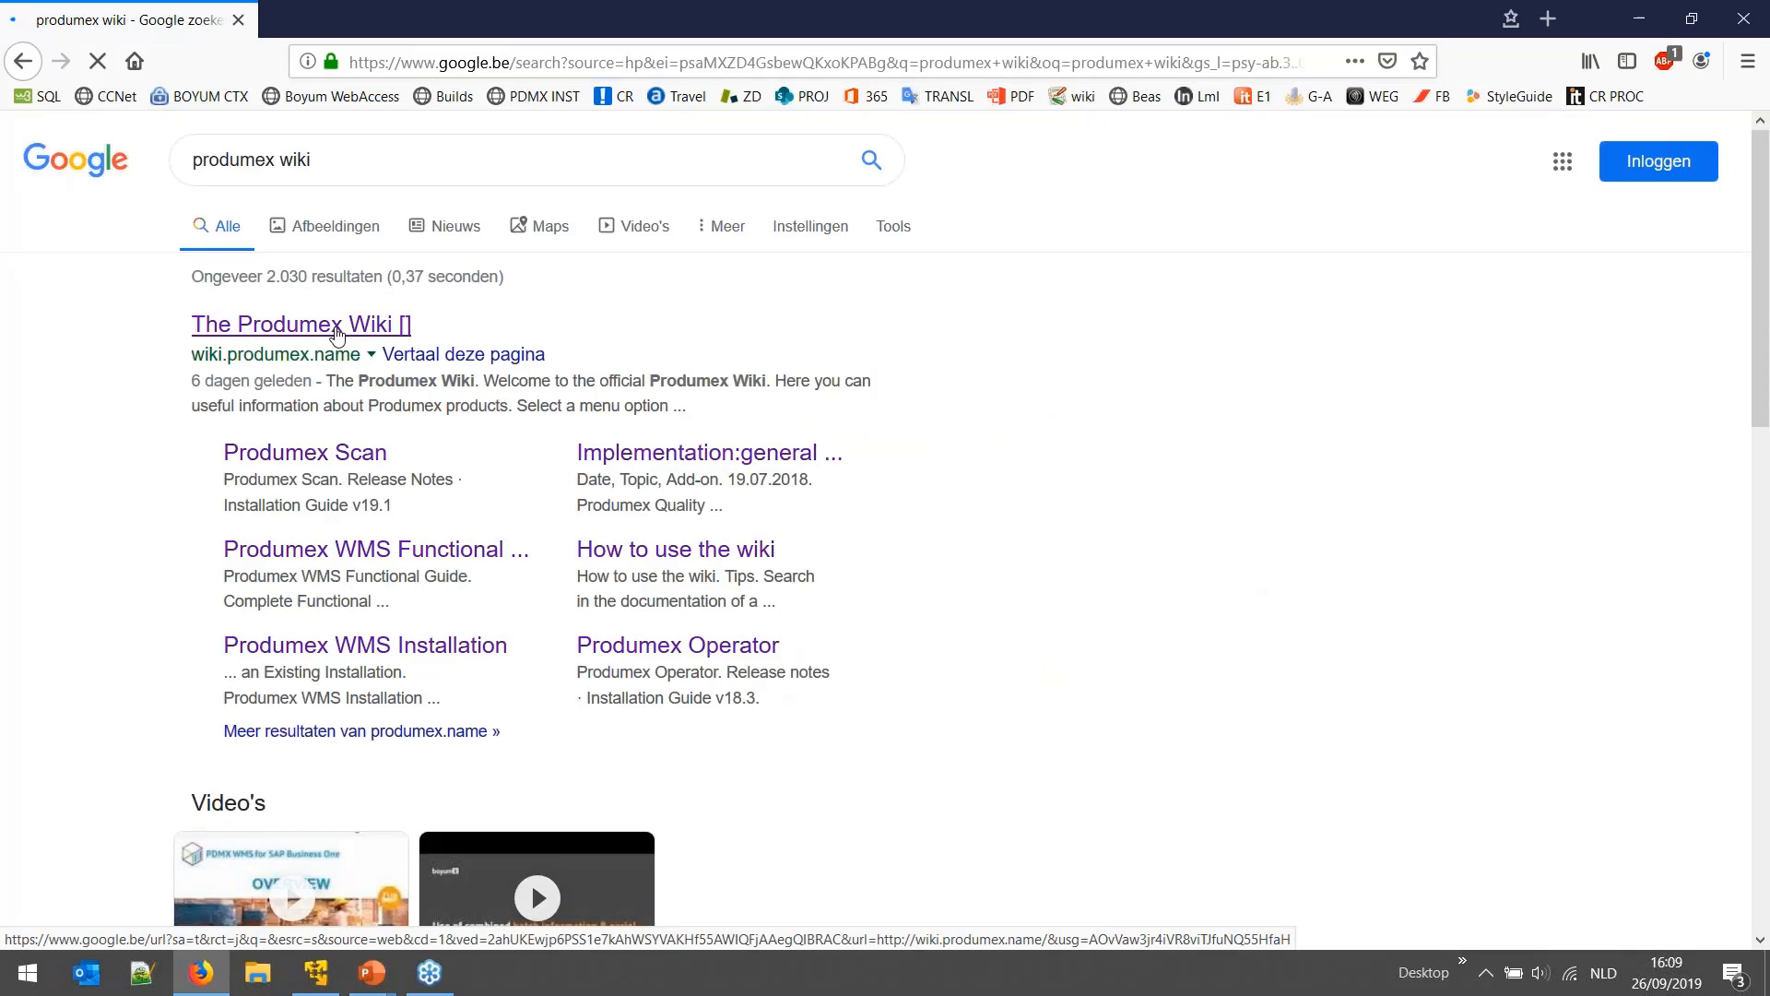
- Go through the Produmex WMS product page to the Produmex Weigh page on the wiki
{"action": "scroll", "coordinate": [350, 631], "scroll_direction": "down", "scroll_amount": 1}
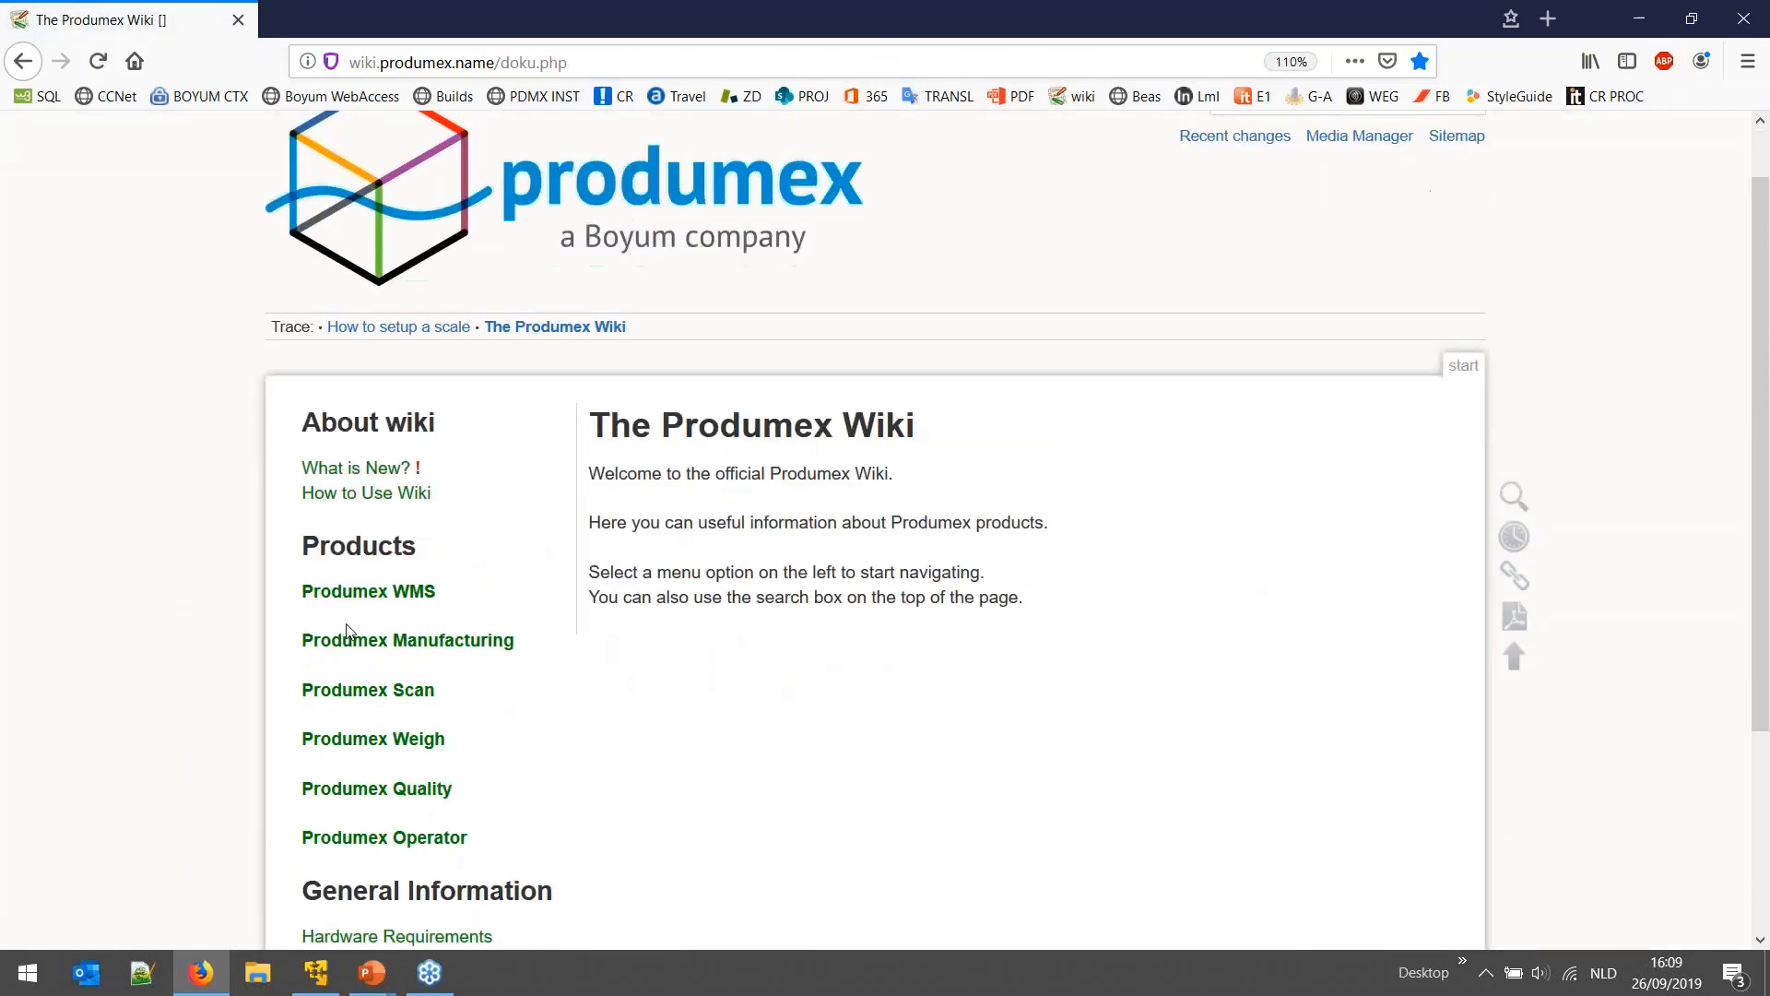
{"action": "scroll", "coordinate": [348, 631], "scroll_direction": "down", "scroll_amount": 1}
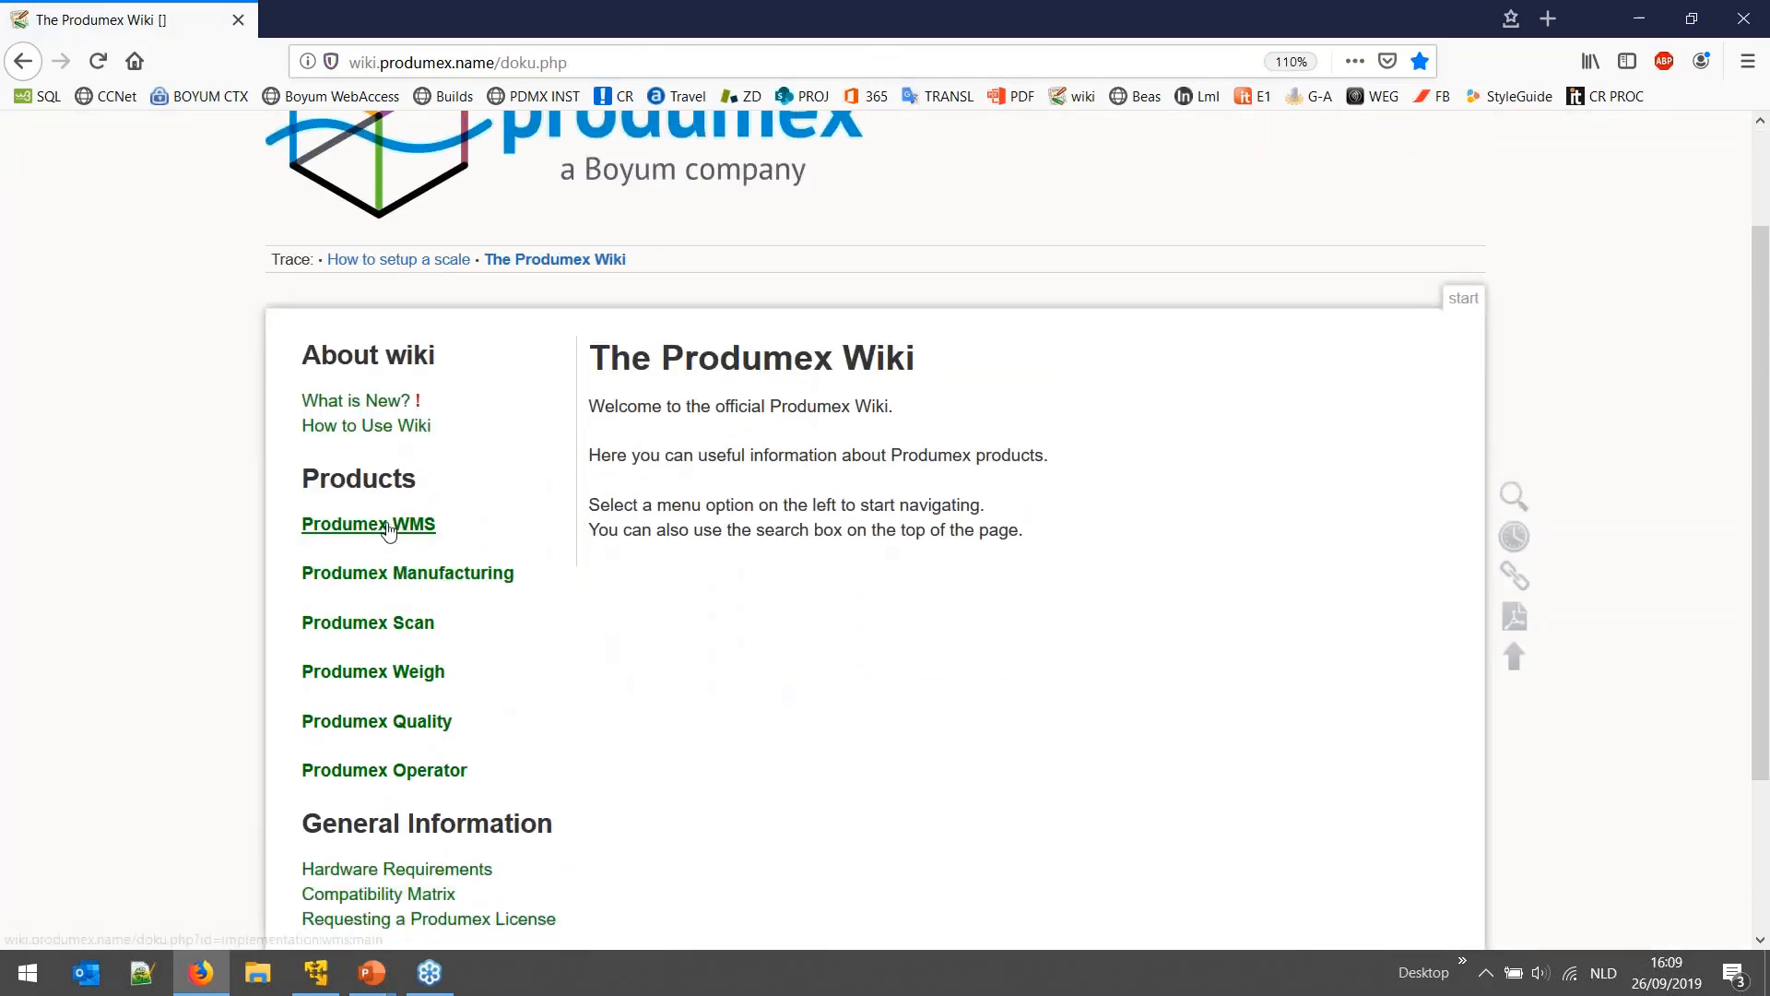
{"action": "left_click", "coordinate": [378, 525]}
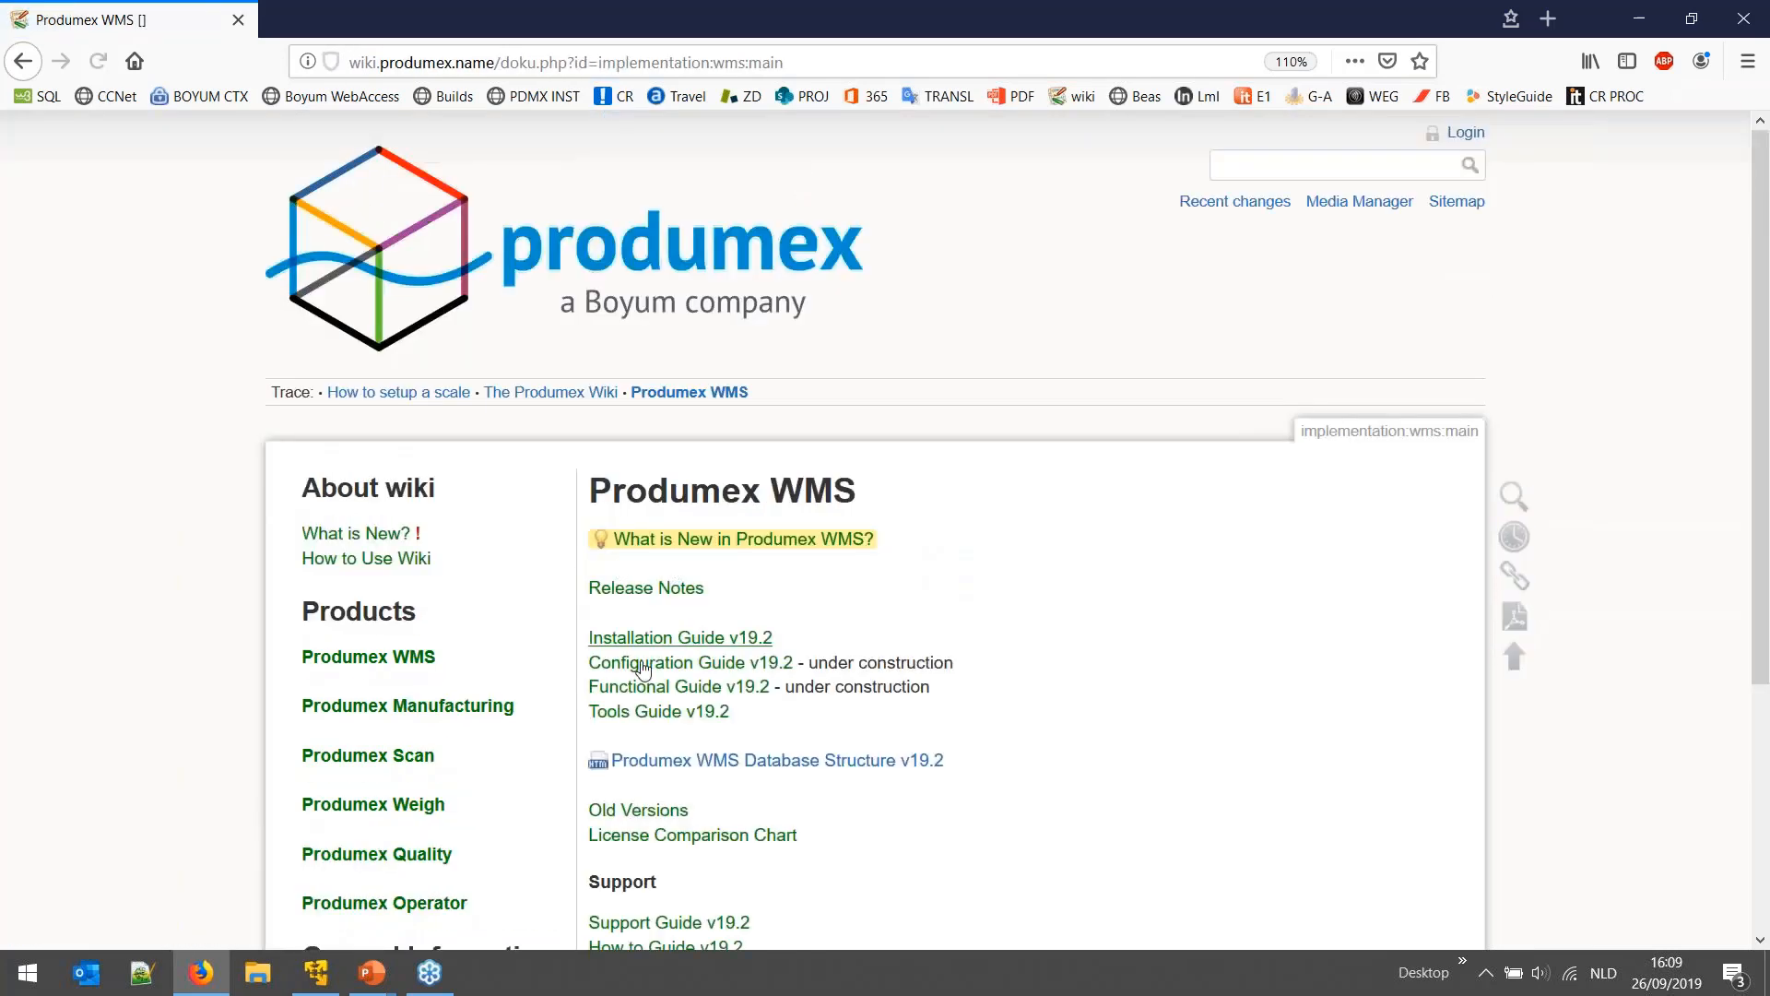
{"action": "scroll", "coordinate": [473, 745], "scroll_direction": "down", "scroll_amount": 1}
{"action": "scroll", "coordinate": [473, 745], "scroll_direction": "down", "scroll_amount": 1}
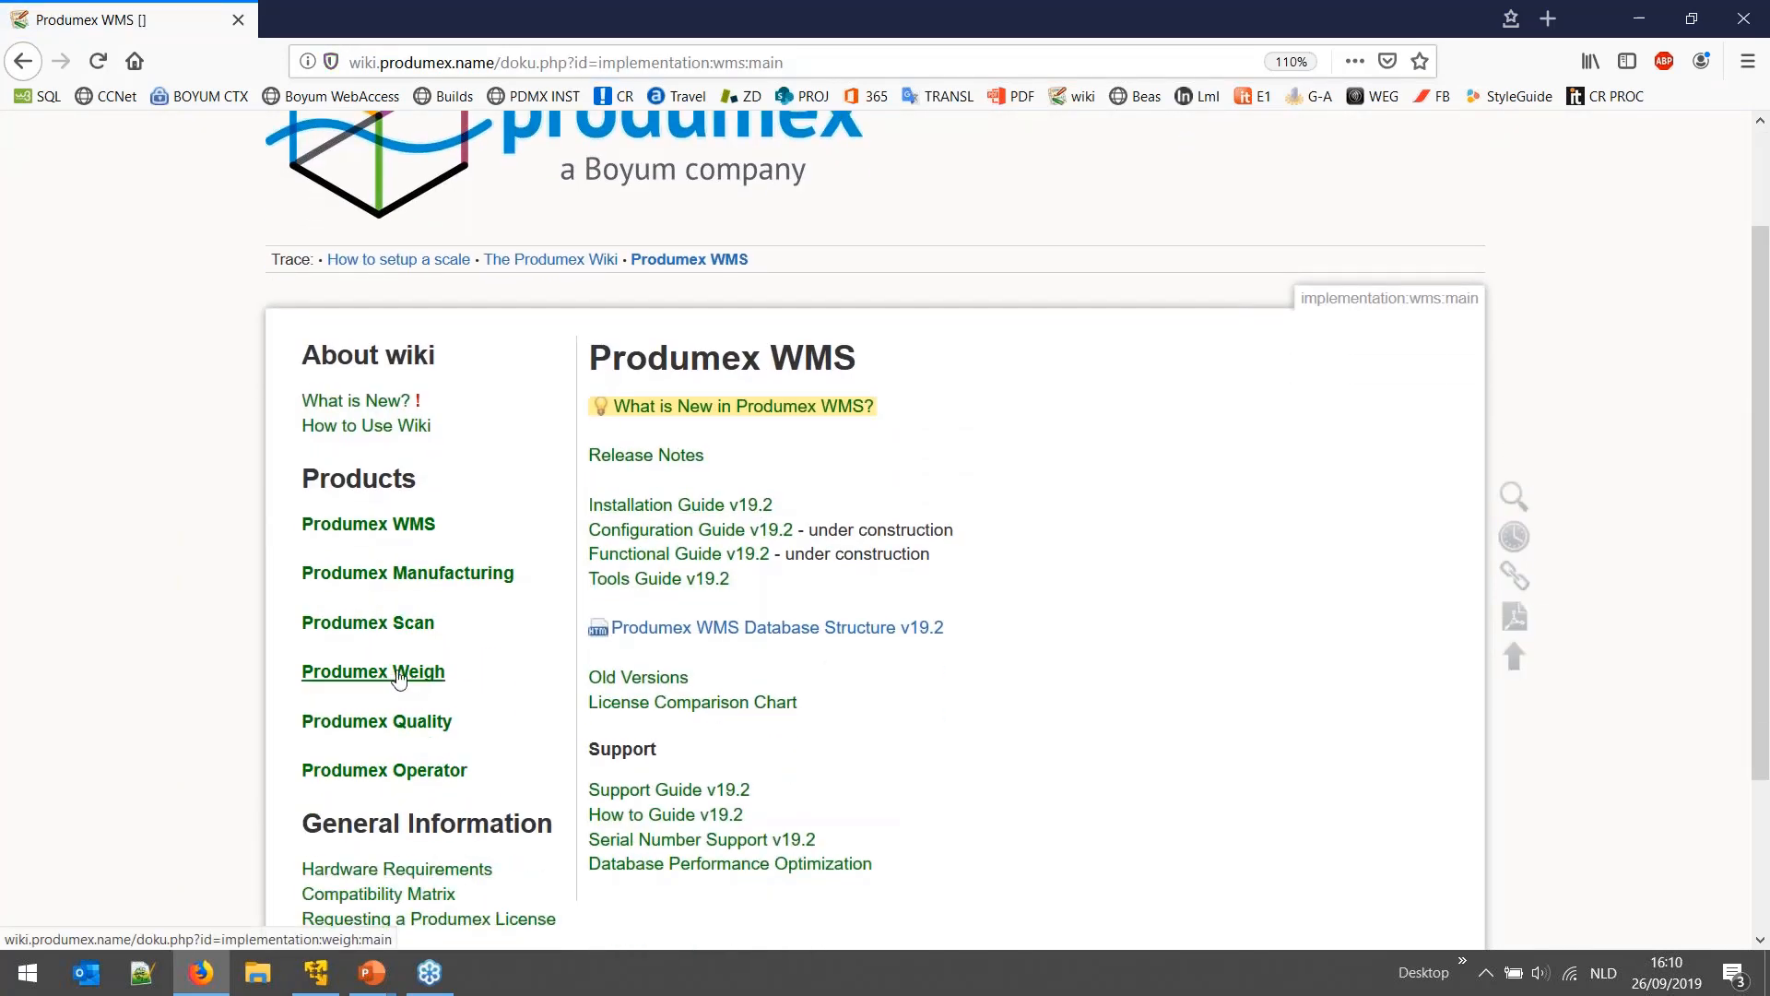
{"action": "left_click", "coordinate": [398, 676]}
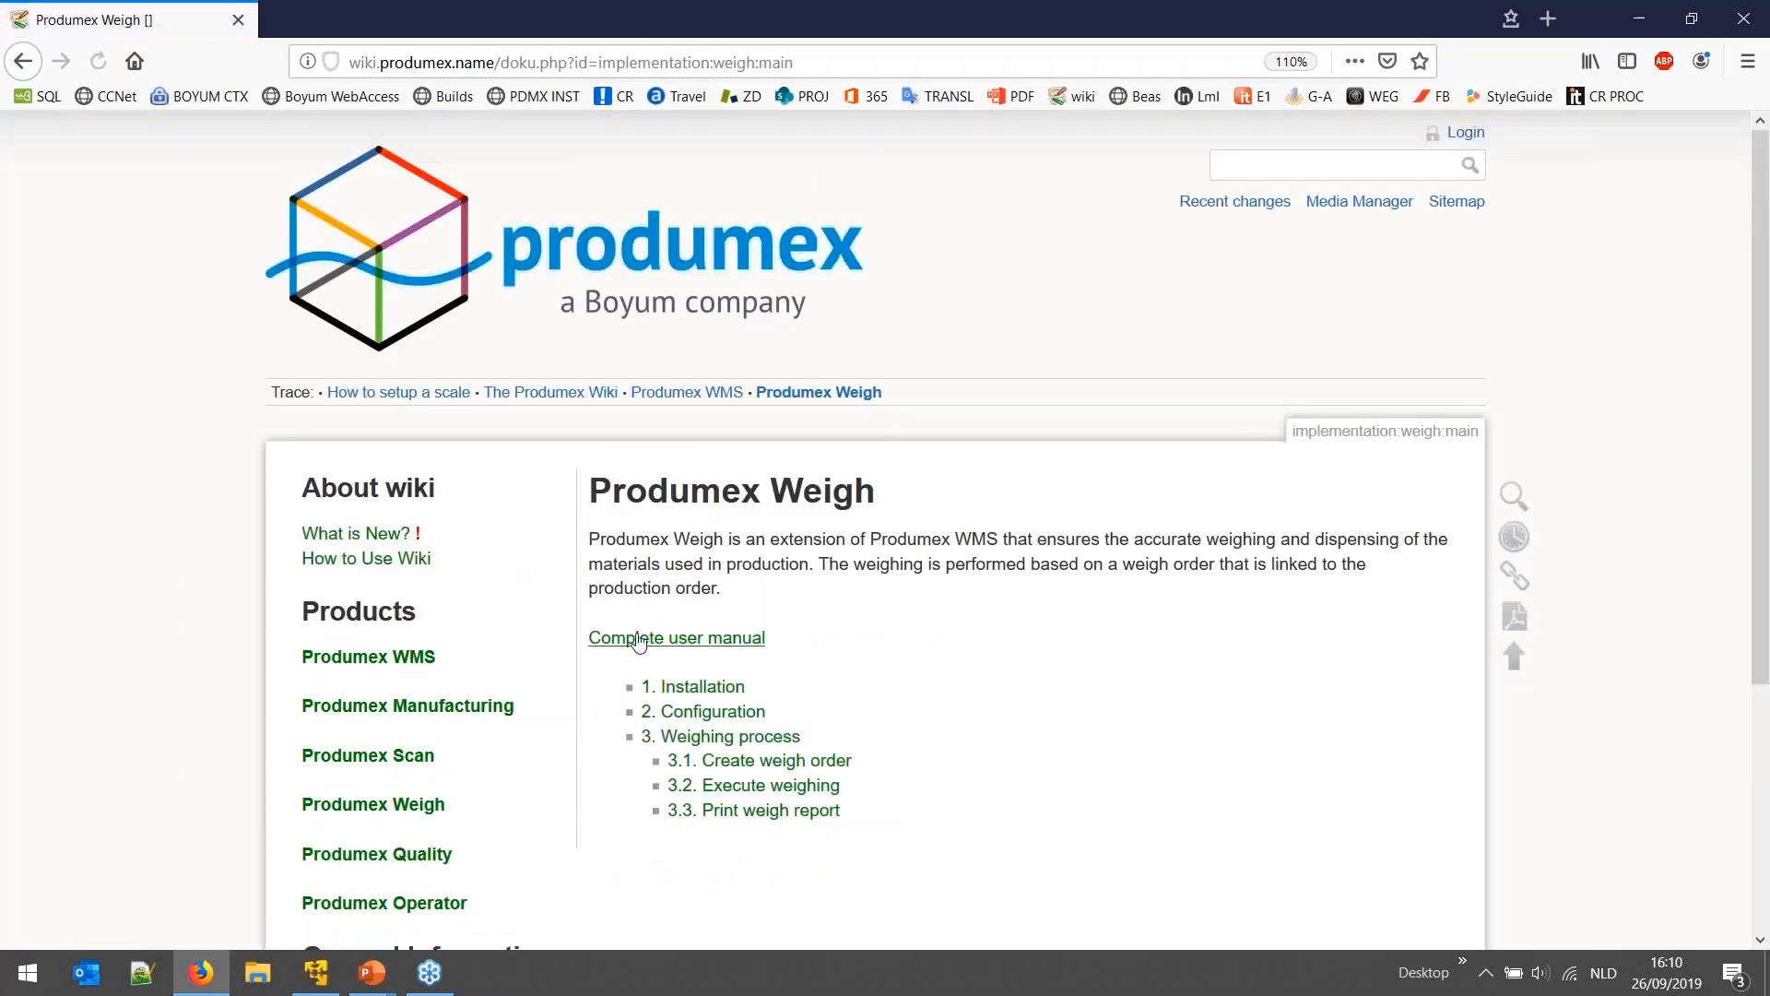
- Open the complete user manual in a new tab, and from it the weighing room page in another tab
{"action": "right_click", "coordinate": [636, 645]}
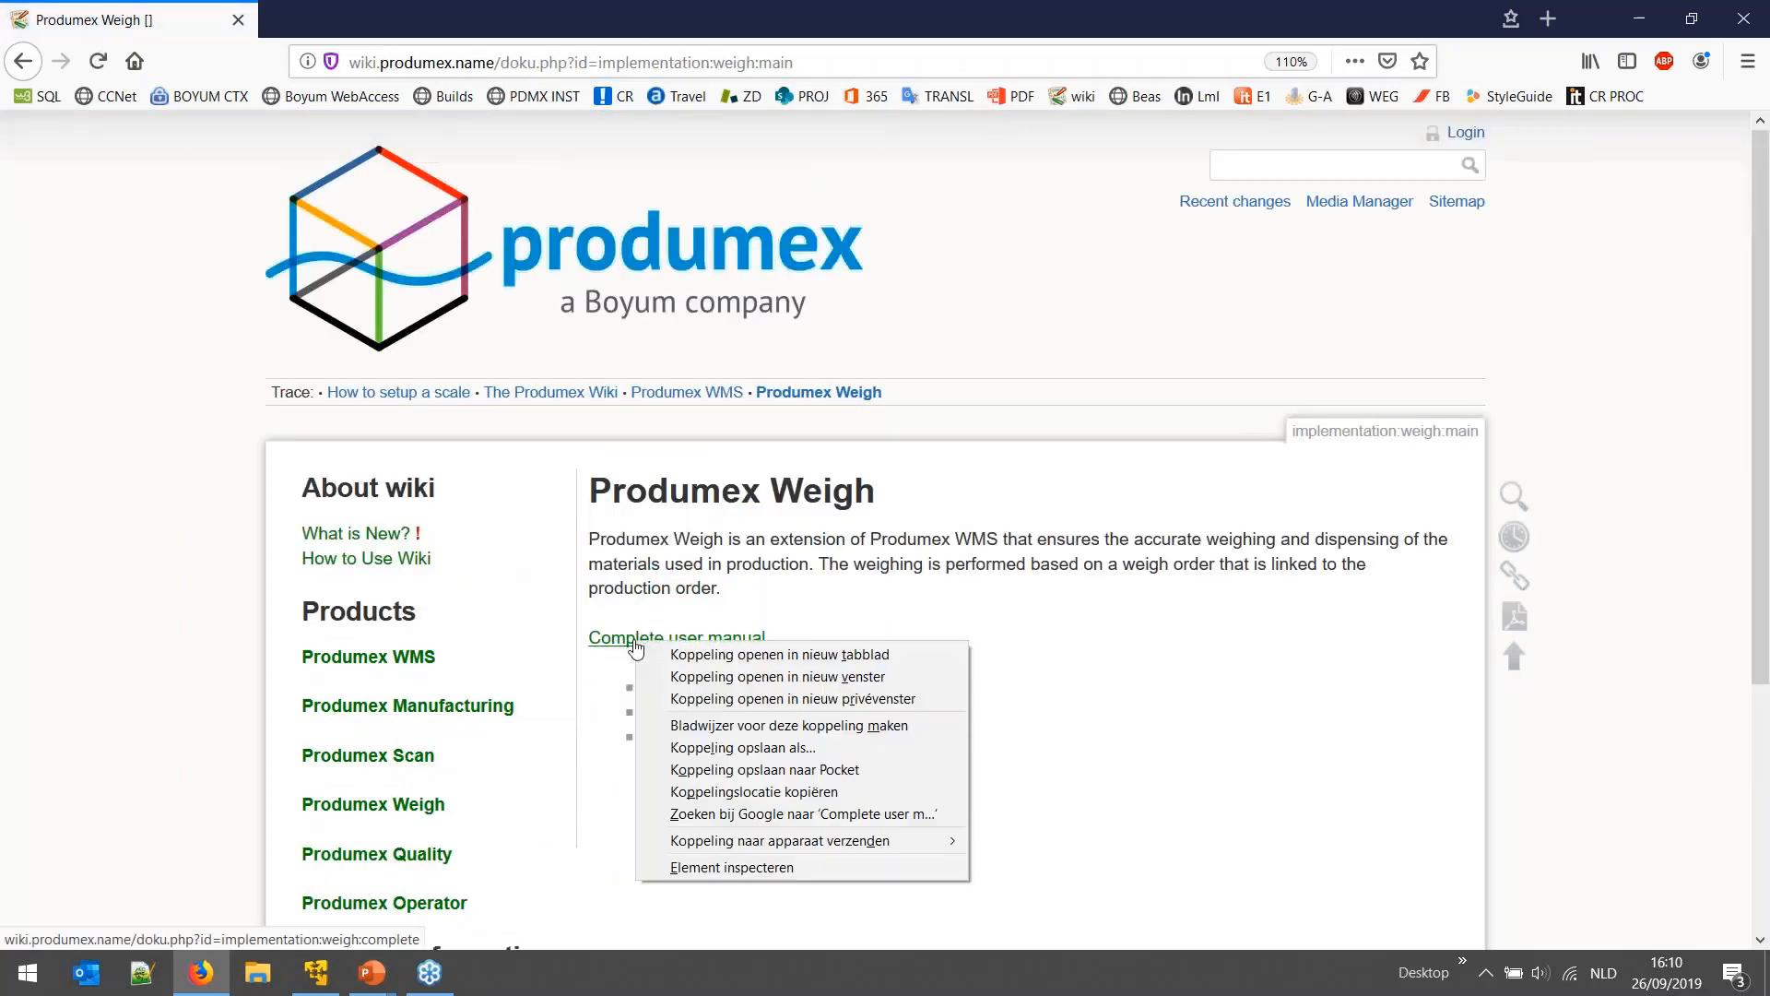
{"action": "left_click", "coordinate": [738, 653]}
{"action": "left_click", "coordinate": [375, 35]}
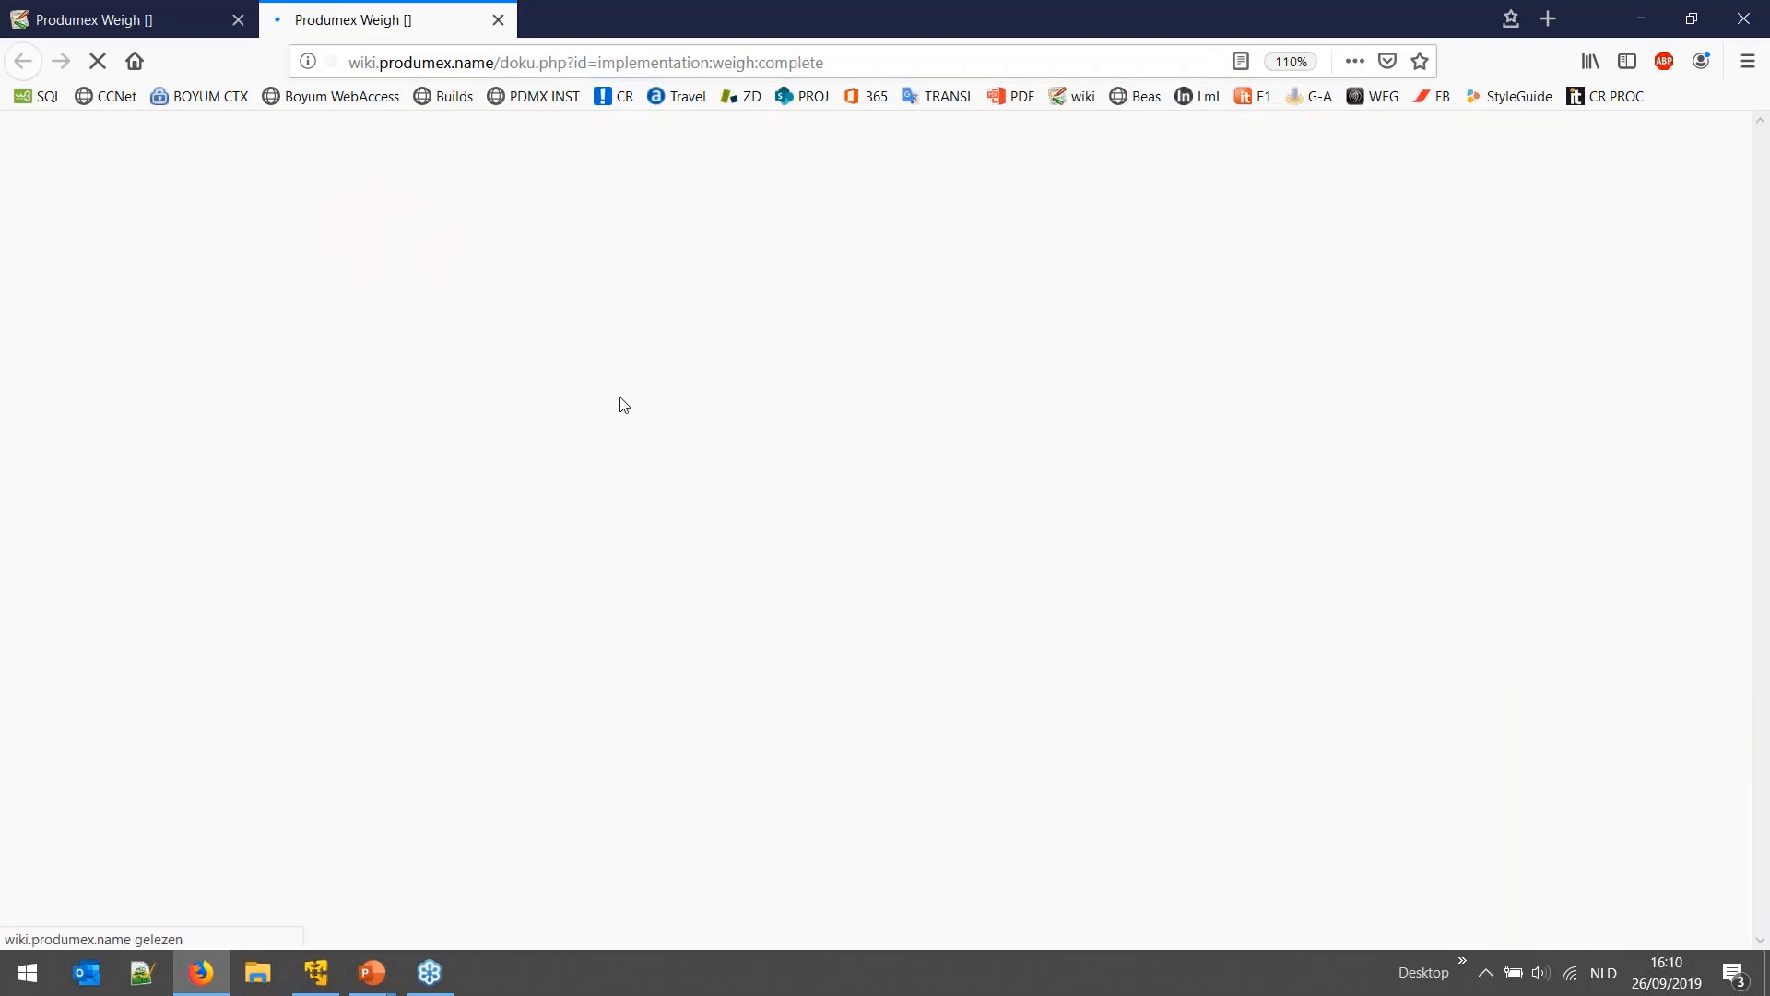
{"action": "scroll", "coordinate": [627, 415], "scroll_direction": "down", "scroll_amount": 10}
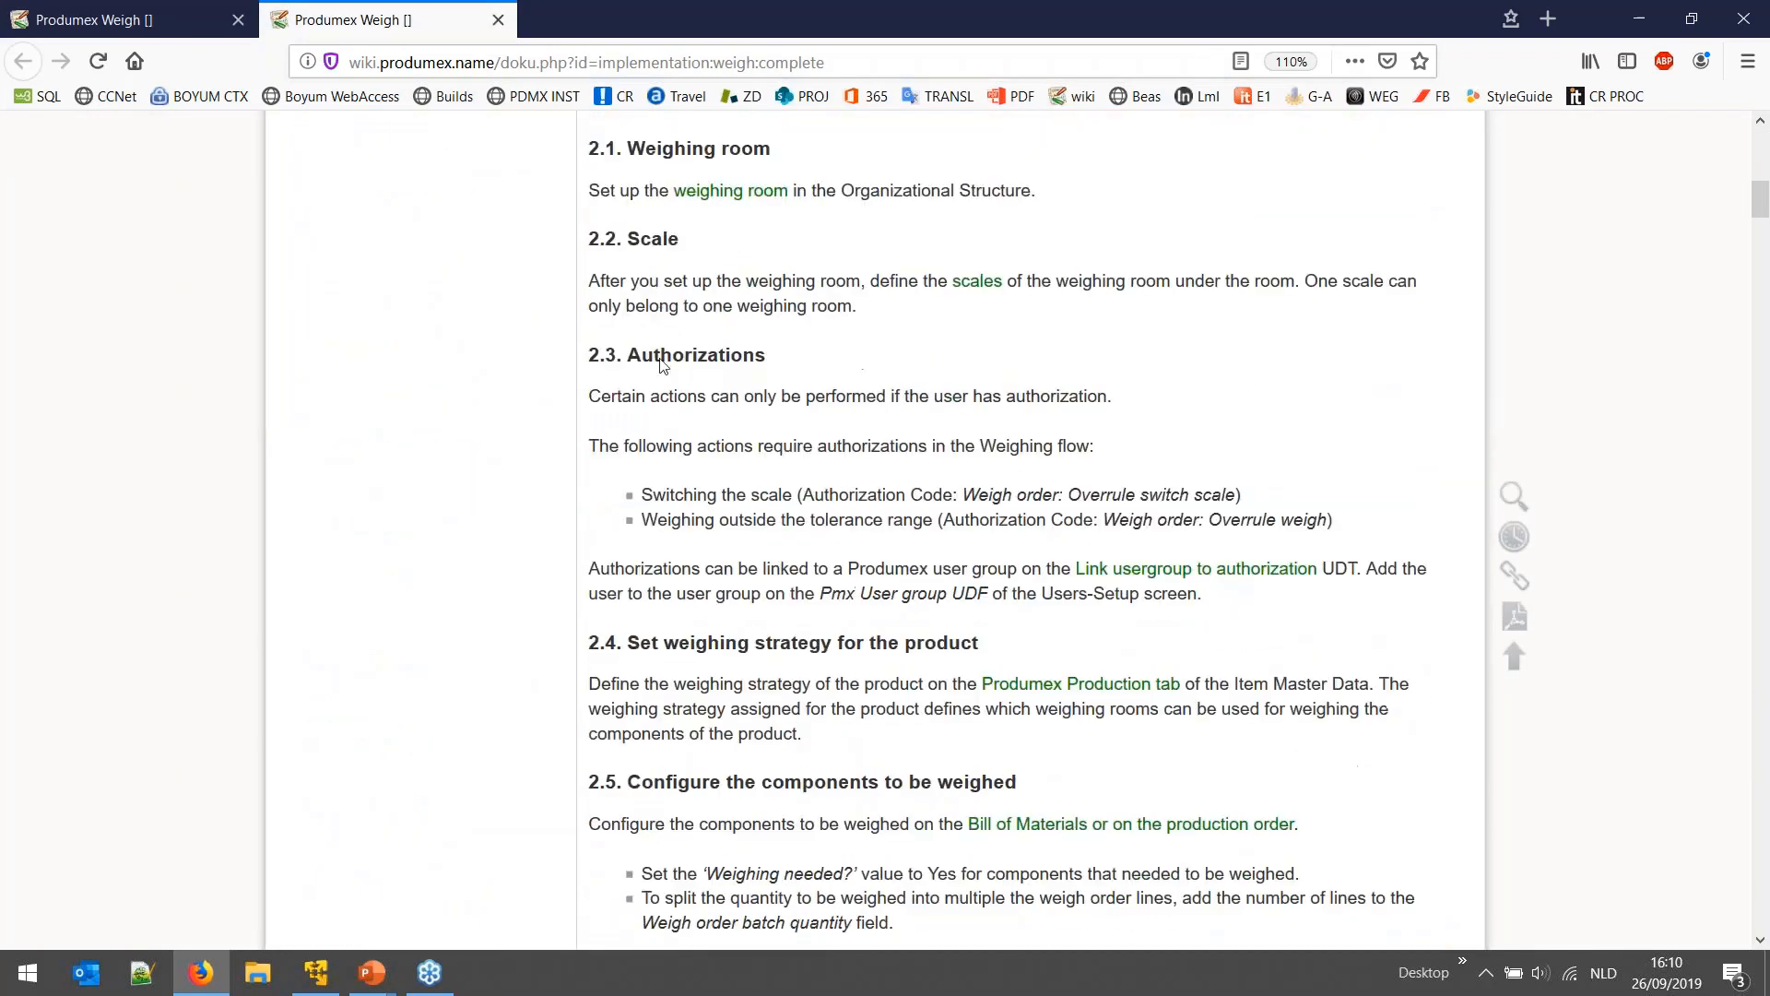
{"action": "right_click", "coordinate": [729, 209]}
{"action": "left_click", "coordinate": [743, 218]}
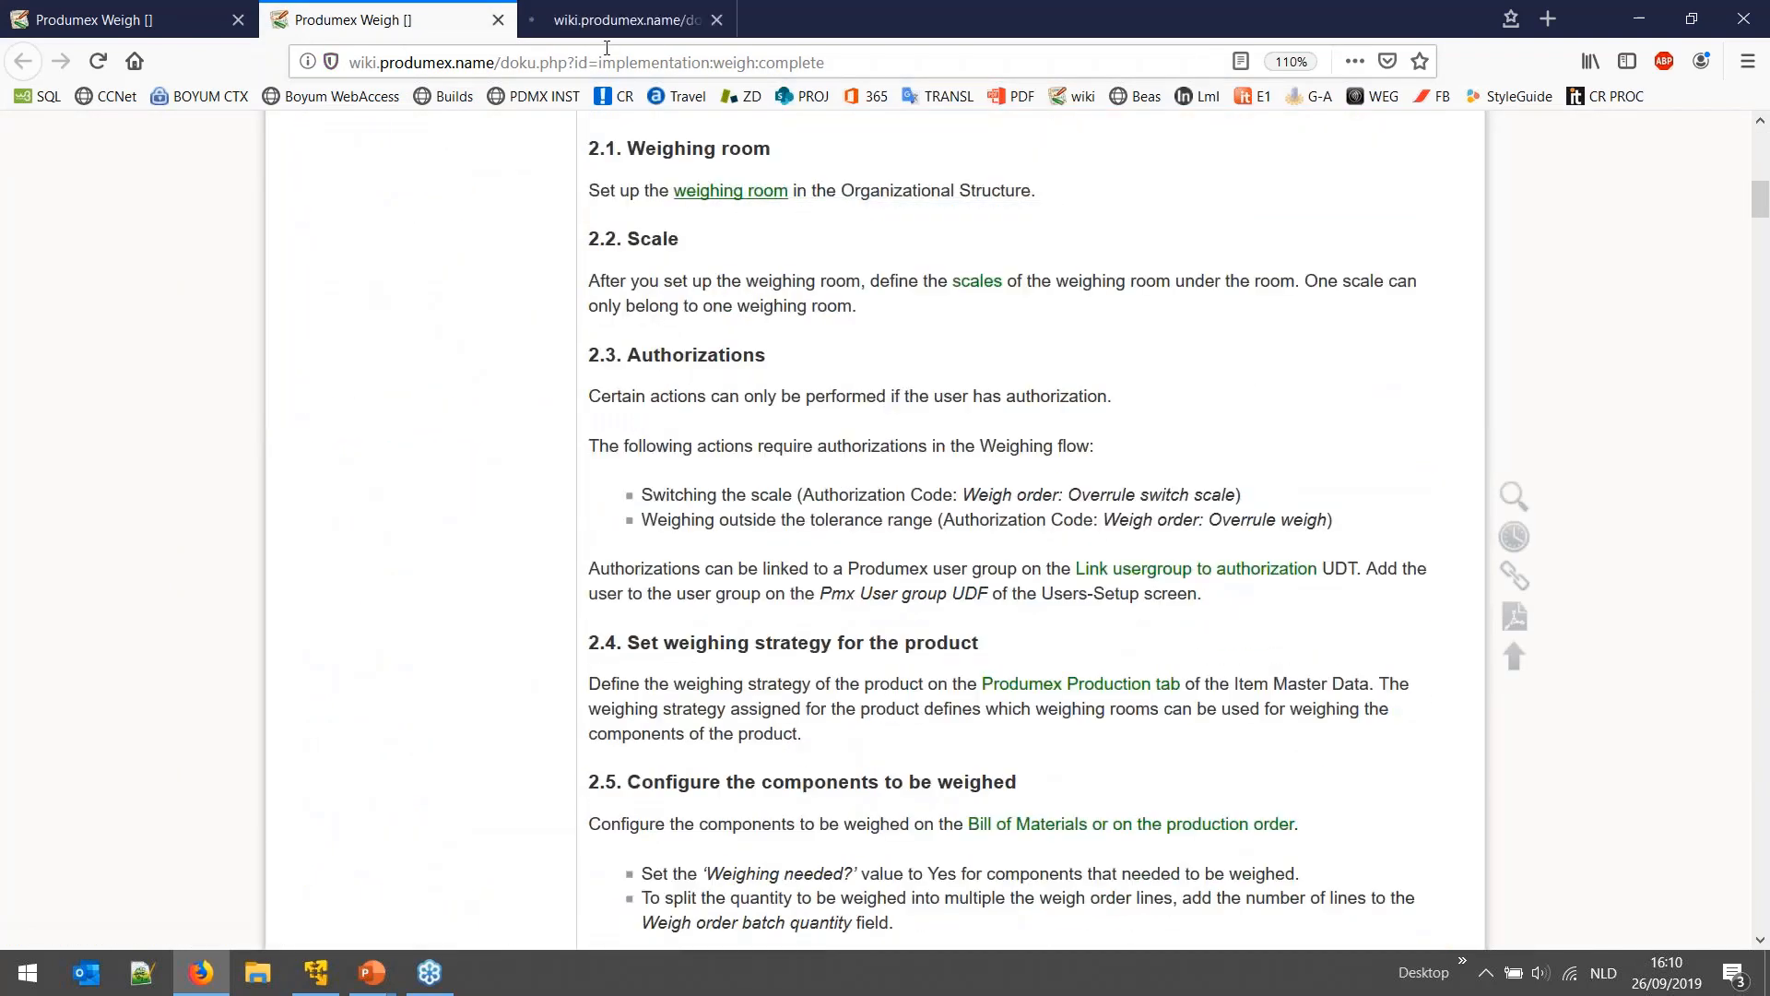
{"action": "left_click", "coordinate": [617, 33]}
{"action": "scroll", "coordinate": [957, 441], "scroll_direction": "down", "scroll_amount": 4}
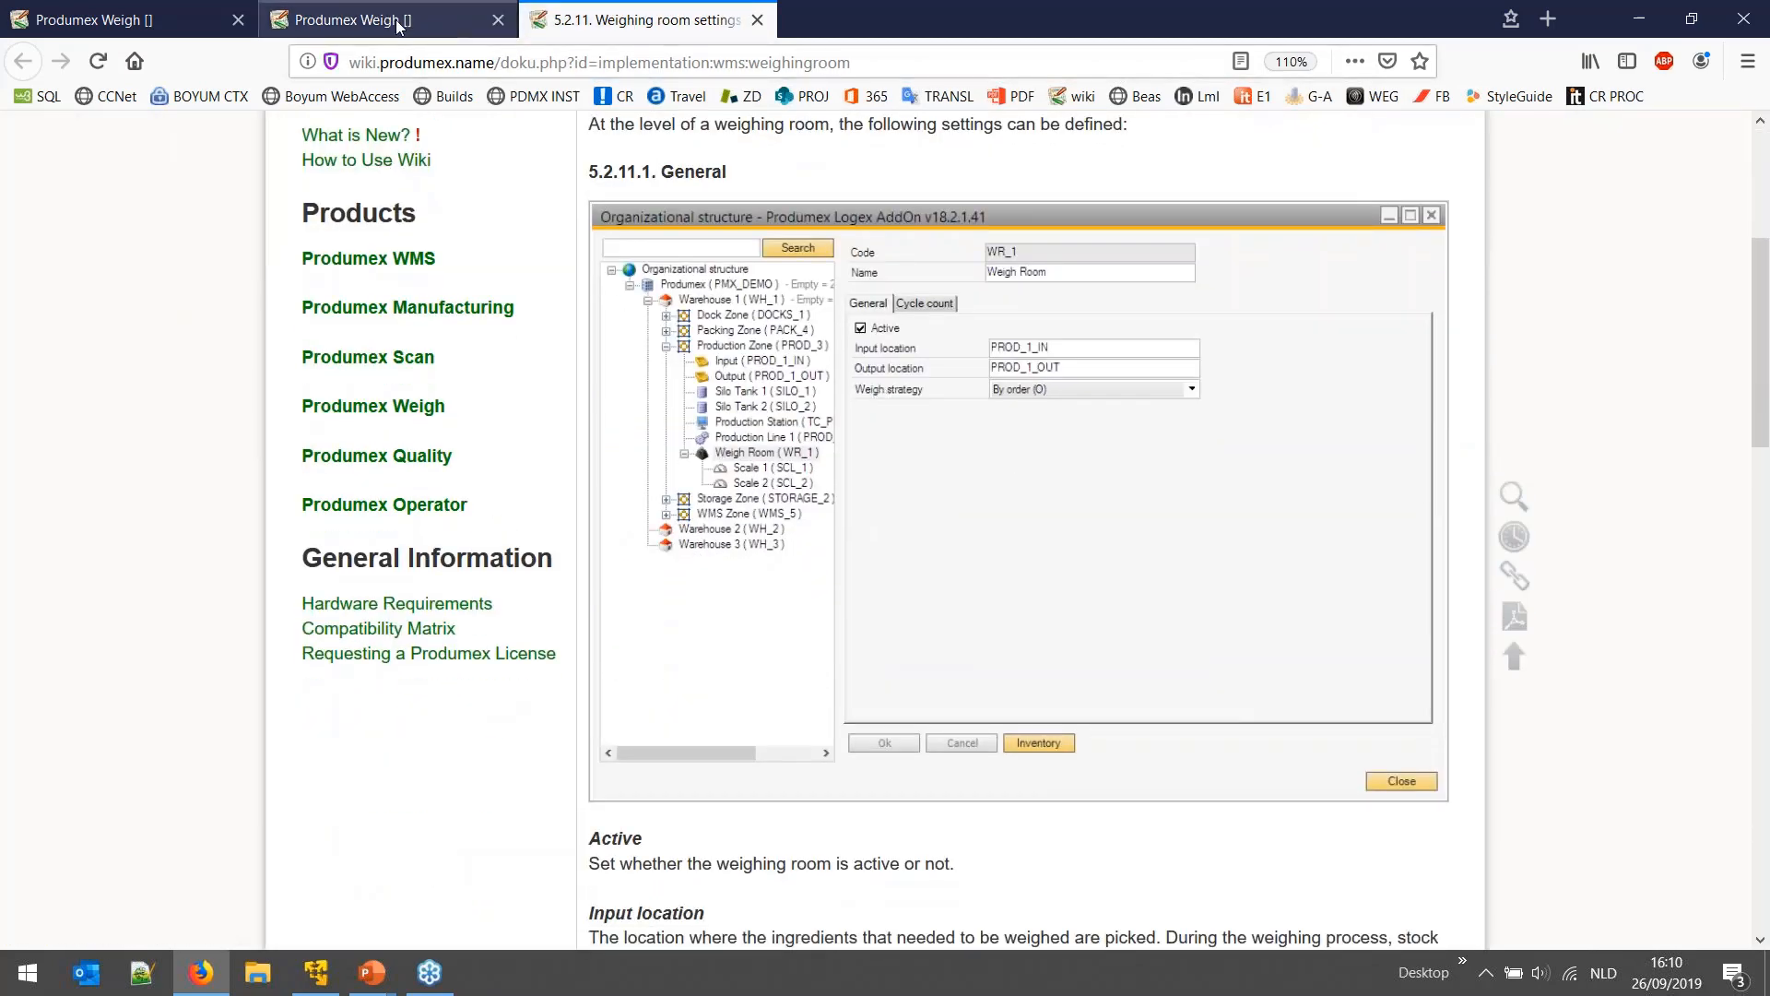
{"action": "left_click", "coordinate": [368, 19]}
- Scroll through the complete Produmex Weigh manual, then return to the Weigh overview tab
{"action": "scroll", "coordinate": [761, 534], "scroll_direction": "down", "scroll_amount": 2}
{"action": "scroll", "coordinate": [760, 534], "scroll_direction": "down", "scroll_amount": 8}
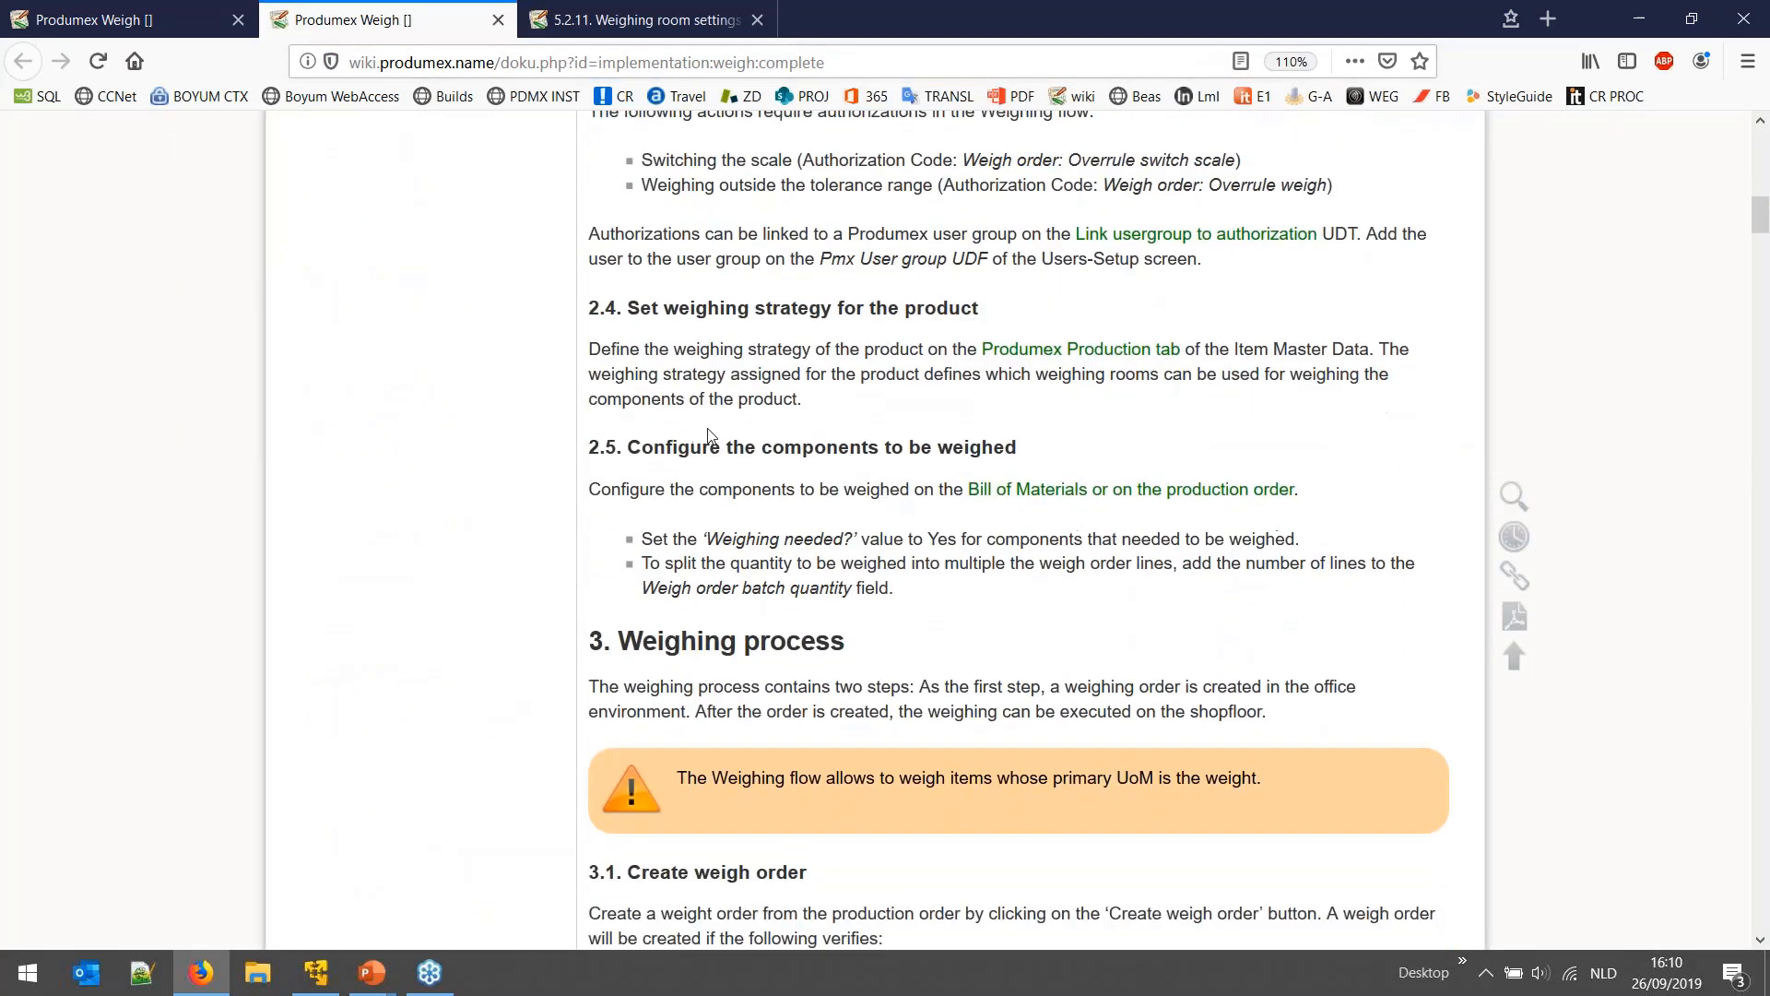
{"action": "scroll", "coordinate": [719, 452], "scroll_direction": "down", "scroll_amount": 9}
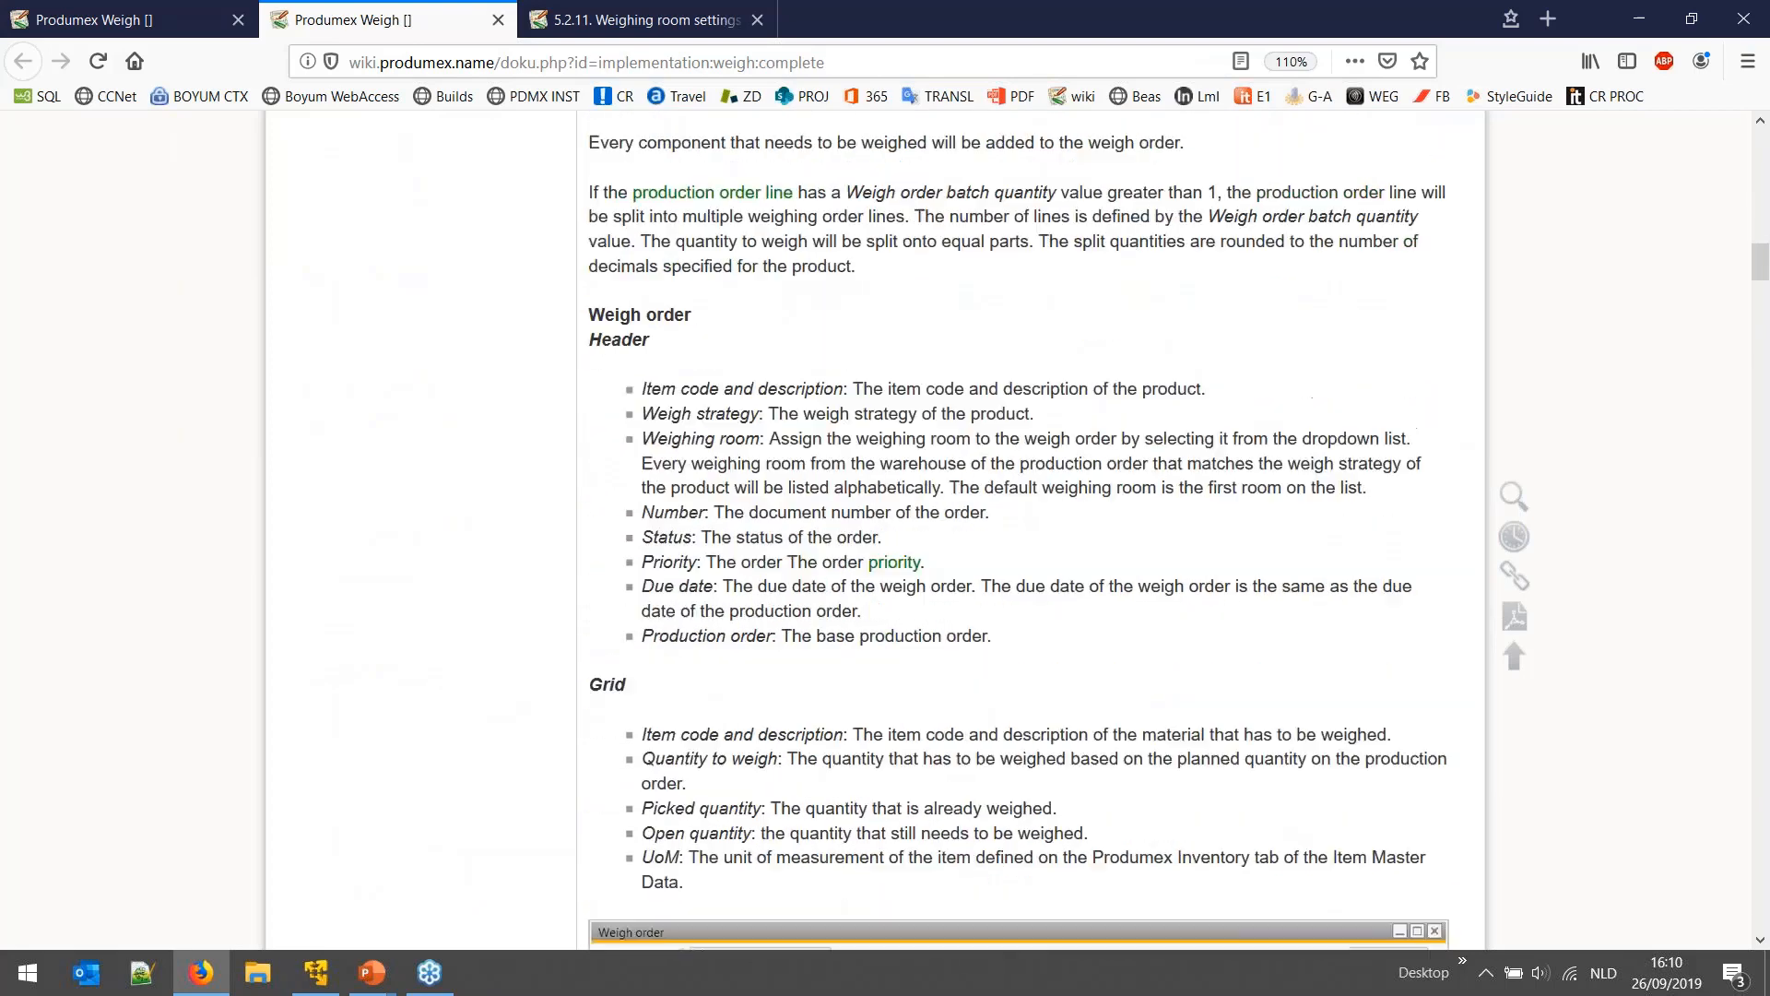
{"action": "scroll", "coordinate": [721, 464], "scroll_direction": "down", "scroll_amount": 10}
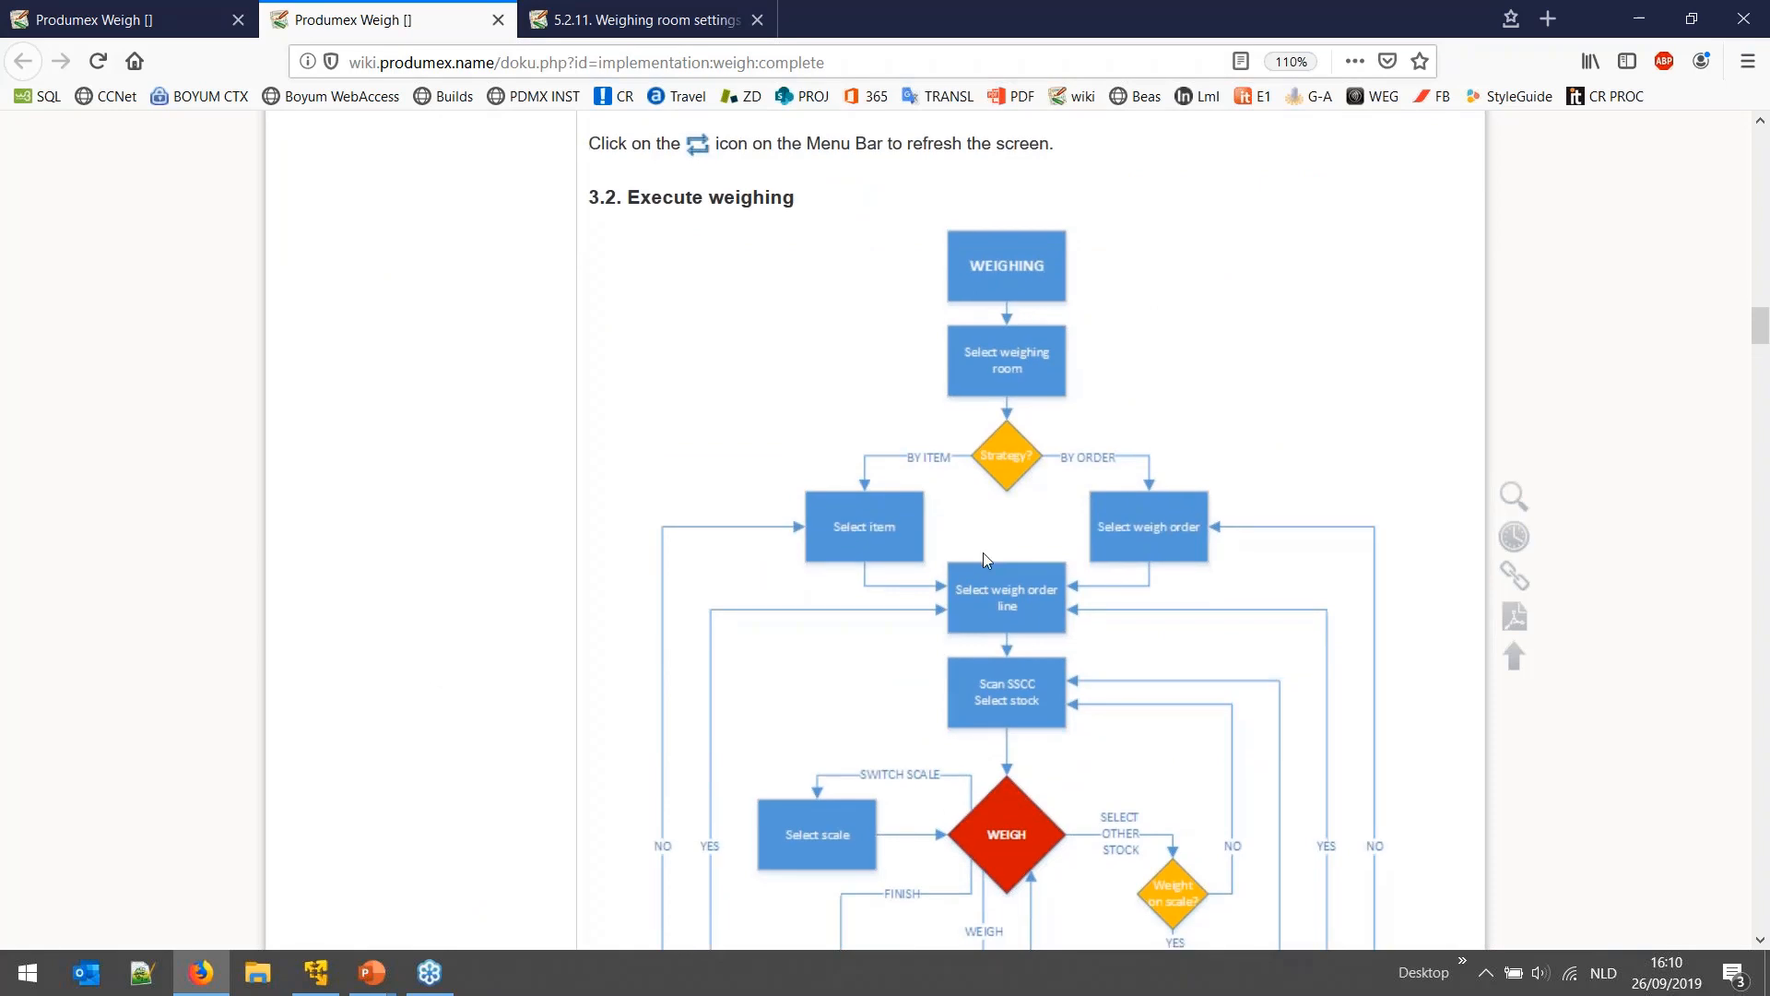
{"action": "scroll", "coordinate": [982, 552], "scroll_direction": "down", "scroll_amount": 4}
{"action": "scroll", "coordinate": [848, 610], "scroll_direction": "up", "scroll_amount": 10}
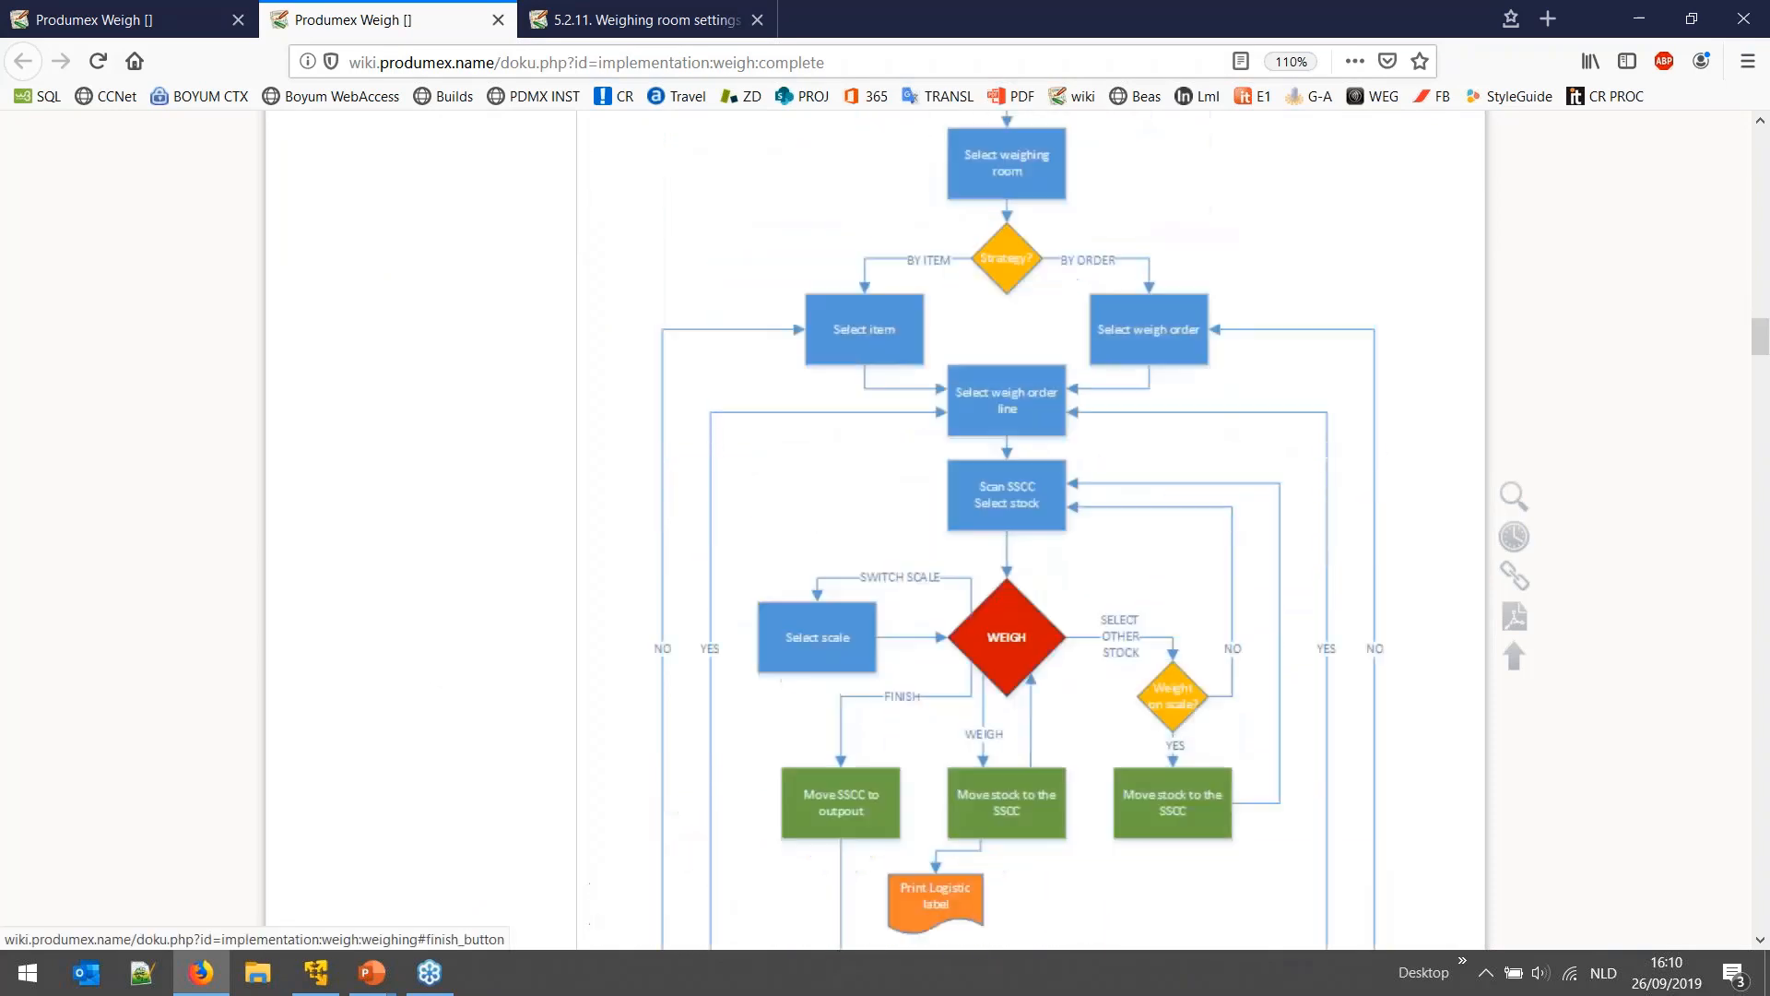
{"action": "scroll", "coordinate": [772, 550], "scroll_direction": "up", "scroll_amount": 10}
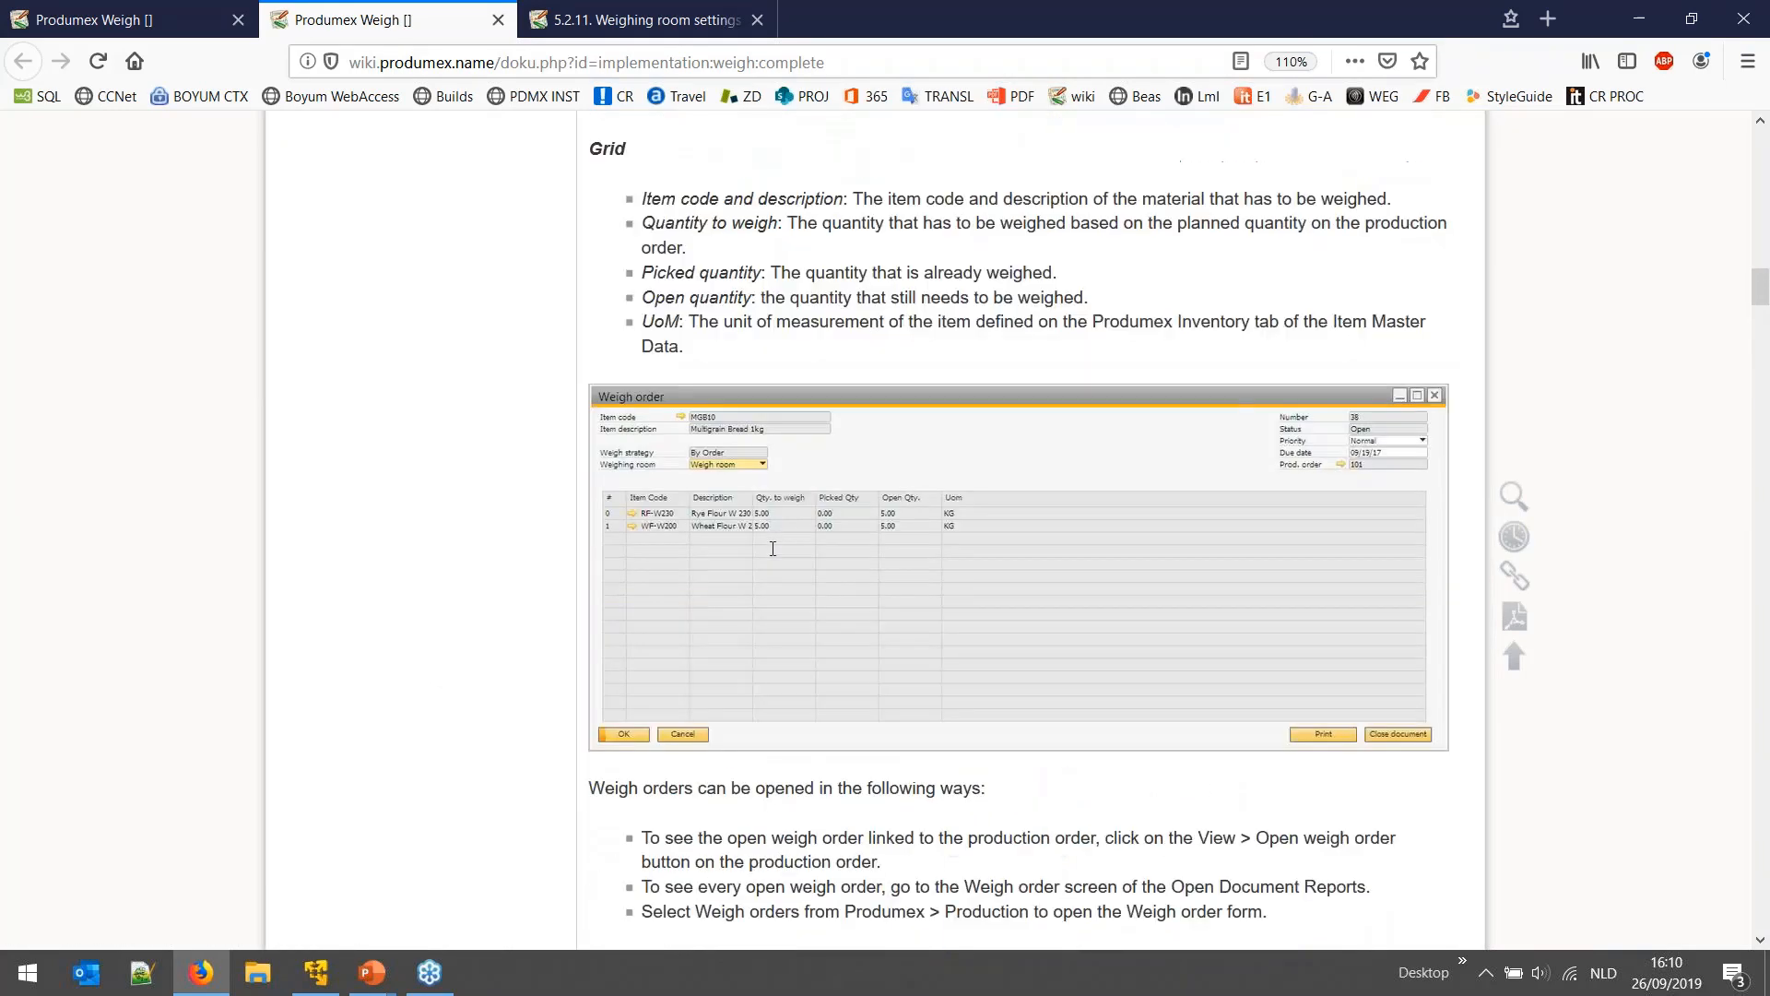
{"action": "left_click", "coordinate": [61, 11]}
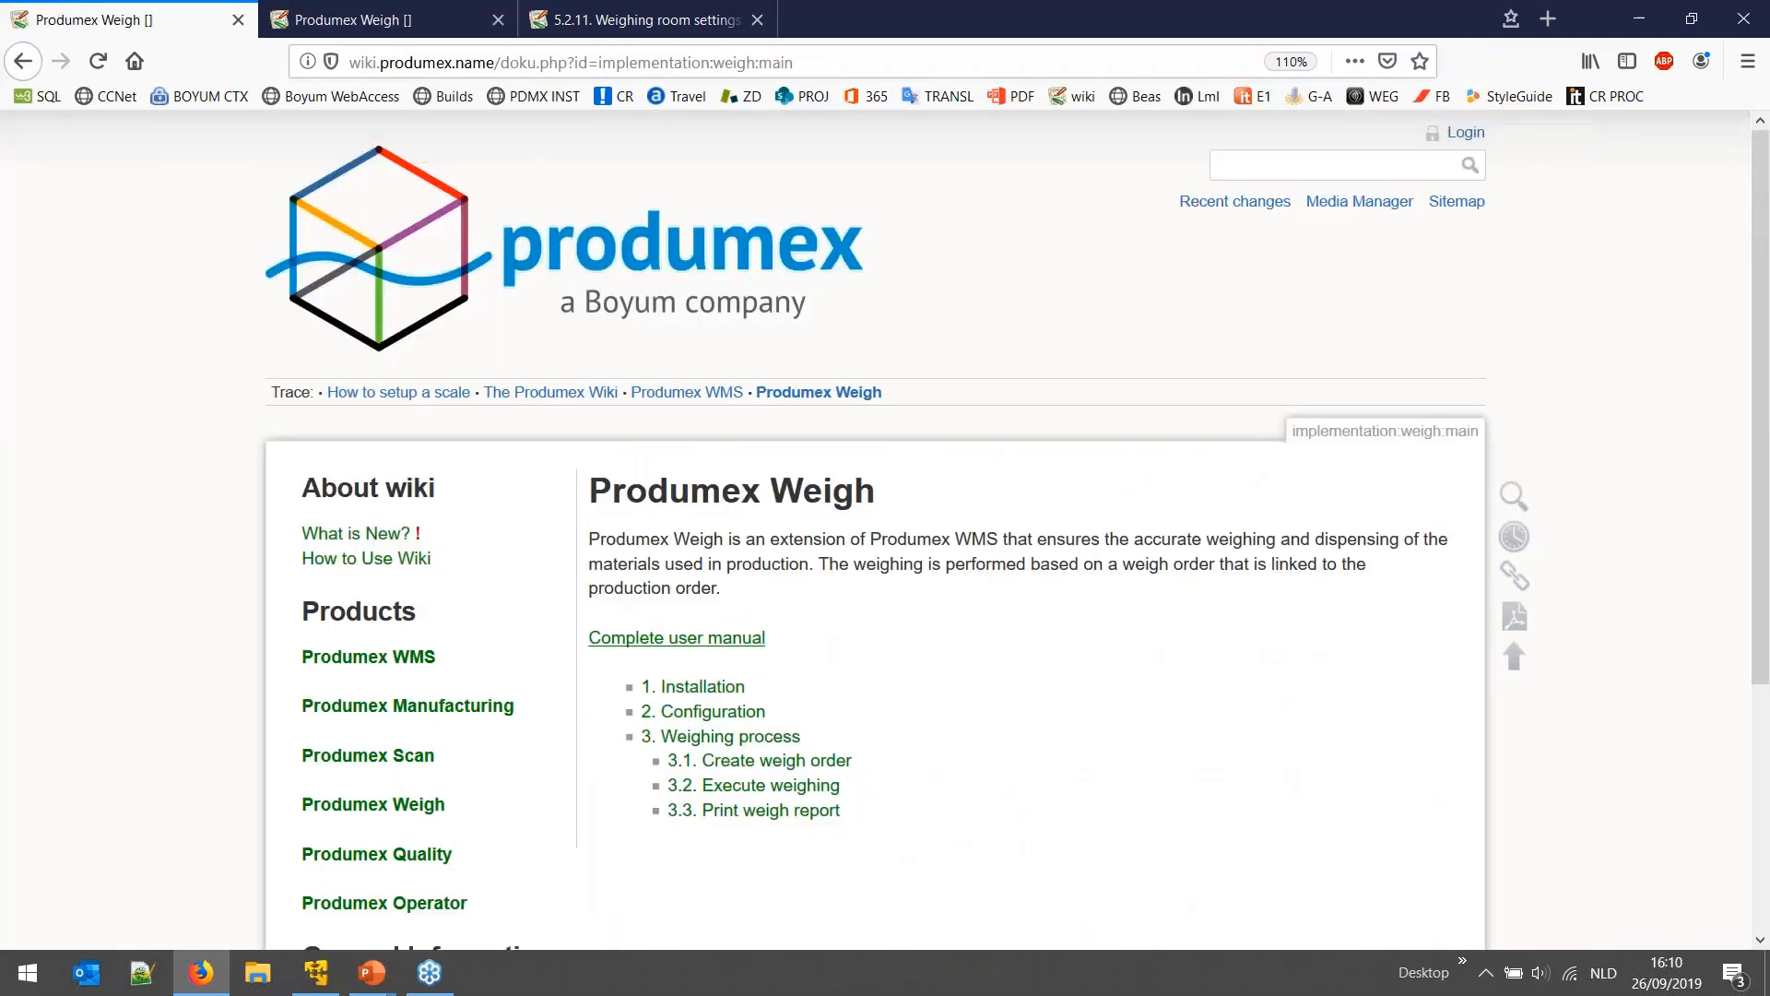
- Search the wiki for 'scale' and open '5.2.12. Scale settings' in its own tab
{"action": "left_click", "coordinate": [1303, 165]}
{"action": "type", "text": "scale"}
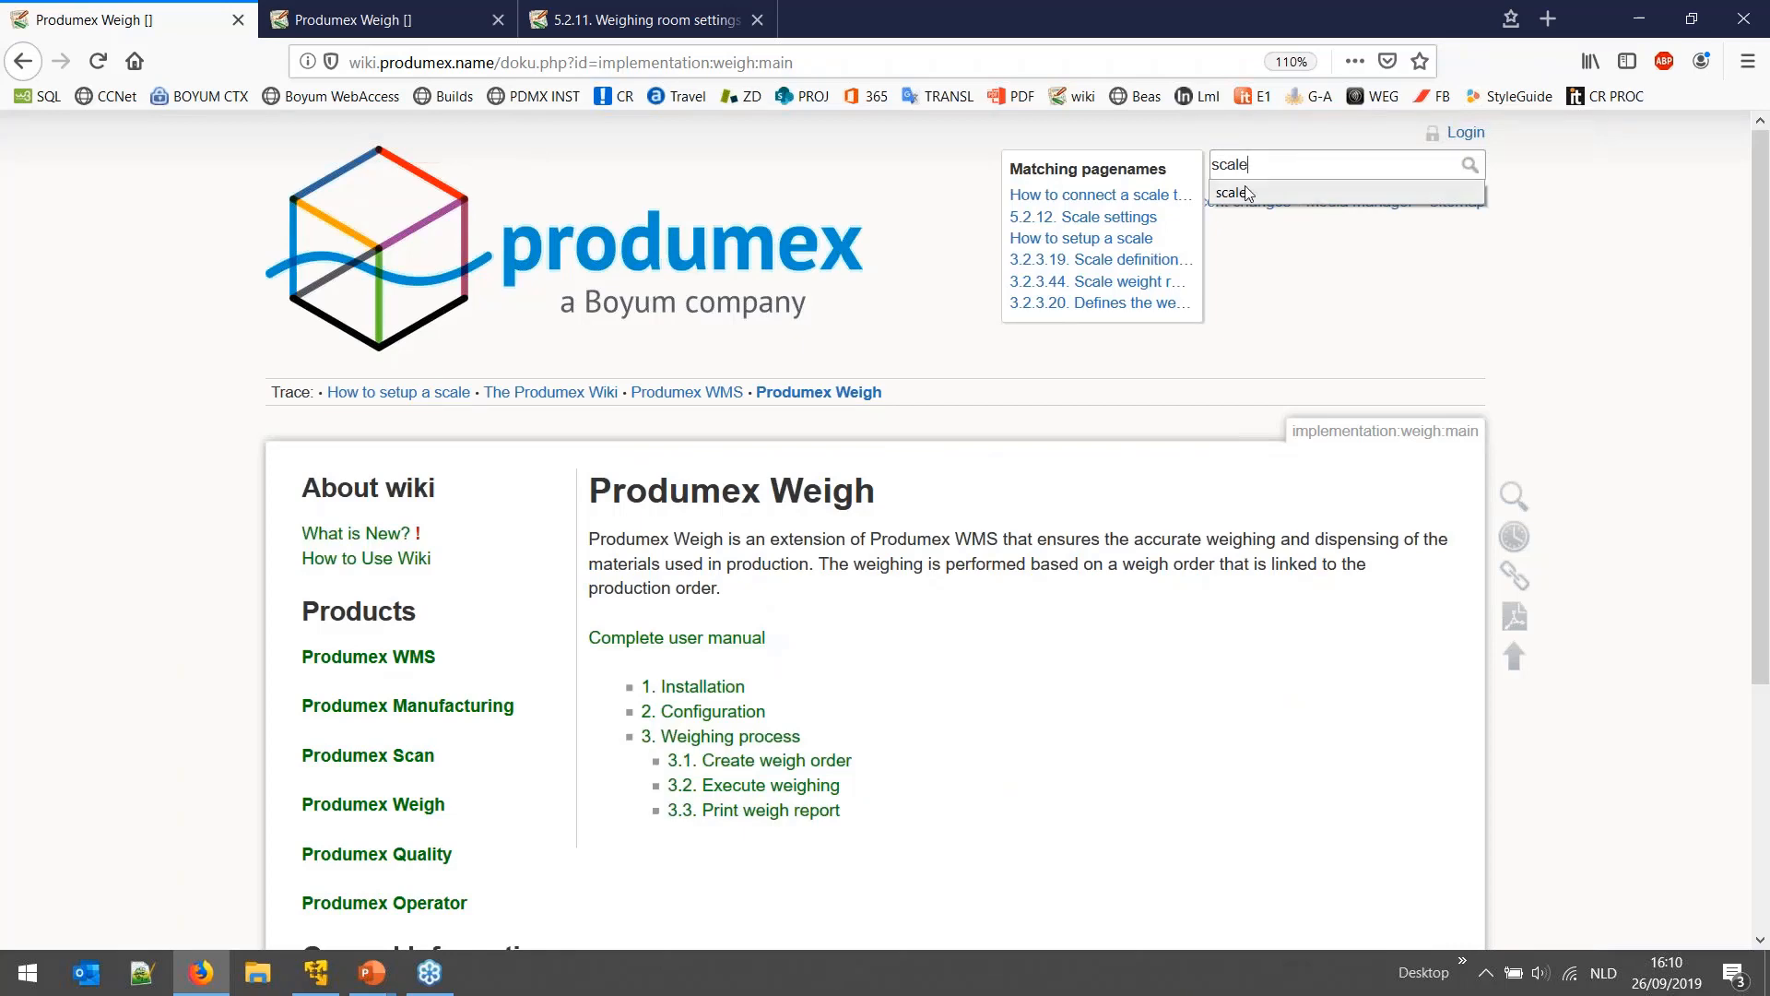
{"action": "key", "text": "Return"}
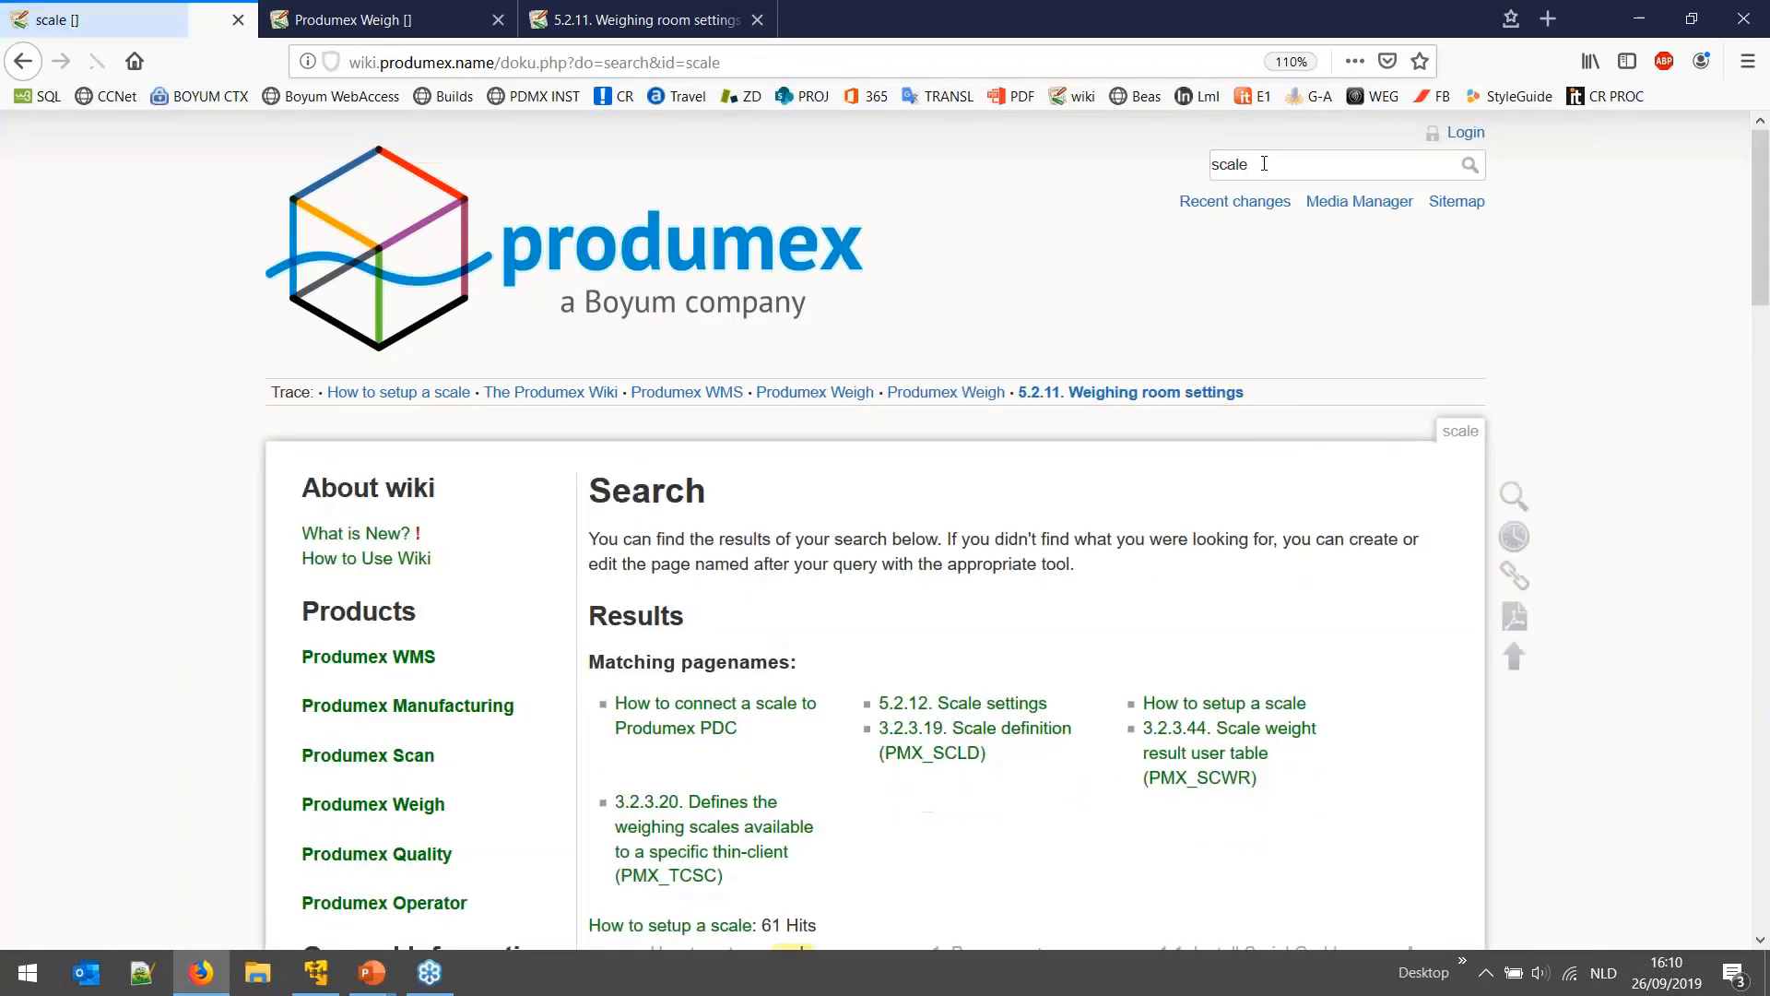
{"action": "right_click", "coordinate": [1003, 703]}
{"action": "left_click", "coordinate": [1069, 715]}
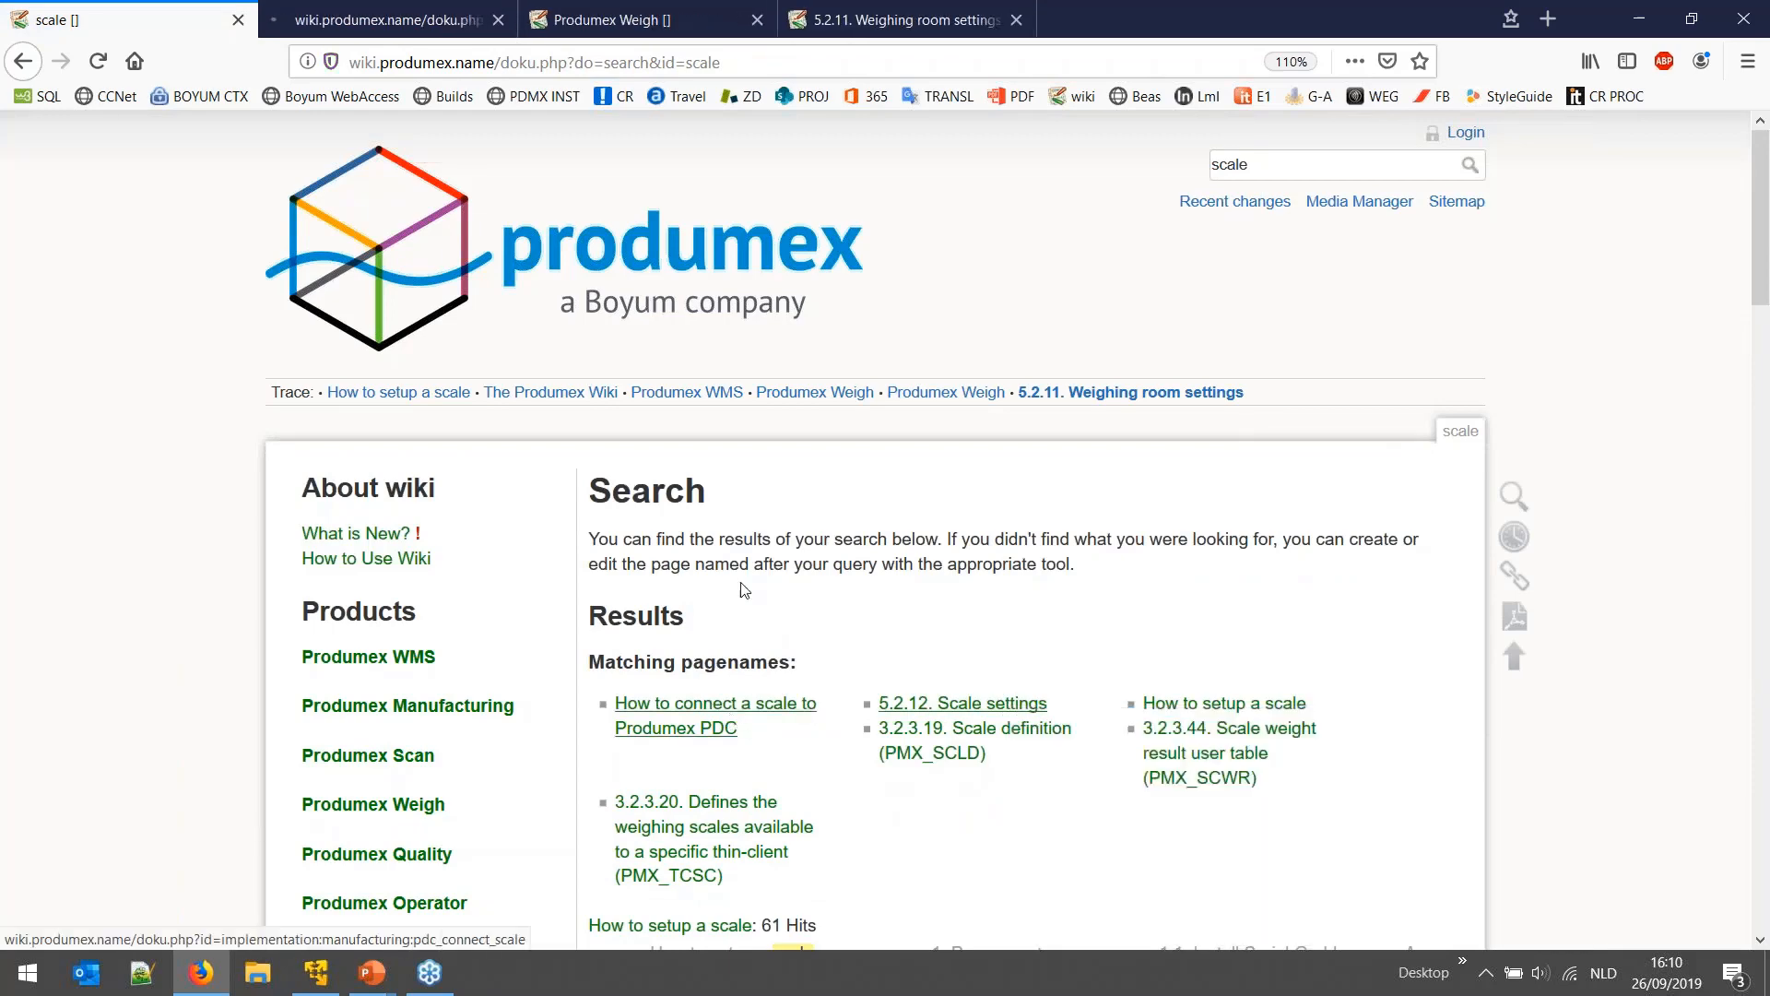
{"action": "left_click", "coordinate": [368, 20]}
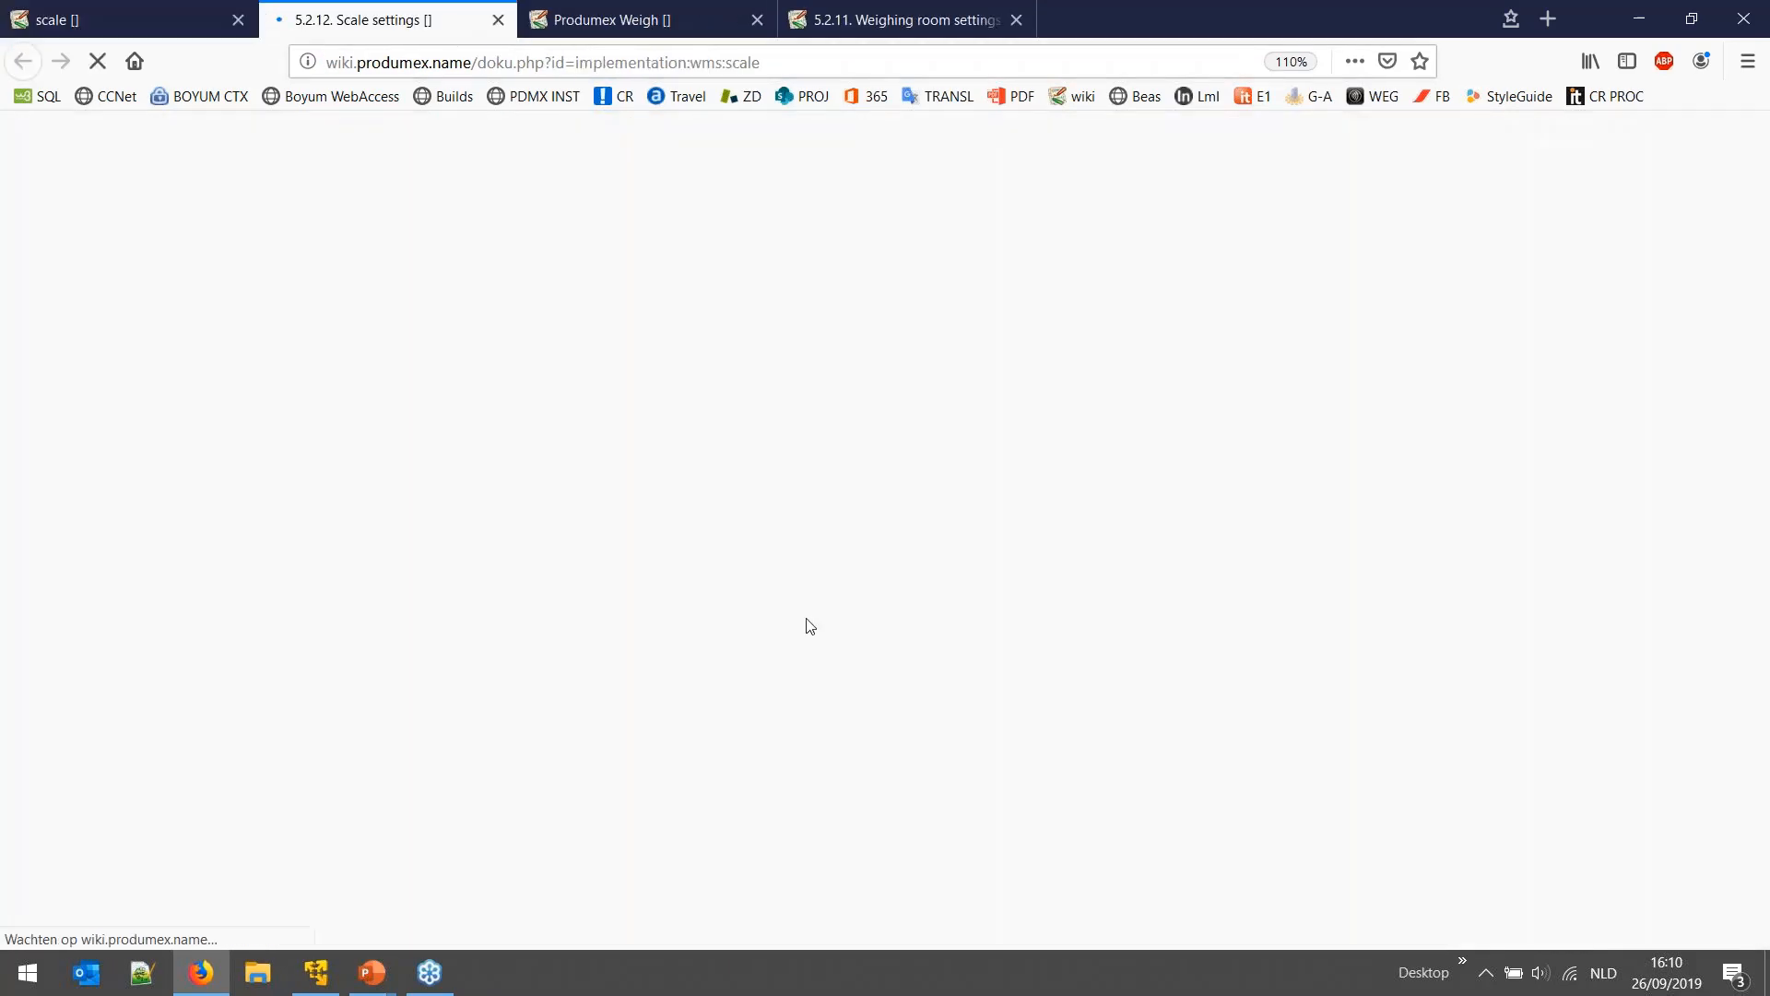
- Read the scale definition section, marking the server IP and COM3?9600,8,N,1 in the http example
{"action": "scroll", "coordinate": [798, 588], "scroll_direction": "down", "scroll_amount": 2}
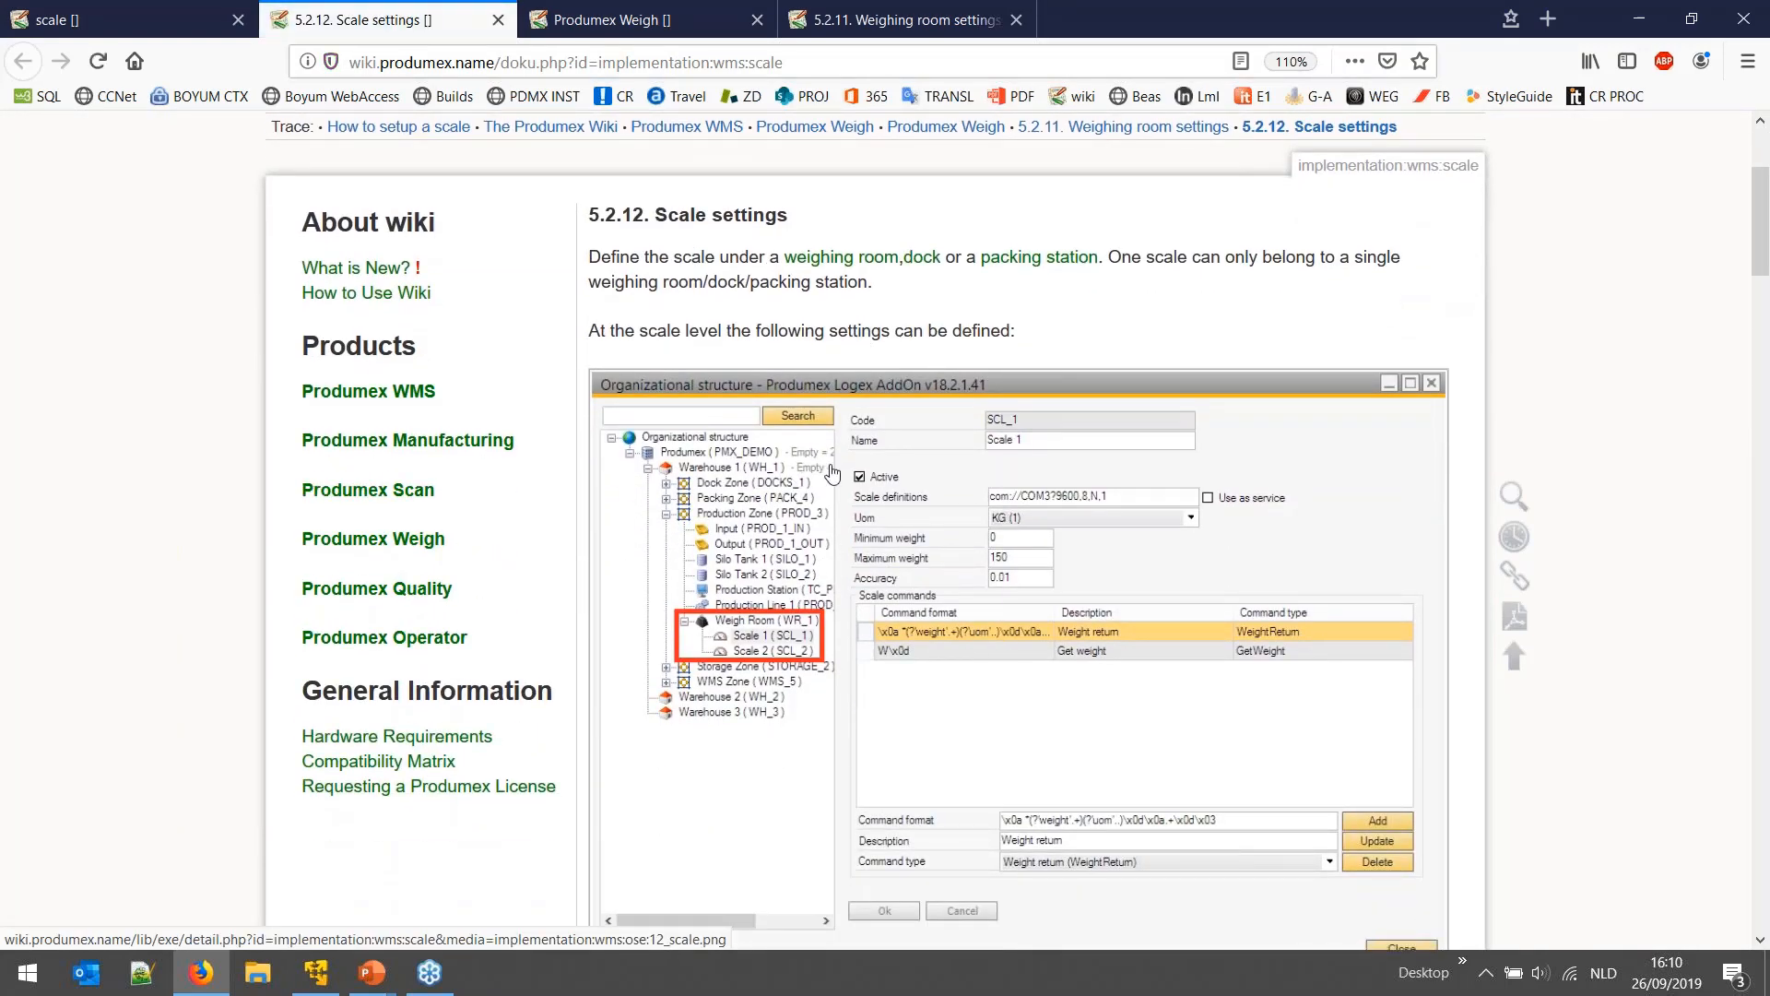
{"action": "scroll", "coordinate": [864, 499], "scroll_direction": "down", "scroll_amount": 3}
{"action": "scroll", "coordinate": [864, 499], "scroll_direction": "down", "scroll_amount": 9}
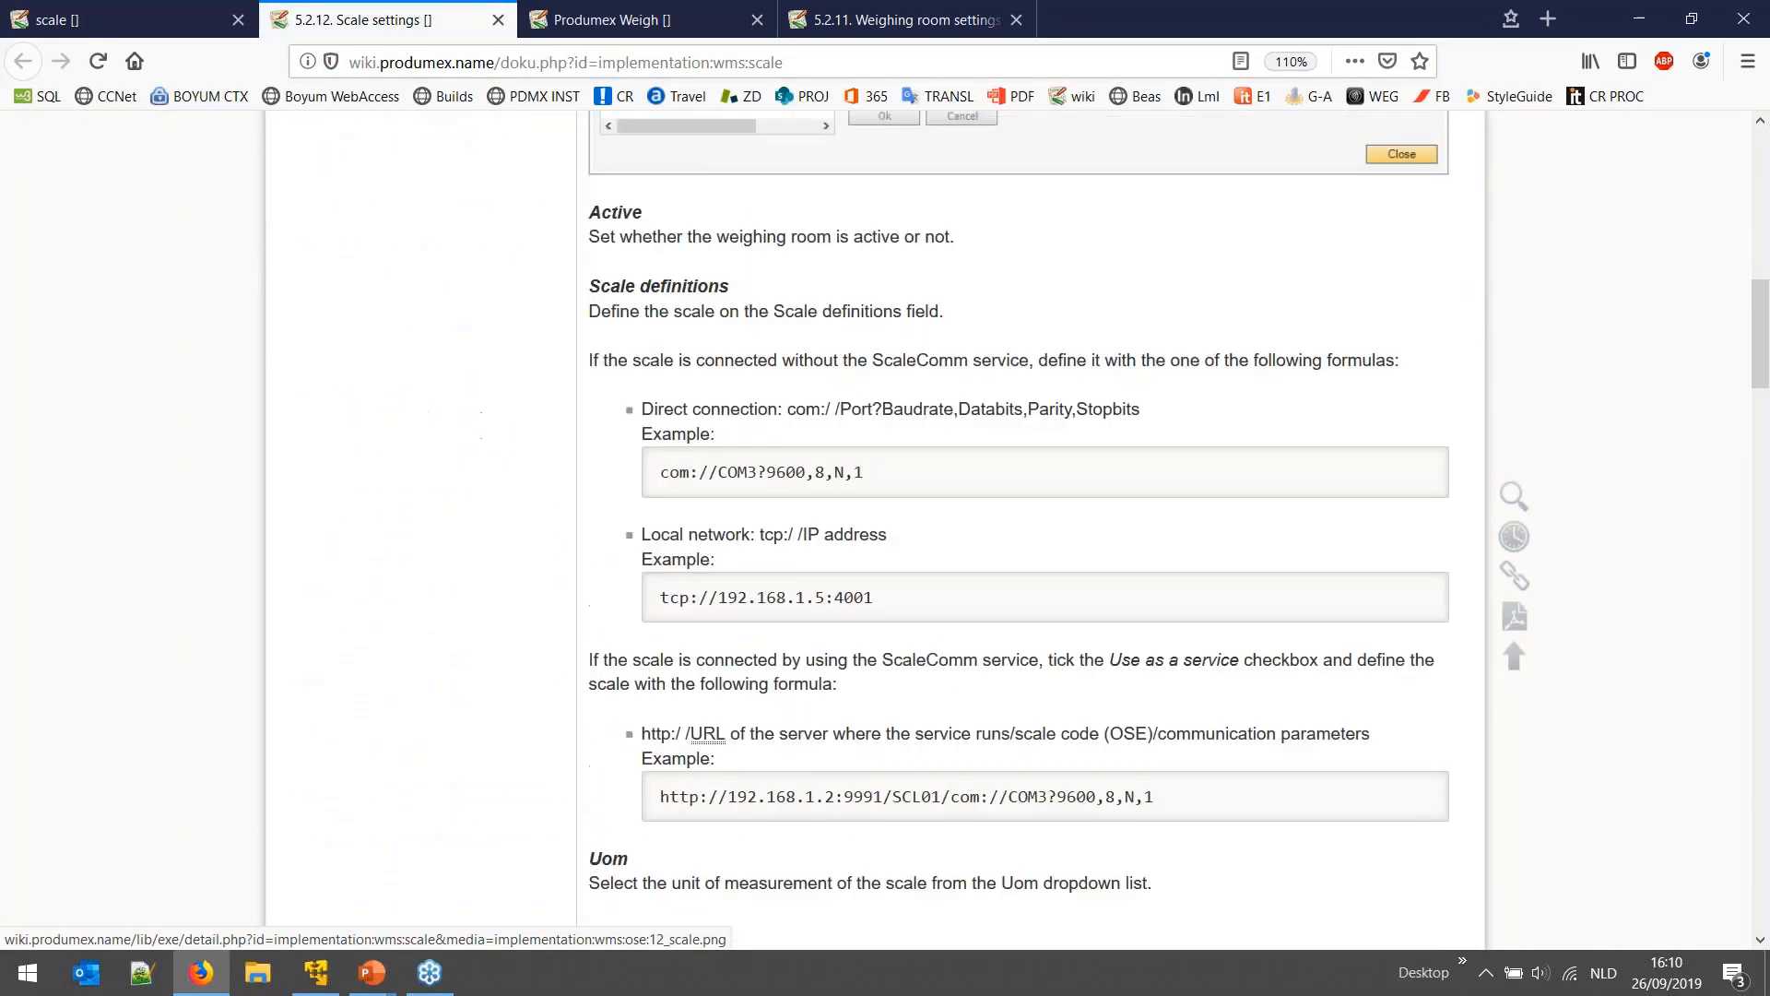
{"action": "scroll", "coordinate": [854, 512], "scroll_direction": "up", "scroll_amount": 6}
{"action": "scroll", "coordinate": [854, 514], "scroll_direction": "up", "scroll_amount": 1}
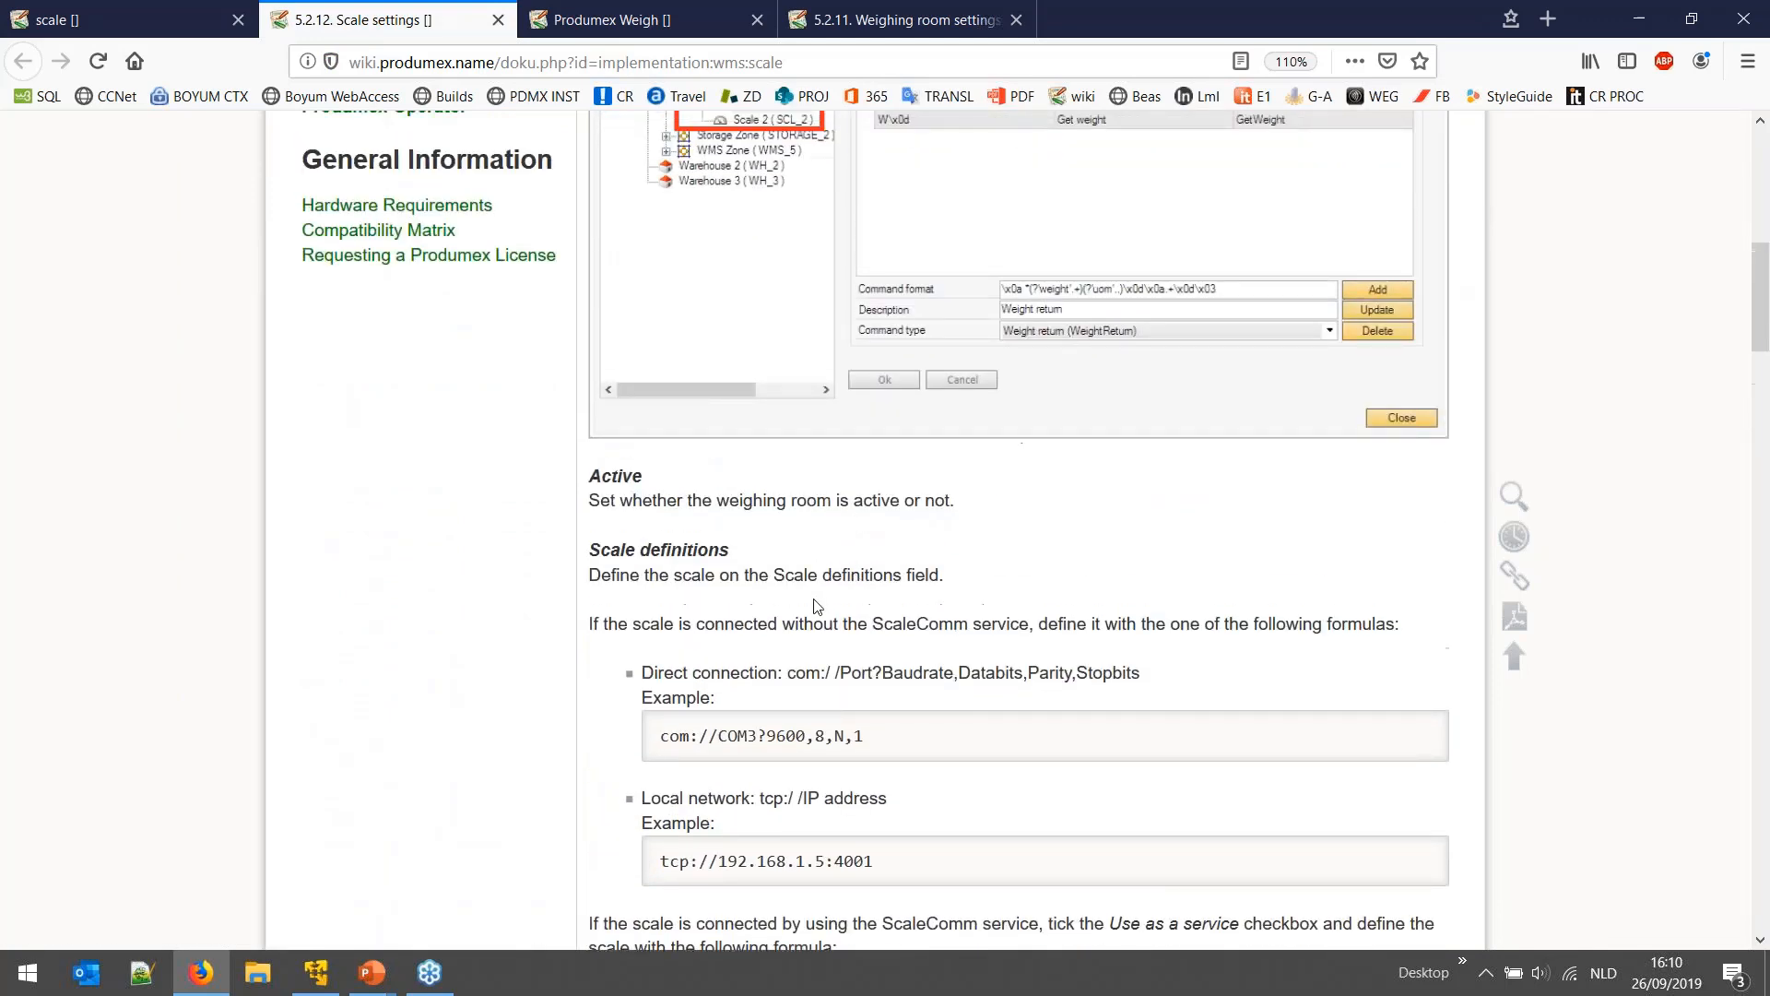
{"action": "scroll", "coordinate": [854, 514], "scroll_direction": "down", "scroll_amount": 2}
{"action": "left_click_drag", "start_coordinate": [871, 604], "coordinate": [718, 607]}
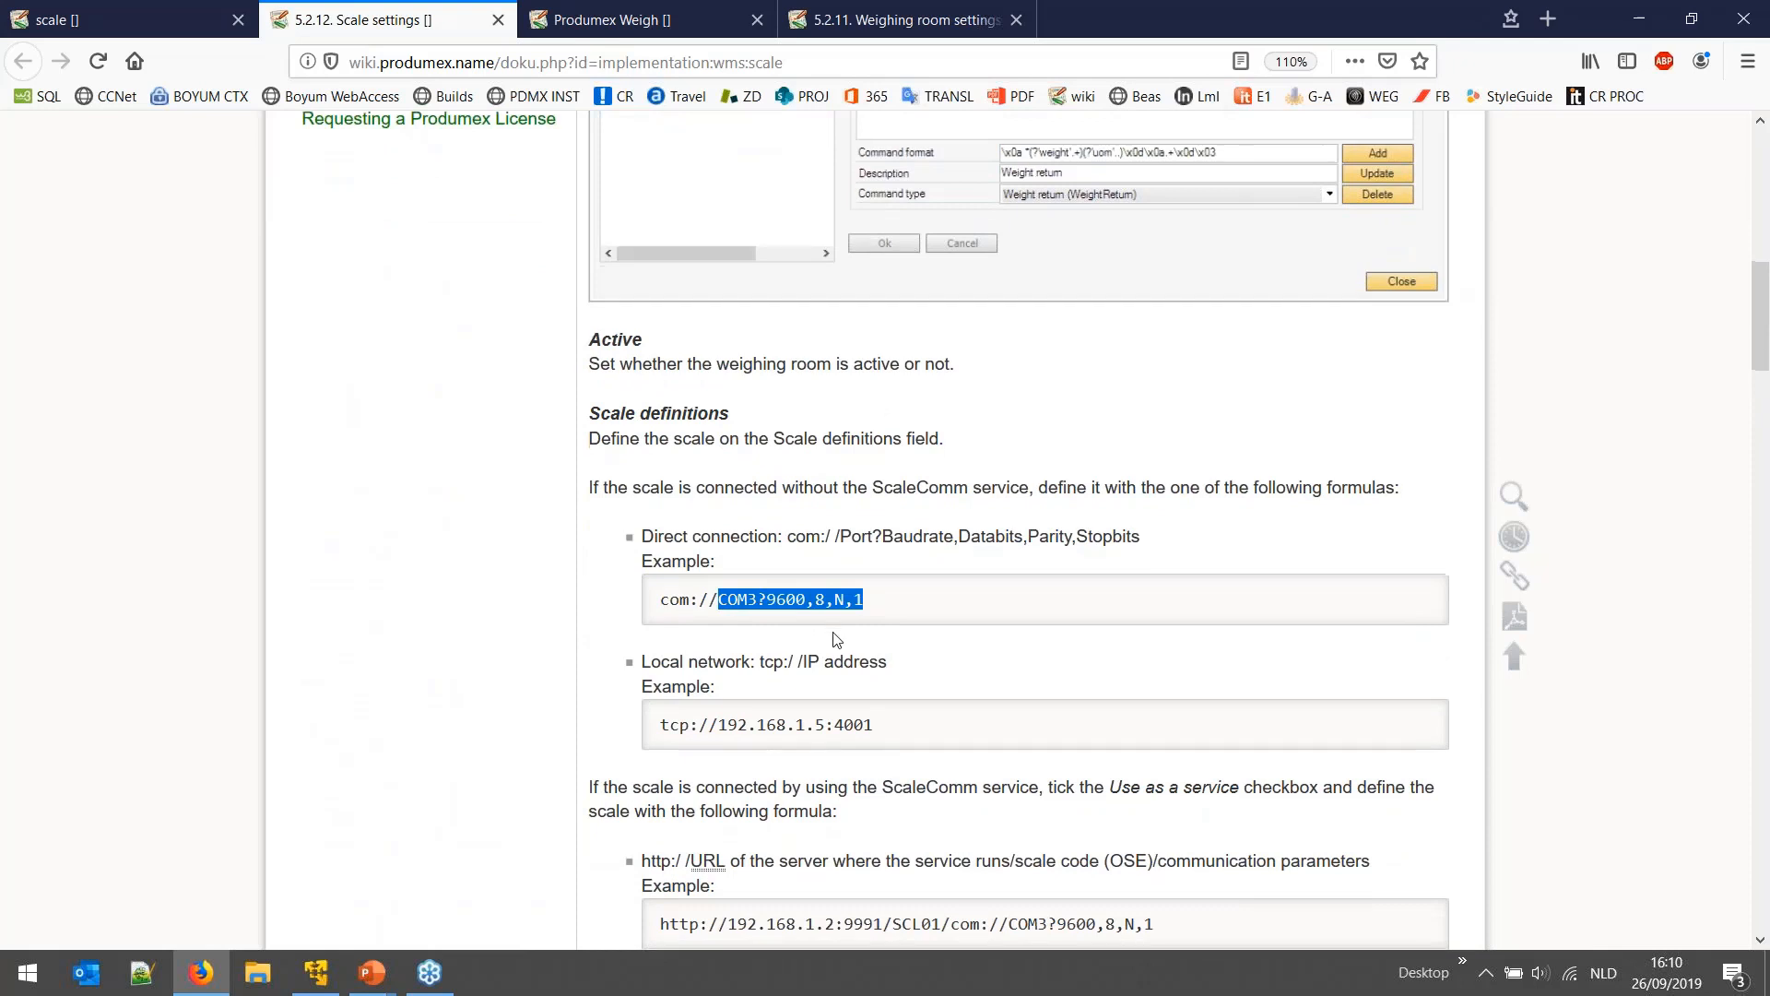
{"action": "scroll", "coordinate": [758, 610], "scroll_direction": "down", "scroll_amount": 3}
{"action": "left_click_drag", "start_coordinate": [873, 595], "coordinate": [763, 597]}
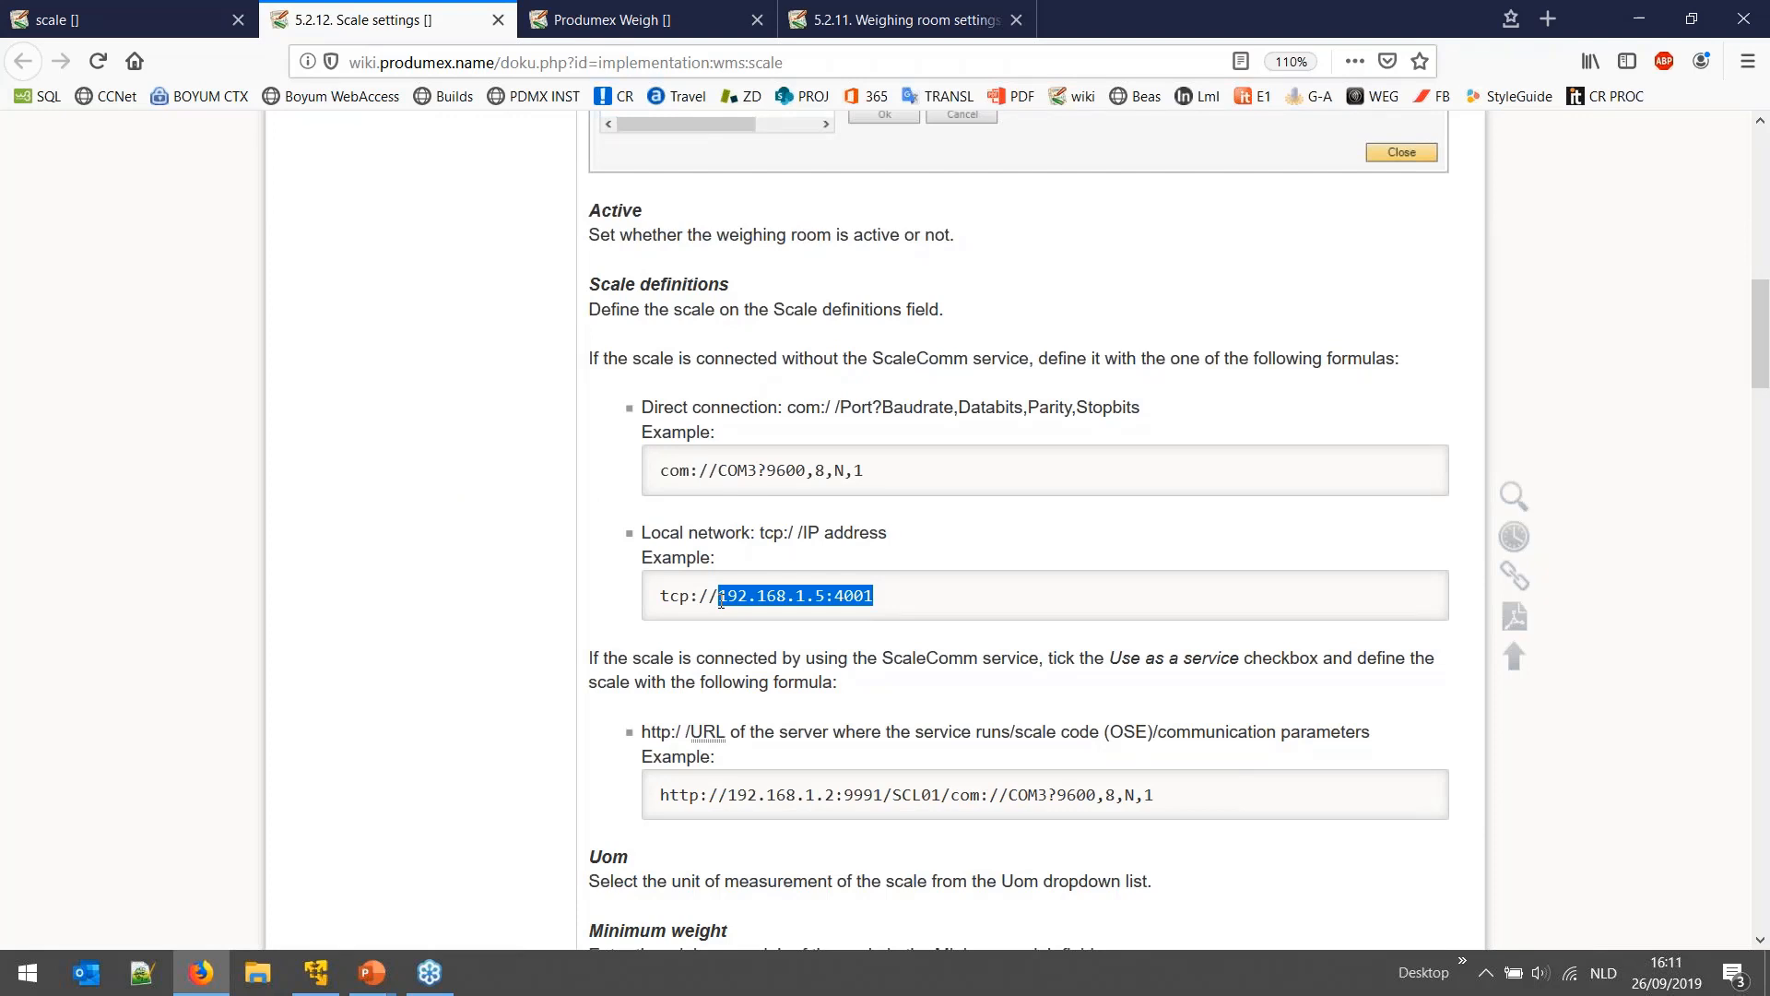
{"action": "scroll", "coordinate": [748, 607], "scroll_direction": "down", "scroll_amount": 3}
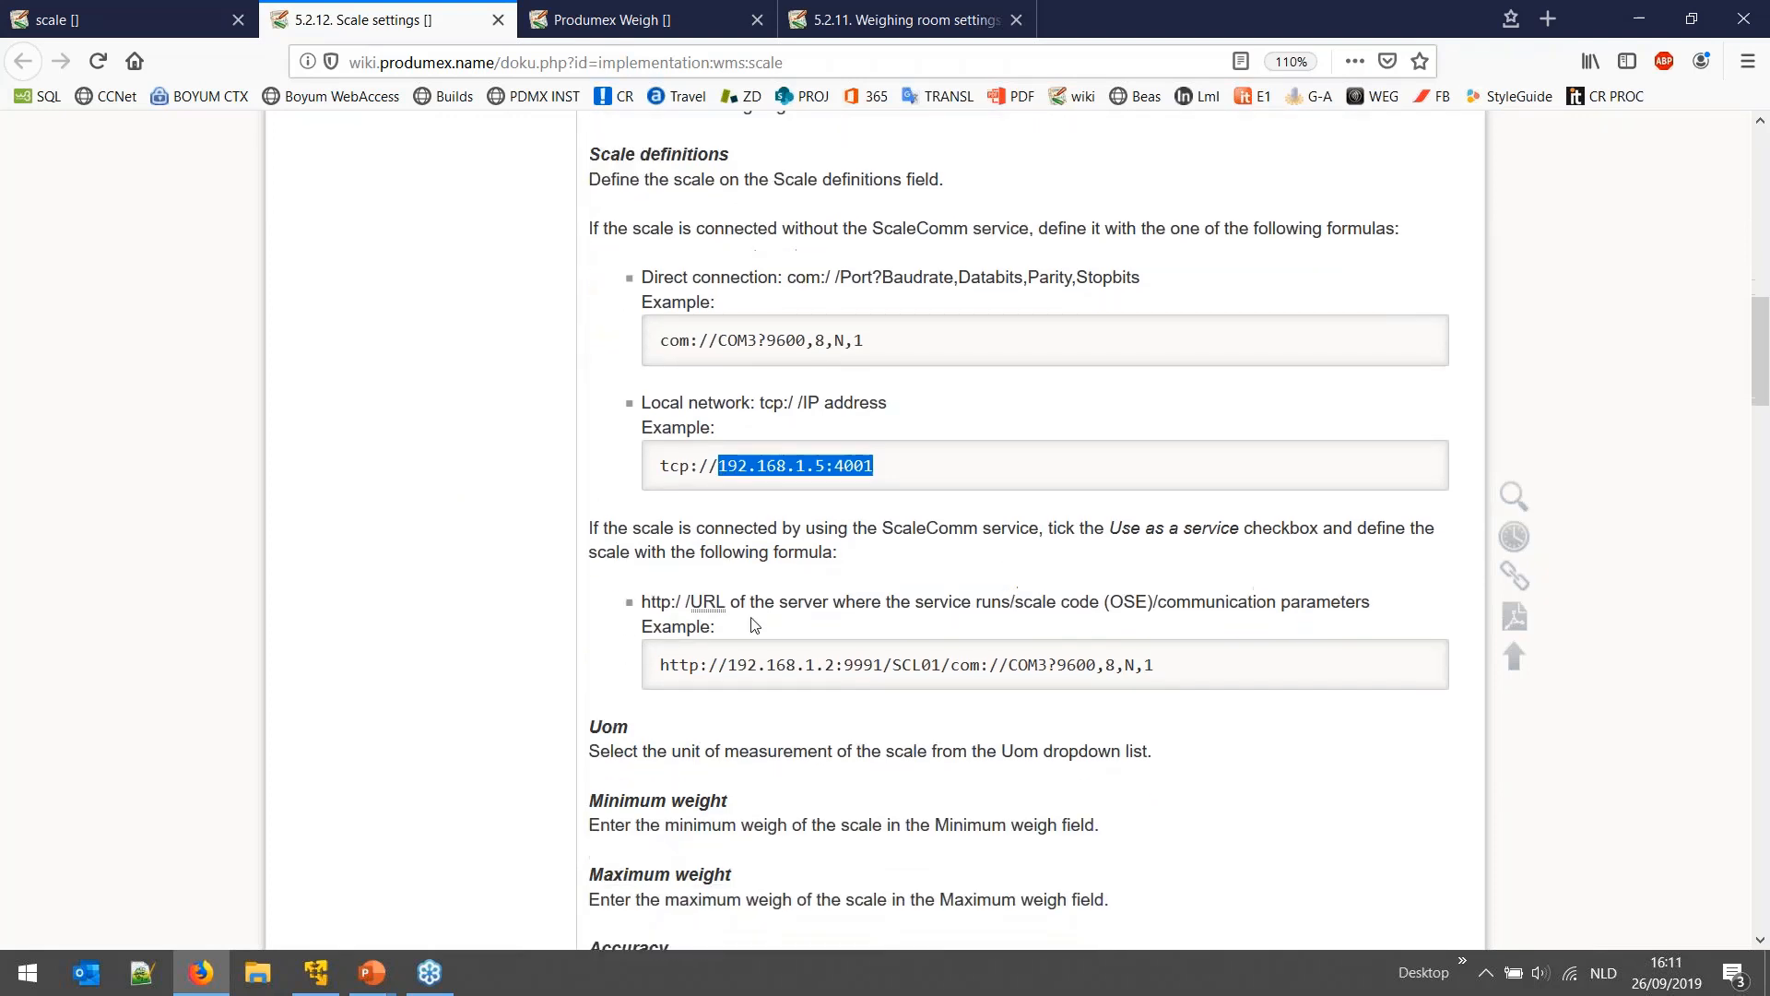
{"action": "left_click_drag", "start_coordinate": [1151, 661], "coordinate": [1098, 665]}
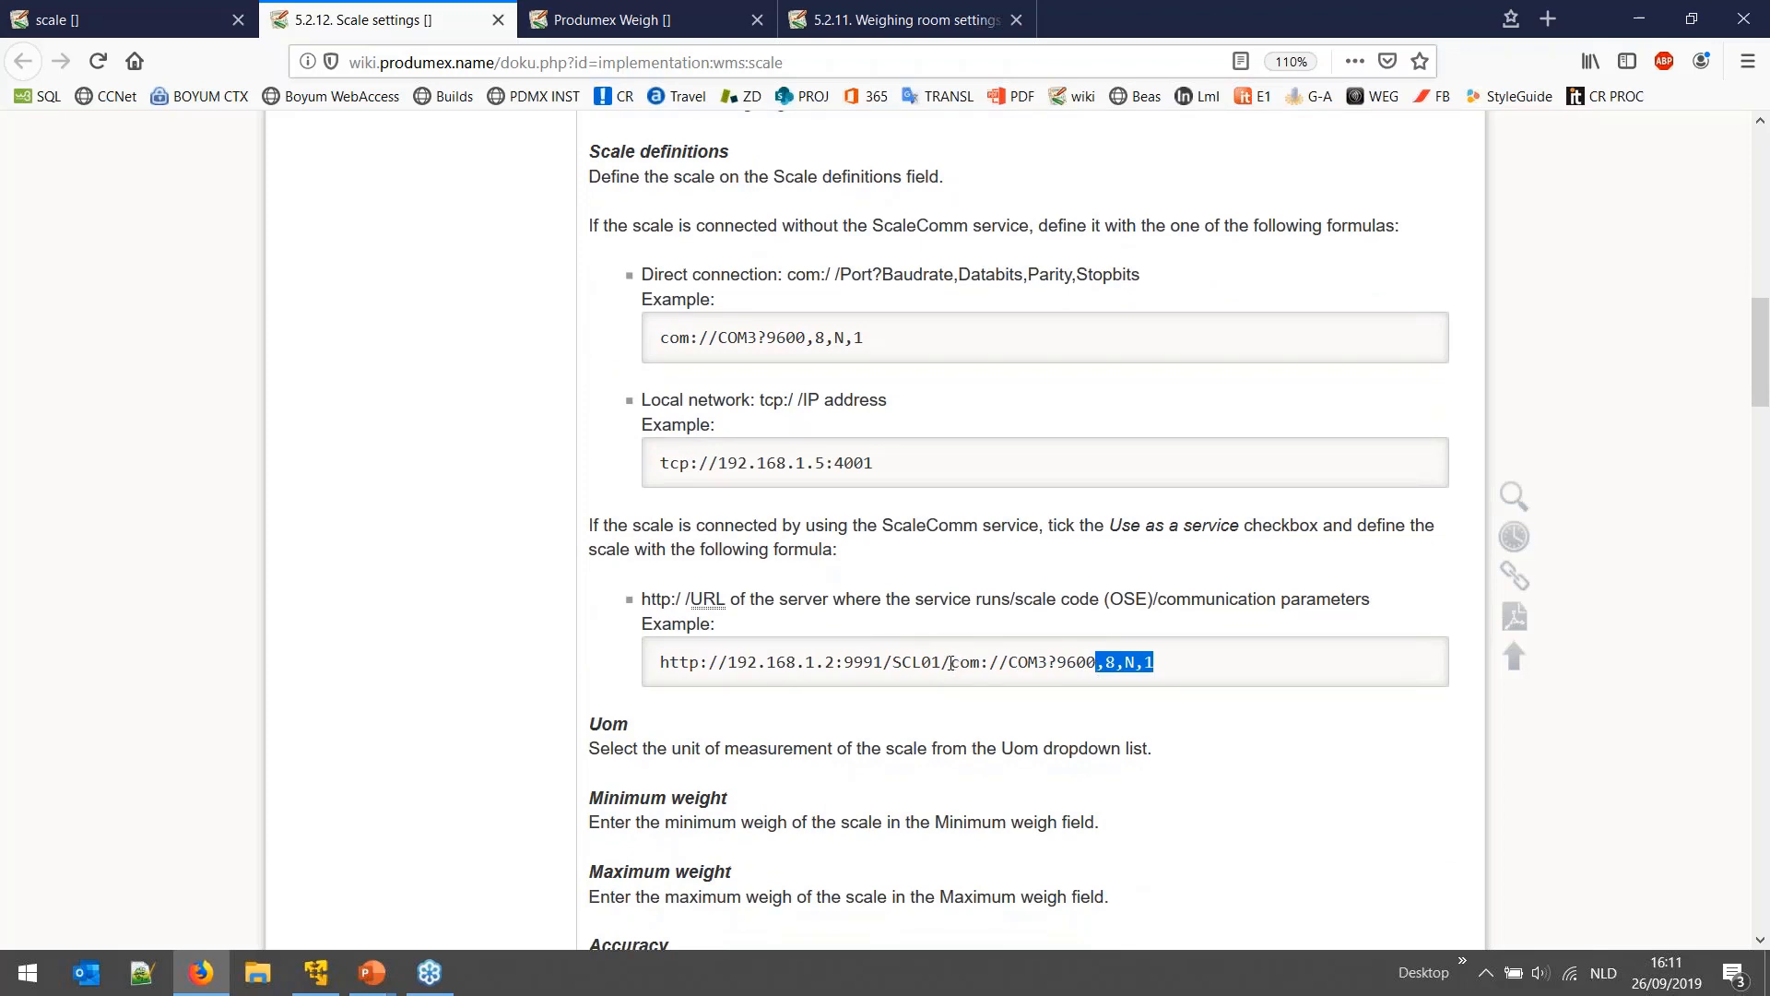
{"action": "left_click_drag", "start_coordinate": [728, 663], "coordinate": [827, 661]}
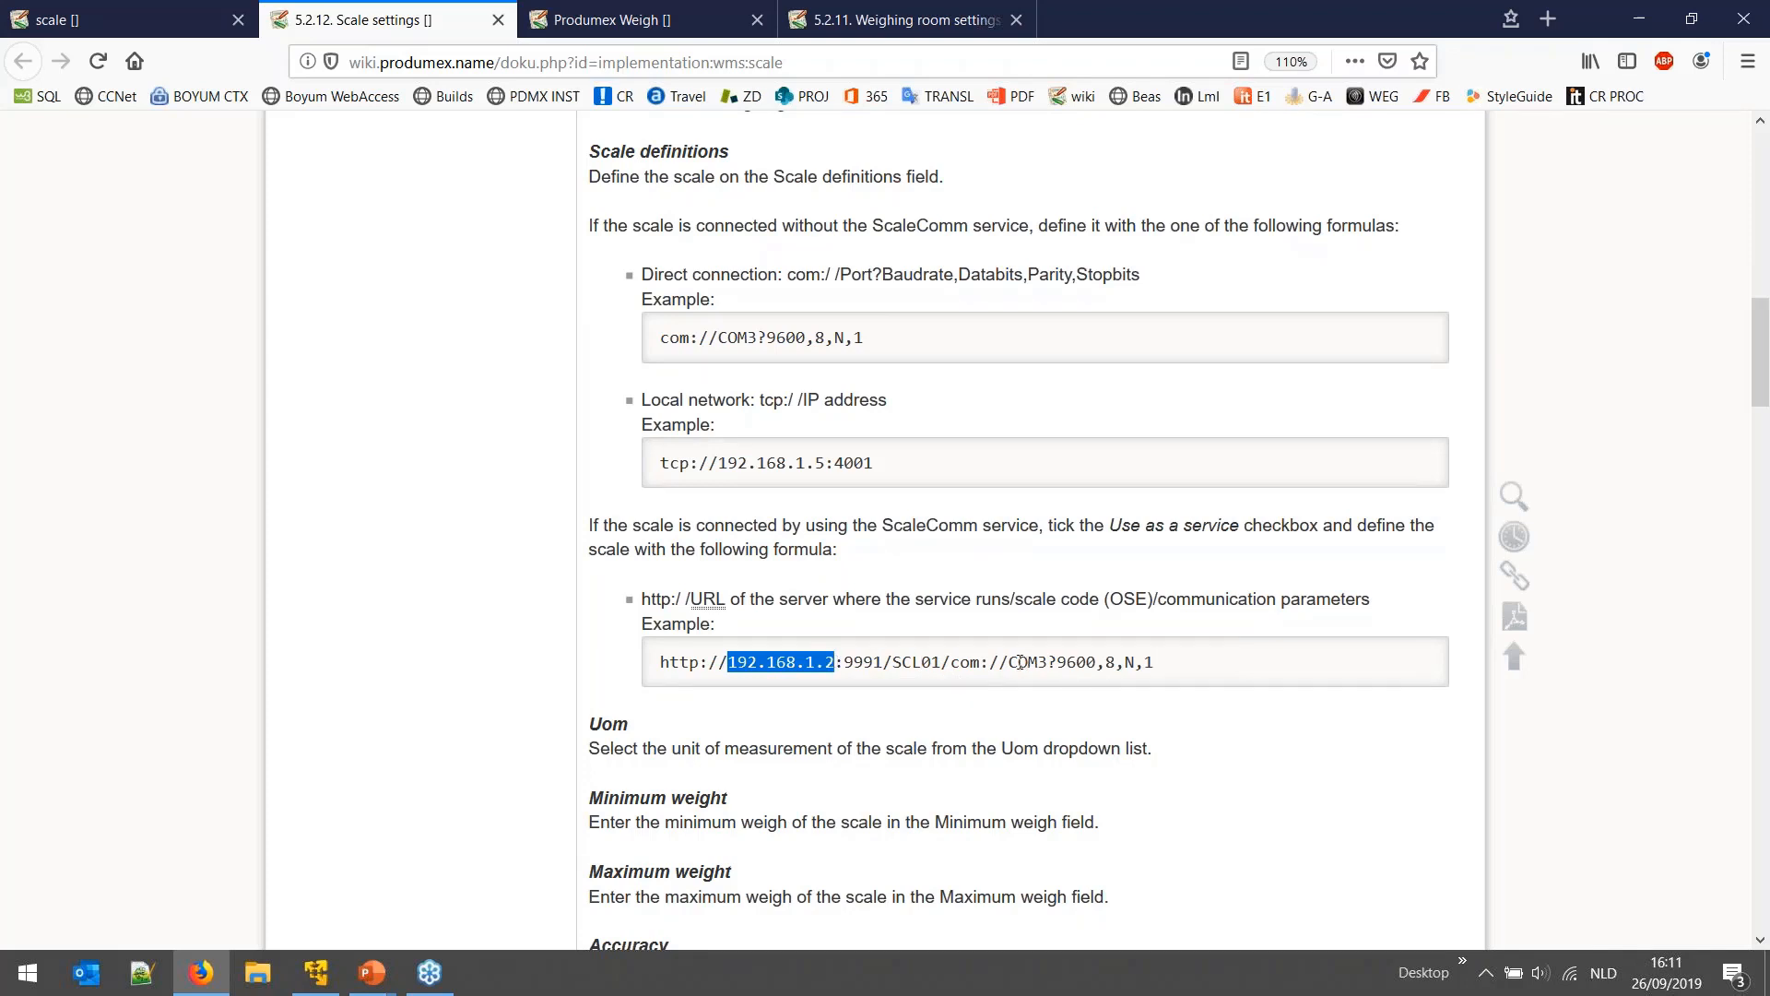
{"action": "left_click_drag", "start_coordinate": [1010, 662], "coordinate": [1191, 682]}
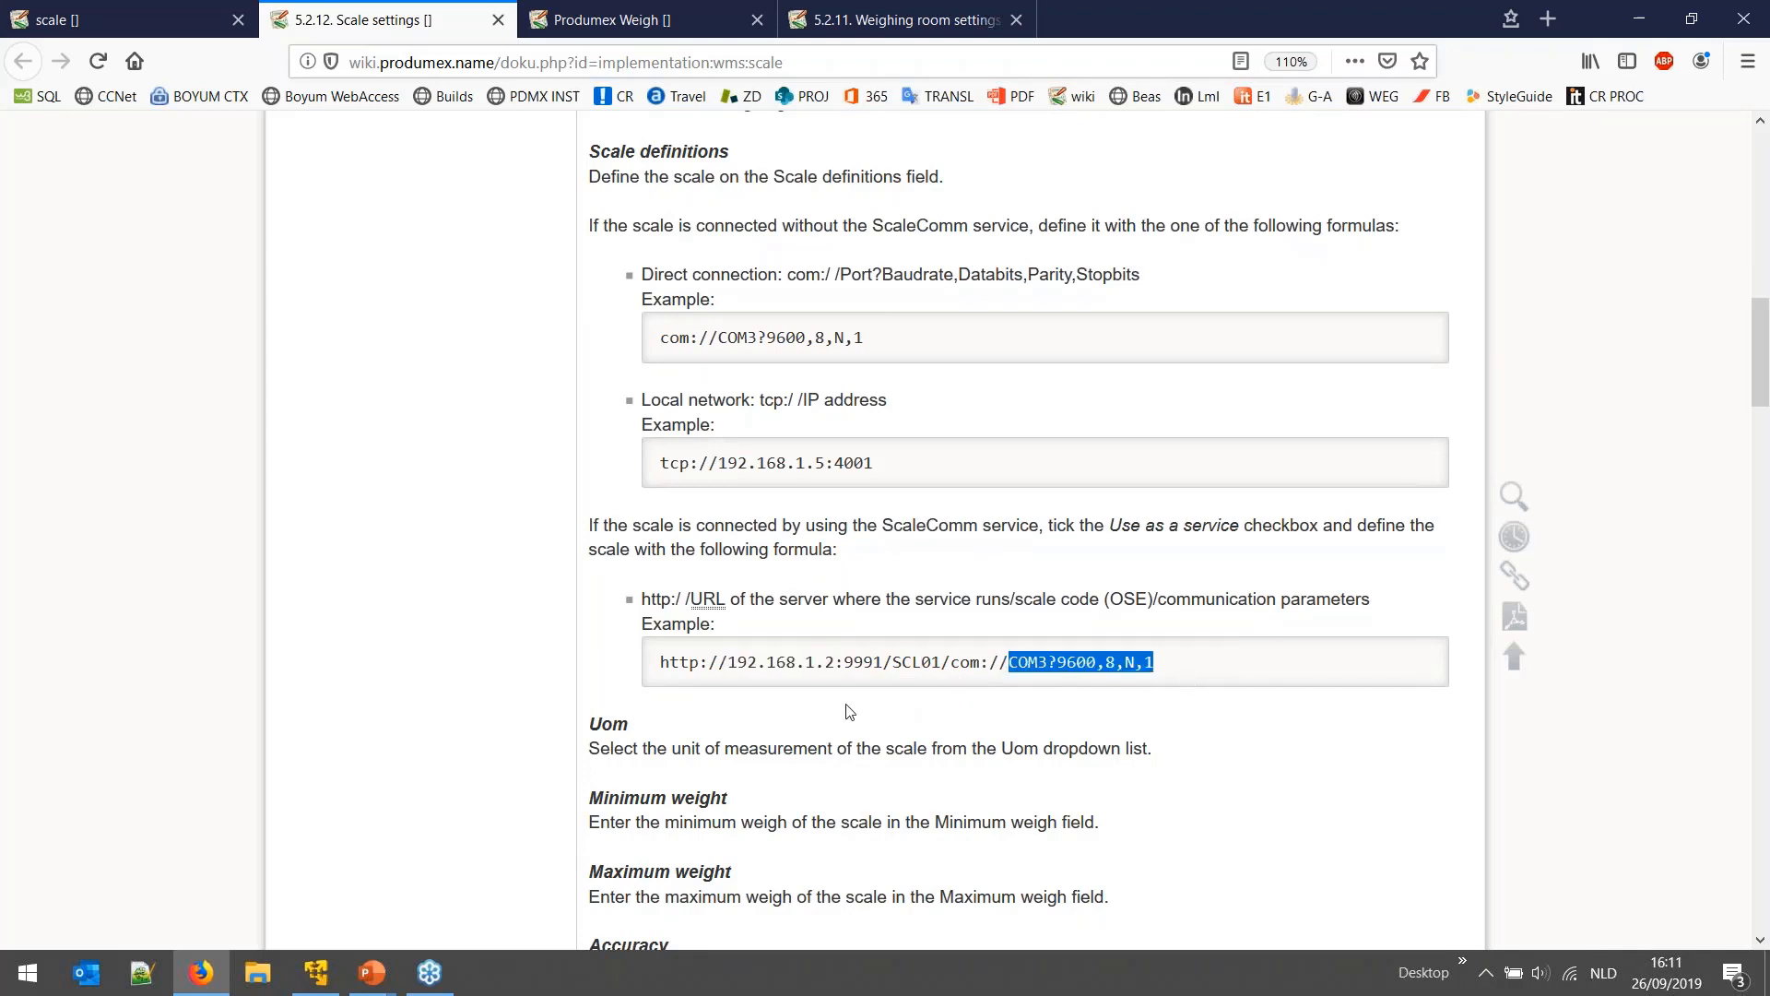
- Highlight the four scale command types: Set tare, Set zero, Get weight and Weight return
{"action": "scroll", "coordinate": [761, 568], "scroll_direction": "up", "scroll_amount": 5}
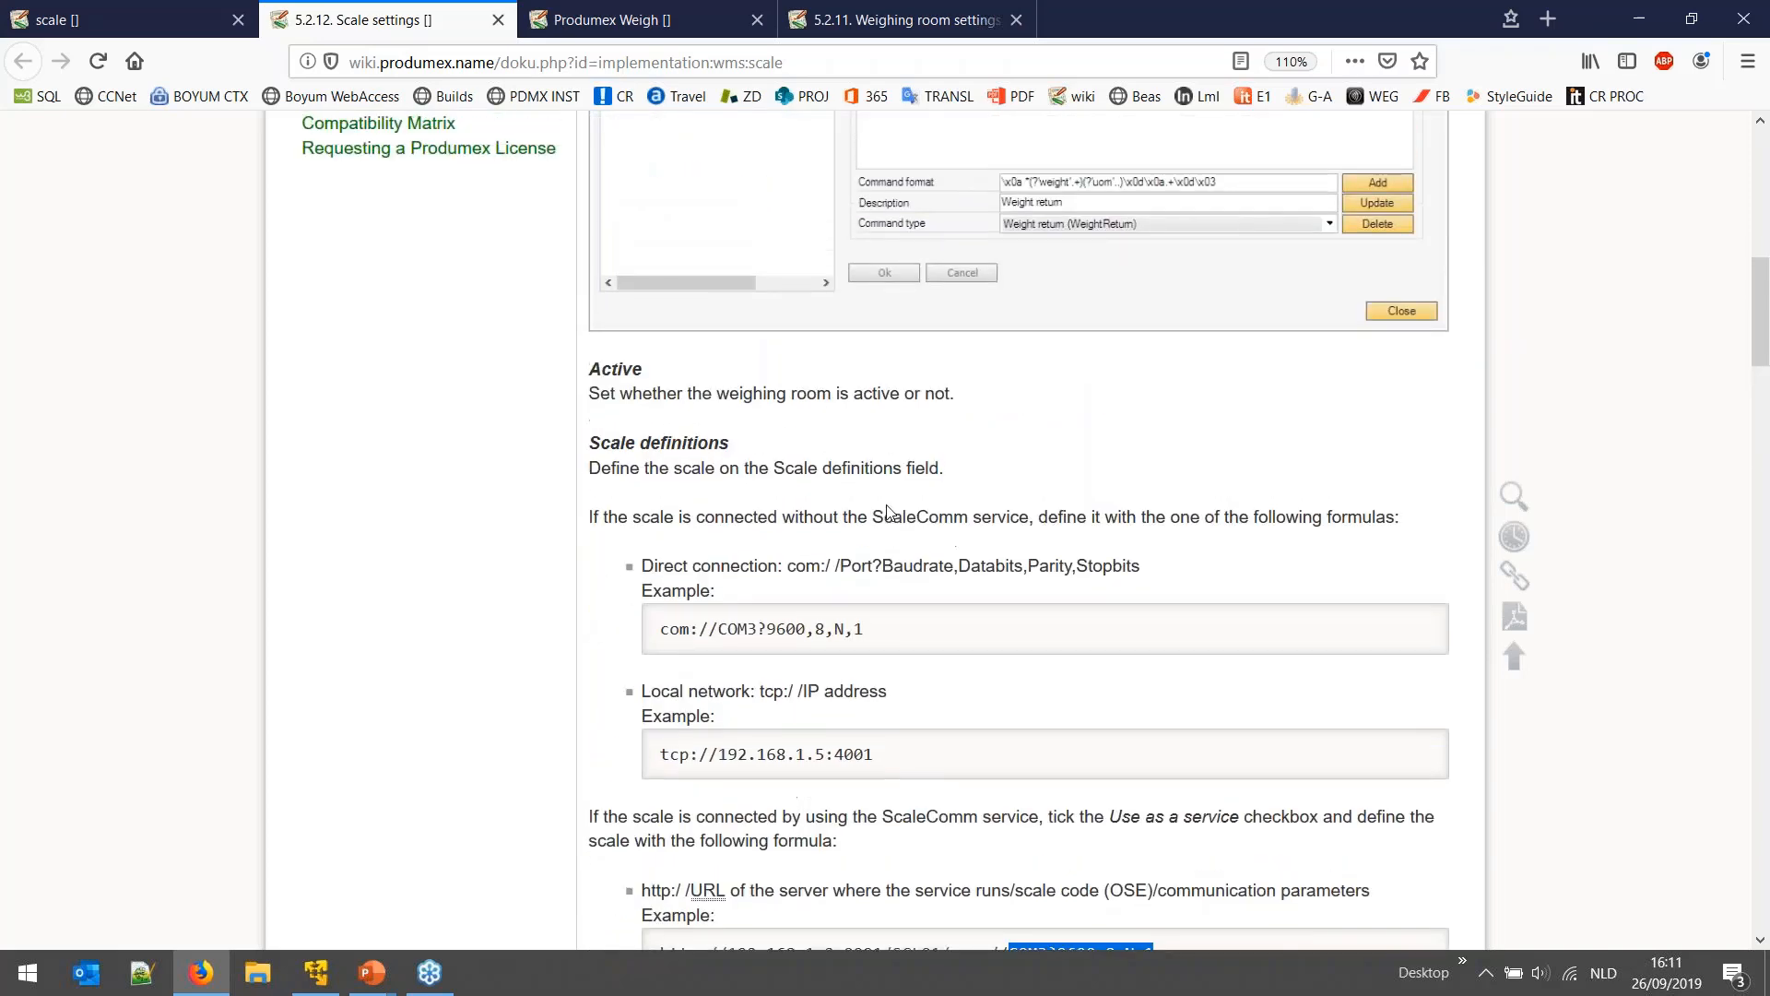
{"action": "scroll", "coordinate": [895, 405], "scroll_direction": "down", "scroll_amount": 8}
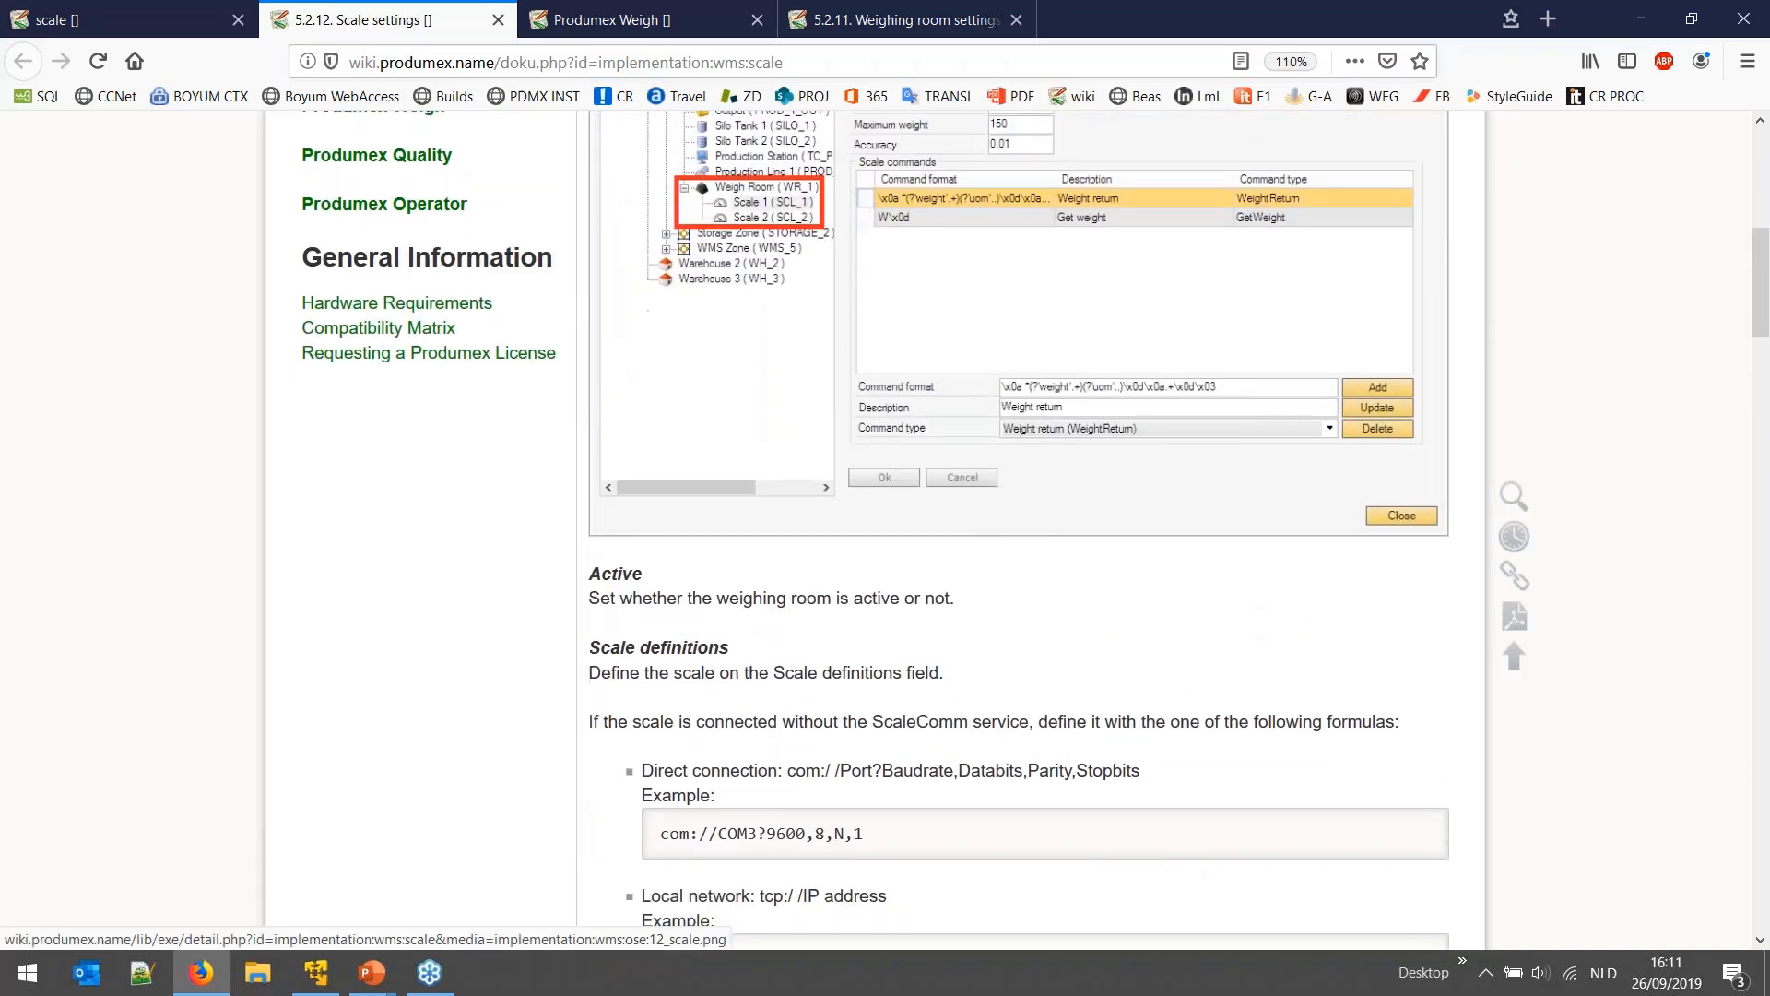
{"action": "scroll", "coordinate": [959, 439], "scroll_direction": "down", "scroll_amount": 5}
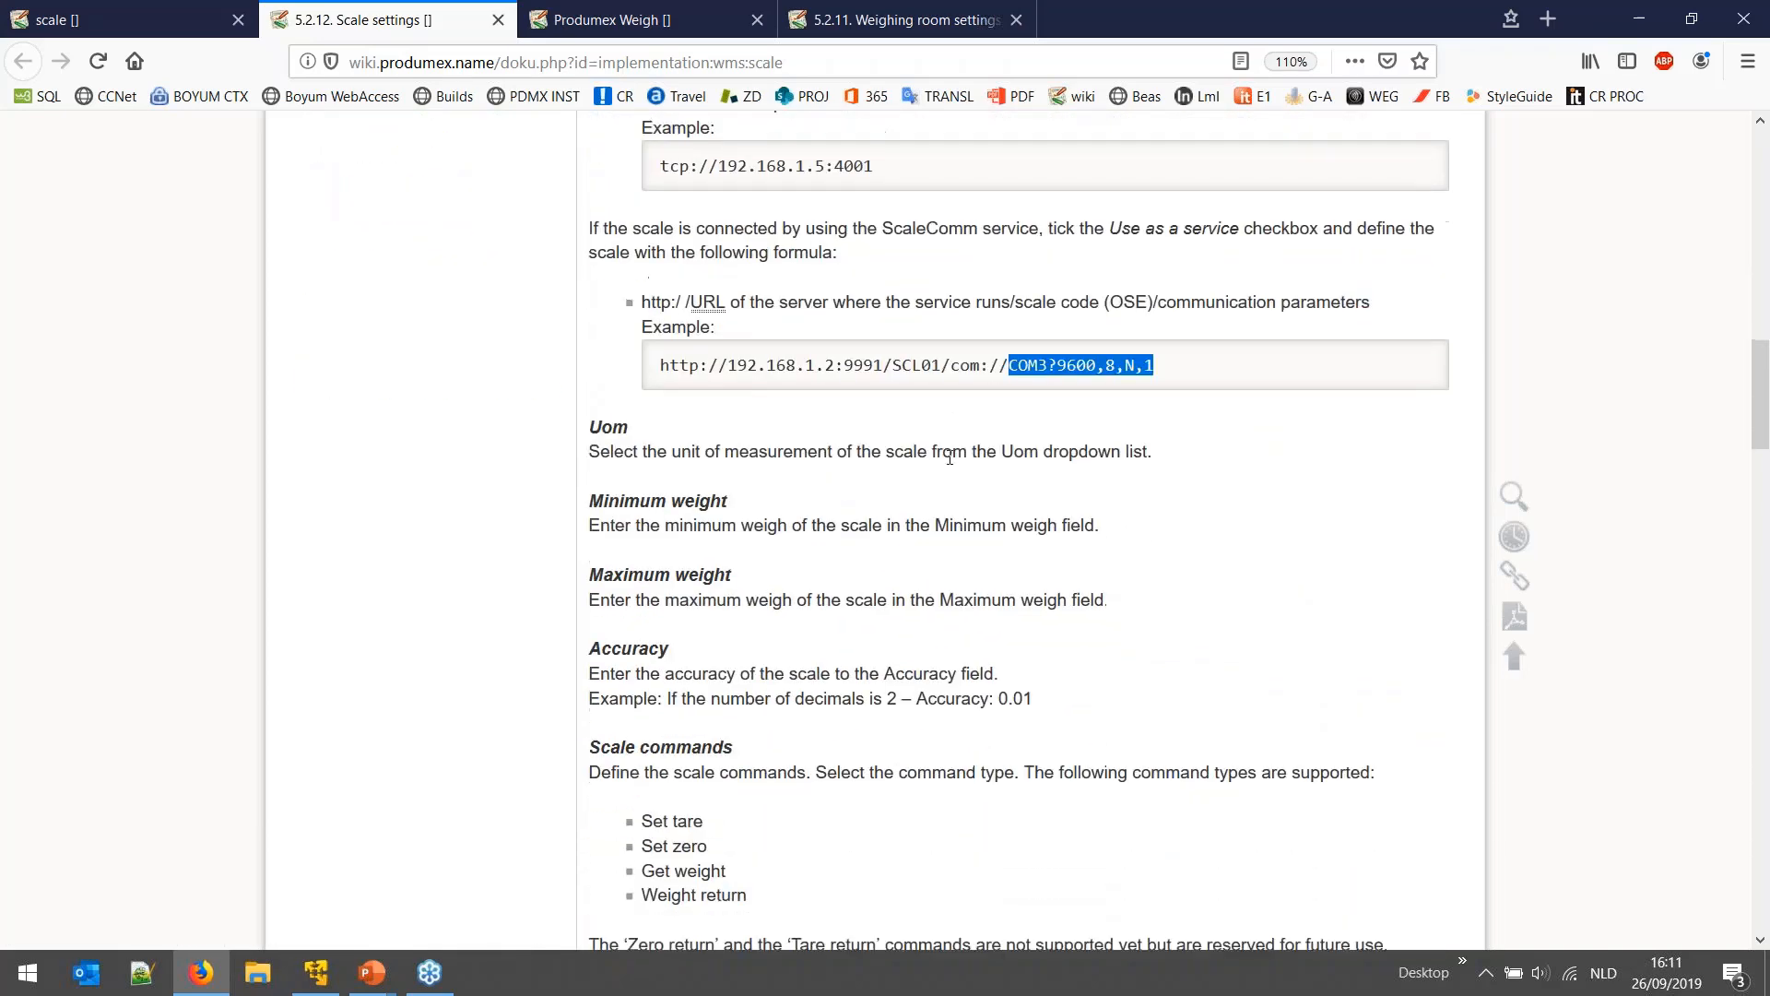
{"action": "scroll", "coordinate": [866, 449], "scroll_direction": "up", "scroll_amount": 2}
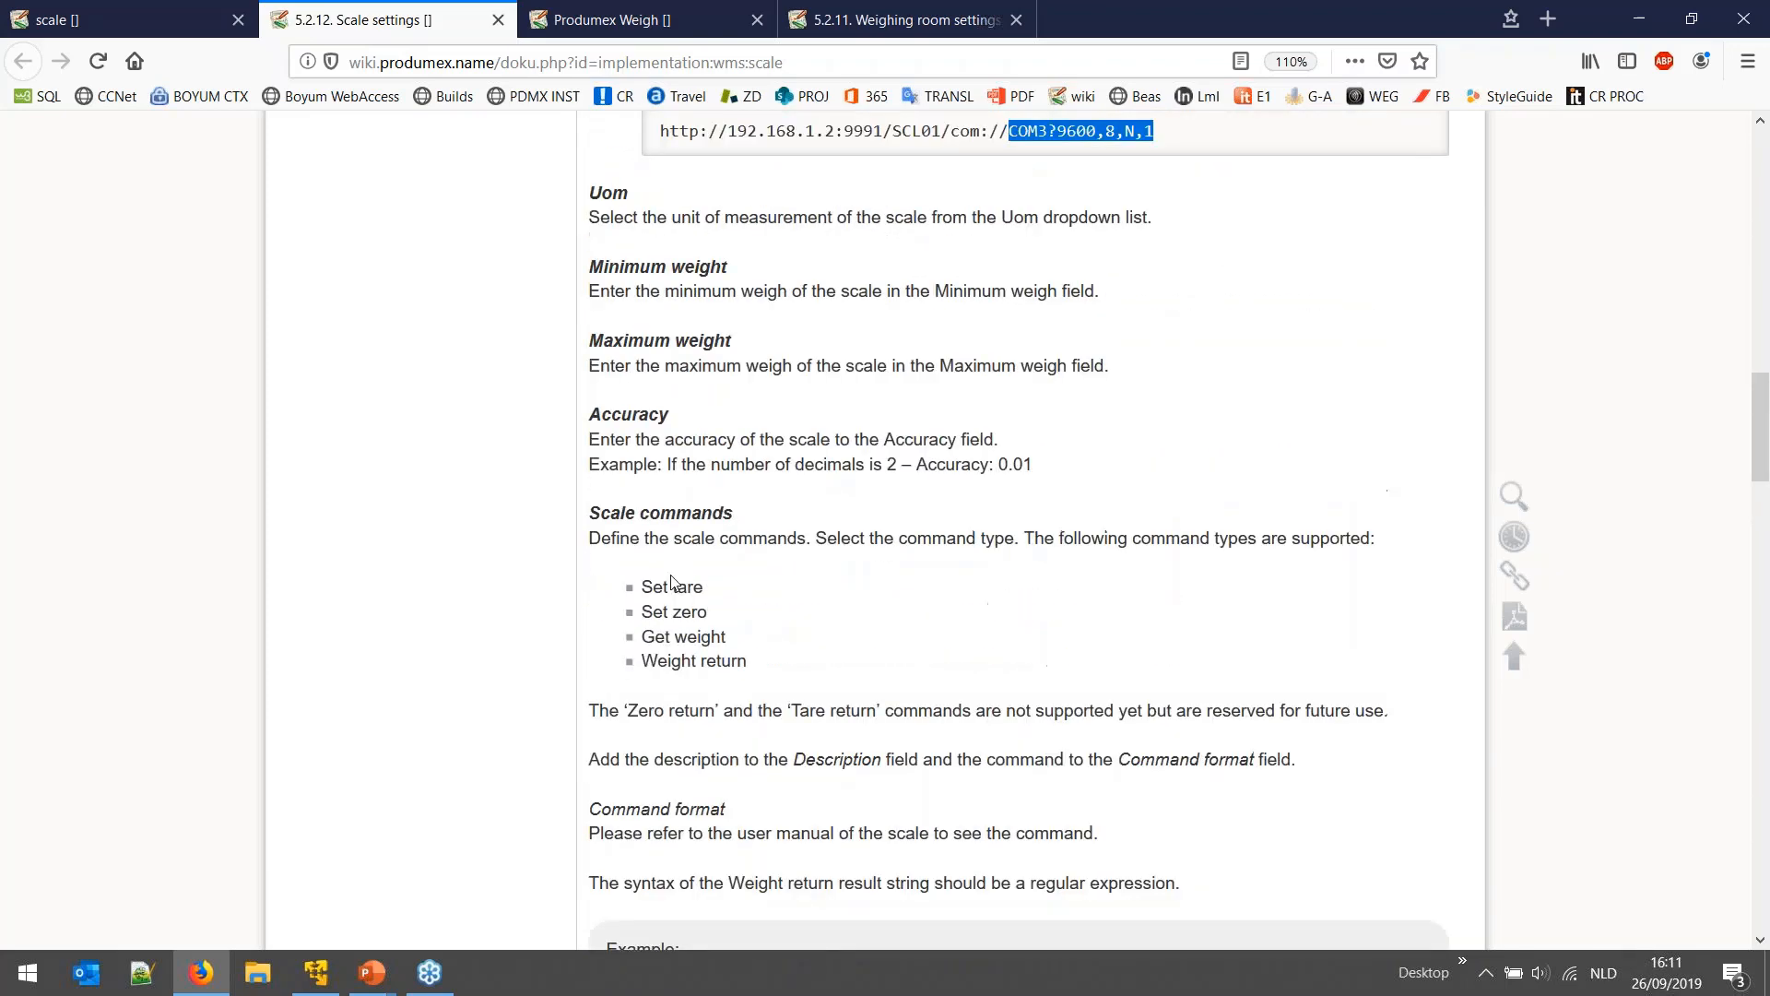
{"action": "left_click_drag", "start_coordinate": [654, 587], "coordinate": [739, 597]}
{"action": "double_click", "coordinate": [698, 612]}
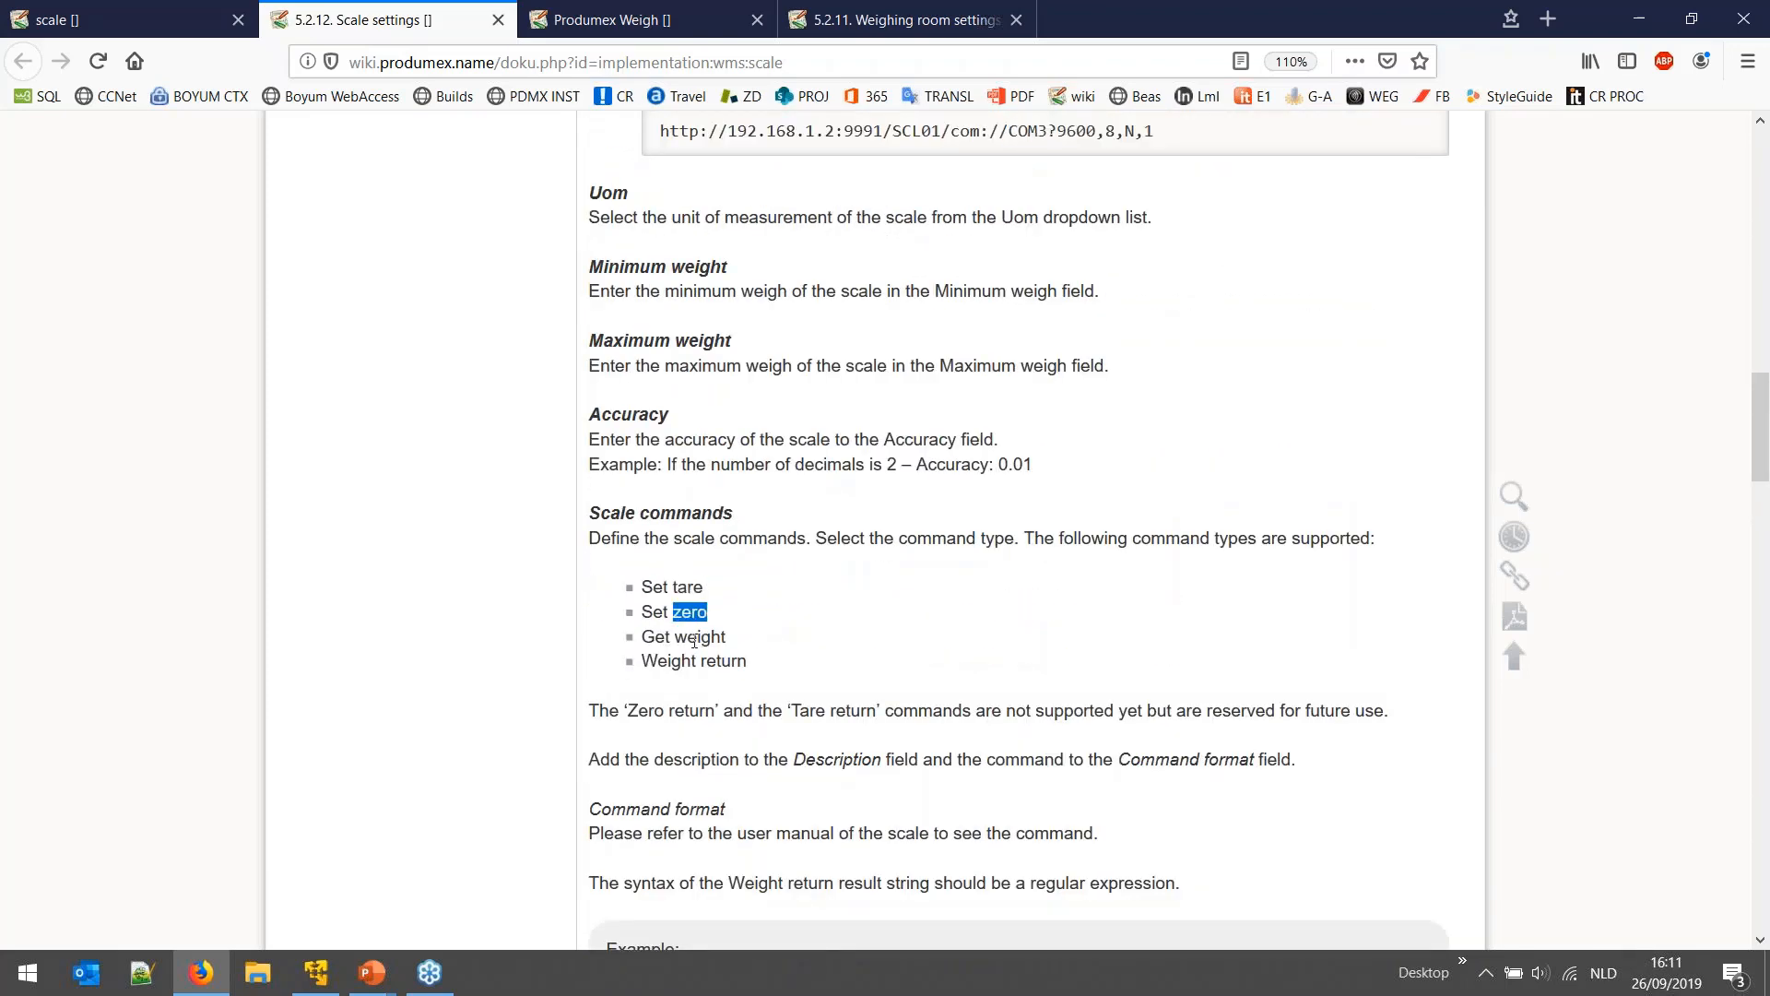
{"action": "double_click", "coordinate": [688, 637]}
{"action": "double_click", "coordinate": [725, 661]}
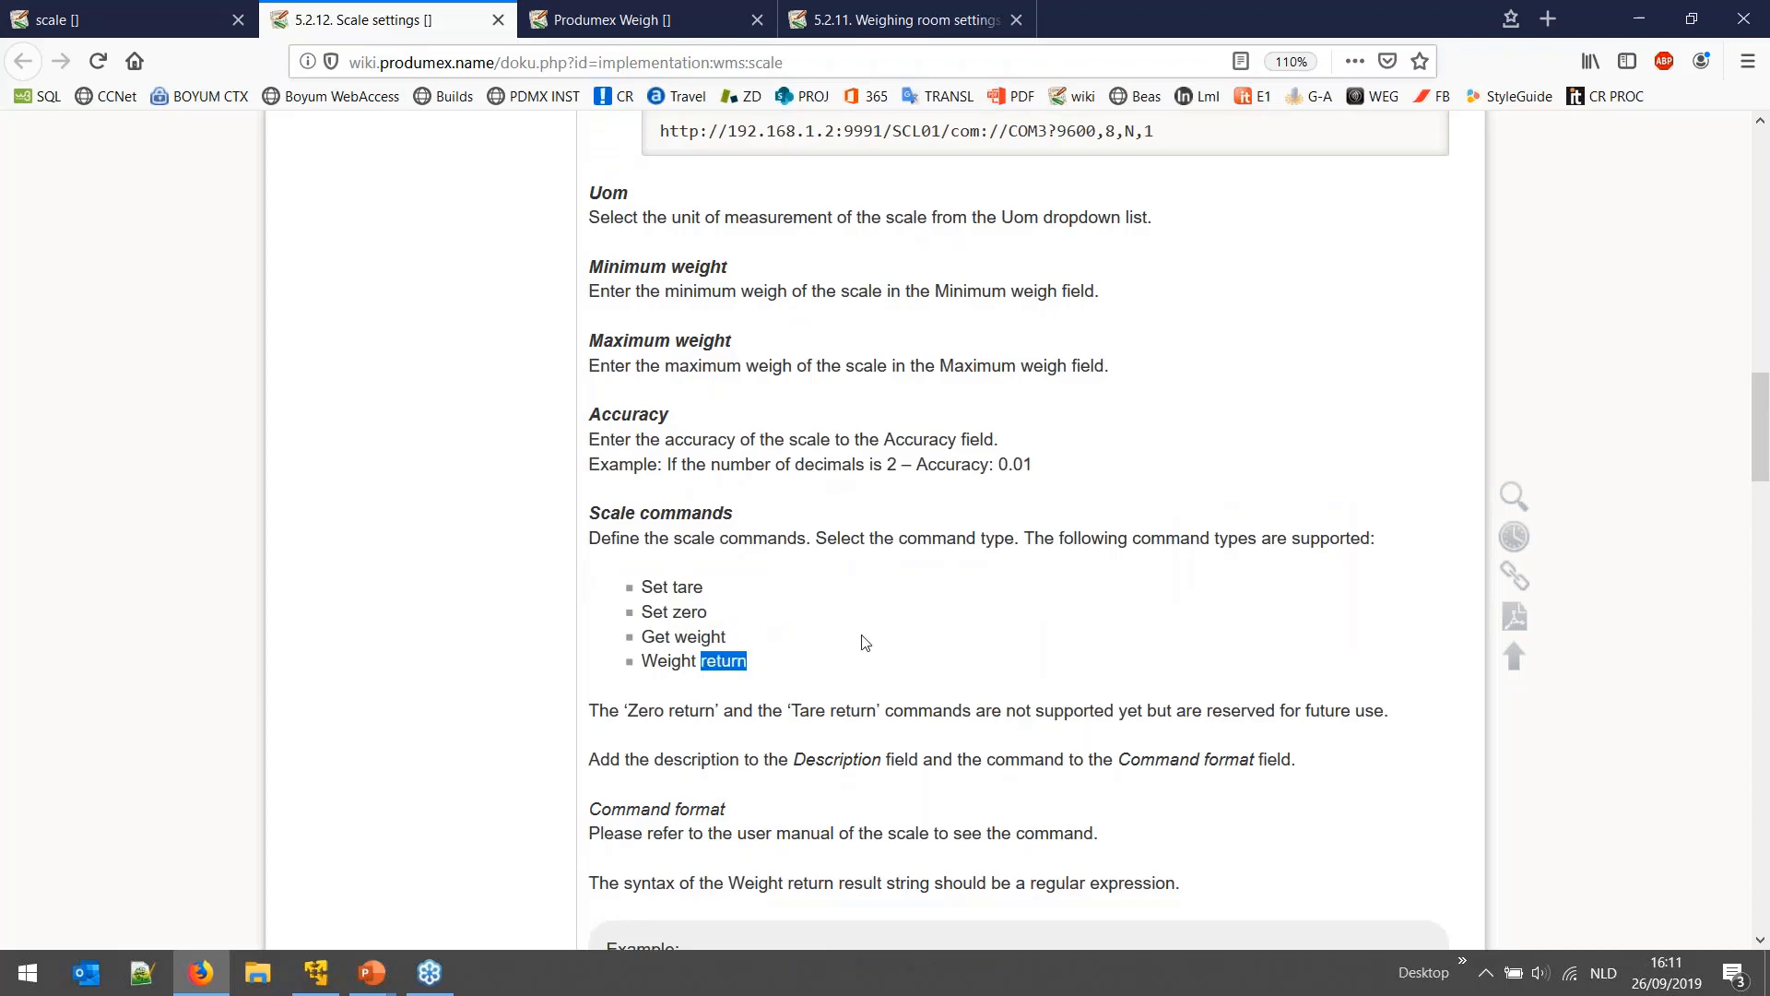
{"action": "scroll", "coordinate": [861, 645], "scroll_direction": "down", "scroll_amount": 6}
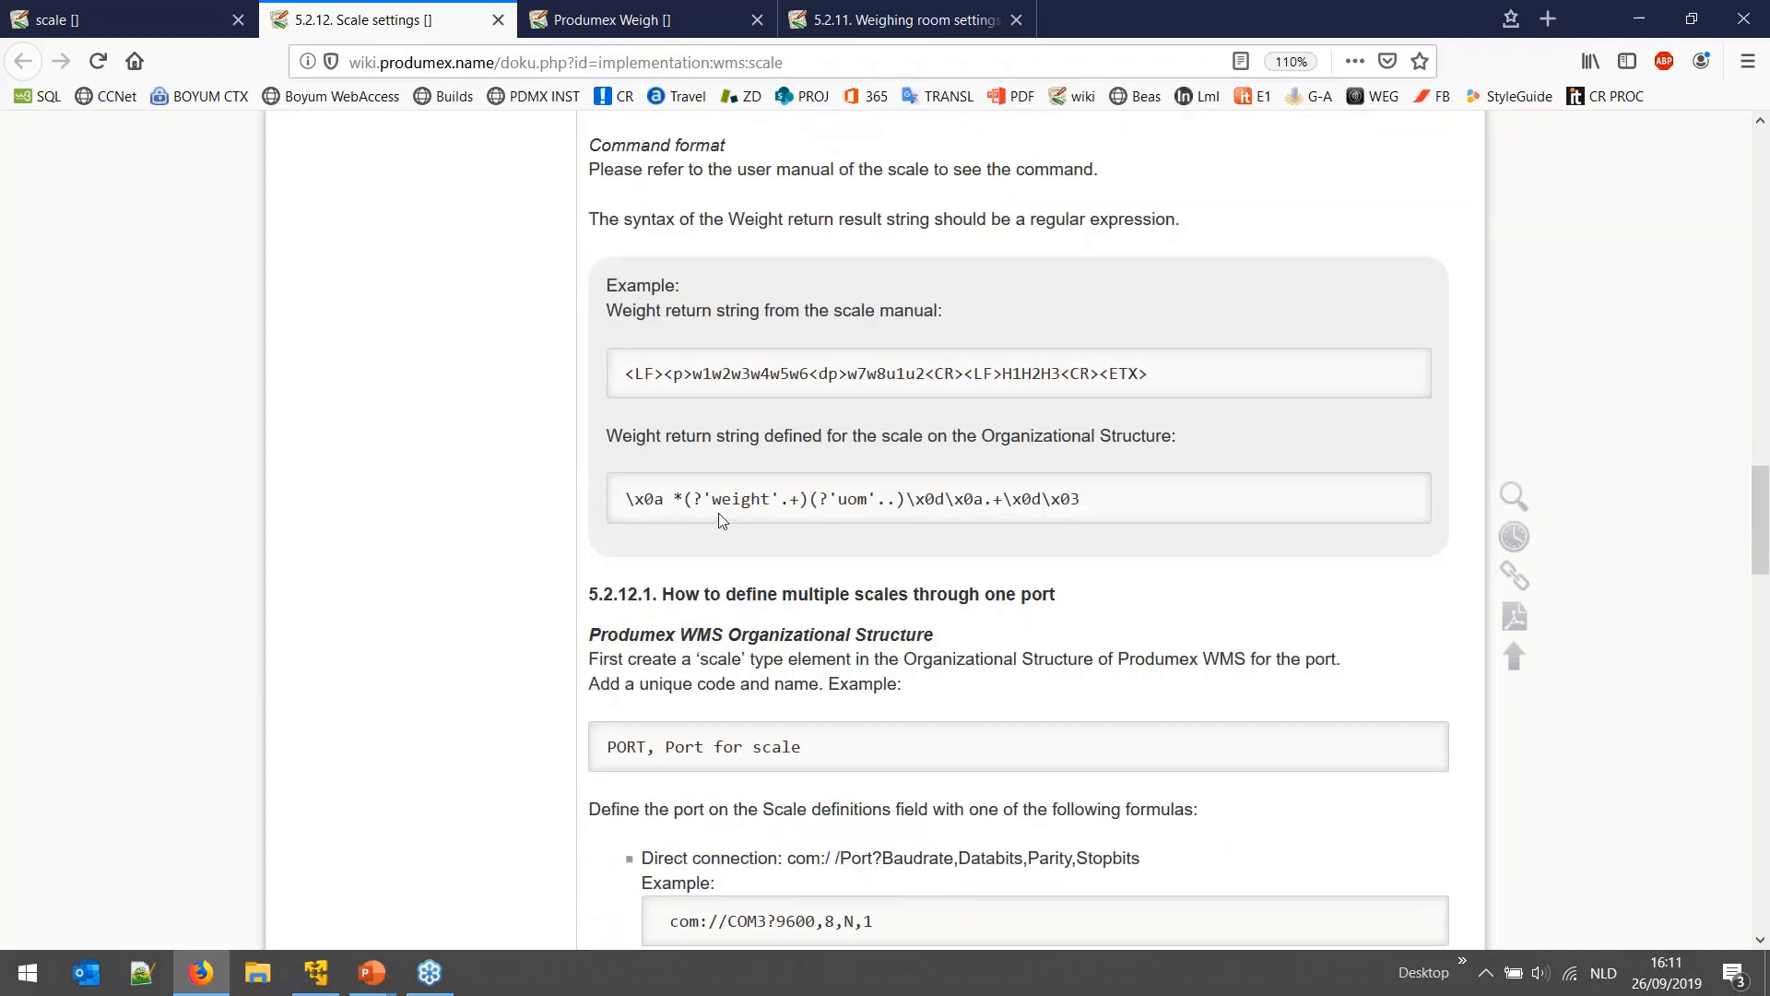
- Scroll through the examples for defining multiple scales through one port
{"action": "scroll", "coordinate": [723, 522], "scroll_direction": "down", "scroll_amount": 5}
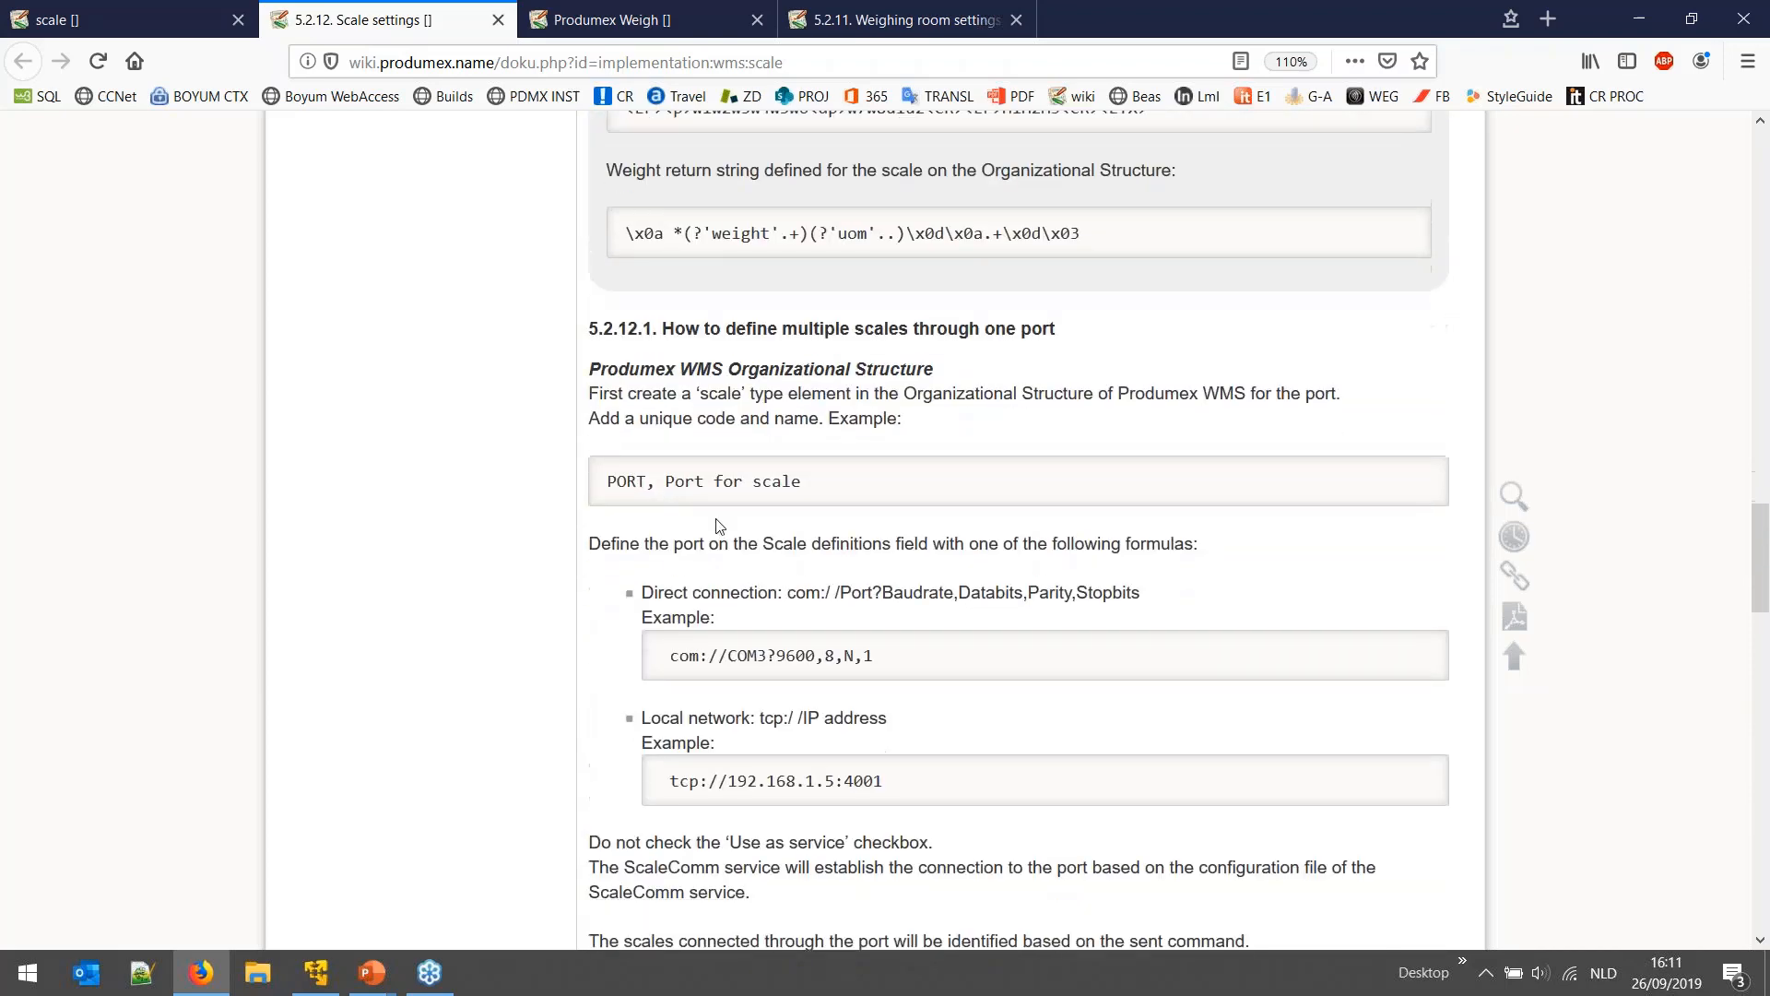
{"action": "scroll", "coordinate": [782, 548], "scroll_direction": "down", "scroll_amount": 5}
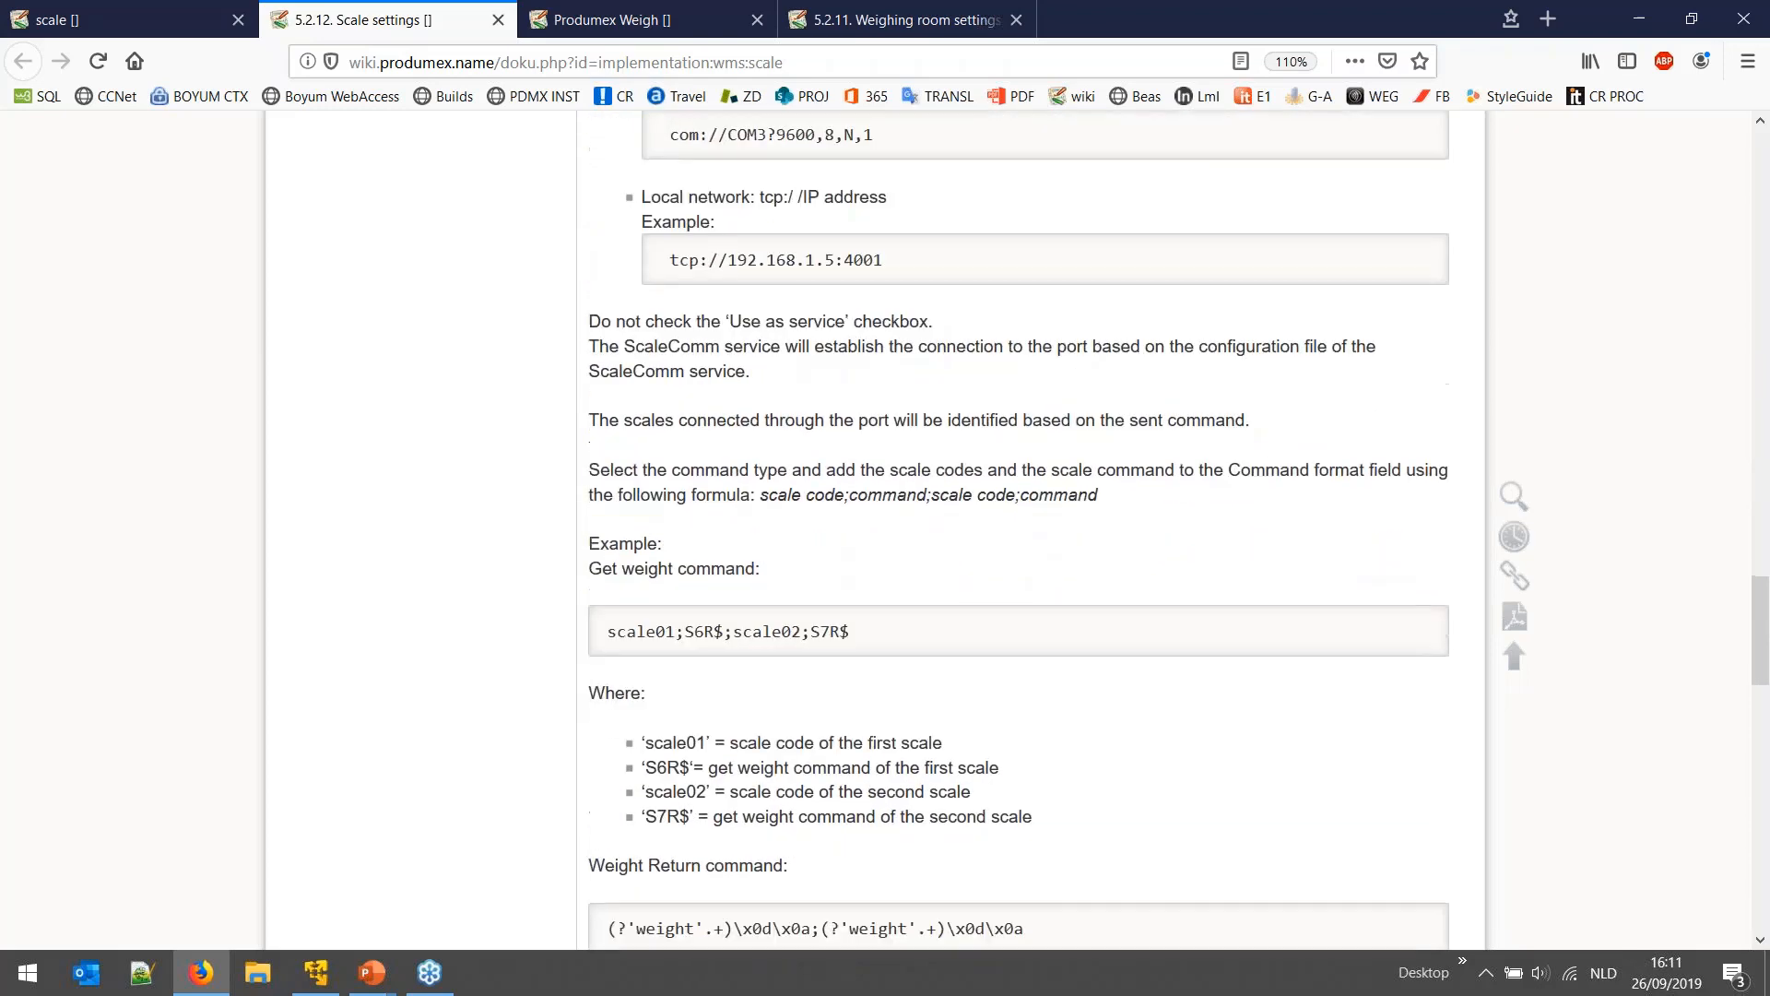
{"action": "scroll", "coordinate": [540, 567], "scroll_direction": "down", "scroll_amount": 4}
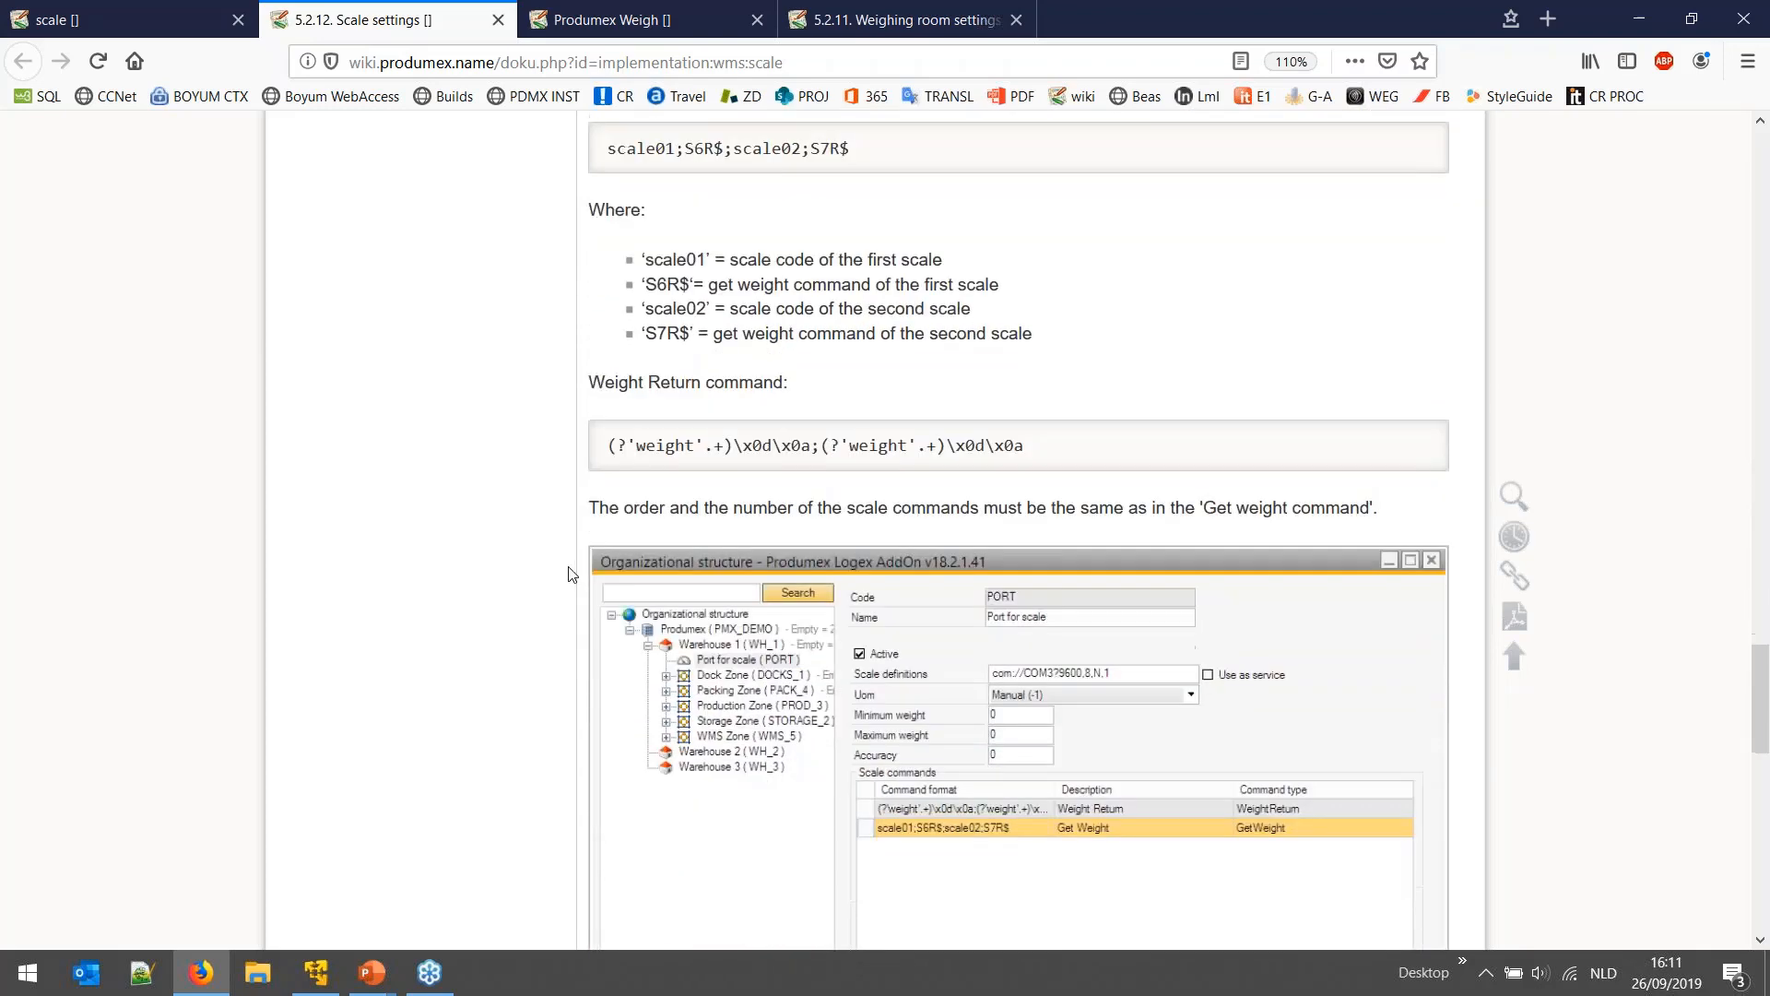
{"action": "scroll", "coordinate": [553, 561], "scroll_direction": "down", "scroll_amount": 2}
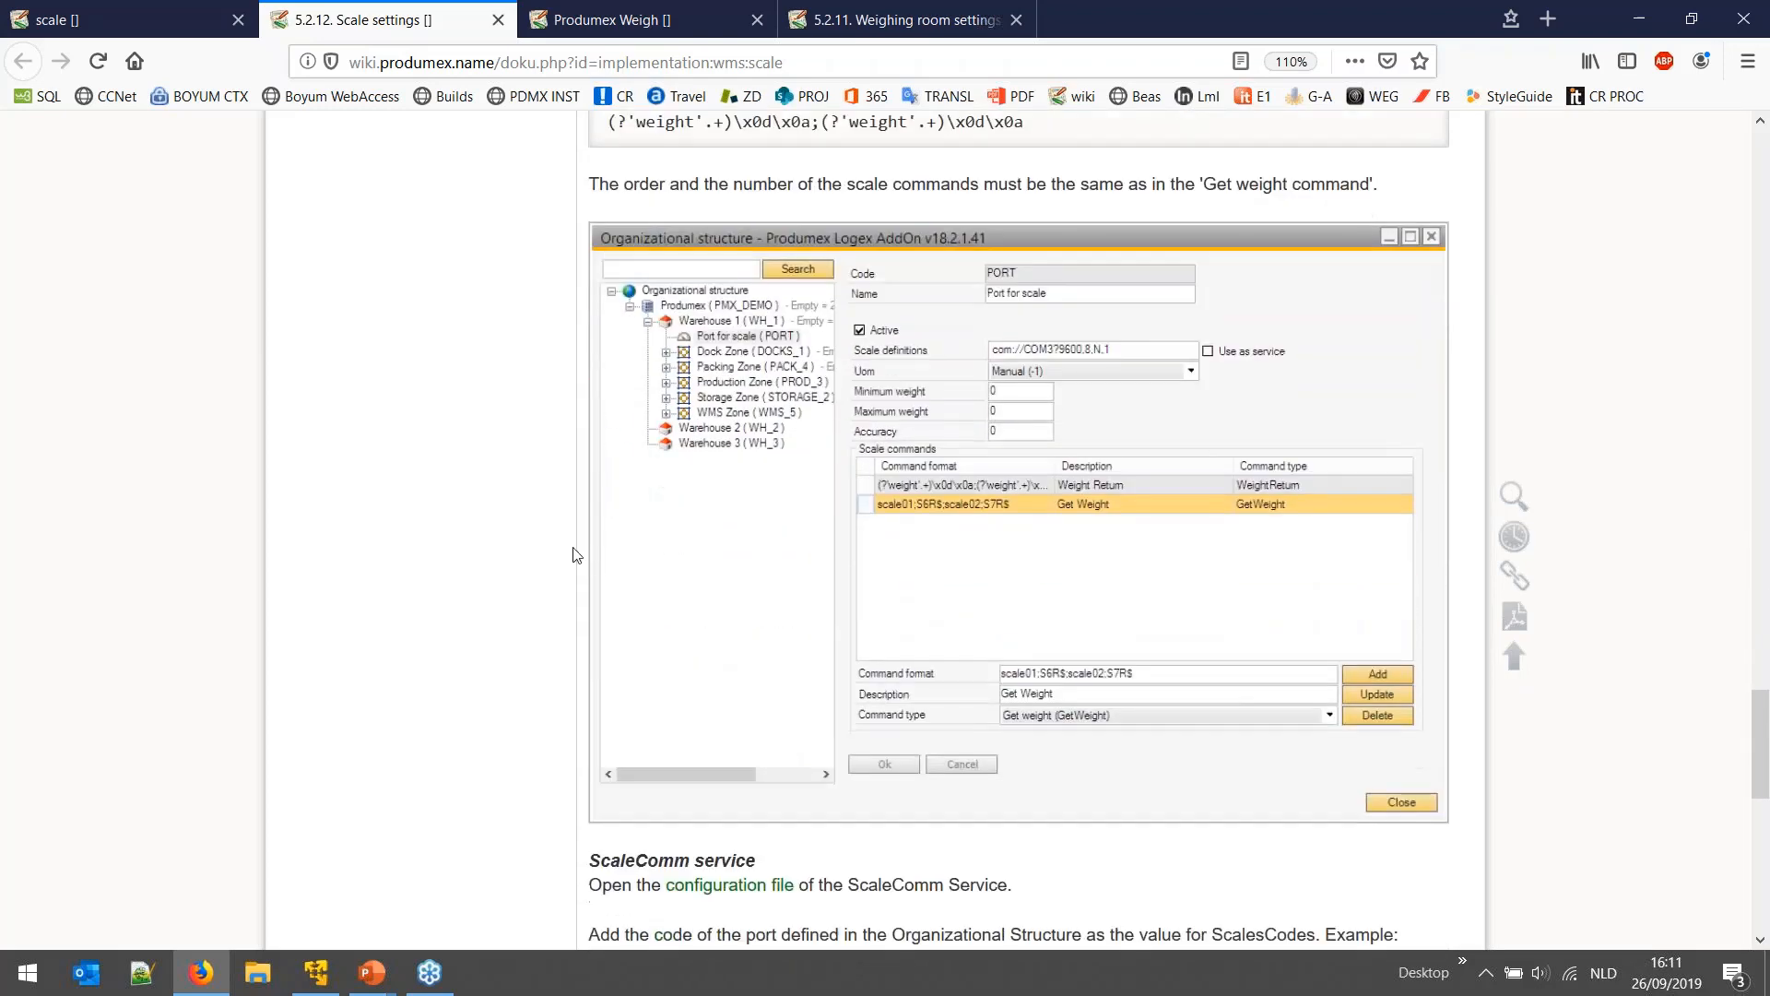
{"action": "scroll", "coordinate": [583, 533], "scroll_direction": "up", "scroll_amount": 6}
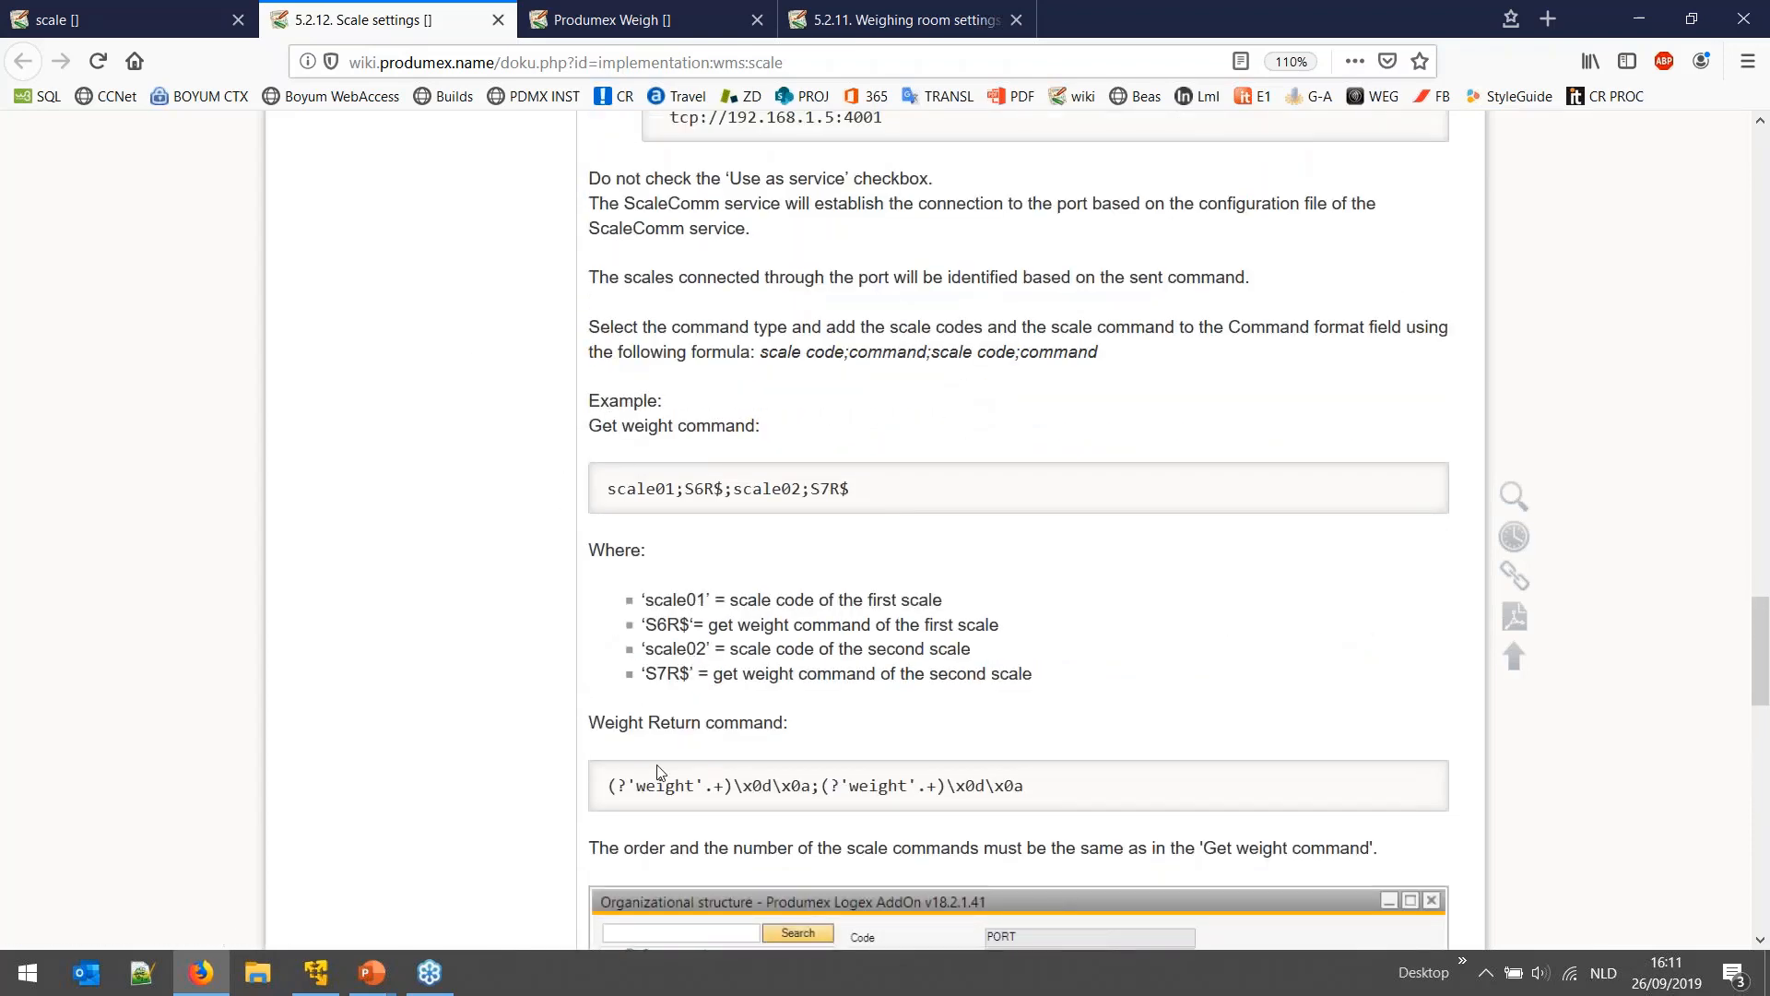
{"action": "scroll", "coordinate": [525, 660], "scroll_direction": "down", "scroll_amount": 4}
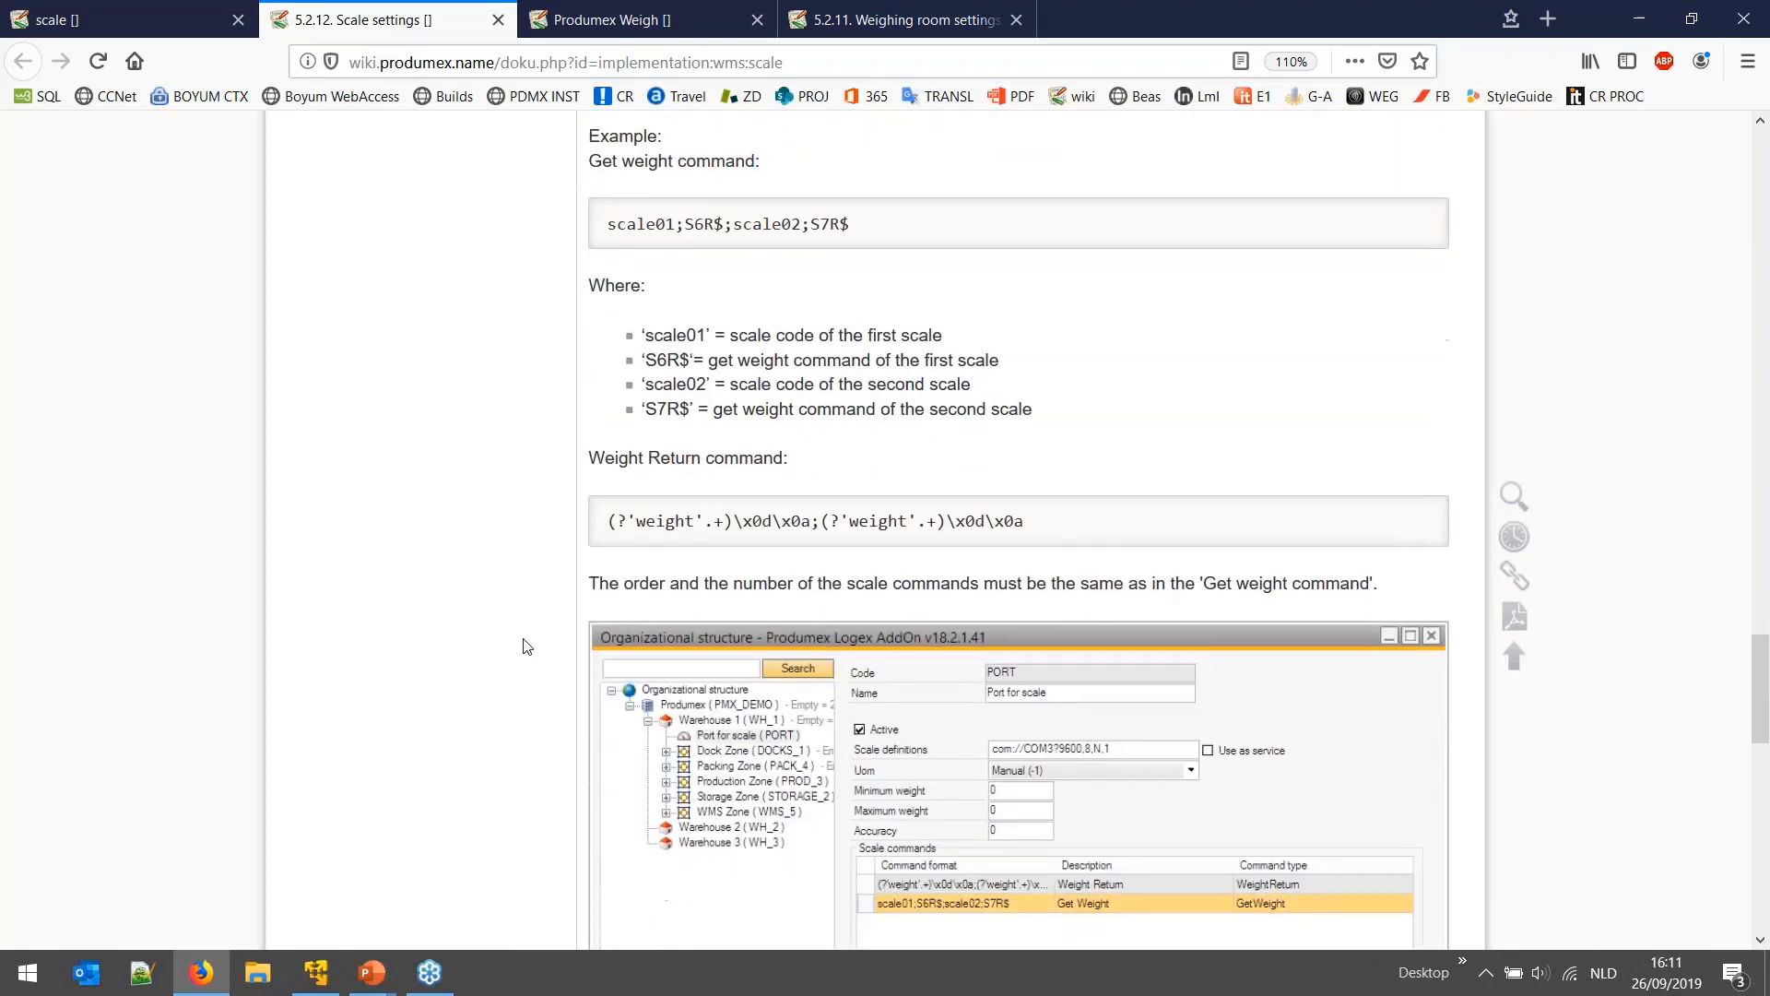
{"action": "scroll", "coordinate": [569, 368], "scroll_direction": "up", "scroll_amount": 20}
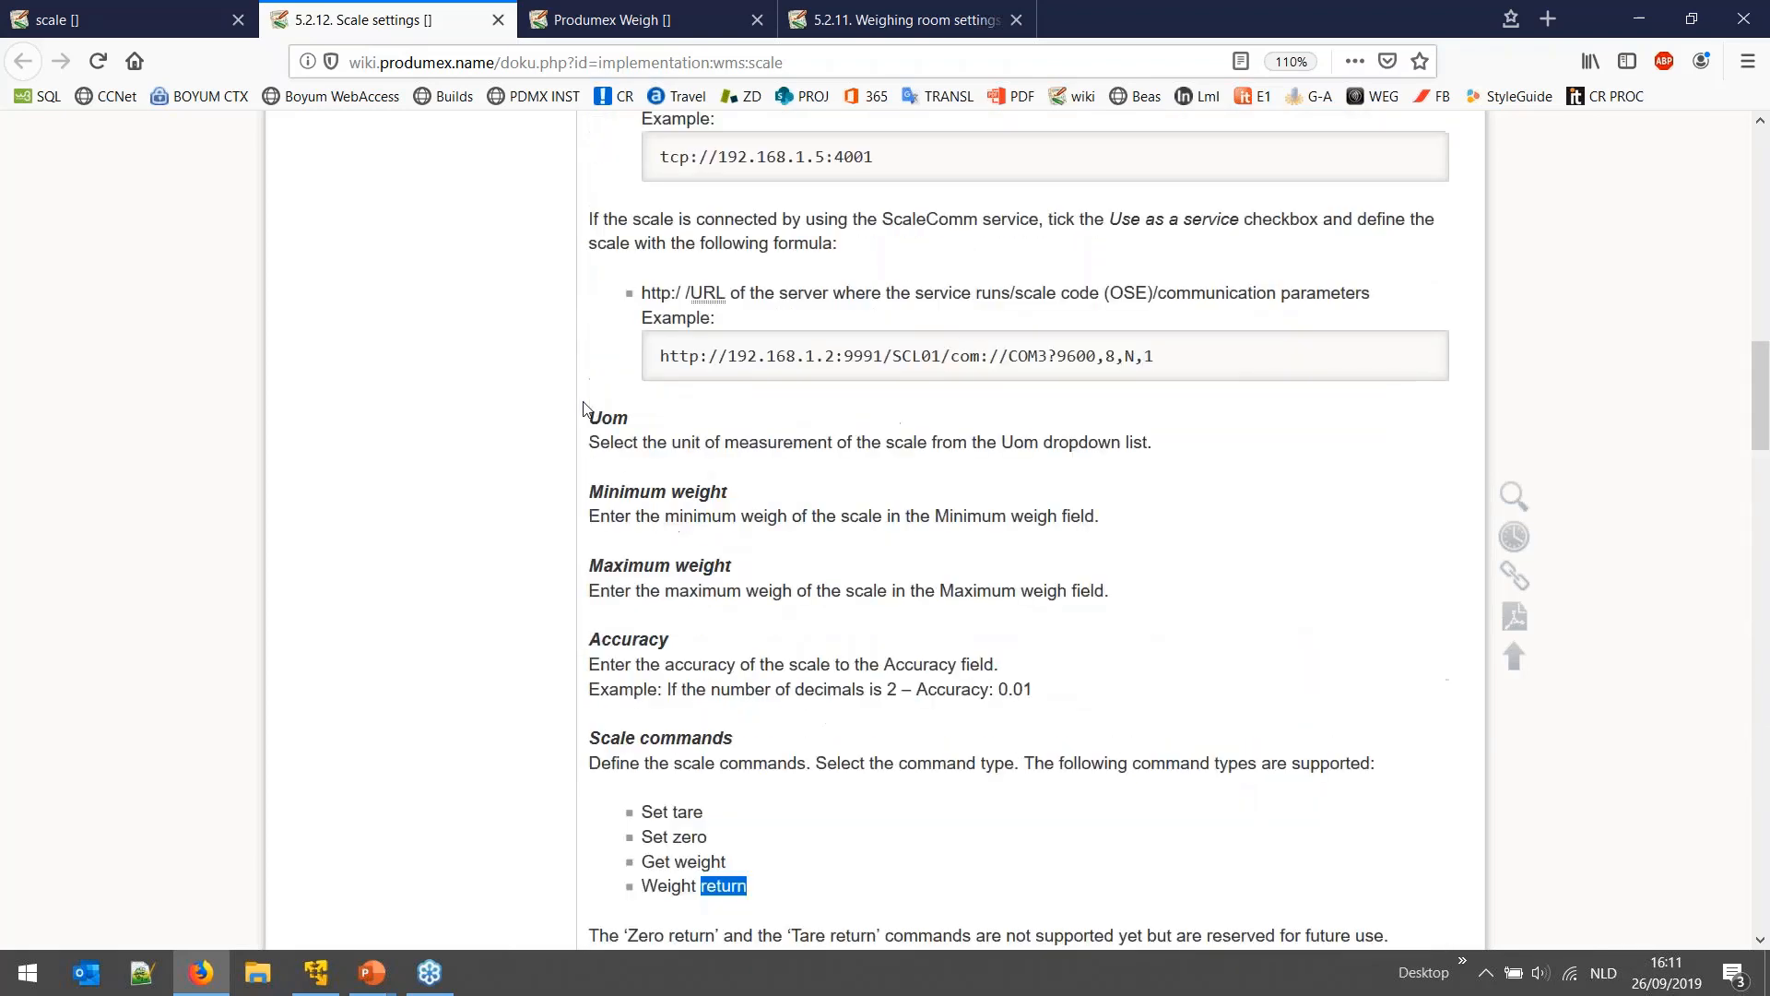
- Switch to SAP Business One in the virtual machine and collapse the Produmex module list
{"action": "left_click_drag", "start_coordinate": [656, 480], "coordinate": [862, 490]}
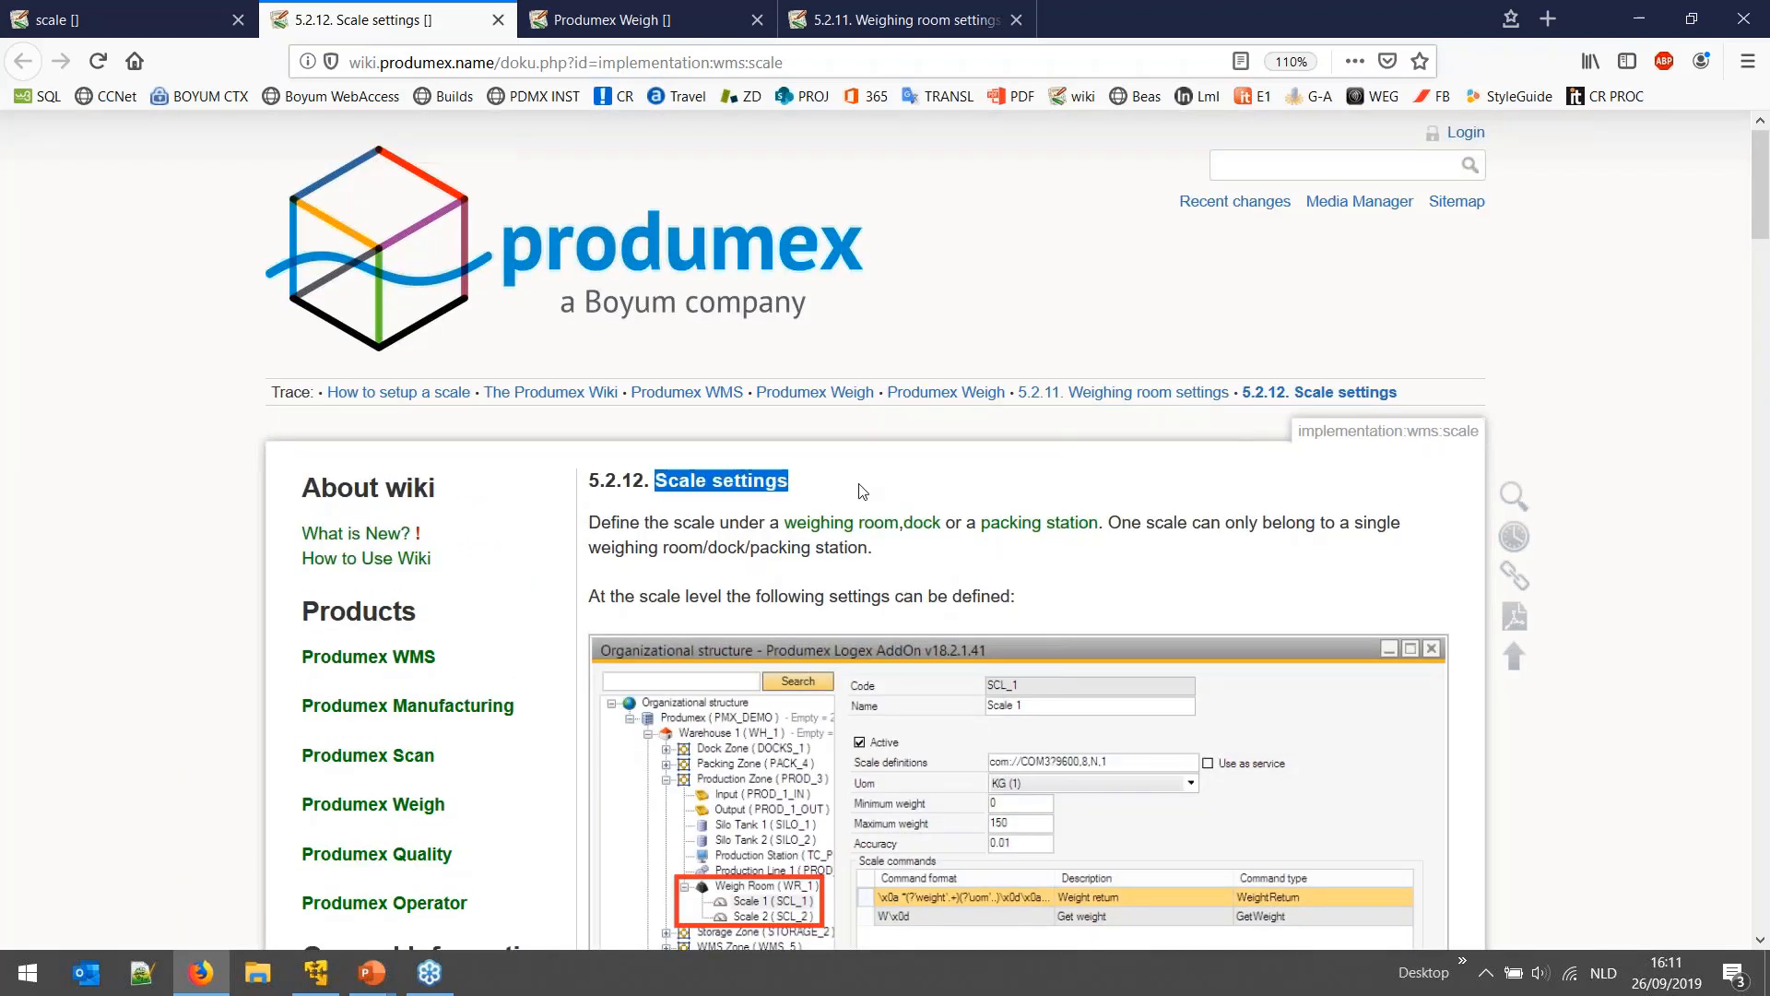
{"action": "left_click", "coordinate": [834, 489]}
{"action": "scroll", "coordinate": [846, 591], "scroll_direction": "down", "scroll_amount": 3}
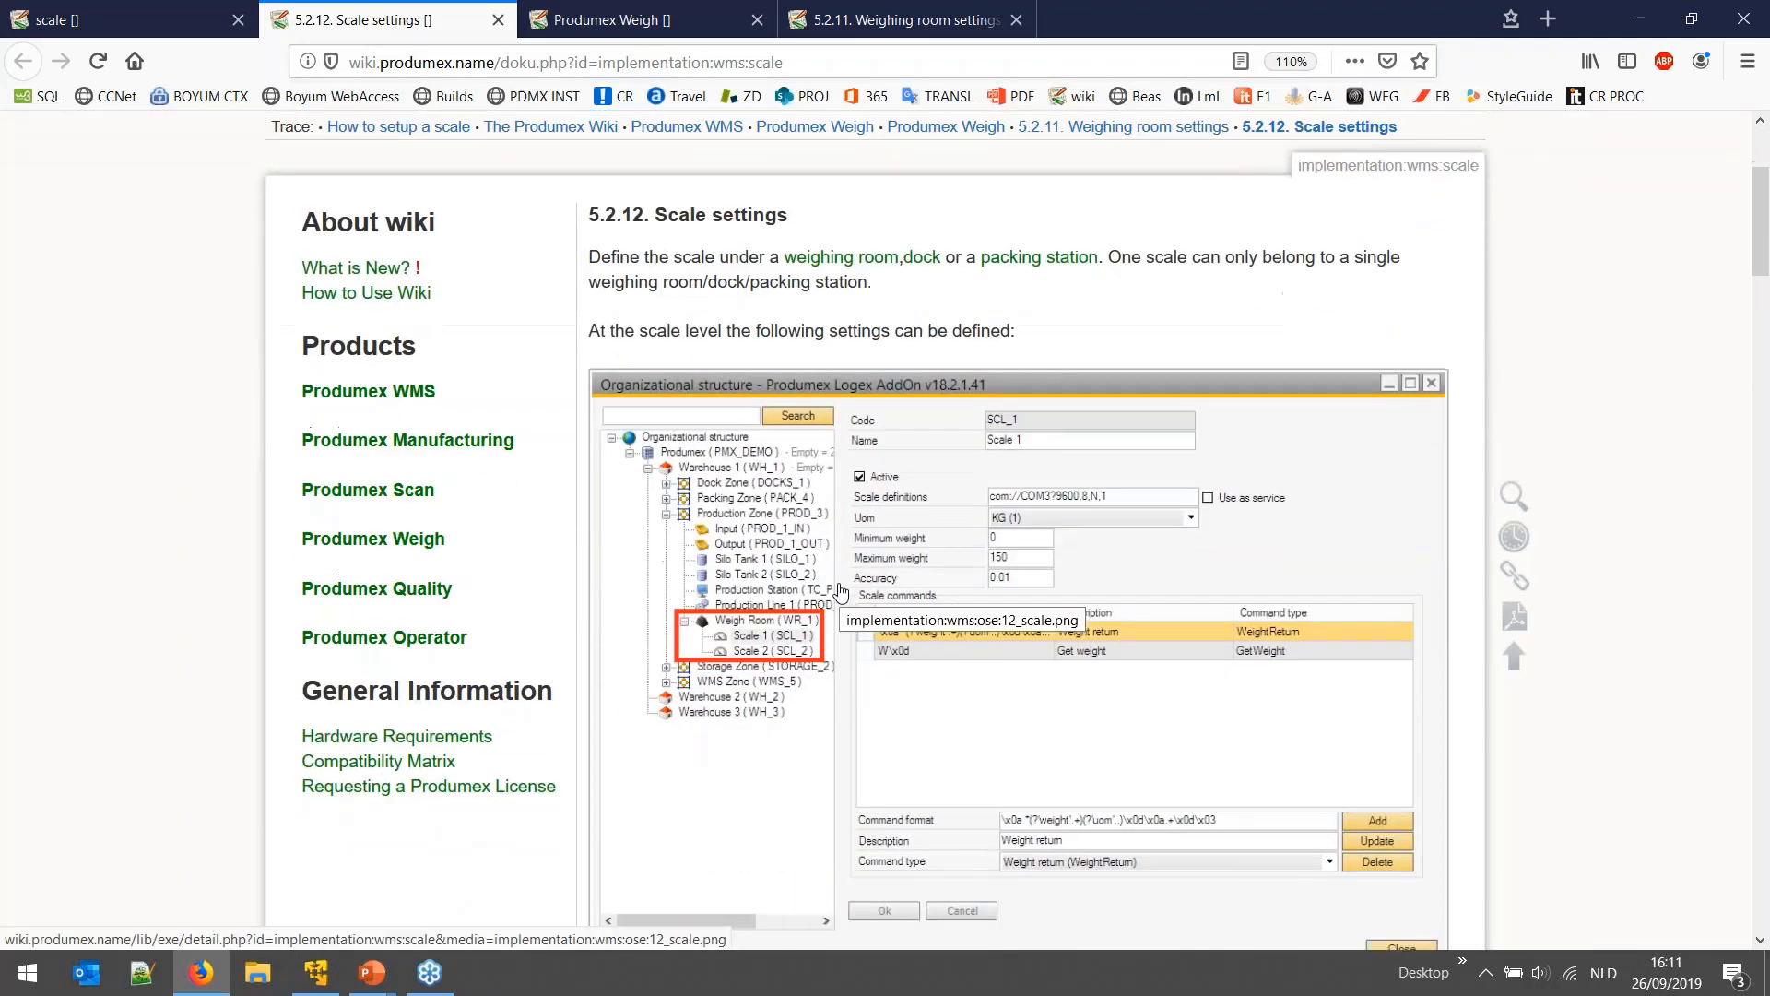
{"action": "left_click", "coordinate": [318, 978]}
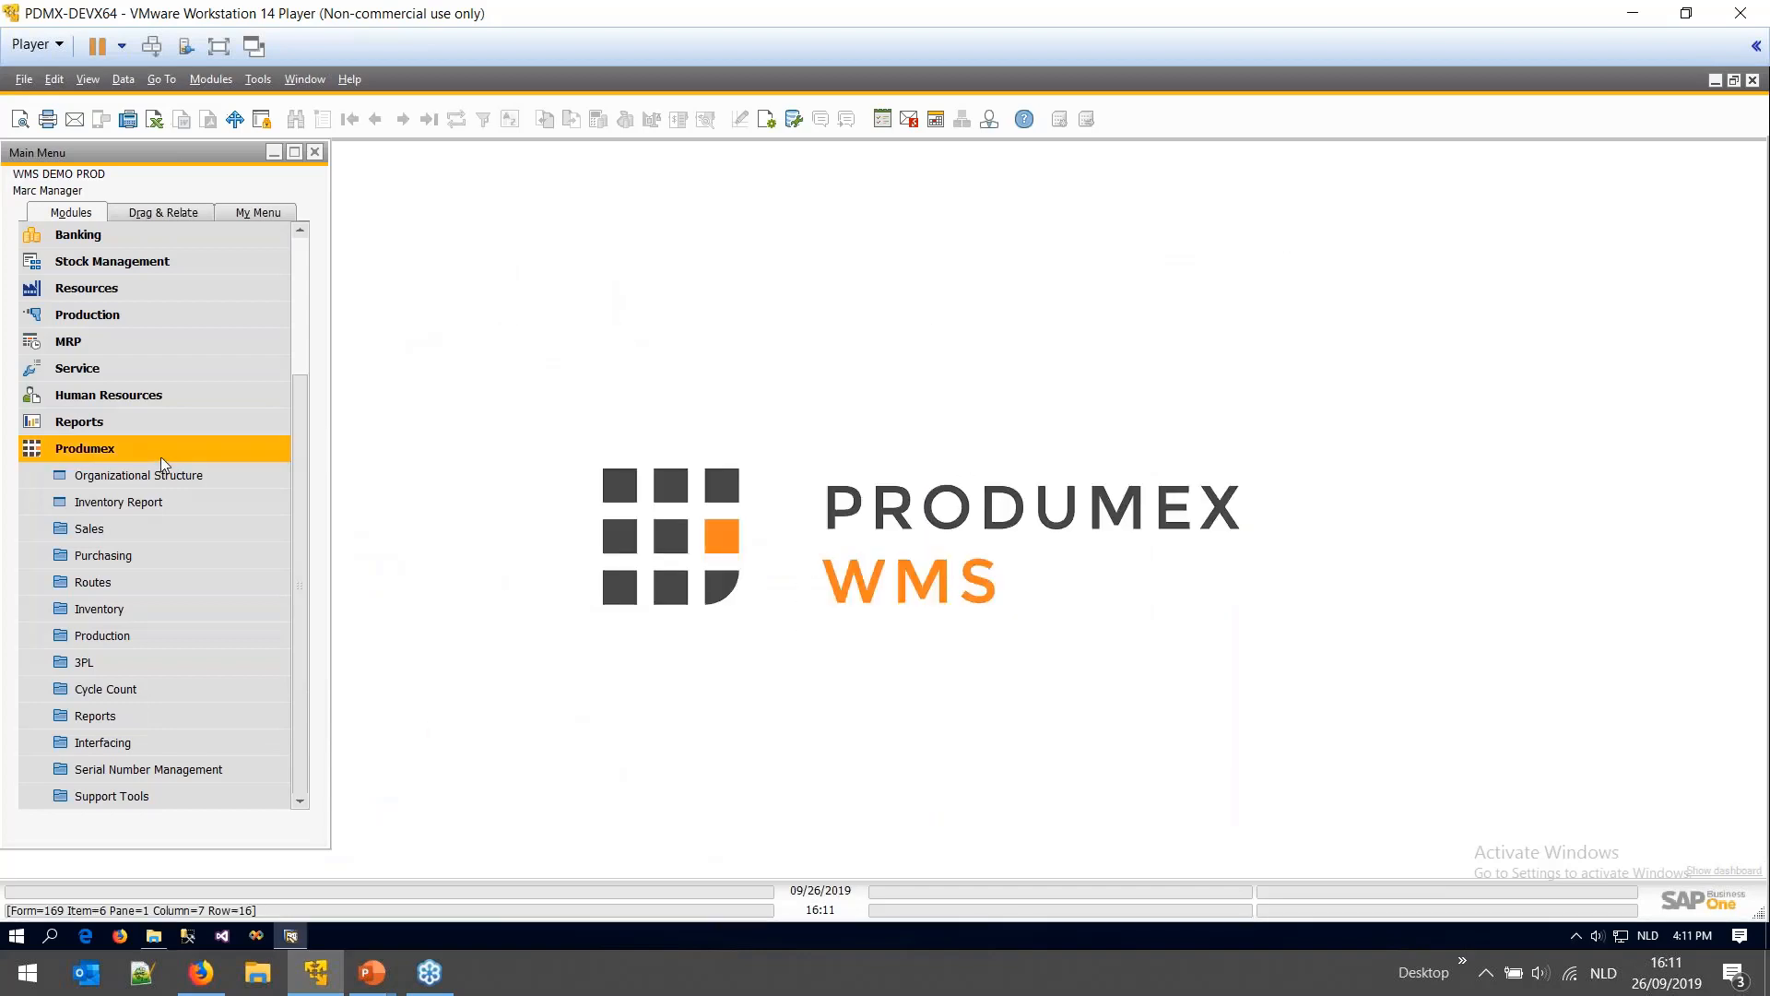
{"action": "left_click", "coordinate": [160, 456]}
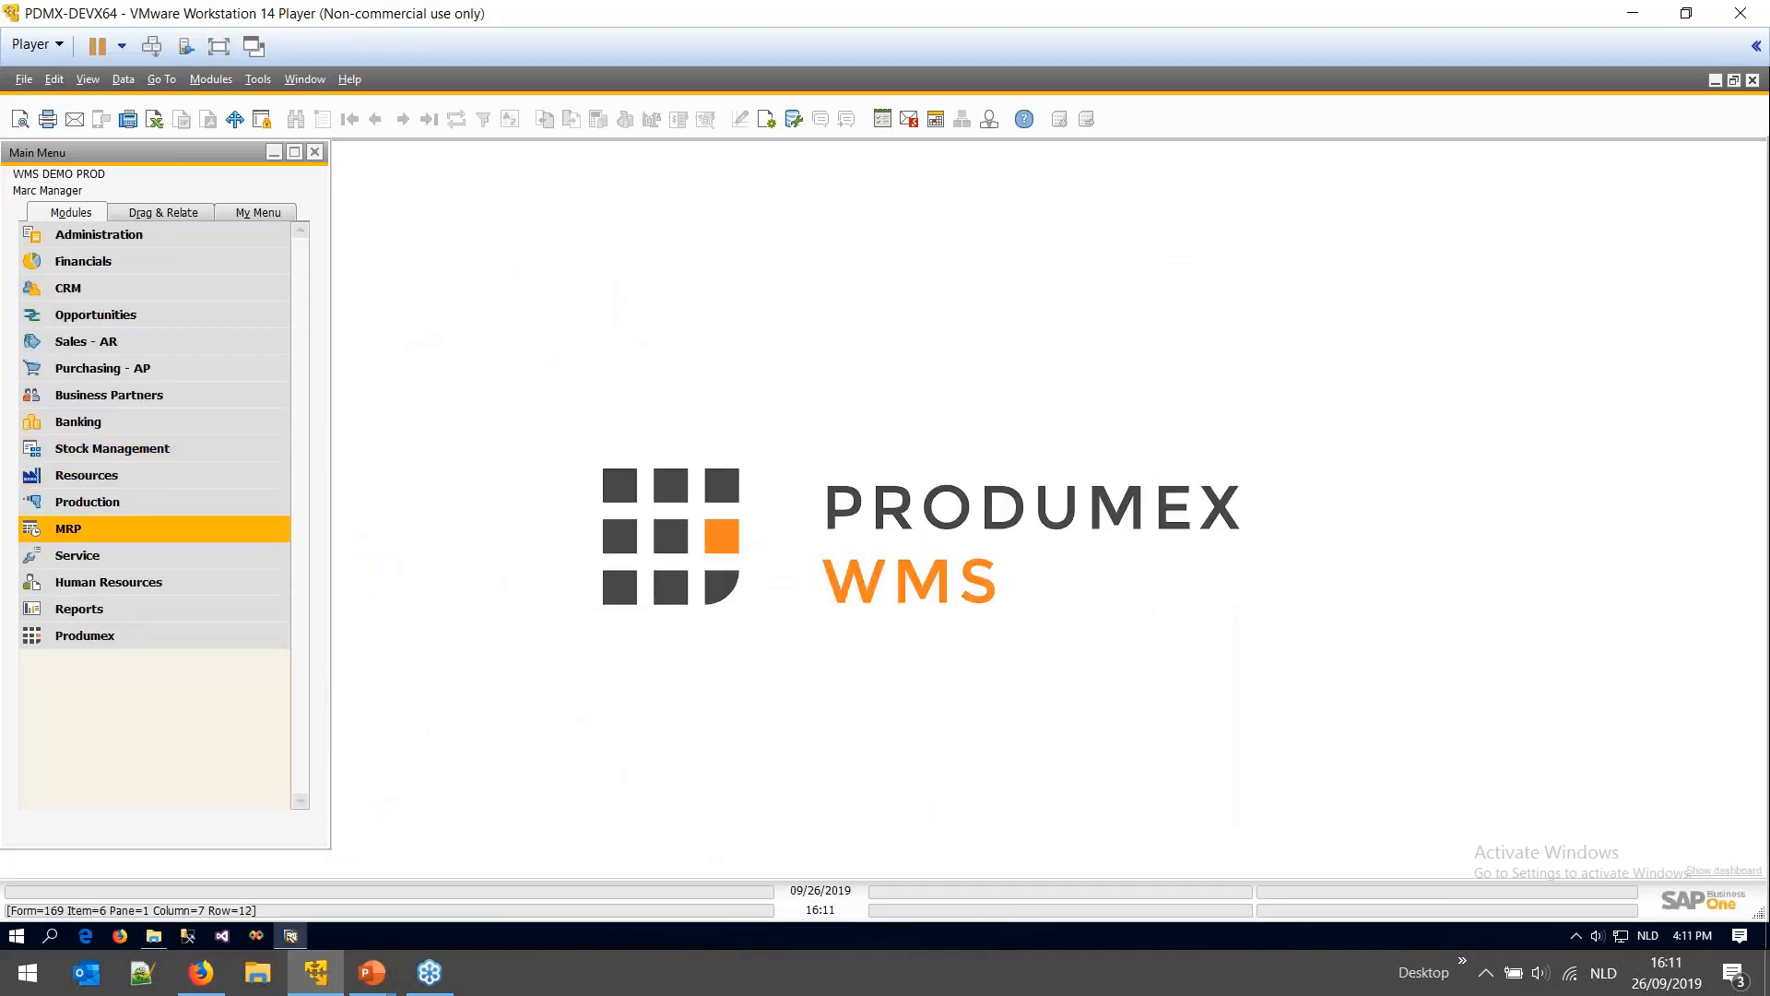
- Open Item Master Data from Stock Management and check the About SAP Business One information
{"action": "left_click", "coordinate": [108, 450]}
{"action": "left_click", "coordinate": [148, 477]}
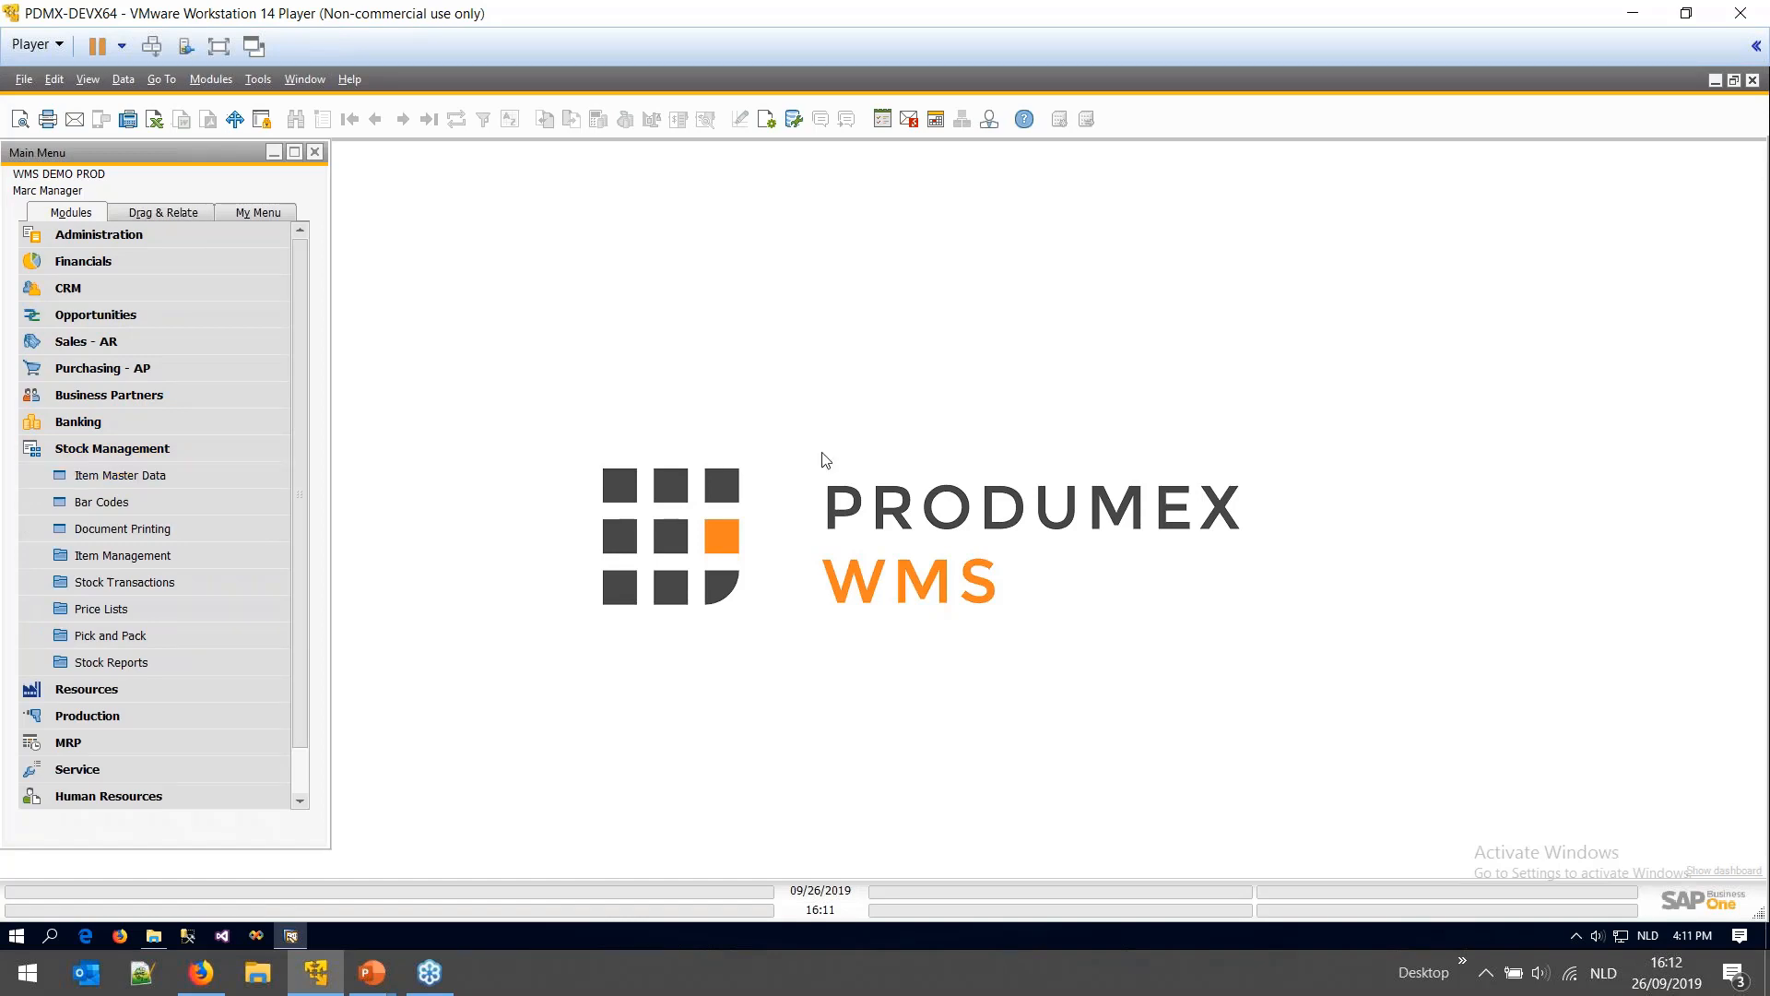
{"action": "left_click", "coordinate": [352, 80]}
{"action": "left_click", "coordinate": [345, 81]}
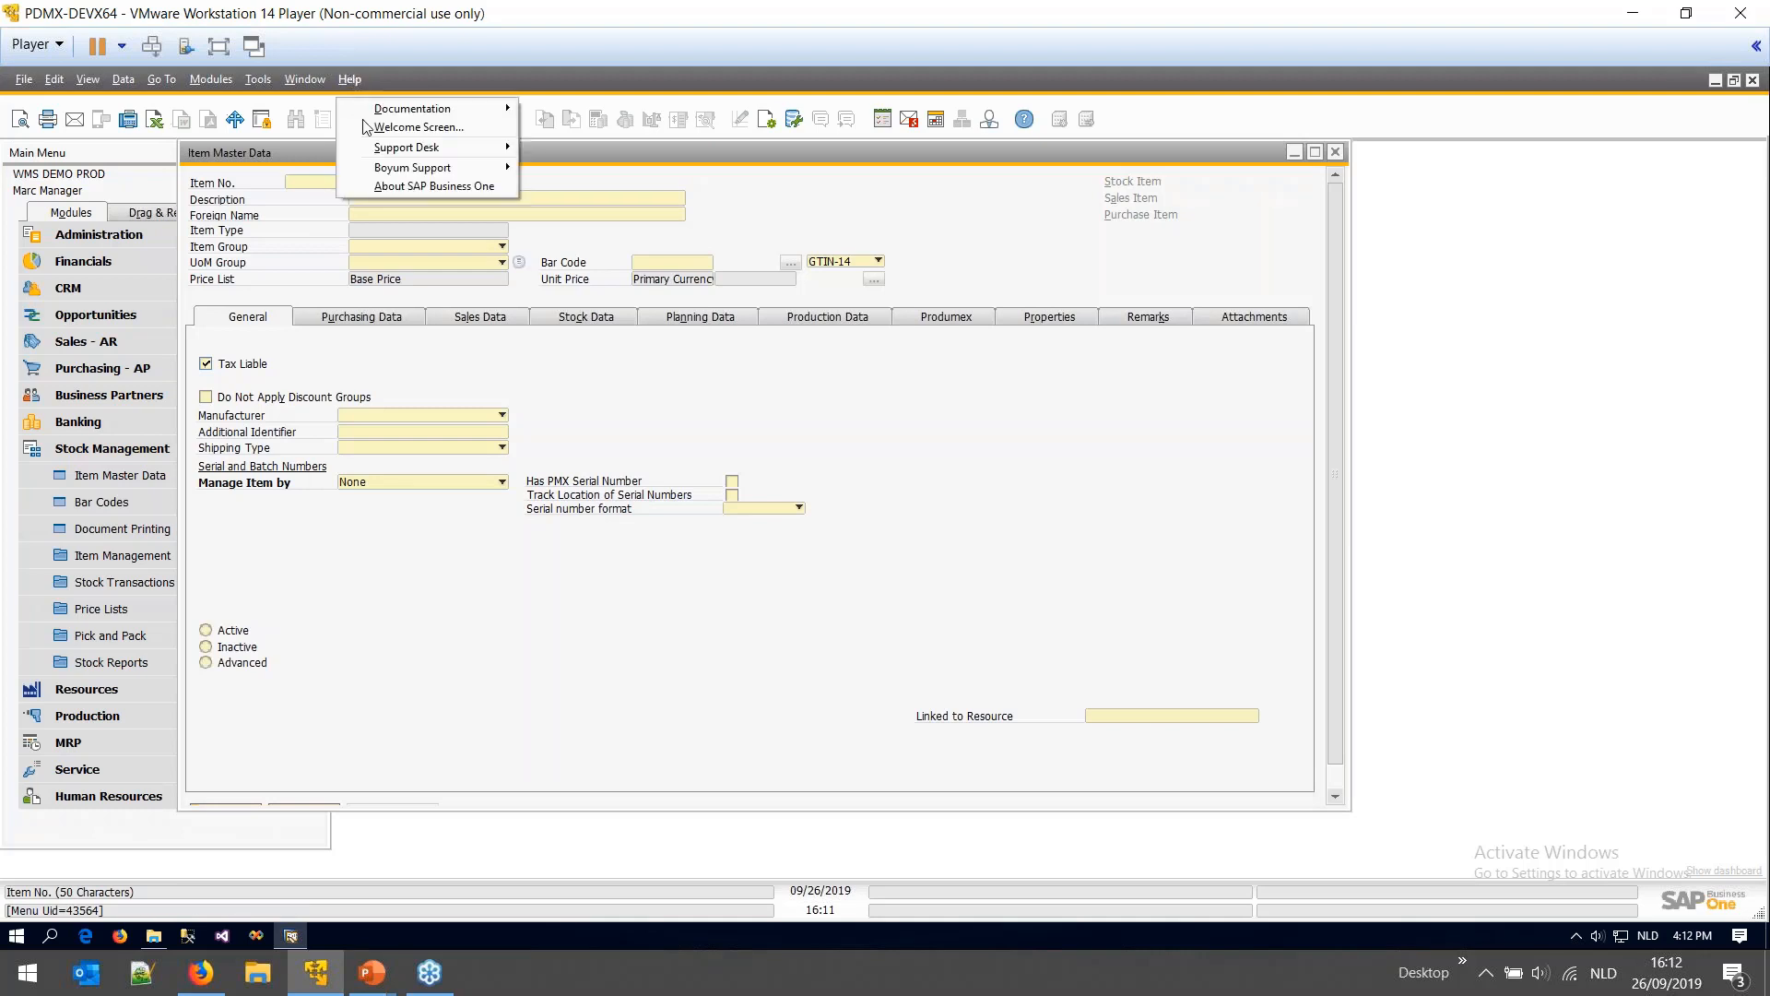
{"action": "left_click", "coordinate": [405, 186]}
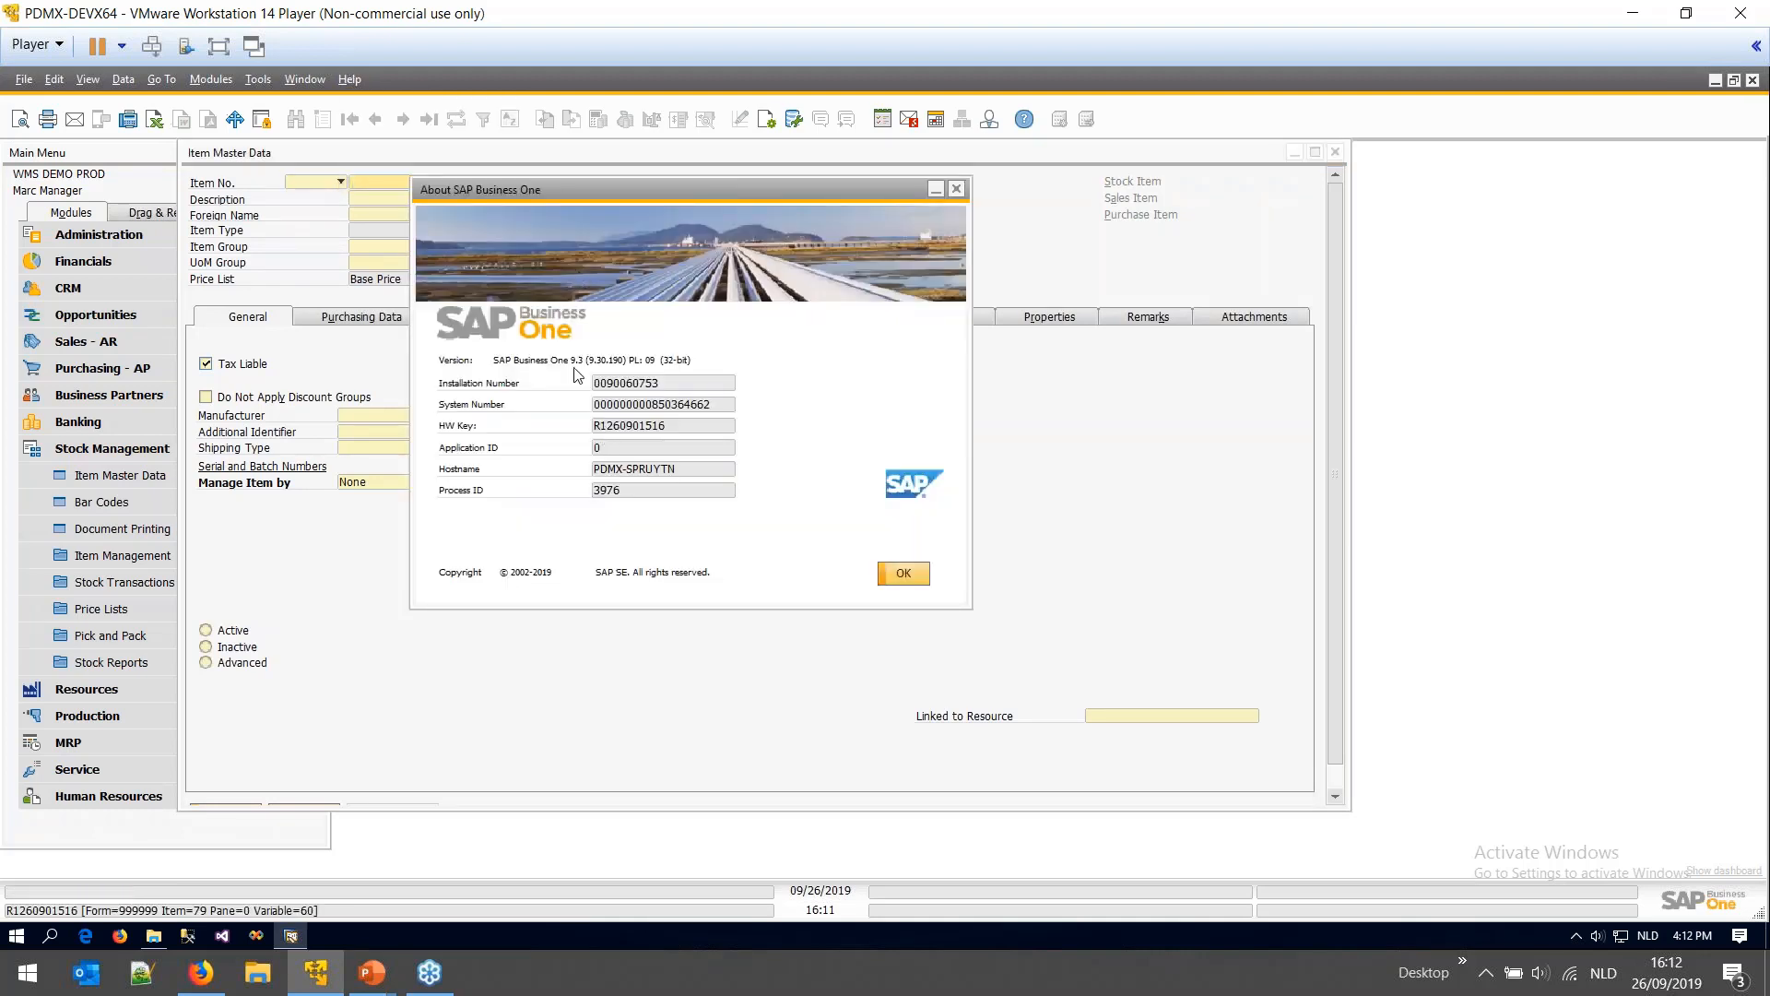
{"action": "left_click", "coordinate": [903, 573]}
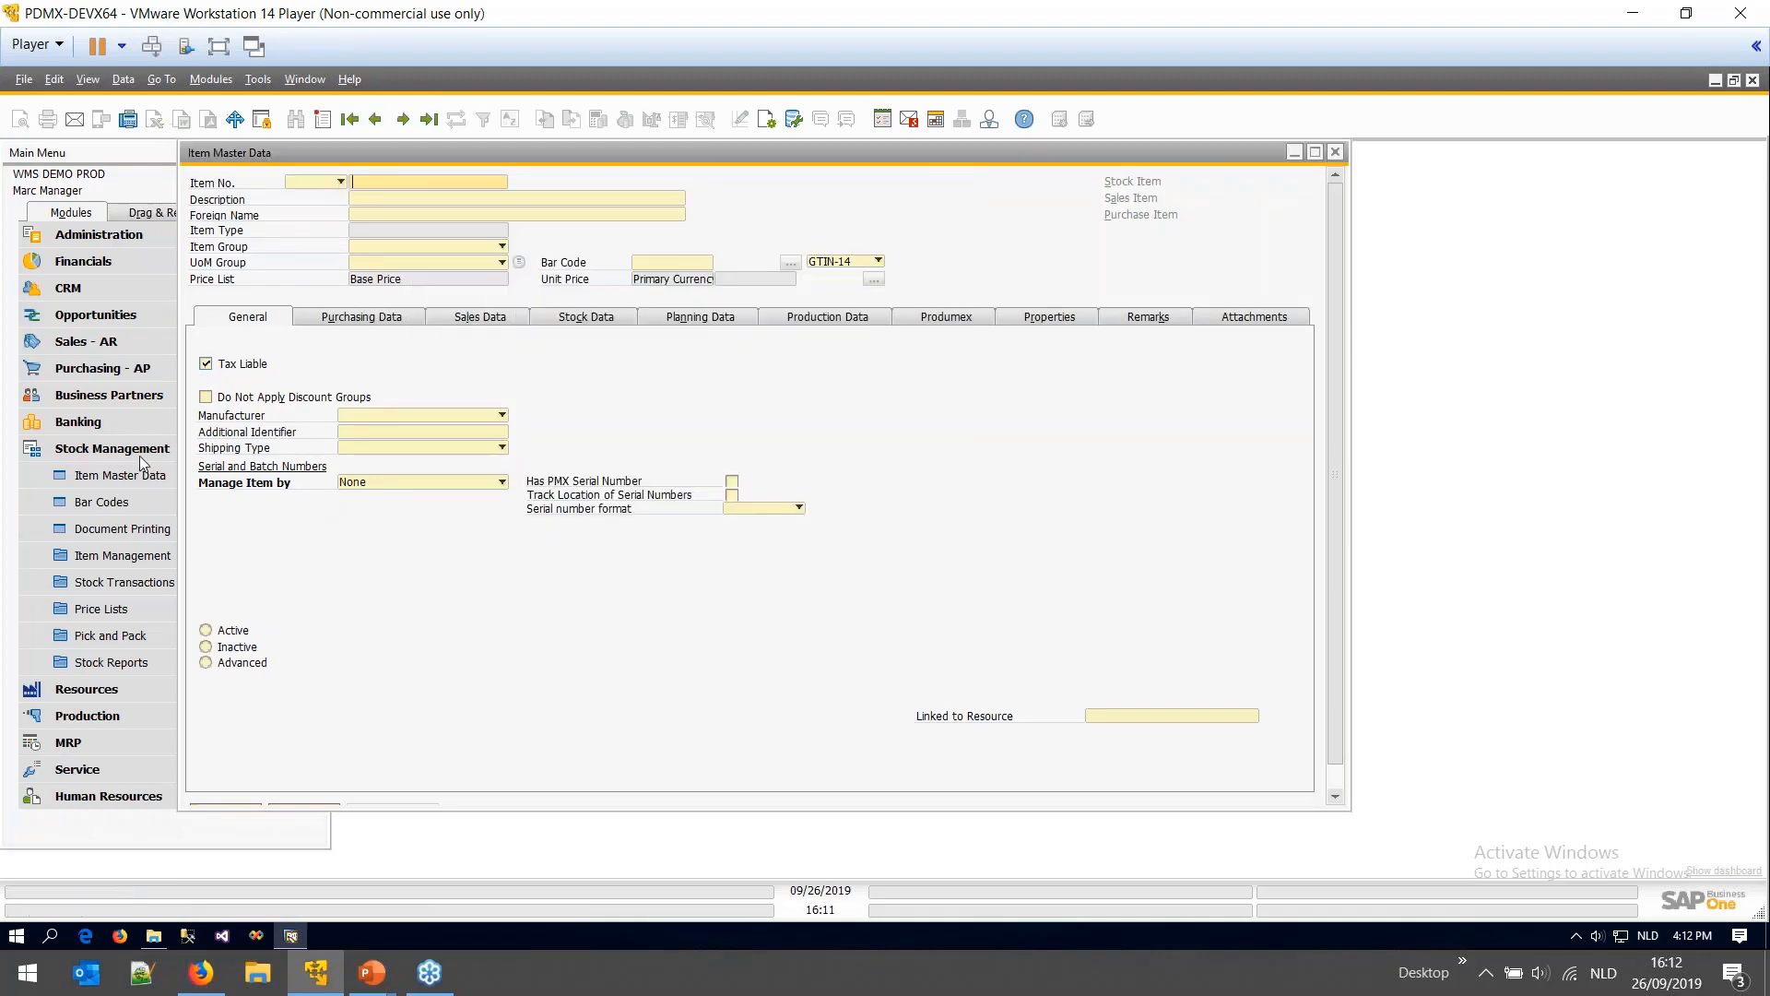
- Open the Produmex Organizational Structure window and close it again
{"action": "left_click", "coordinate": [112, 448]}
{"action": "left_click", "coordinate": [106, 636]}
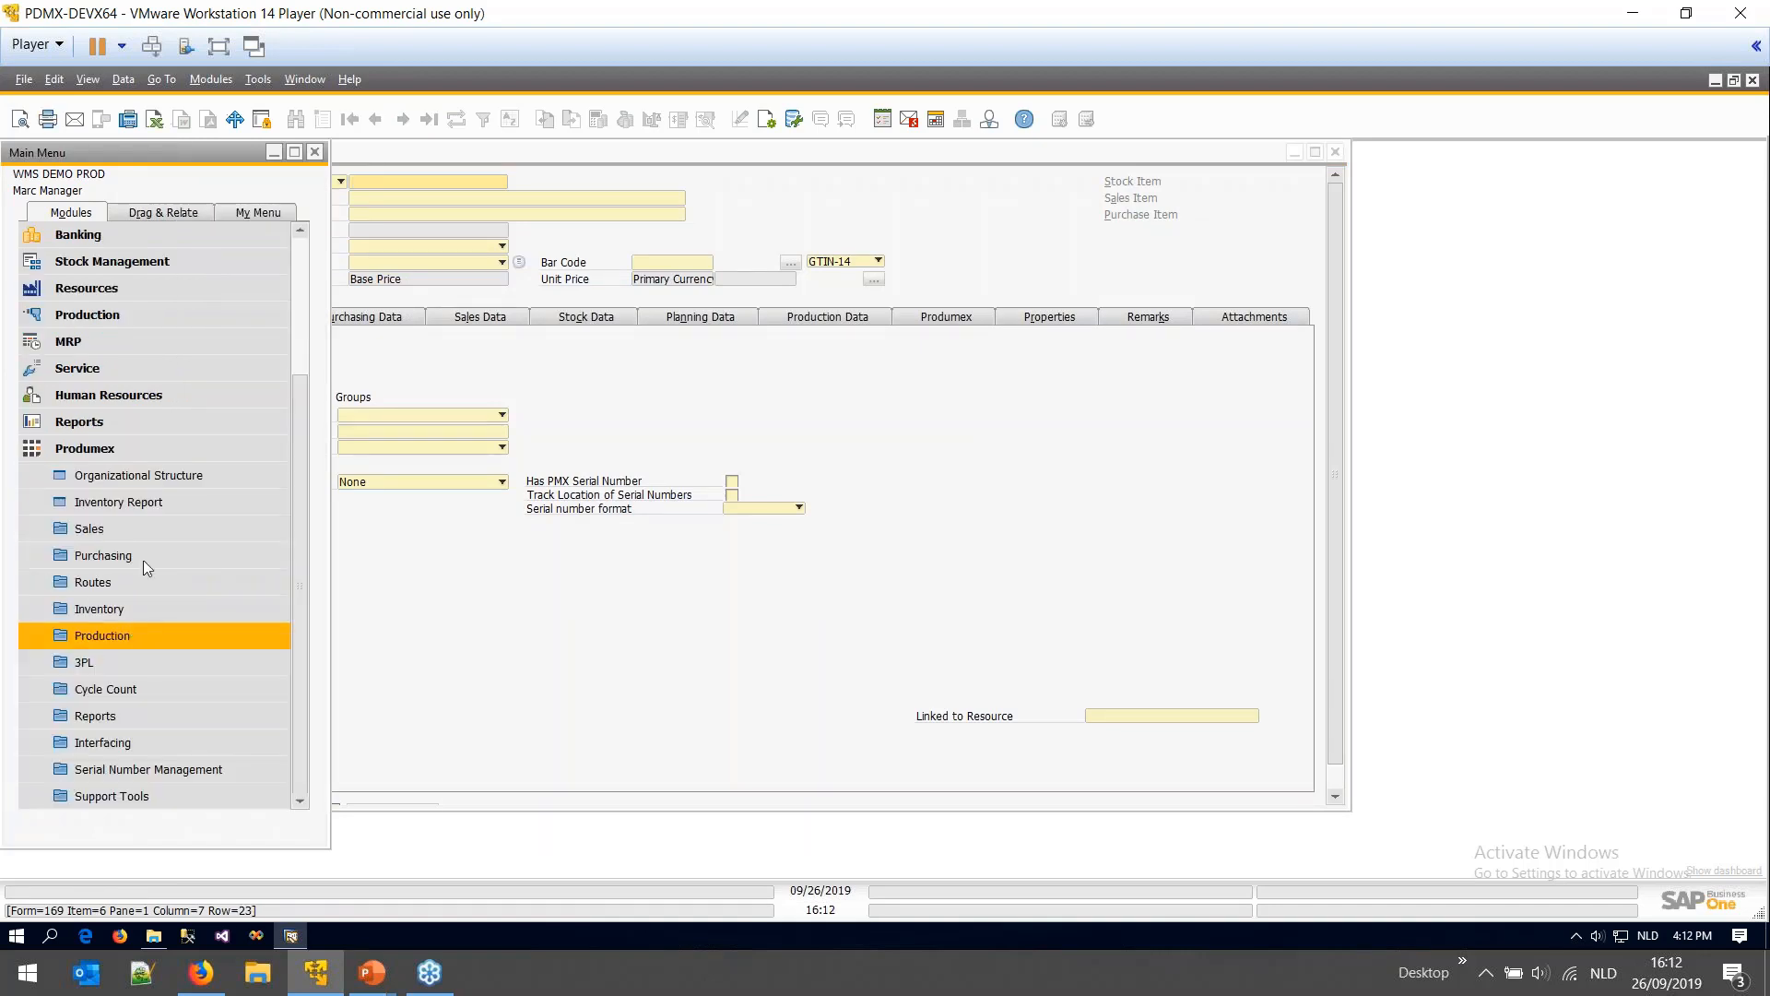
{"action": "left_click", "coordinate": [138, 475]}
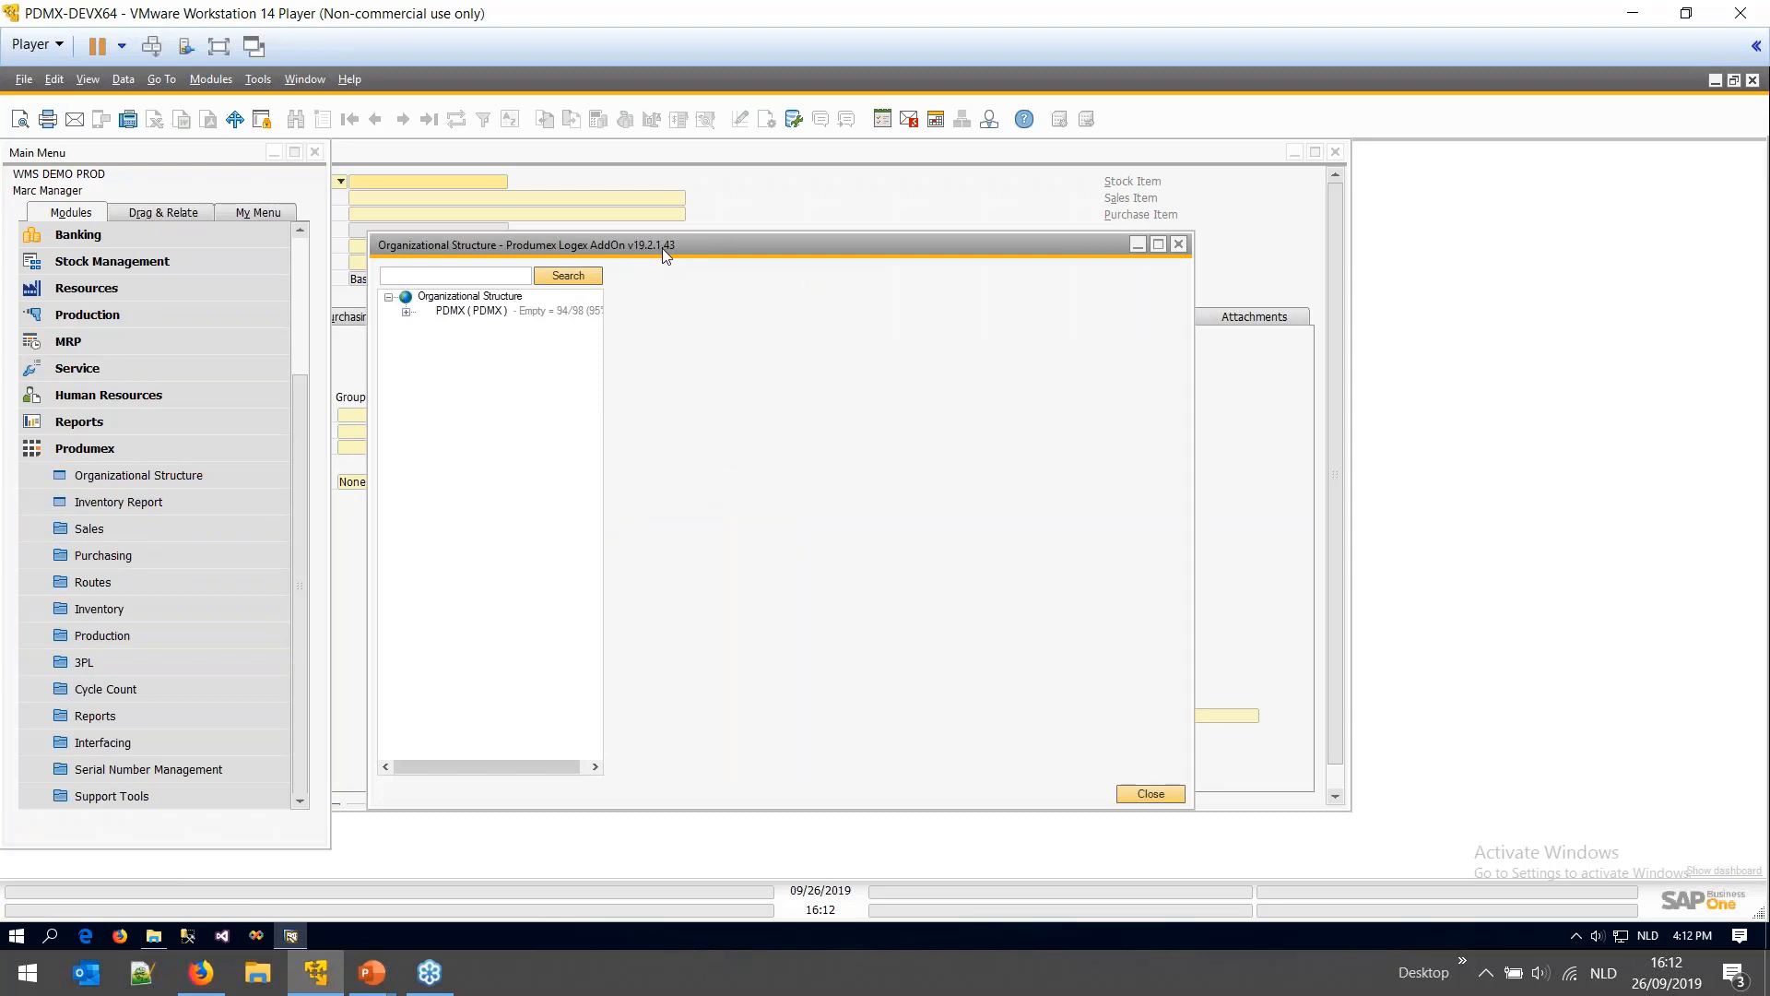
{"action": "left_click", "coordinate": [1181, 245]}
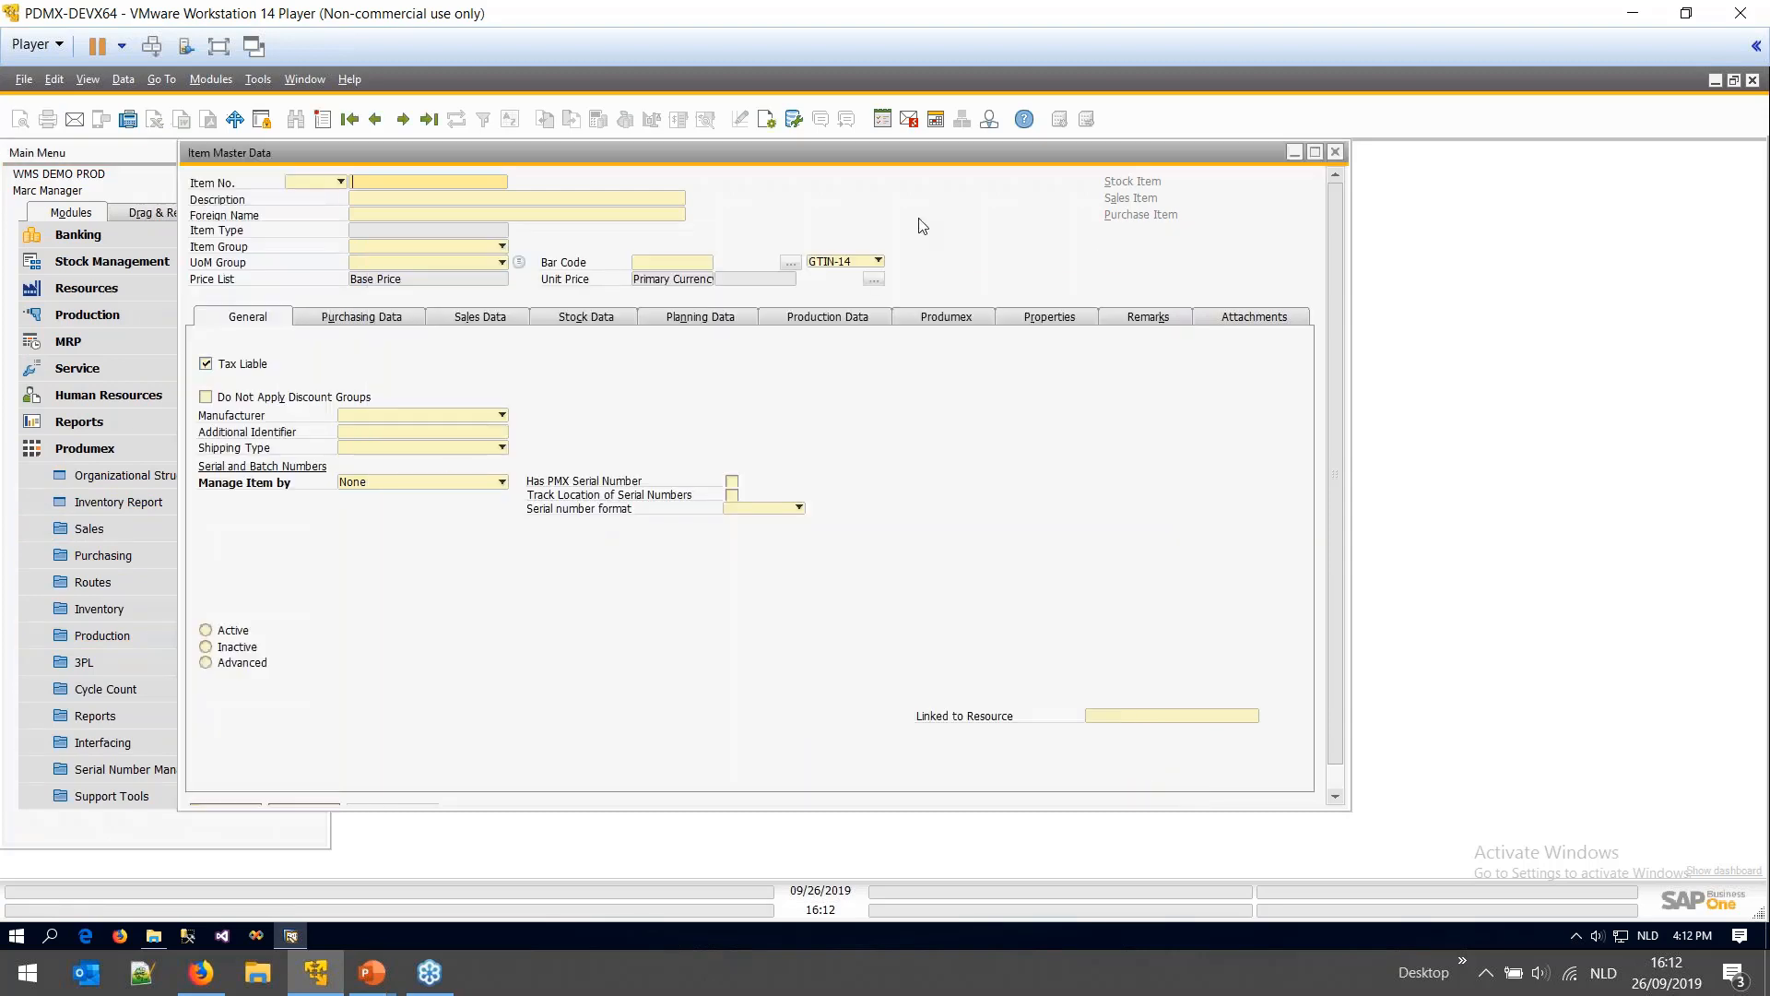
- Enlarge Item Master Data and search for items starting with 'fm', closing the list unchosen
{"action": "scroll", "coordinate": [779, 777], "scroll_direction": "down", "scroll_amount": 1}
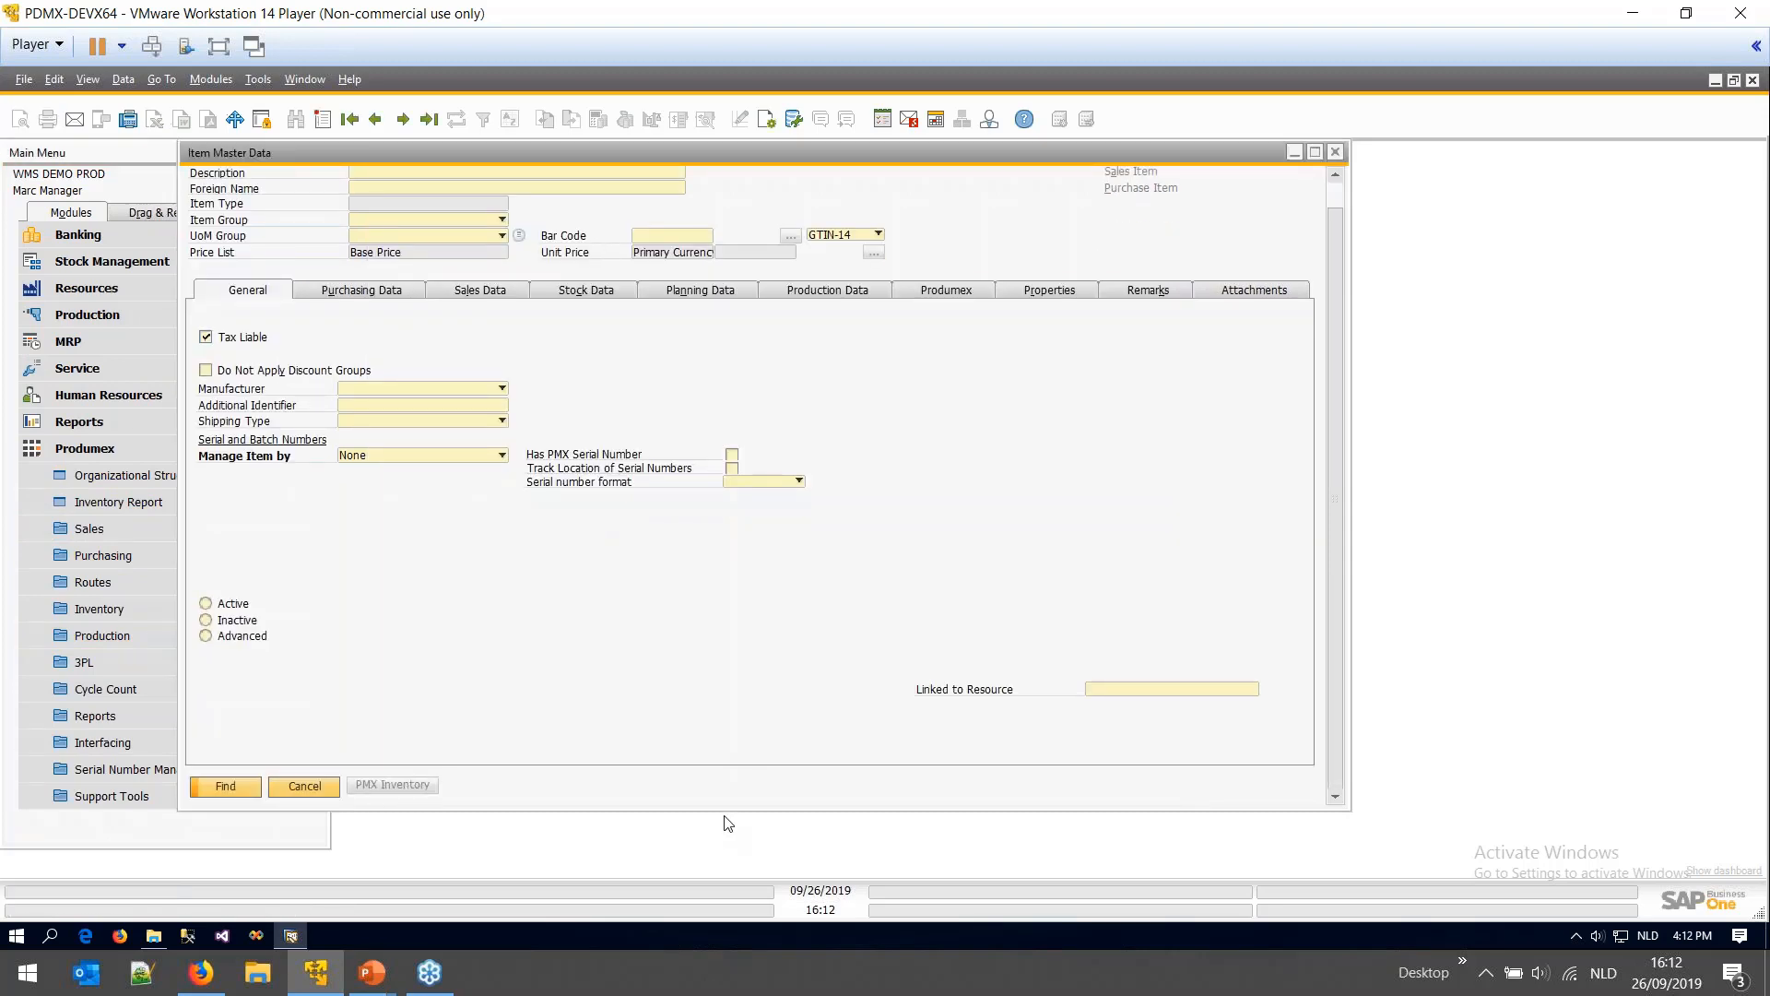
{"action": "left_click_drag", "start_coordinate": [725, 816], "coordinate": [734, 866]}
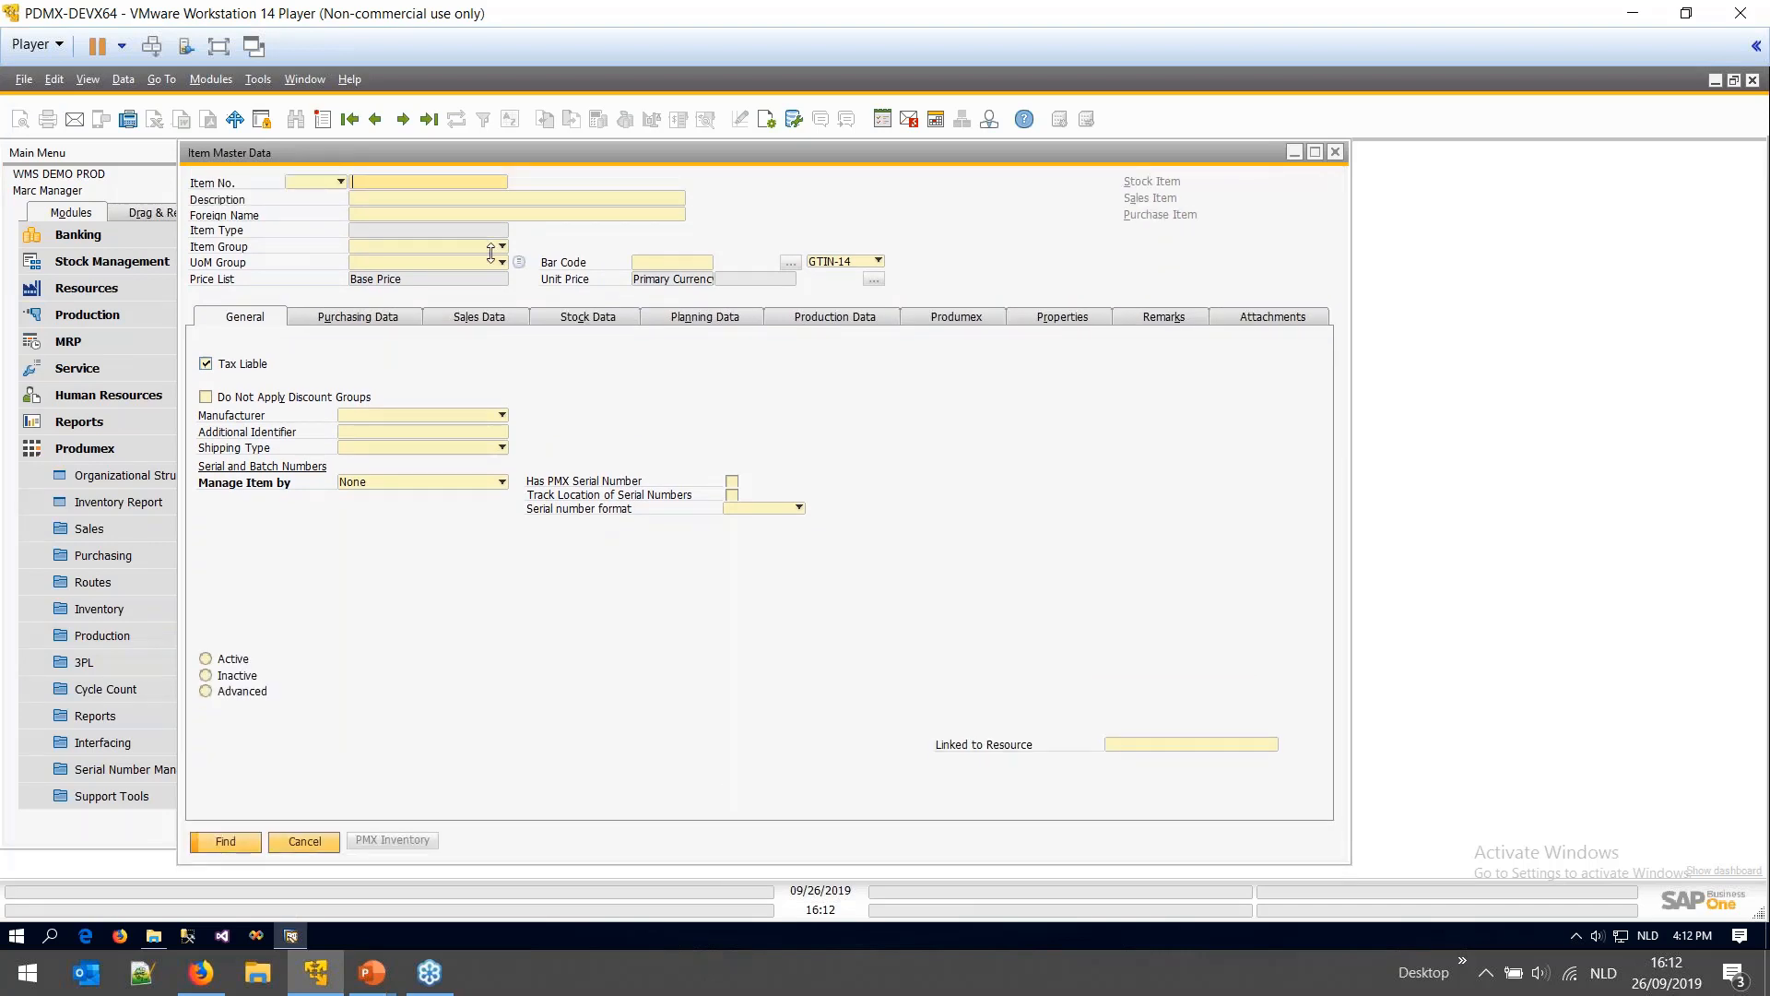
{"action": "key", "text": "Return"}
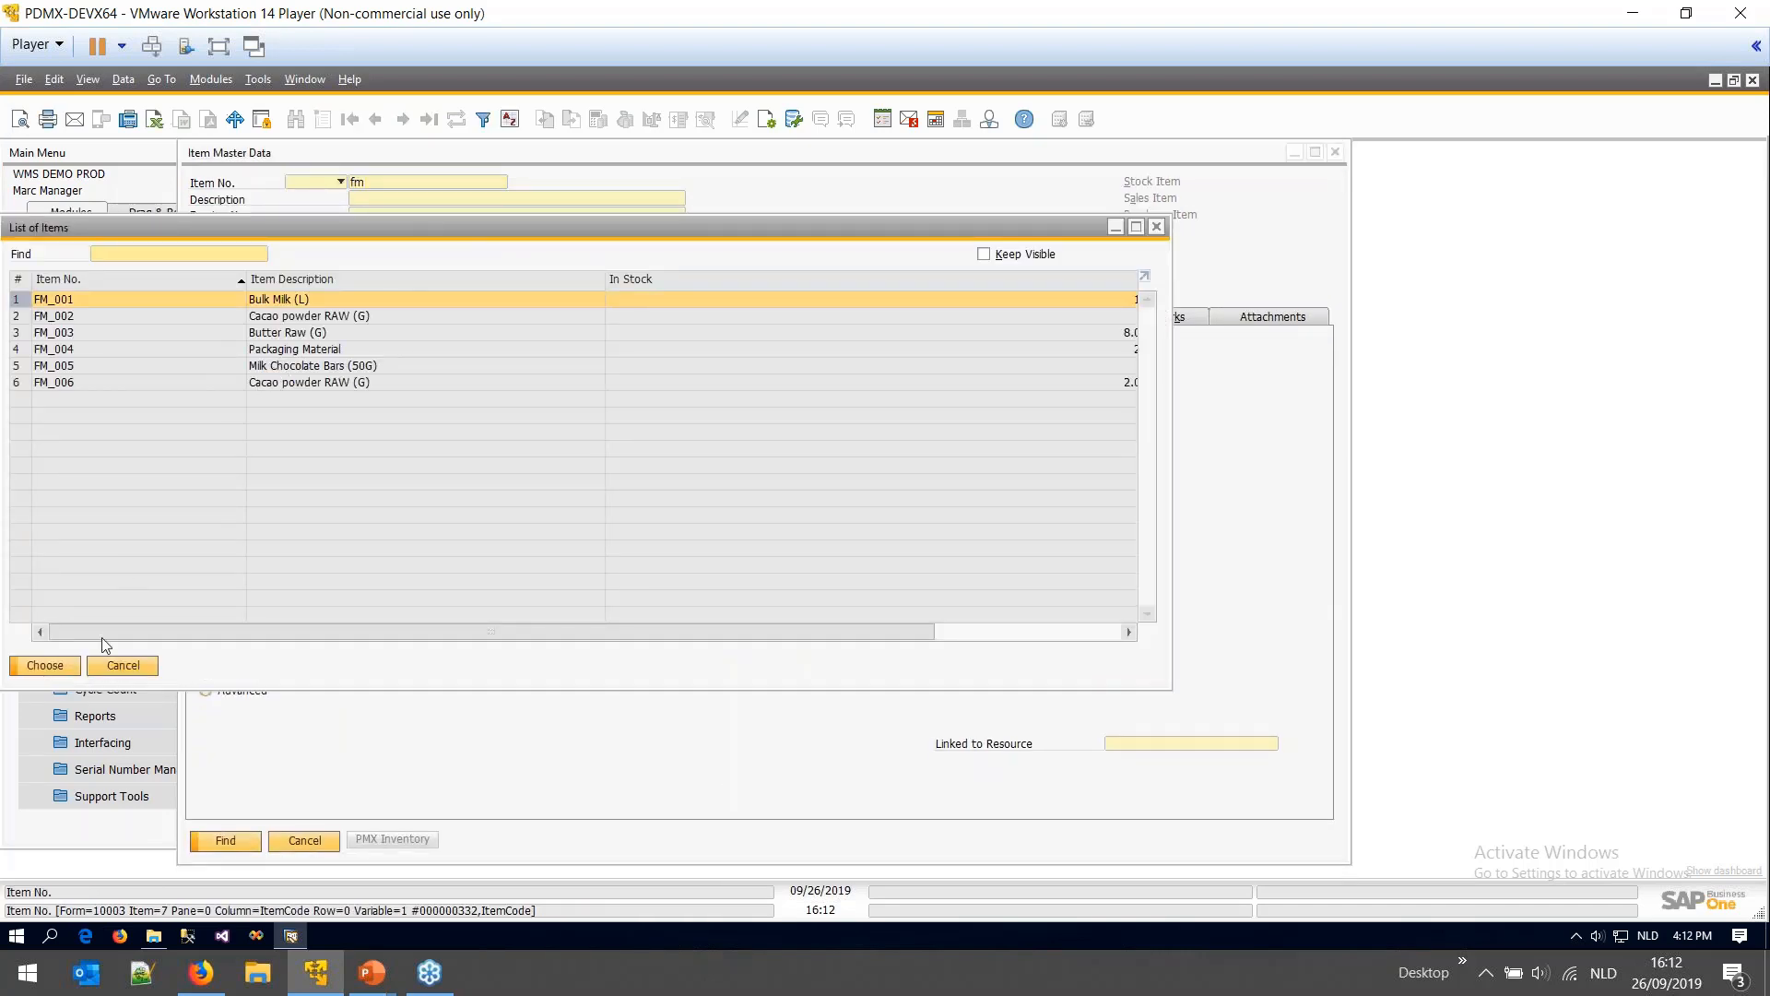
{"action": "left_click", "coordinate": [123, 664]}
{"action": "left_click", "coordinate": [96, 453]}
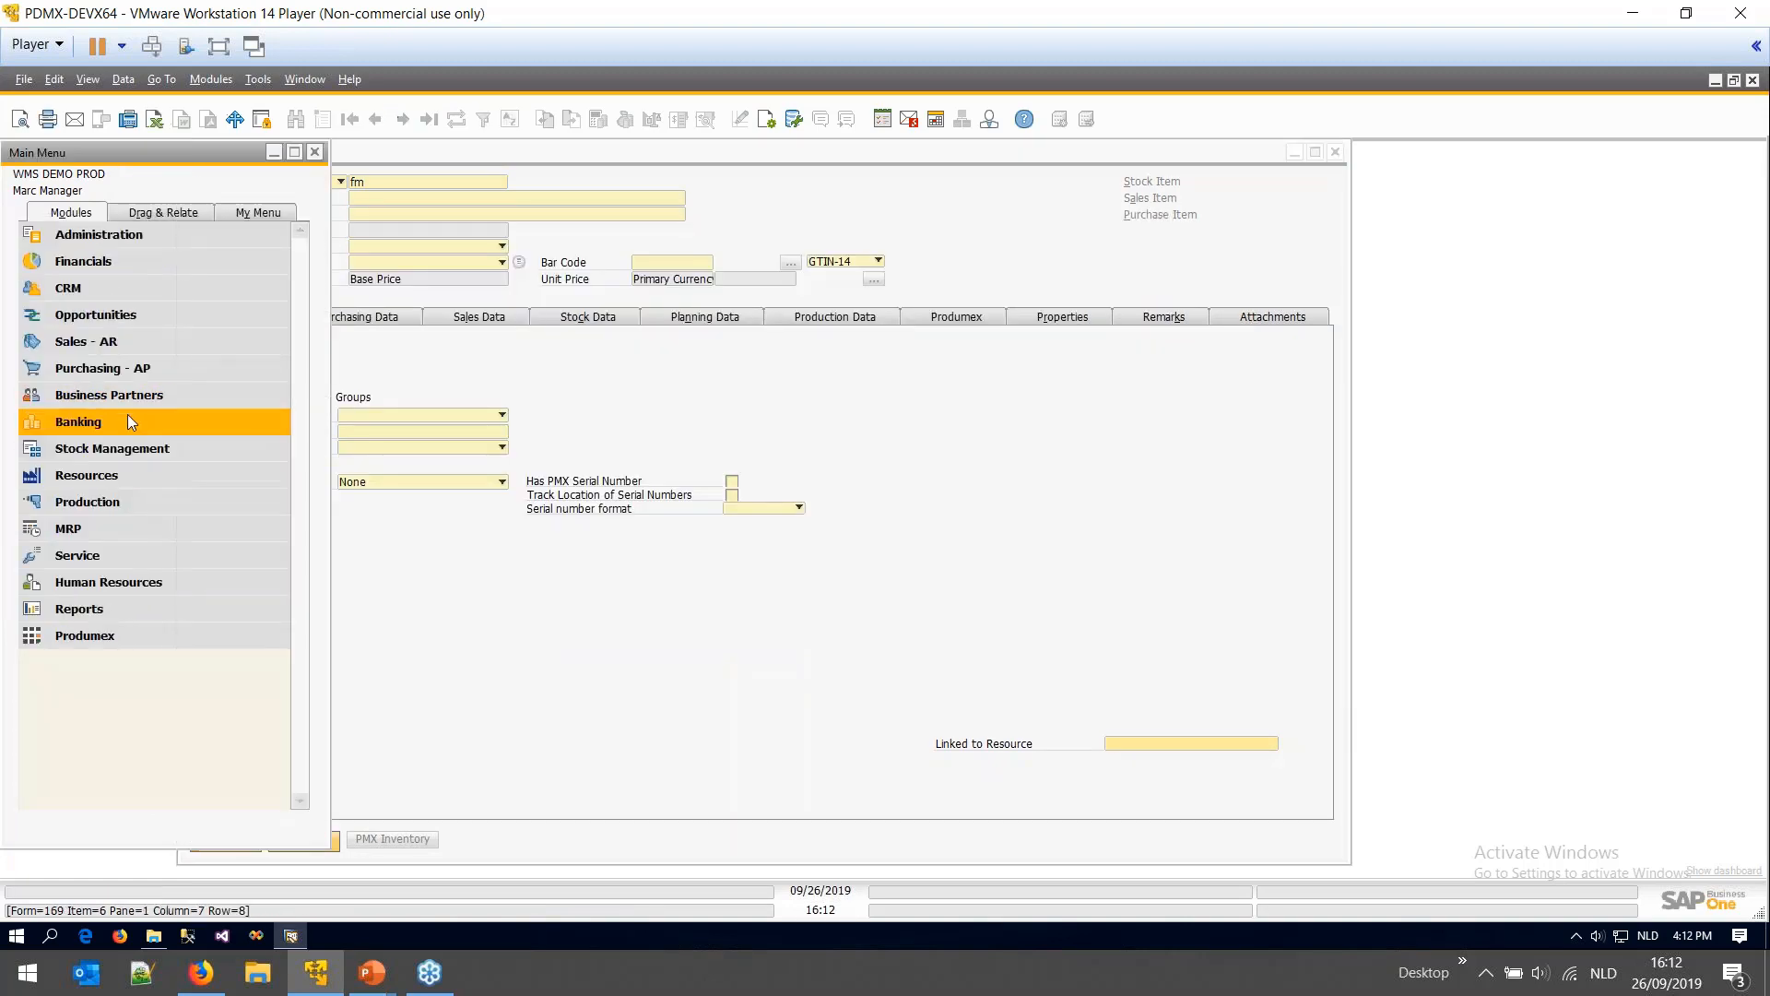
{"action": "left_click", "coordinate": [121, 450]}
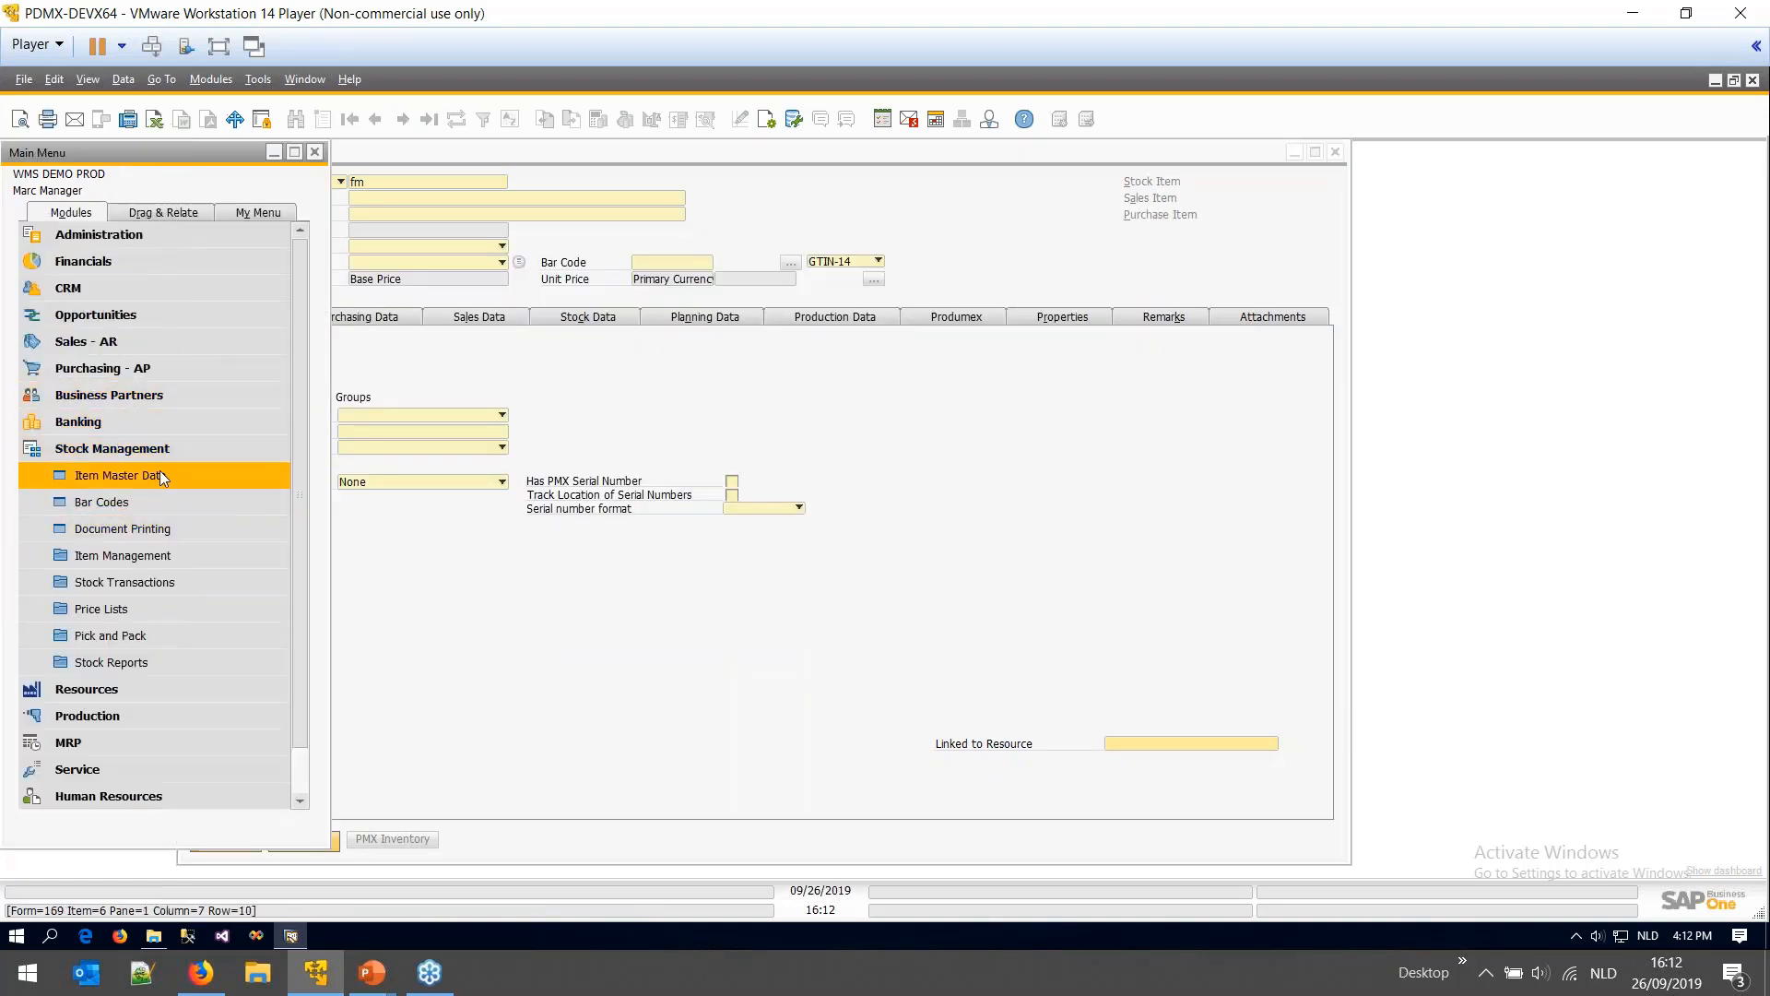
{"action": "left_click", "coordinate": [124, 449]}
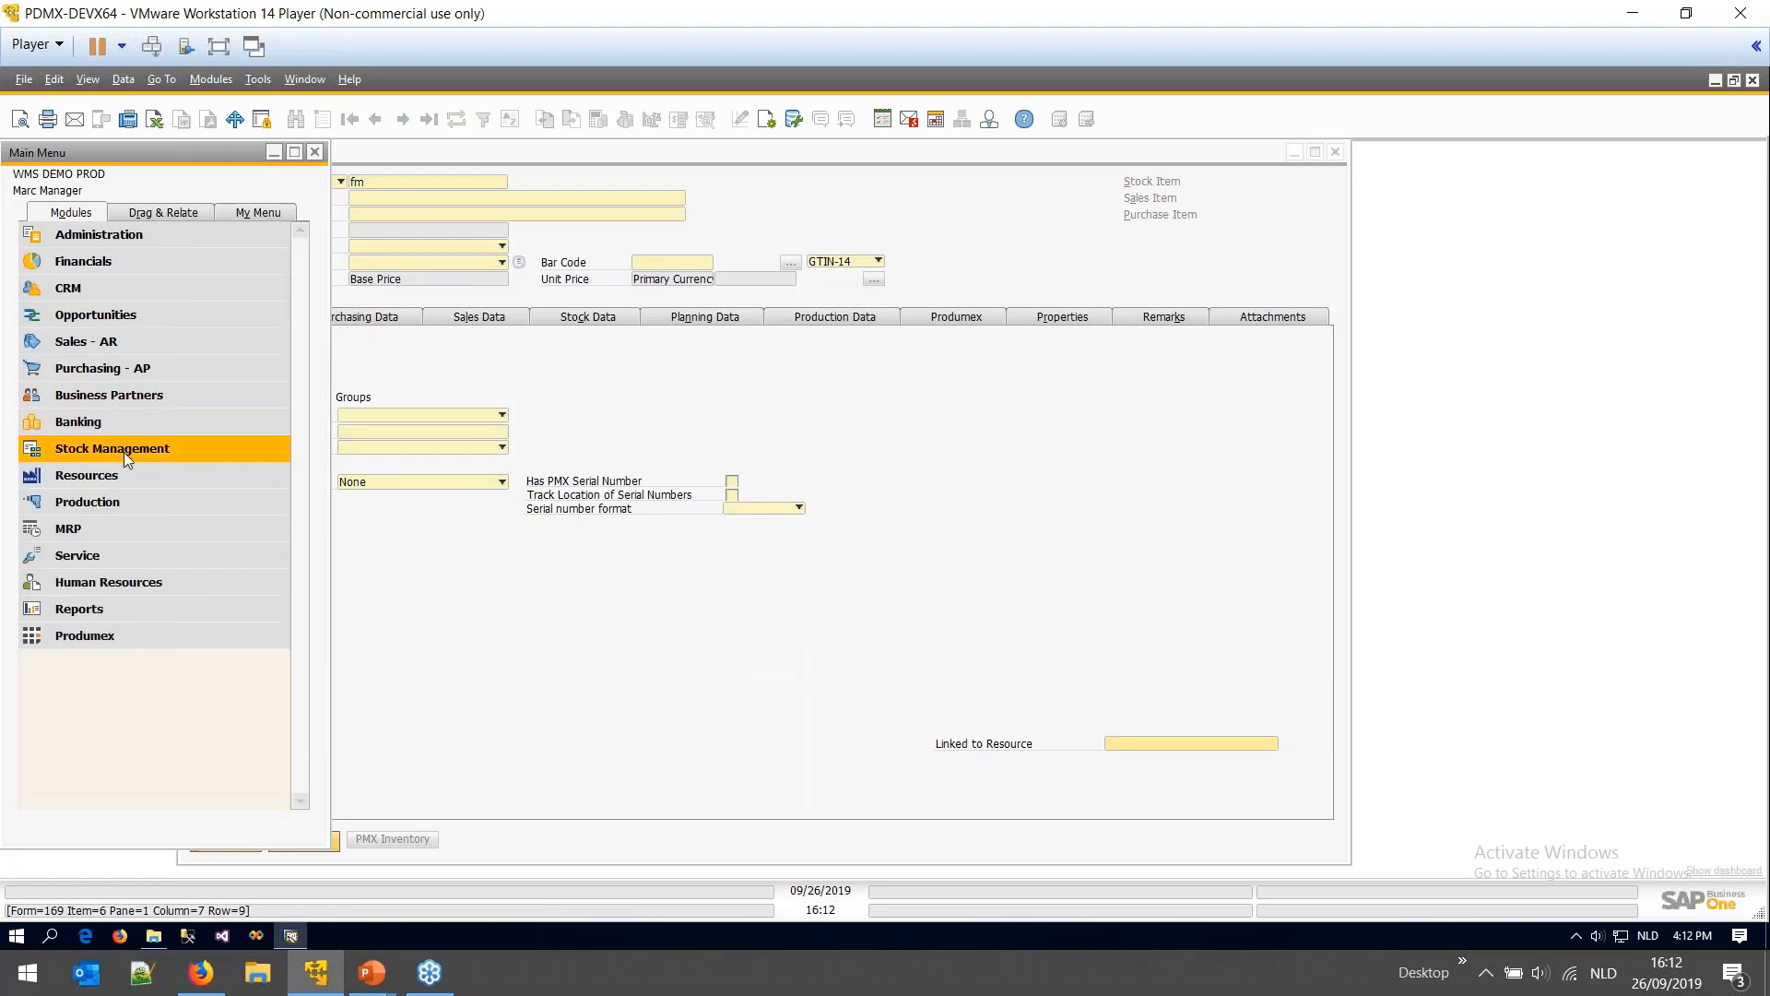
{"action": "left_click", "coordinate": [125, 501]}
- Load the Milk Chocolate Bars (50G) bill of materials and step through components FM_001, FM_003, FM_006, FM_004
{"action": "left_click", "coordinate": [125, 523]}
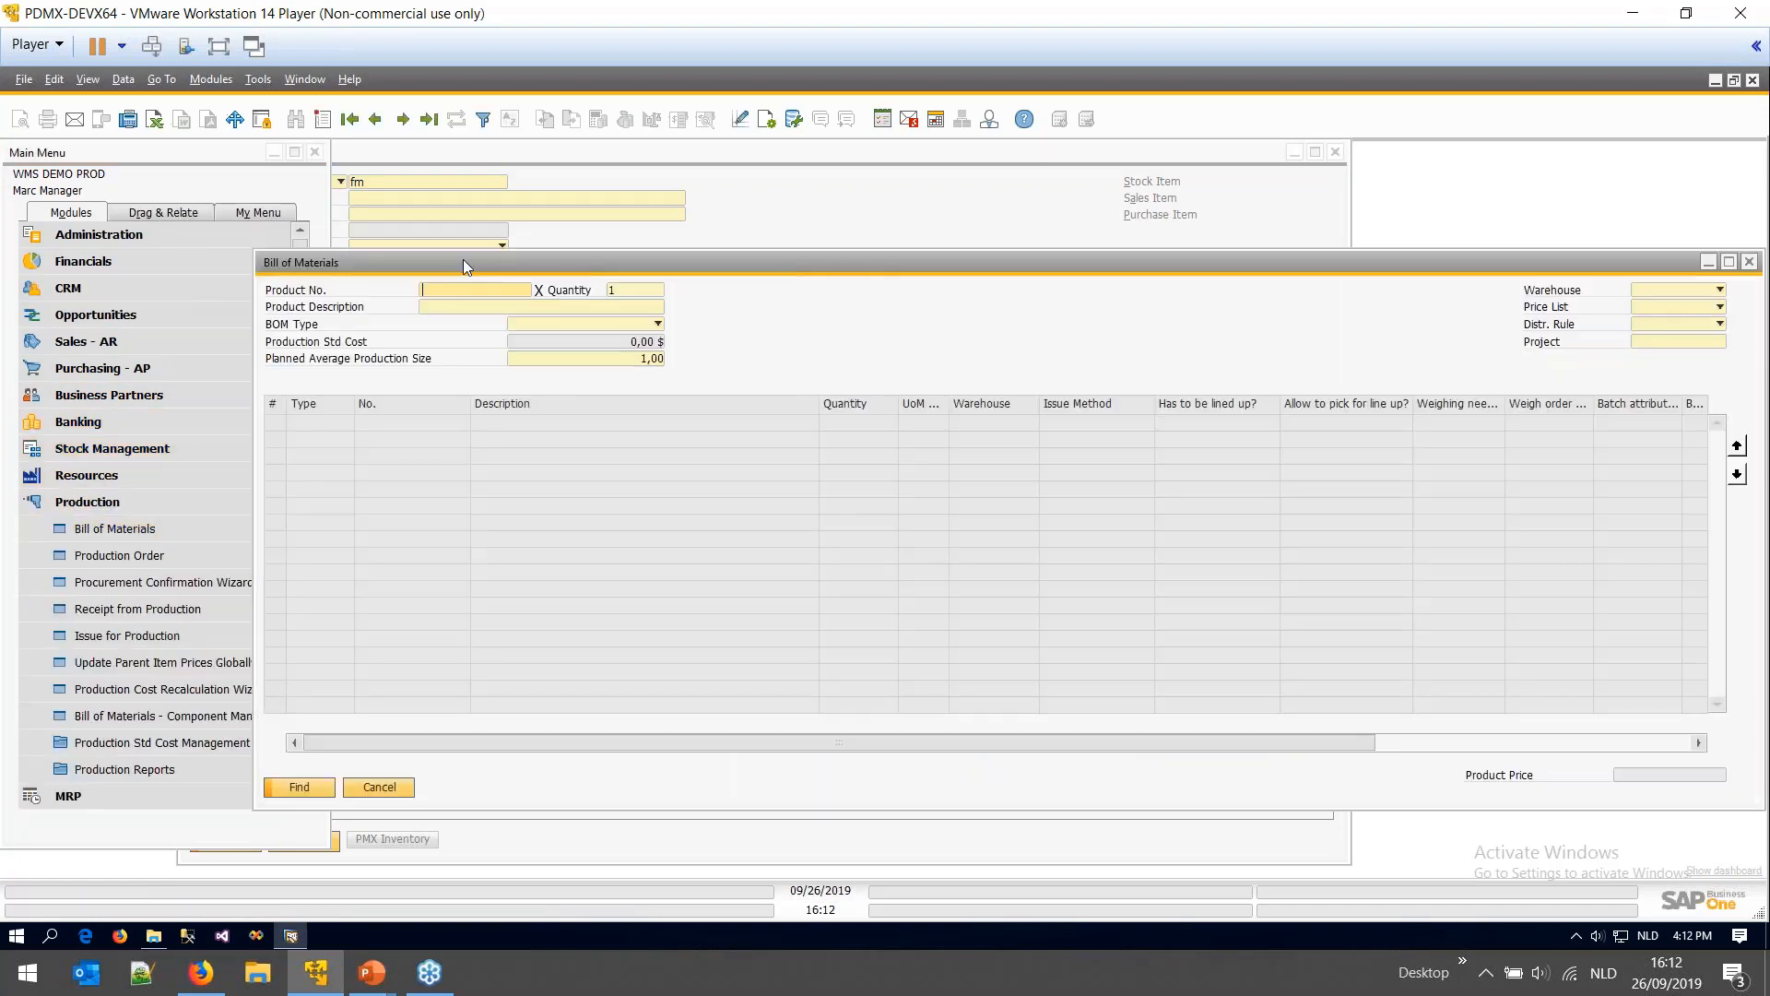
{"action": "type", "text": "fm"}
{"action": "key", "text": "Return"}
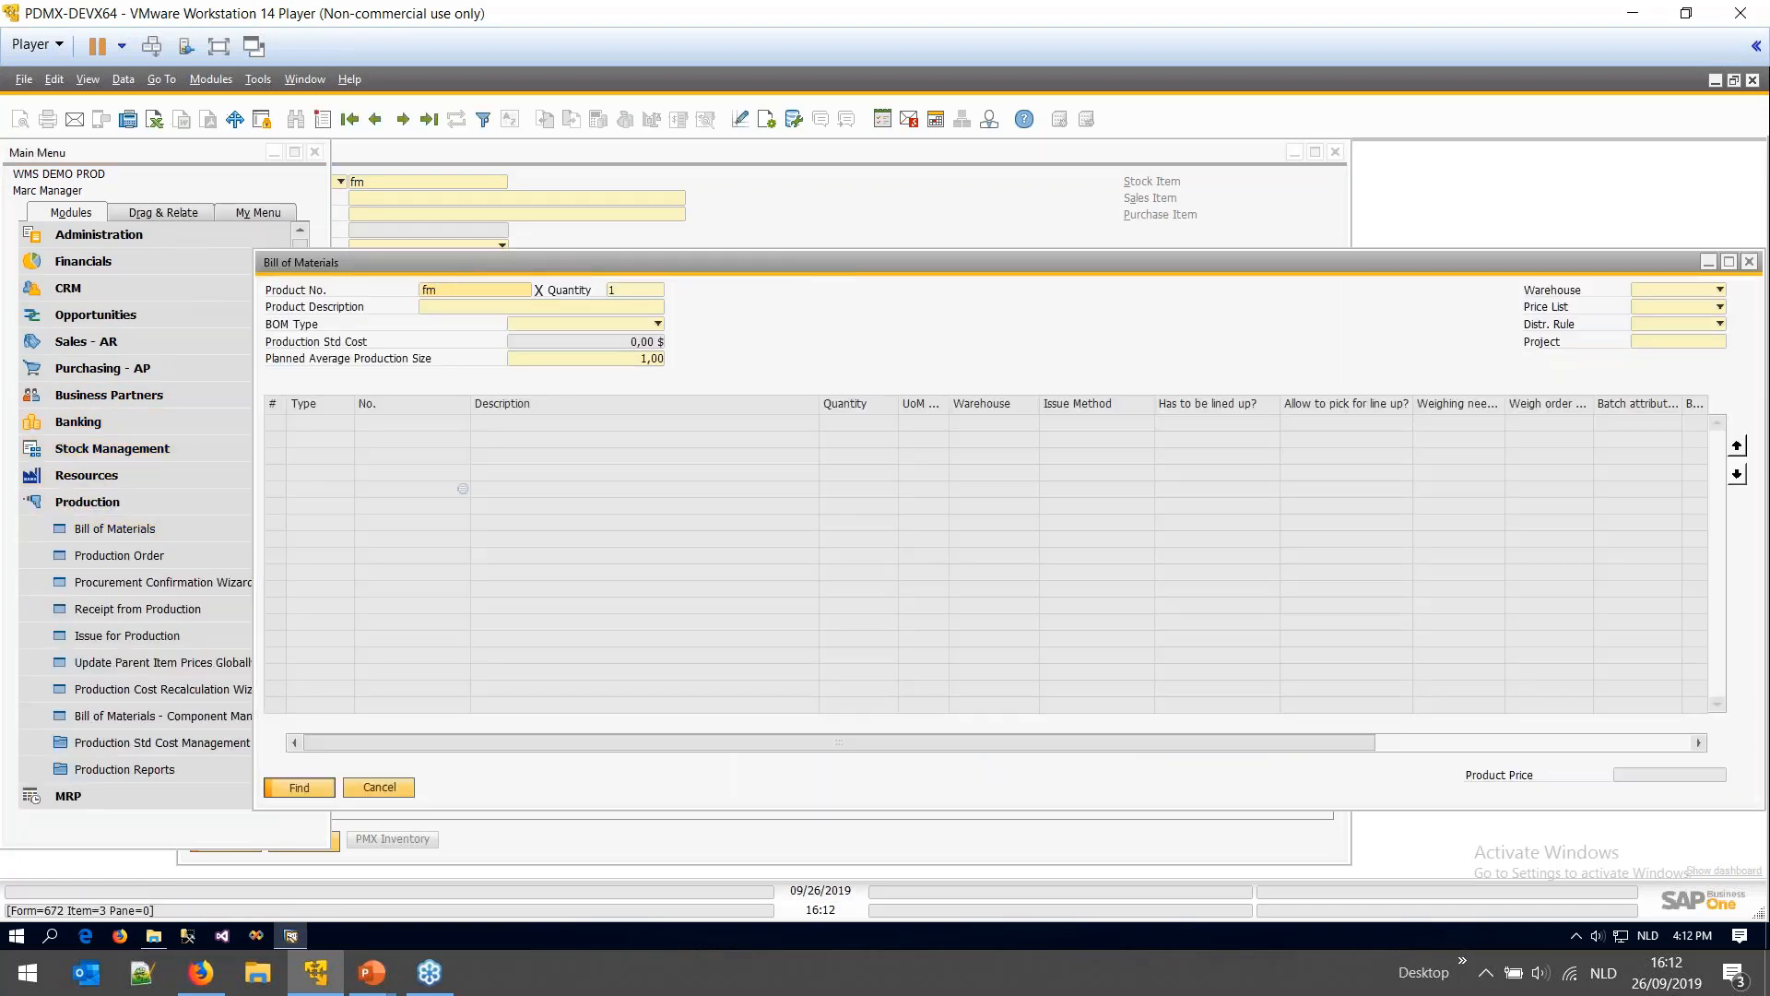
{"action": "left_click", "coordinate": [557, 307]}
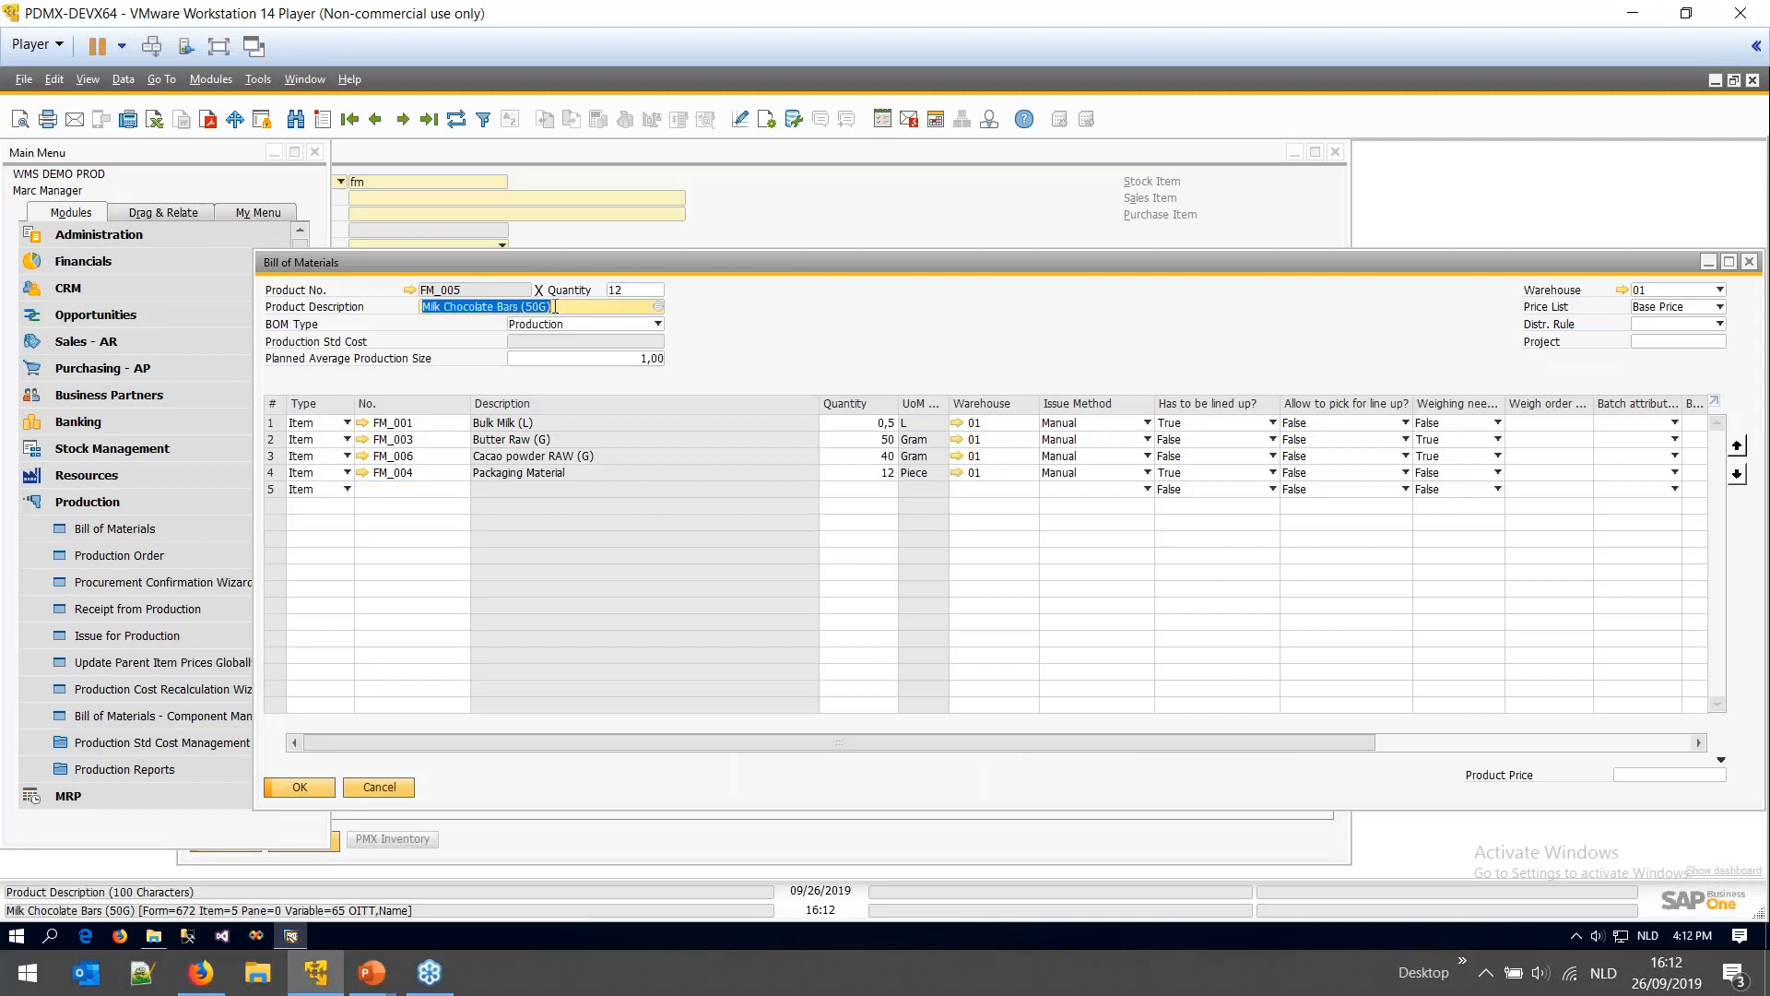
{"action": "left_click_drag", "start_coordinate": [570, 307], "coordinate": [521, 307]}
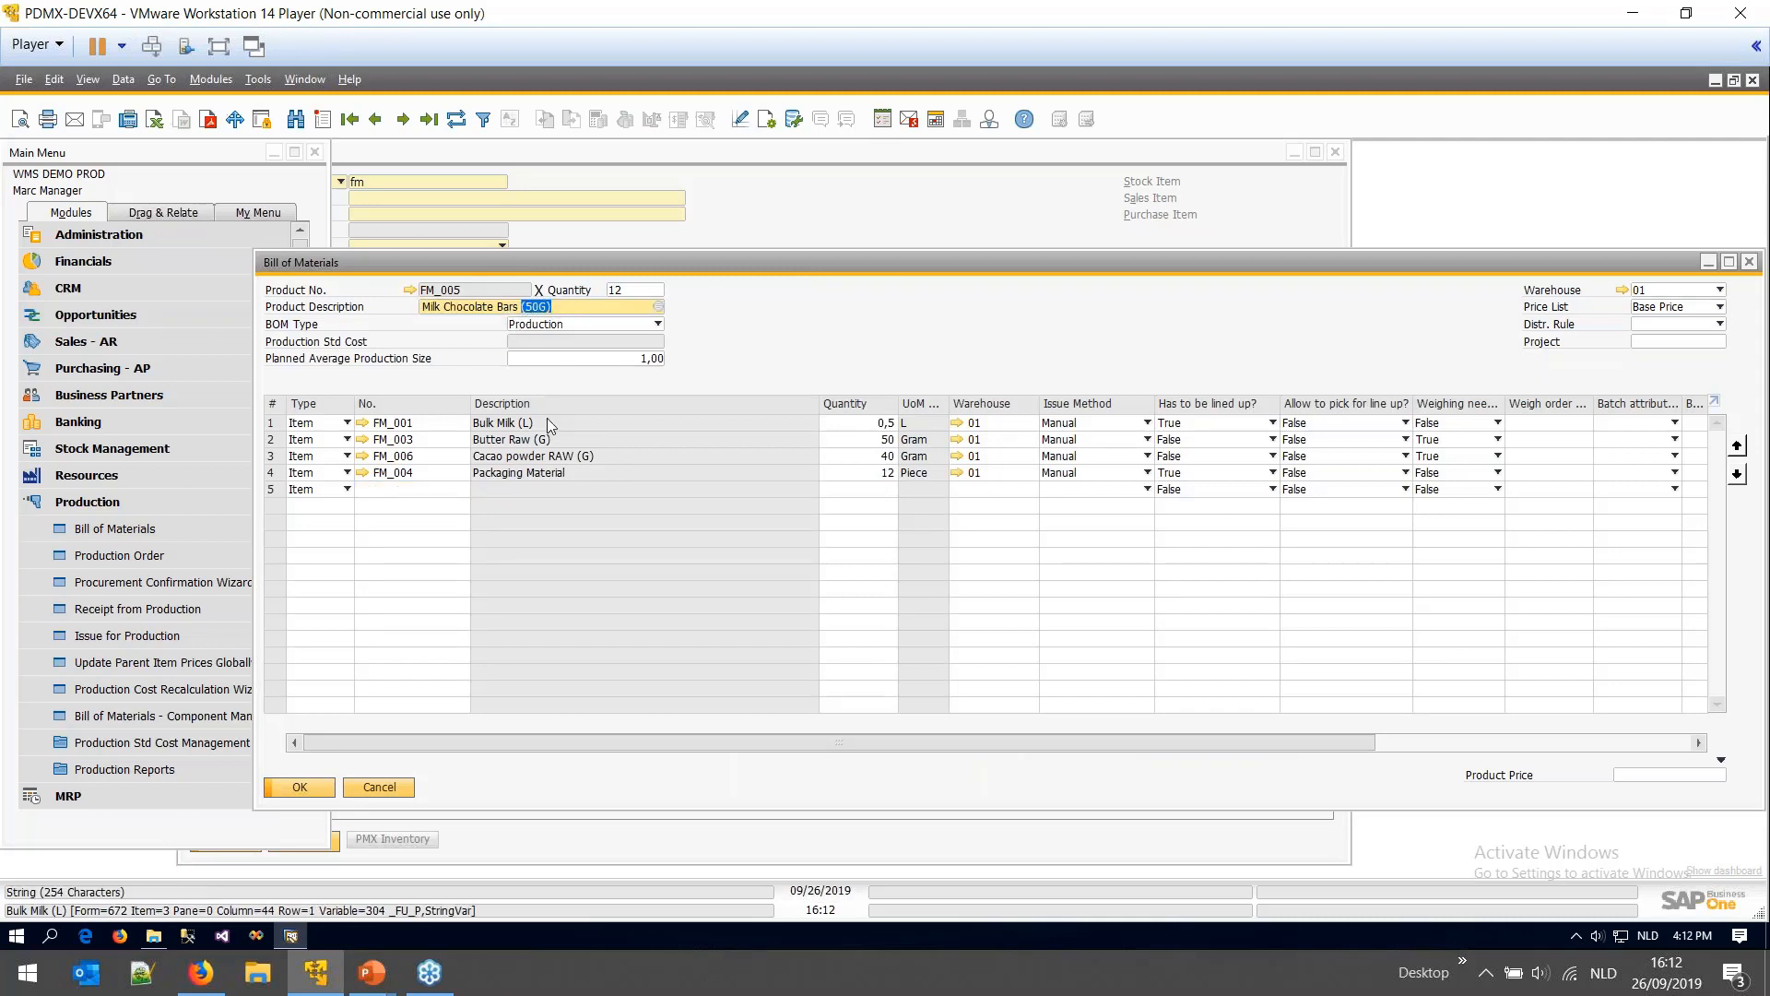
{"action": "left_click", "coordinate": [420, 427]}
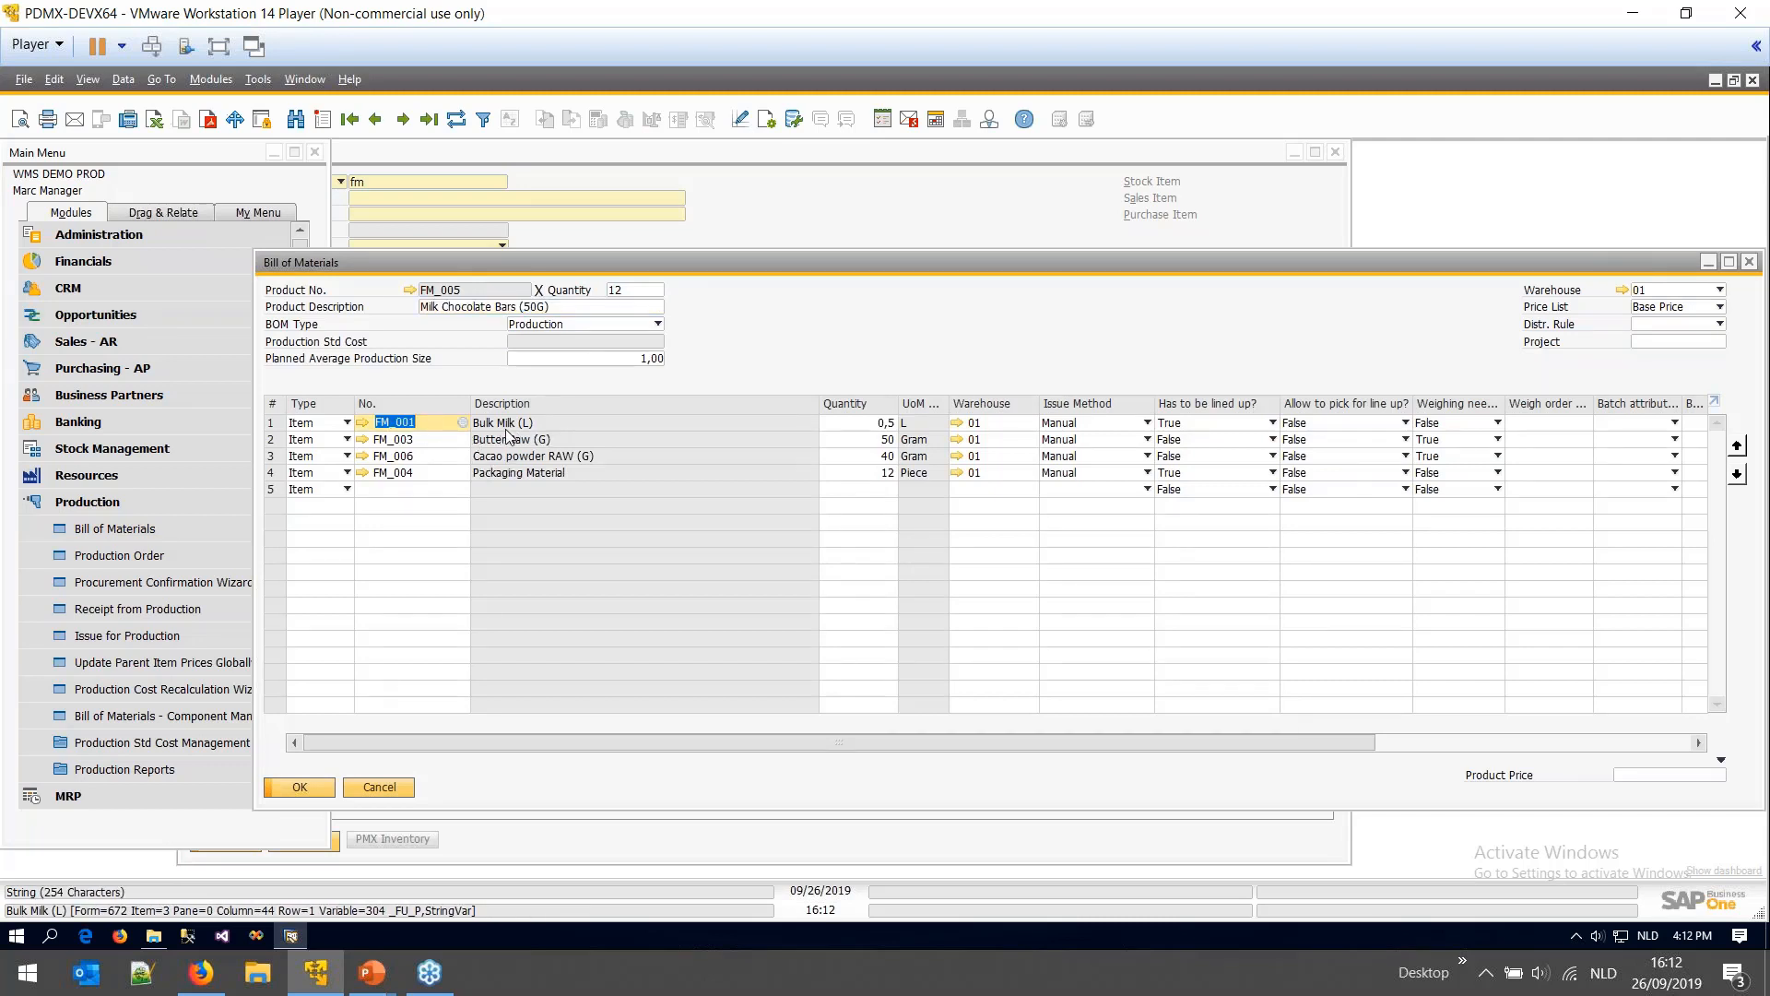
{"action": "key", "text": "Down"}
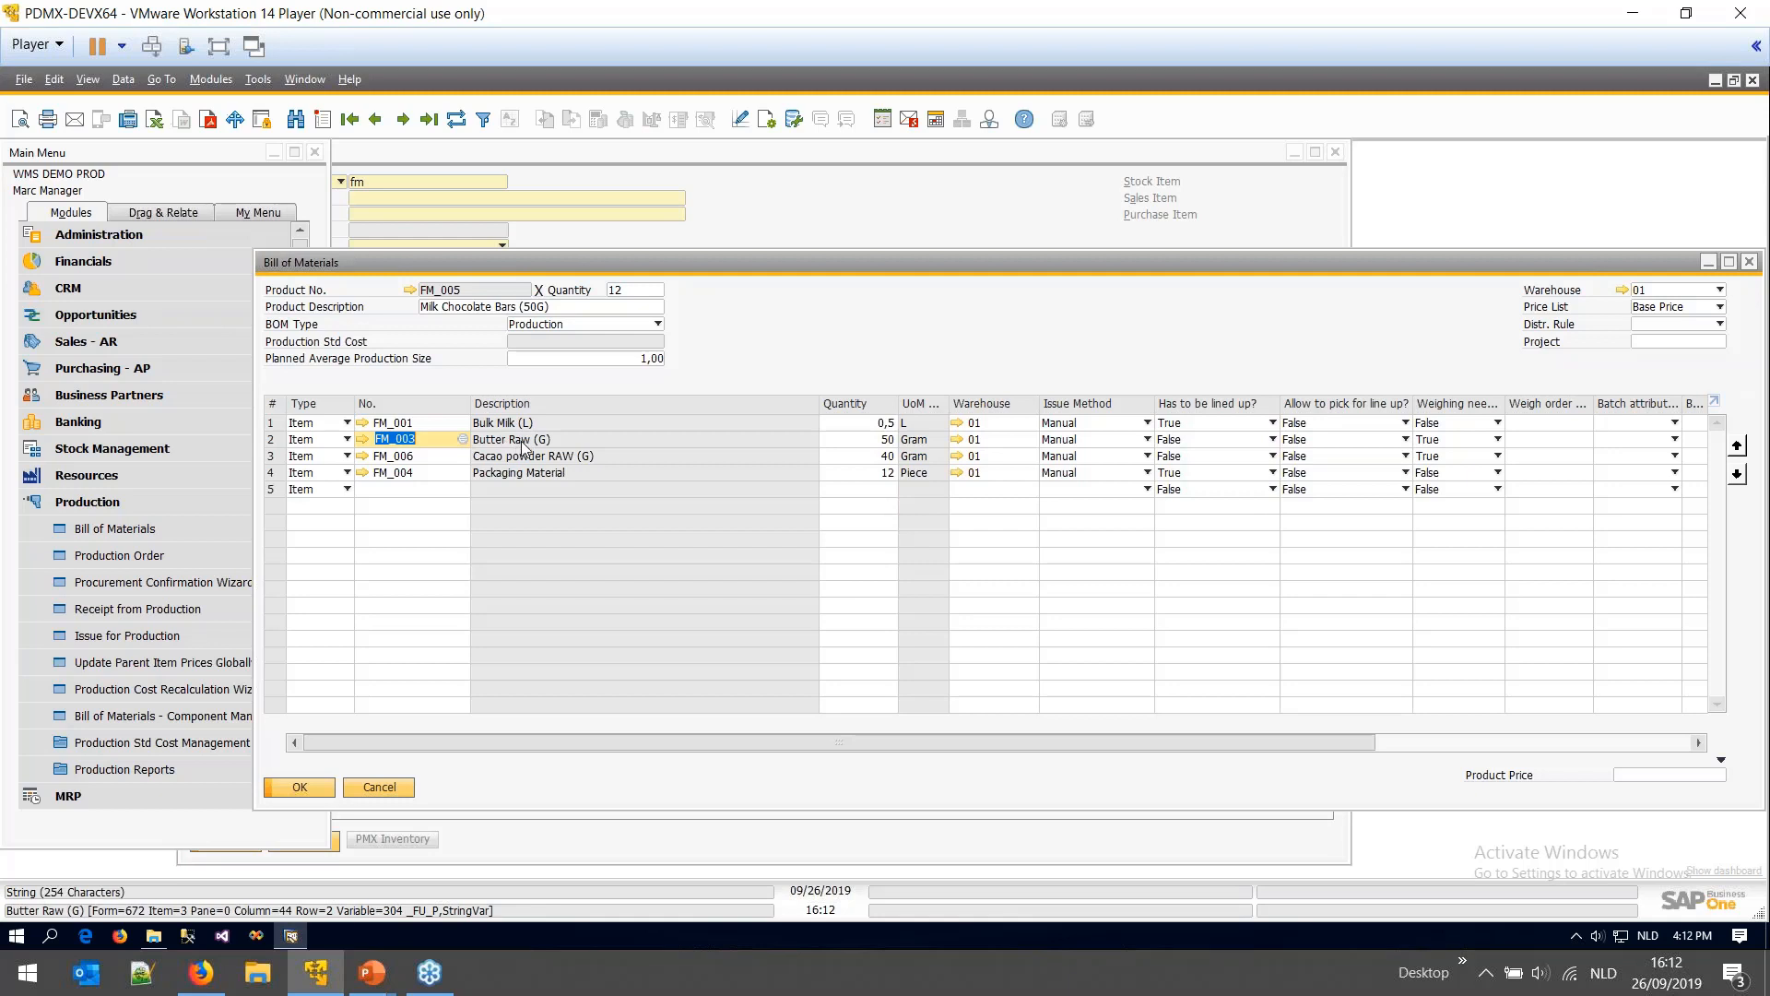
{"action": "key", "text": "Down"}
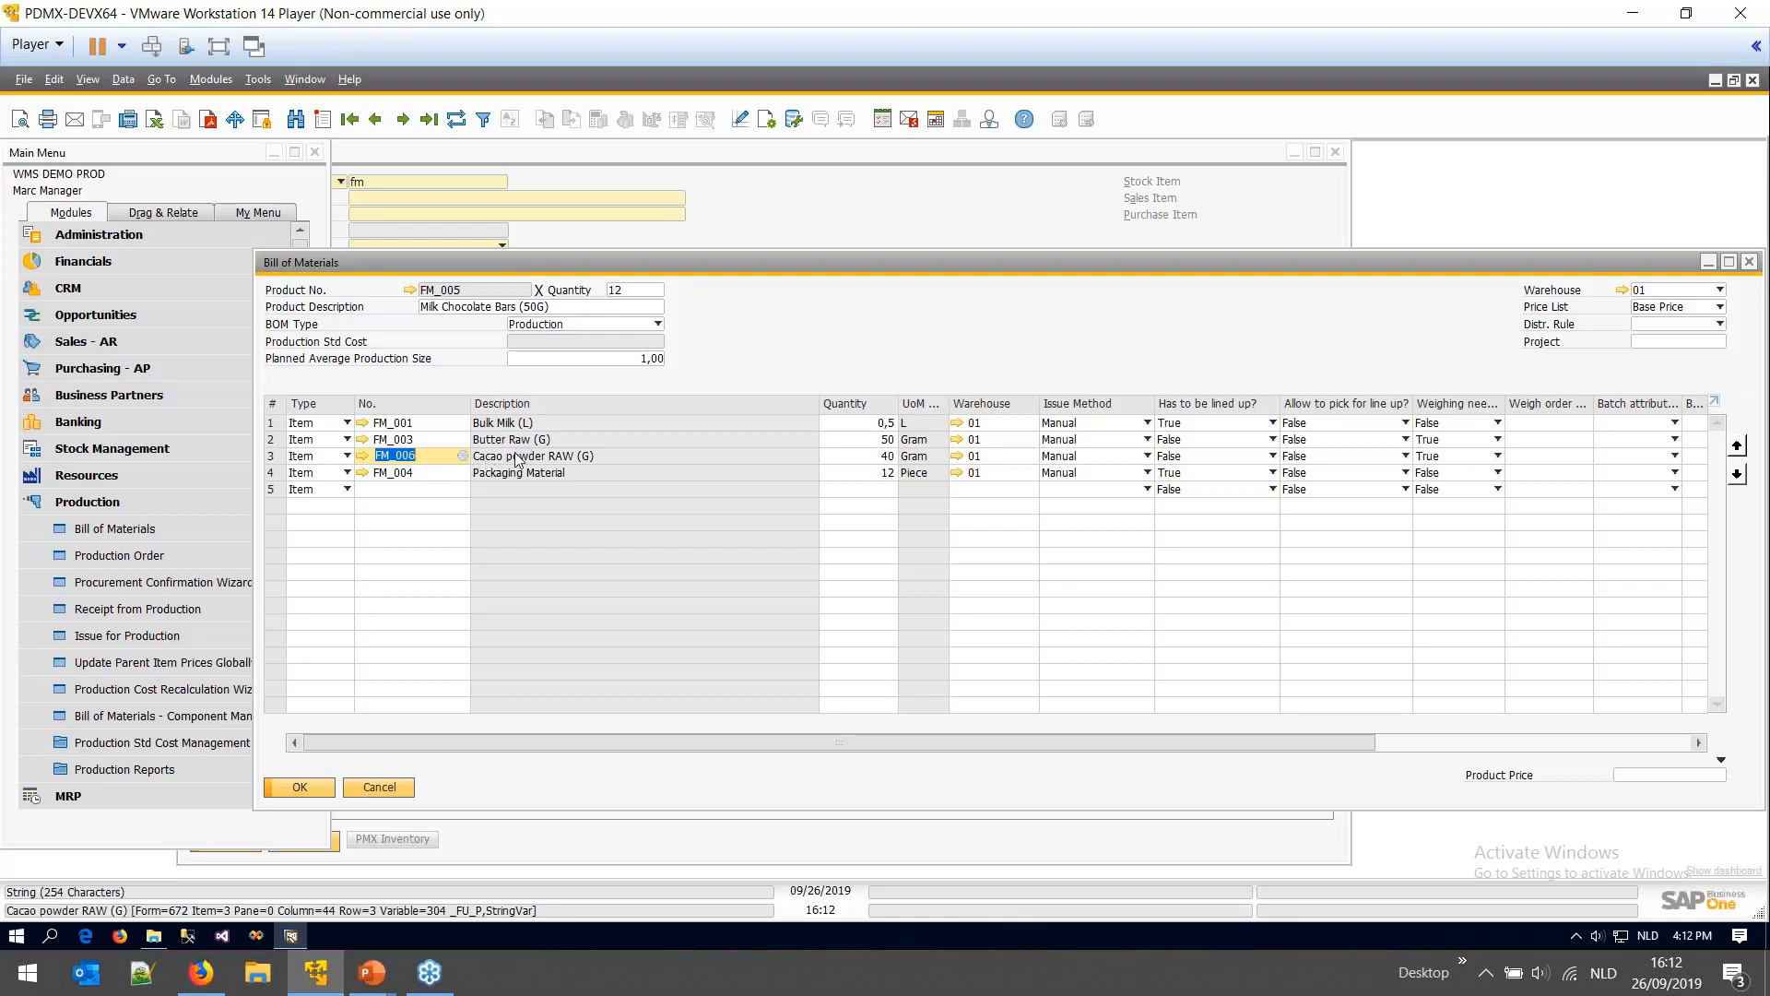
{"action": "key", "text": "Down"}
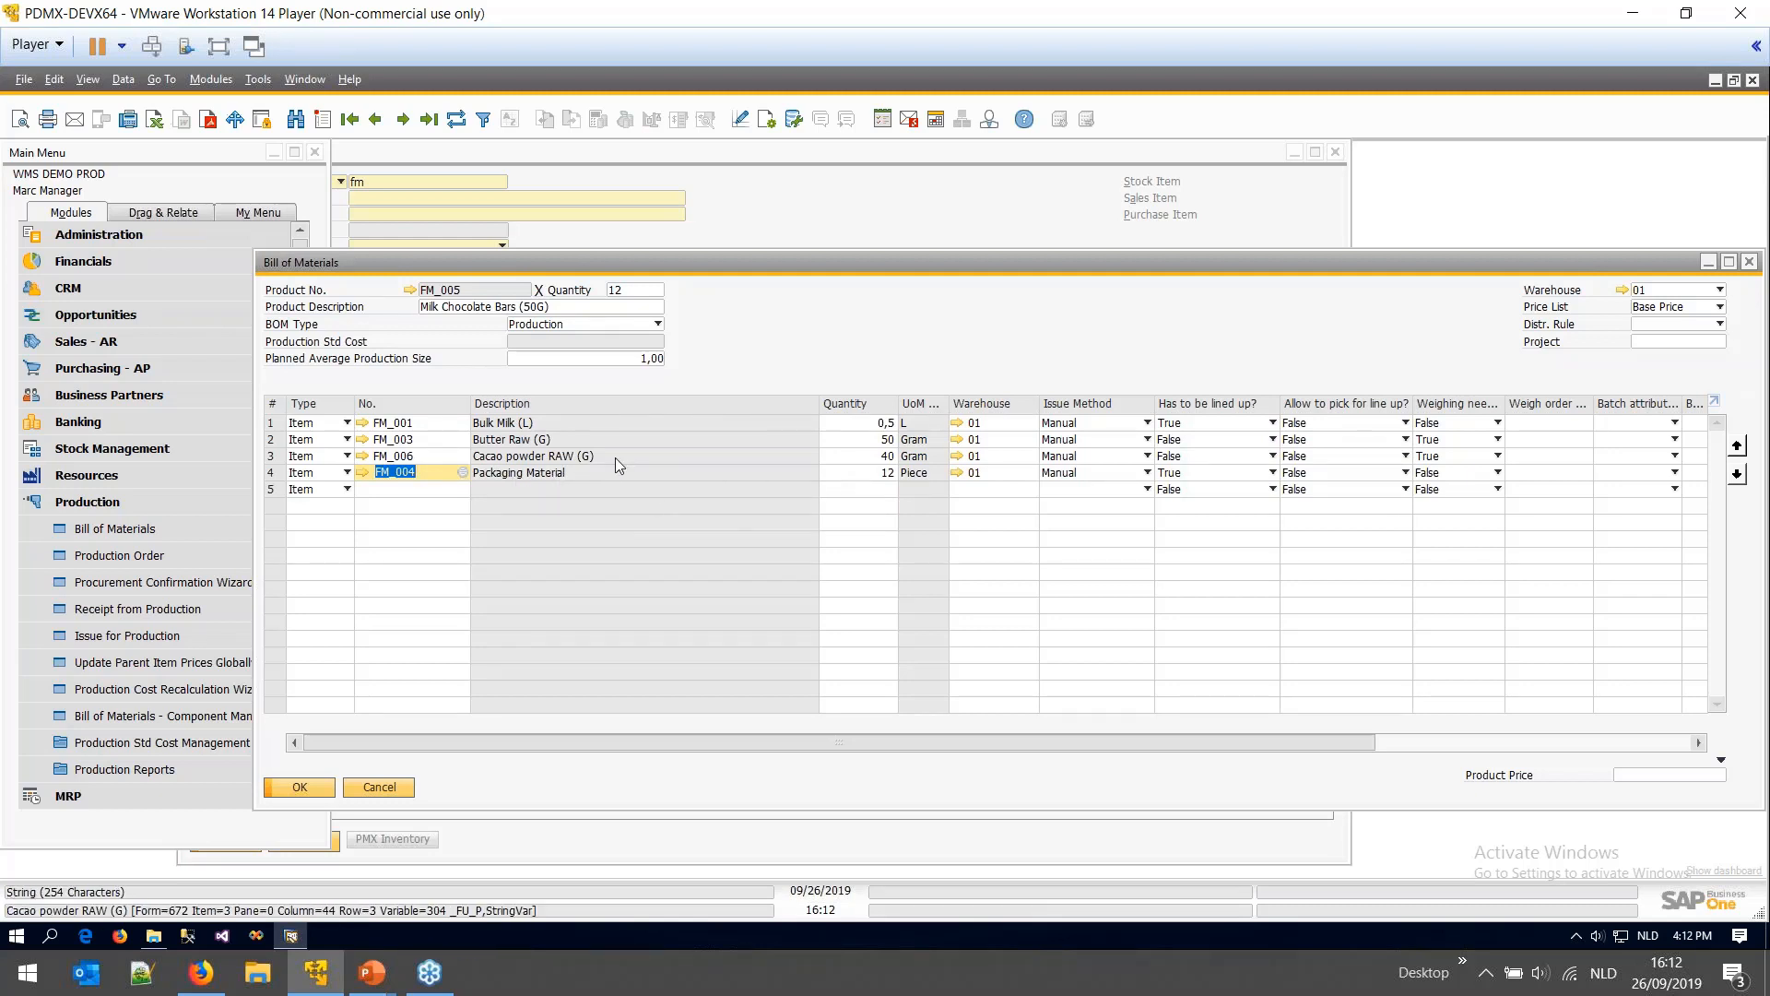
- Review component quantities (Bulk Milk 0,5, Cacao powder 40, Packaging 12) for 12 bars, then open FM_005
{"action": "left_click", "coordinate": [857, 425]}
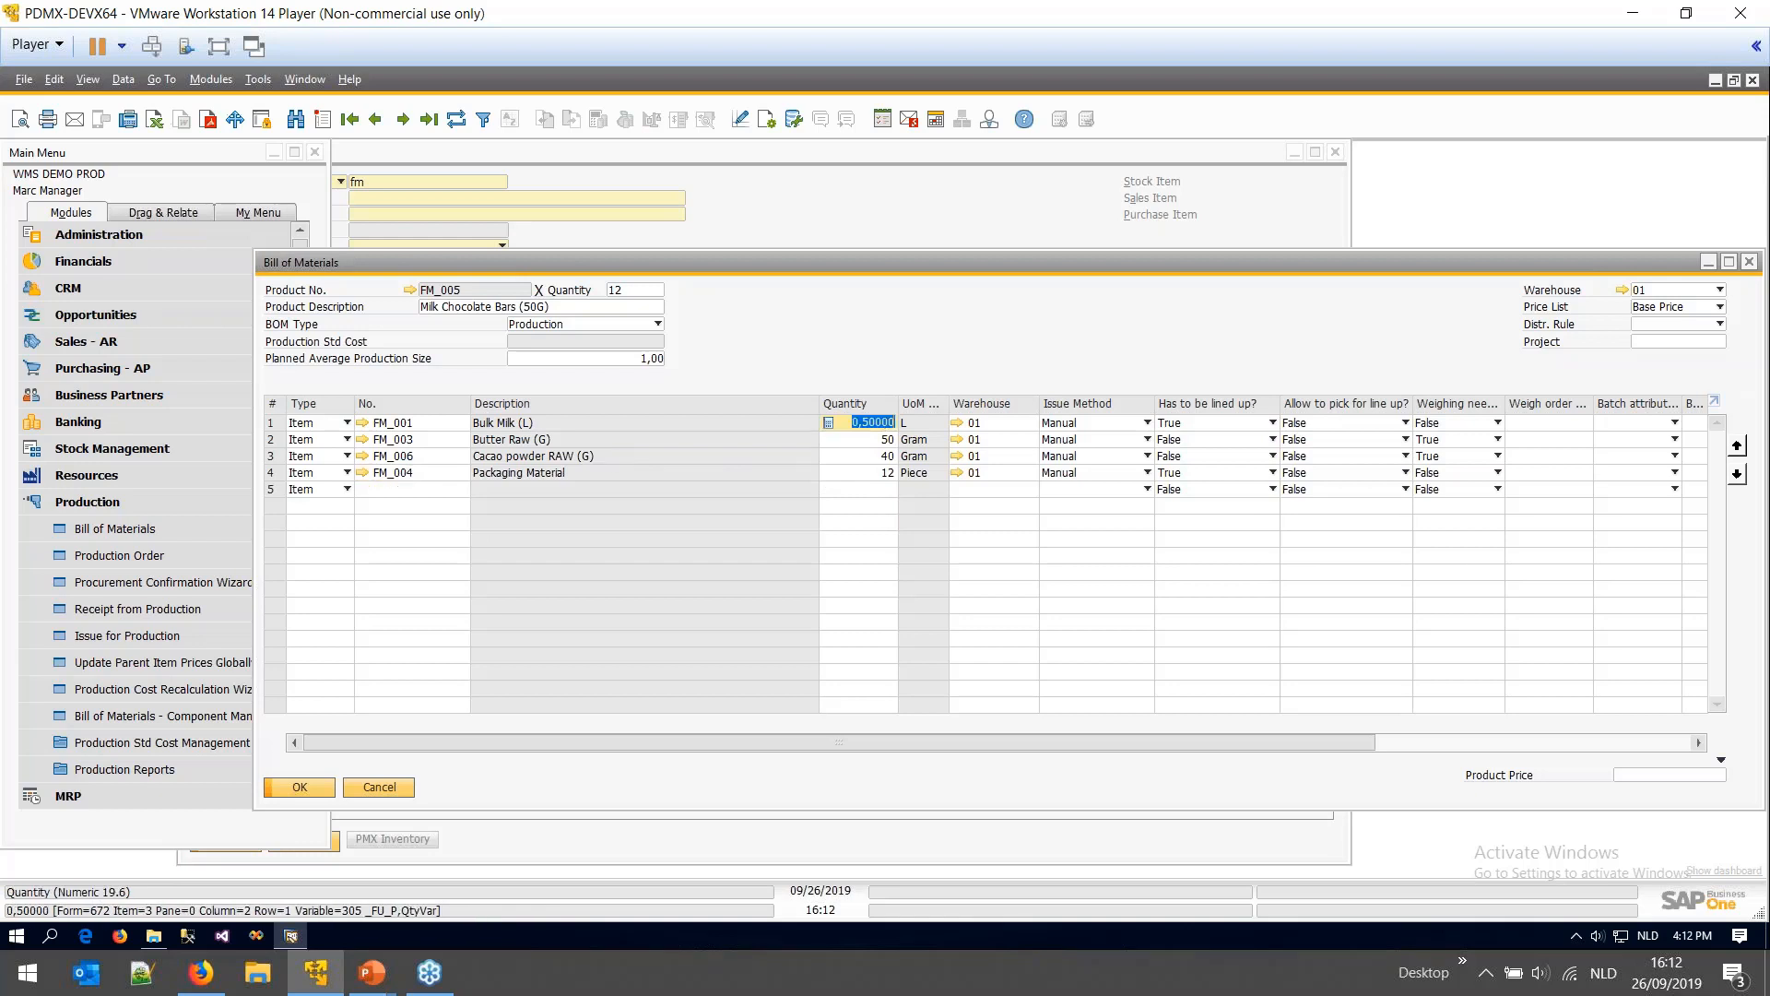
{"action": "left_click", "coordinate": [633, 289]}
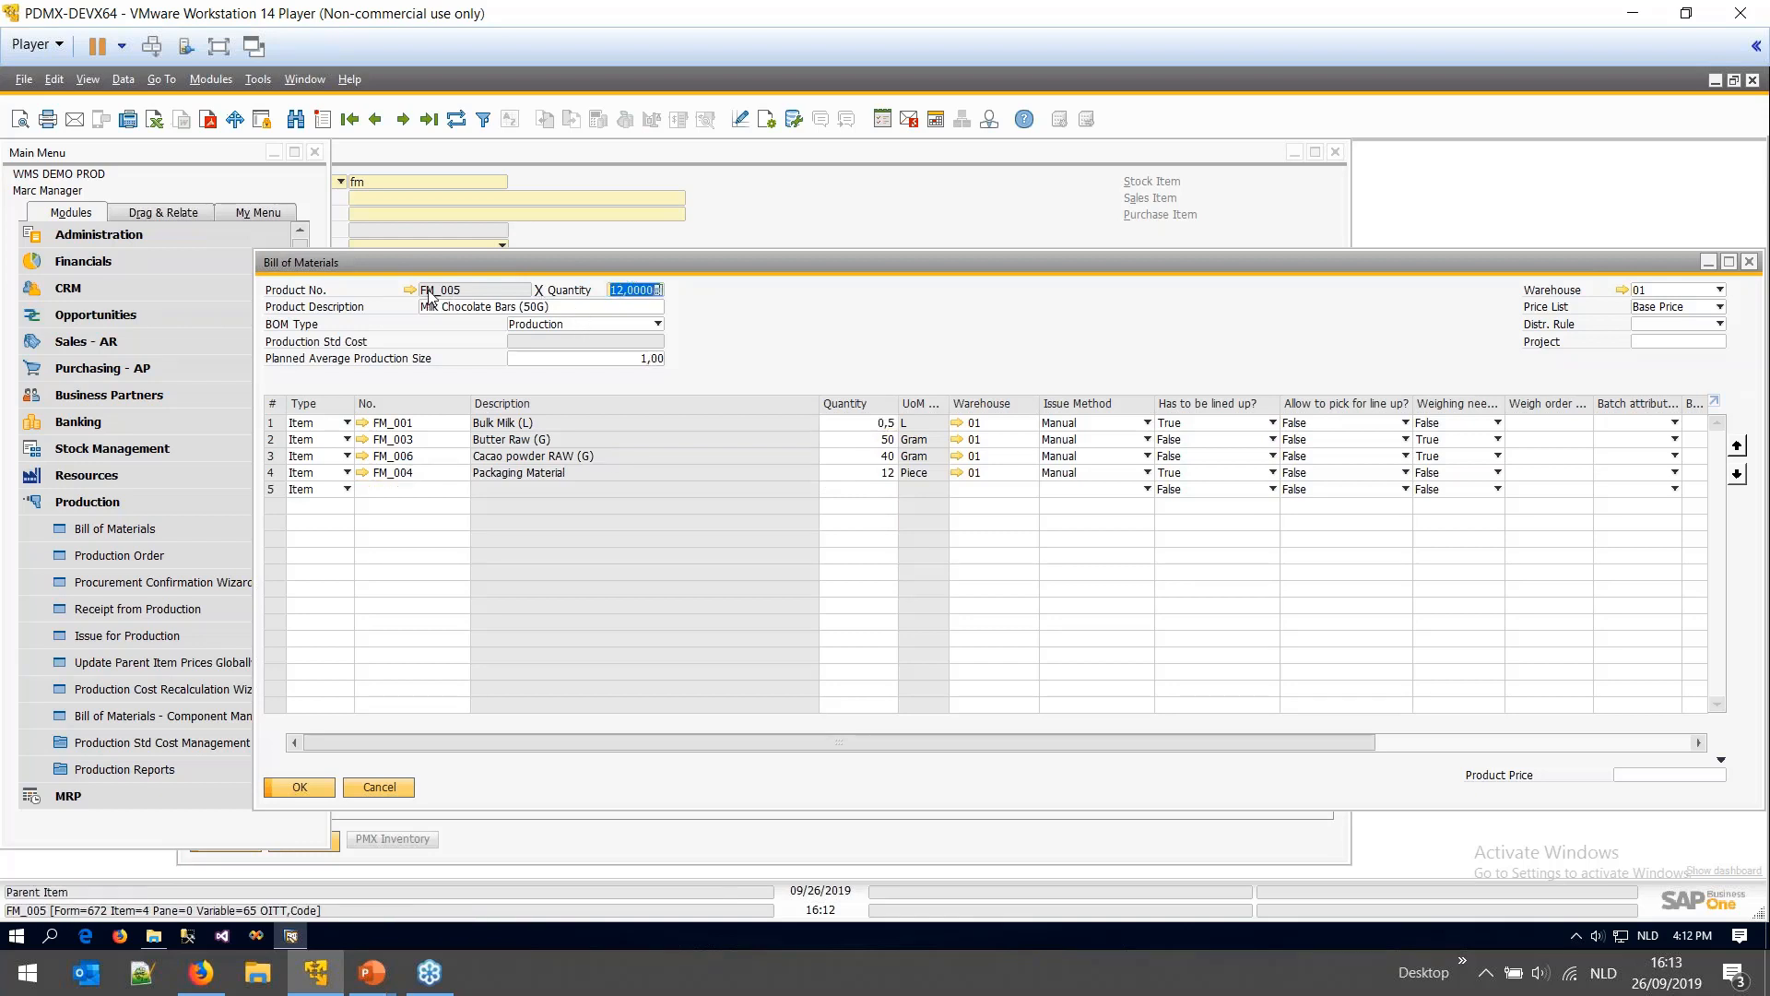
{"action": "left_click", "coordinate": [875, 424]}
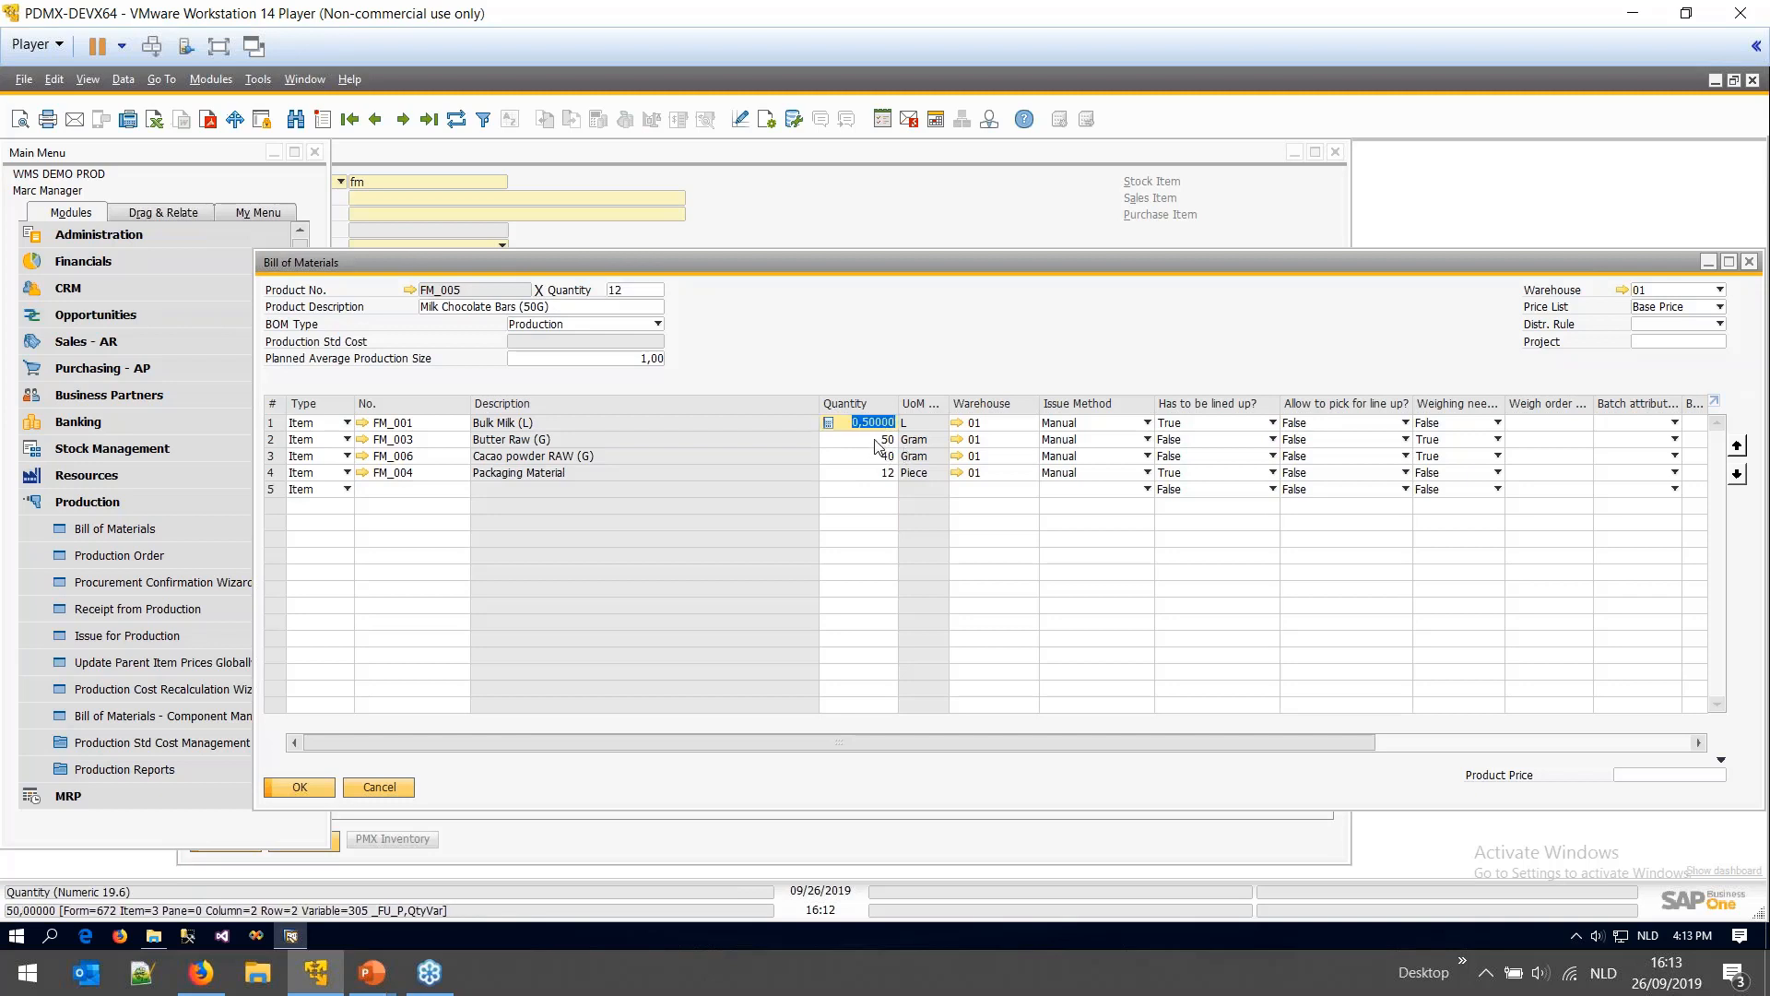
{"action": "left_click", "coordinate": [878, 445]}
{"action": "left_click", "coordinate": [875, 460]}
{"action": "left_click", "coordinate": [879, 474]}
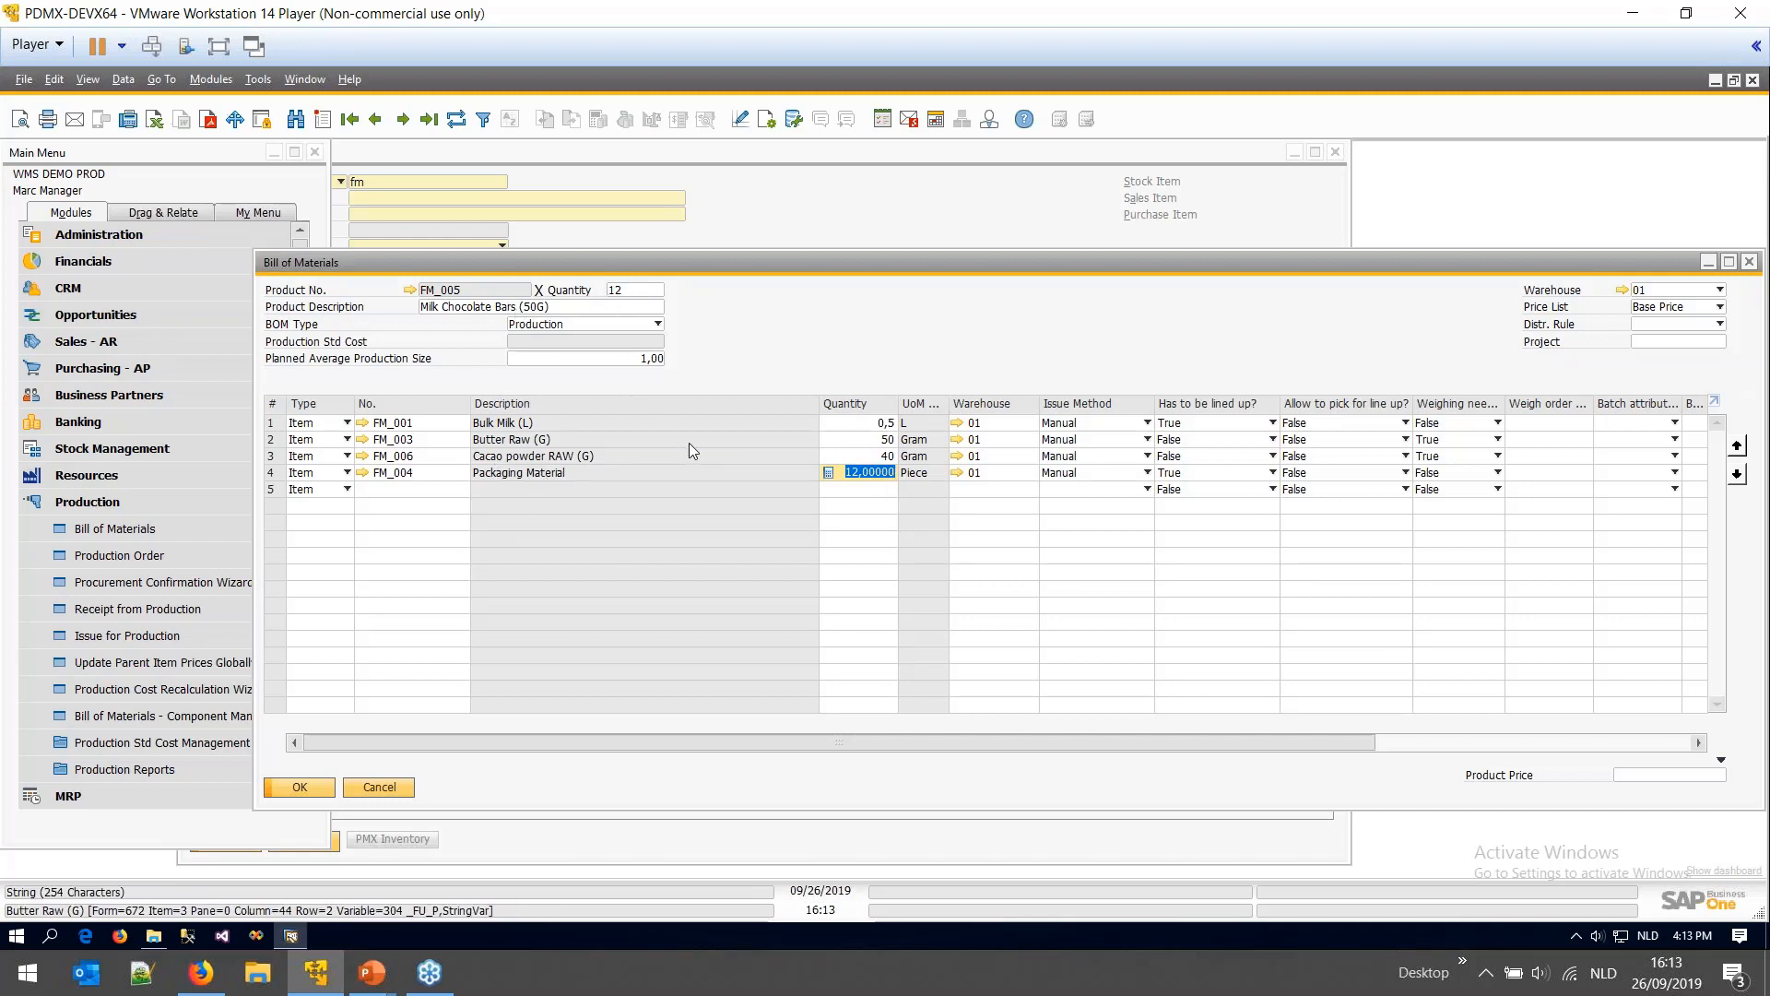
{"action": "left_click_drag", "start_coordinate": [992, 257], "coordinate": [903, 254]}
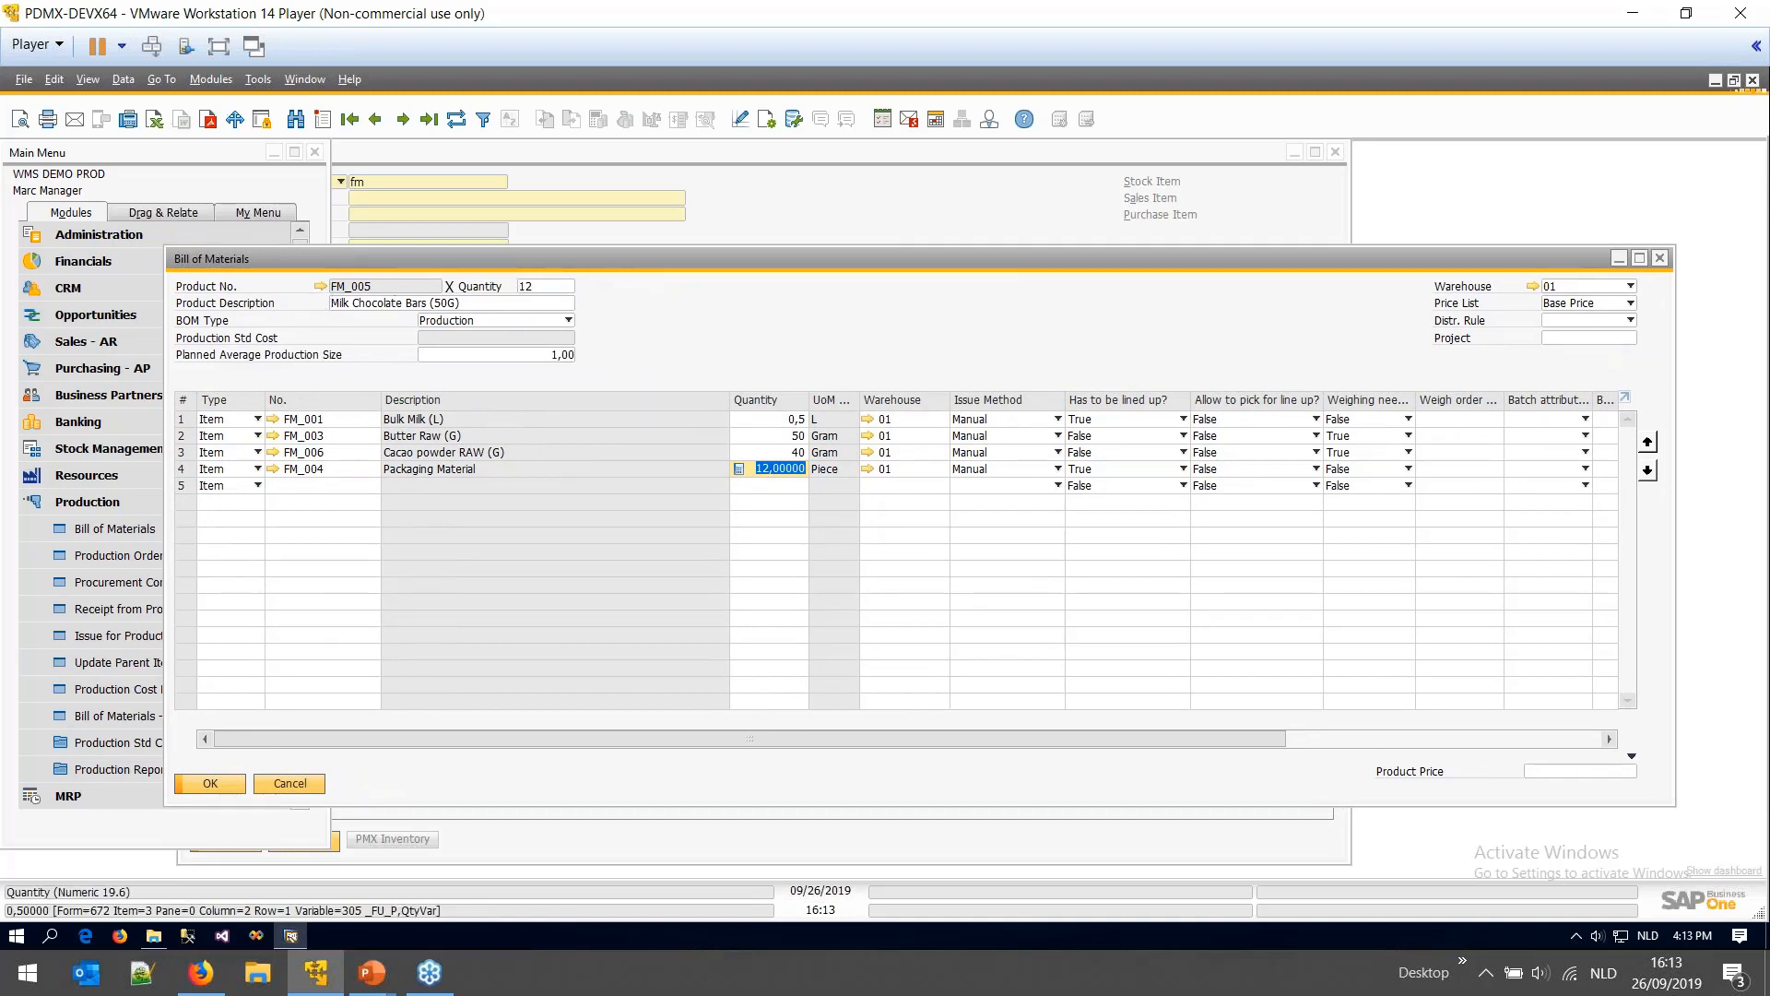
{"action": "left_click", "coordinate": [319, 285]}
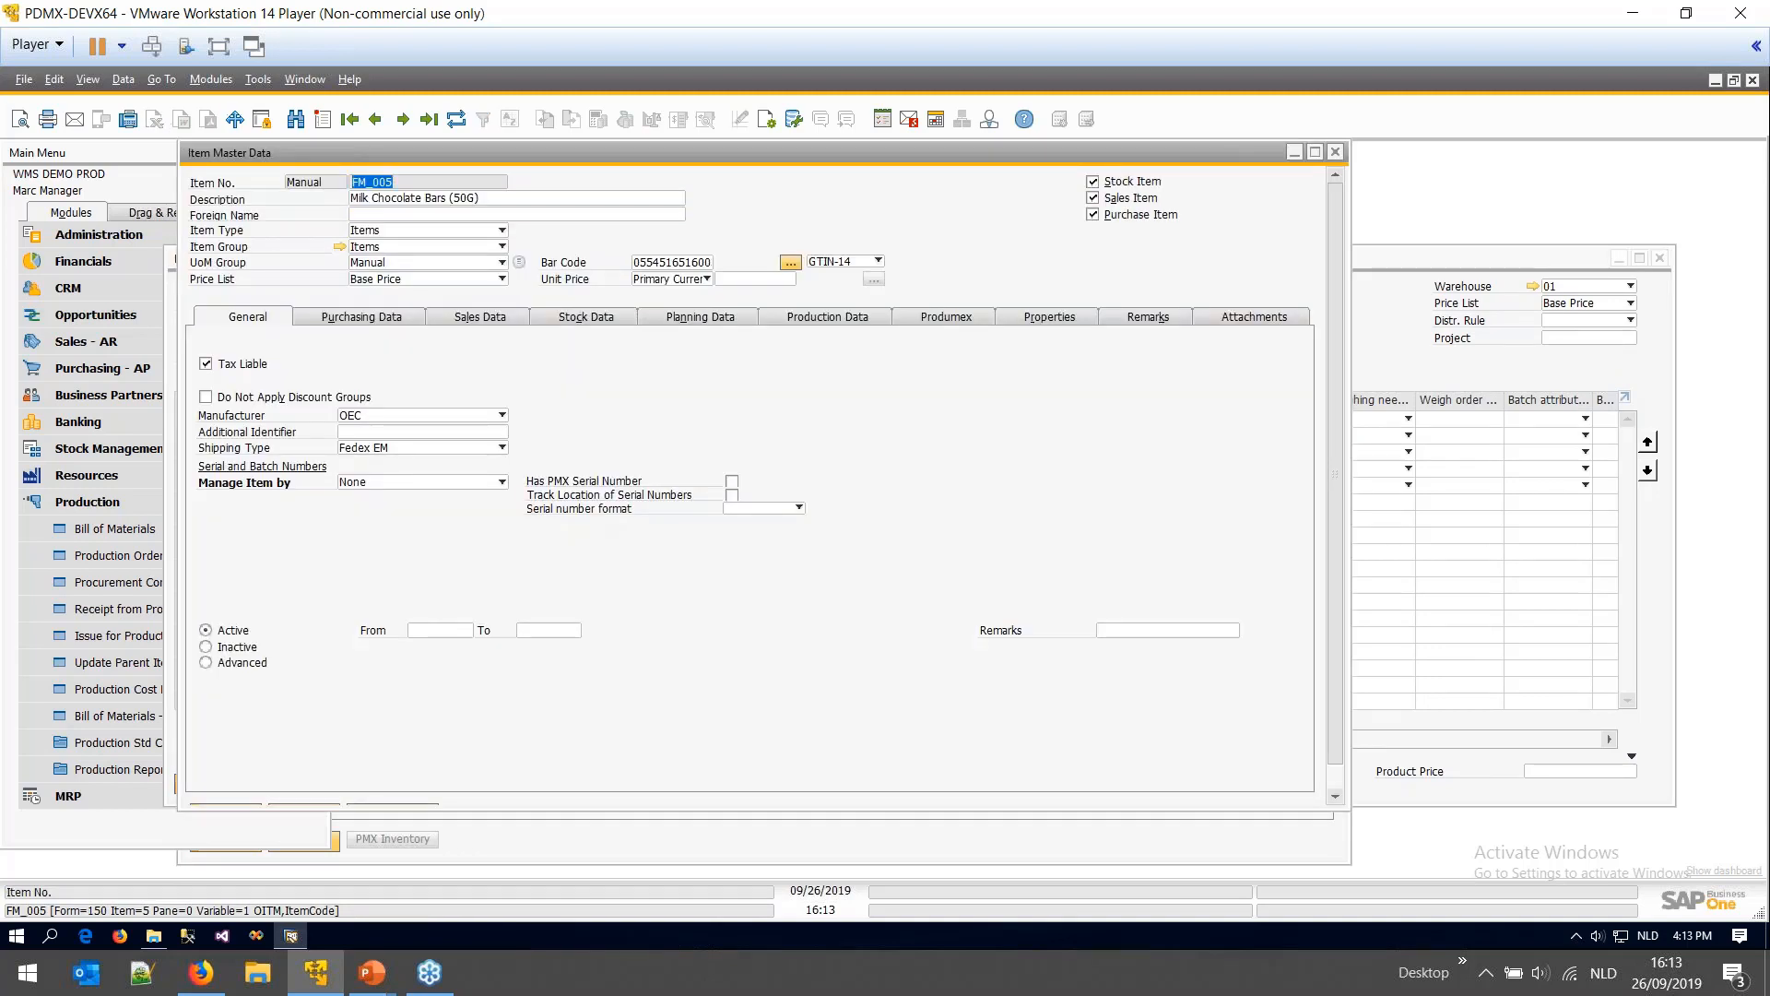
- Set FM_005 to be managed by batches and update the item
{"action": "left_click", "coordinate": [502, 482]}
{"action": "left_click", "coordinate": [396, 532]}
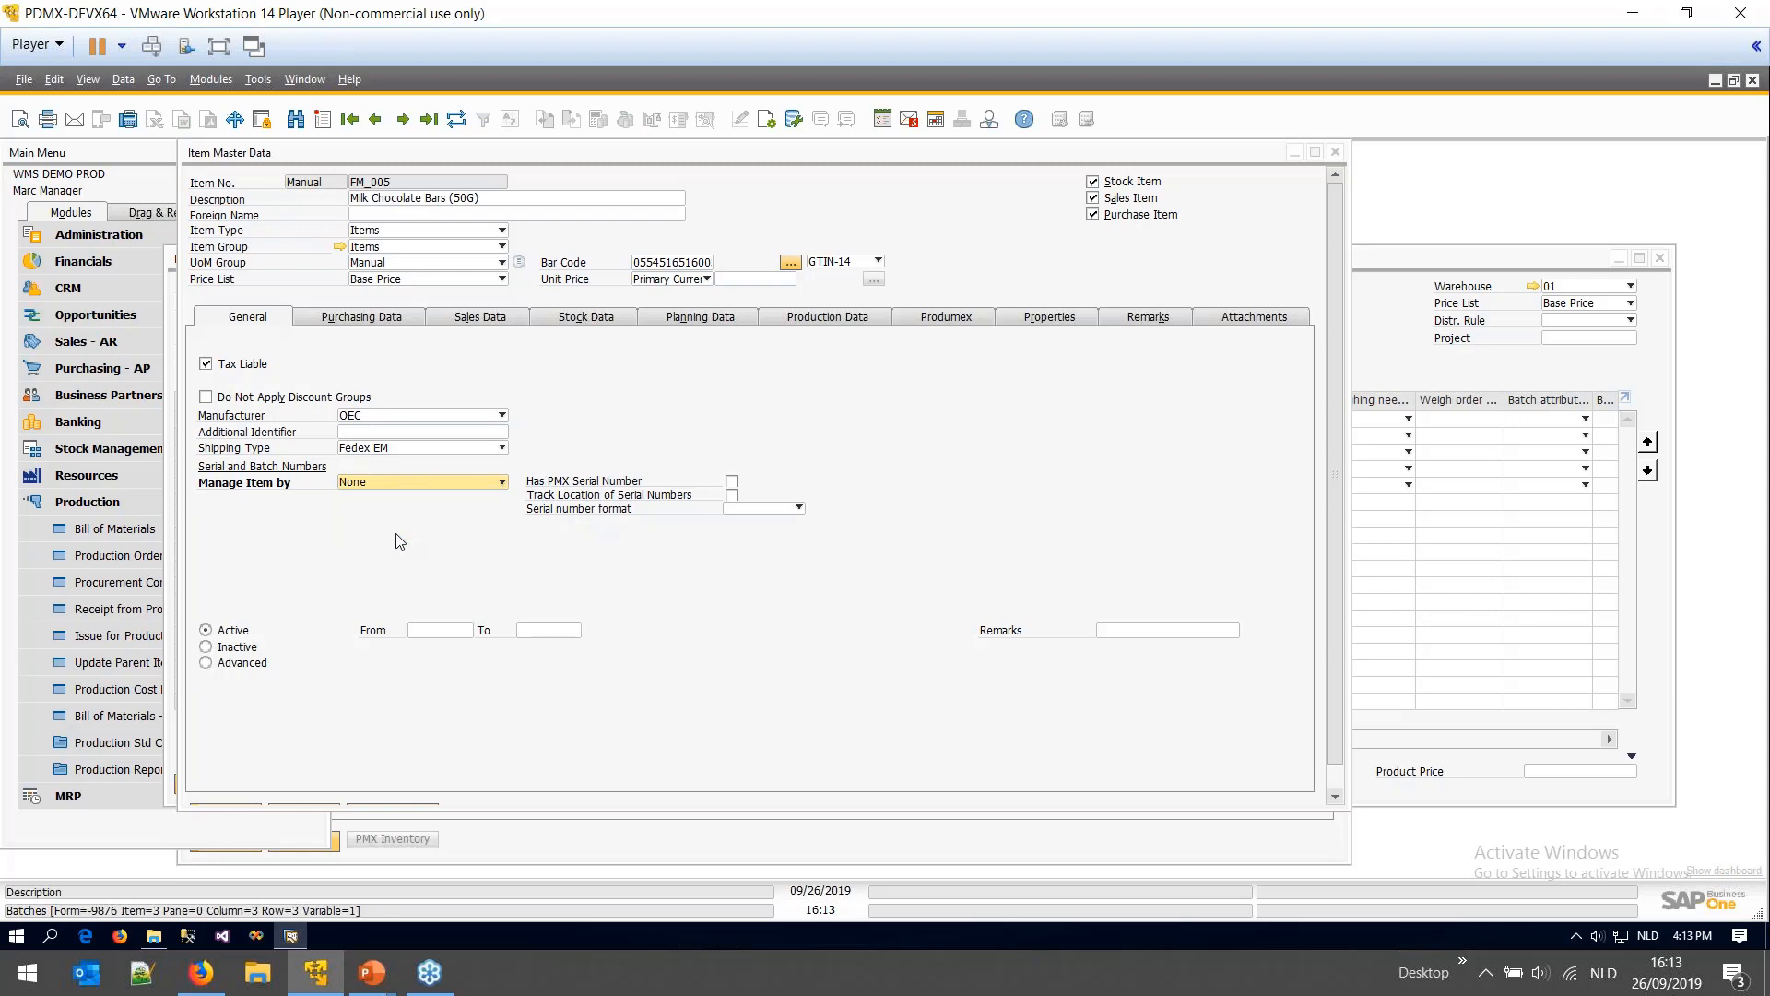
{"action": "left_click", "coordinate": [226, 792]}
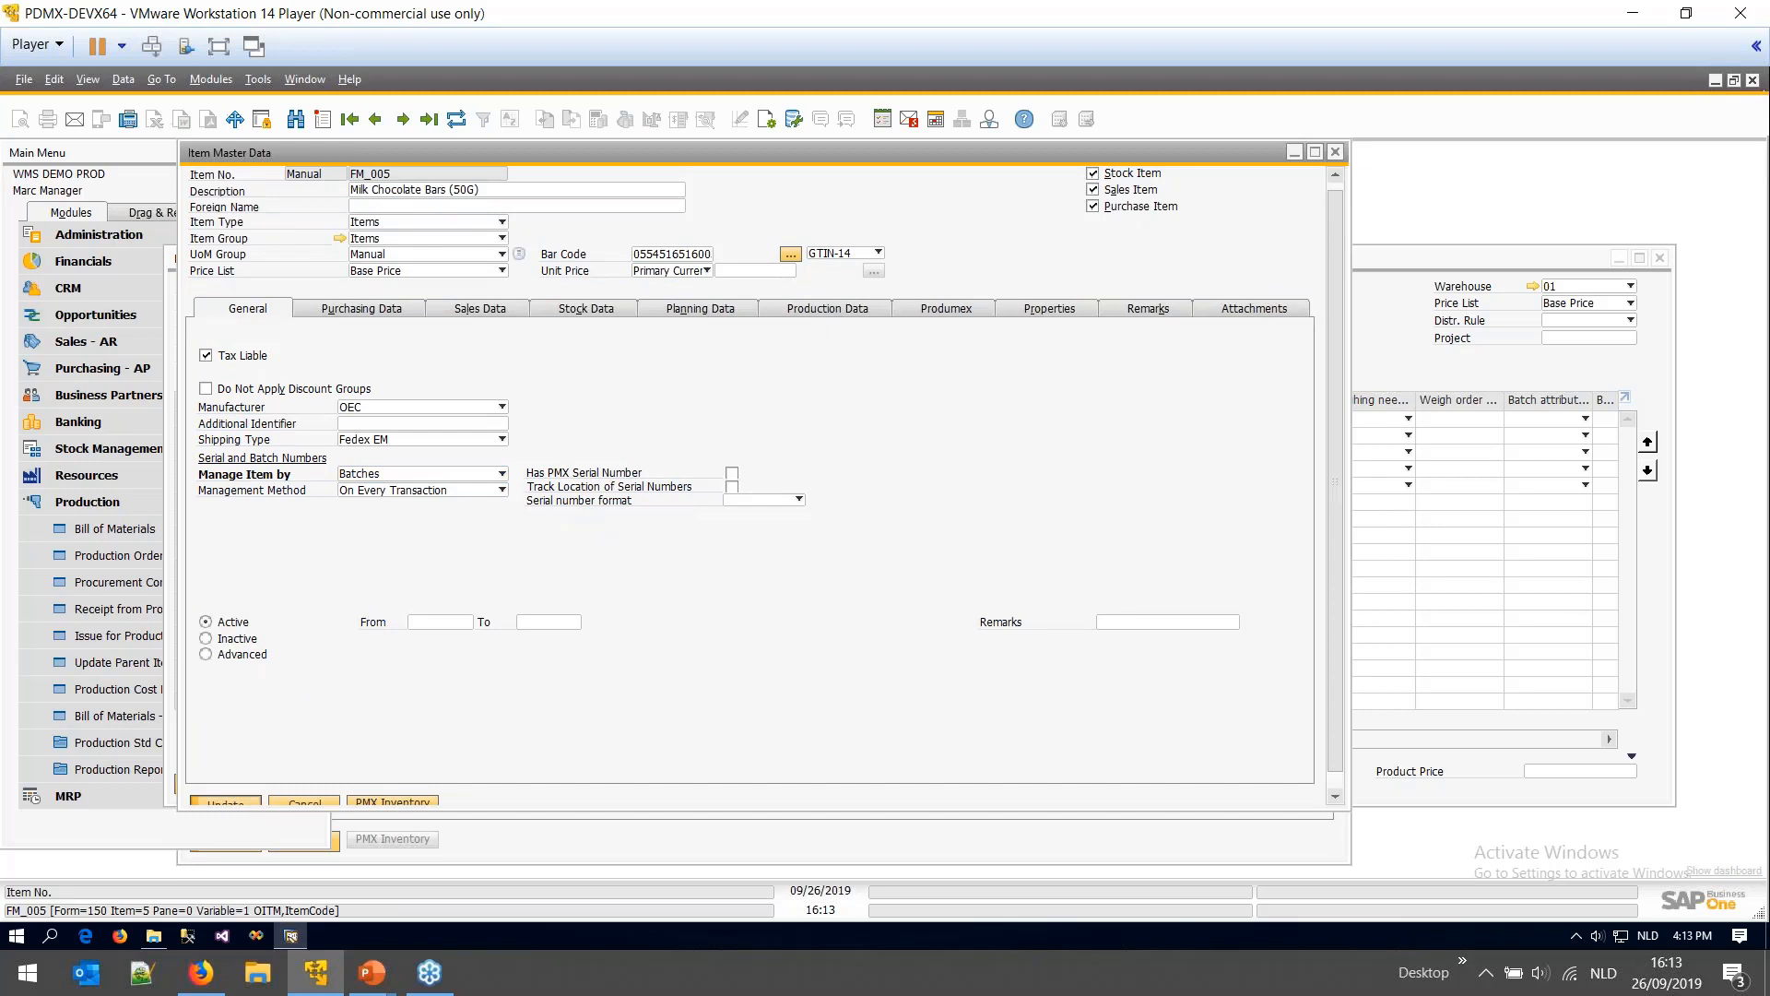
- Enable a best before date and set the production expiry definition to 26 months
{"action": "left_click", "coordinate": [918, 312]}
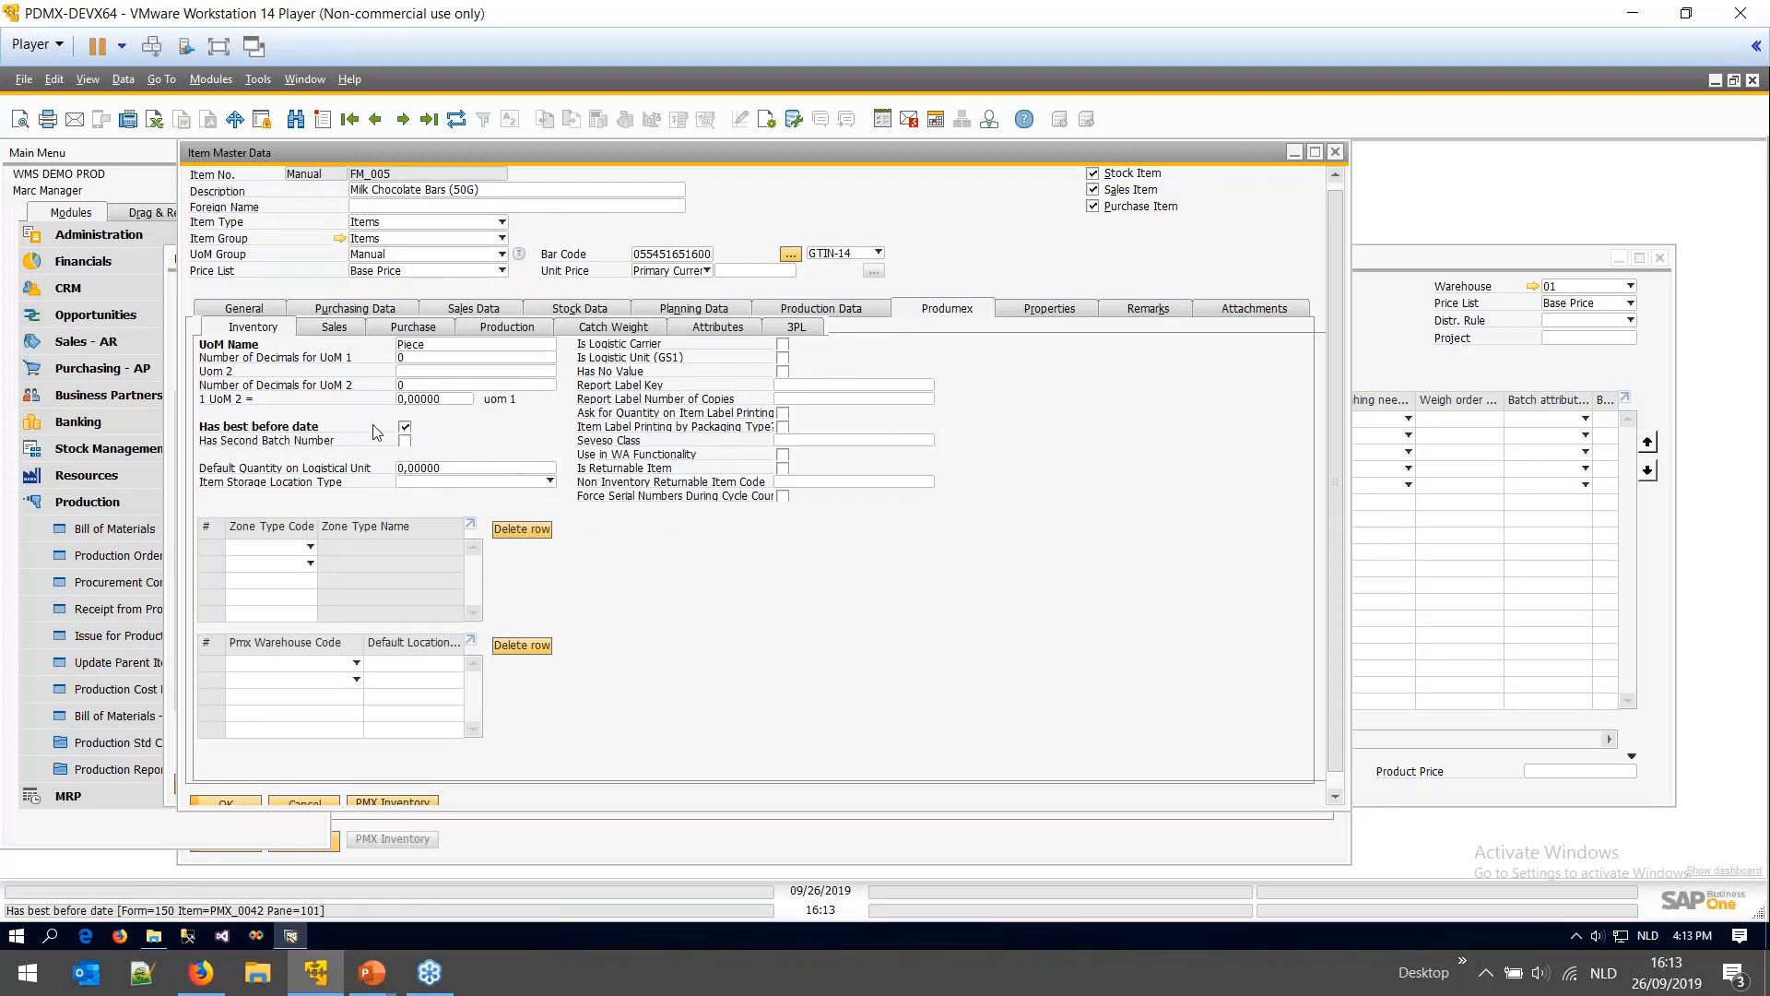
{"action": "left_click", "coordinate": [405, 428]}
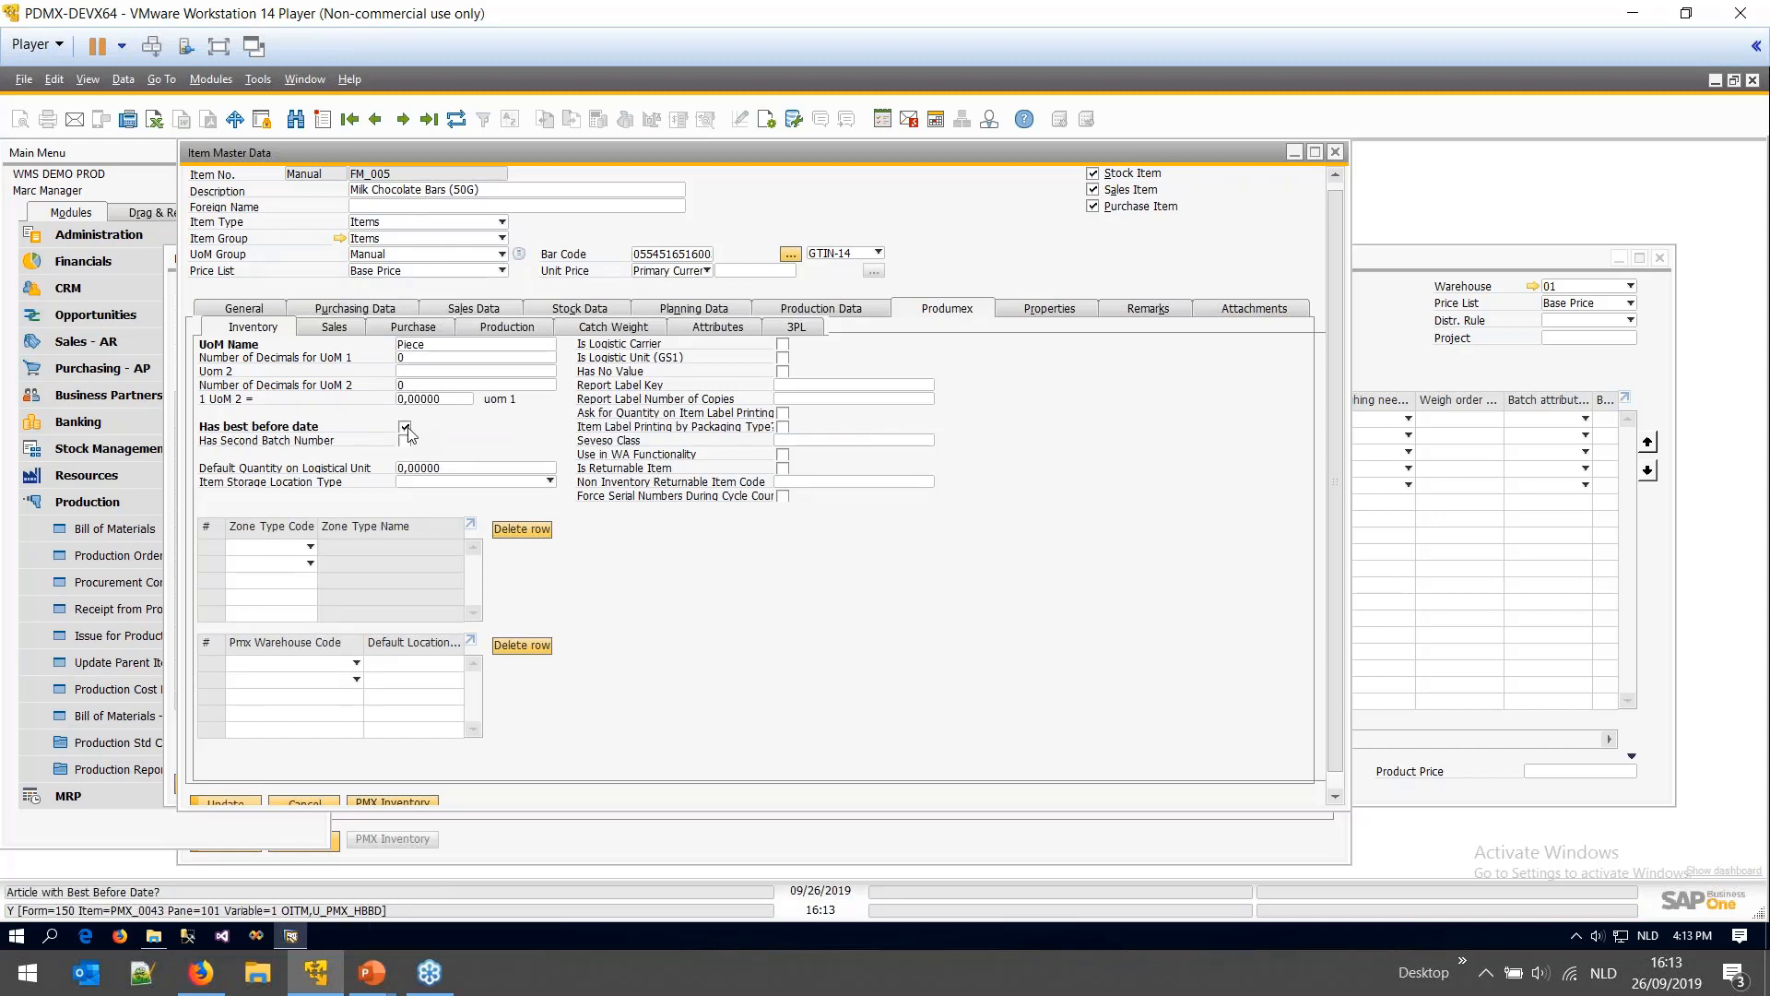
{"action": "left_click", "coordinate": [490, 329]}
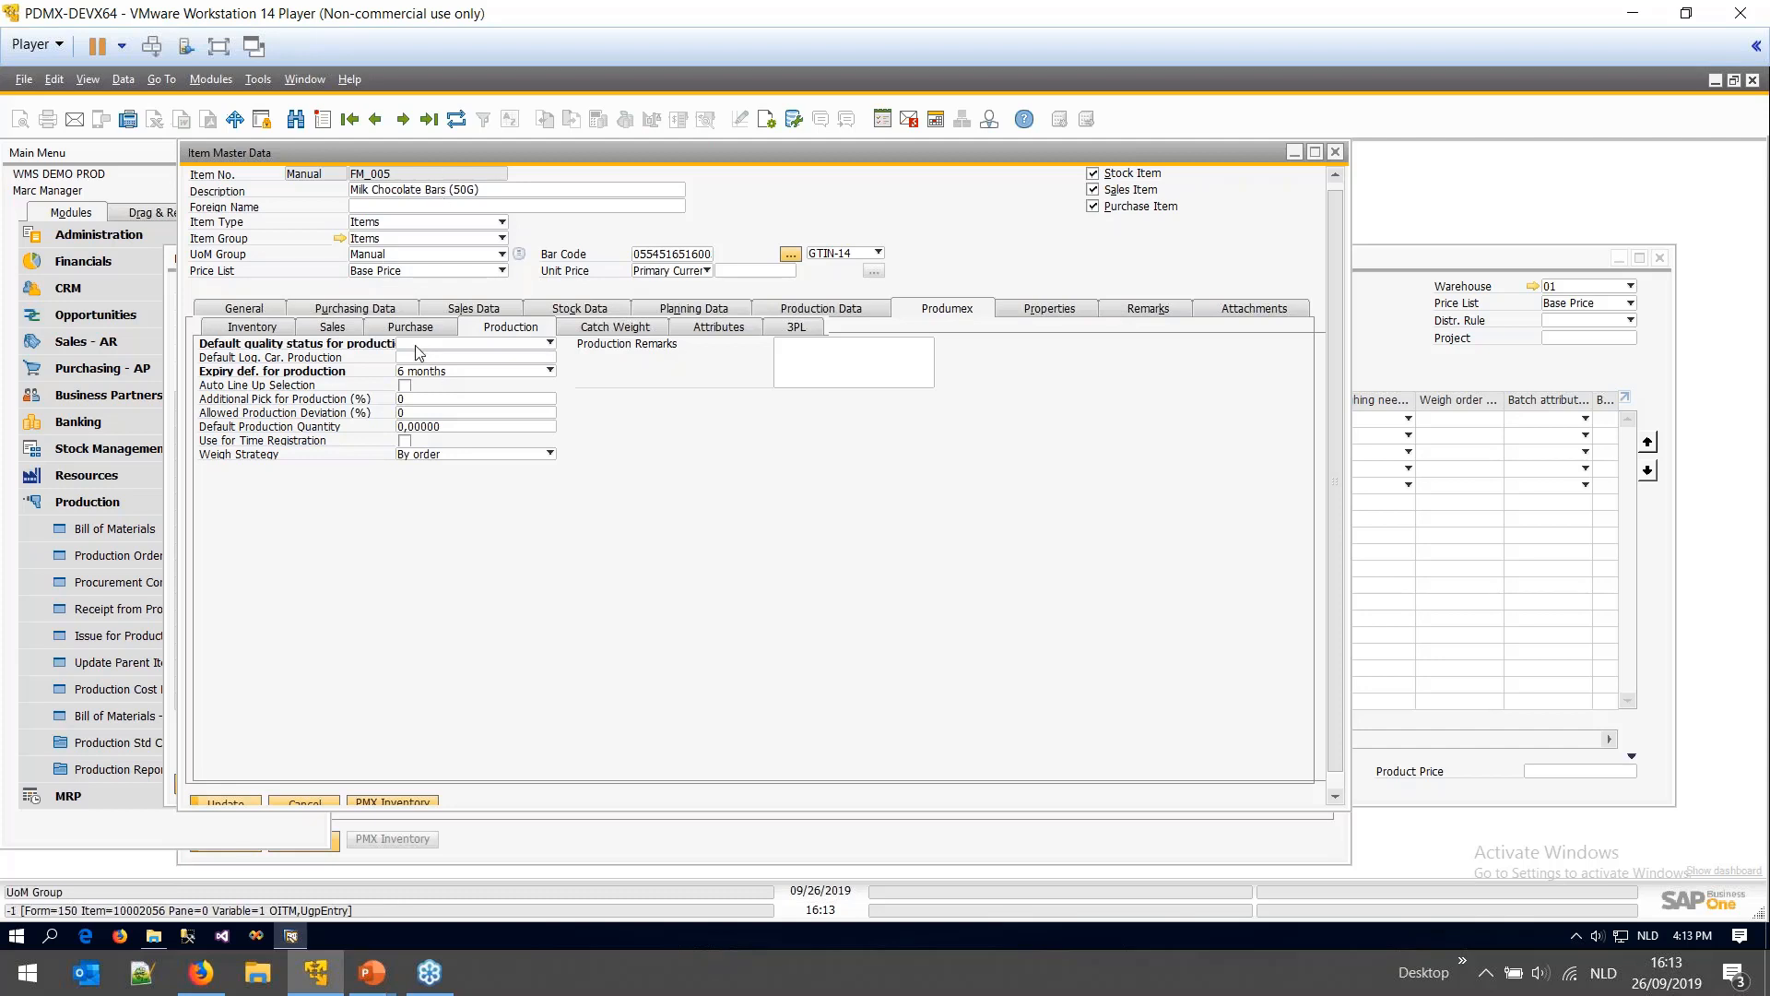
{"action": "left_click", "coordinate": [423, 373]}
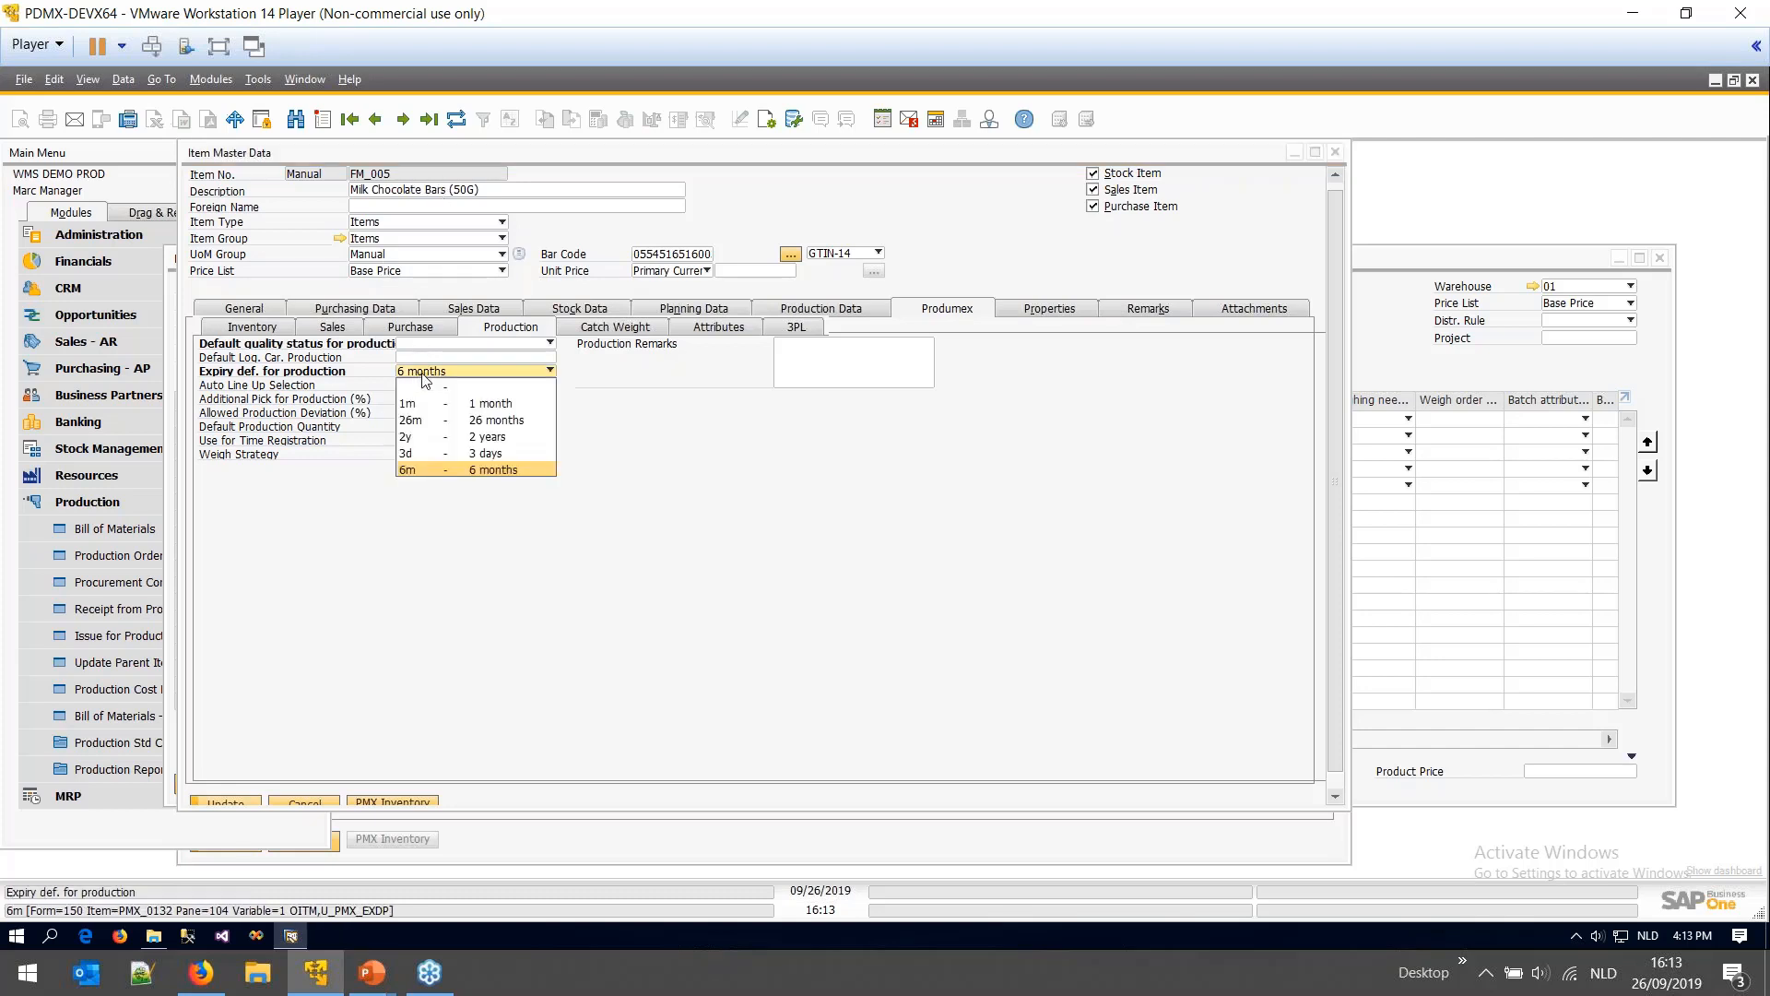
{"action": "left_click", "coordinate": [491, 456]}
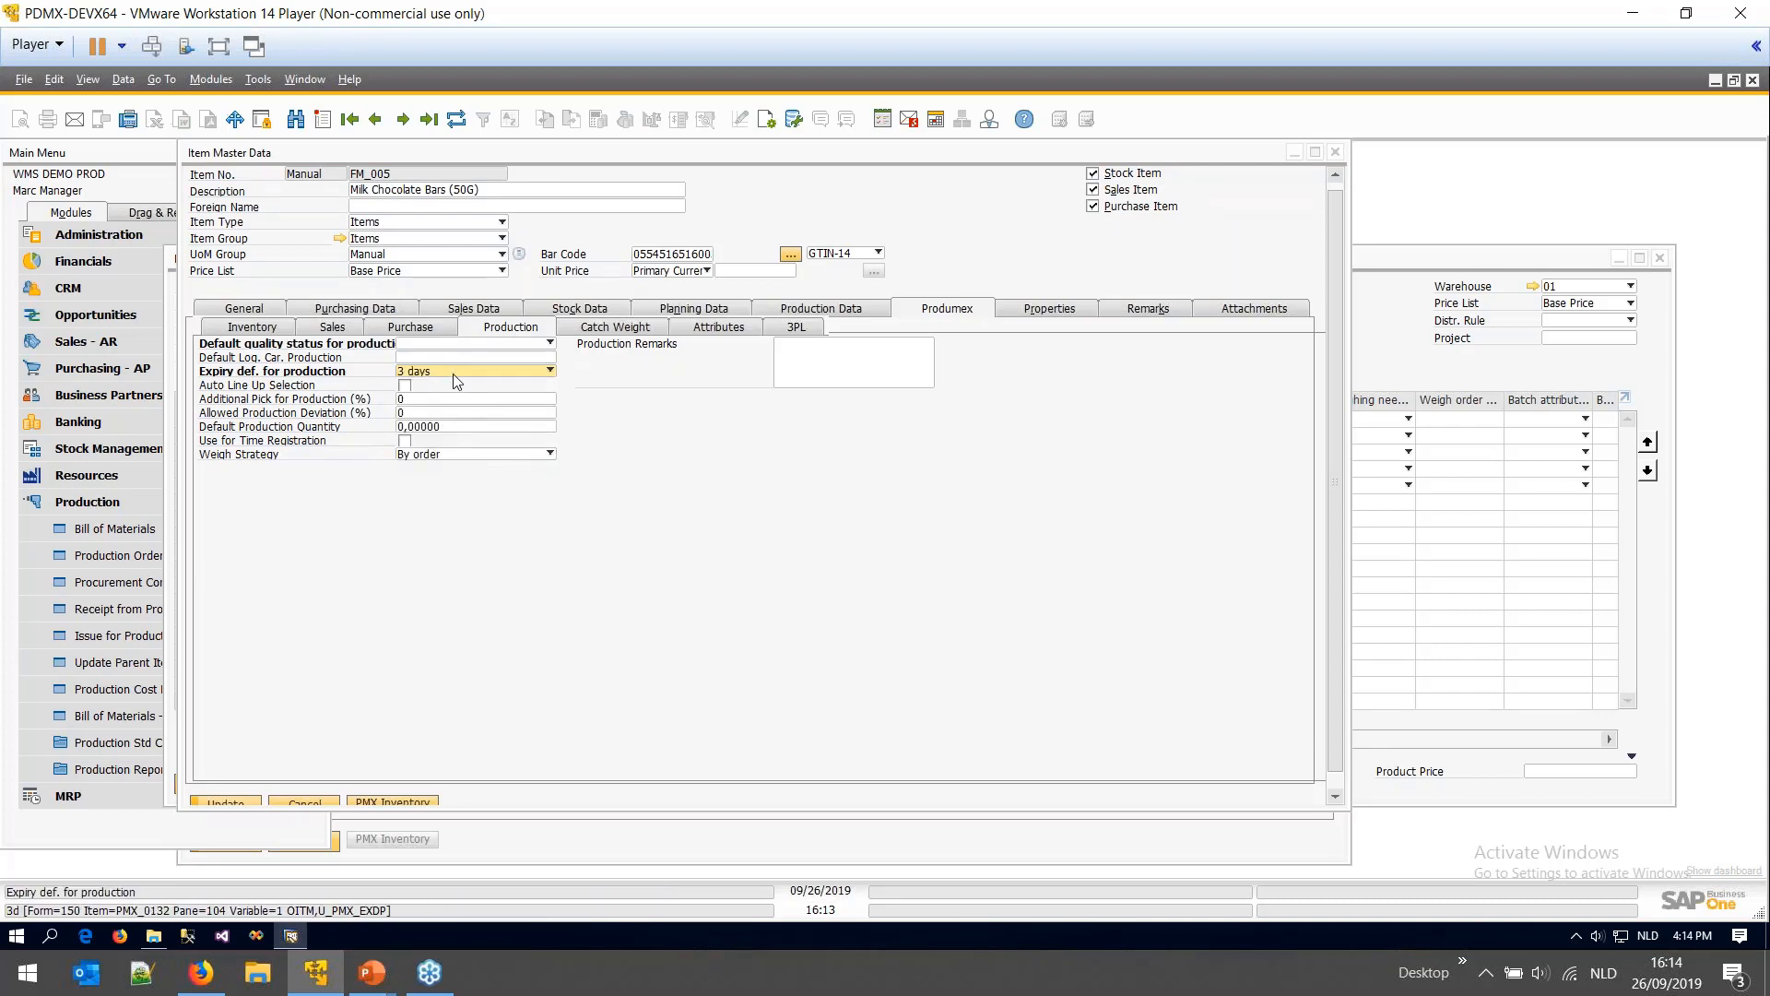
{"action": "left_click", "coordinate": [455, 373]}
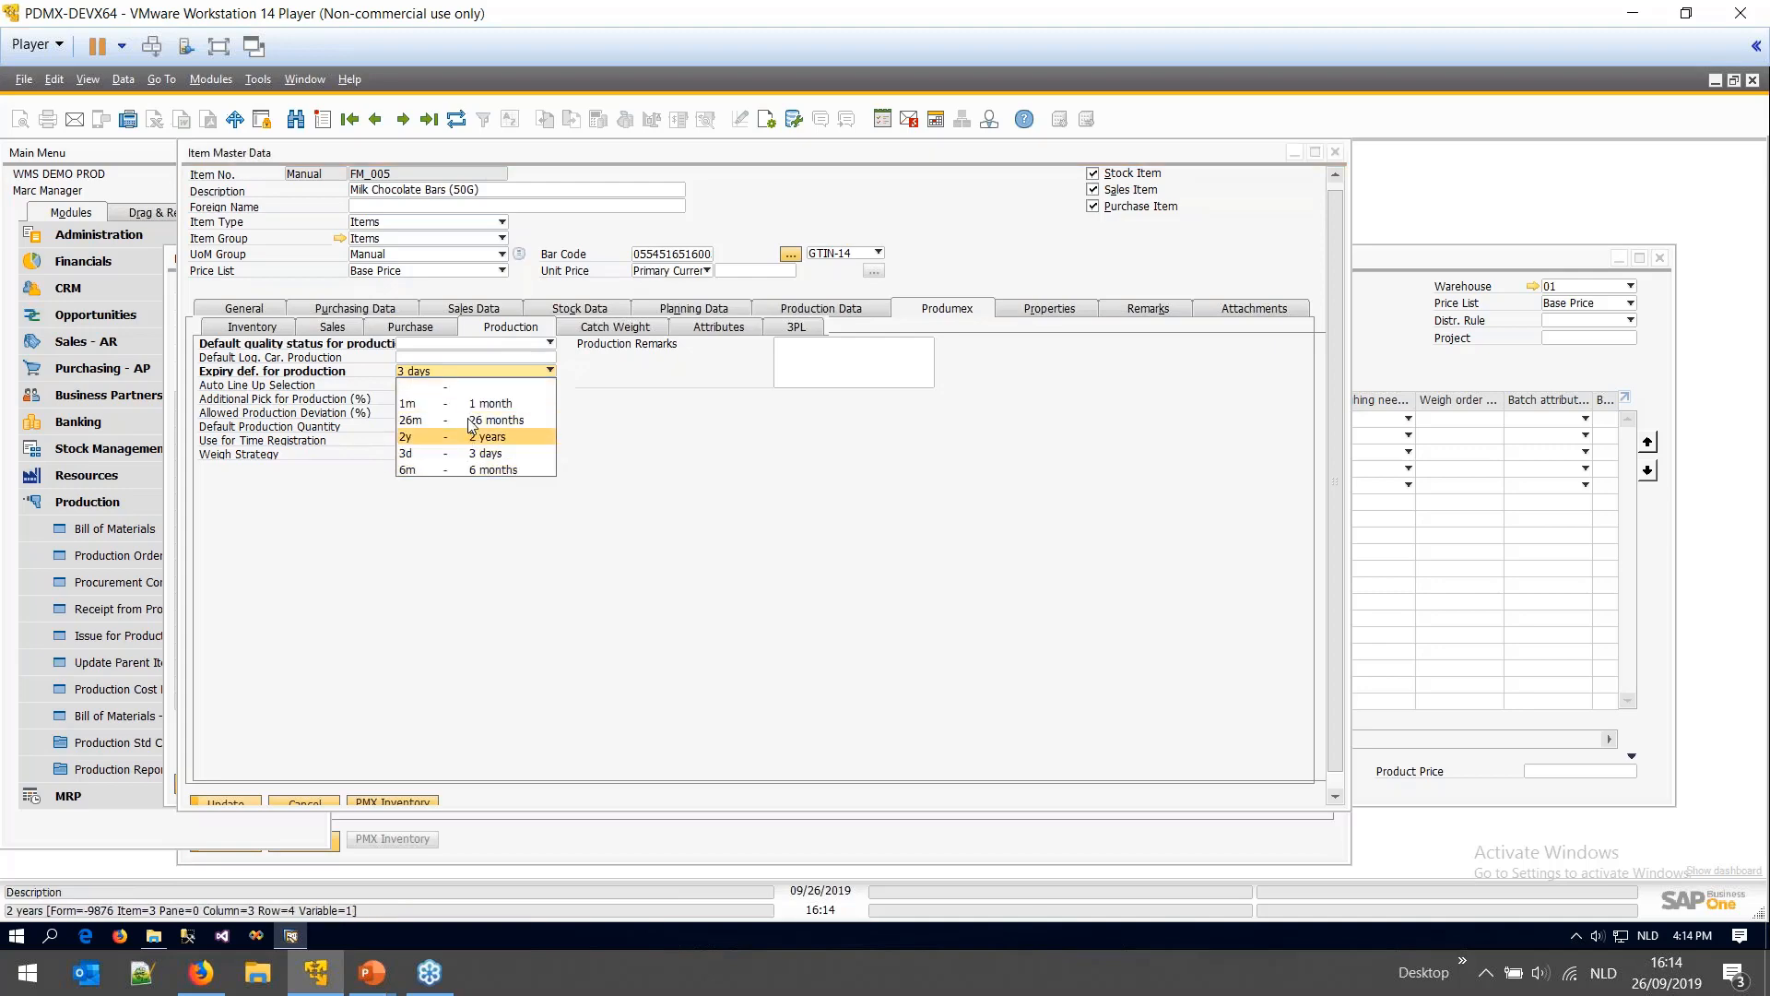
{"action": "left_click", "coordinate": [472, 421]}
- View the PMX_EXDE expiry definitions table, cancel it, and close FM_005 without saving
{"action": "left_click", "coordinate": [259, 79]}
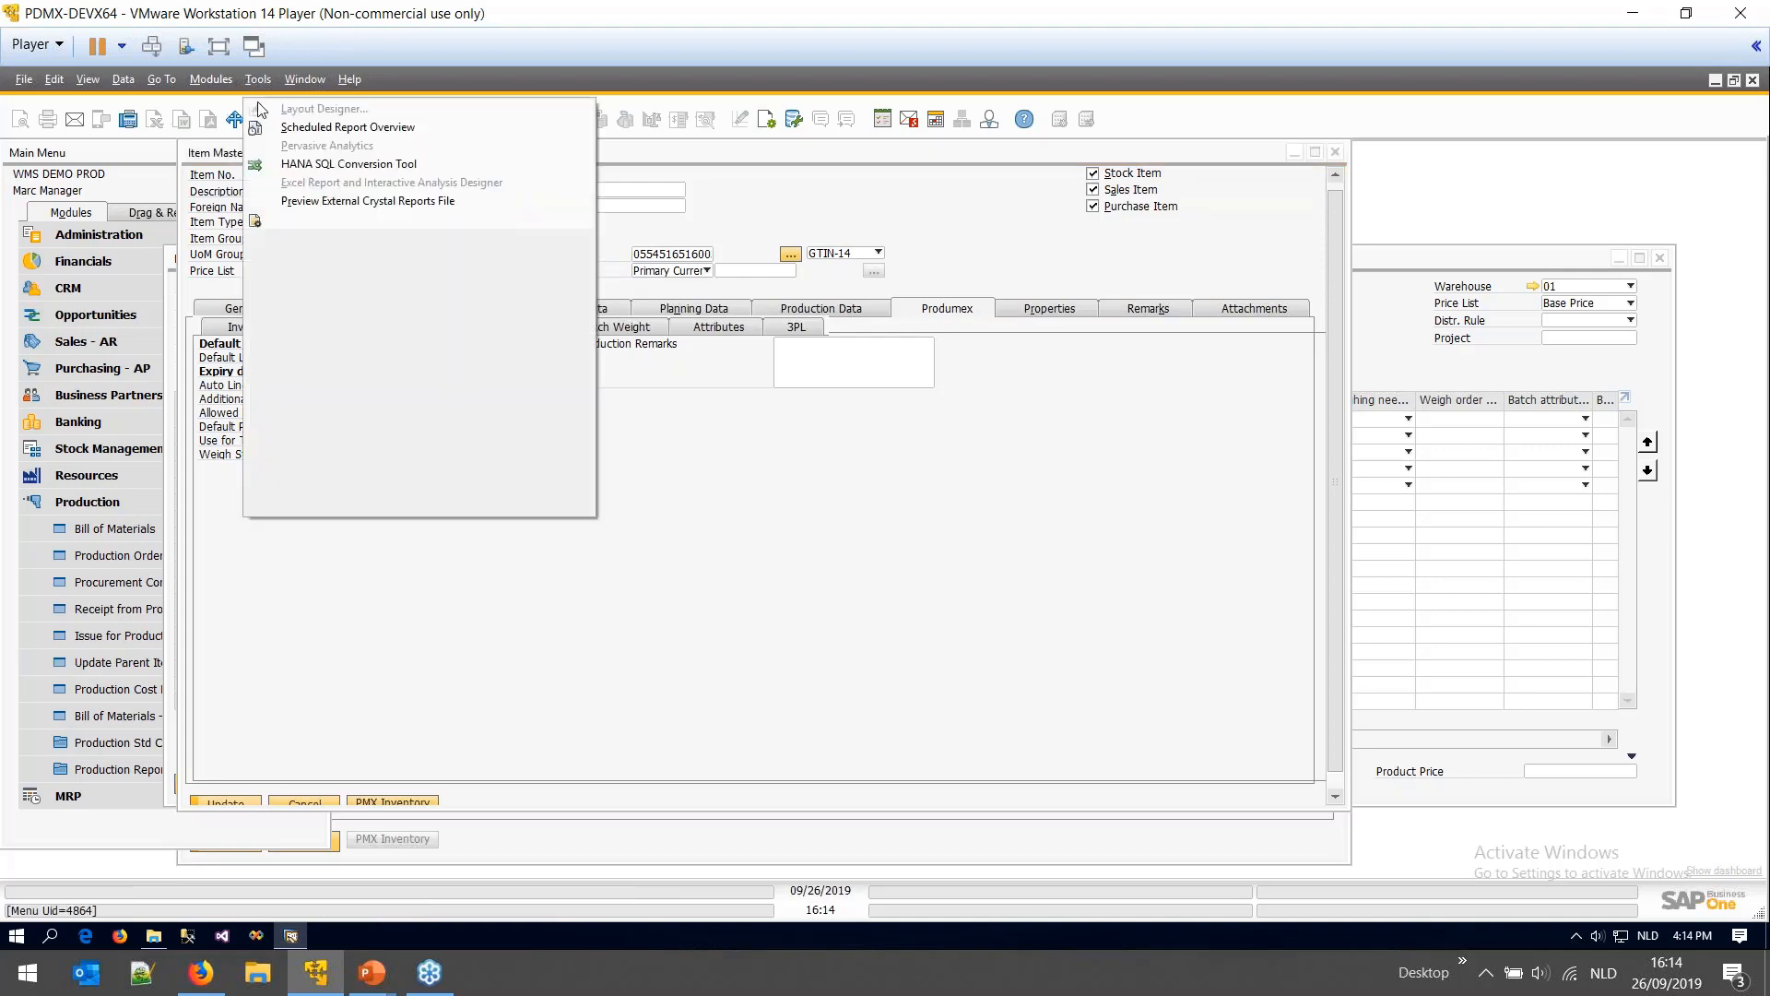
{"action": "mouse_move", "coordinate": [394, 477]}
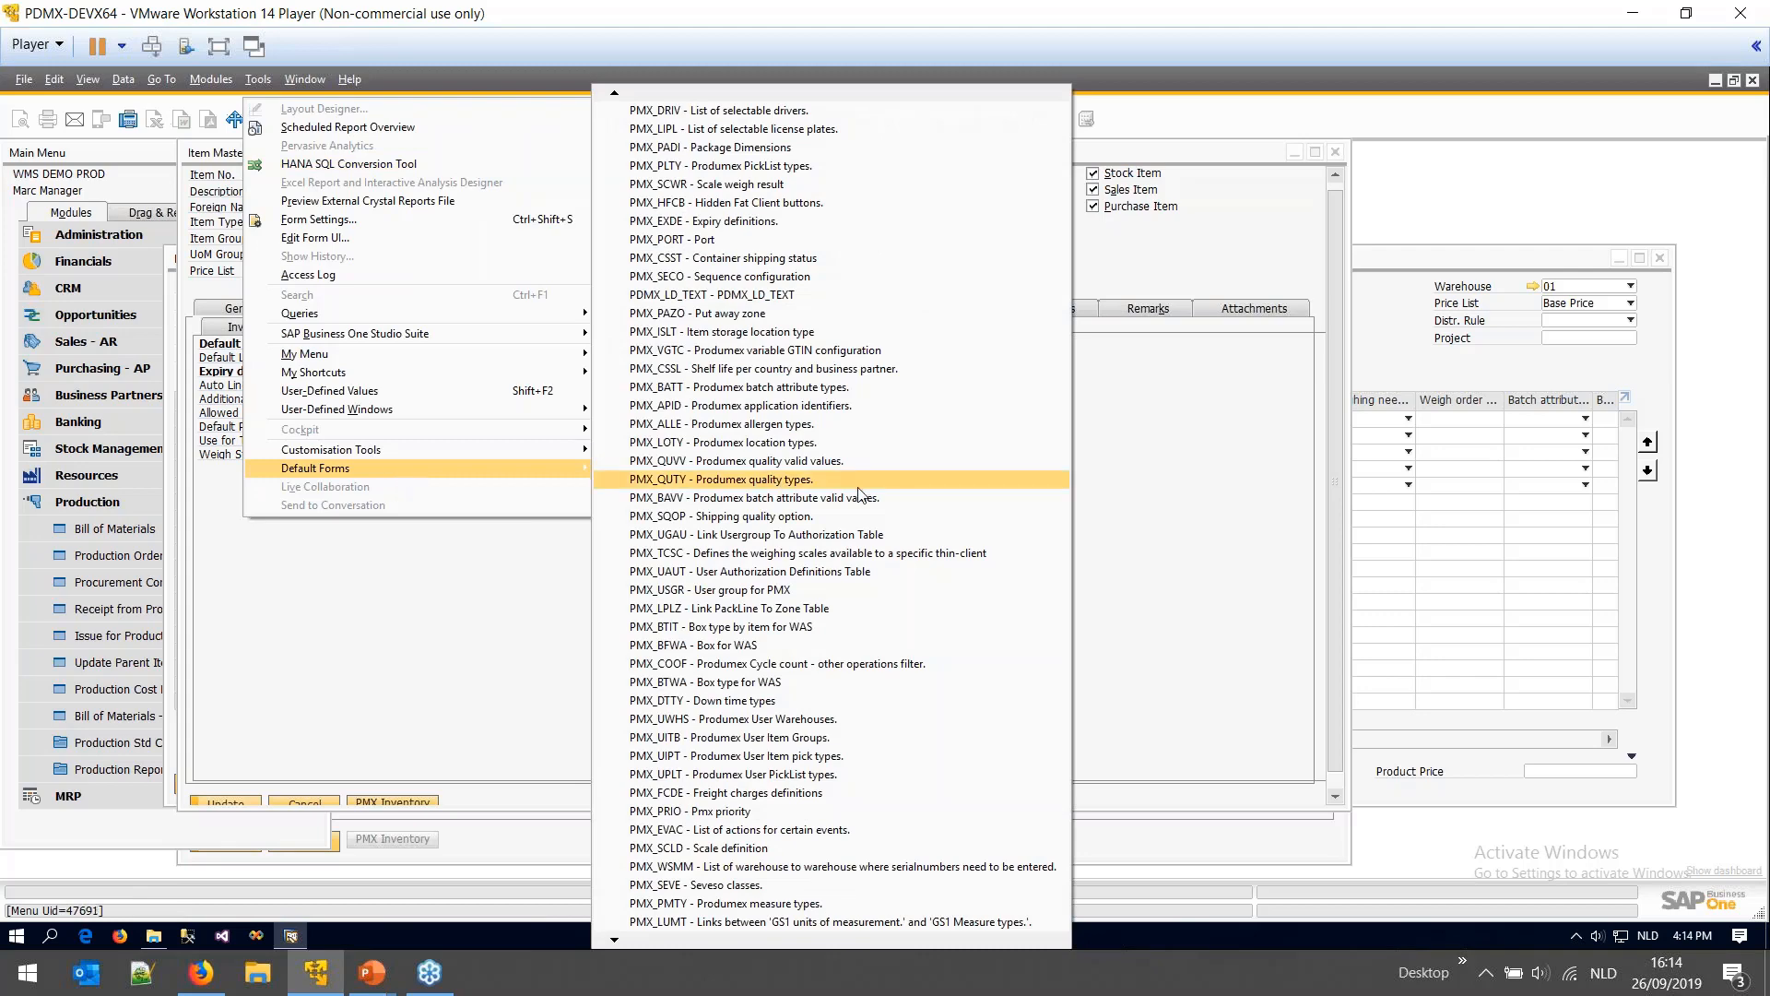
{"action": "left_click", "coordinate": [742, 221]}
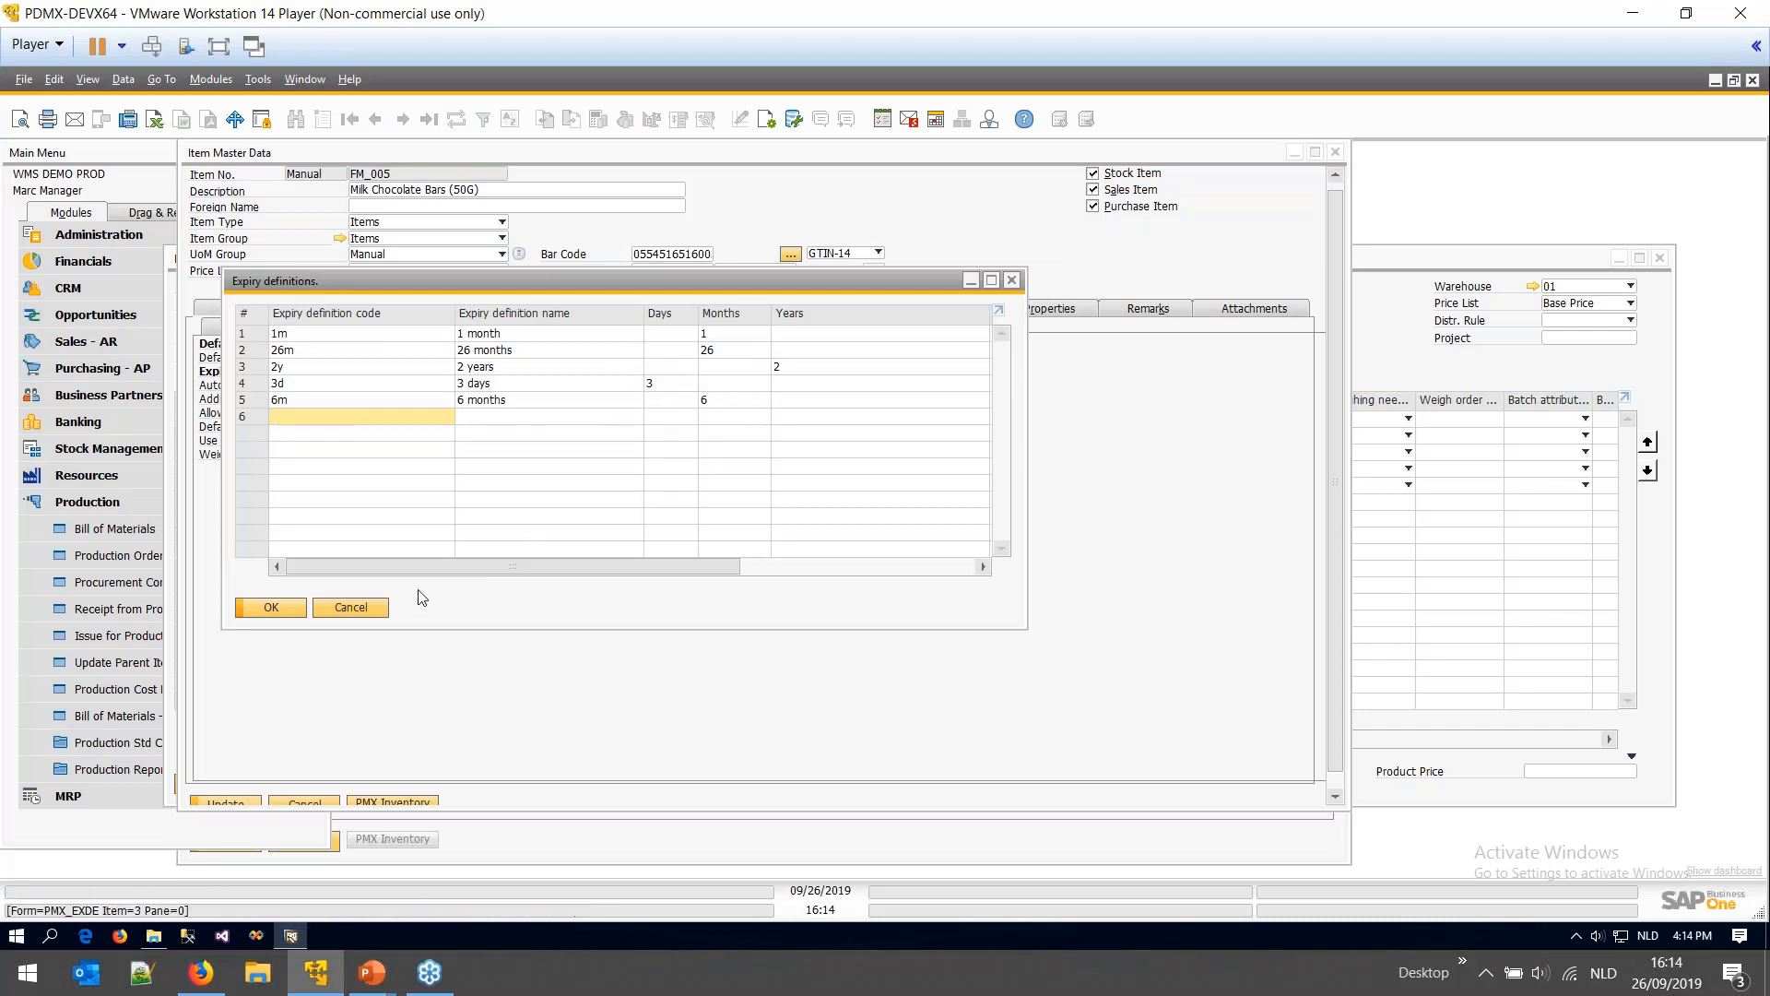
{"action": "left_click", "coordinate": [351, 607]}
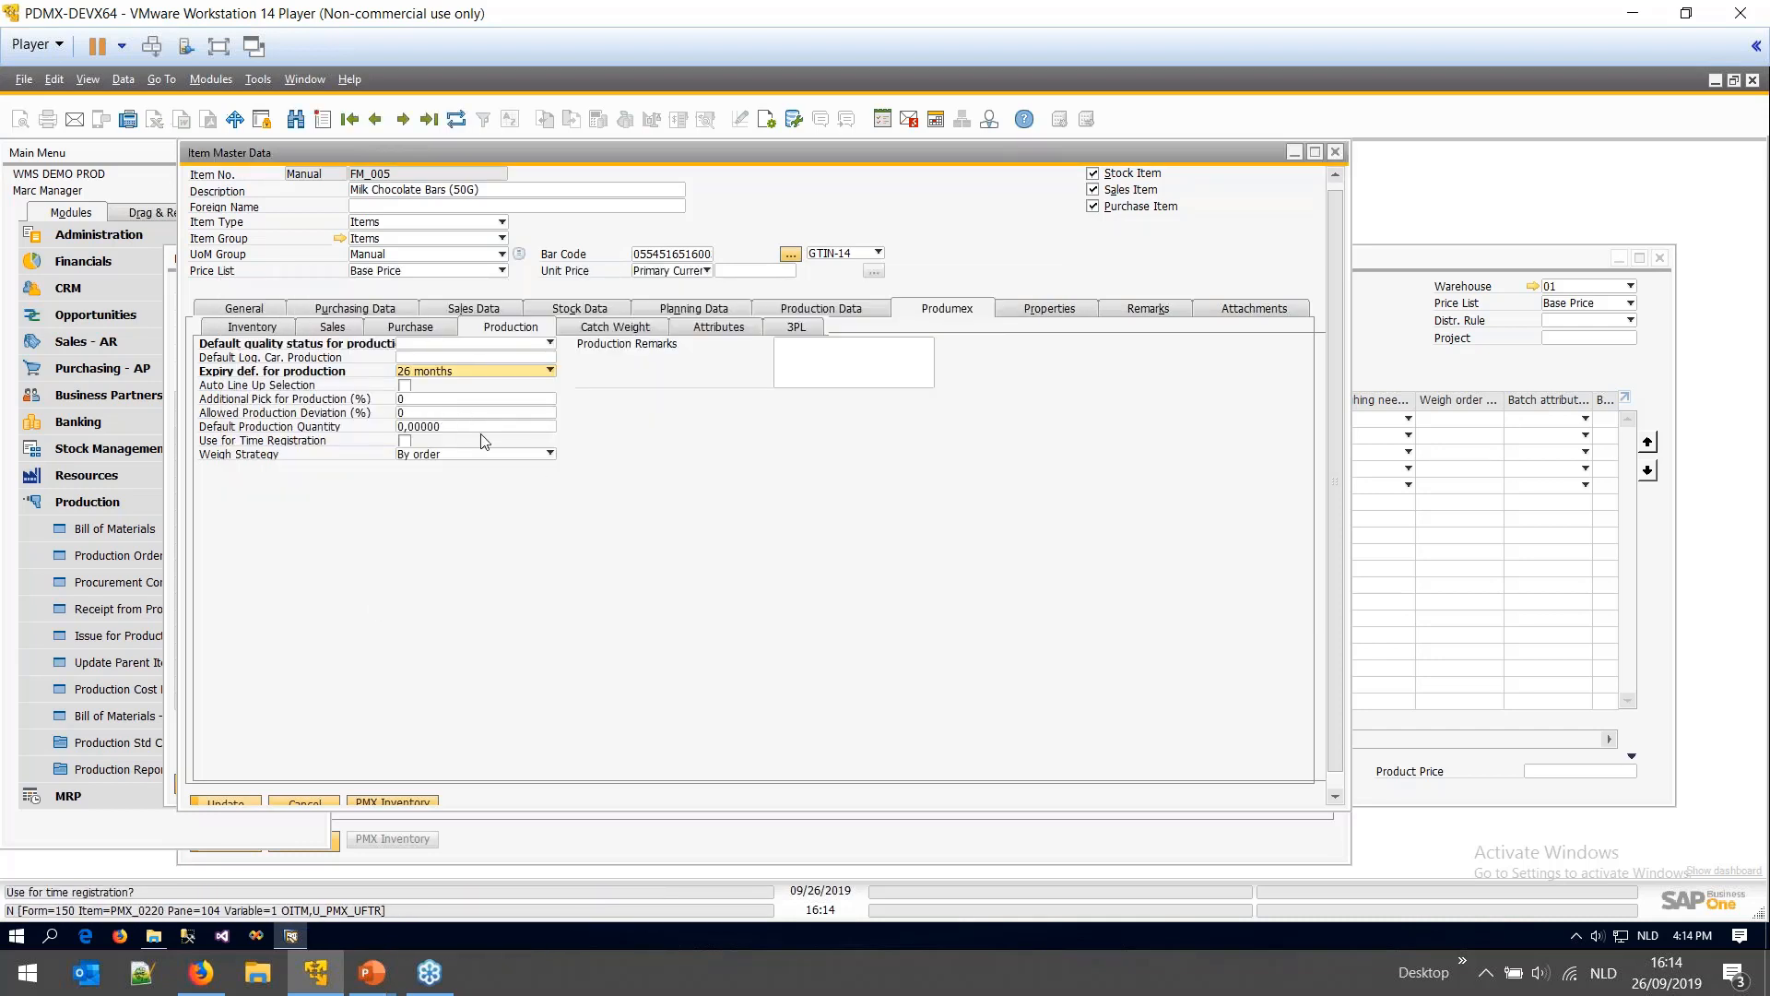
{"action": "left_click", "coordinate": [1335, 152]}
{"action": "left_click", "coordinate": [794, 554]}
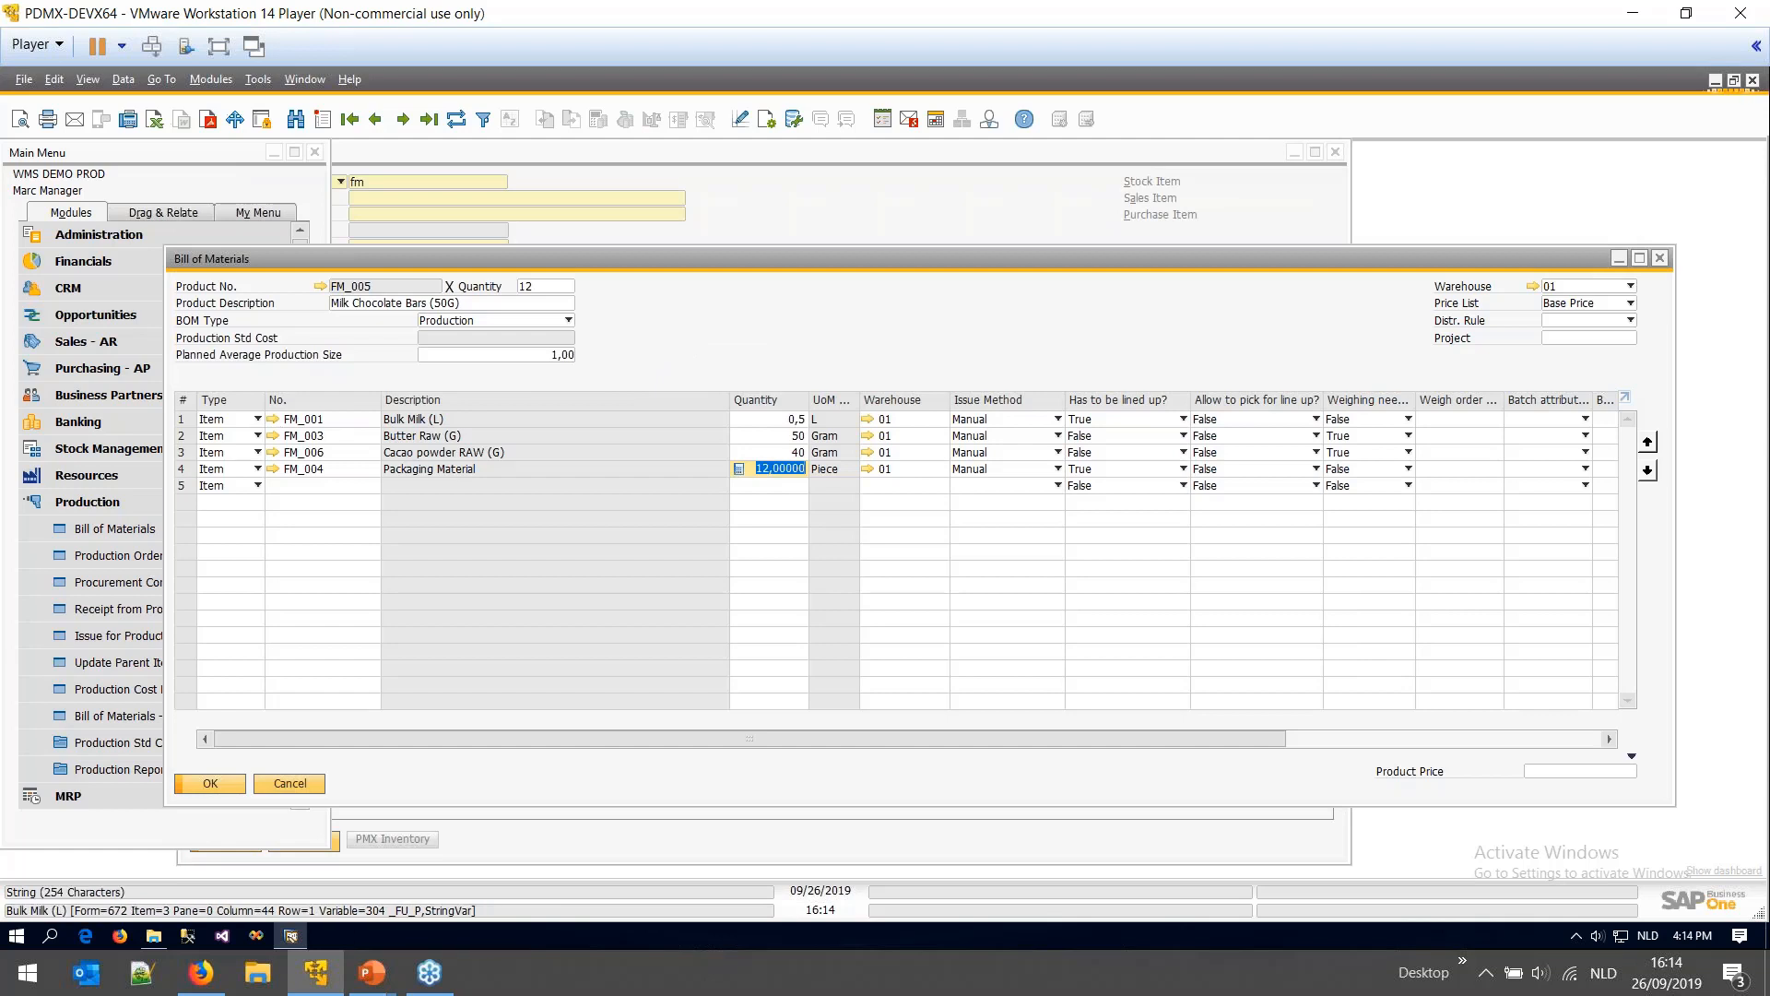
- Open FM_001 Bulk Milk (L) and review its Produmex production settings, toggling Auto Line Up Selection
{"action": "left_click", "coordinate": [273, 419]}
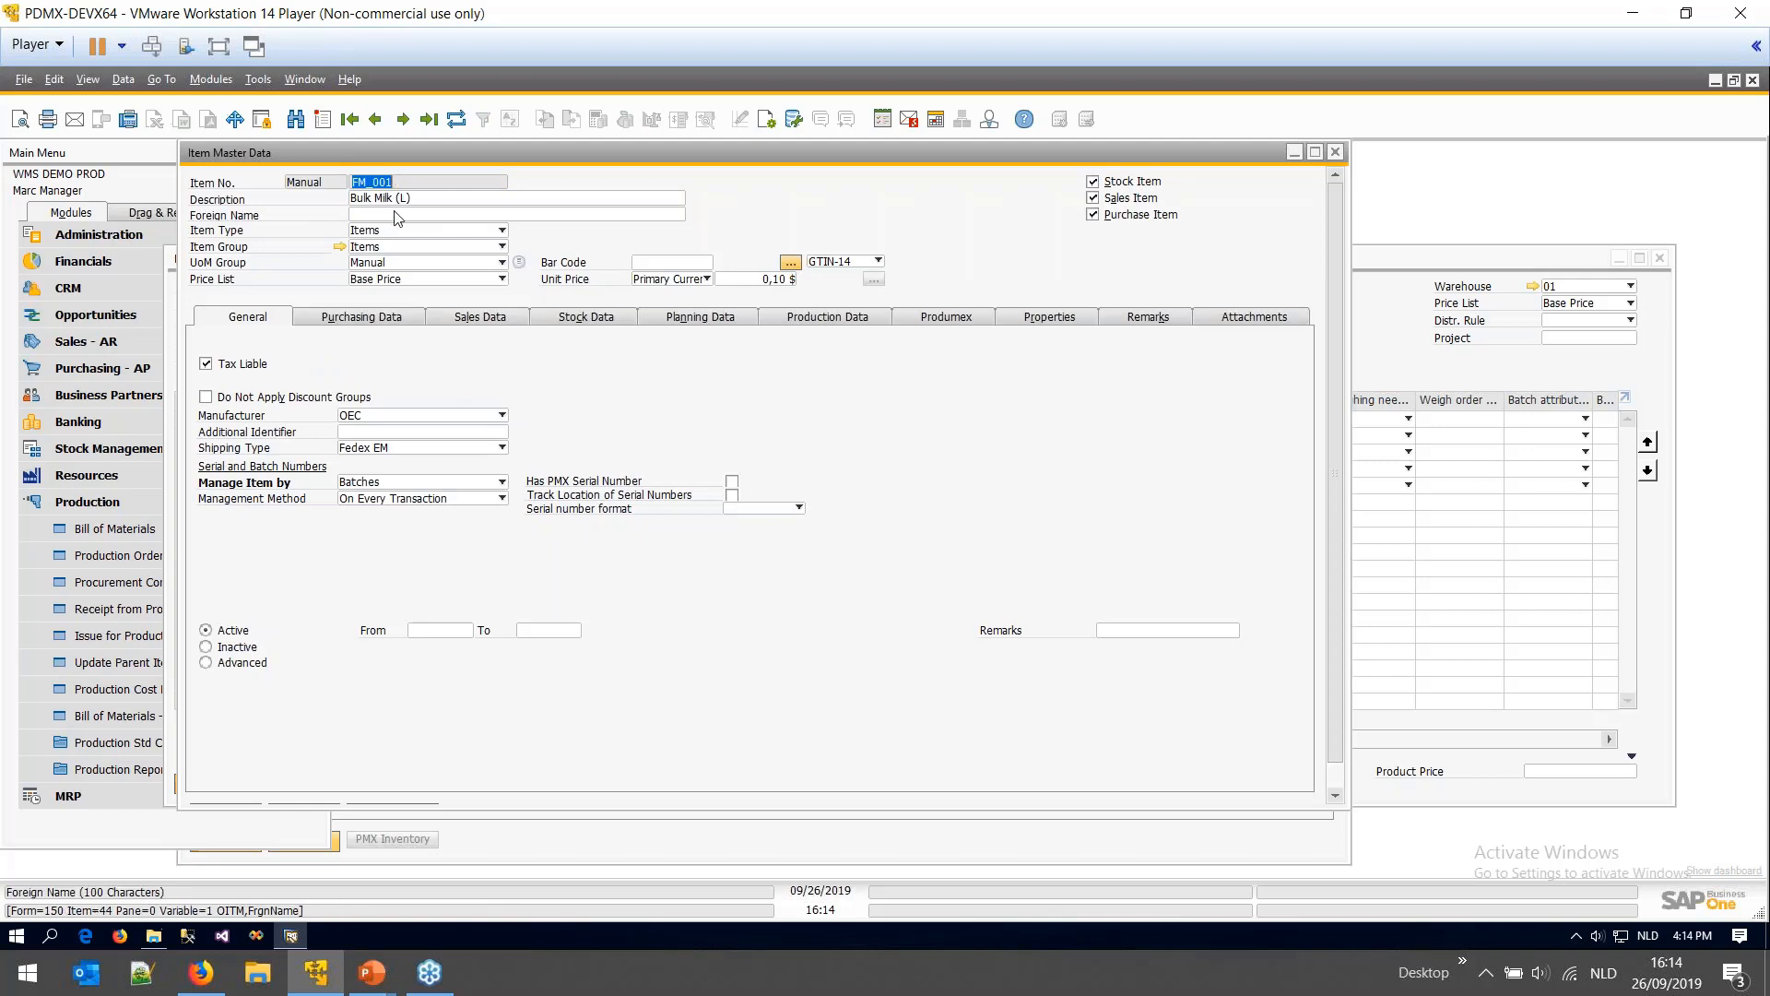
{"action": "left_click", "coordinate": [926, 319]}
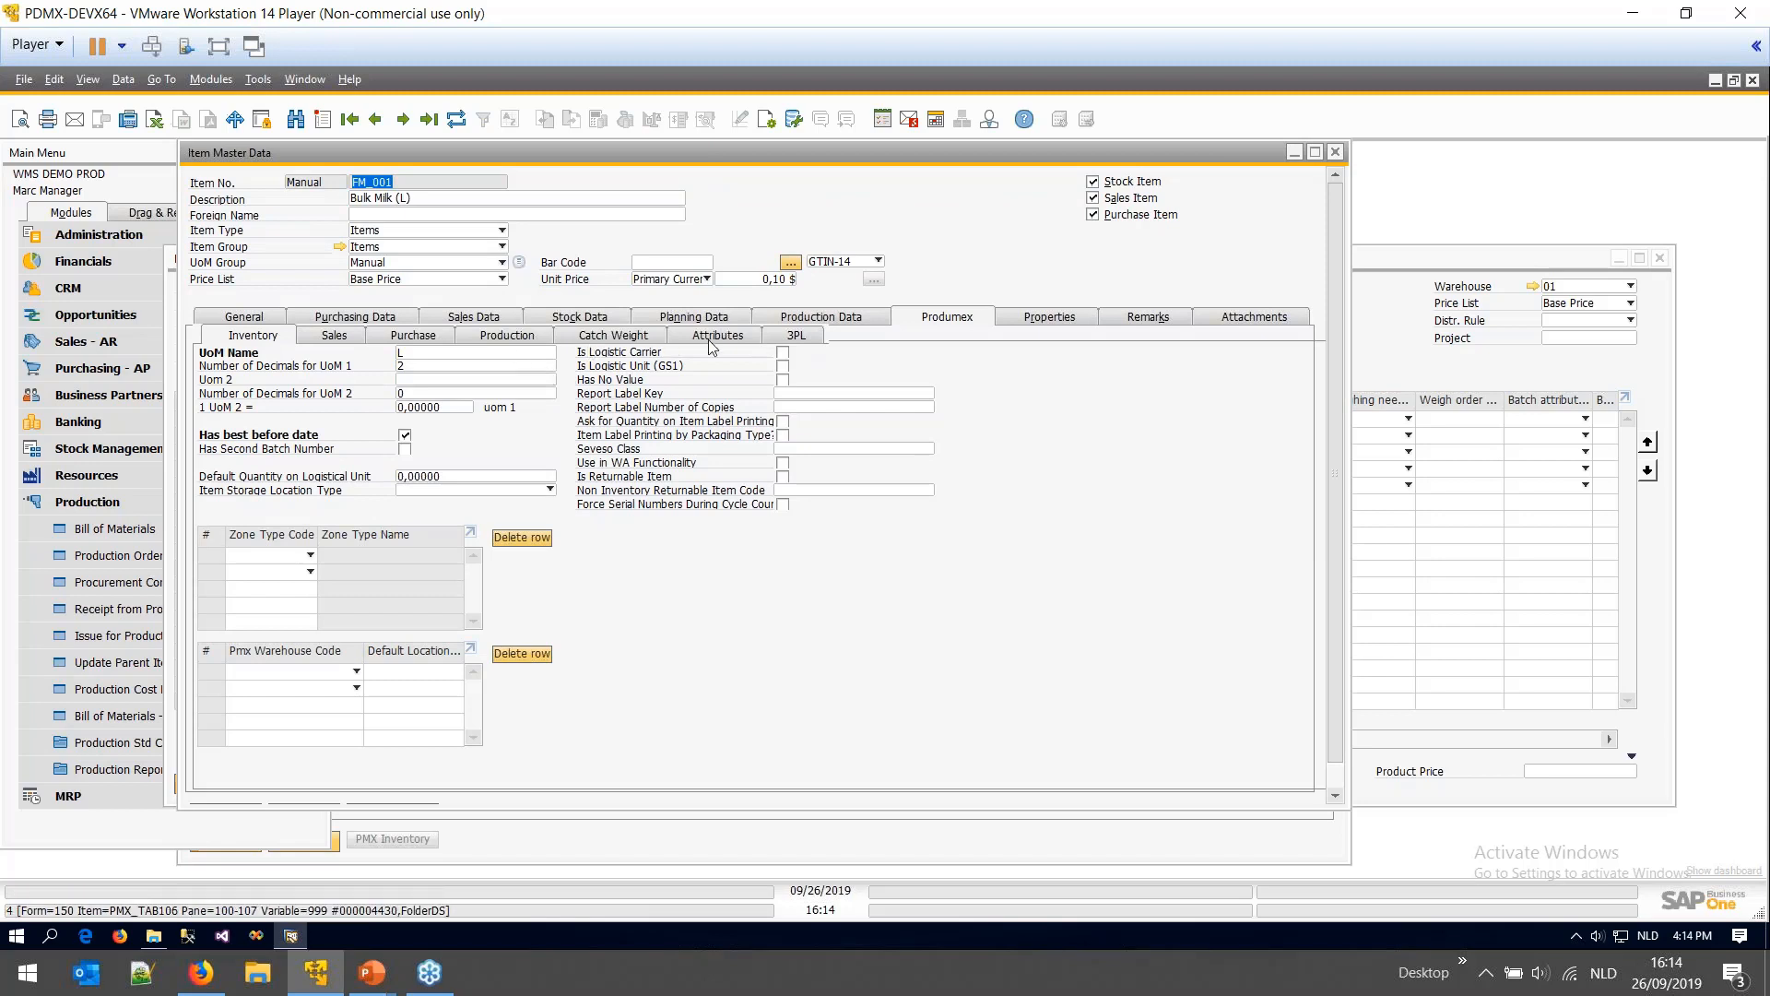
{"action": "left_click", "coordinate": [519, 337]}
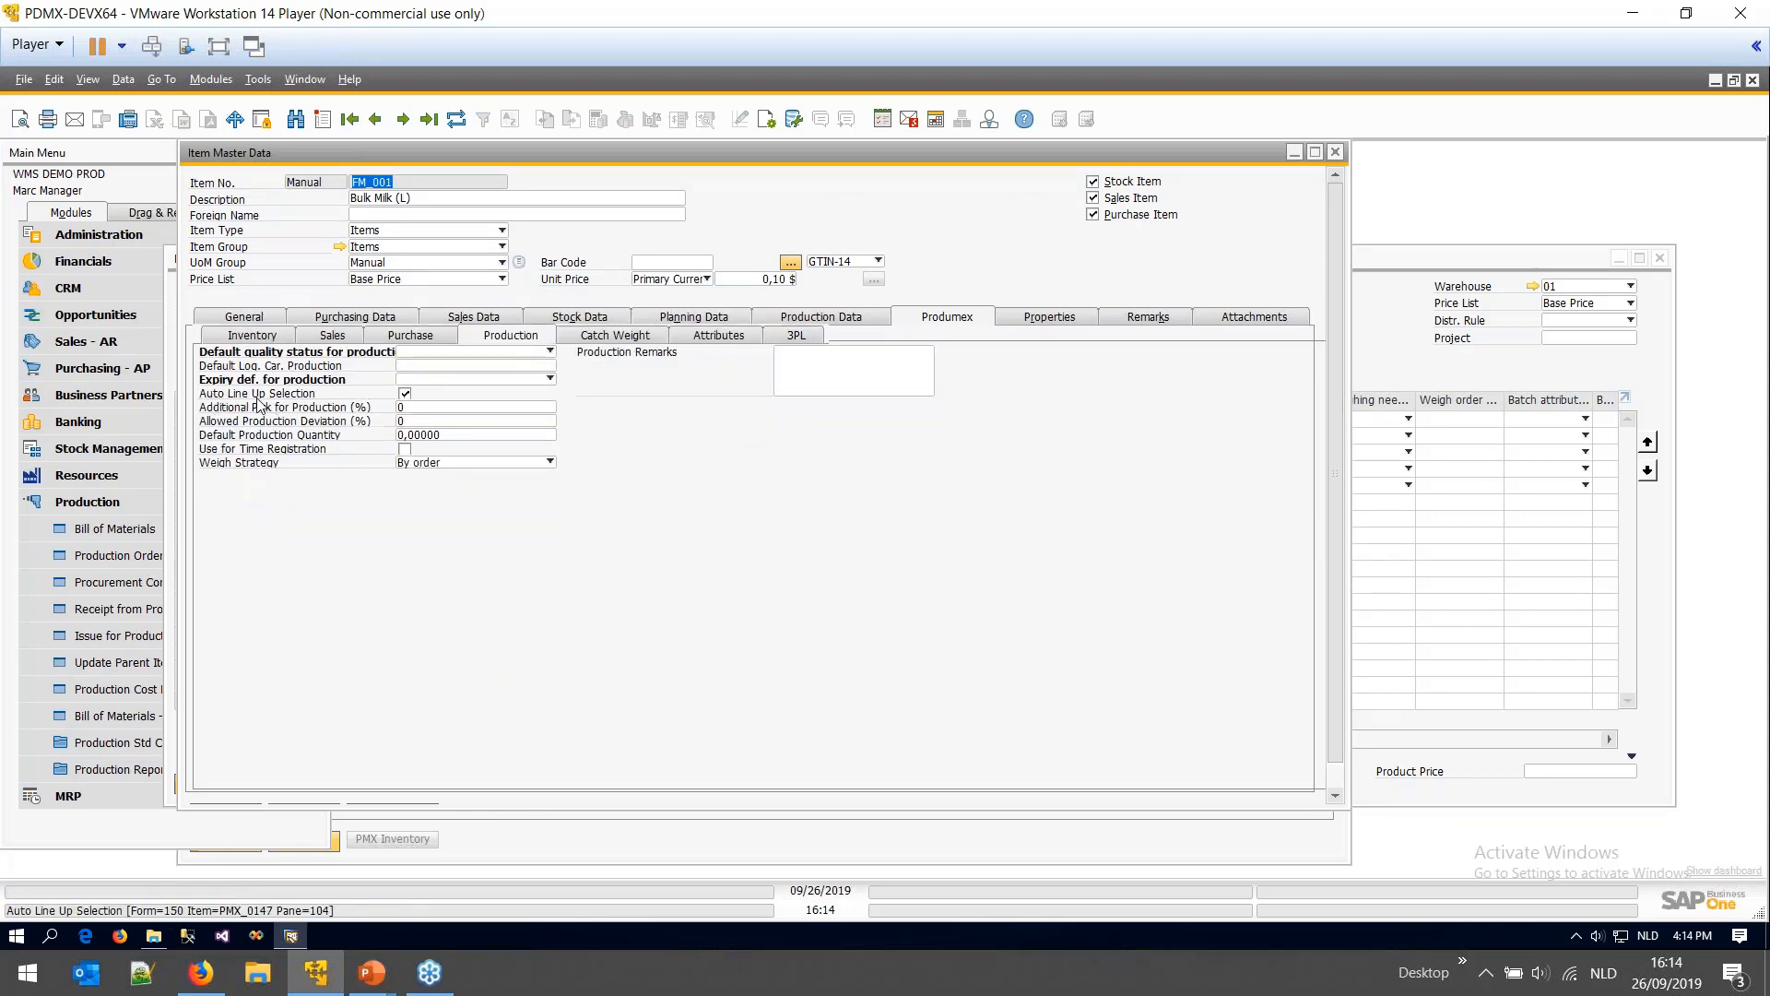
{"action": "left_click", "coordinate": [407, 397]}
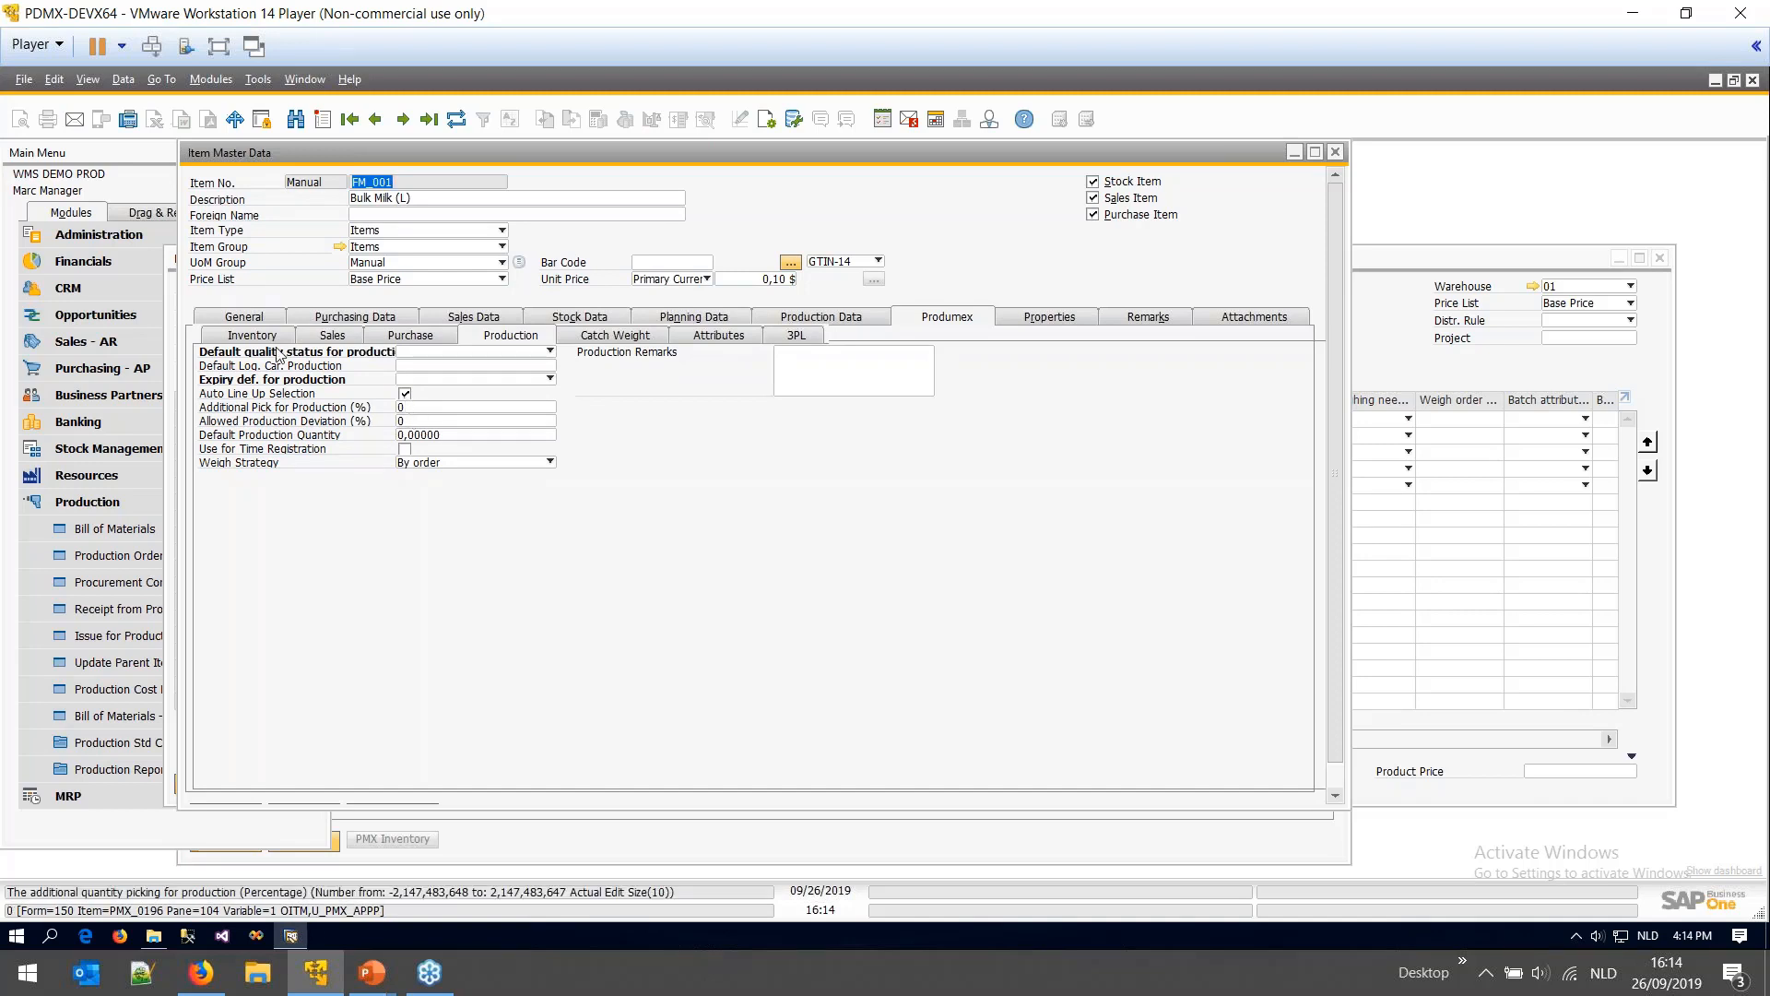
{"action": "left_click", "coordinate": [256, 315]}
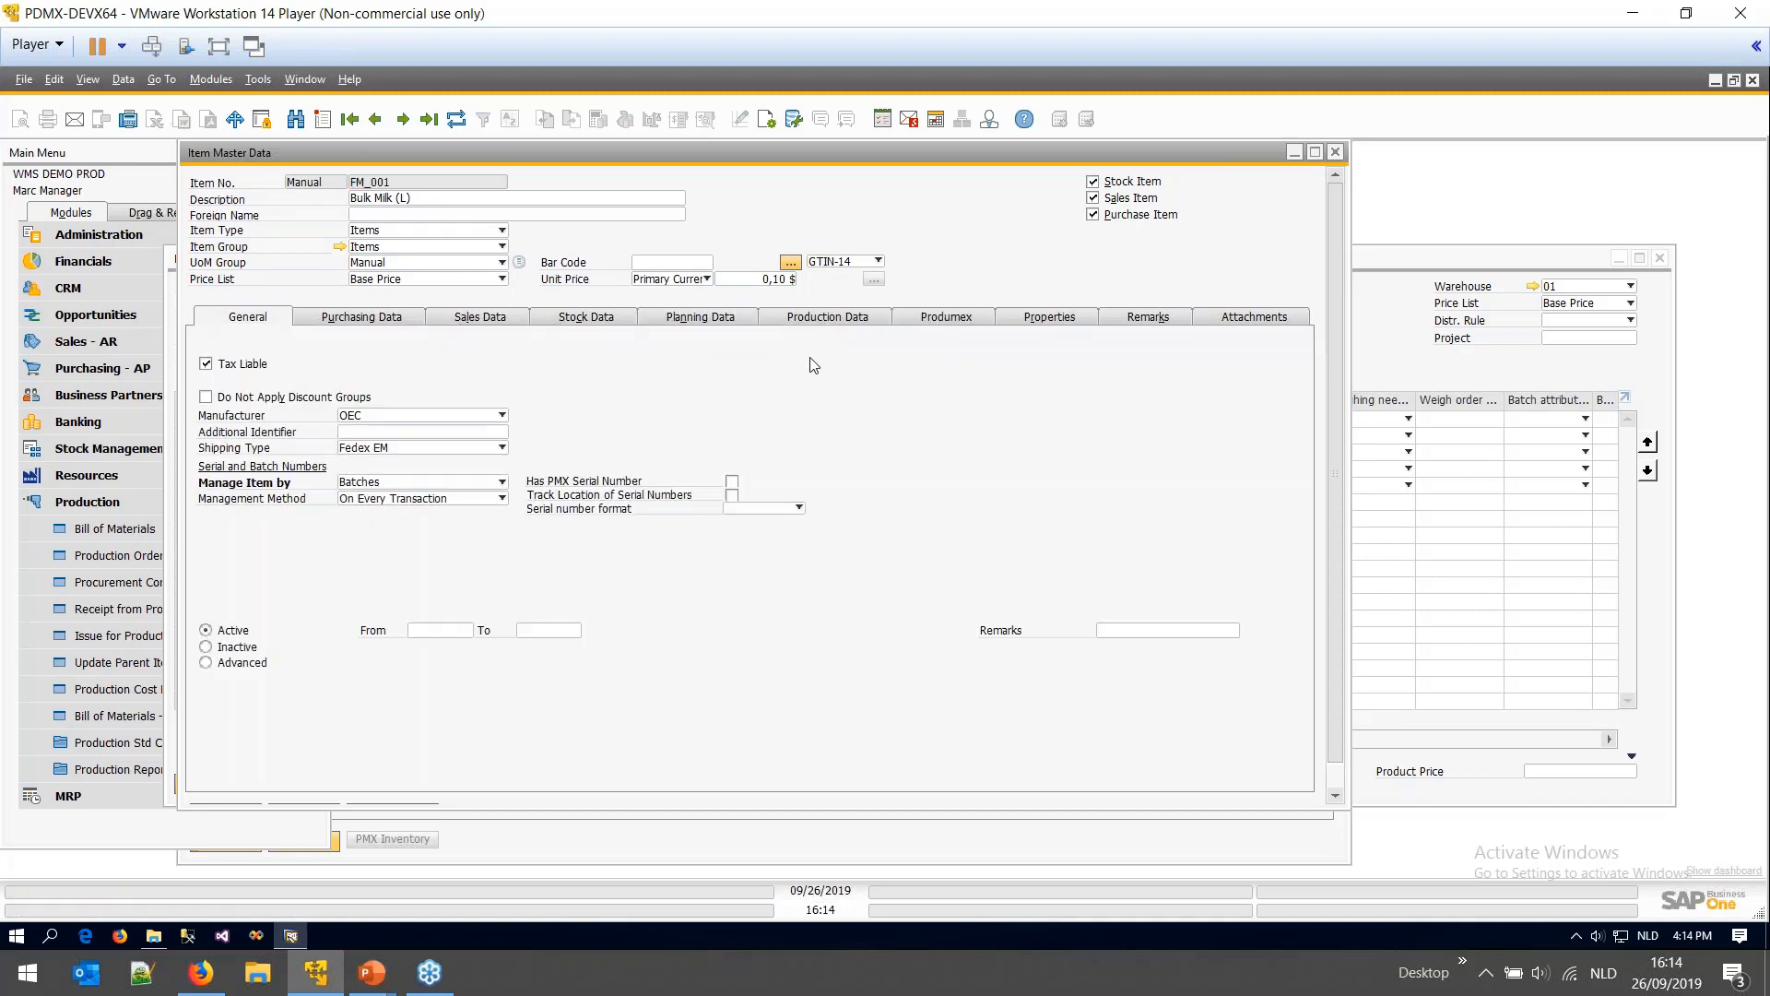
- Check the inventory UoM L with 2 decimals, then close the item record
{"action": "left_click", "coordinate": [944, 319]}
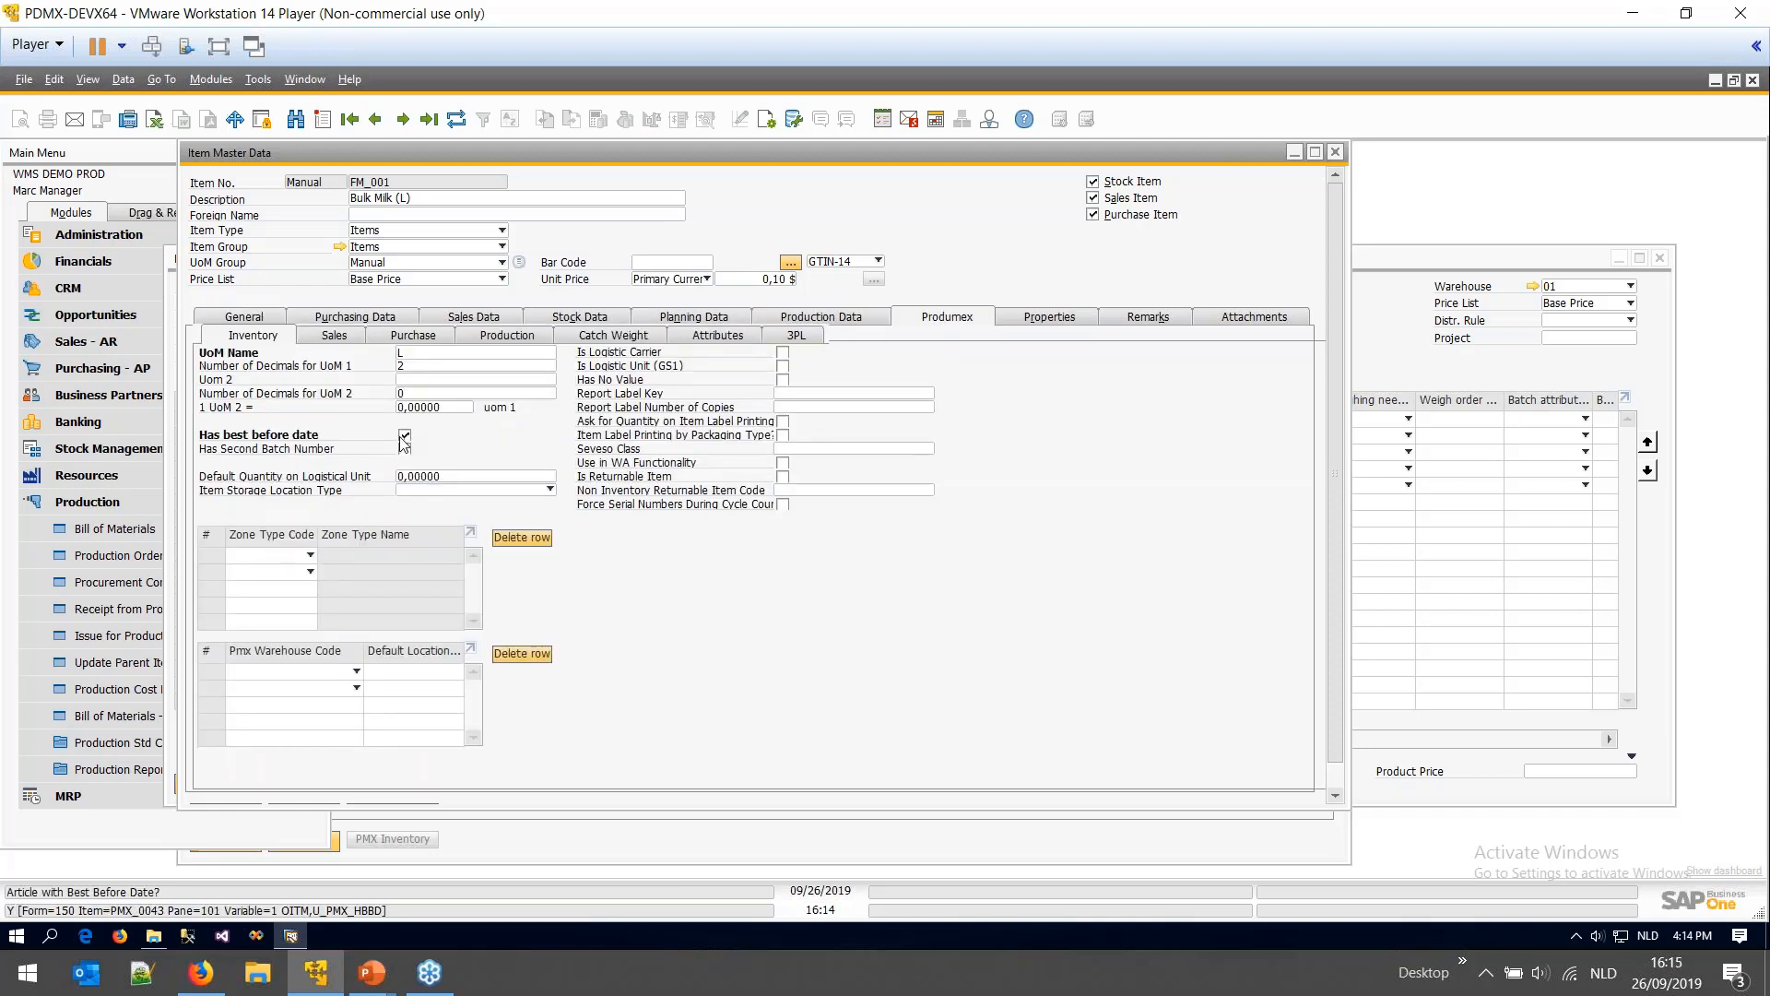
{"action": "left_click", "coordinate": [406, 353]}
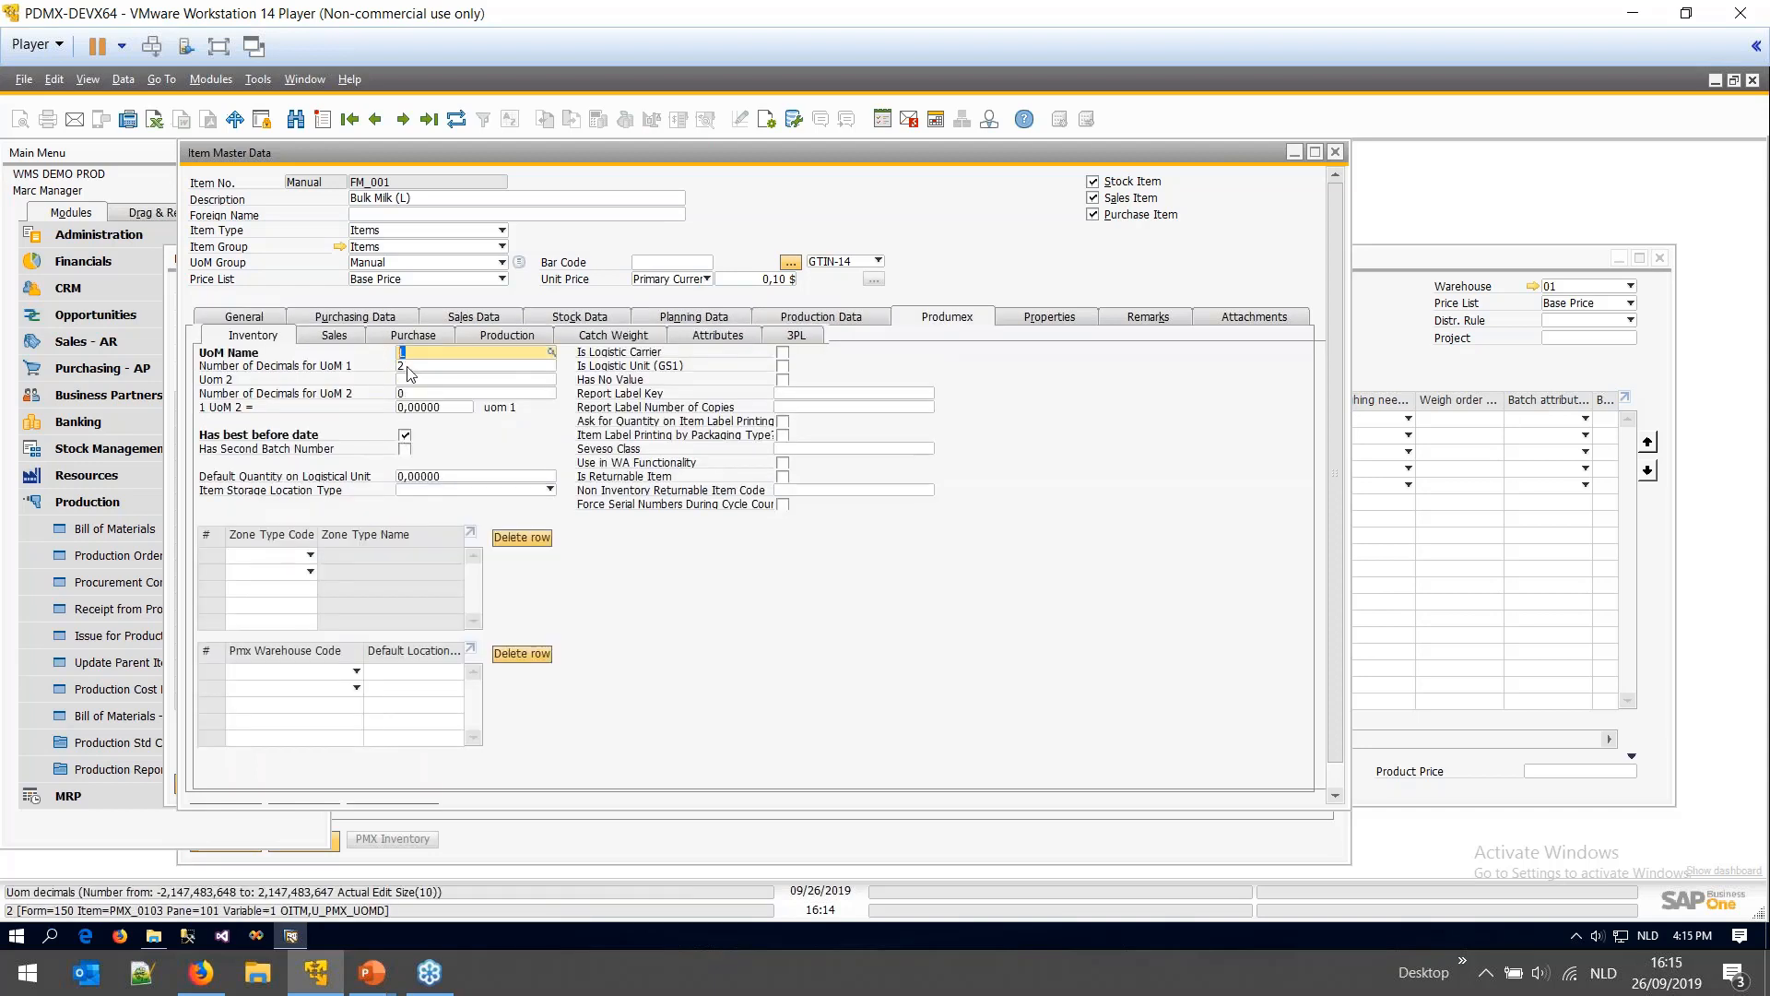
{"action": "left_click", "coordinate": [396, 367]}
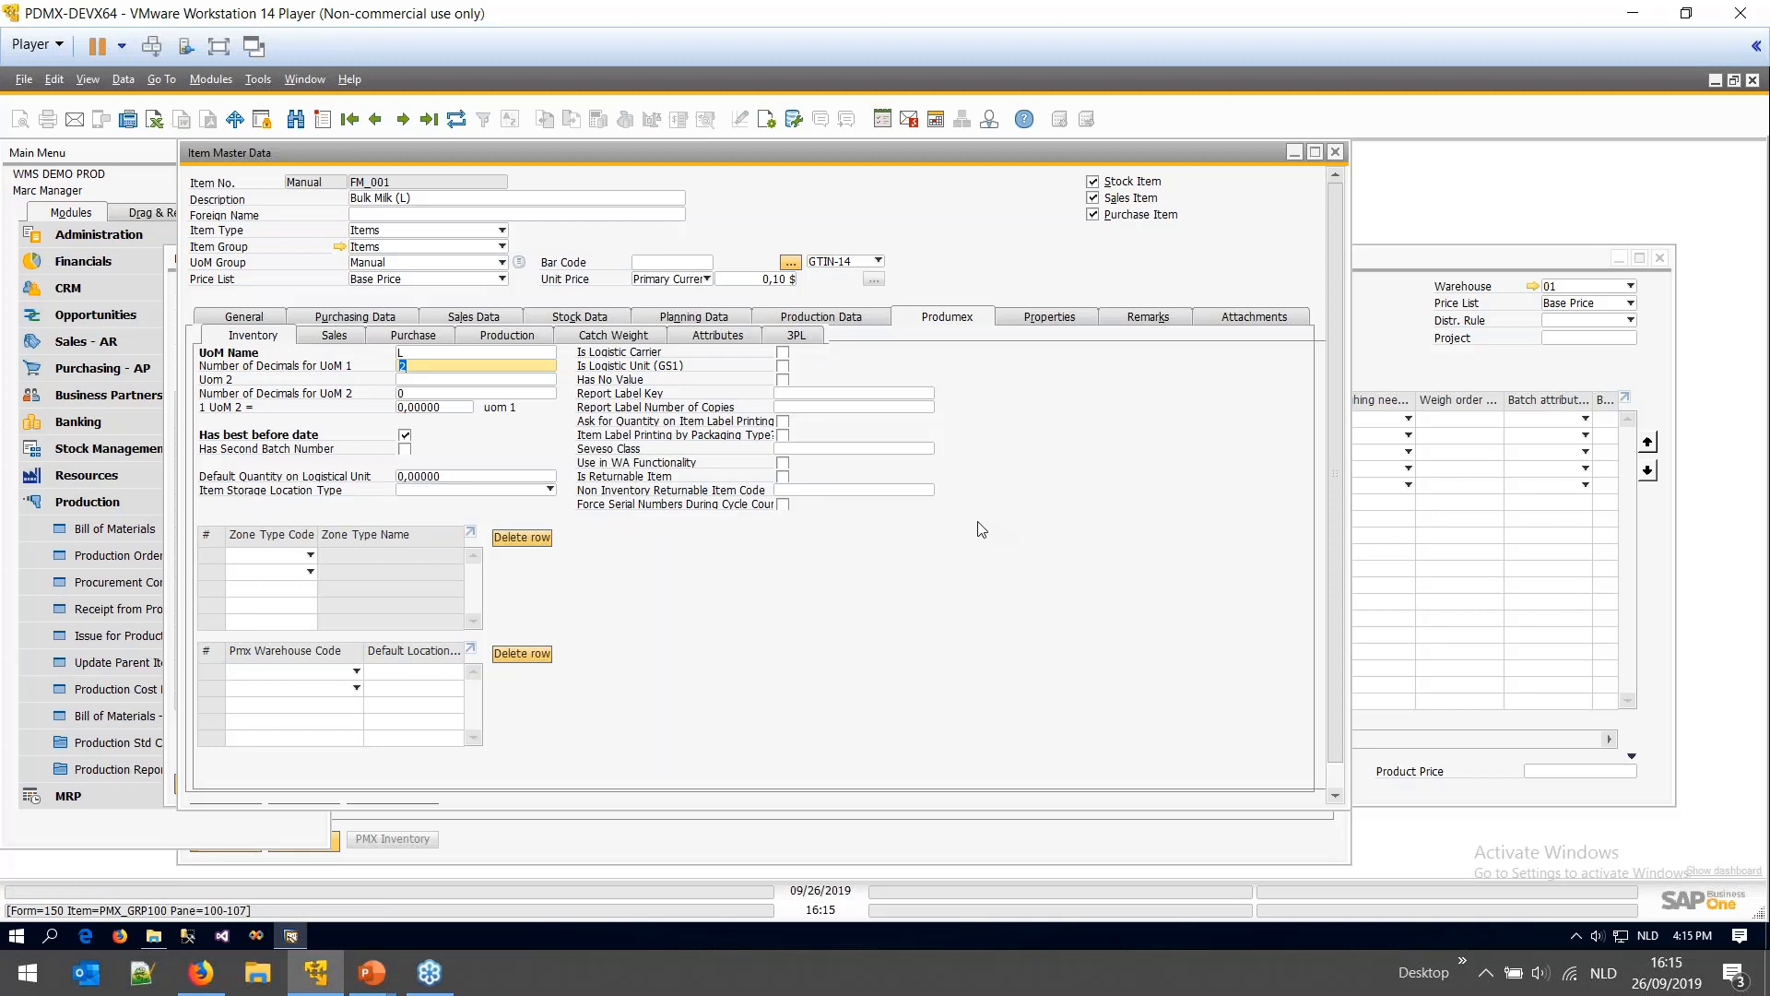
{"action": "left_click", "coordinate": [1340, 151]}
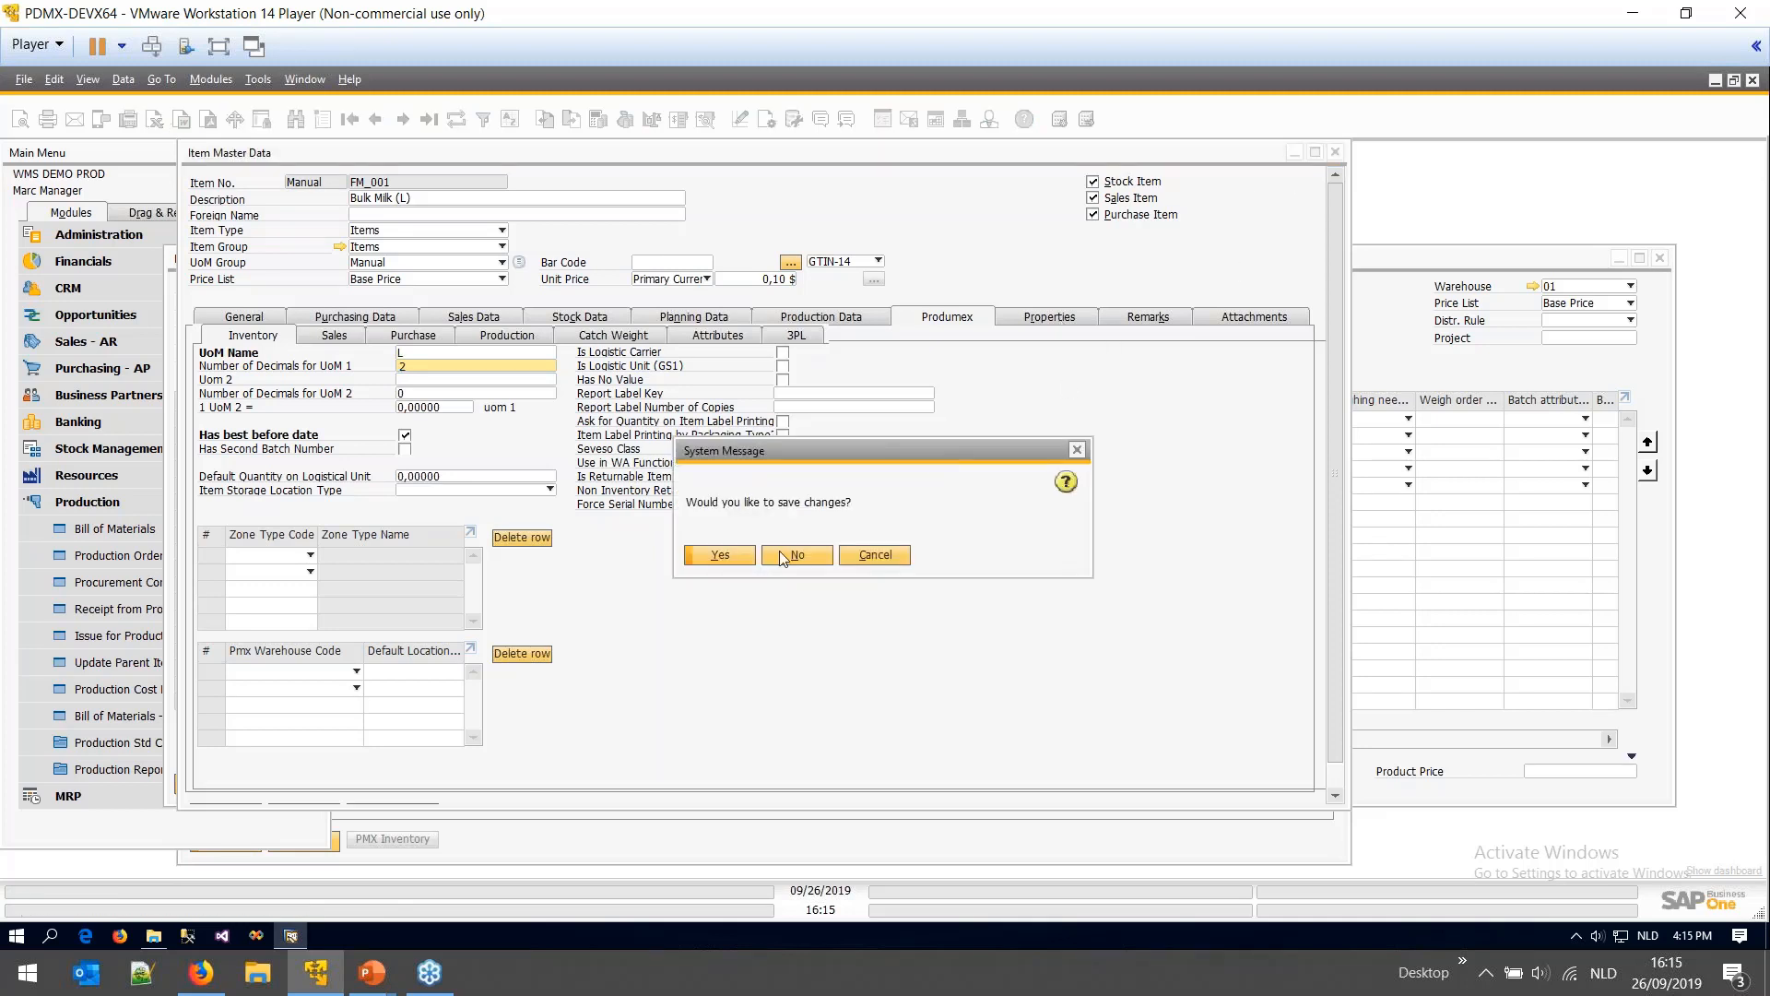
- Discard the Bulk Milk item changes and set its BOM row 1 'Has to be lined up?' to True
{"action": "left_click", "coordinate": [779, 550]}
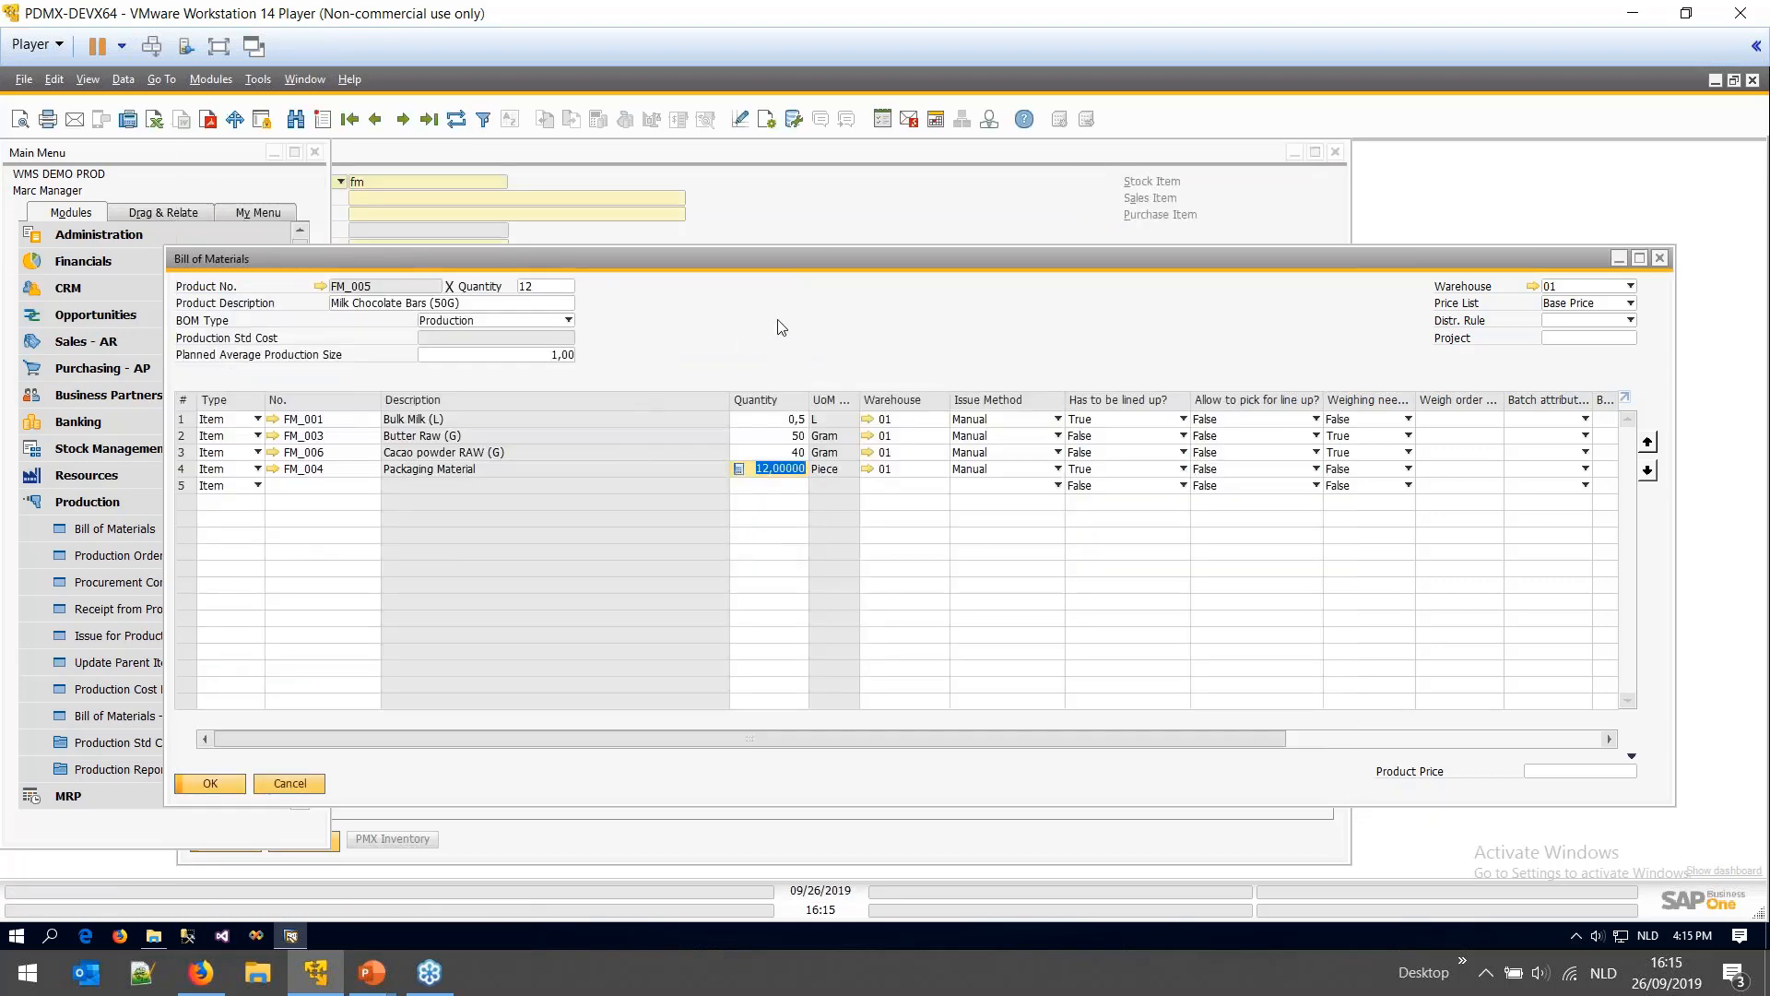
{"action": "left_click_drag", "start_coordinate": [807, 254], "coordinate": [662, 240]}
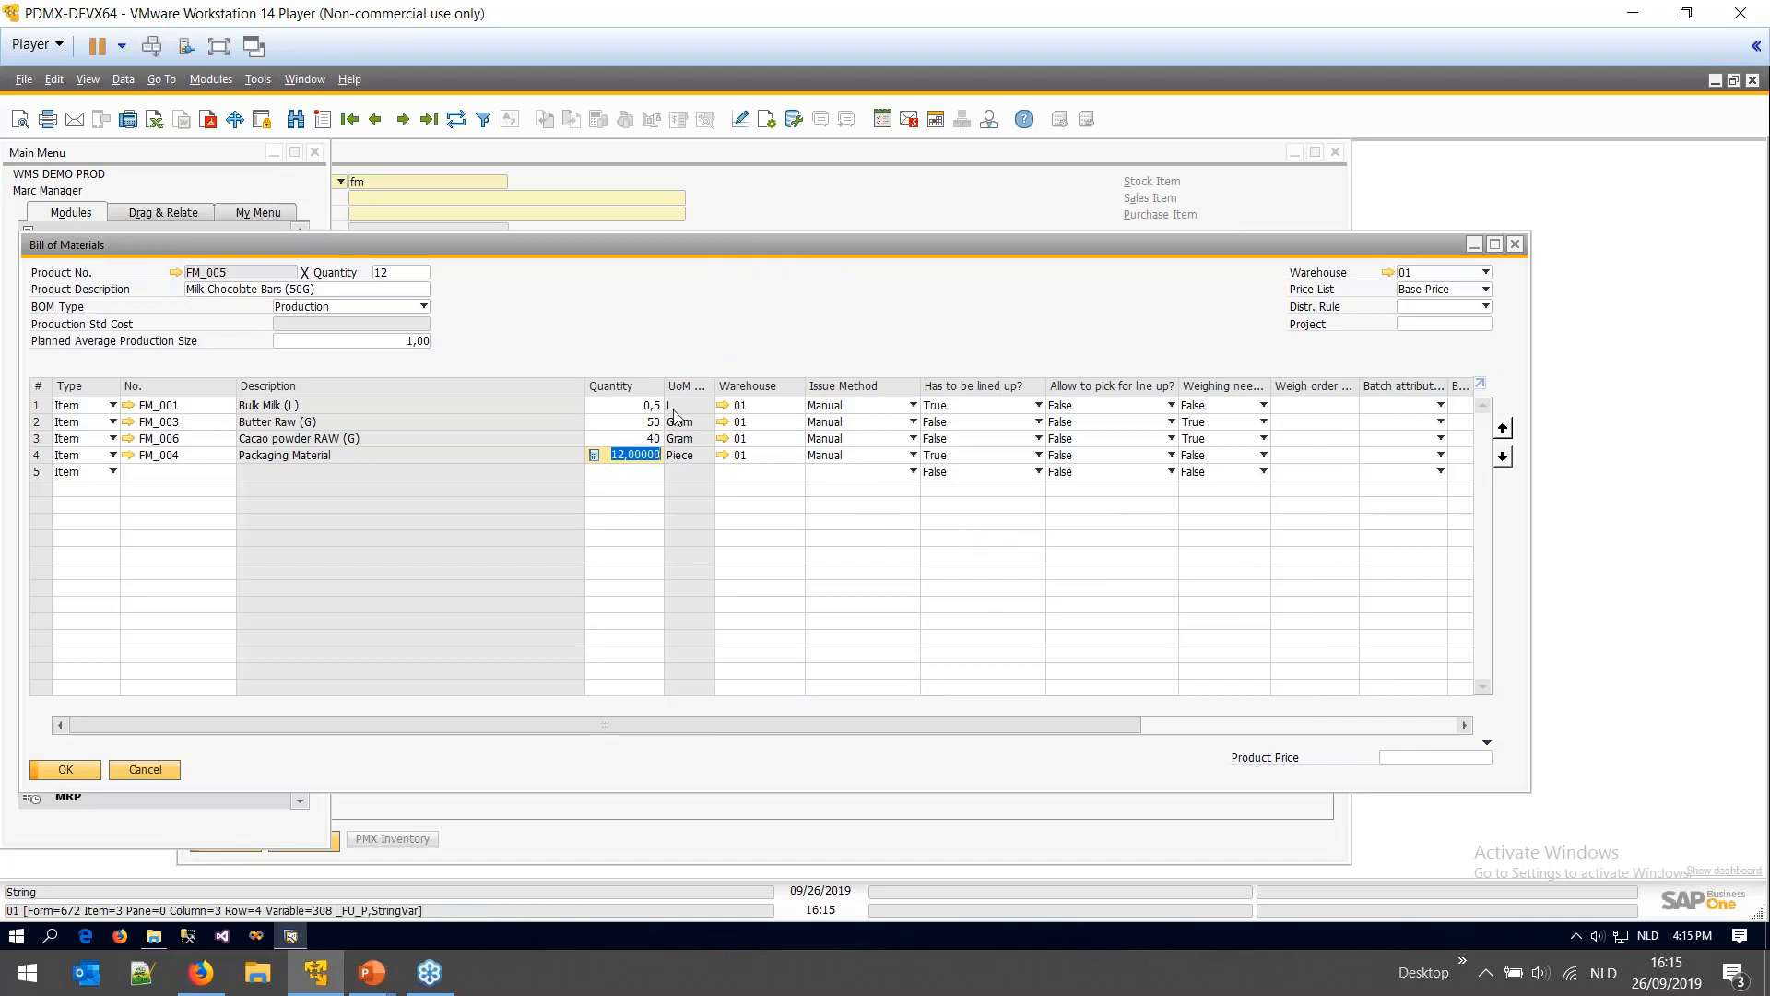
{"action": "left_click", "coordinate": [631, 410]}
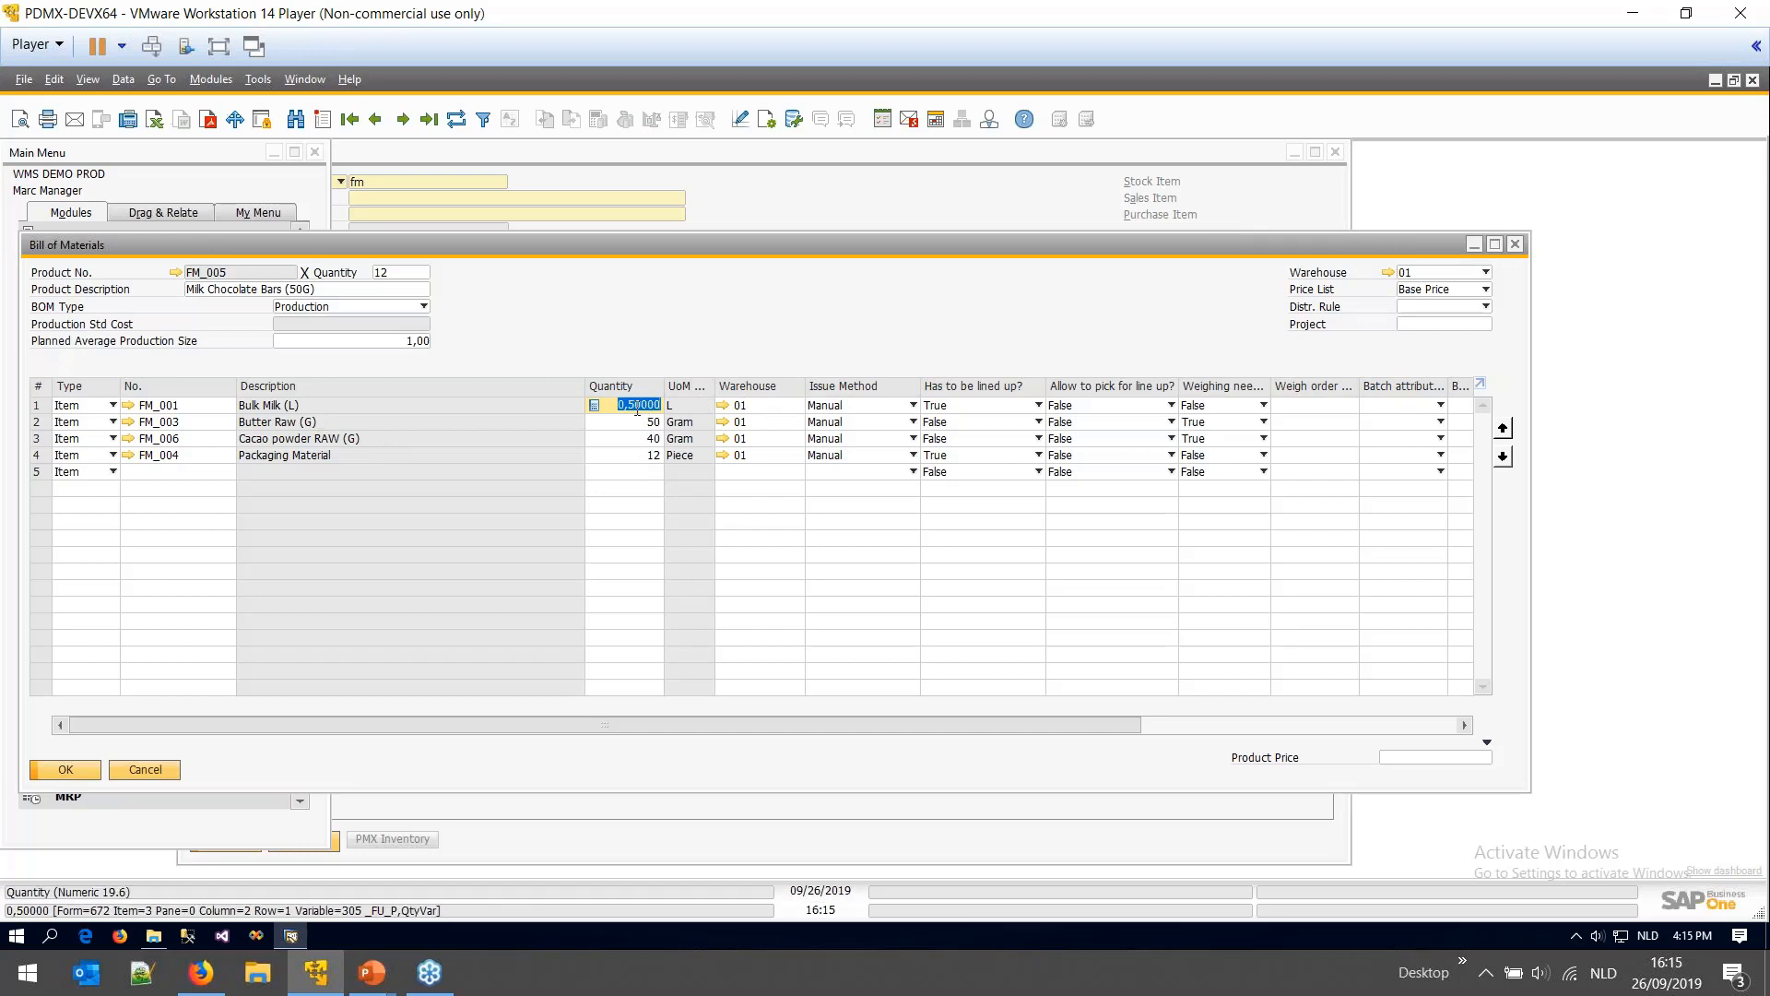
{"action": "left_click", "coordinate": [954, 407]}
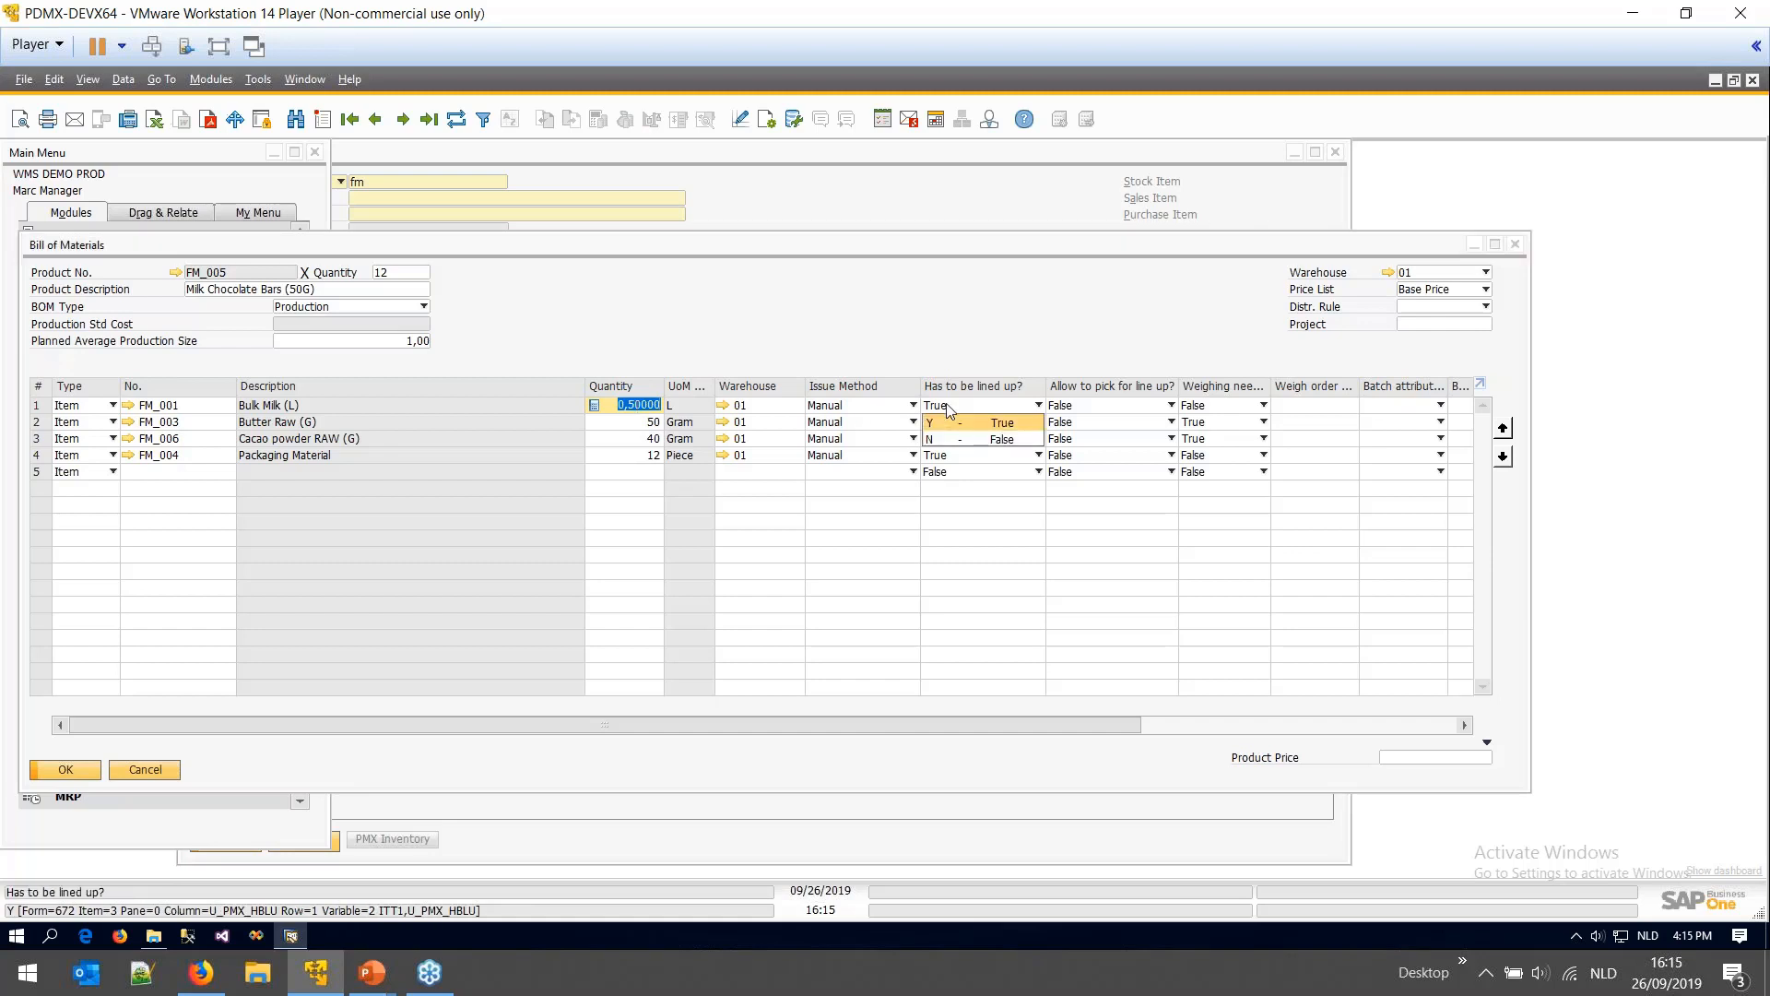
{"action": "left_click", "coordinate": [964, 417]}
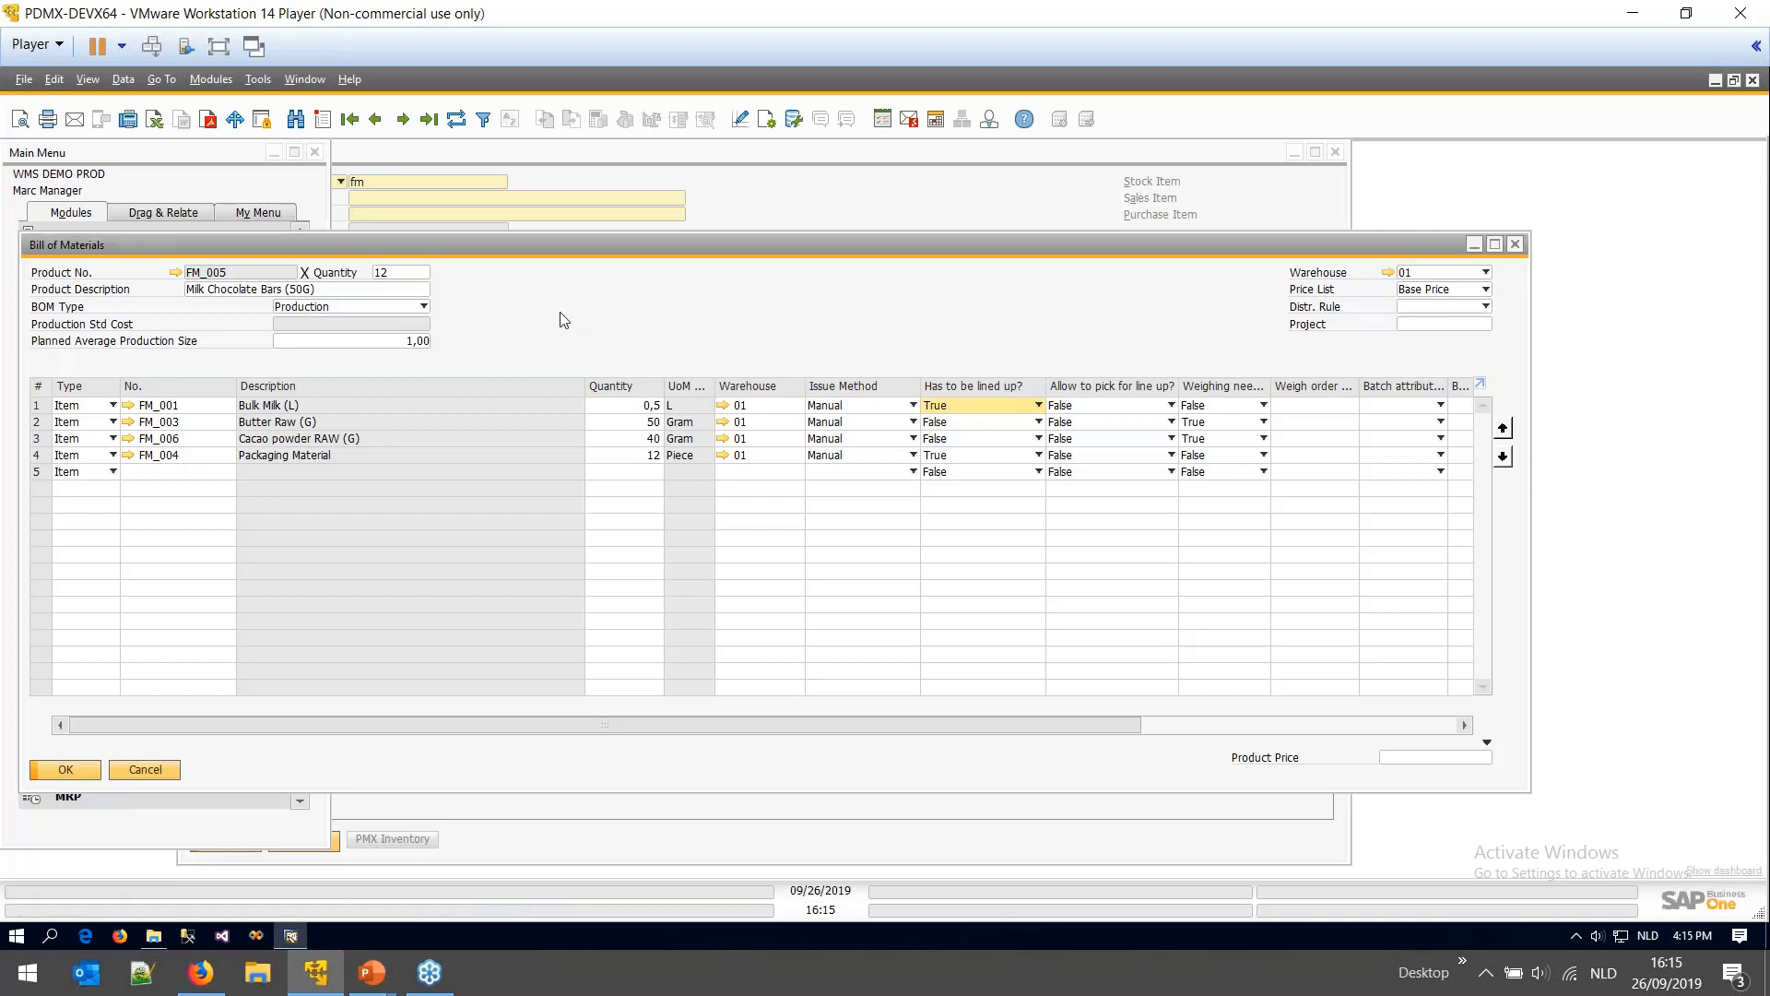
{"action": "left_click", "coordinate": [280, 202]}
{"action": "left_click", "coordinate": [136, 507]}
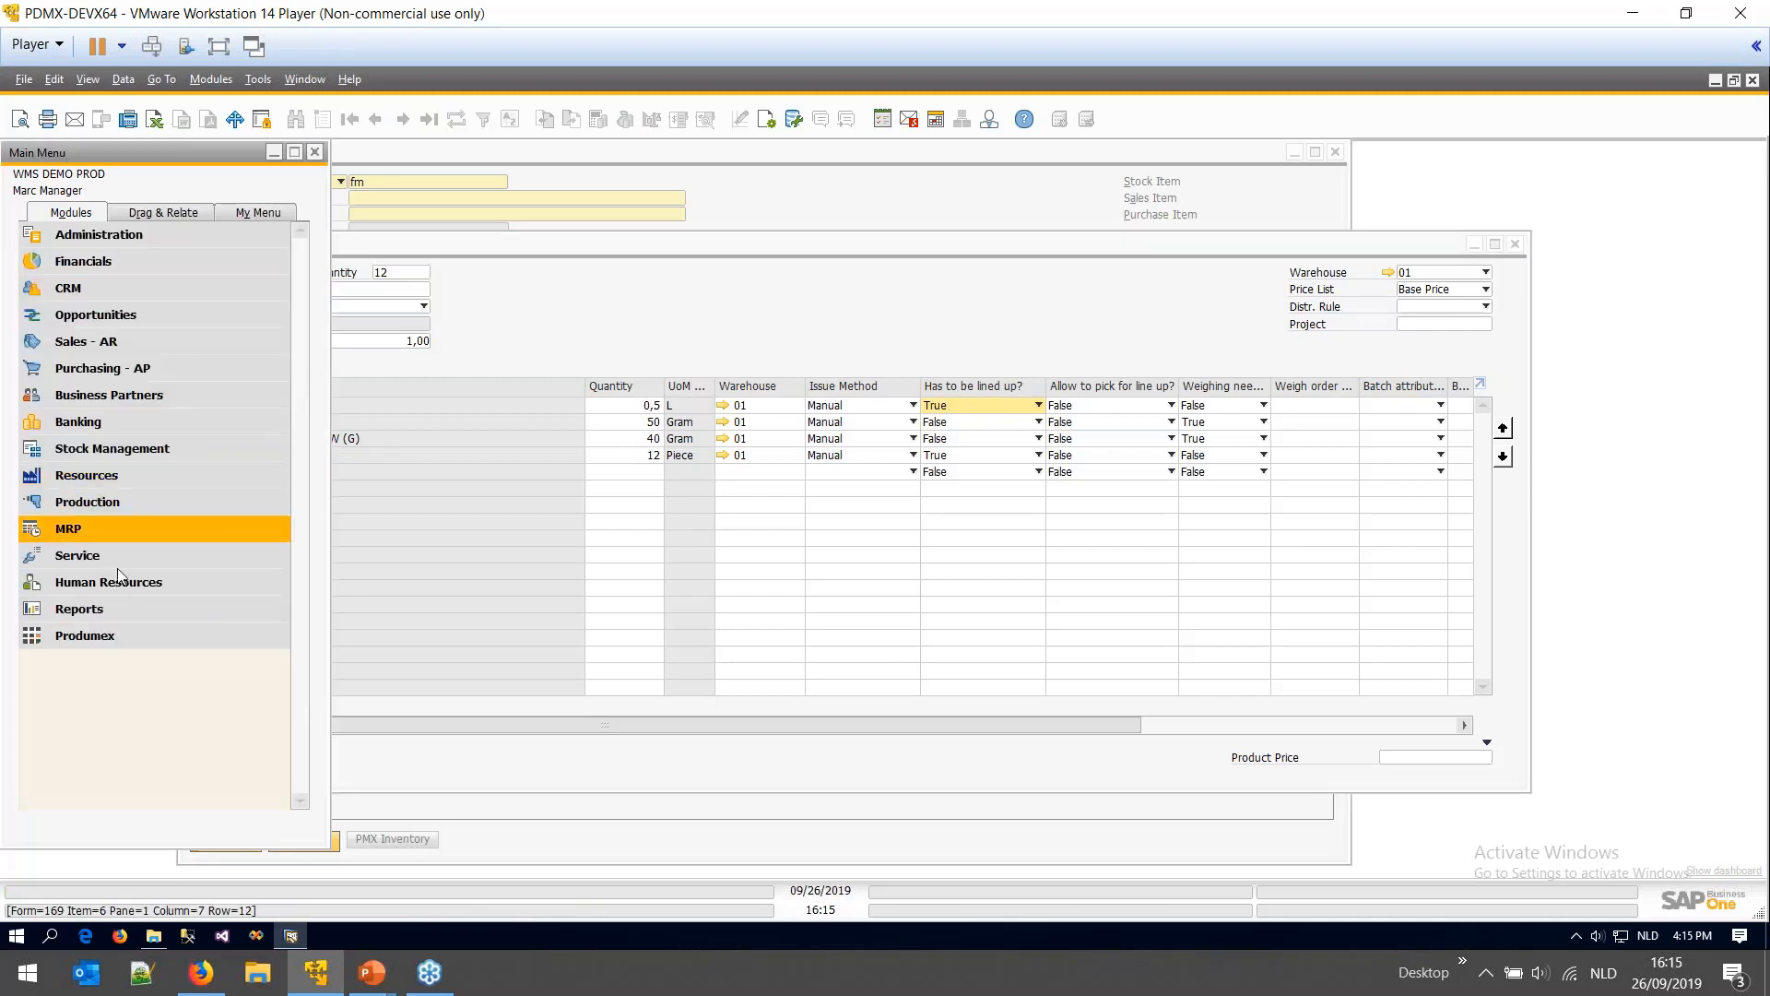
- Open Organizational Structure and drill into 01_General Warehouse > Production > LINE 1 > Production Line 1
{"action": "left_click", "coordinate": [107, 636]}
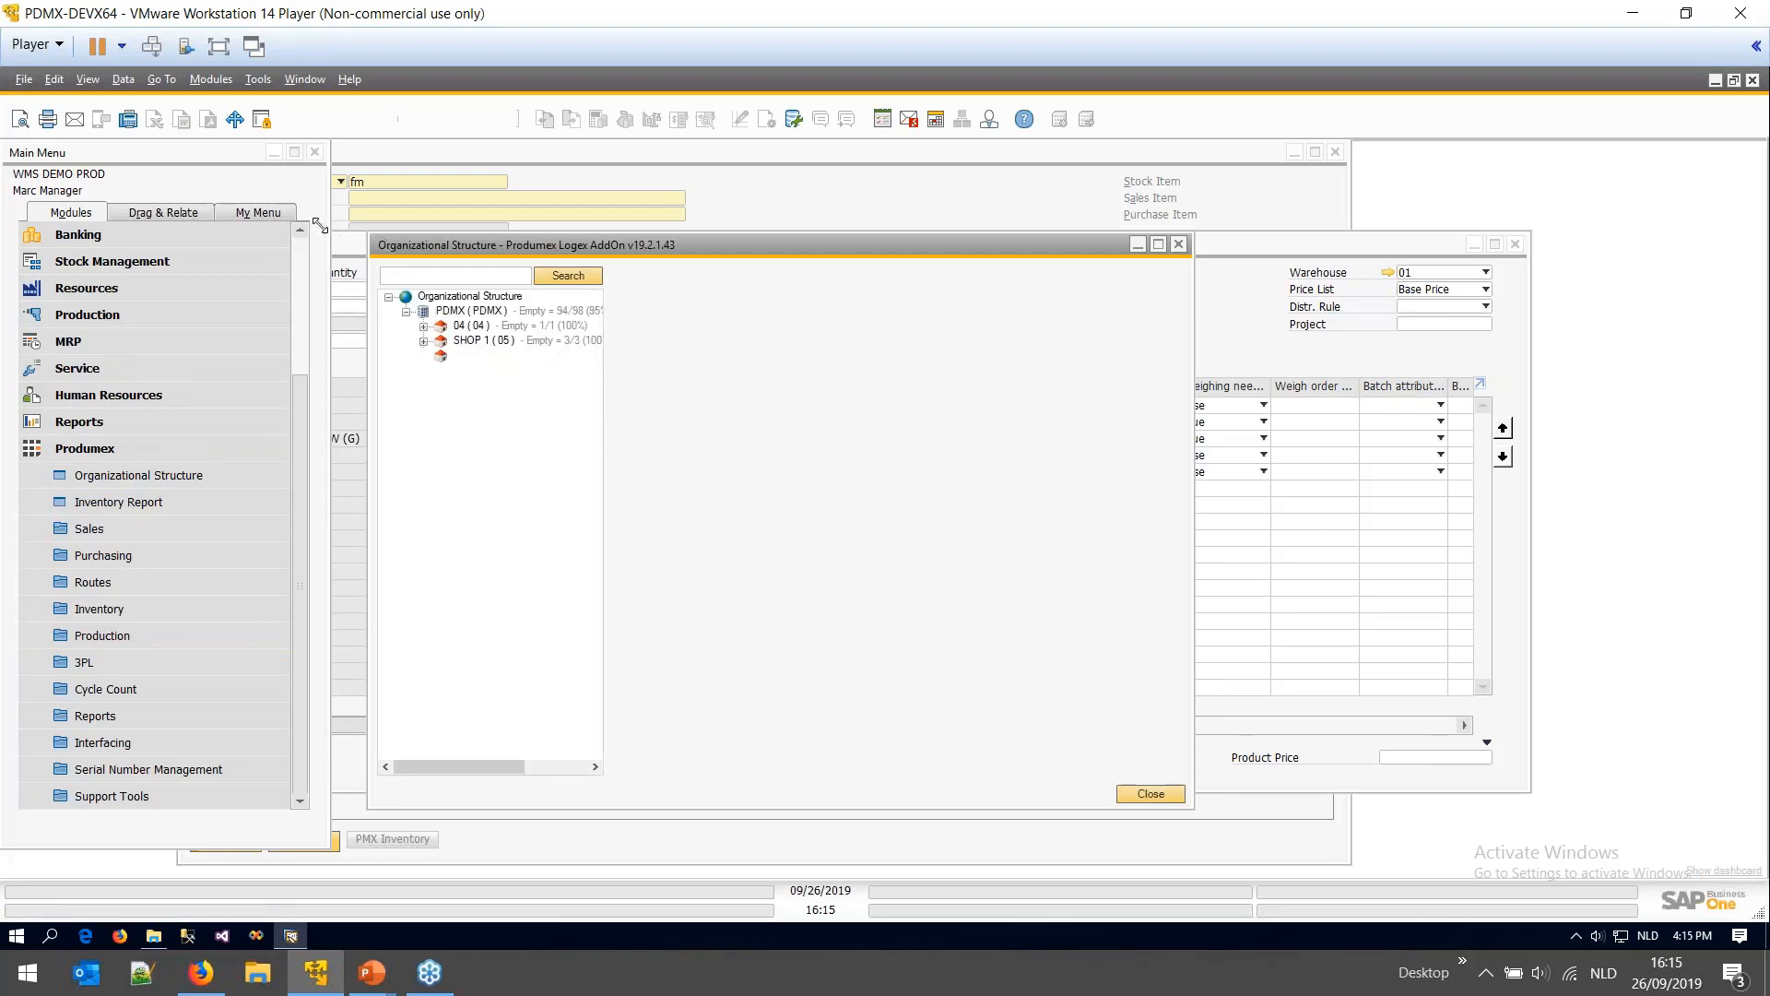
{"action": "left_click_drag", "start_coordinate": [366, 234], "coordinate": [190, 195]}
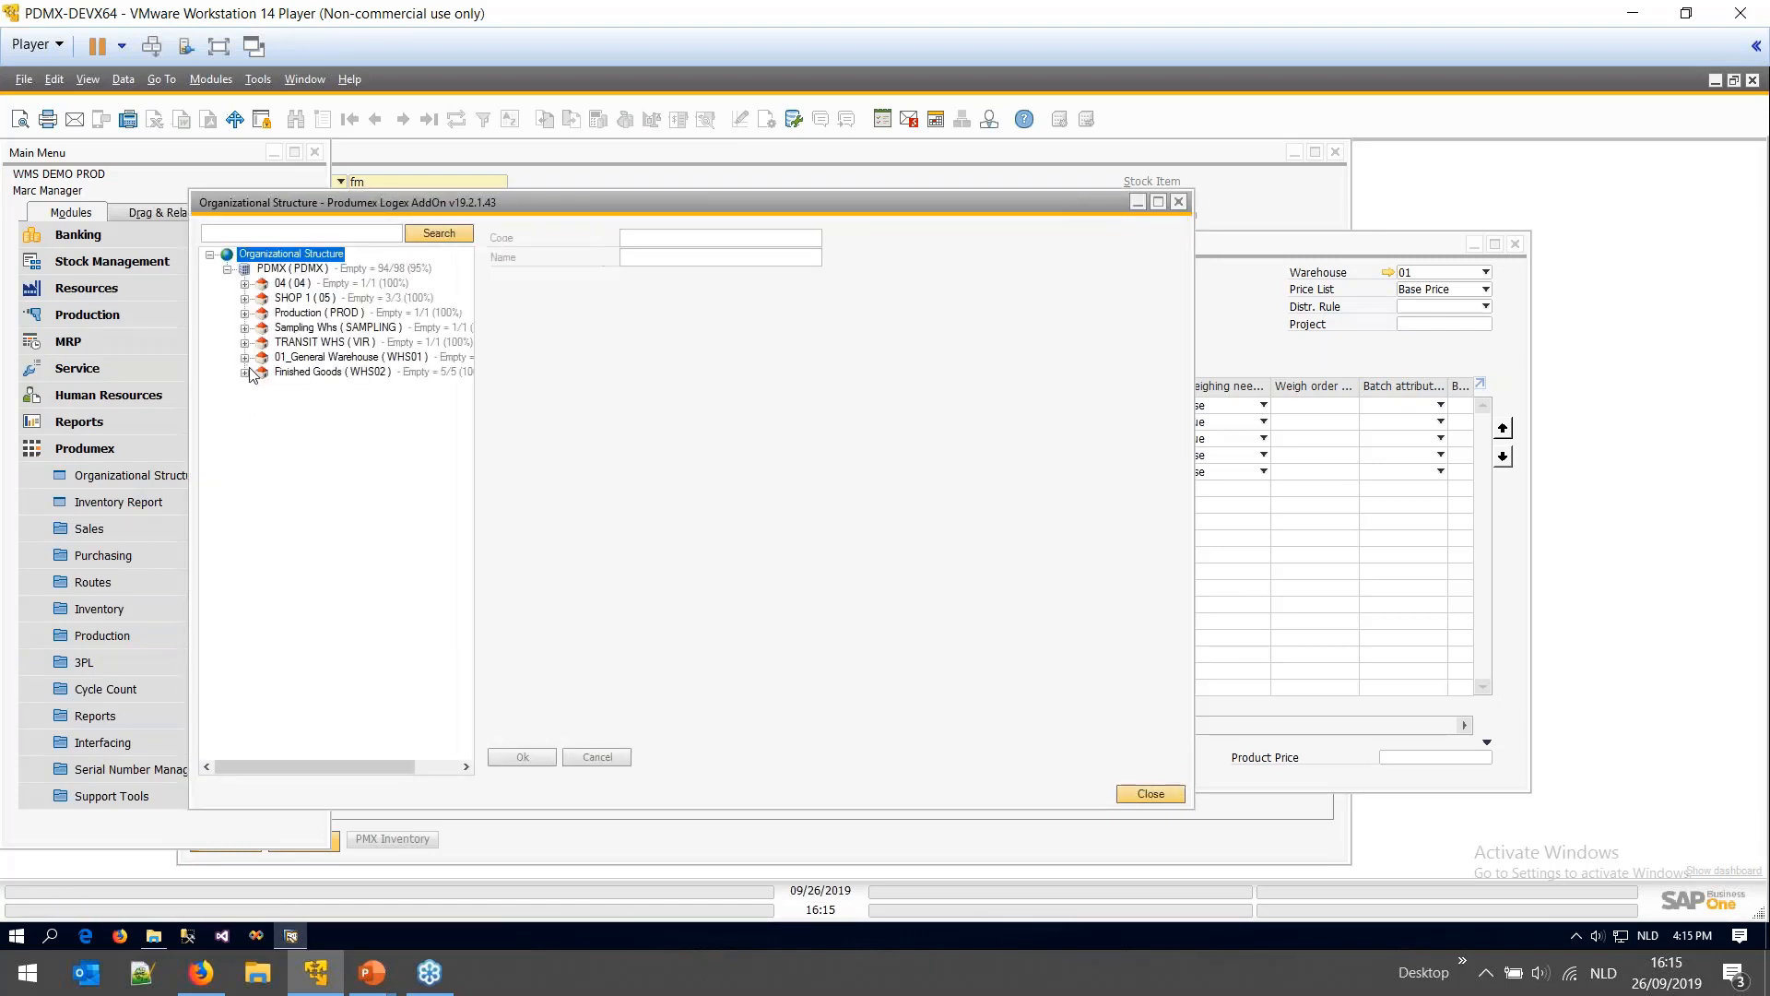
{"action": "left_click", "coordinate": [244, 357]}
{"action": "left_click", "coordinate": [263, 402]}
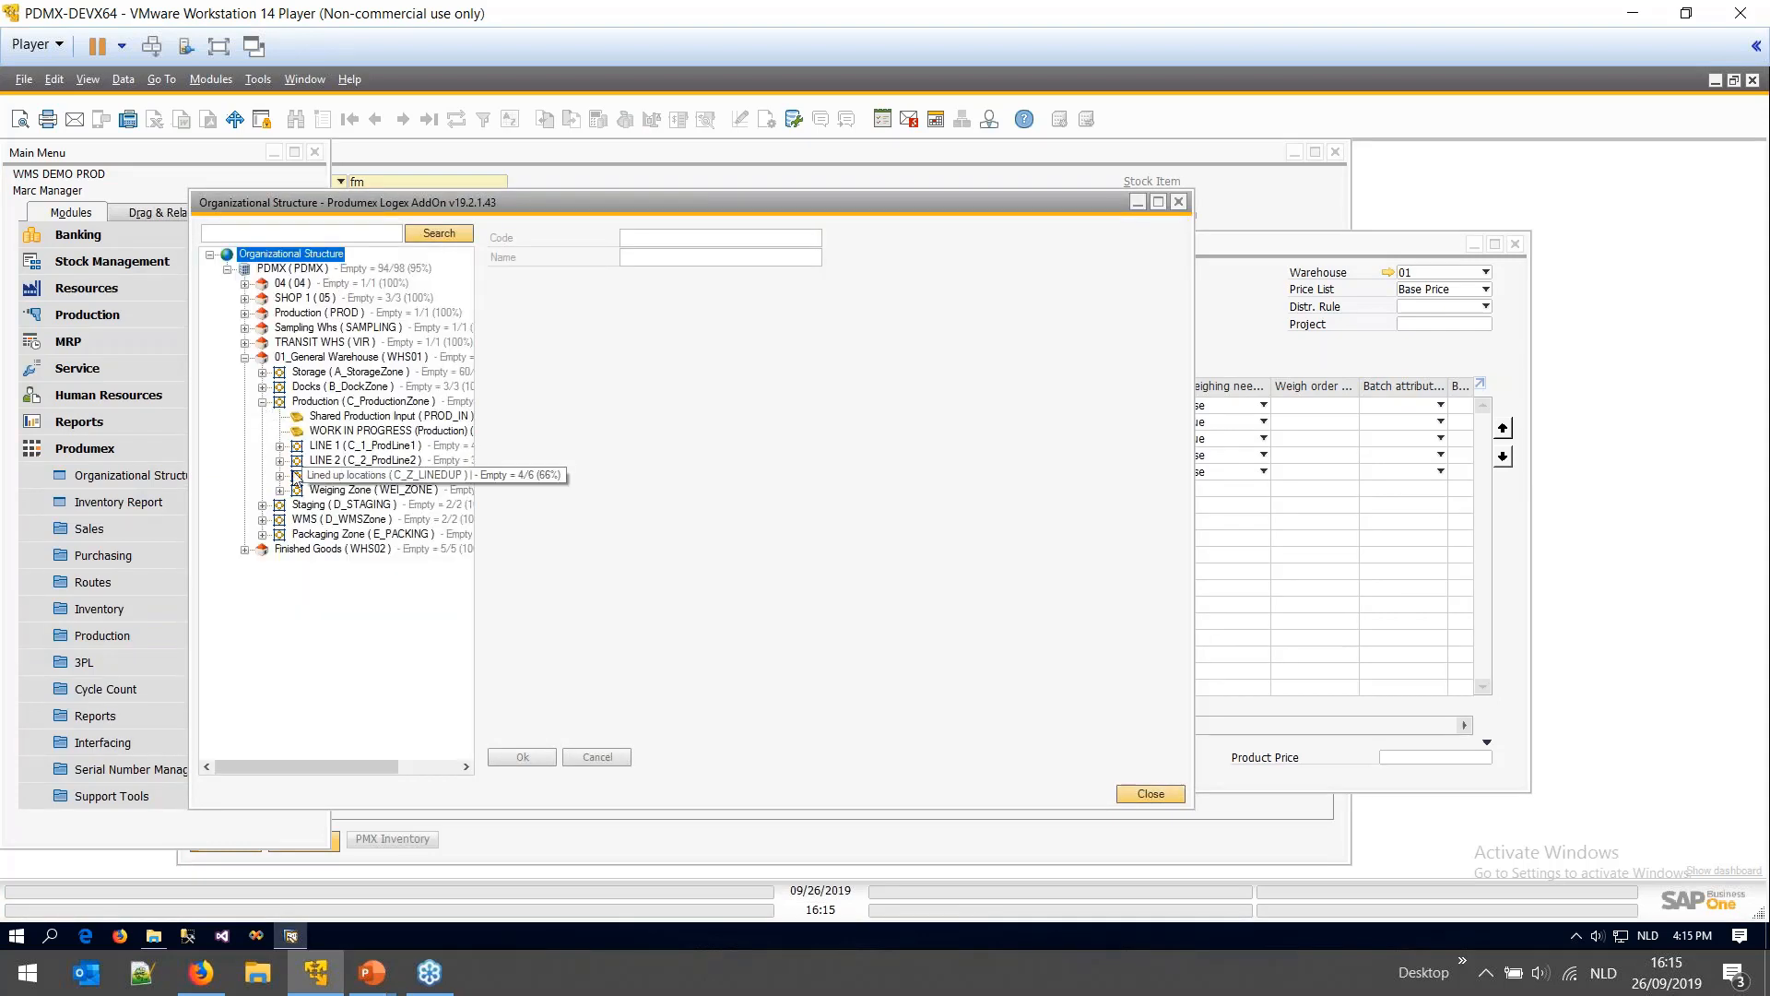
{"action": "left_click", "coordinate": [313, 446]}
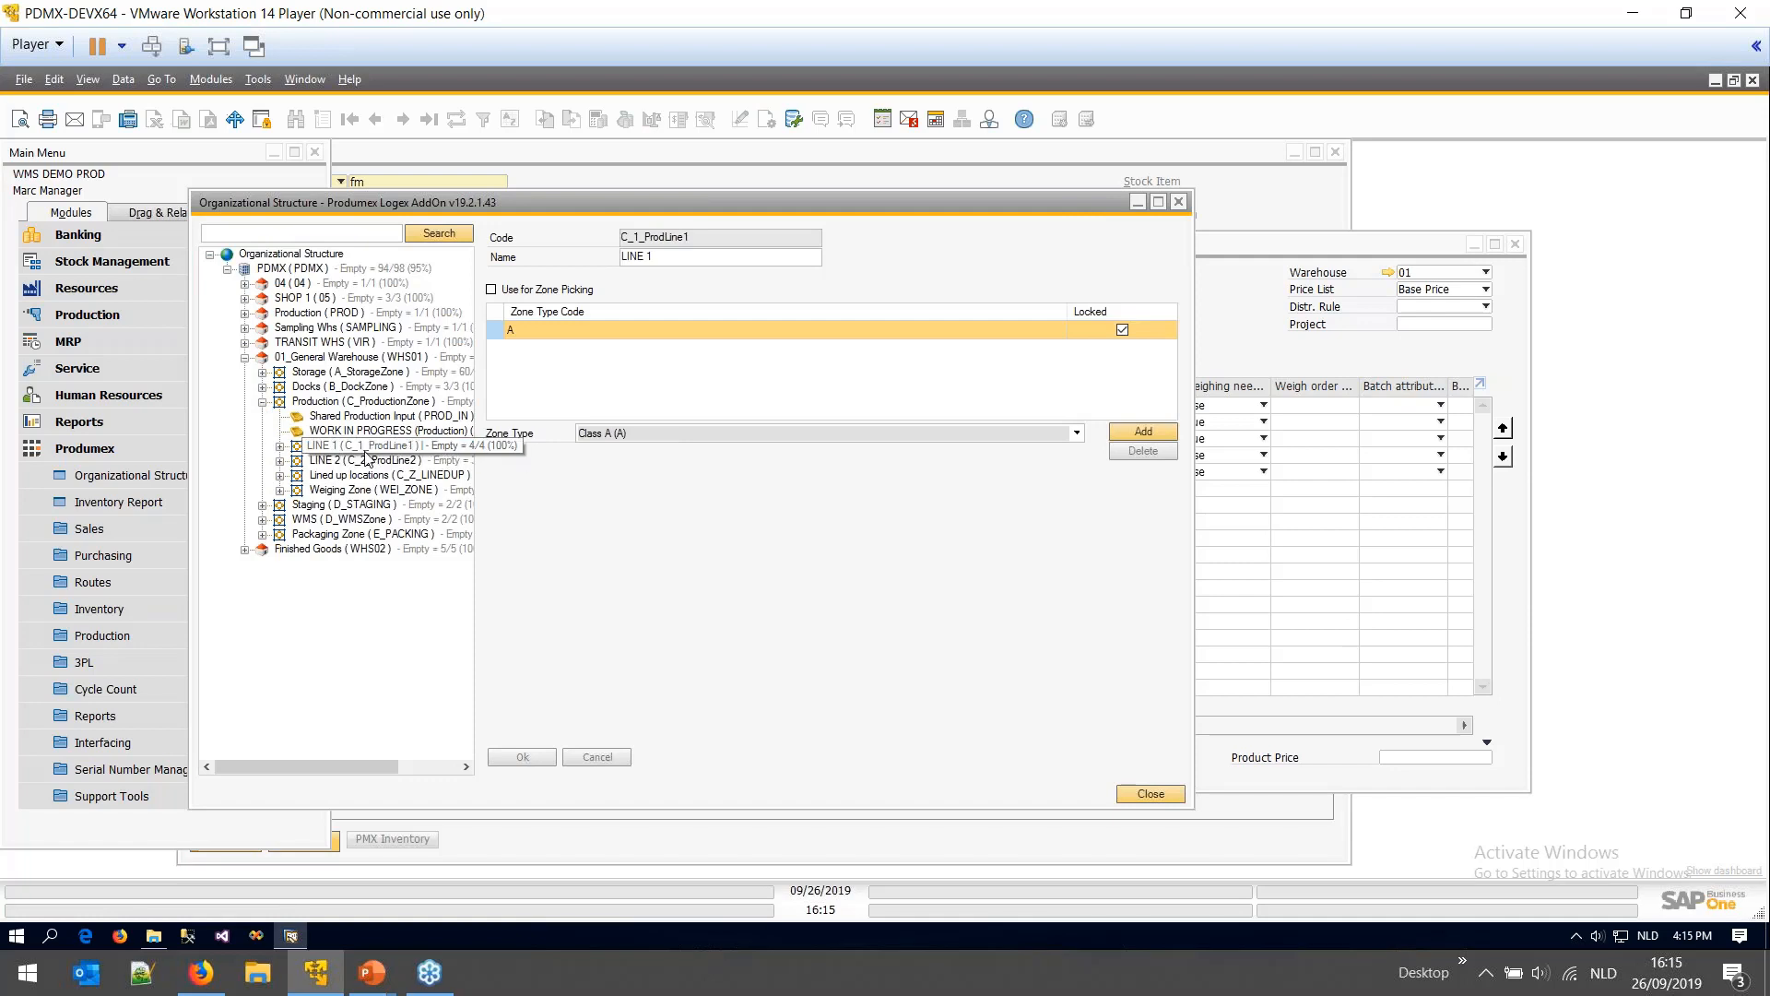
{"action": "left_click", "coordinate": [281, 446]}
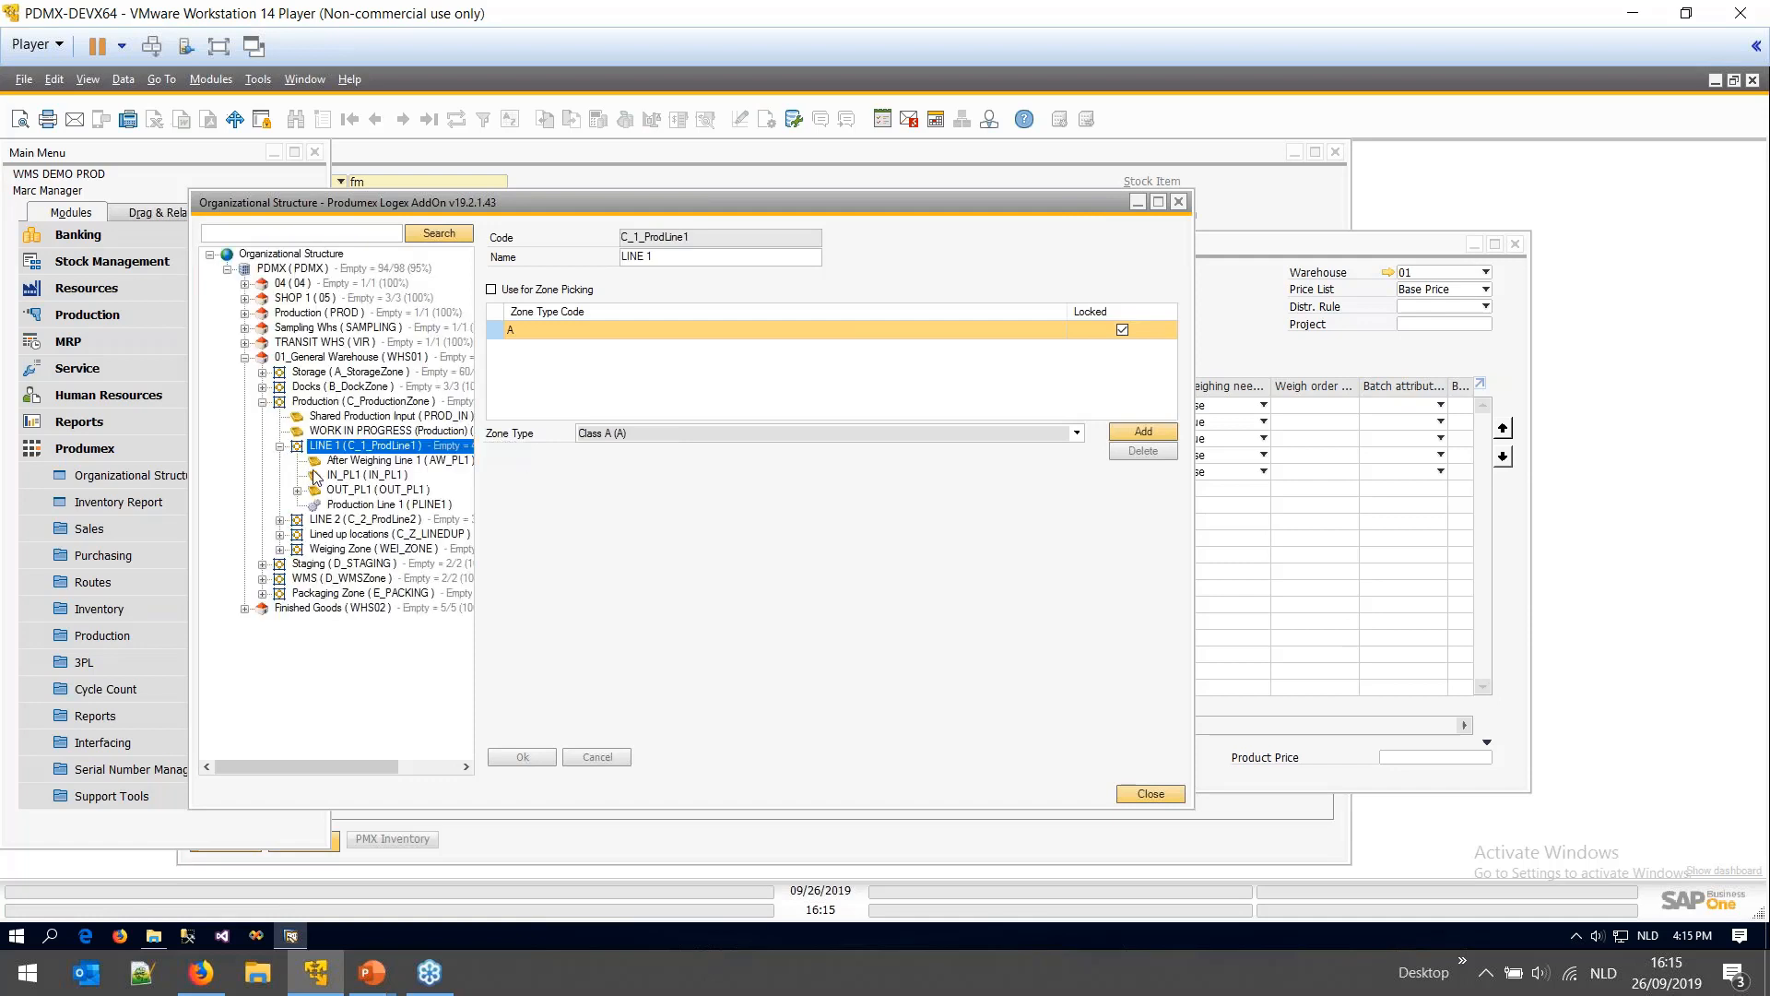
{"action": "left_click", "coordinate": [371, 504]}
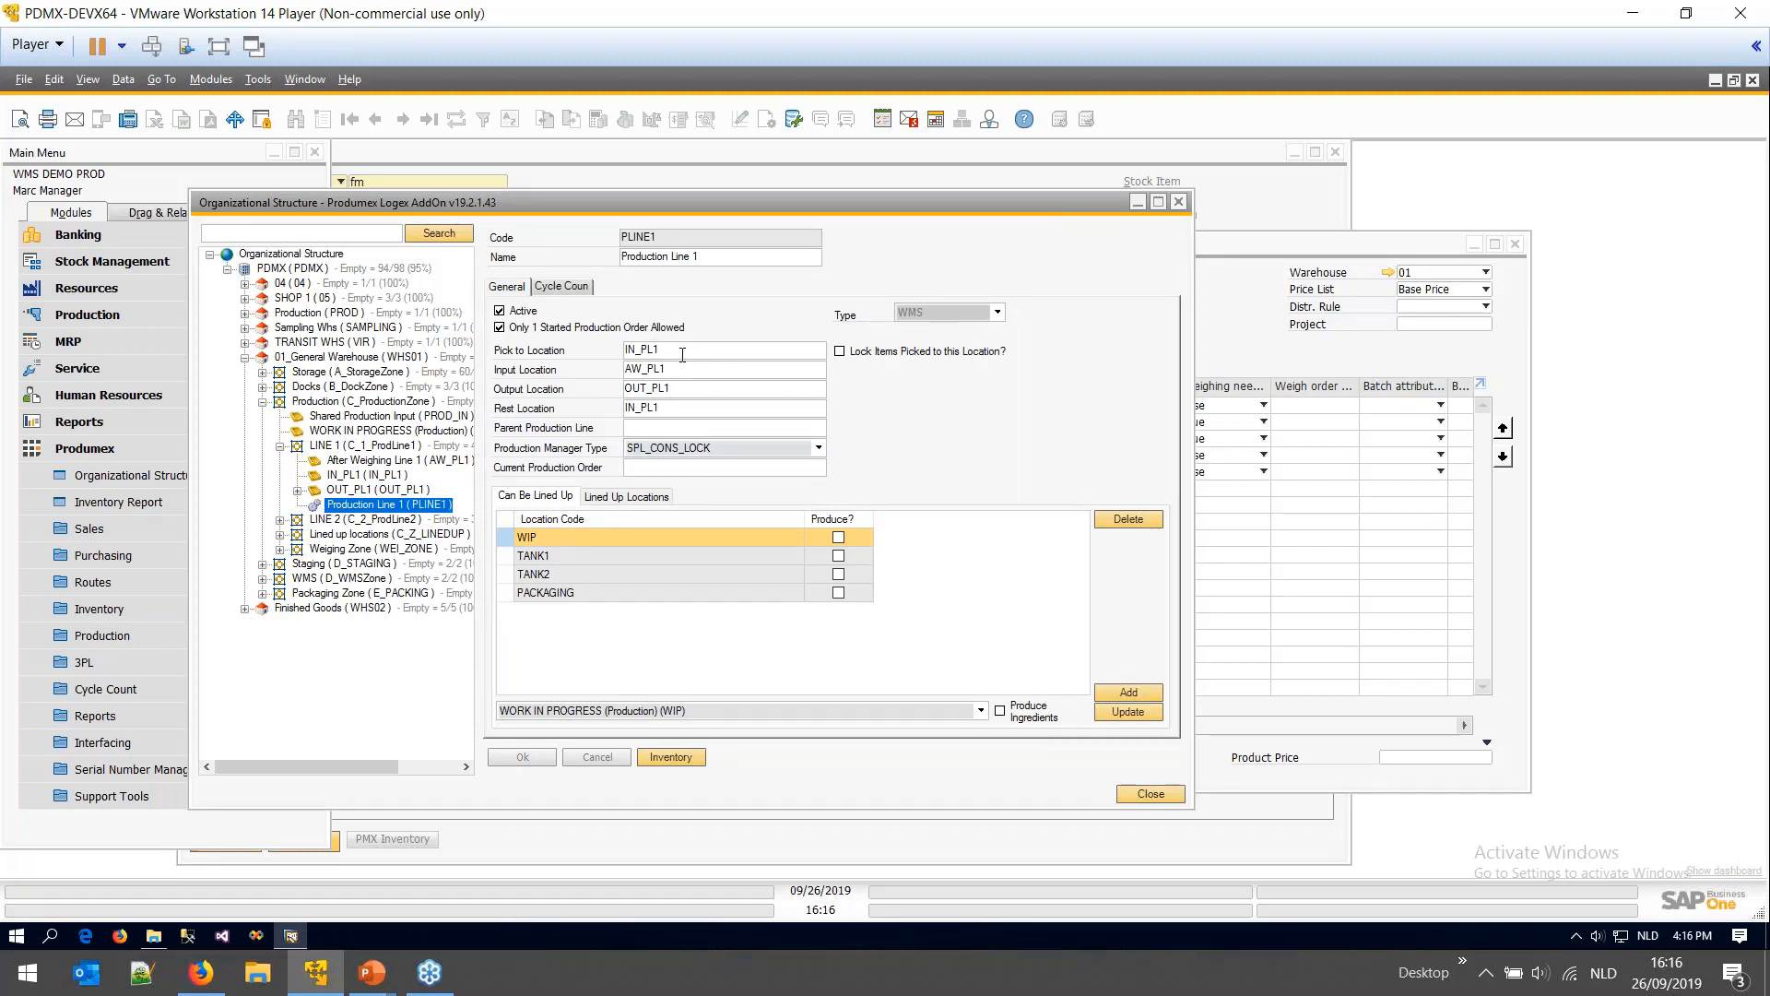
- Check Production Line 1's pick-to IN_PL1 and input AW_PL1 locations, including After Weighing Line 1
{"action": "left_click_drag", "start_coordinate": [682, 354], "coordinate": [624, 364]}
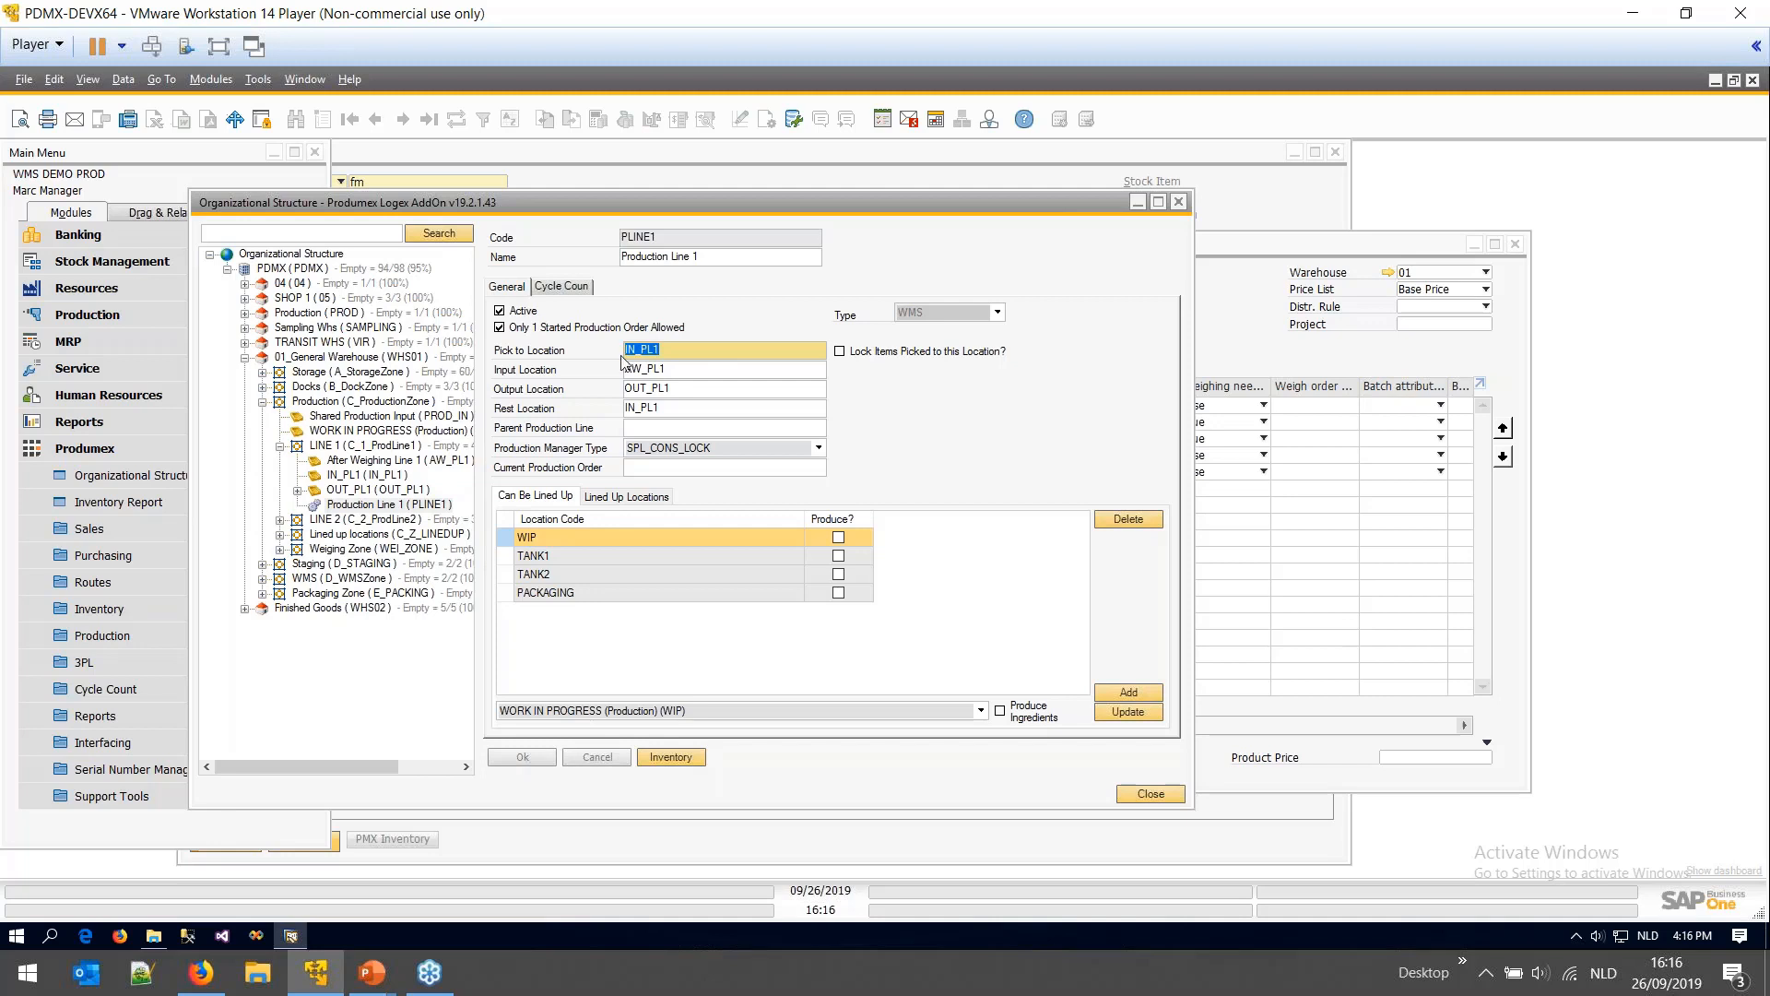
{"action": "left_click_drag", "start_coordinate": [676, 367], "coordinate": [624, 370]}
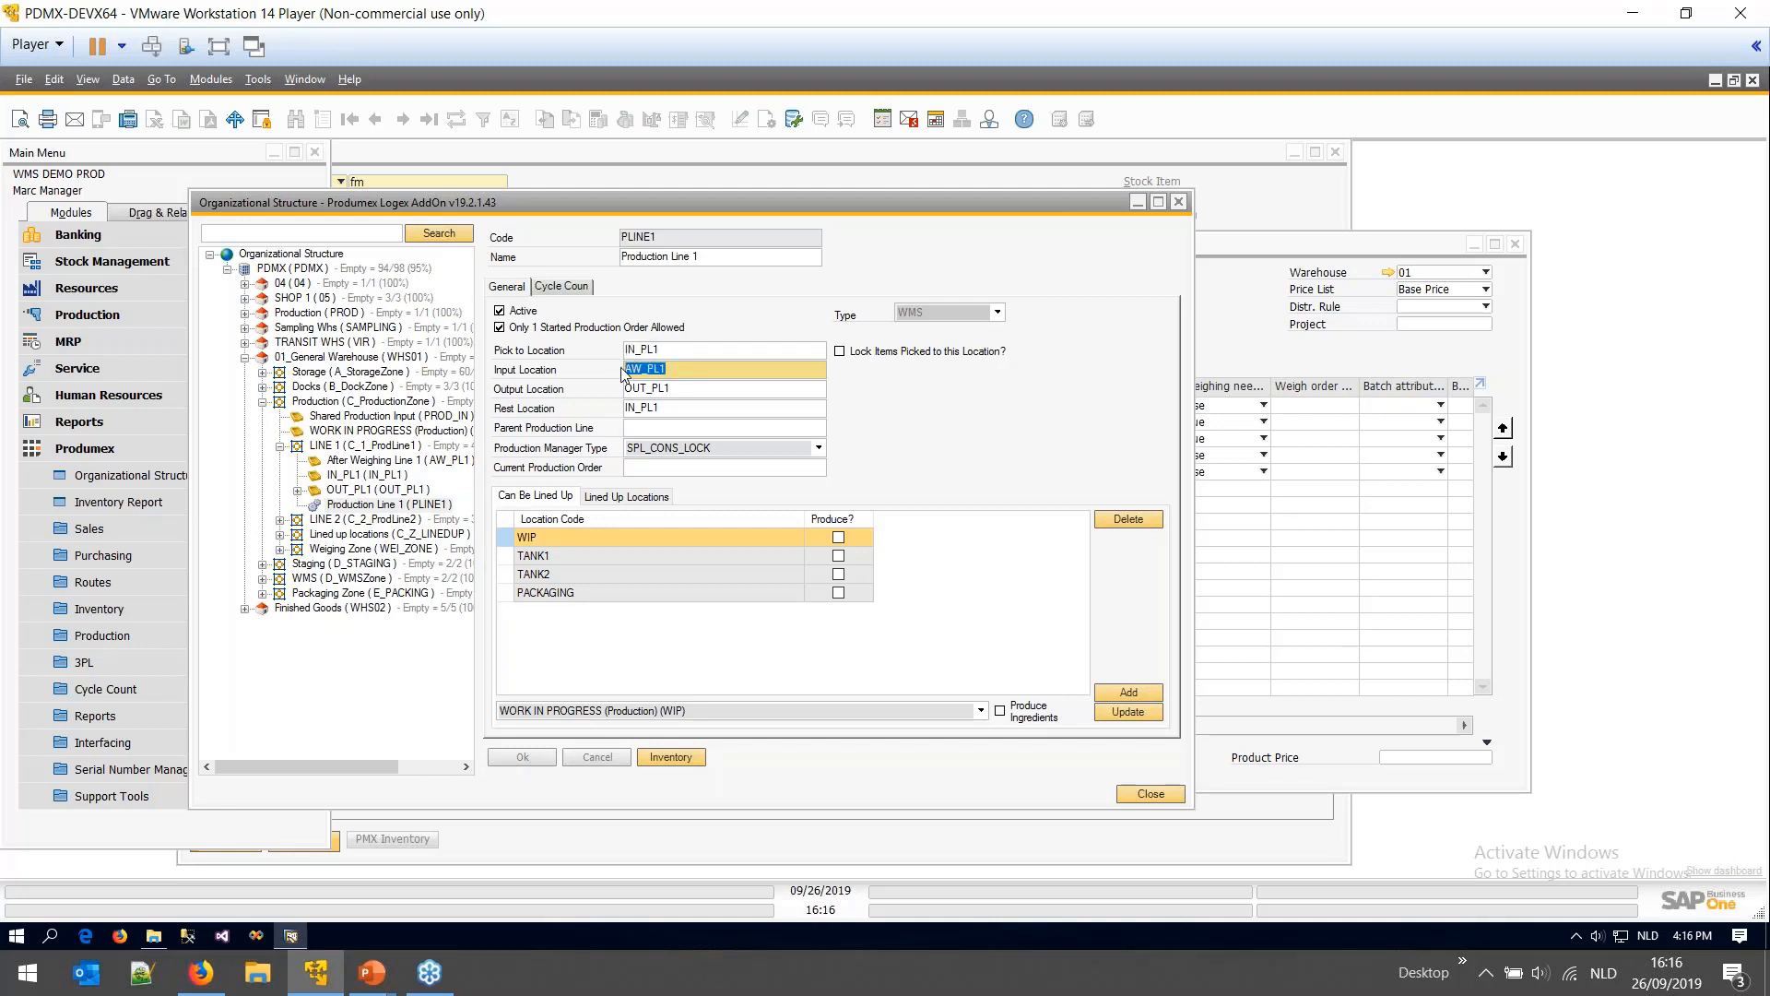
{"action": "left_click", "coordinate": [366, 461]}
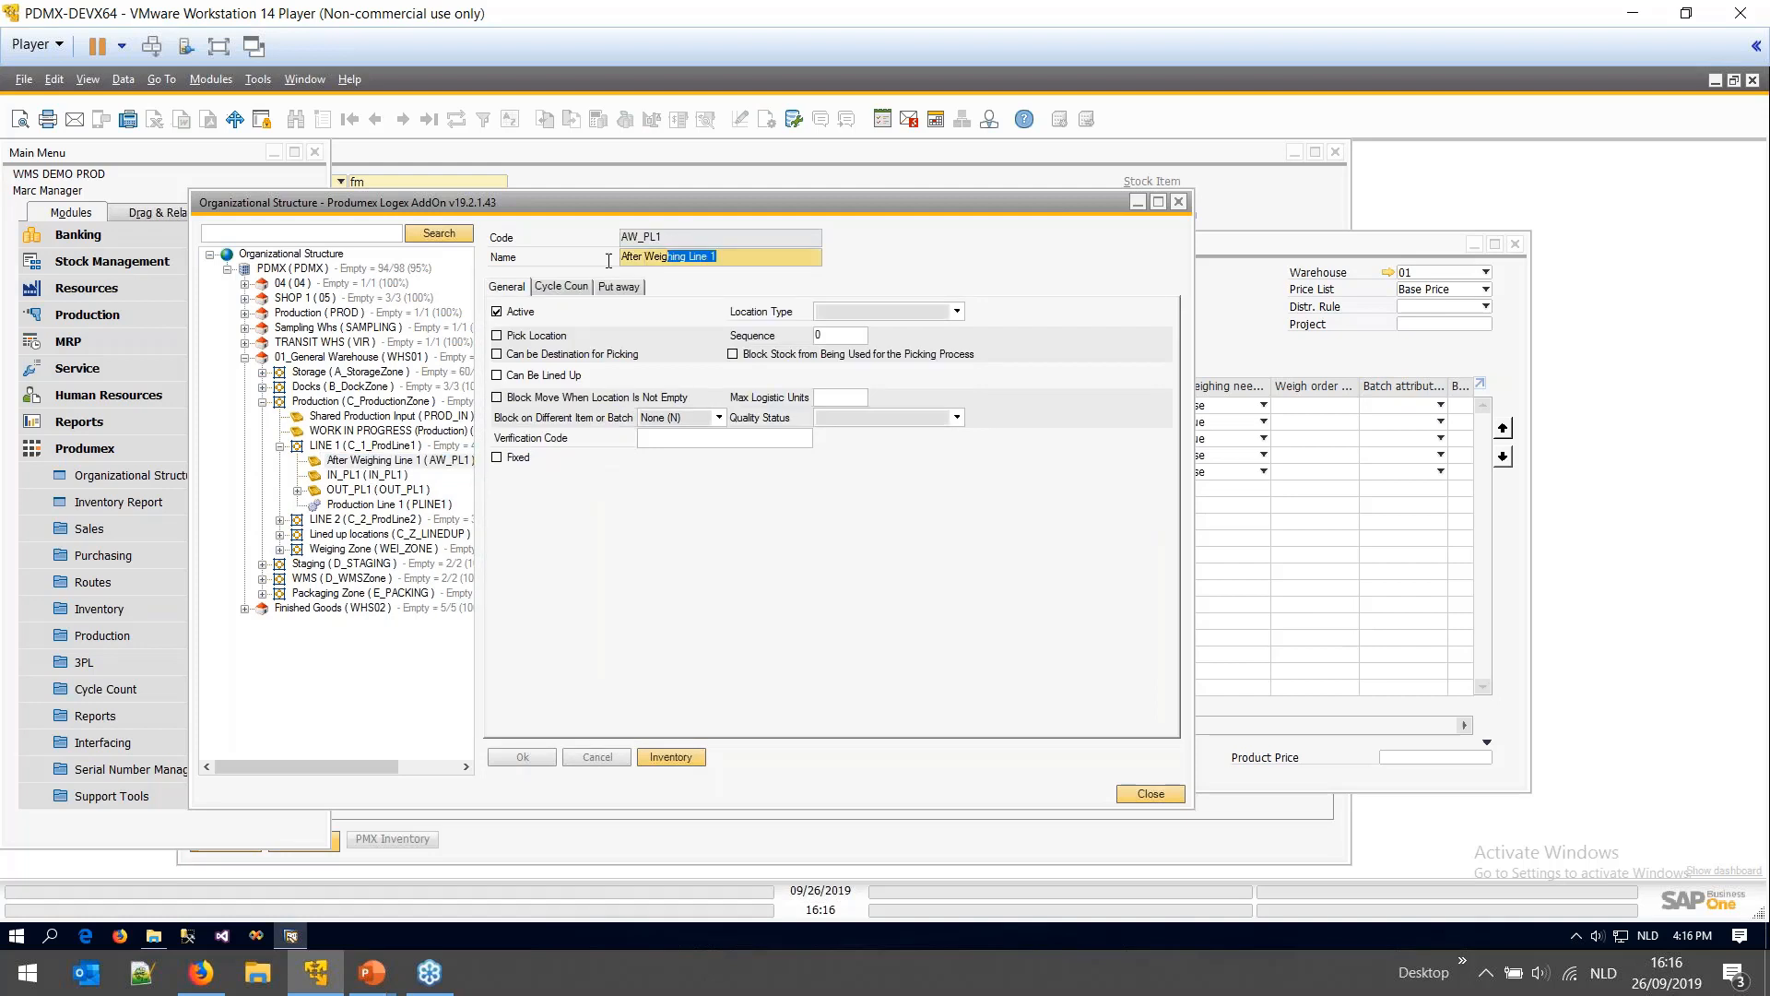
{"action": "left_click", "coordinate": [384, 505]}
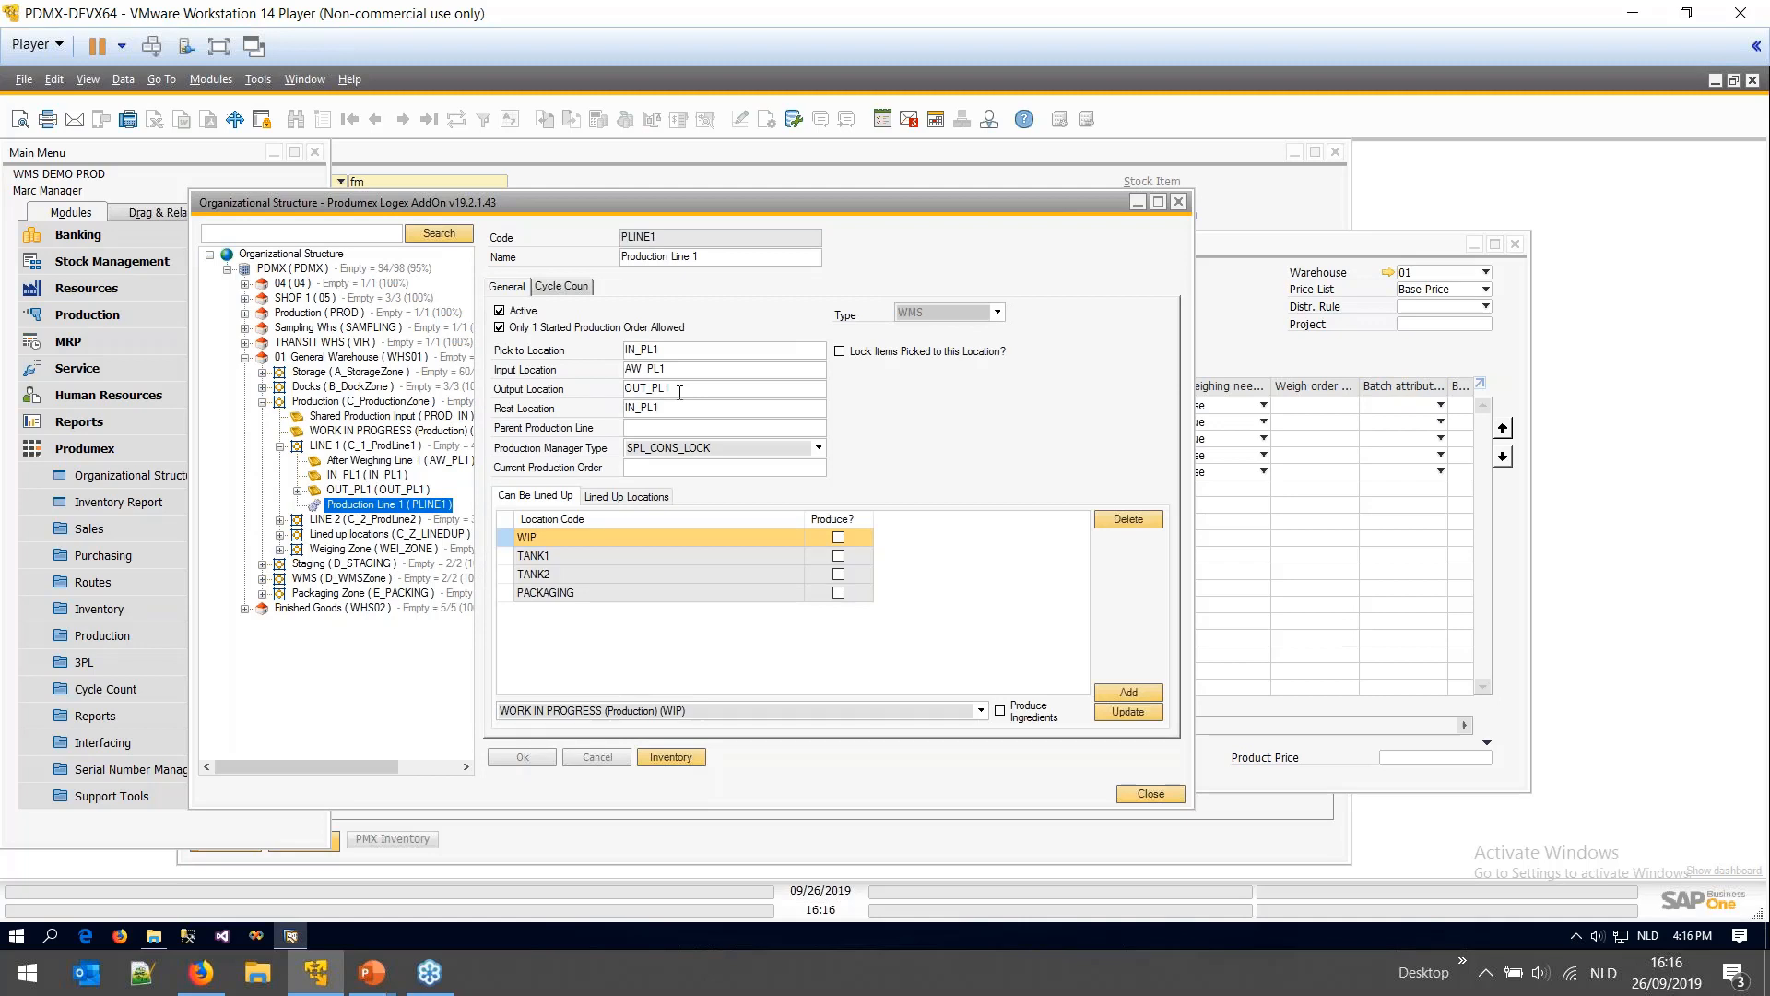
- Inspect the OUT_PL1 output and rest location values, undoing the trial 'REST' edit
{"action": "left_click", "coordinate": [682, 391]}
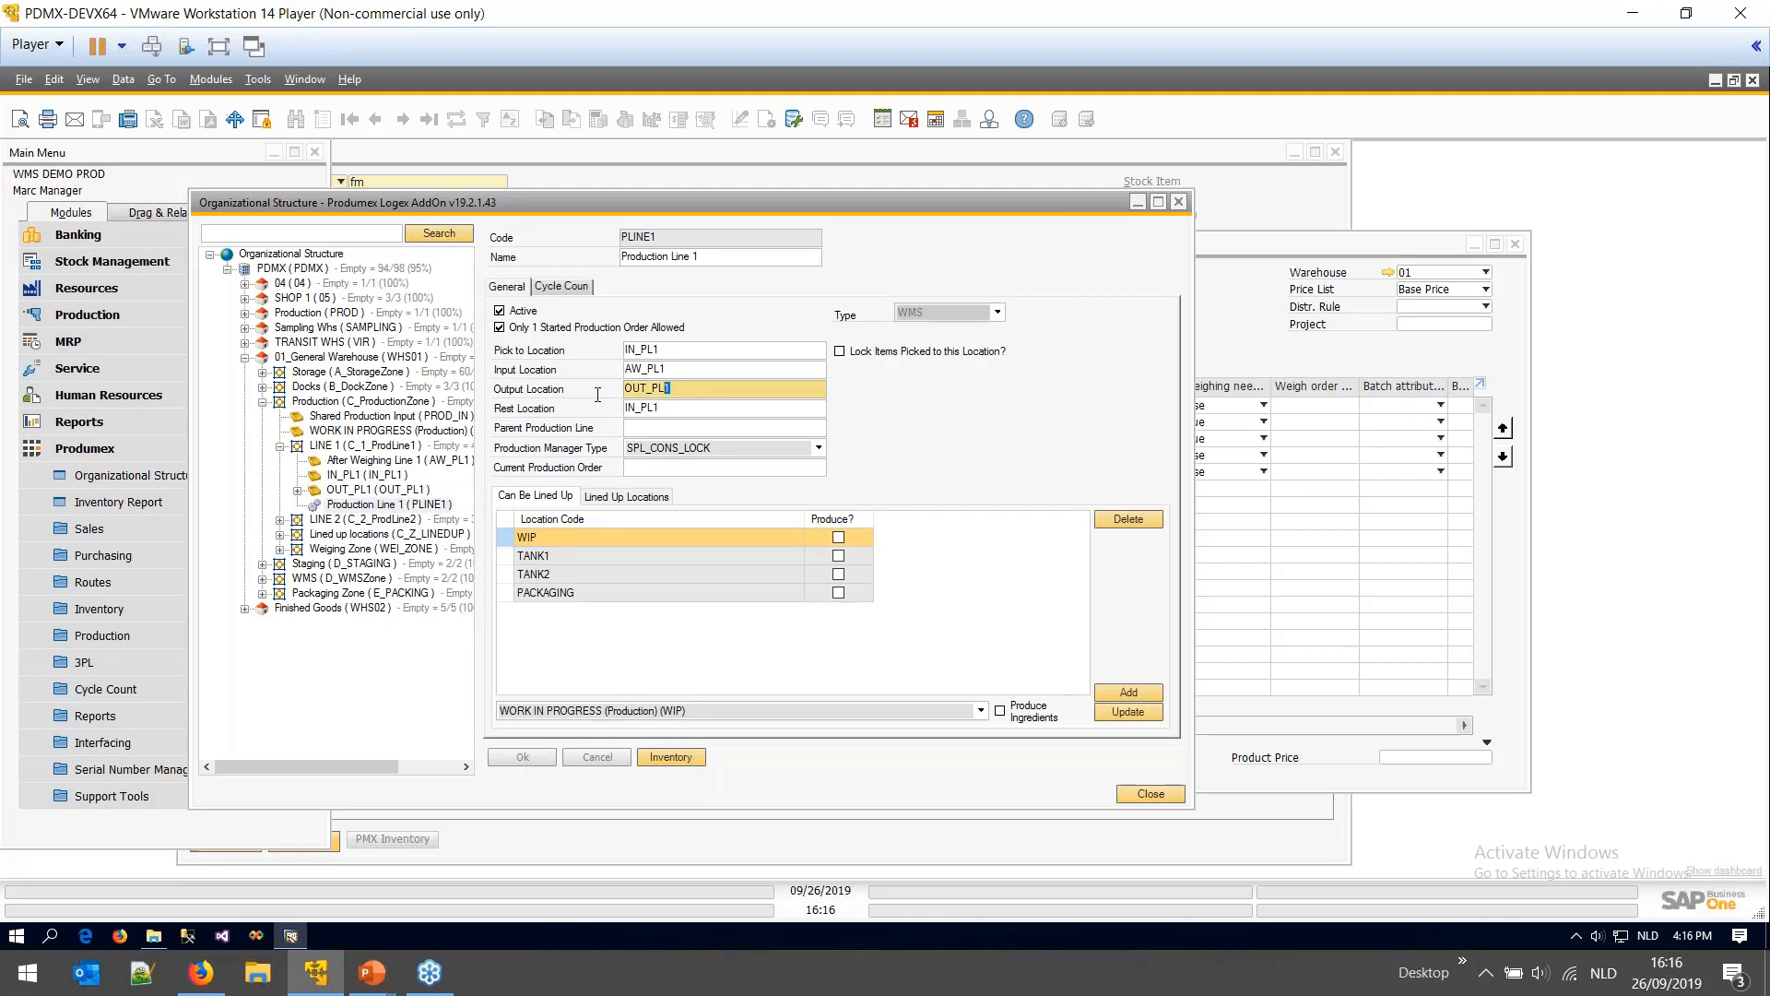
{"action": "left_click_drag", "start_coordinate": [597, 394], "coordinate": [596, 404]}
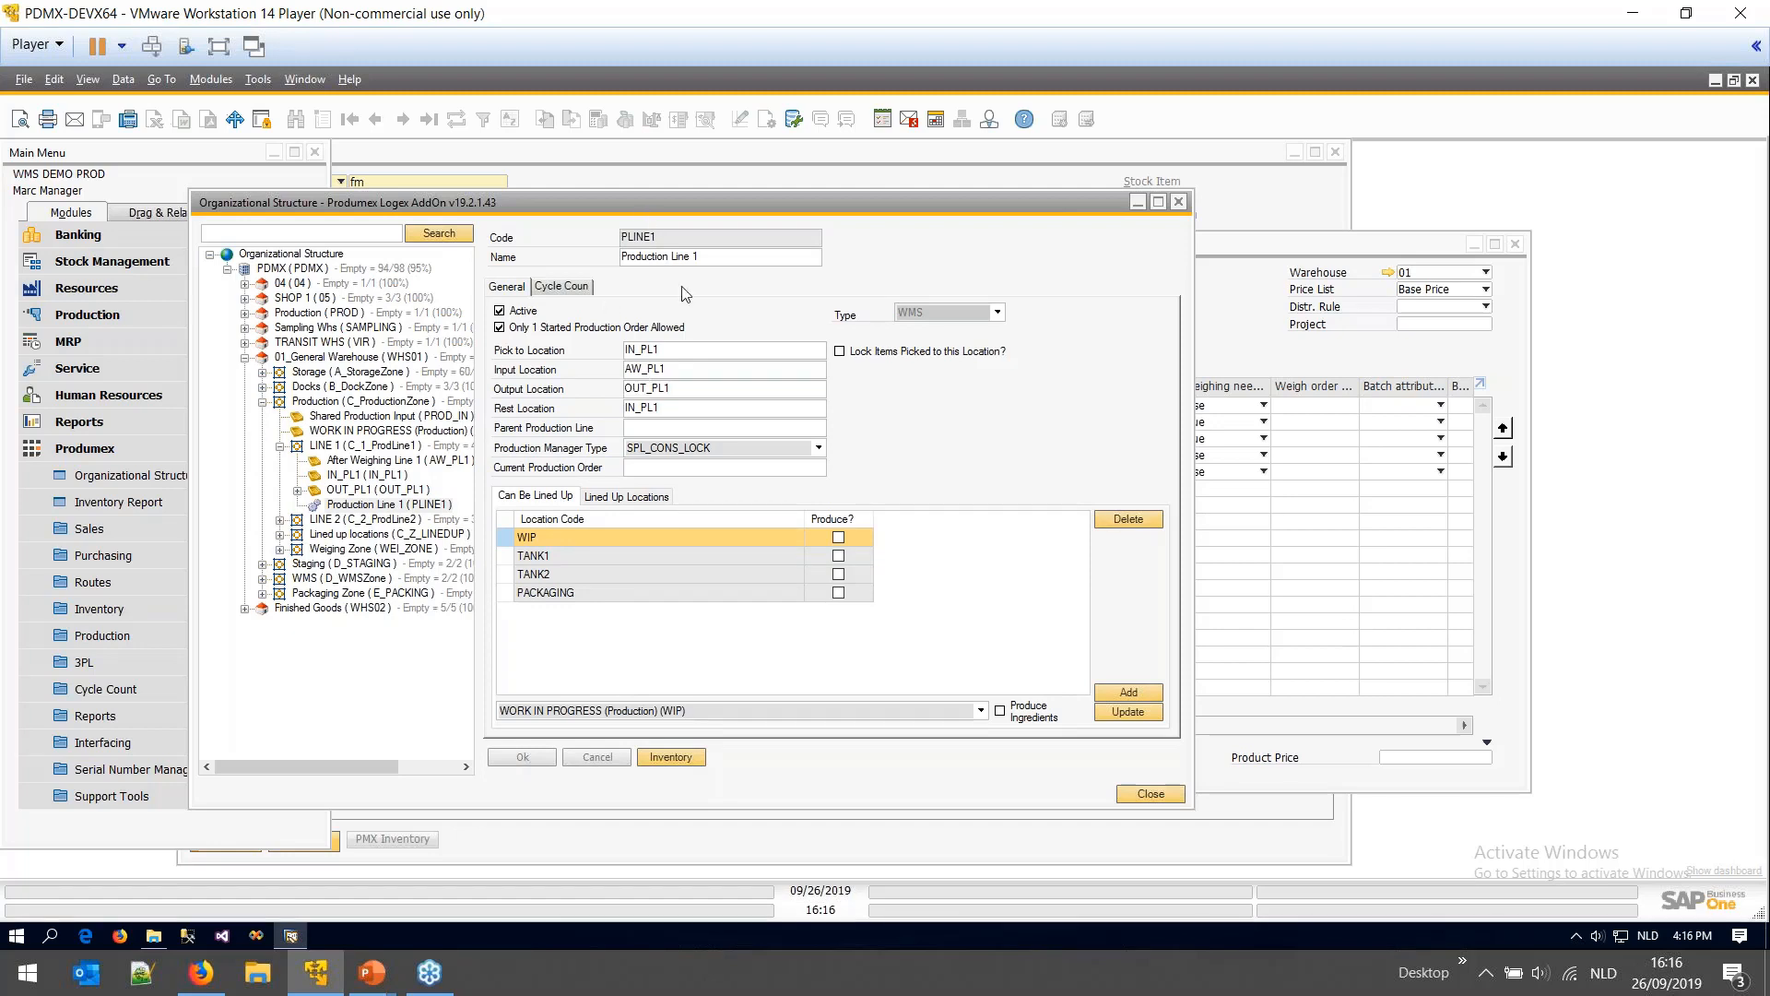
{"action": "left_click", "coordinate": [672, 409]}
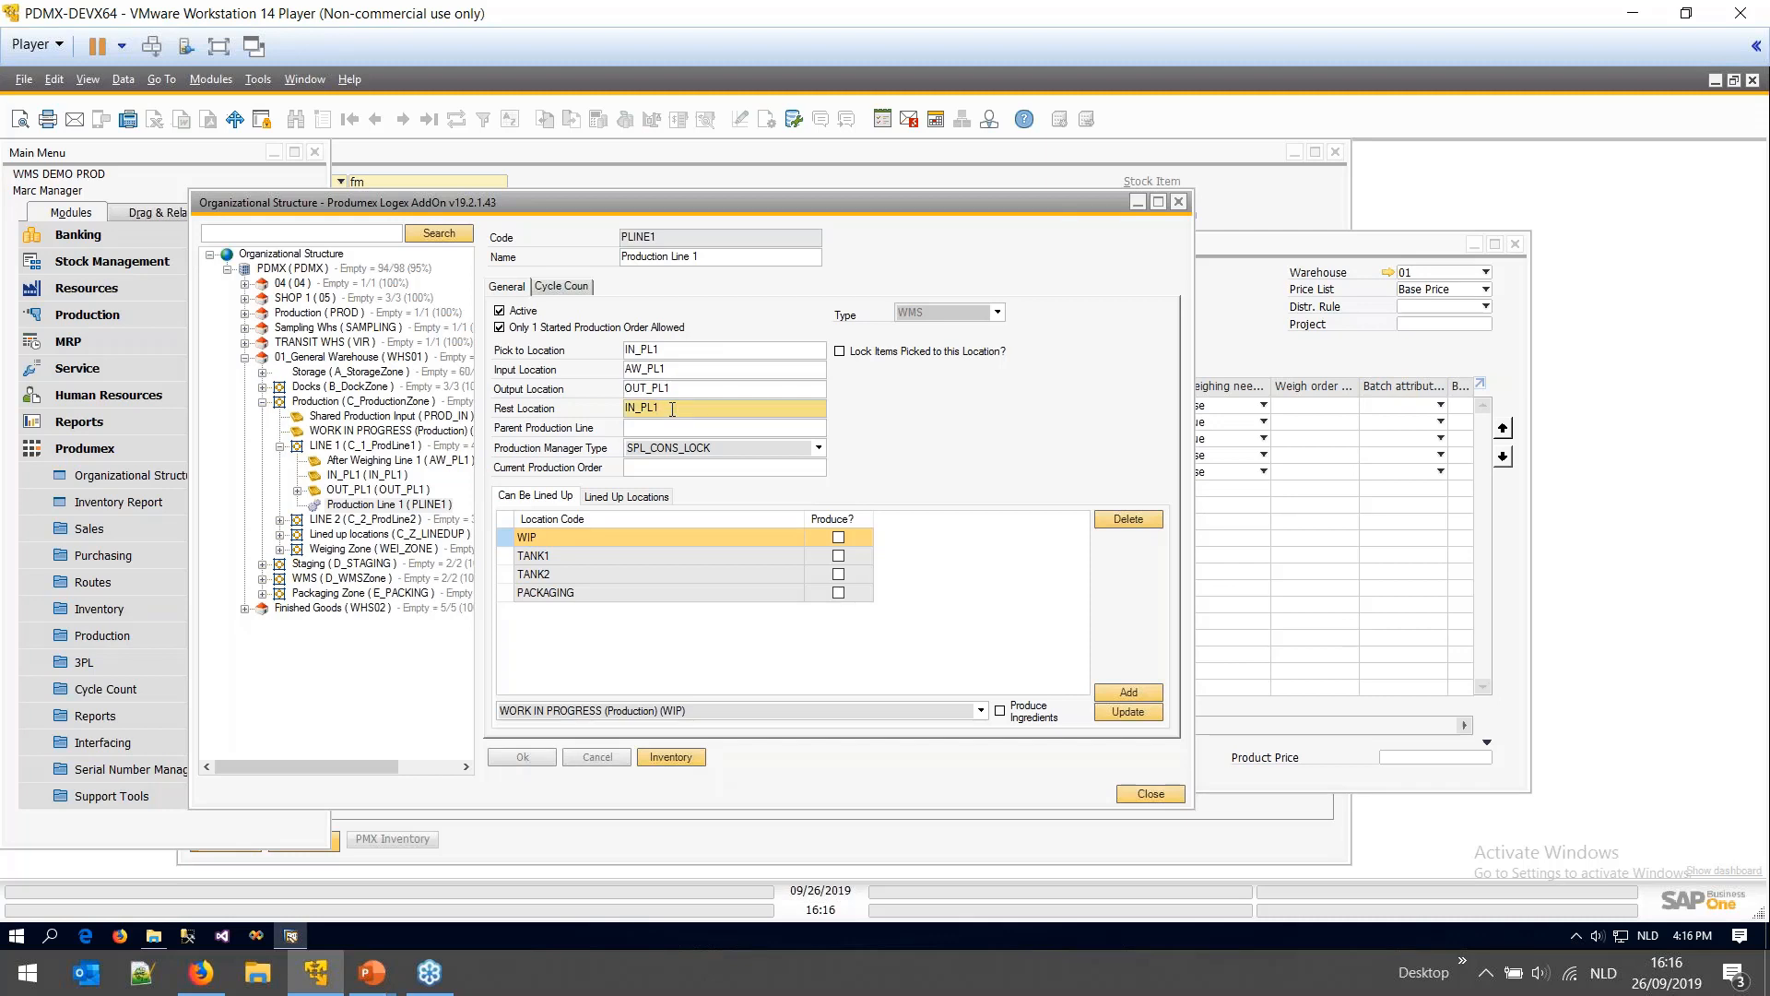
{"action": "double_click", "coordinate": [672, 409]}
{"action": "double_click", "coordinate": [652, 351]}
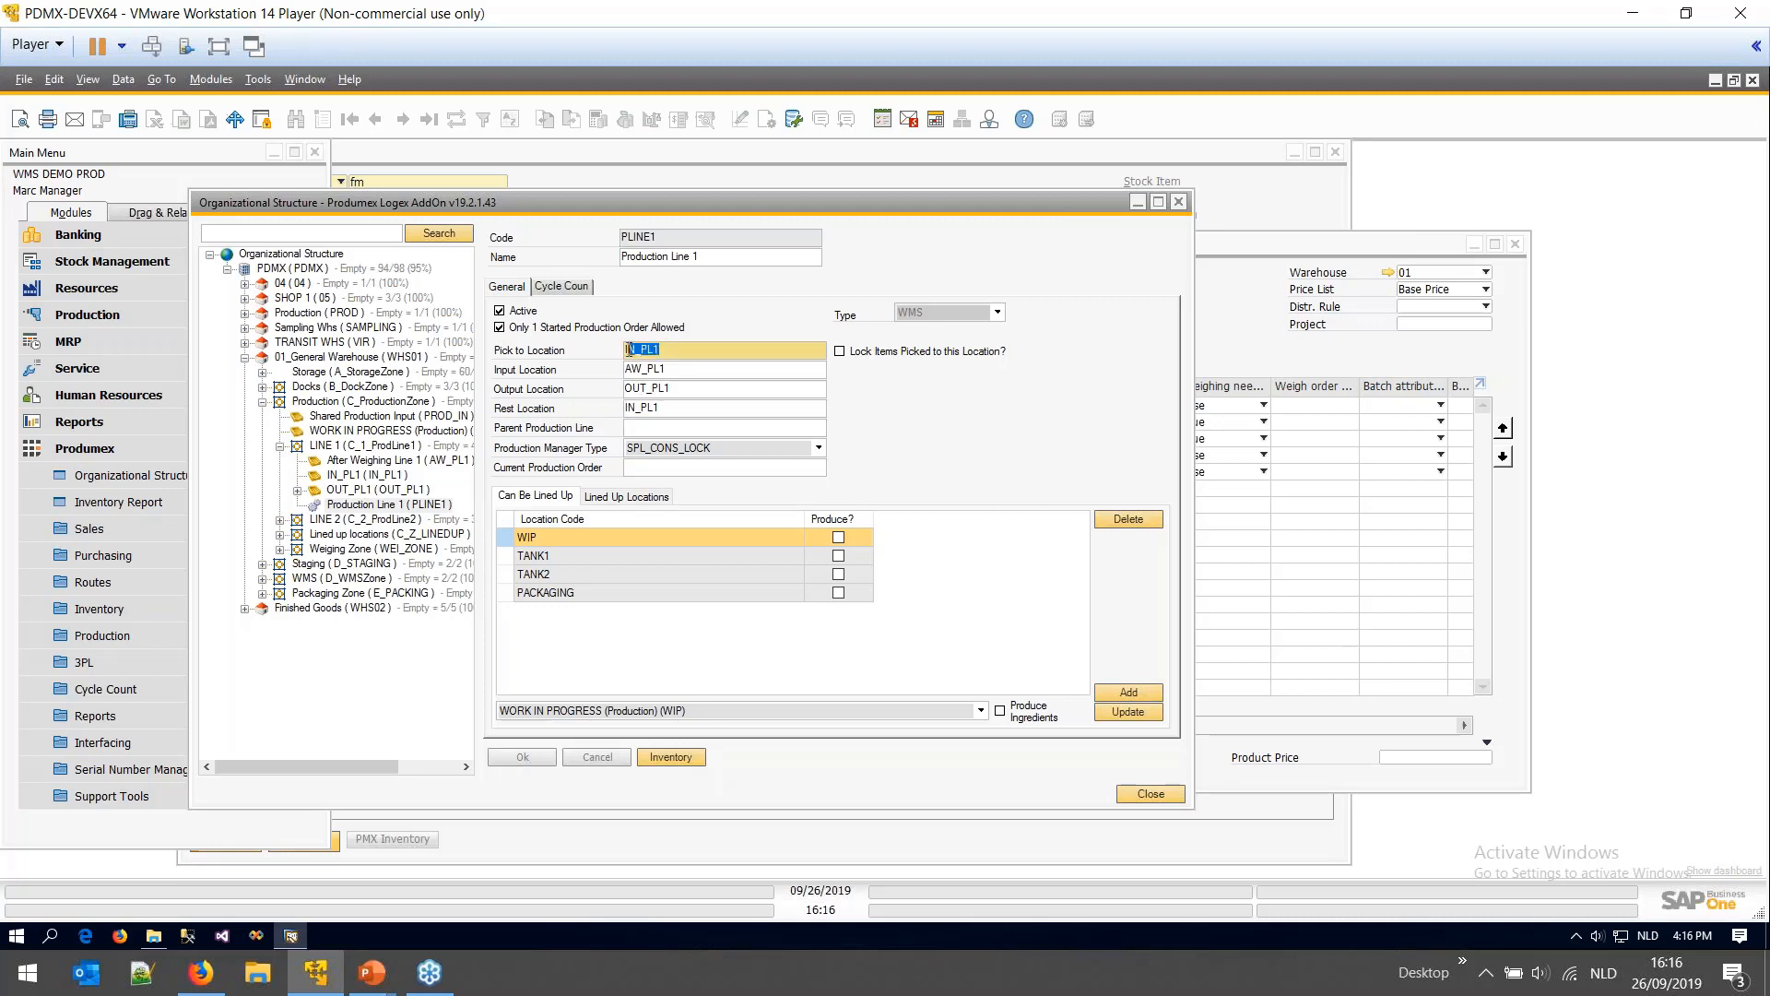
{"action": "left_click", "coordinate": [658, 410]}
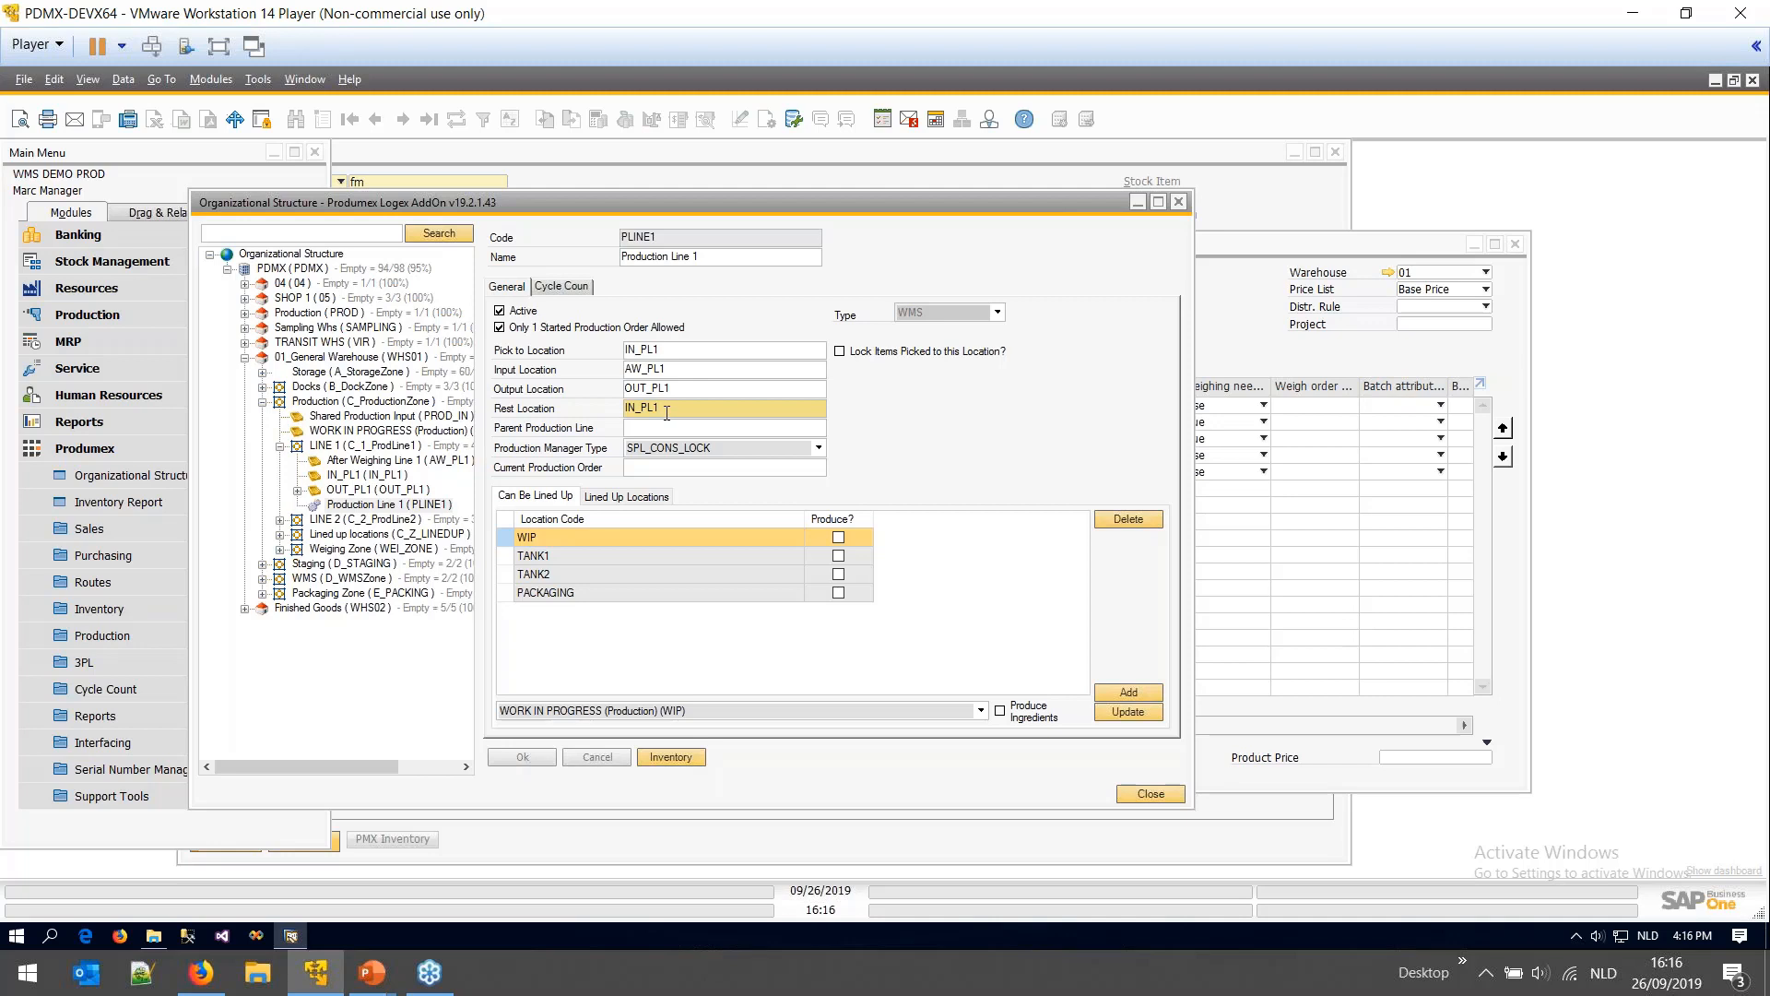
{"action": "double_click", "coordinate": [671, 410]}
{"action": "type", "text": "REST"}
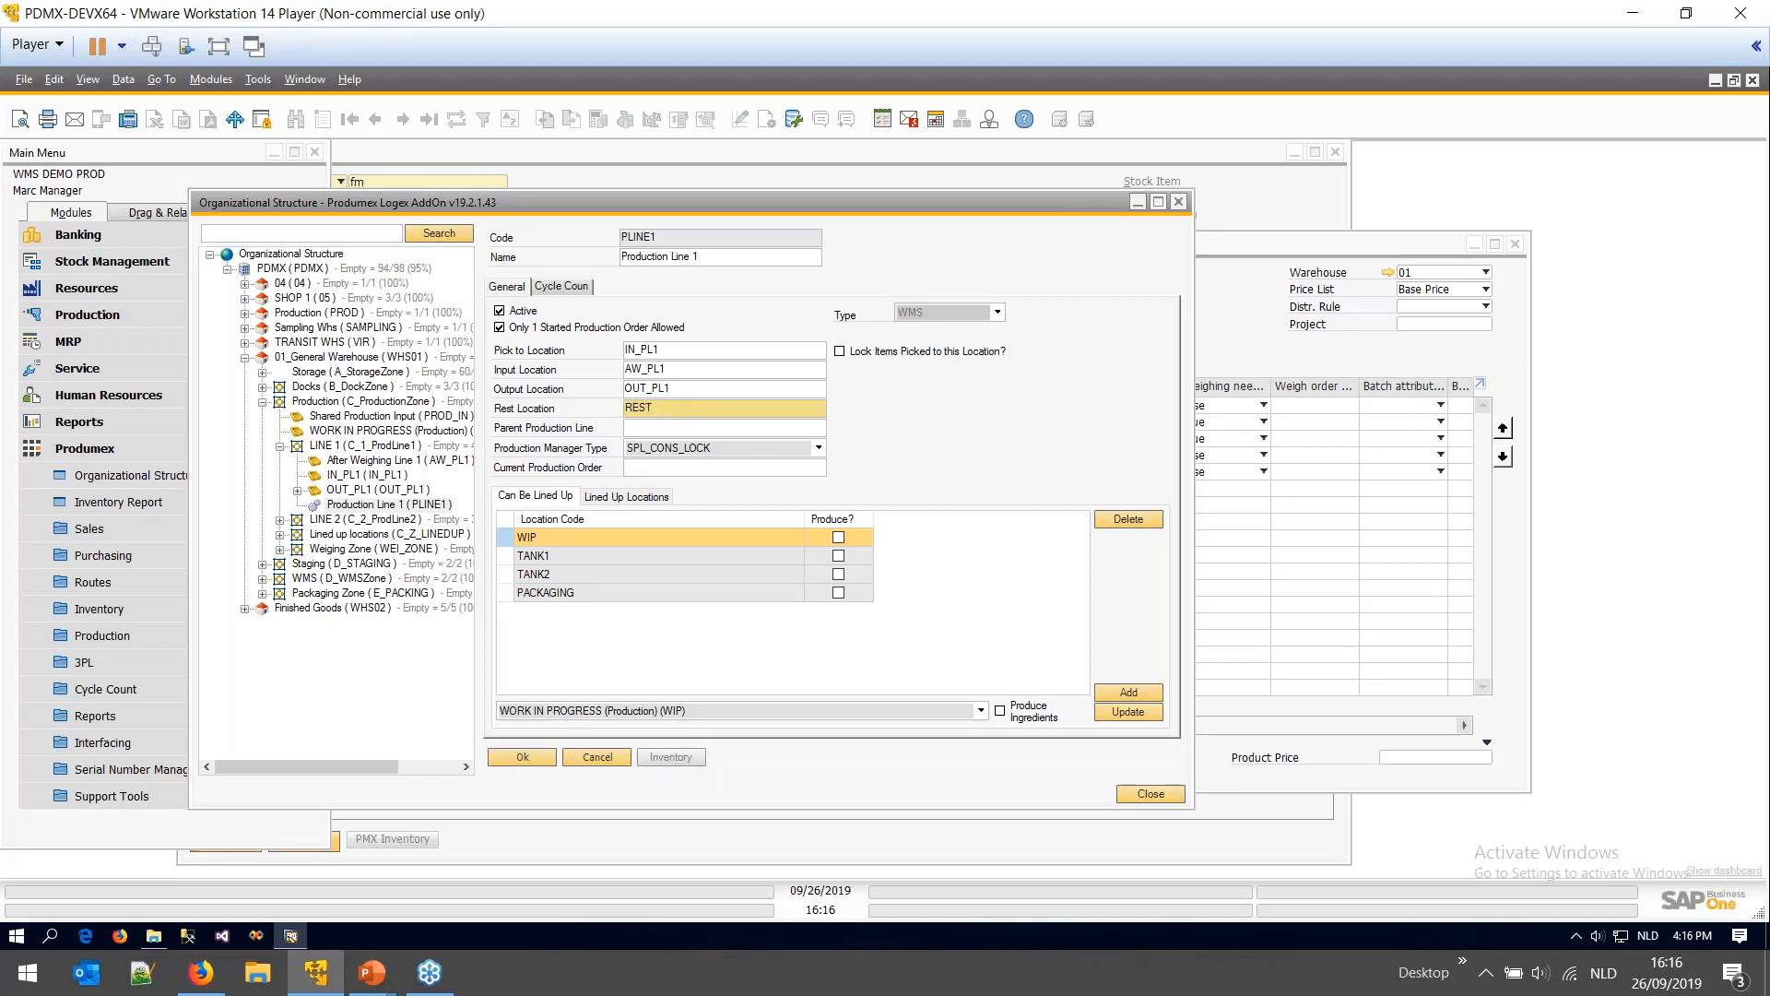
{"action": "key", "text": "ctrl+z"}
- Browse the TANK1 and WIP lined-up rows, then open Tank 1's settings without saving
{"action": "left_click_drag", "start_coordinate": [664, 235], "coordinate": [608, 241]}
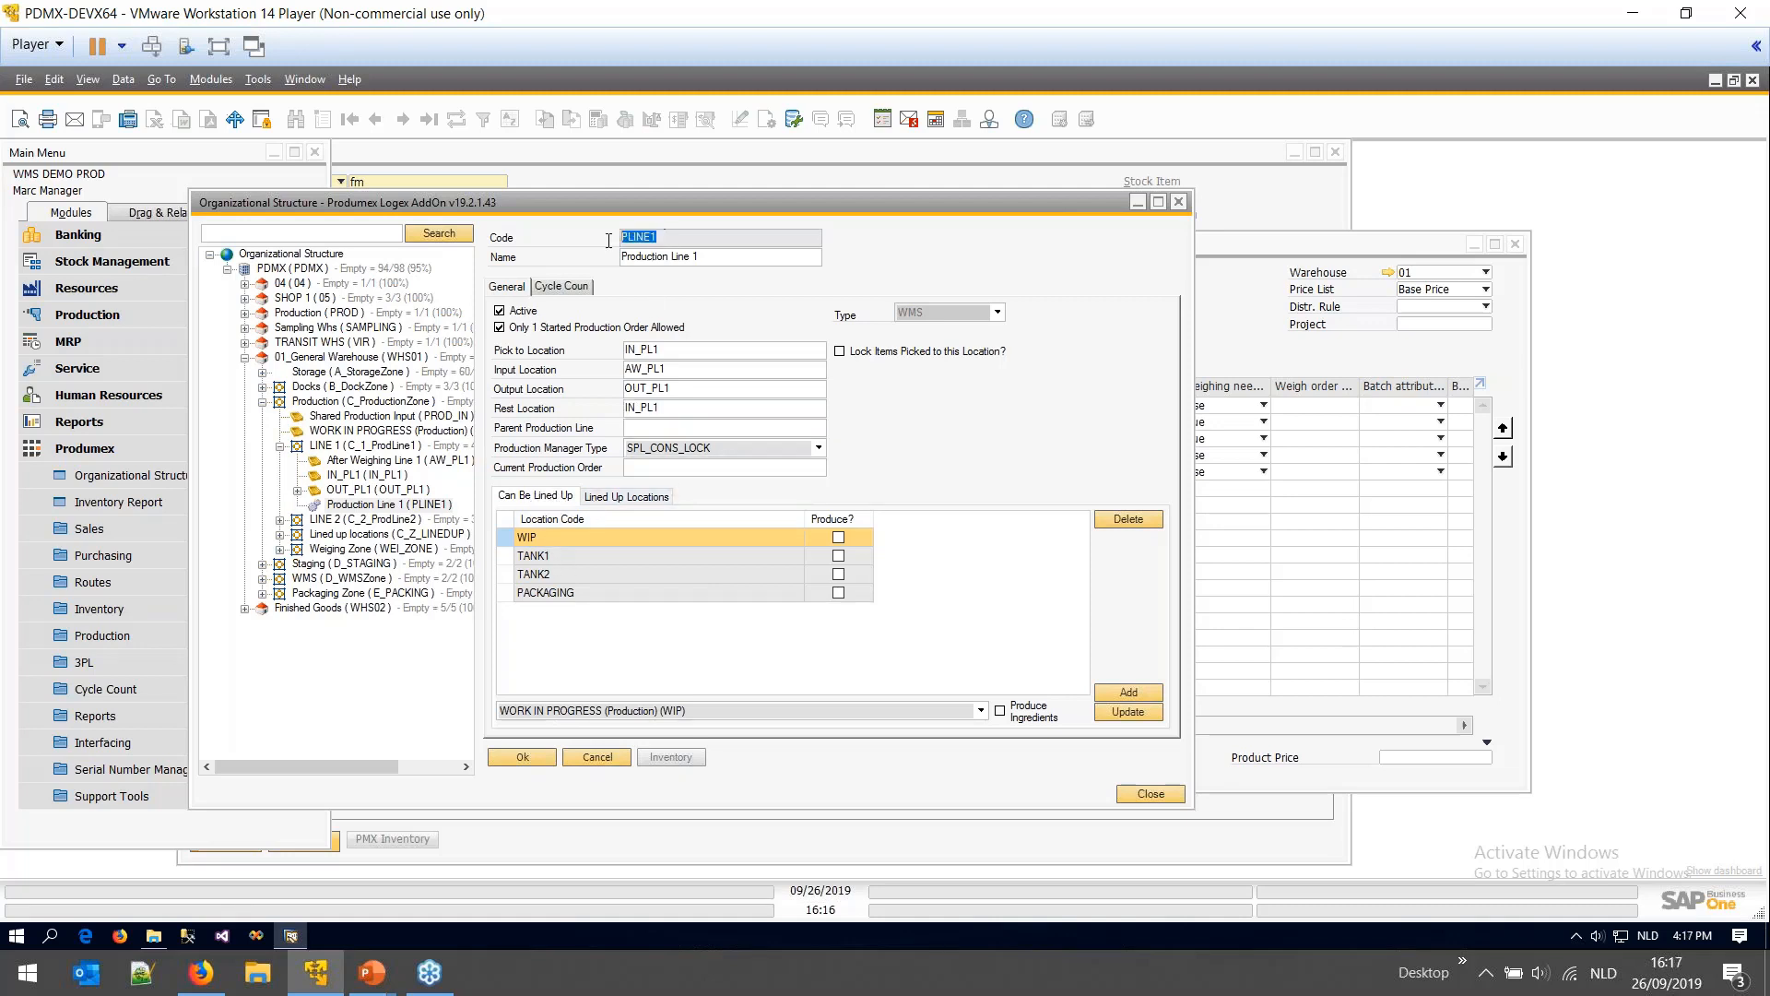
{"action": "left_click", "coordinate": [562, 555]}
{"action": "left_click", "coordinate": [555, 539]}
{"action": "left_click", "coordinate": [542, 559]}
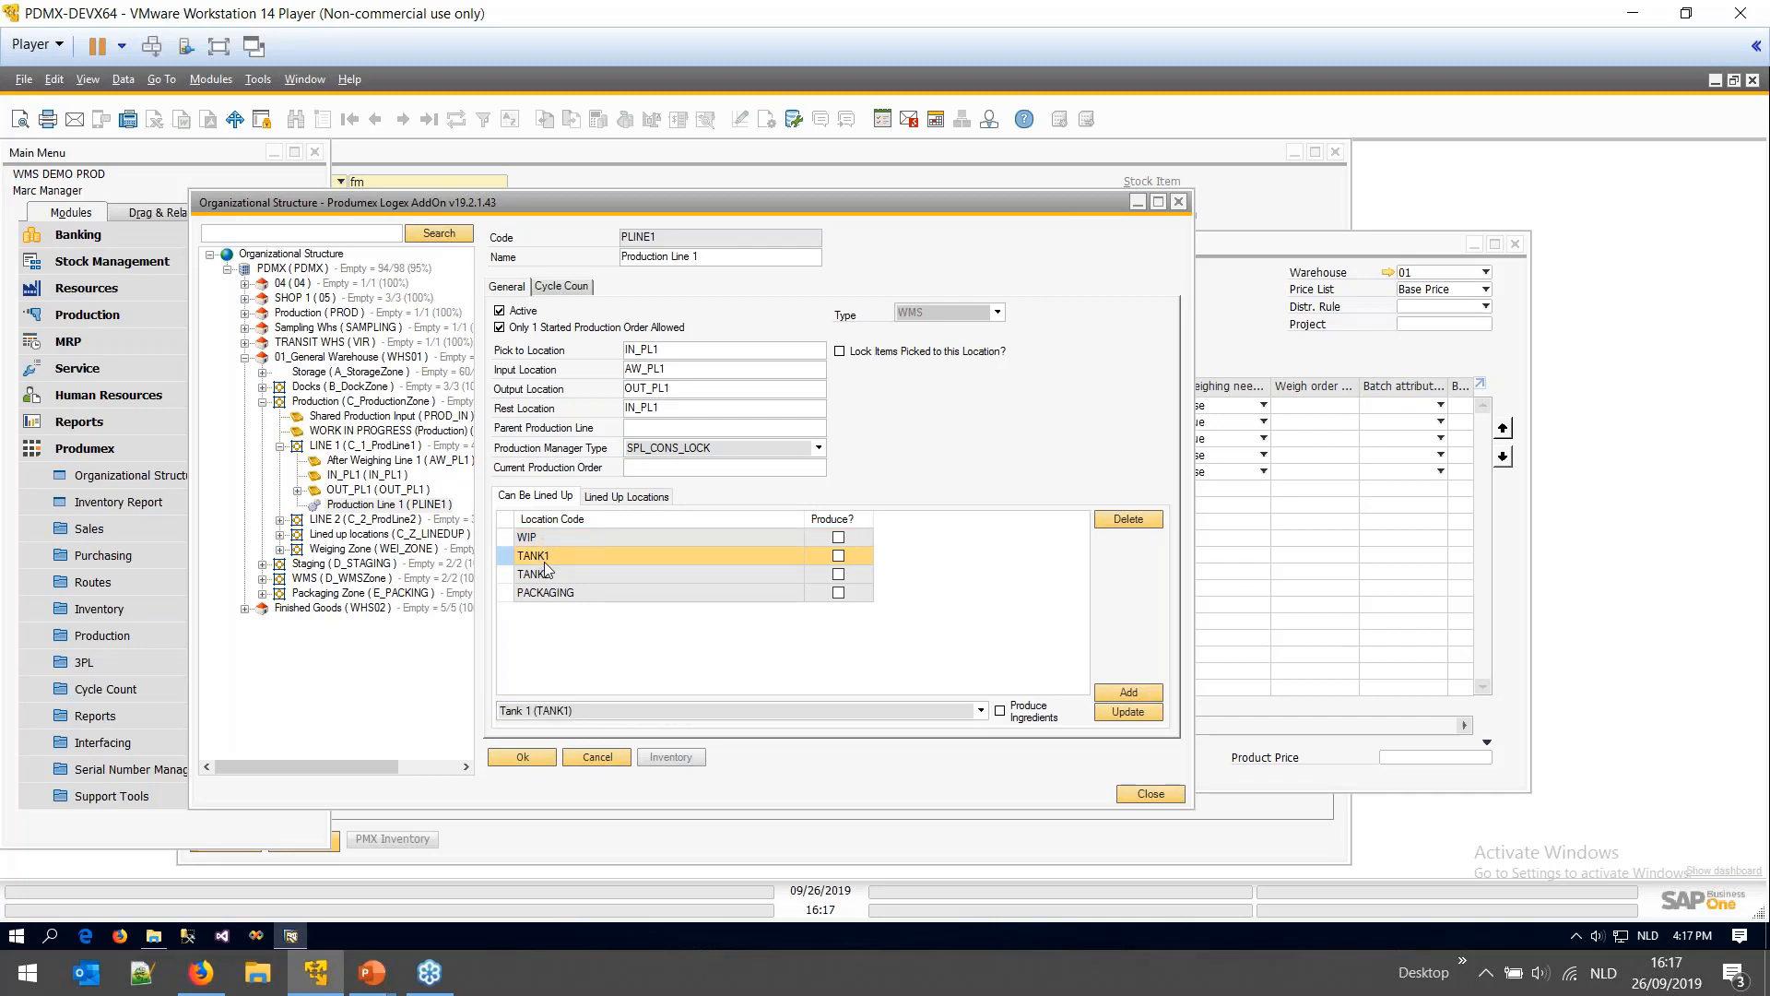
{"action": "left_click", "coordinate": [280, 535]}
{"action": "left_click", "coordinate": [366, 611]}
{"action": "left_click", "coordinate": [917, 571]}
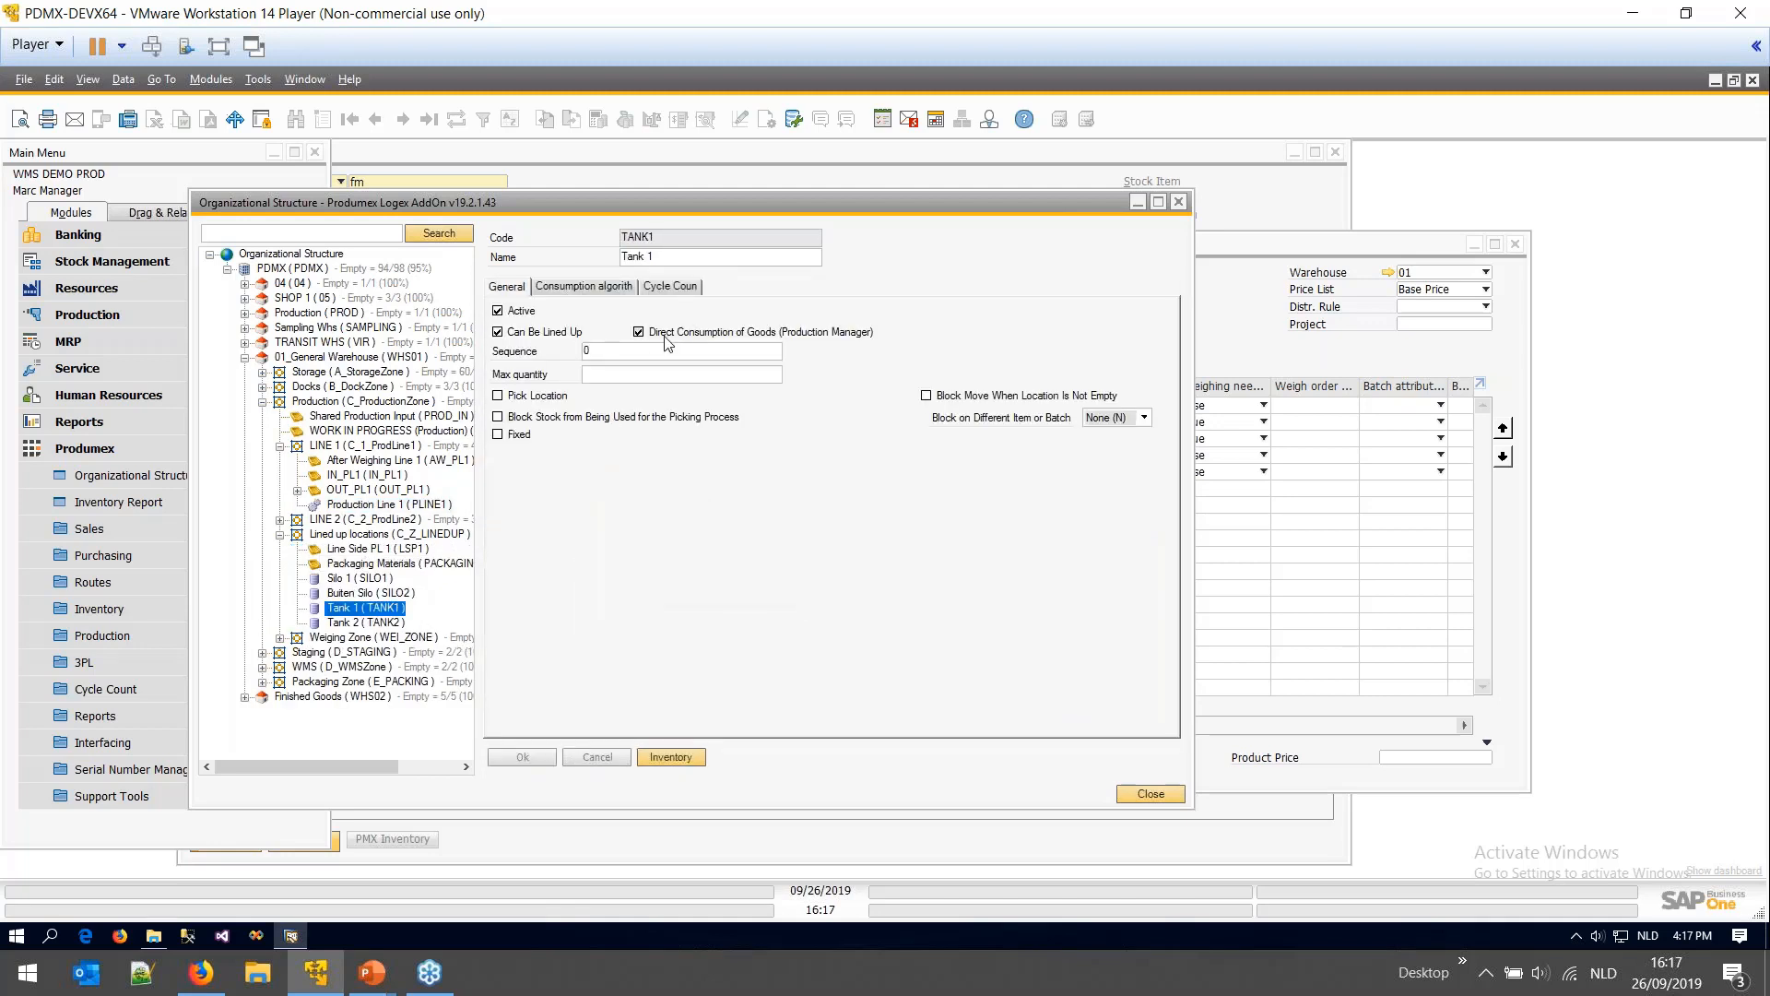
- Check Packaging Materials and the PACKAGING and TANK1 lined-up rows, then close Organizational Structure
{"action": "left_click", "coordinate": [354, 566]}
{"action": "left_click", "coordinate": [391, 509]}
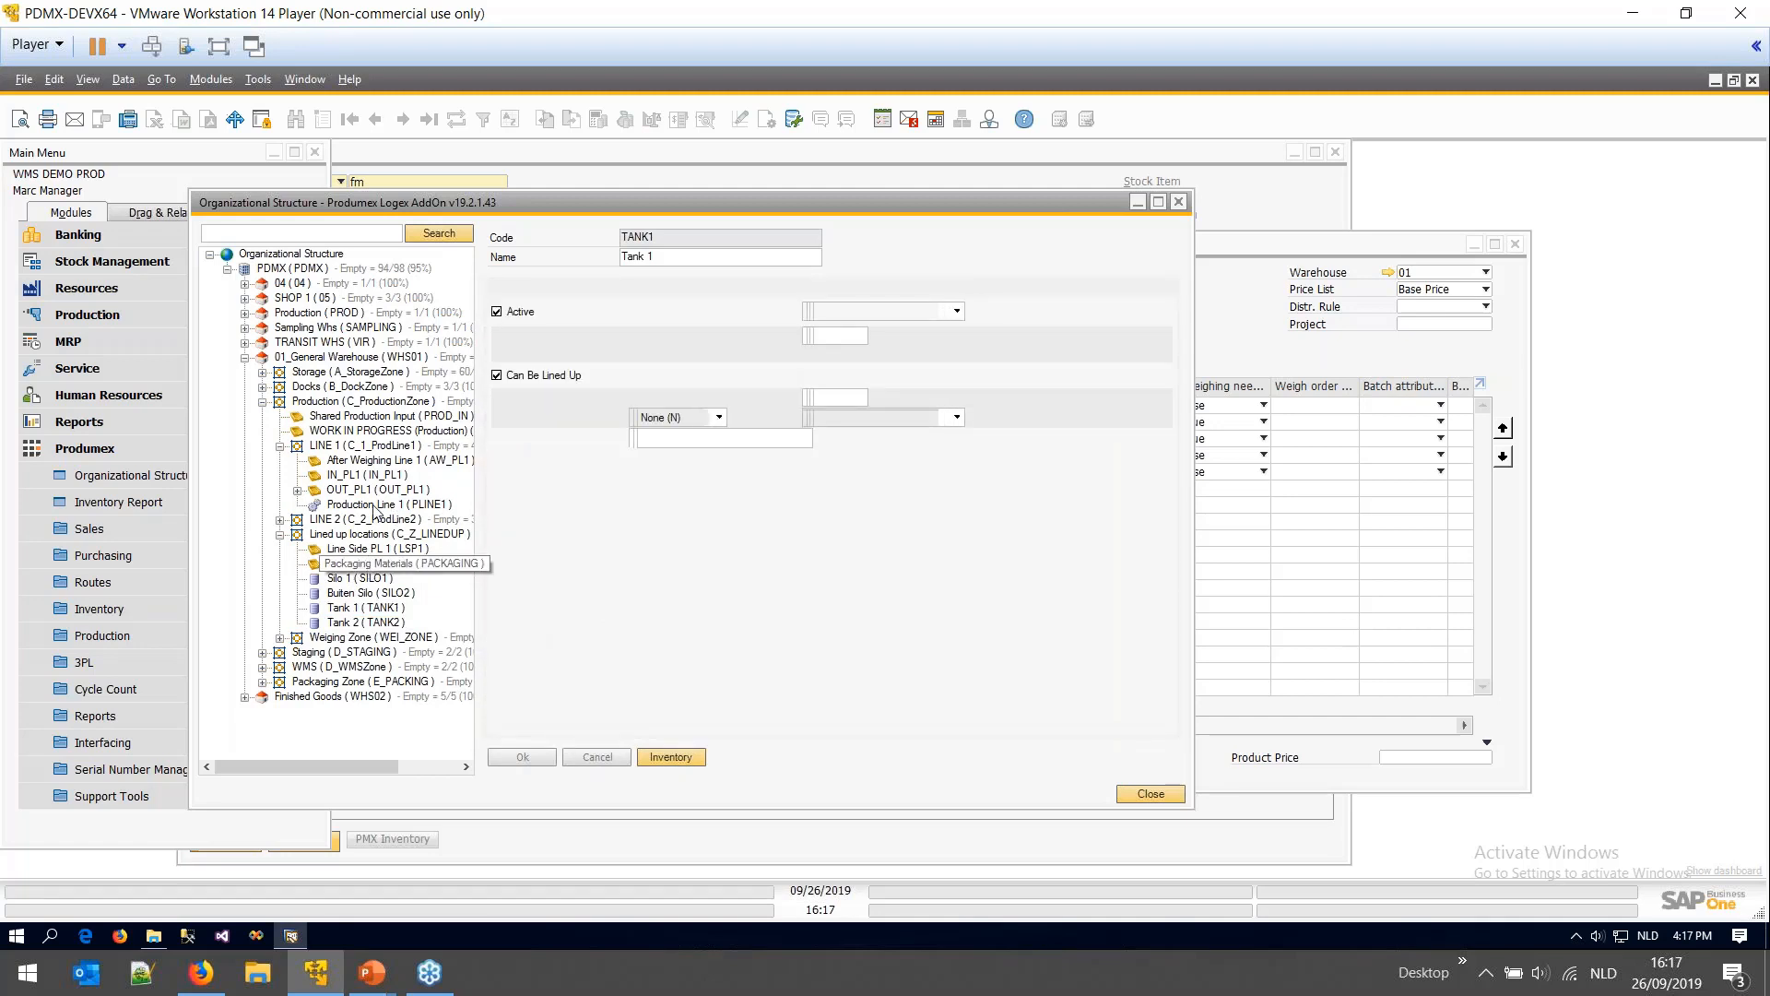
{"action": "left_click", "coordinate": [554, 593]}
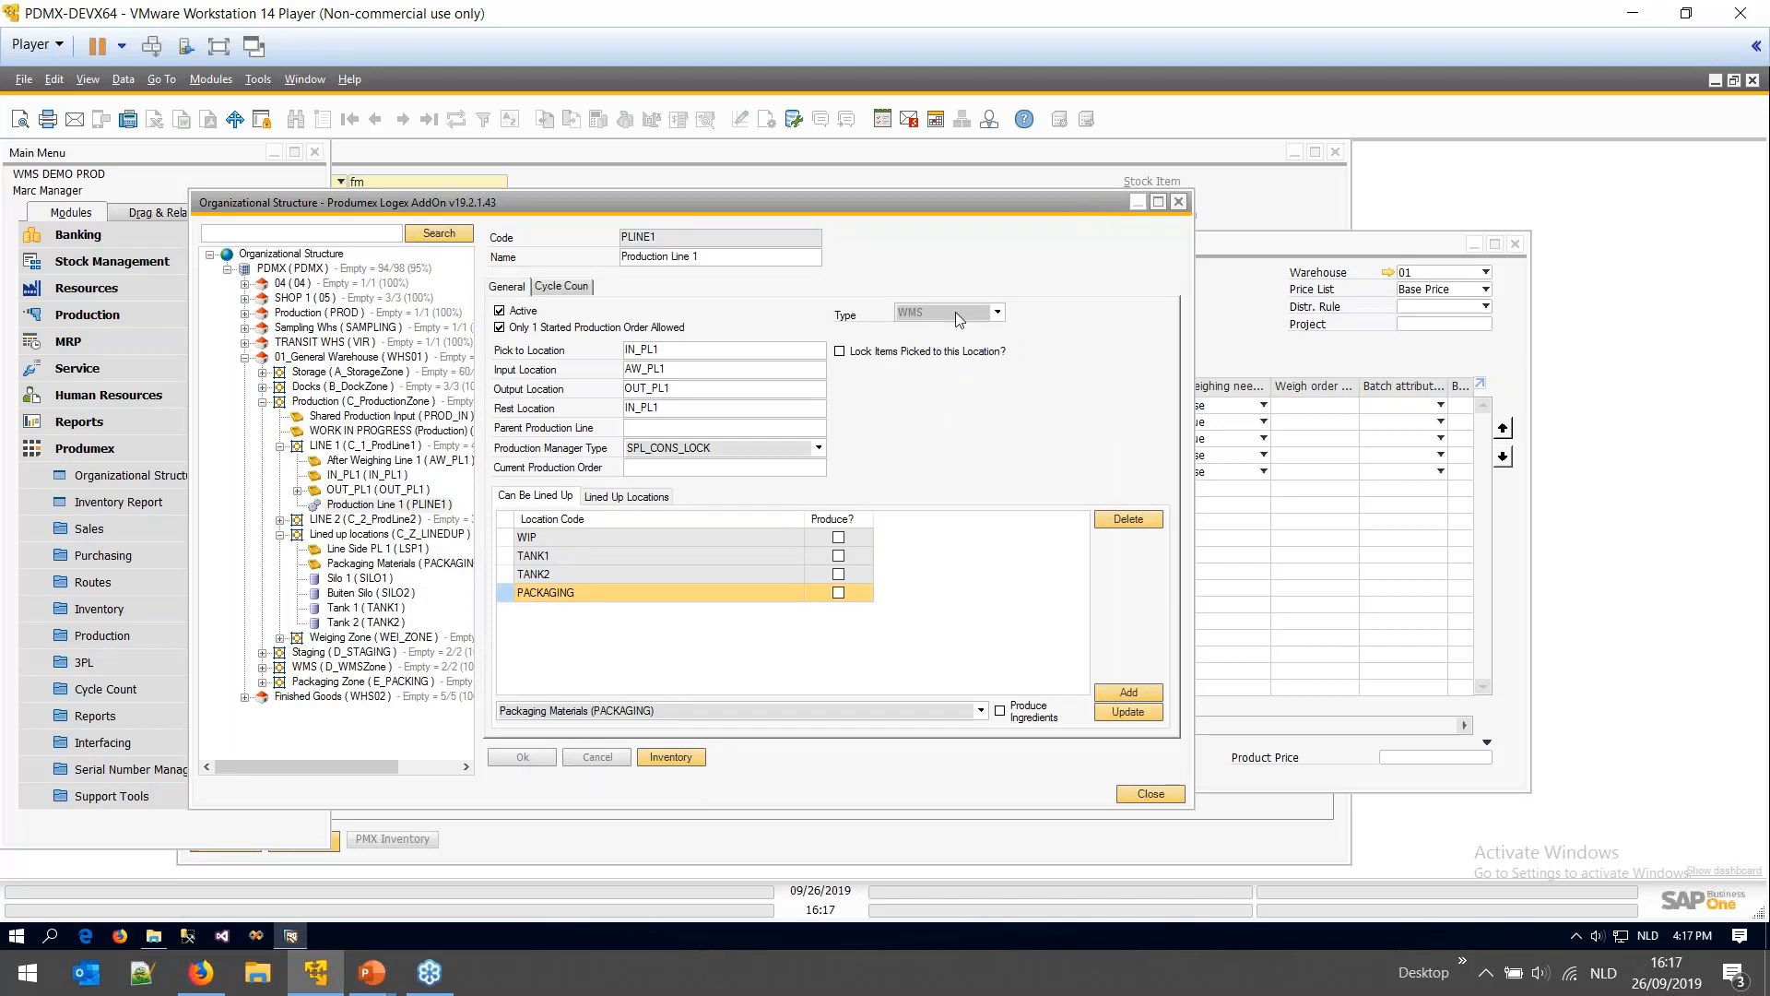
{"action": "left_click", "coordinate": [539, 557]}
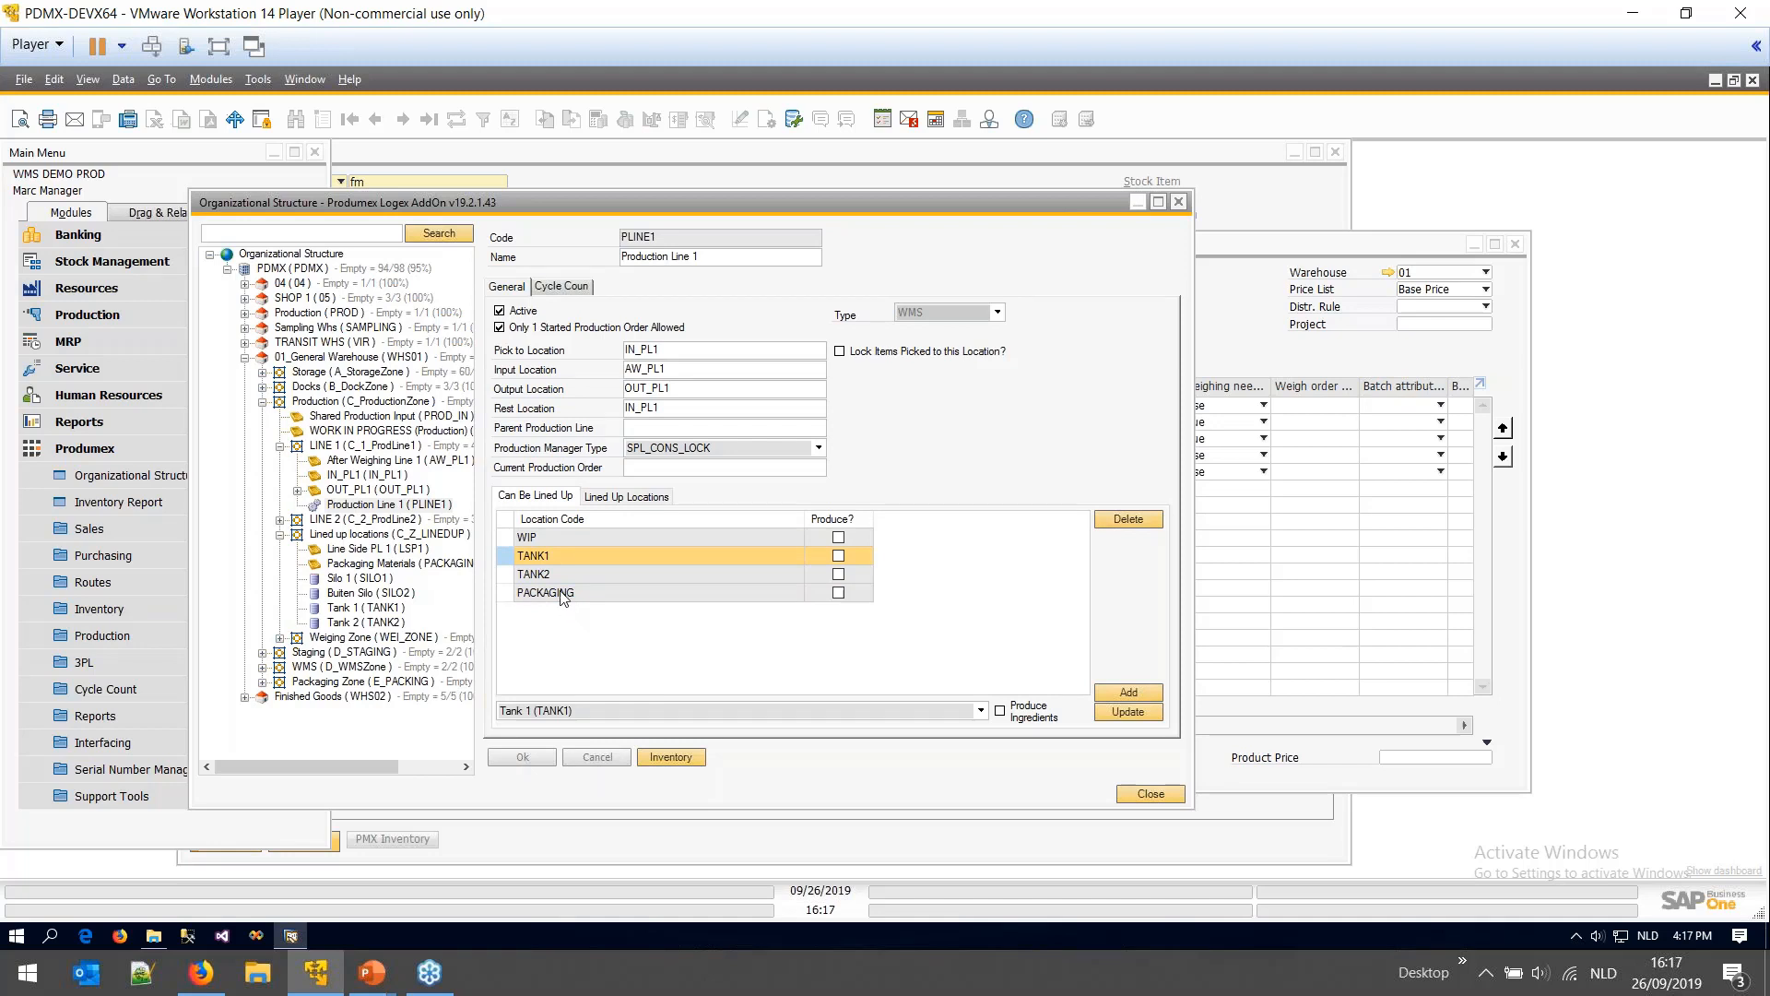
{"action": "left_click", "coordinate": [562, 595]}
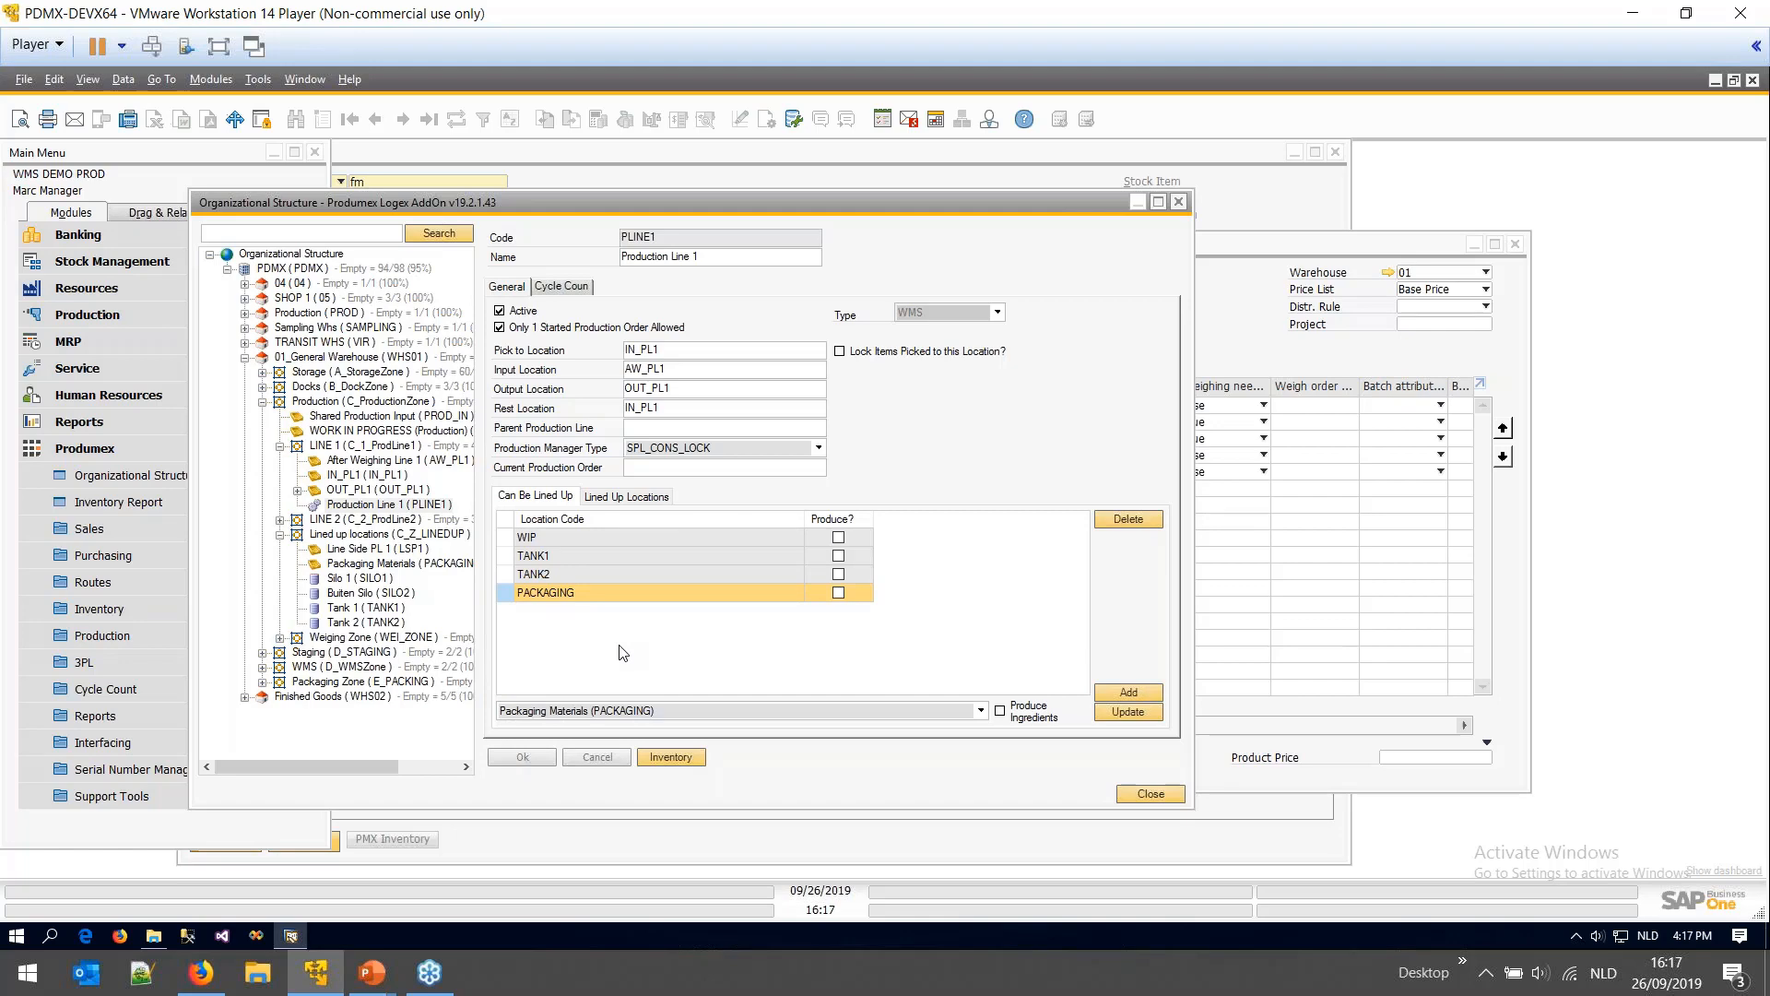
{"action": "left_click", "coordinate": [1158, 793]}
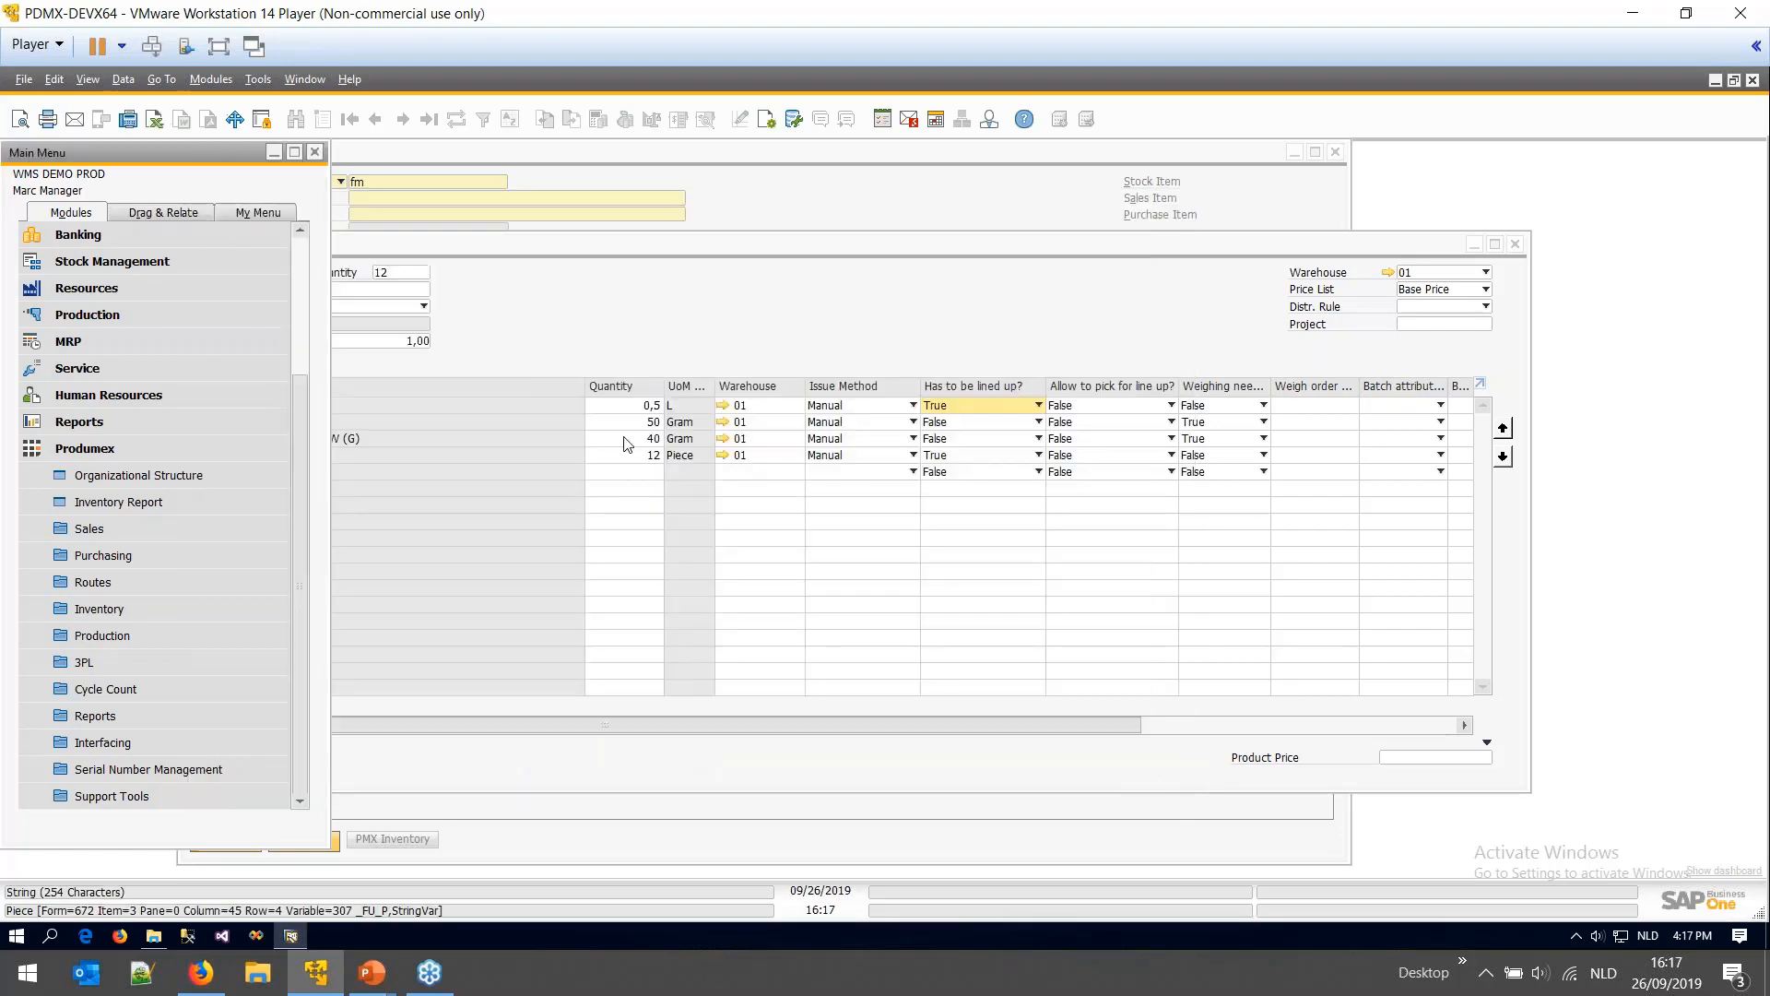
- Keep Butter Raw's 'Weighing needed?' at True and widen that column
{"action": "left_click", "coordinate": [665, 327]}
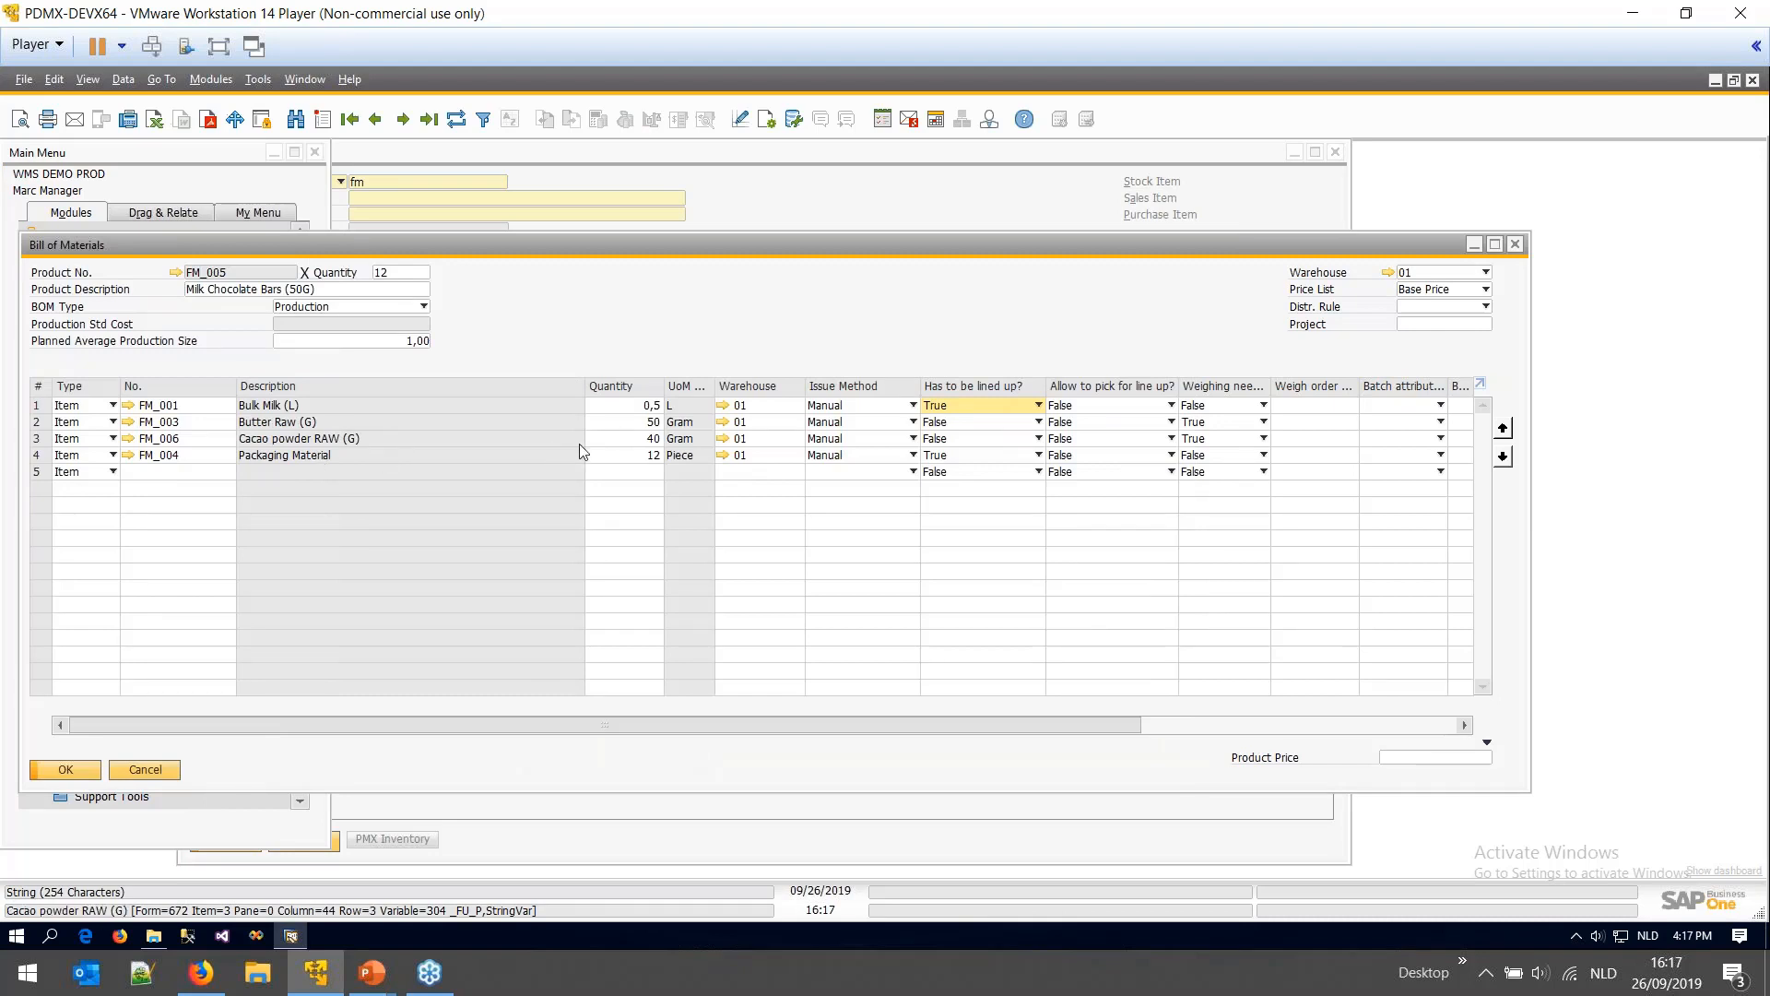
{"action": "double_click", "coordinate": [638, 422]}
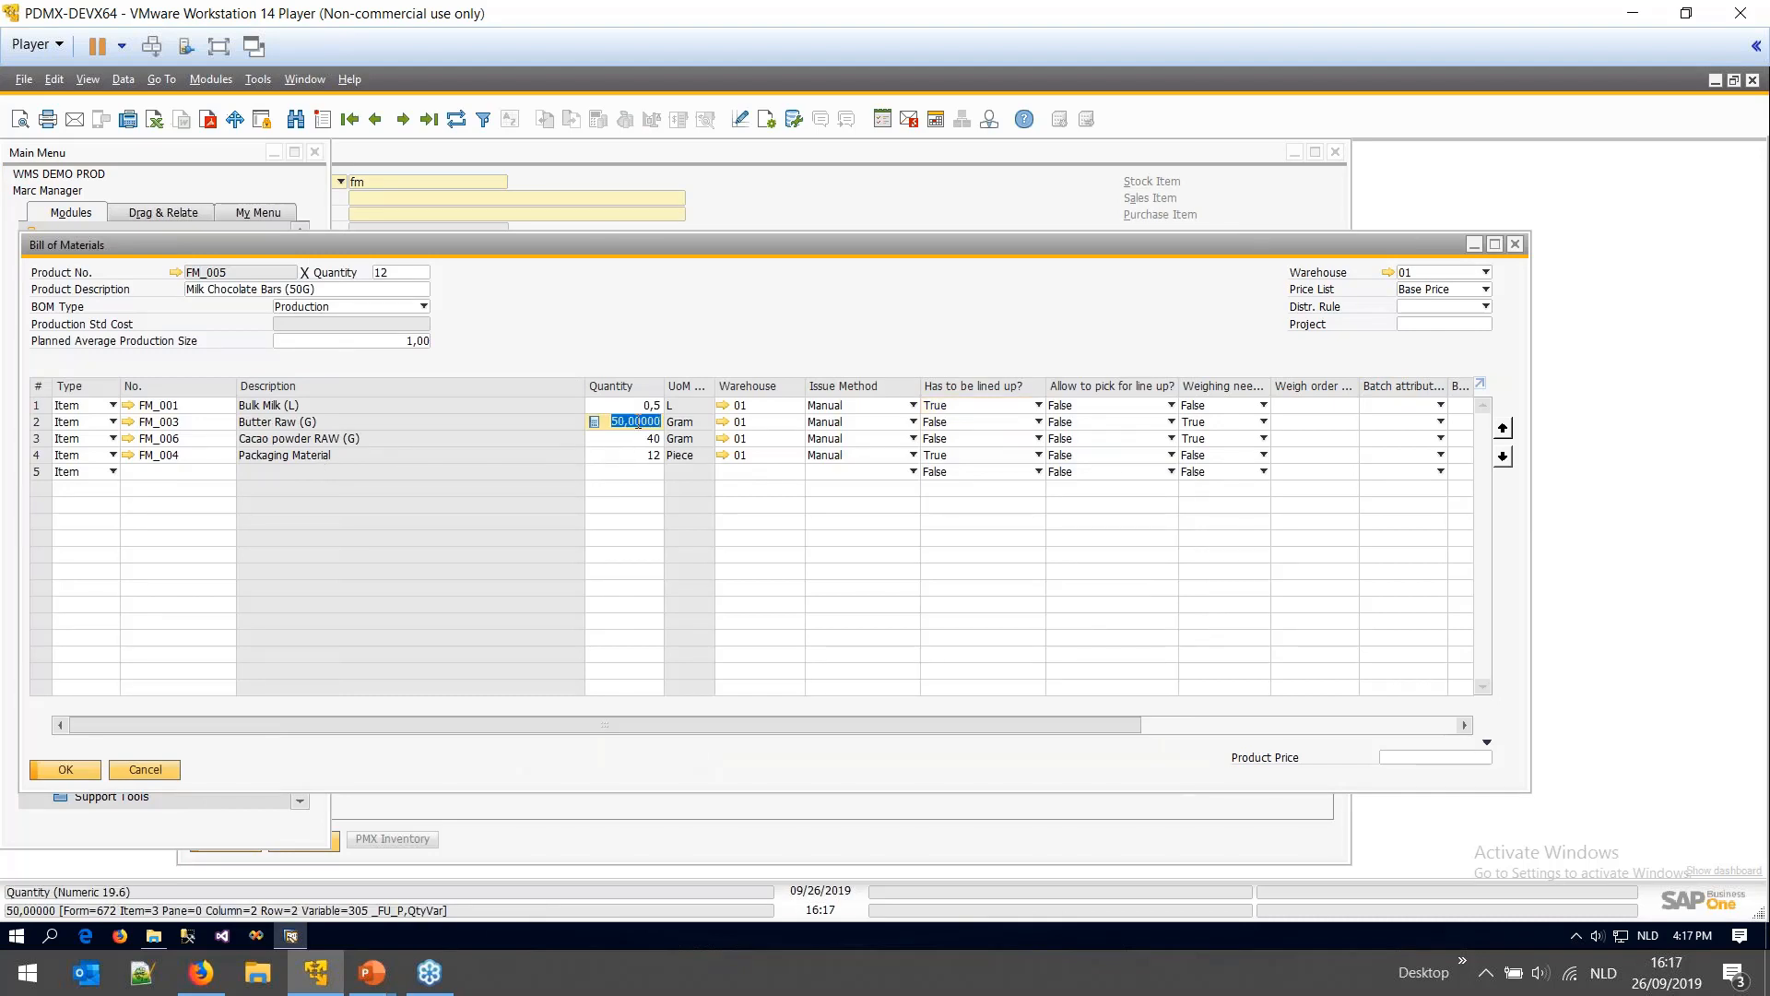
{"action": "key", "text": "Down"}
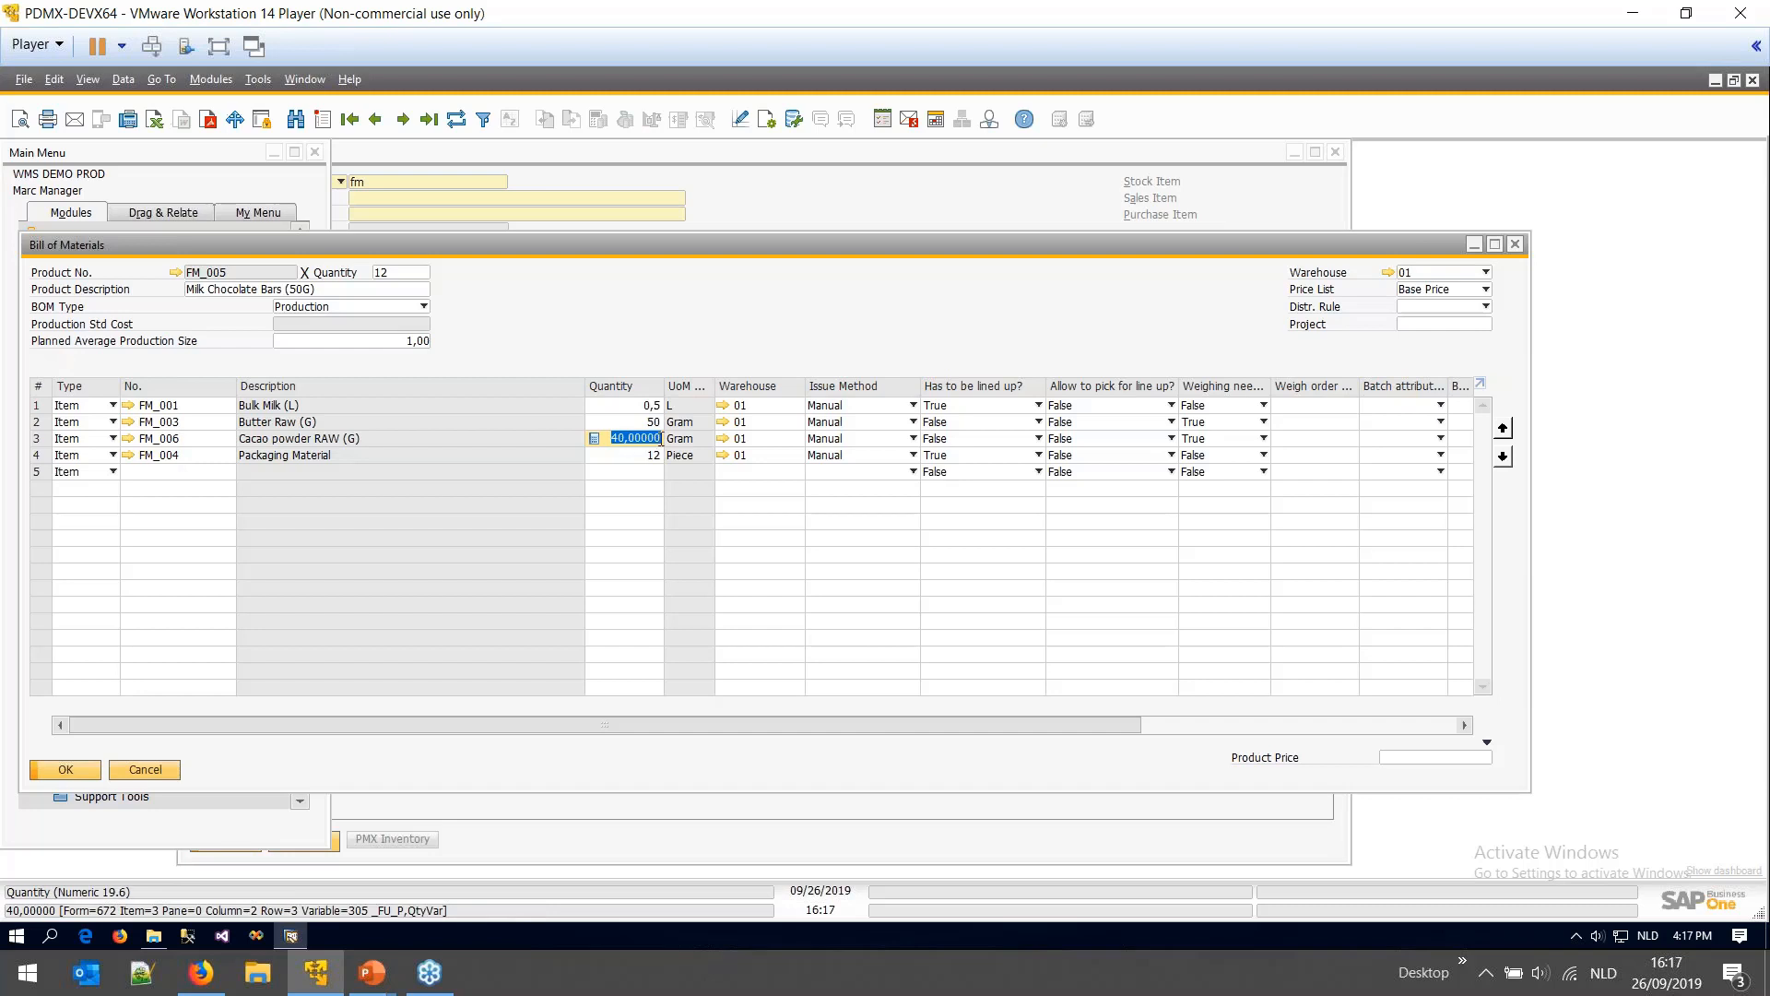
{"action": "left_click", "coordinate": [1237, 425]}
{"action": "left_click", "coordinate": [1235, 438]}
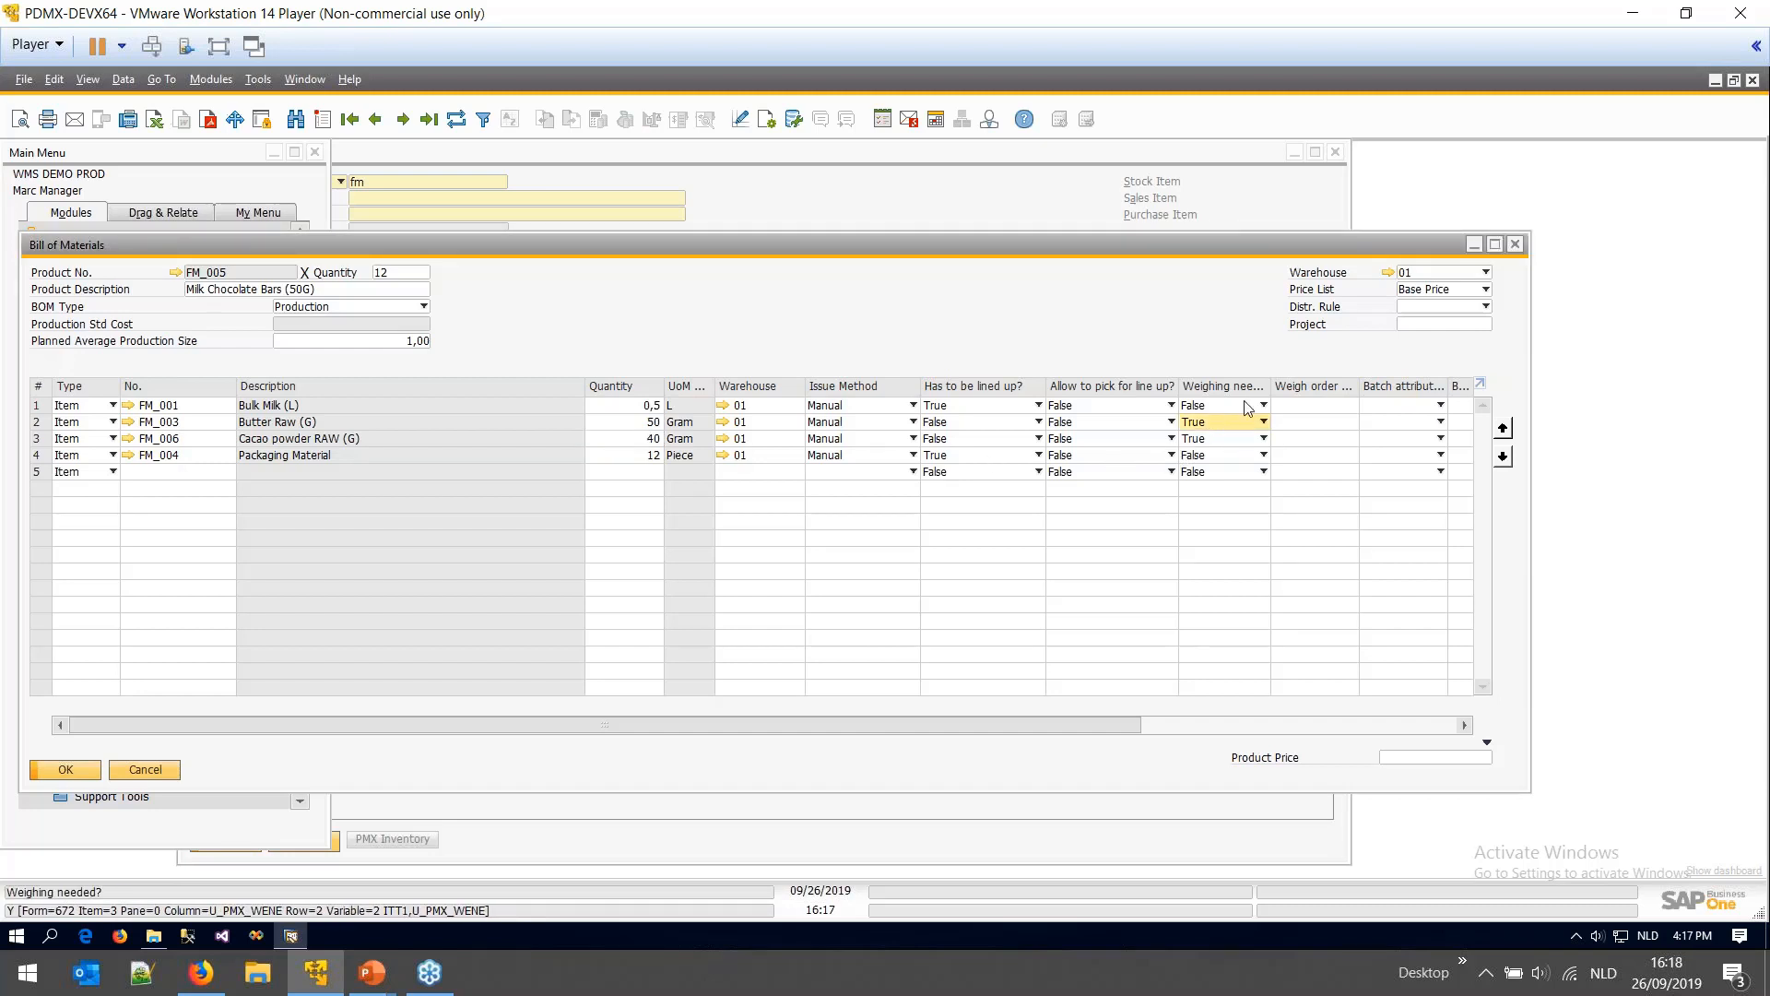
{"action": "left_click_drag", "start_coordinate": [1272, 387], "coordinate": [1347, 387]}
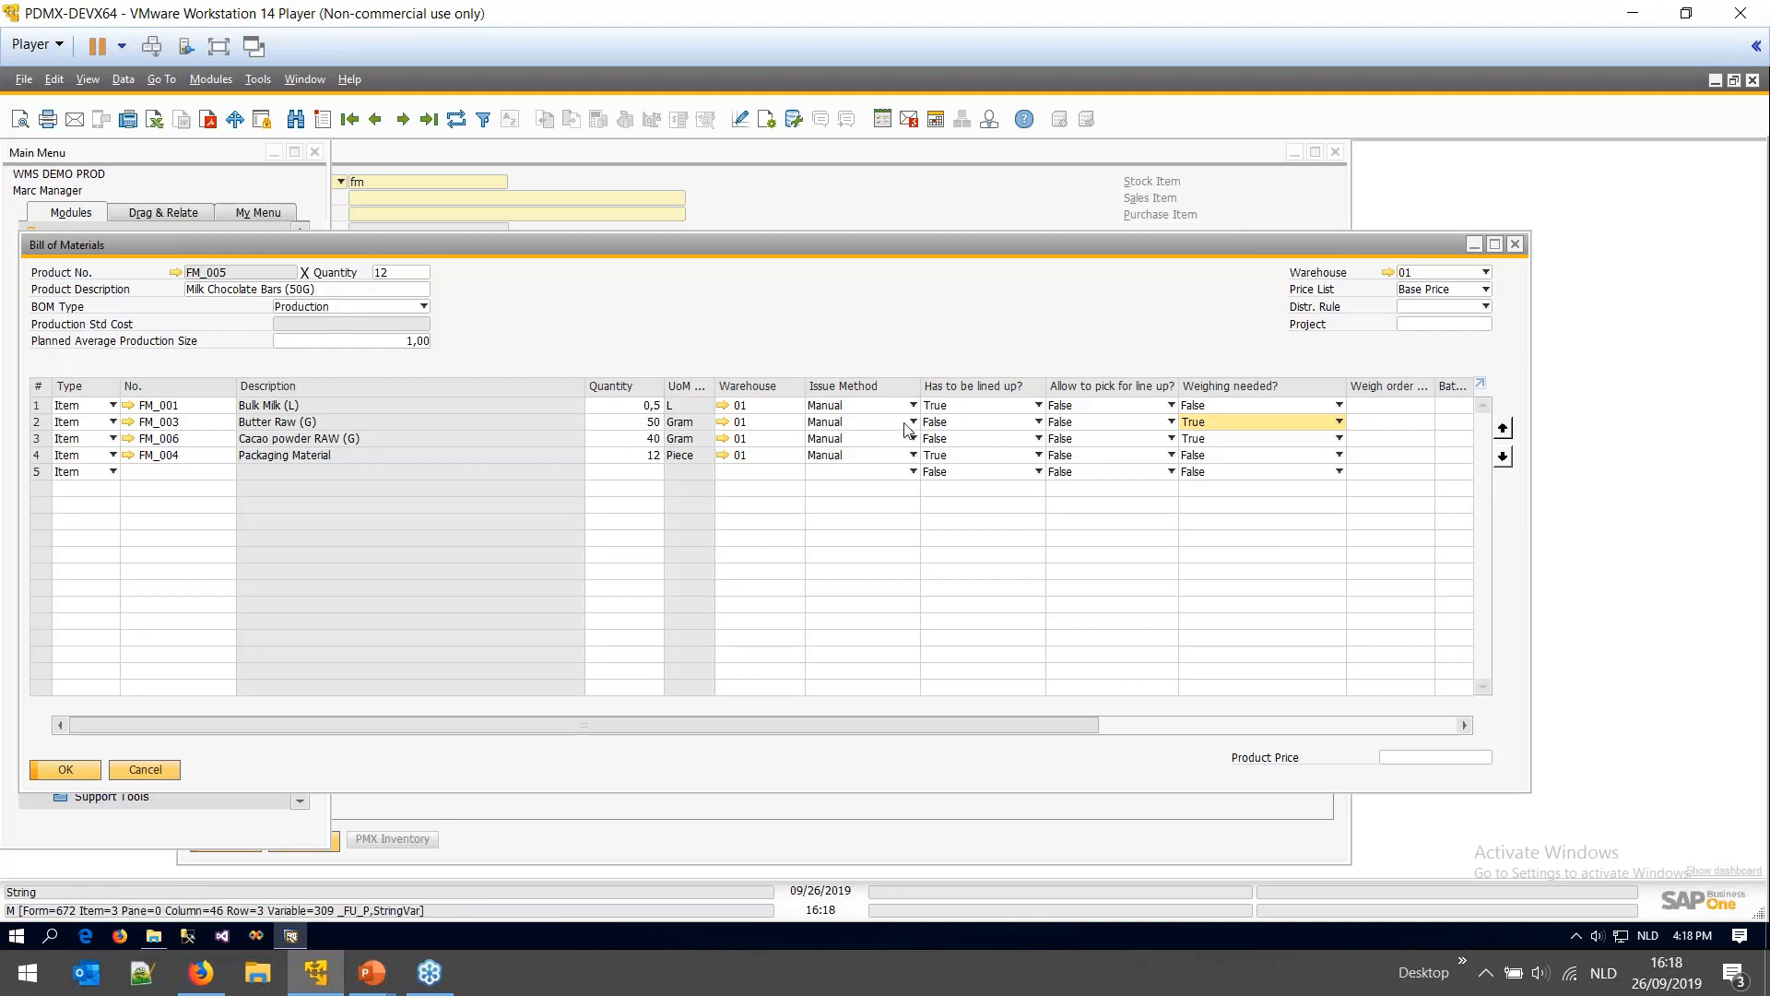
- Review the line-up settings for Bulk Milk and Packaging Material
{"action": "left_click", "coordinate": [950, 410]}
{"action": "left_click", "coordinate": [959, 415]}
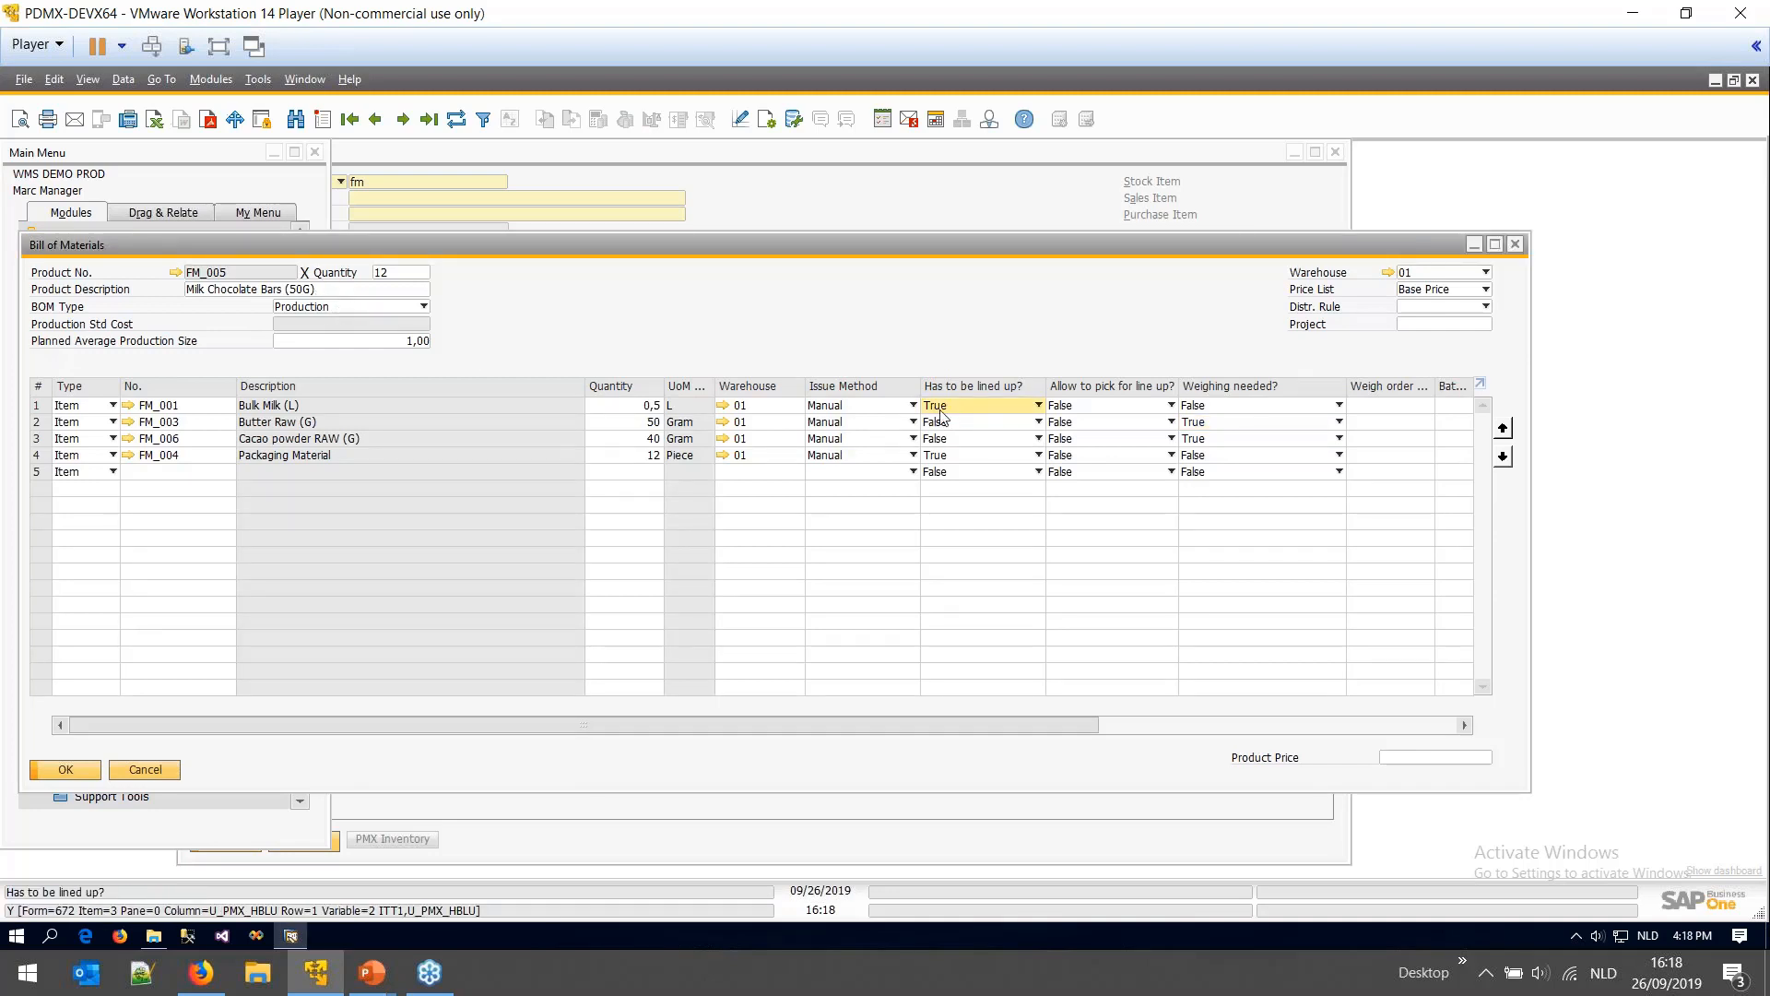
{"action": "left_click", "coordinate": [935, 455]}
{"action": "left_click", "coordinate": [931, 466]}
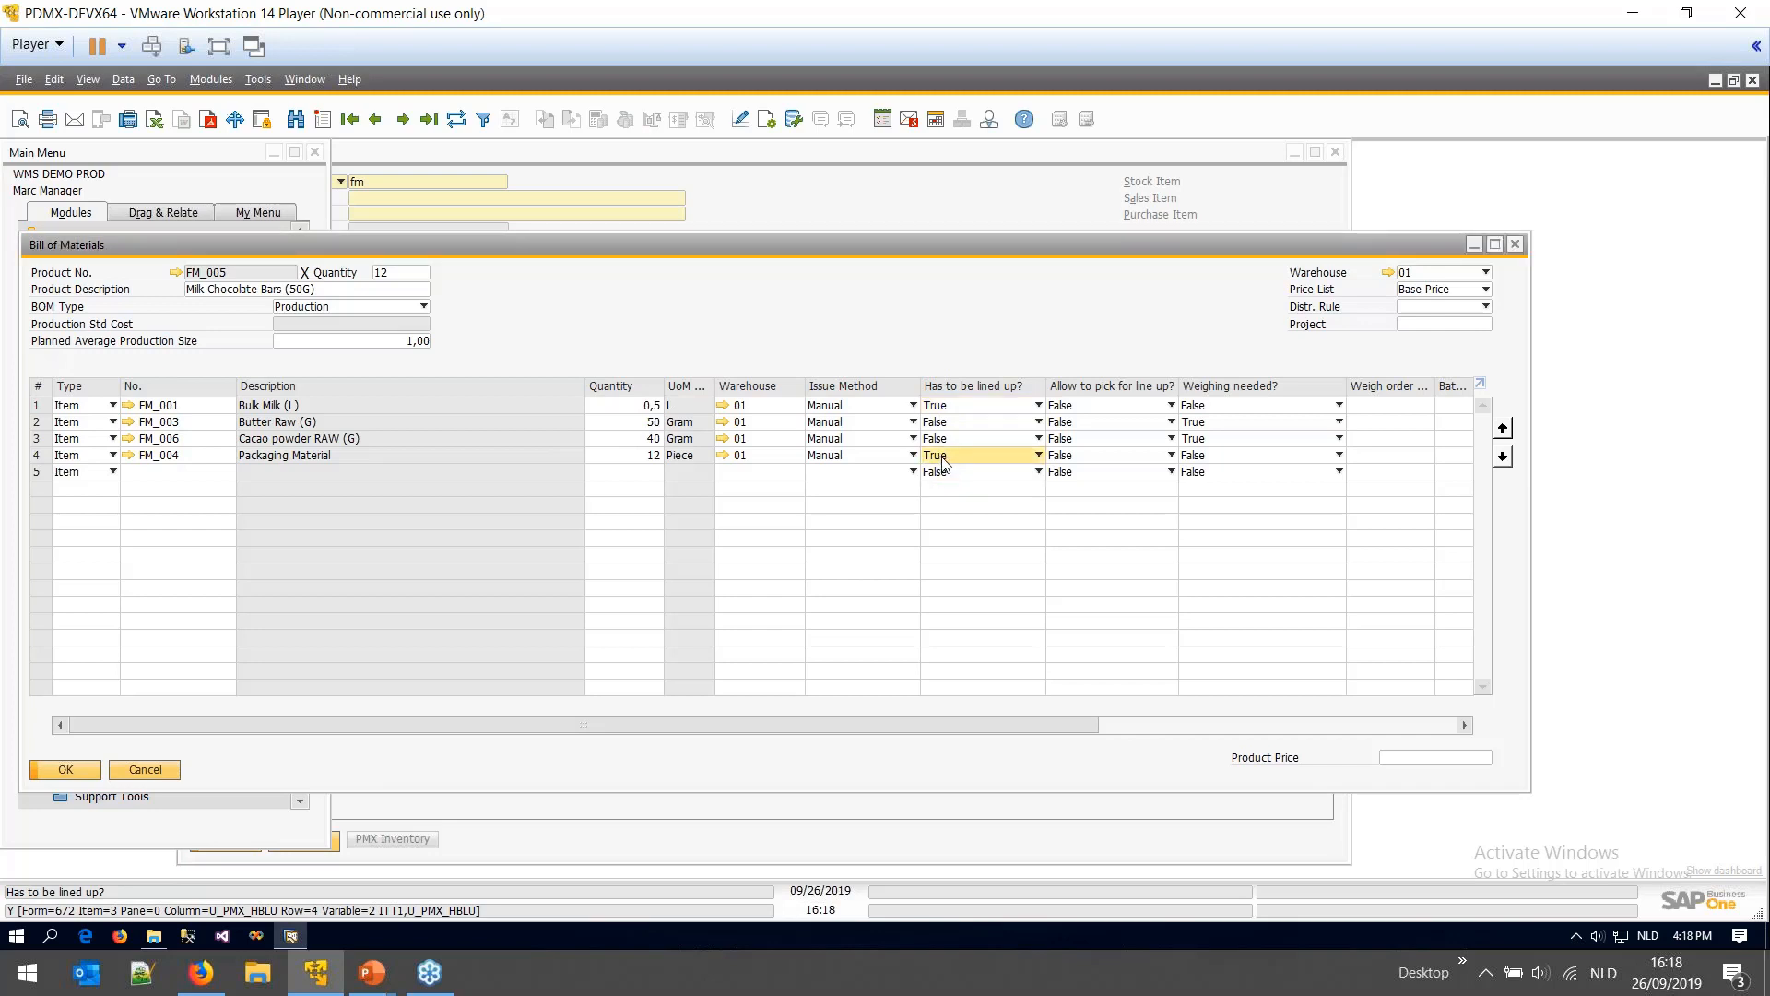
- Confirm Butter Raw and Cacao powder need weighing, then close the BOM without saving
{"action": "left_click", "coordinate": [1200, 423]}
{"action": "left_click", "coordinate": [1203, 440]}
{"action": "left_click", "coordinate": [1206, 443]}
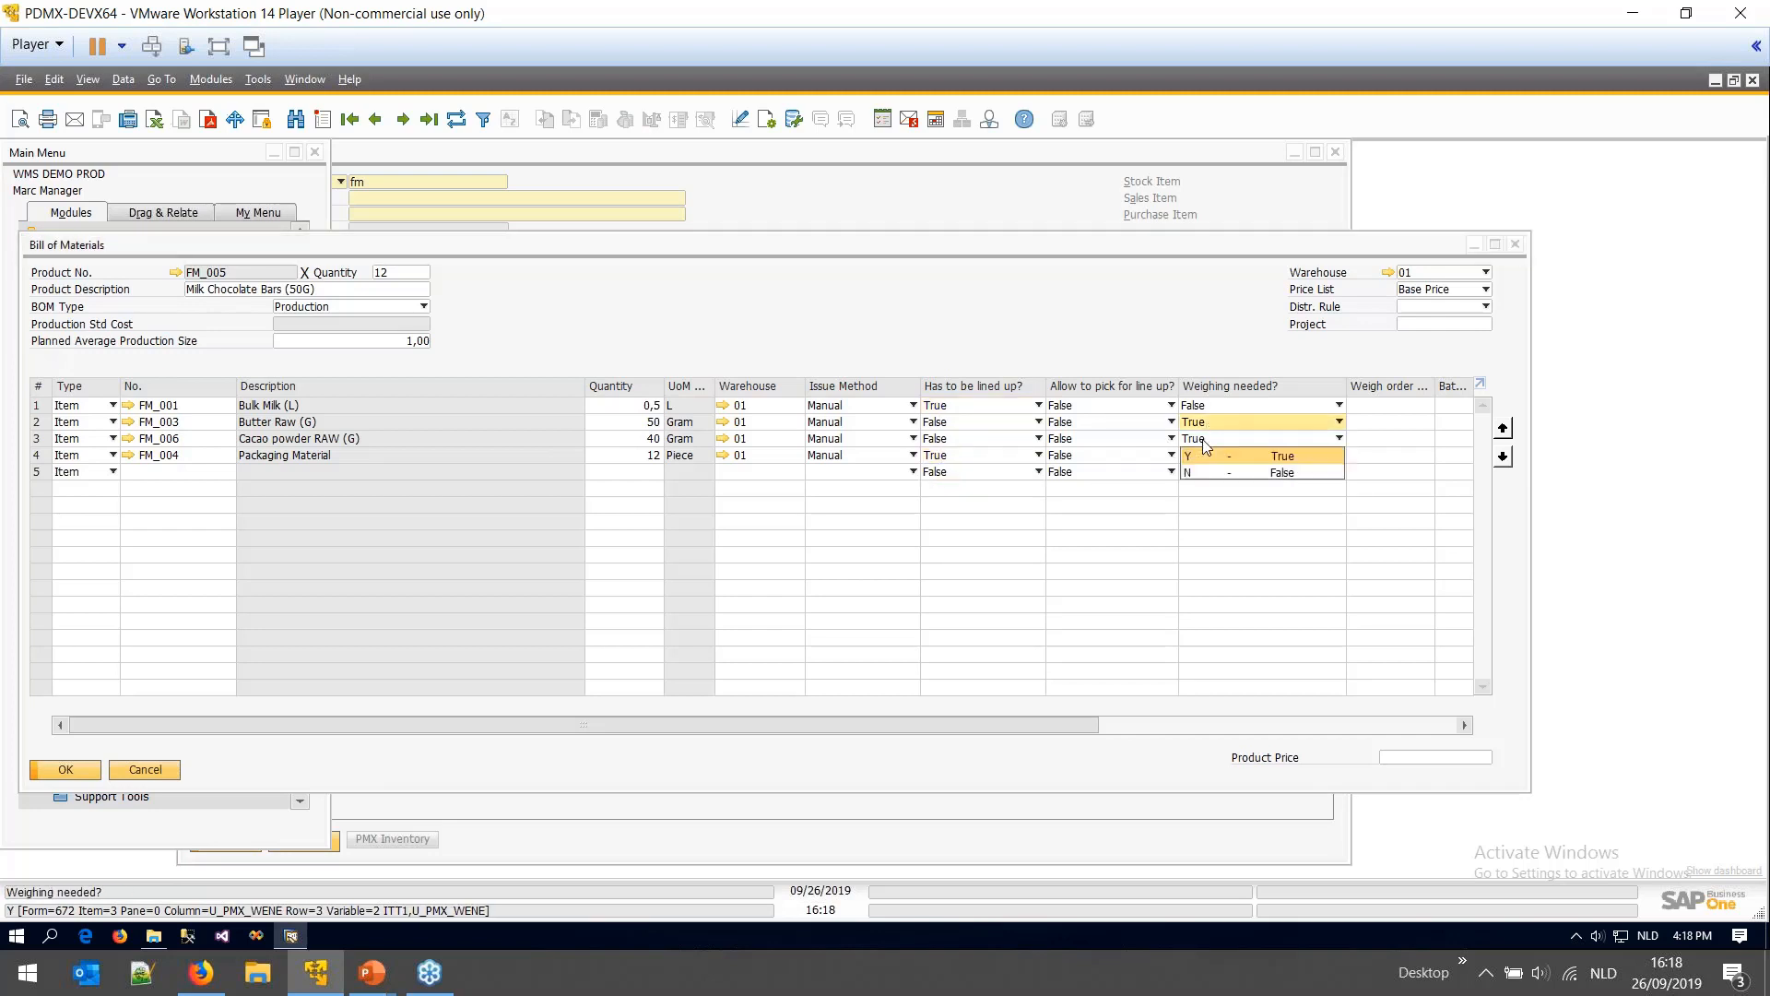
{"action": "left_click", "coordinate": [1204, 443]}
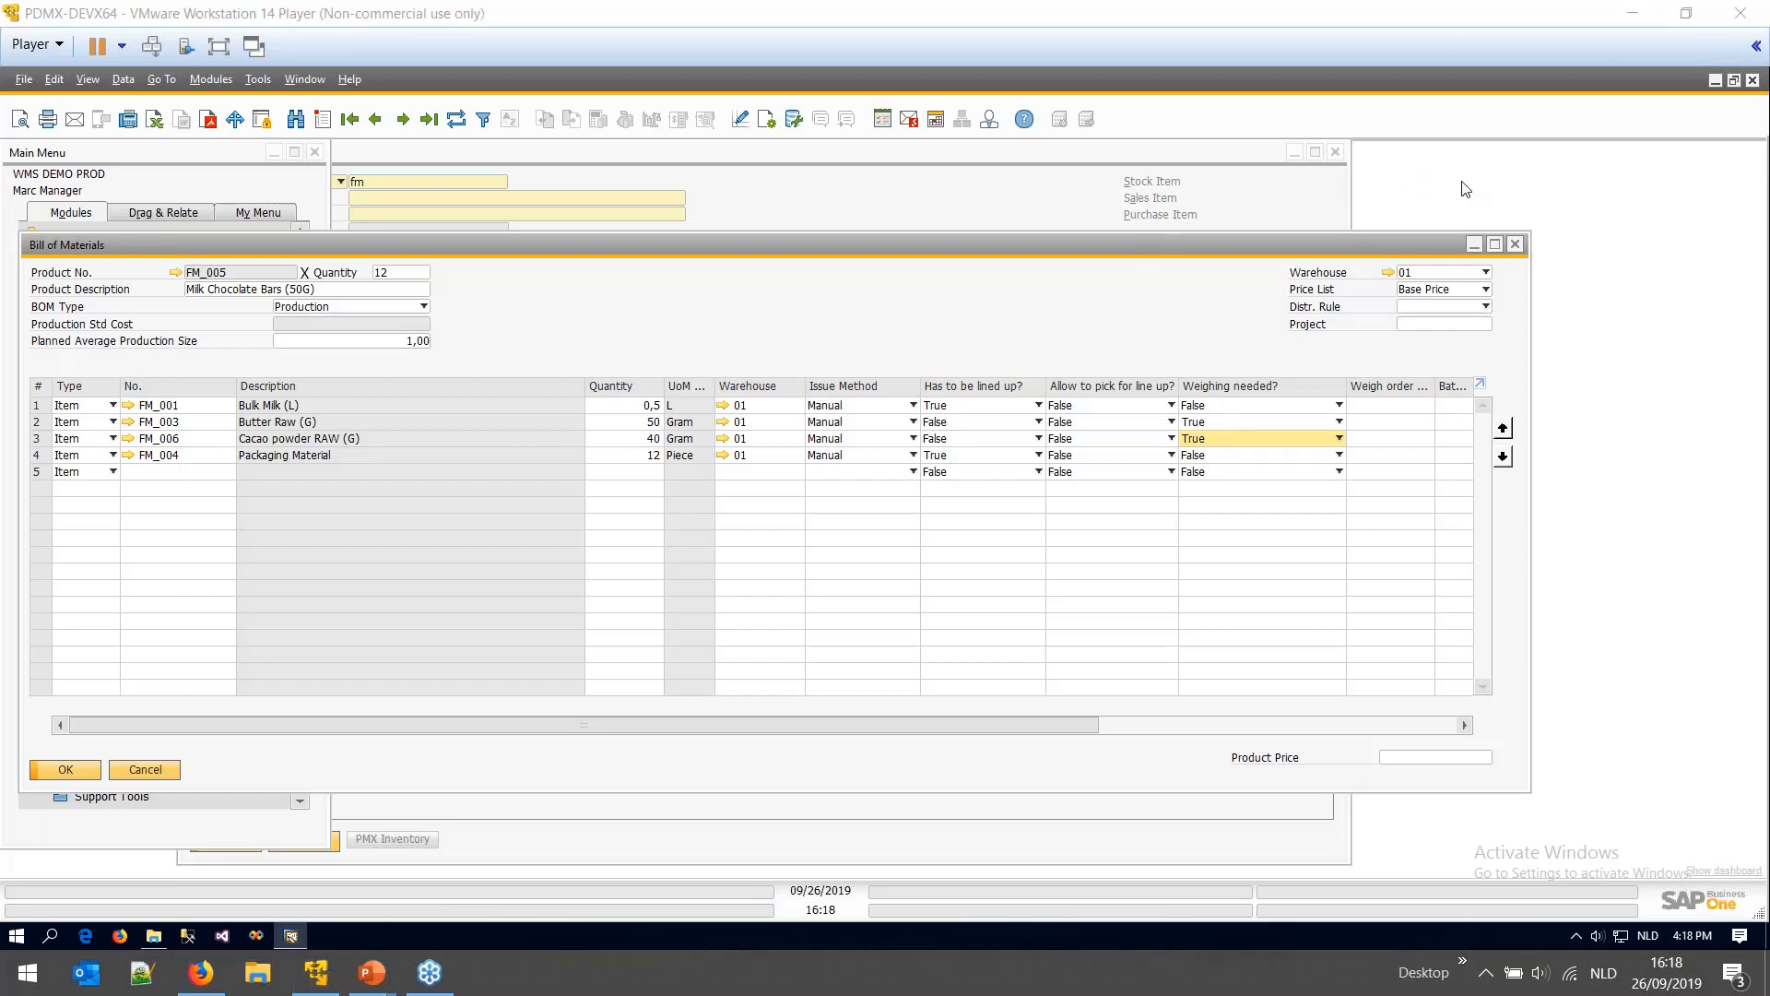
{"action": "left_click", "coordinate": [925, 722]}
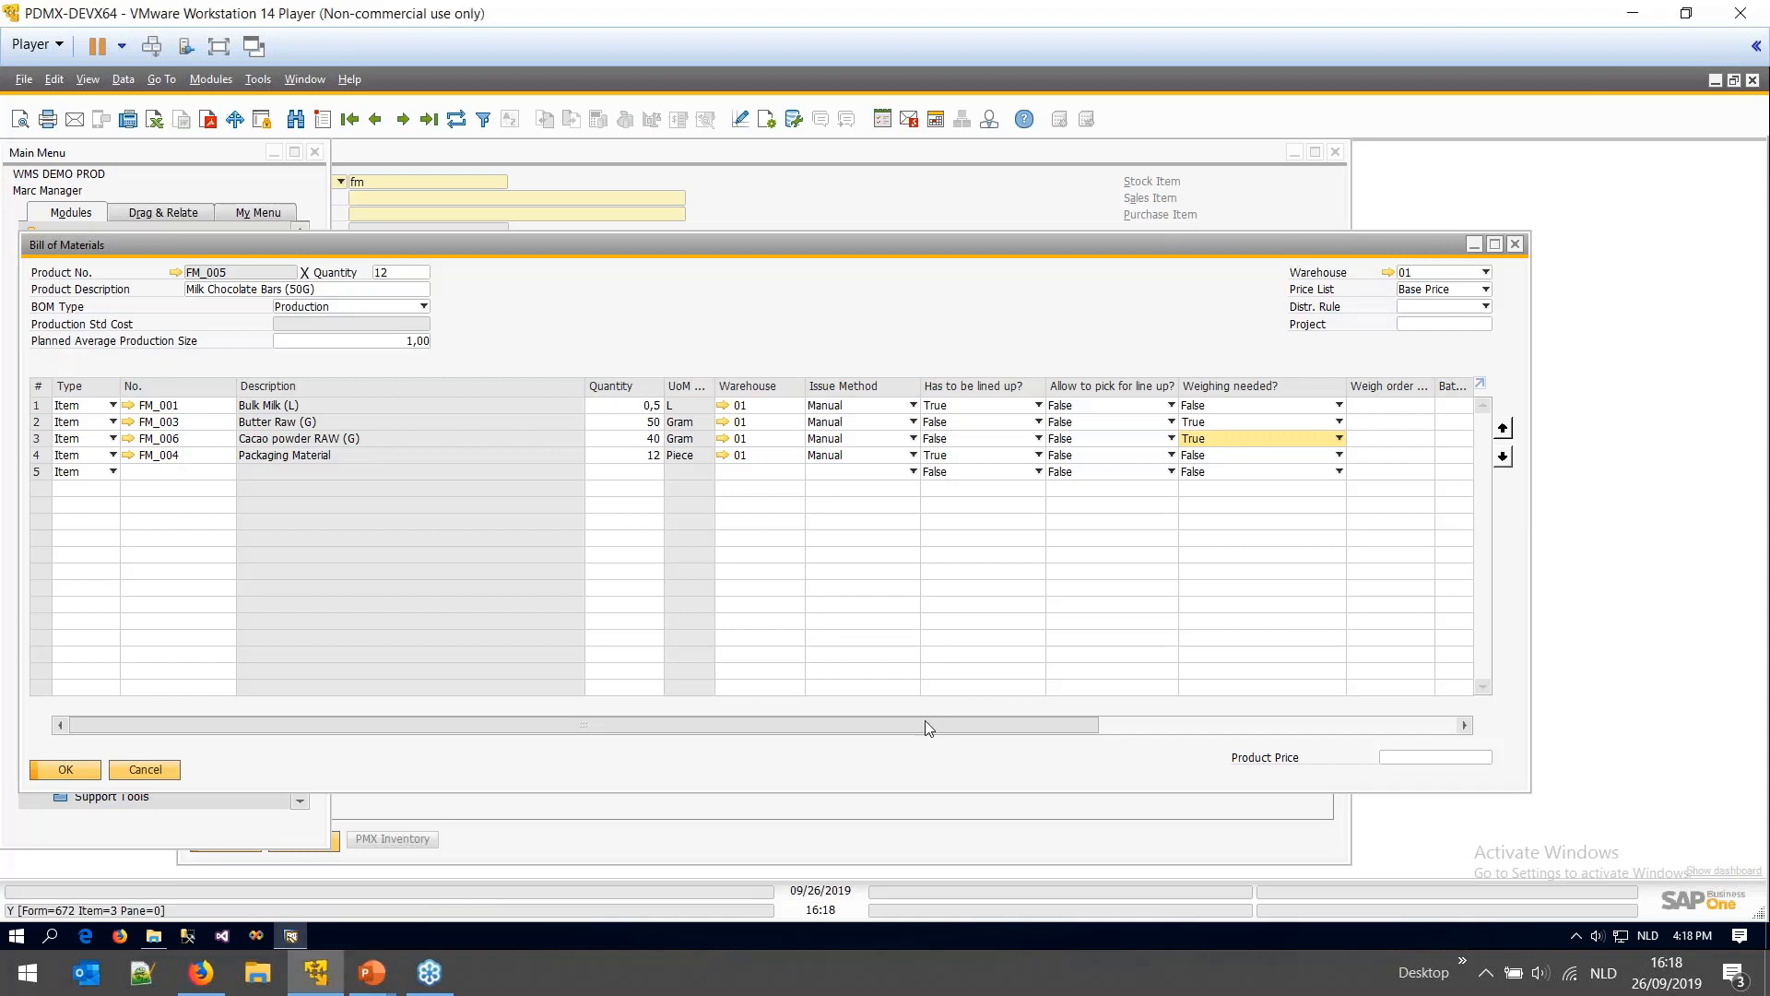
{"action": "left_click_drag", "start_coordinate": [926, 722], "coordinate": [936, 721]}
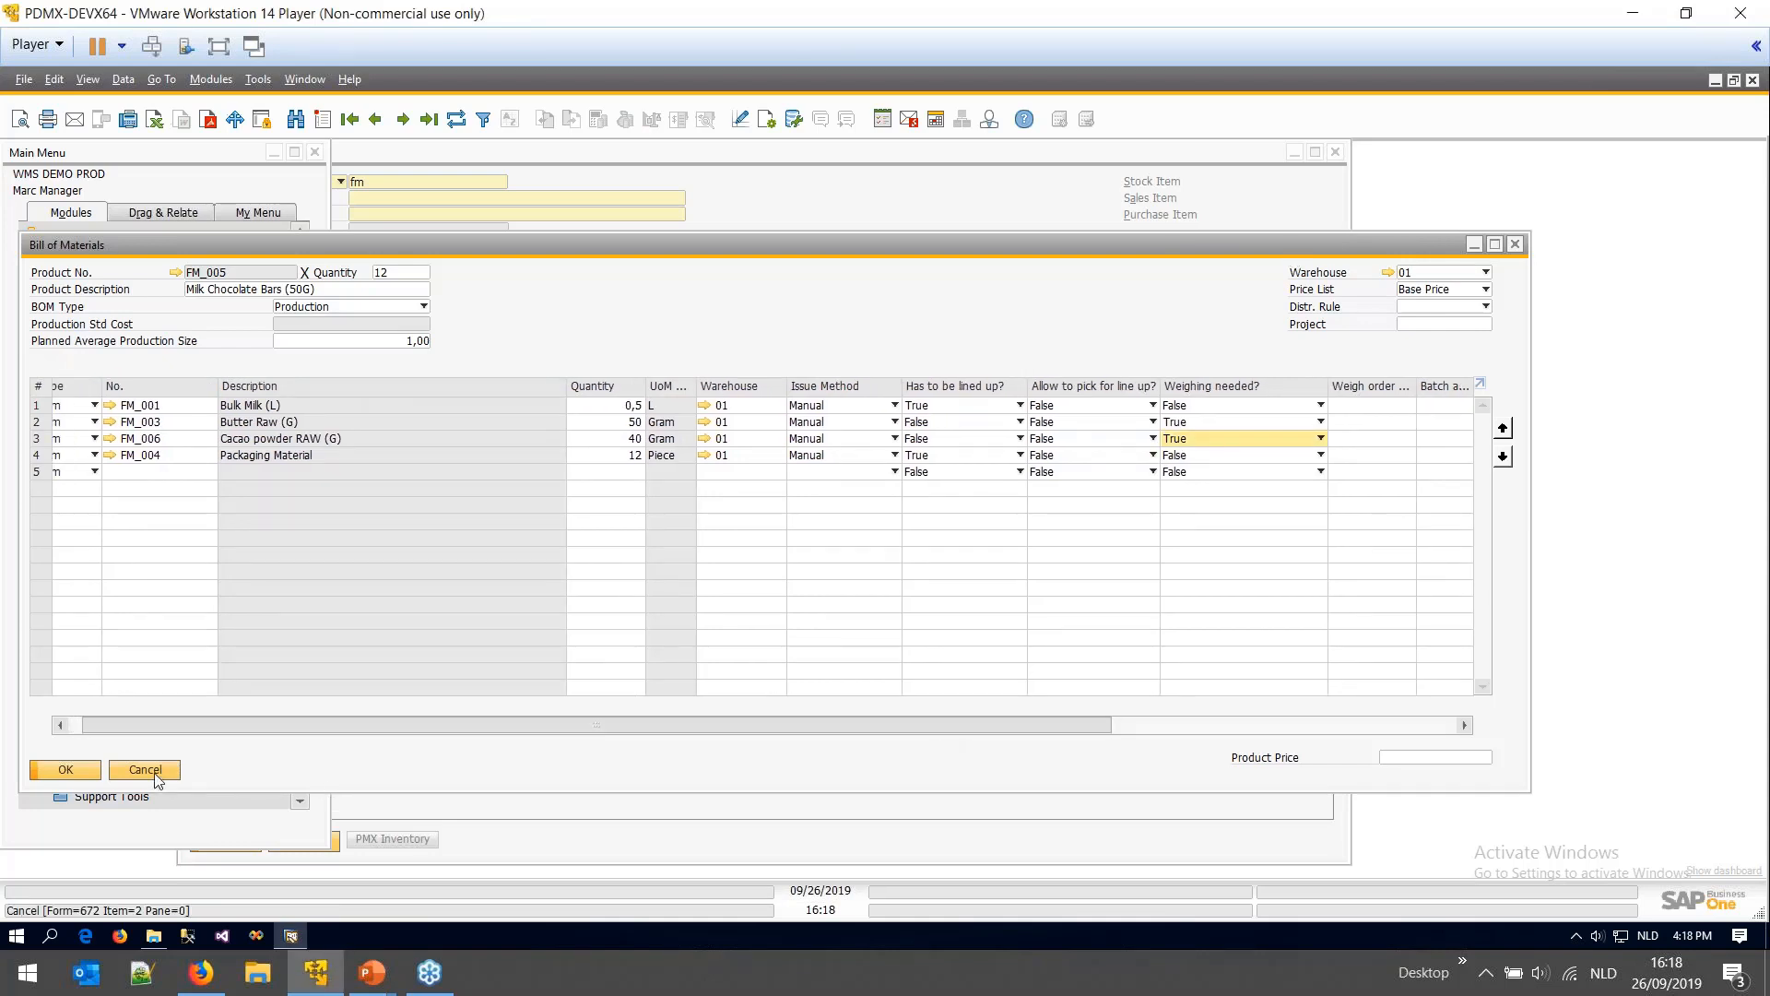
{"action": "left_click", "coordinate": [168, 771]}
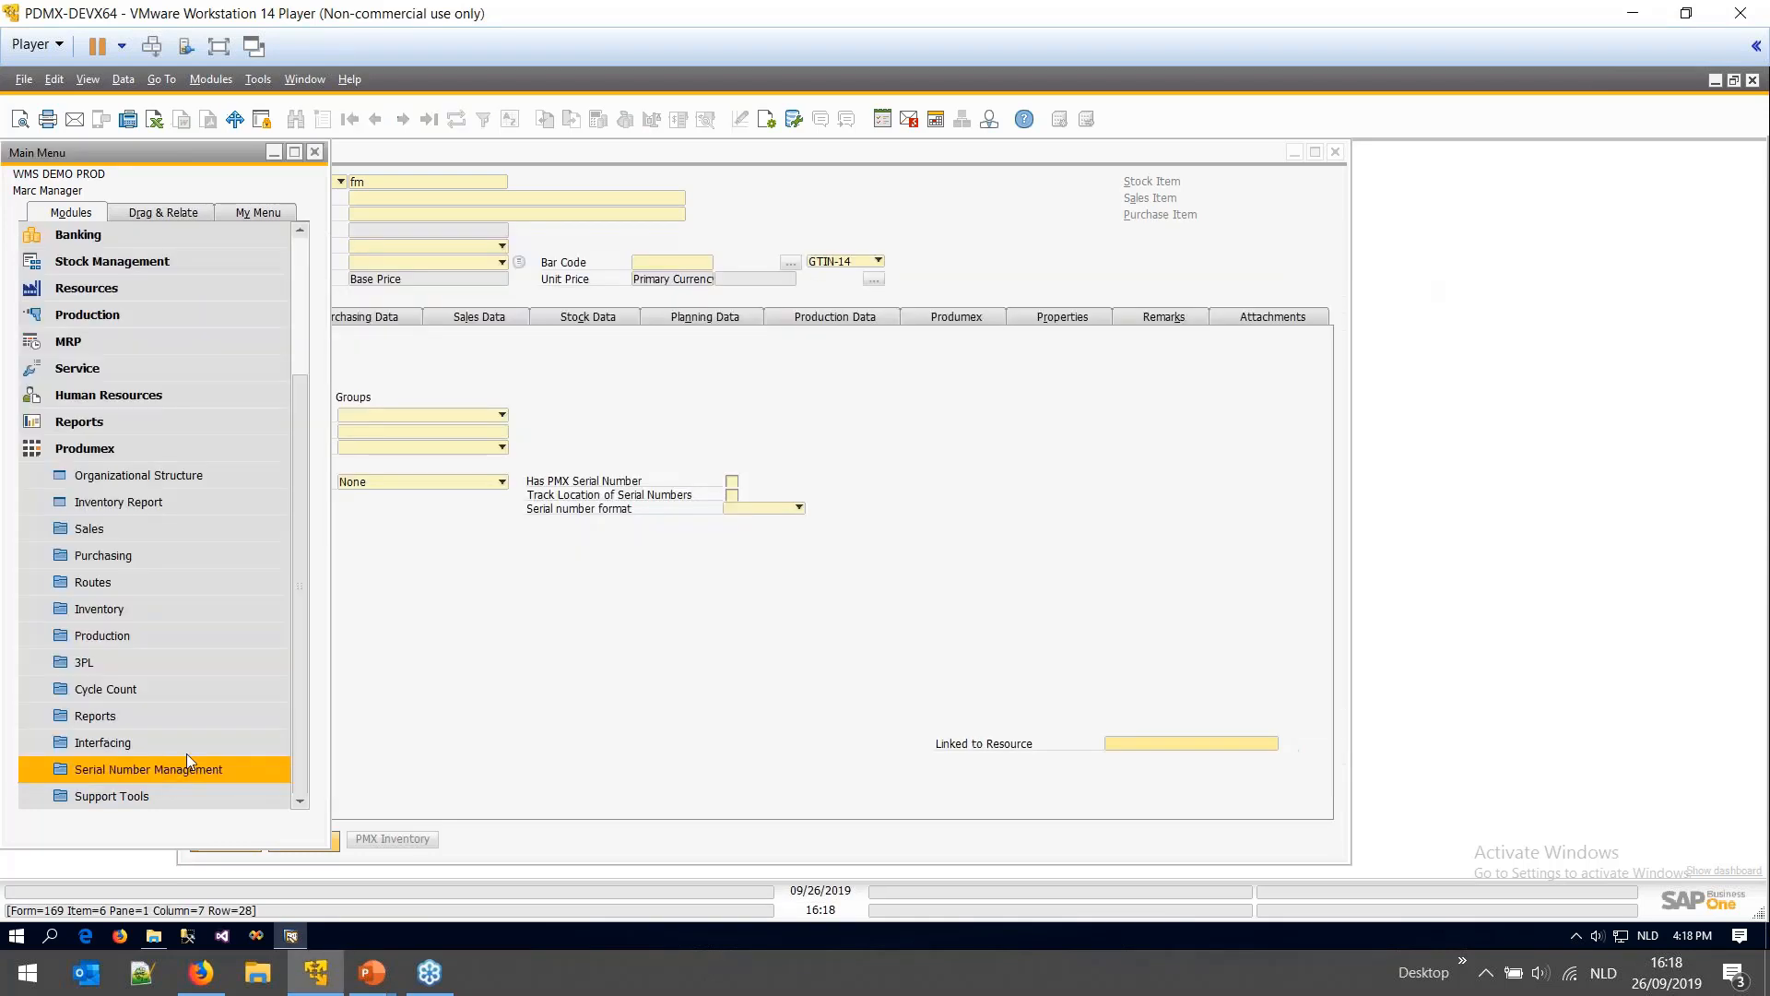
- Start a new production order with FM_005 Milk Chocolate Bars as the product
{"action": "left_click", "coordinate": [118, 450]}
{"action": "left_click", "coordinate": [109, 501]}
{"action": "left_click", "coordinate": [135, 553]}
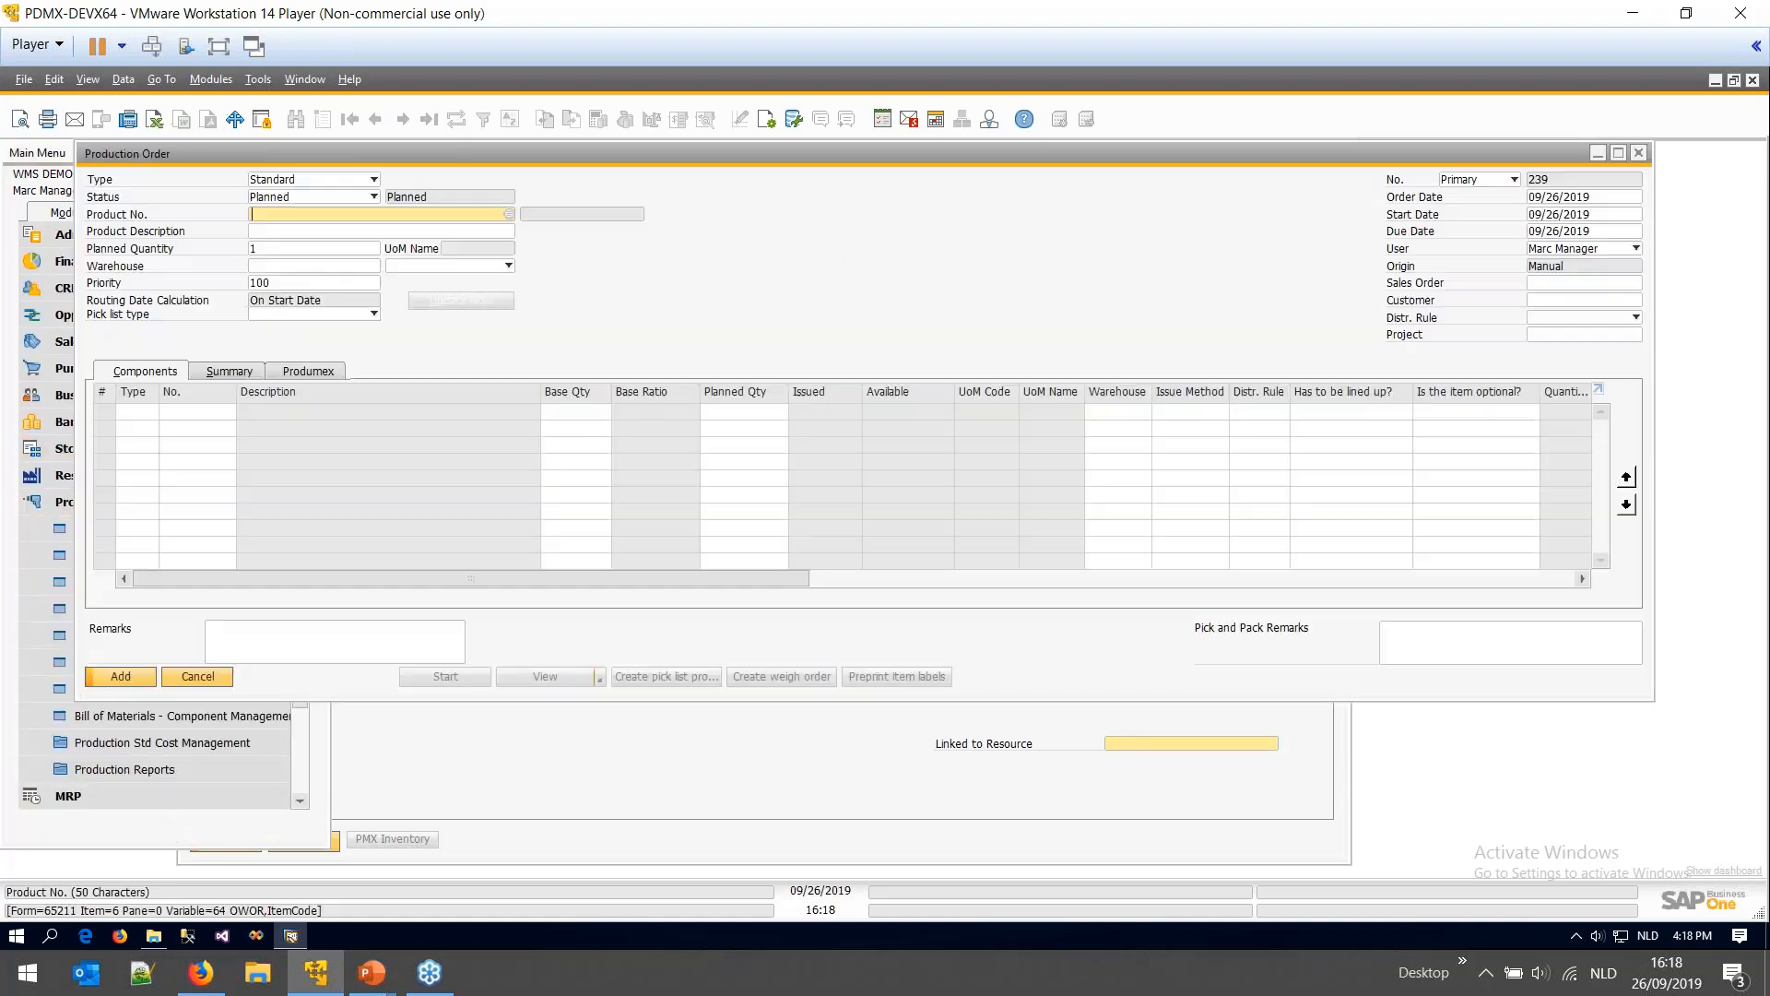
{"action": "left_click", "coordinate": [509, 215]}
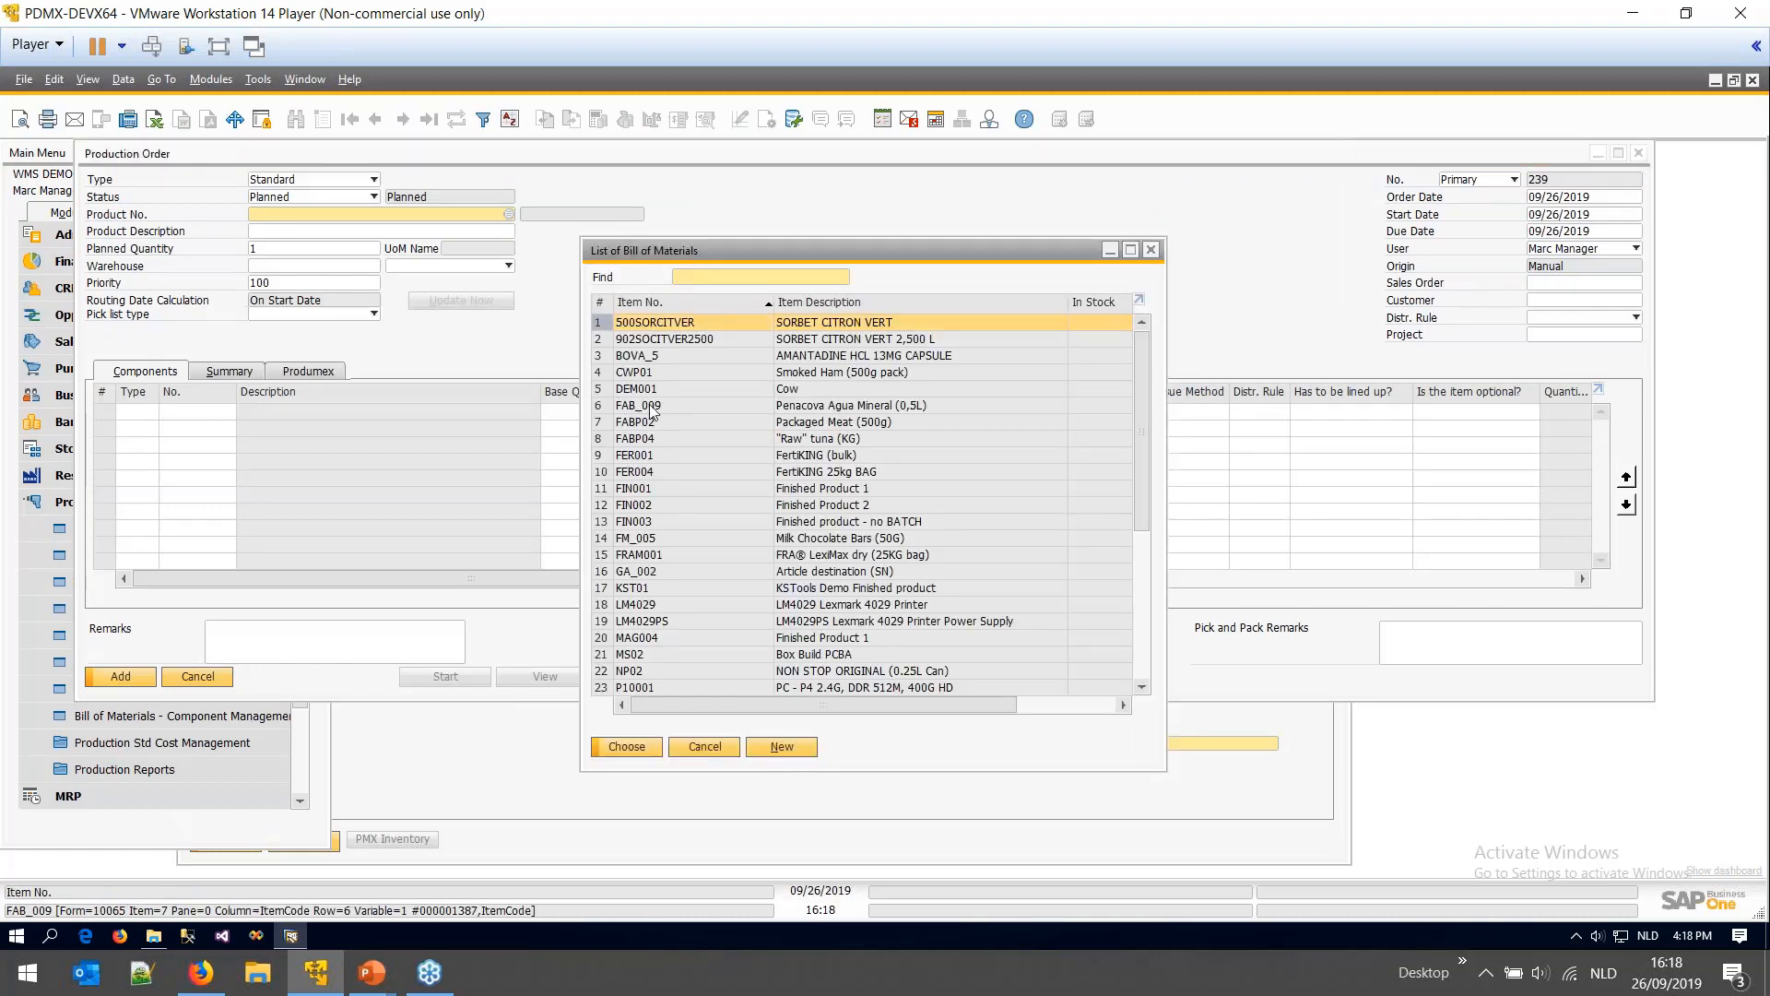
{"action": "type", "text": "fm"}
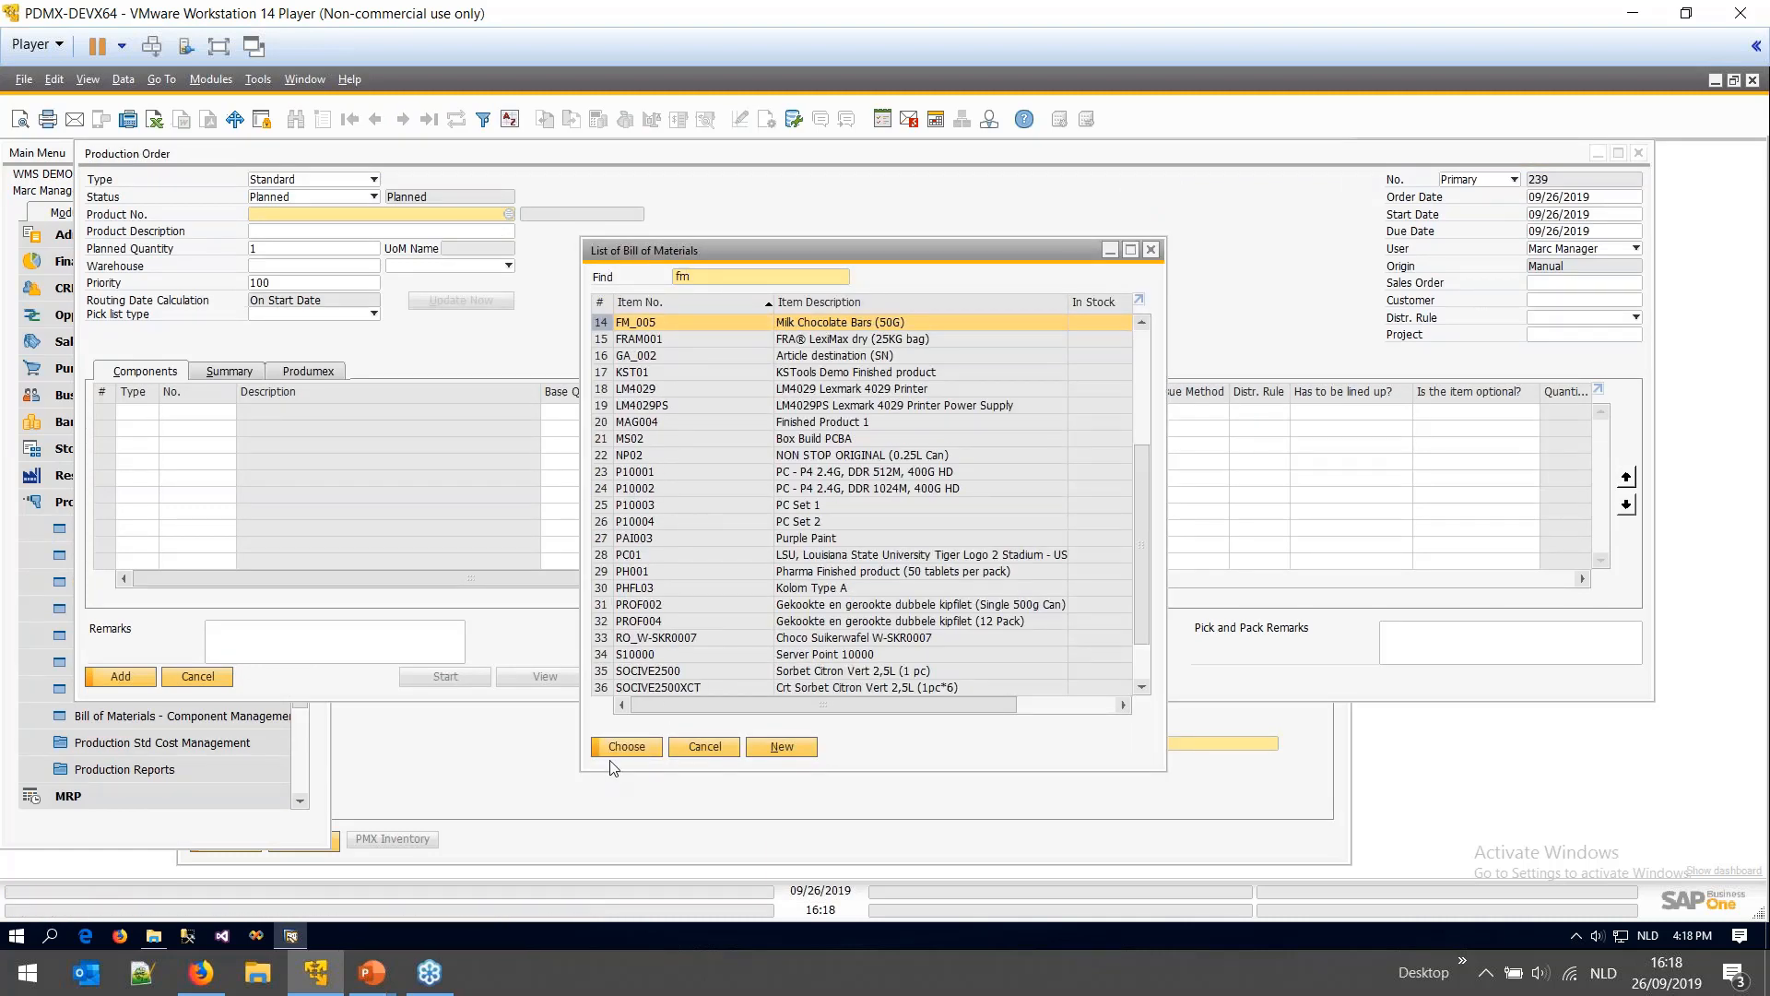
{"action": "left_click", "coordinate": [623, 747]}
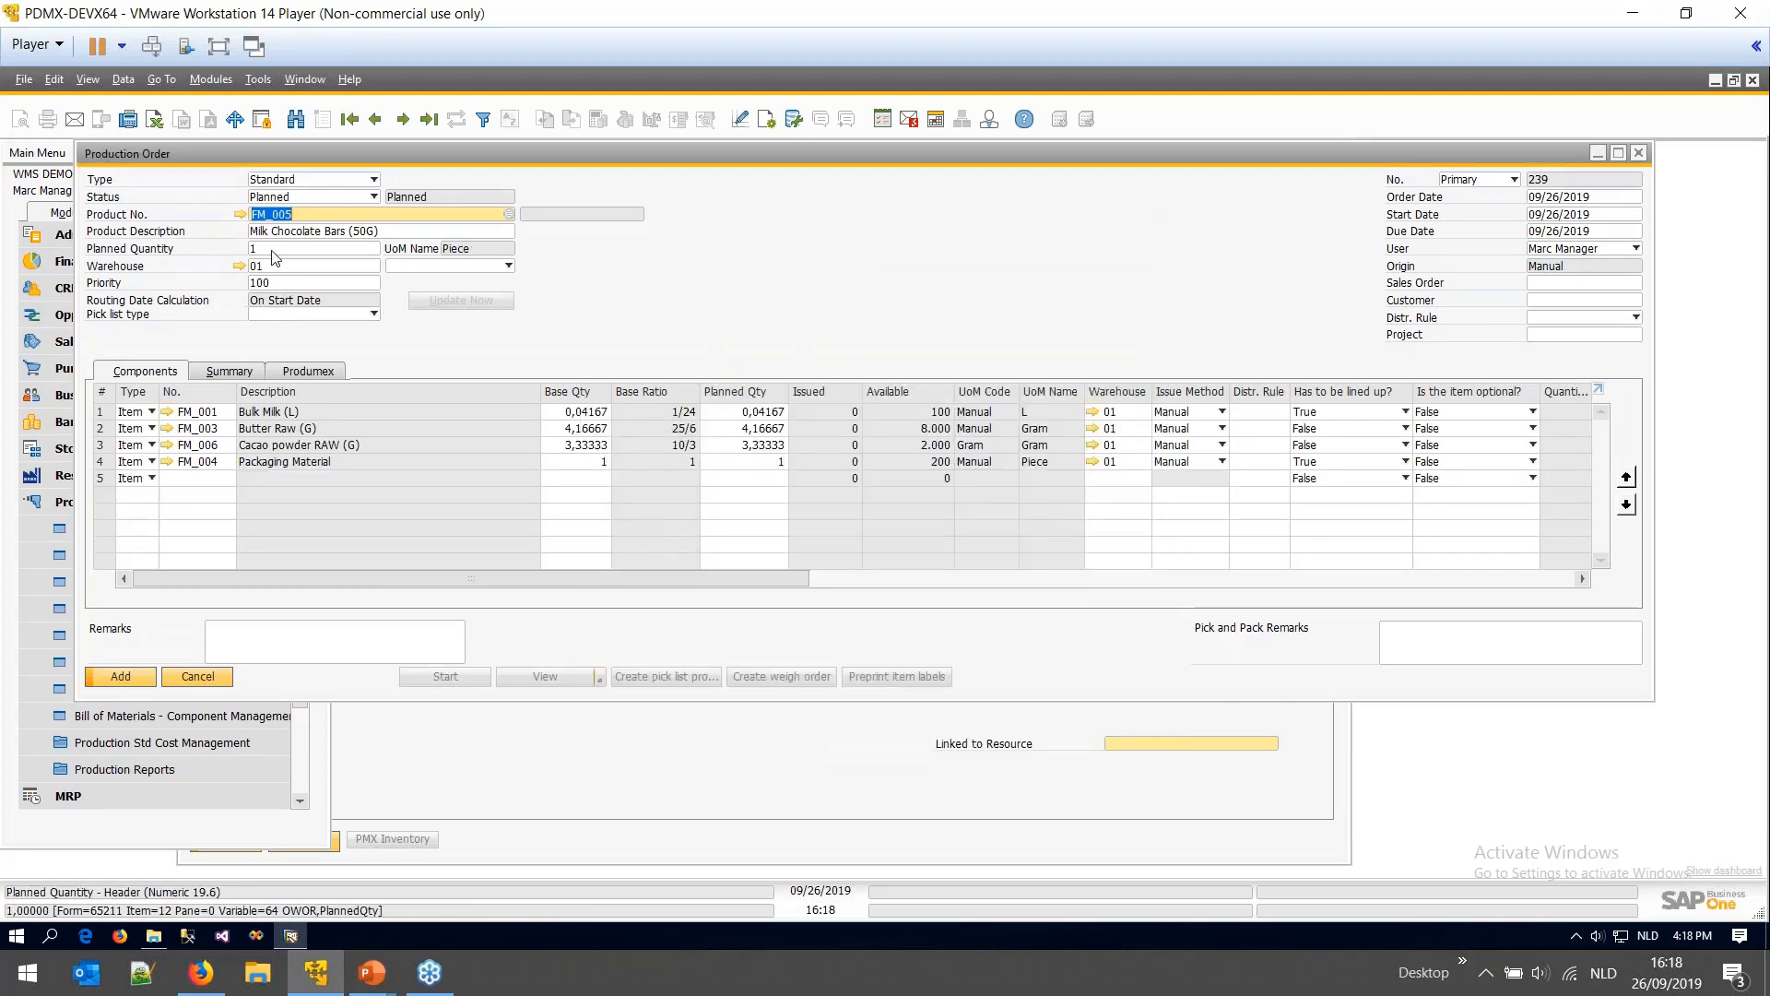
- Set the planned quantity to 120 and open the FM_005 bill of materials
{"action": "left_click", "coordinate": [276, 250]}
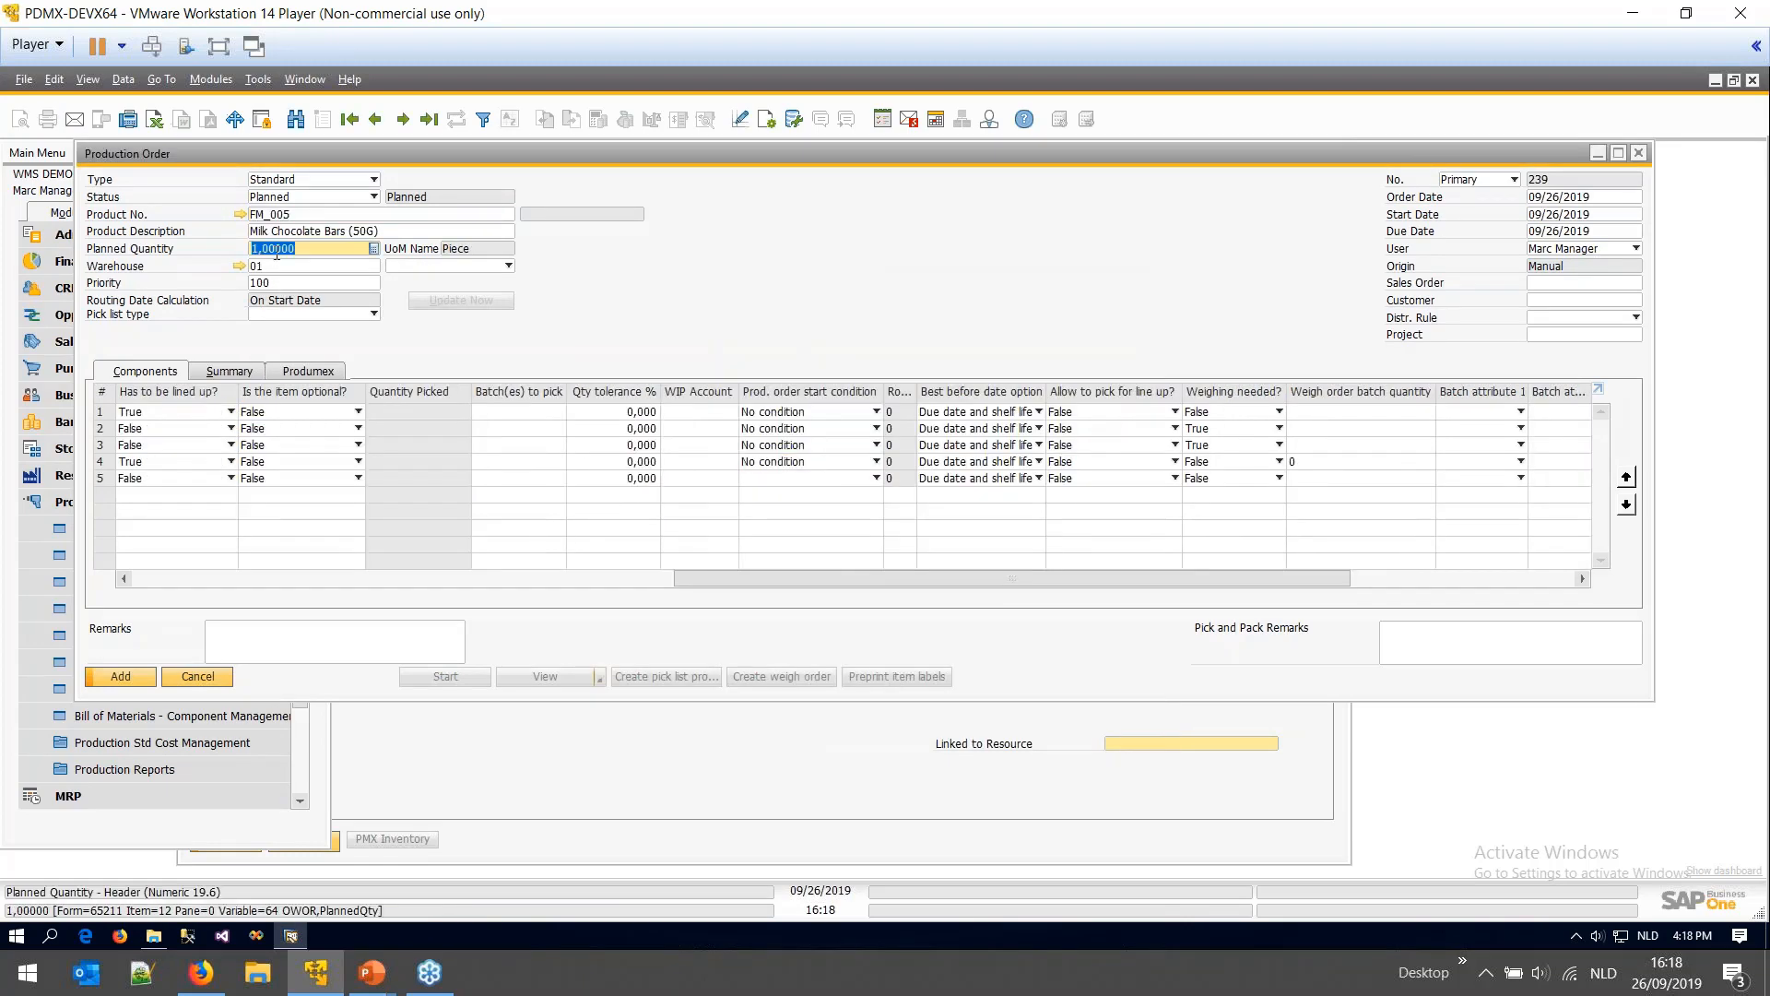
{"action": "type", "text": "120"}
{"action": "left_click", "coordinate": [338, 636]}
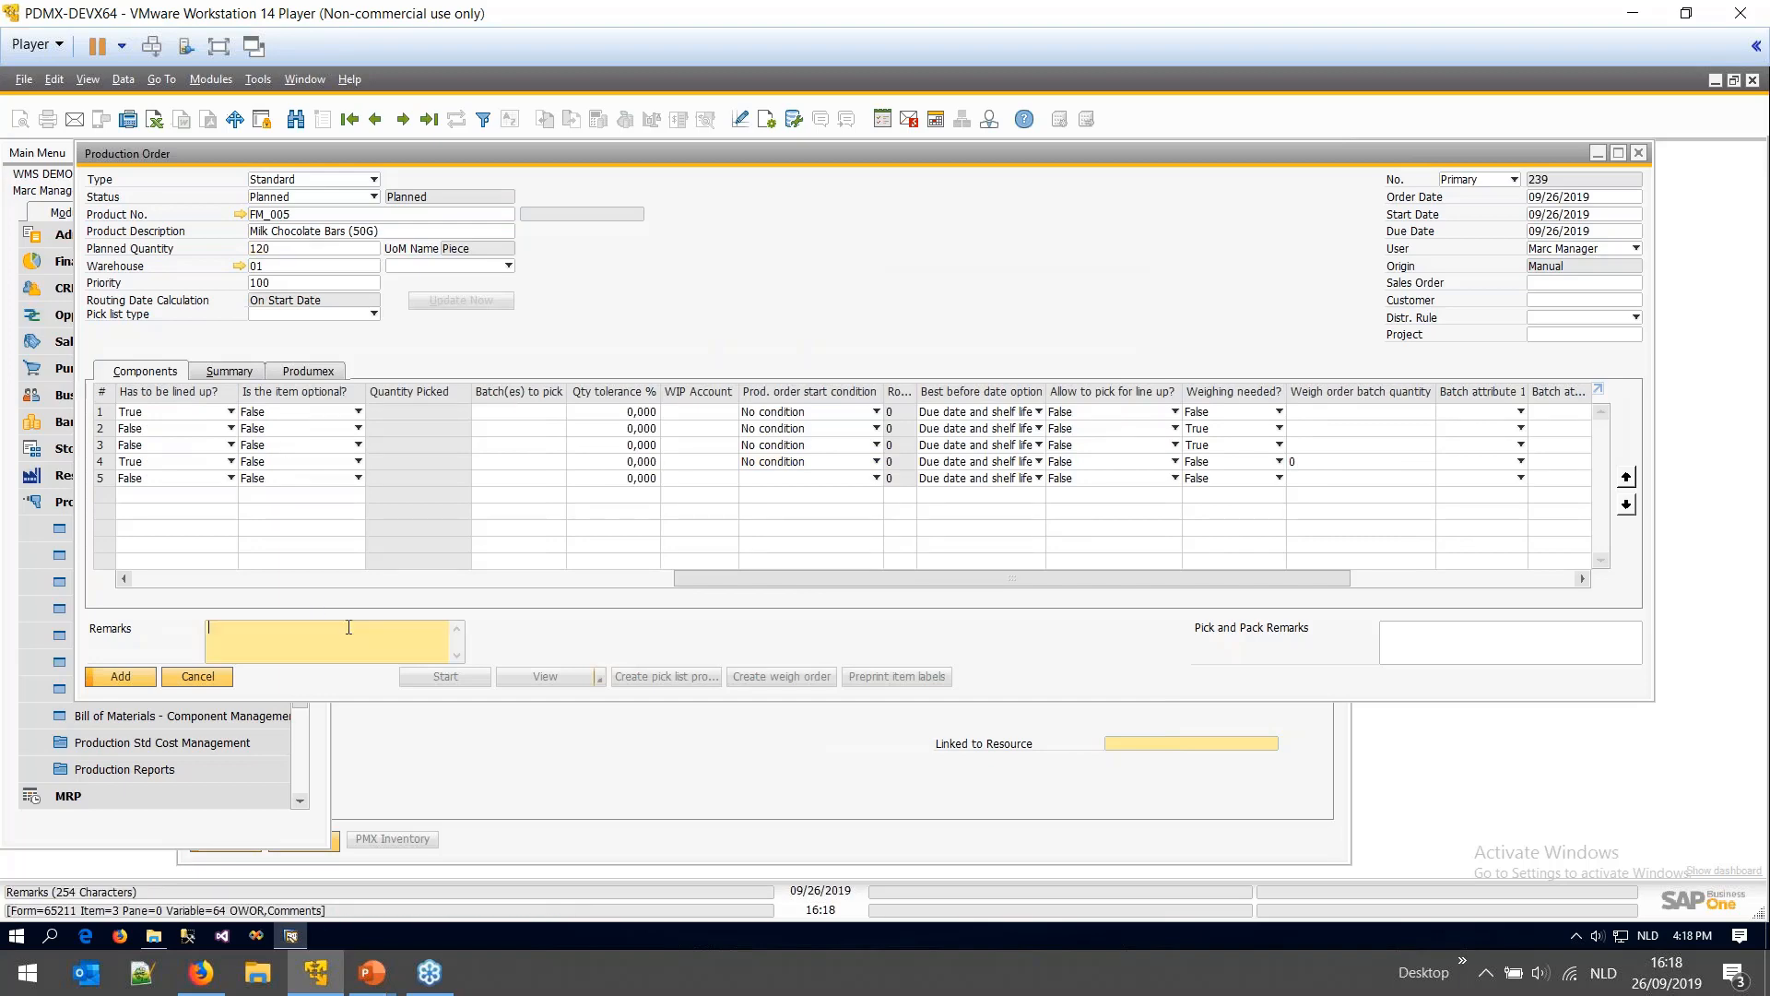
{"action": "left_click", "coordinate": [346, 573]}
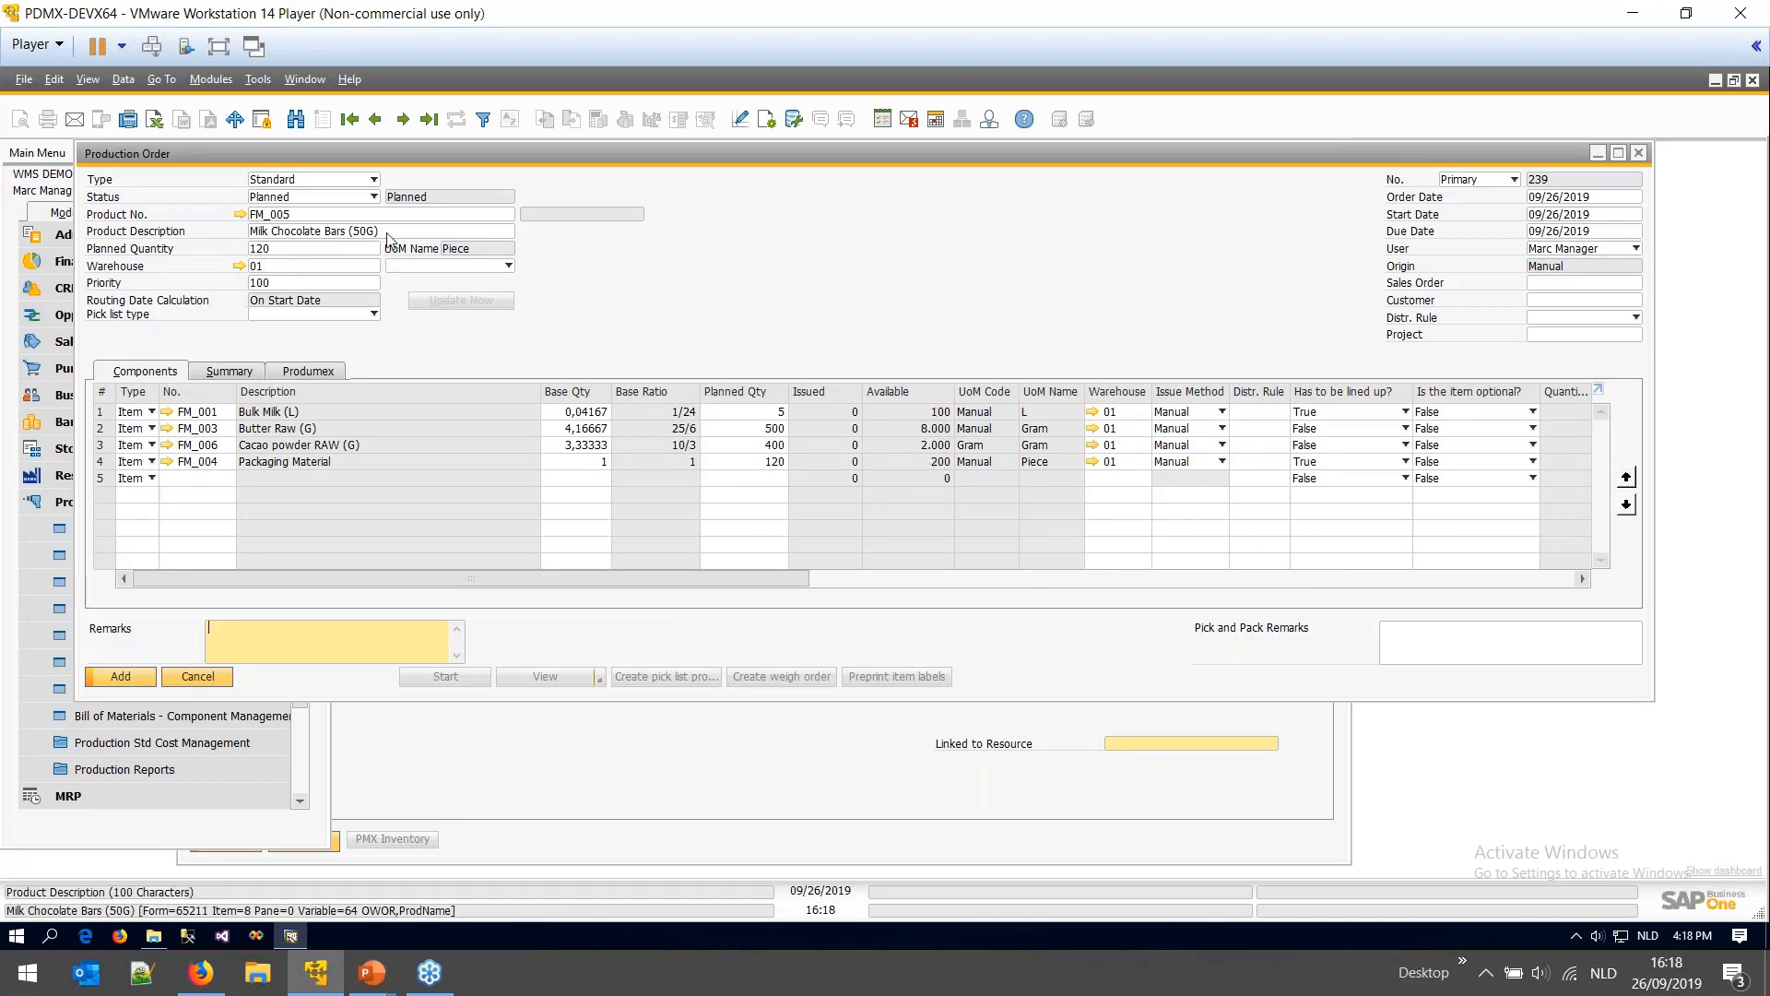
{"action": "left_click", "coordinate": [240, 215]}
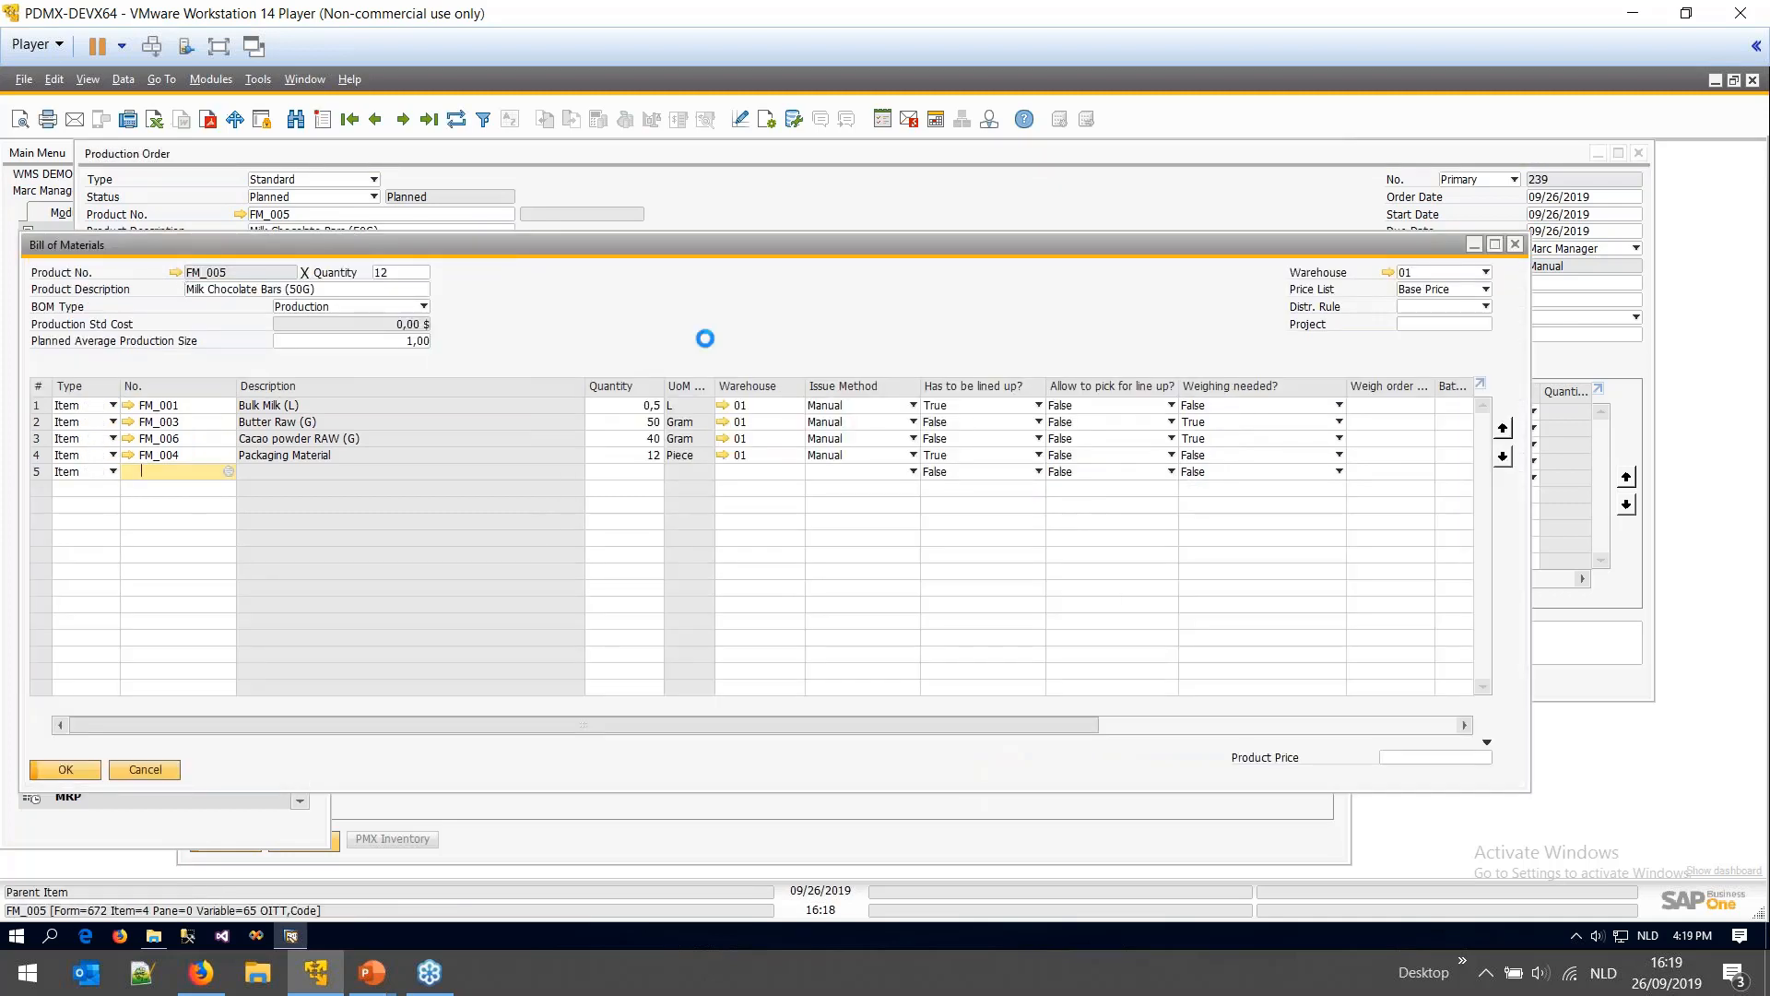
- Open FM_005's item record and view its Produmex Attributes listing the 12-pack of 12 pieces
{"action": "left_click", "coordinate": [176, 273]}
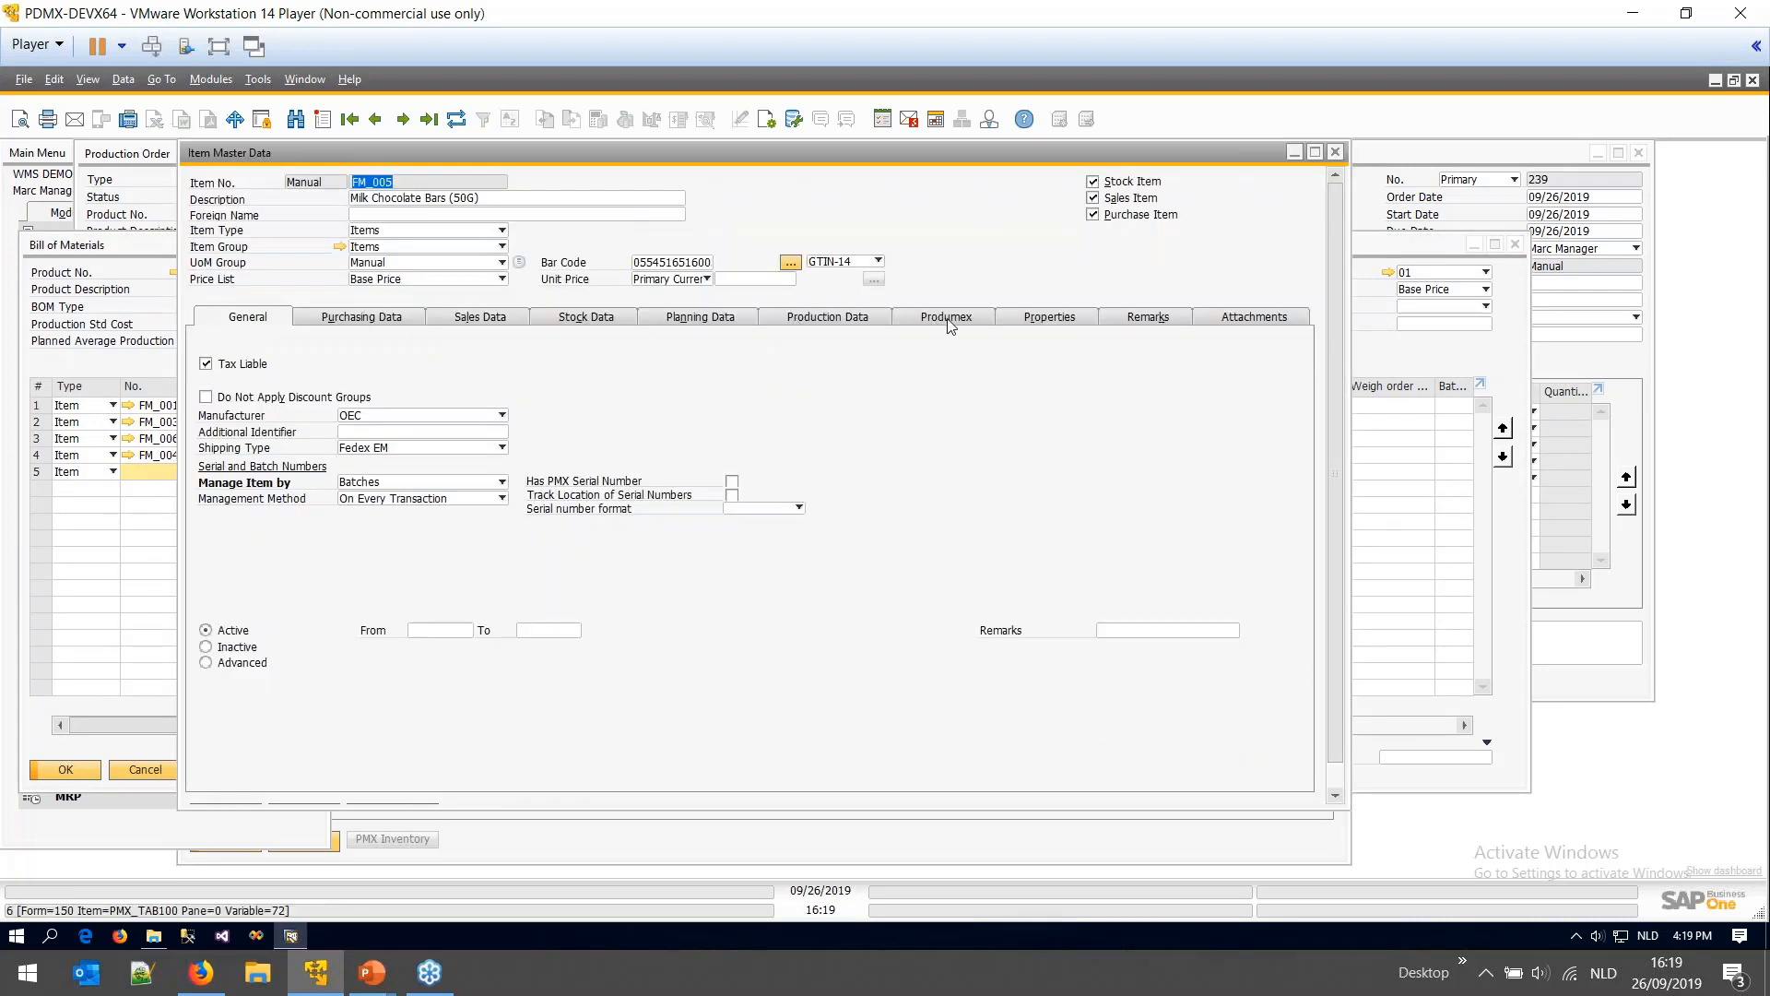
{"action": "left_click", "coordinate": [949, 323]}
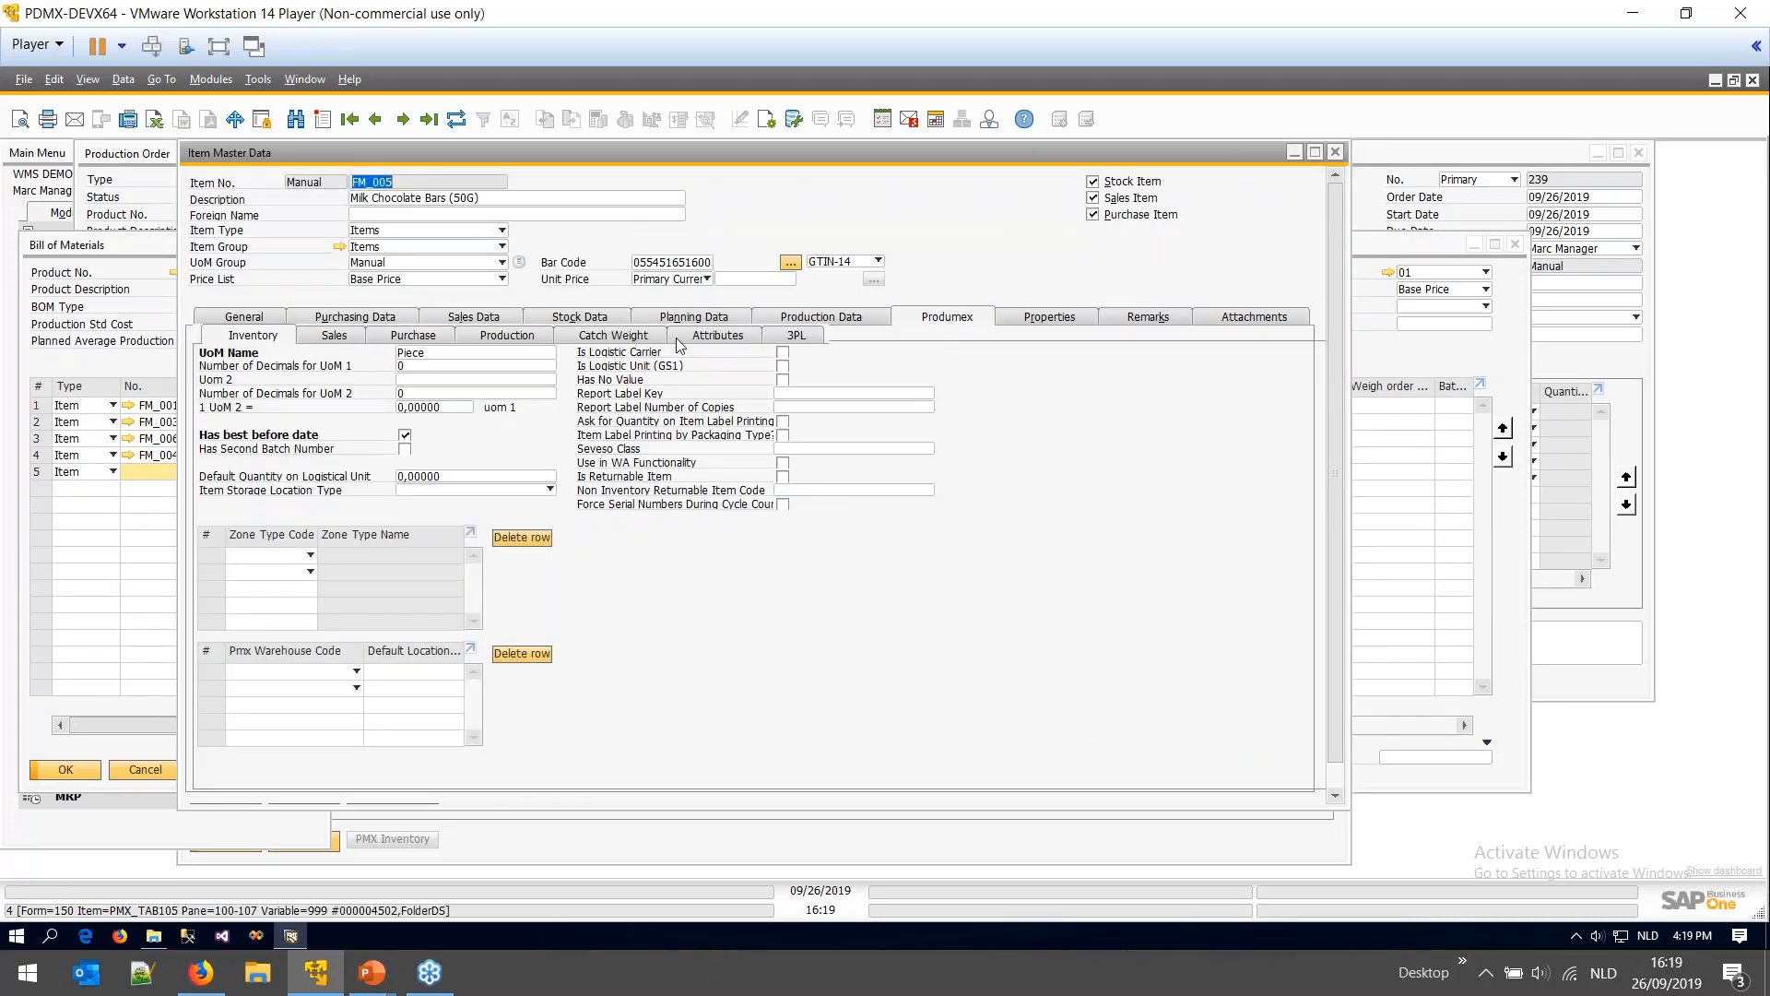
{"action": "left_click", "coordinate": [700, 337]}
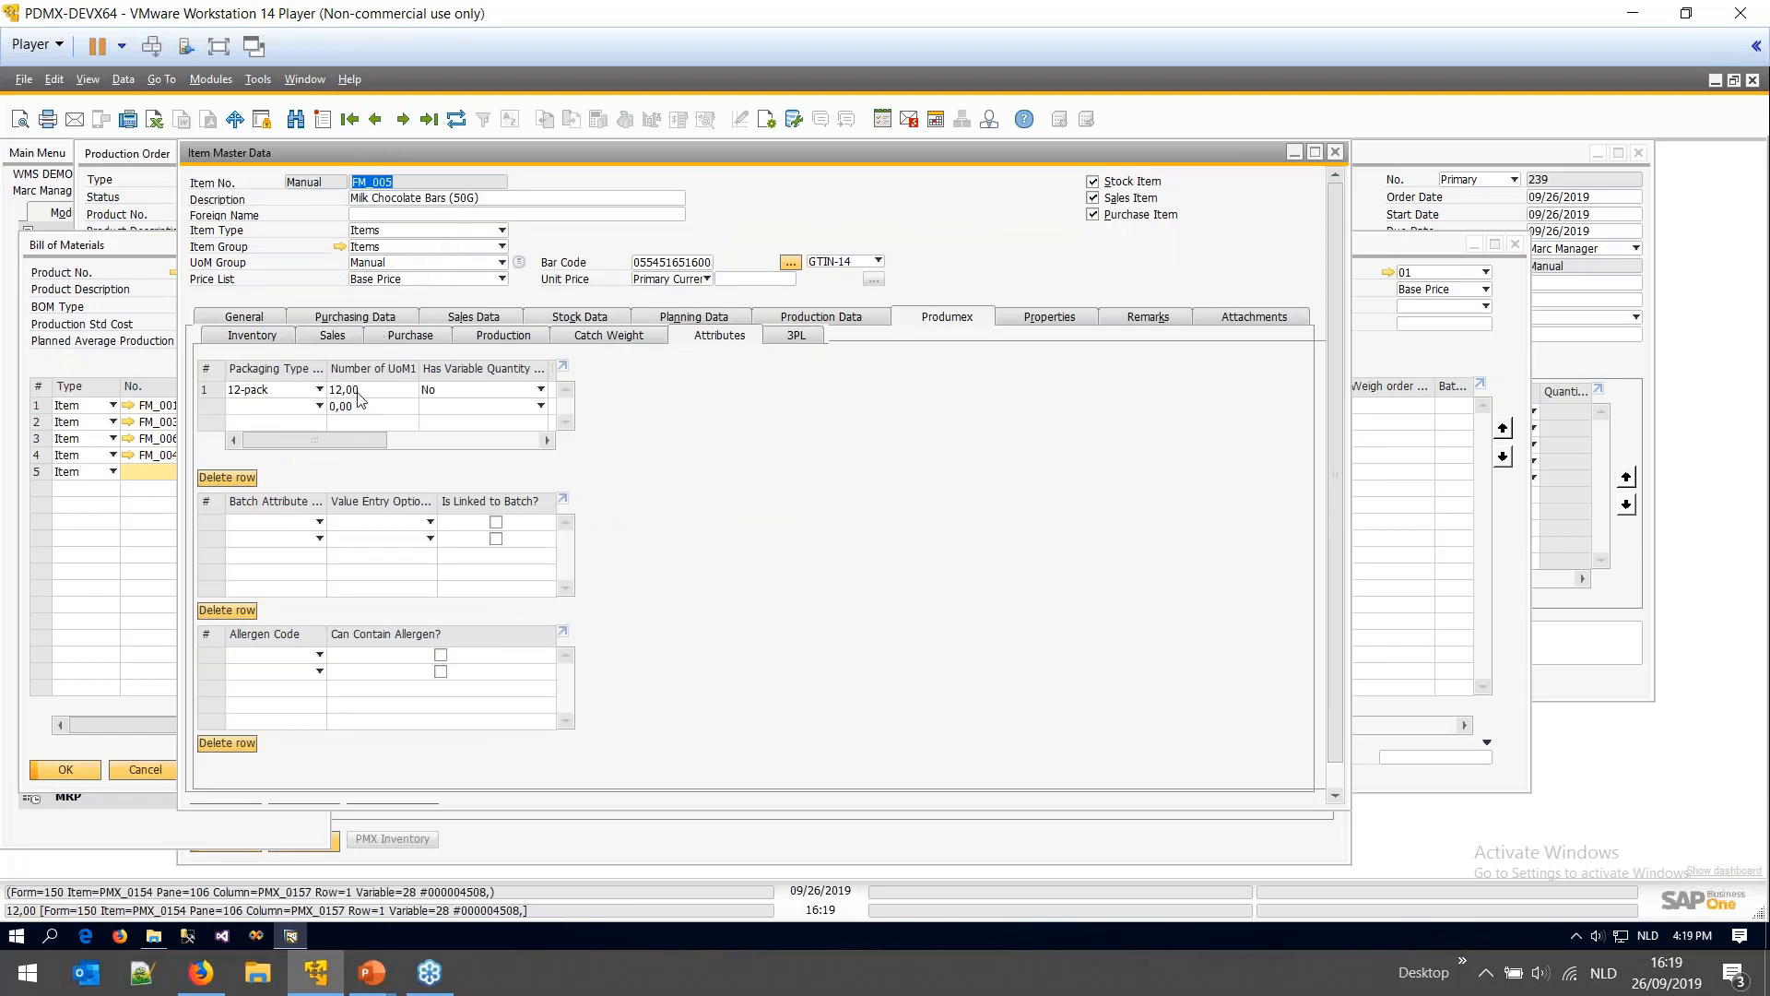
{"action": "left_click", "coordinate": [266, 390]}
{"action": "left_click", "coordinate": [264, 392]}
{"action": "left_click", "coordinate": [263, 393]}
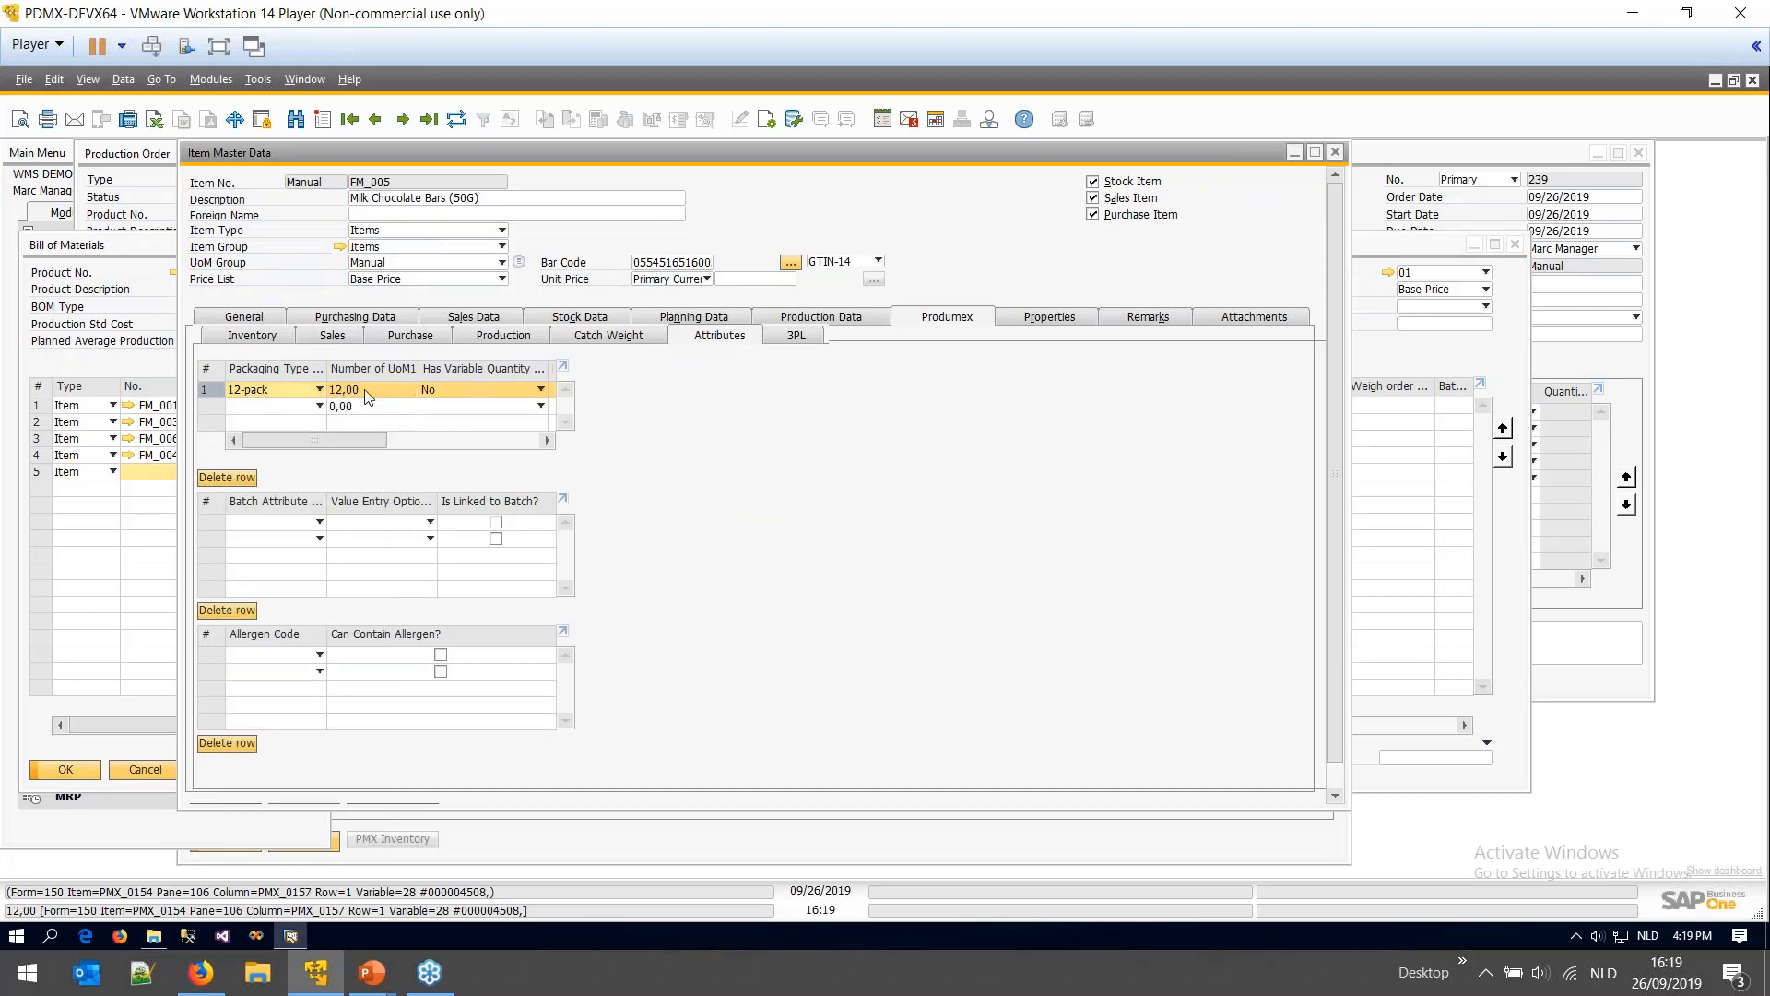
{"action": "left_click", "coordinate": [431, 200]}
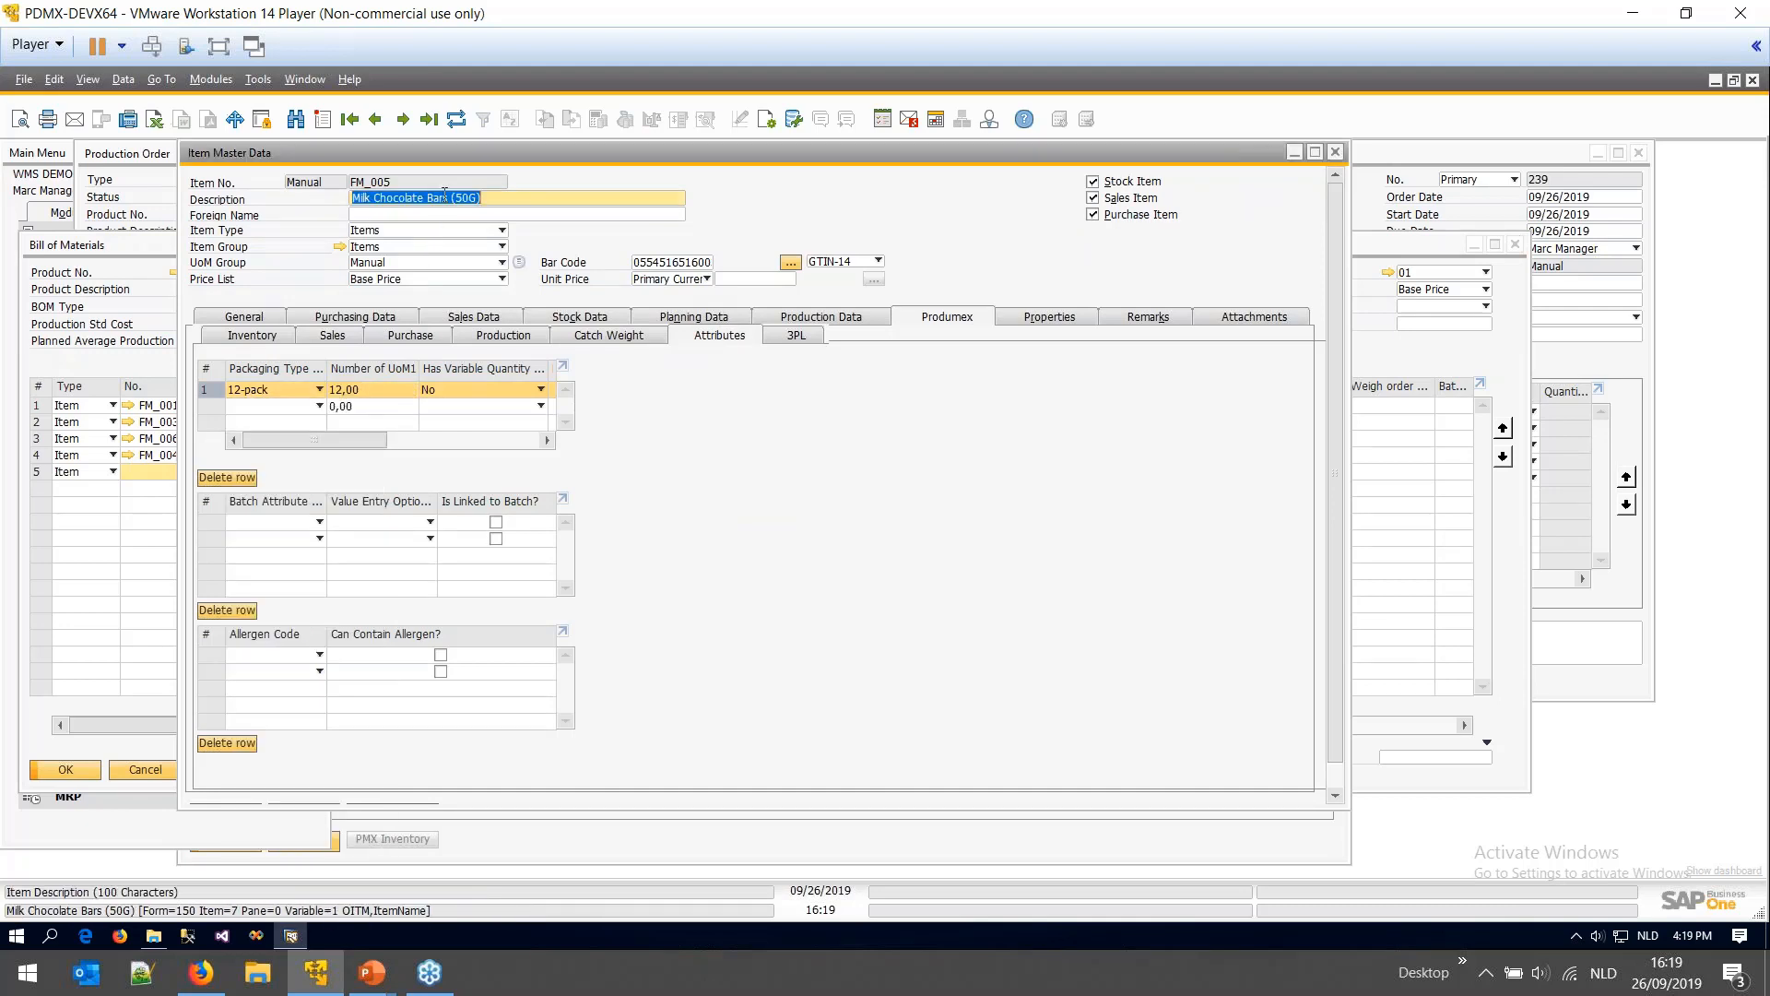
{"action": "left_click", "coordinate": [255, 335]}
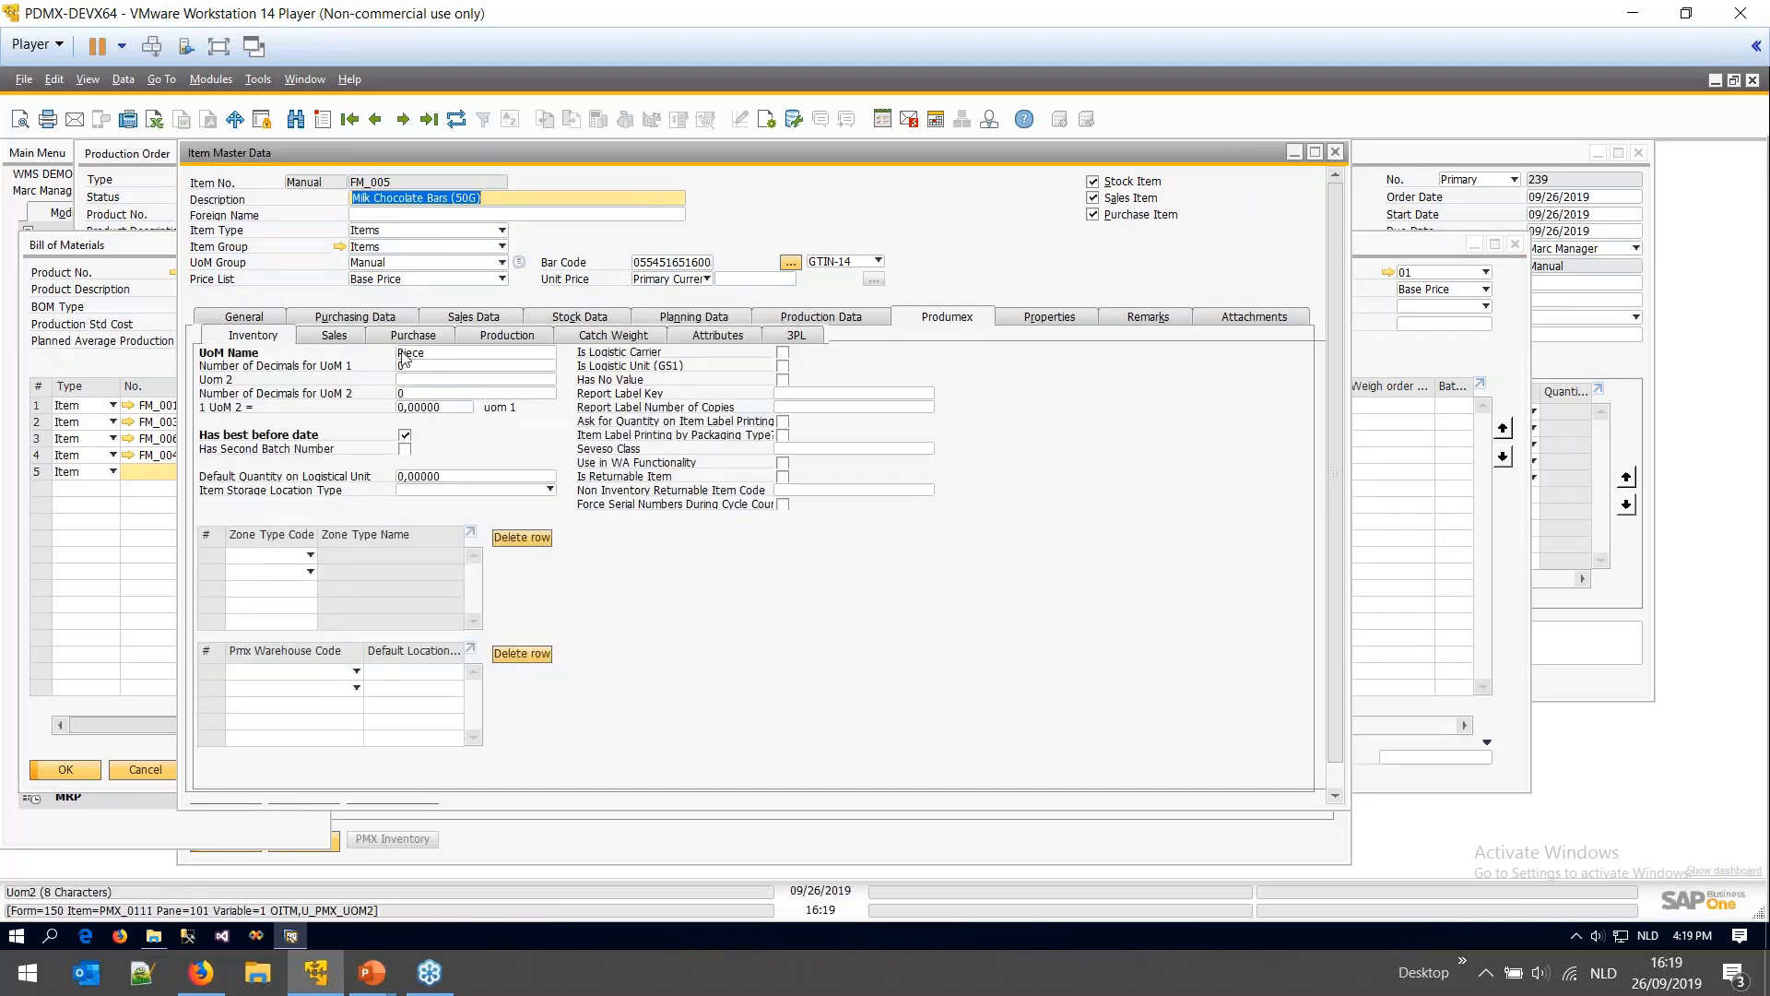
{"action": "left_click", "coordinate": [656, 340]}
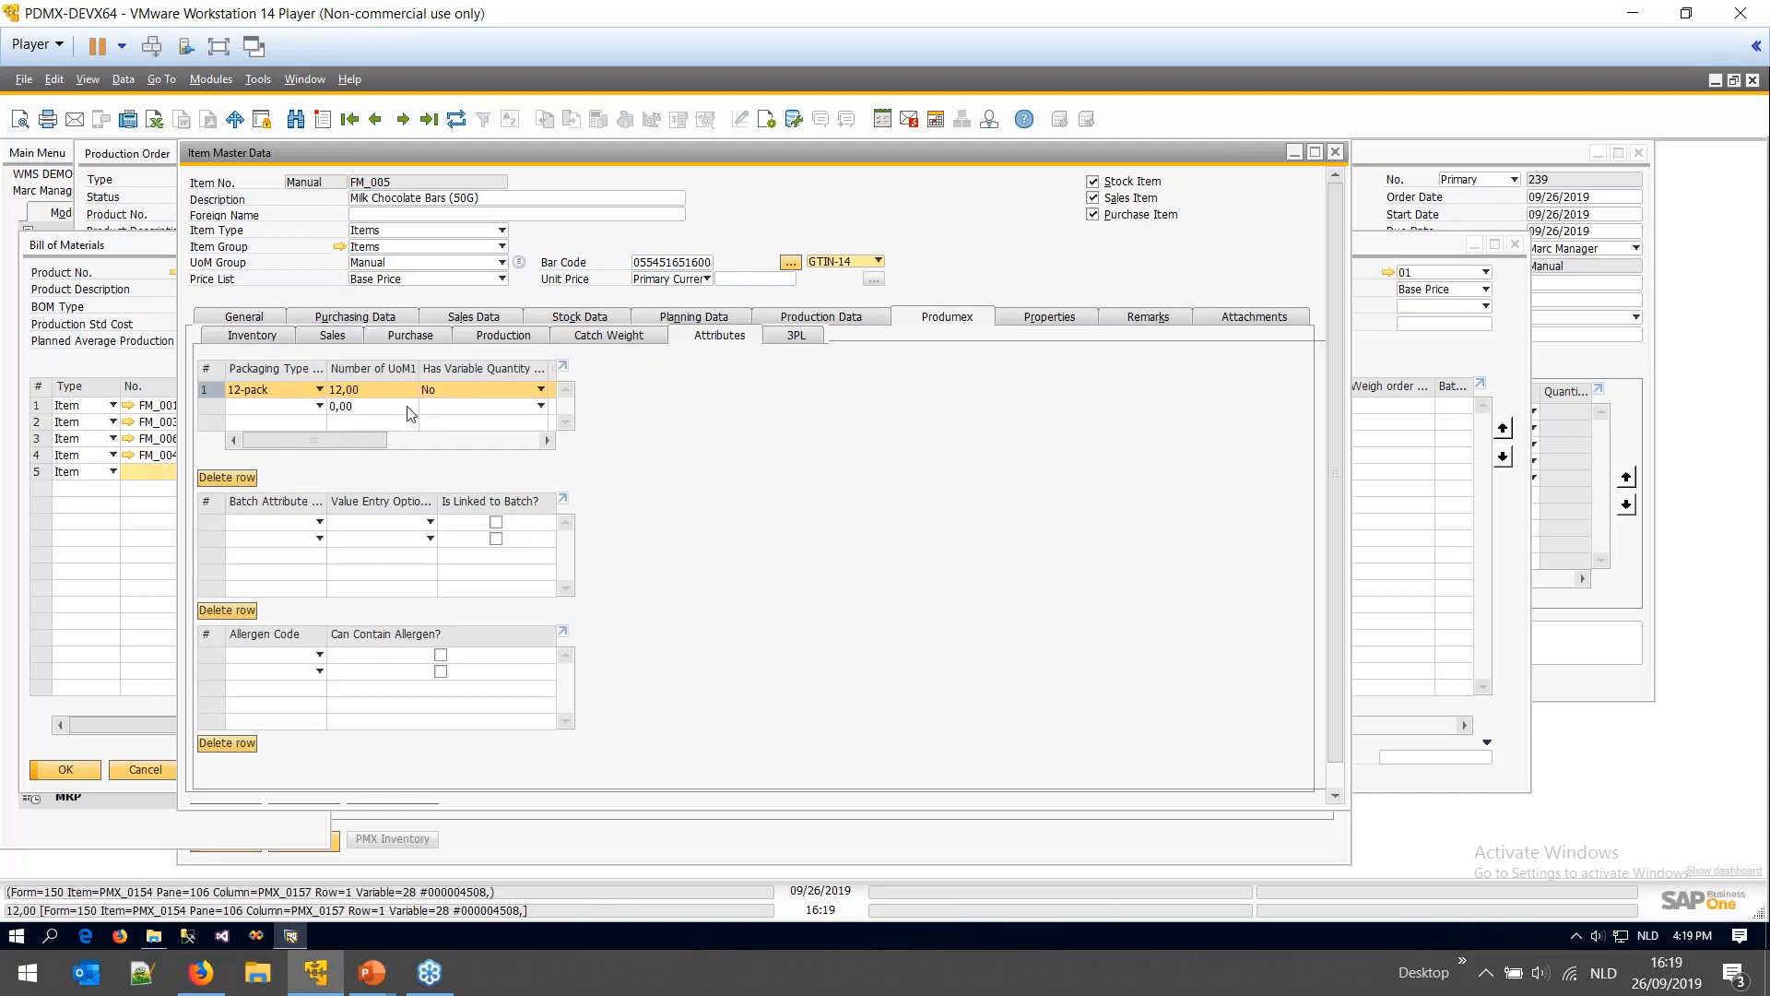
- Go back to Cacao powder RAW and inspect the BAG_5KG unit group's 5 kg base quantity
{"action": "left_click", "coordinate": [375, 119]}
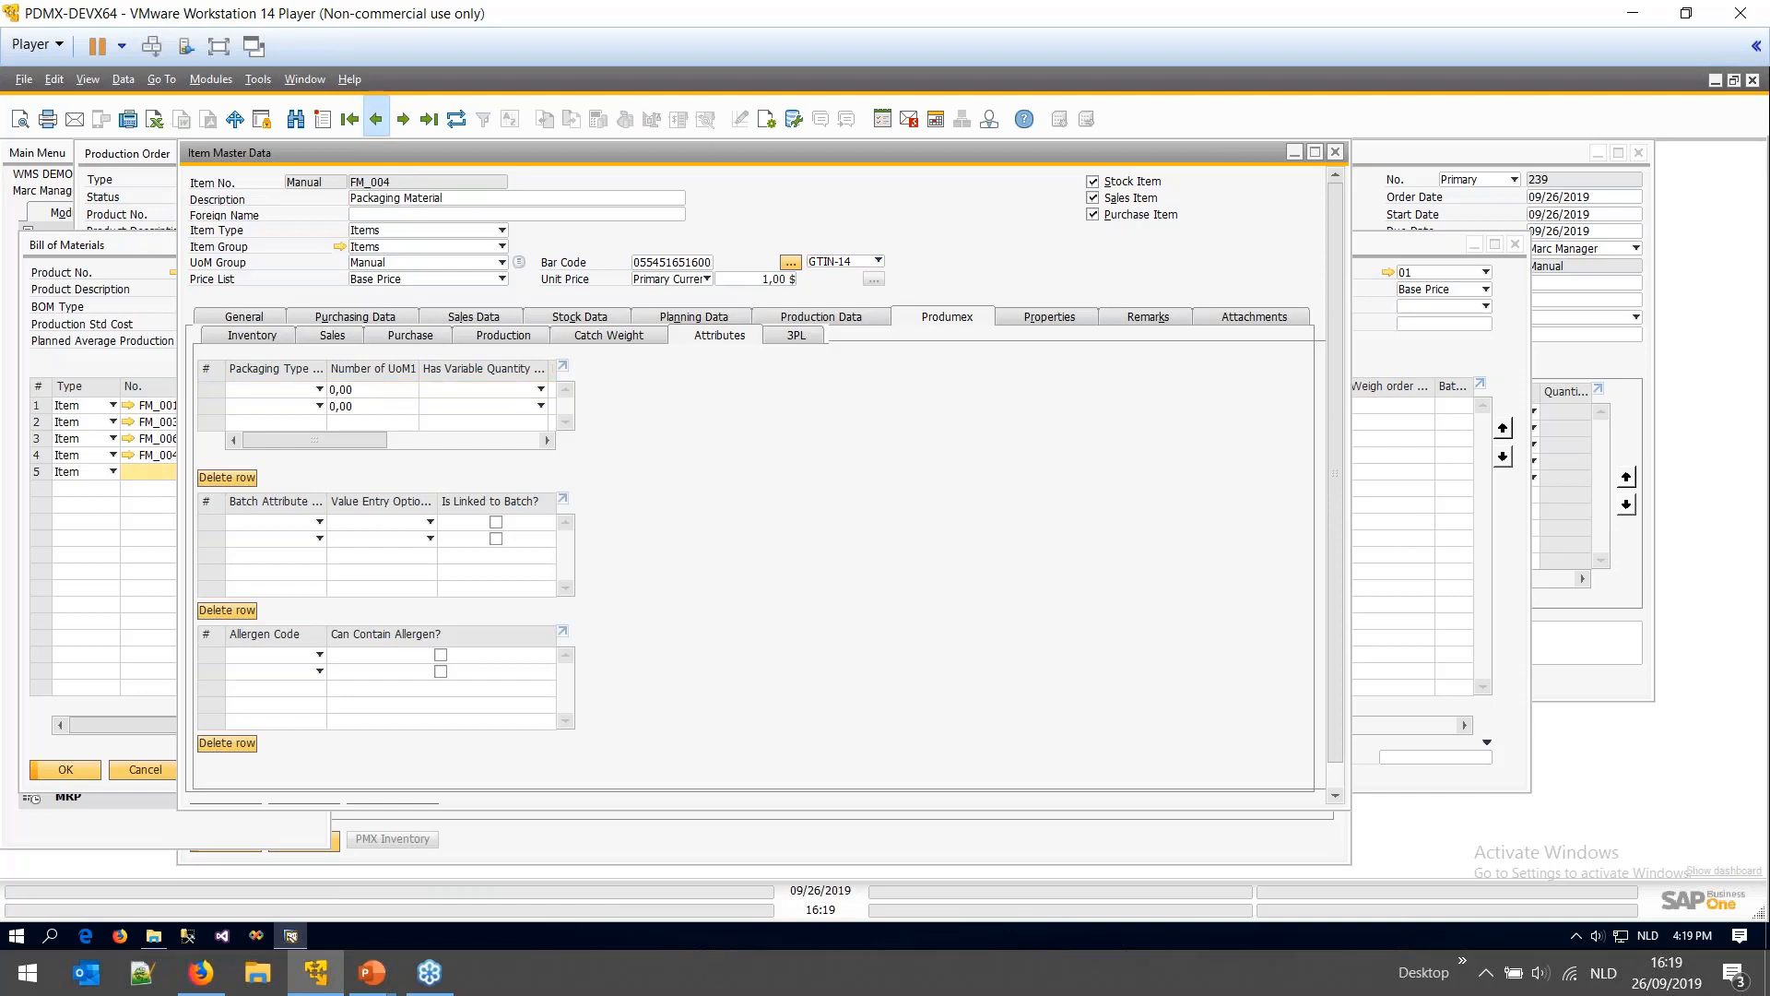
{"action": "left_click", "coordinate": [376, 119]}
{"action": "left_click", "coordinate": [376, 119]}
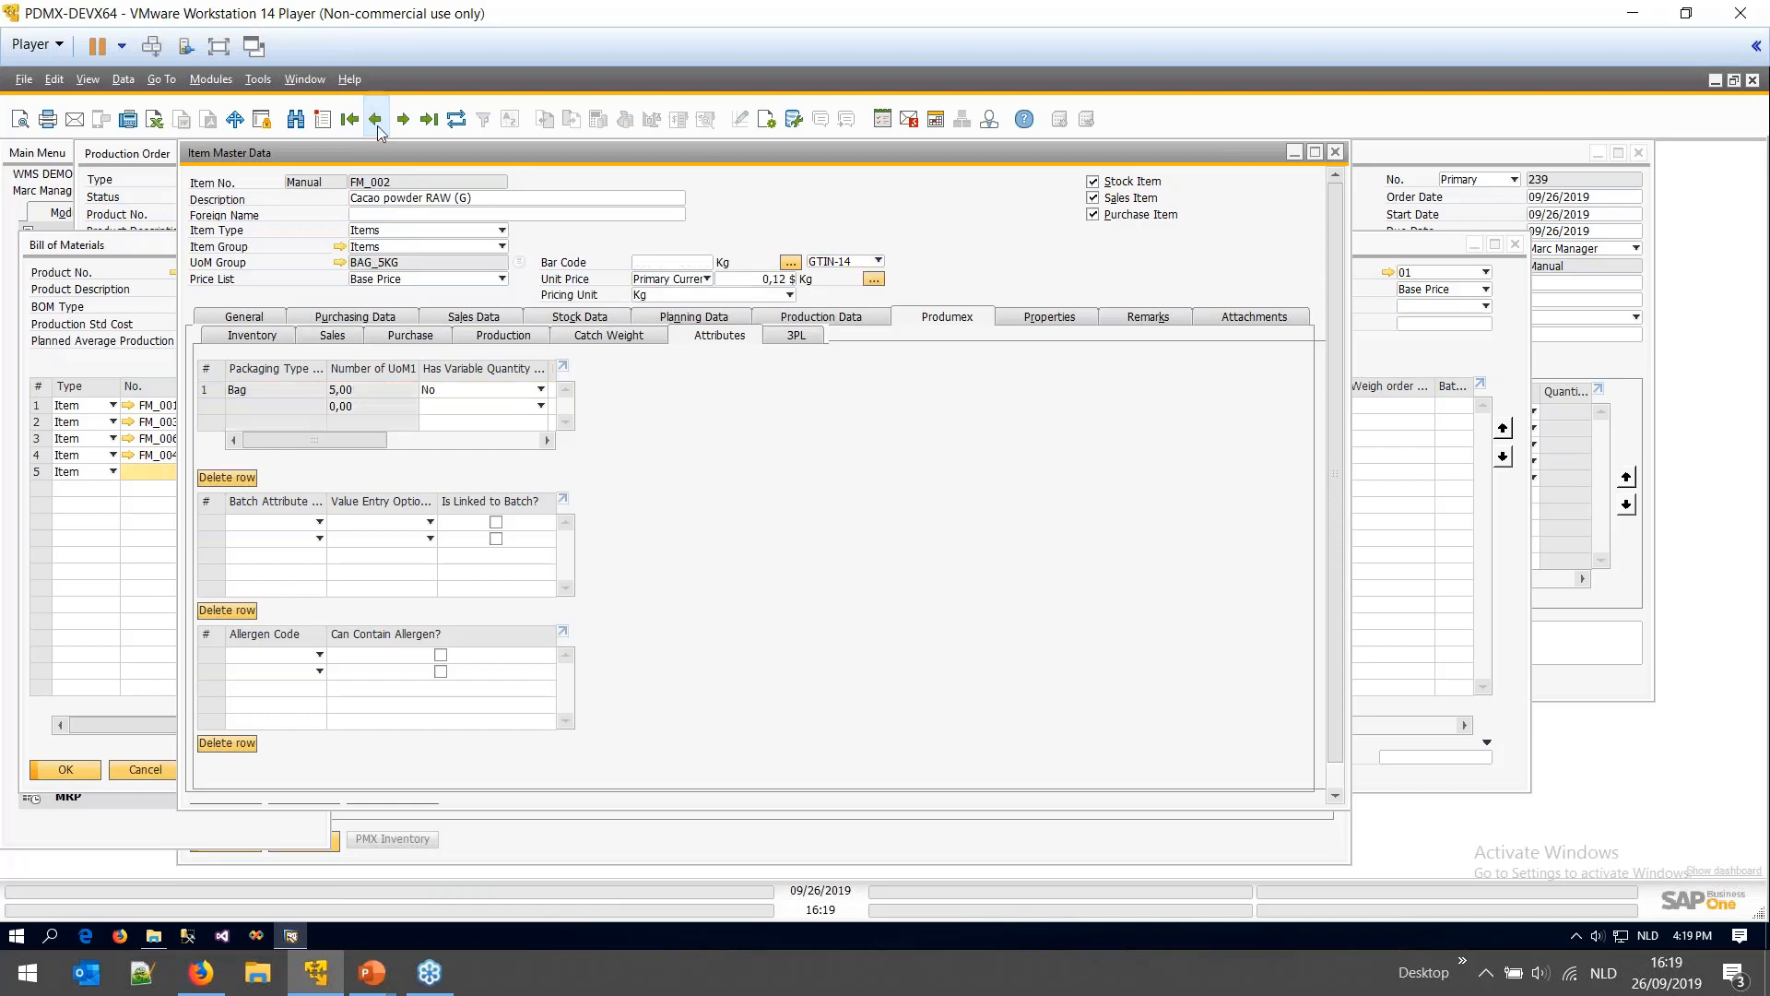
{"action": "left_click", "coordinate": [255, 338]}
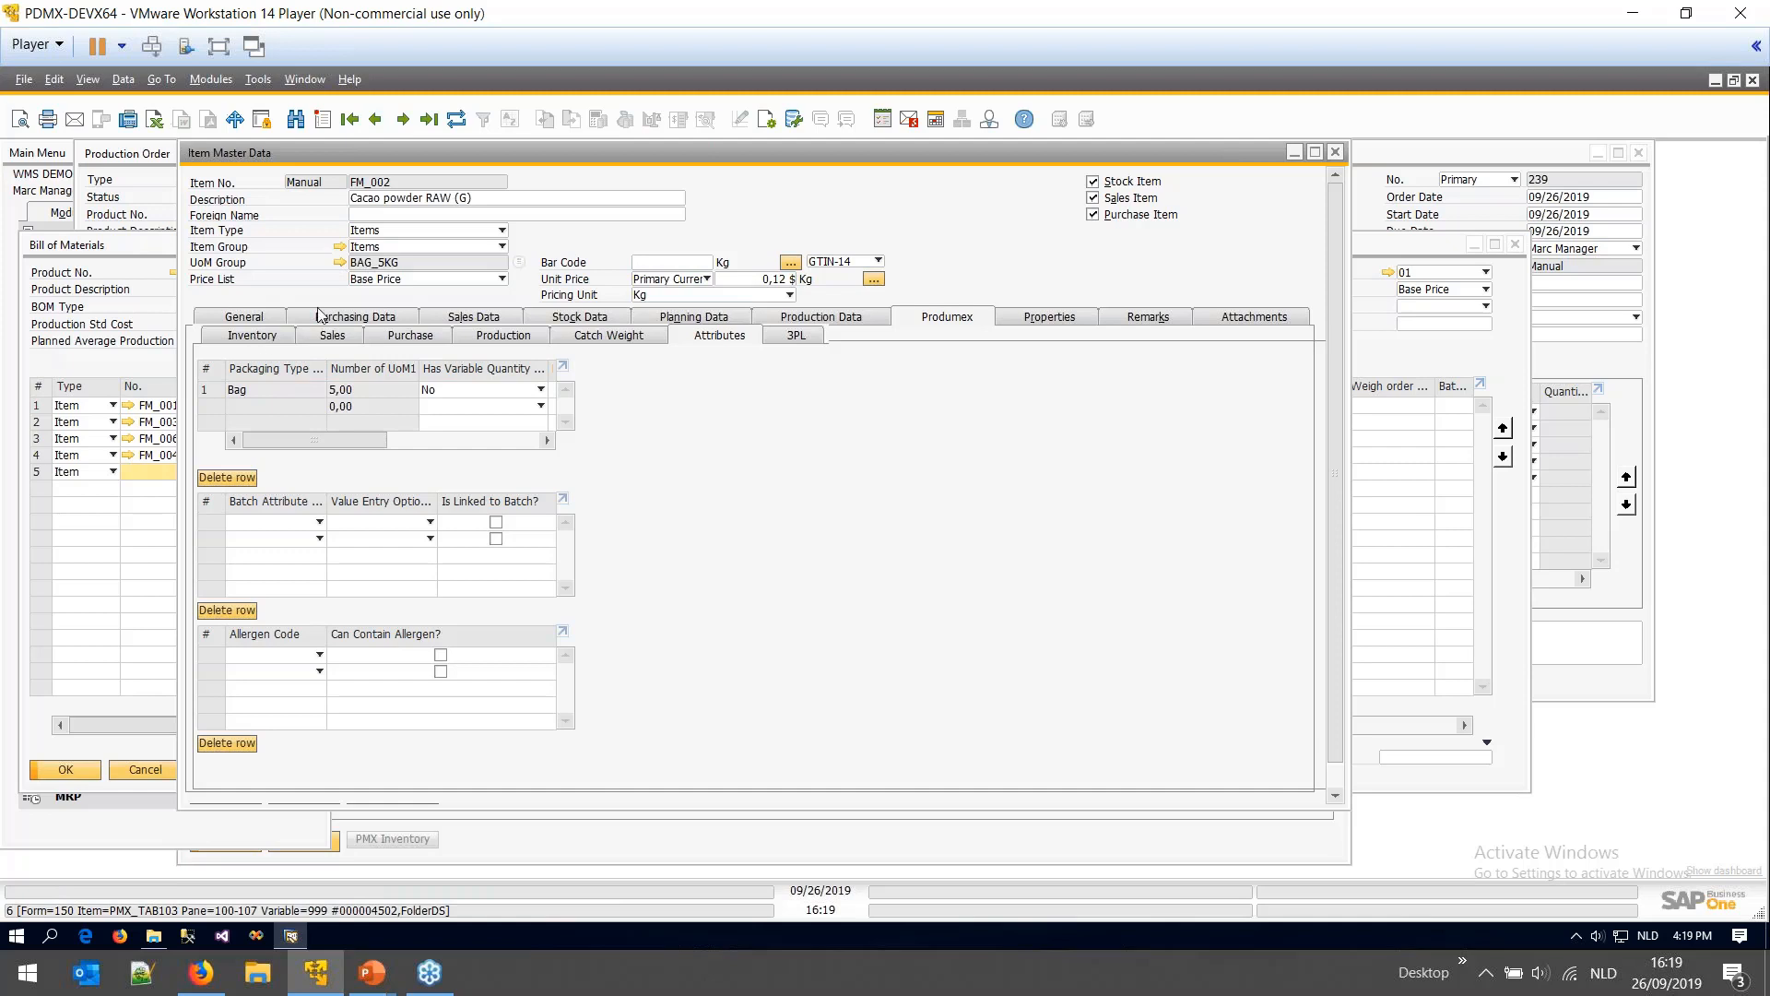
{"action": "left_click", "coordinate": [339, 263]}
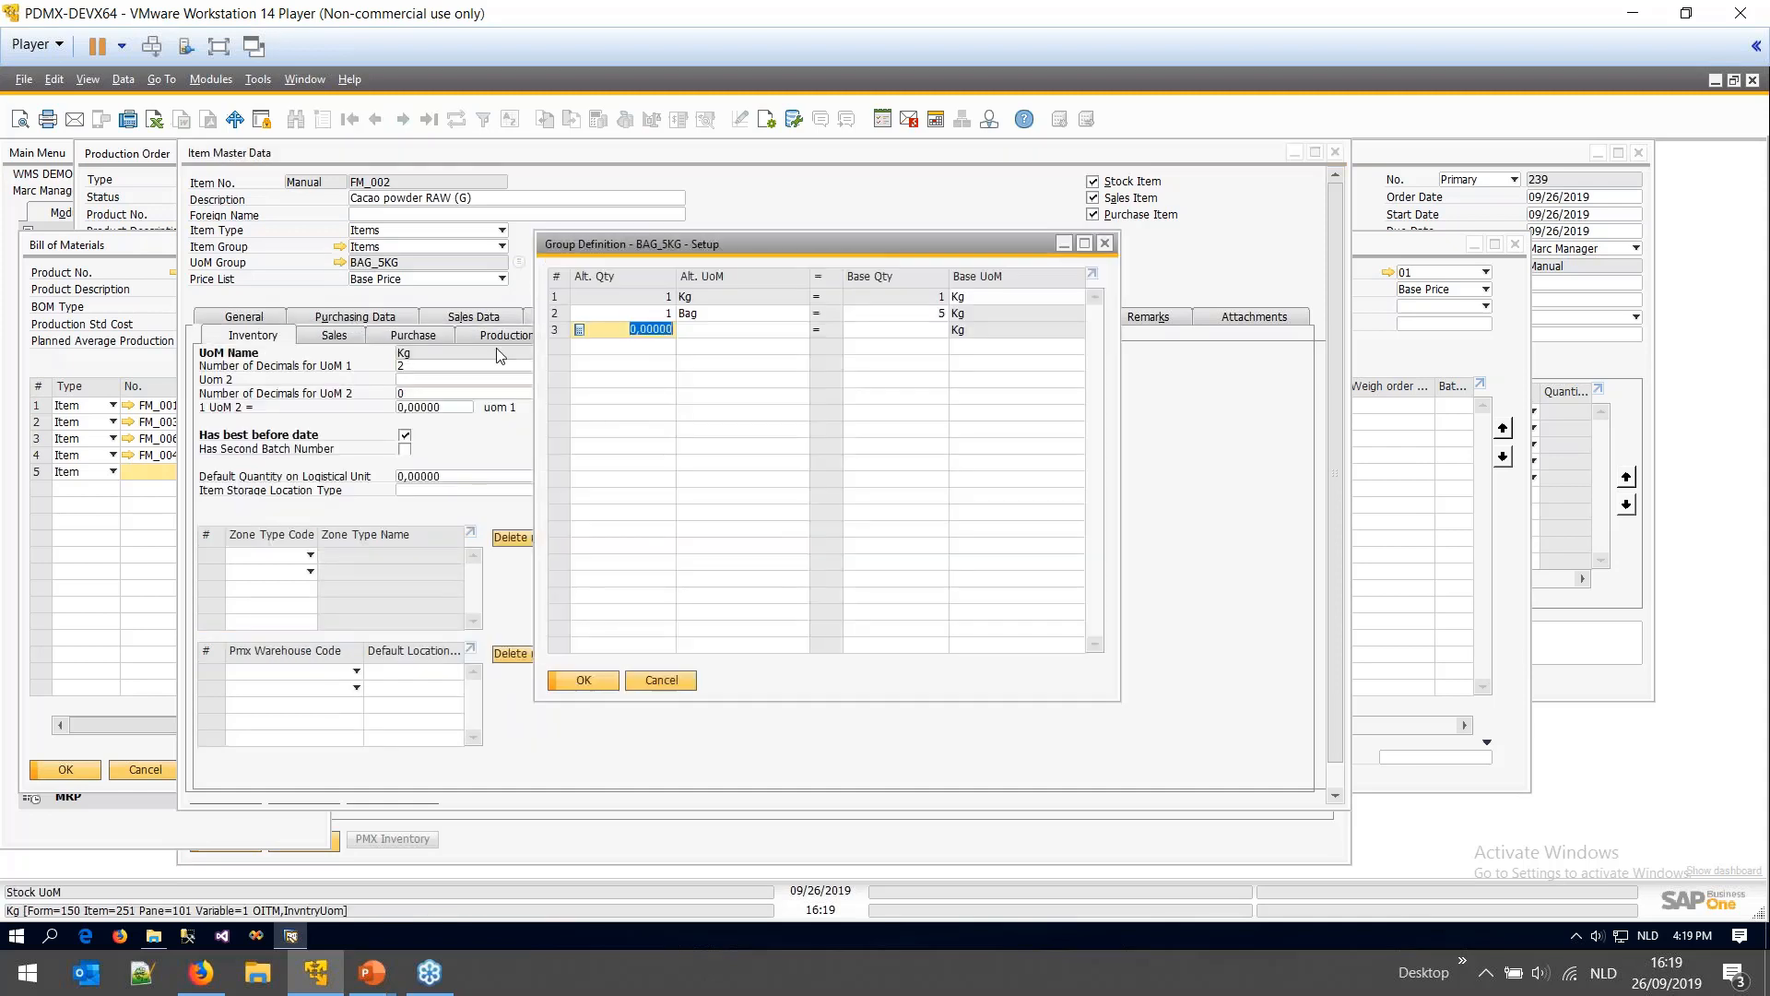
{"action": "left_click", "coordinate": [925, 313]}
{"action": "left_click", "coordinate": [661, 679]}
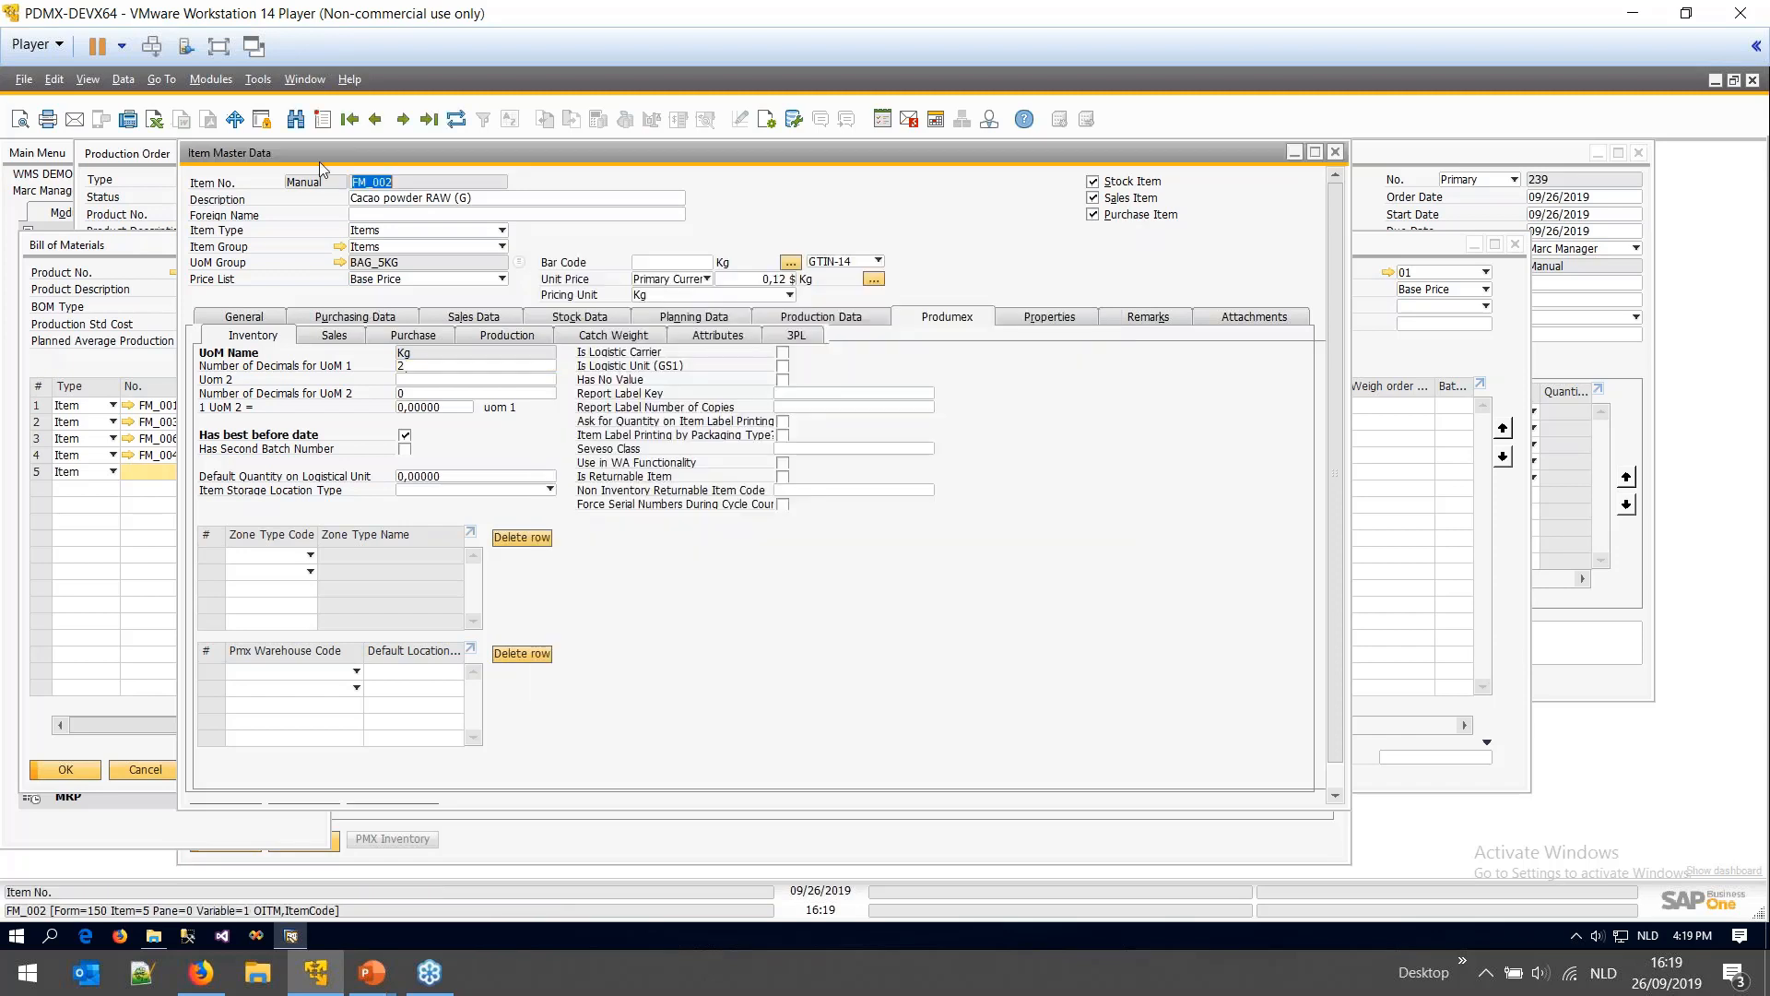
- Move forward through the item records and confirm the BAG_1KG group equals 1,000 grams
{"action": "left_click", "coordinate": [403, 119]}
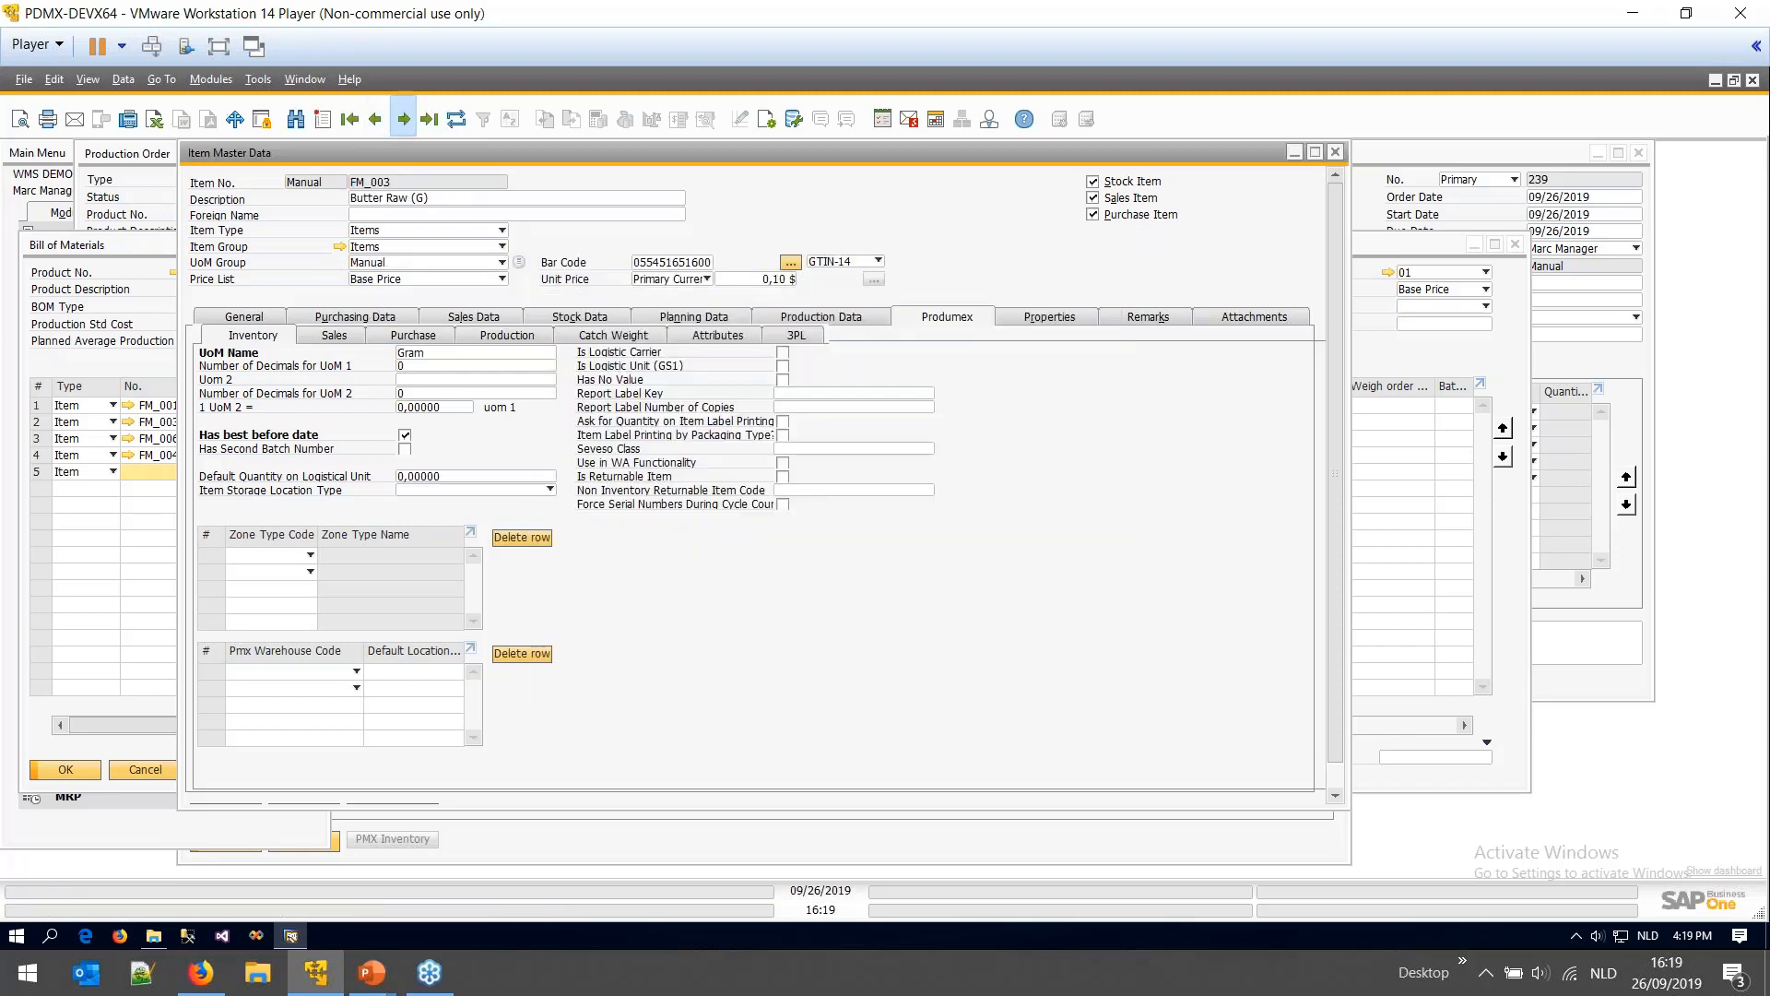
{"action": "left_click", "coordinate": [403, 119]}
{"action": "left_click", "coordinate": [402, 119]}
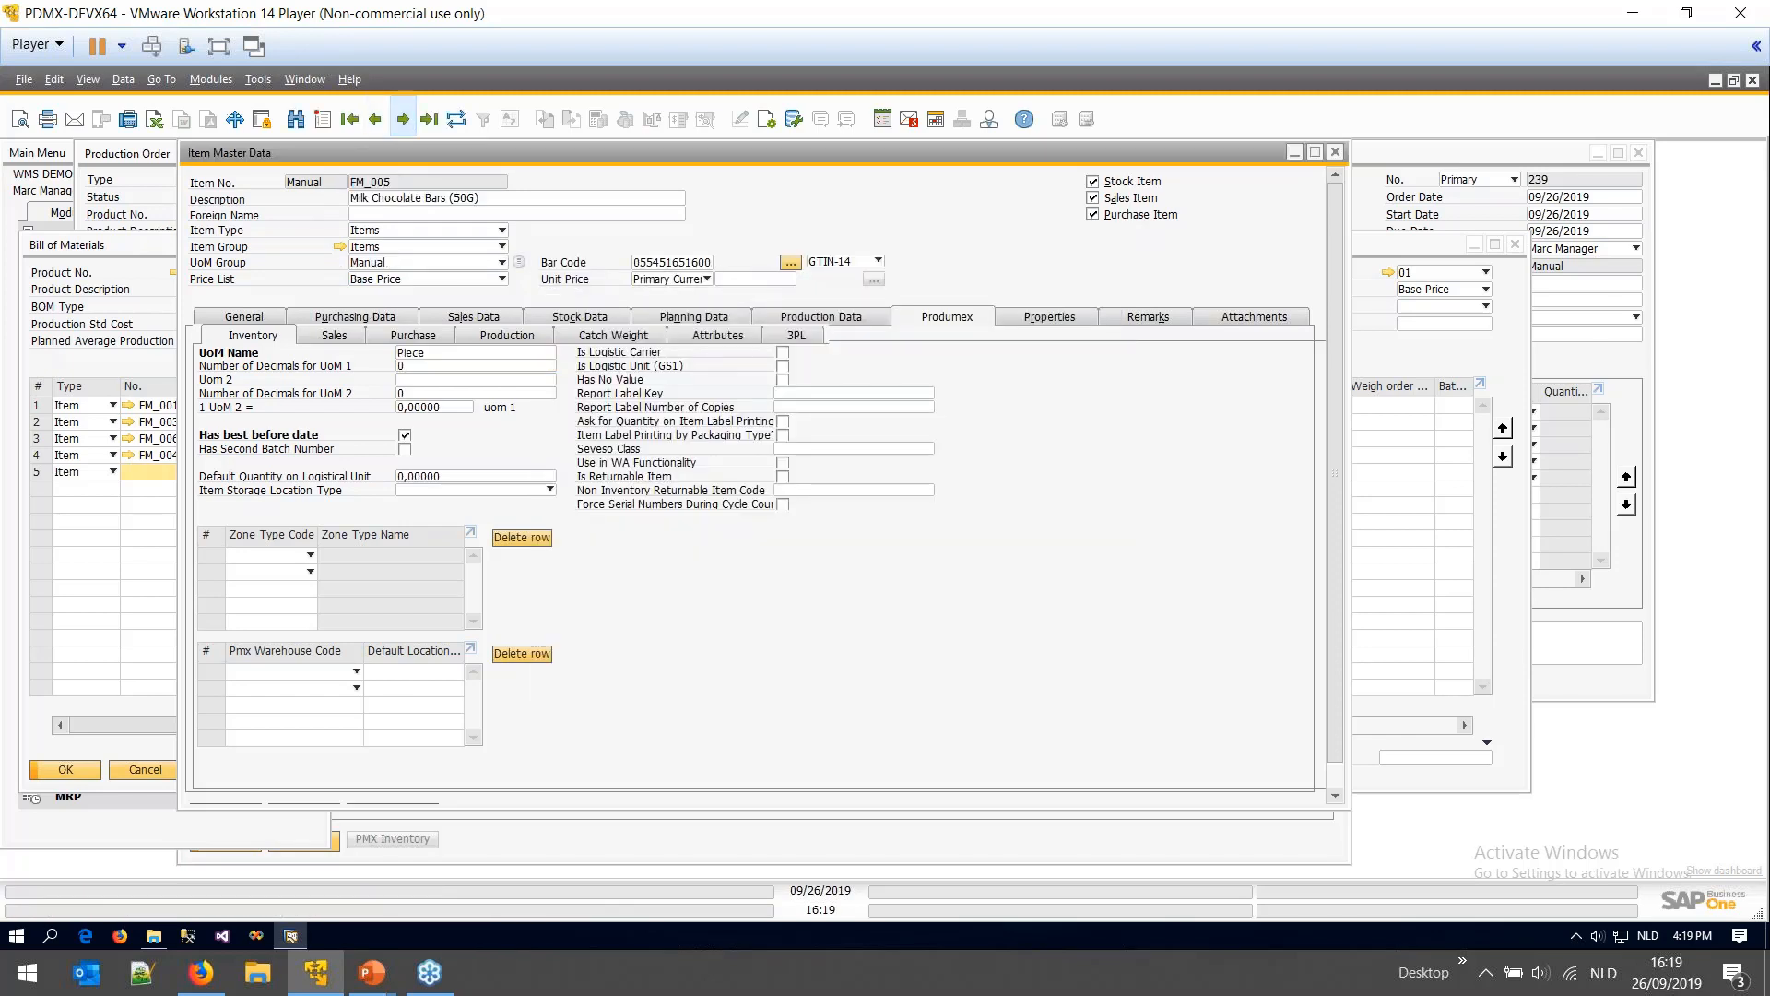
{"action": "left_click", "coordinate": [403, 119]}
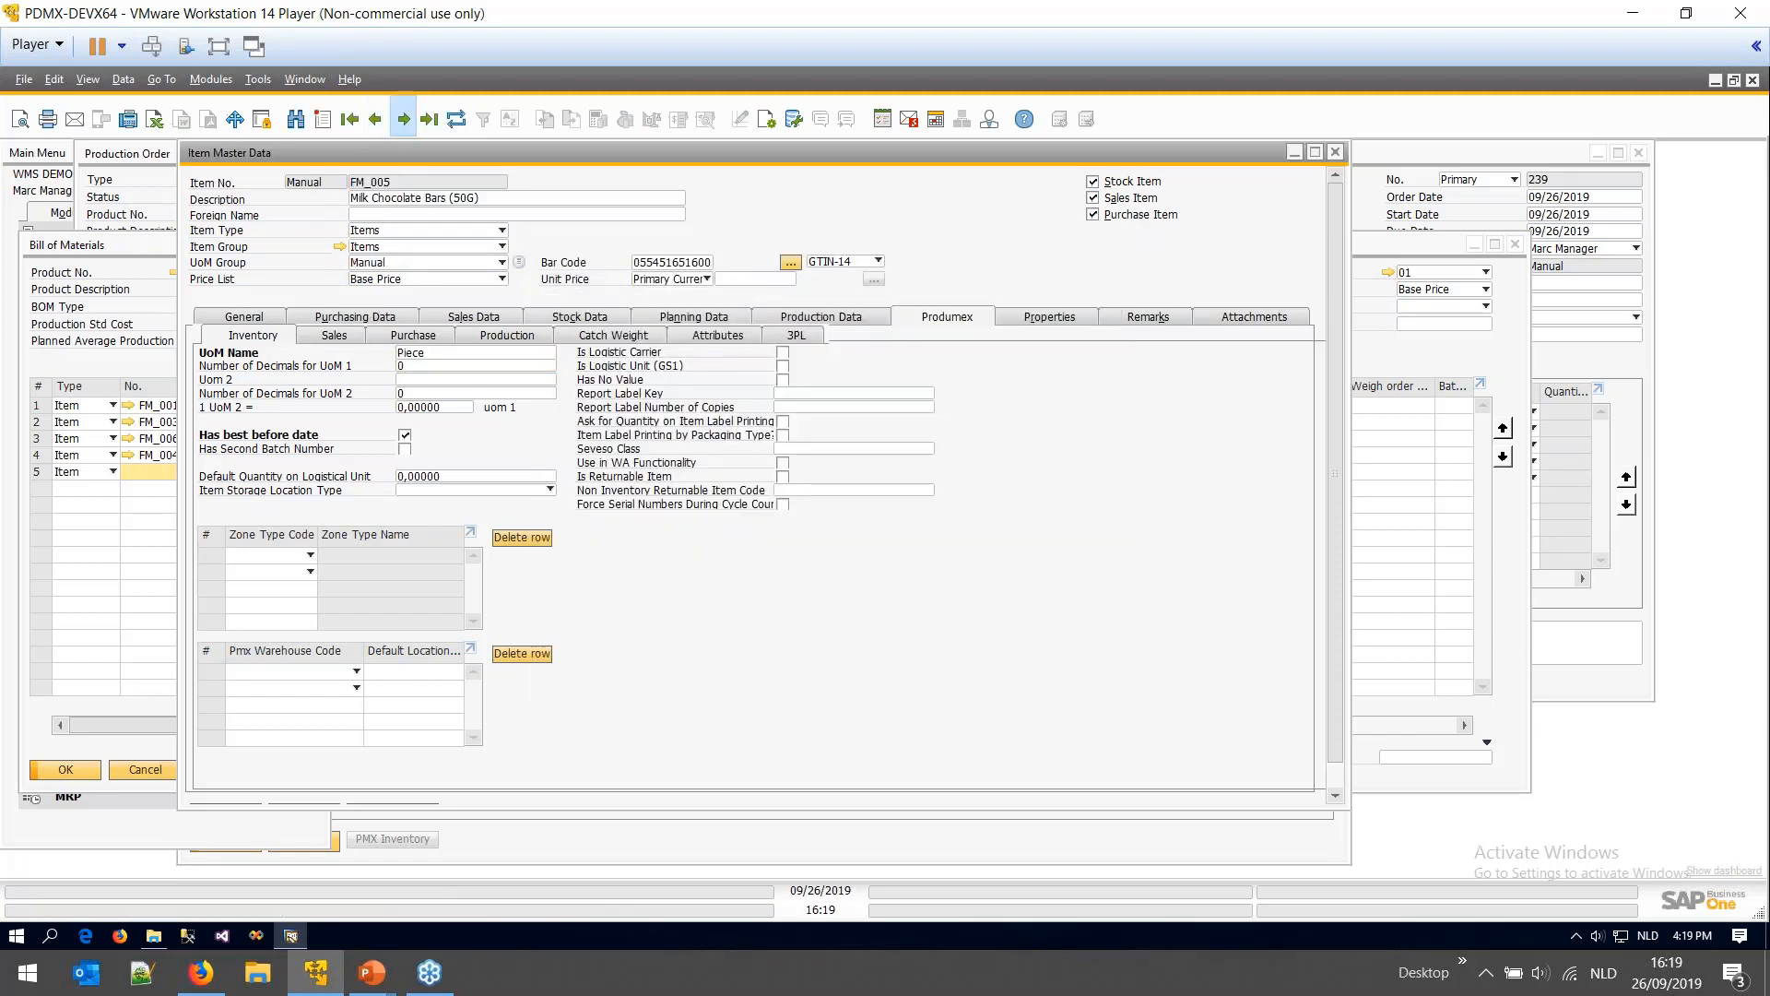
{"action": "left_click", "coordinate": [340, 263]}
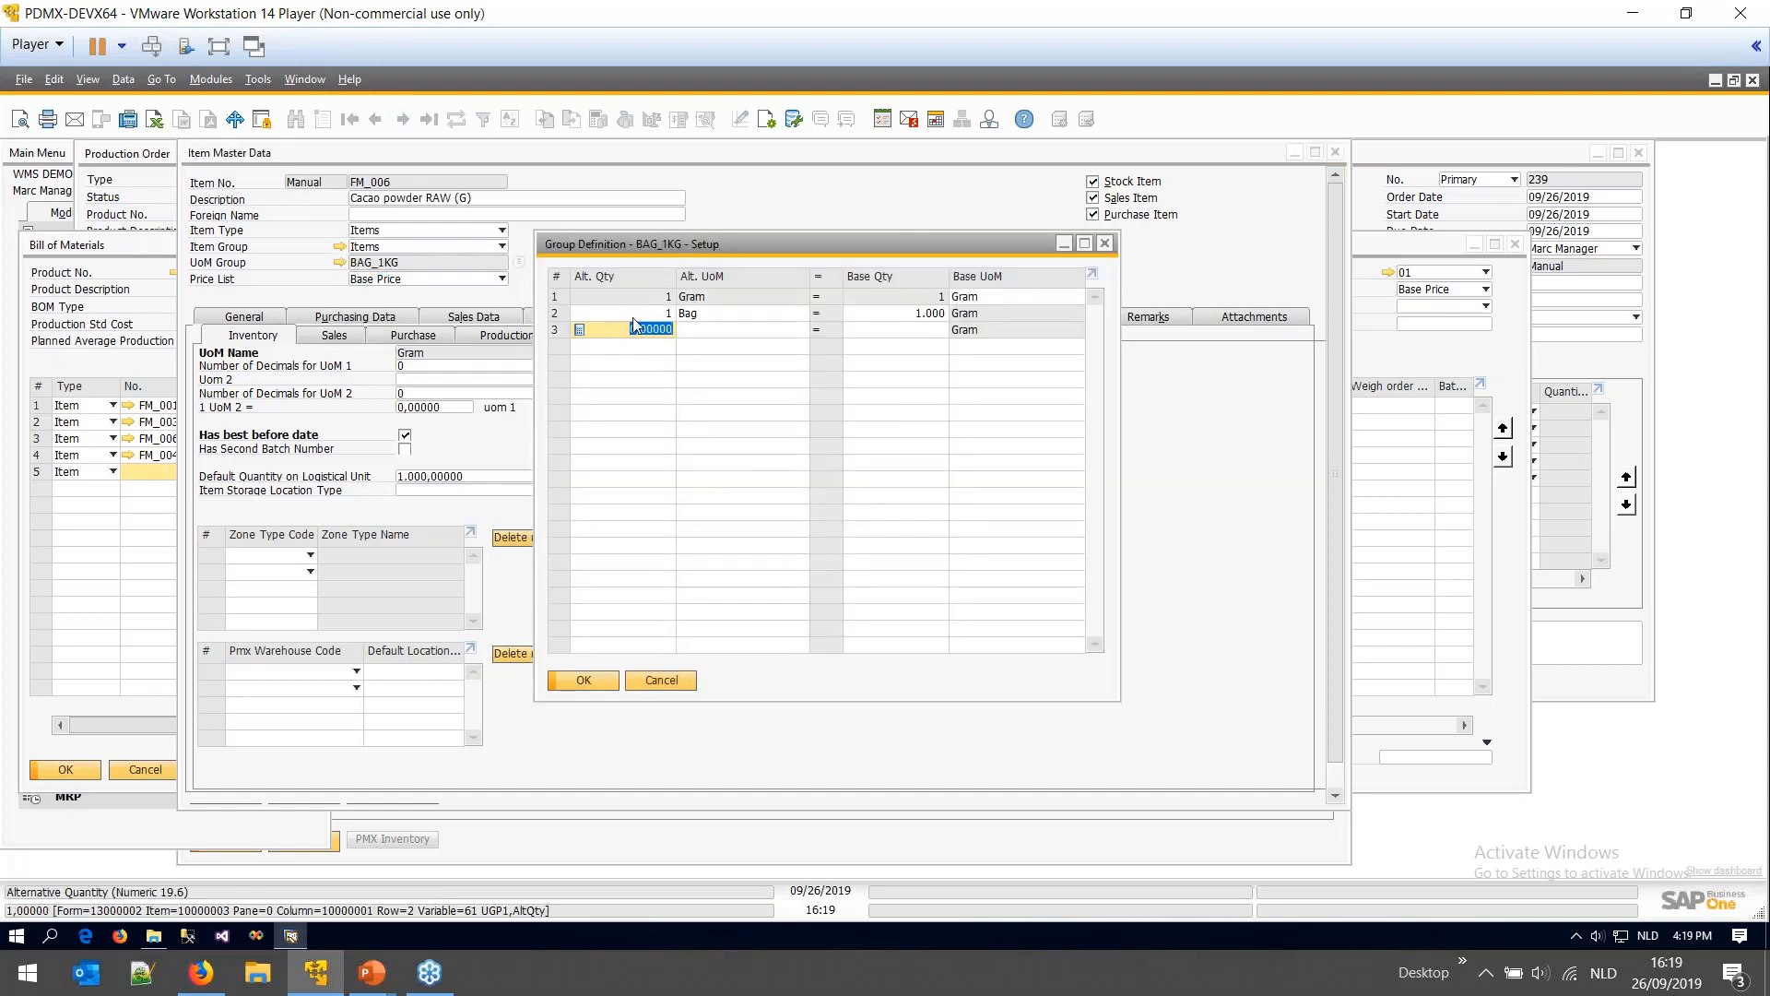
{"action": "left_click", "coordinate": [904, 314]}
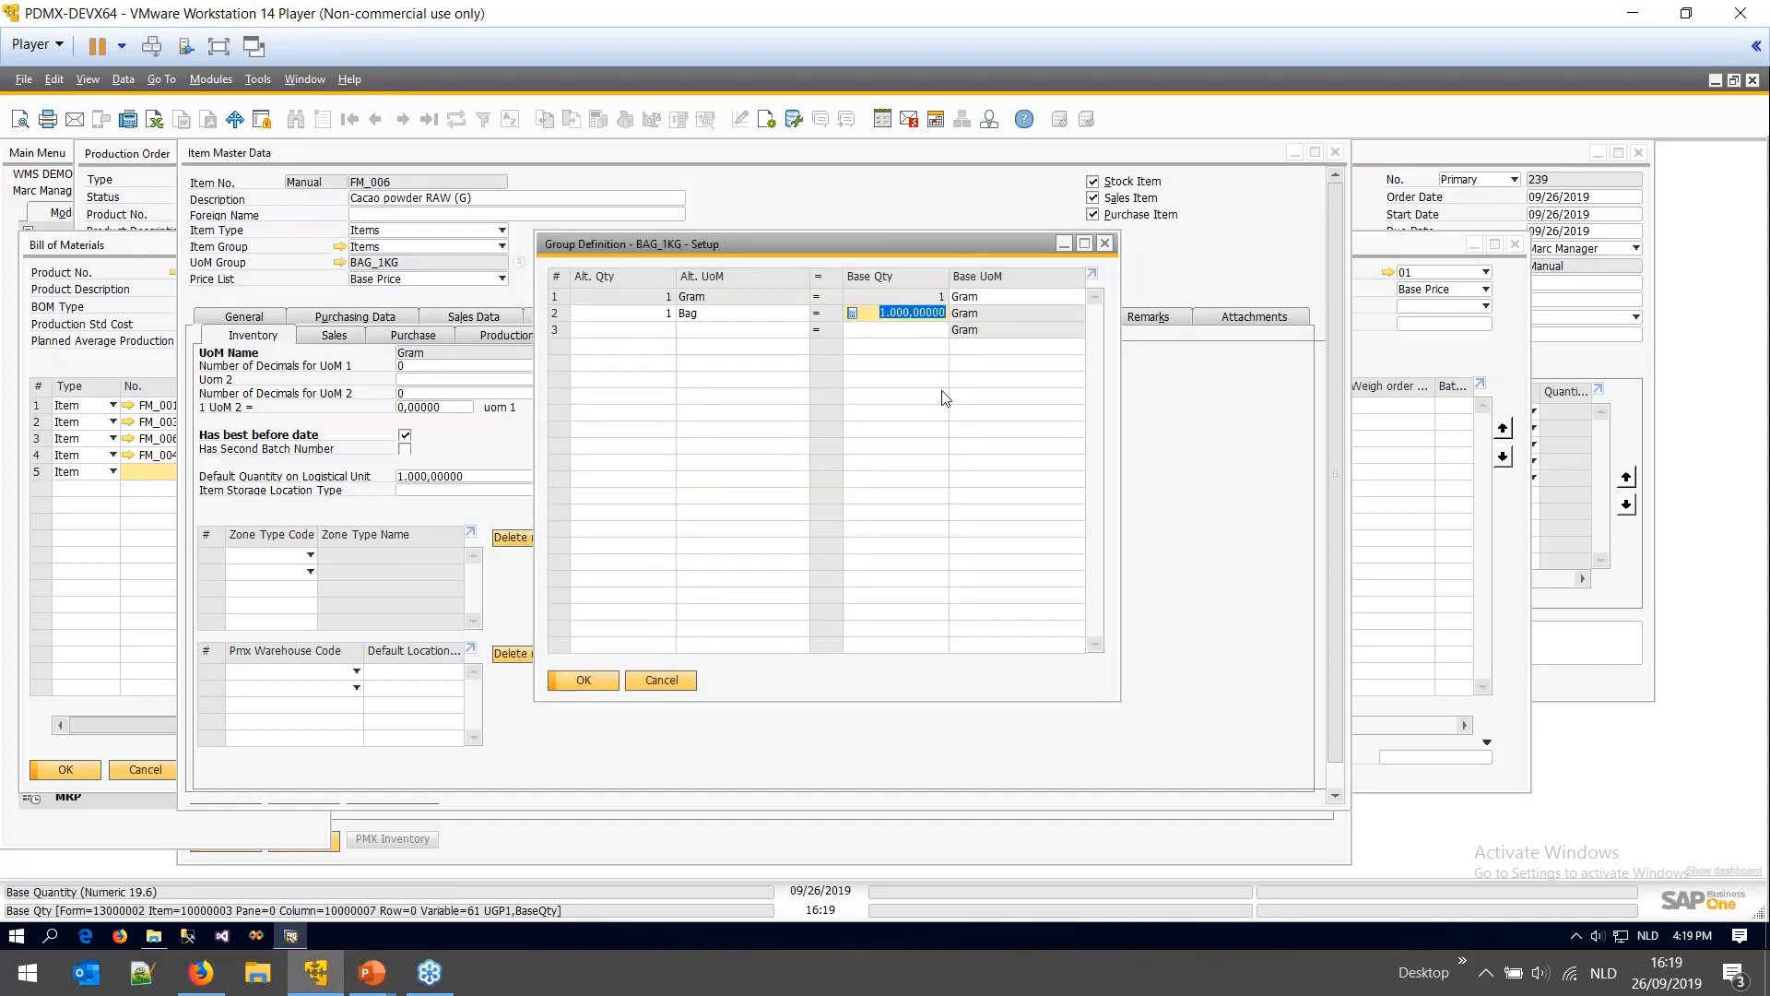
{"action": "left_click", "coordinate": [343, 387]}
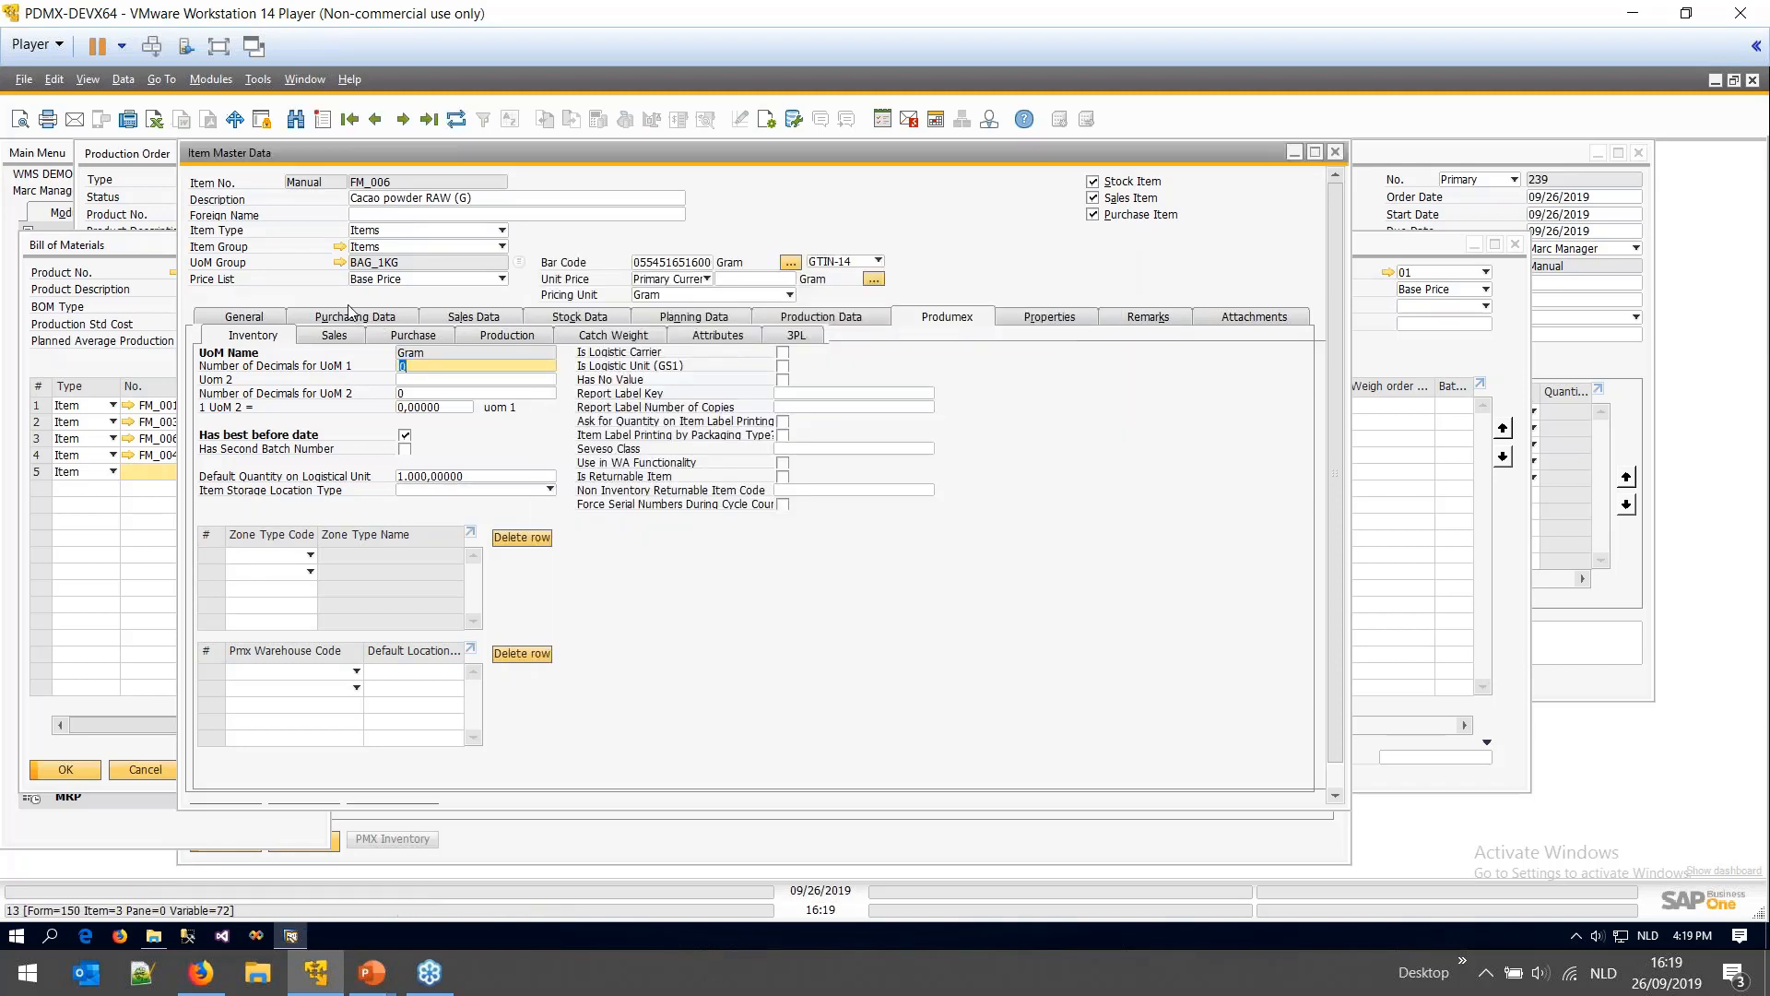
- Check the Bag packaging type in Produmex Attributes and close the item record
{"action": "left_click", "coordinate": [694, 339]}
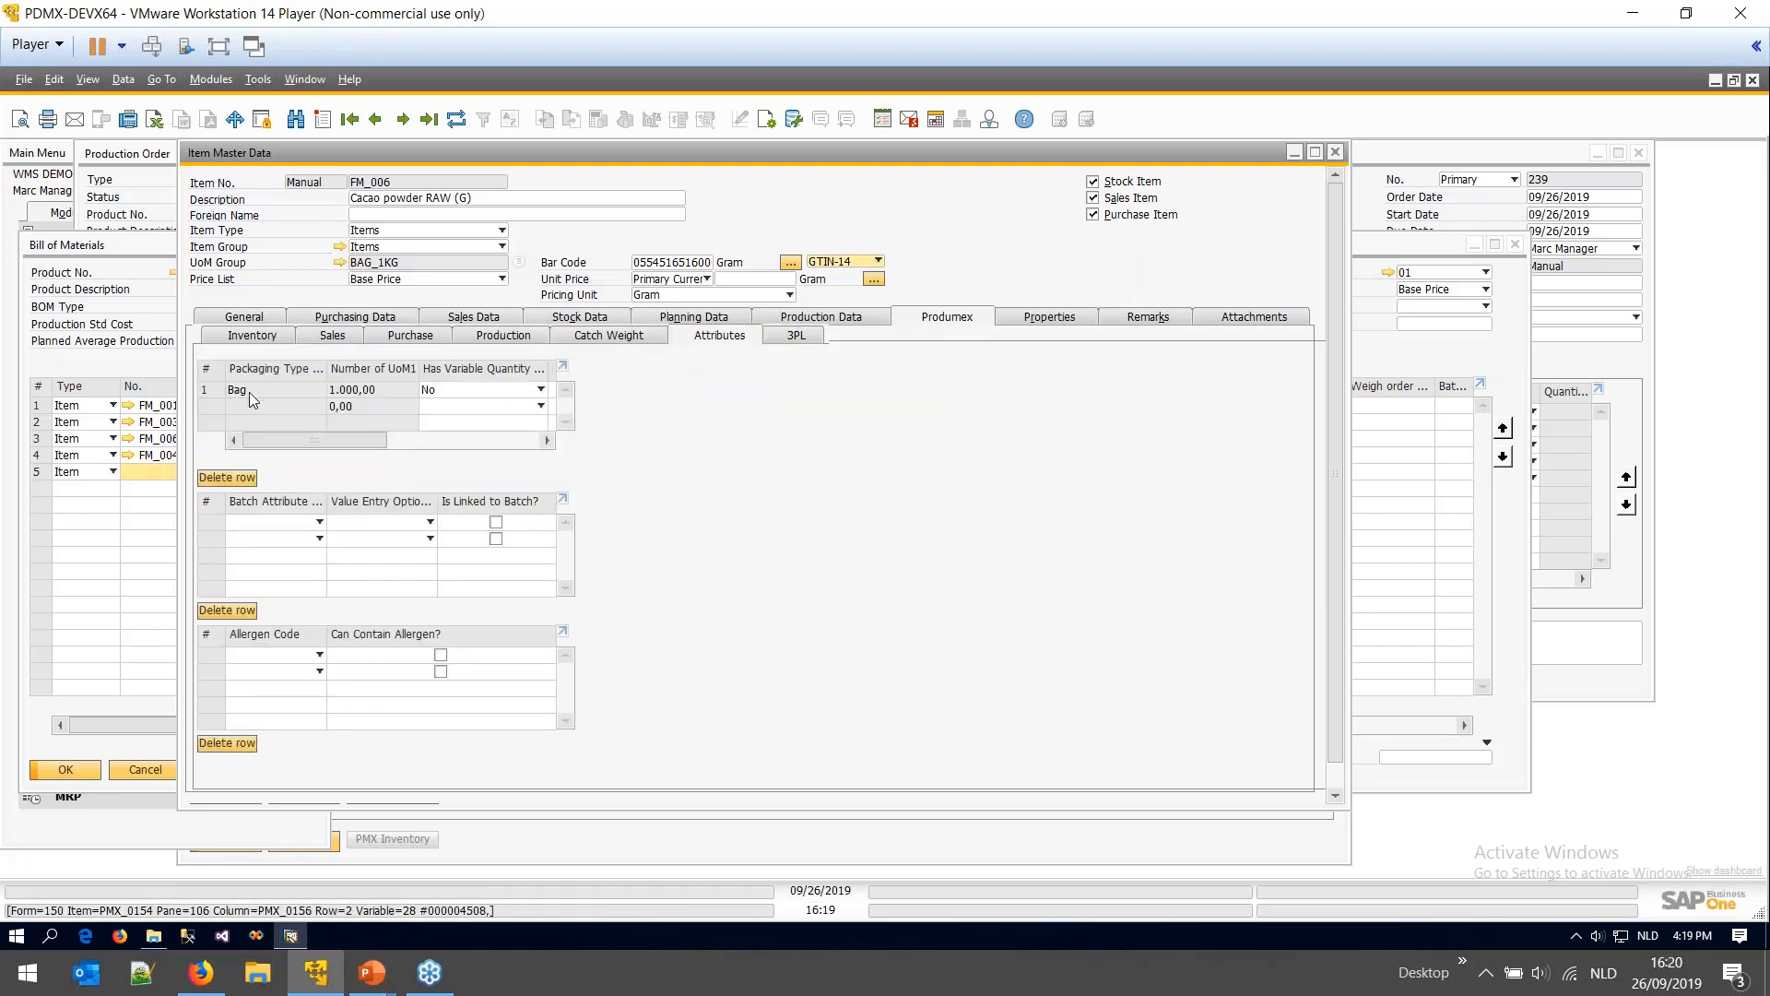
{"action": "left_click", "coordinate": [301, 390]}
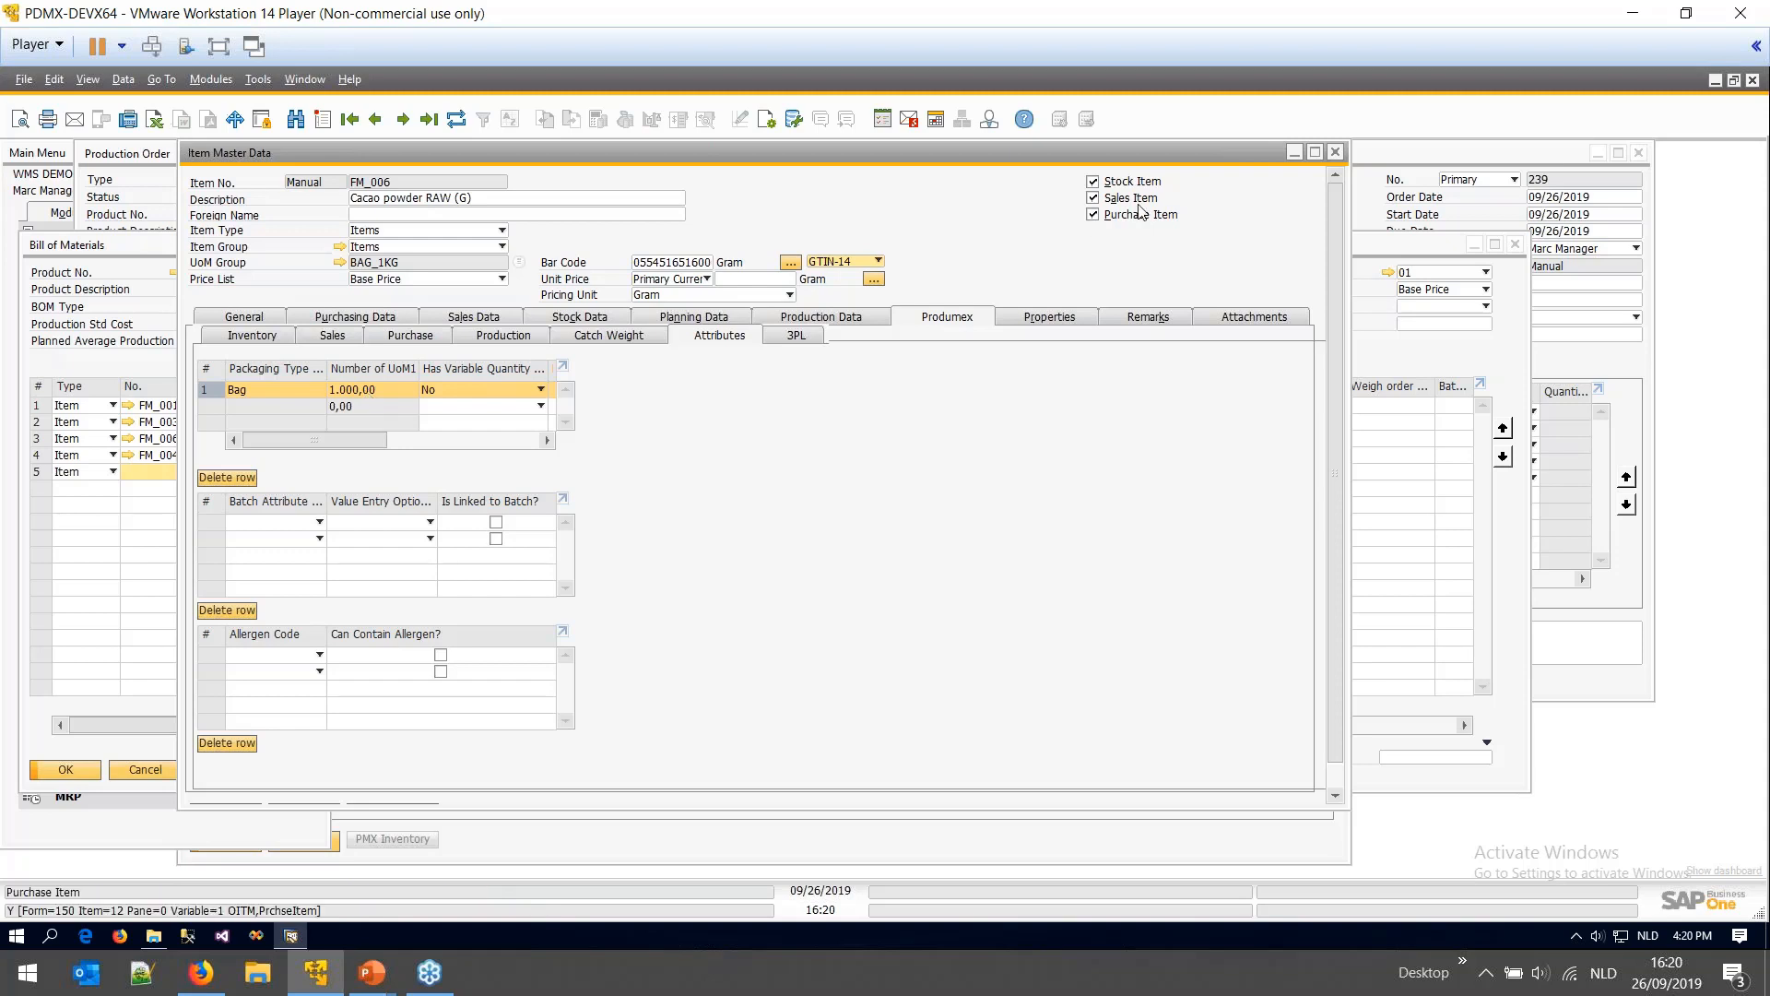
{"action": "left_click", "coordinate": [1335, 152]}
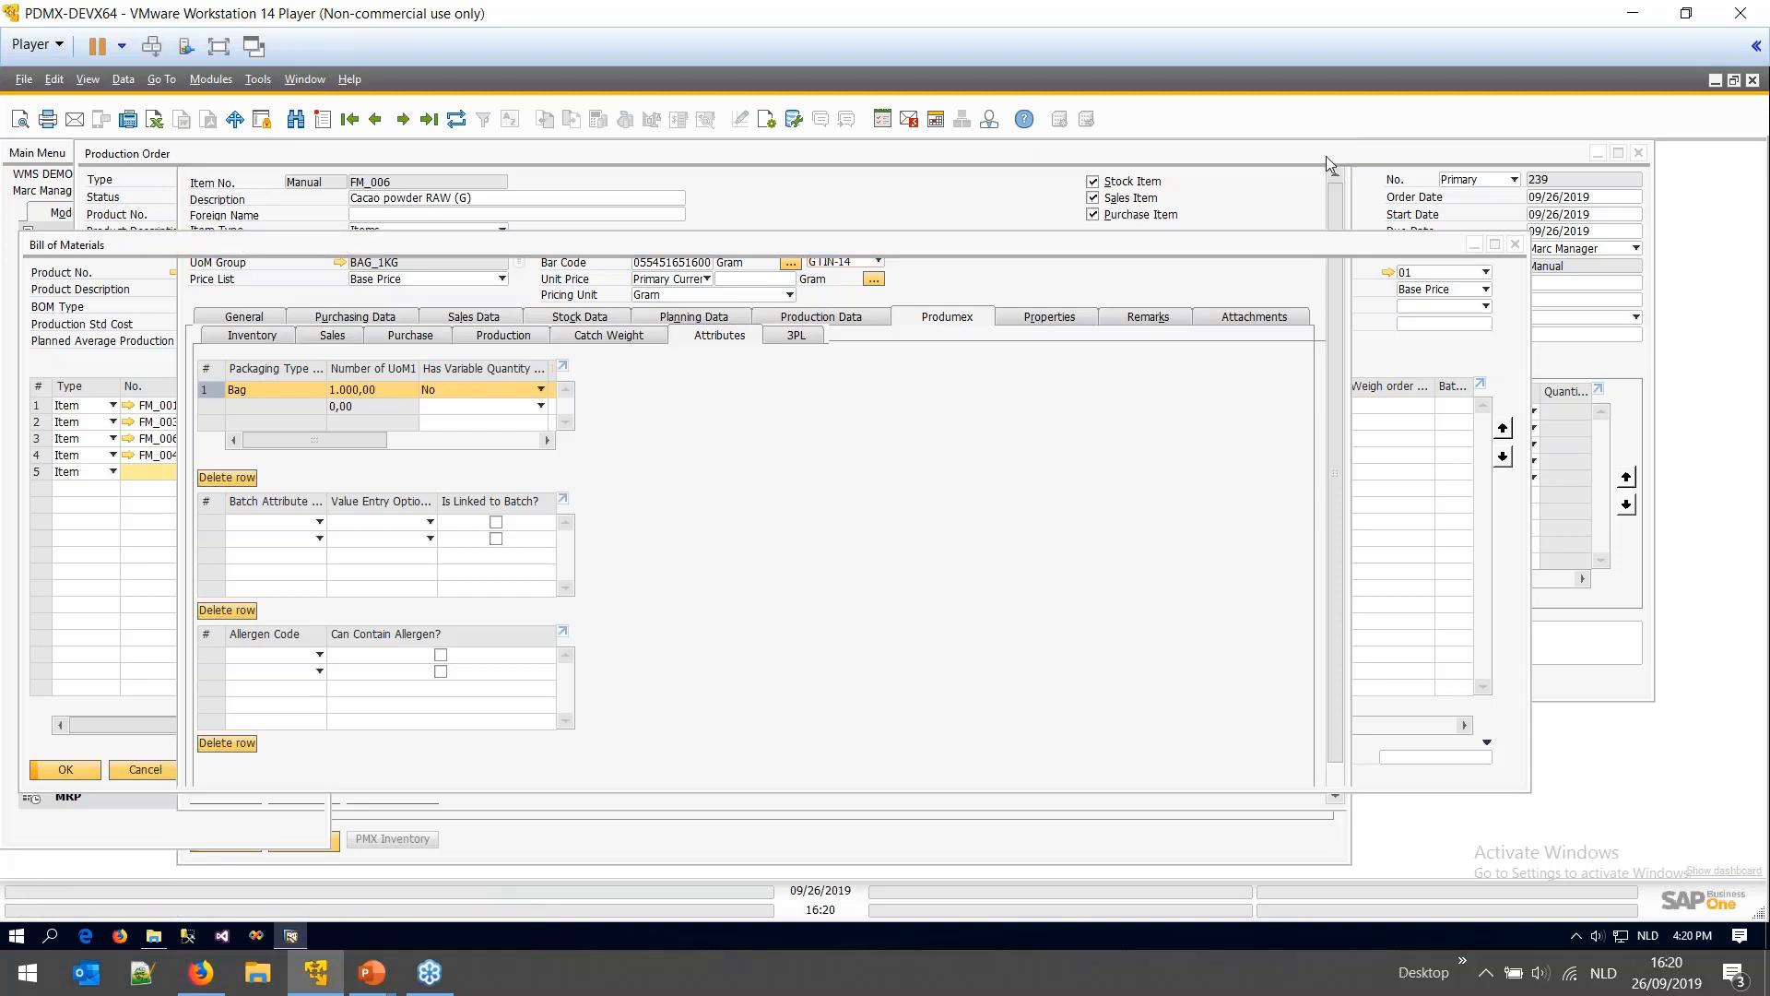
- Close the bill of materials, view the production line list, and switch to the PowerPoint deck
{"action": "left_click", "coordinate": [145, 769]}
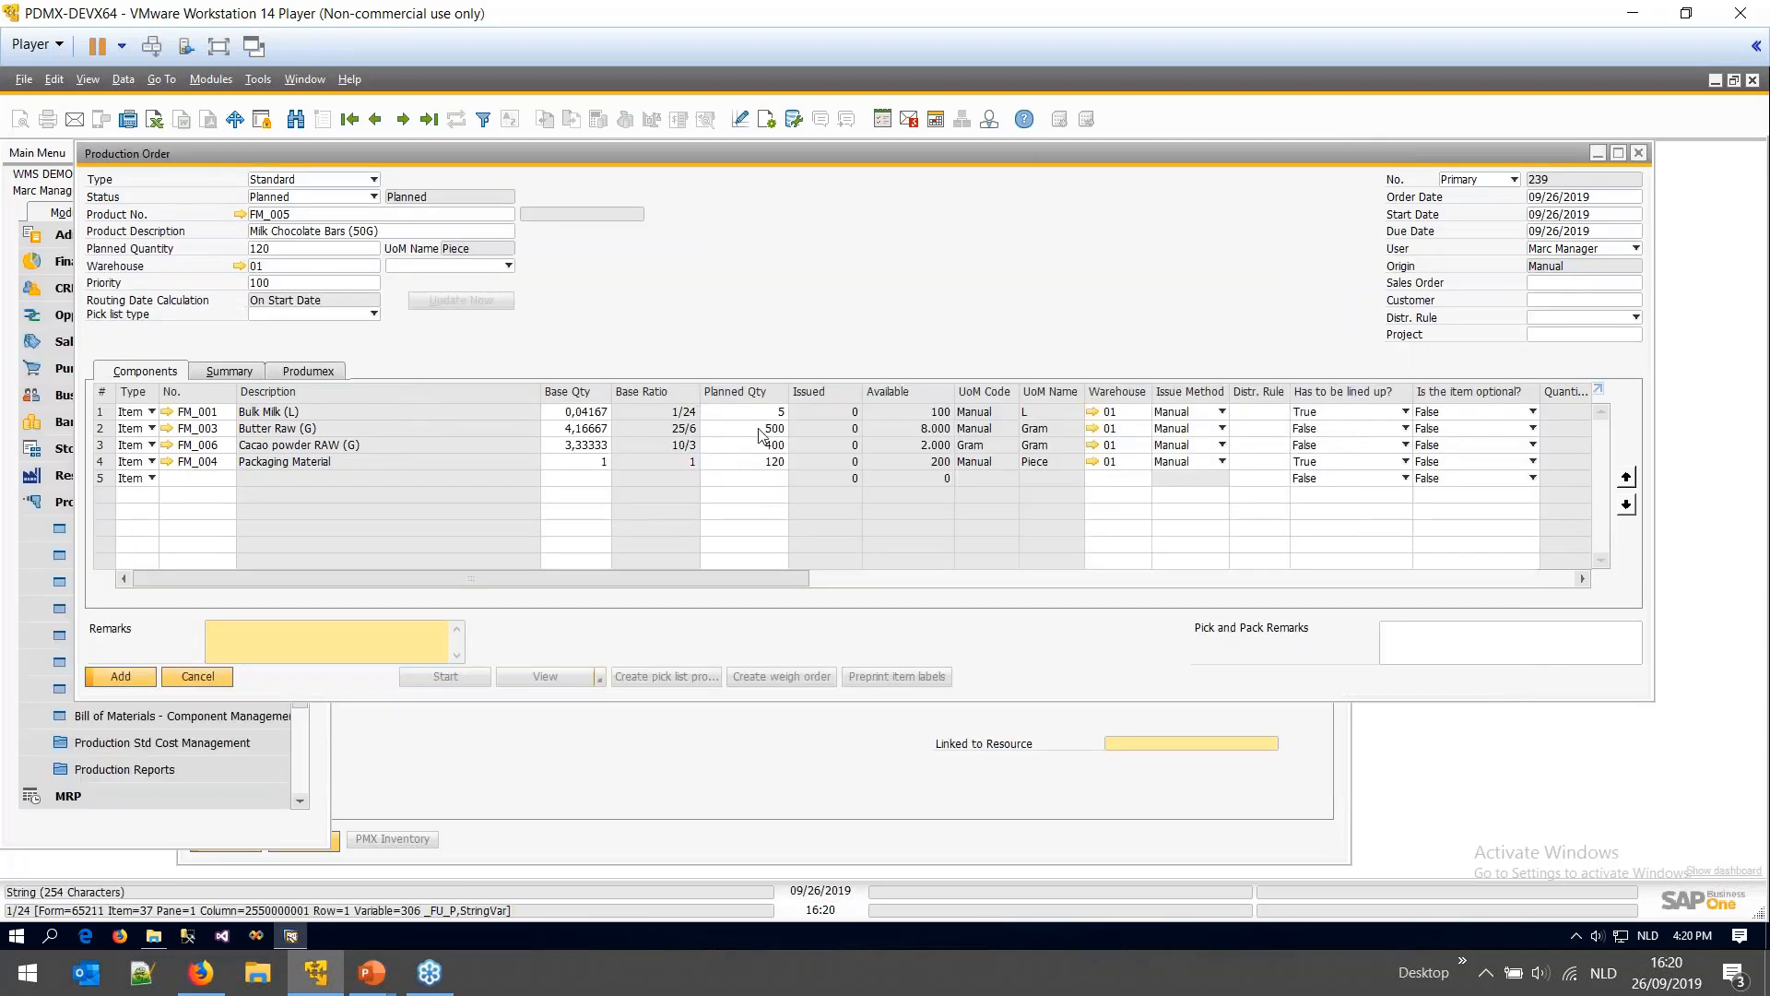
{"action": "left_click", "coordinate": [442, 266]}
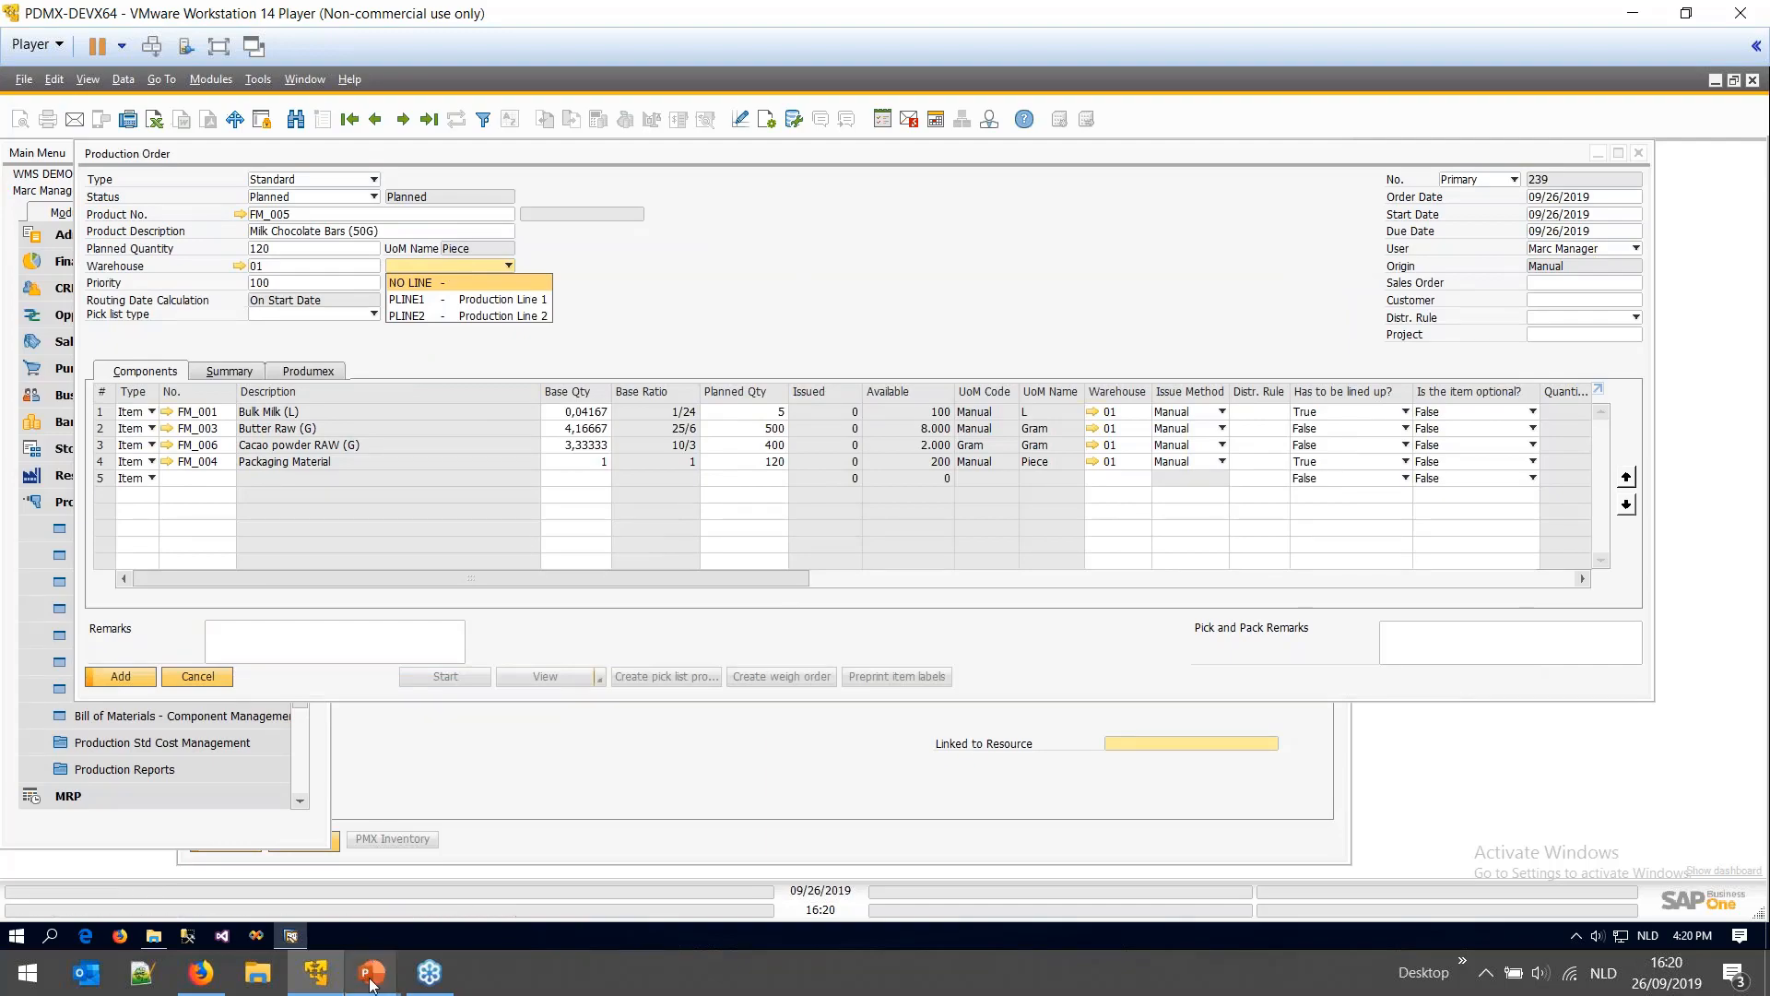
{"action": "mouse_move", "coordinate": [369, 984]}
{"action": "left_click", "coordinate": [148, 839]}
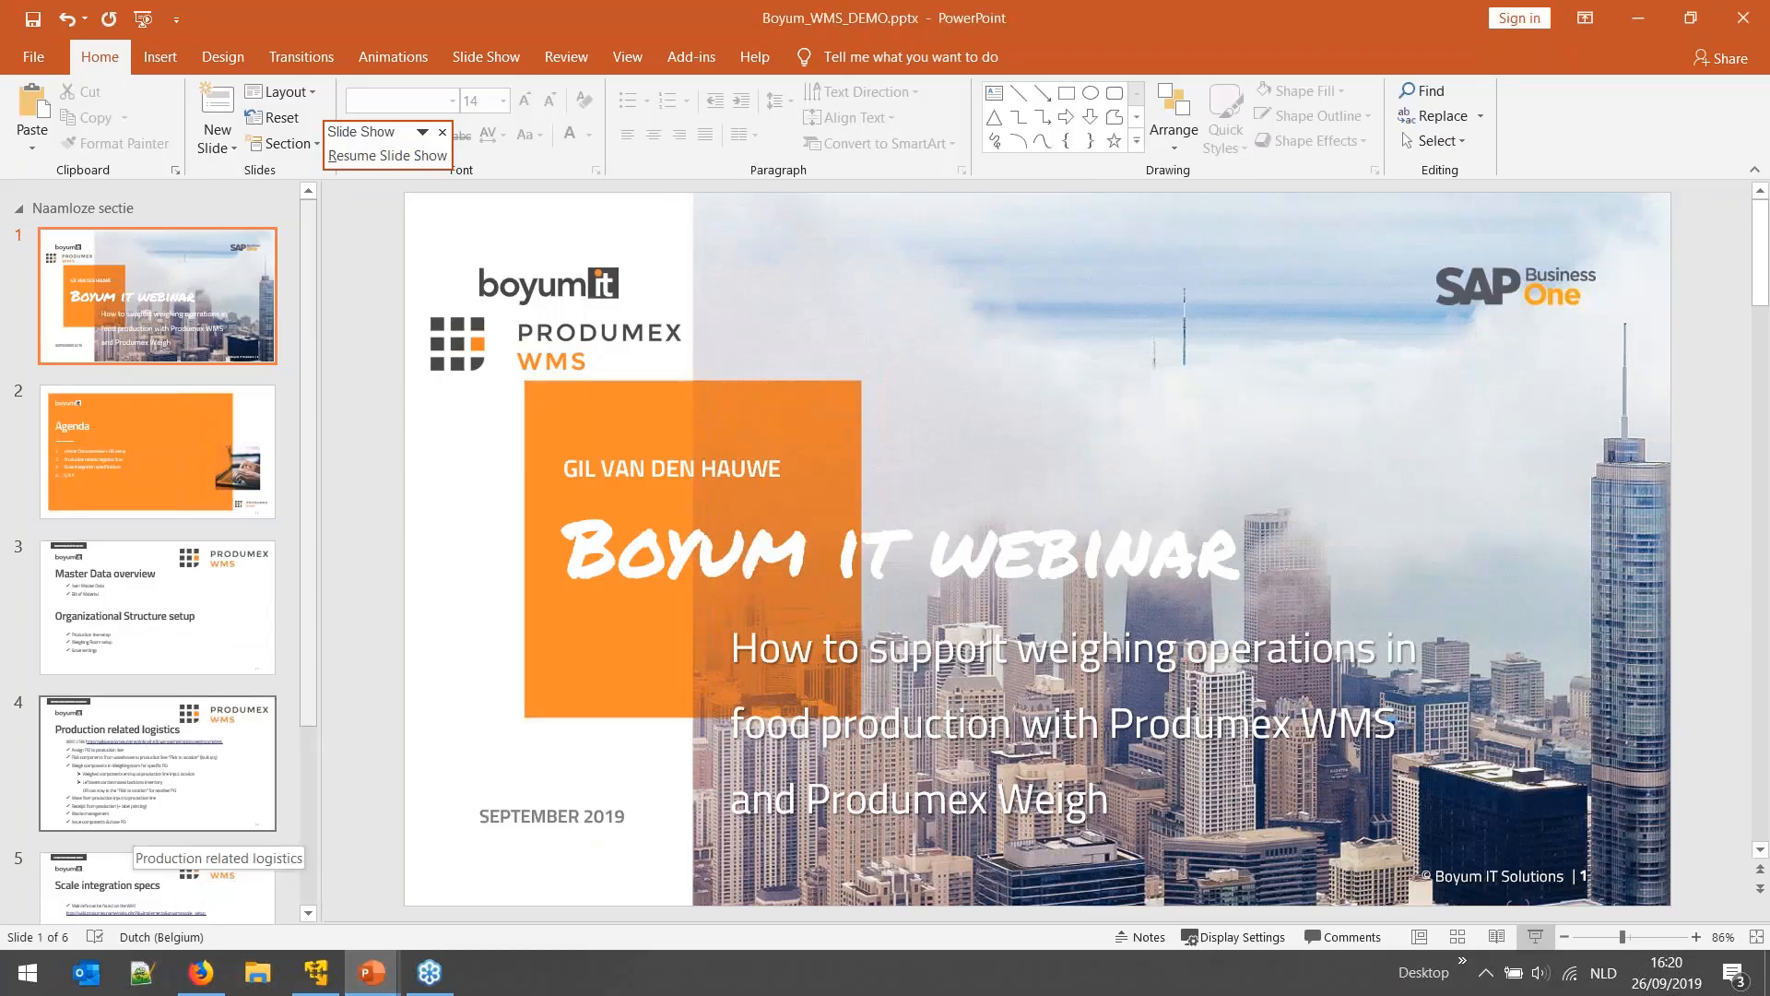
- Highlight 'Assign PO to production line' on slide 4, then return to production order 239
{"action": "left_click", "coordinate": [148, 825]}
{"action": "left_click_drag", "start_coordinate": [570, 477], "coordinate": [844, 479]}
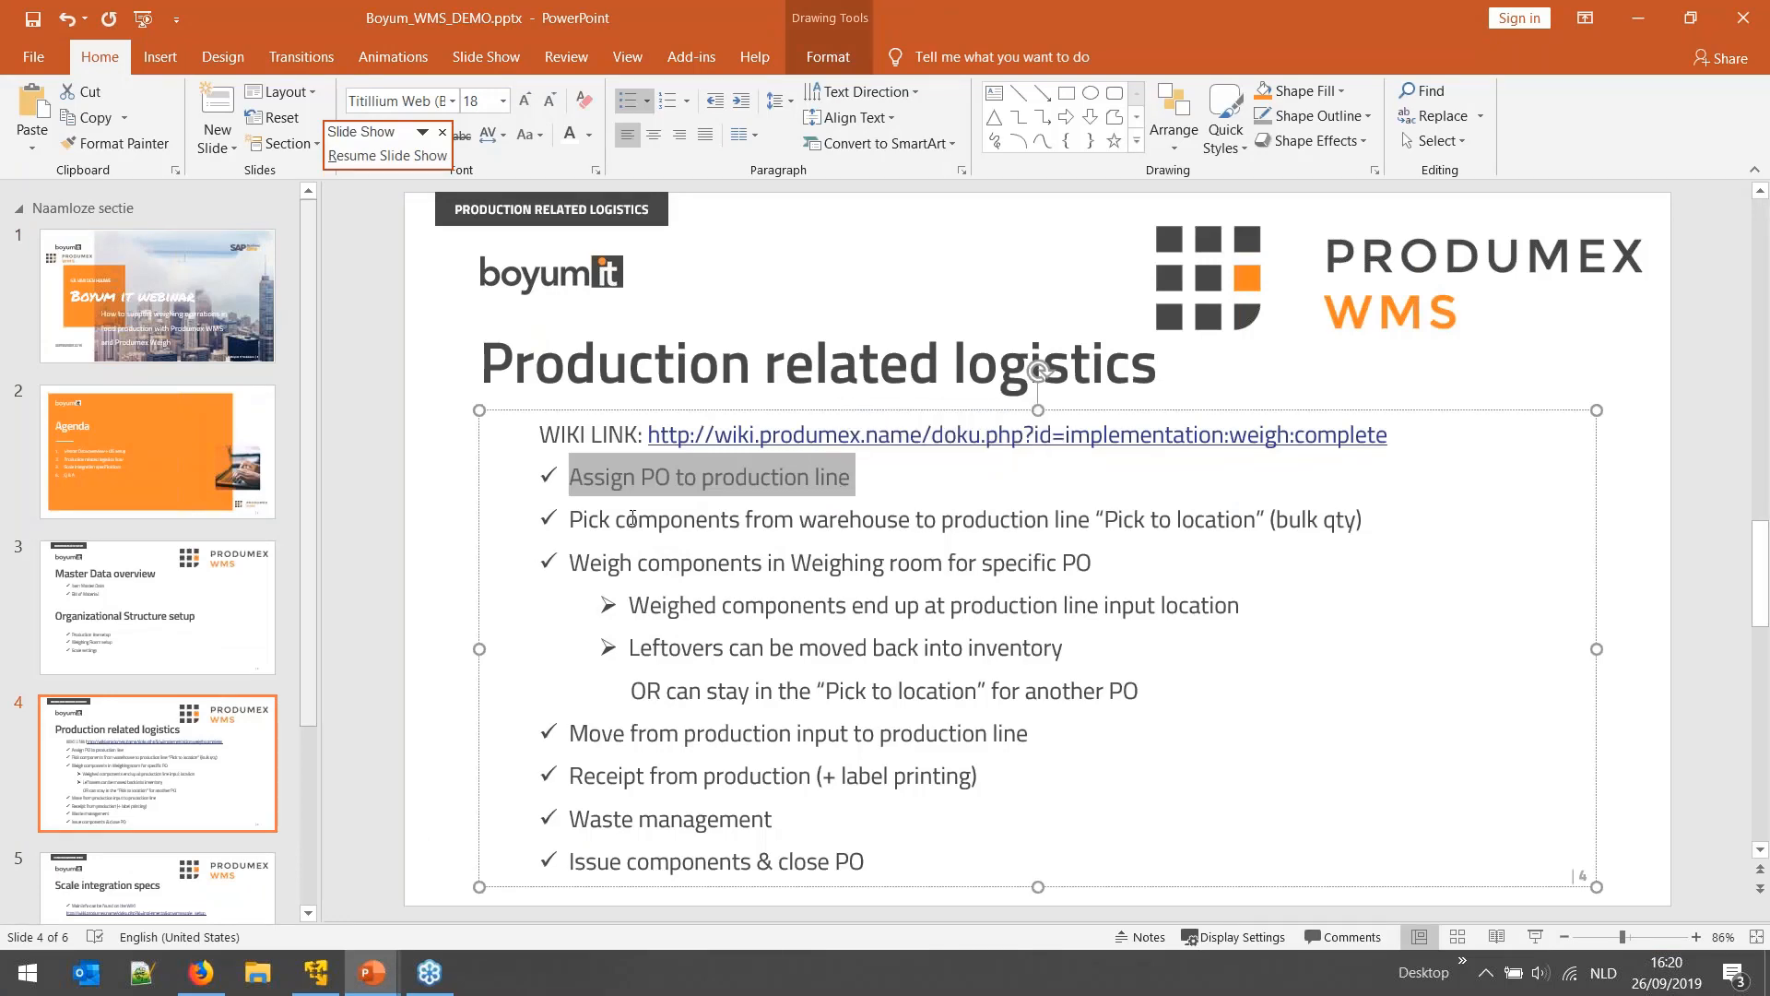
{"action": "left_click", "coordinate": [316, 971]}
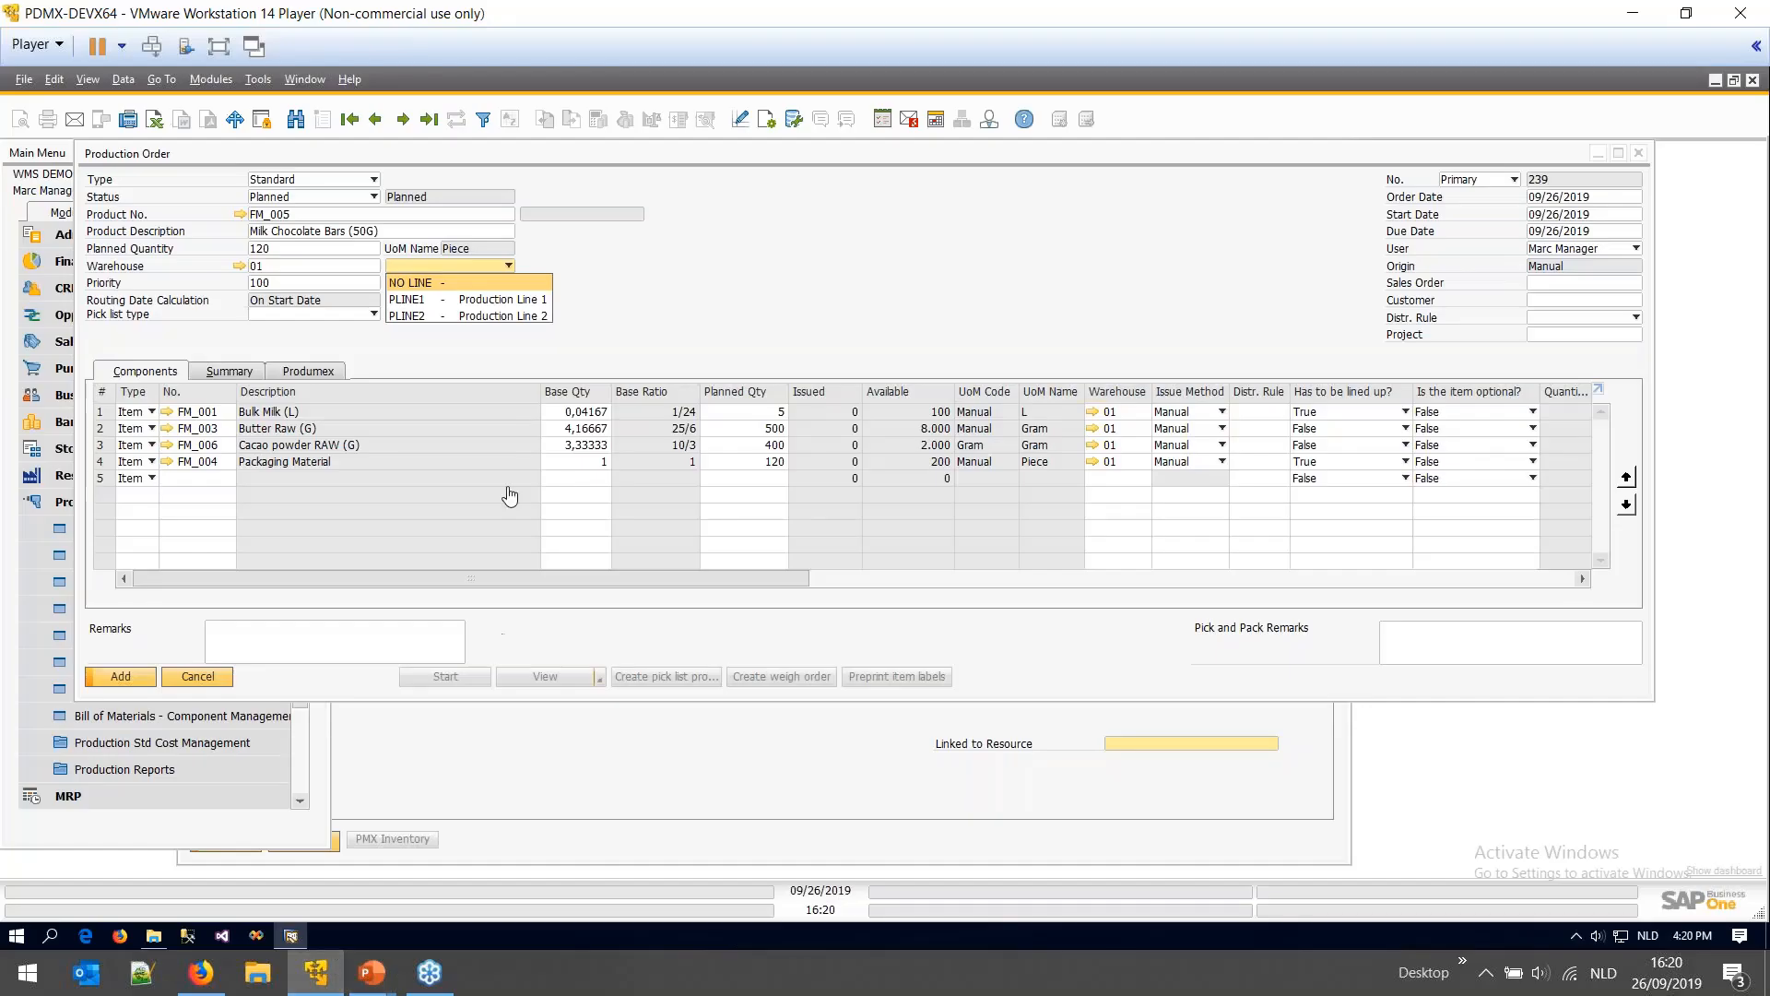
- Assign production order 239 to Production Line 1 and add it as Planned
{"action": "left_click", "coordinate": [525, 305]}
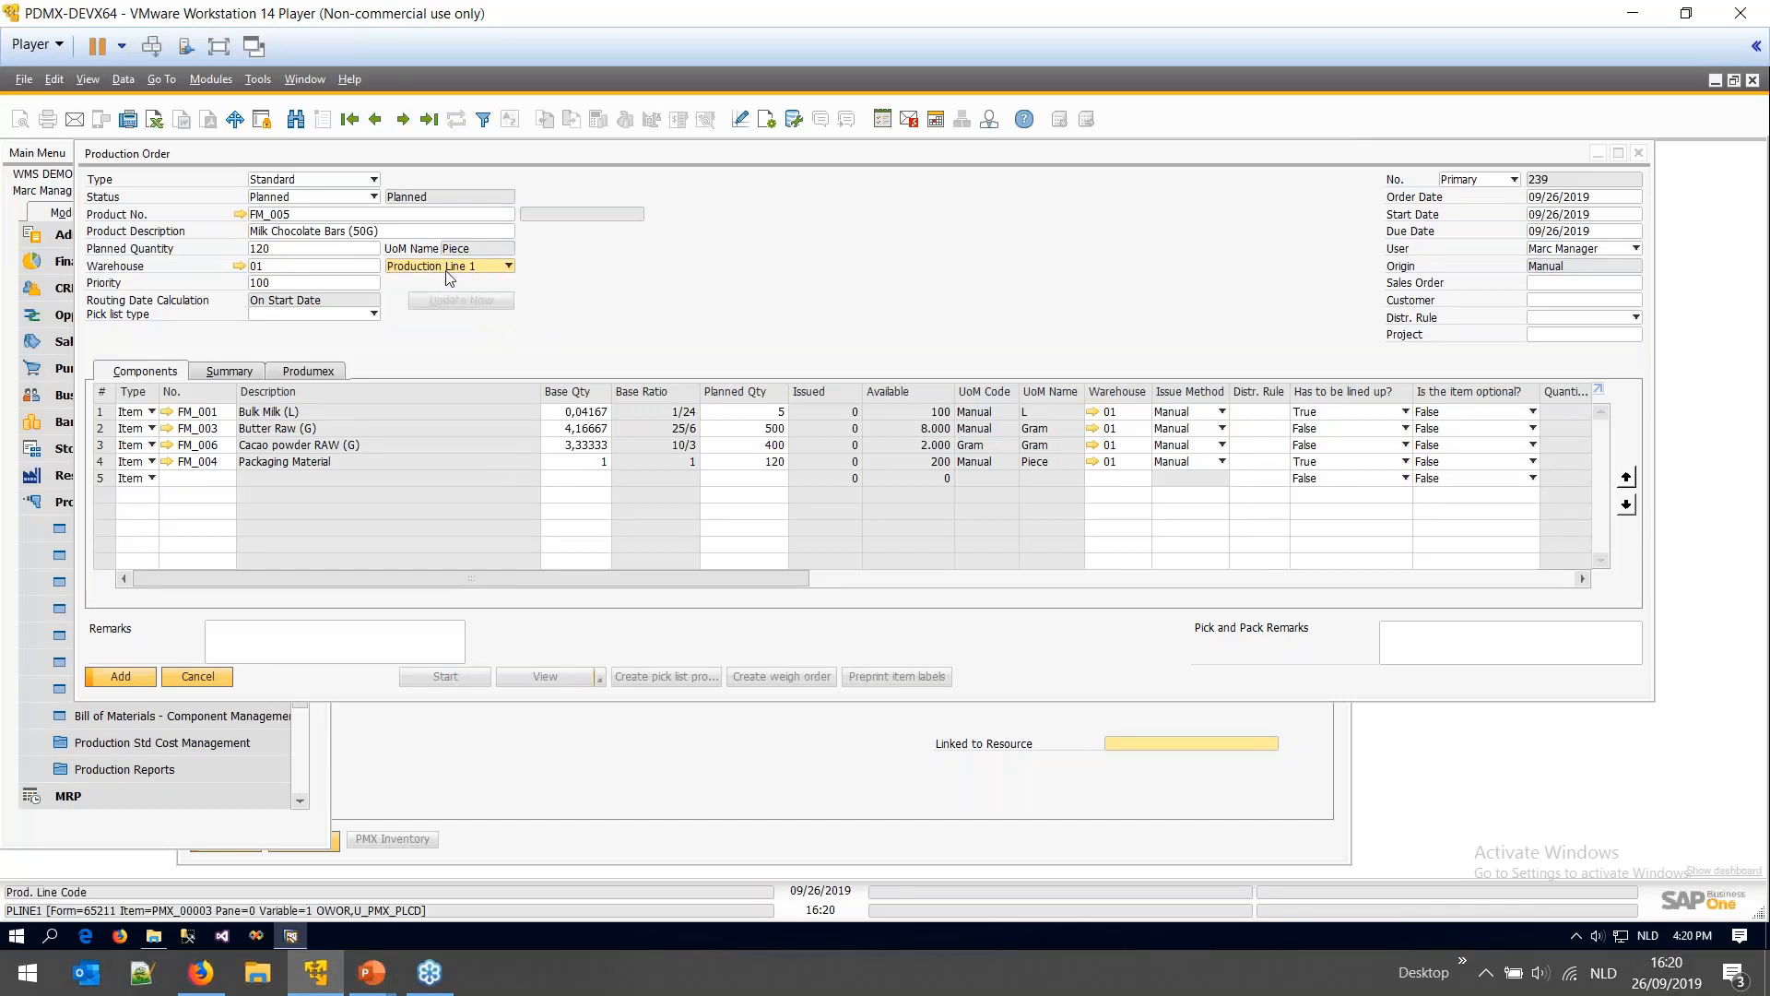
{"action": "left_click", "coordinate": [372, 200]}
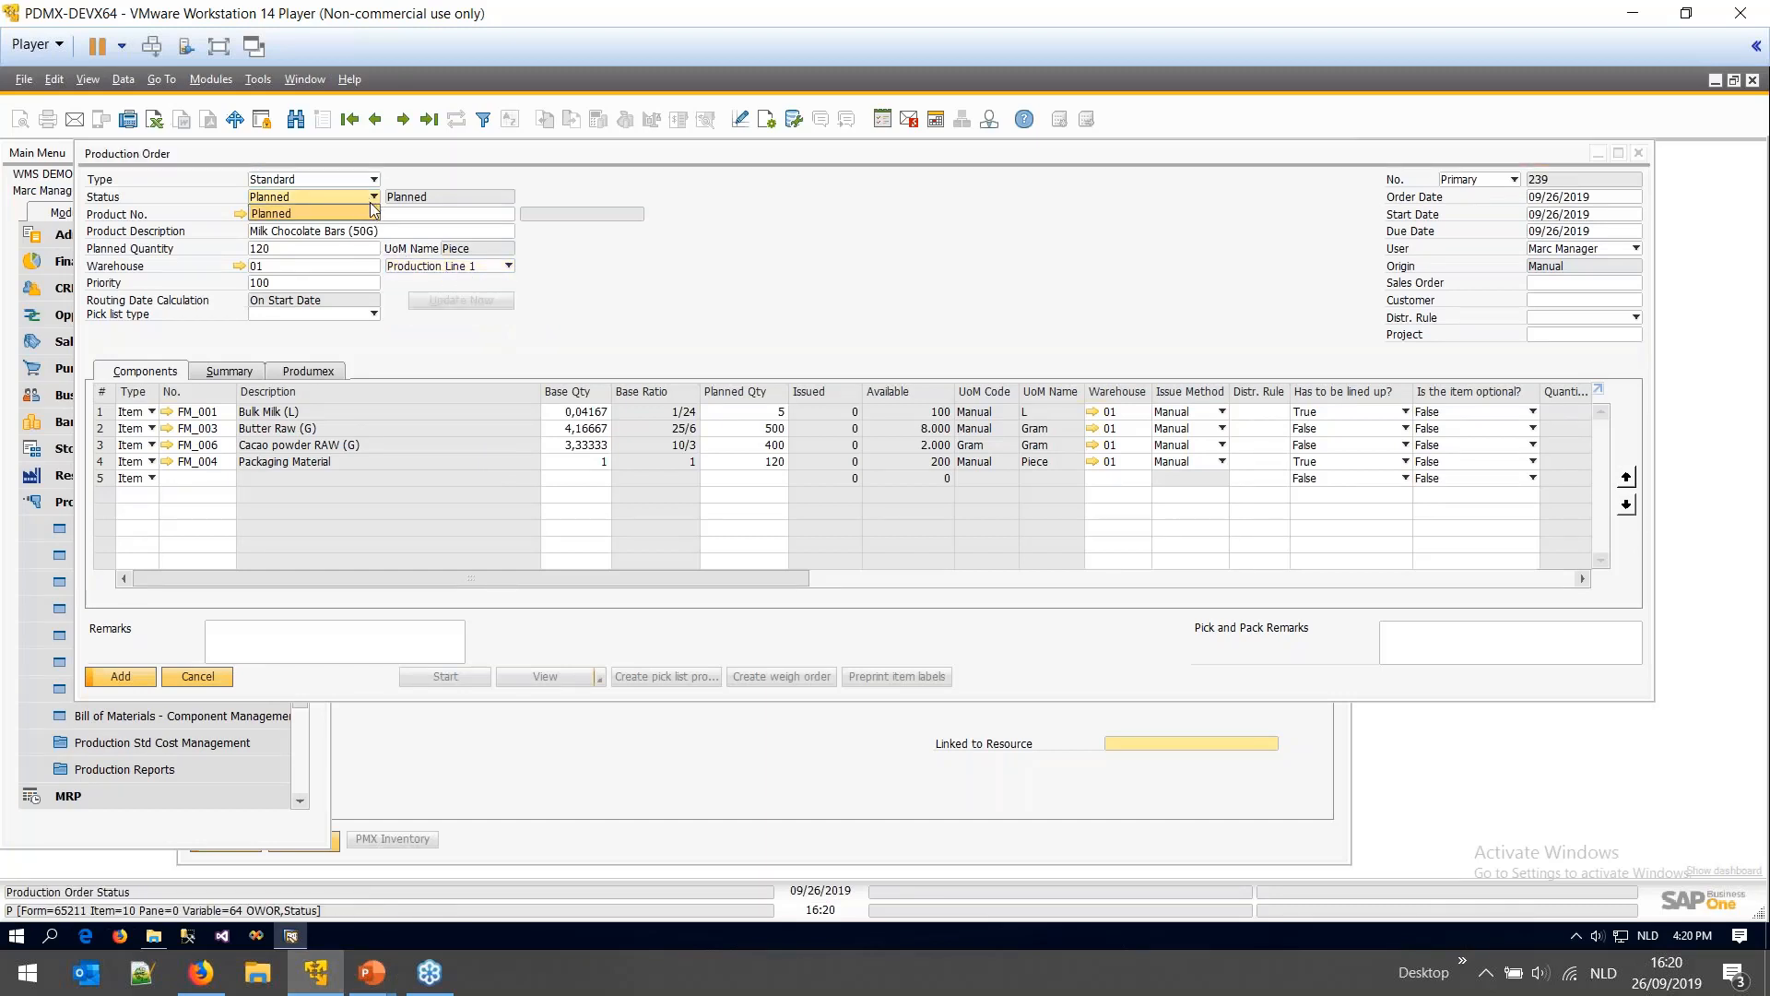
{"action": "left_click", "coordinate": [683, 312]}
{"action": "left_click", "coordinate": [121, 677]}
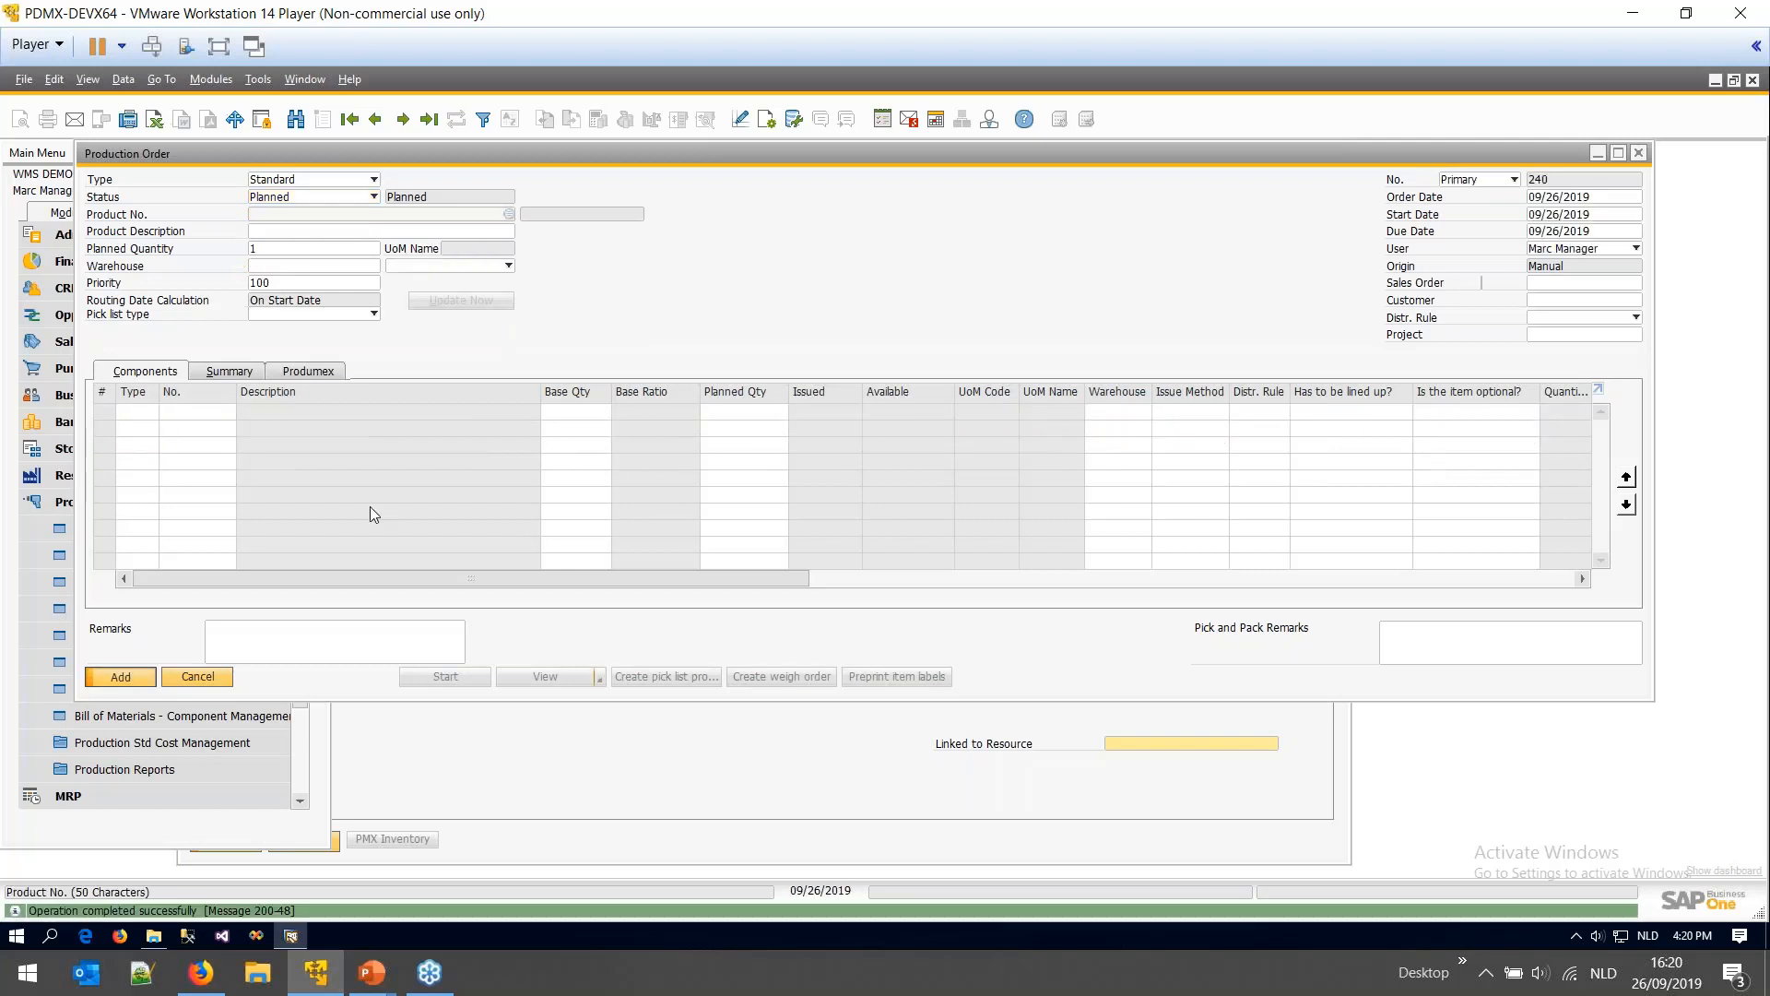
- Change order 239's status to Released and save the update
{"action": "left_click", "coordinate": [342, 200]}
{"action": "left_click", "coordinate": [334, 229]}
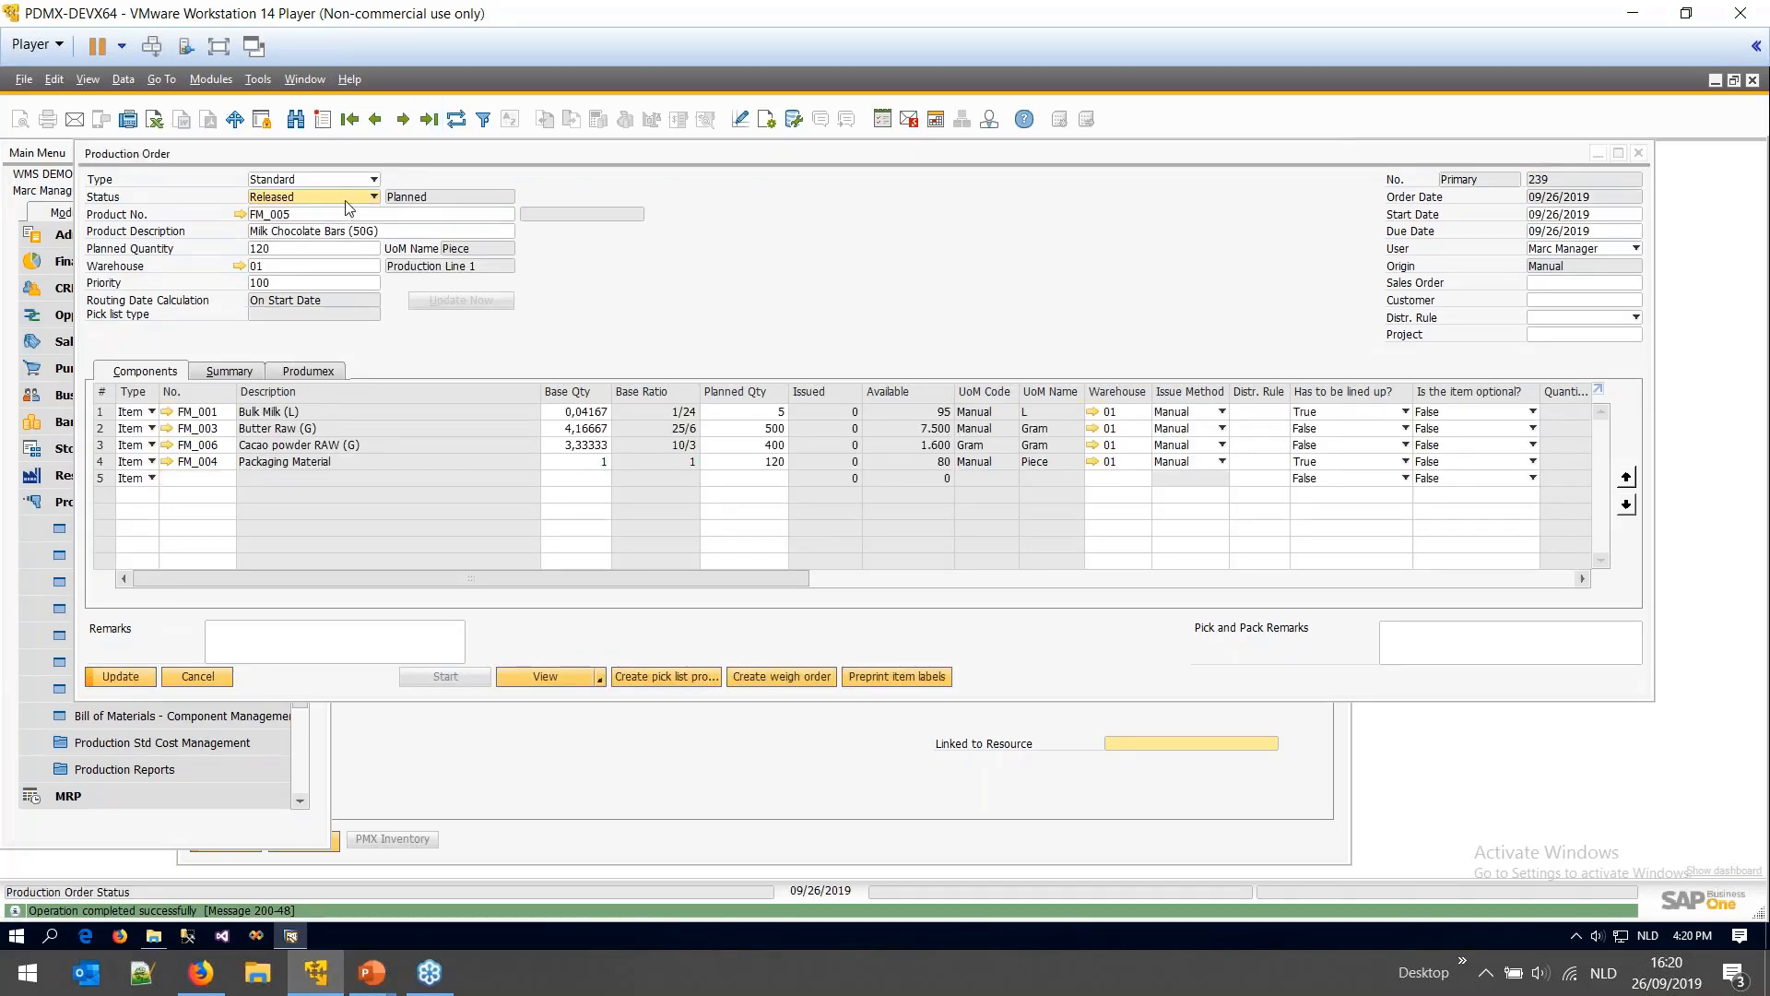
{"action": "left_click", "coordinate": [123, 683]}
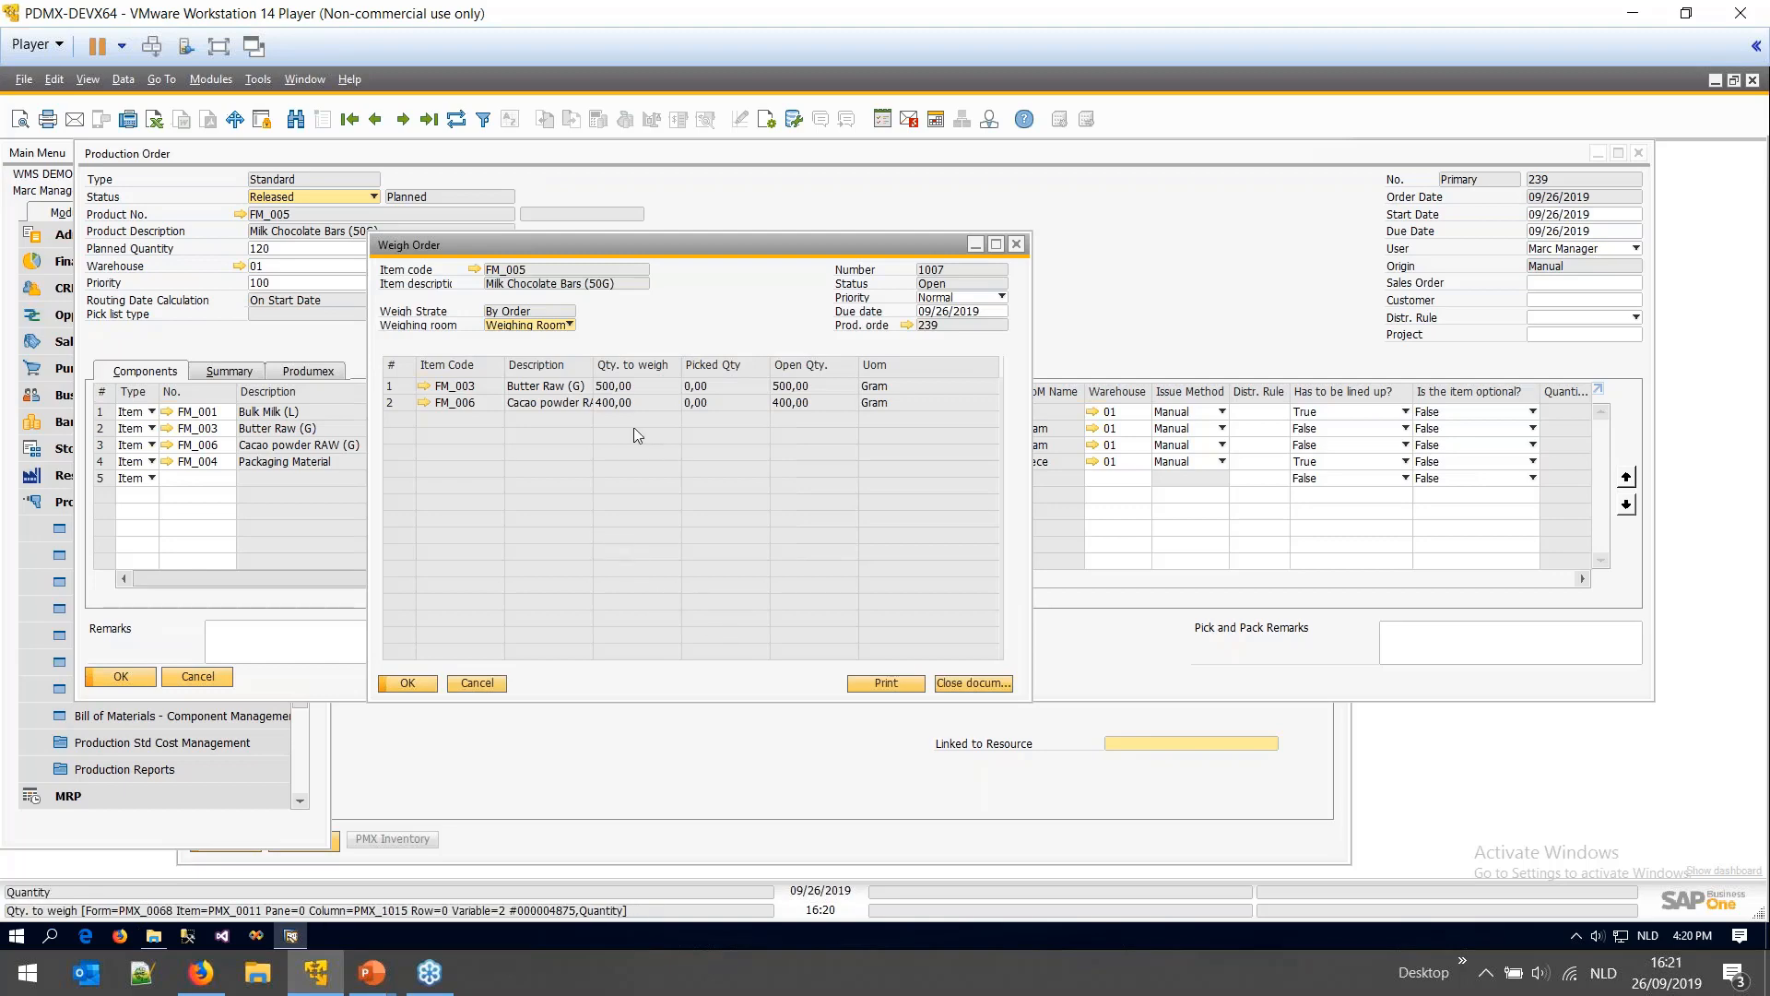
- Move weigh order 1007 (500 g Butter Raw, 400 g Cacao powder) aside, then minimize it
{"action": "left_click_drag", "start_coordinate": [772, 242], "coordinate": [1153, 542]}
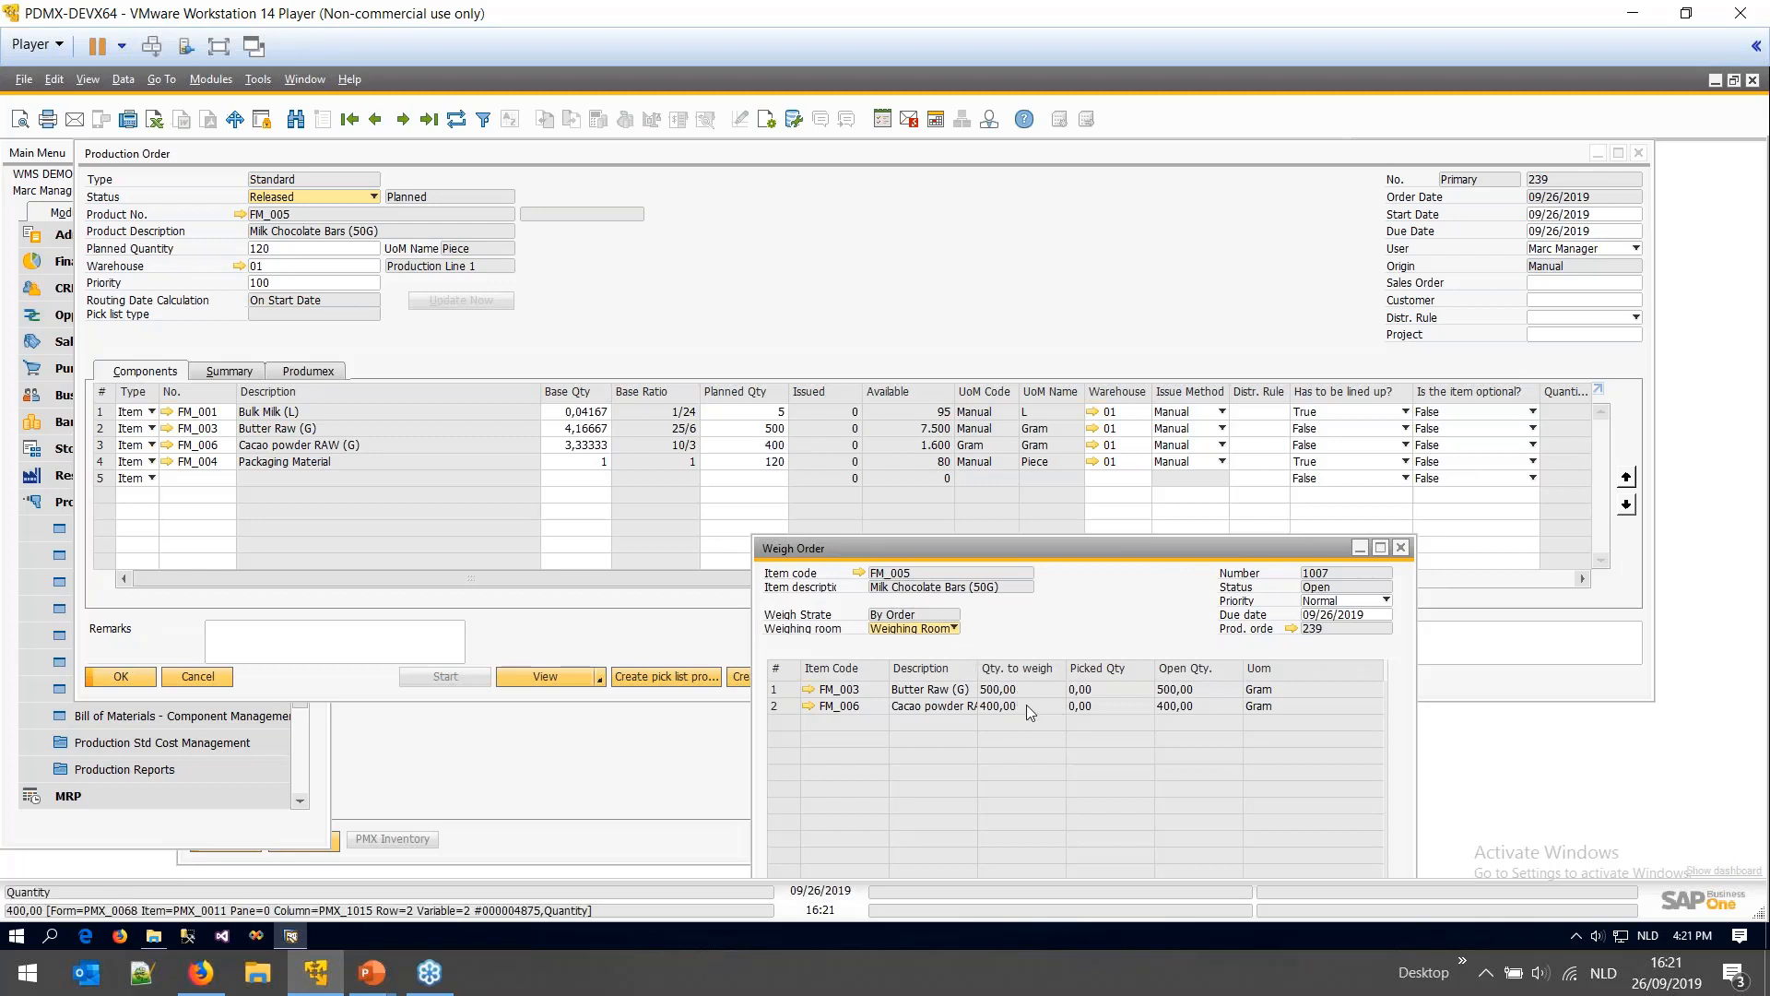
{"action": "left_click", "coordinate": [1360, 548]}
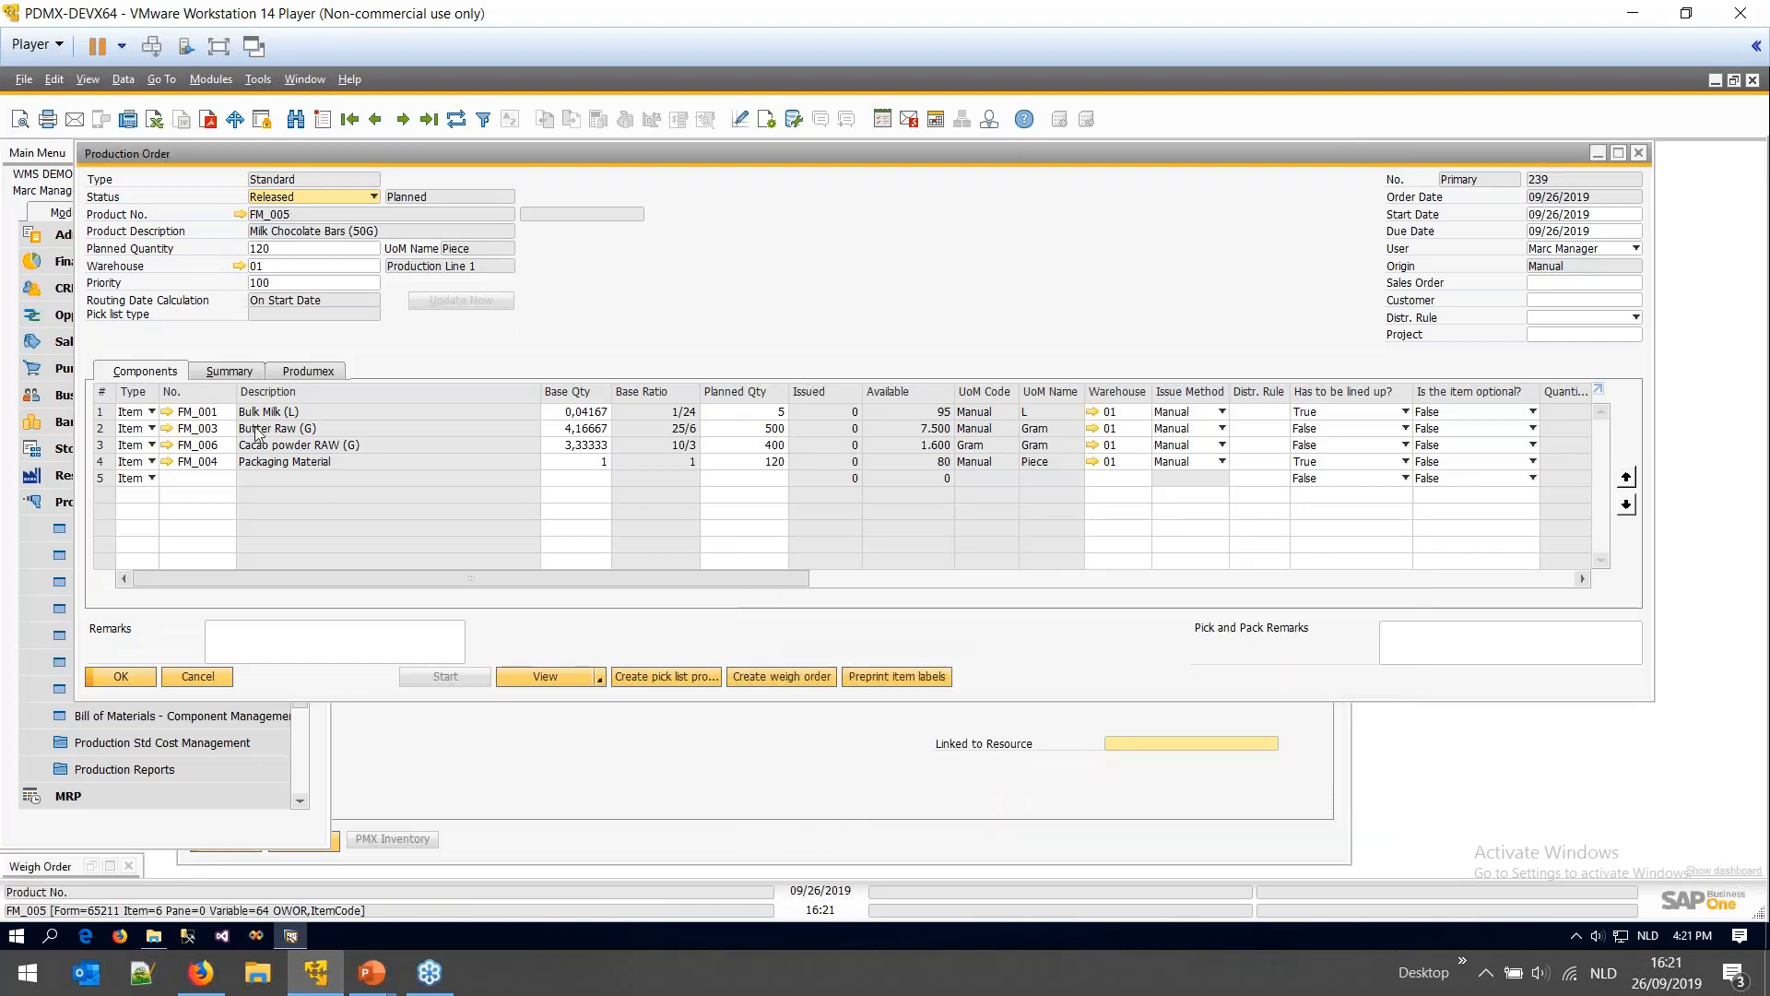
- Launch the SCANNER1 shortcut from the 0_WMS PROD folder and minimize File Explorer
{"action": "left_click", "coordinate": [154, 936]}
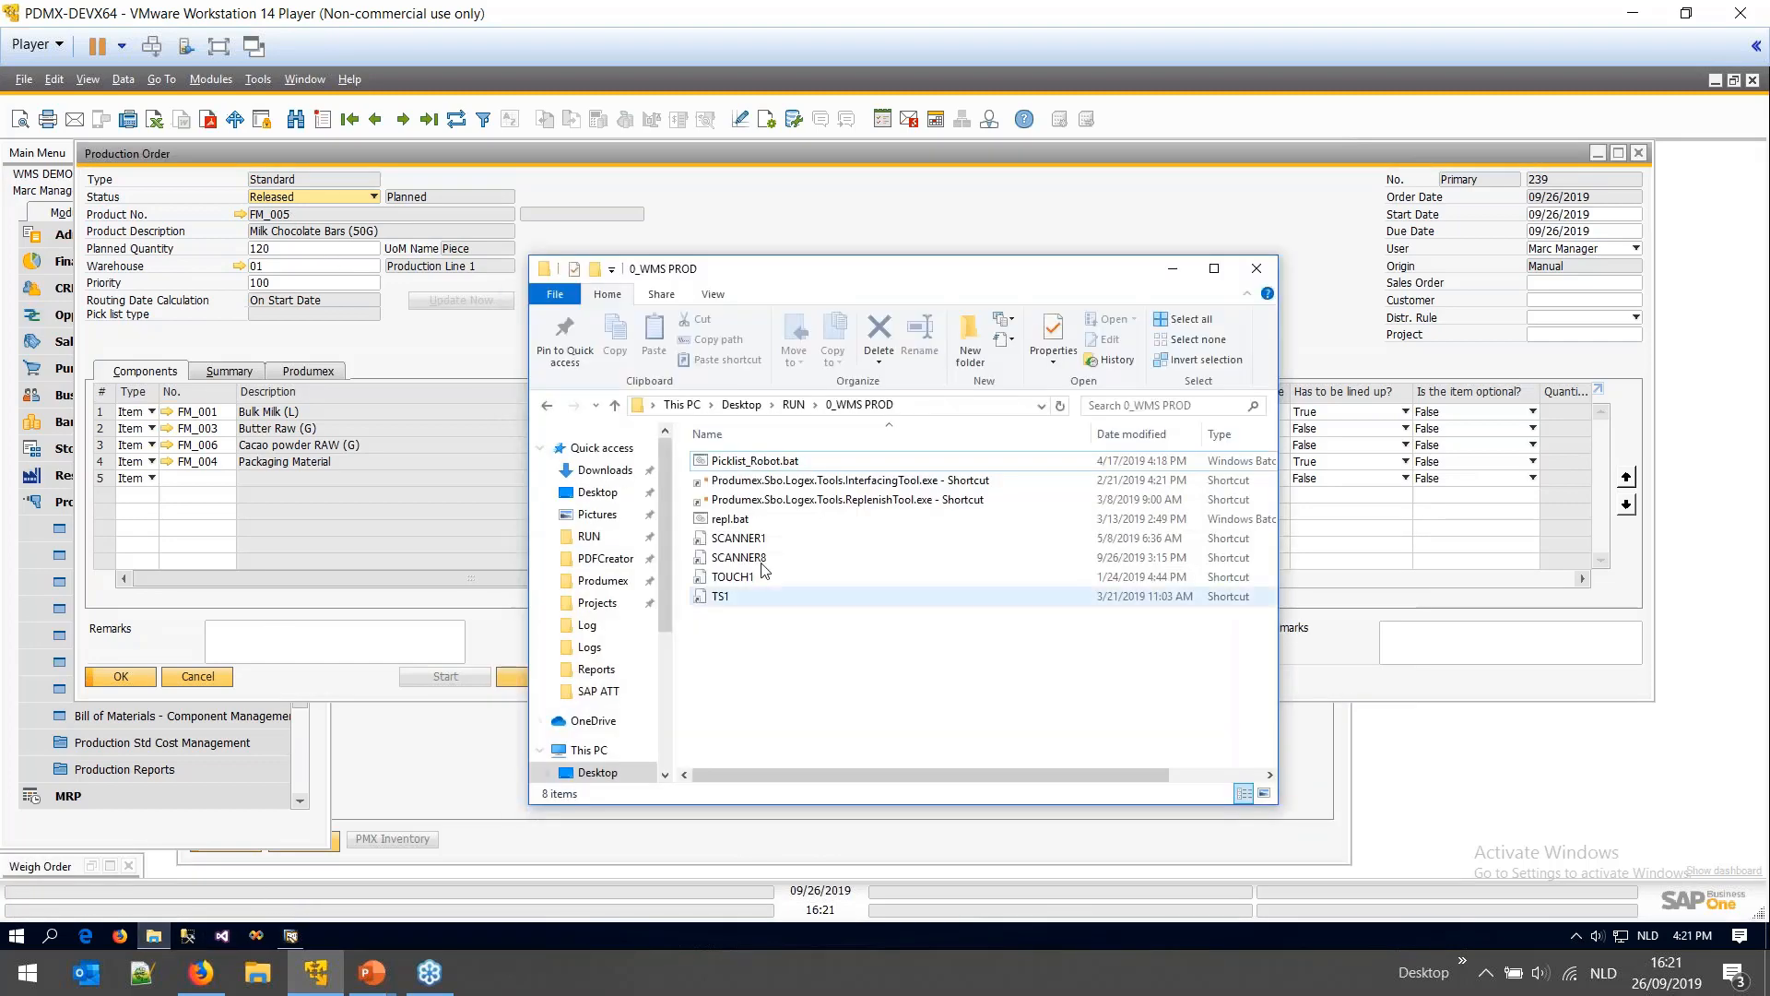
{"action": "left_click", "coordinate": [742, 538]}
{"action": "double_click", "coordinate": [747, 540]}
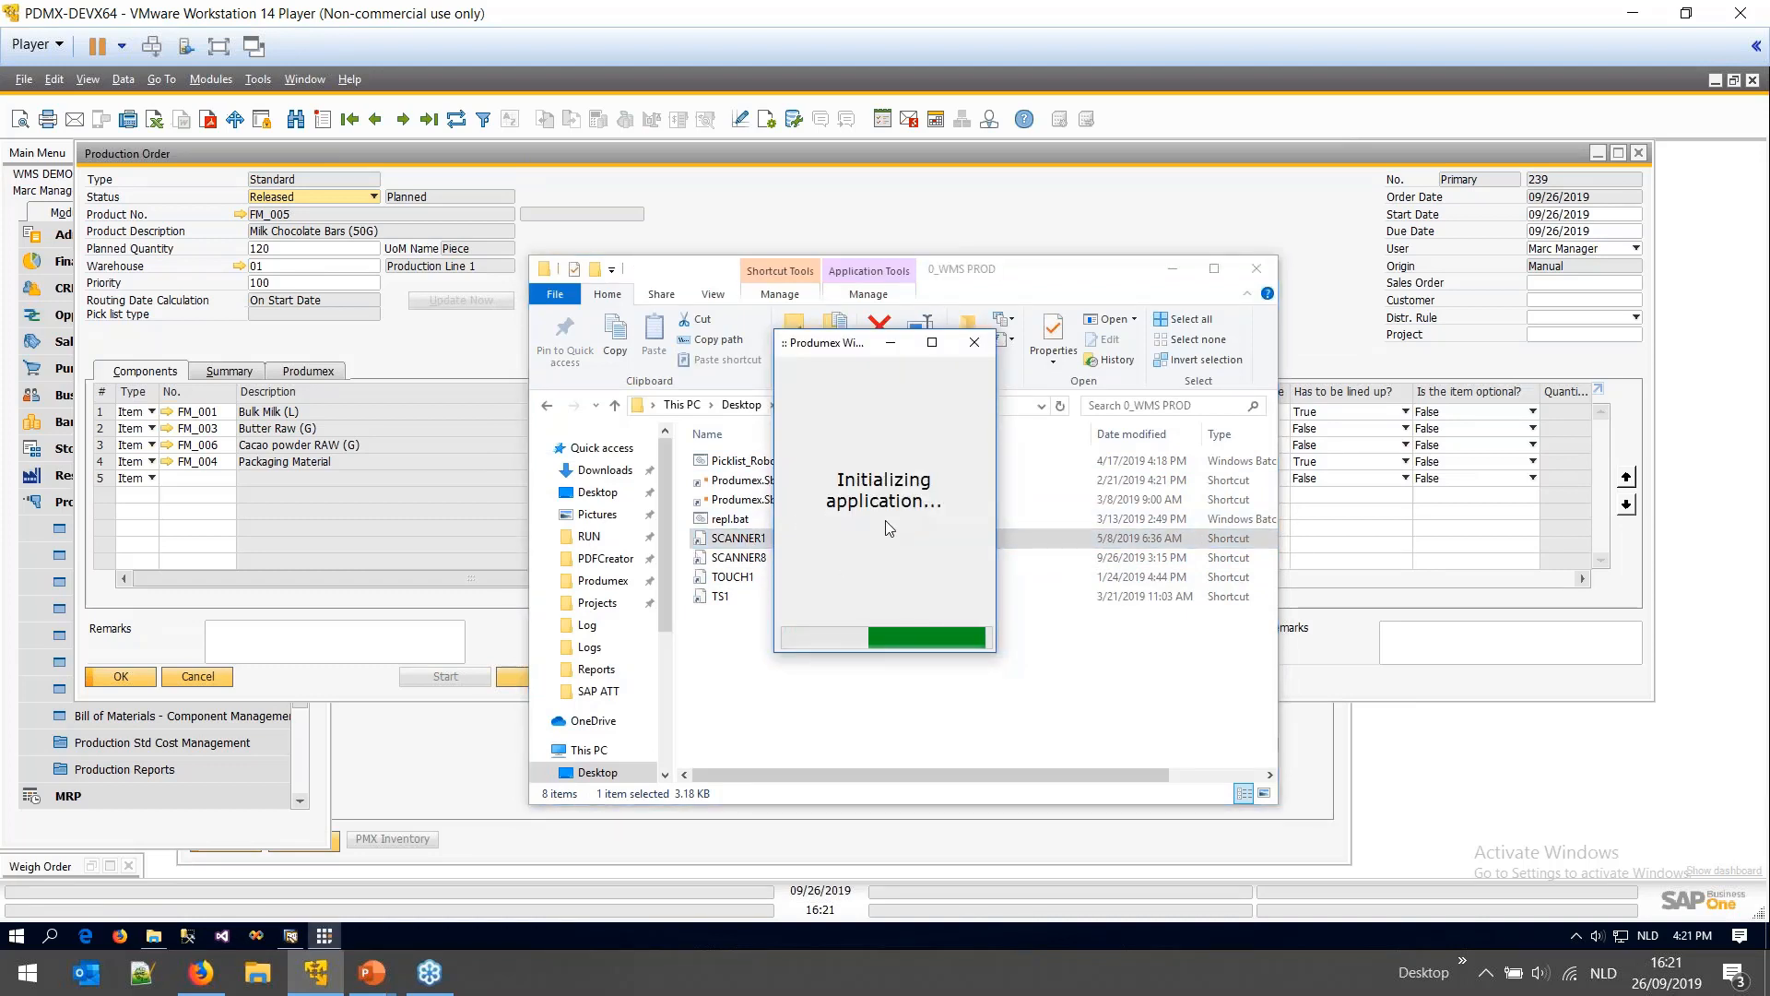
{"action": "left_click", "coordinate": [1181, 271]}
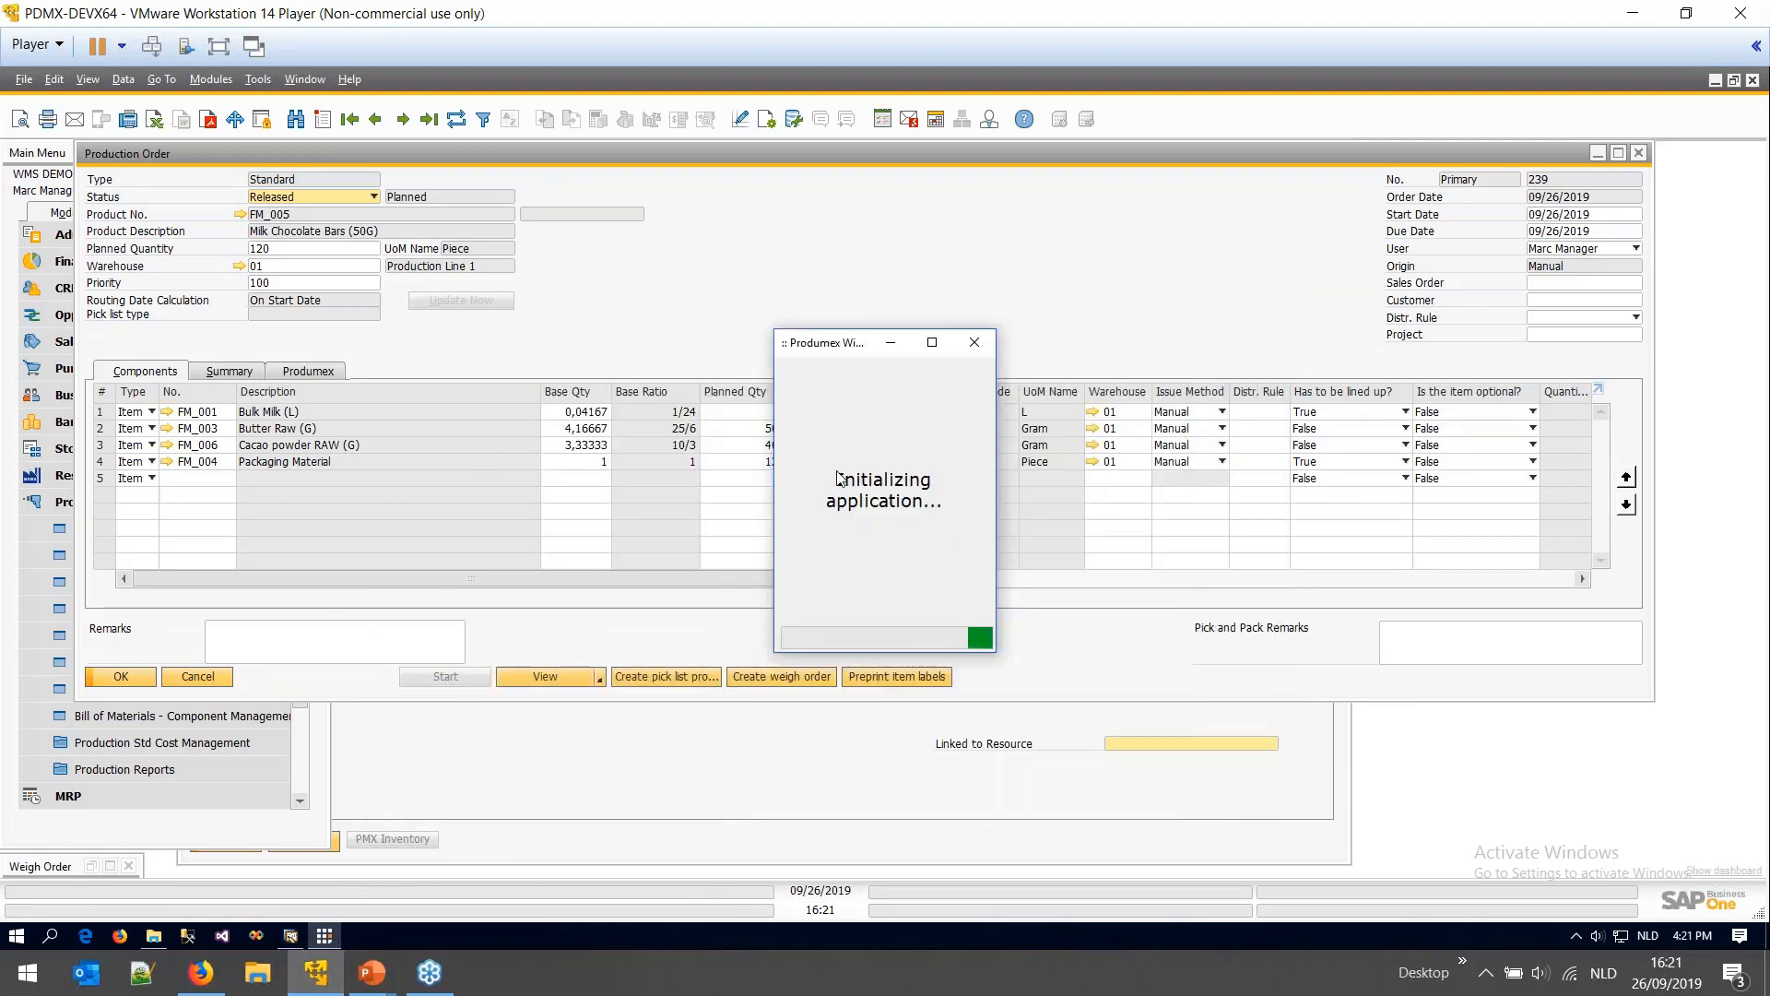
- Highlight the pick-components-to-production-line bullet on slide 4, then return to the VM
{"action": "left_click", "coordinate": [372, 973]}
{"action": "left_click", "coordinate": [328, 864]}
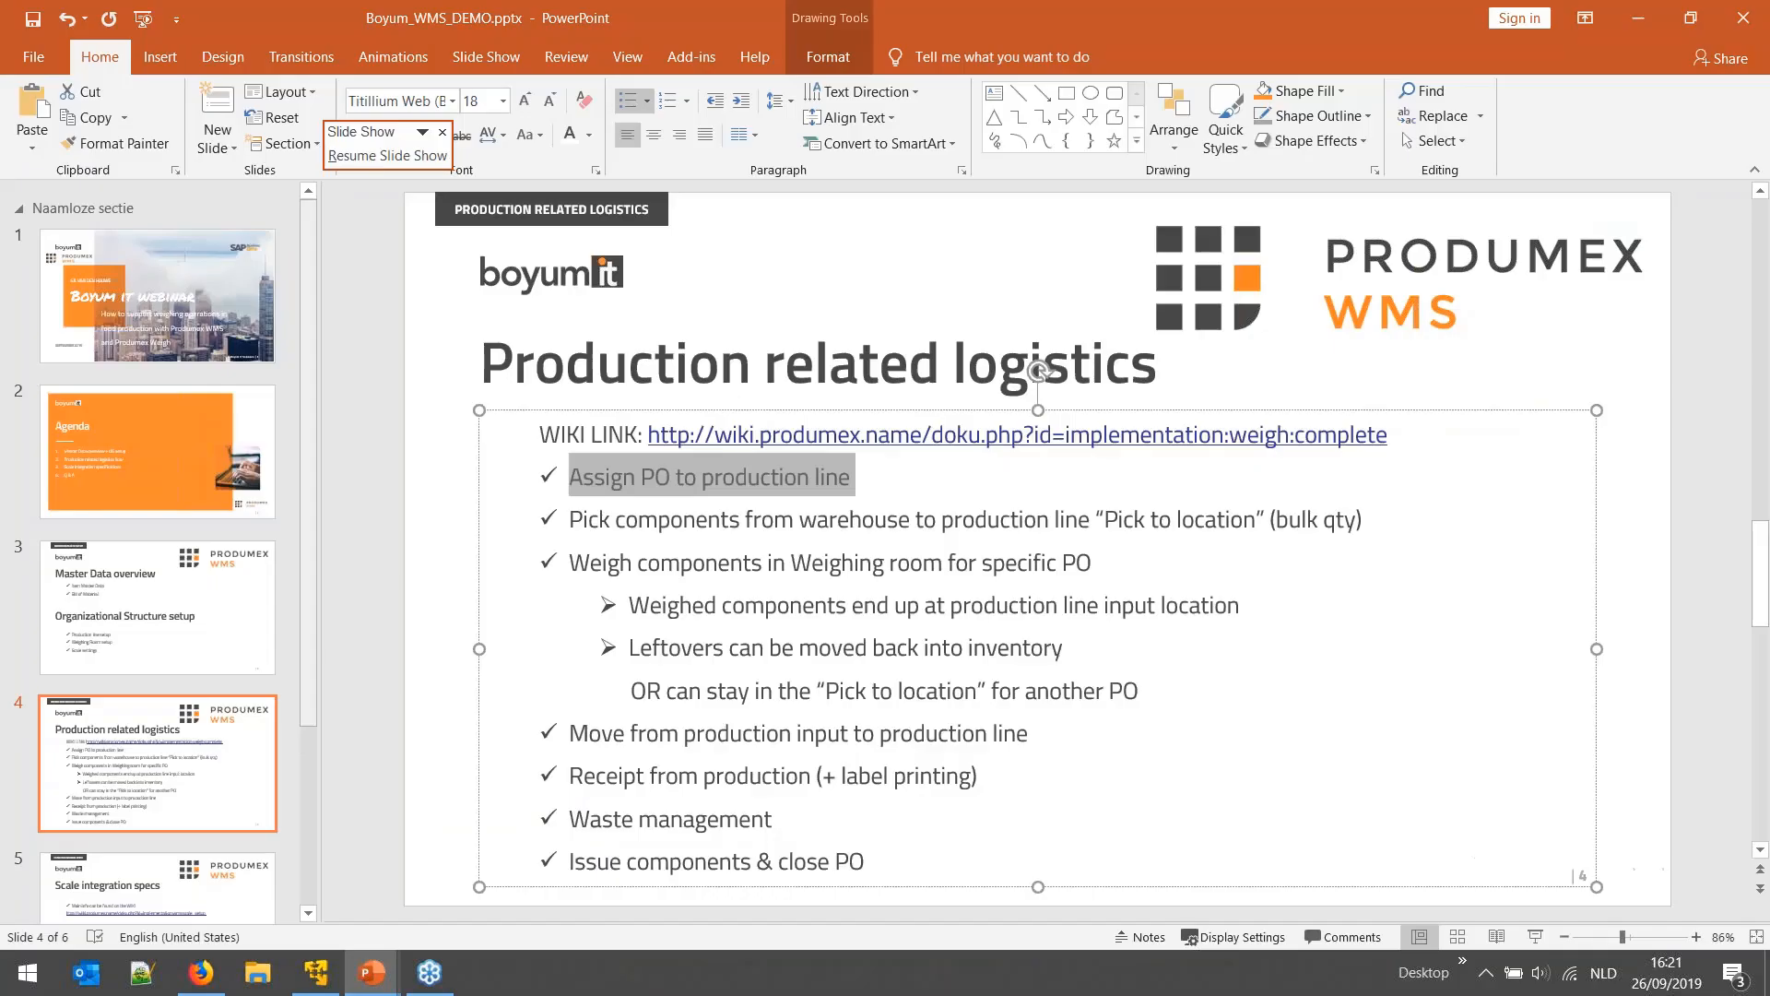
{"action": "left_click_drag", "start_coordinate": [564, 521], "coordinate": [1361, 522]}
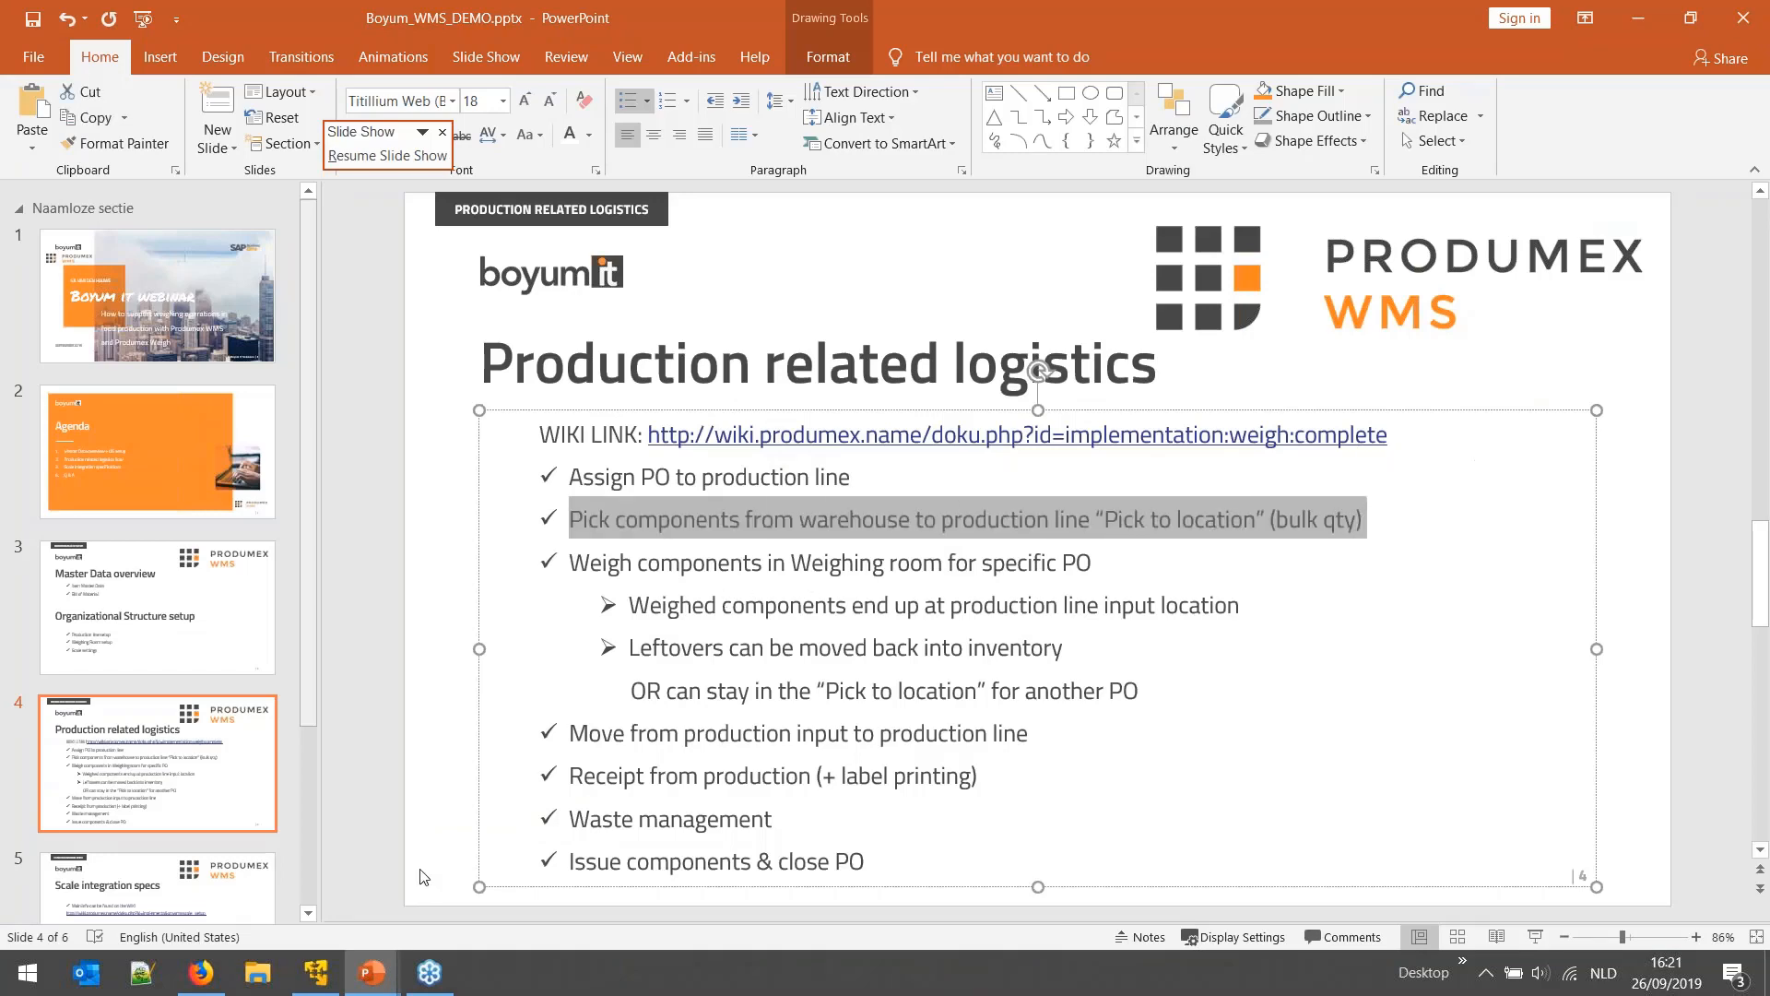
{"action": "left_click", "coordinate": [316, 972]}
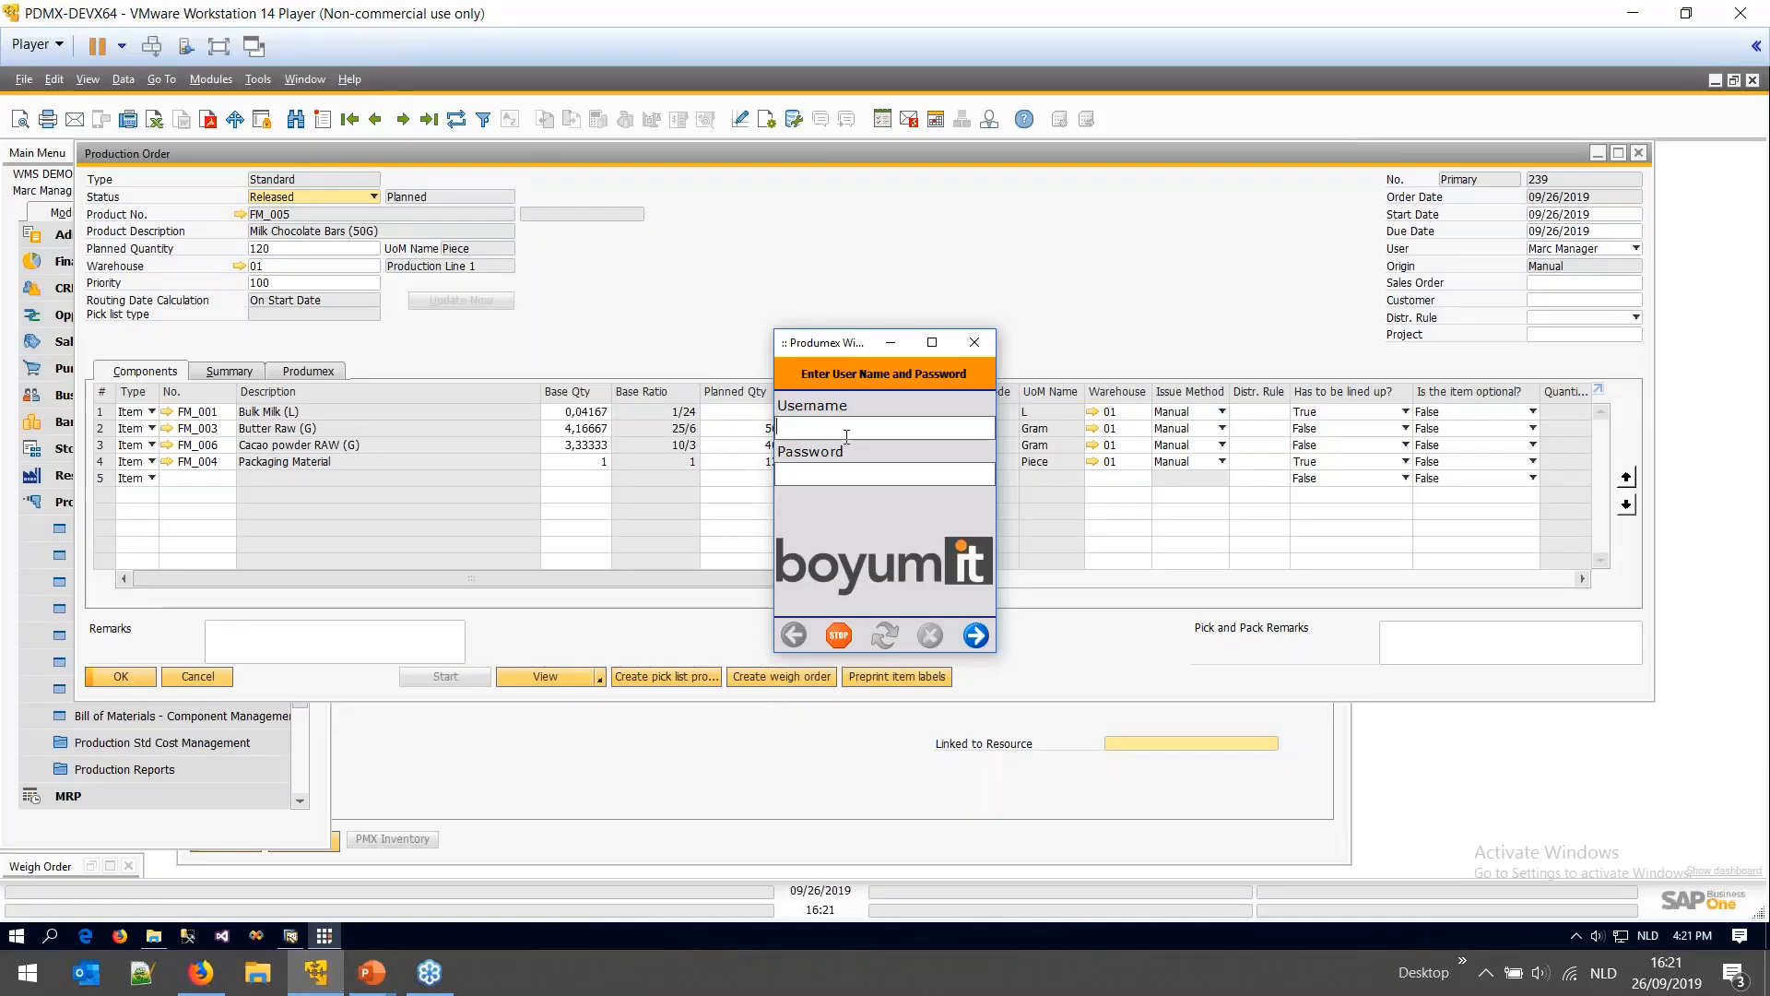
- Log in to Produmex Scan as the manager user with its password
{"action": "type", "text": "manager"}
{"action": "key", "text": "Tab"}
{"action": "type", "text": "********"}
{"action": "key", "text": "Return"}
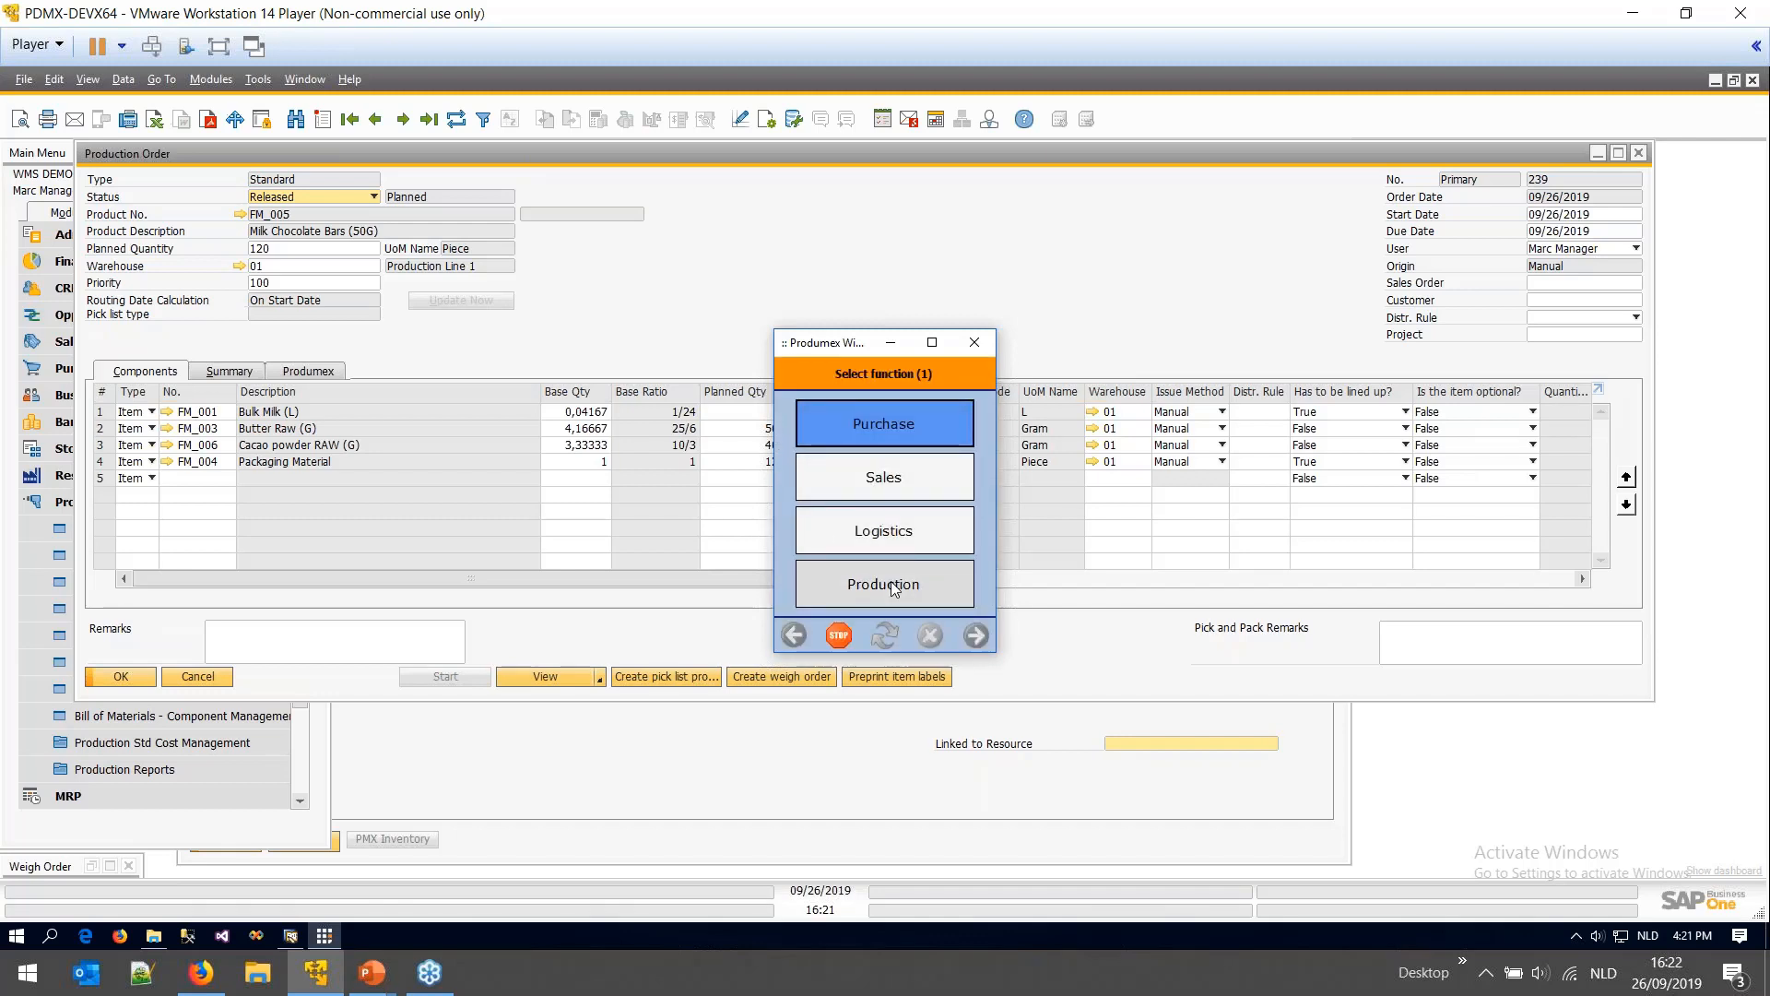
- Open the Production functions menu in Produmex Scan
{"action": "left_click", "coordinate": [890, 583]}
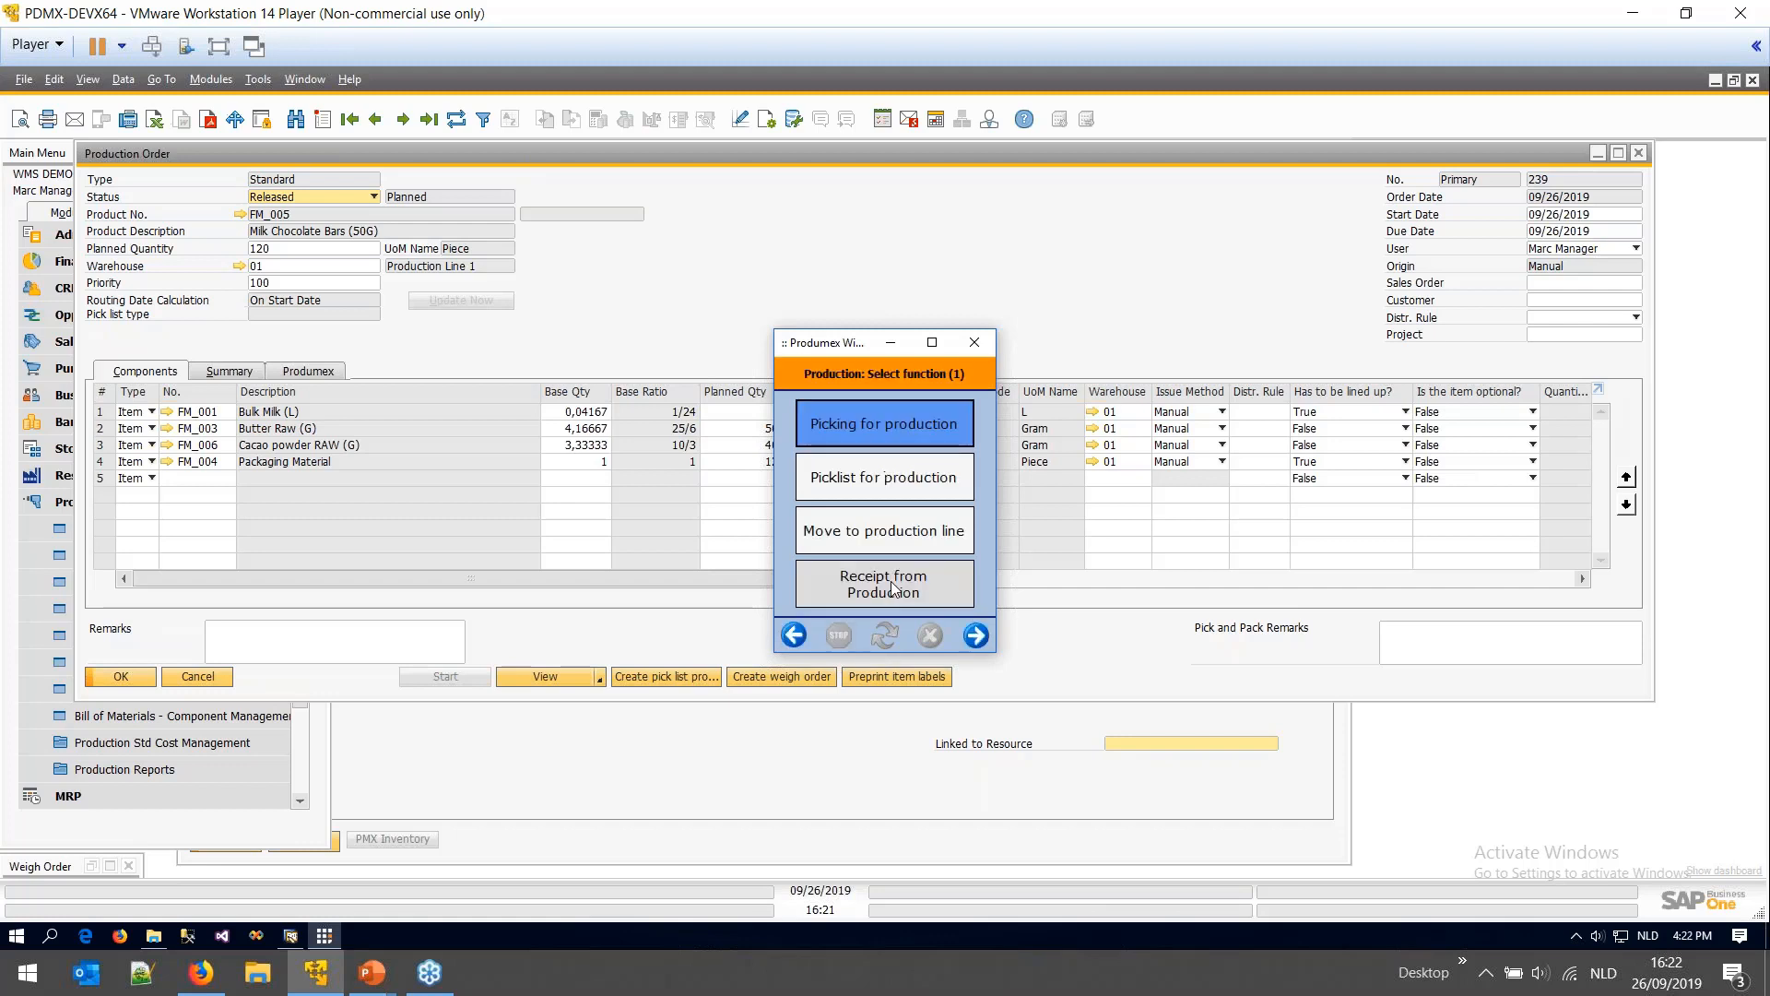
{"action": "left_click", "coordinate": [799, 631]}
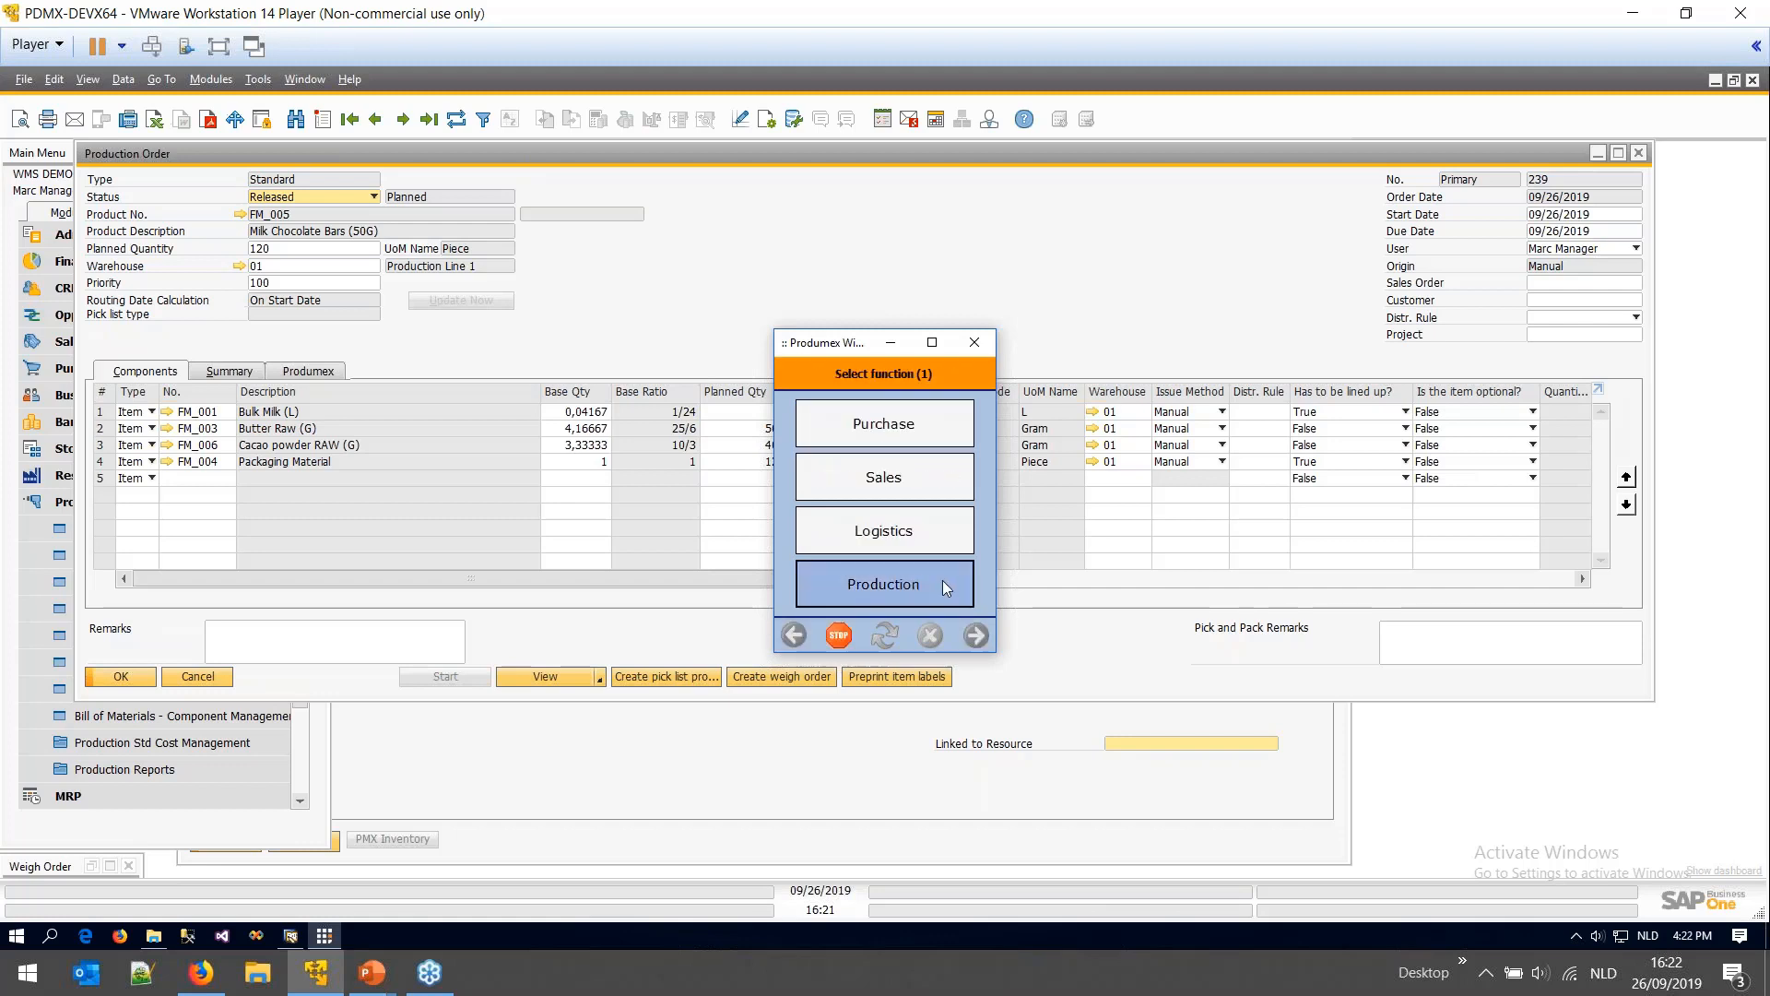
{"action": "left_click", "coordinate": [942, 579]}
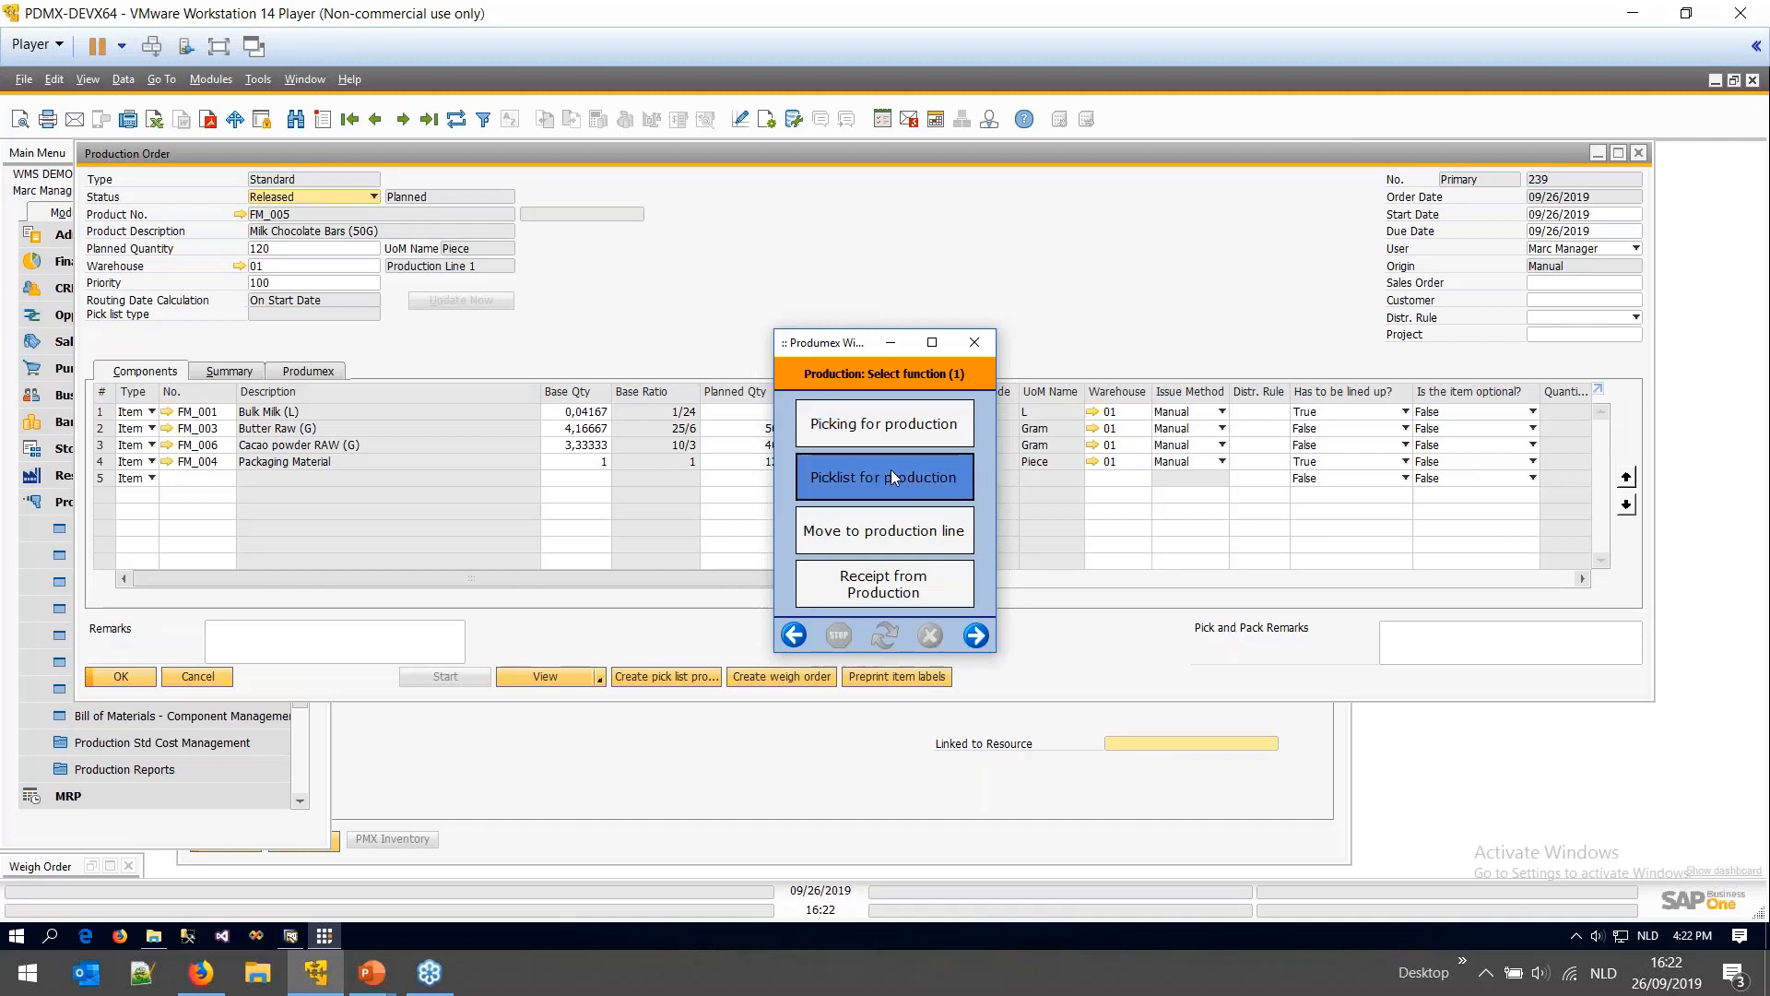
- Choose Picking for production, then Normal picking, listing orders 175, 177 and 176
{"action": "left_click", "coordinate": [927, 425]}
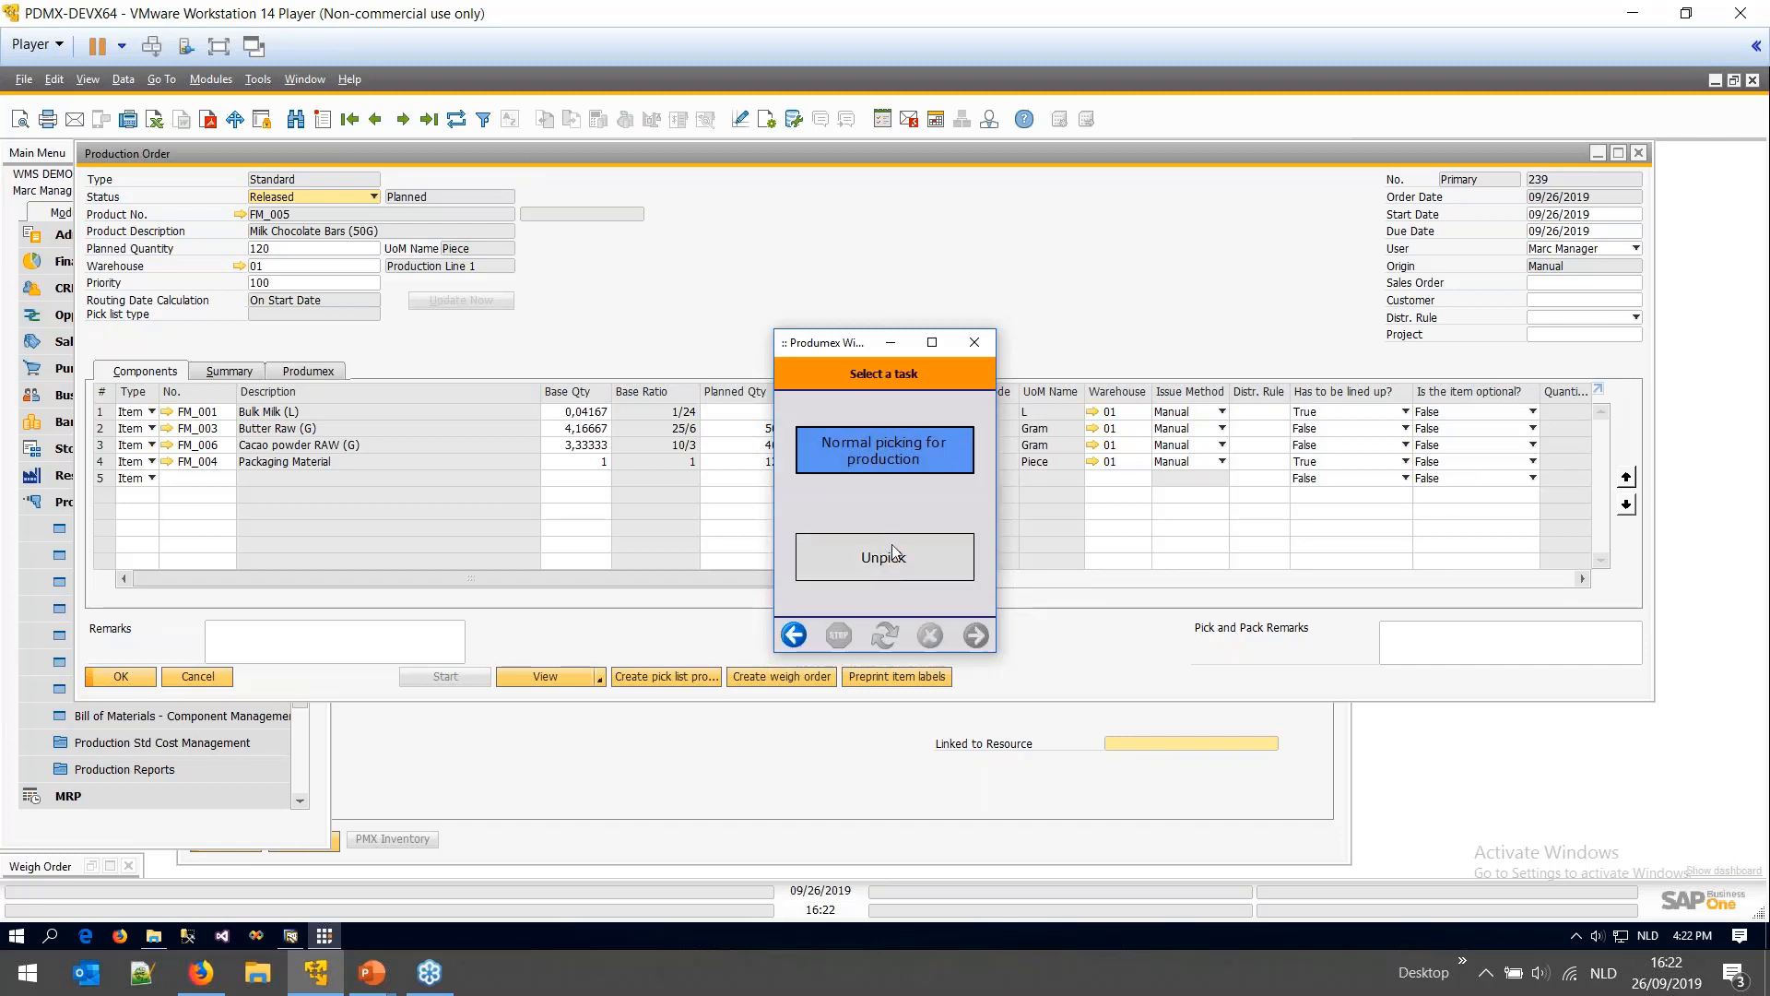
{"action": "left_click", "coordinate": [893, 453]}
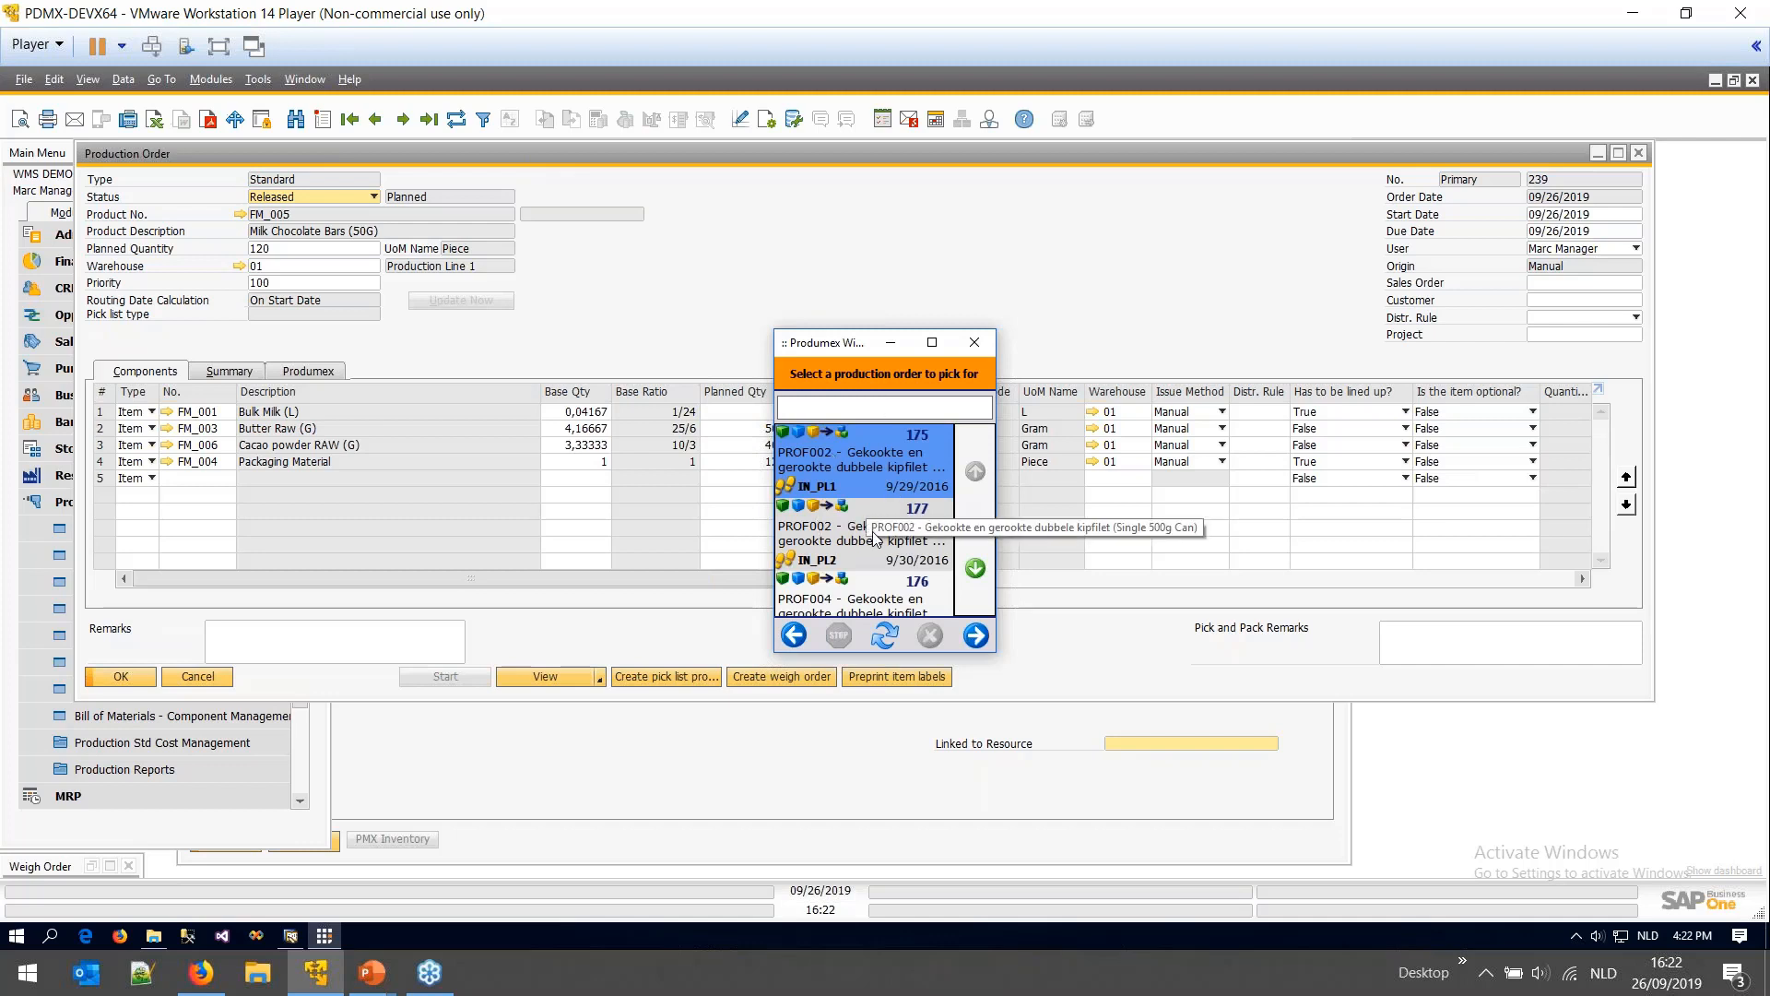
{"action": "left_click_drag", "start_coordinate": [1016, 158], "coordinate": [924, 183]}
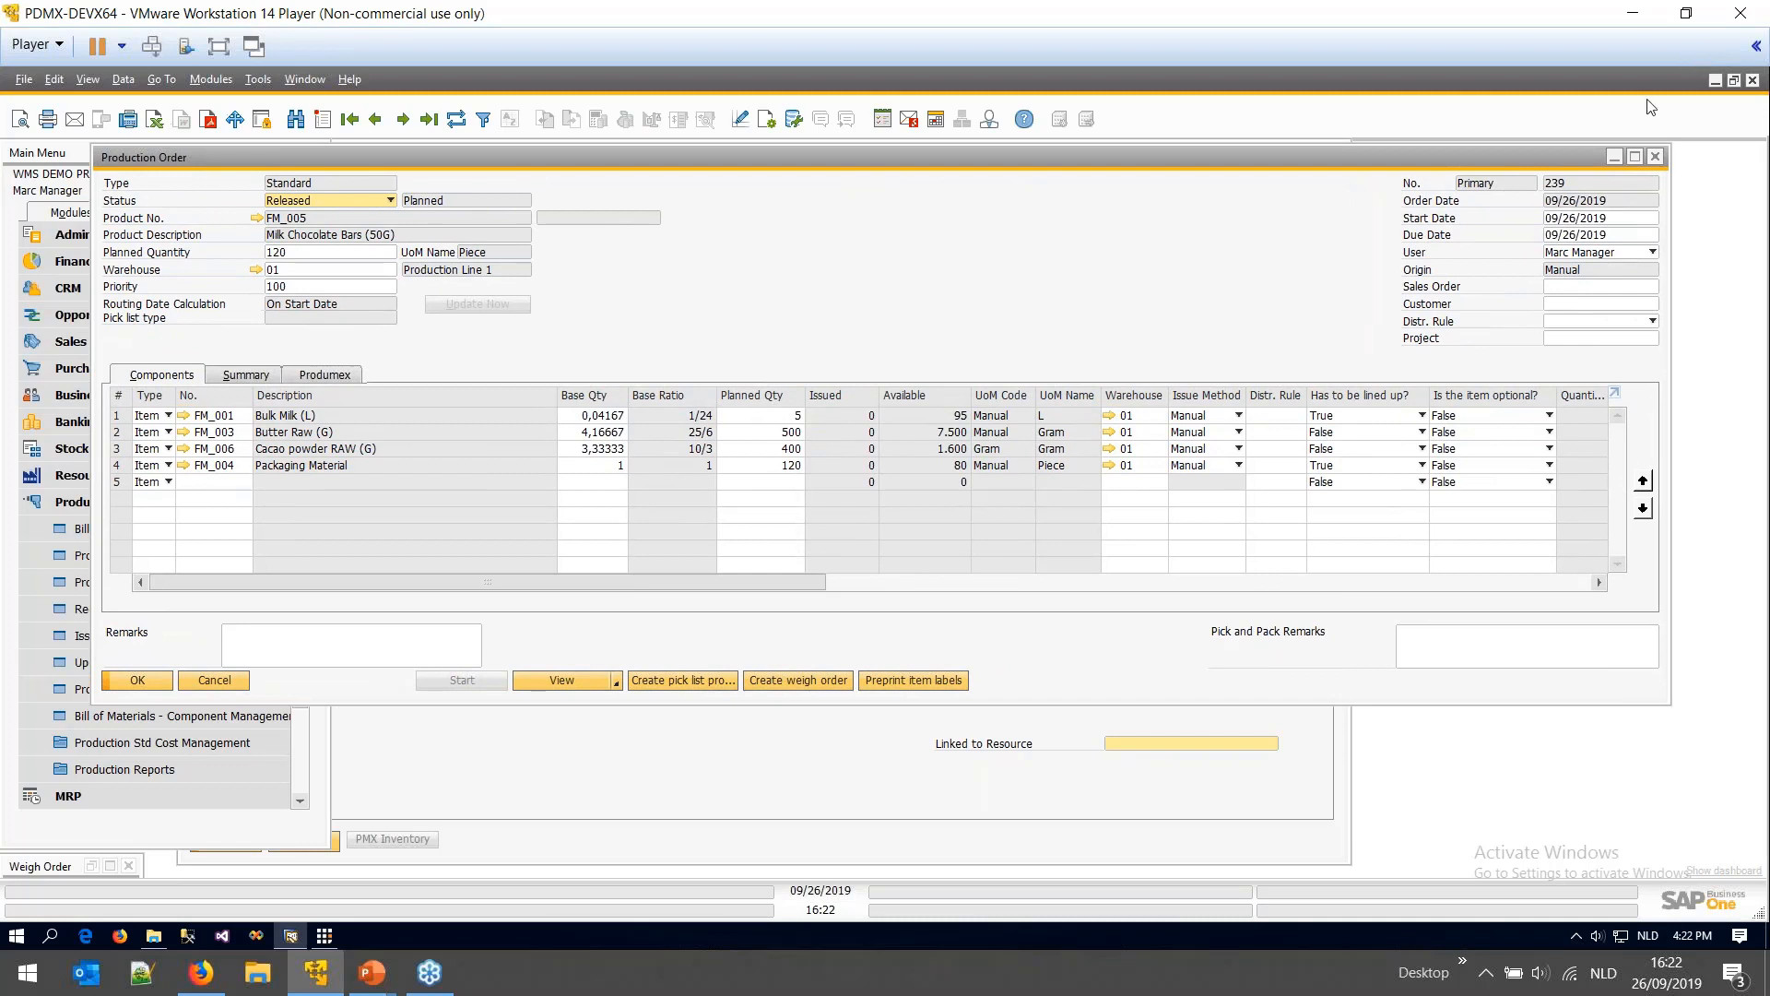
{"action": "left_click", "coordinate": [327, 936]}
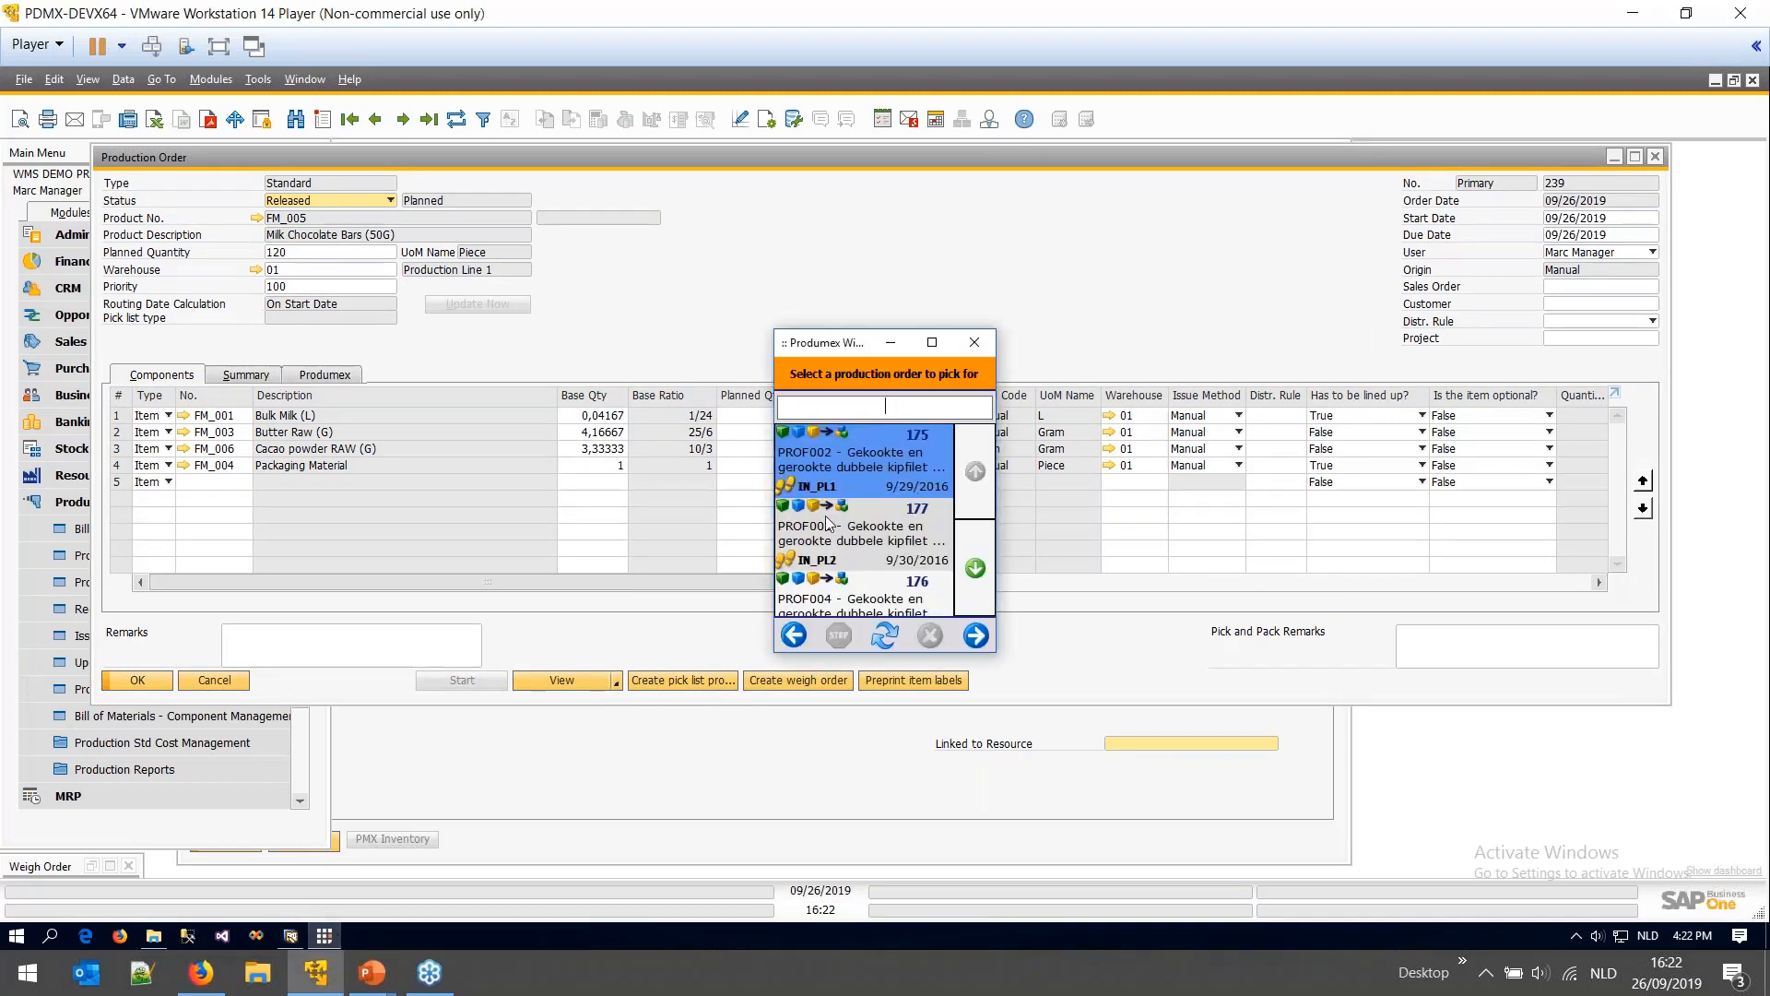
- Search for production order 239 (trying '239', 'ate', 'ilk') and continue to its products
{"action": "type", "text": "239"}
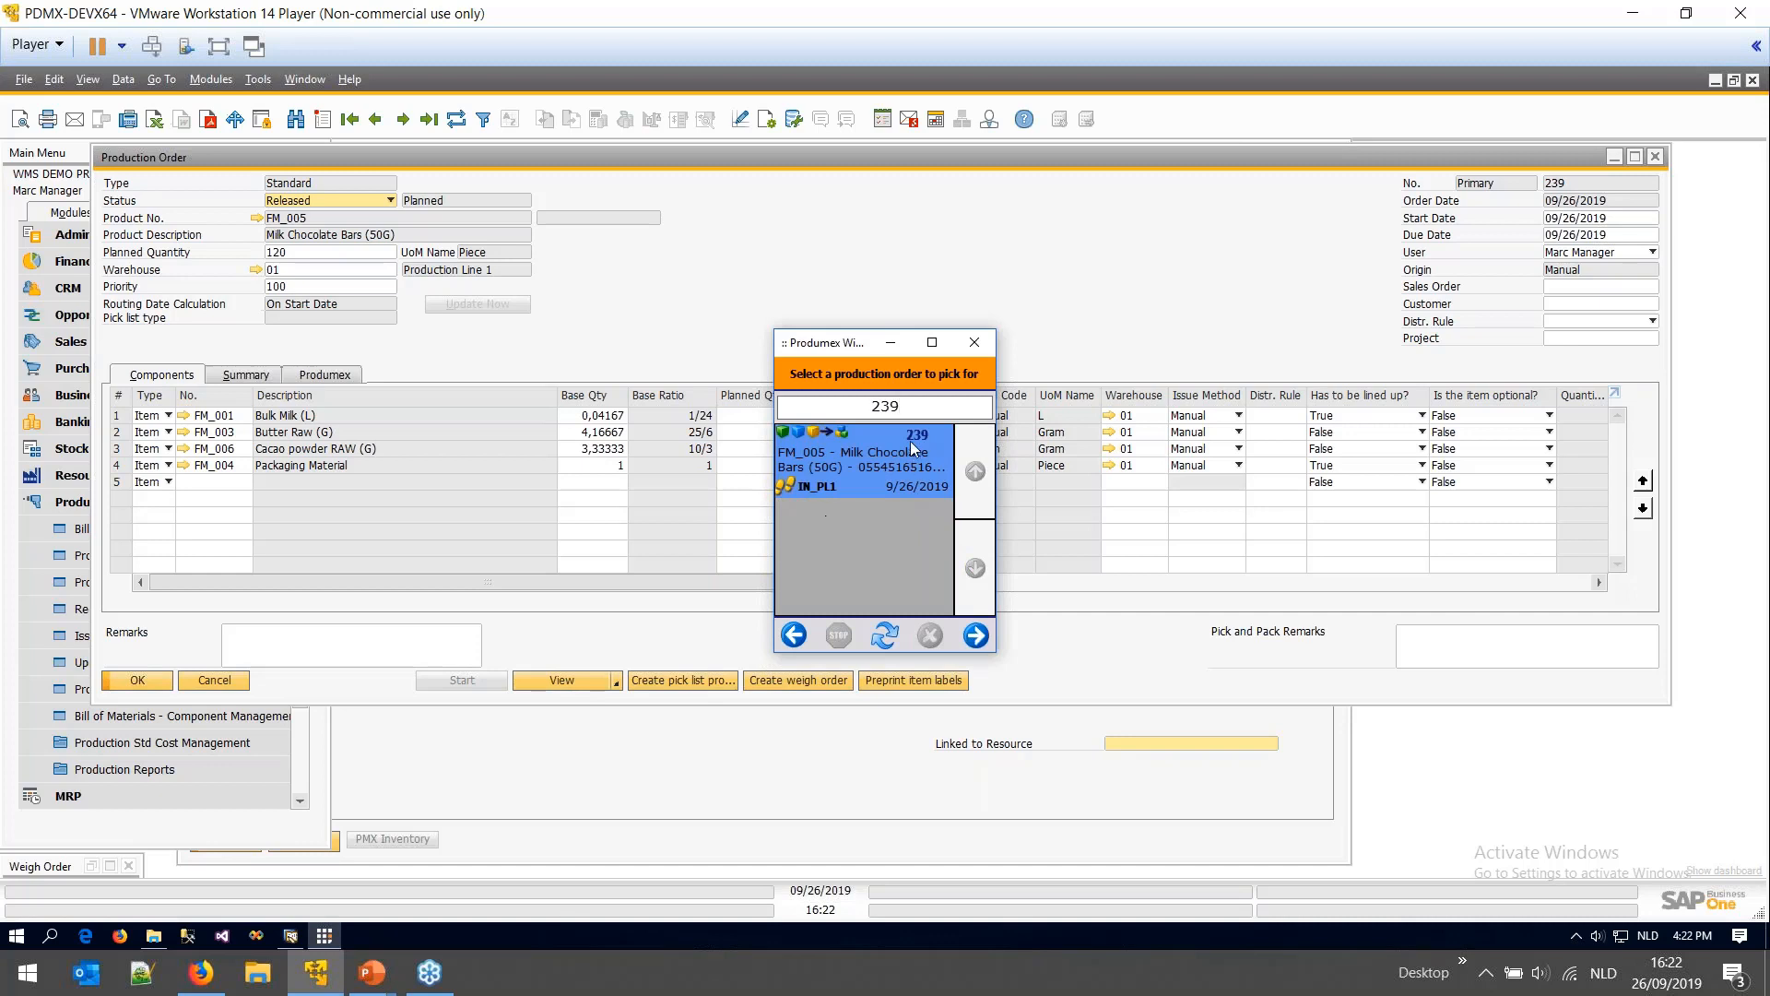
{"action": "key", "text": "BackSpace"}
{"action": "key", "text": "BackSpace"}
{"action": "key", "text": "BackSpace"}
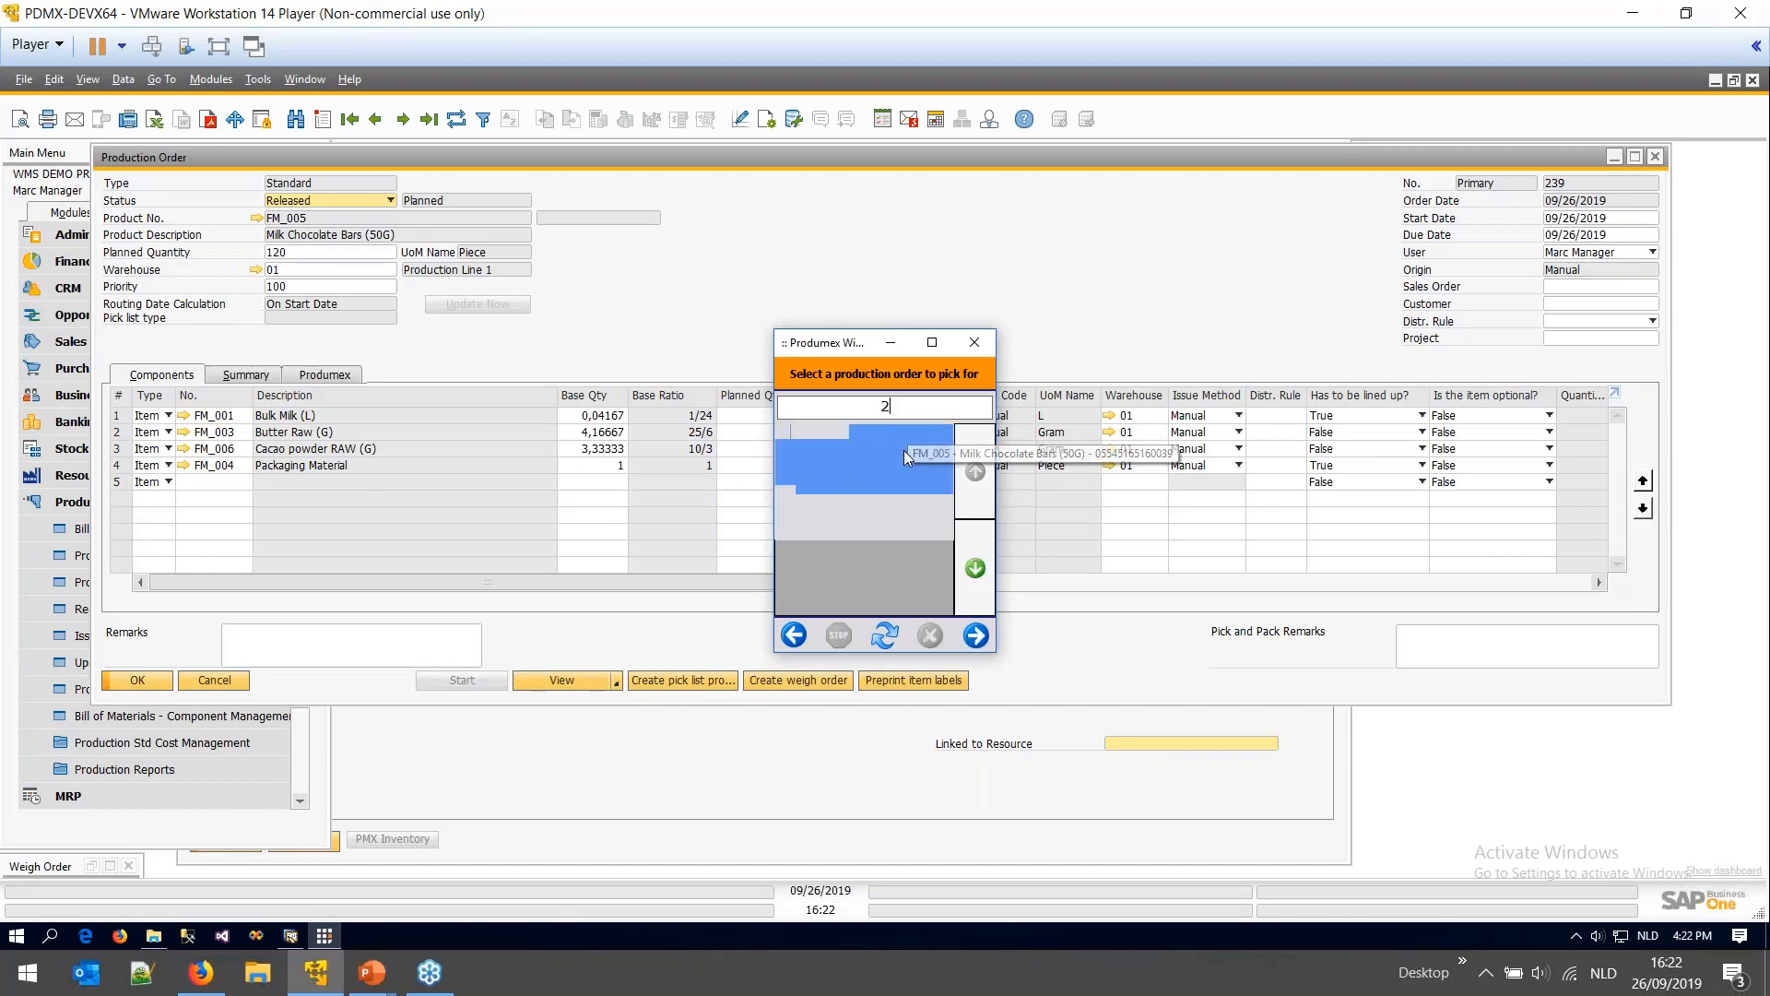
{"action": "type", "text": "ate"}
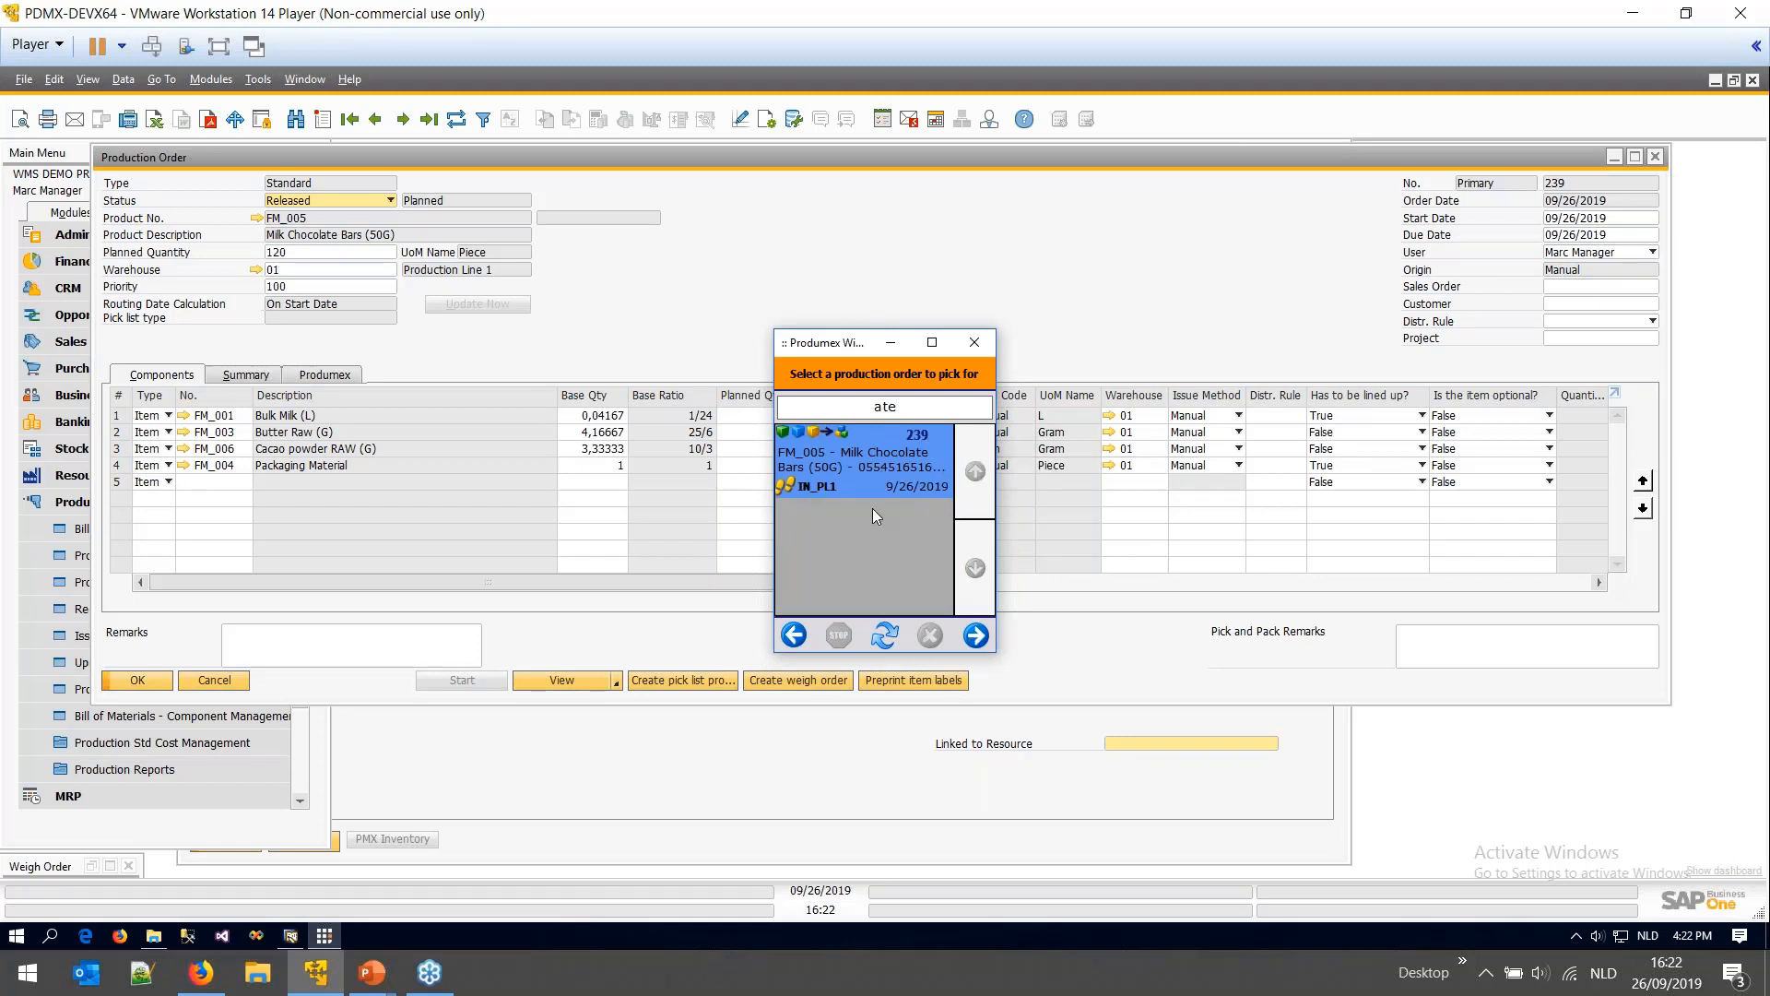
{"action": "key", "text": "BackSpace"}
{"action": "key", "text": "BackSpace"}
{"action": "key", "text": "BackSpace"}
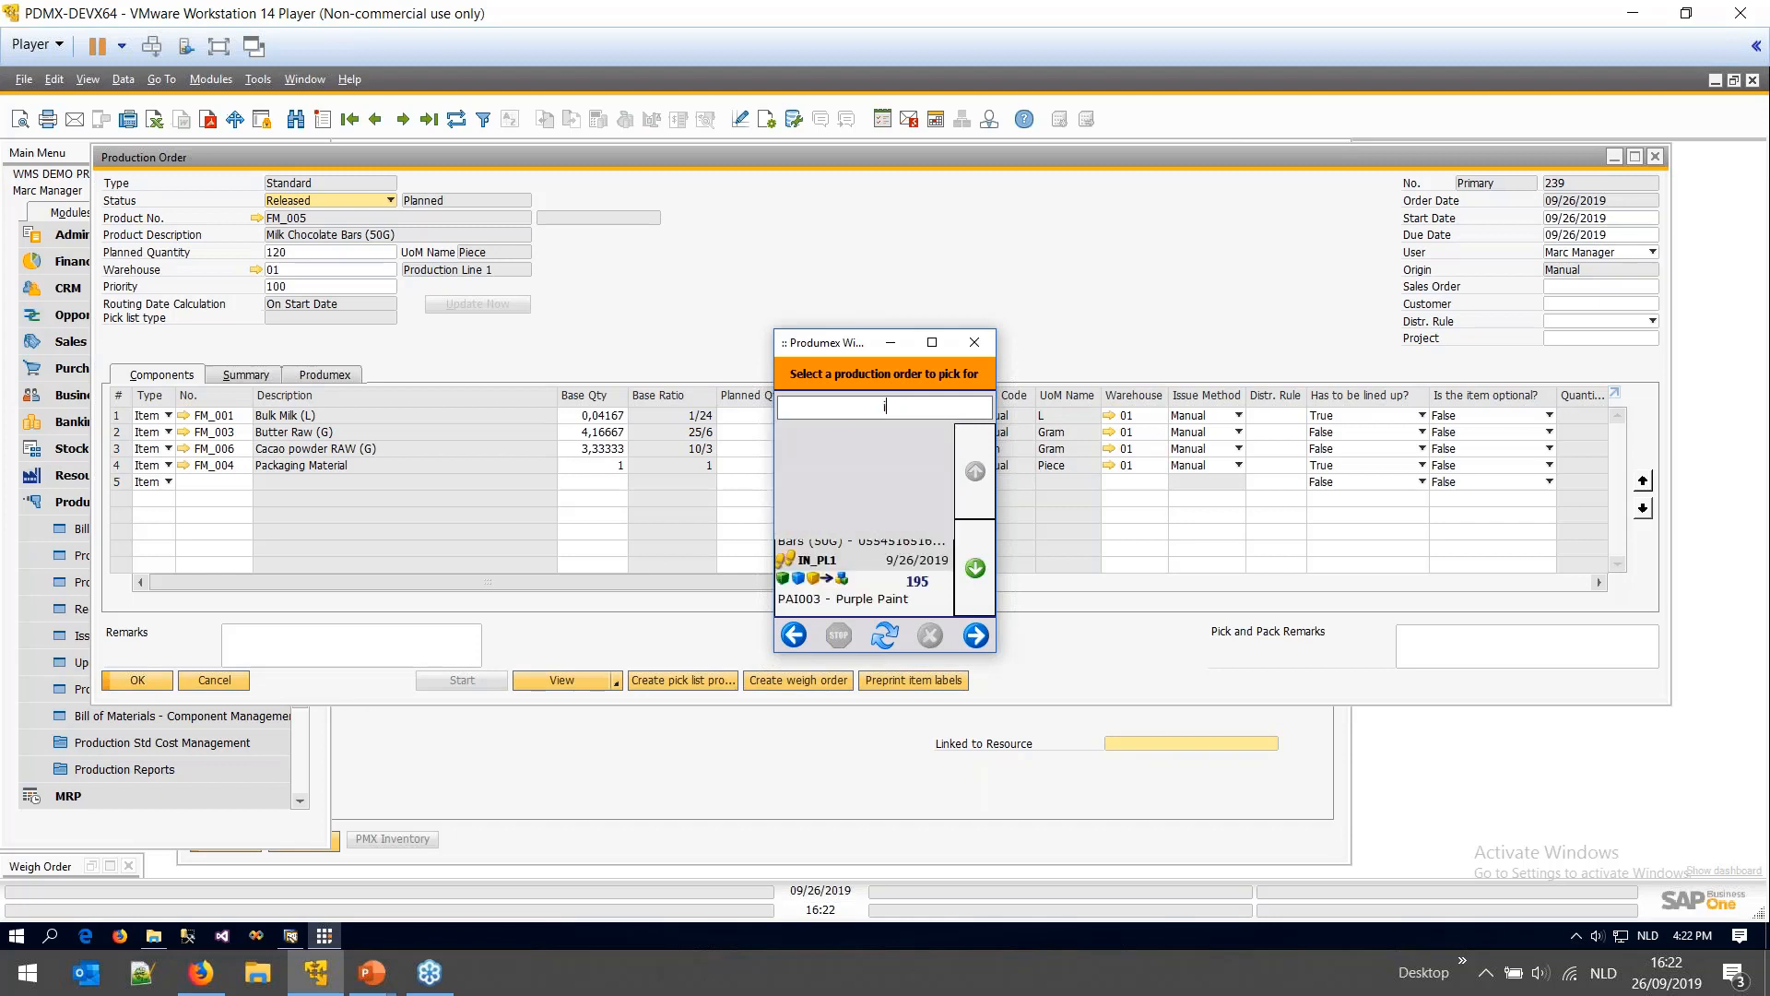
{"action": "type", "text": "ilk"}
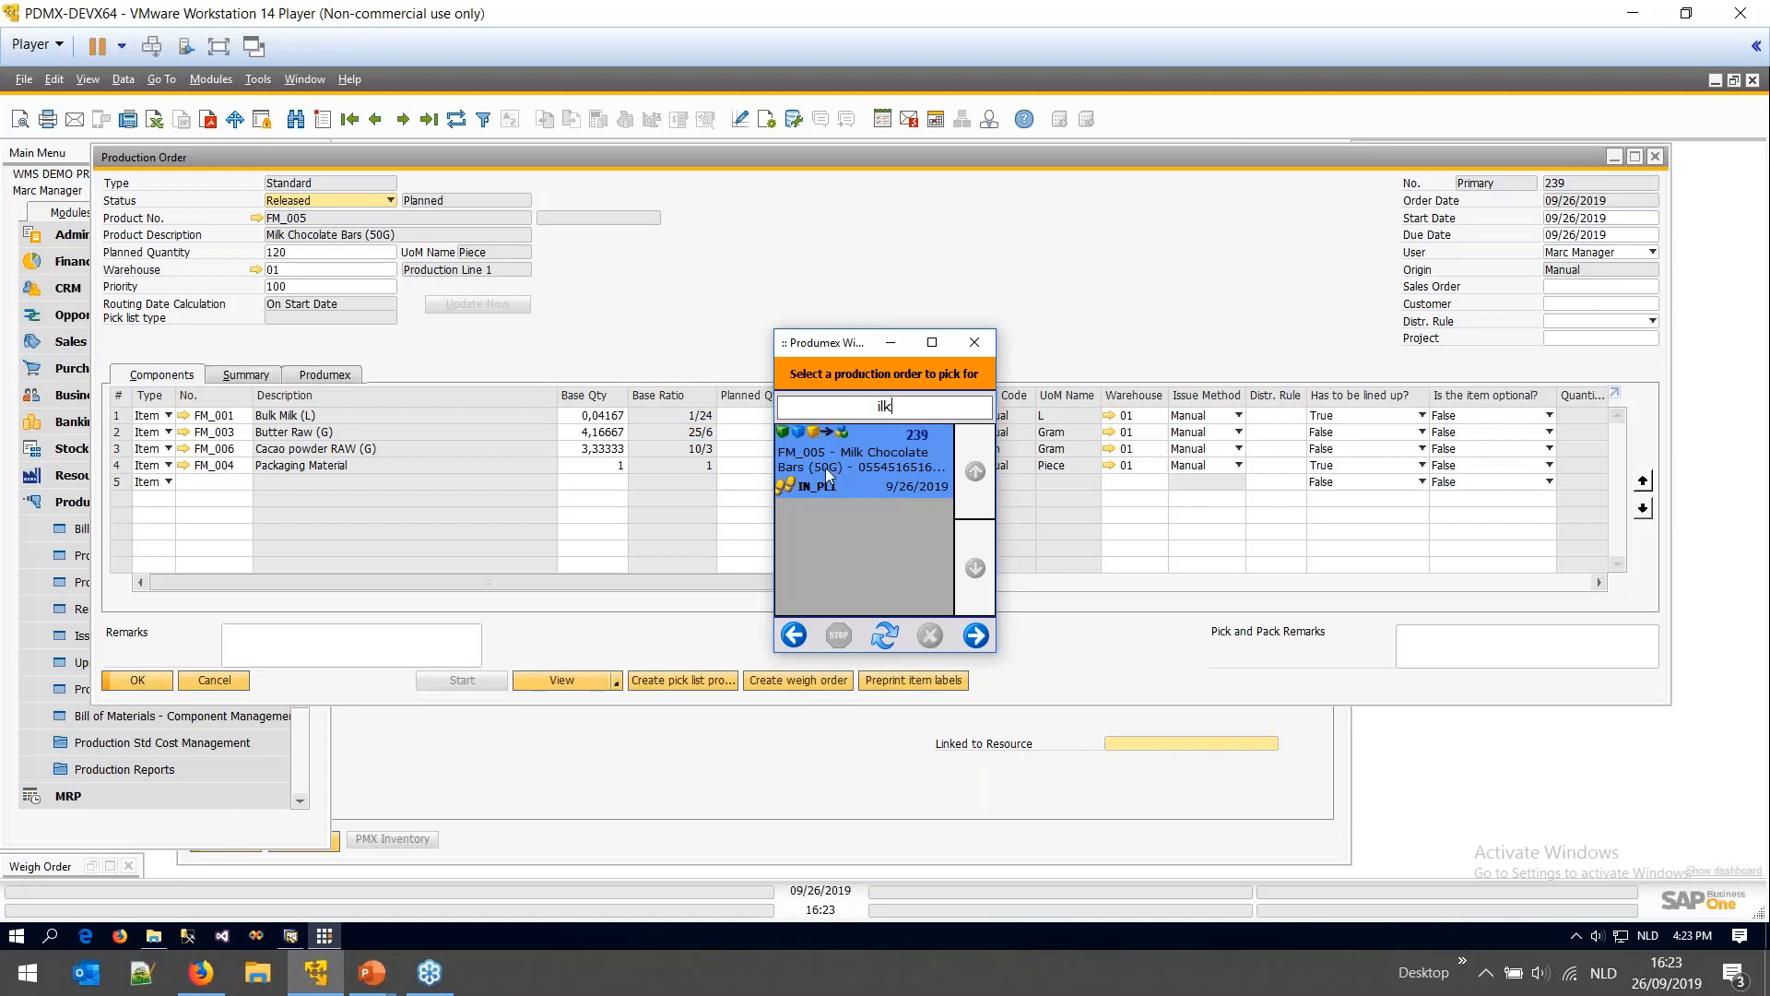
{"action": "left_click", "coordinate": [975, 635]}
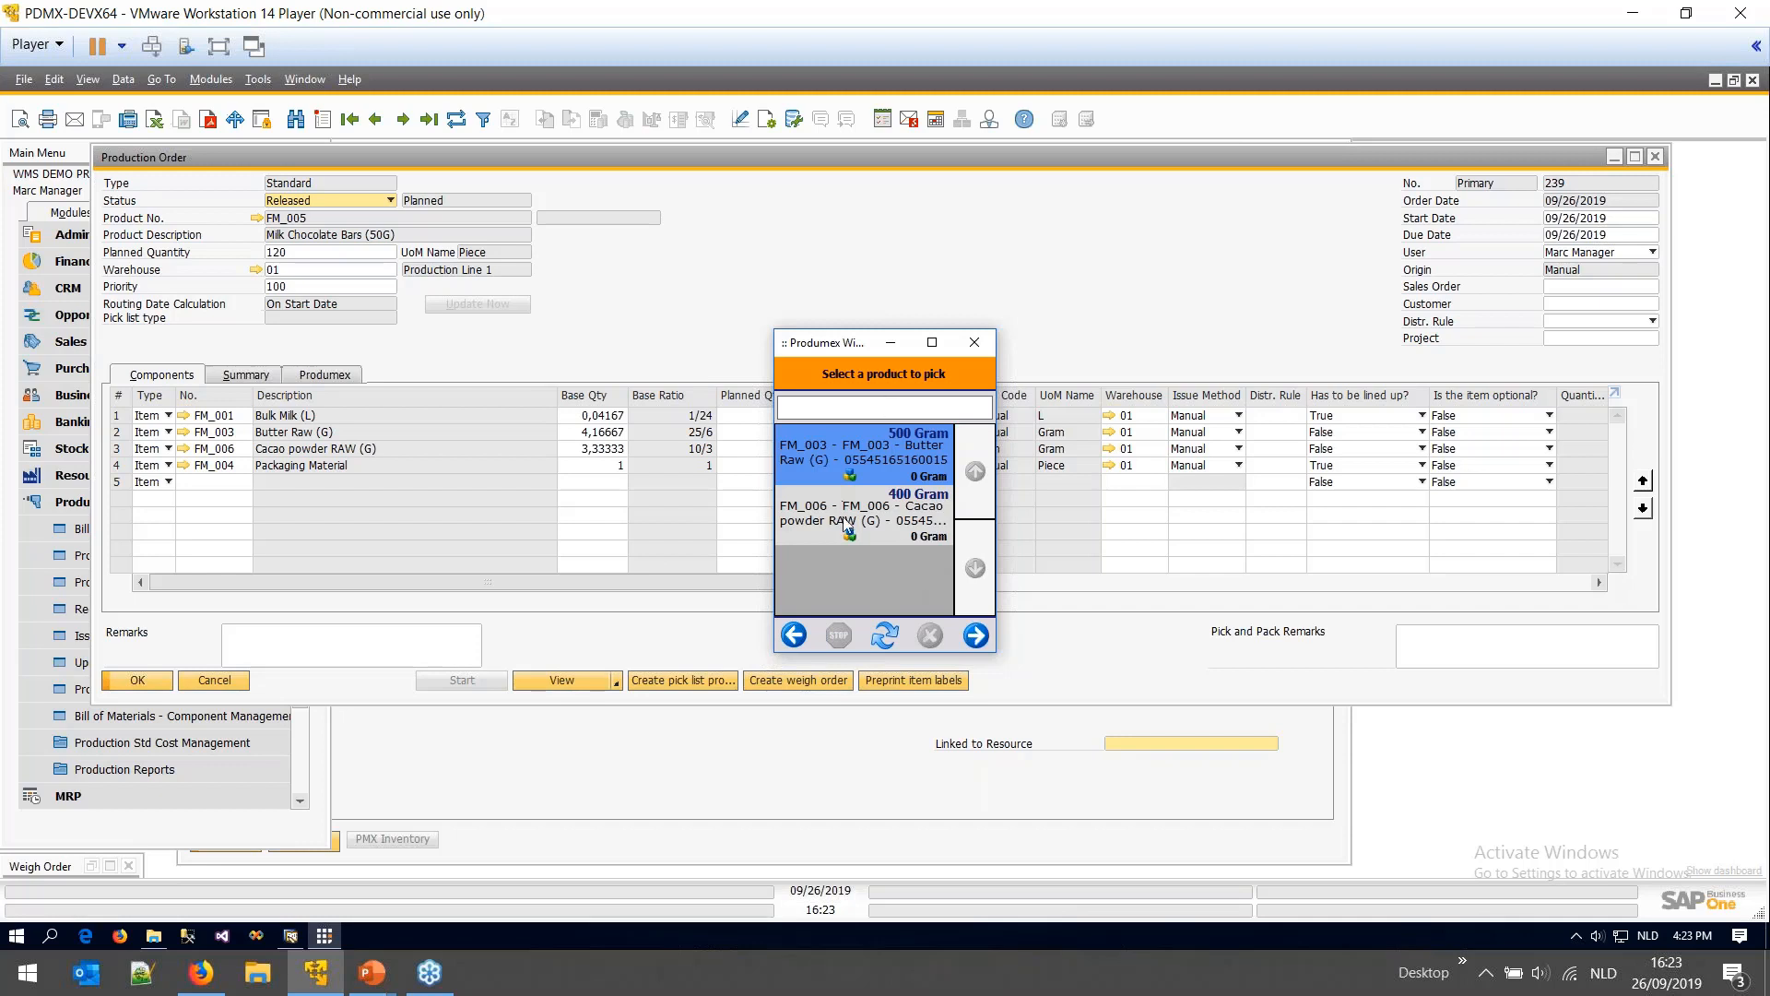
- Try picking FM_006 cacao powder, dismiss 'No items found to pick', and return to the main menu
{"action": "left_click", "coordinate": [779, 506]}
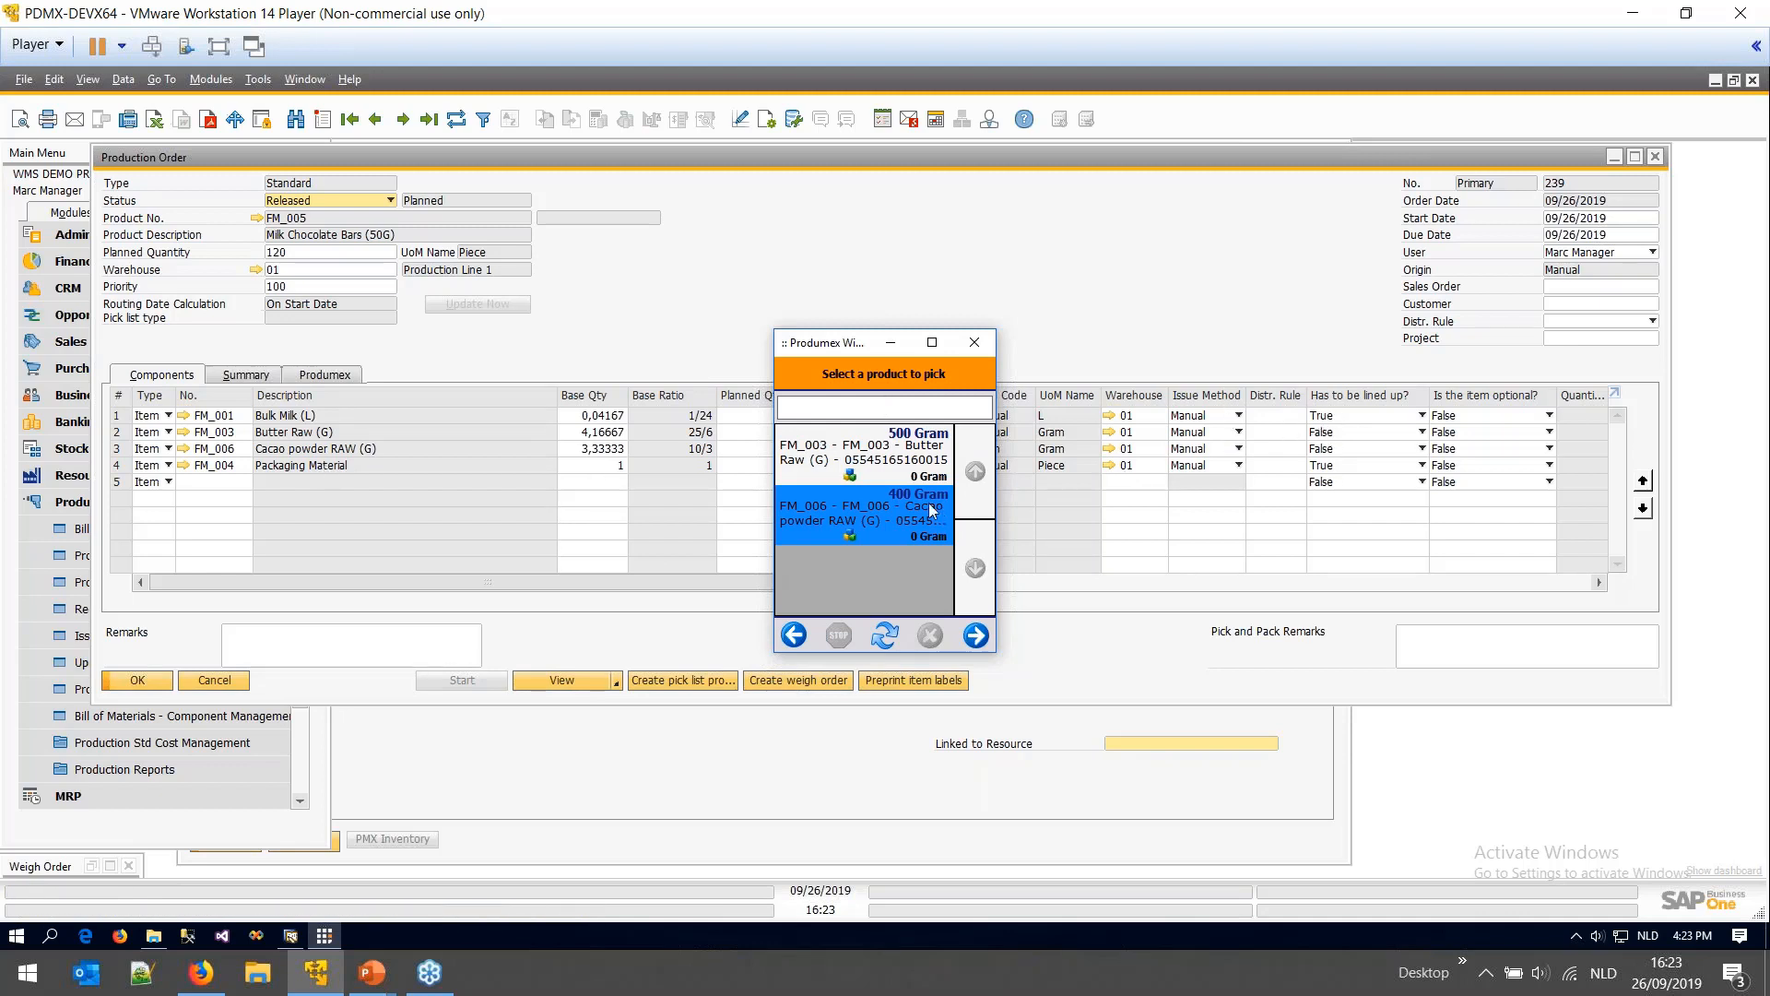
{"action": "left_click", "coordinate": [876, 468]}
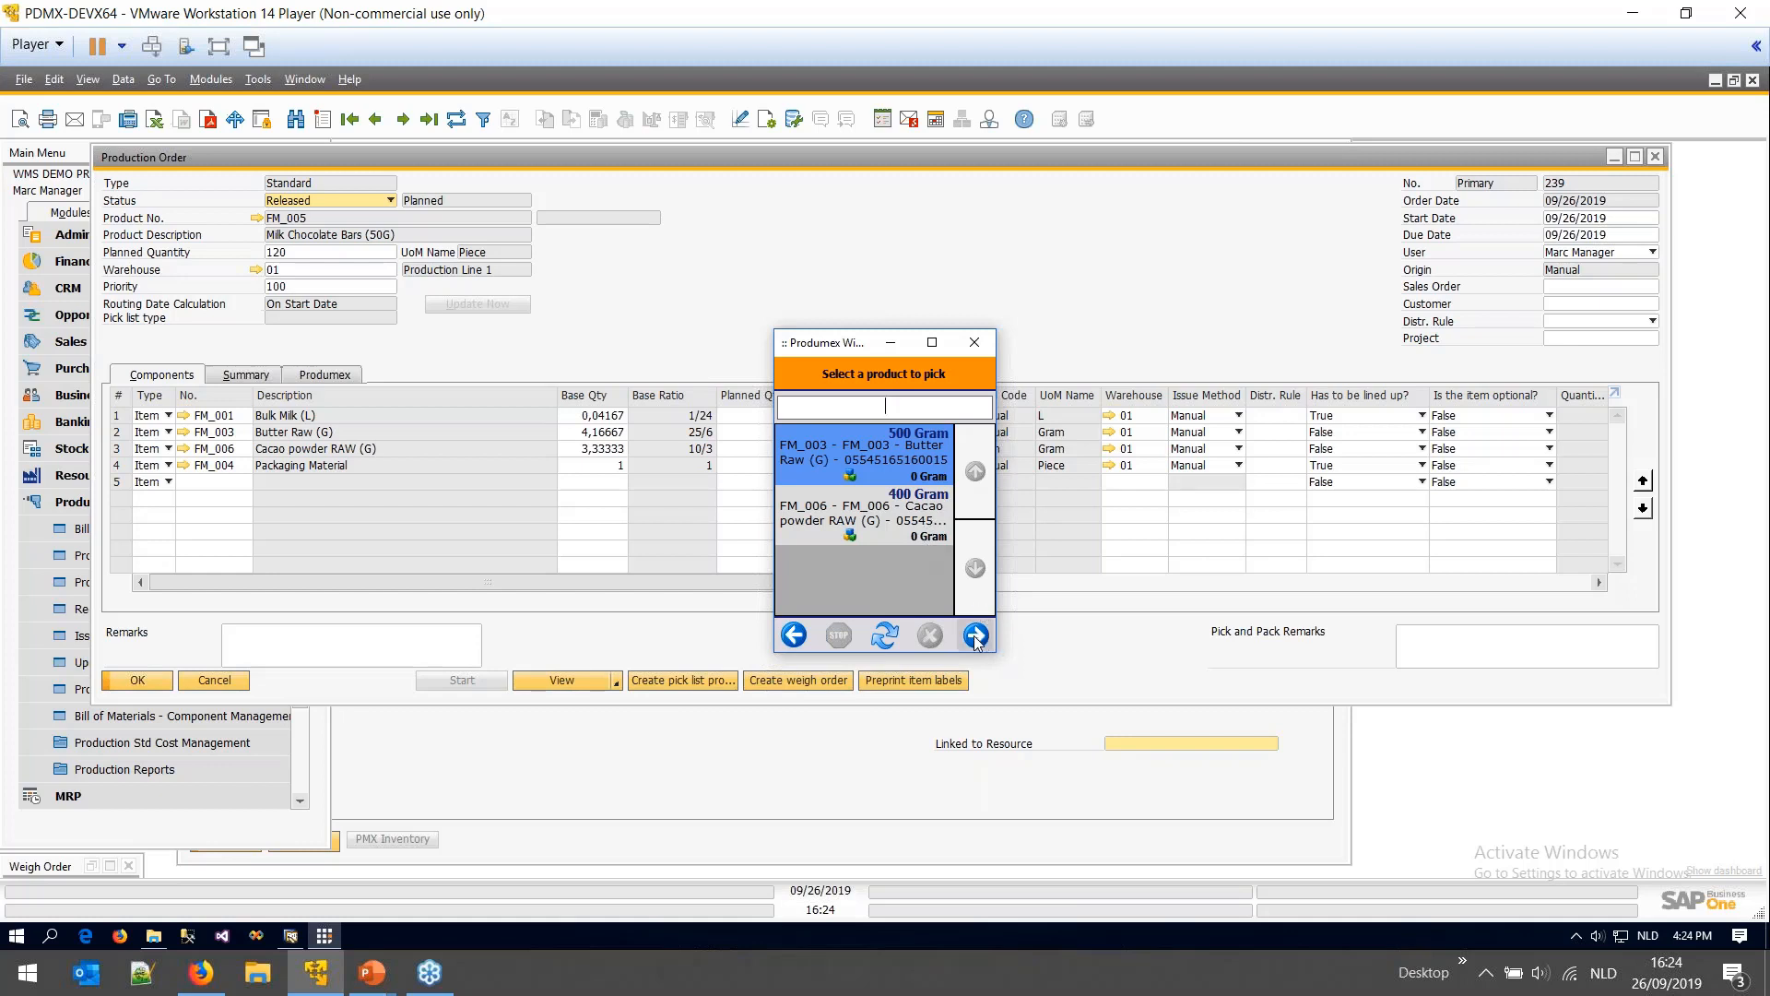
{"action": "left_click", "coordinate": [889, 537]}
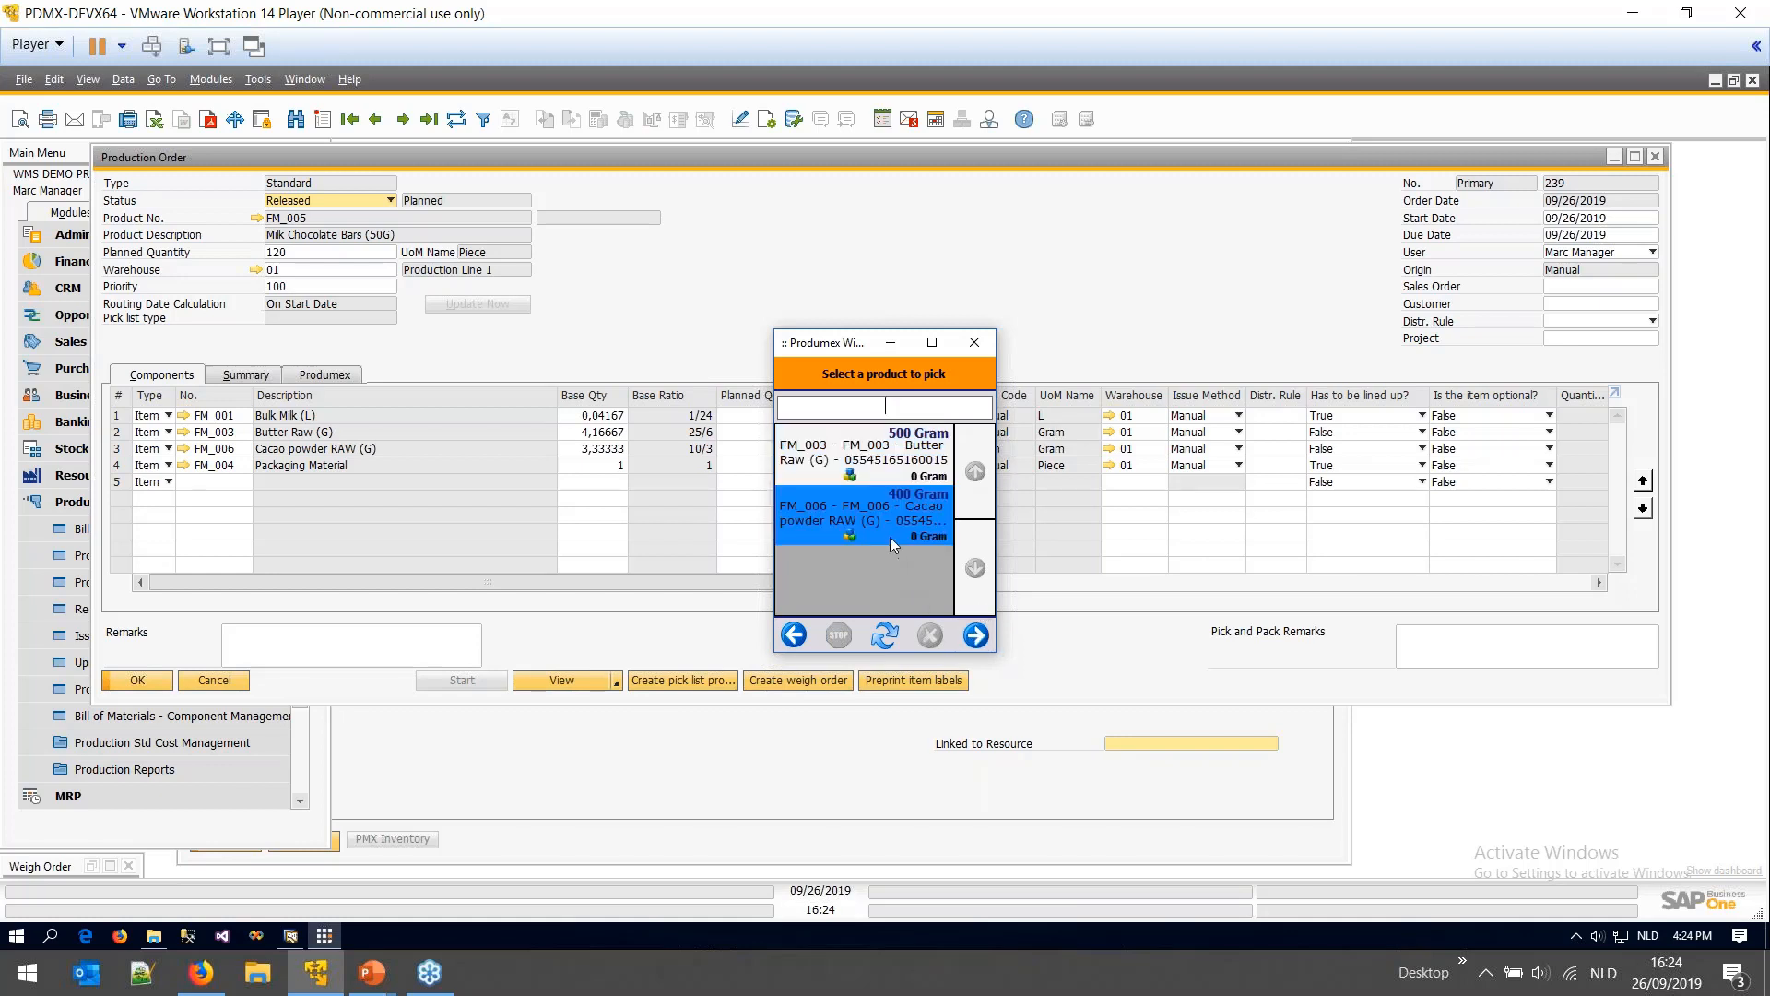
{"action": "left_click", "coordinate": [976, 634]}
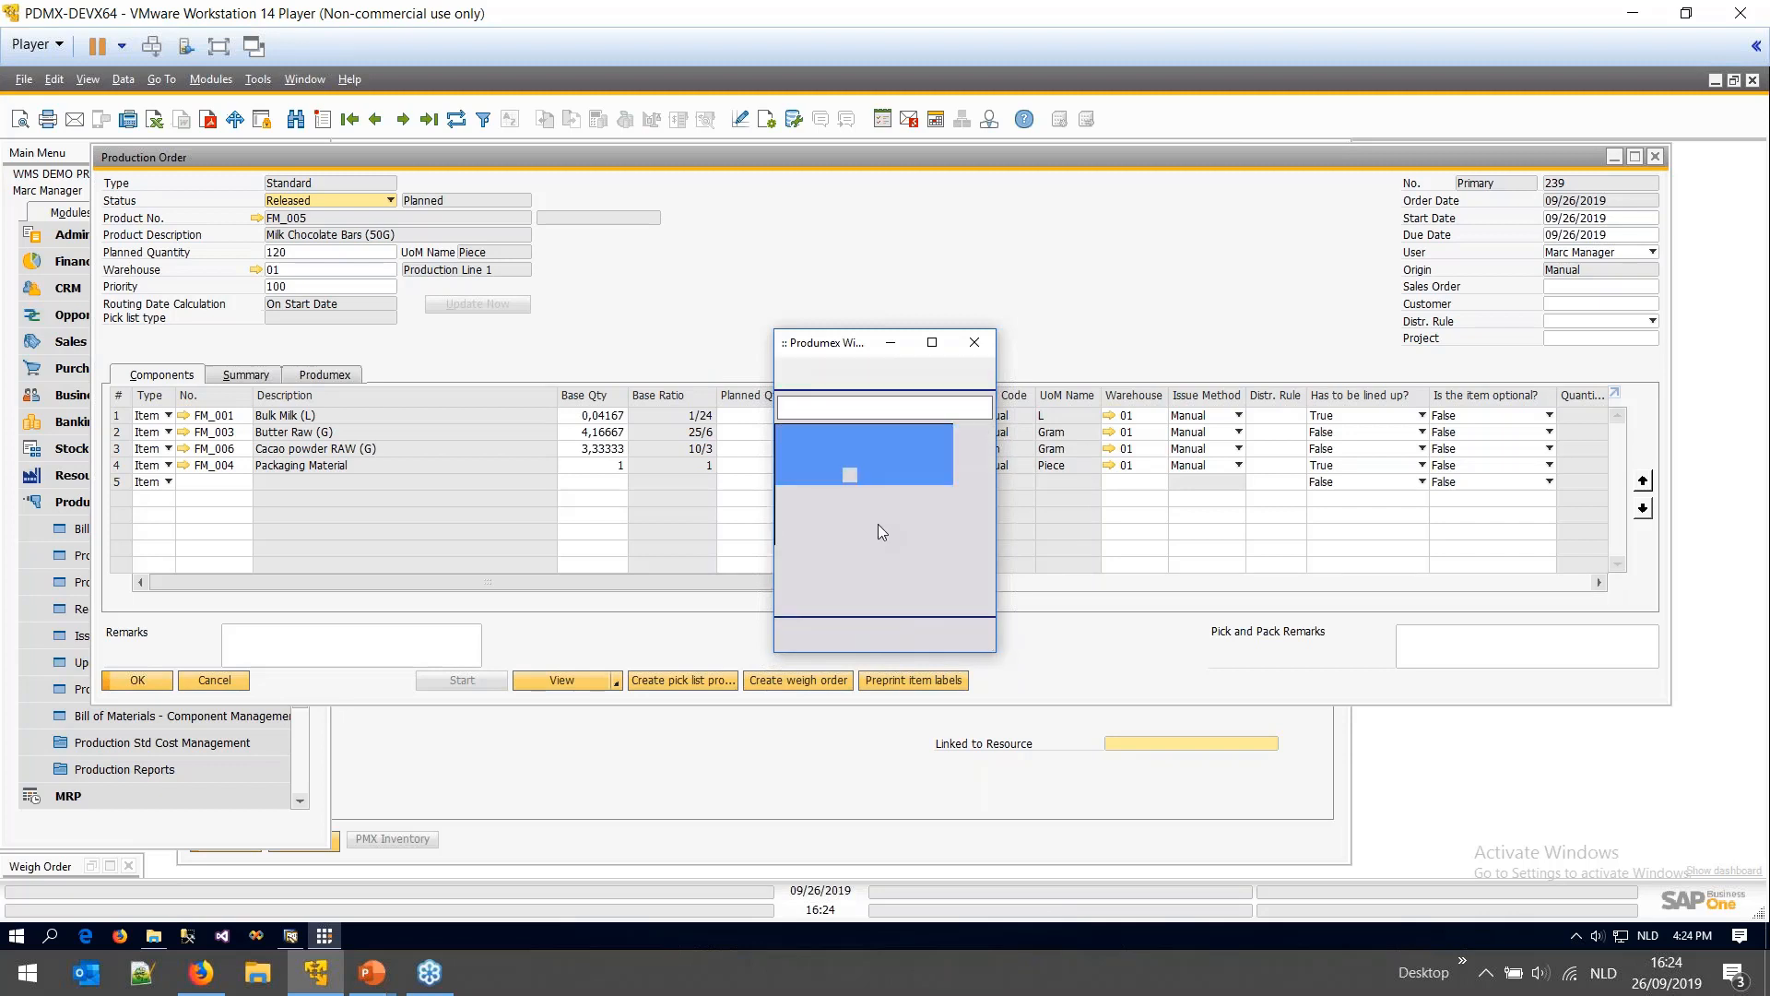
{"action": "left_click", "coordinate": [949, 592]}
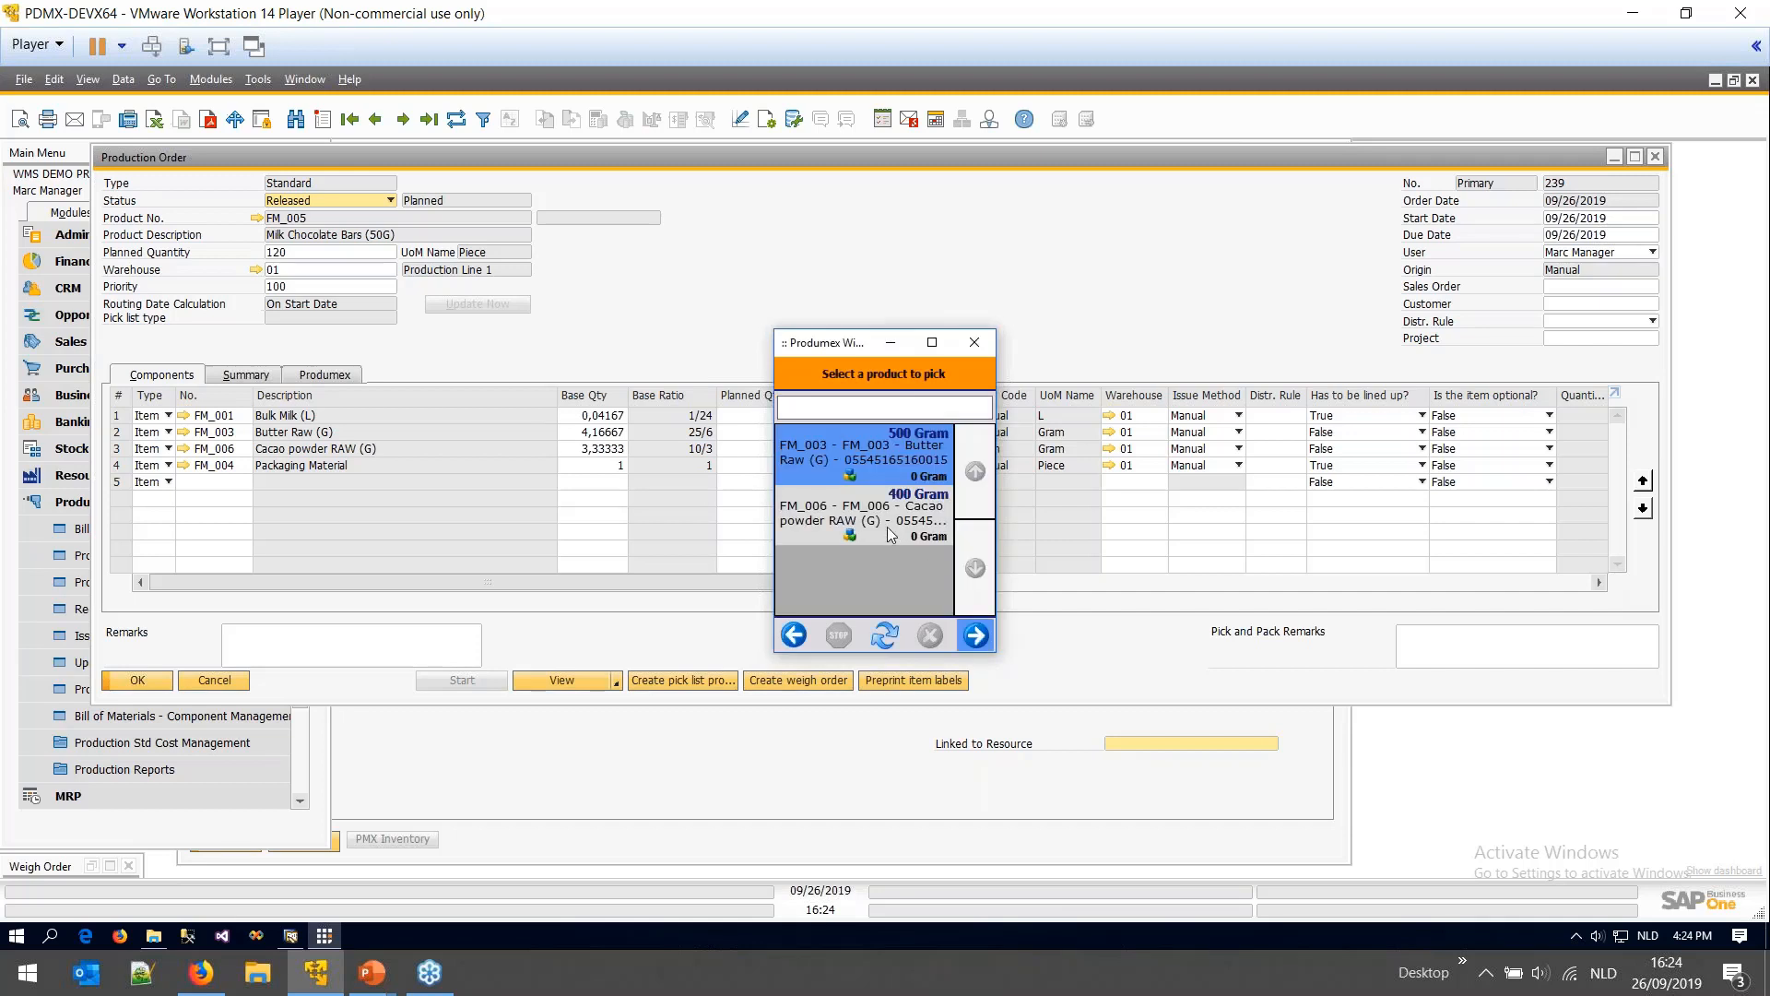
{"action": "left_click", "coordinate": [140, 838]}
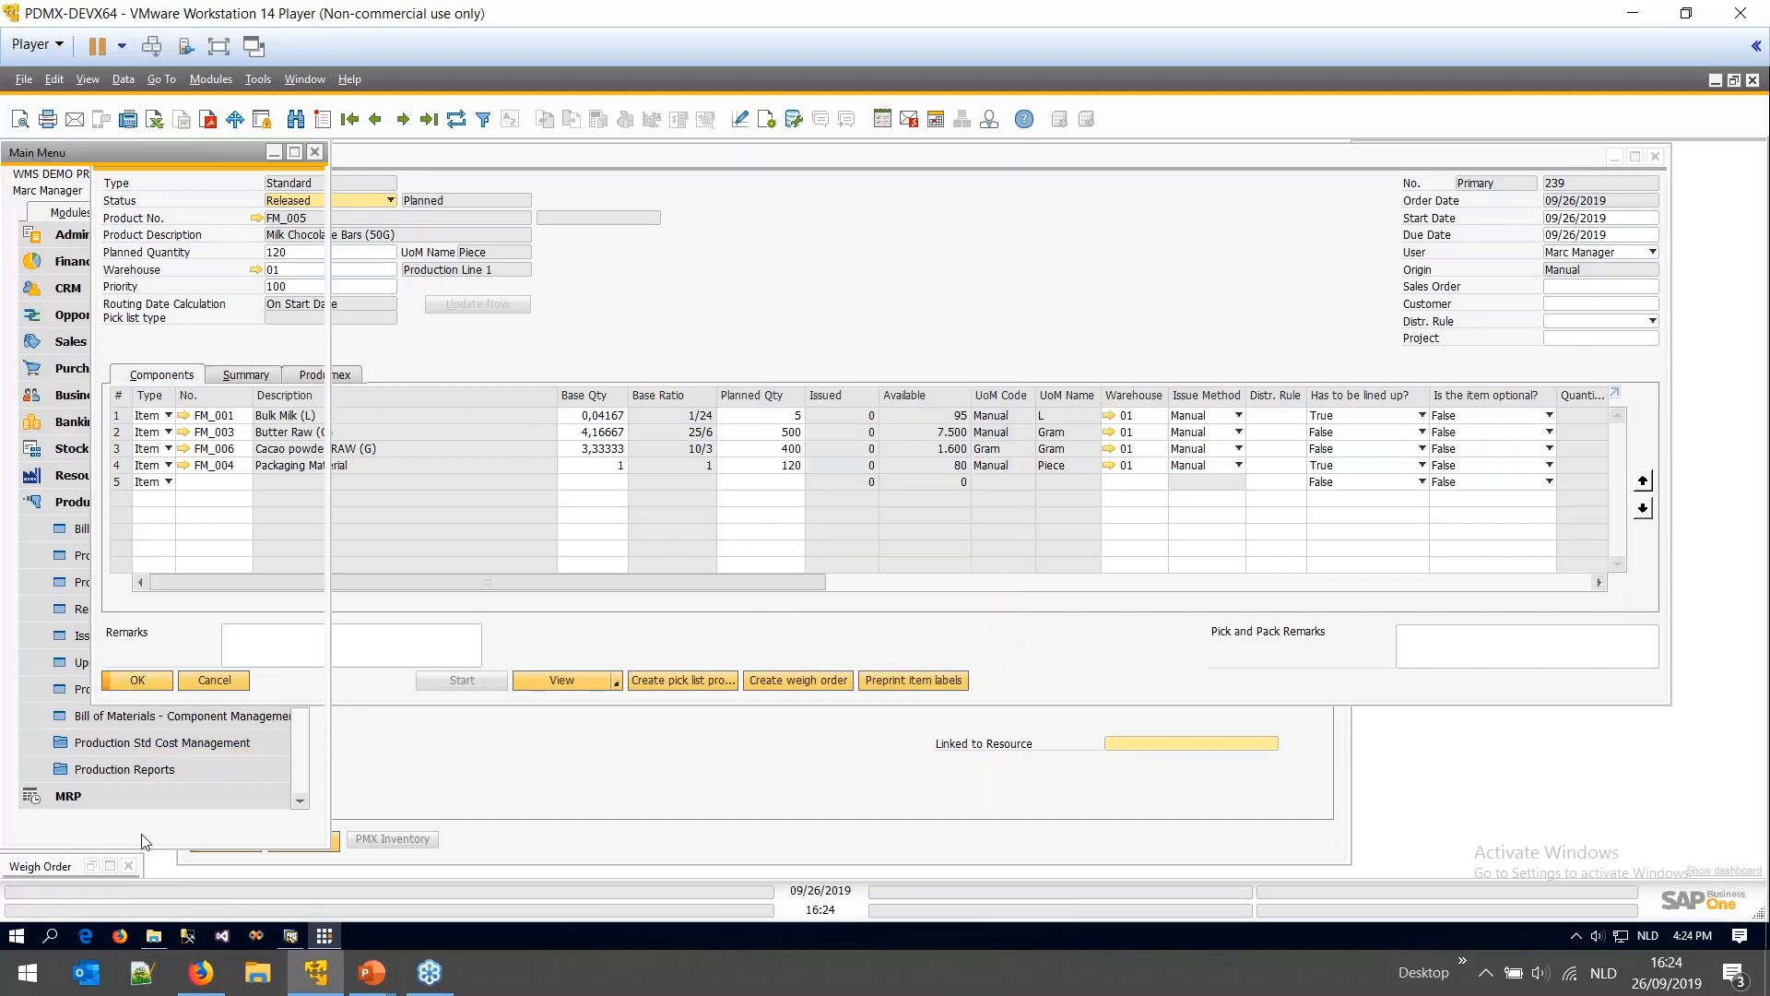
- Run the Produmex Inventory Report
{"action": "left_click", "coordinate": [124, 502]}
{"action": "left_click", "coordinate": [93, 633]}
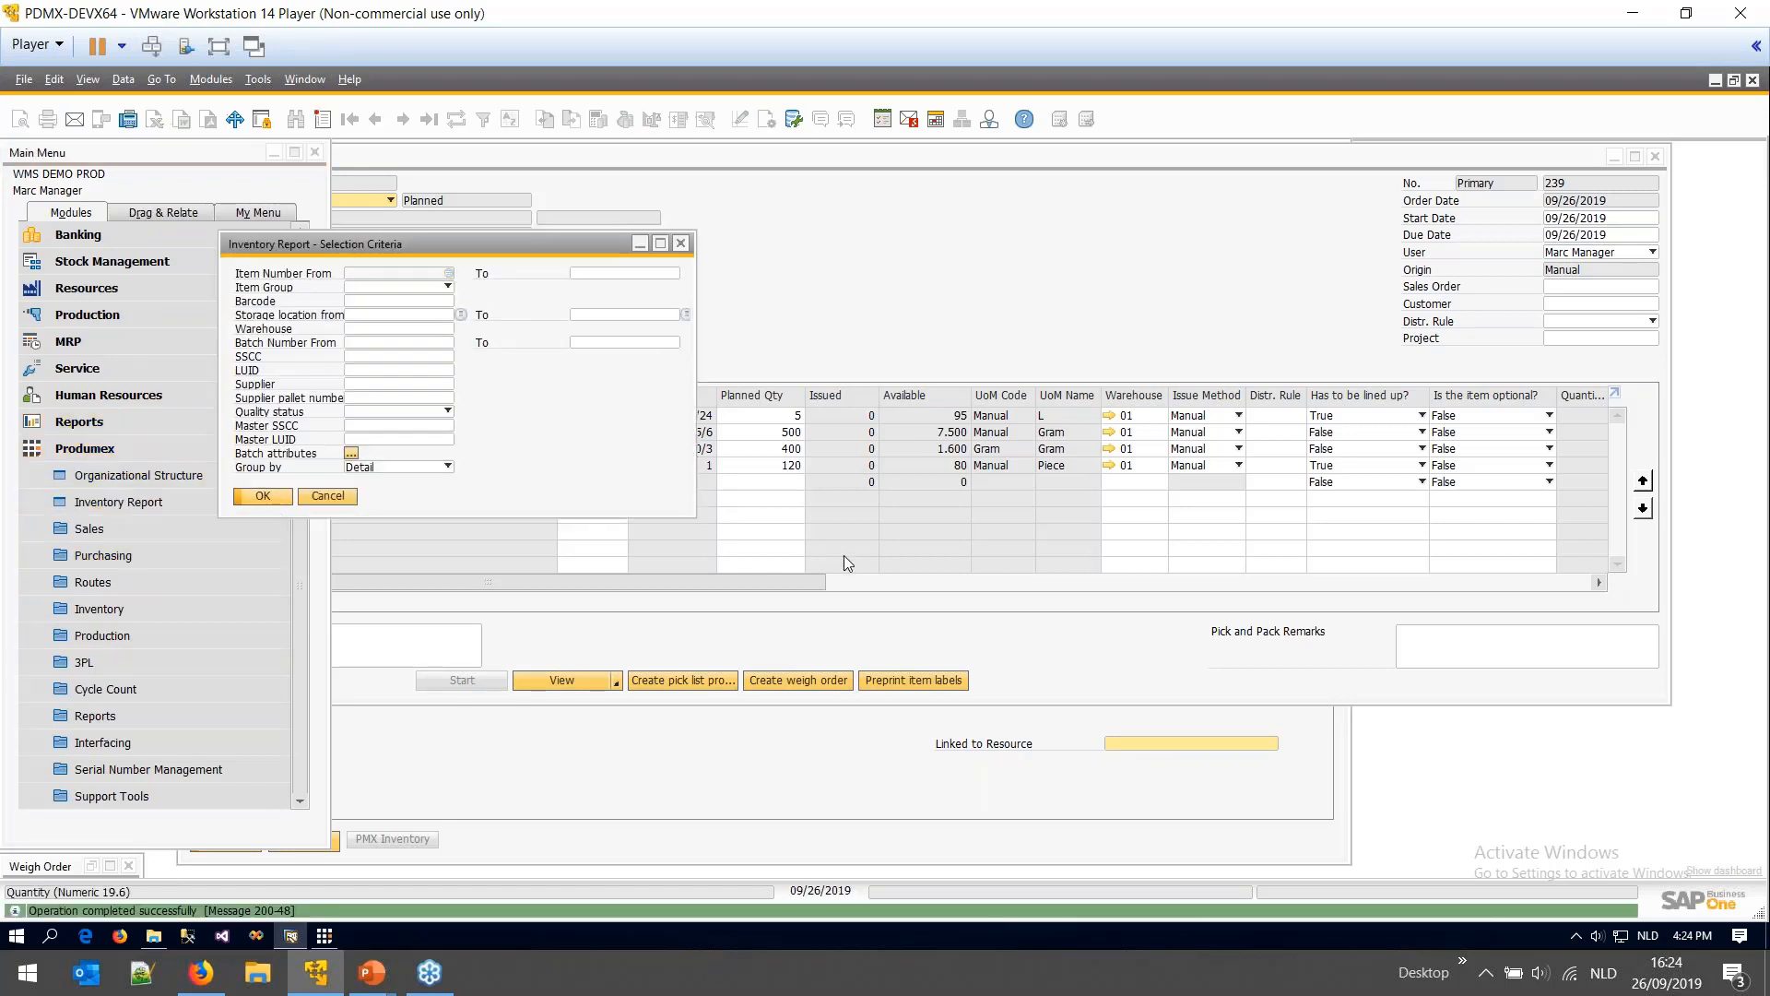
{"action": "key", "text": "Return"}
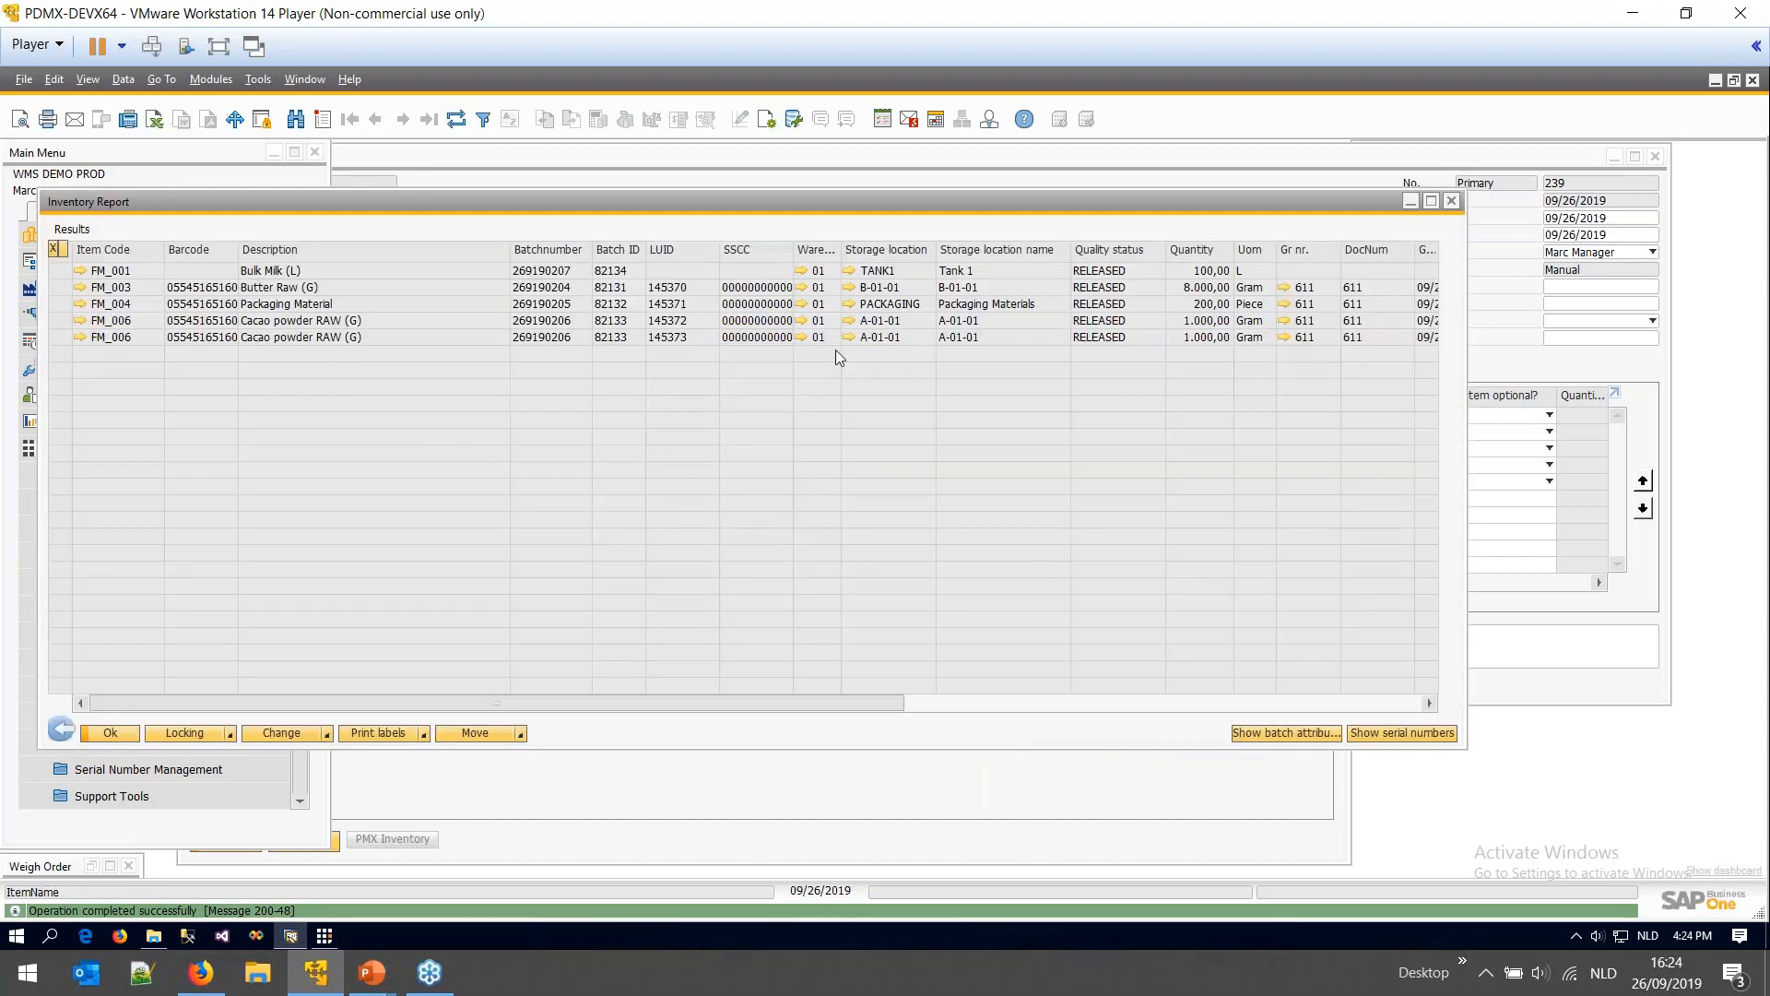
- Unlock storage location A-01-01 from its cycle count lock and close the record
{"action": "left_click", "coordinate": [848, 321]}
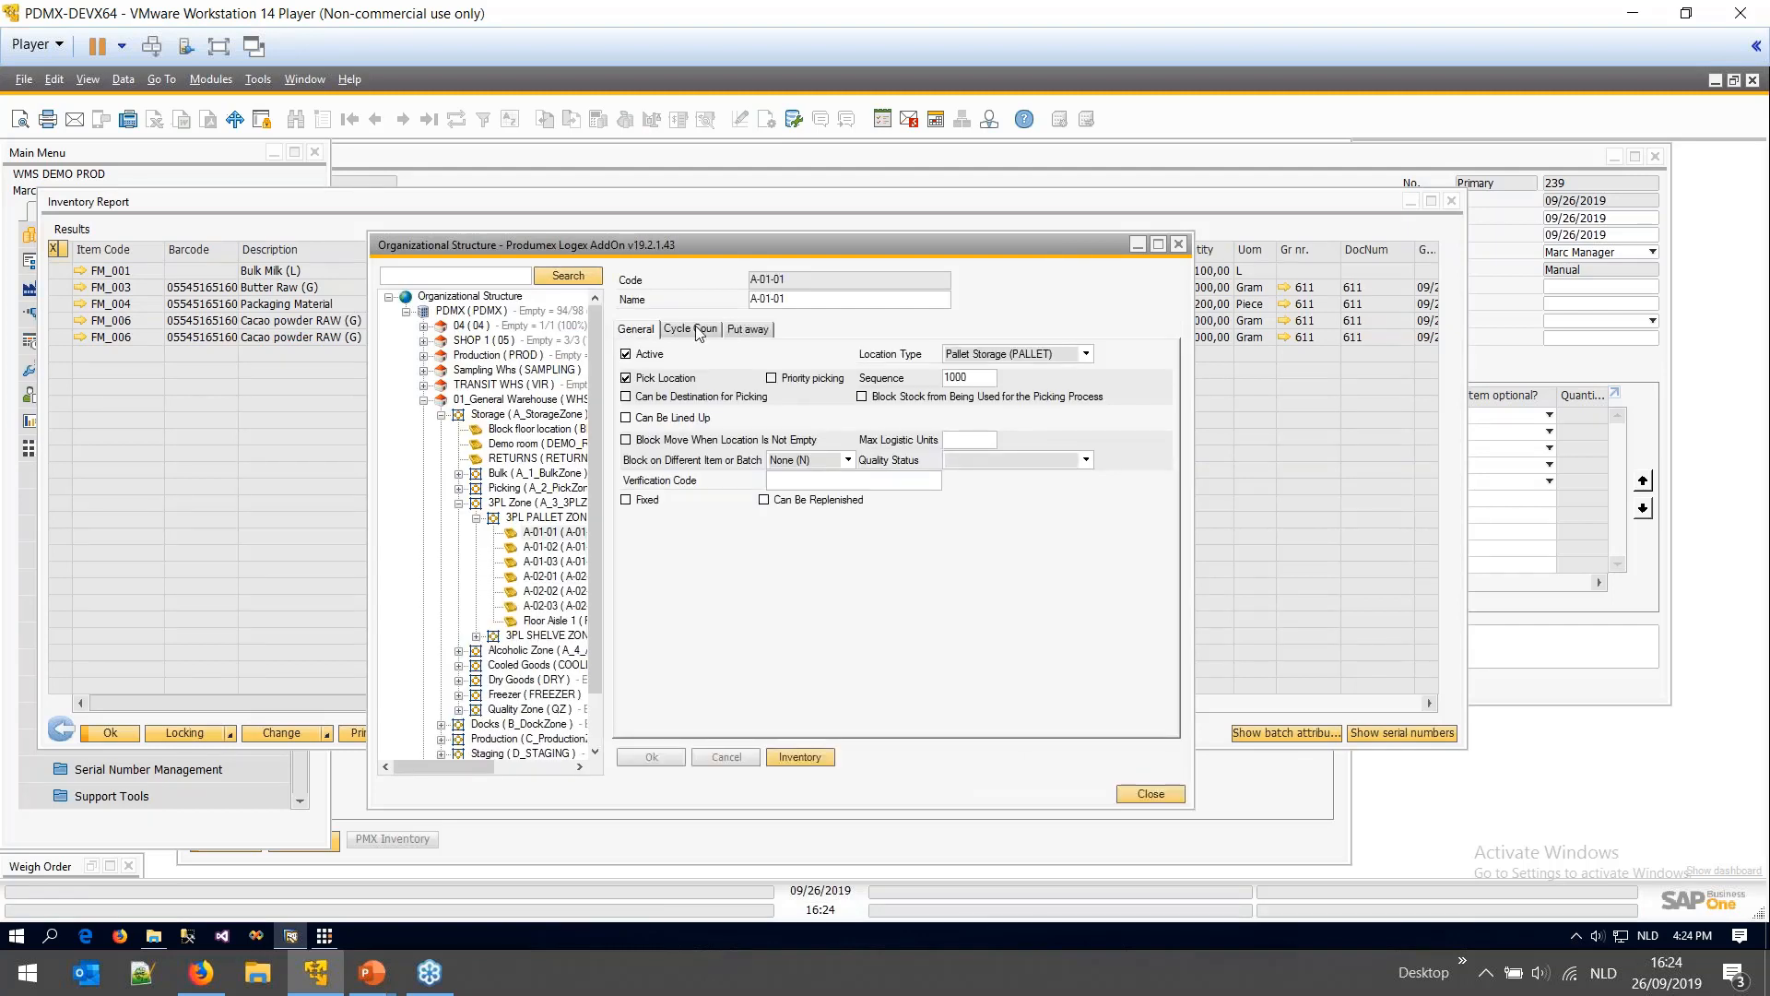
{"action": "left_click", "coordinate": [699, 332]}
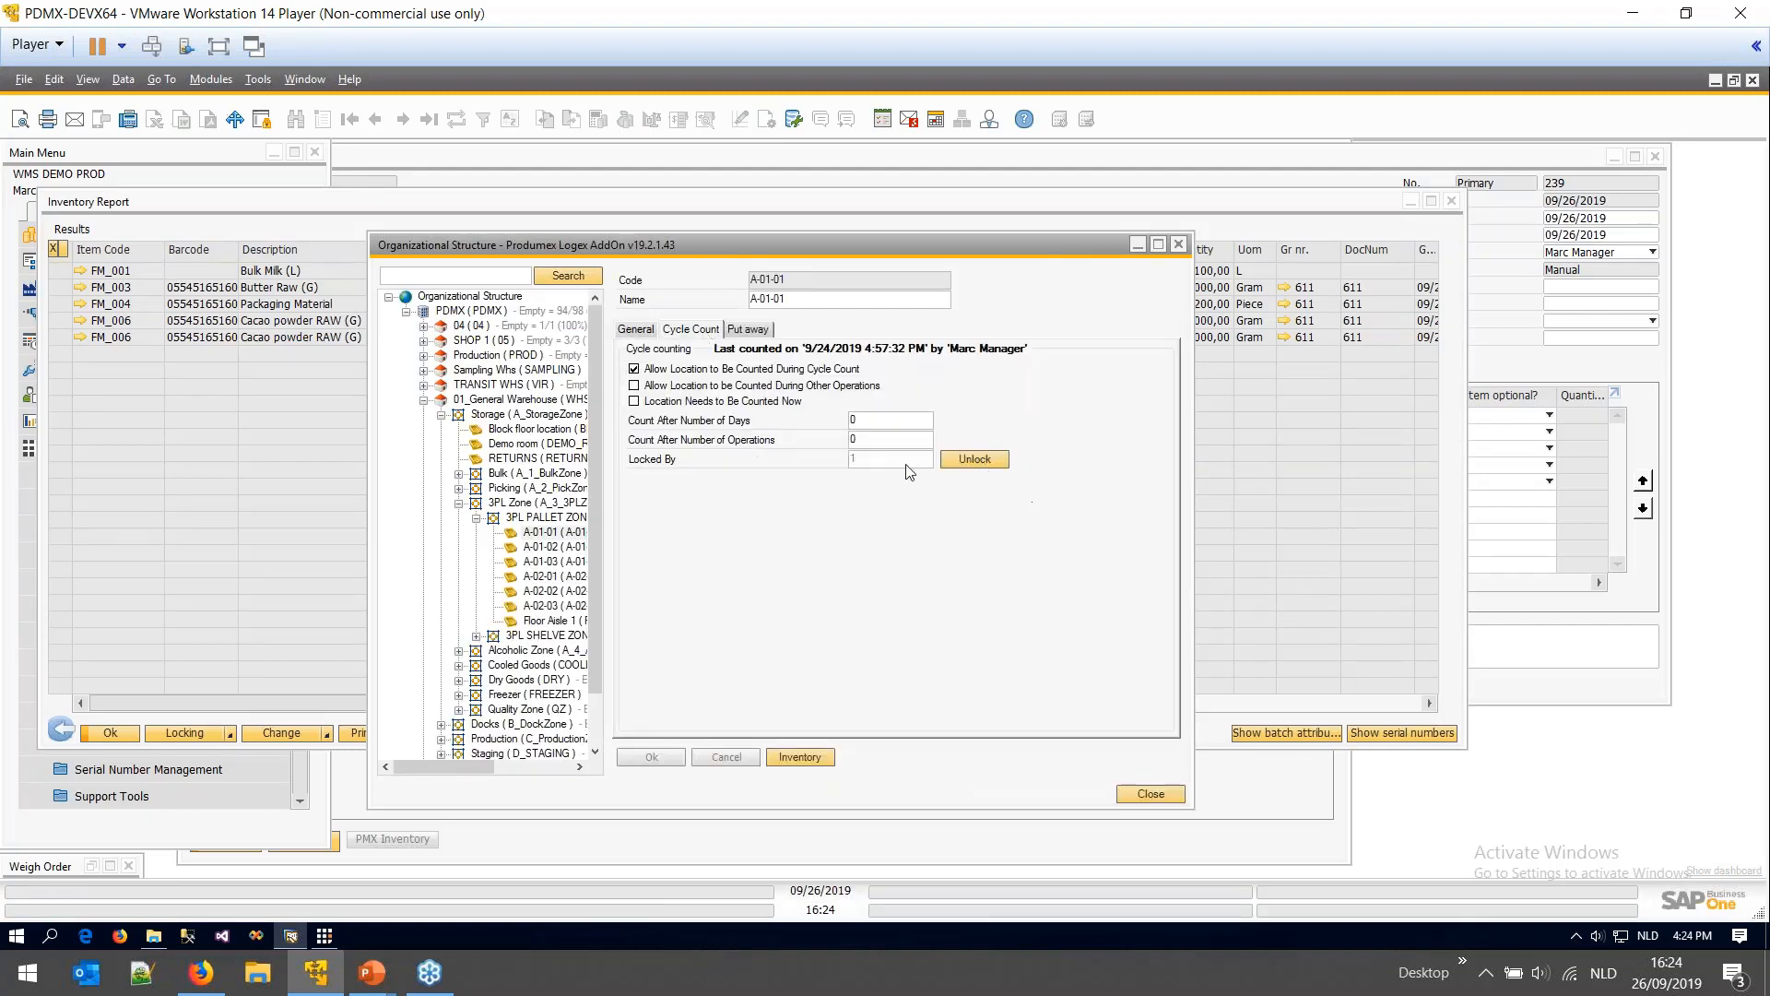
{"action": "left_click", "coordinate": [979, 459]}
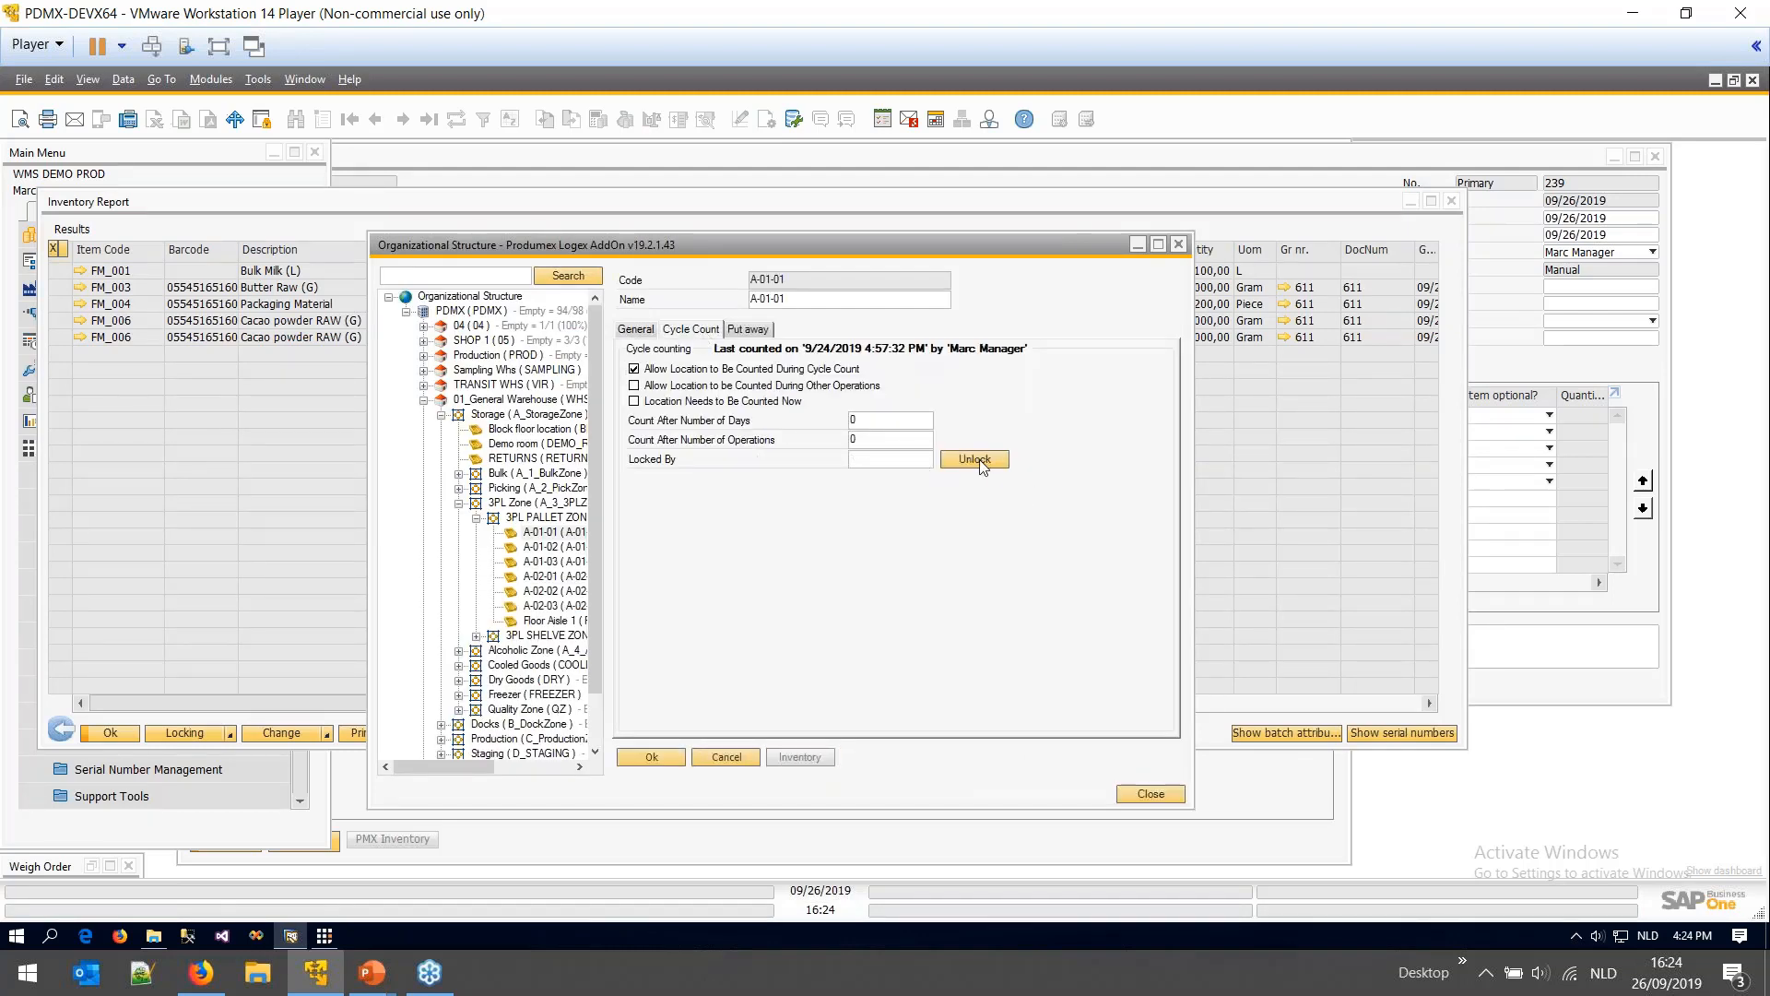
{"action": "left_click", "coordinate": [654, 759]}
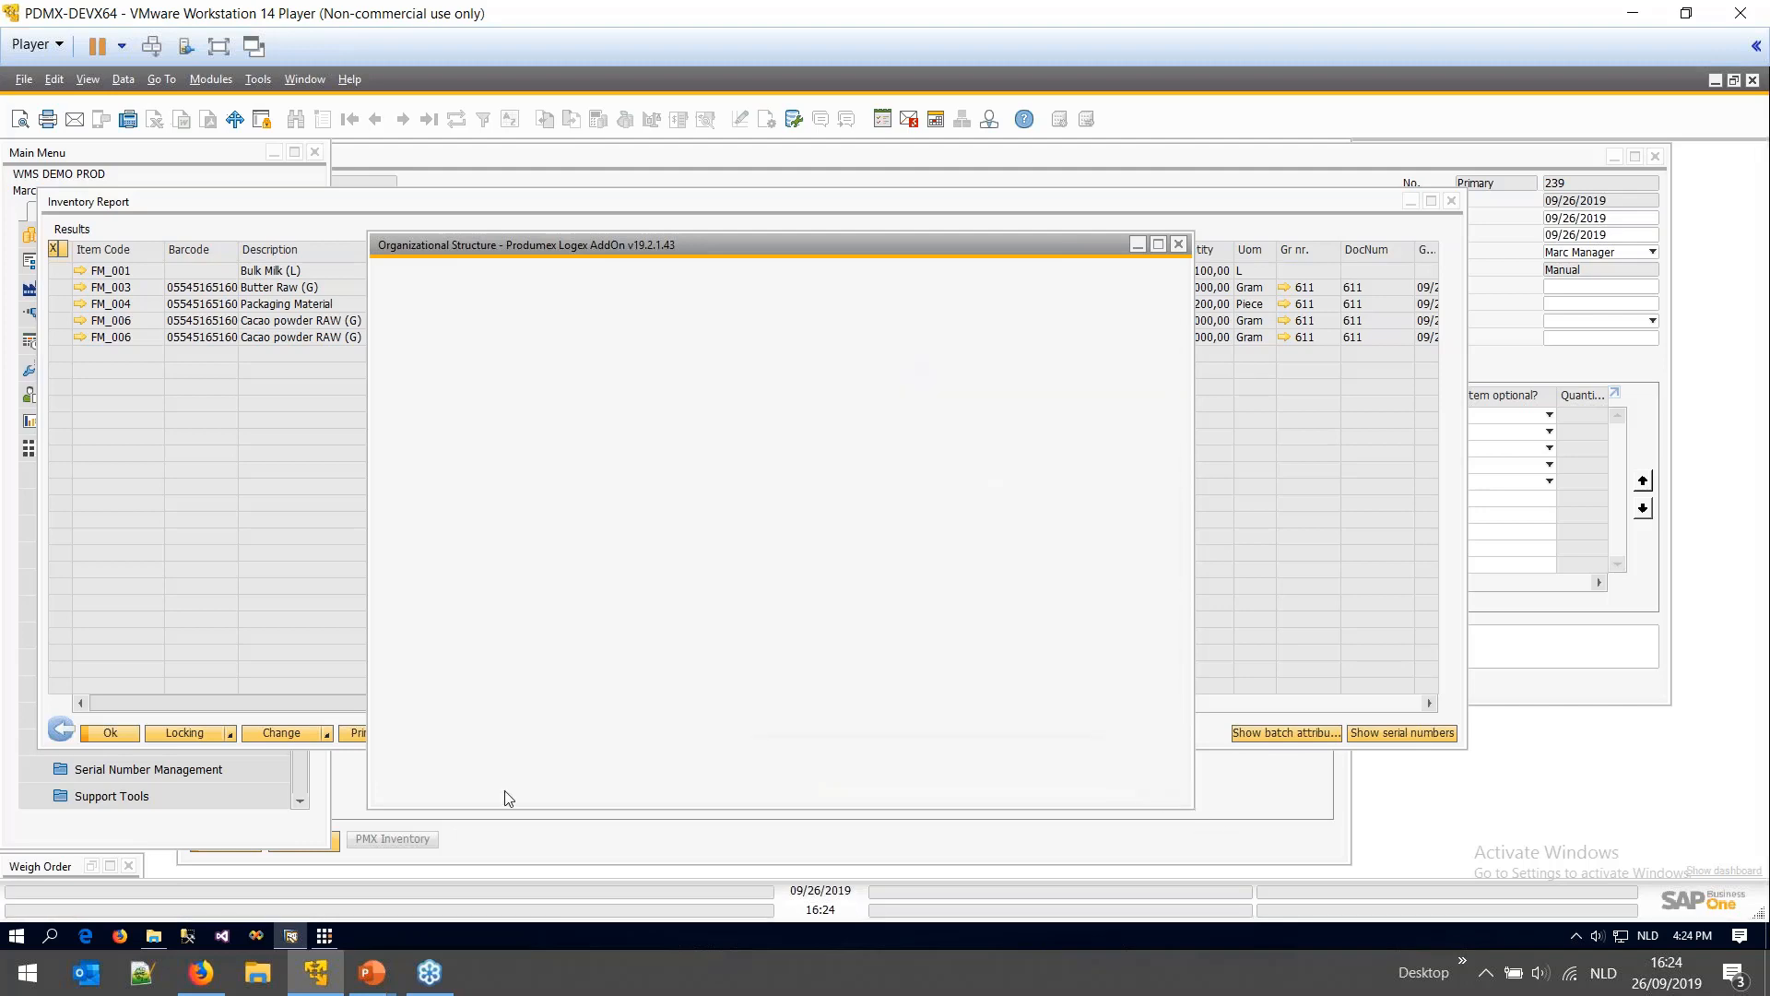
{"action": "left_click", "coordinate": [926, 526]}
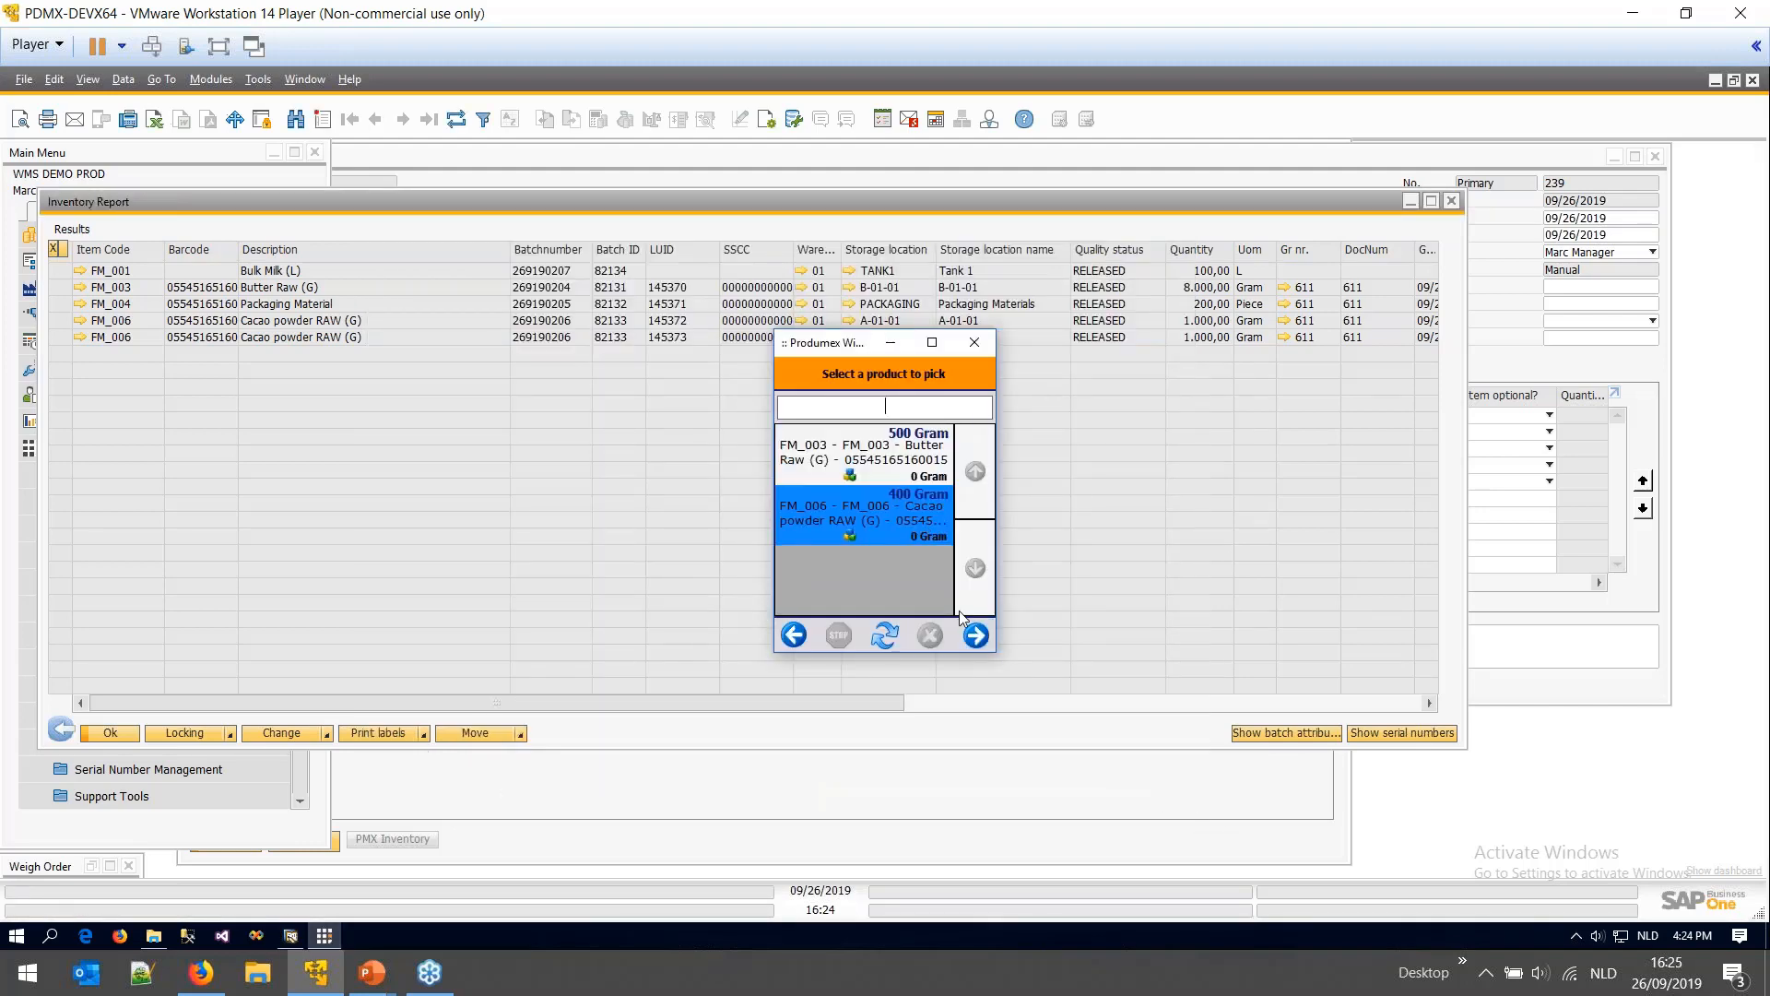
- Continue with FM_006 cacao powder in the wizard and move the scanner window aside
{"action": "left_click", "coordinate": [973, 634]}
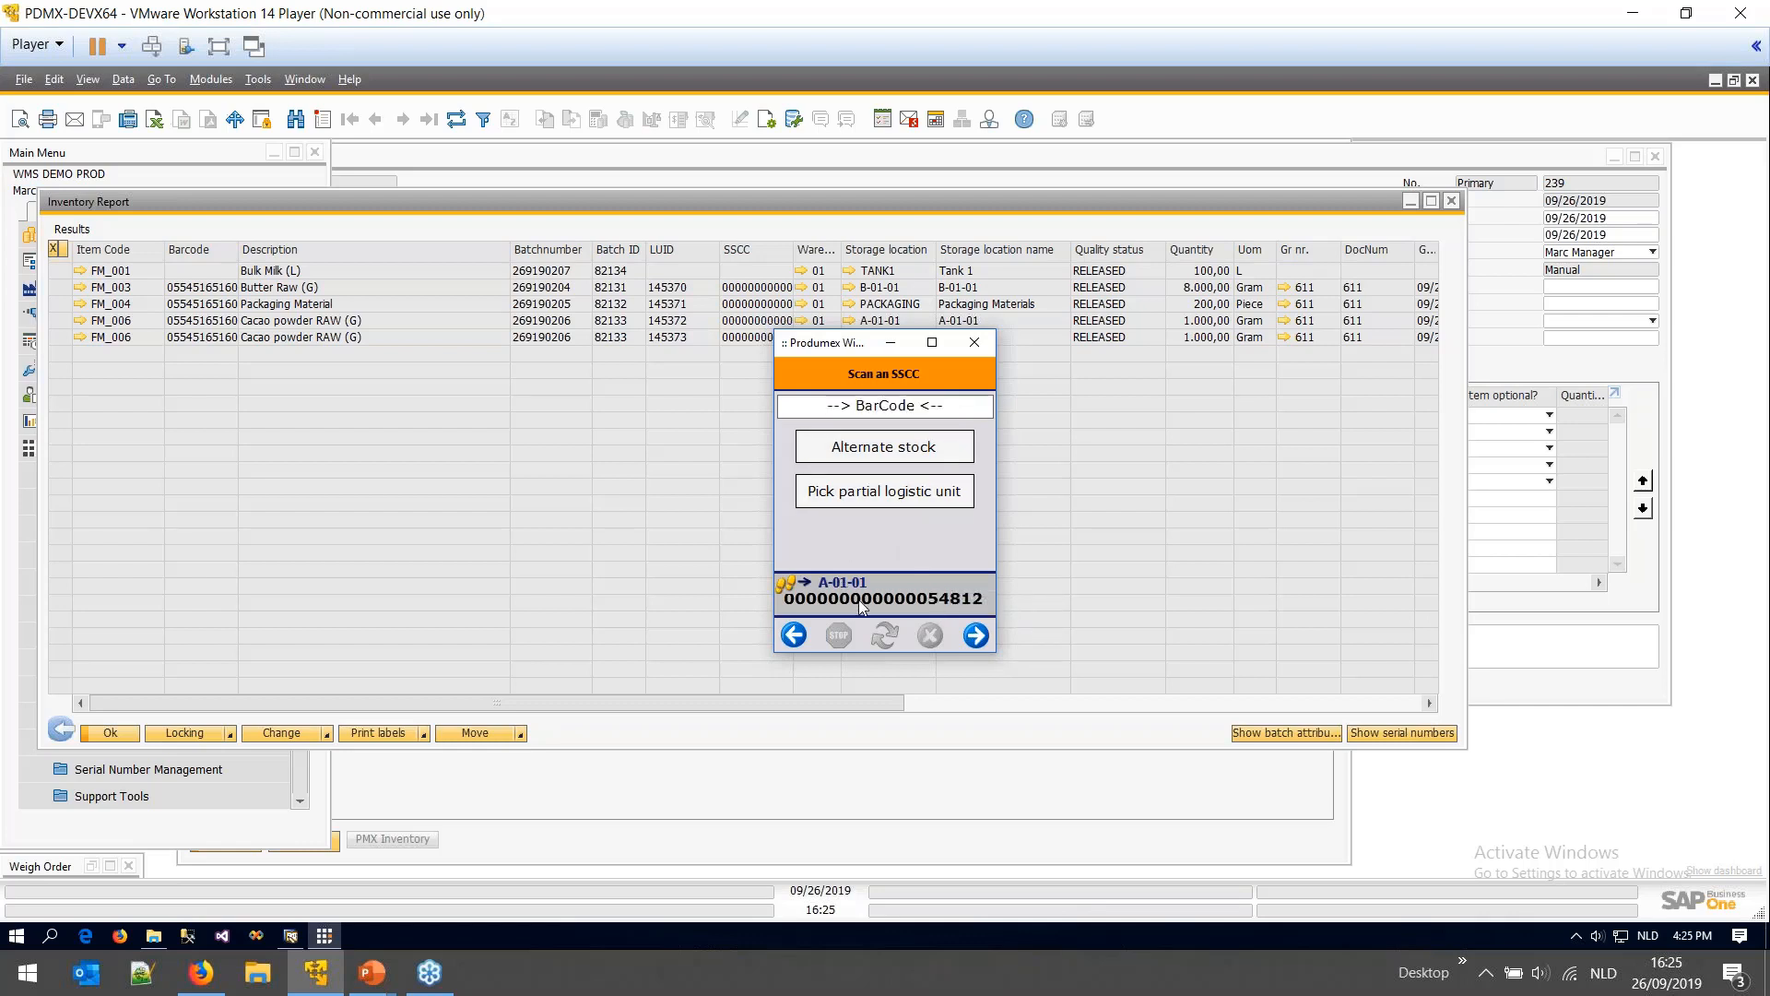
{"action": "left_click_drag", "start_coordinate": [847, 351], "coordinate": [754, 423]}
{"action": "left_click", "coordinate": [800, 257]}
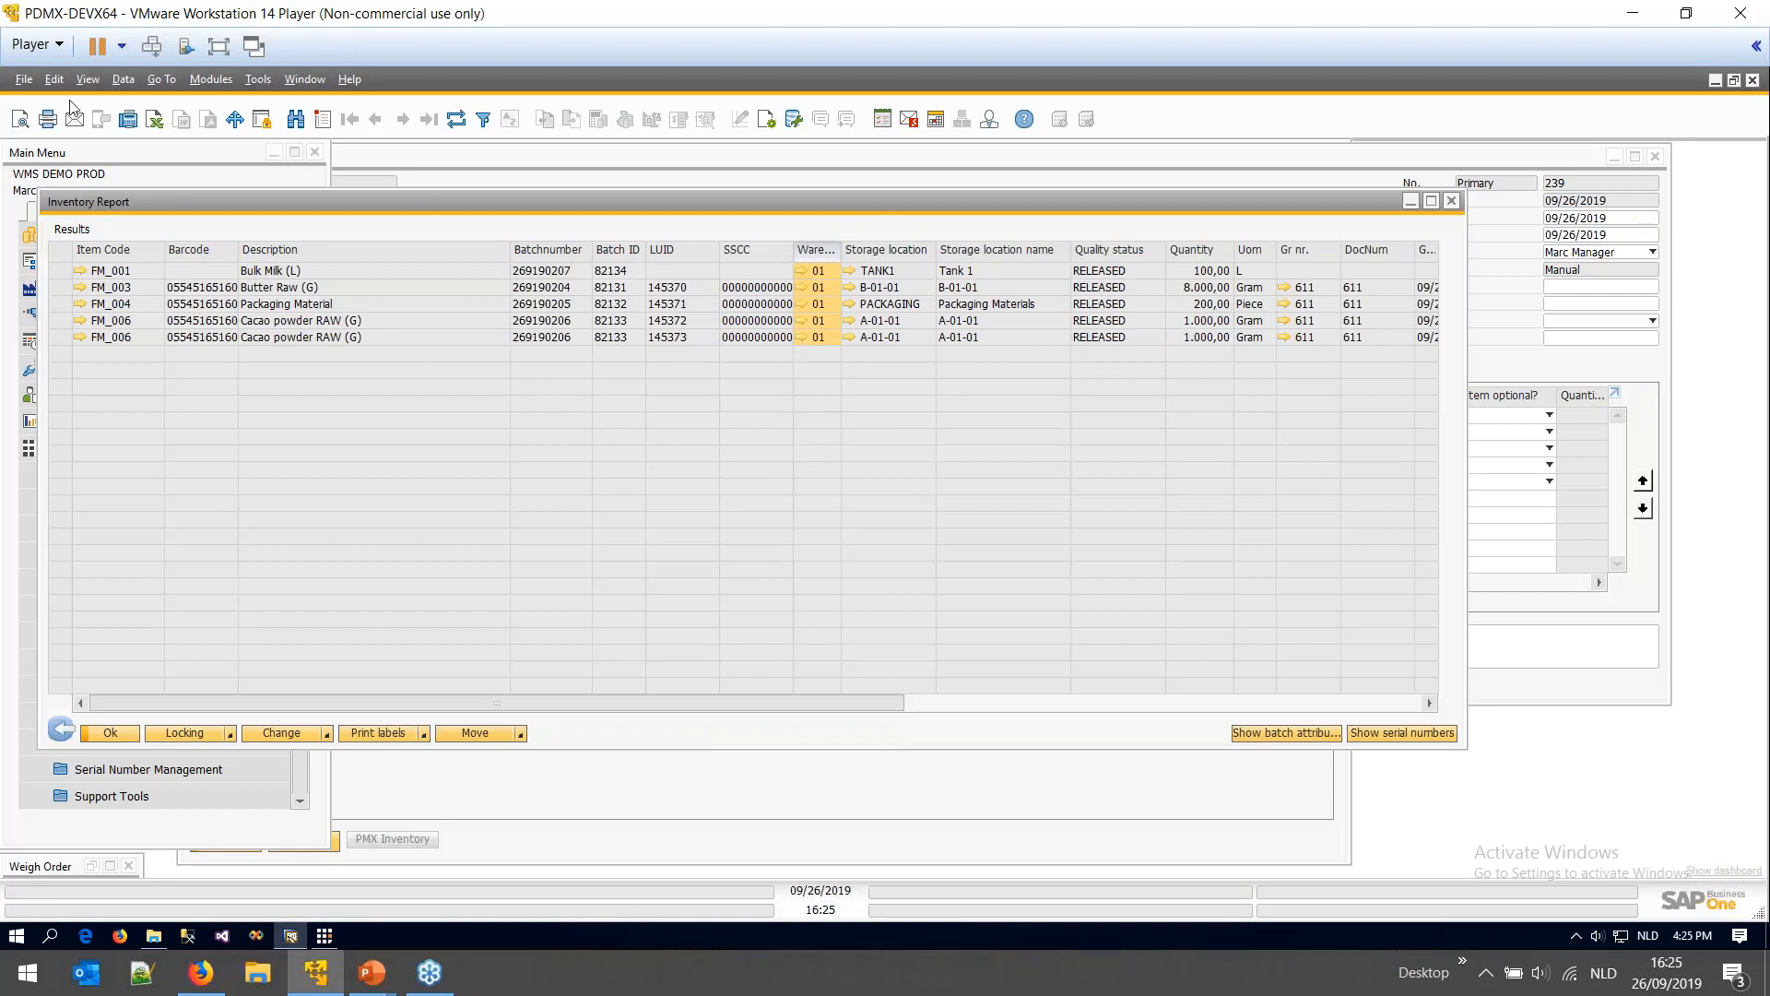
- Fit the Inventory Report column widths and select both FM_006 cacao powder rows
{"action": "left_click", "coordinate": [87, 78]}
{"action": "left_click", "coordinate": [142, 314]}
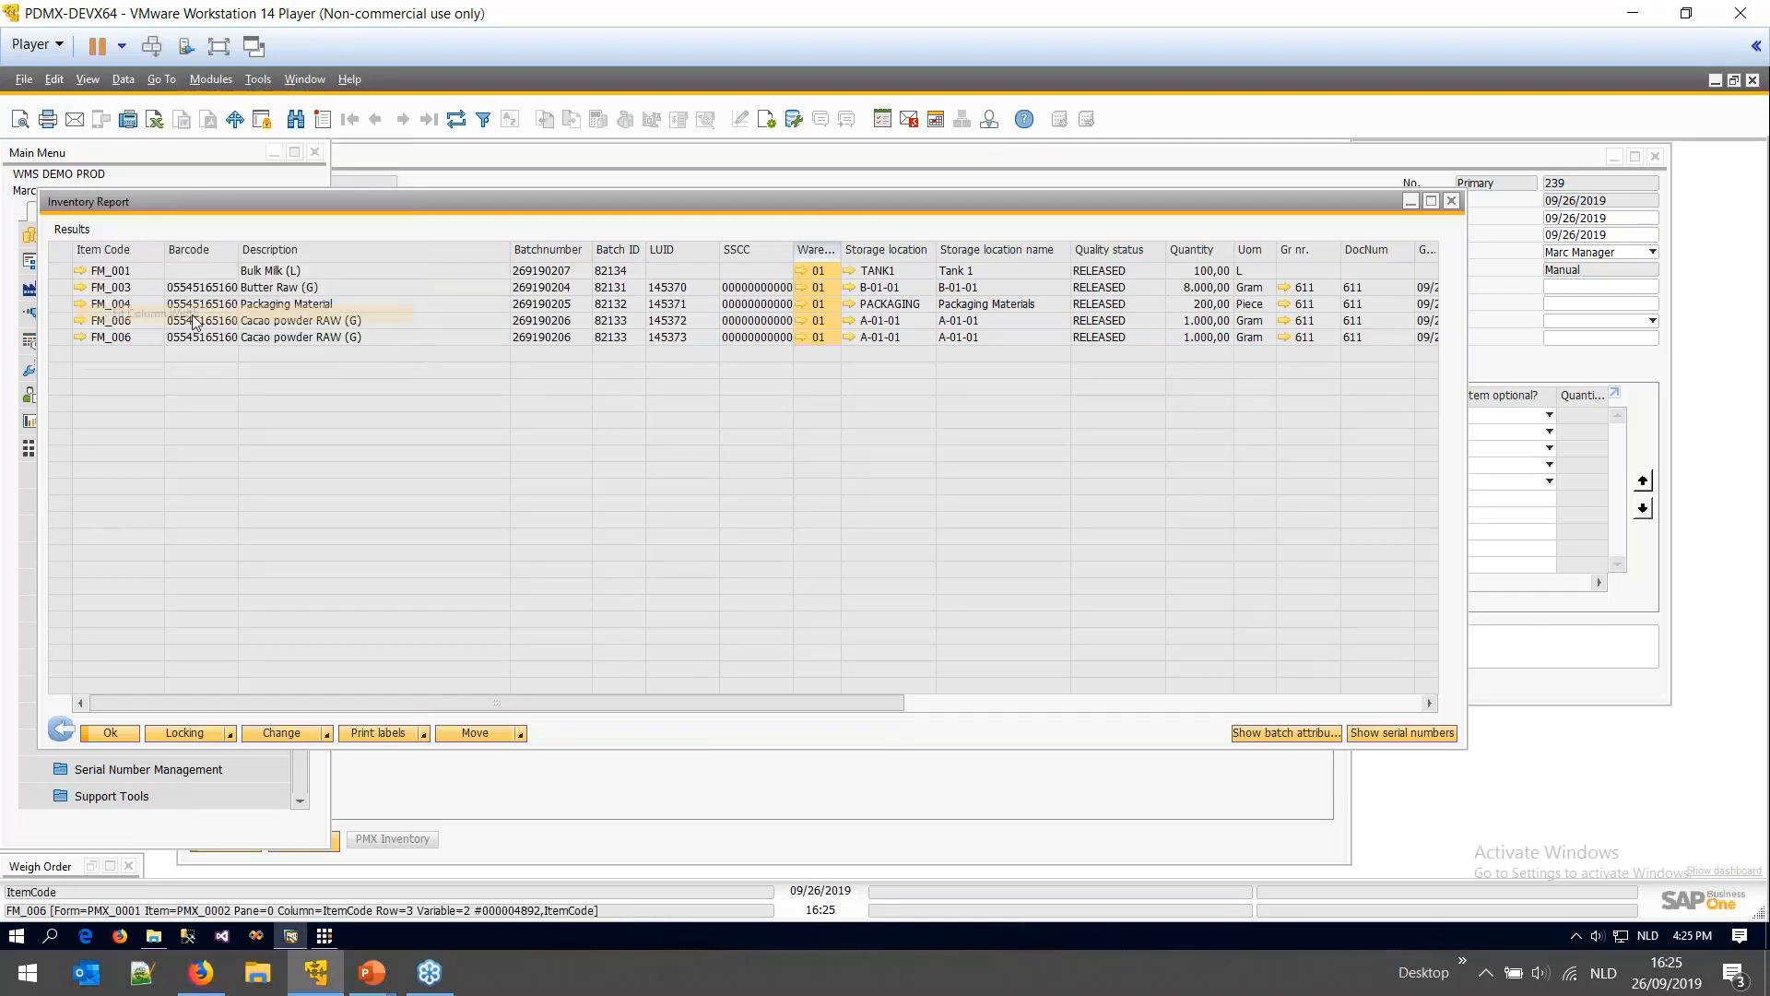
{"action": "left_click", "coordinate": [59, 320]}
{"action": "left_click", "coordinate": [60, 339], "text": "ctrl"}
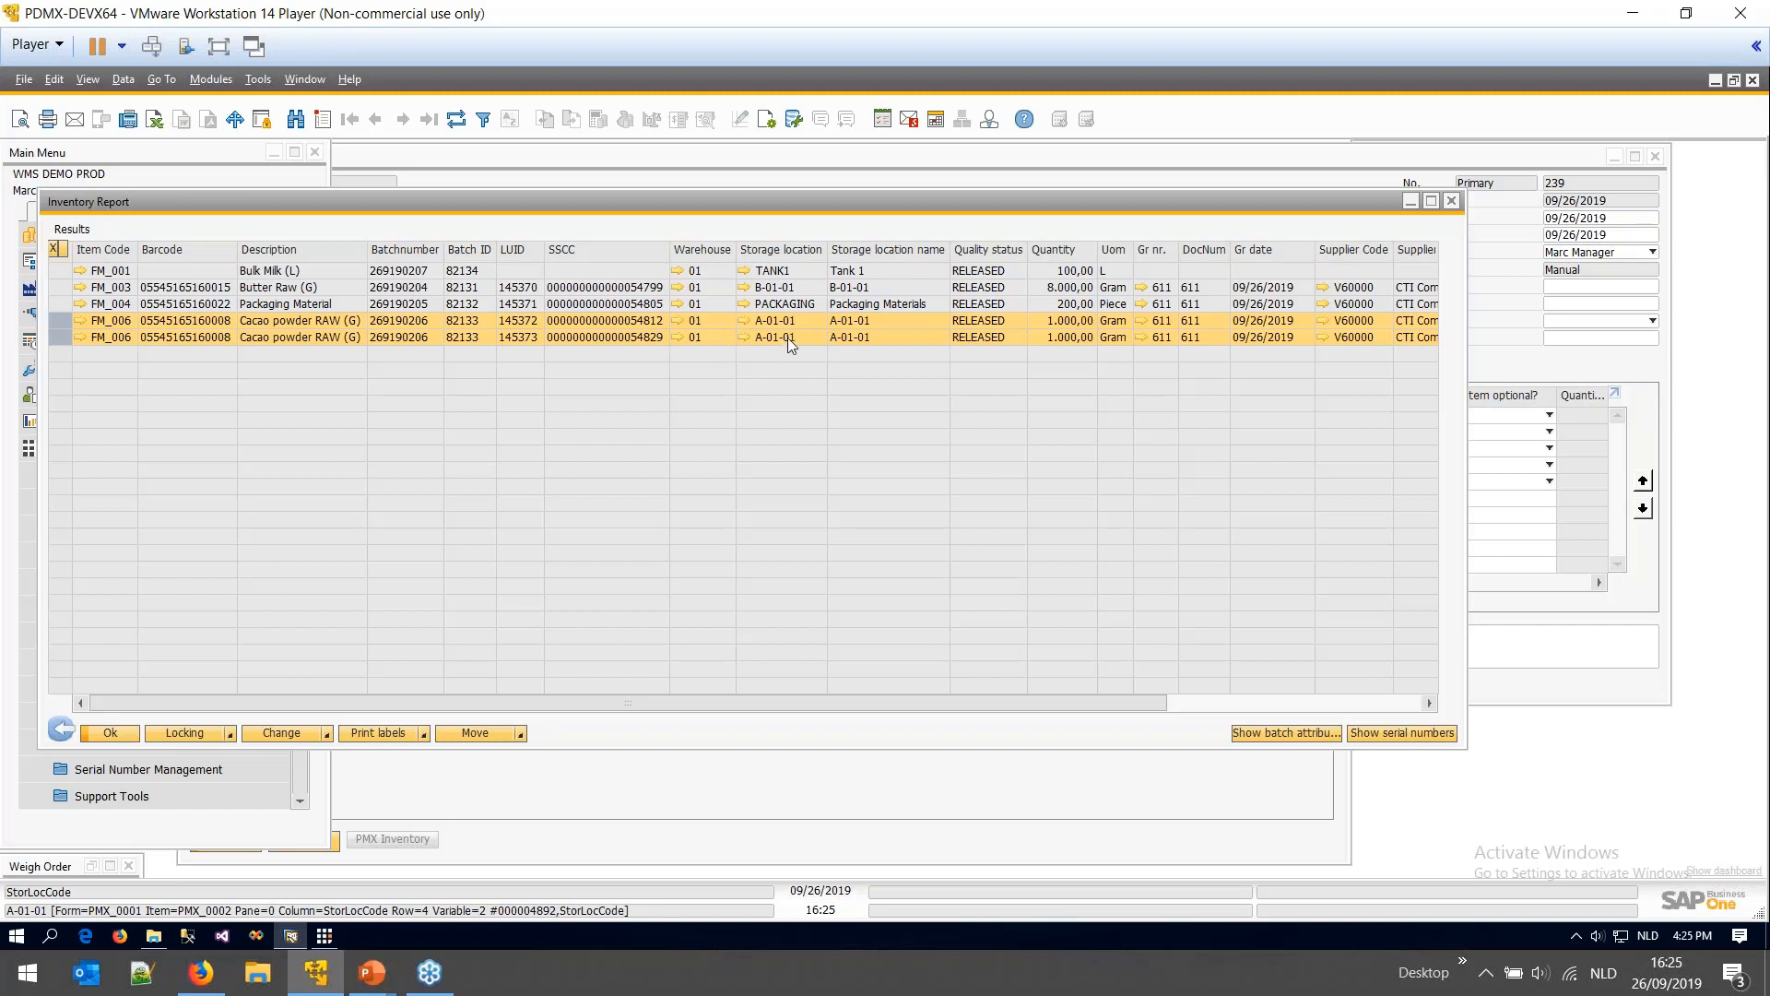
{"action": "left_click", "coordinate": [323, 938]}
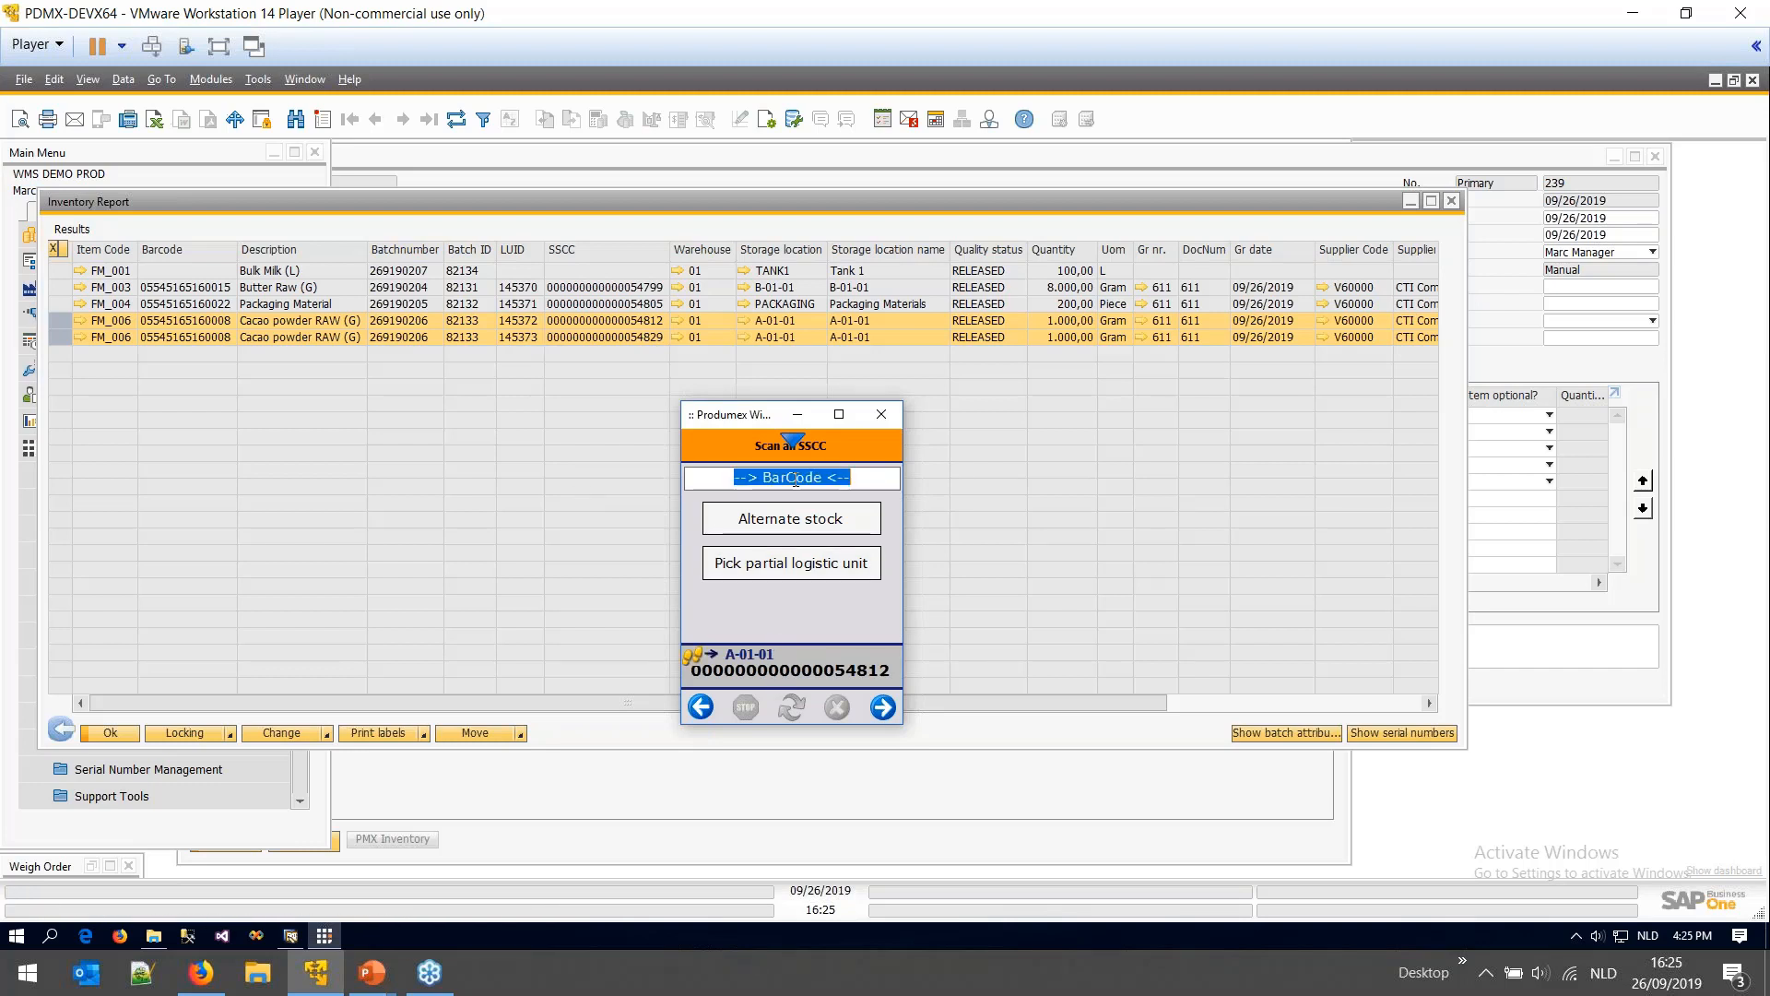
{"action": "type", "text": "00000000000000054812"}
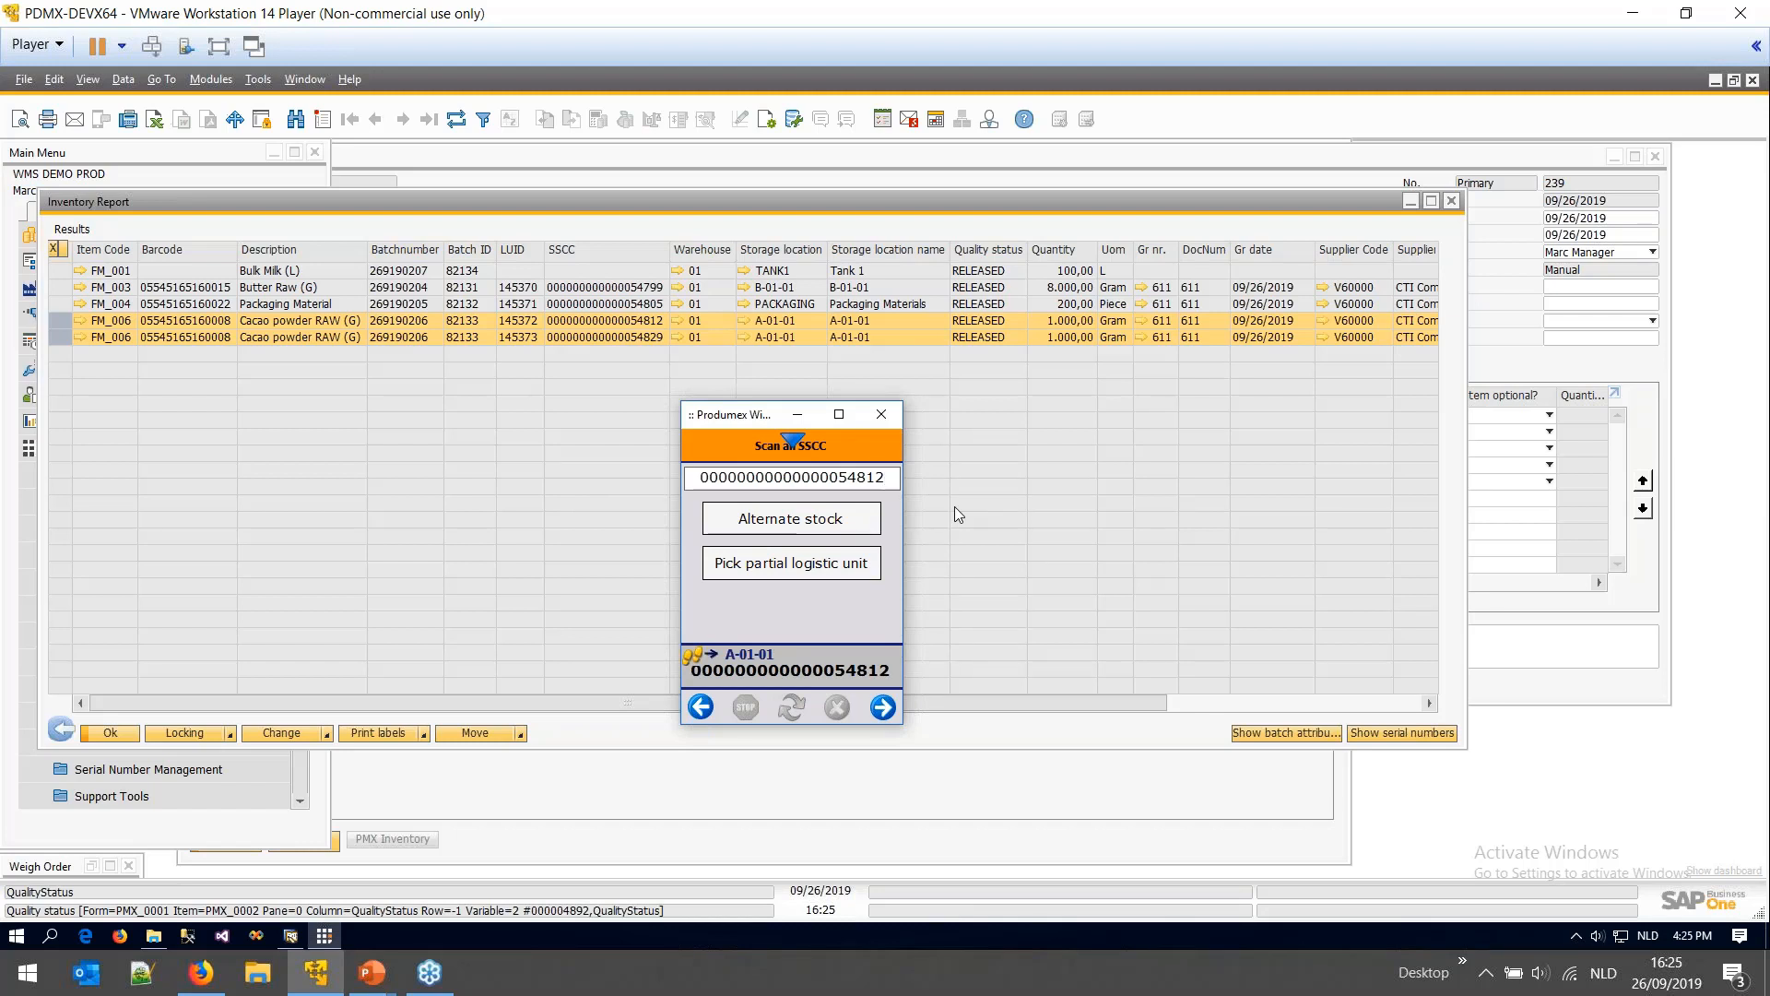
{"action": "key", "text": "Return"}
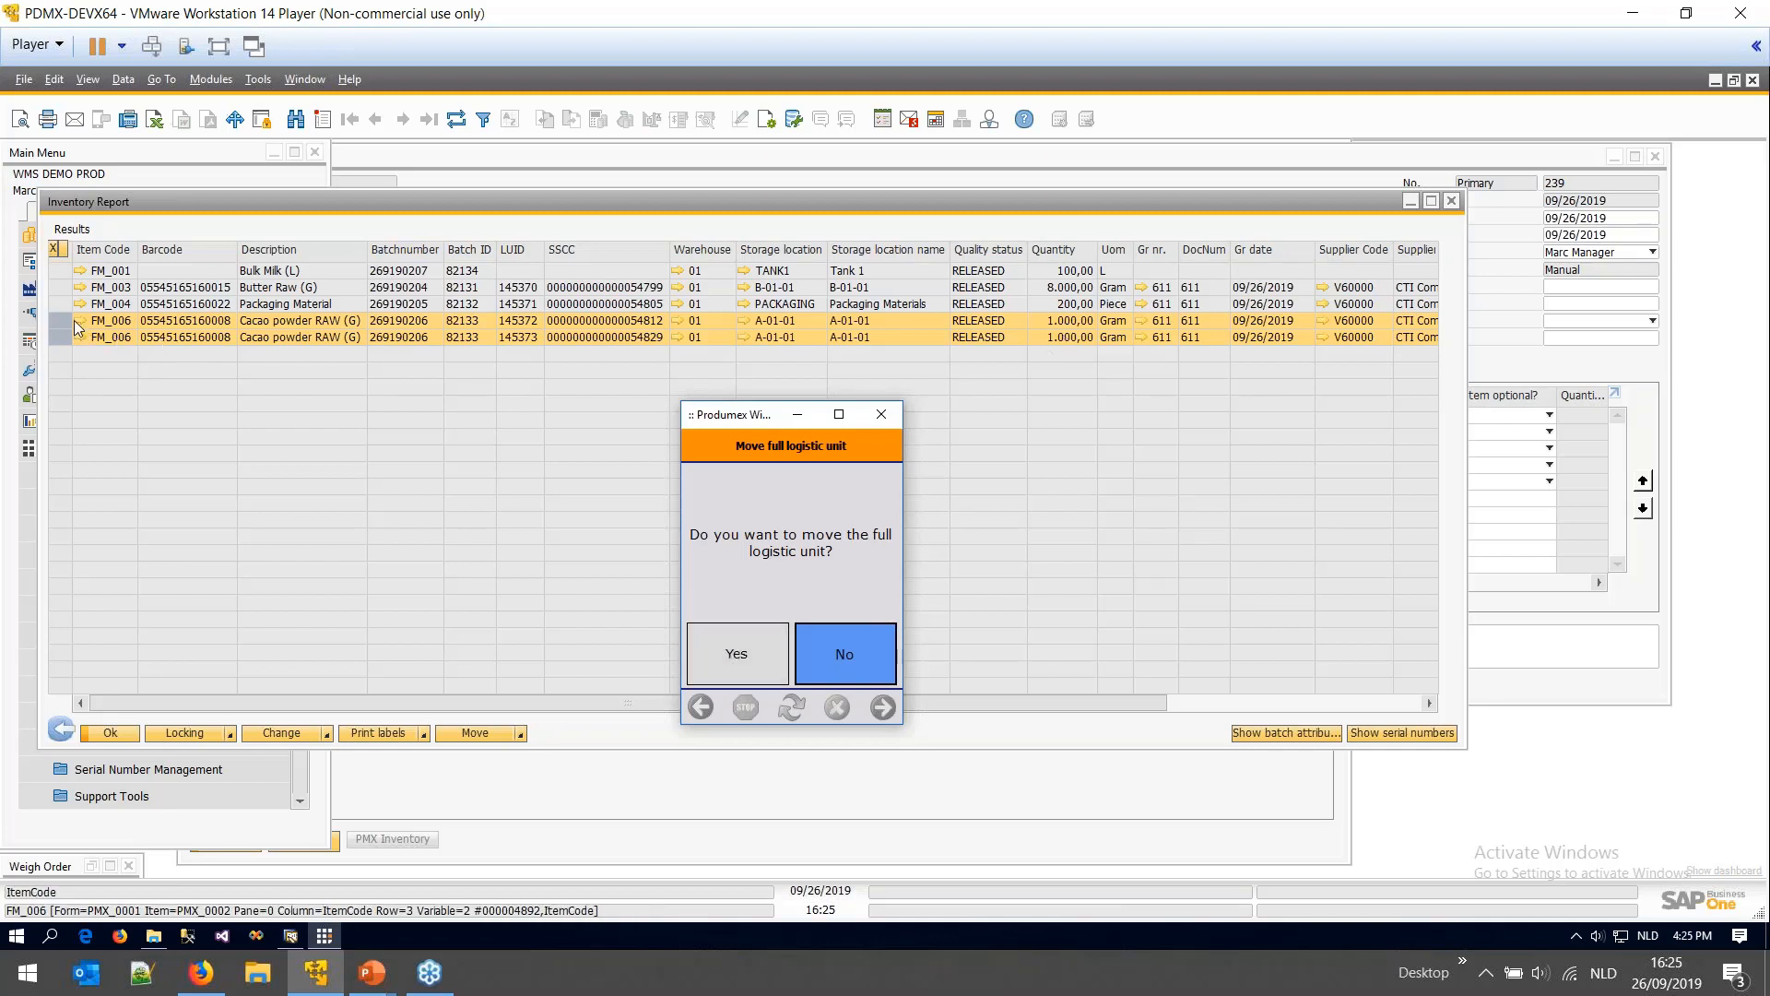
{"action": "left_click", "coordinate": [867, 322]}
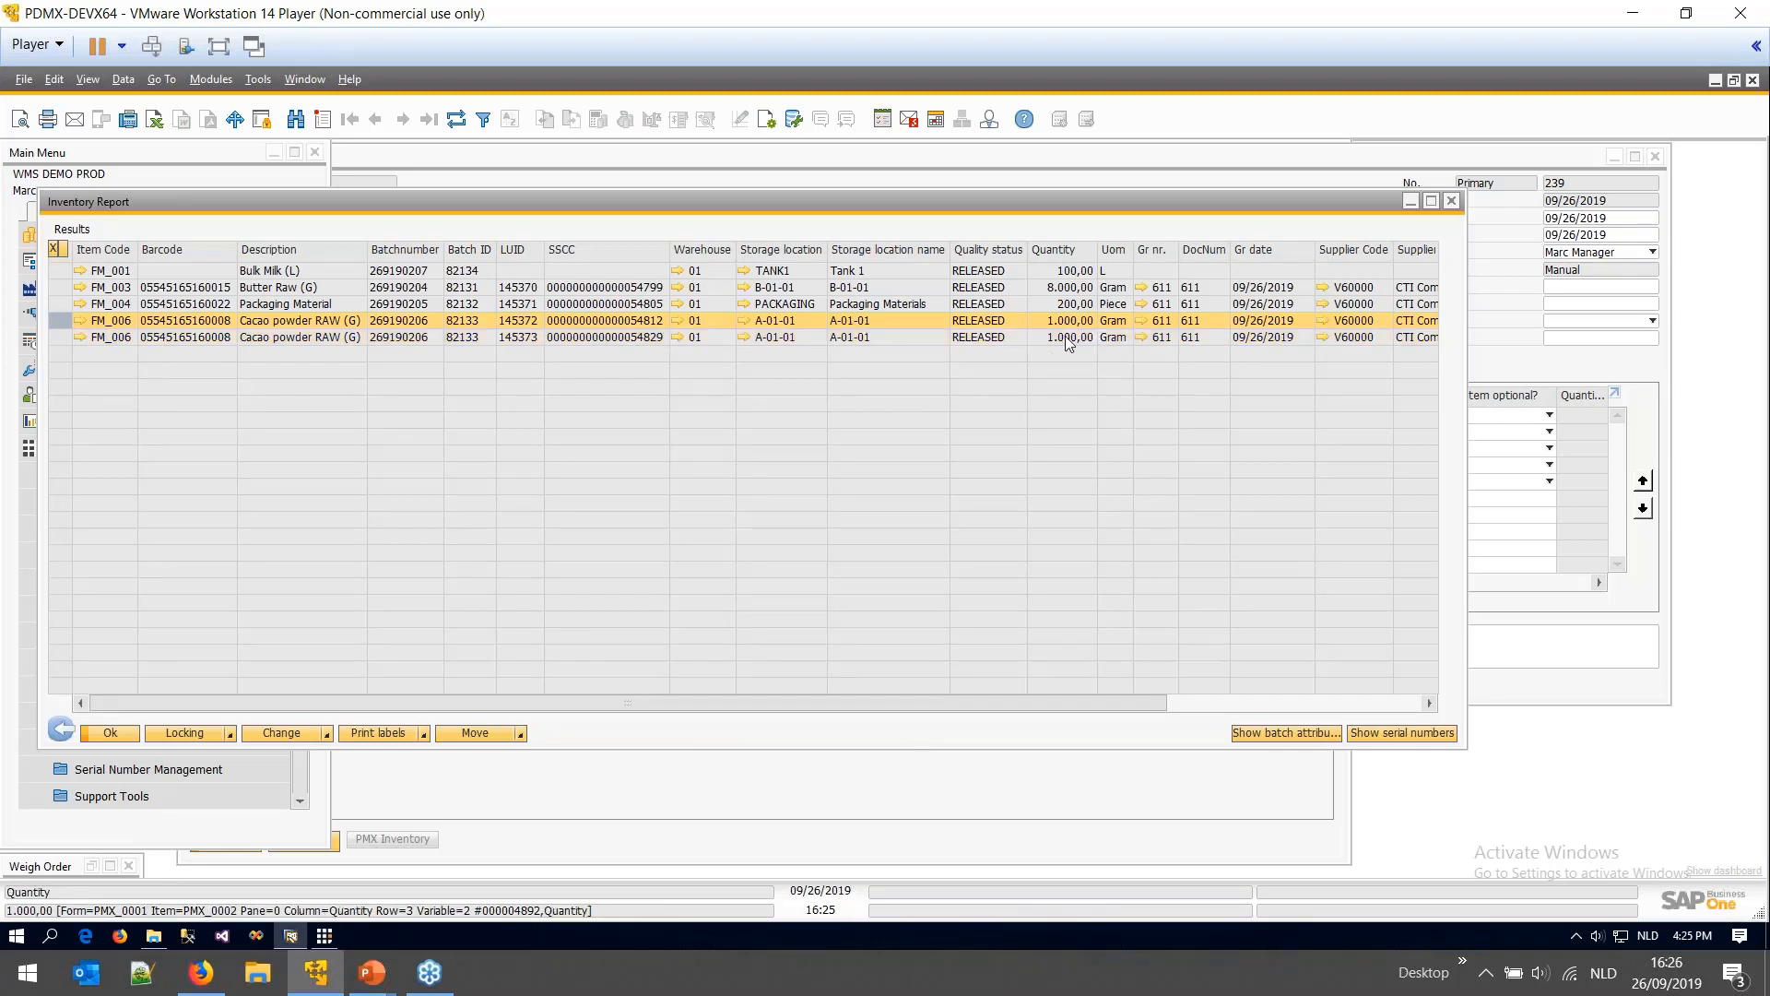
{"action": "left_click", "coordinate": [323, 935]}
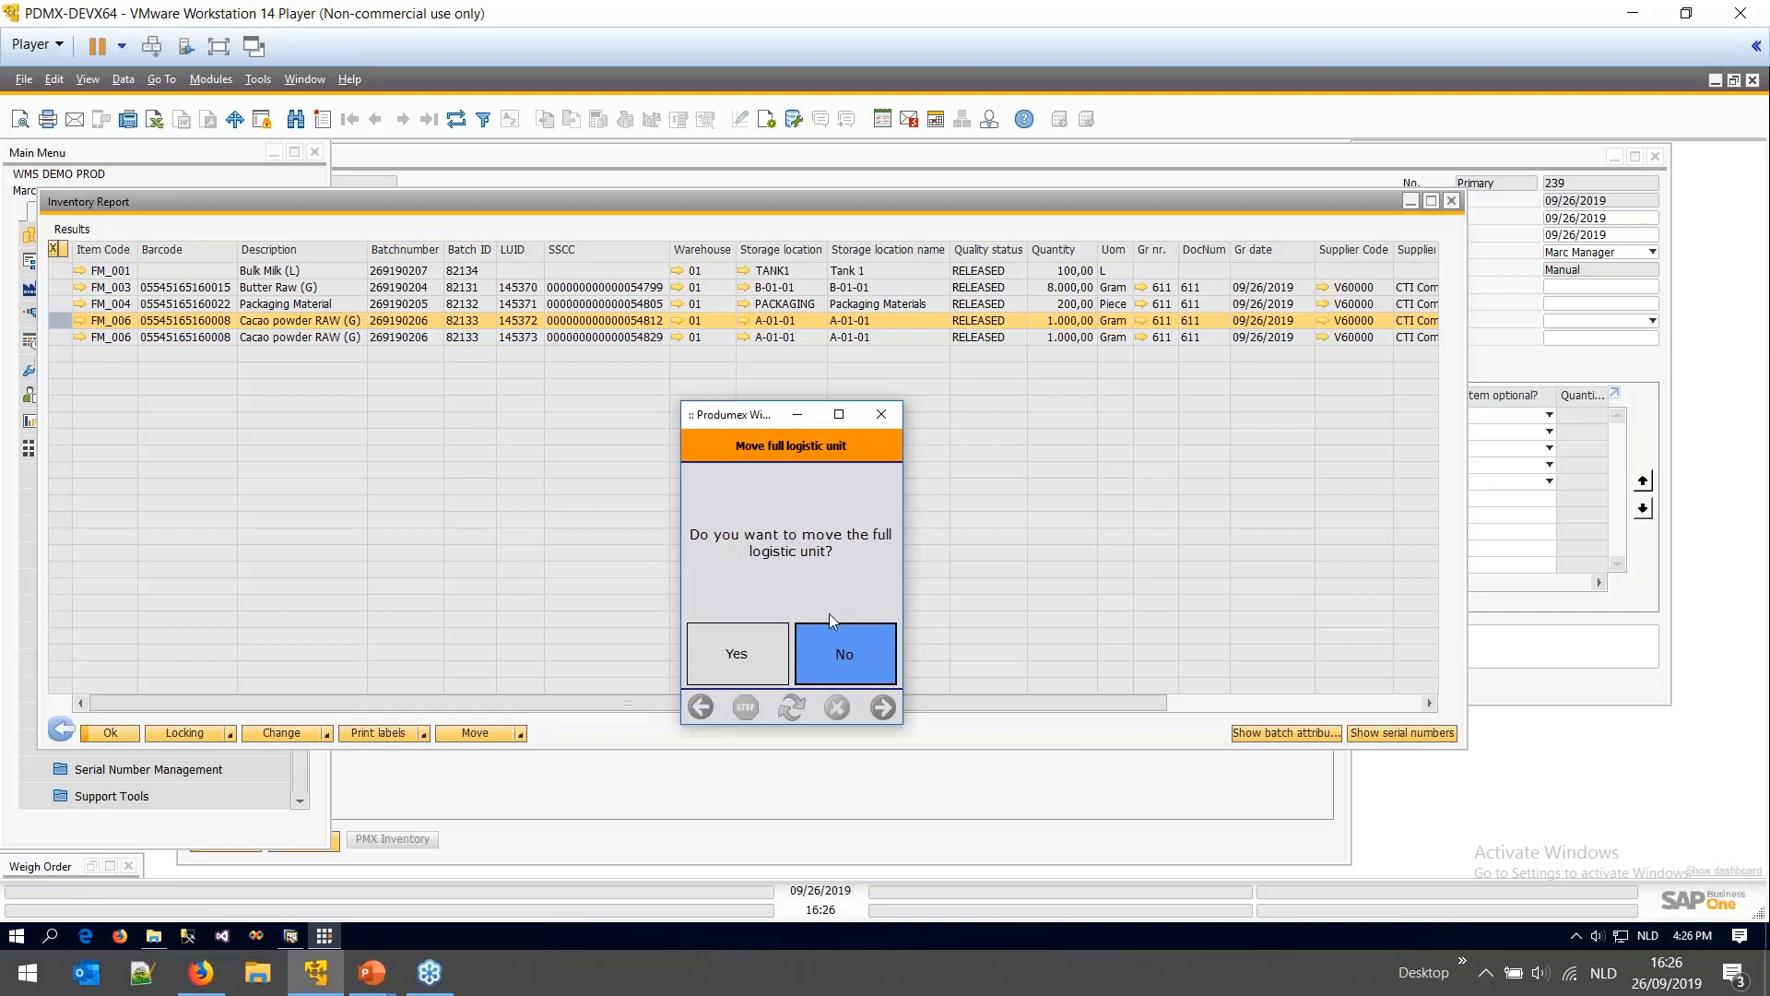
{"action": "left_click", "coordinate": [740, 654]}
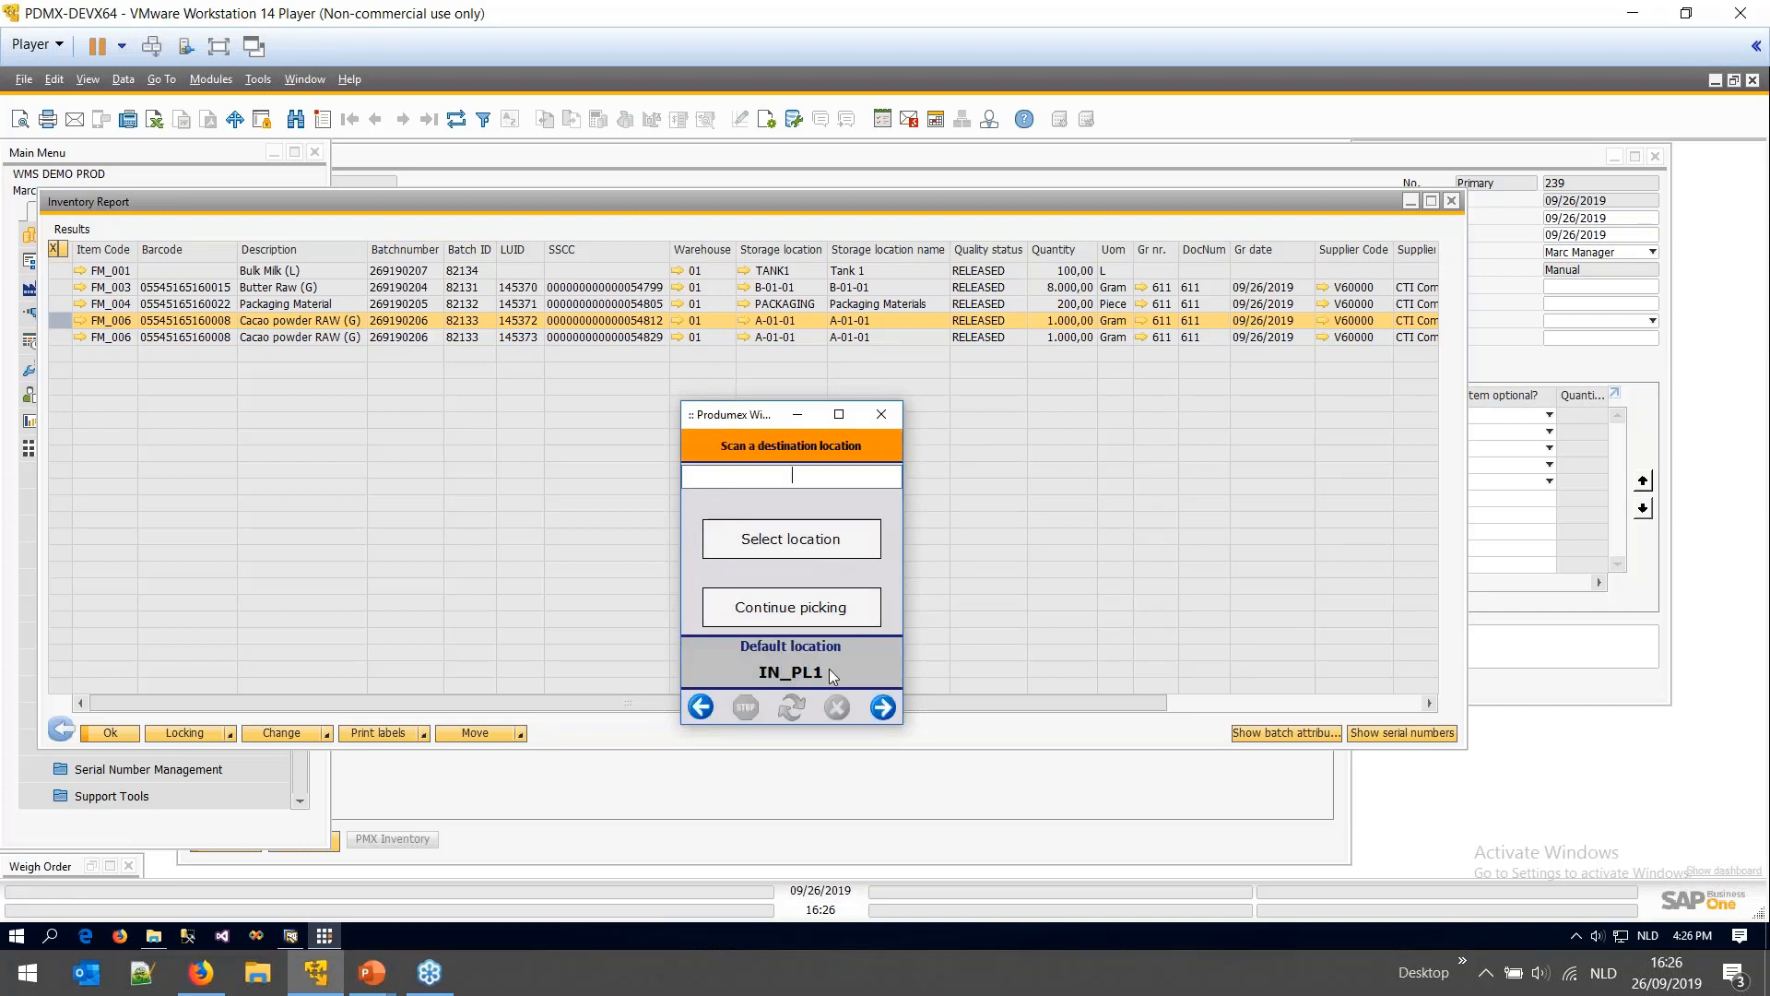
{"action": "left_click", "coordinate": [828, 610]}
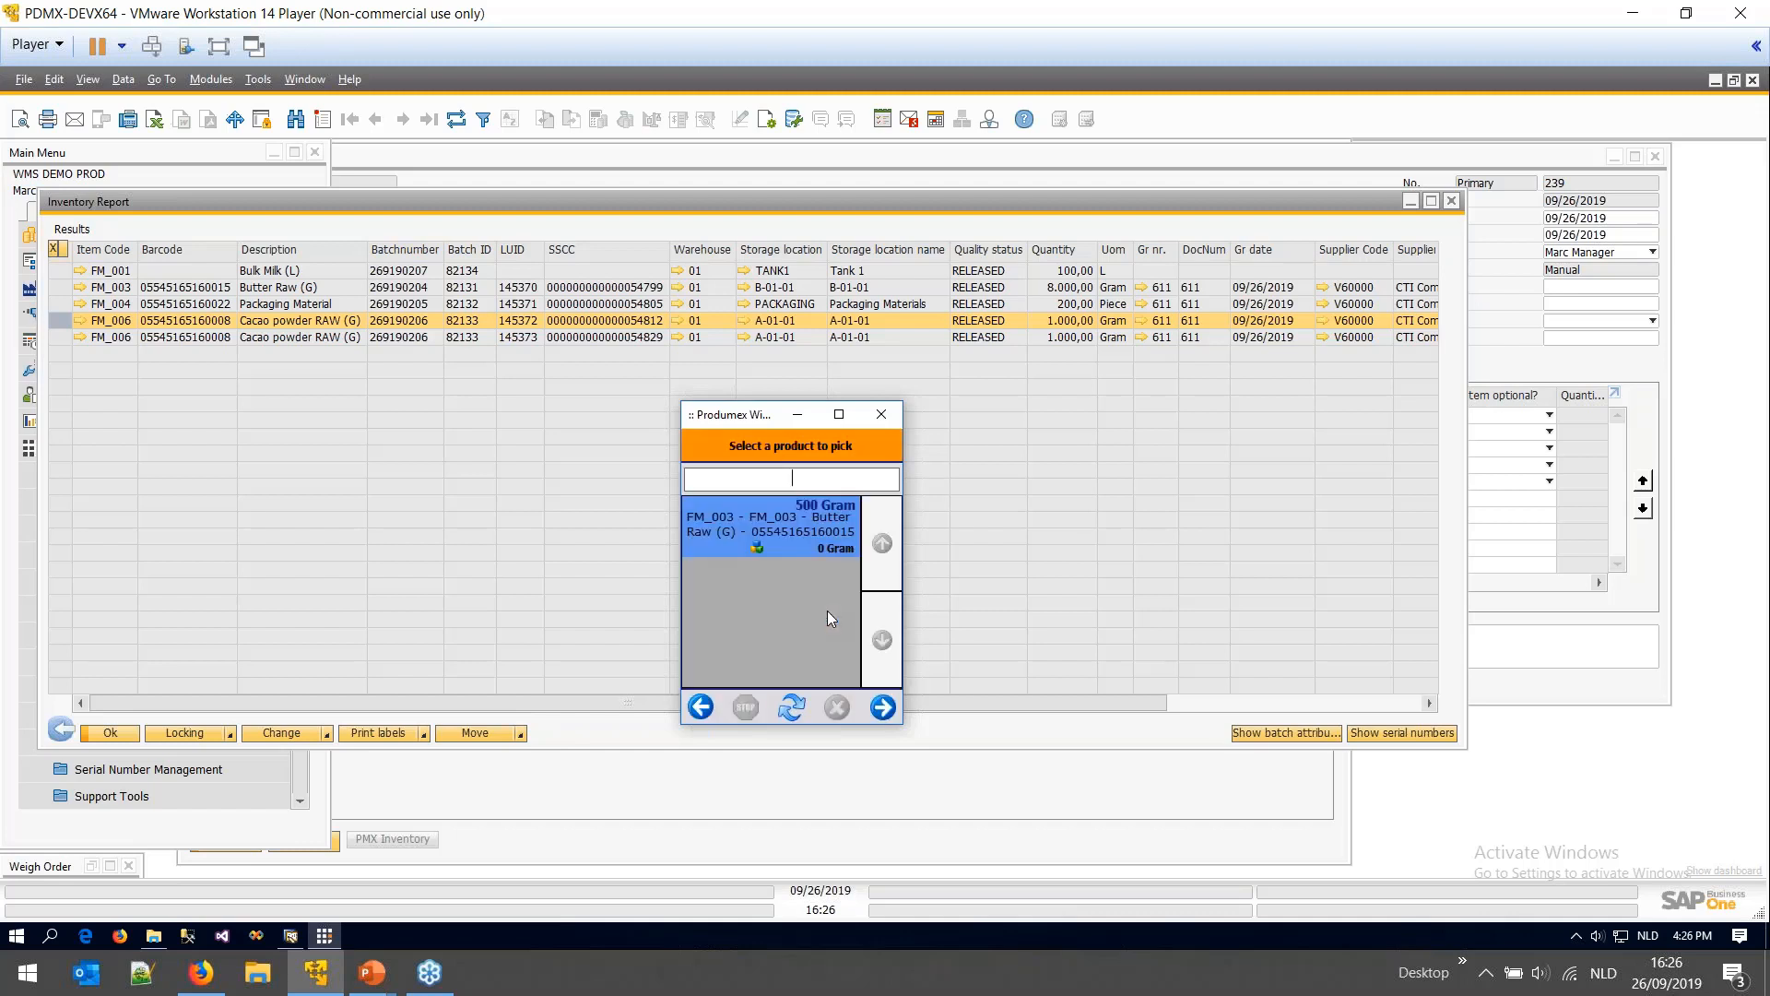
{"action": "left_click", "coordinate": [806, 546]}
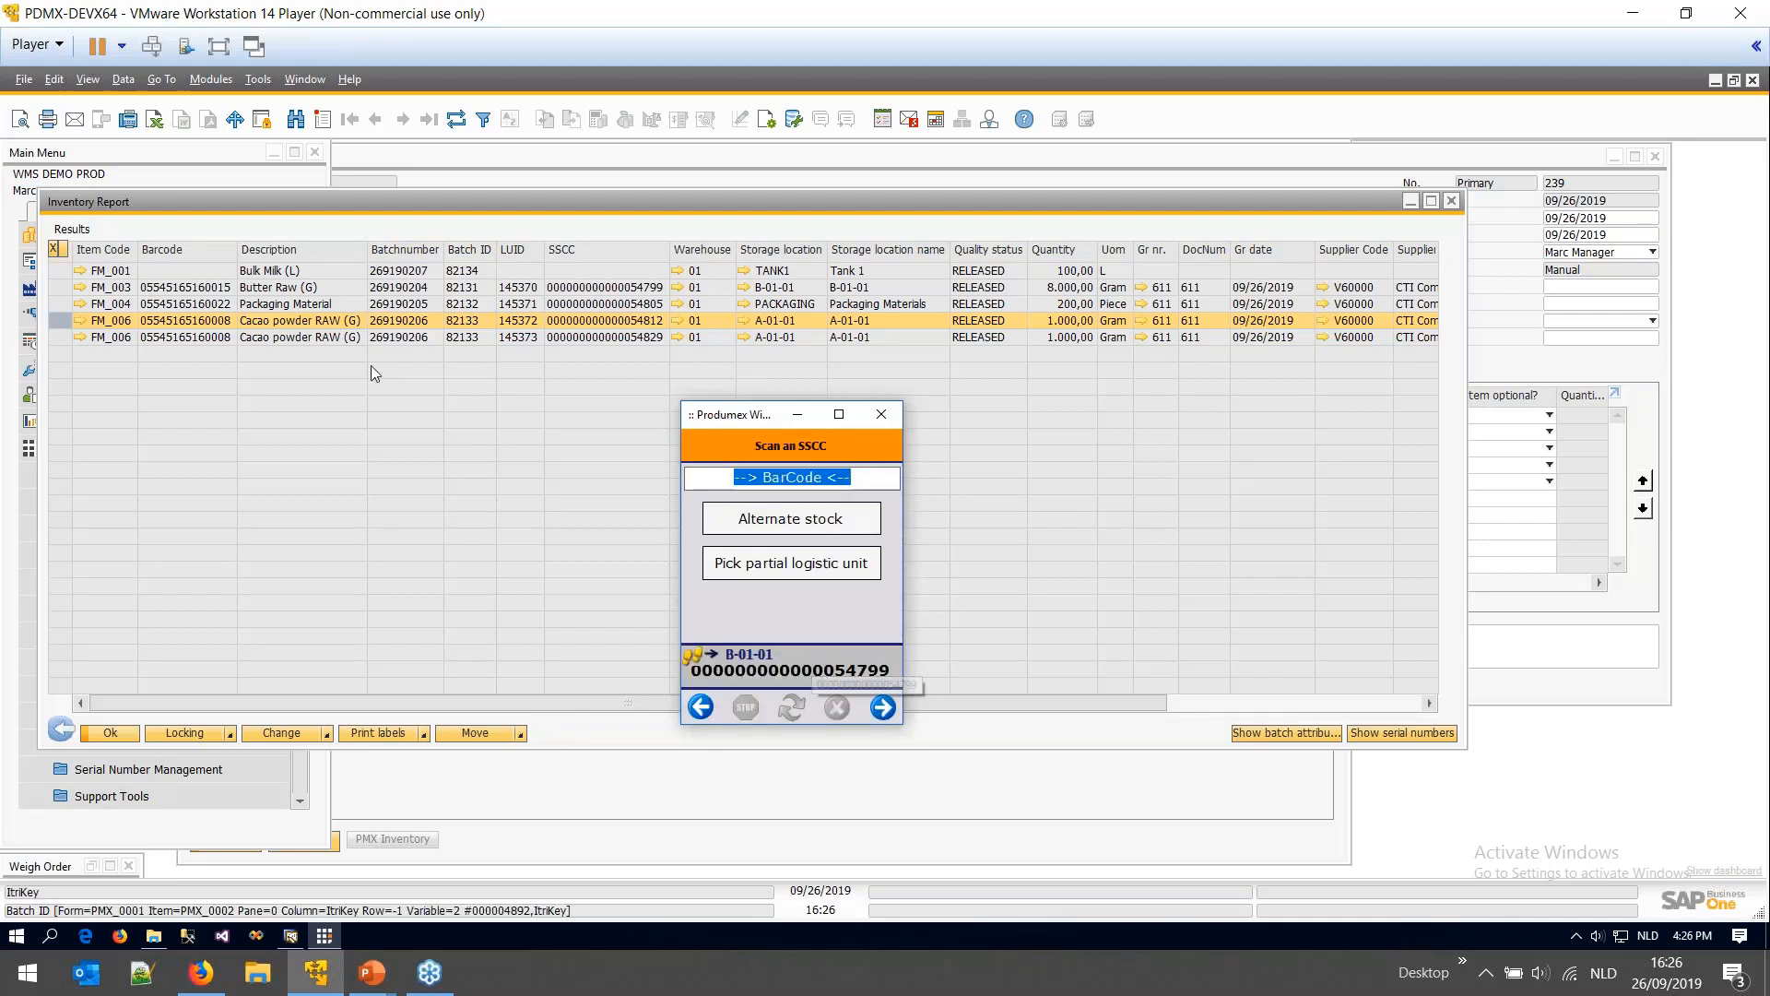
{"action": "left_click", "coordinate": [62, 288]}
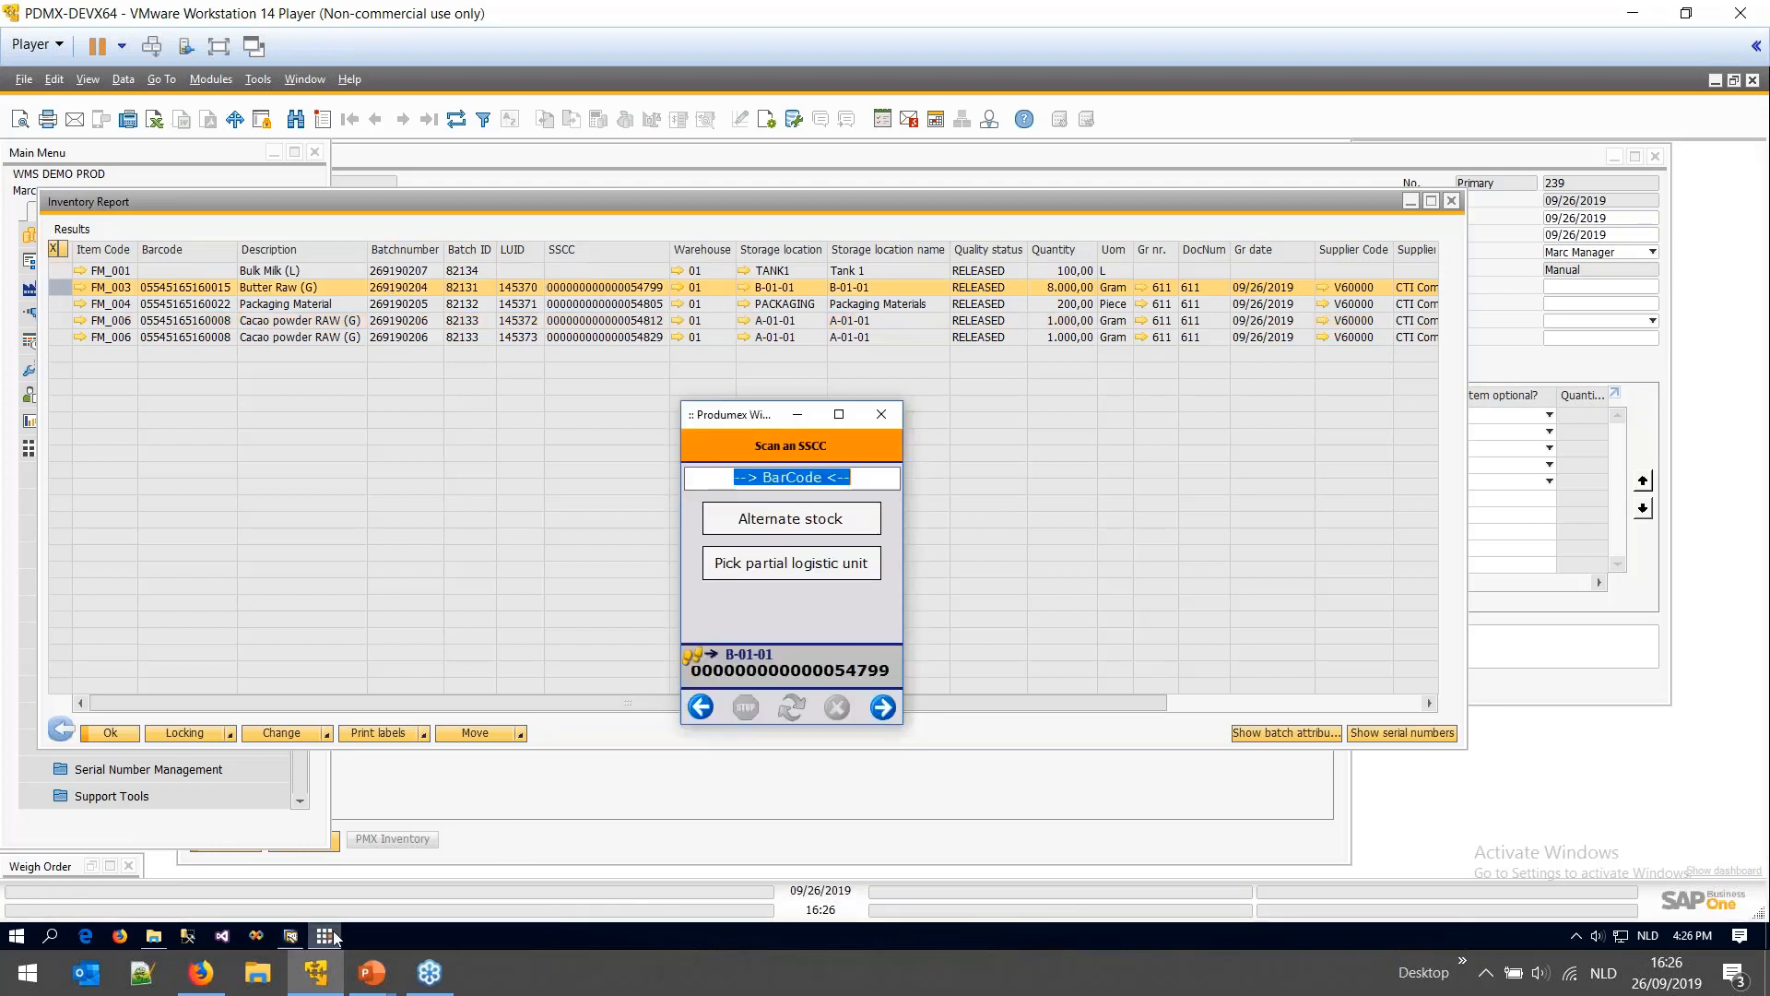
{"action": "double_click", "coordinate": [860, 667]}
{"action": "left_click", "coordinate": [808, 483]}
{"action": "type", "text": "000000000000054799"}
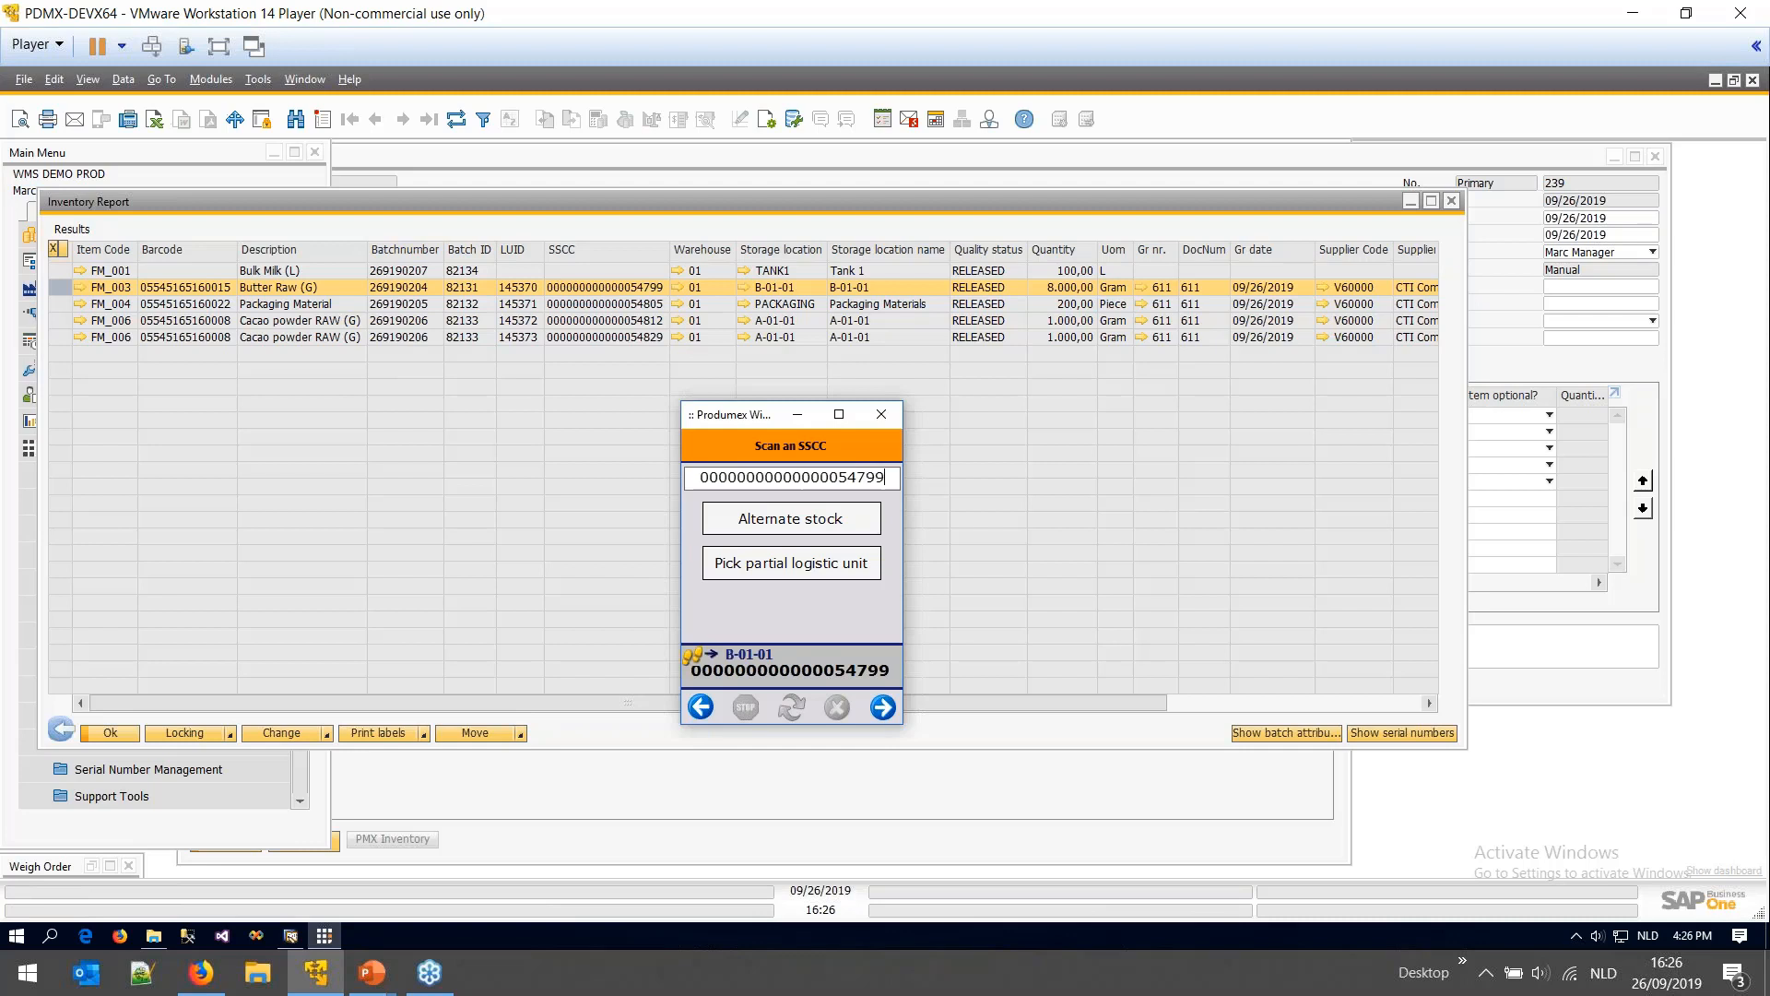
{"action": "key", "text": "Return"}
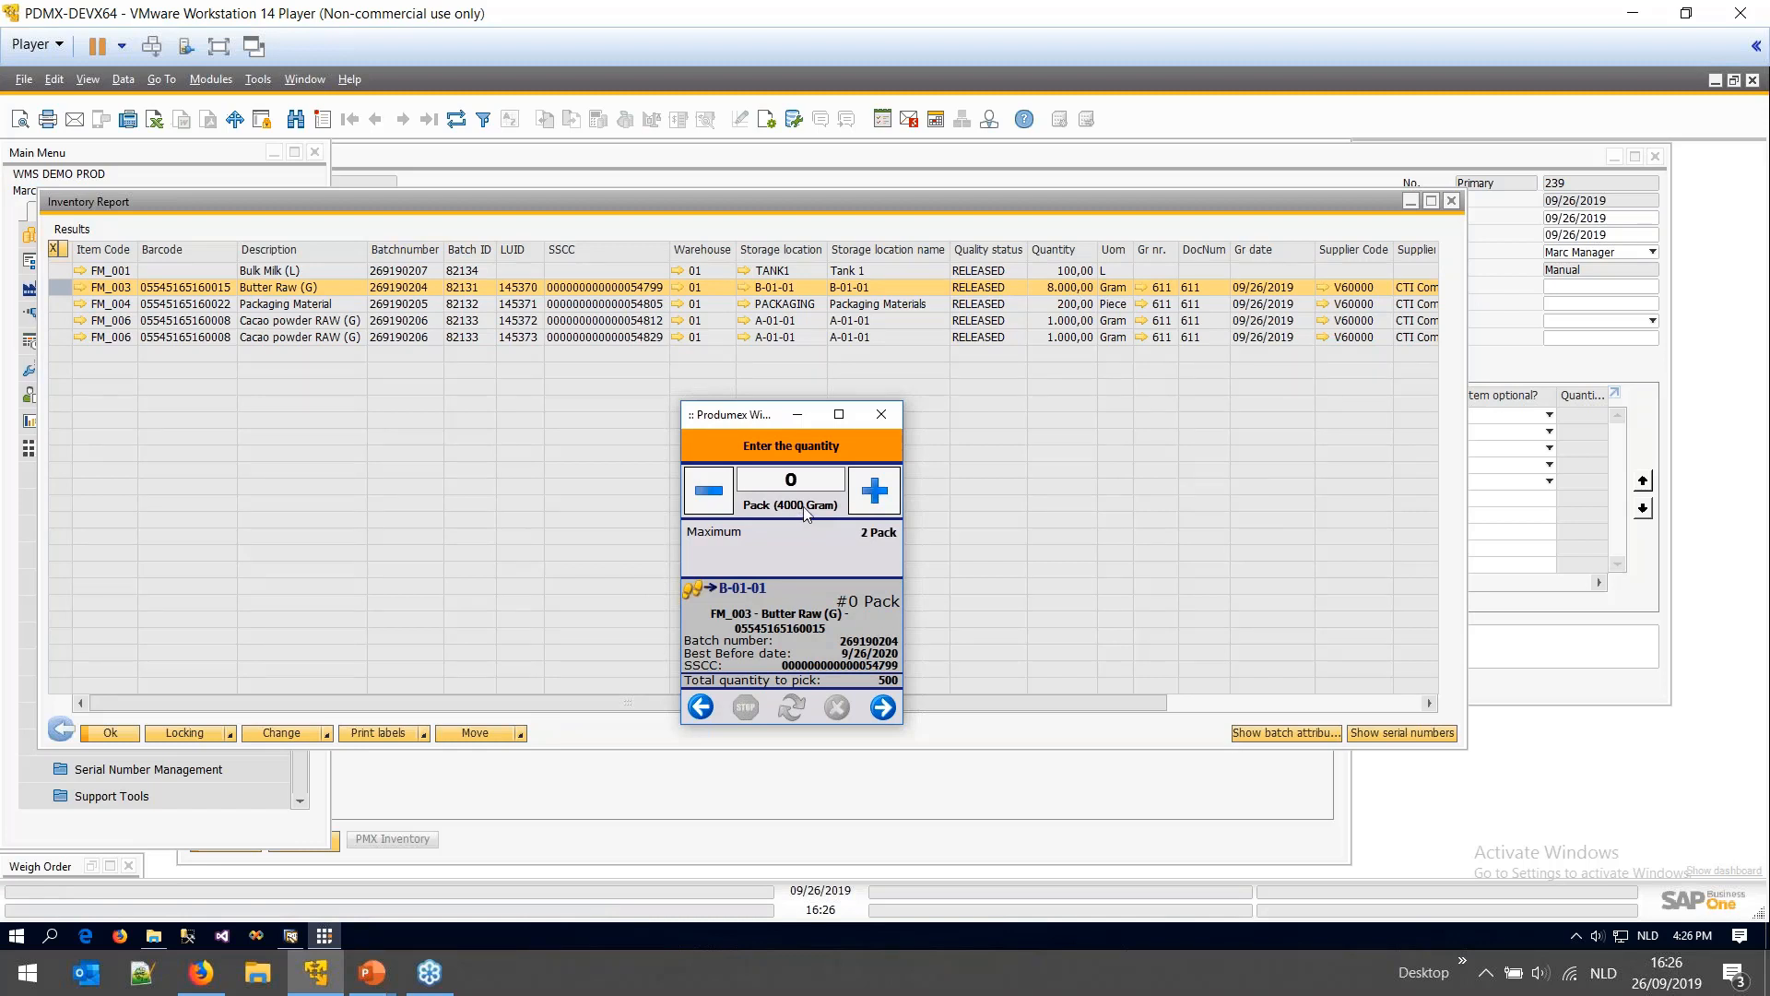
- Pick 1 pack with zero extra grams into destination location IN_PL1
{"action": "left_click", "coordinate": [876, 496]}
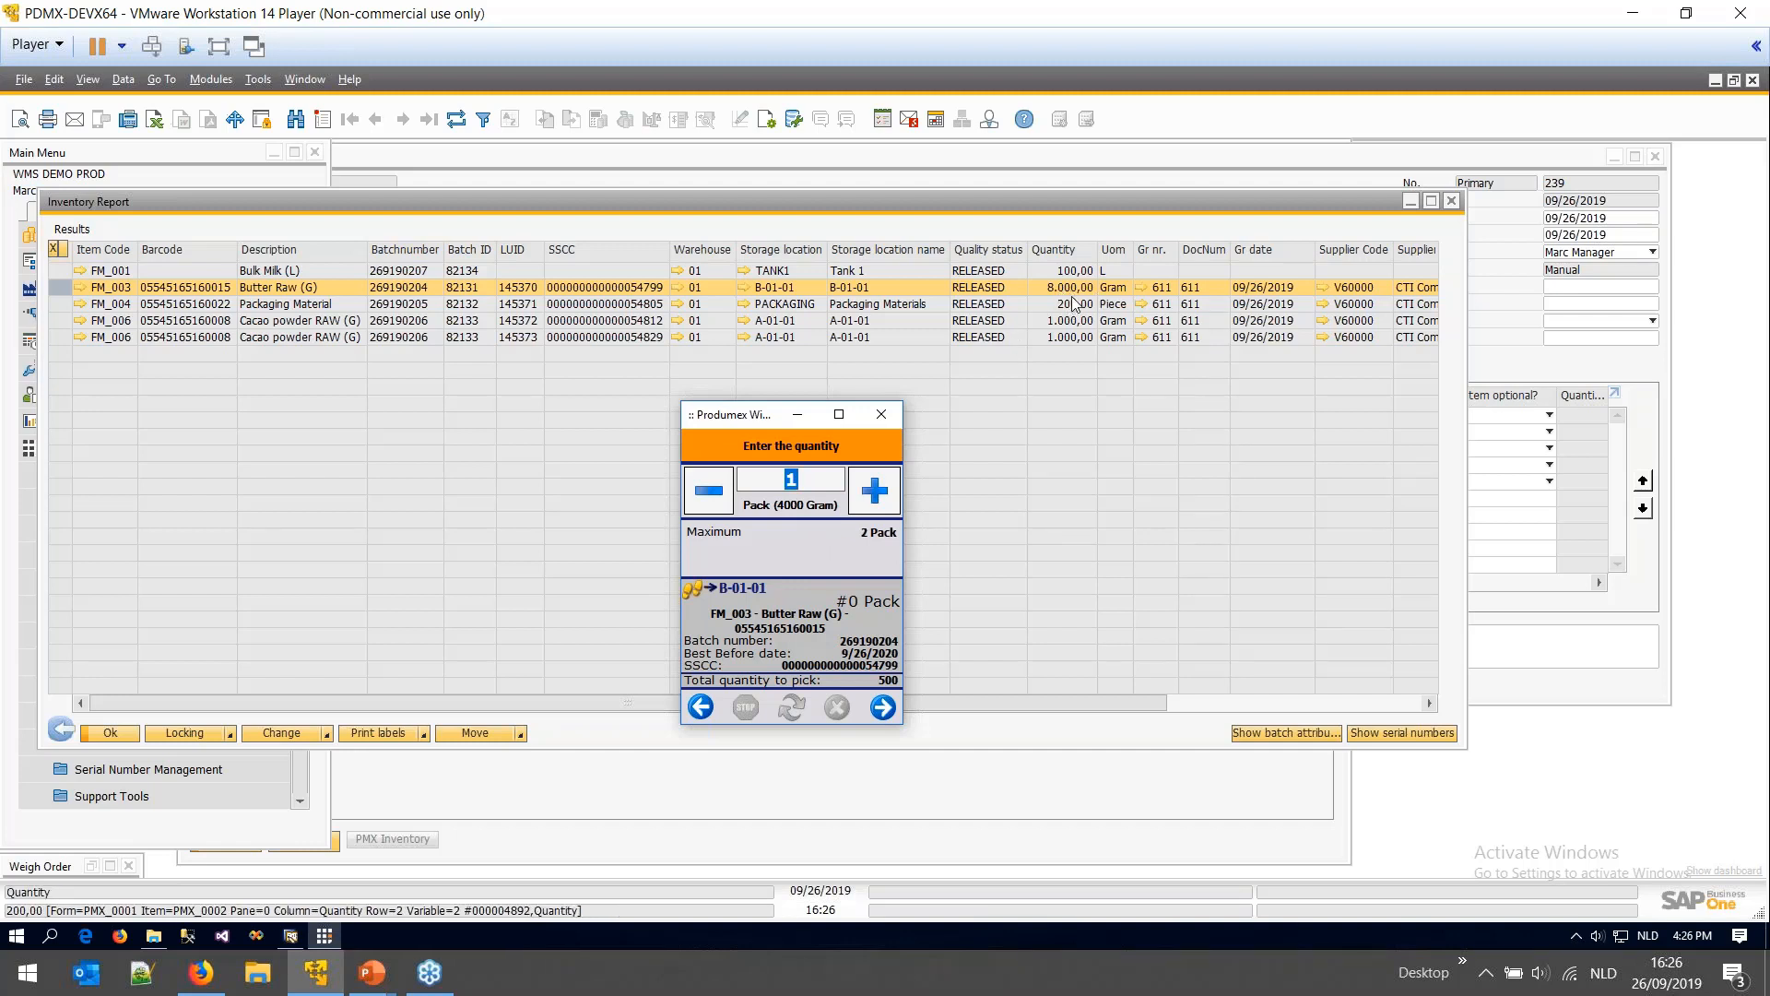
{"action": "left_click", "coordinate": [886, 710]}
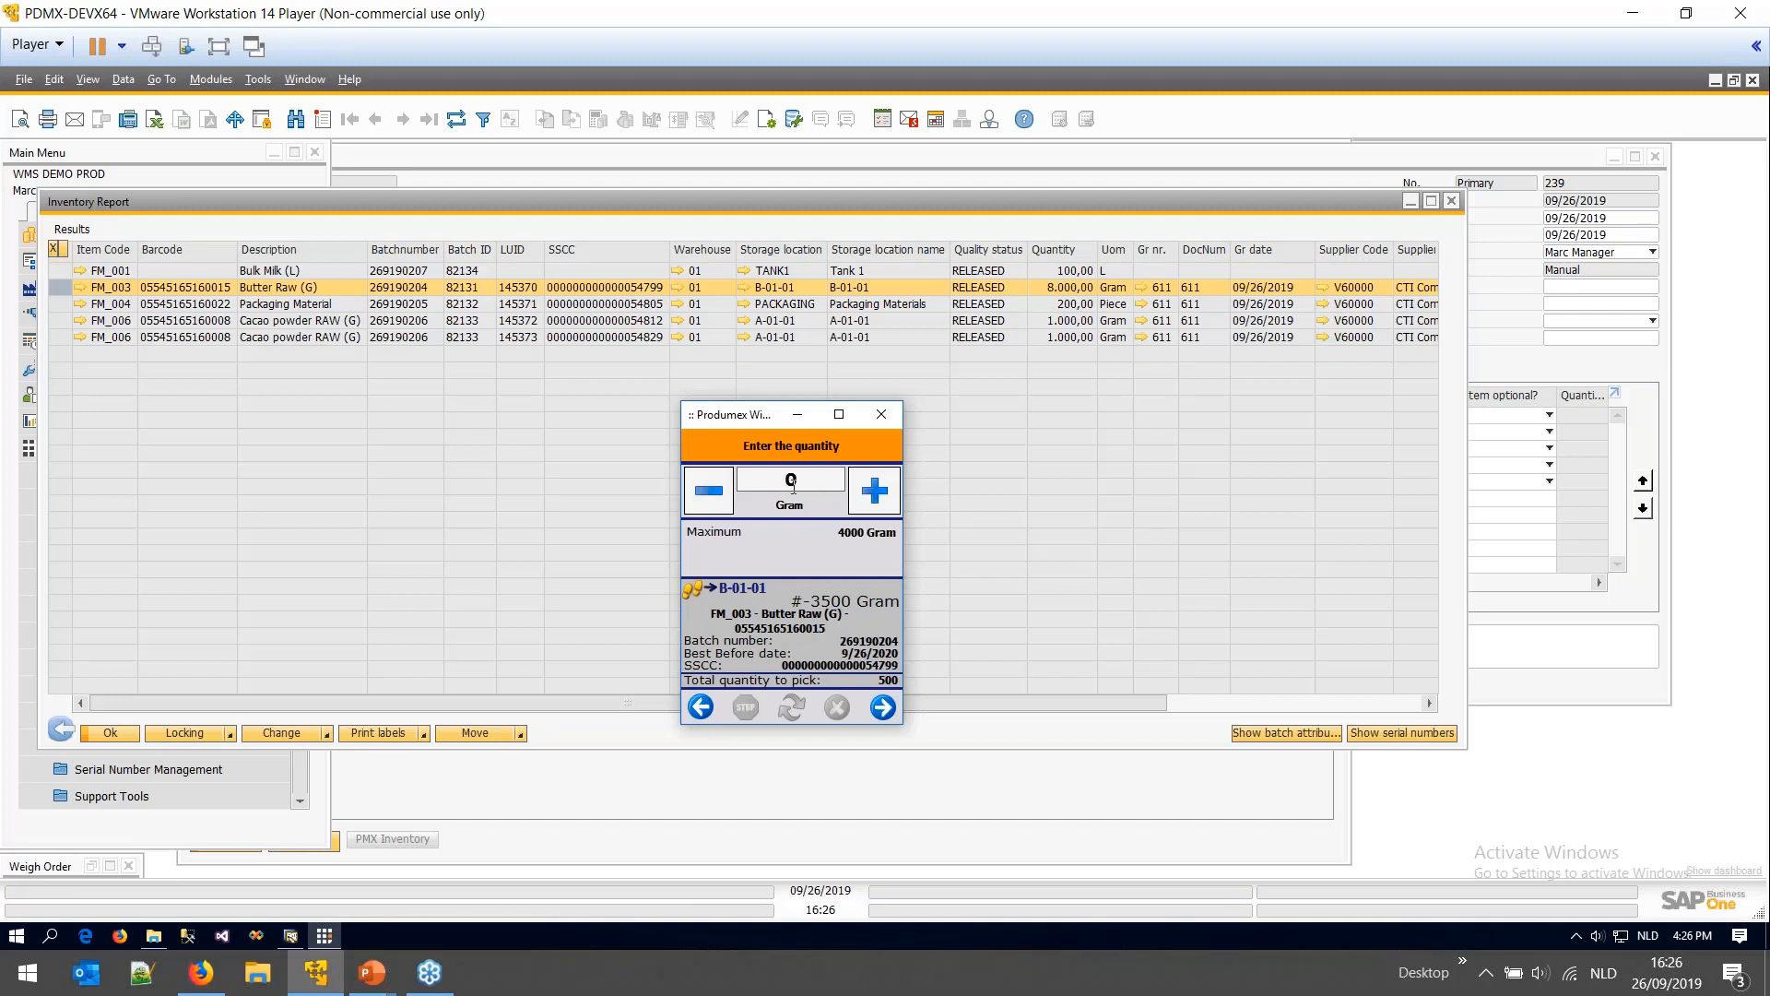
{"action": "left_click", "coordinate": [882, 706]}
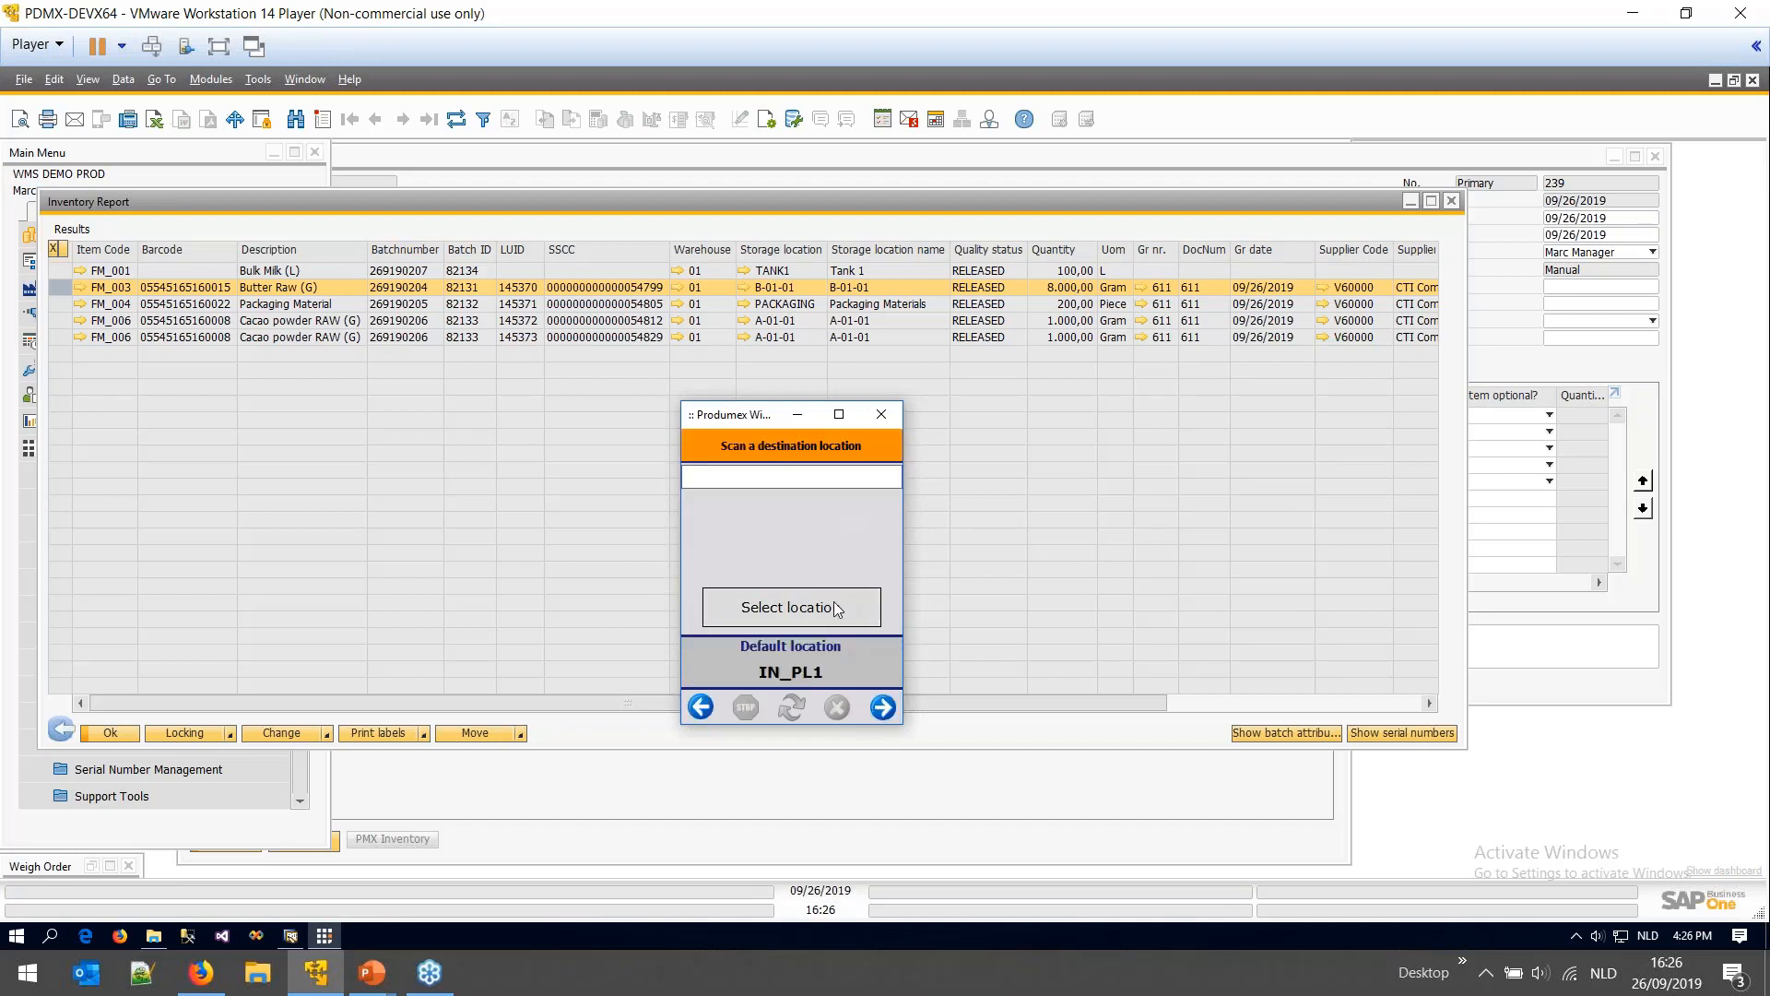
{"action": "type", "text": "IN-PL"}
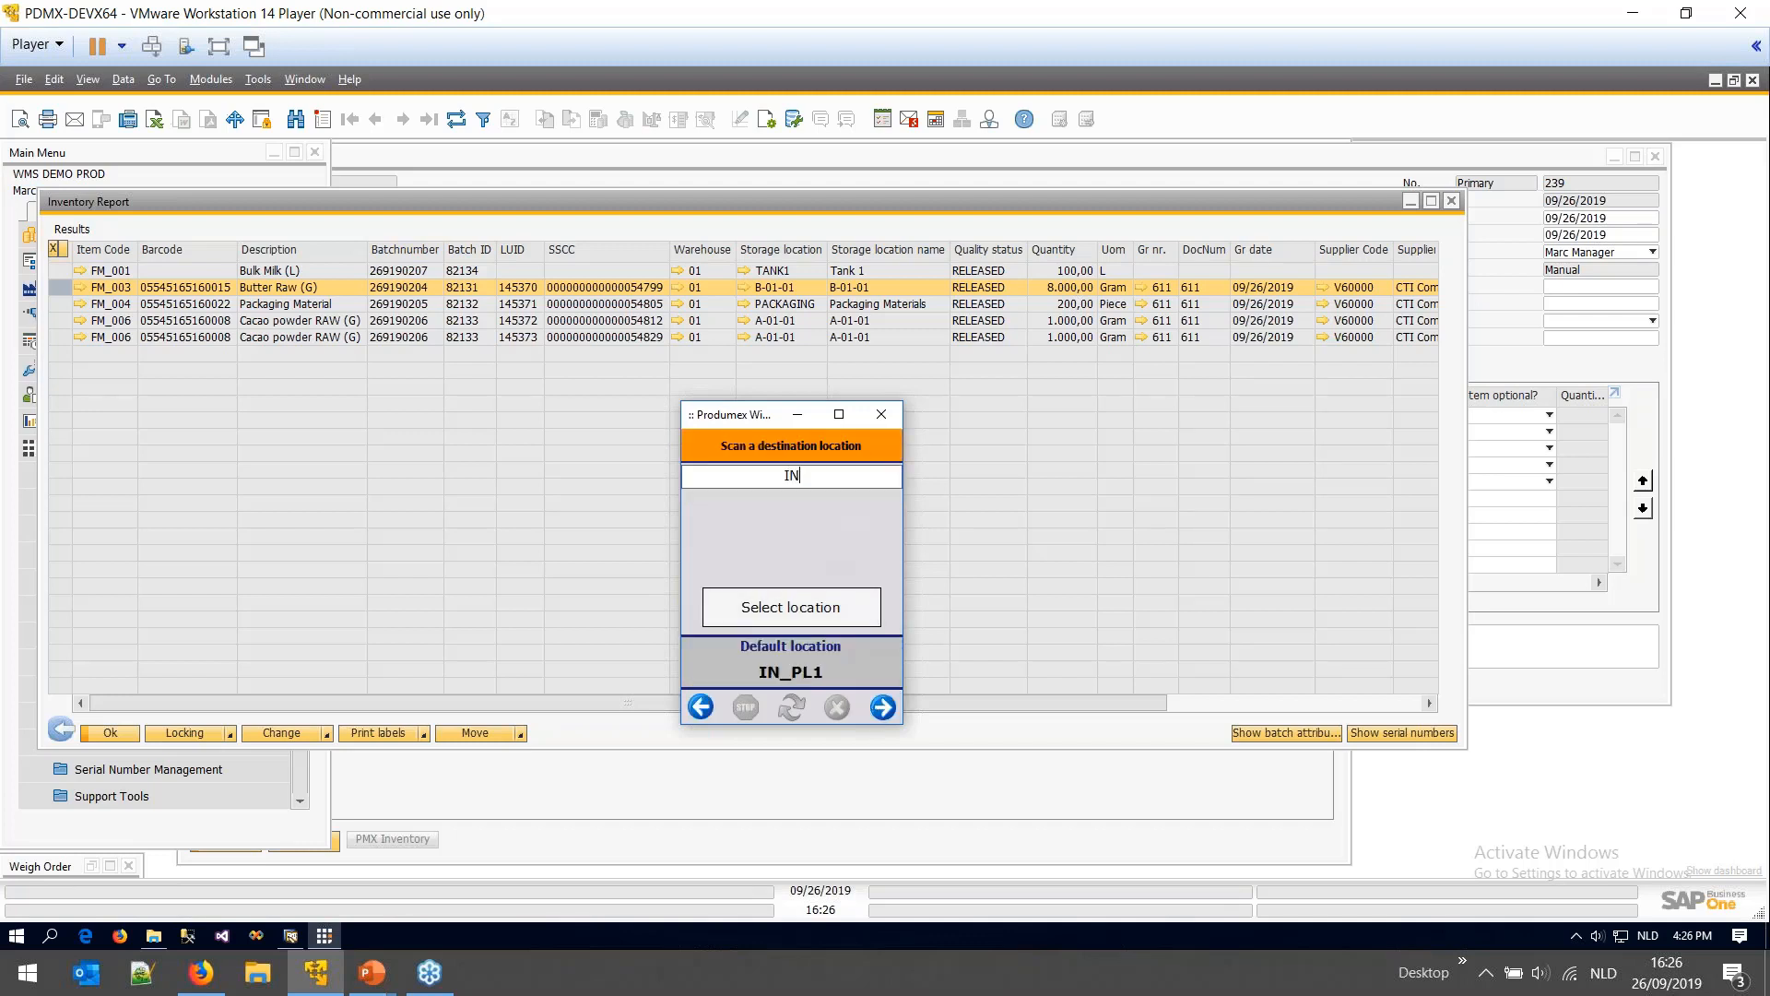
{"action": "key", "text": "BackSpace"}
{"action": "key", "text": "BackSpace"}
{"action": "type", "text": "PL1"}
{"action": "key", "text": "Return"}
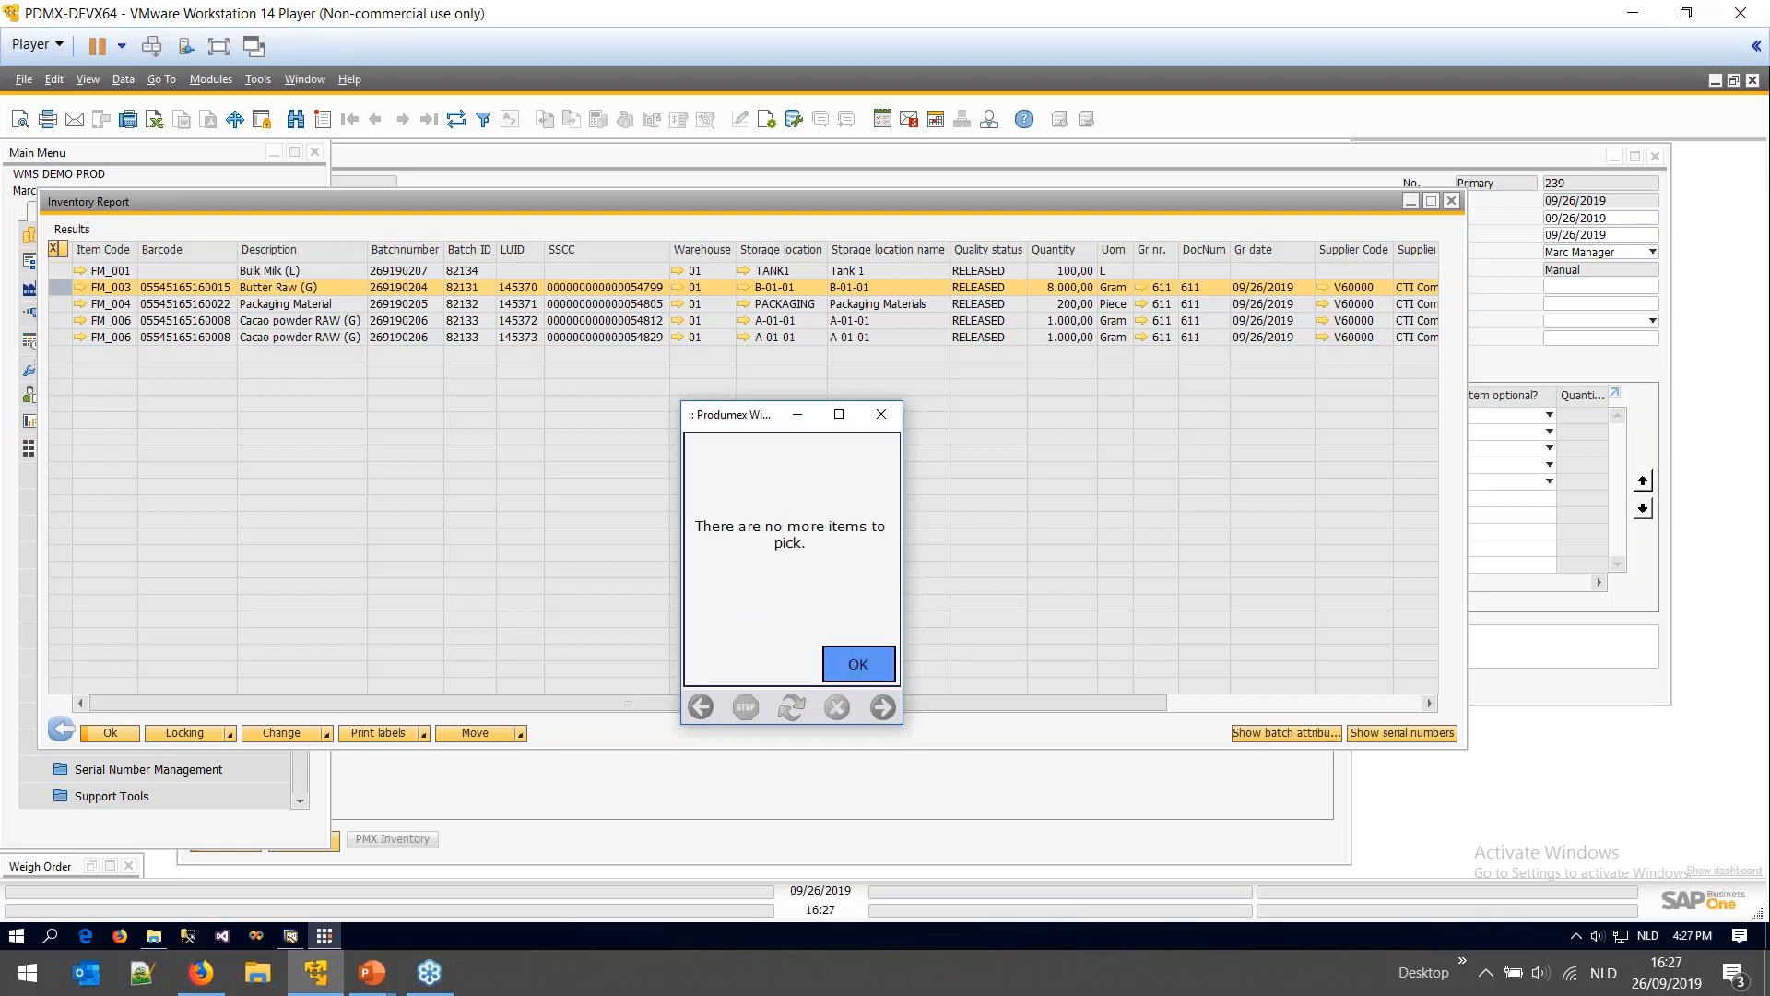
- Dismiss the nothing-left-to-pick message and select the Butter Raw and Cacao powder rows at IN_PL1
{"action": "left_click", "coordinate": [861, 671]}
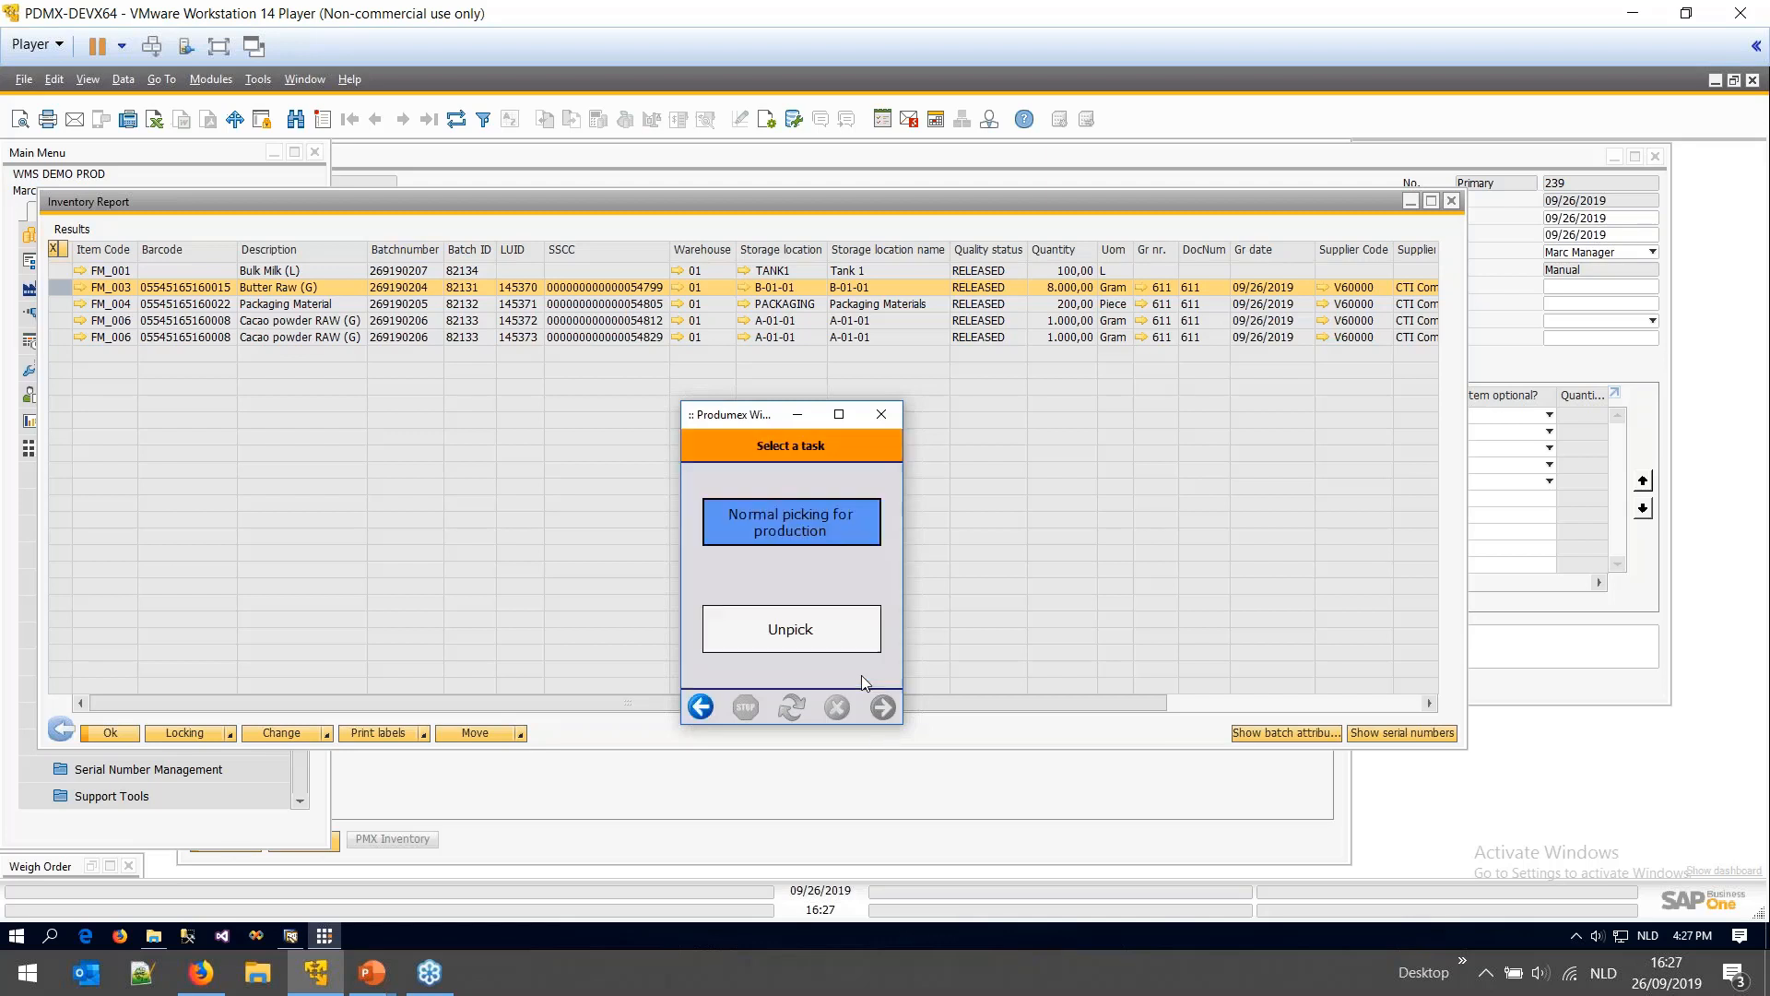
{"action": "left_click", "coordinate": [628, 644]}
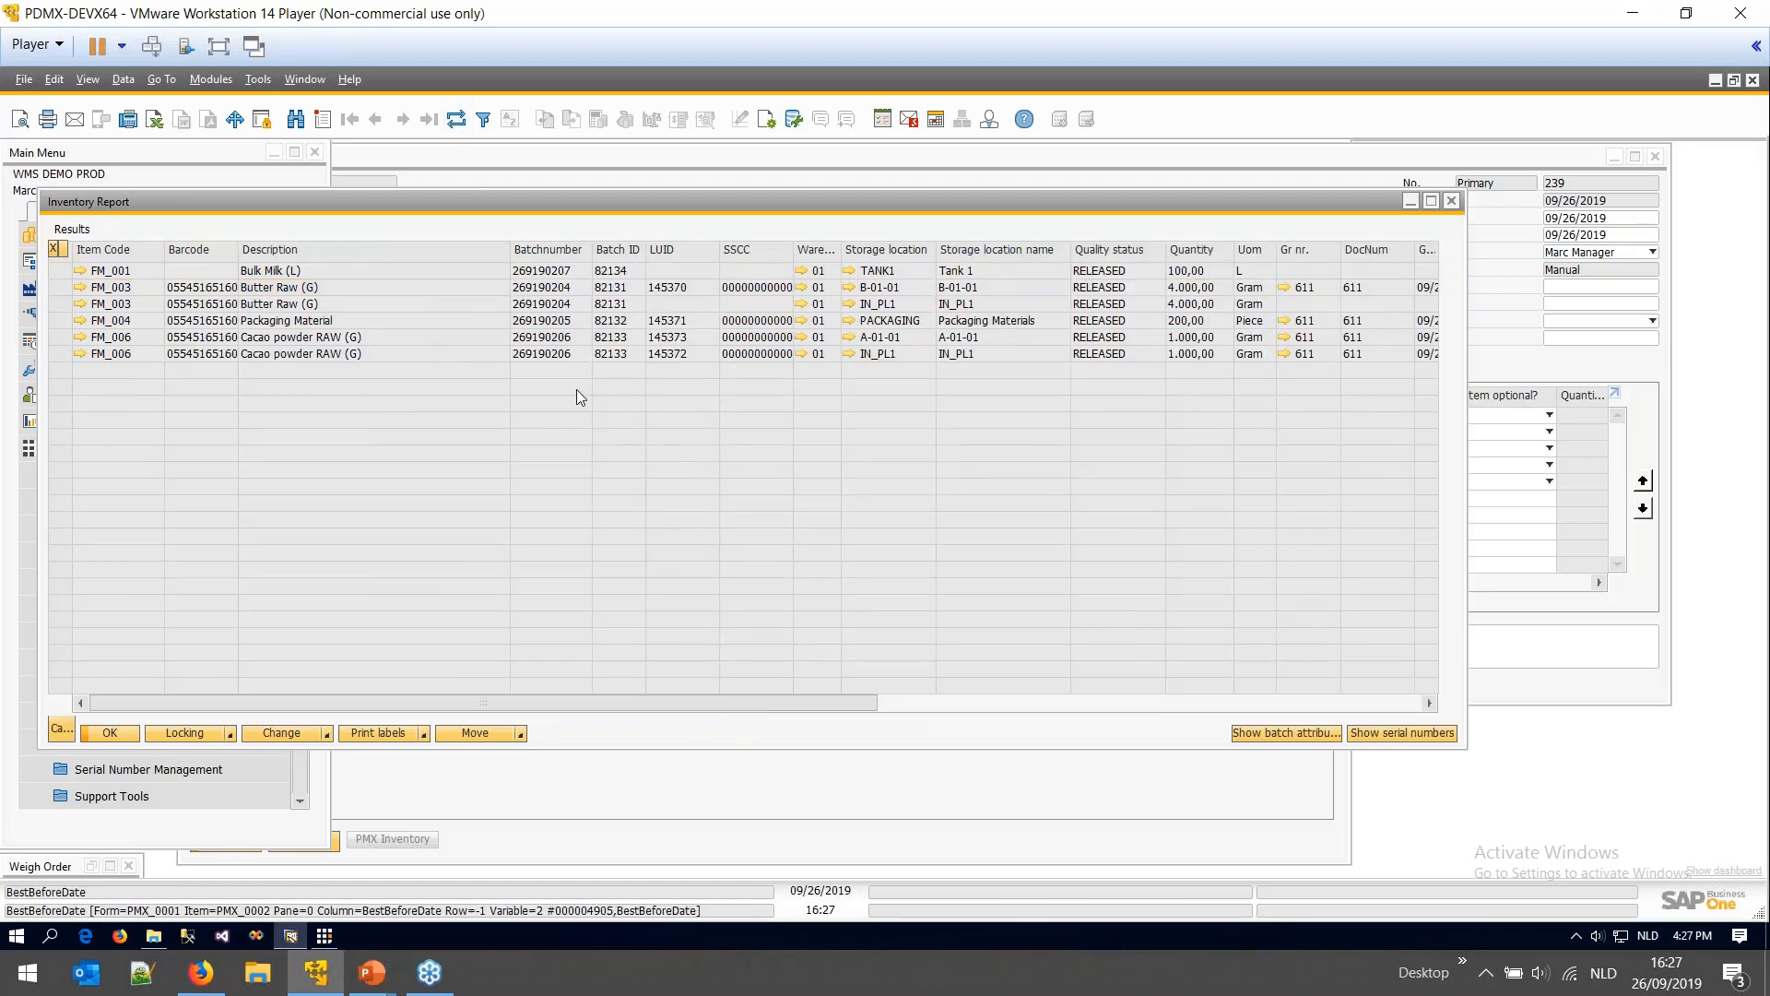
{"action": "left_click", "coordinate": [60, 304]}
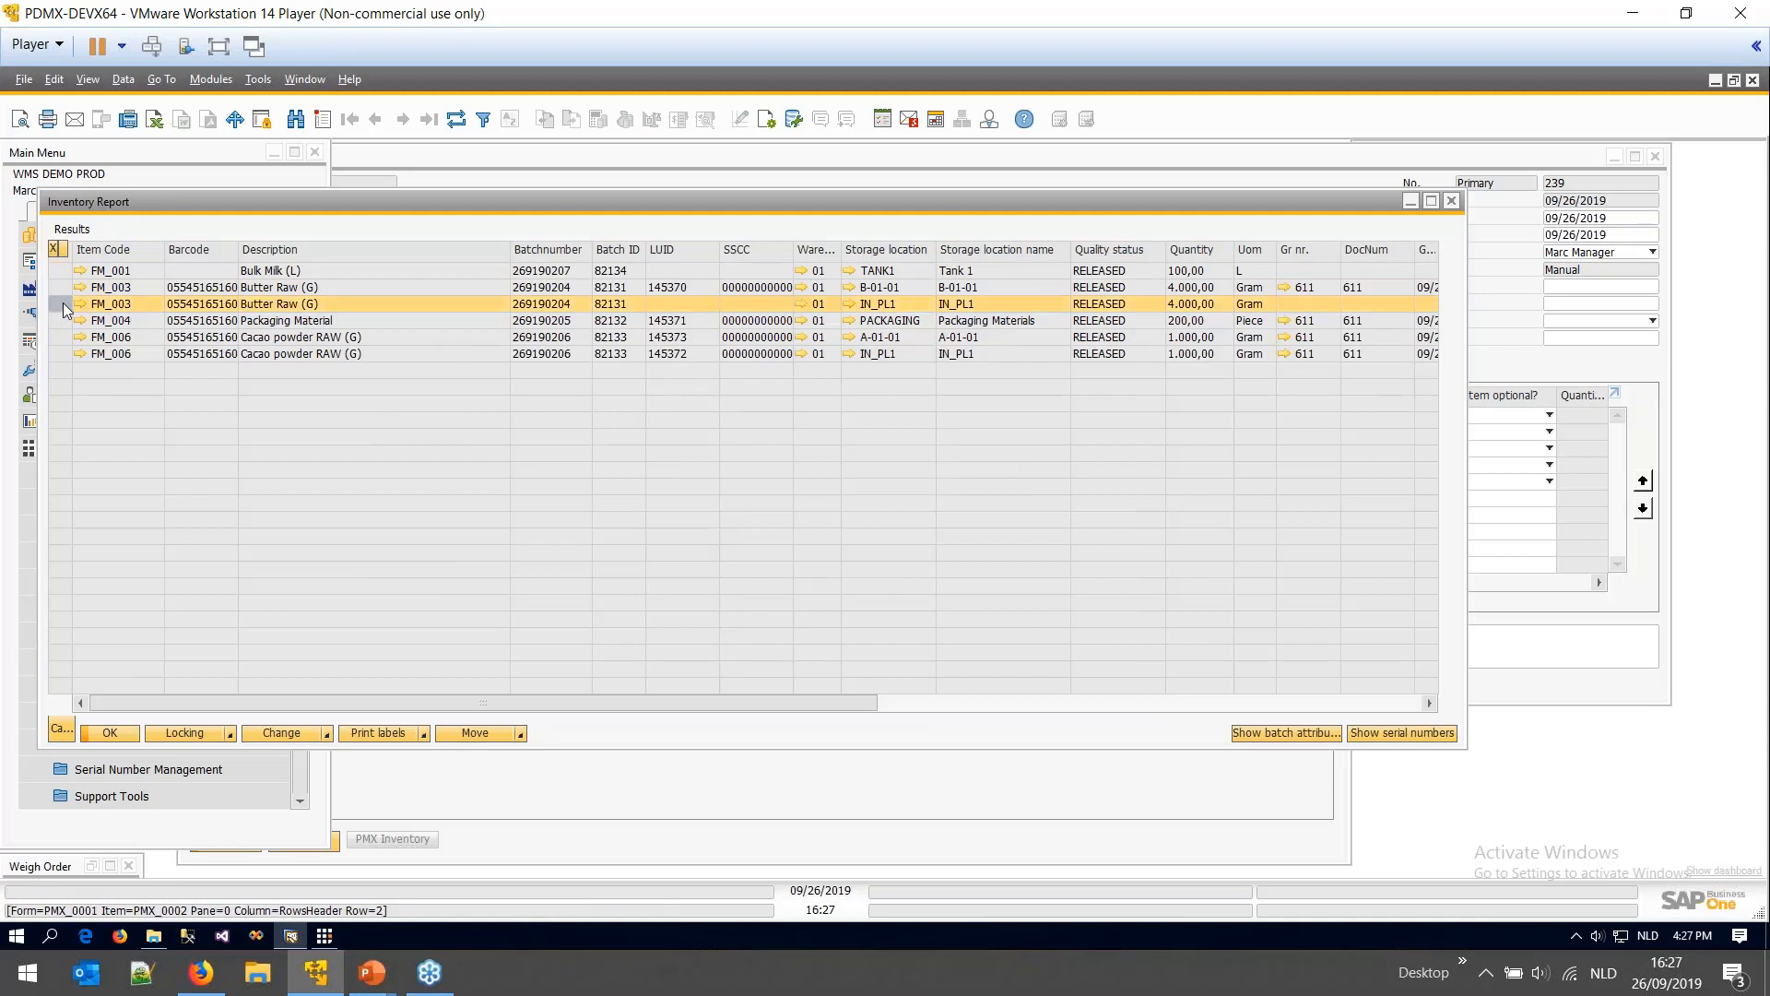
{"action": "left_click", "coordinate": [63, 353], "text": "ctrl"}
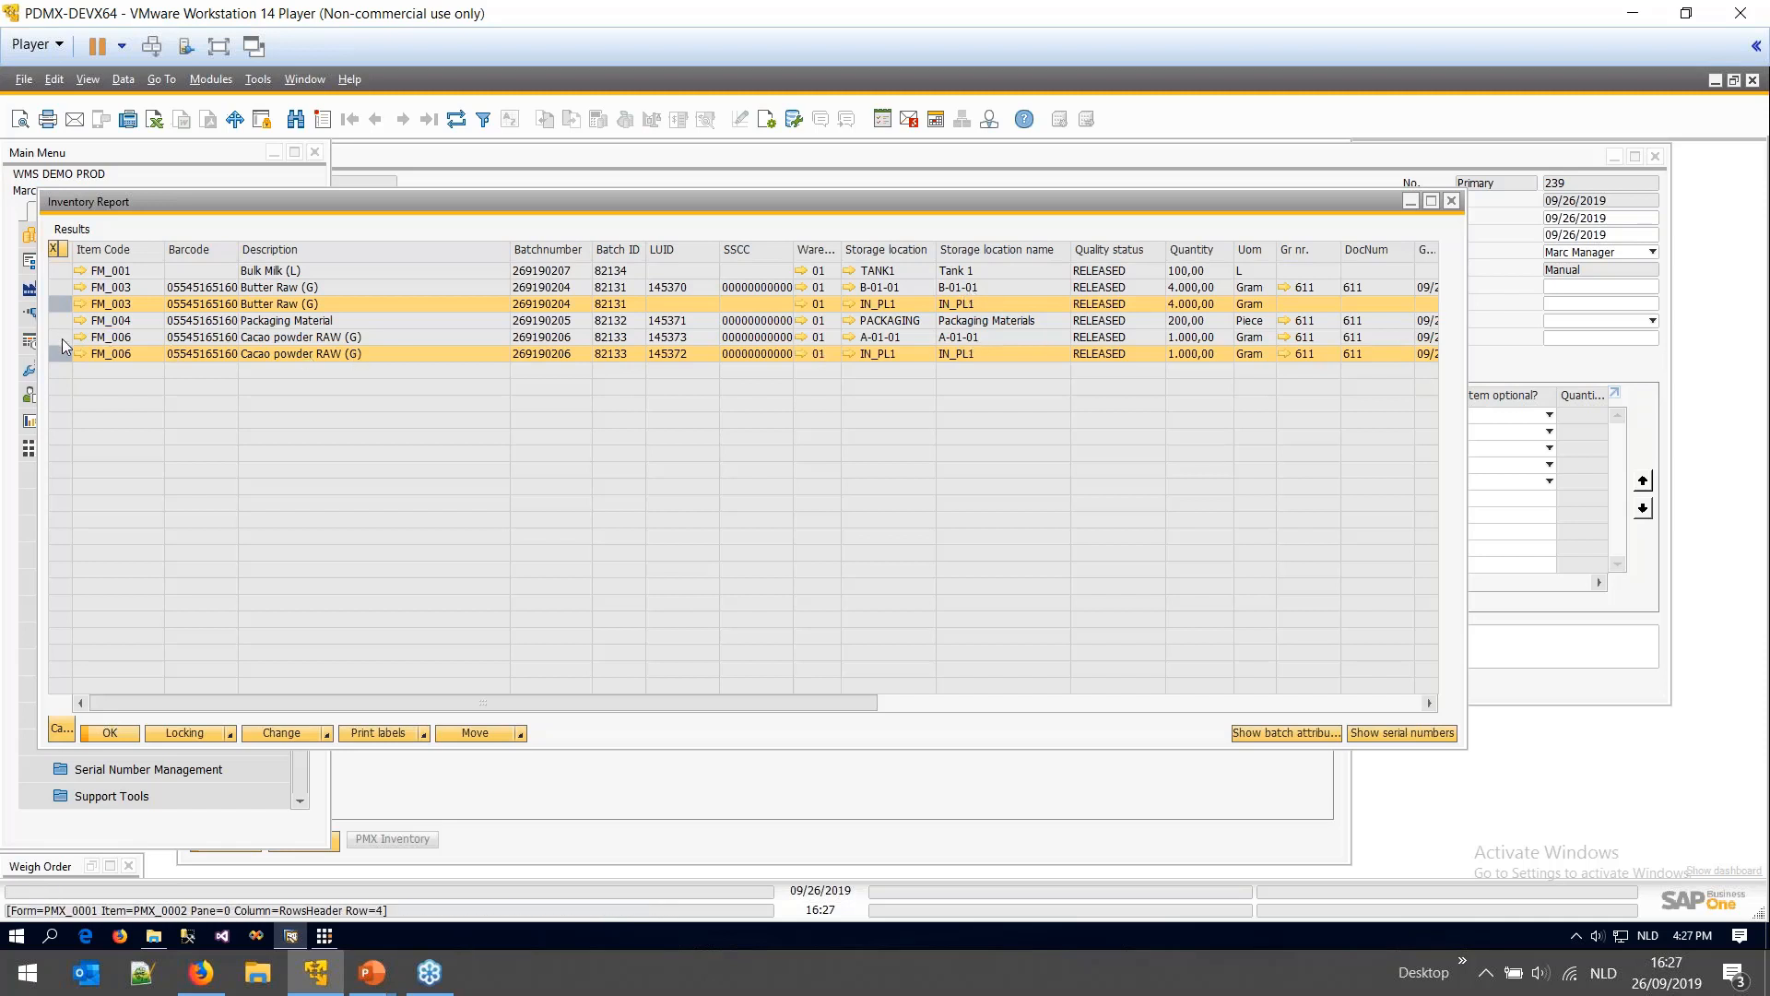
- Check the Cacao powder rows and IN_PL1's organizational details, then close Organizational Structure
{"action": "left_click", "coordinate": [1036, 334]}
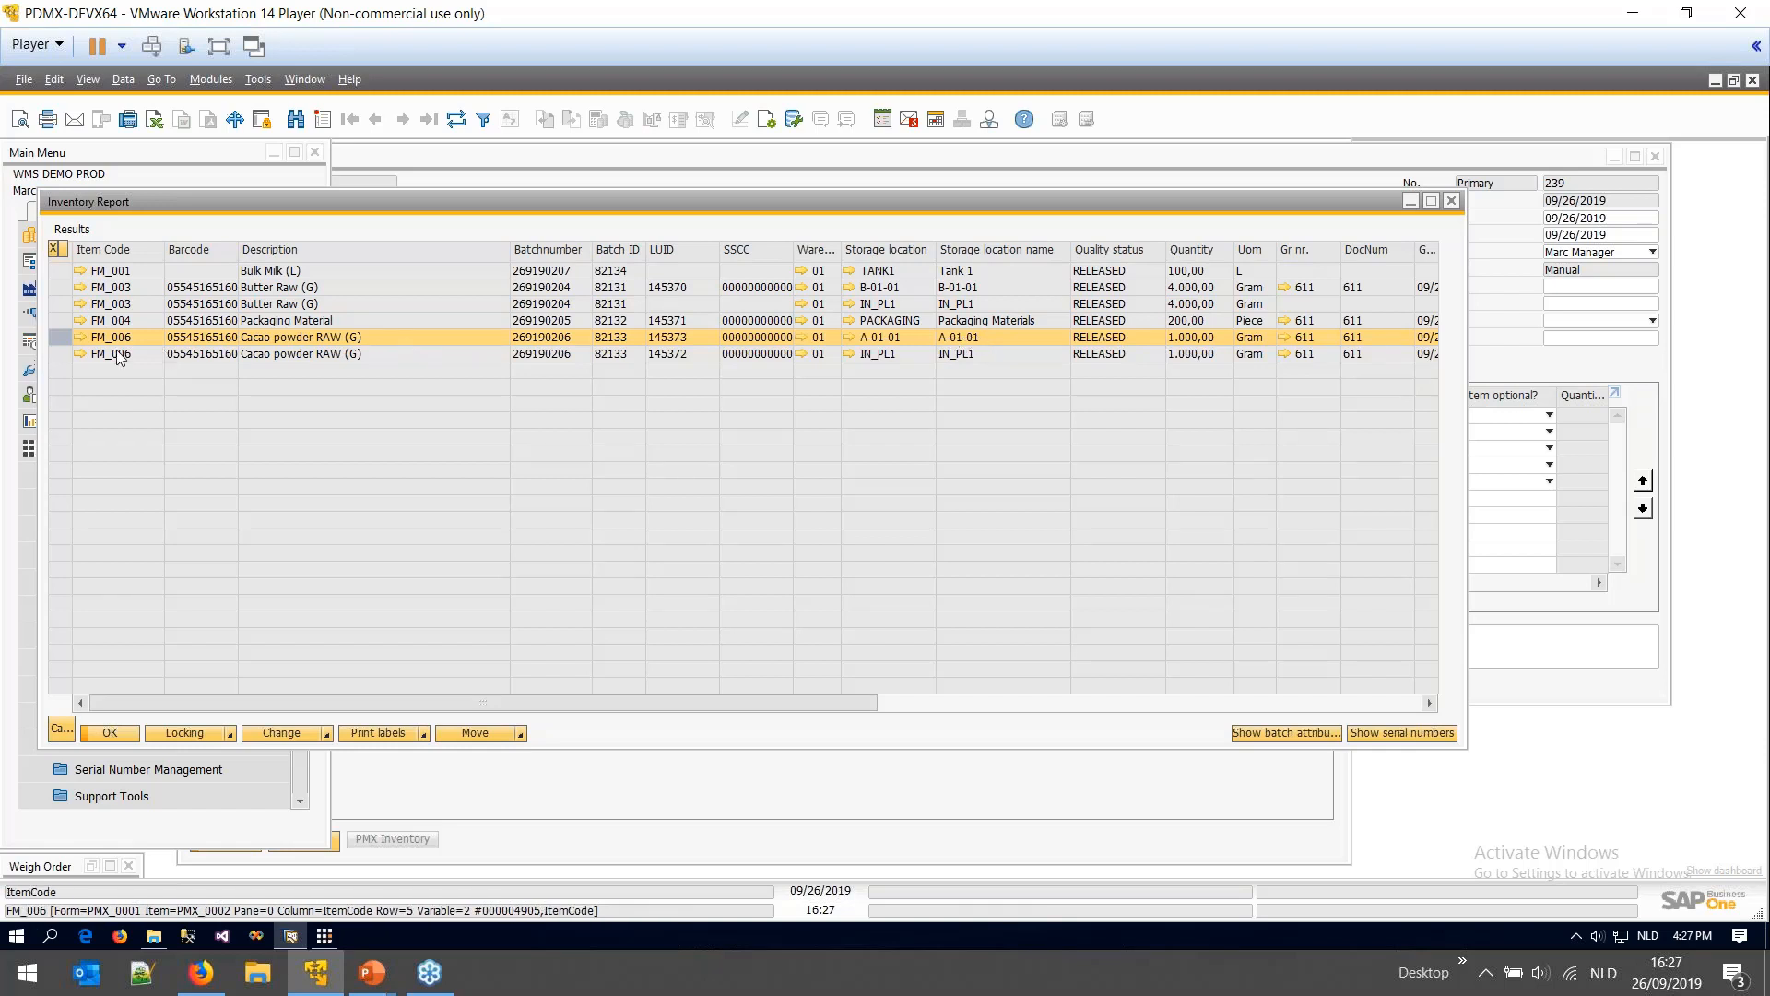
{"action": "left_click", "coordinate": [59, 356]}
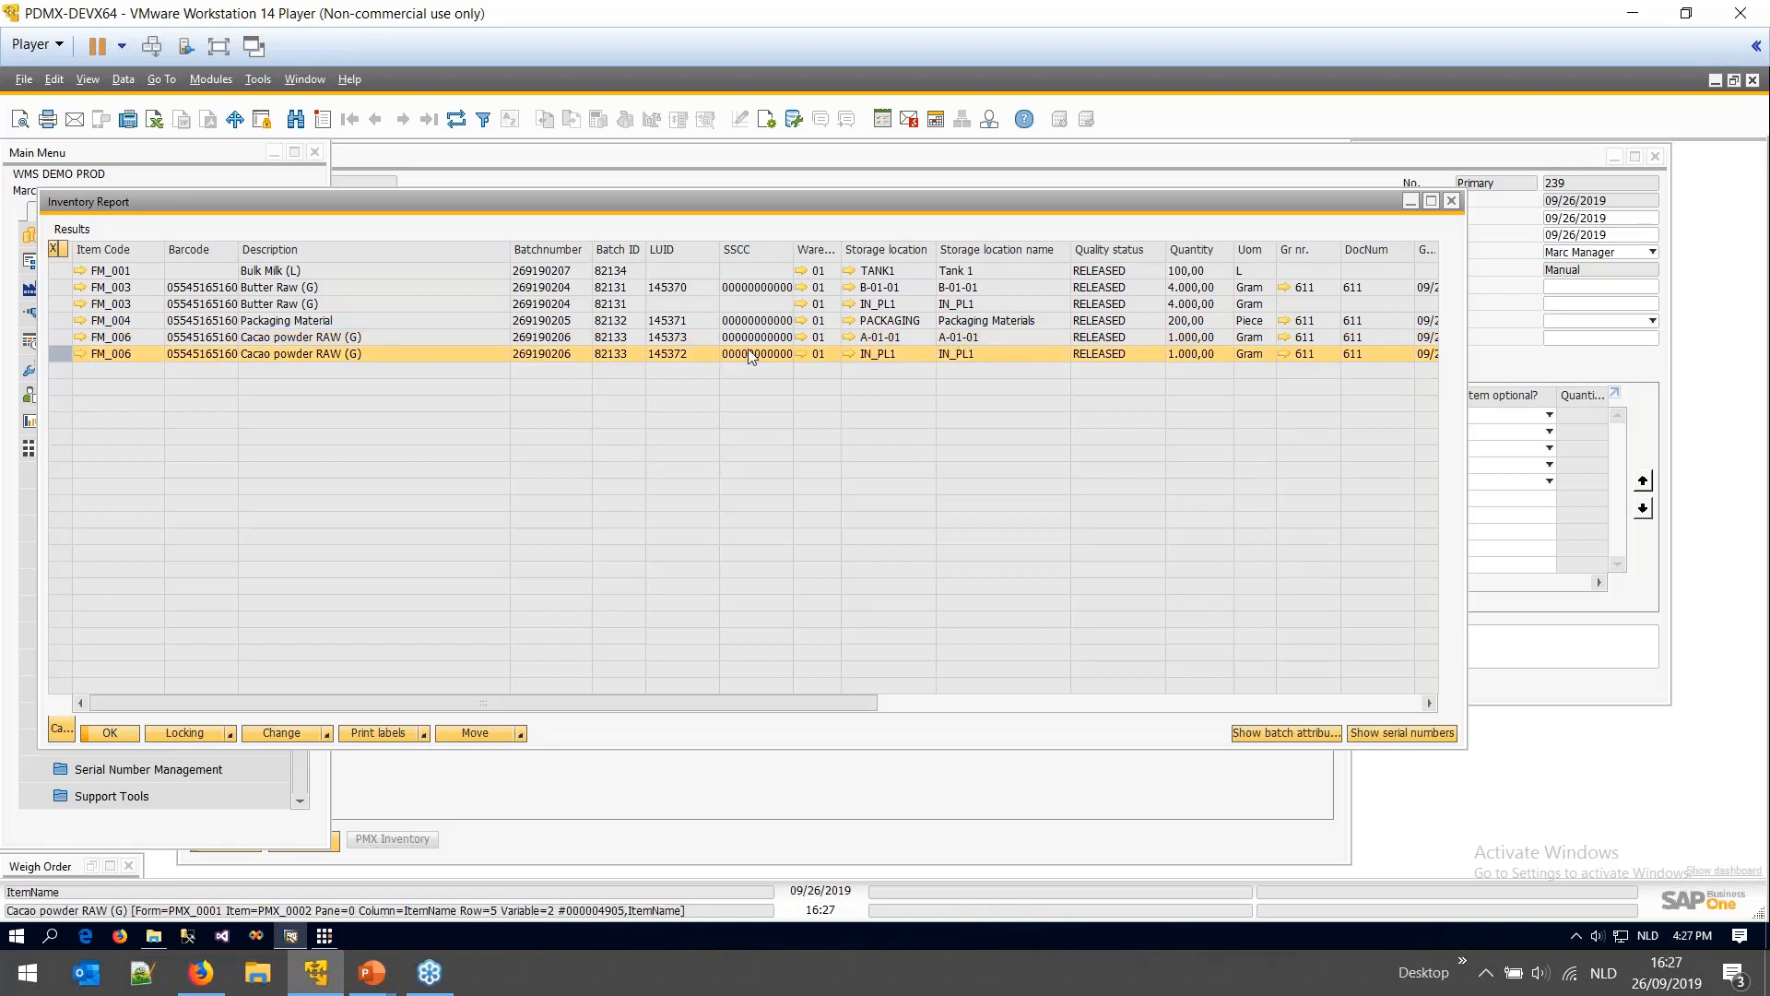
{"action": "left_click", "coordinate": [848, 354]}
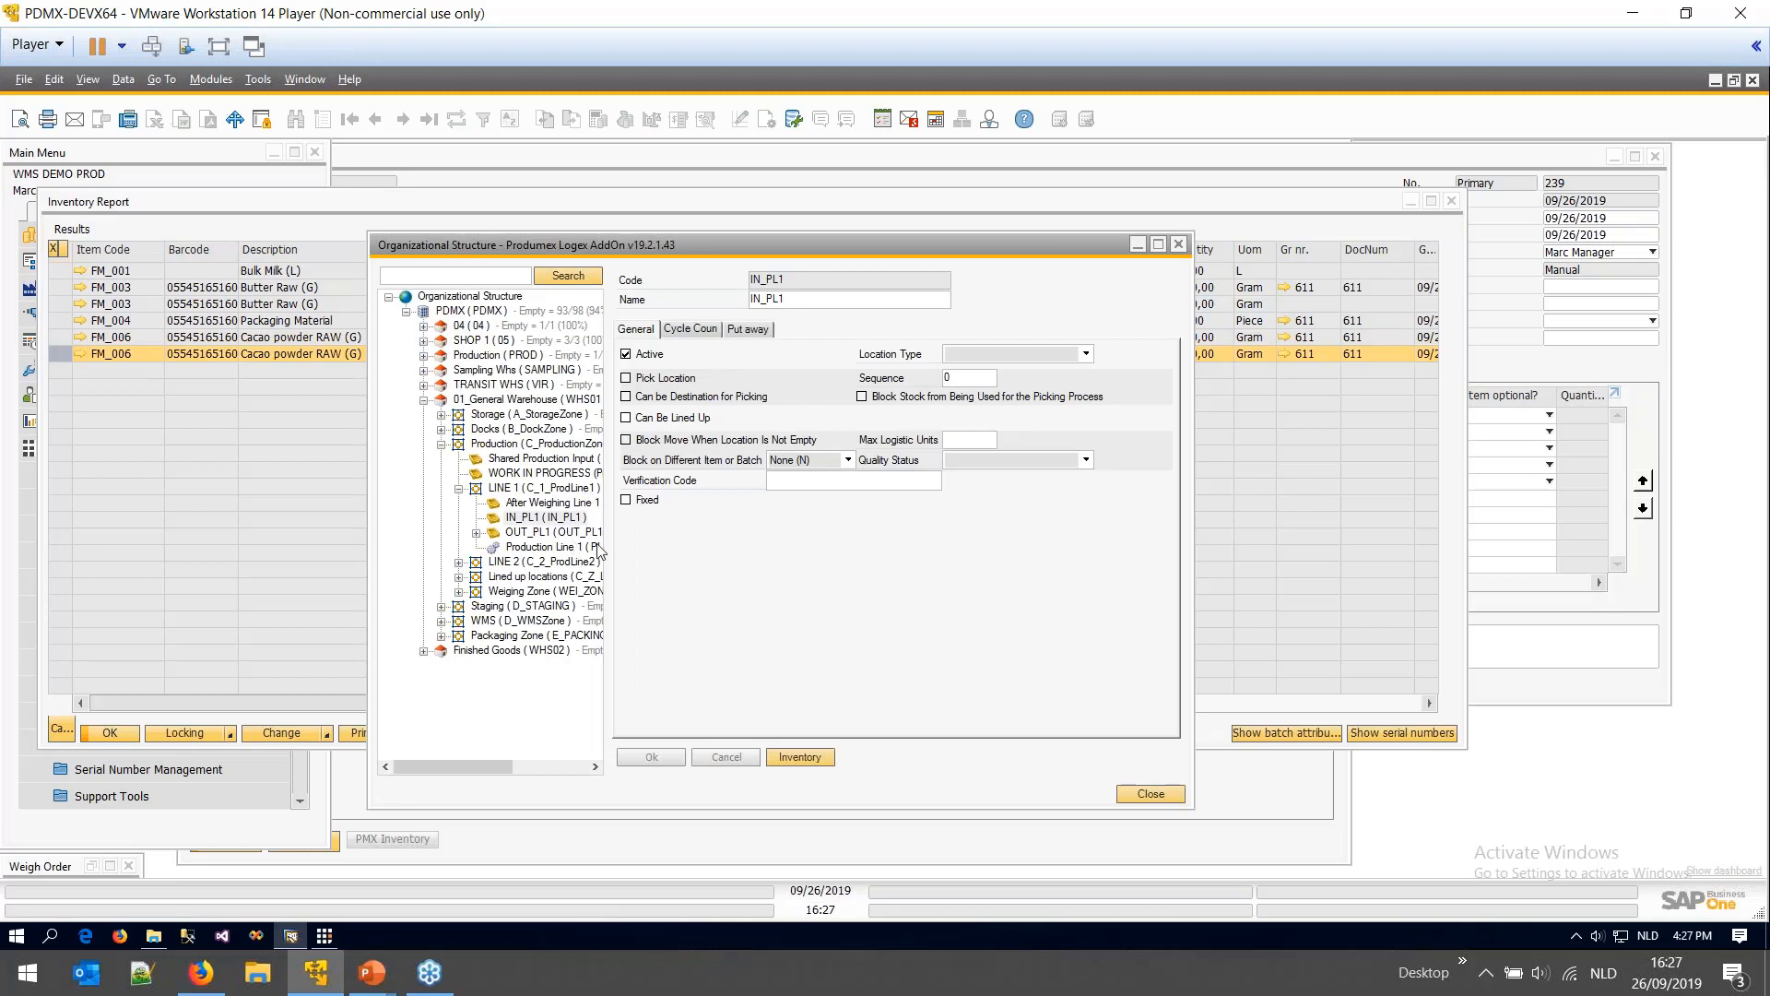
{"action": "left_click", "coordinate": [1179, 244]}
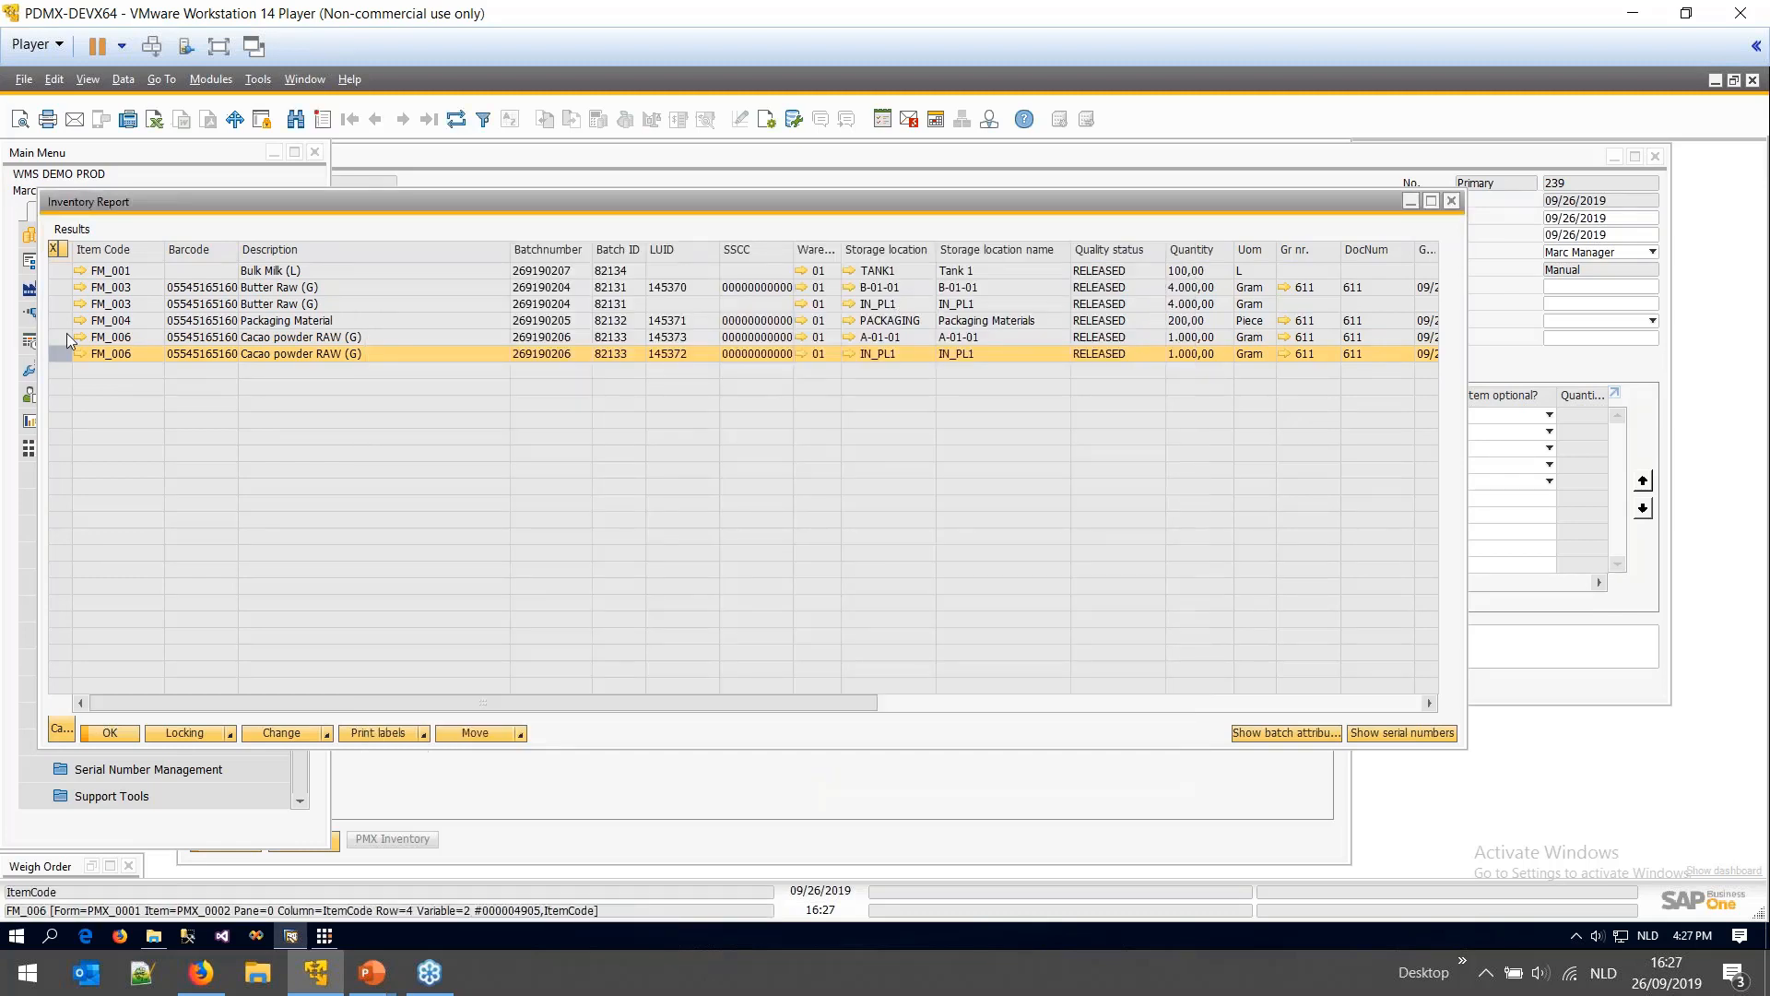
{"action": "left_click", "coordinate": [1048, 303]}
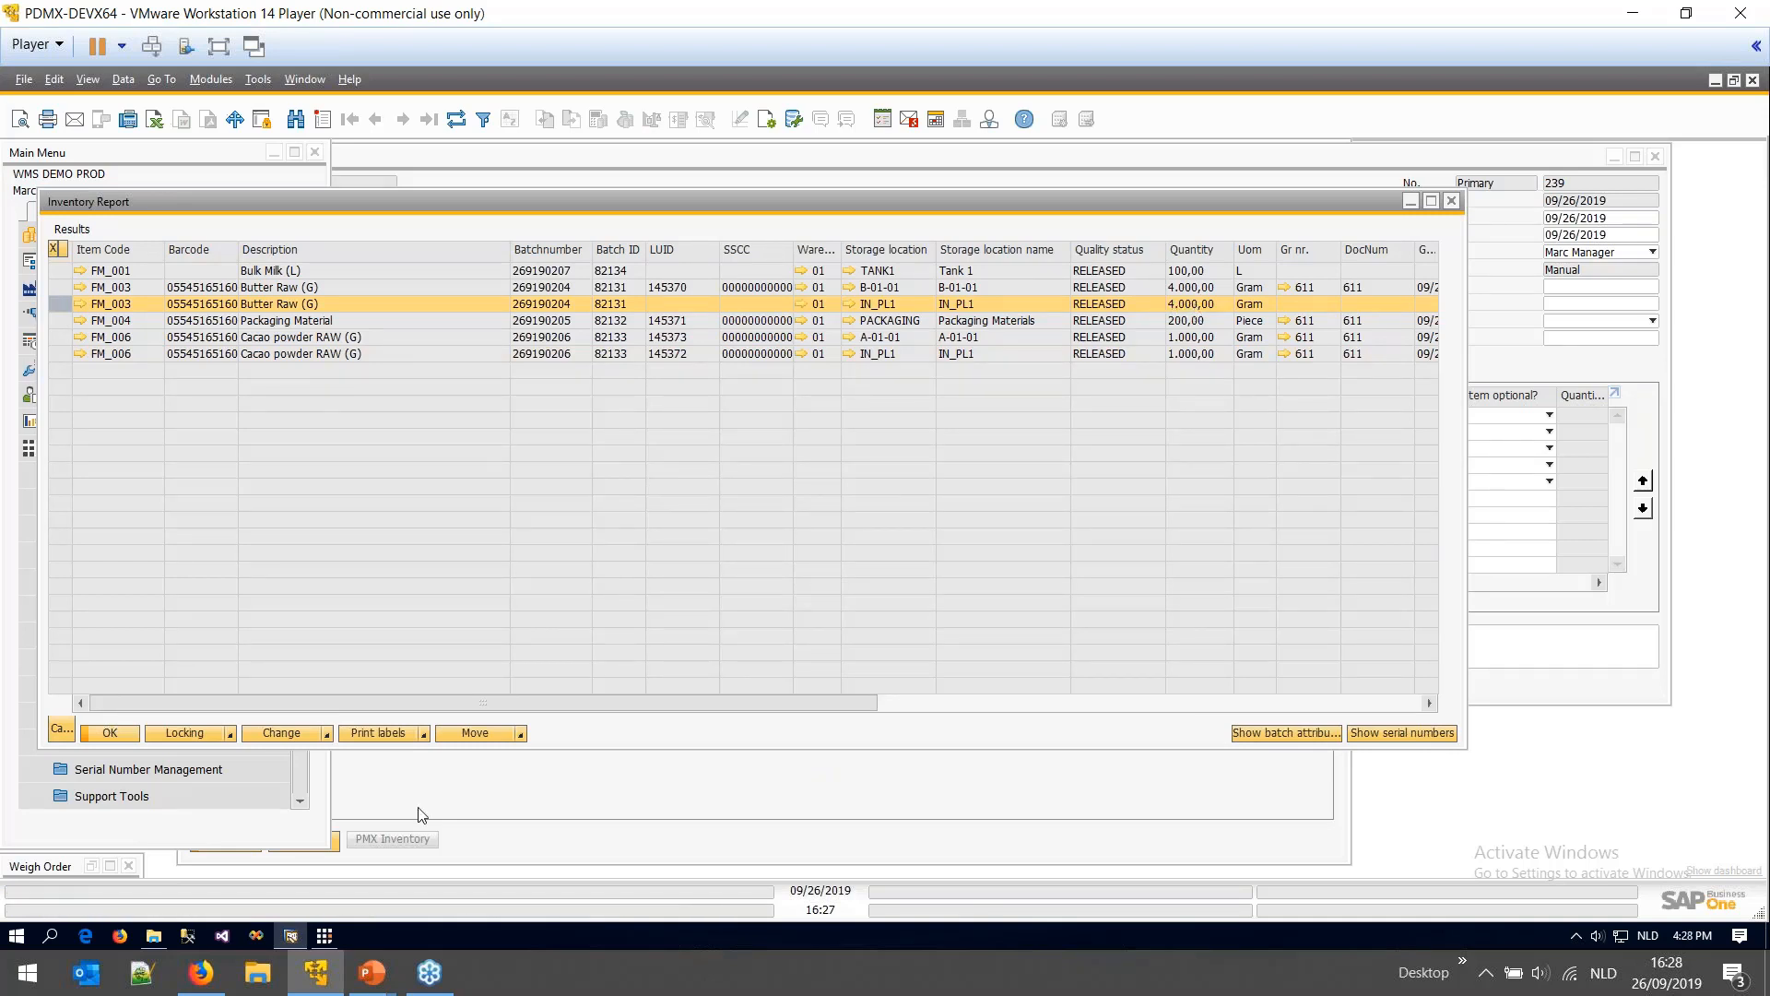
- Return the picking terminal to its main function menu and minimize it
{"action": "left_click", "coordinate": [316, 972]}
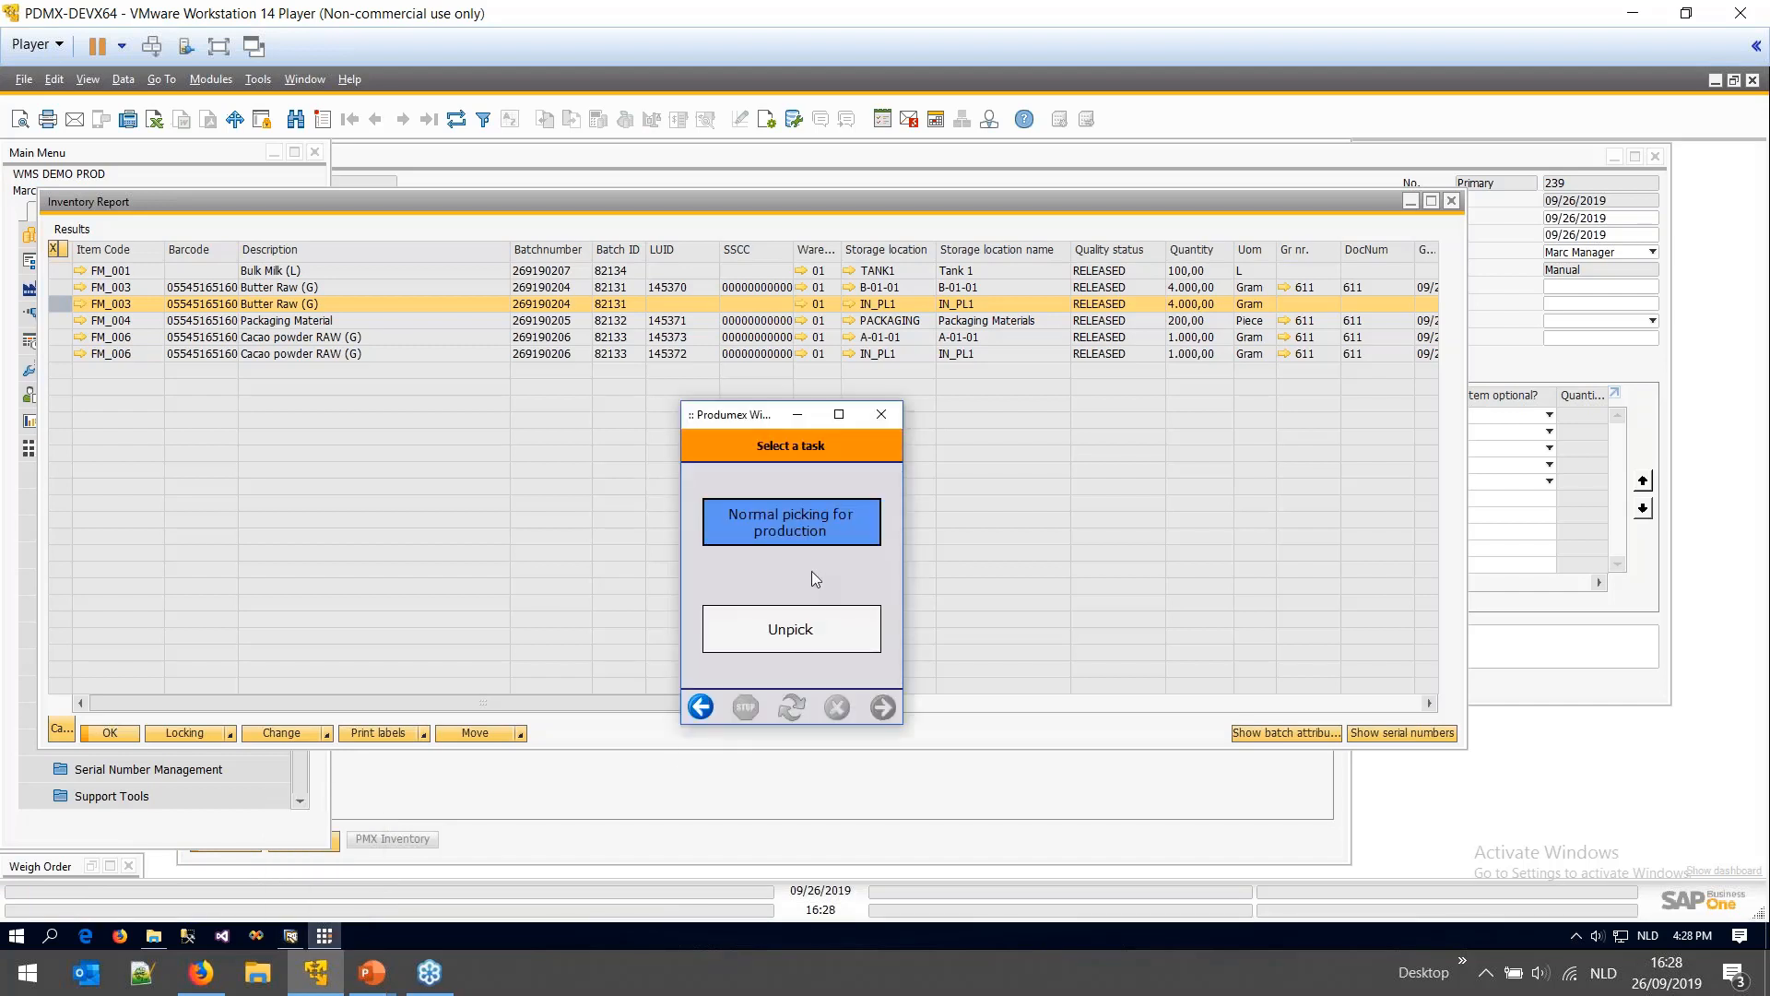
{"action": "left_click", "coordinate": [701, 708]}
{"action": "left_click", "coordinate": [700, 708]}
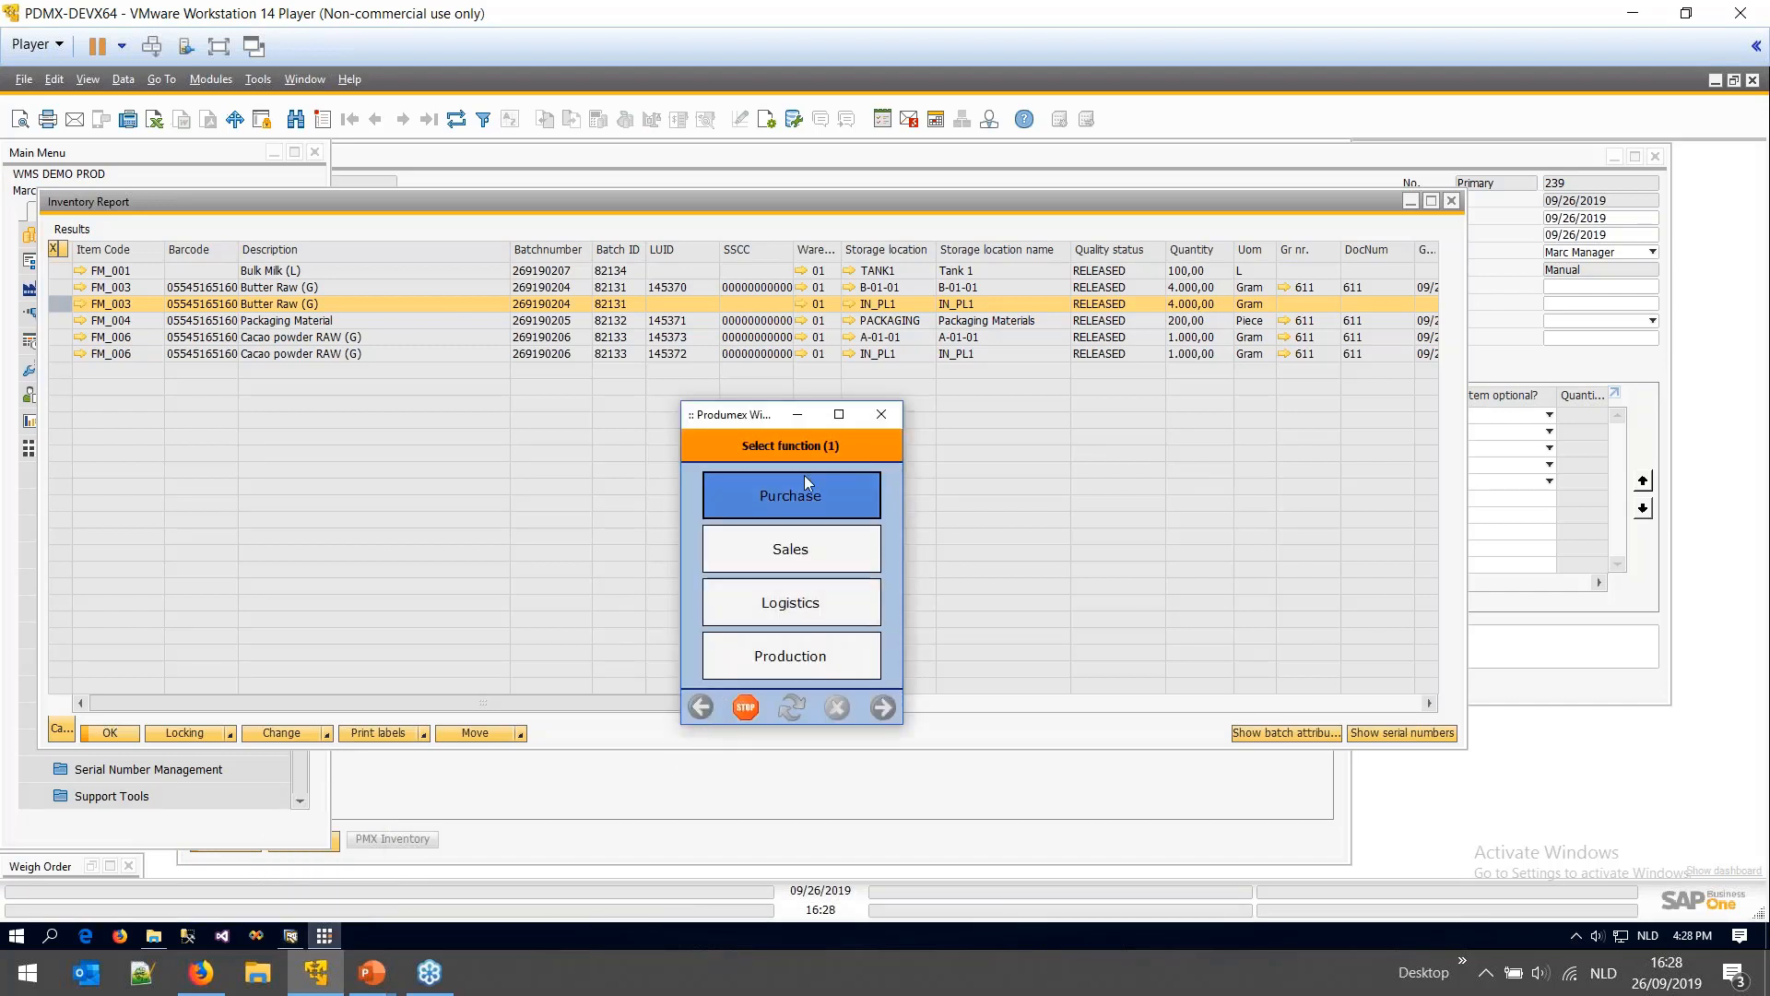
{"action": "left_click", "coordinate": [798, 416]}
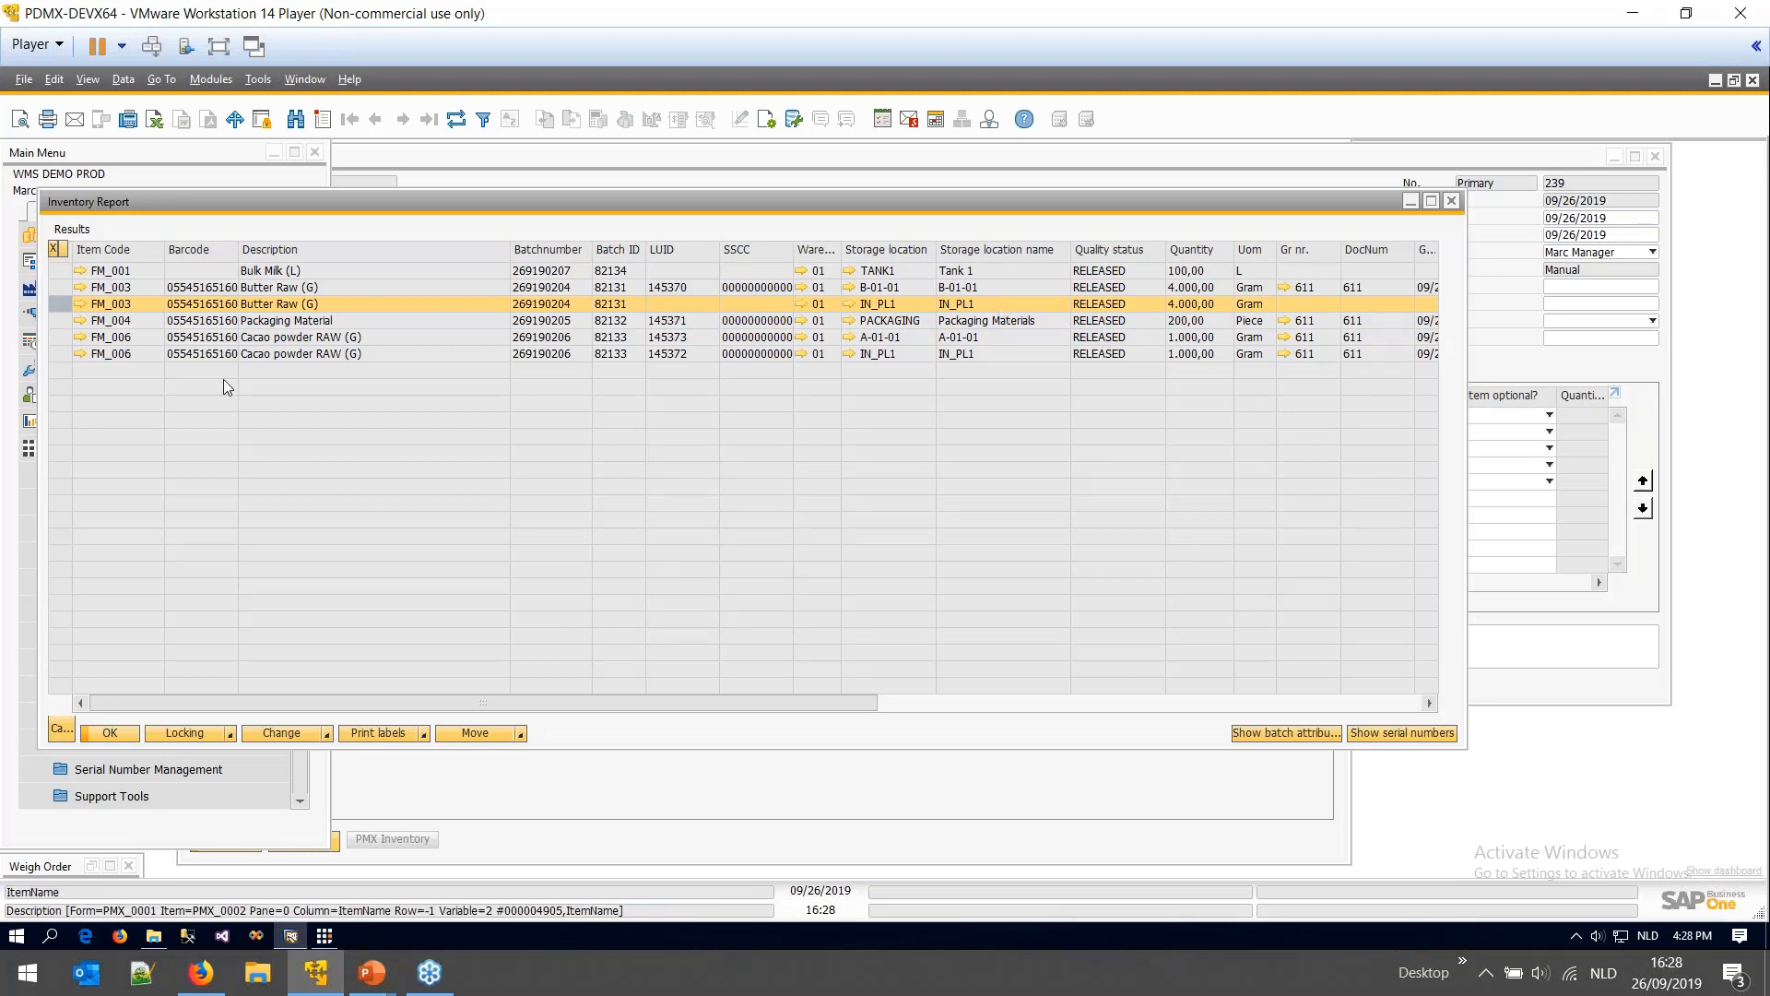
- Launch the TOUCH1 touch terminal from the 0_WMS PROD folder
{"action": "left_click", "coordinate": [61, 354]}
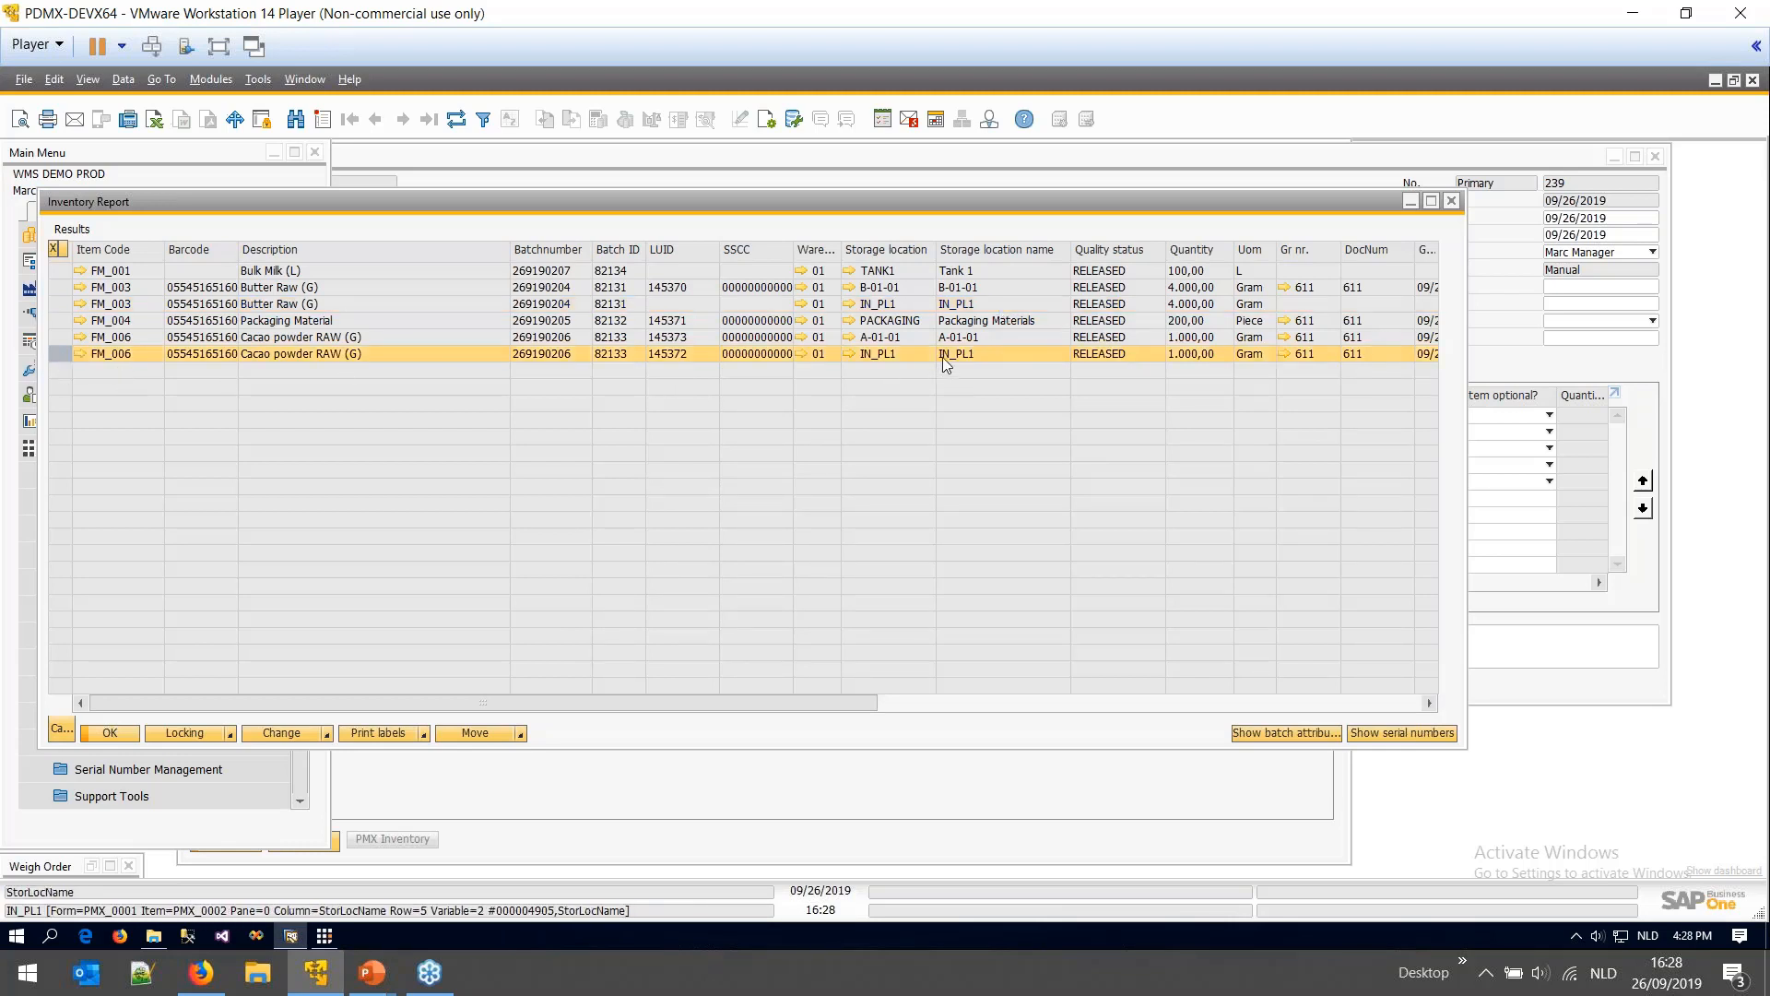
{"action": "left_click", "coordinate": [155, 937]}
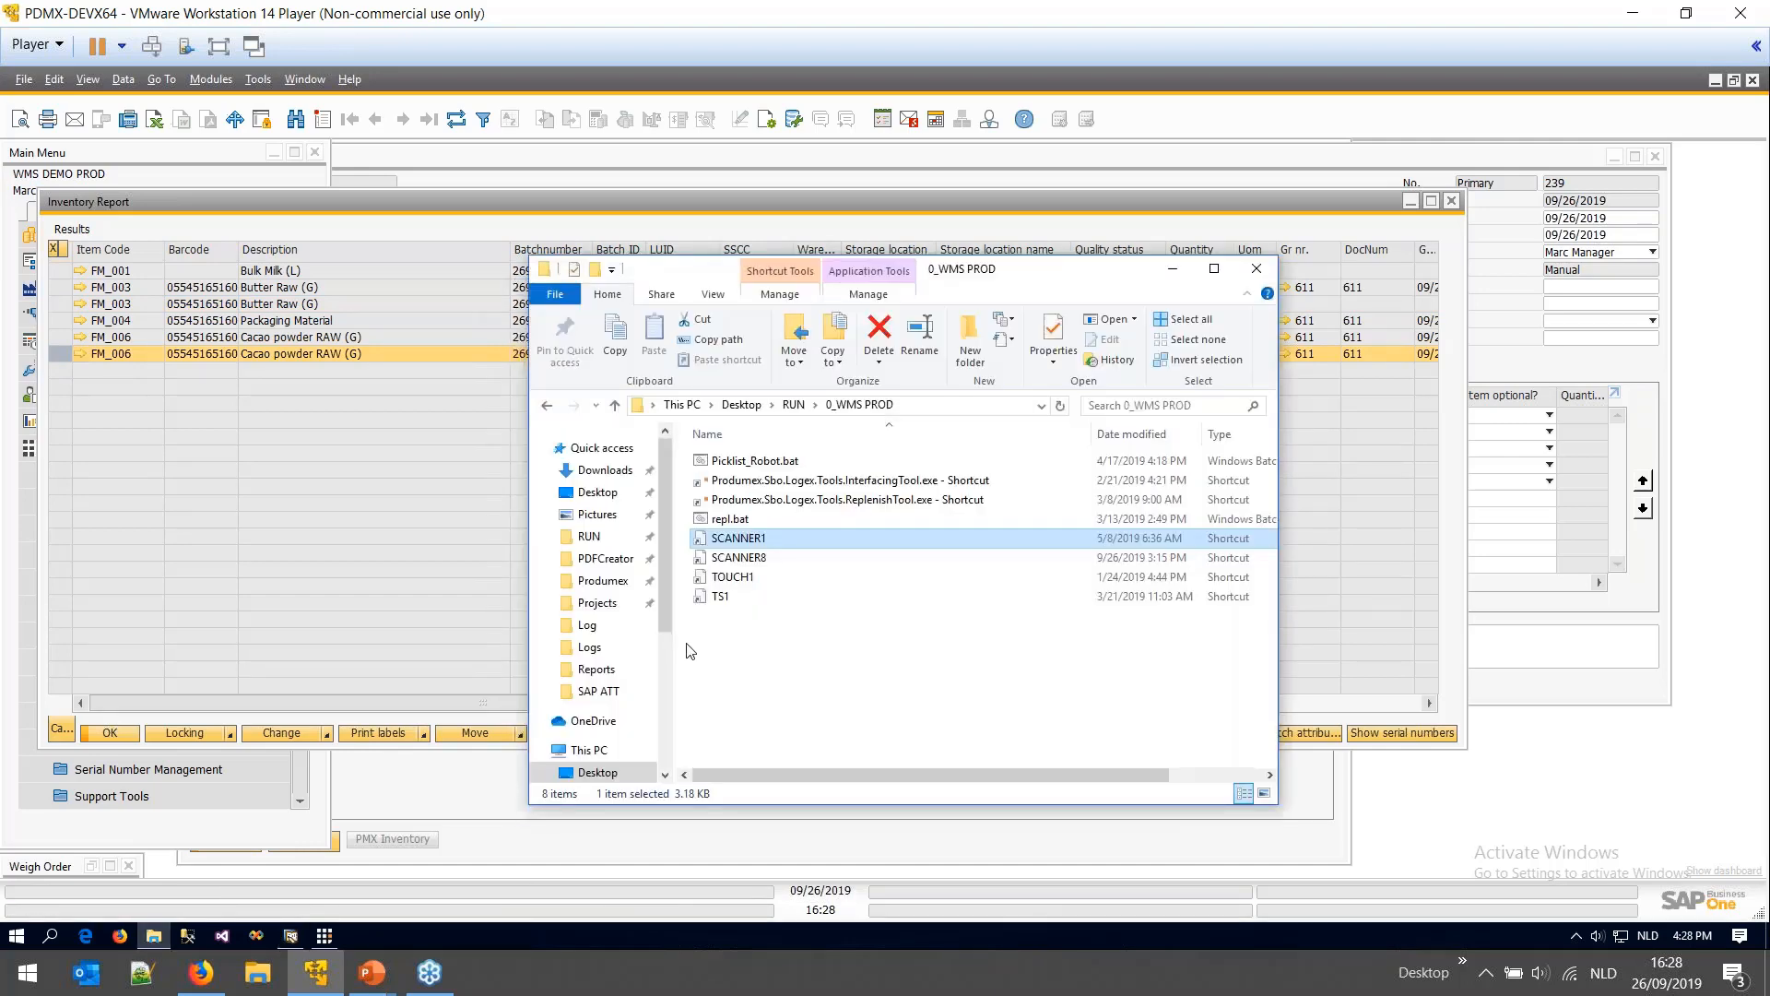
{"action": "left_click", "coordinate": [747, 581]}
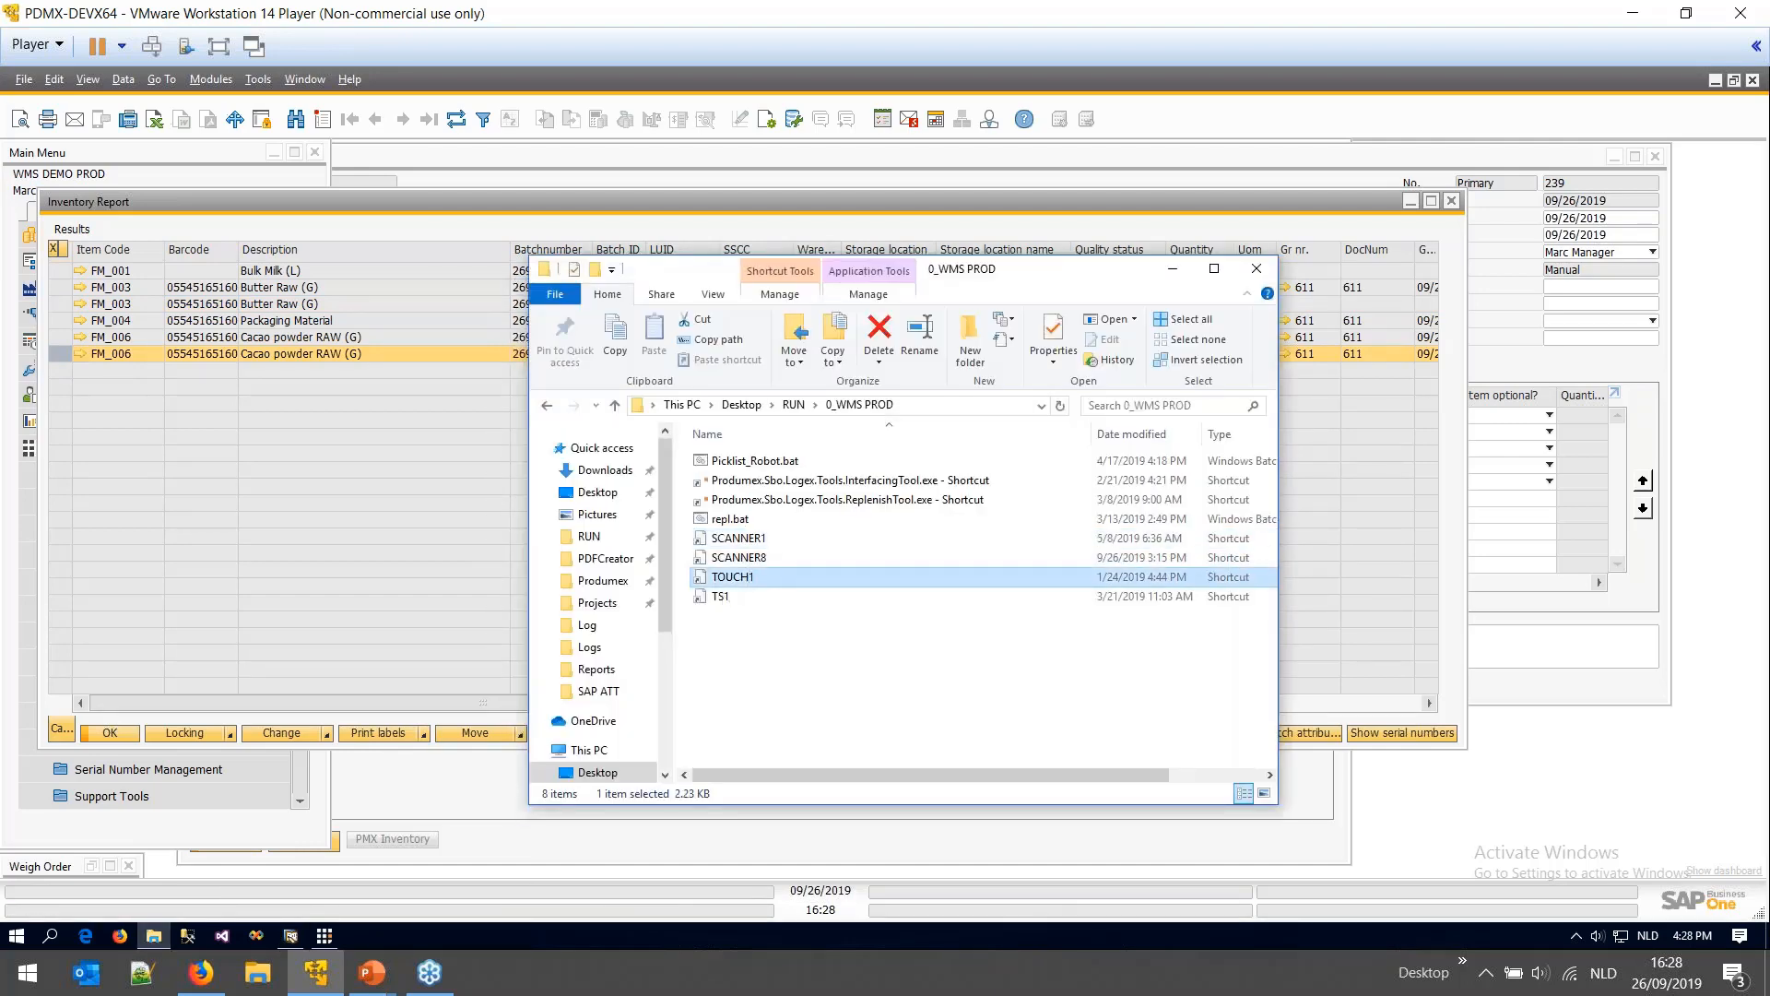
{"action": "left_click", "coordinate": [1173, 271]}
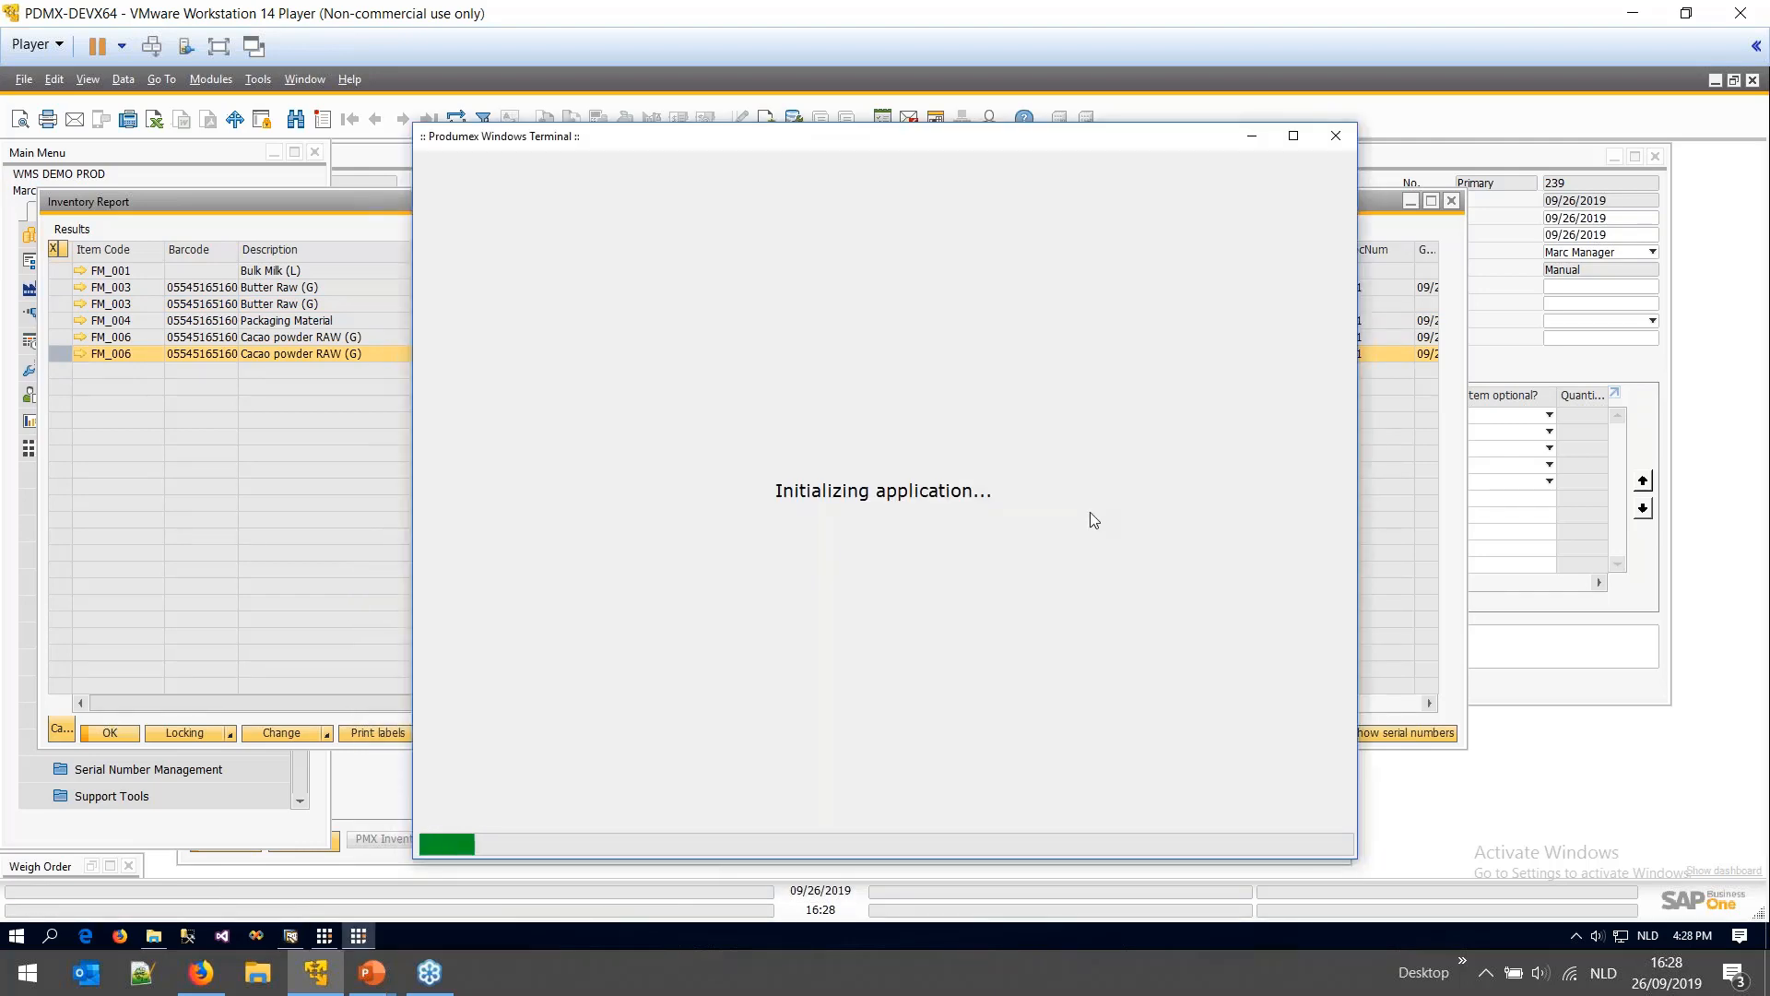
- Close item master data and check the production order's planned quantities: Butter Raw 500, Cacao powder 400
{"action": "left_click", "coordinate": [358, 803]}
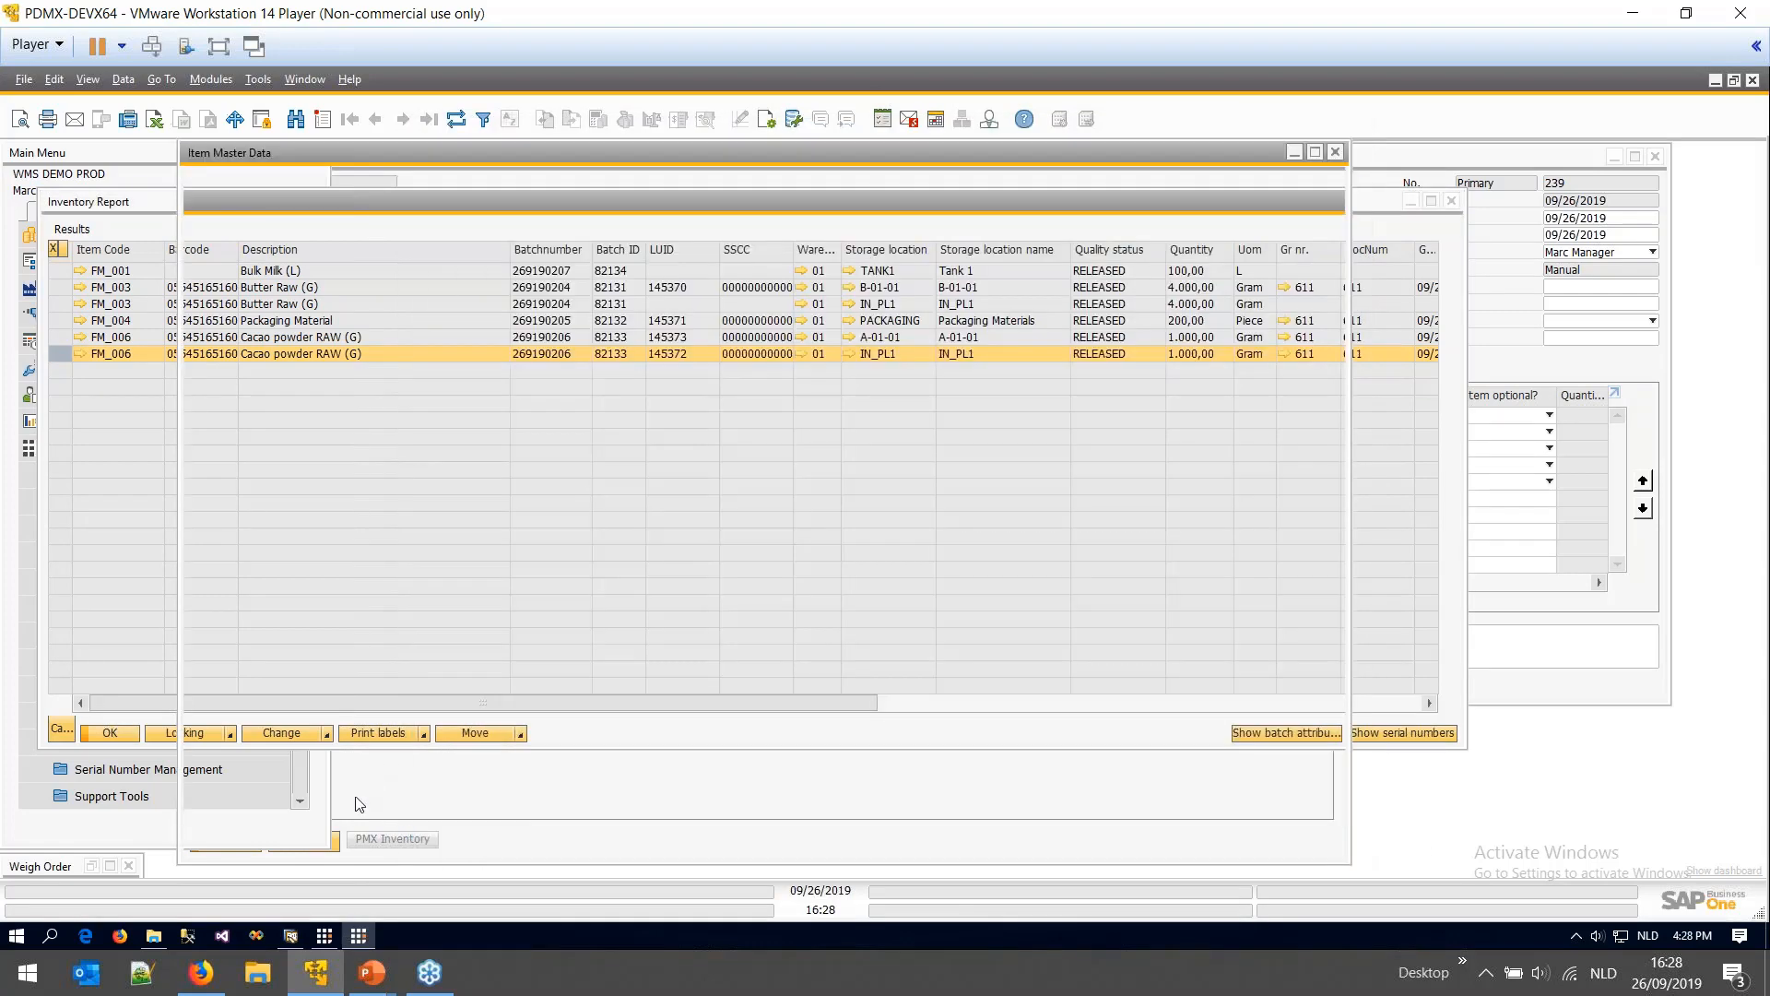
{"action": "left_click", "coordinate": [1336, 153]}
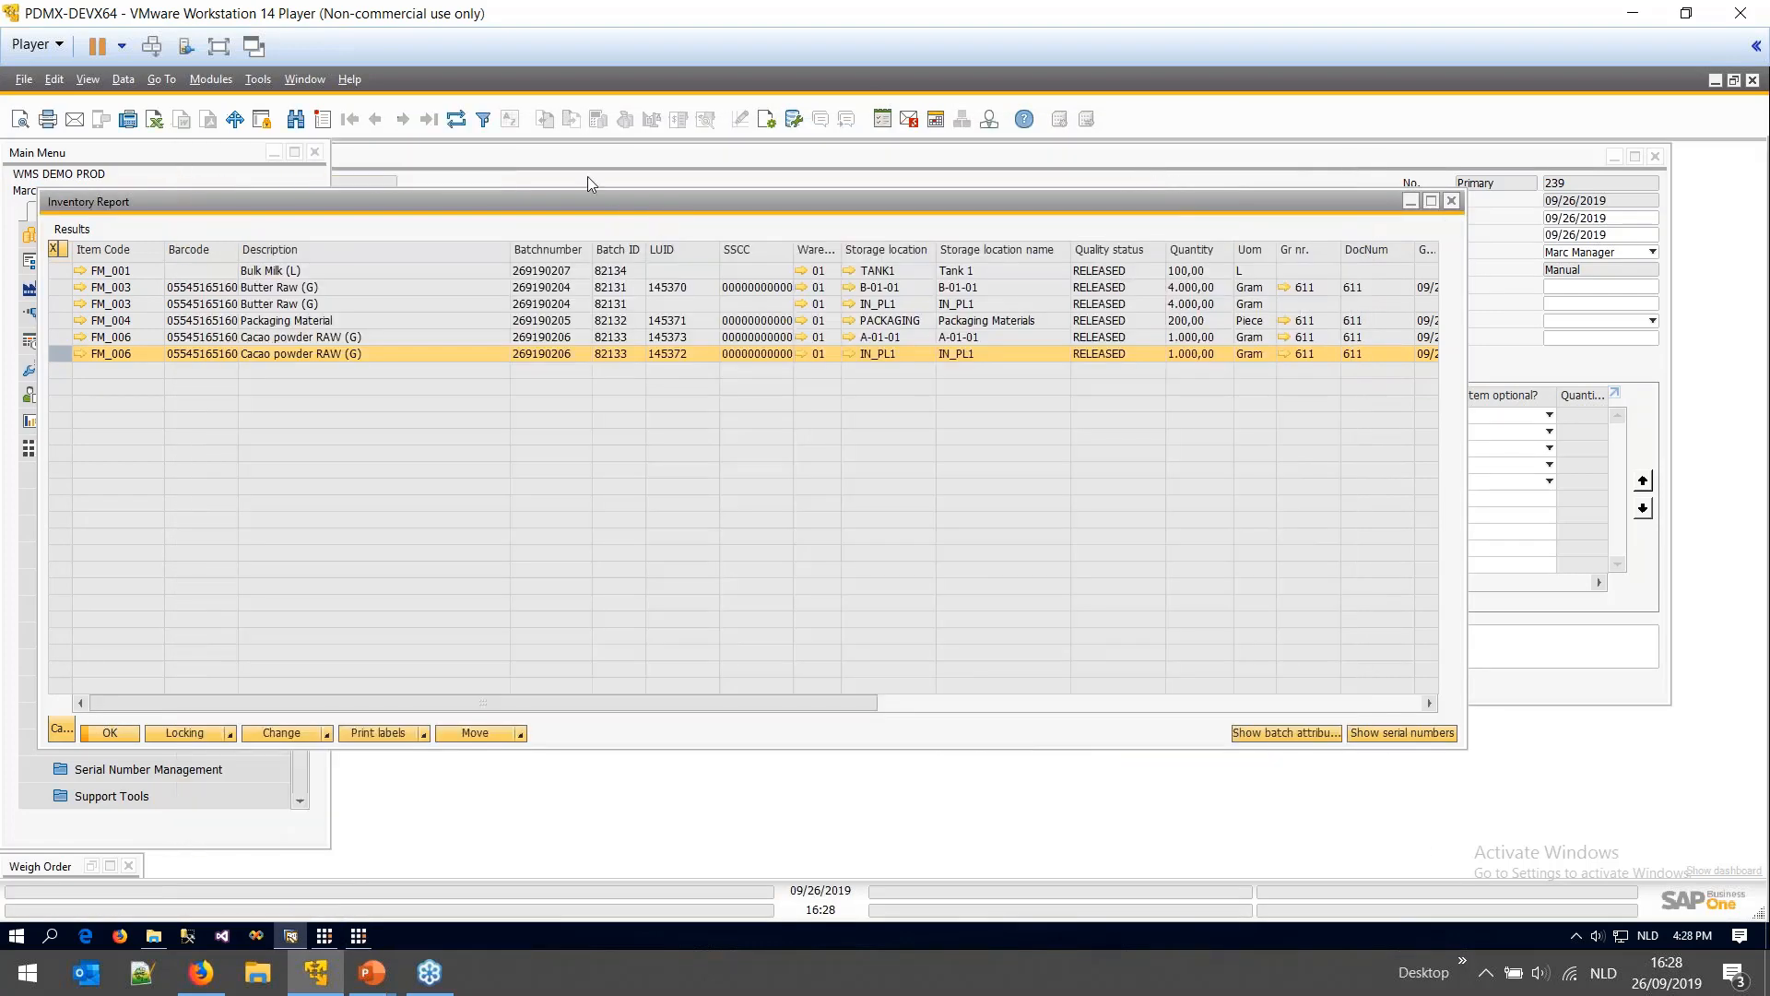
{"action": "left_click", "coordinate": [589, 175]}
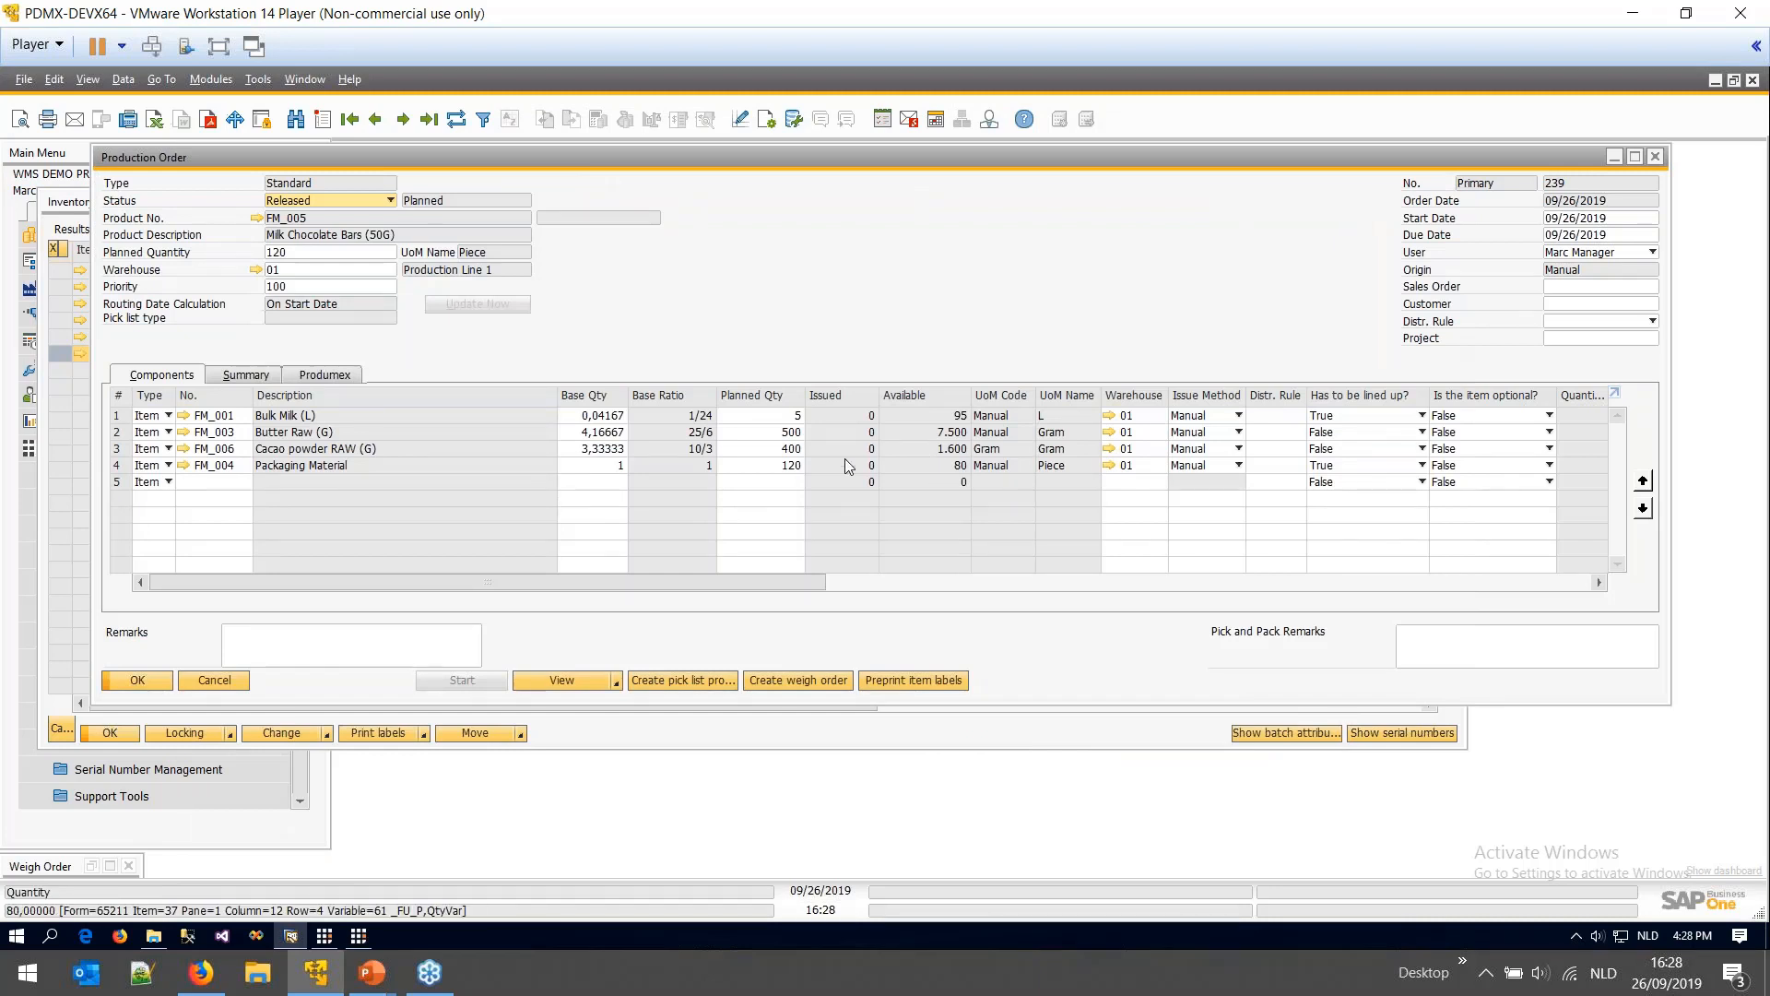
{"action": "left_click", "coordinate": [770, 434]}
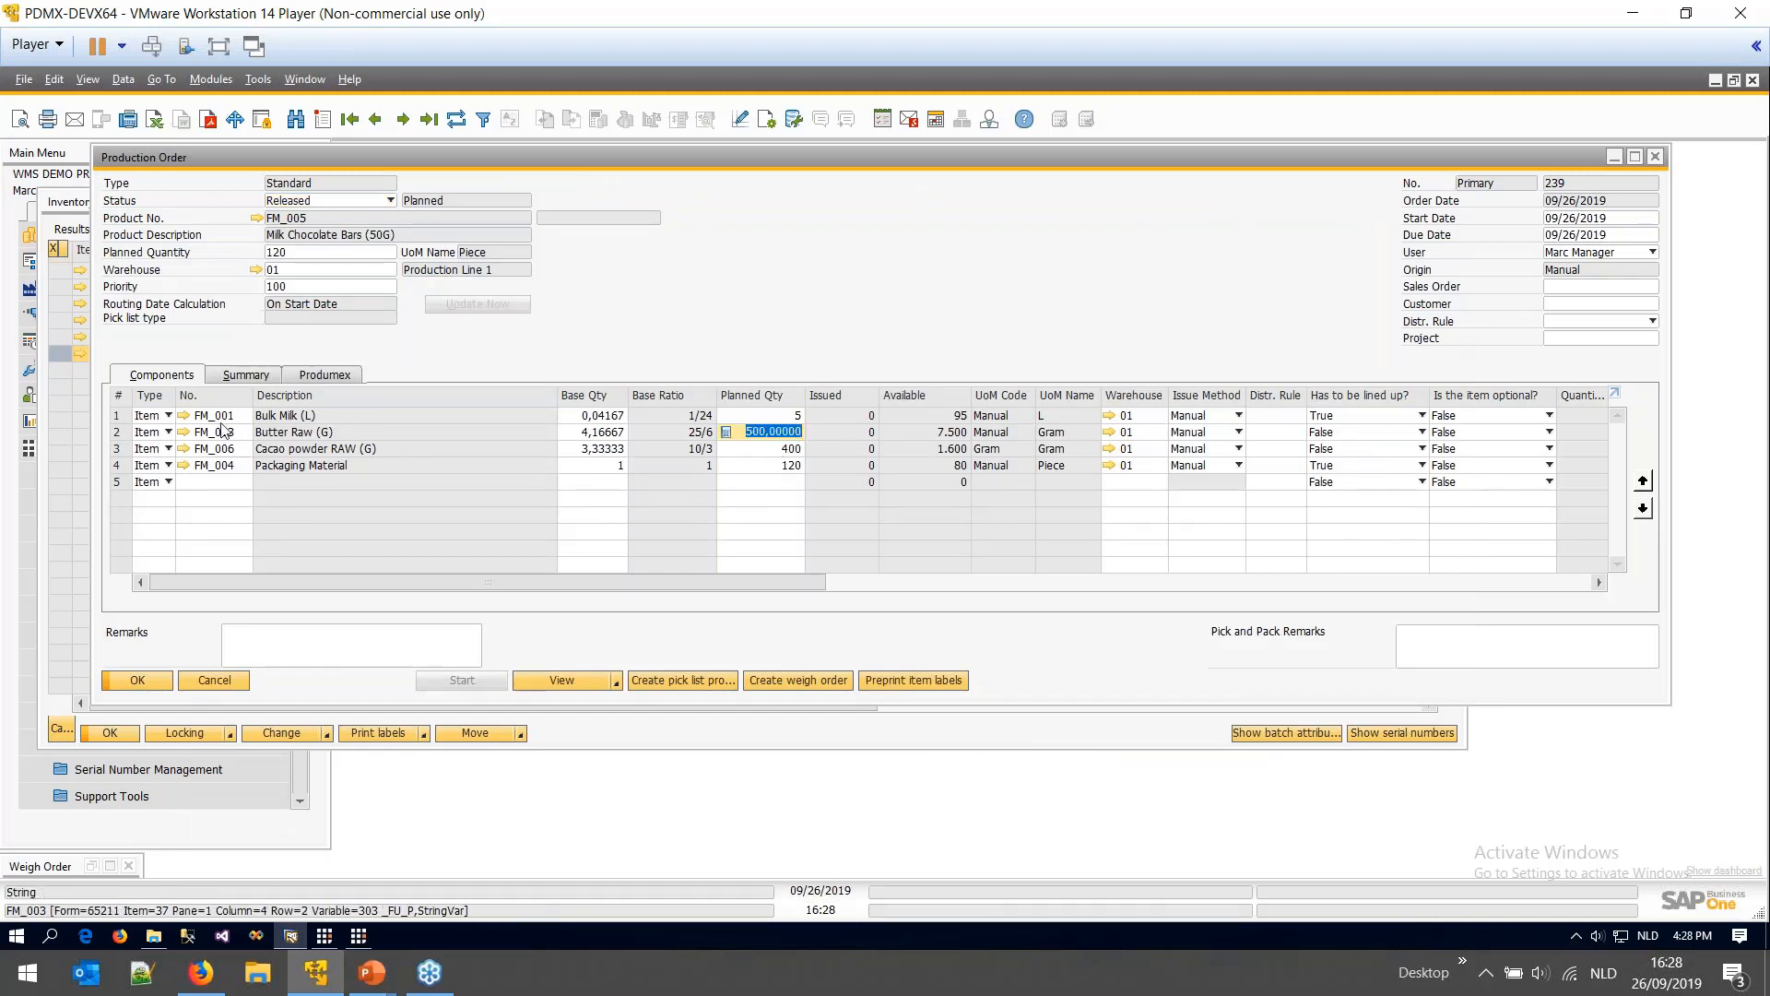
{"action": "key", "text": "Down"}
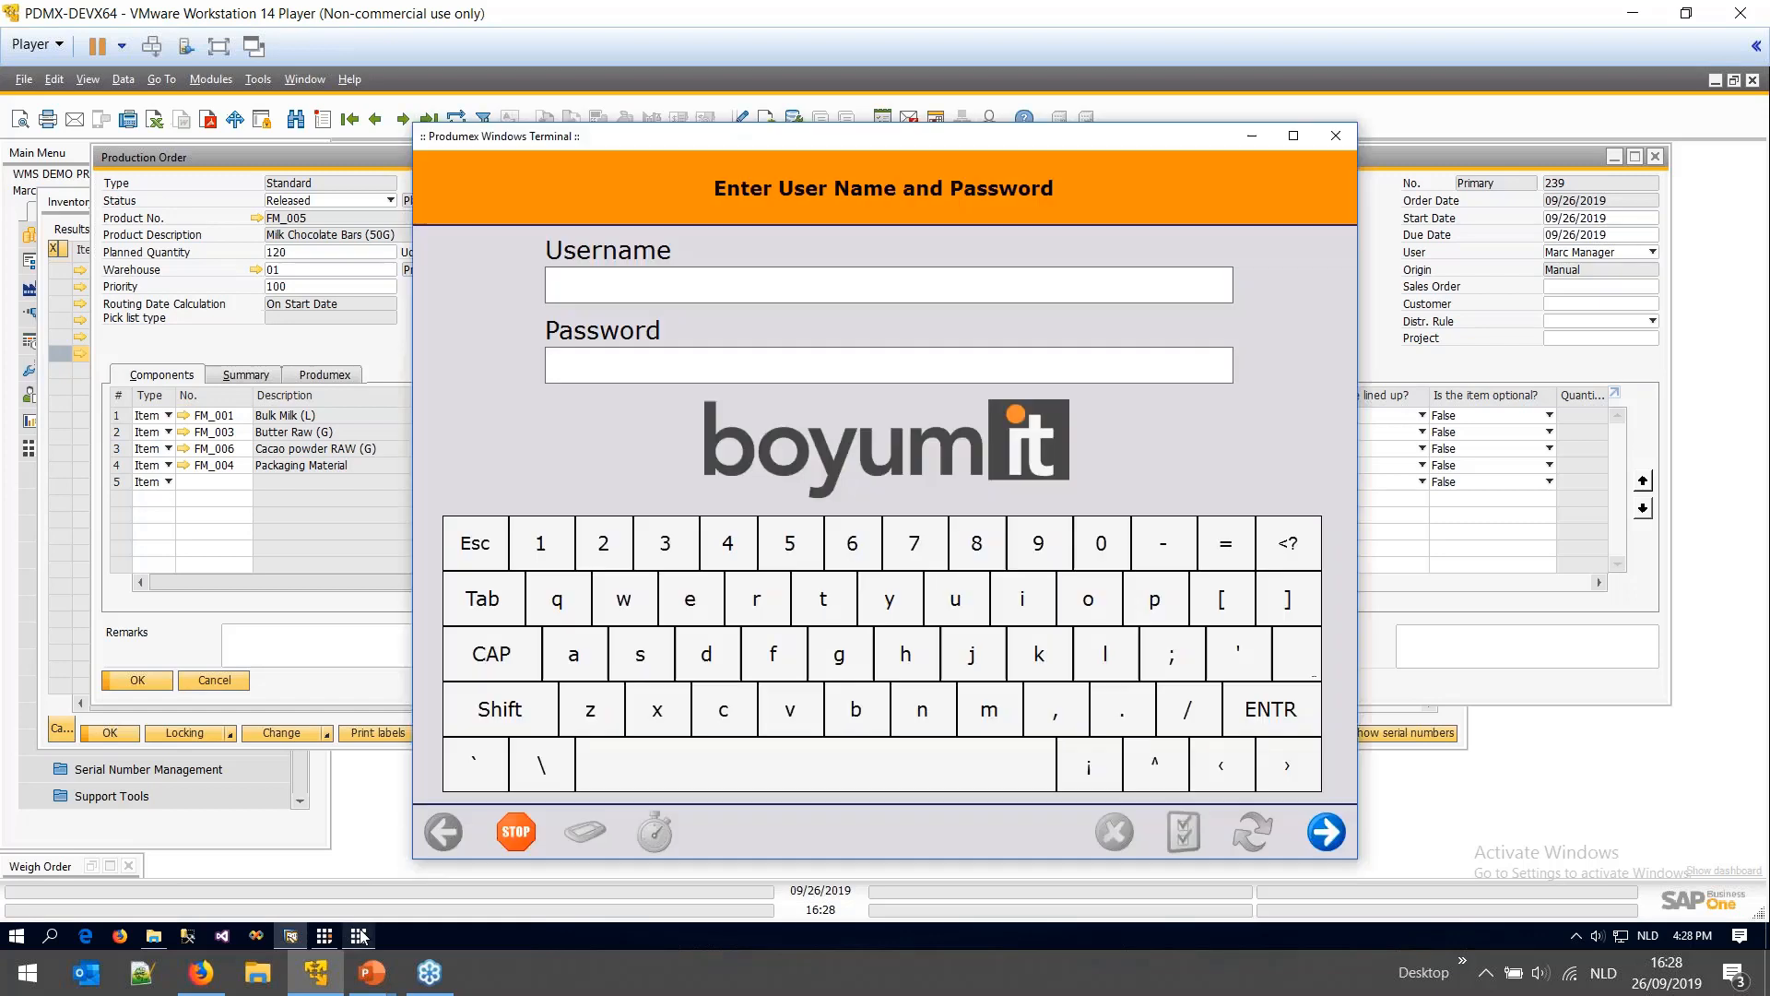
- Sign in to the touch terminal with the user's username and password
{"action": "left_click", "coordinate": [358, 935]}
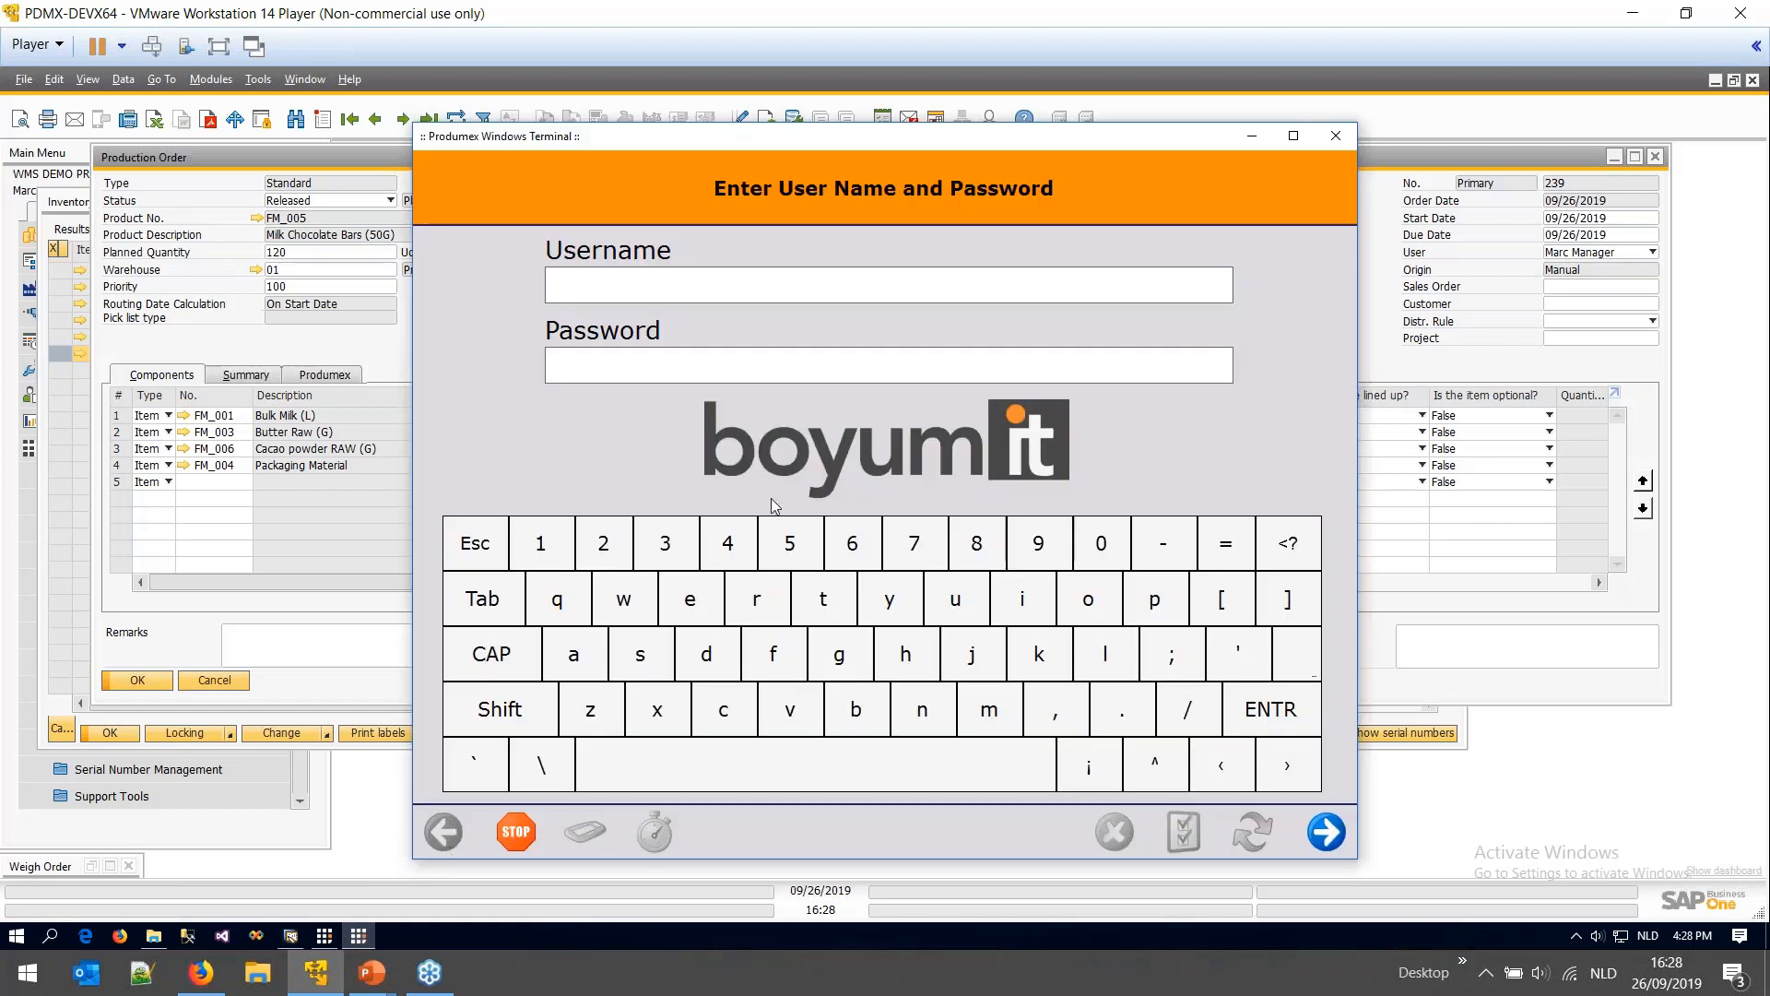
{"action": "type", "text": "manager"}
{"action": "type", "text": "********"}
{"action": "key", "text": "Return"}
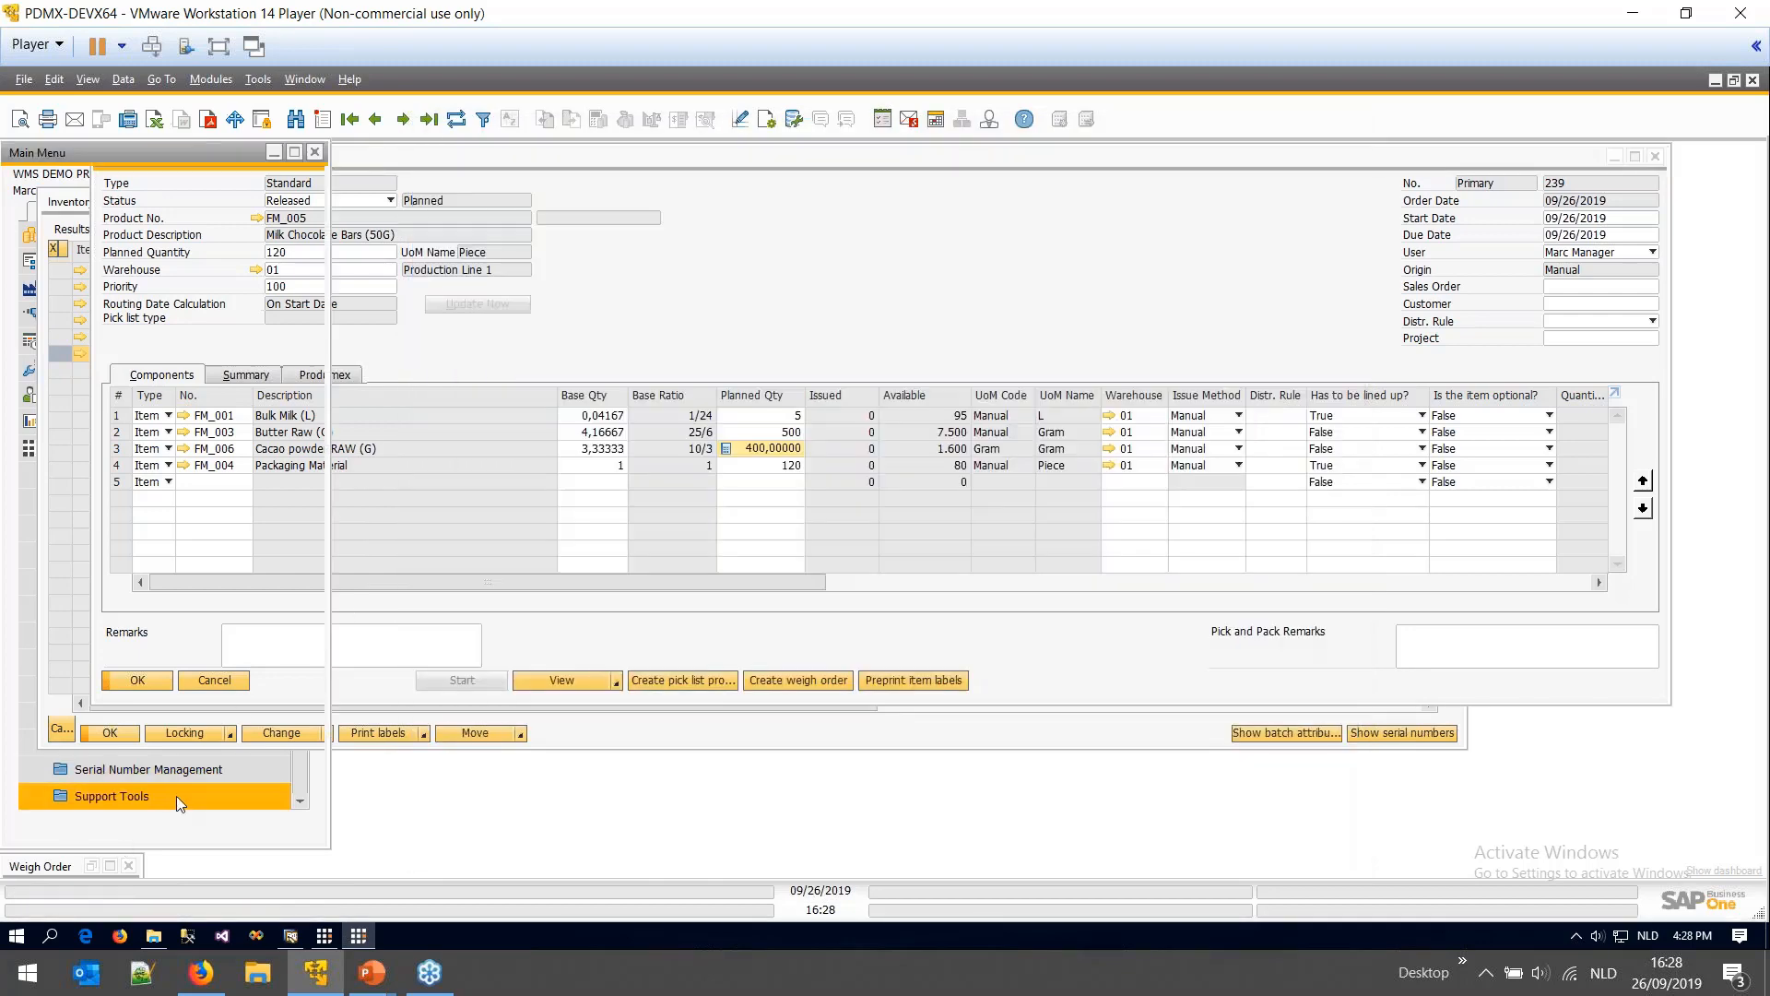
{"action": "left_click", "coordinate": [175, 795]}
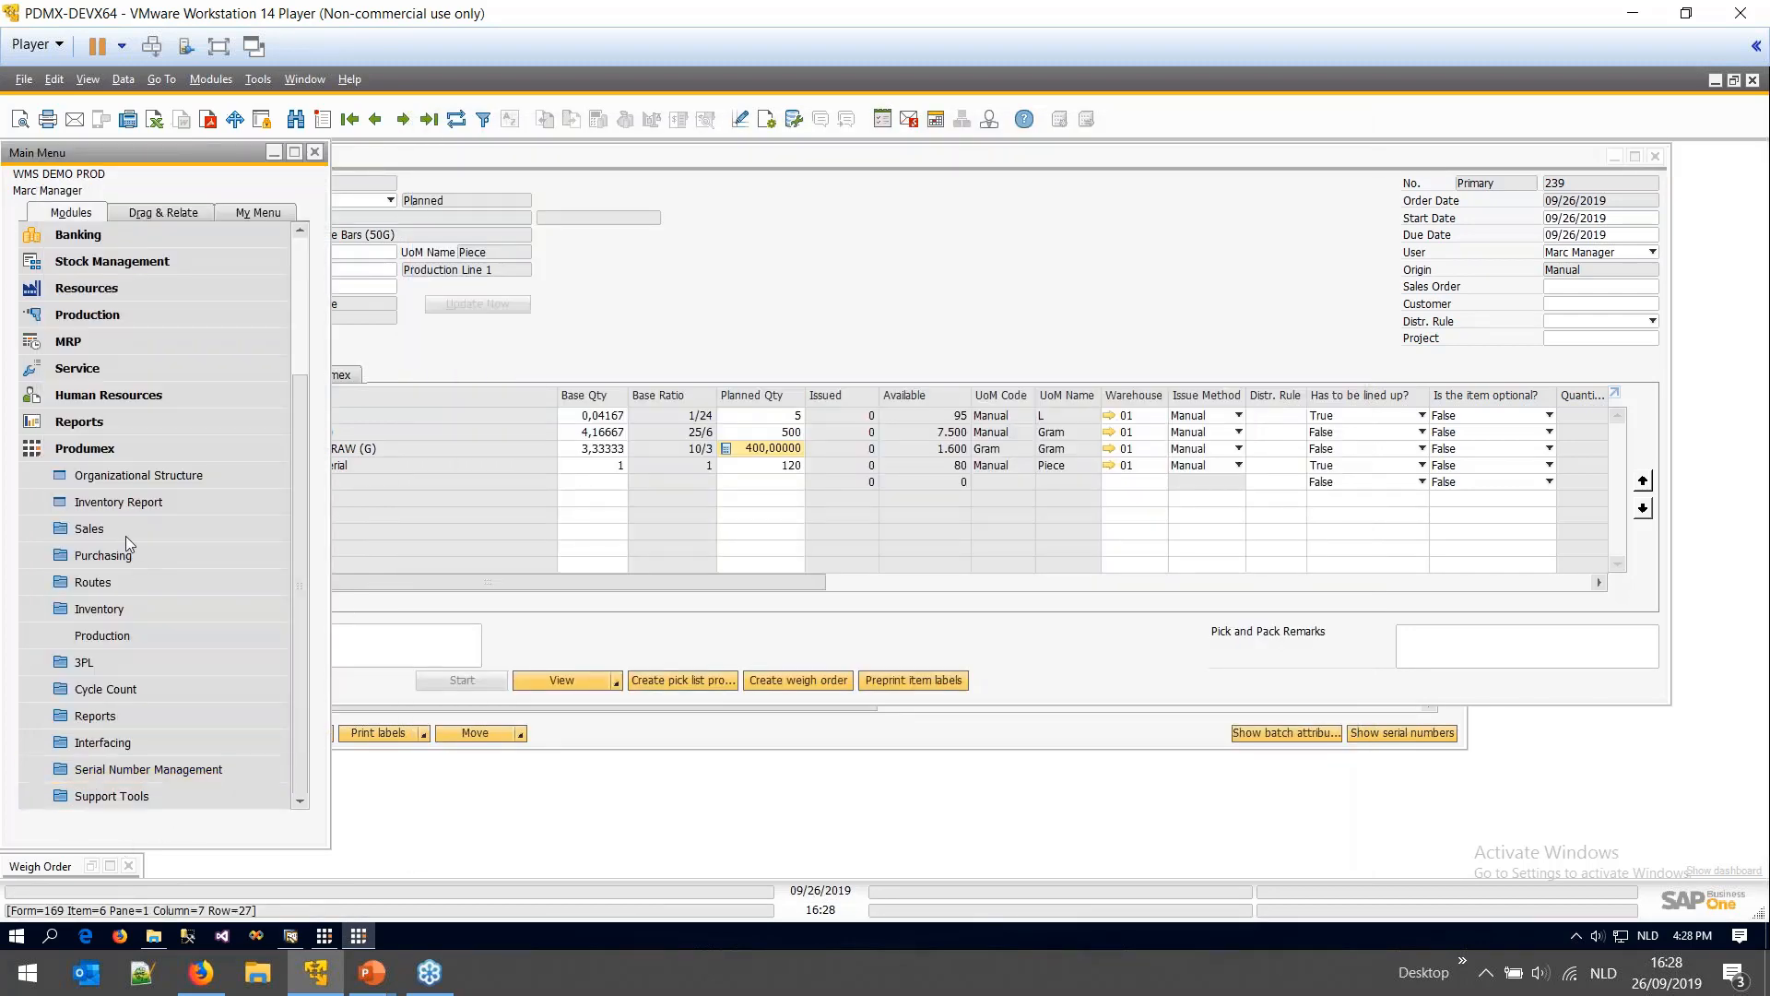
- Open Organizational Structure and navigate PDMX > 01_General Warehouse > Production > Weighing Zone to Weighing Room 1
{"action": "left_click", "coordinate": [136, 420]}
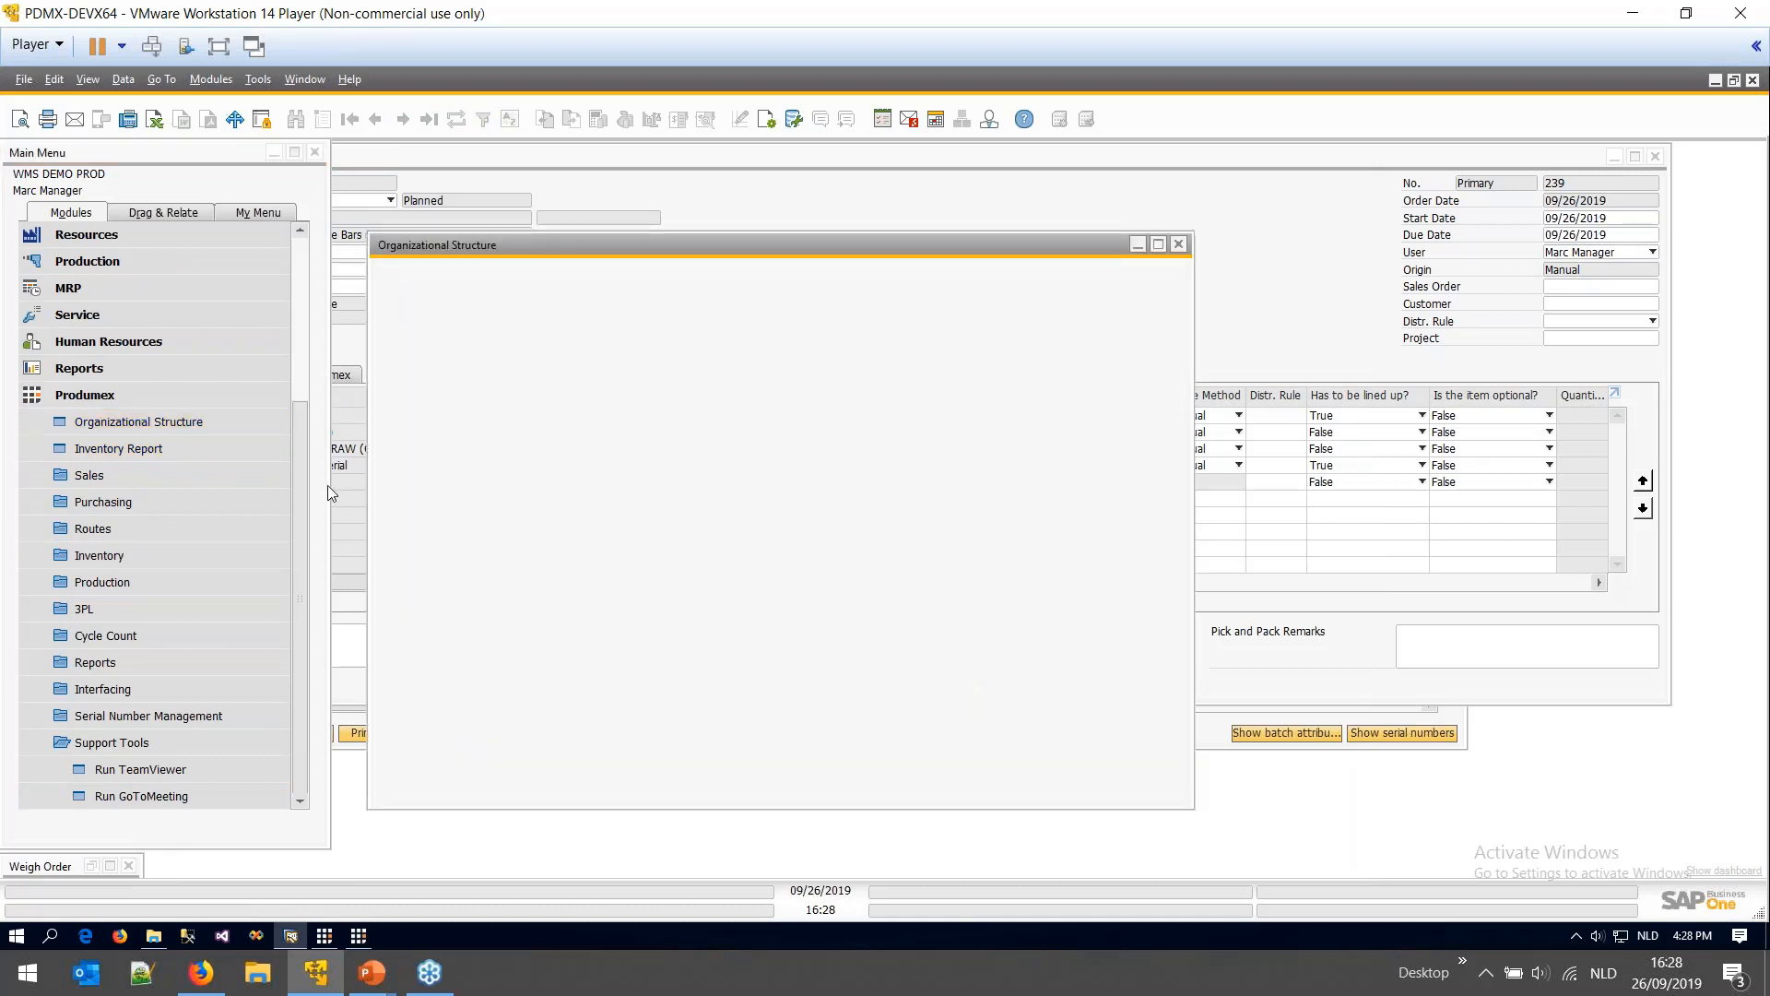
{"action": "left_click", "coordinate": [407, 311]}
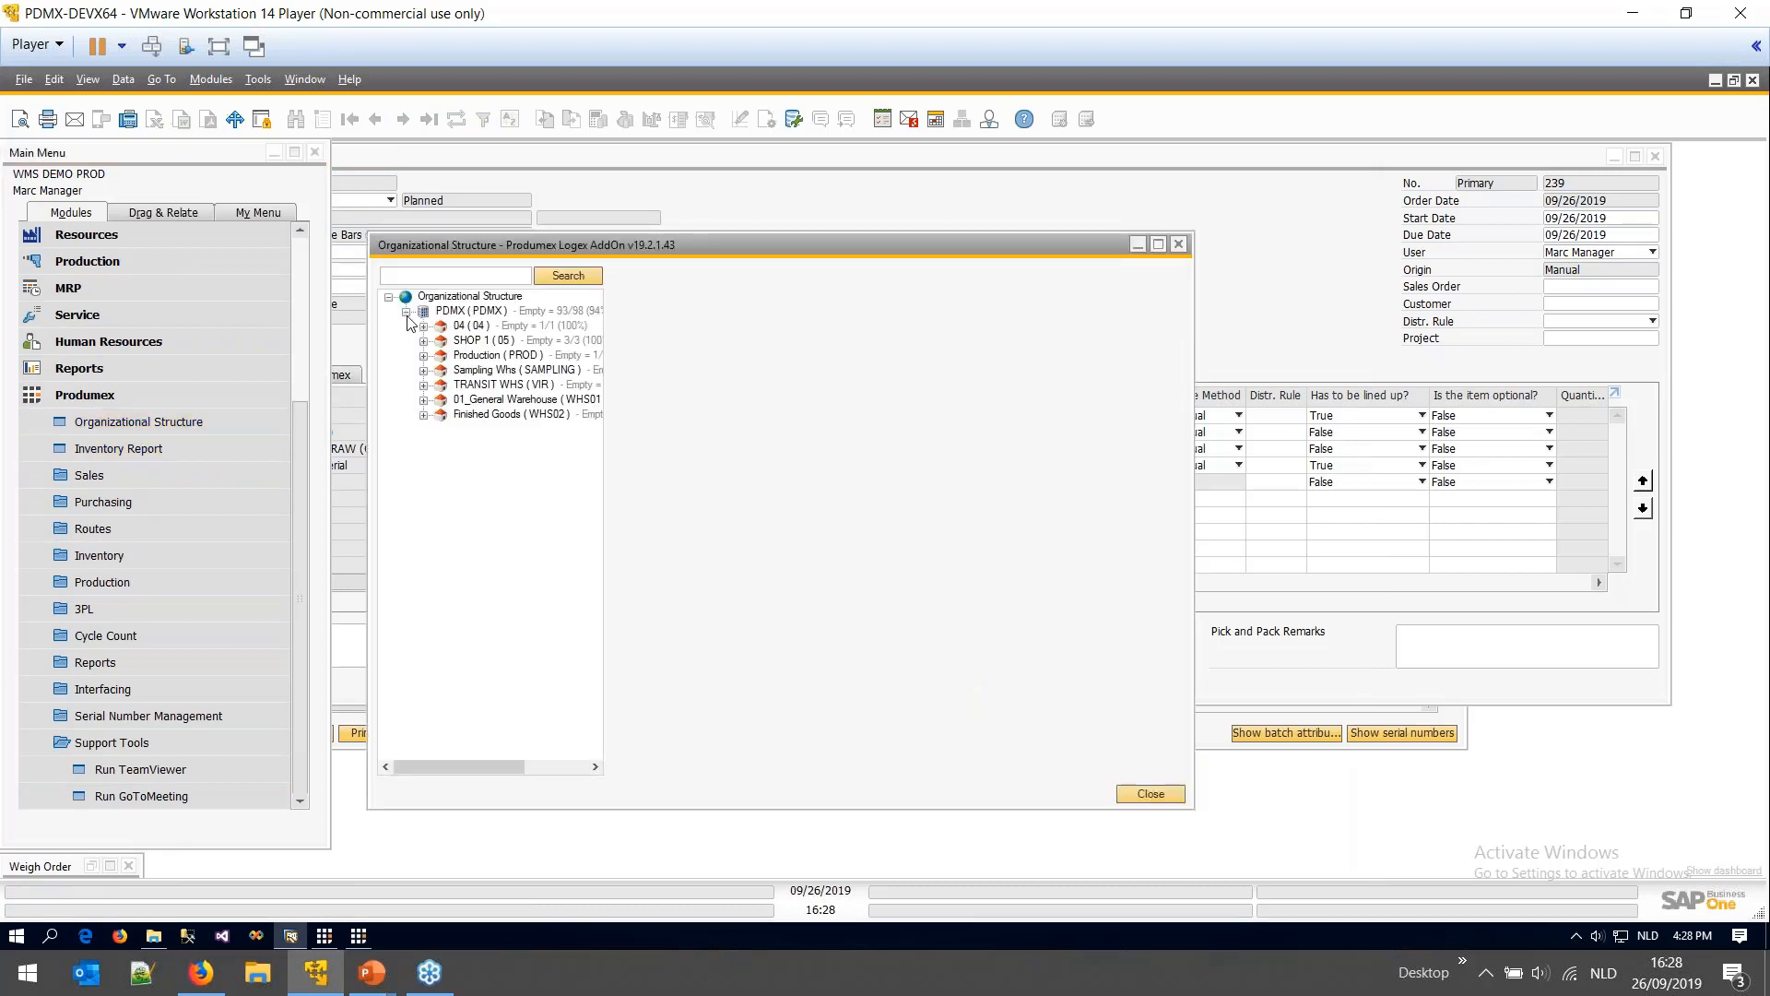
{"action": "left_click", "coordinate": [424, 400]}
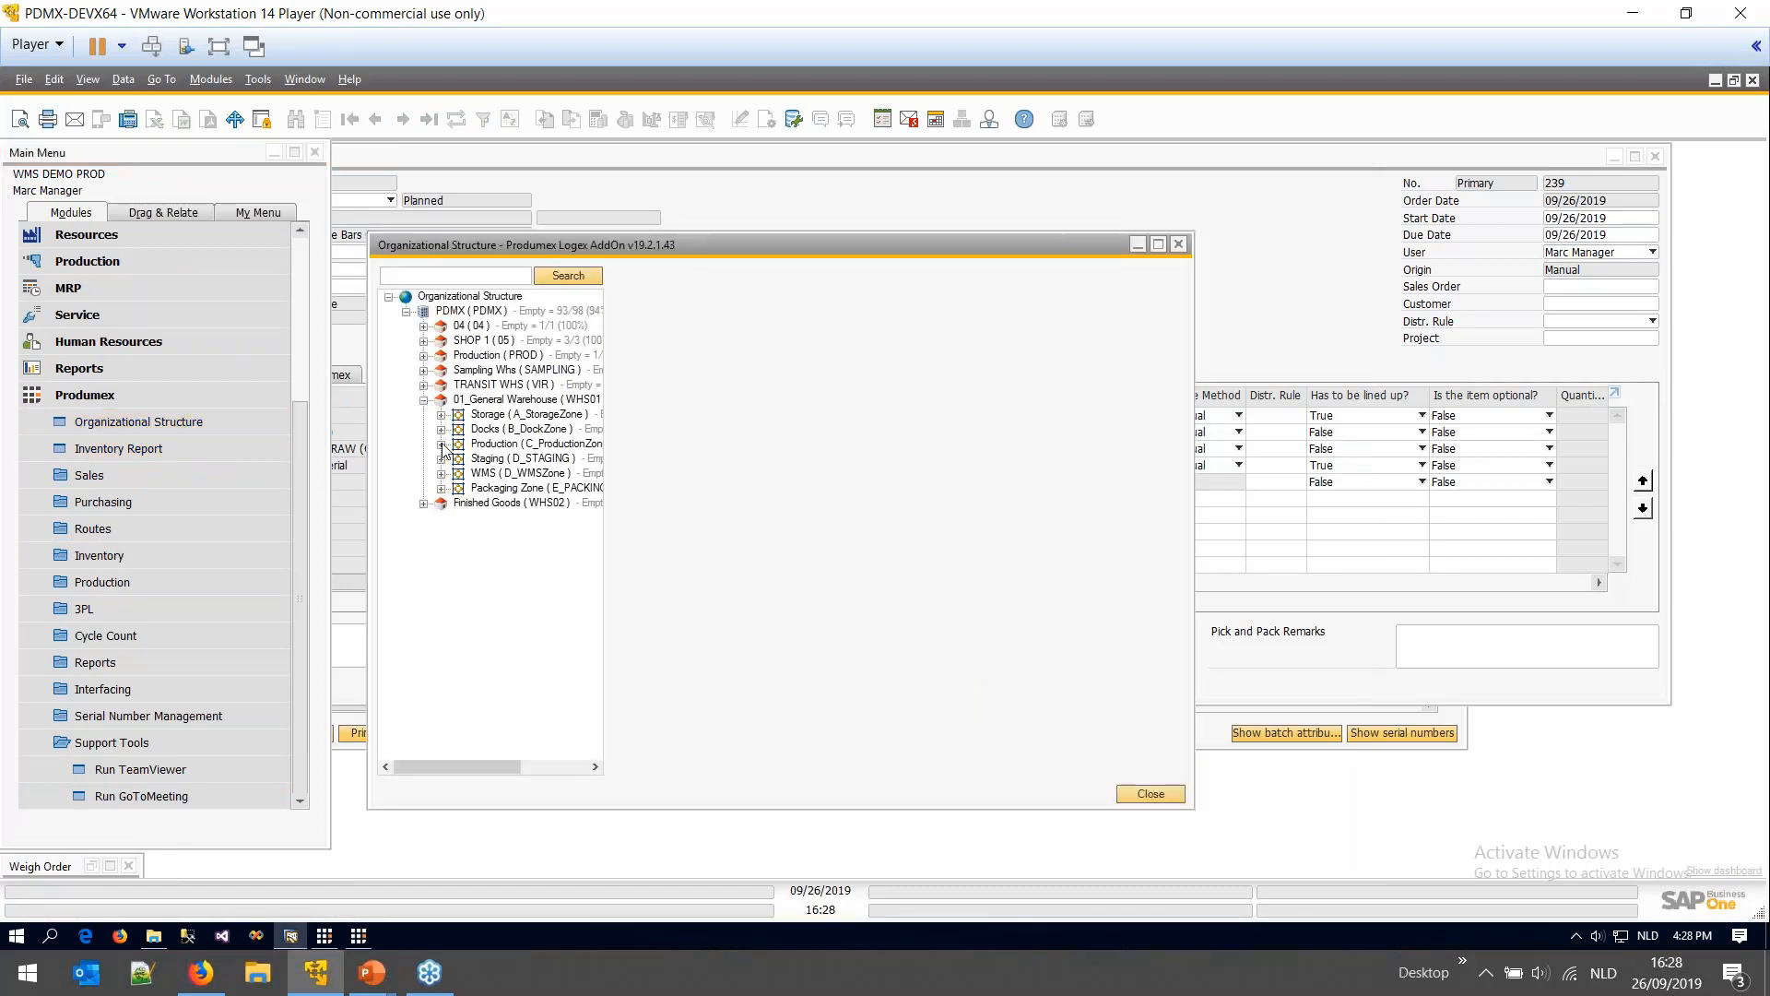
{"action": "left_click", "coordinate": [442, 444]}
{"action": "left_click", "coordinate": [458, 533]}
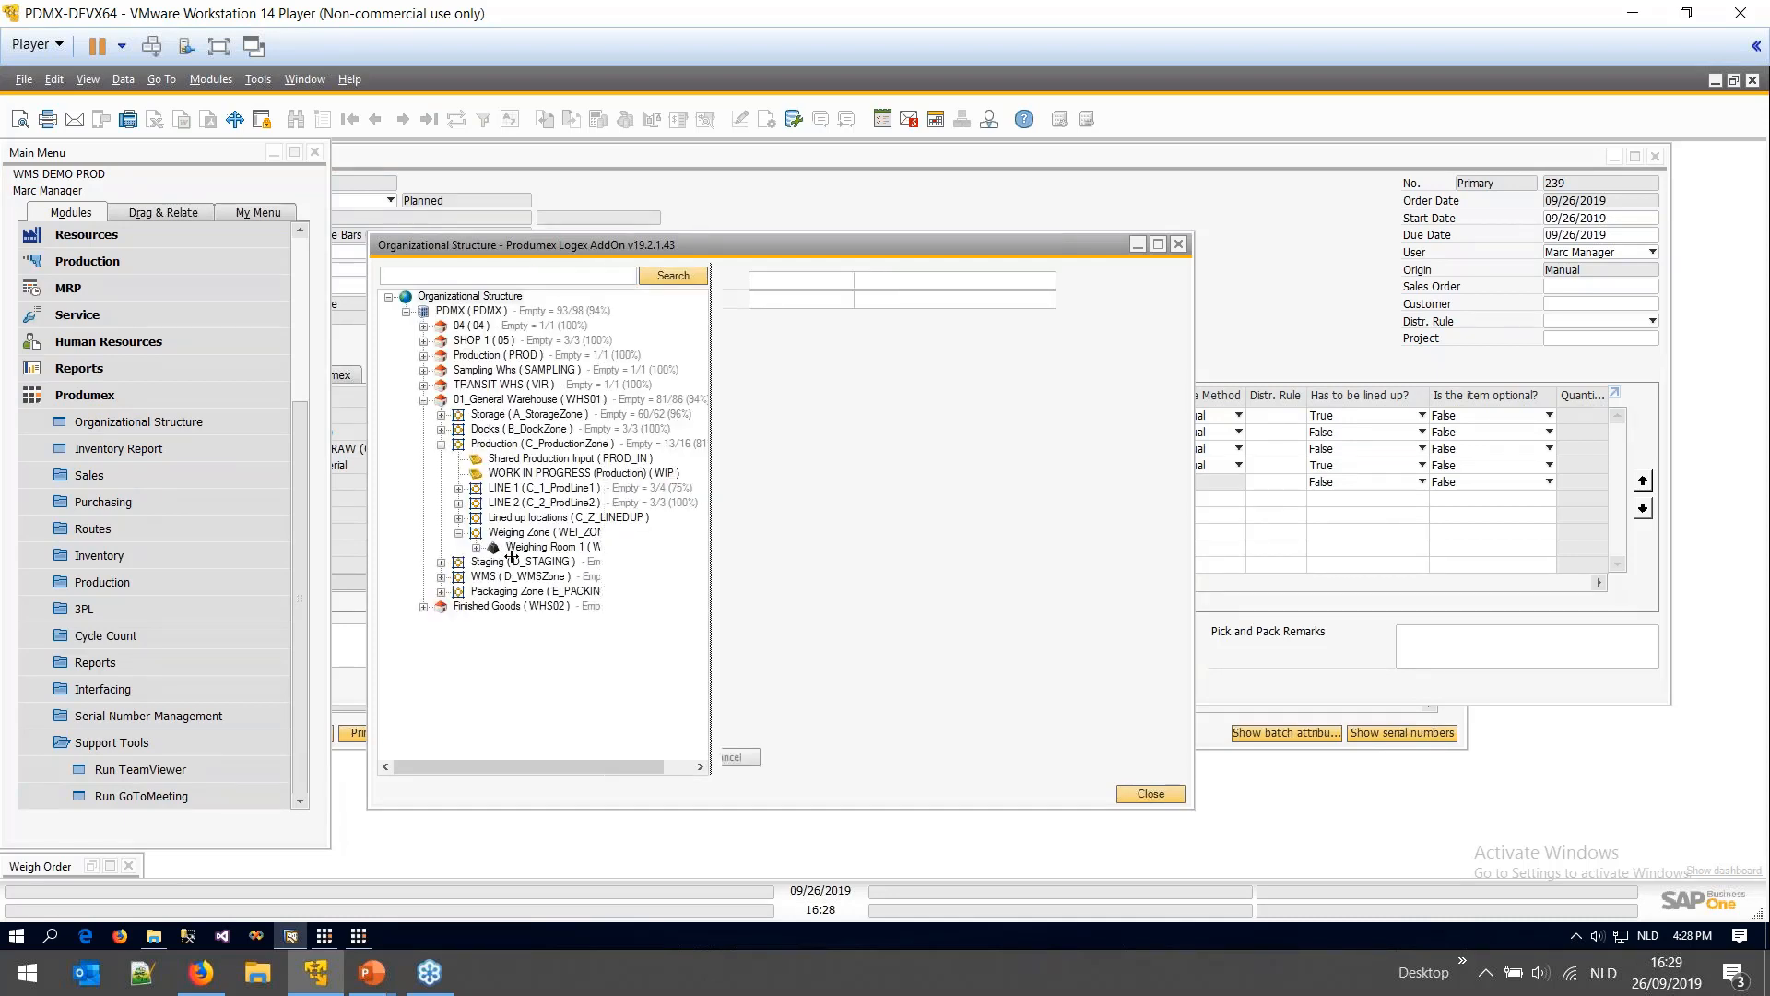
{"action": "left_click", "coordinate": [535, 546]}
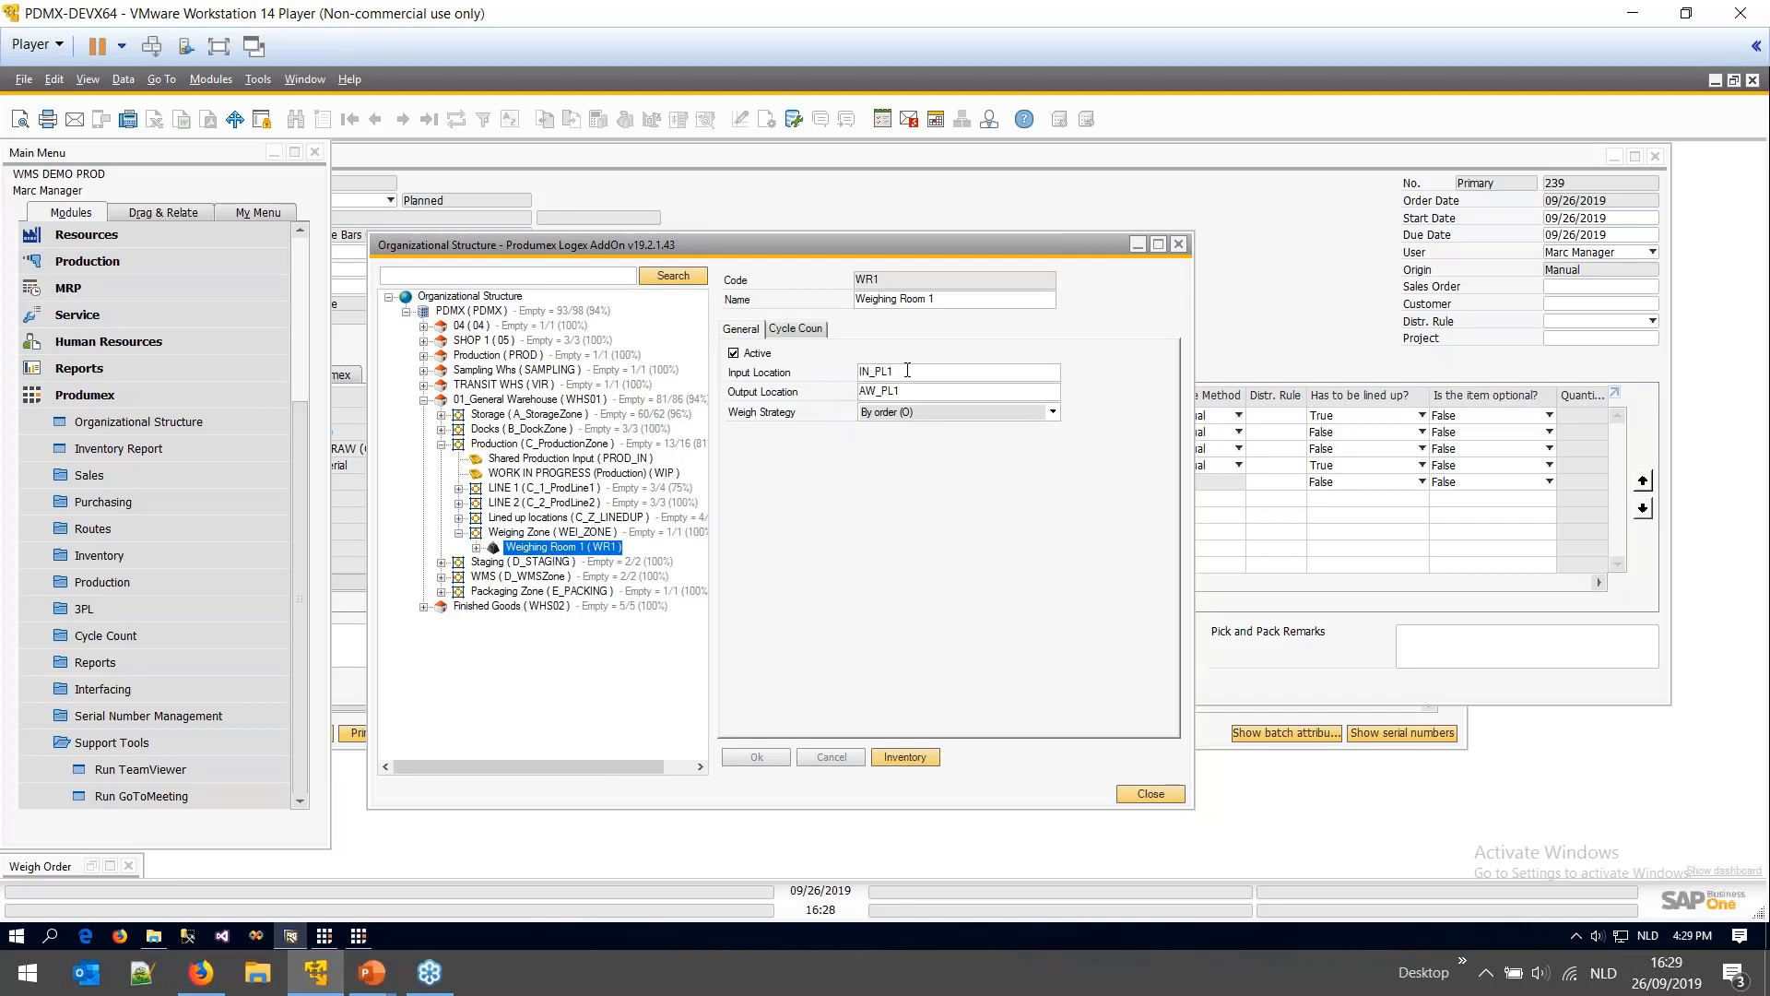
- Highlight Weighing Room 1's input location IN_PL1 and output location AW_PL1
{"action": "left_click_drag", "start_coordinate": [907, 369], "coordinate": [859, 371]}
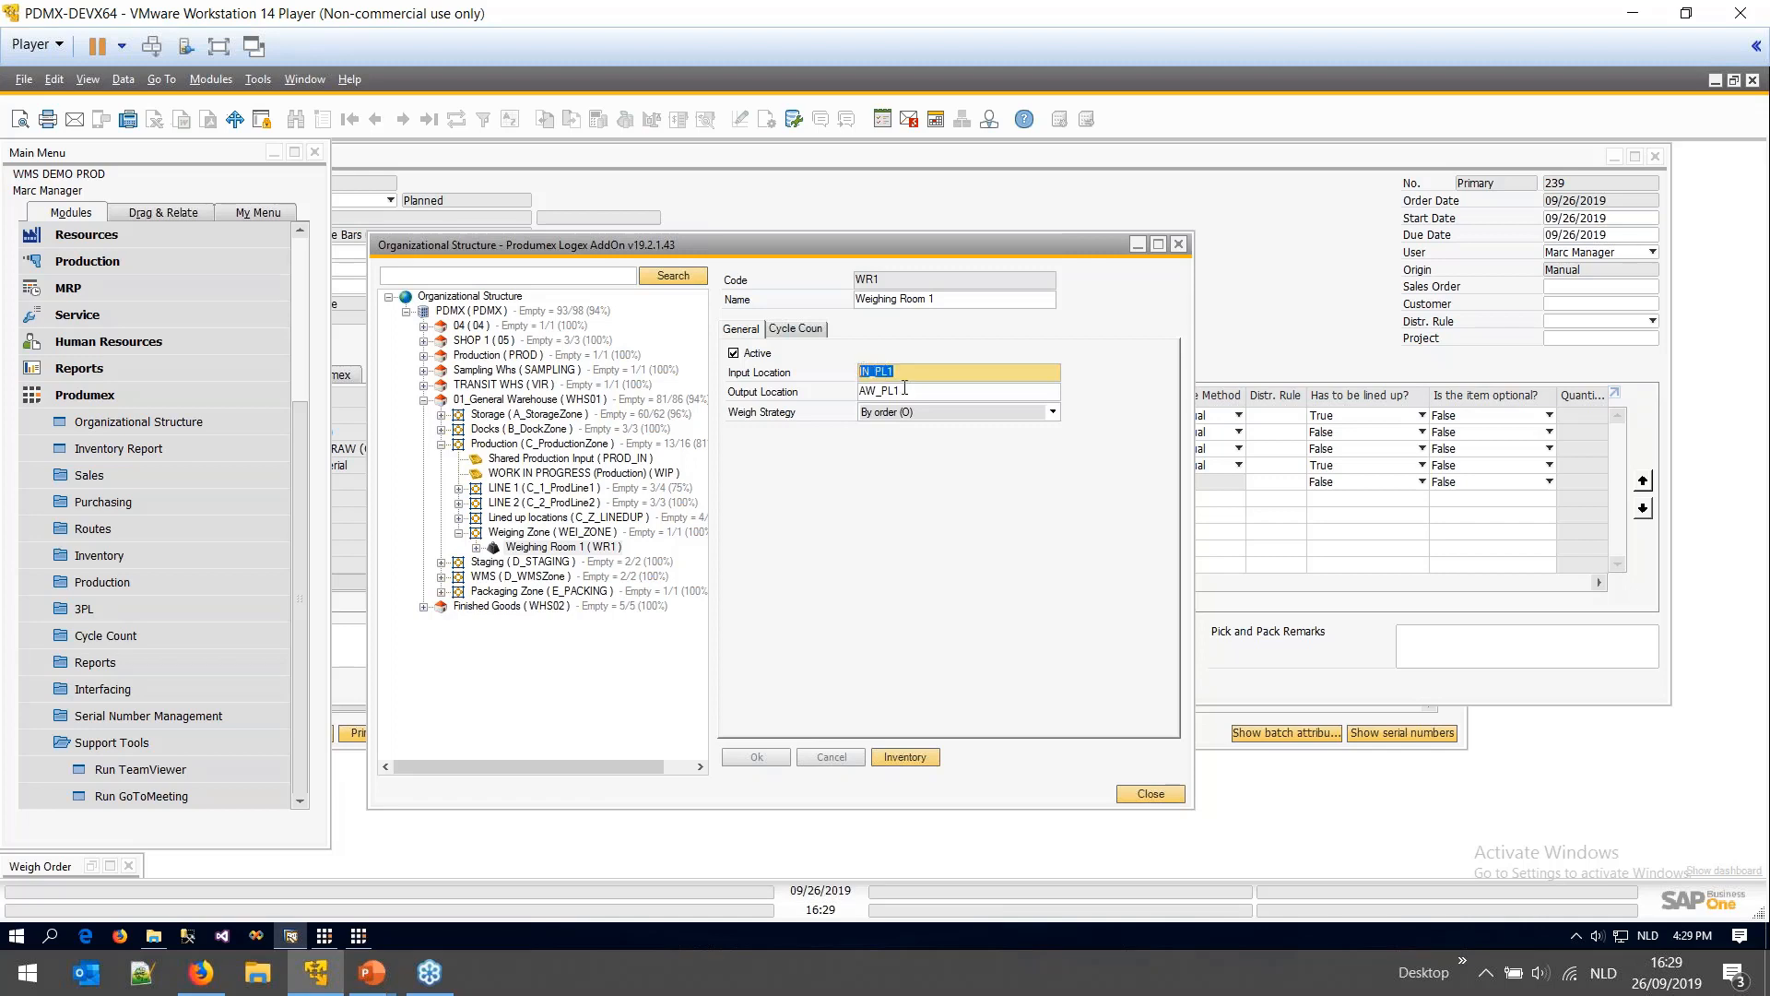
{"action": "left_click_drag", "start_coordinate": [905, 388], "coordinate": [855, 390]}
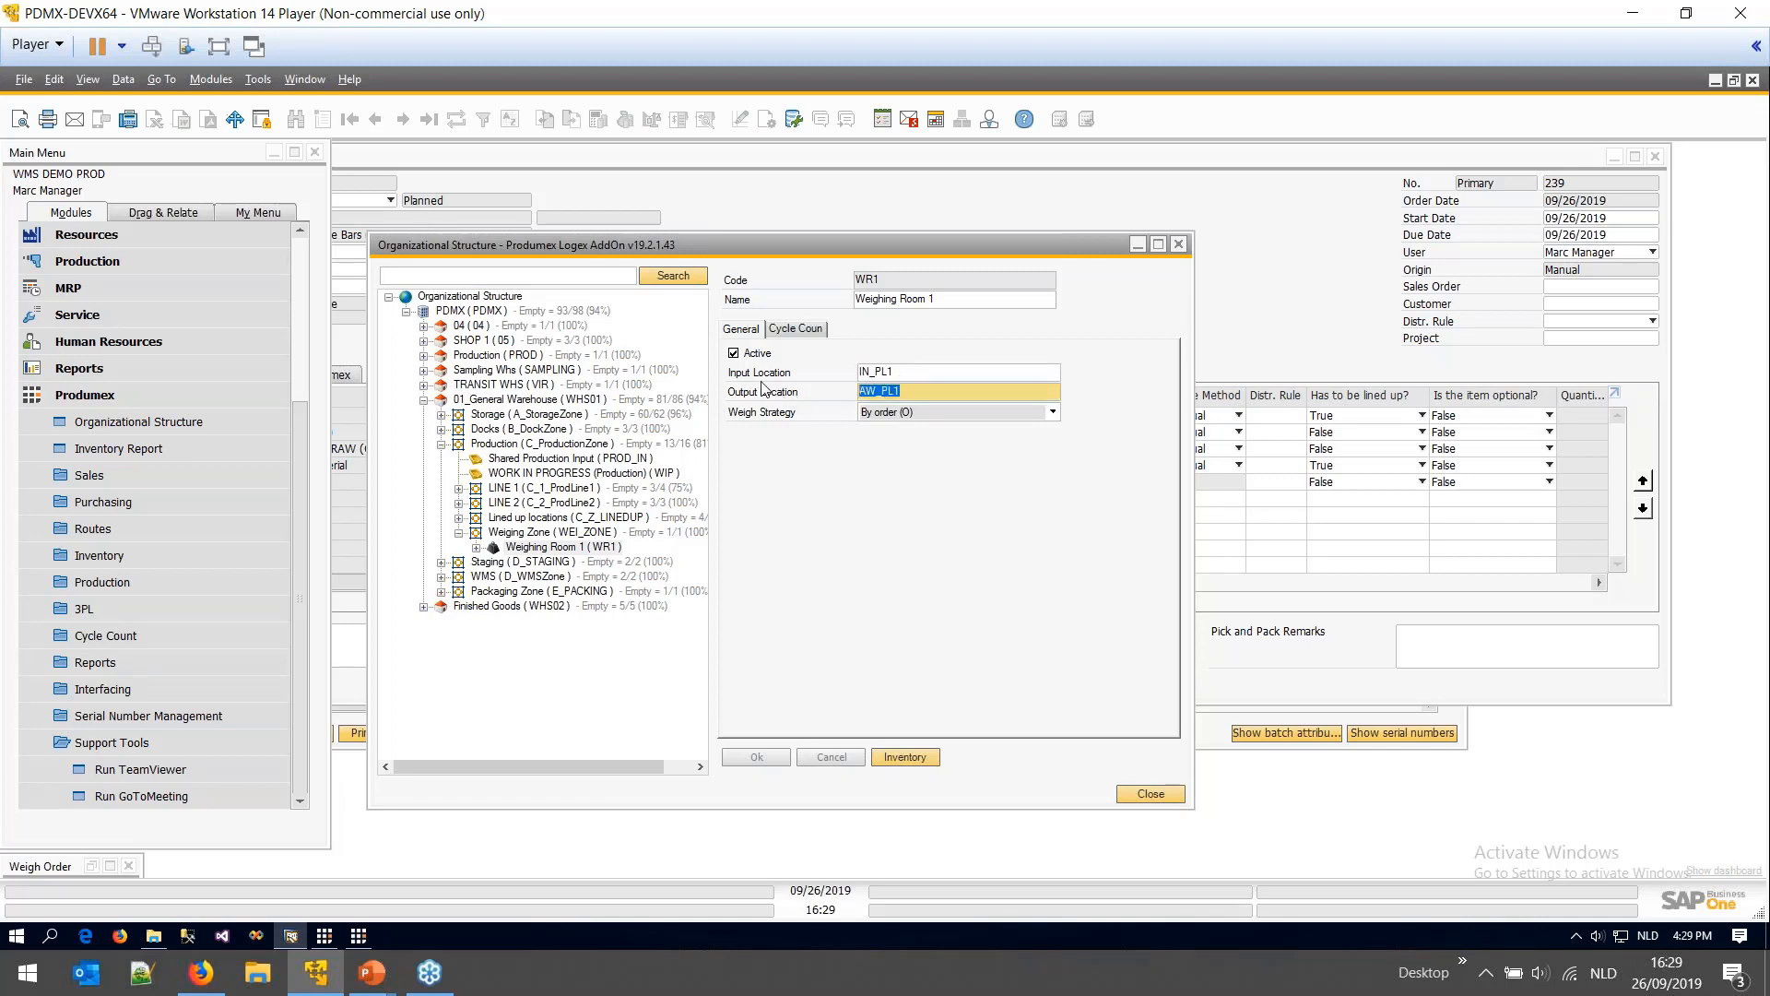
{"action": "left_click_drag", "start_coordinate": [890, 374], "coordinate": [843, 372]}
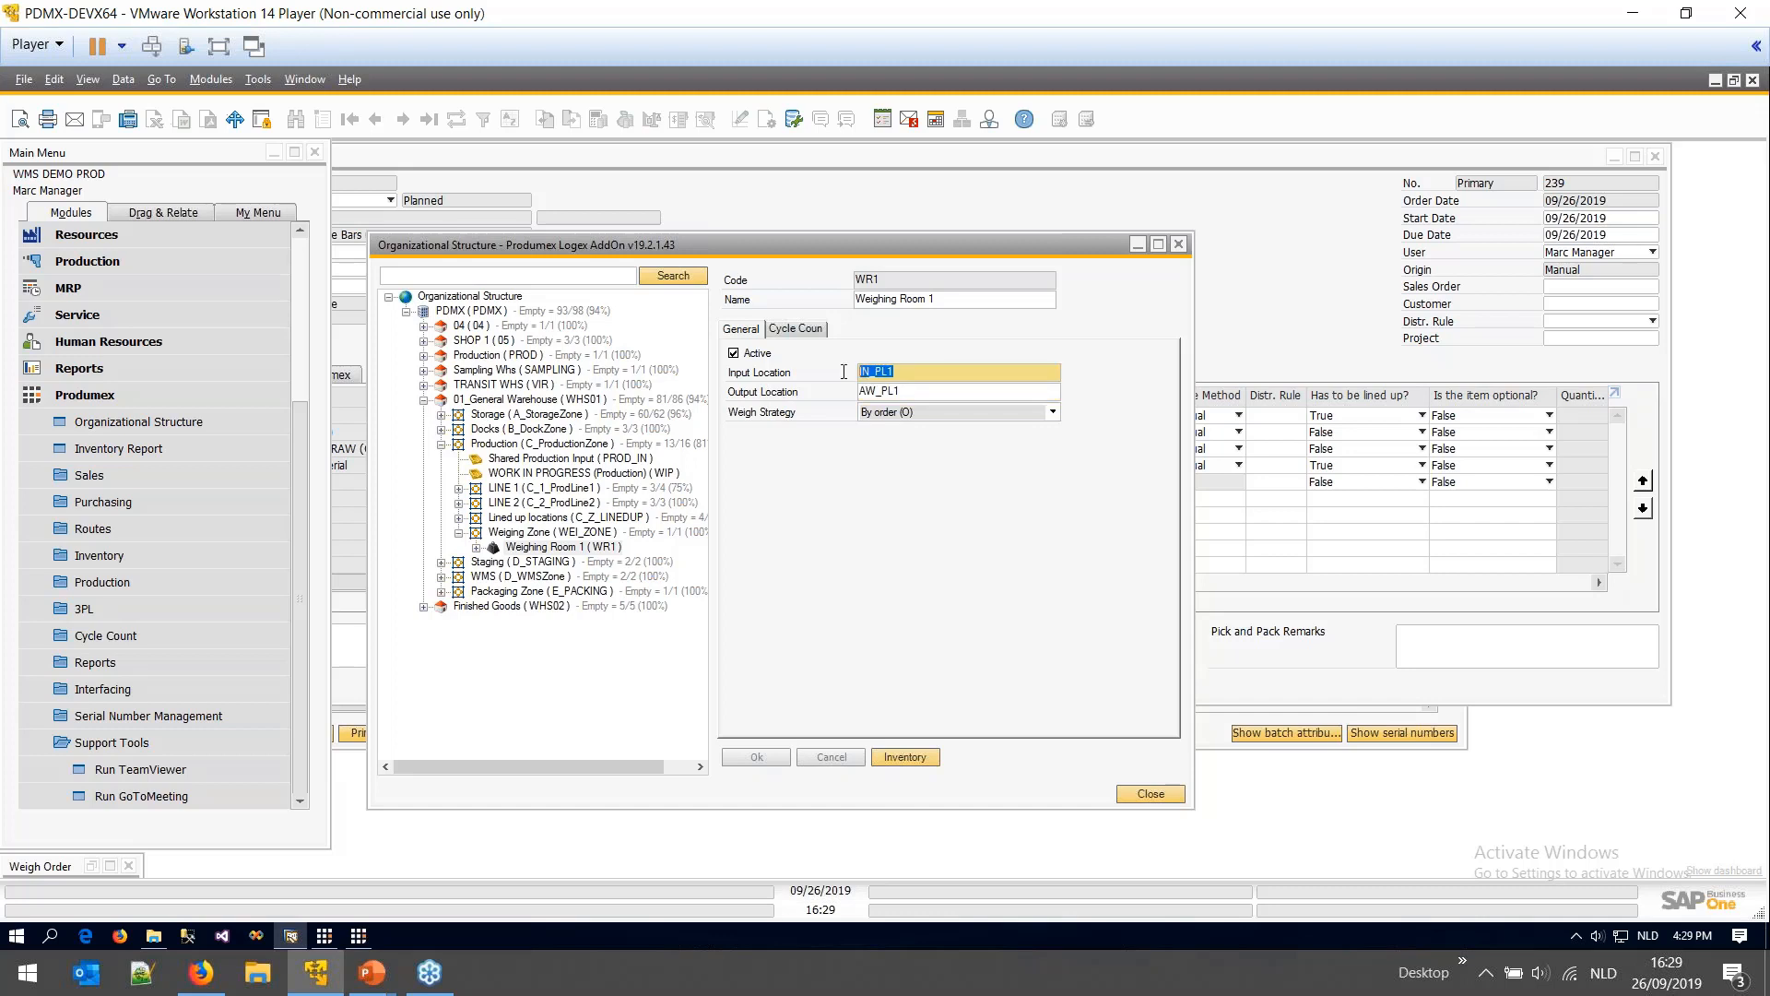
{"action": "left_click", "coordinate": [326, 936]}
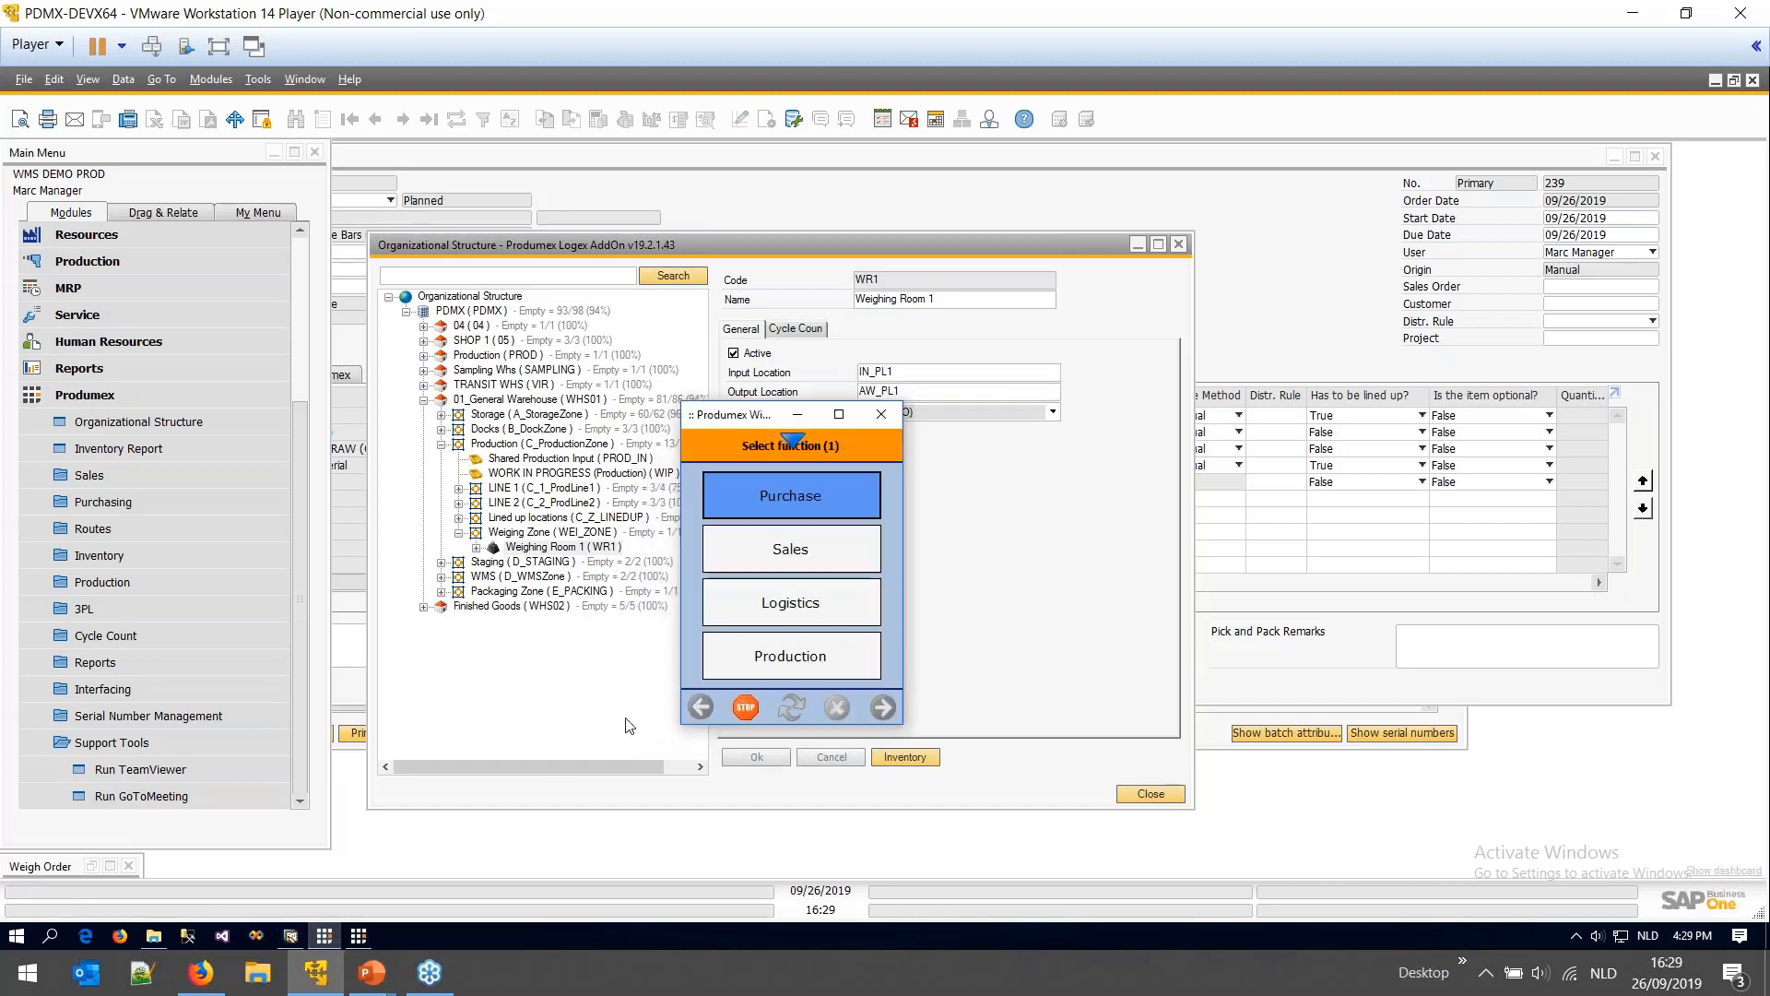
- Page the terminal to Select function (2), listing Component weighing production and Weighing
{"action": "left_click", "coordinate": [794, 413]}
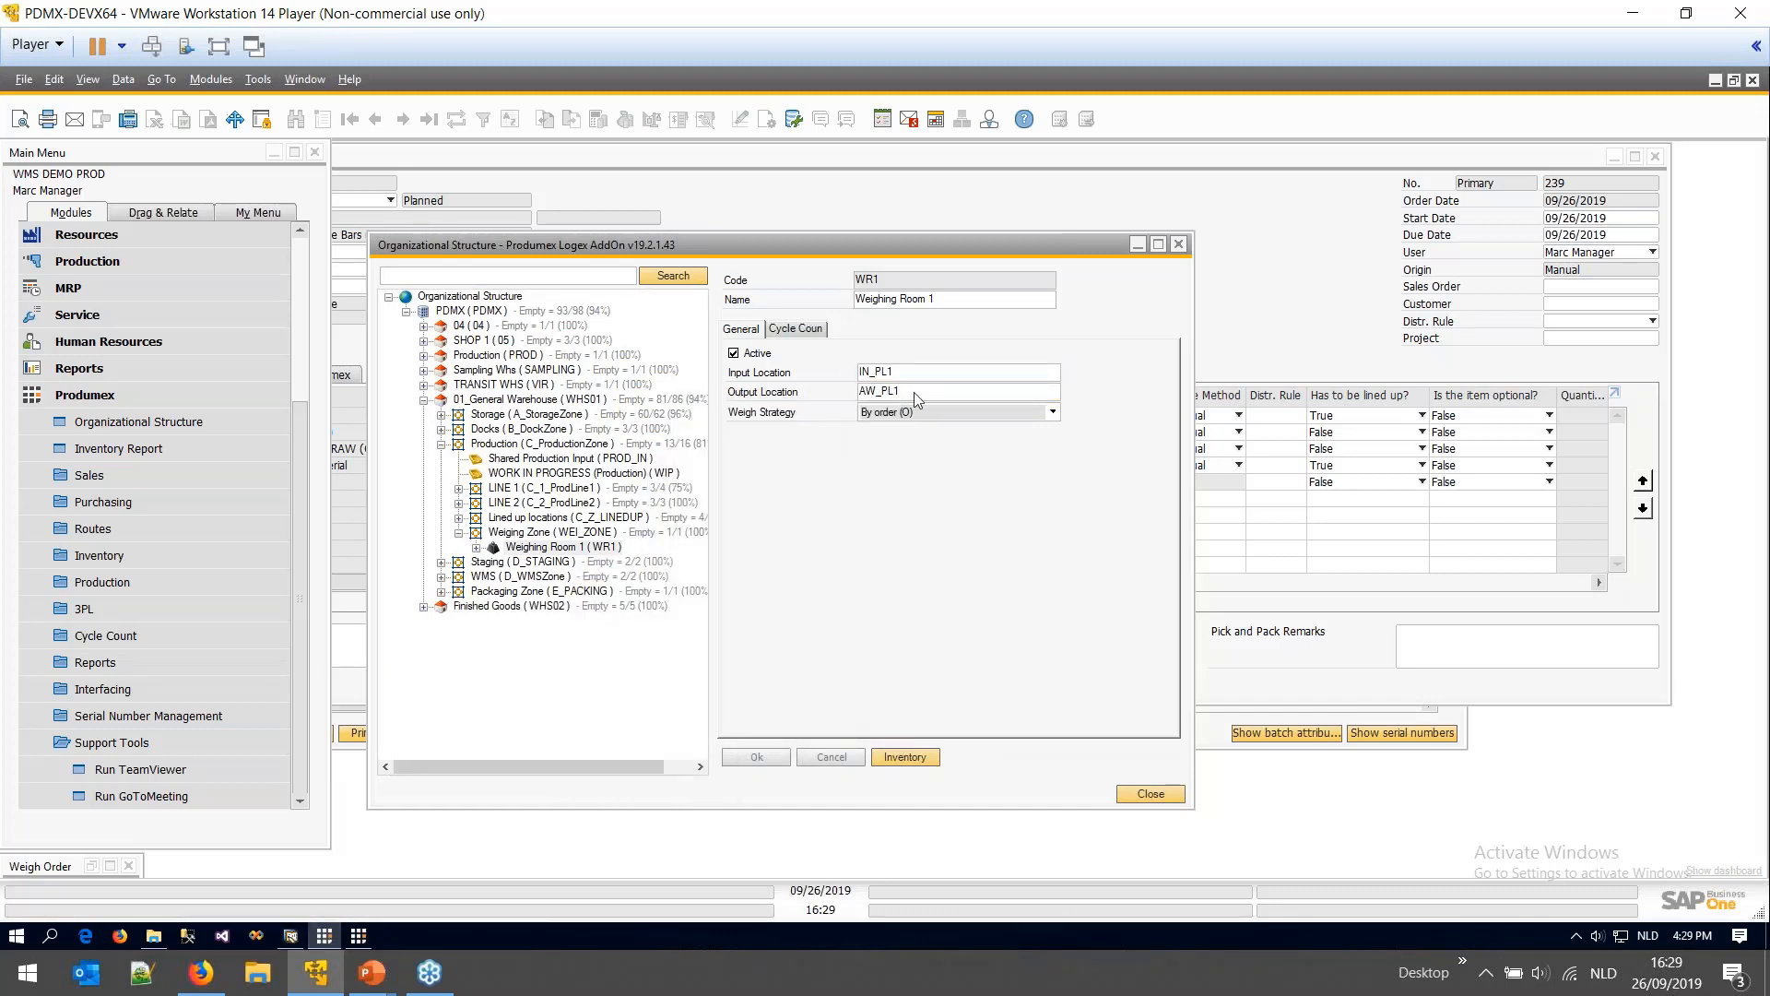
{"action": "left_click", "coordinate": [359, 936]}
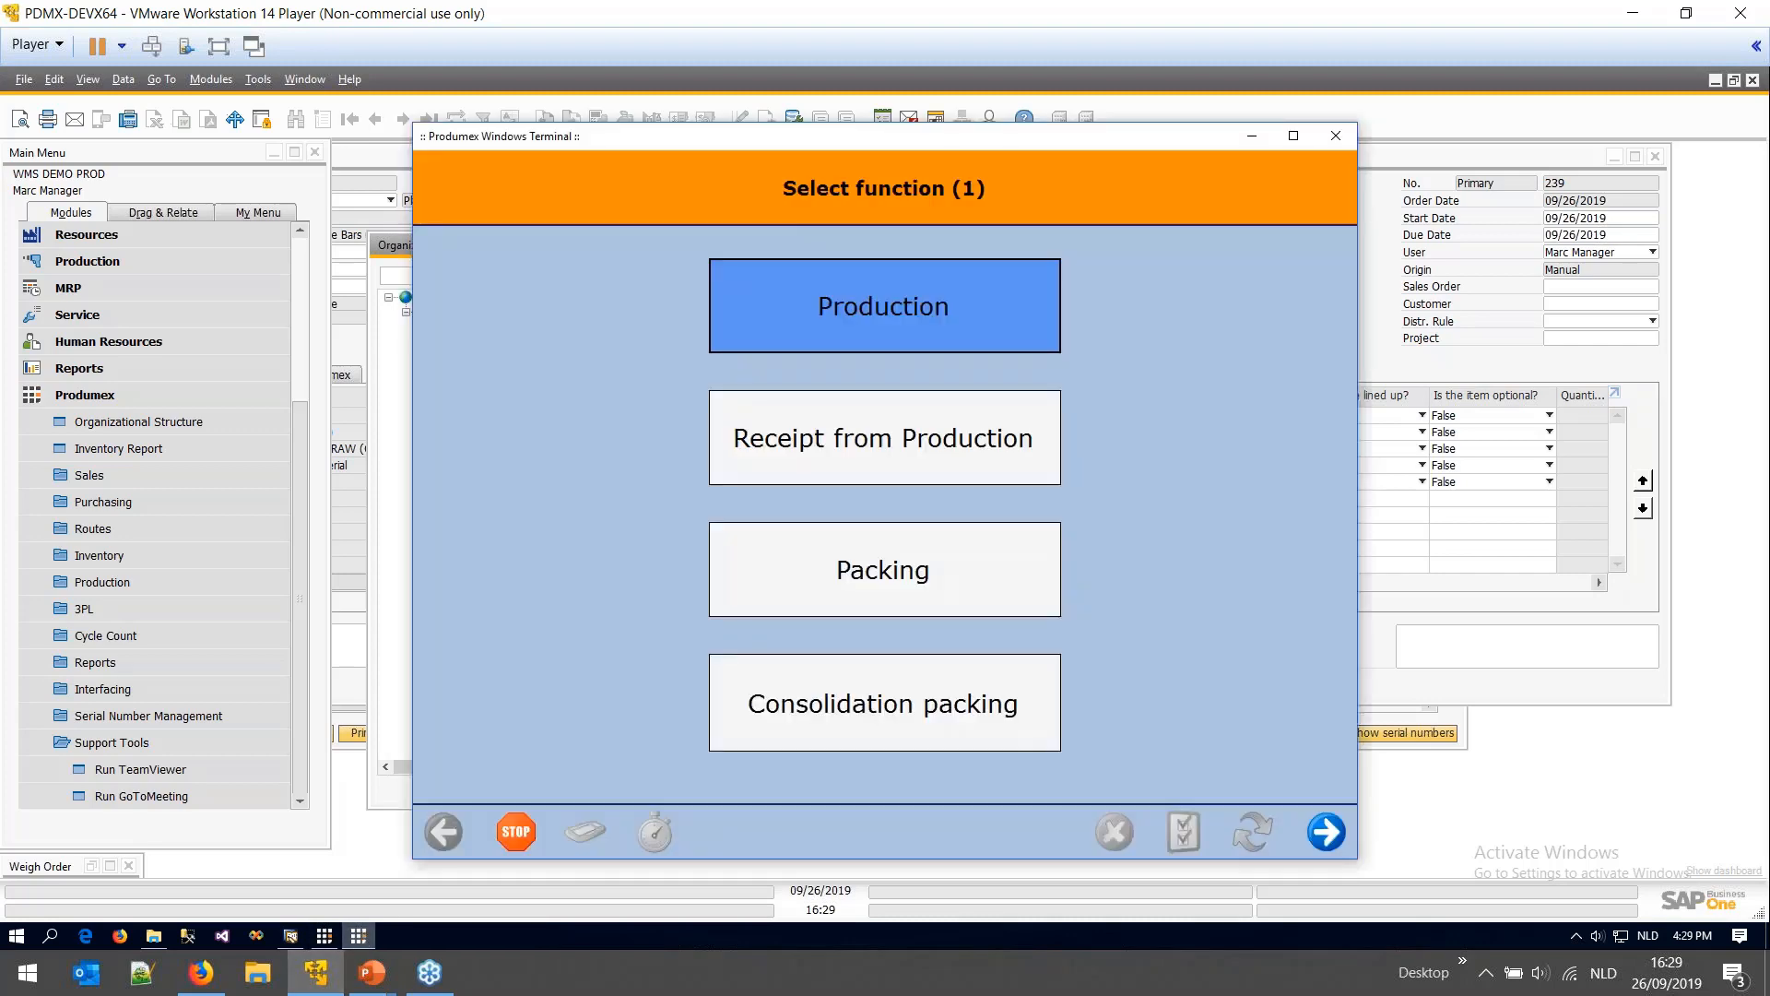
{"action": "left_click", "coordinate": [1326, 832]}
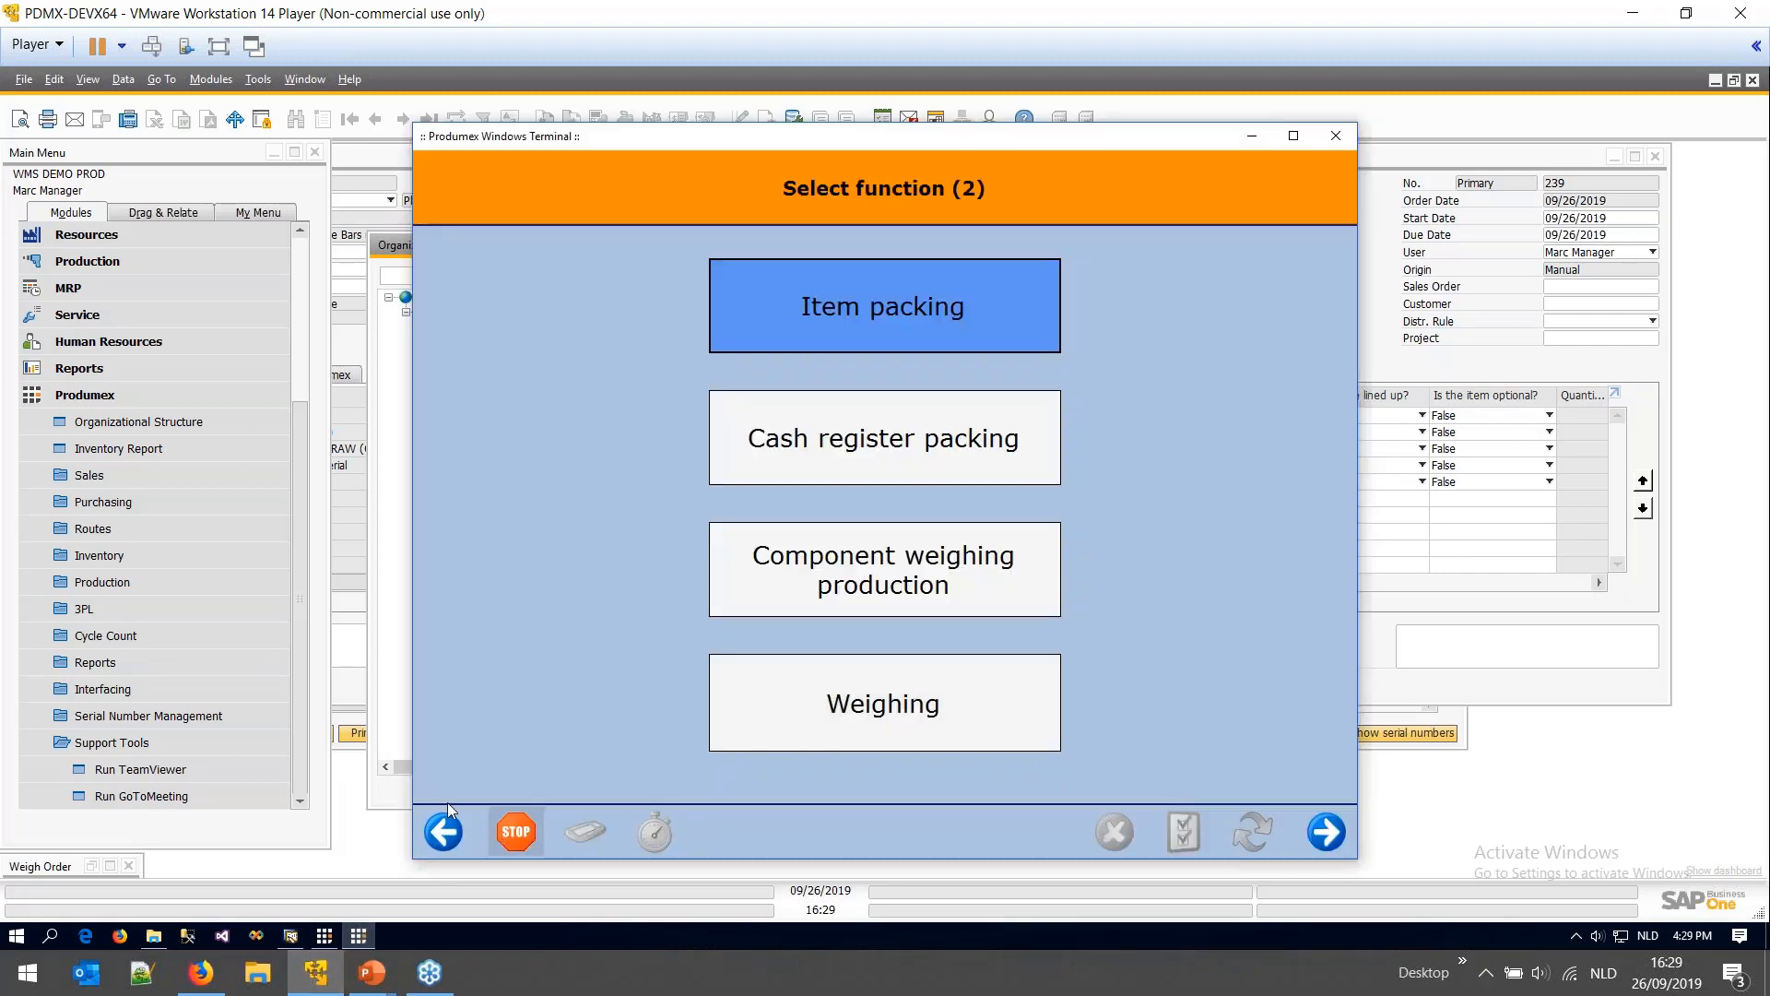
{"action": "left_click", "coordinate": [402, 776]}
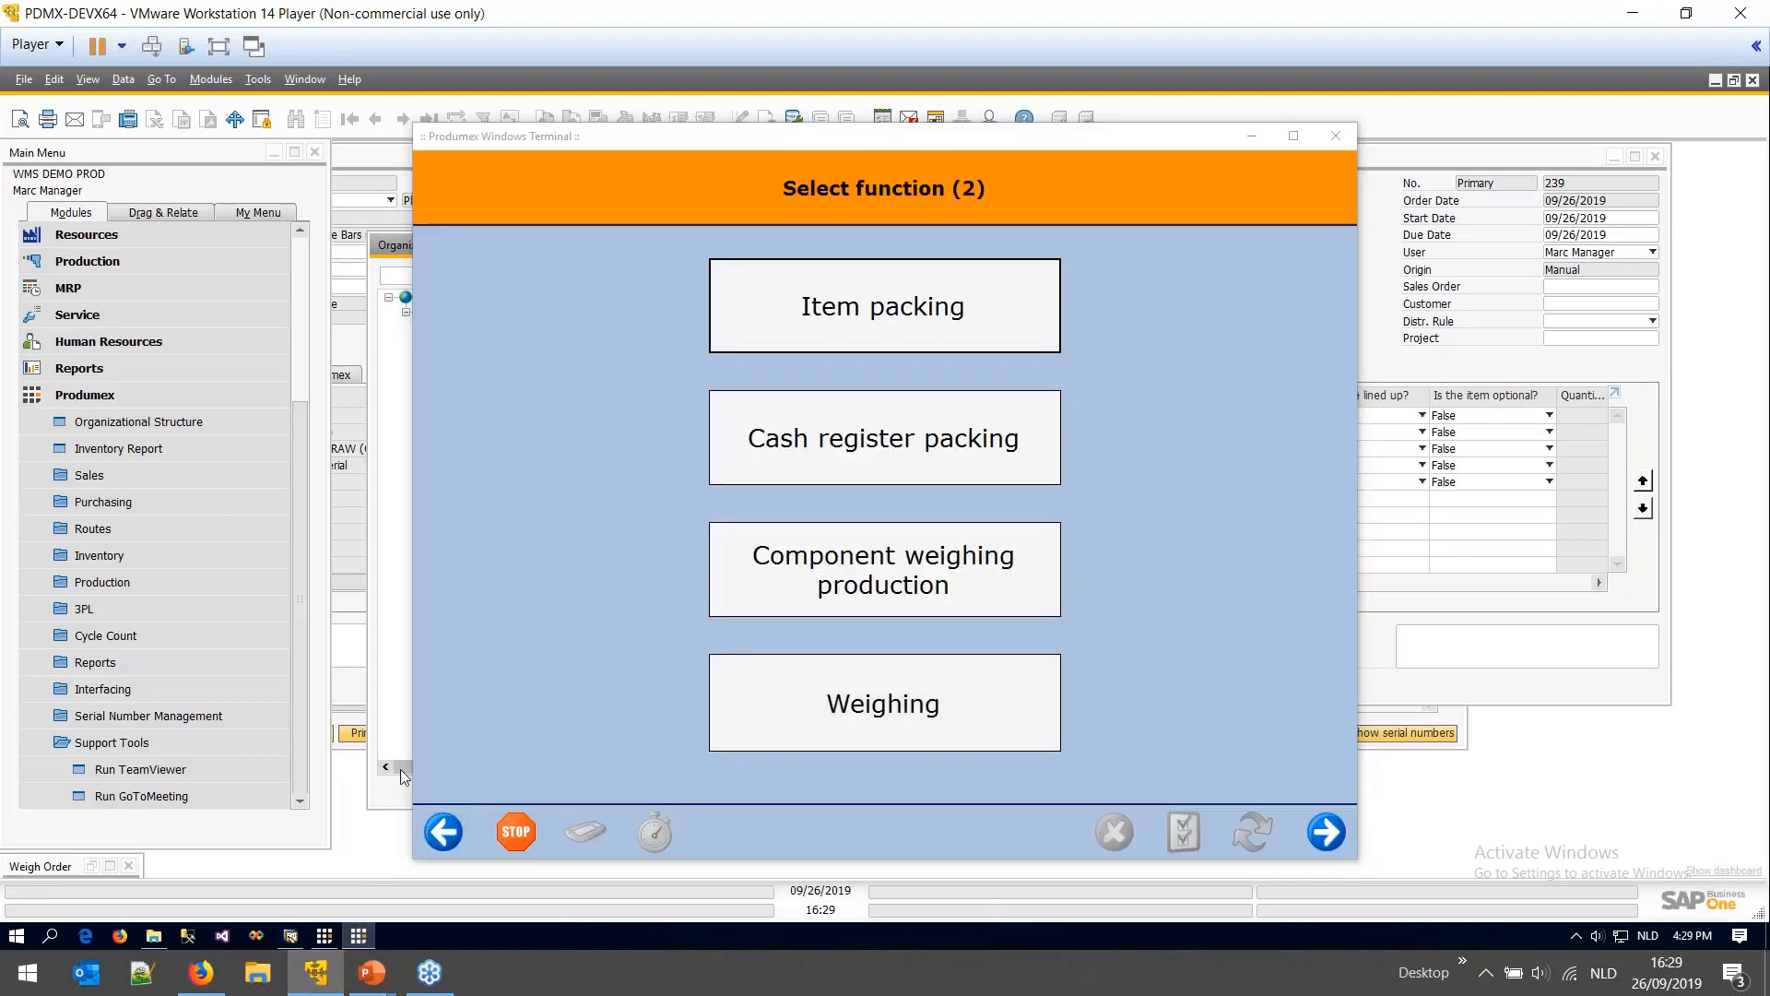
- Minimize the terminal, re-highlight output location AW_PL1 and expand Weighing Room 1
{"action": "left_click", "coordinate": [1256, 137]}
{"action": "left_click_drag", "start_coordinate": [908, 392], "coordinate": [859, 394]}
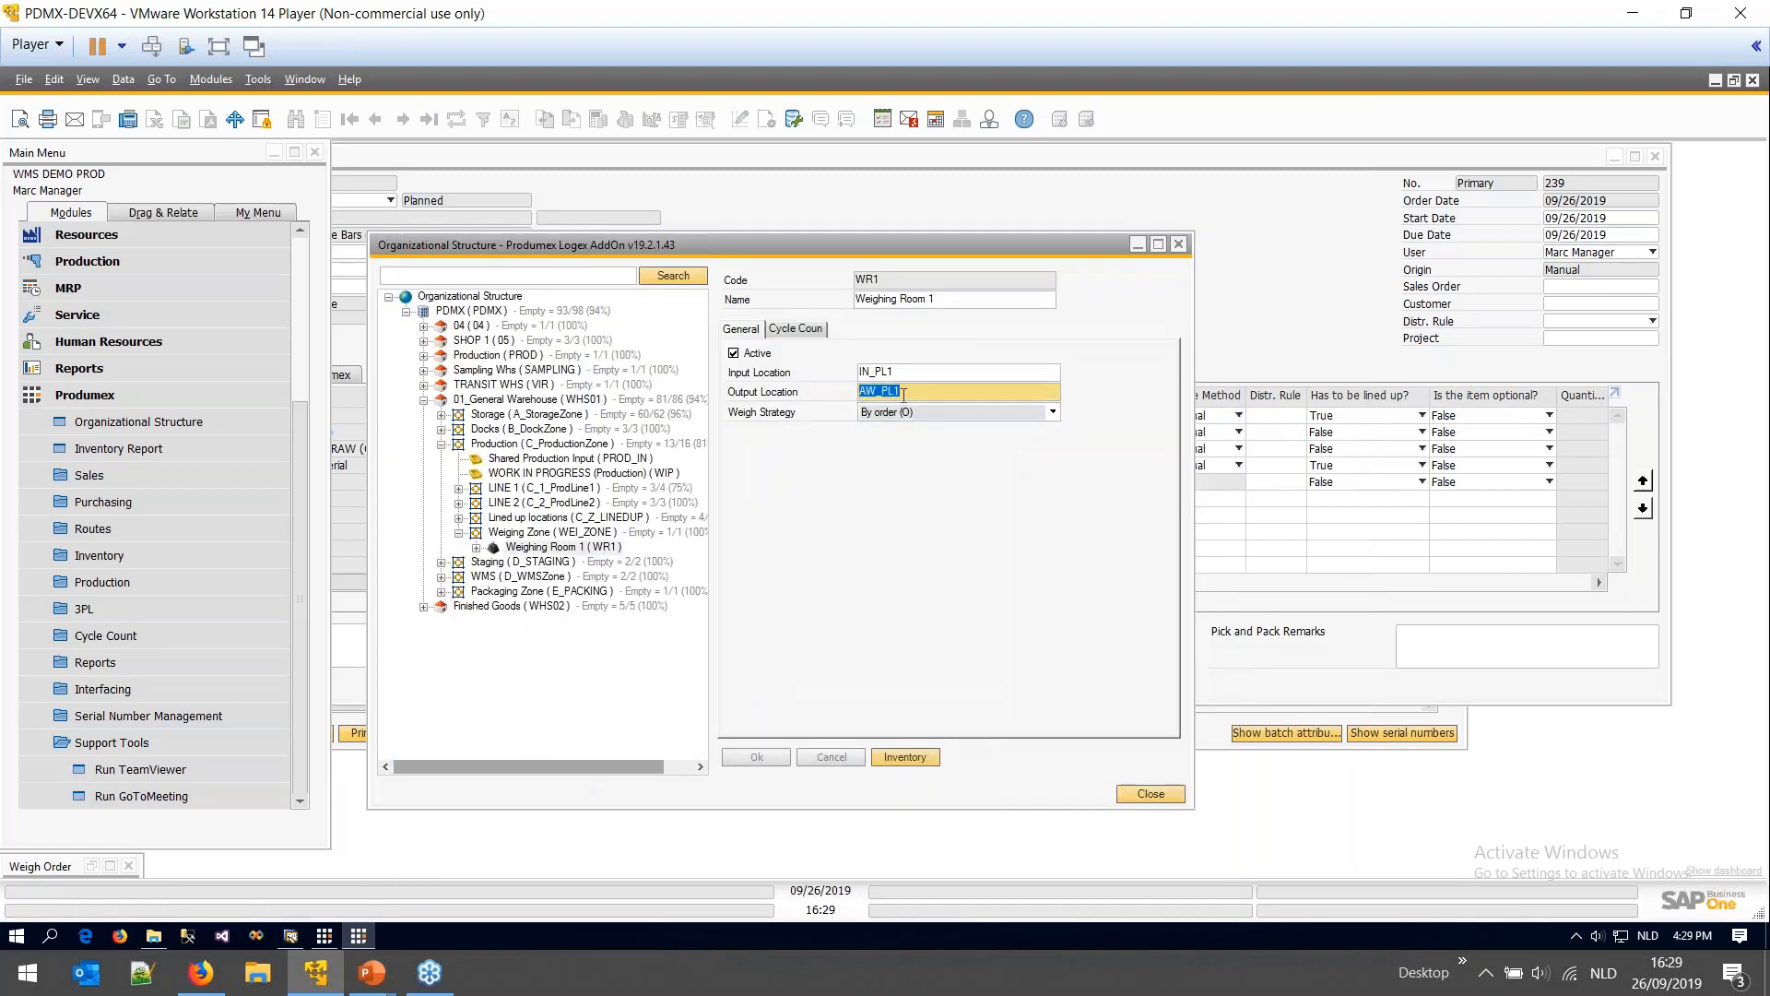
{"action": "left_click", "coordinate": [476, 548]}
- Open Scale 1 (SC1) and review its definition, Gram unit, 0–10000 weight range and accuracy 3
{"action": "left_click", "coordinate": [542, 562]}
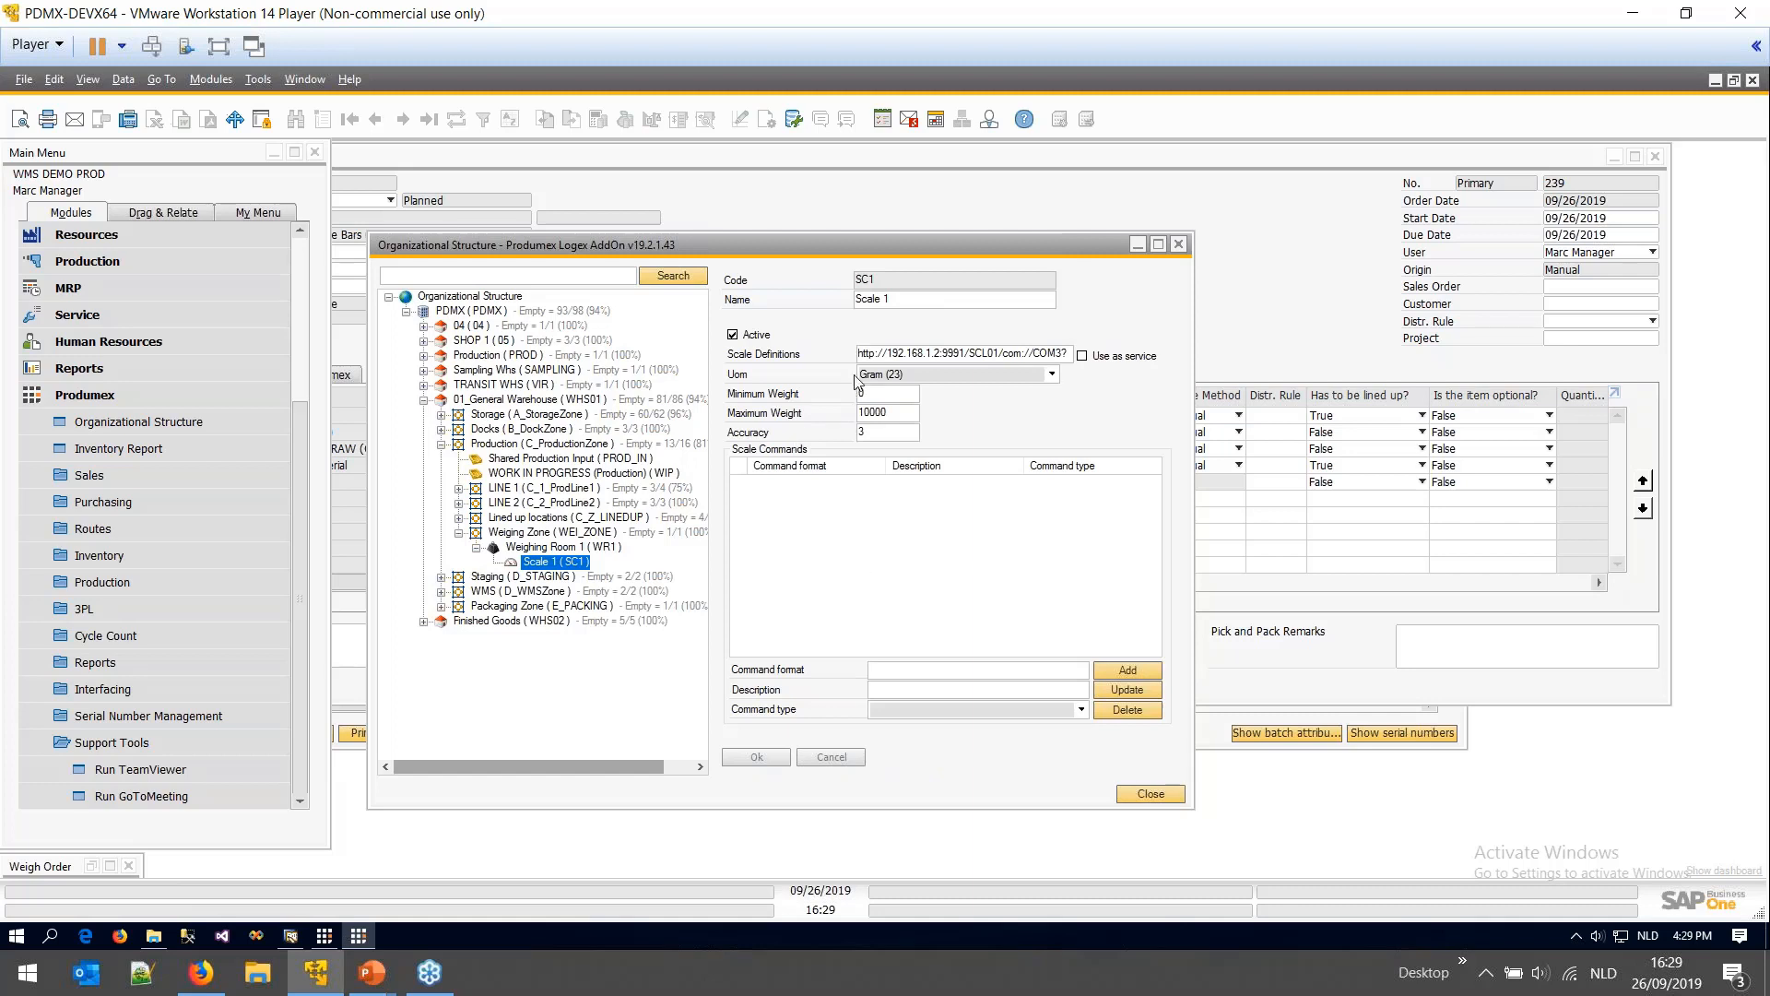
{"action": "left_click_drag", "start_coordinate": [861, 357], "coordinate": [1081, 355]}
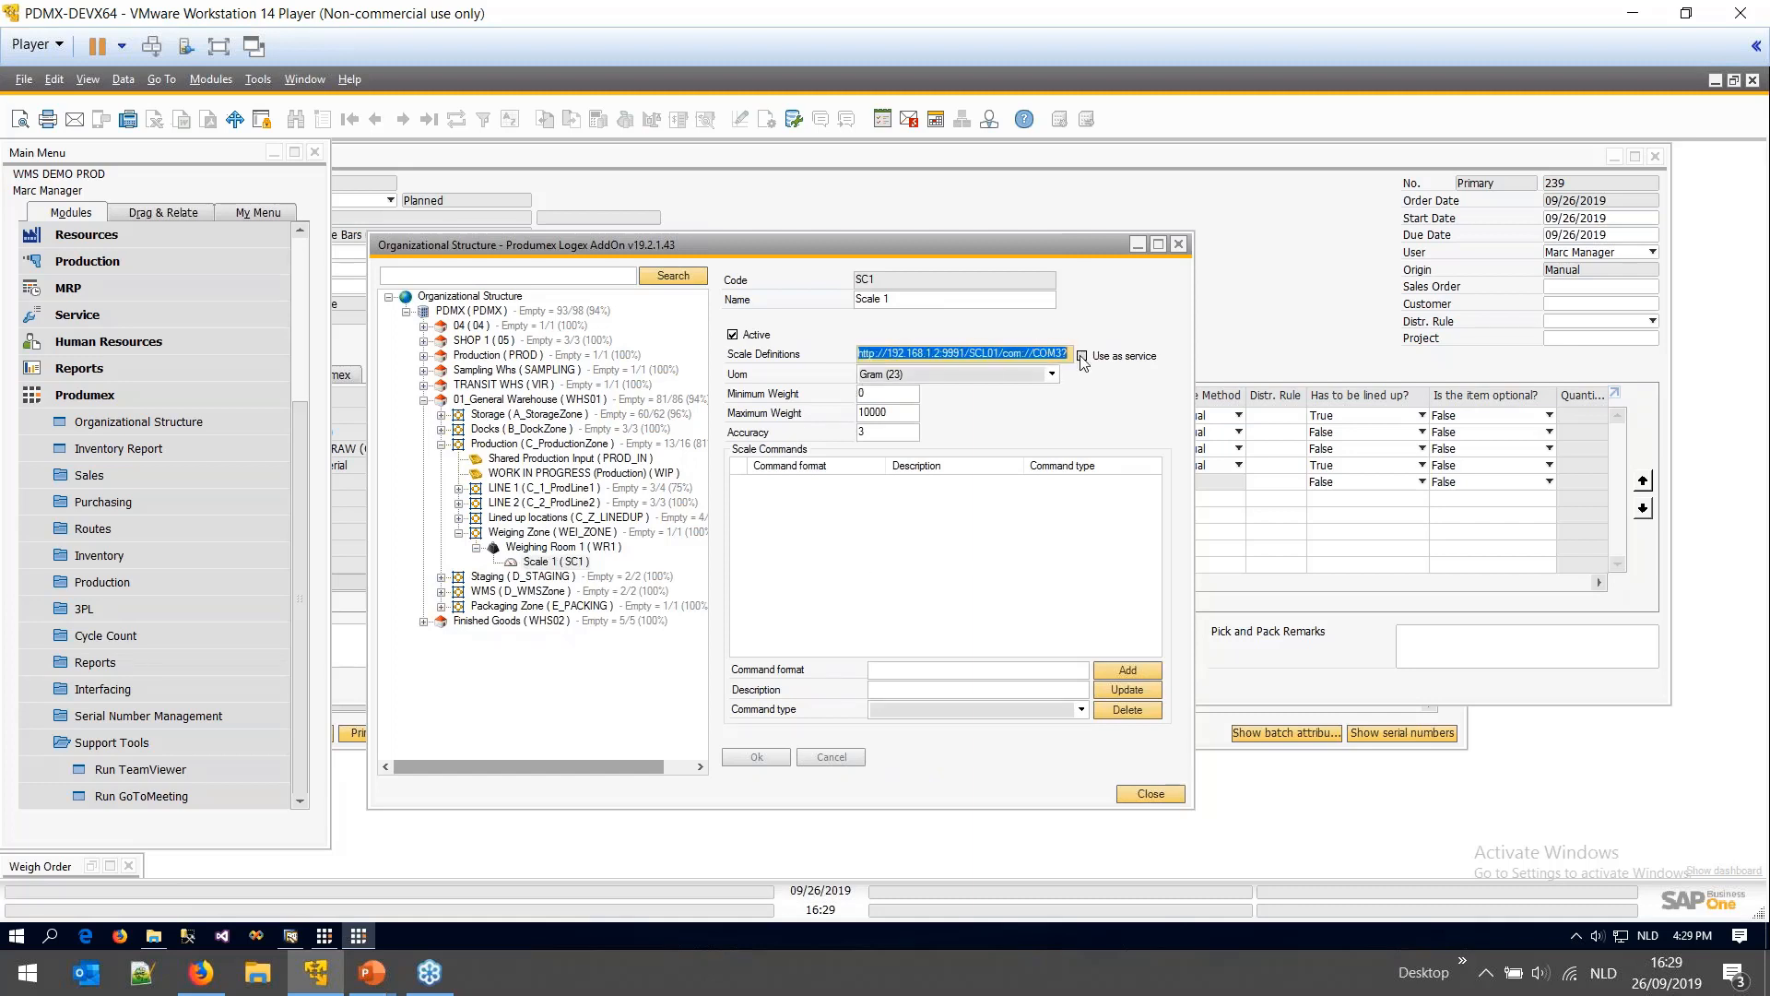
{"action": "left_click", "coordinate": [919, 353]}
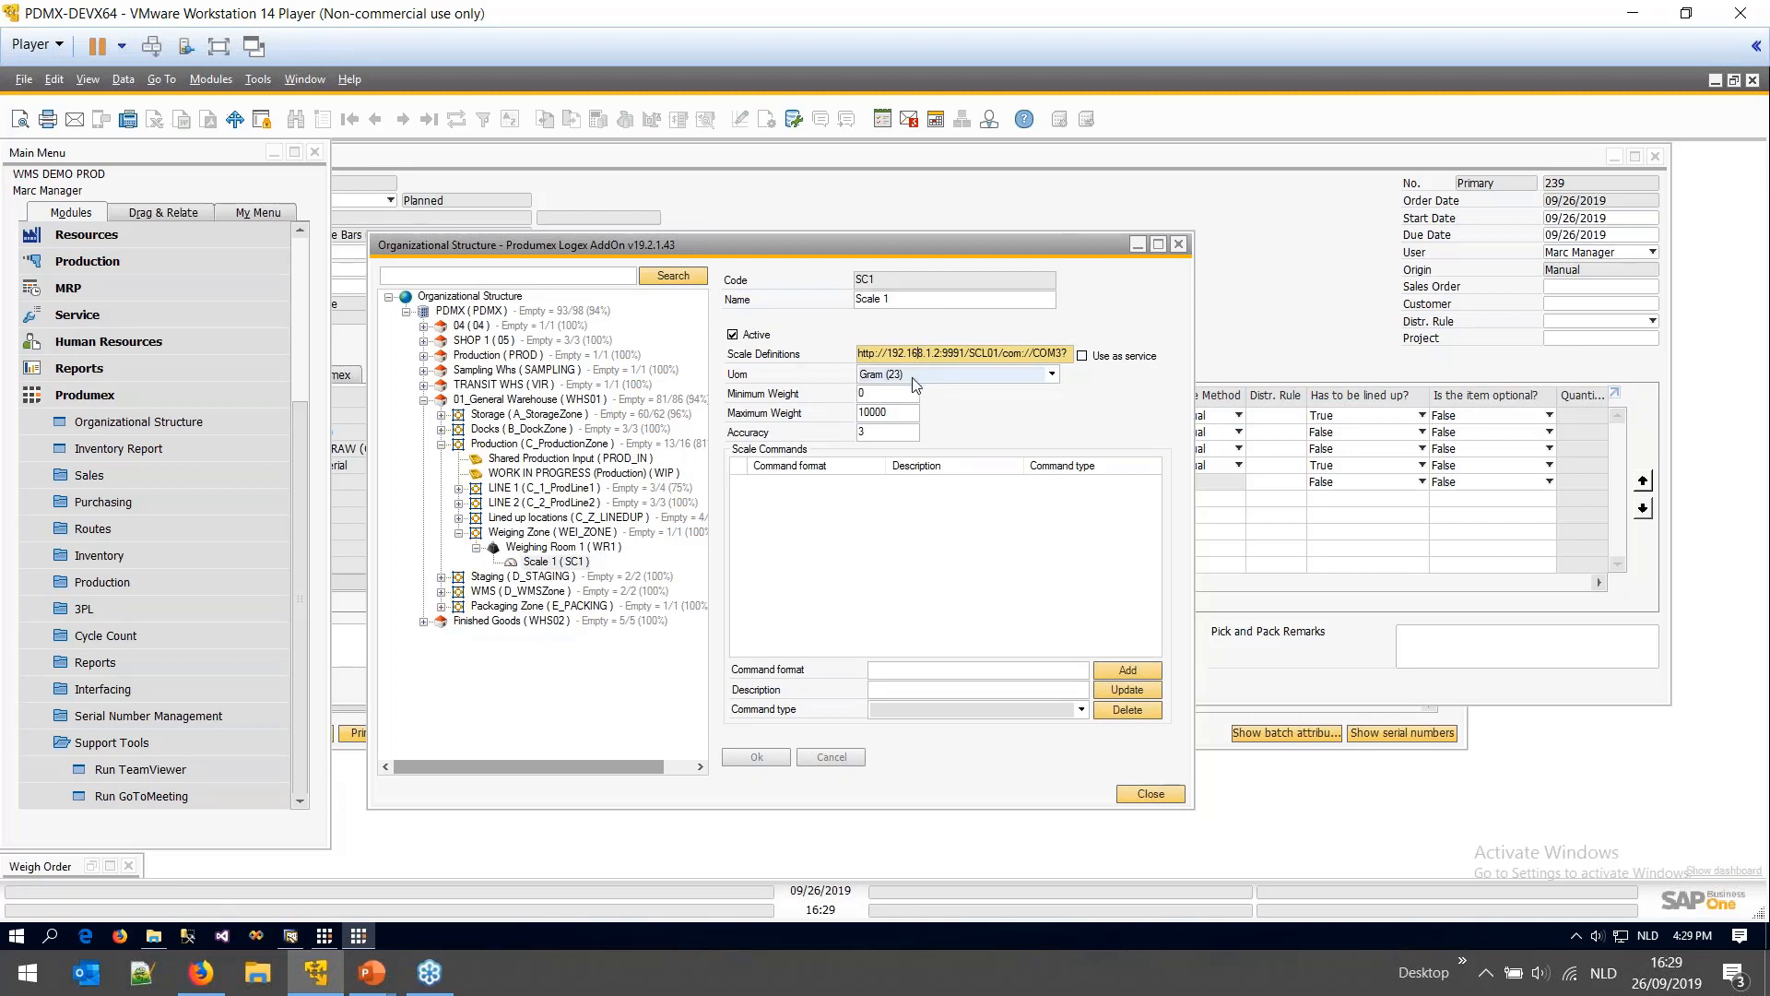
{"action": "left_click", "coordinate": [914, 378]}
{"action": "left_click", "coordinate": [914, 378]}
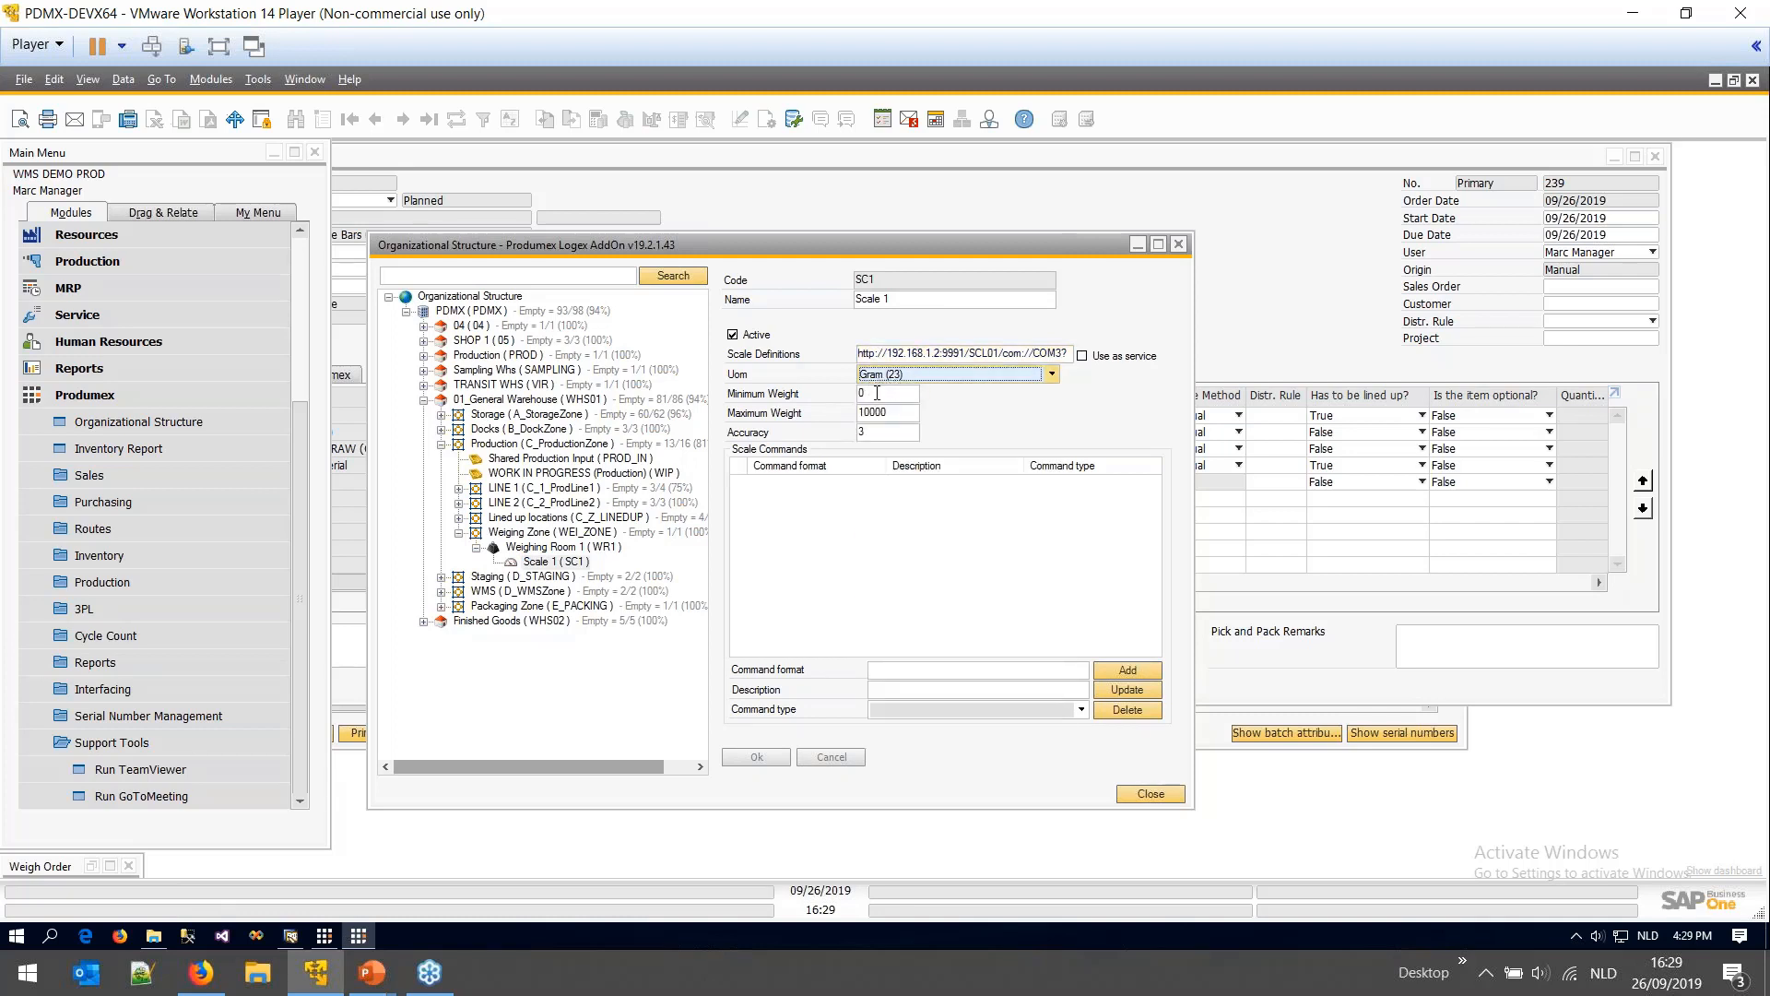
{"action": "left_click", "coordinate": [877, 393]}
{"action": "left_click", "coordinate": [882, 412]}
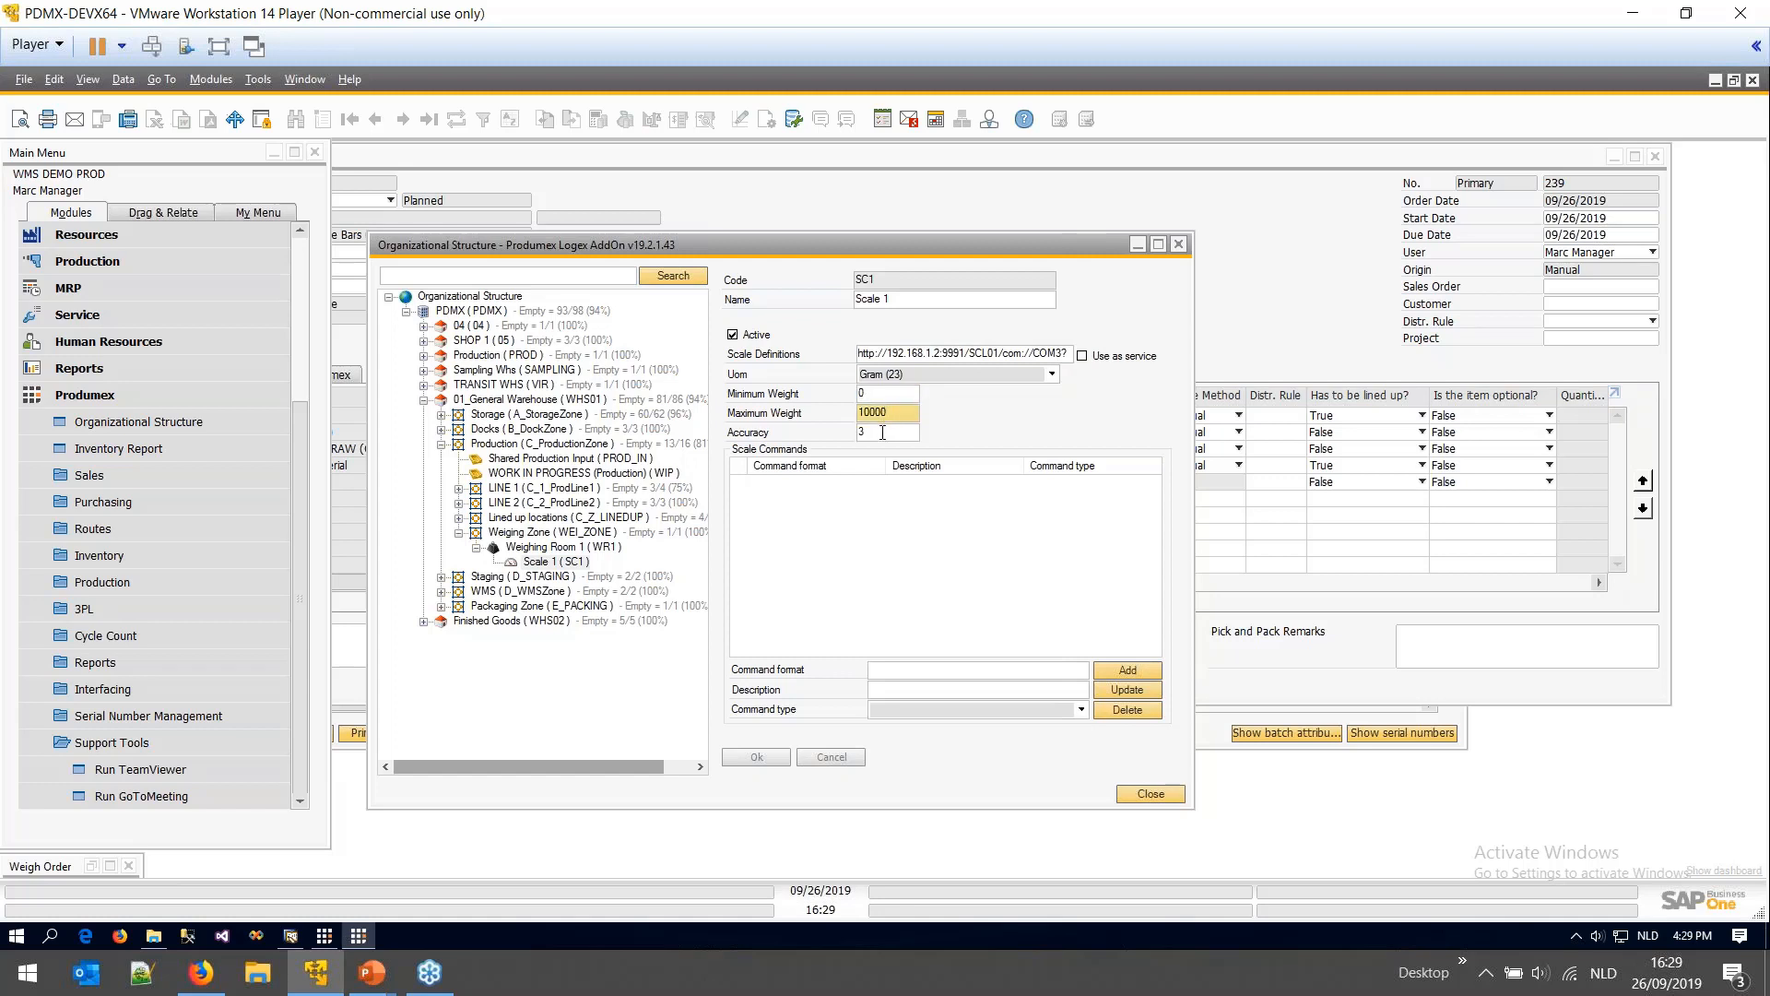
{"action": "left_click", "coordinate": [883, 433]}
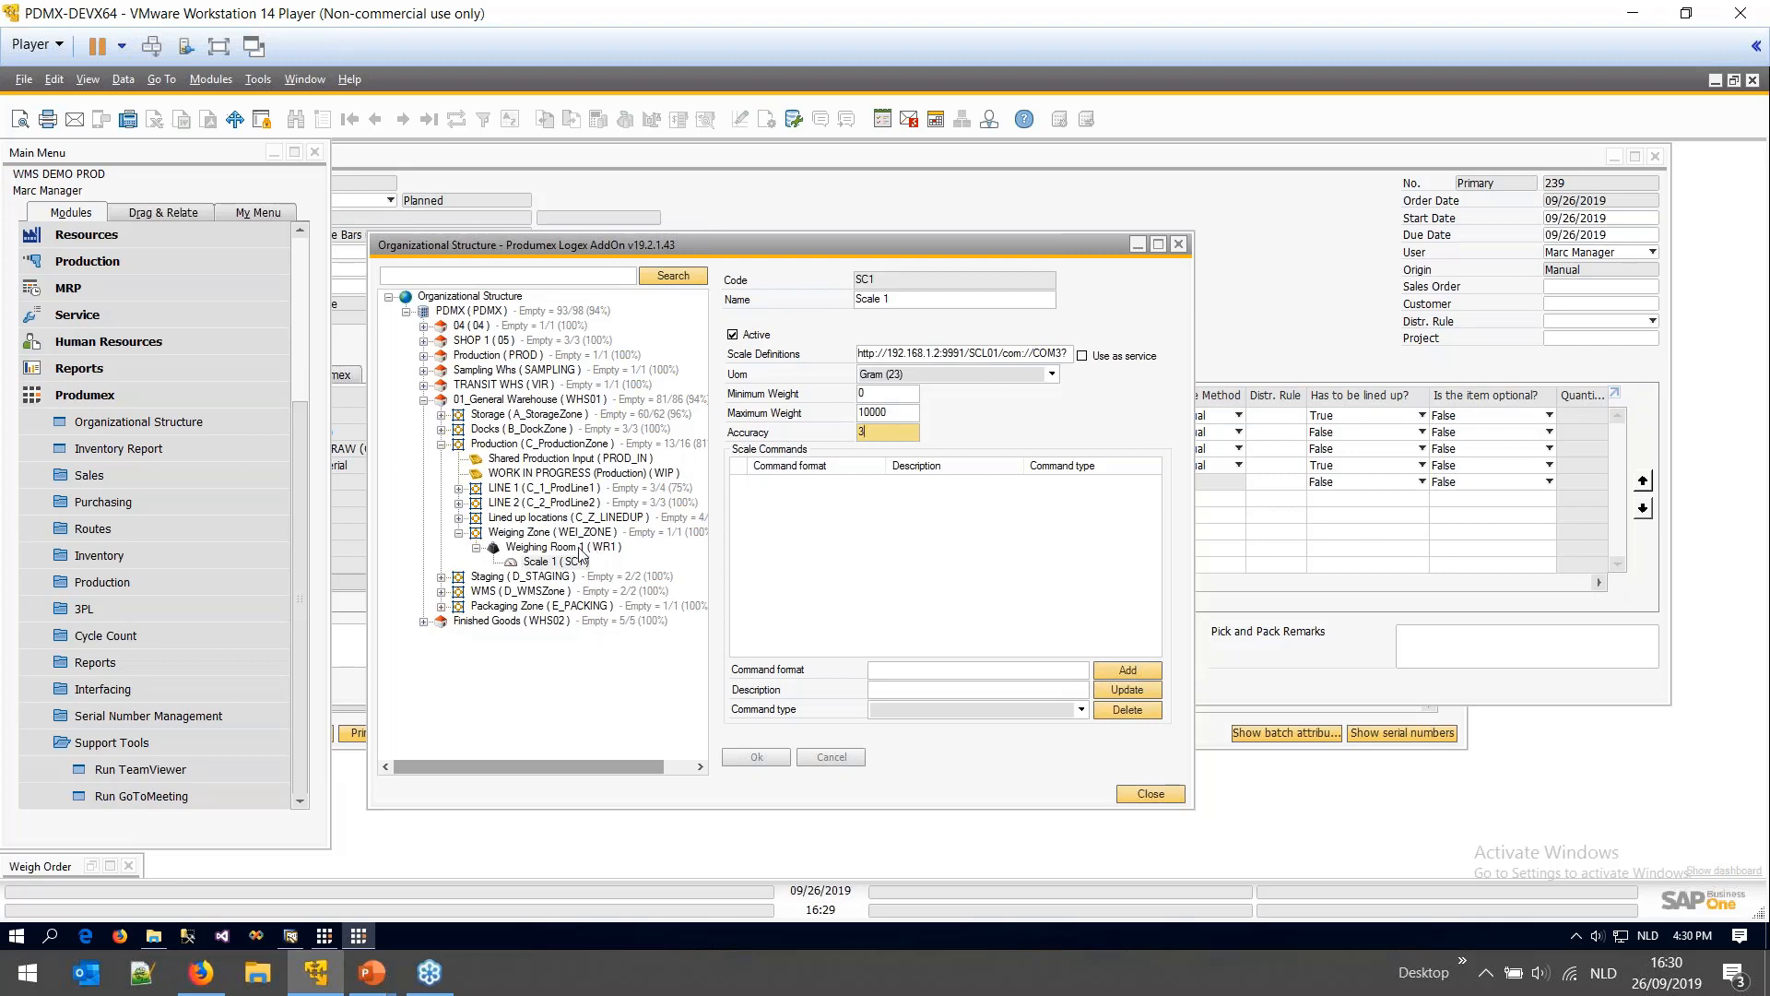
- Switch to the 5.2.12 Scale settings wiki page and scroll through its example scale configuration
{"action": "left_click", "coordinate": [208, 972]}
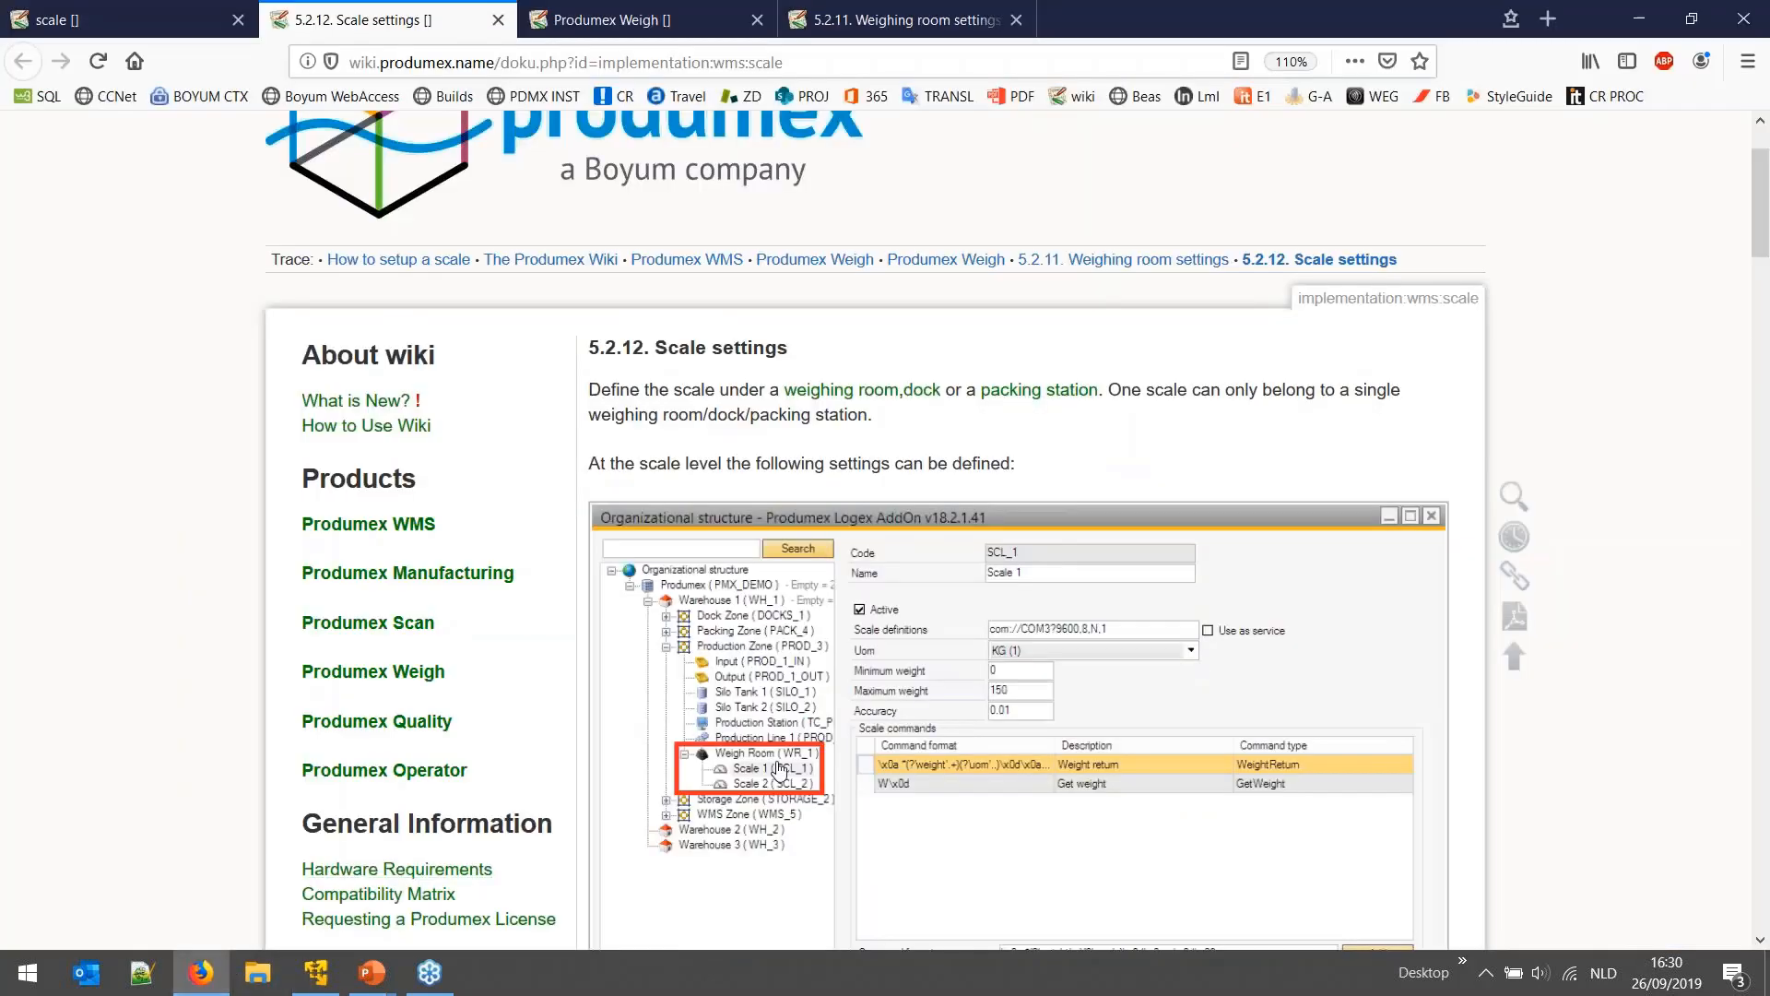
{"action": "scroll", "coordinate": [779, 770], "scroll_direction": "down", "scroll_amount": 3}
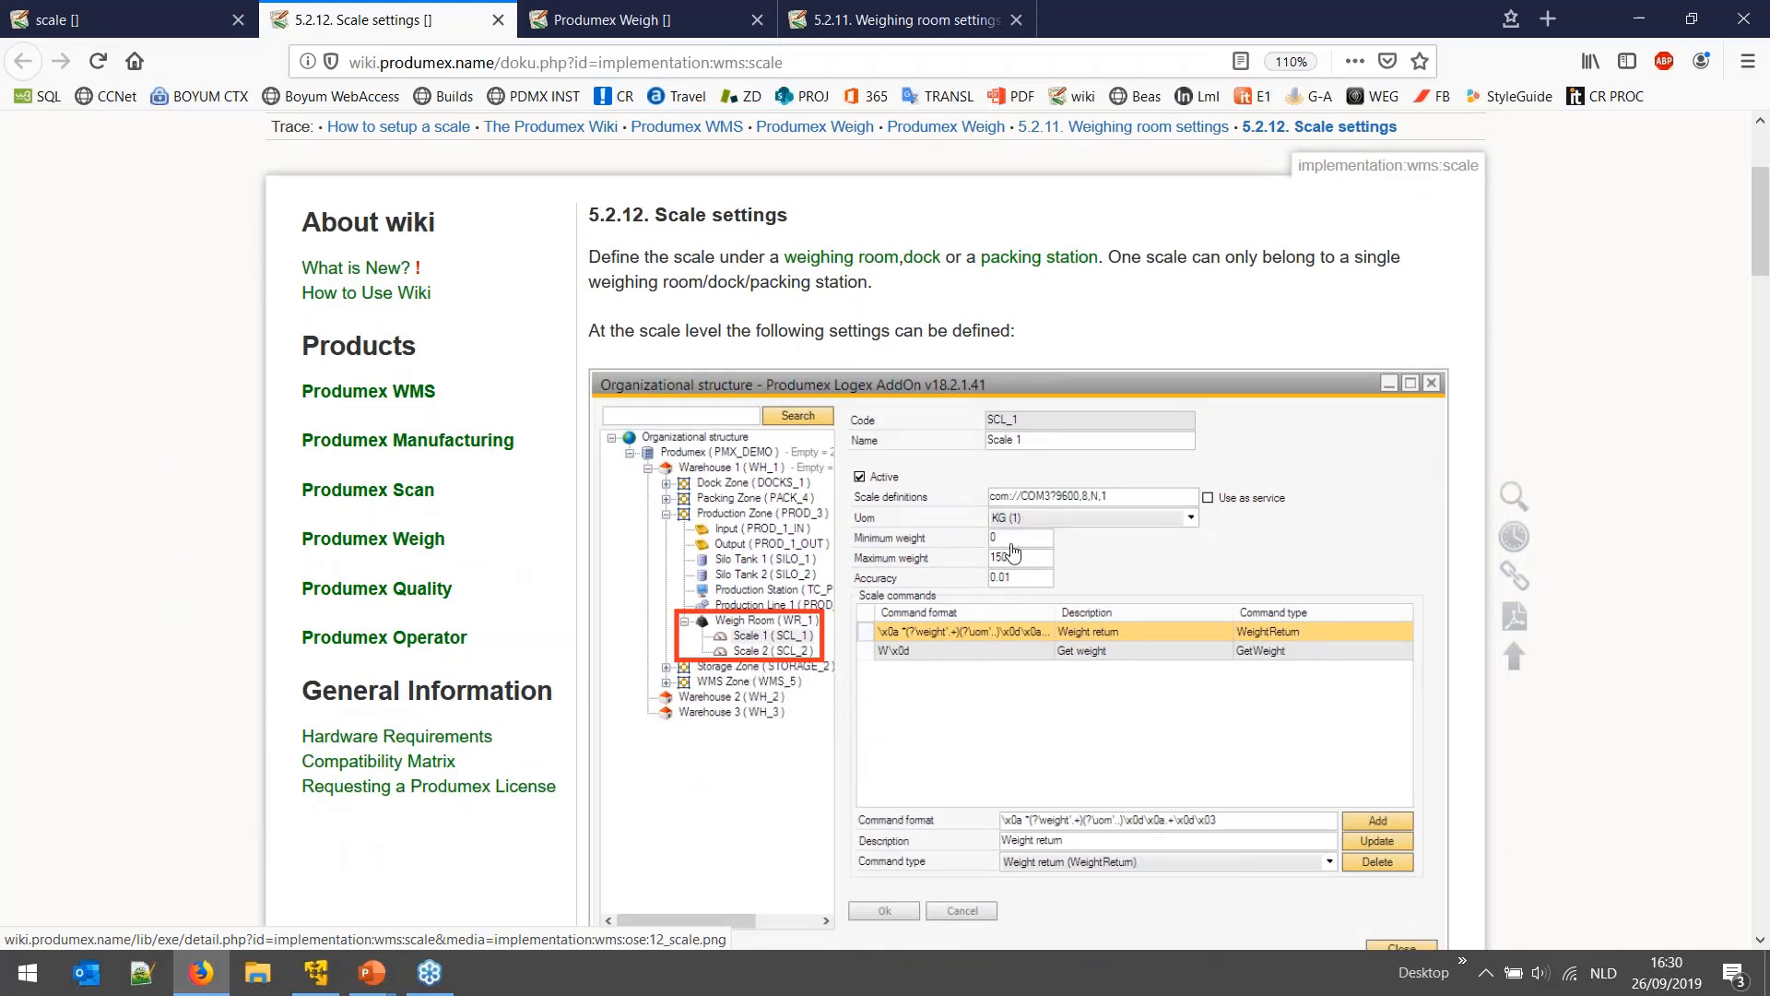
{"action": "scroll", "coordinate": [1013, 551], "scroll_direction": "down", "scroll_amount": 10}
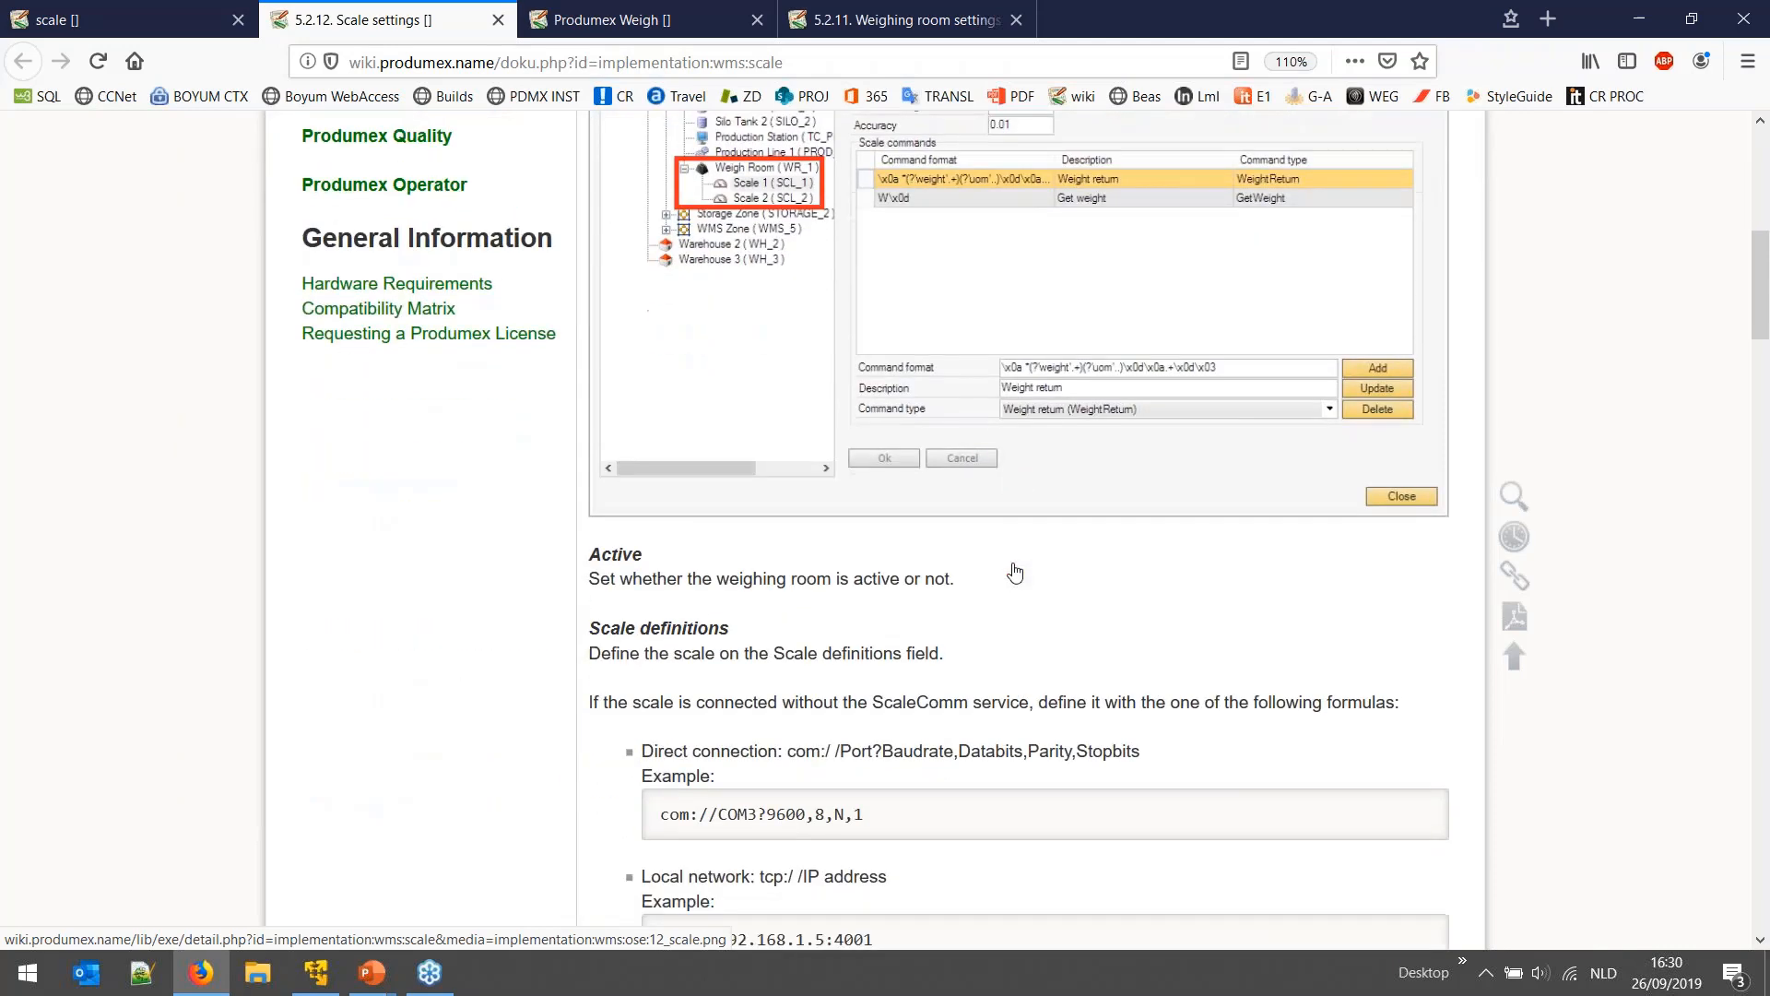
{"action": "scroll", "coordinate": [1015, 573], "scroll_direction": "up", "scroll_amount": 5}
{"action": "scroll", "coordinate": [1009, 567], "scroll_direction": "up", "scroll_amount": 5}
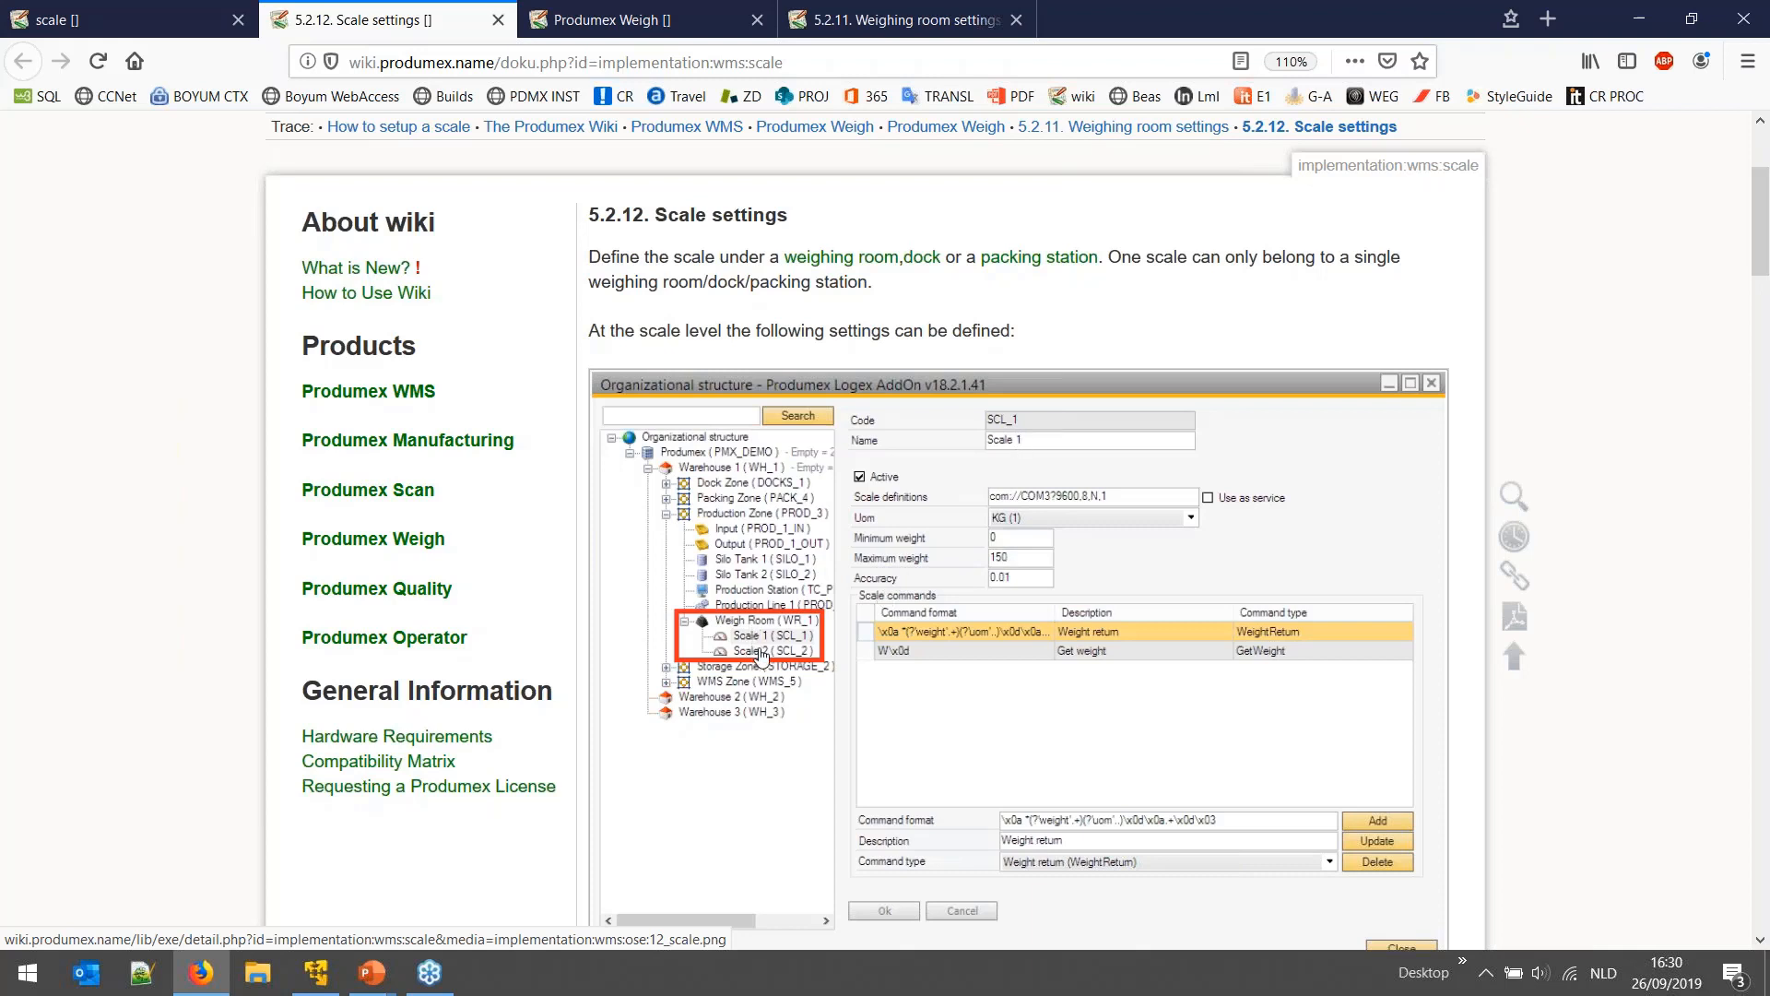
- Confirm Scale 1 keeps Gram units, 0–10000 weight range and accuracy 3, then close Organizational Structure
{"action": "left_click", "coordinate": [317, 973]}
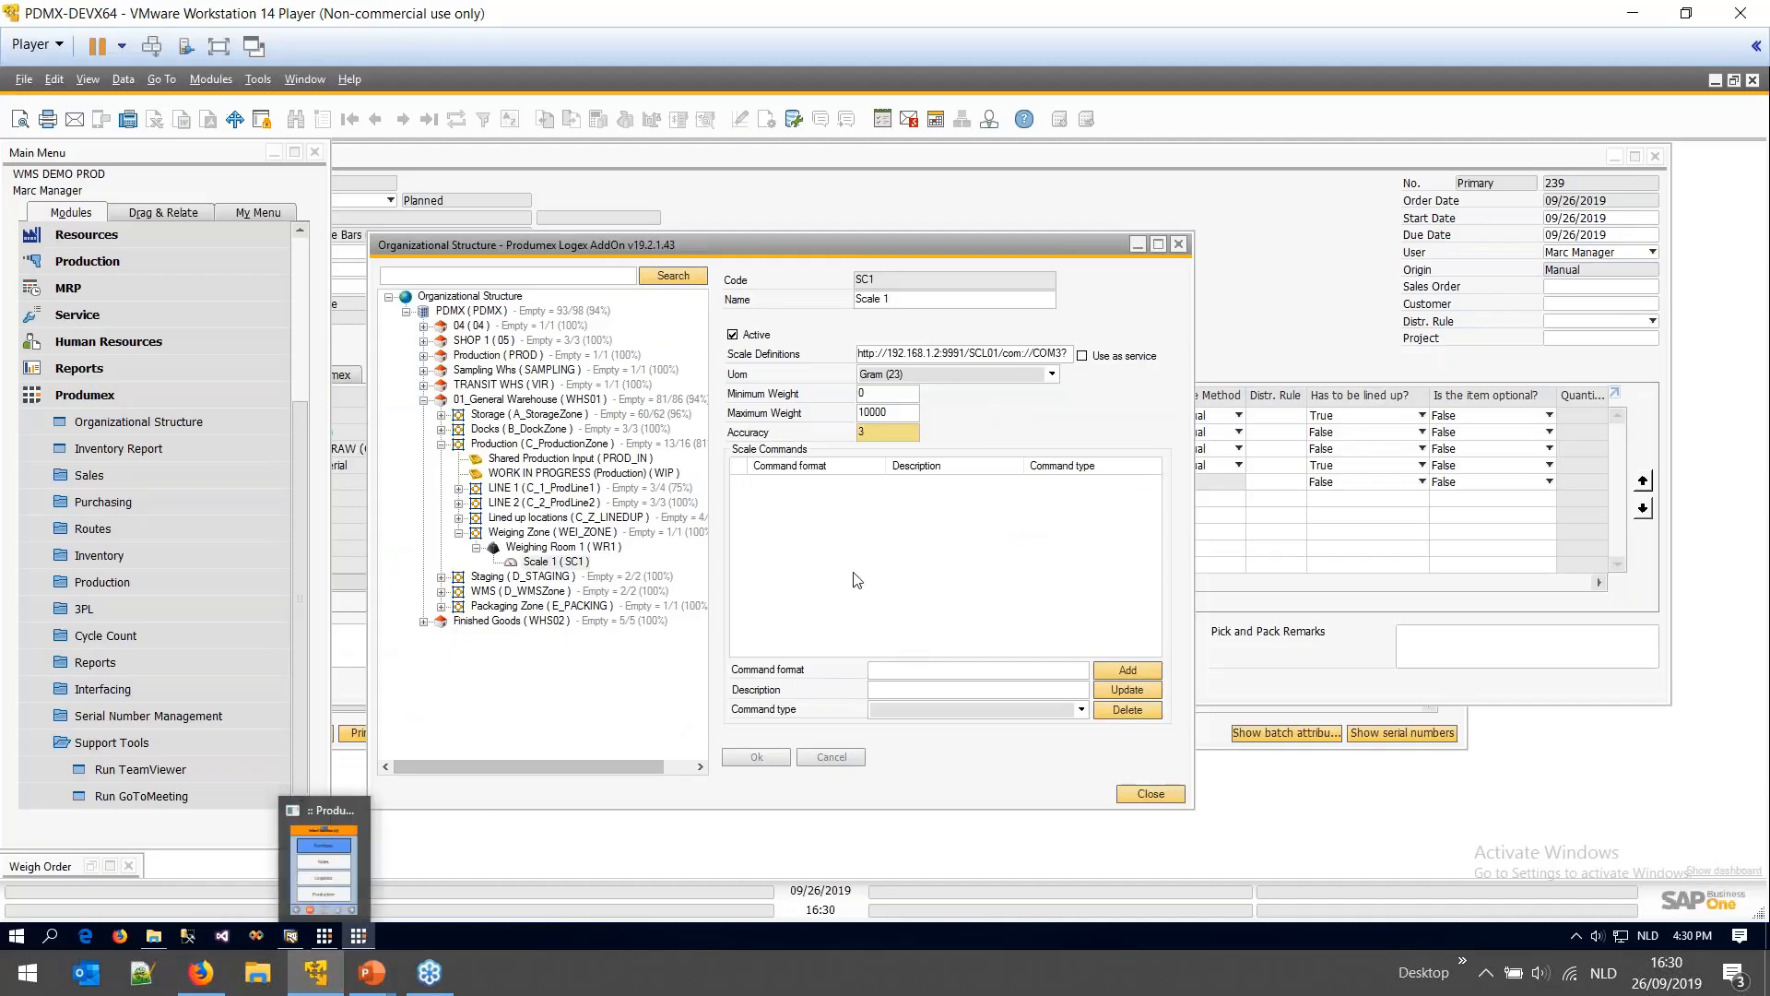
{"action": "left_click", "coordinate": [909, 376]}
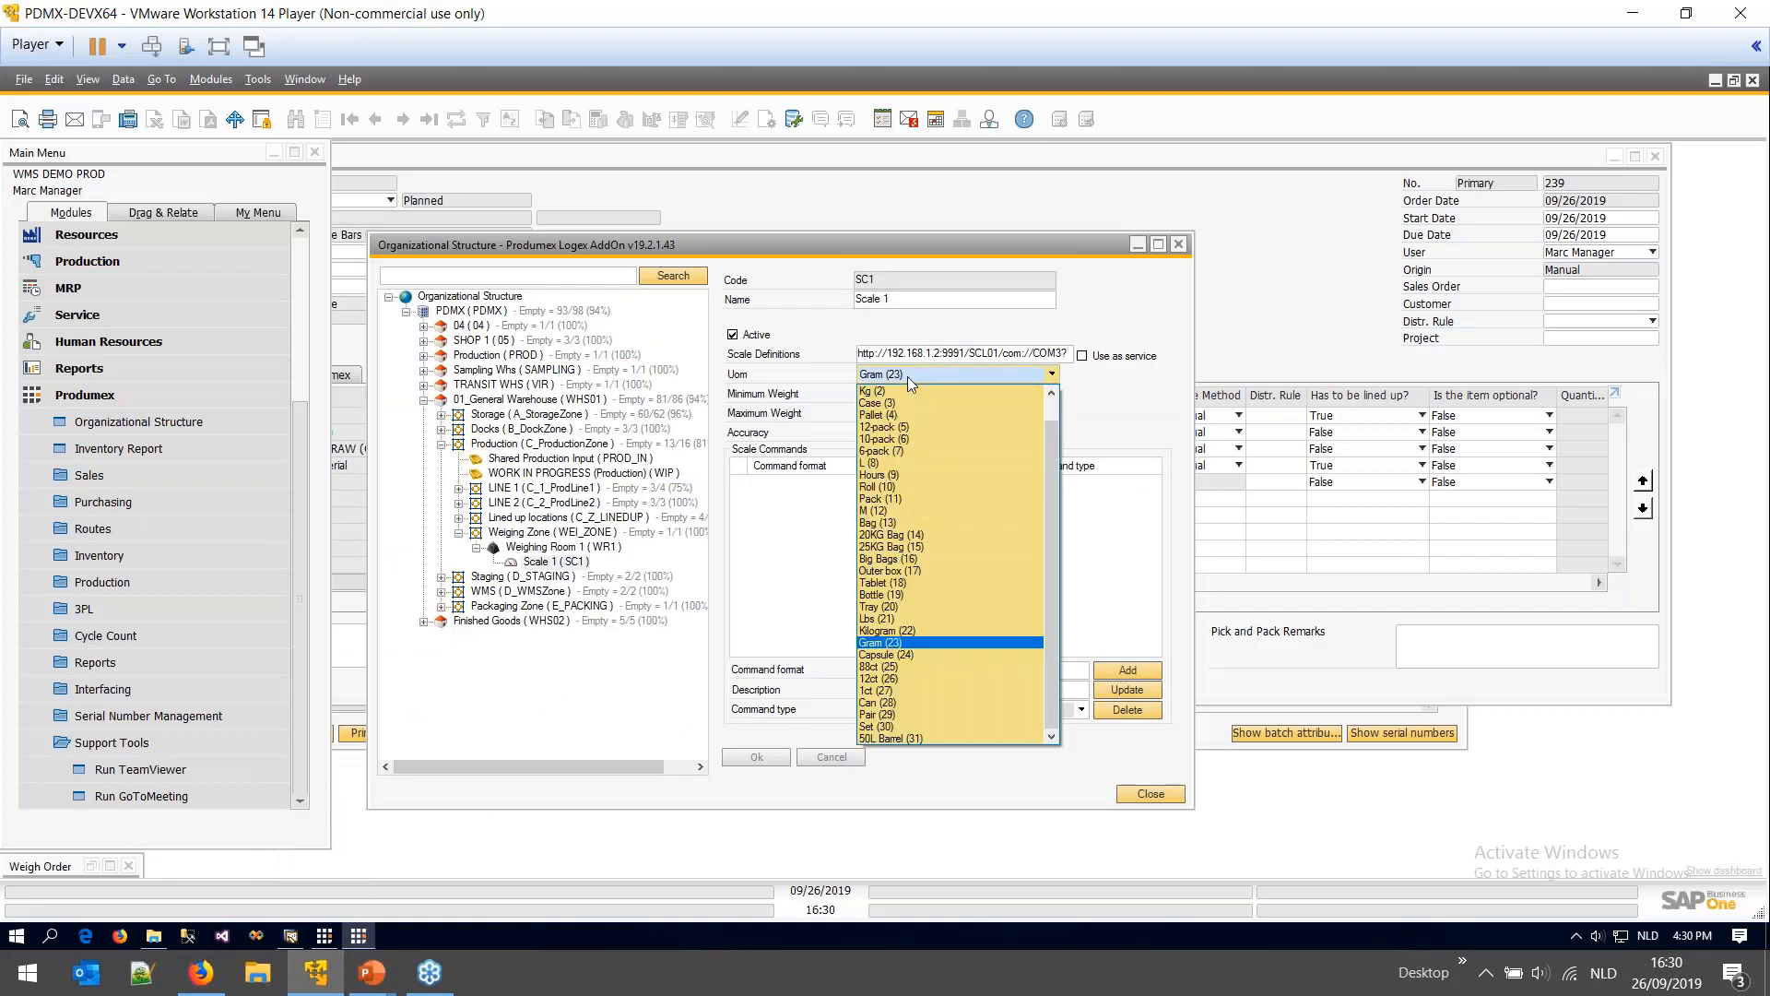
{"action": "left_click", "coordinate": [907, 376]}
{"action": "left_click", "coordinate": [859, 395]}
{"action": "key", "text": "Tab"}
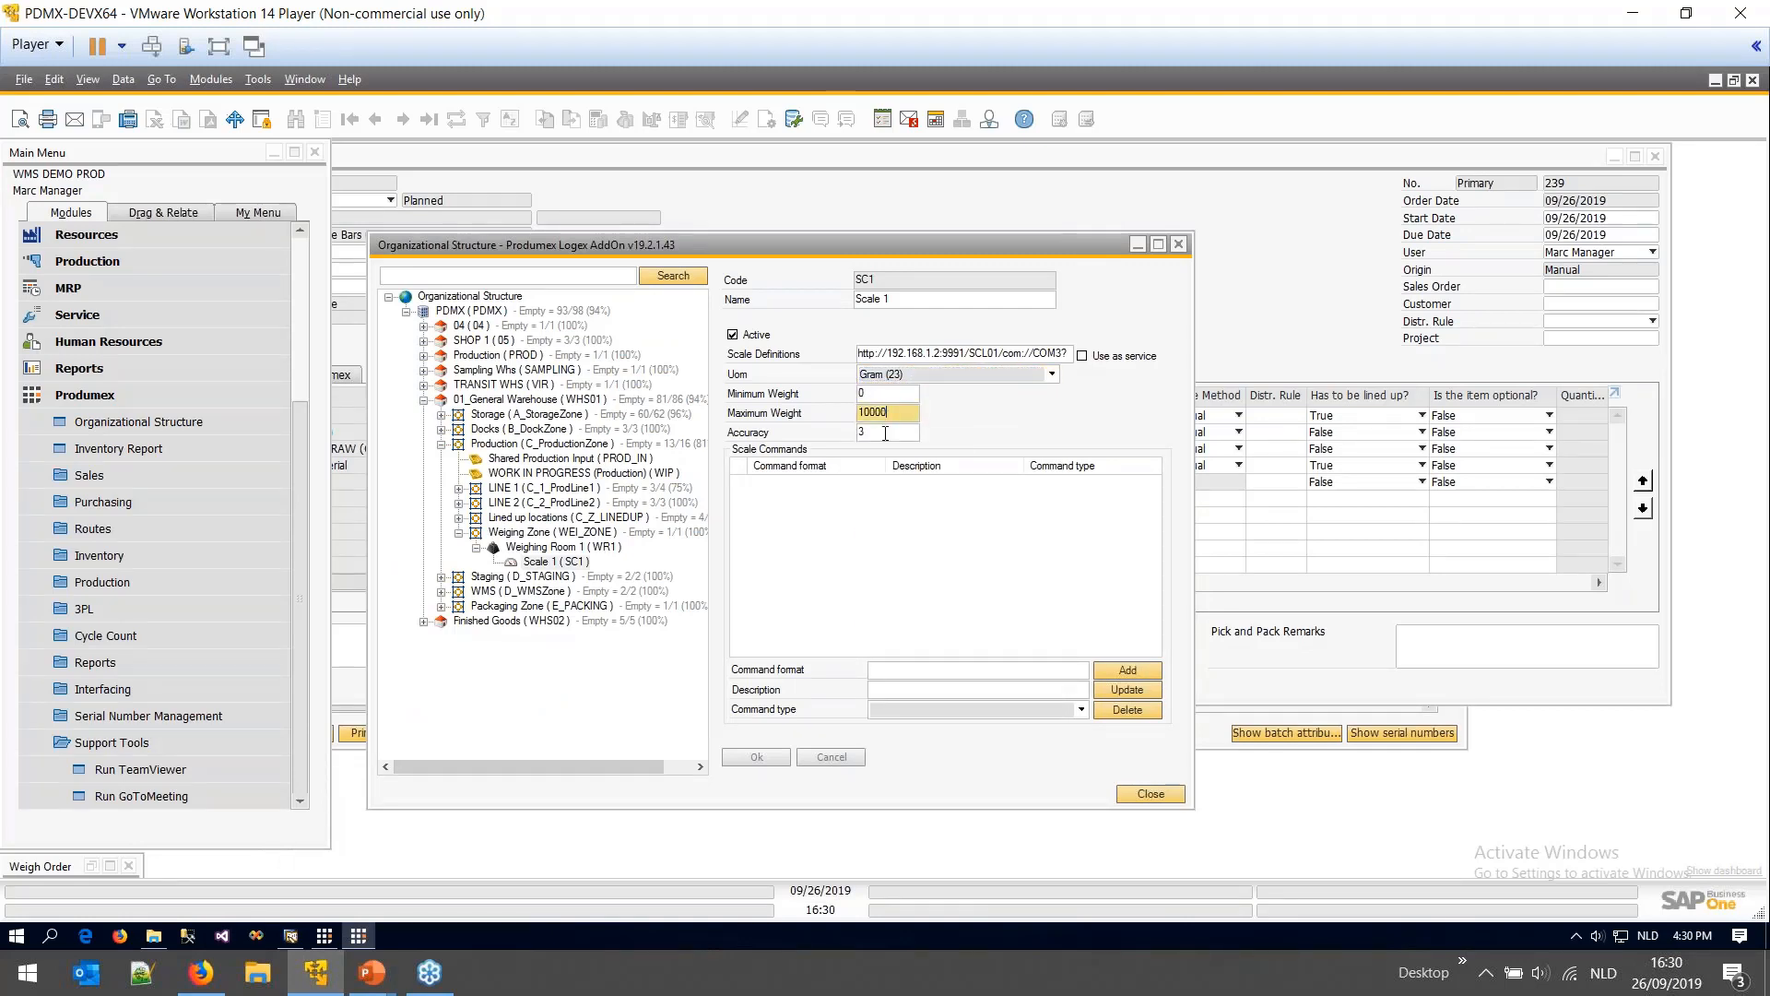
{"action": "left_click", "coordinate": [885, 433]}
{"action": "left_click", "coordinate": [1149, 794]}
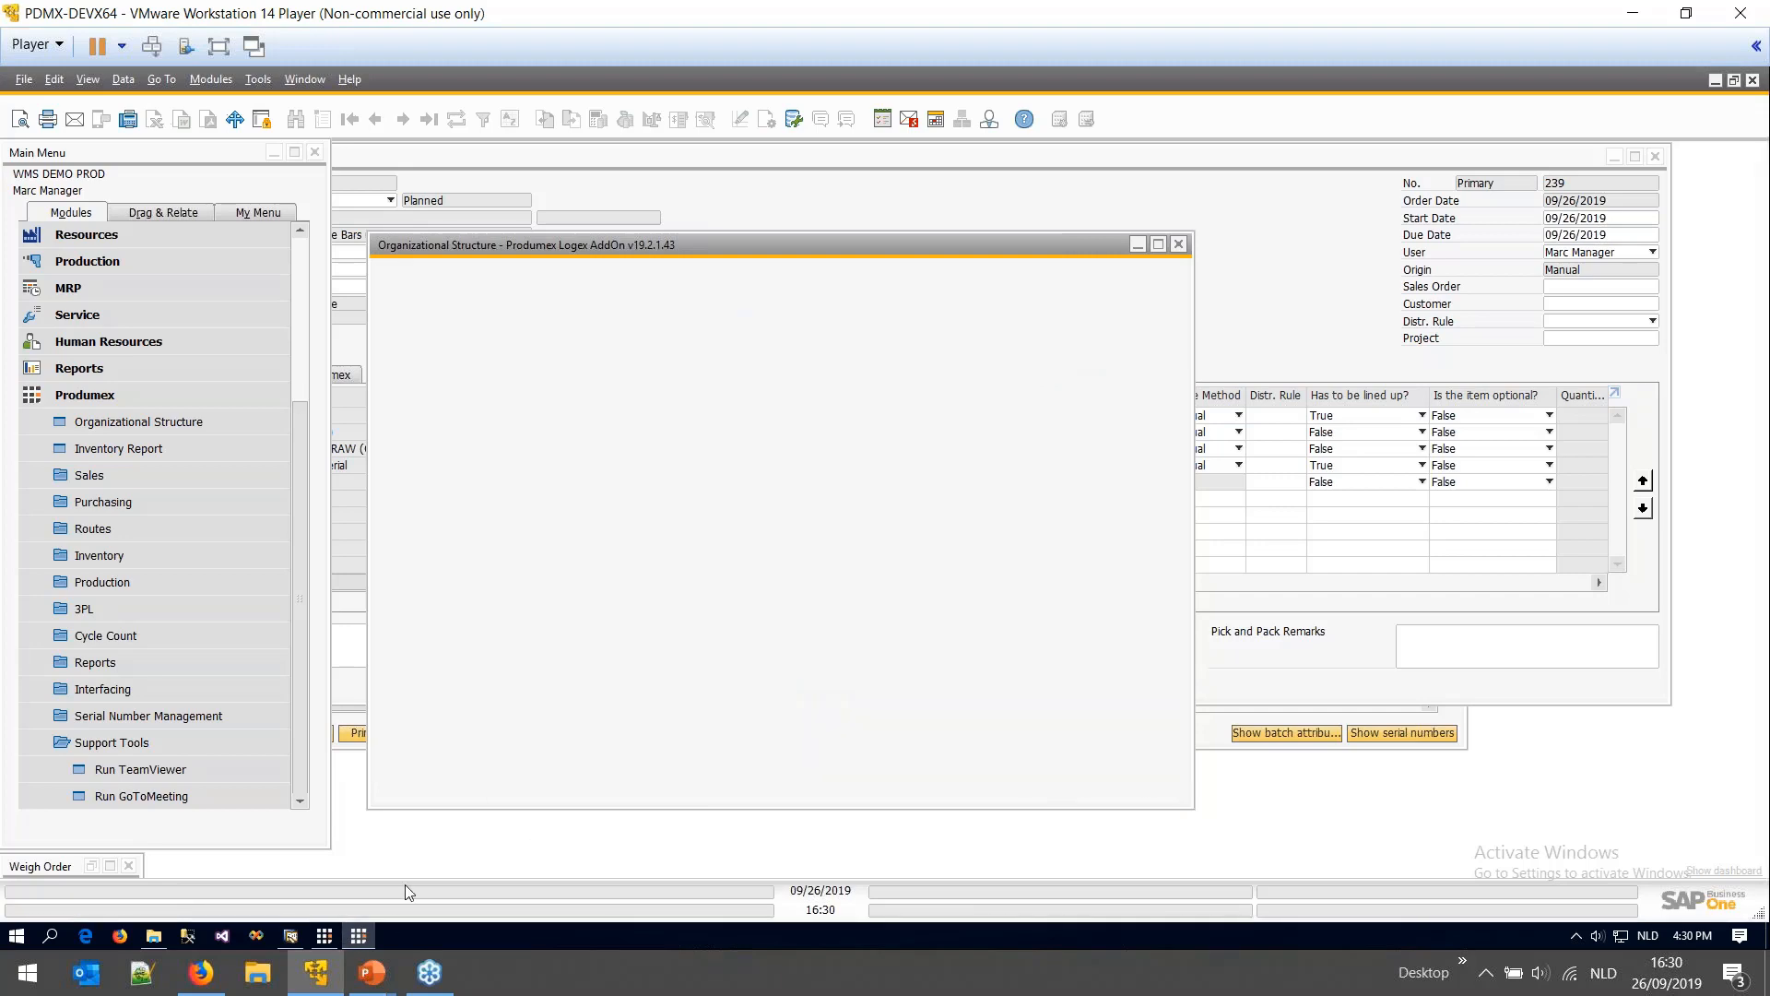
- Create weigh order 1007 for production order 239 and bring it into full view
{"action": "left_click", "coordinate": [327, 935]}
{"action": "left_click", "coordinate": [333, 937]}
{"action": "left_click", "coordinate": [358, 939]}
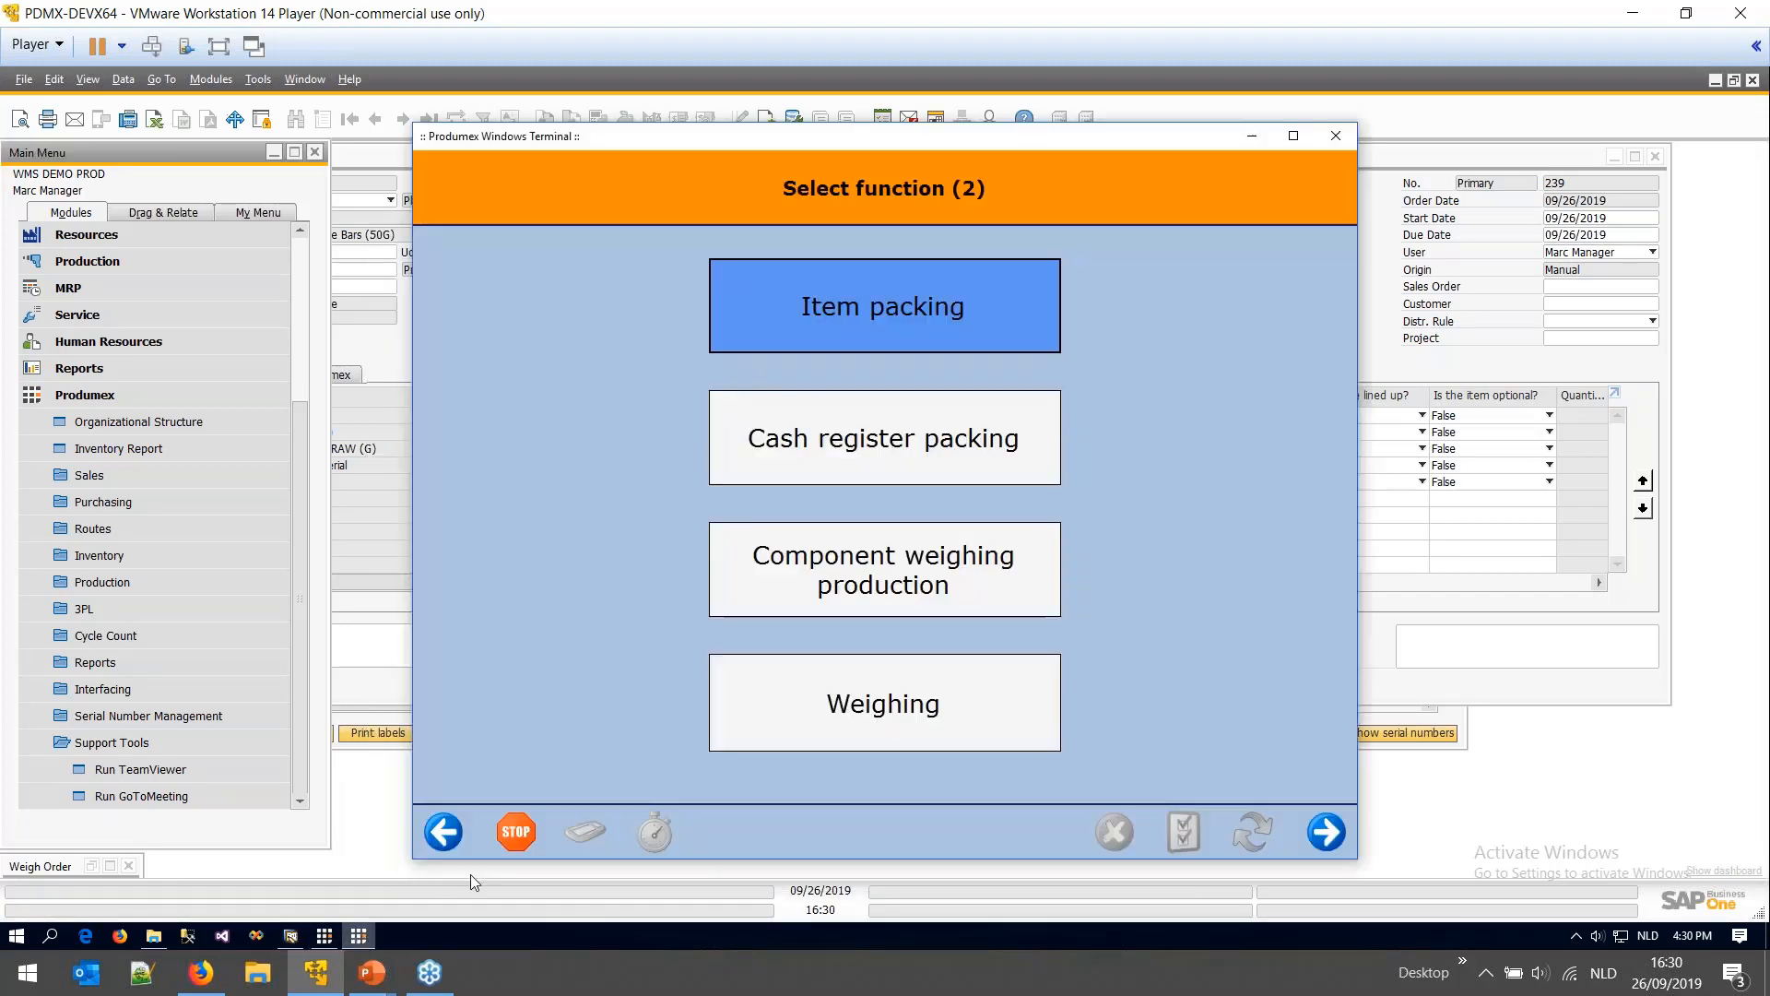
{"action": "left_click", "coordinate": [1250, 137]}
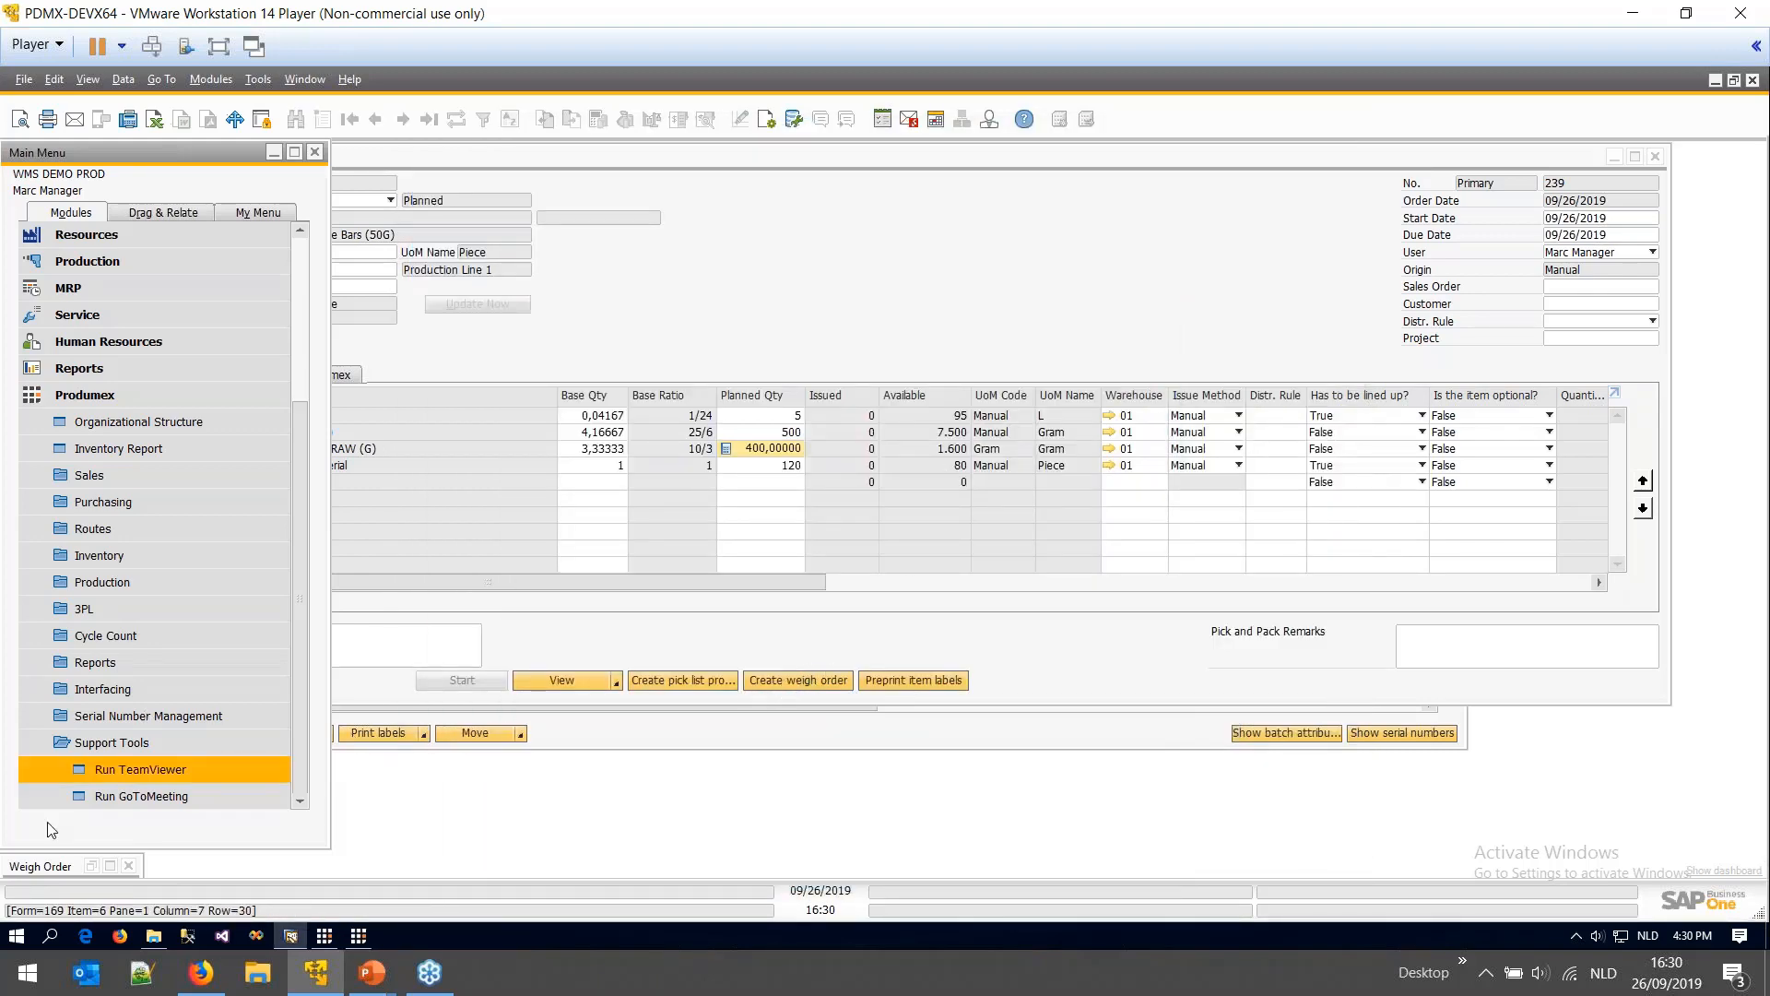
{"action": "left_click", "coordinate": [89, 865]}
{"action": "left_click_drag", "start_coordinate": [902, 546], "coordinate": [557, 331]}
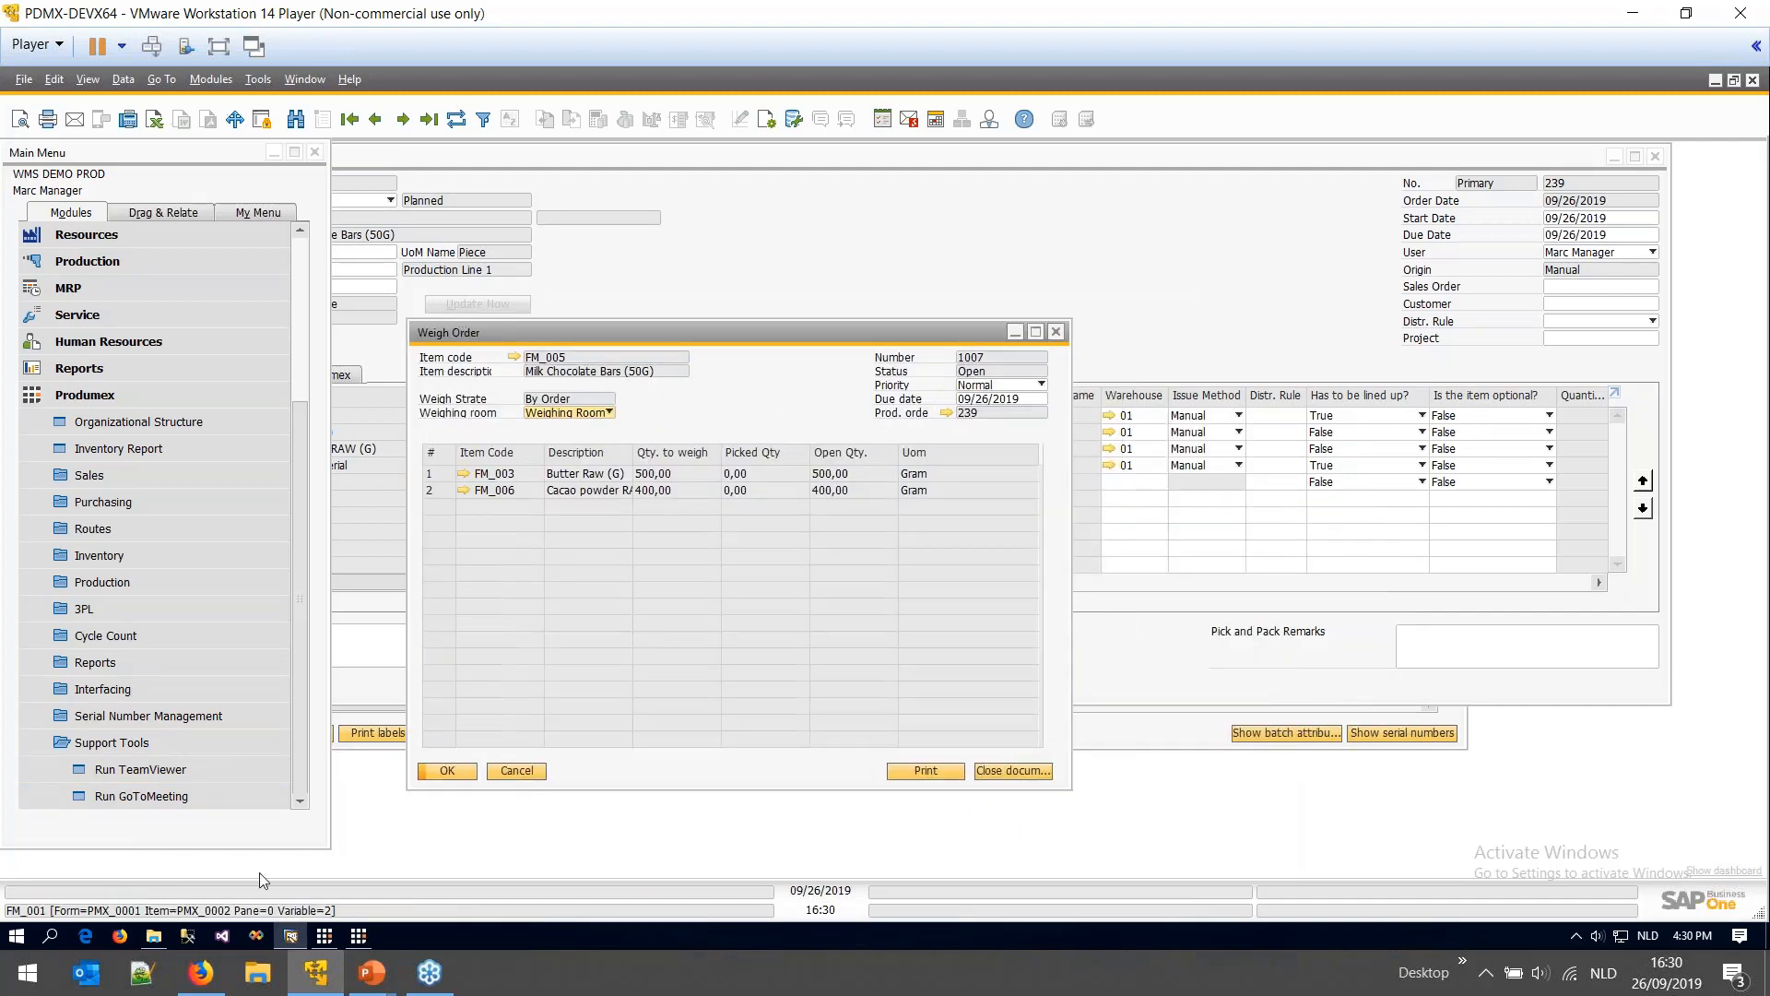
- Start the terminal's Weighing function and arrange it beside the weigh order
{"action": "left_click", "coordinate": [359, 937]}
{"action": "left_click", "coordinate": [833, 703]}
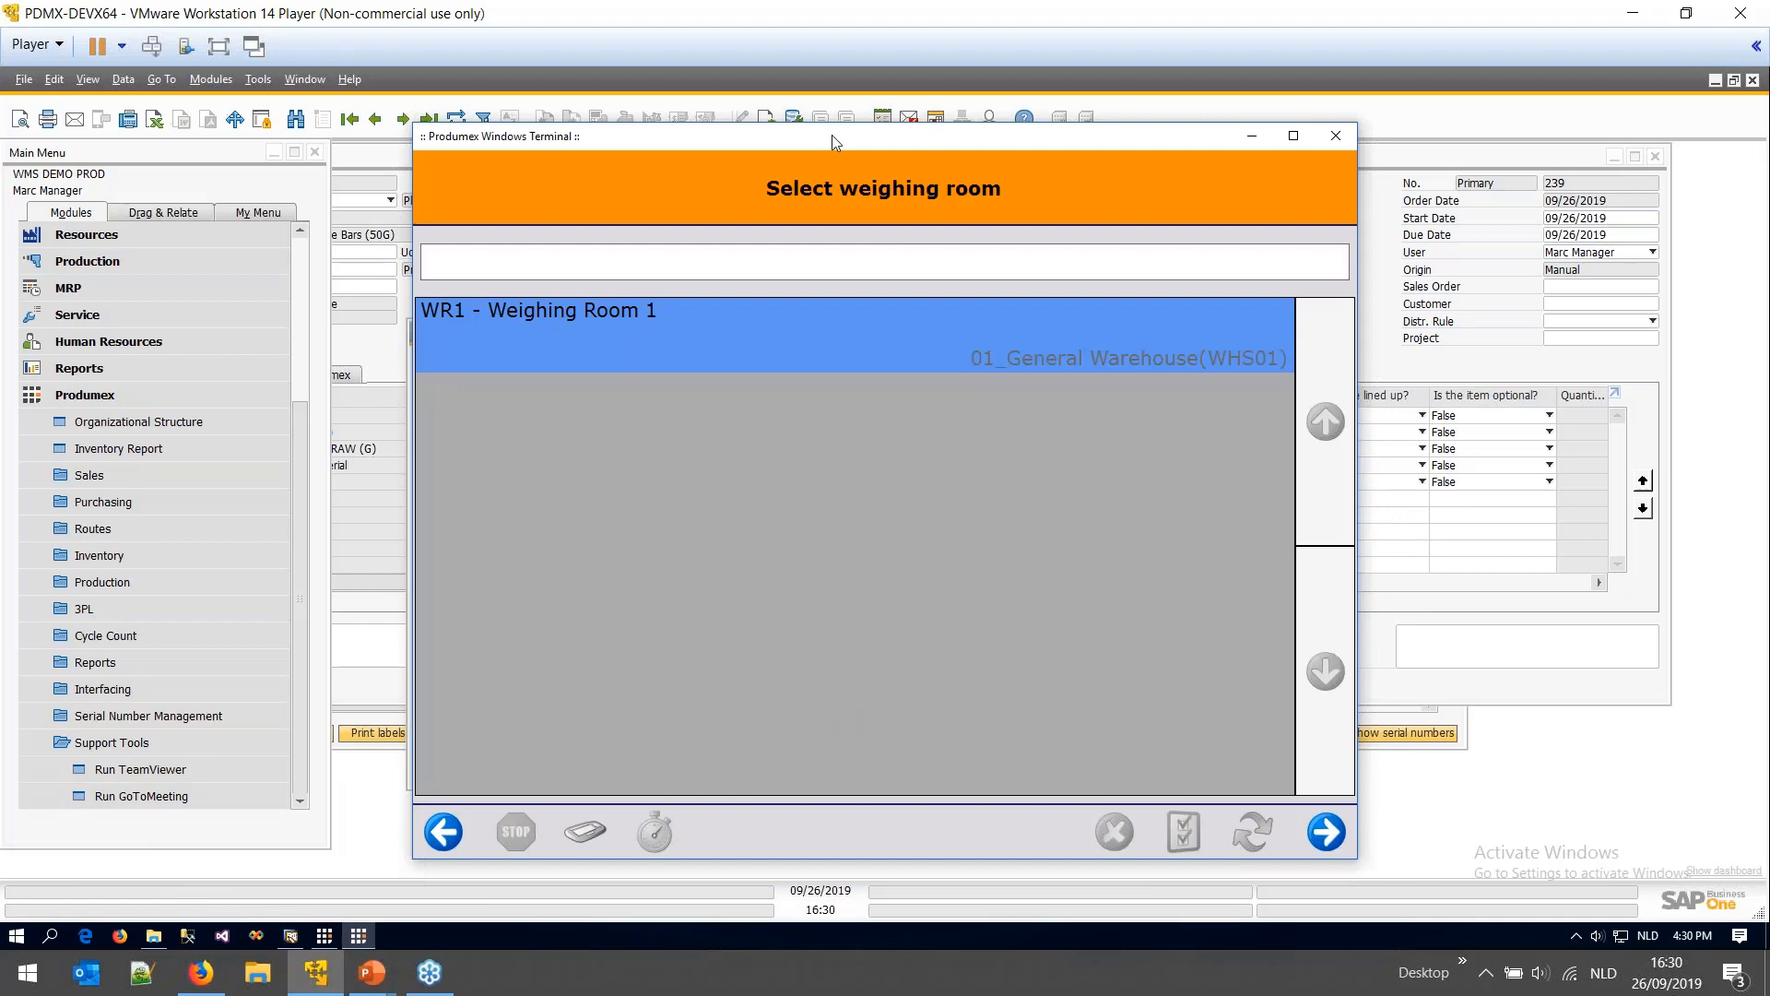
{"action": "left_click_drag", "start_coordinate": [832, 135], "coordinate": [1115, 153]}
{"action": "left_click", "coordinate": [588, 335]}
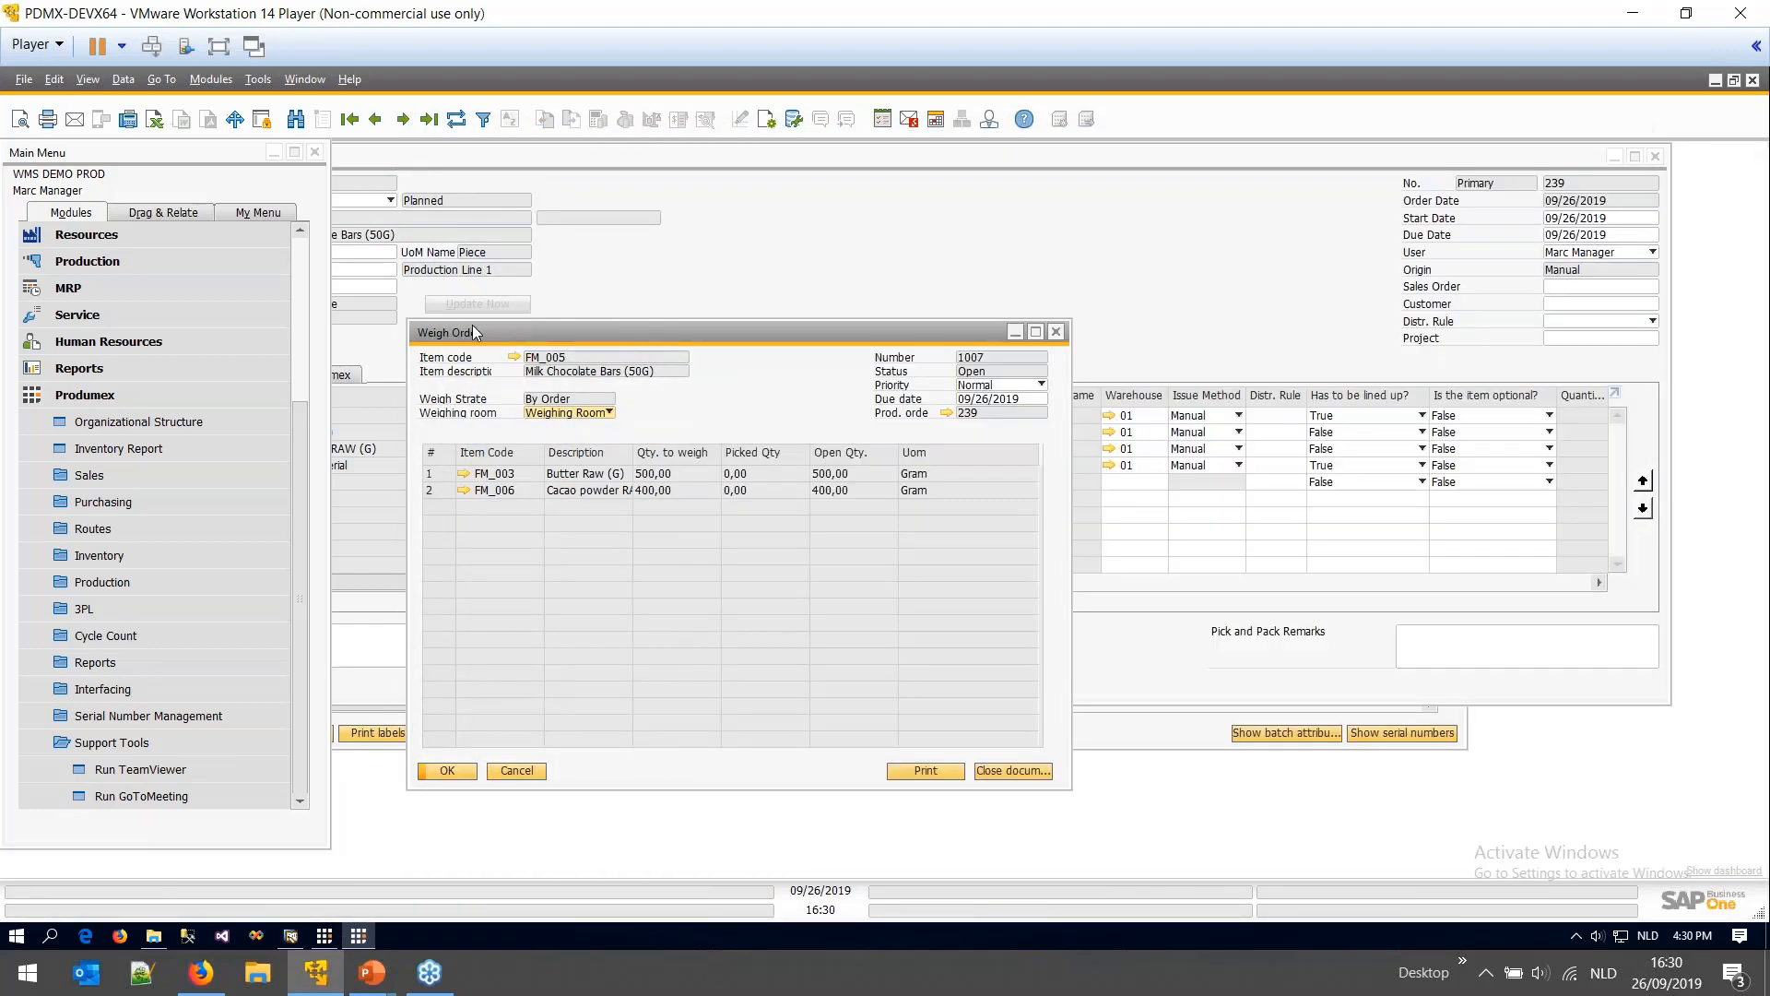
{"action": "left_click_drag", "start_coordinate": [528, 326], "coordinate": [148, 197]}
- Choose Weighing Room 1 and weigh order 1007 for production order 239
{"action": "left_click", "coordinate": [358, 936]}
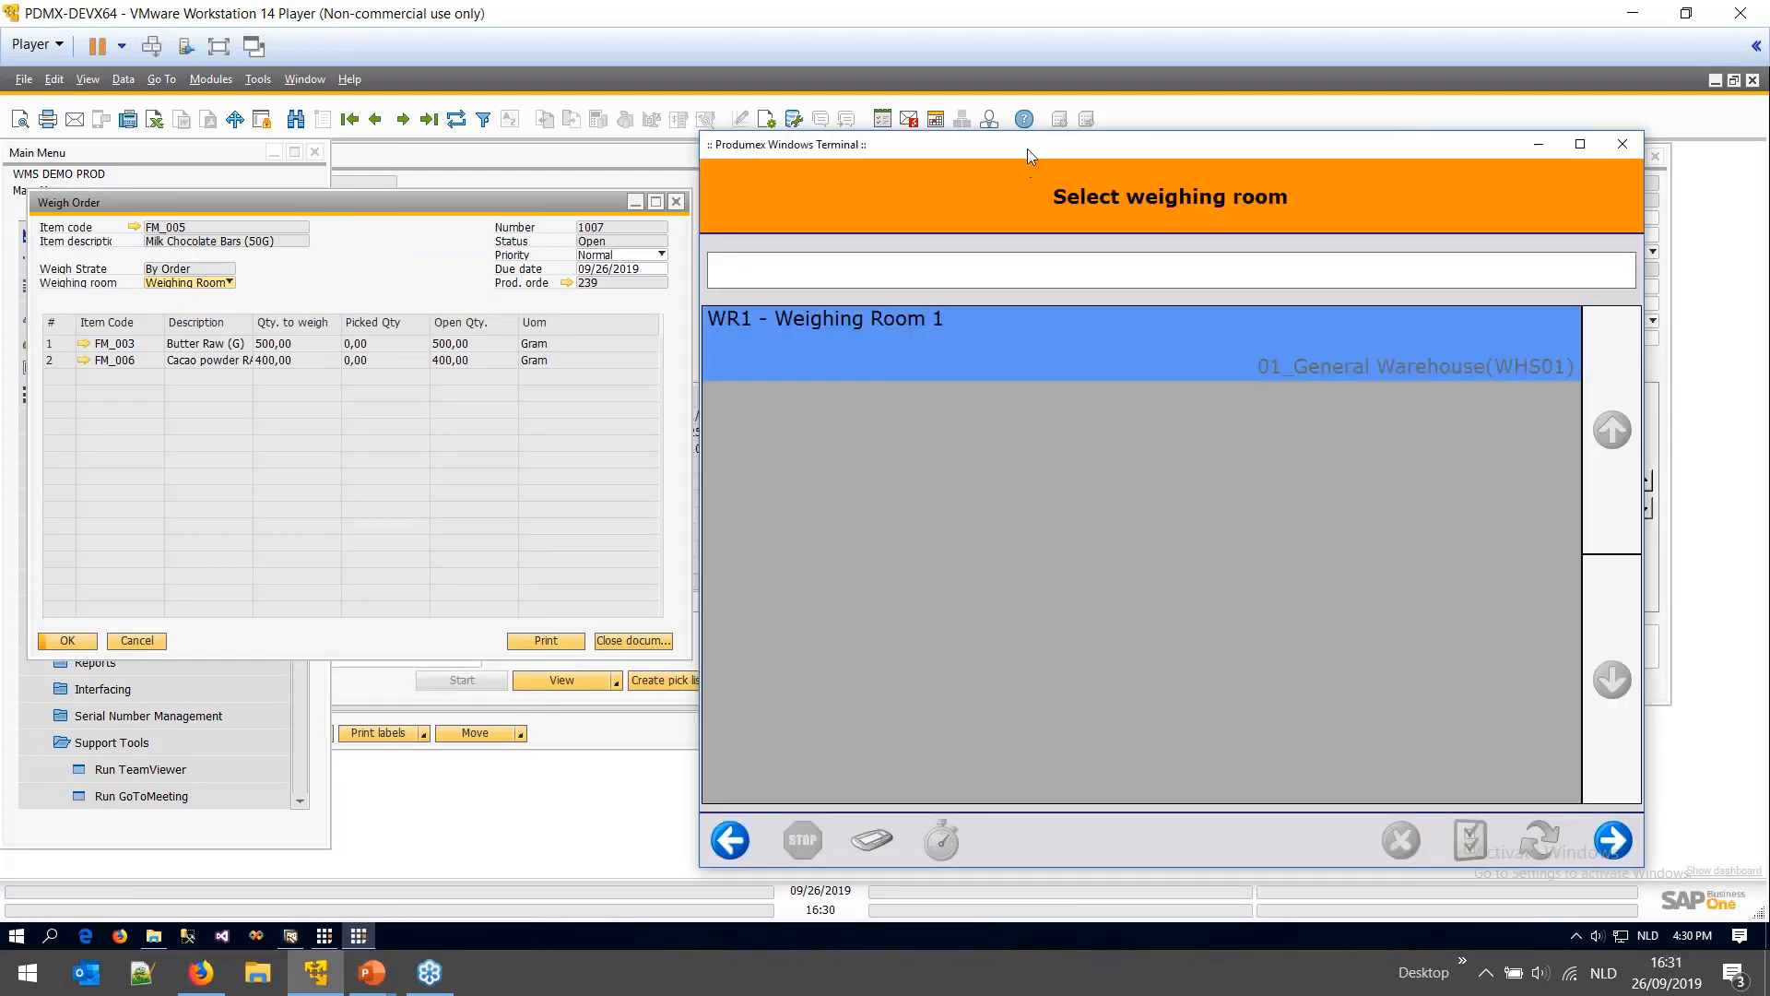
{"action": "left_click_drag", "start_coordinate": [1027, 148], "coordinate": [811, 230]}
{"action": "left_click", "coordinate": [1339, 855]}
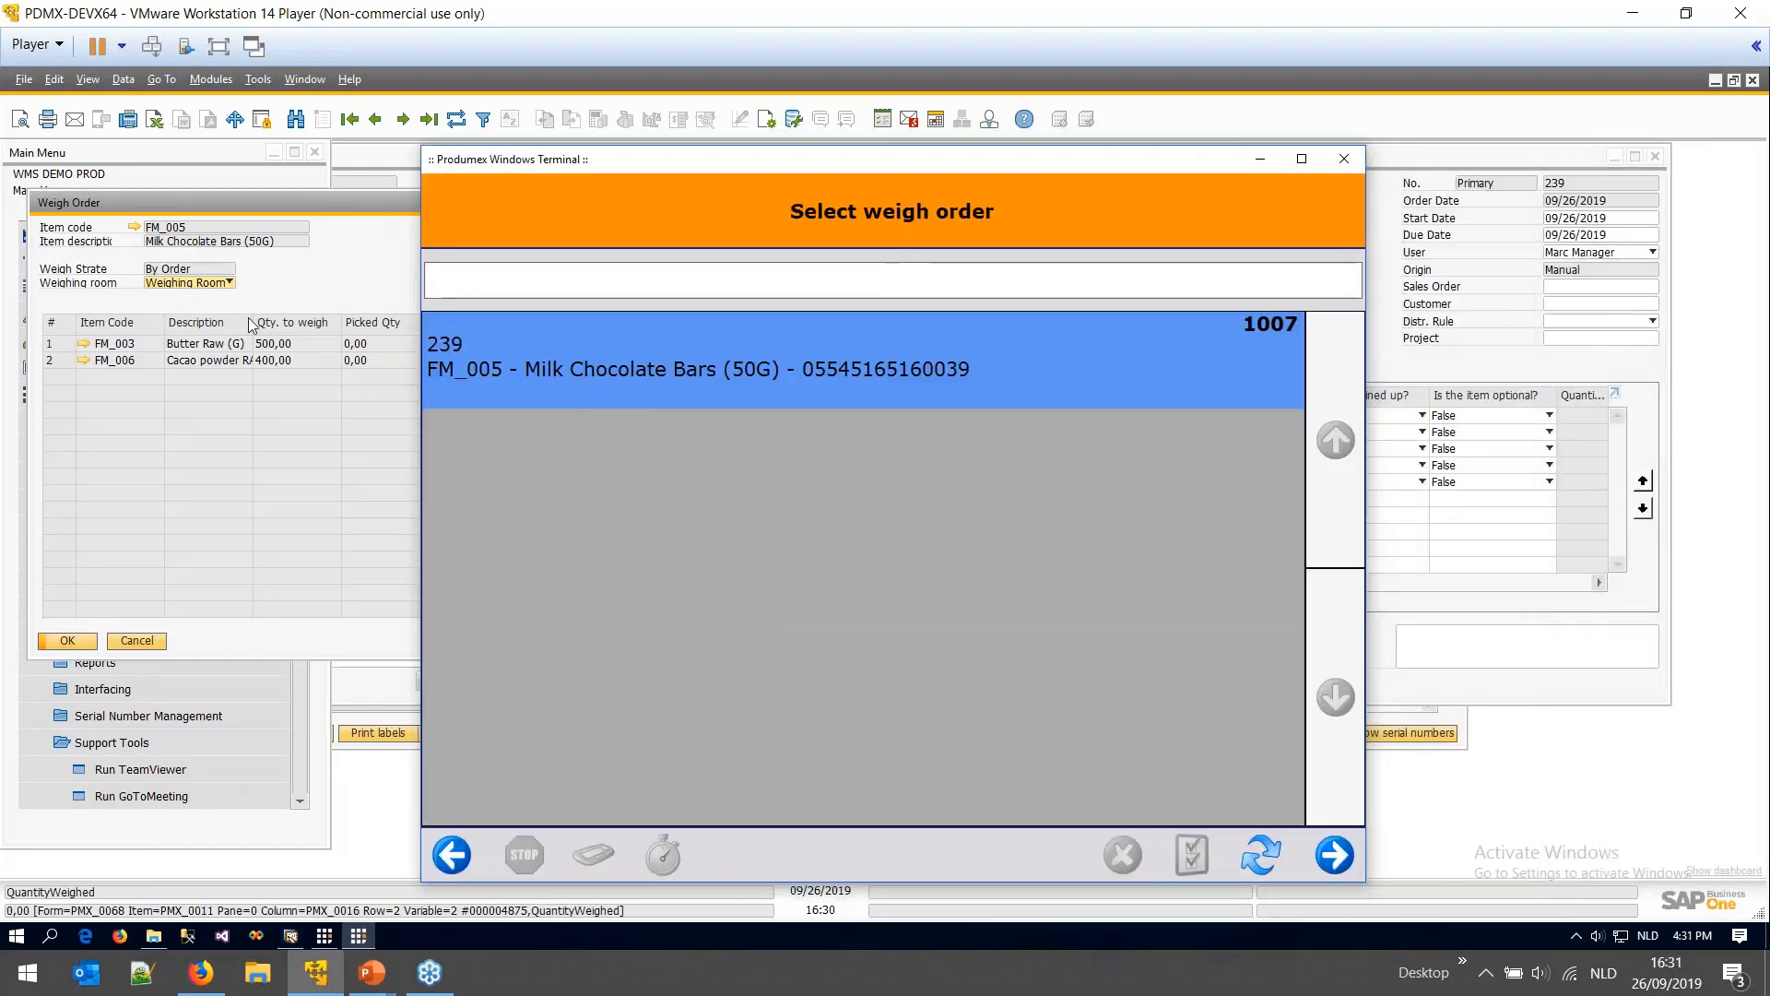
{"action": "left_click", "coordinate": [1337, 856]}
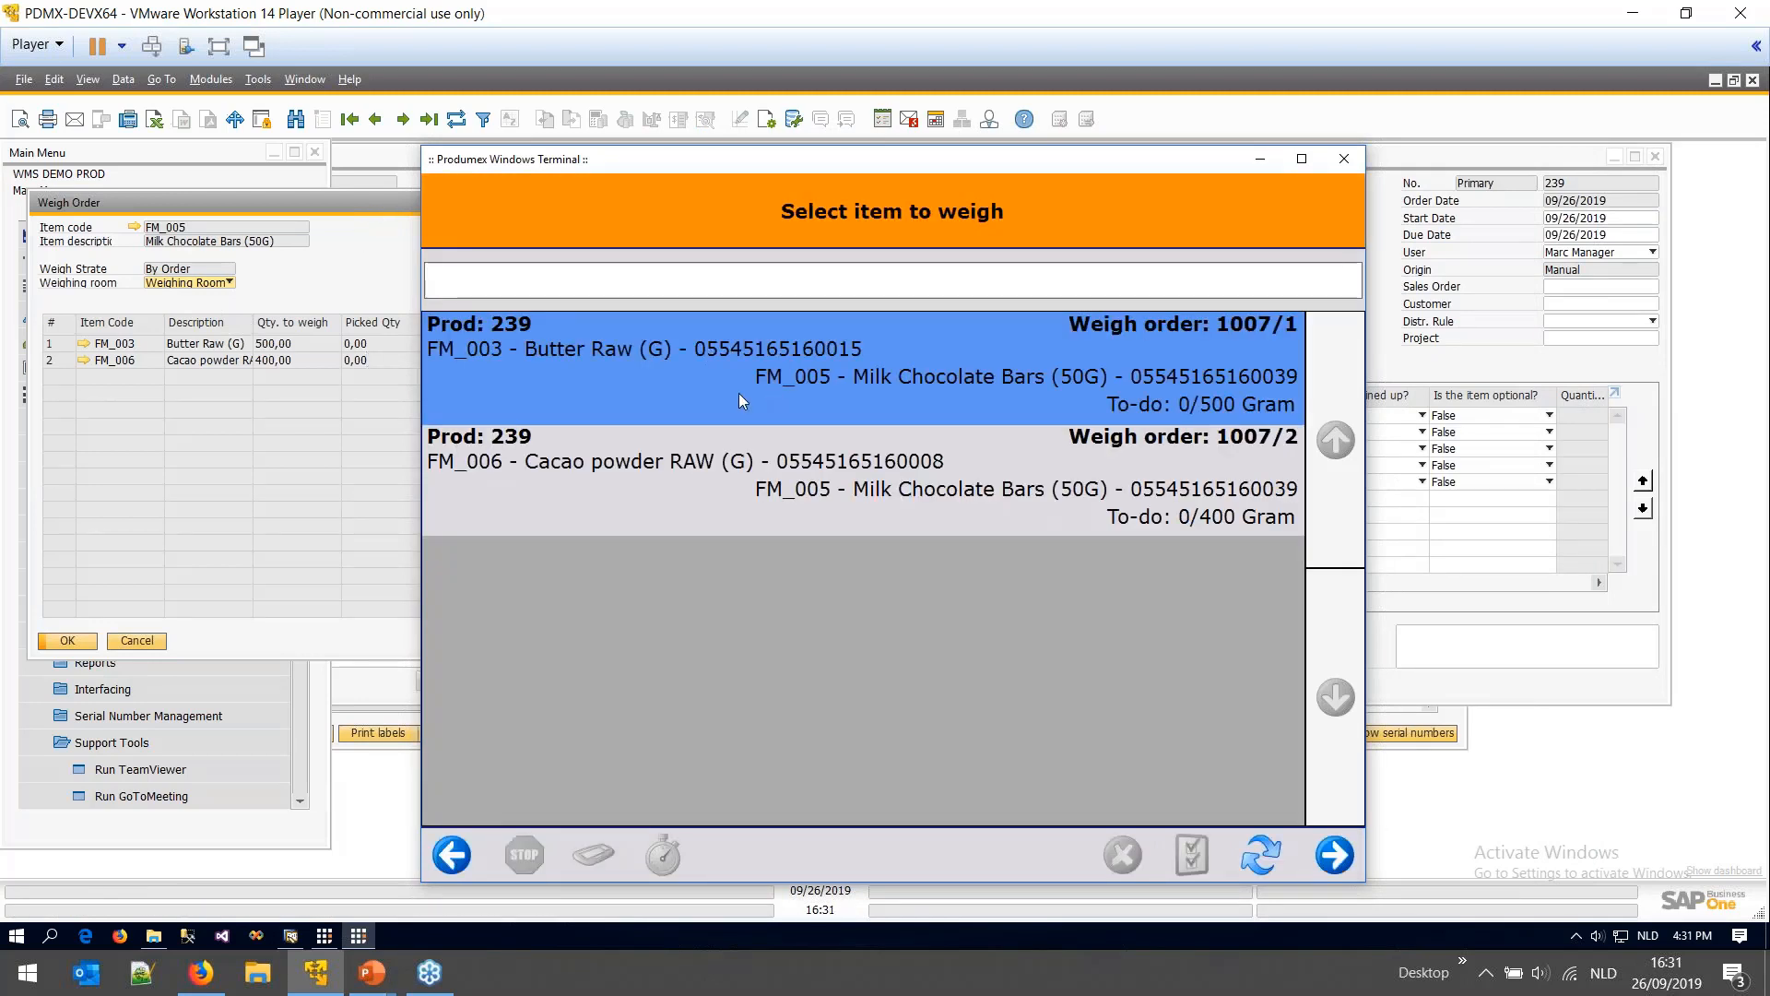
- Select weigh line 1007/1 Butter Raw and proceed to its batch list
{"action": "left_click", "coordinate": [822, 491]}
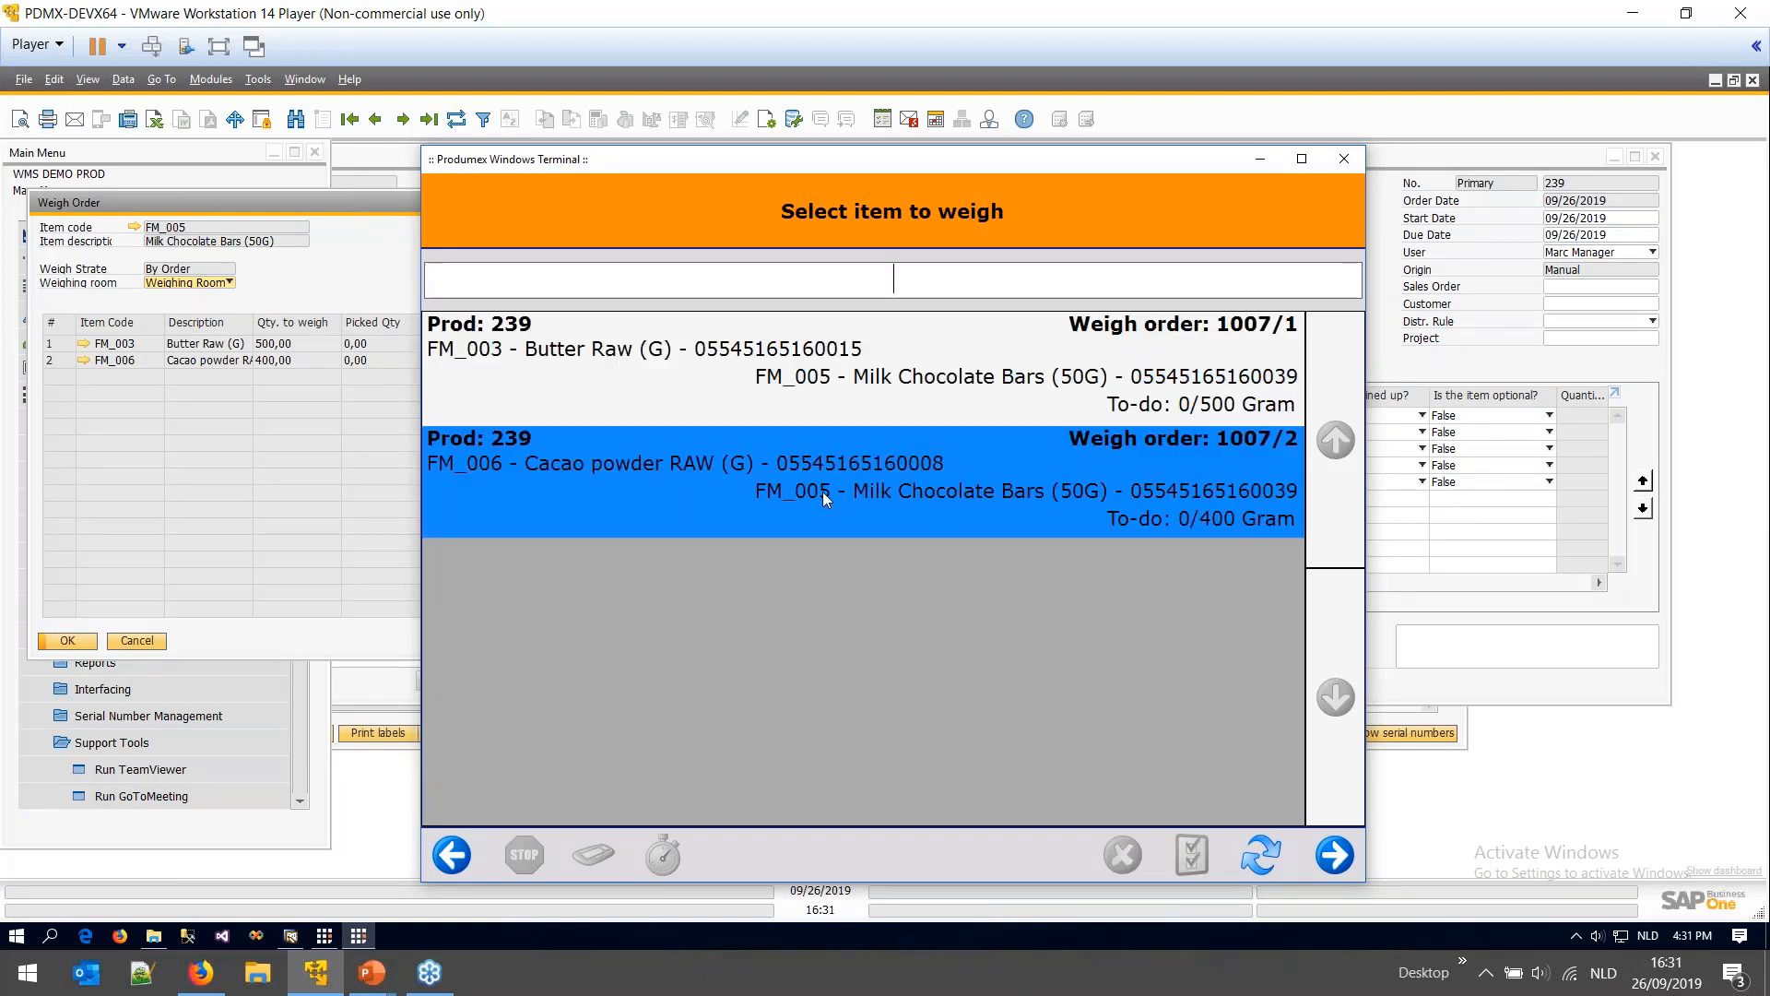
{"action": "left_click", "coordinate": [815, 400]}
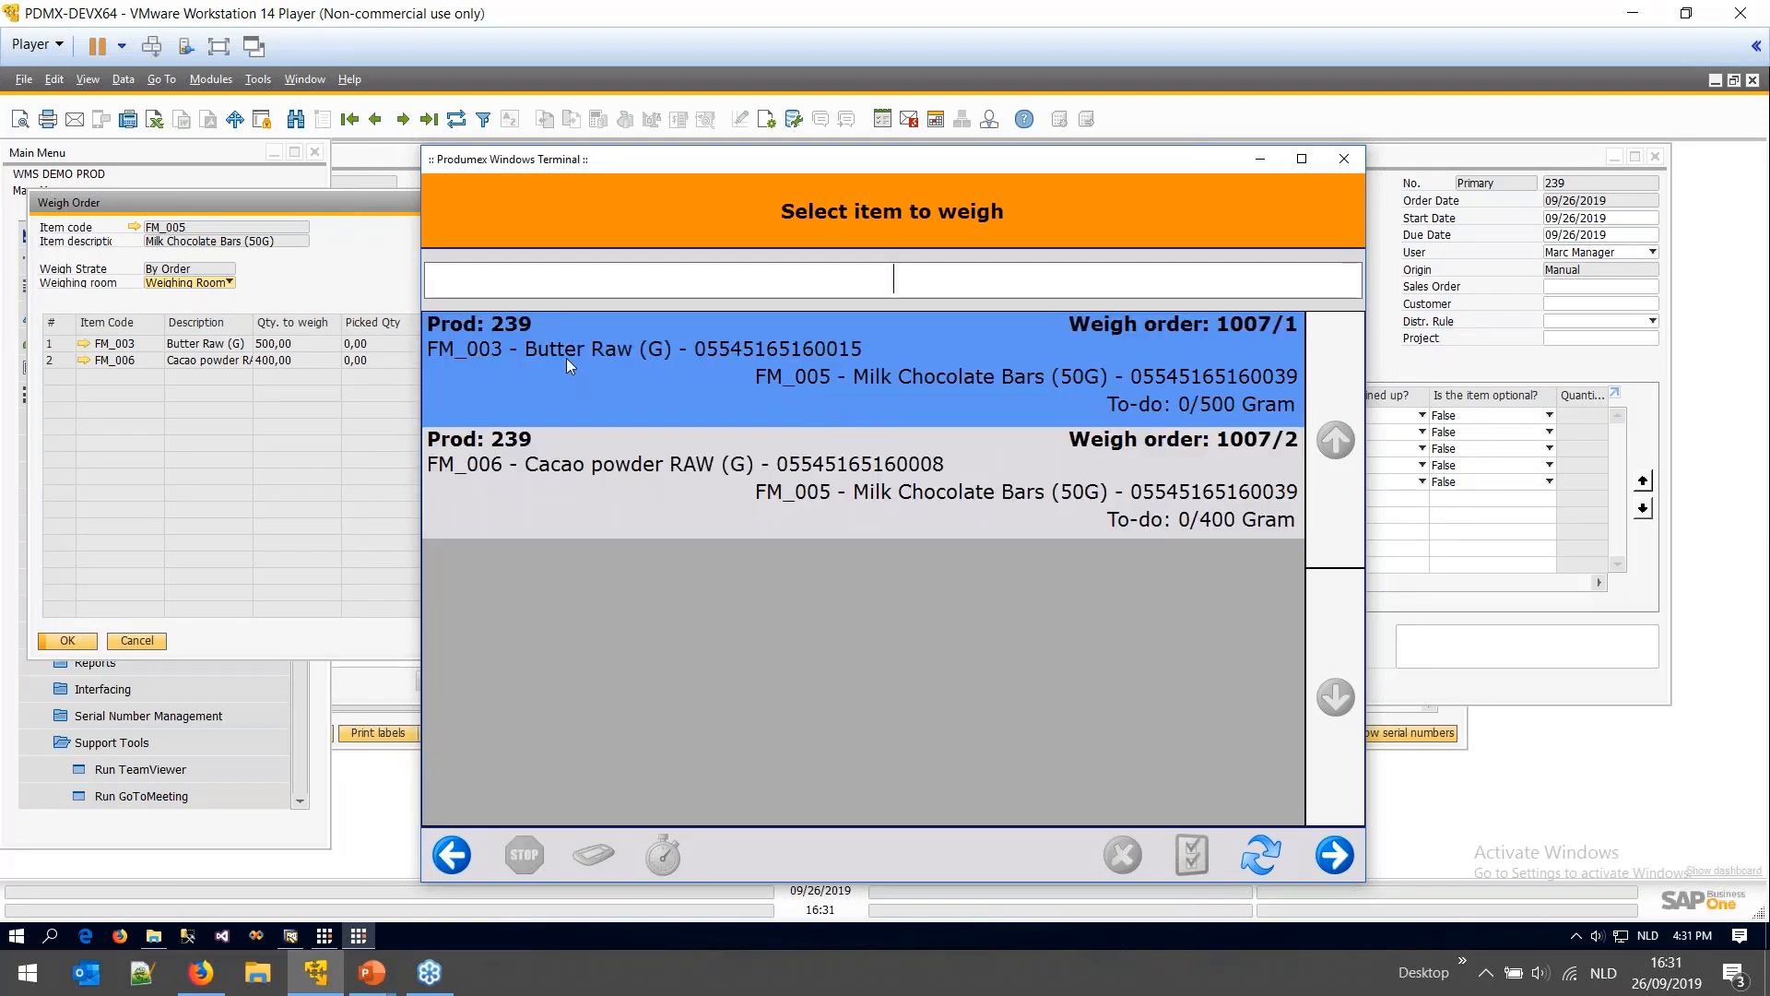
{"action": "left_click", "coordinate": [593, 457]}
{"action": "left_click", "coordinate": [633, 391]}
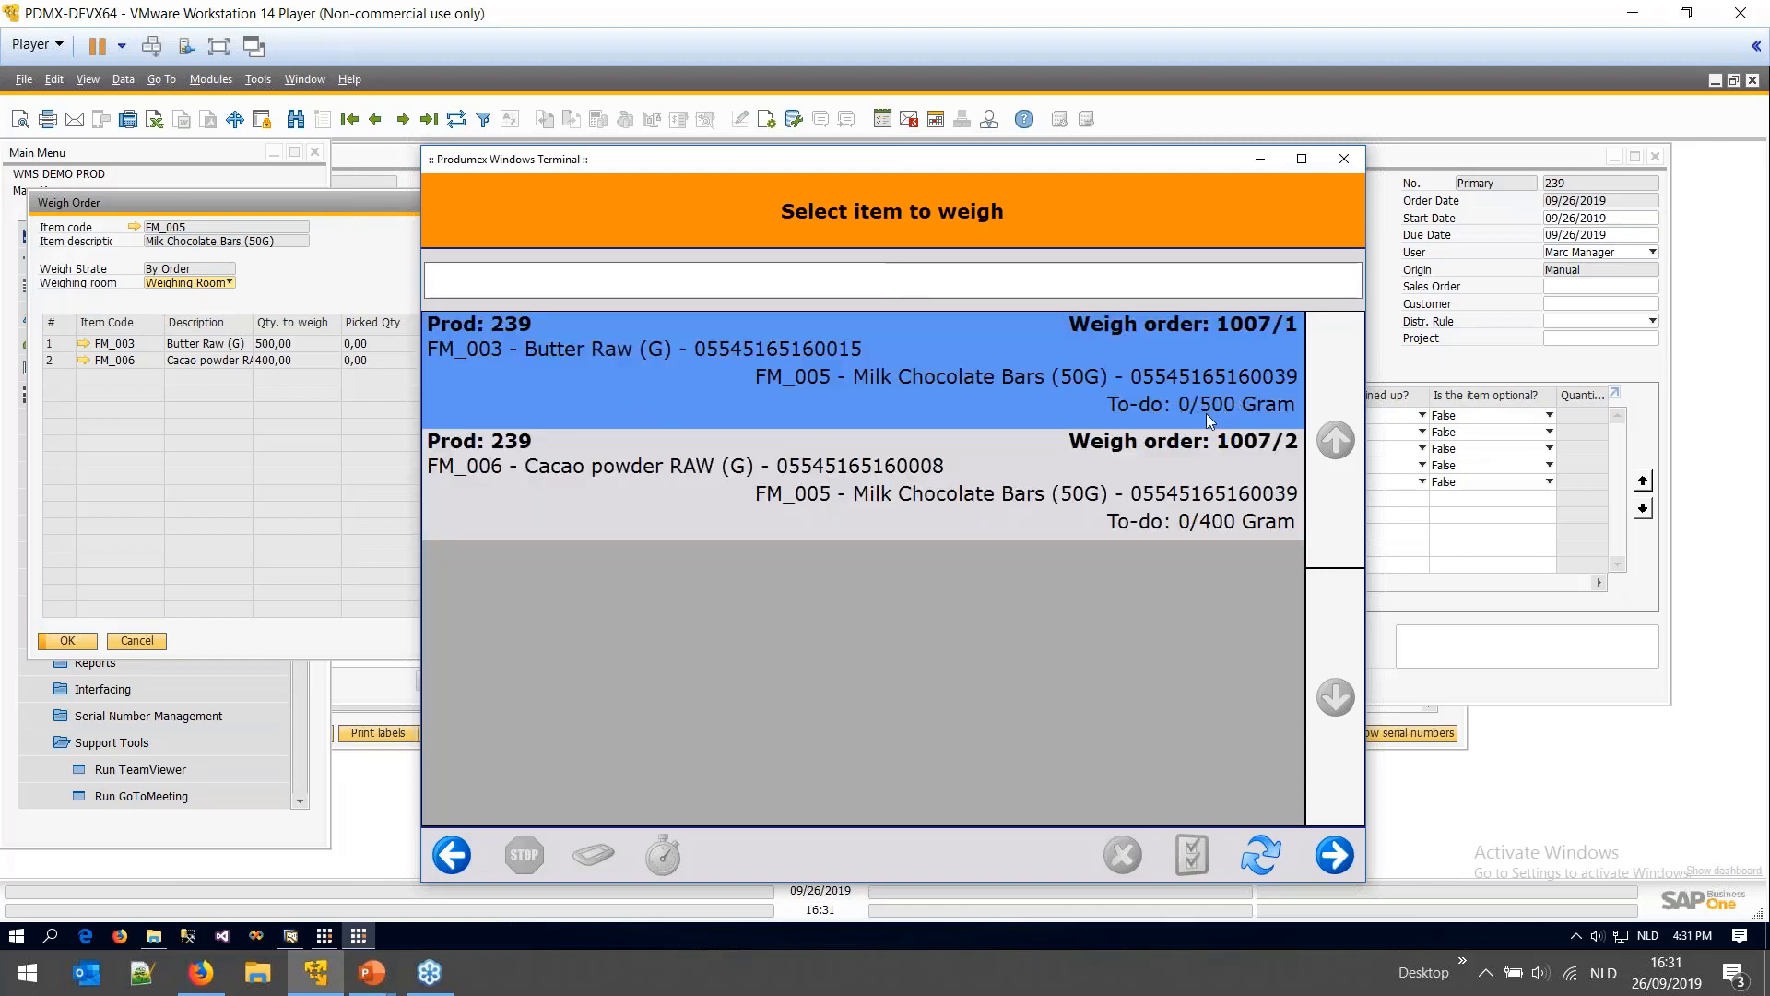
{"action": "left_click", "coordinate": [1192, 484]}
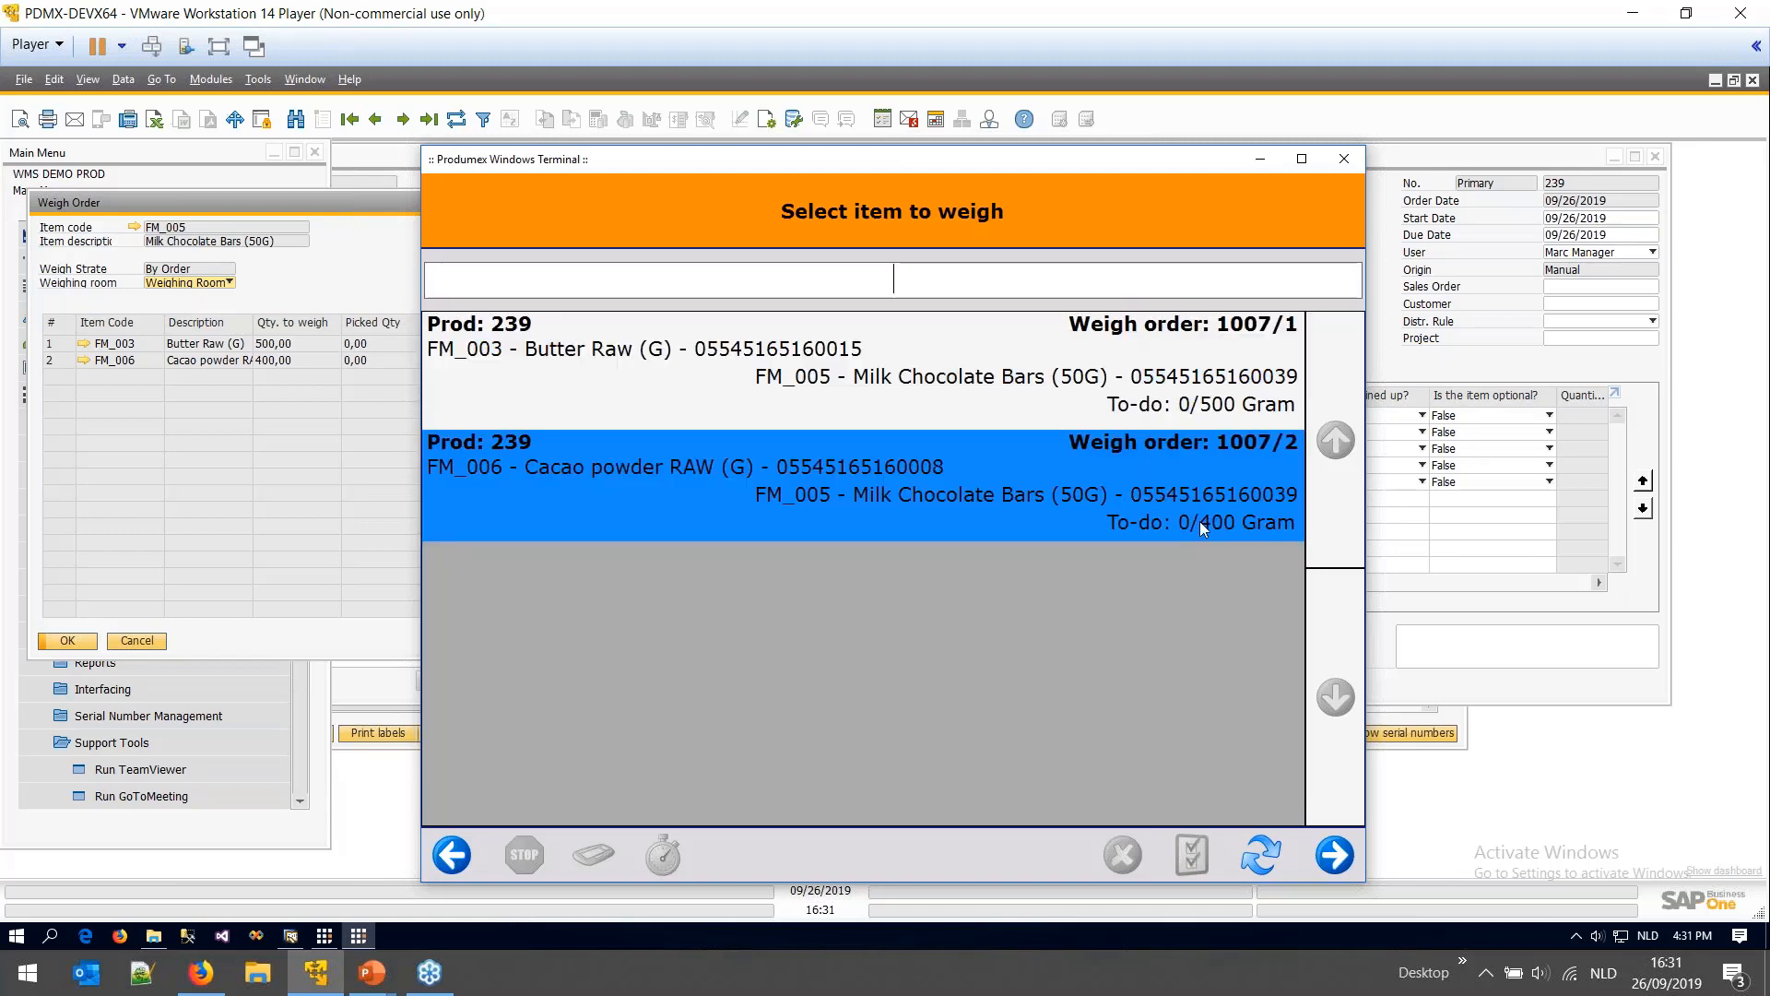
{"action": "left_click", "coordinate": [1116, 373]}
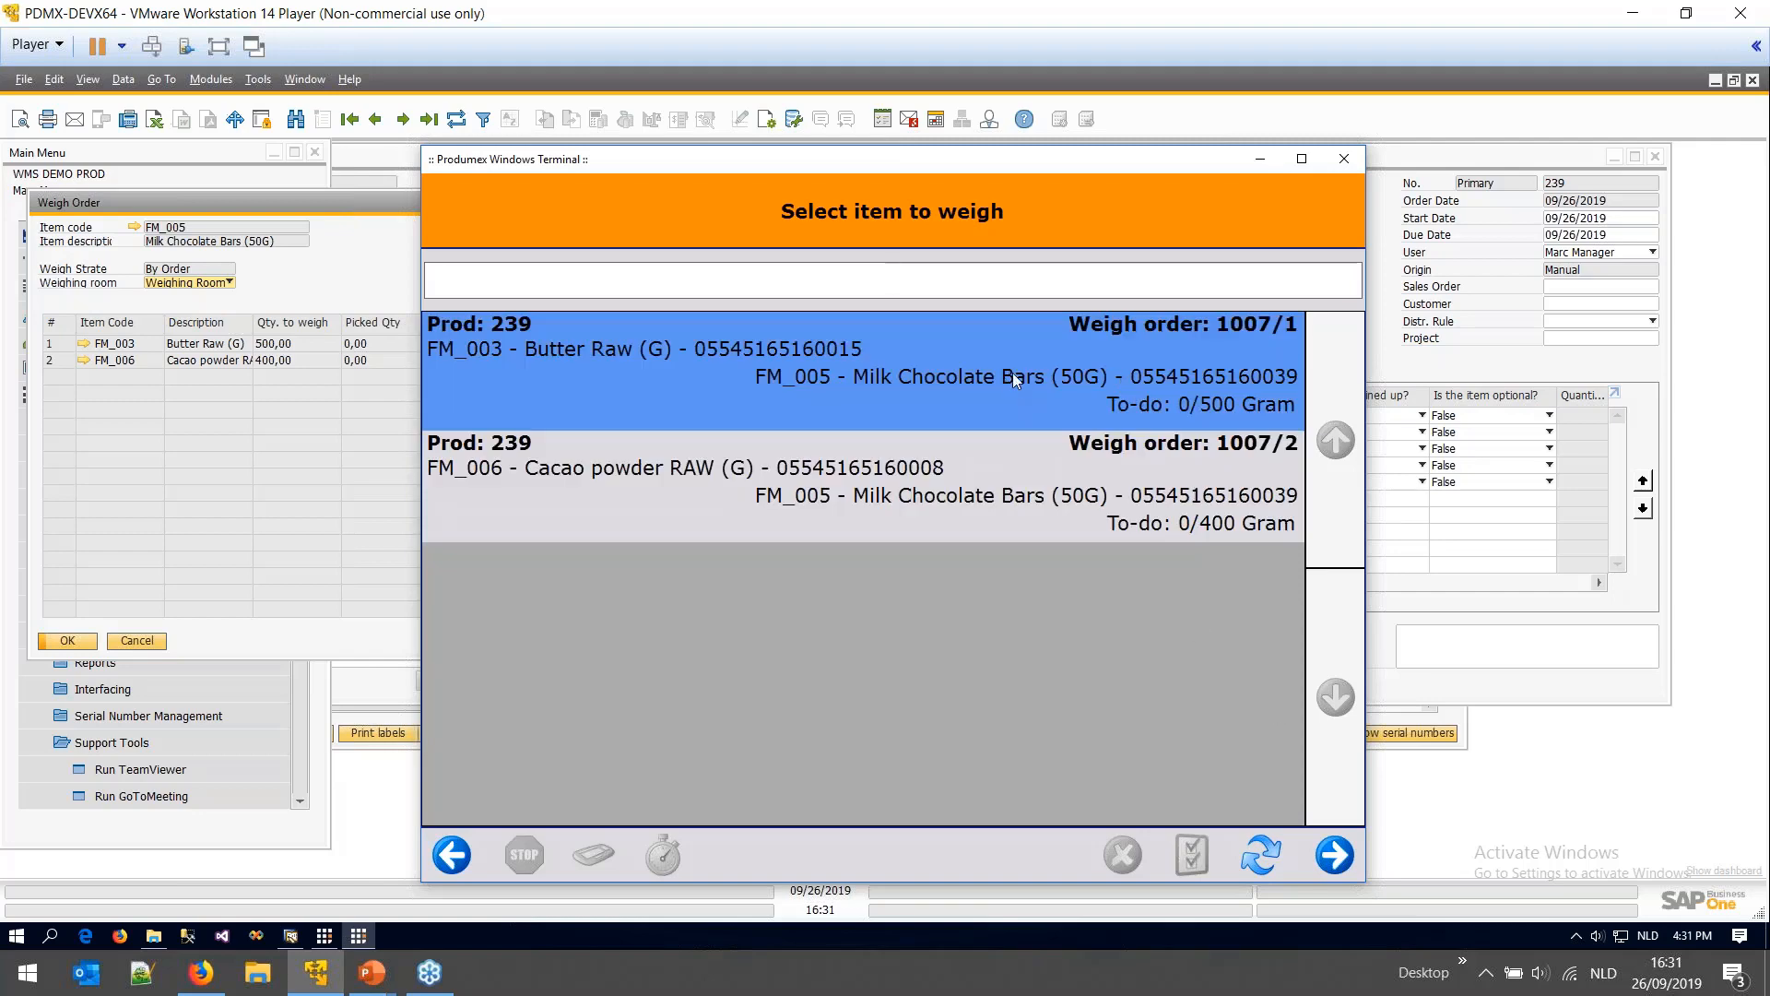
{"action": "left_click", "coordinate": [1334, 856]}
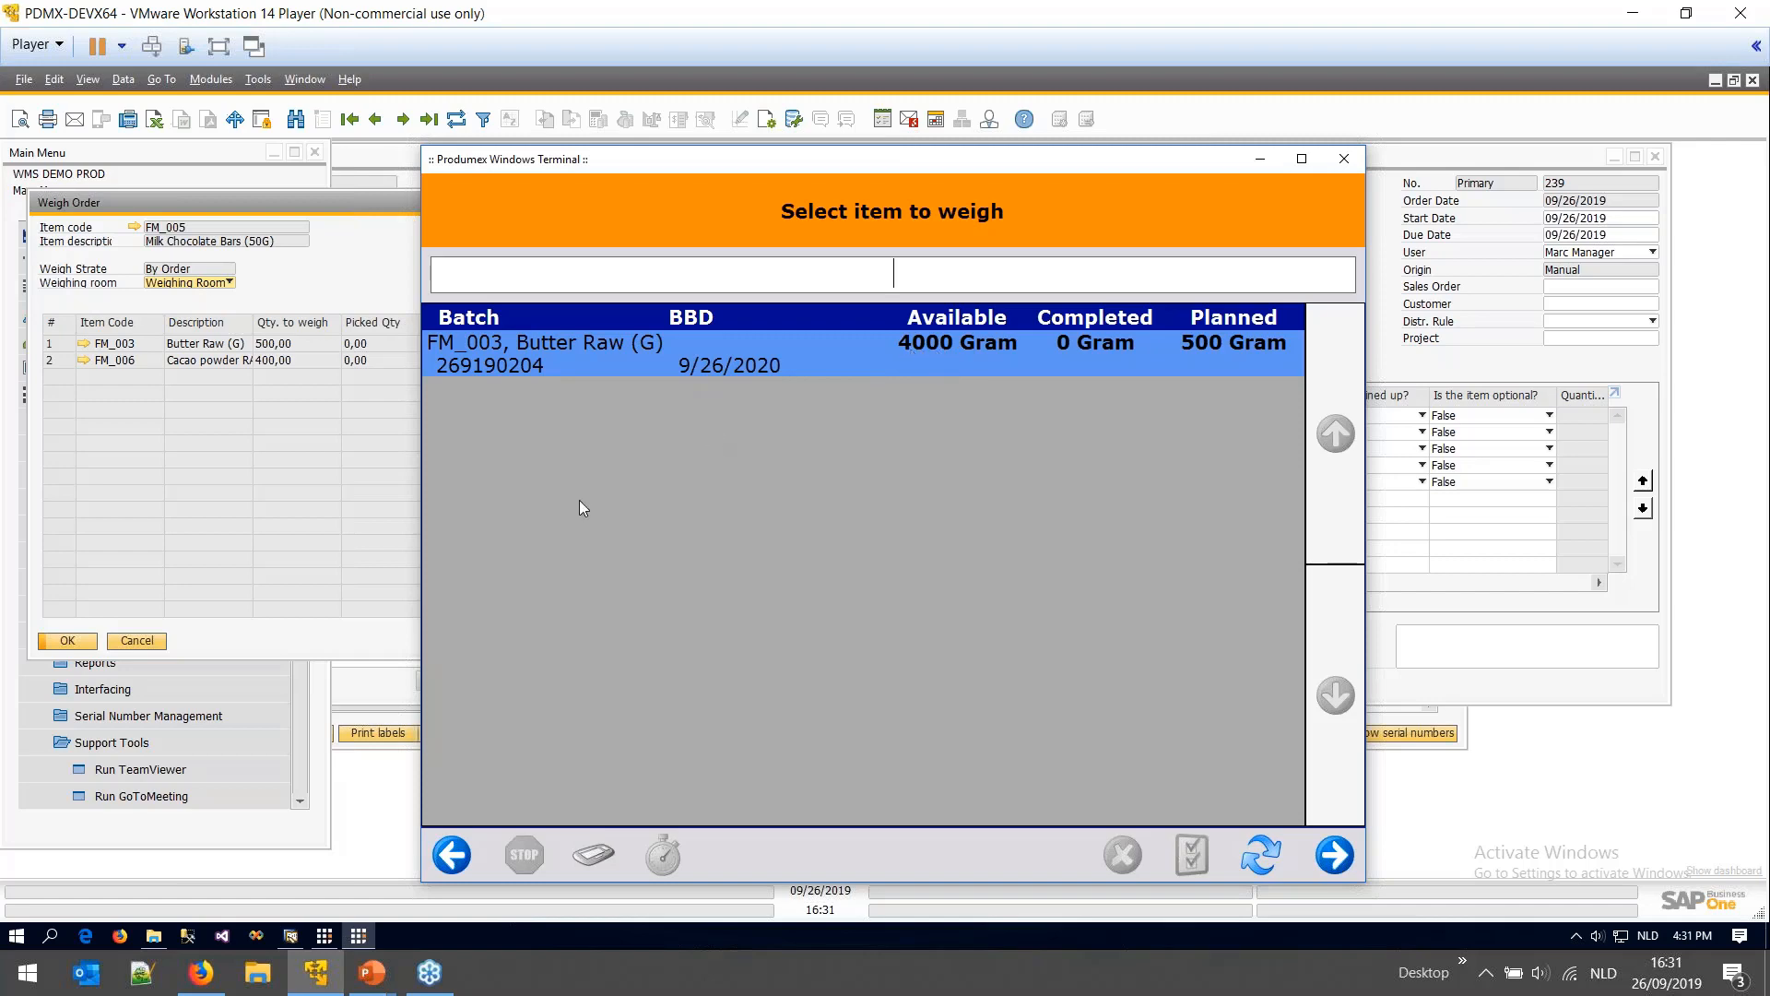
- Confirm in the Inventory Report that Butter Raw batch 269190204 holds 4,000 Gram at B-01-01
{"action": "left_click", "coordinate": [375, 688]}
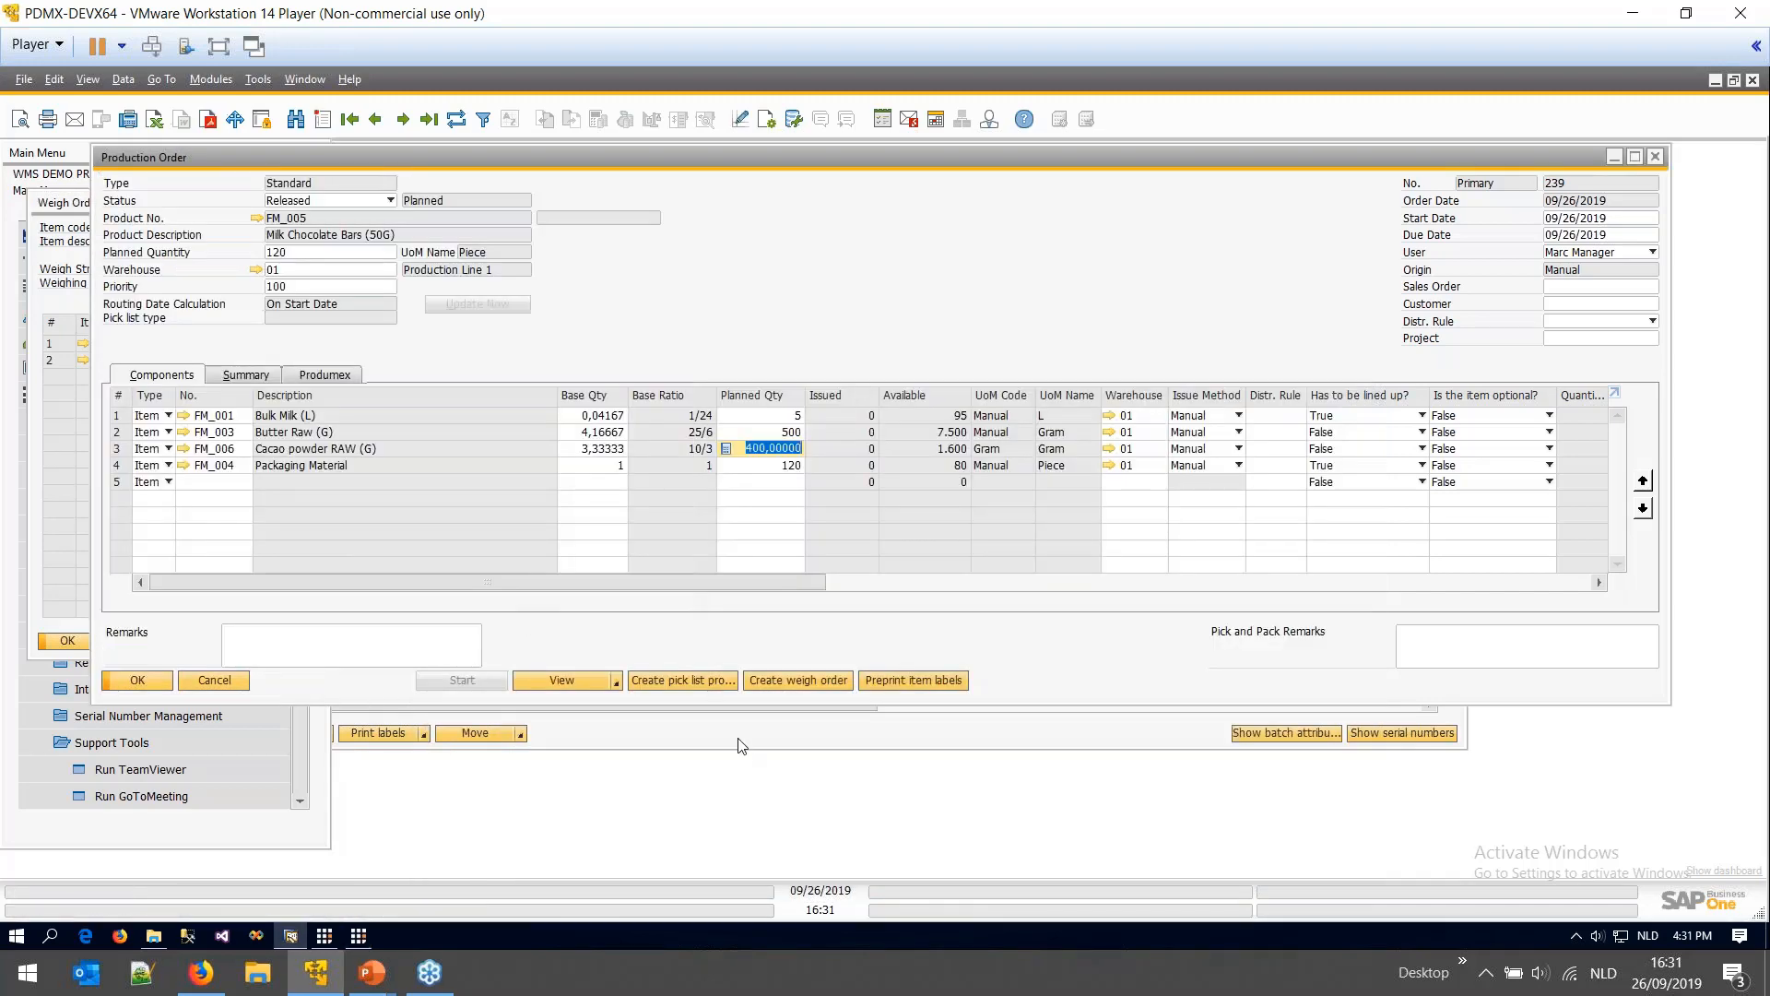
{"action": "left_click", "coordinate": [706, 733]}
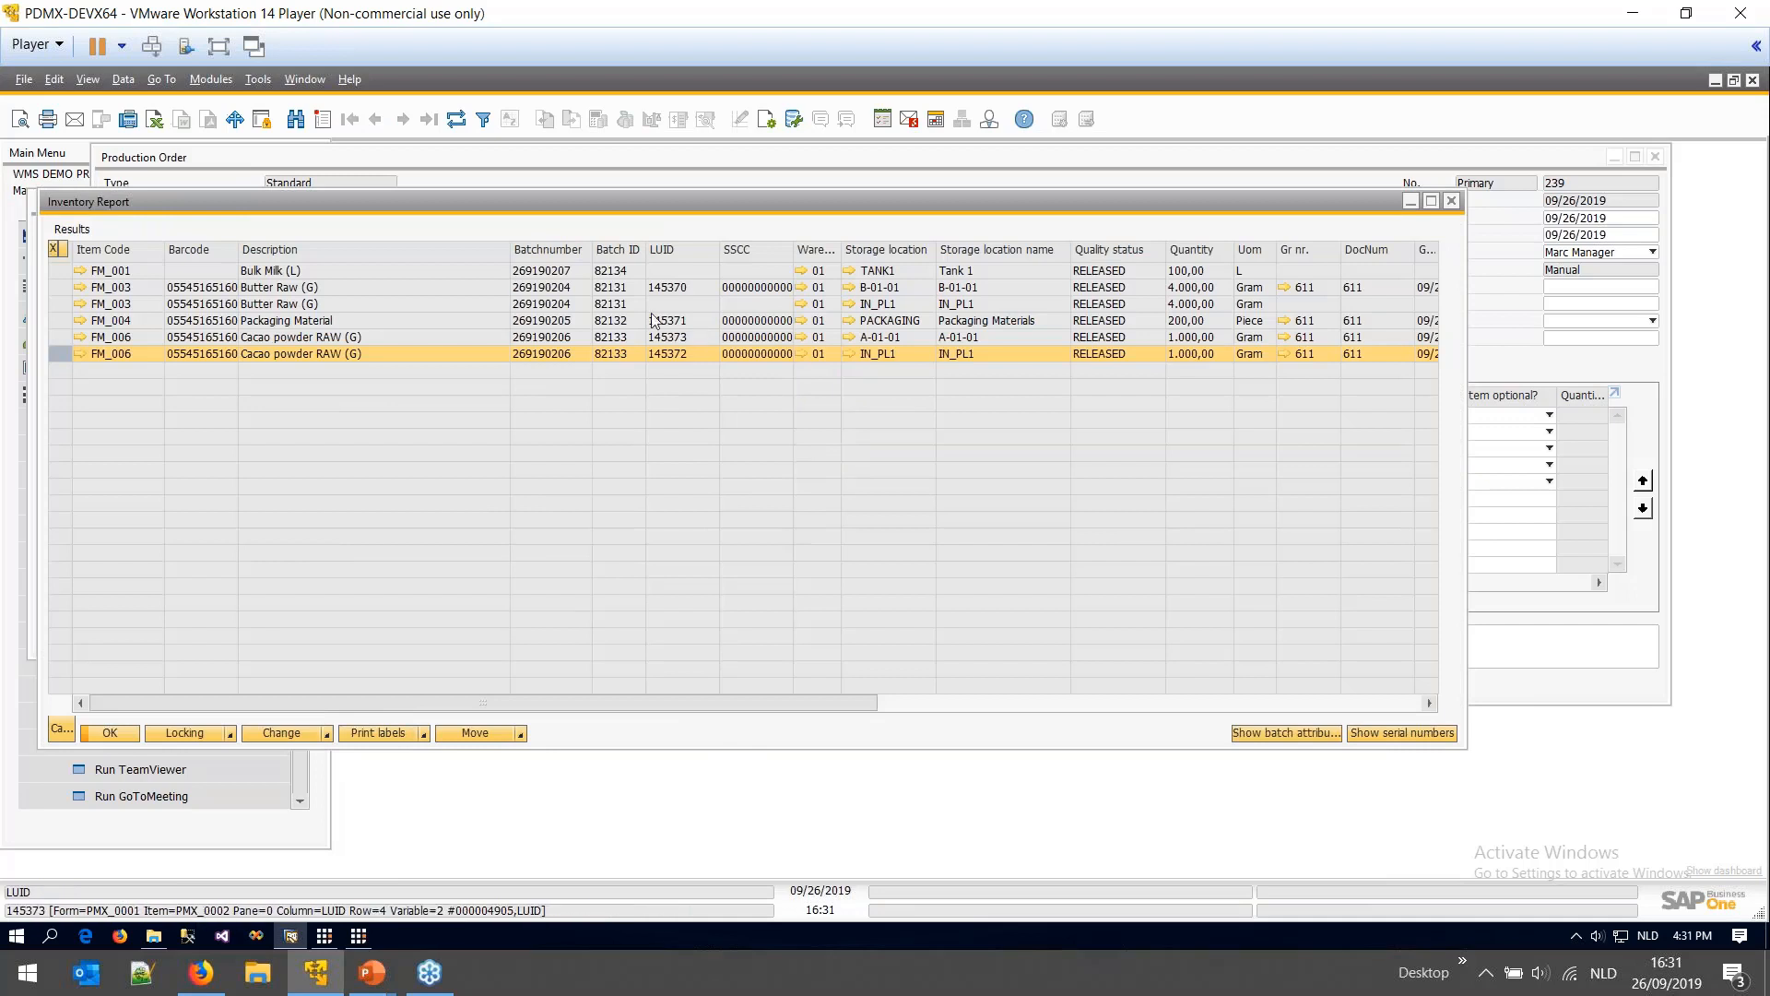
{"action": "left_click", "coordinate": [59, 287]}
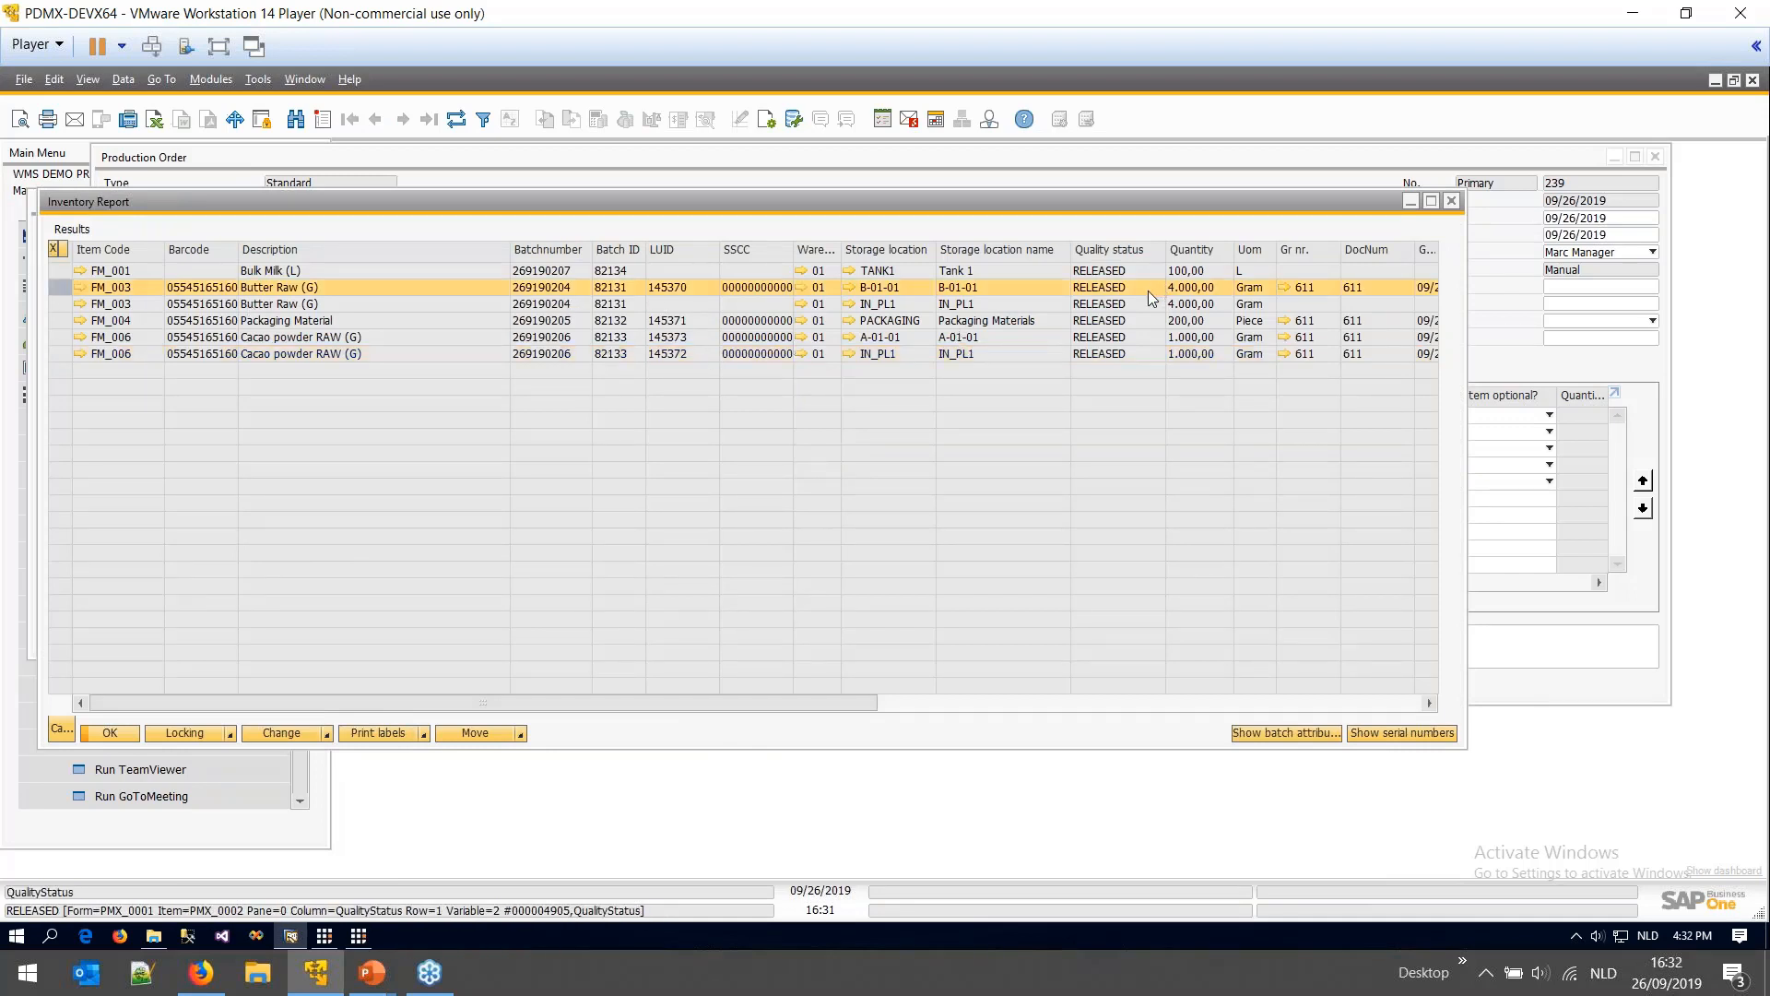
{"action": "left_click", "coordinate": [357, 938]}
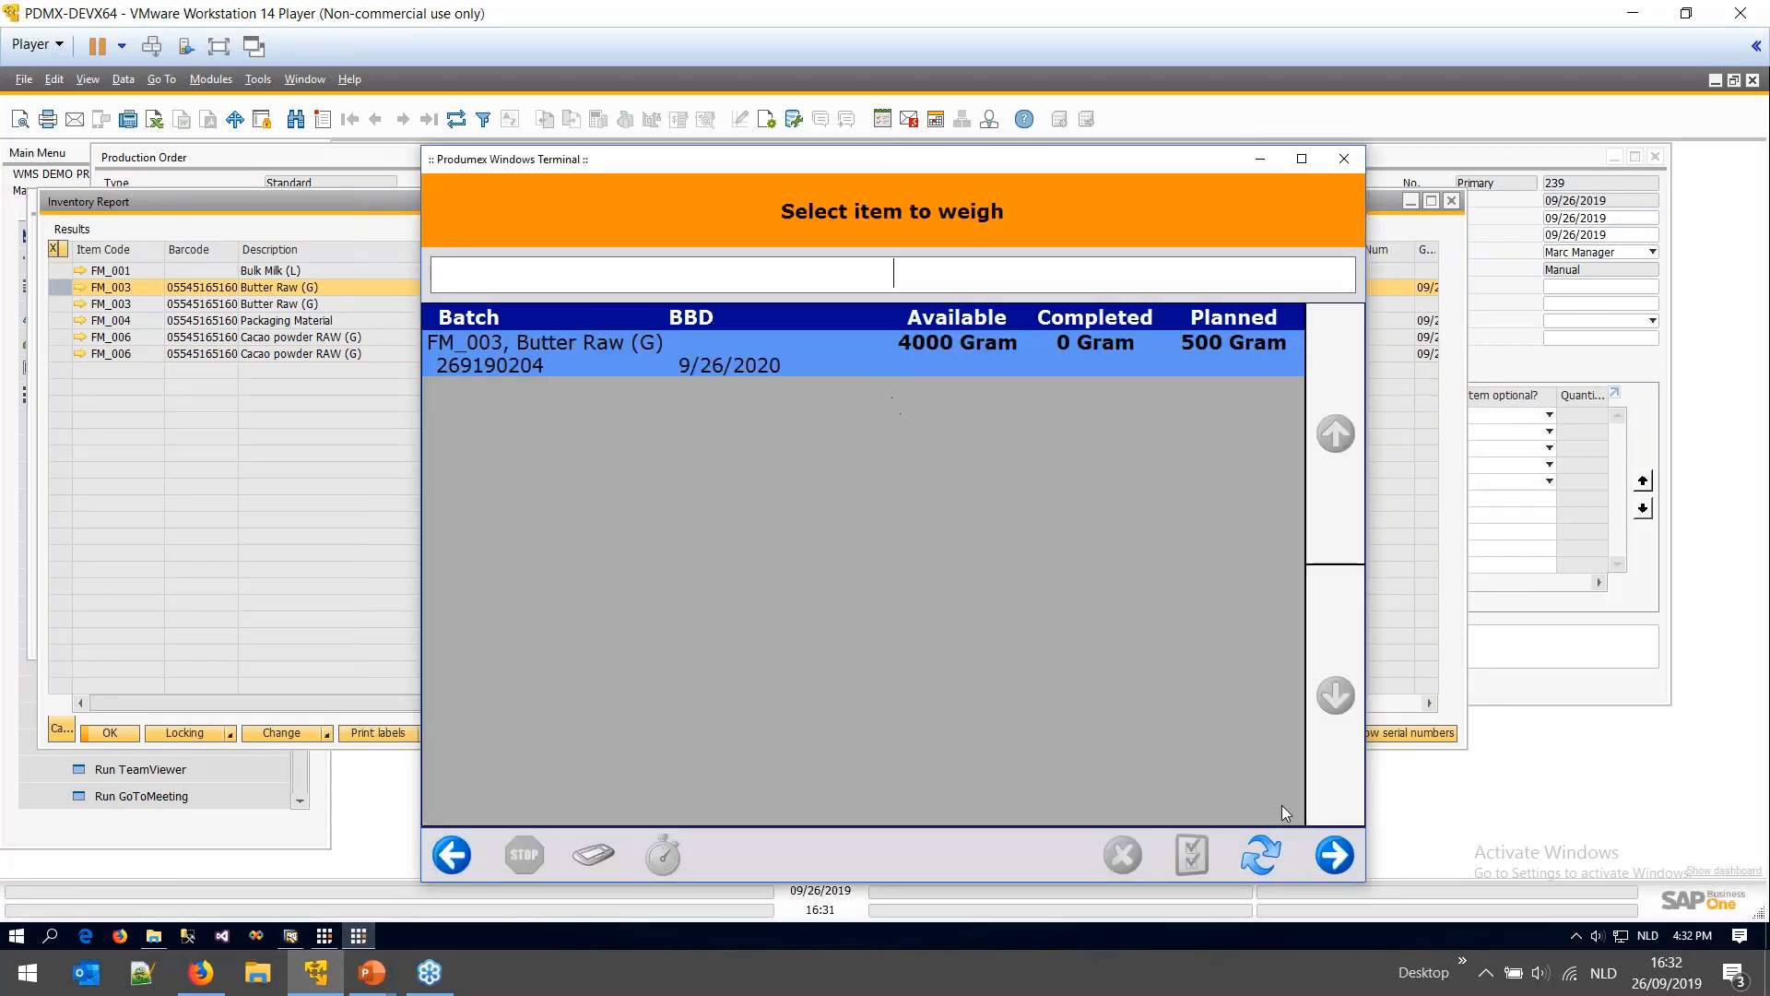
- Start weighing Butter Raw batch 269190204, entering trial weights of 450, 400 and 450 Gram
{"action": "left_click", "coordinate": [1337, 855]}
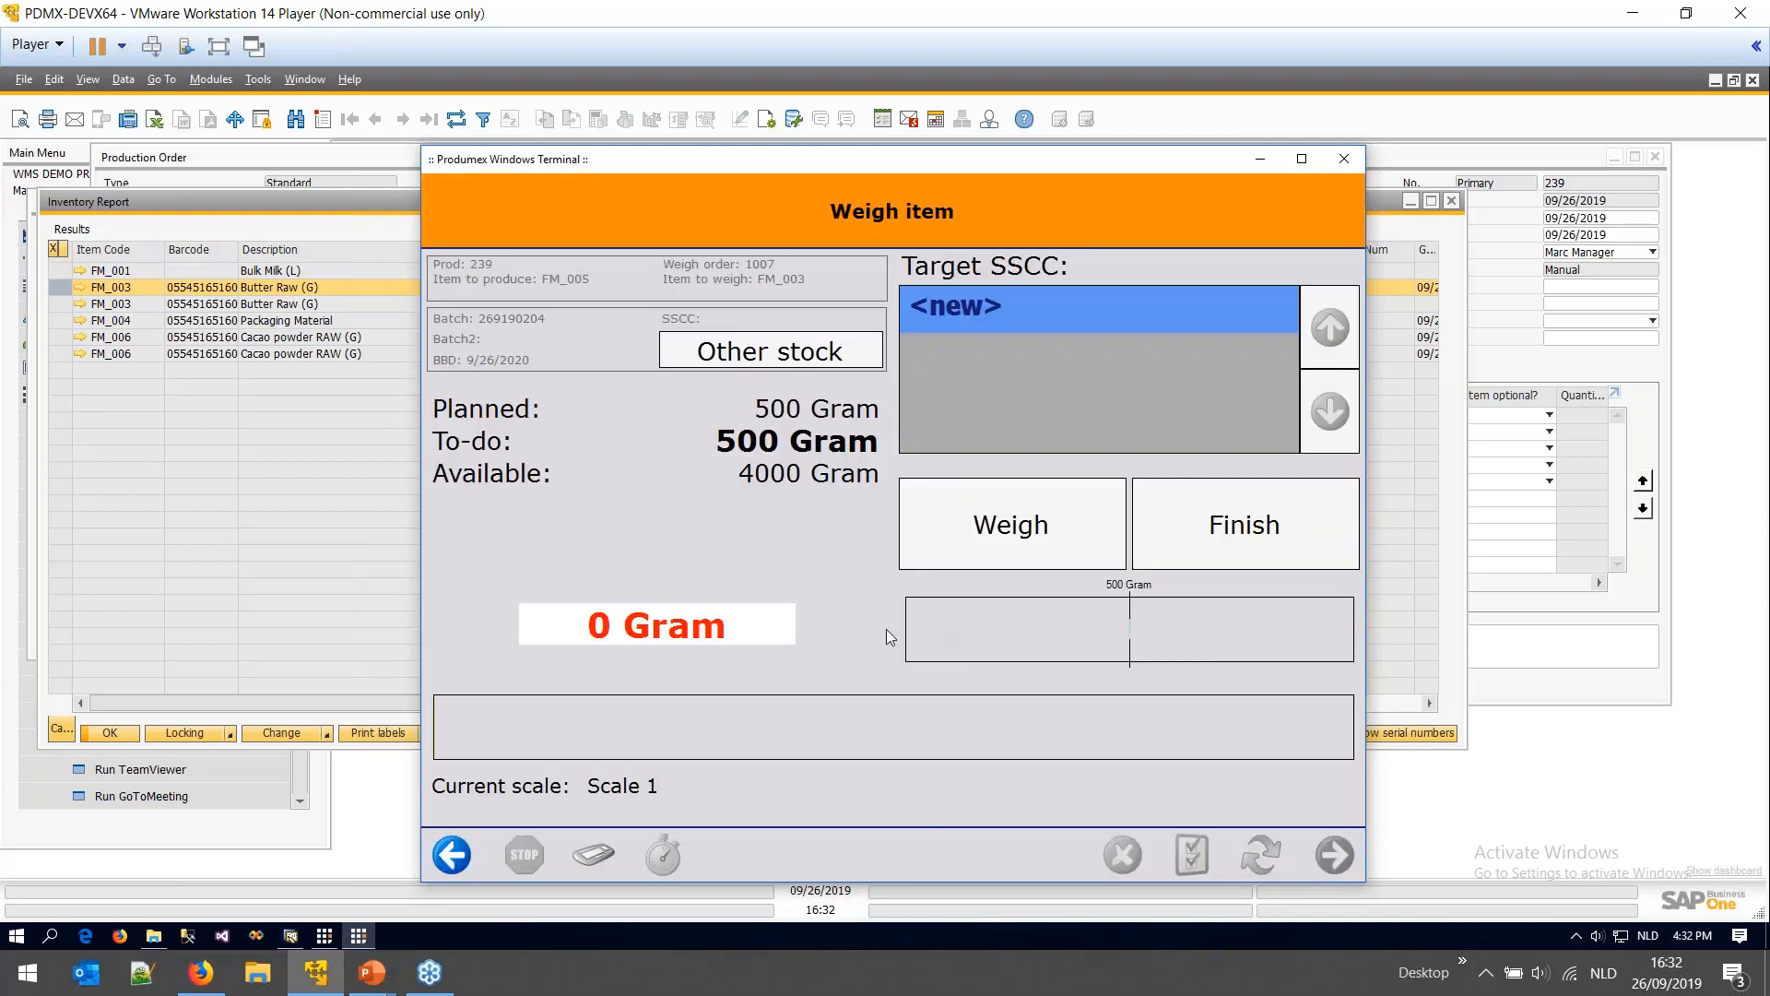
{"action": "left_click", "coordinate": [656, 634]}
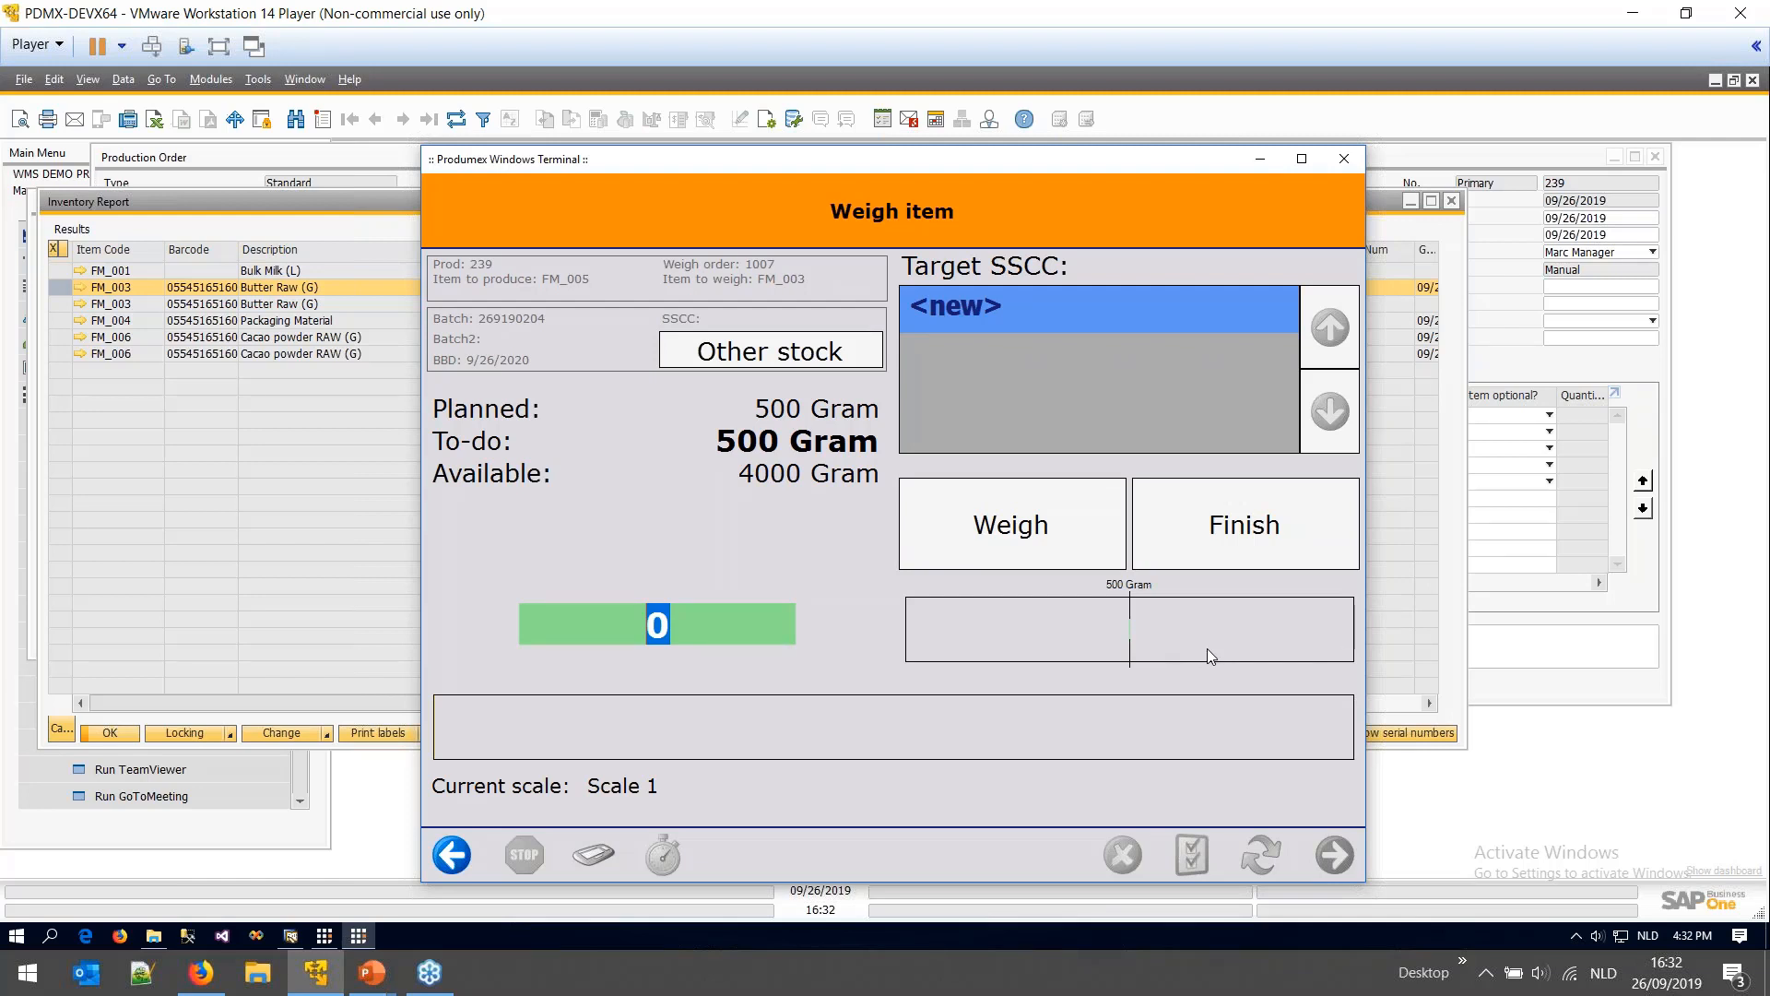
{"action": "type", "text": "450"}
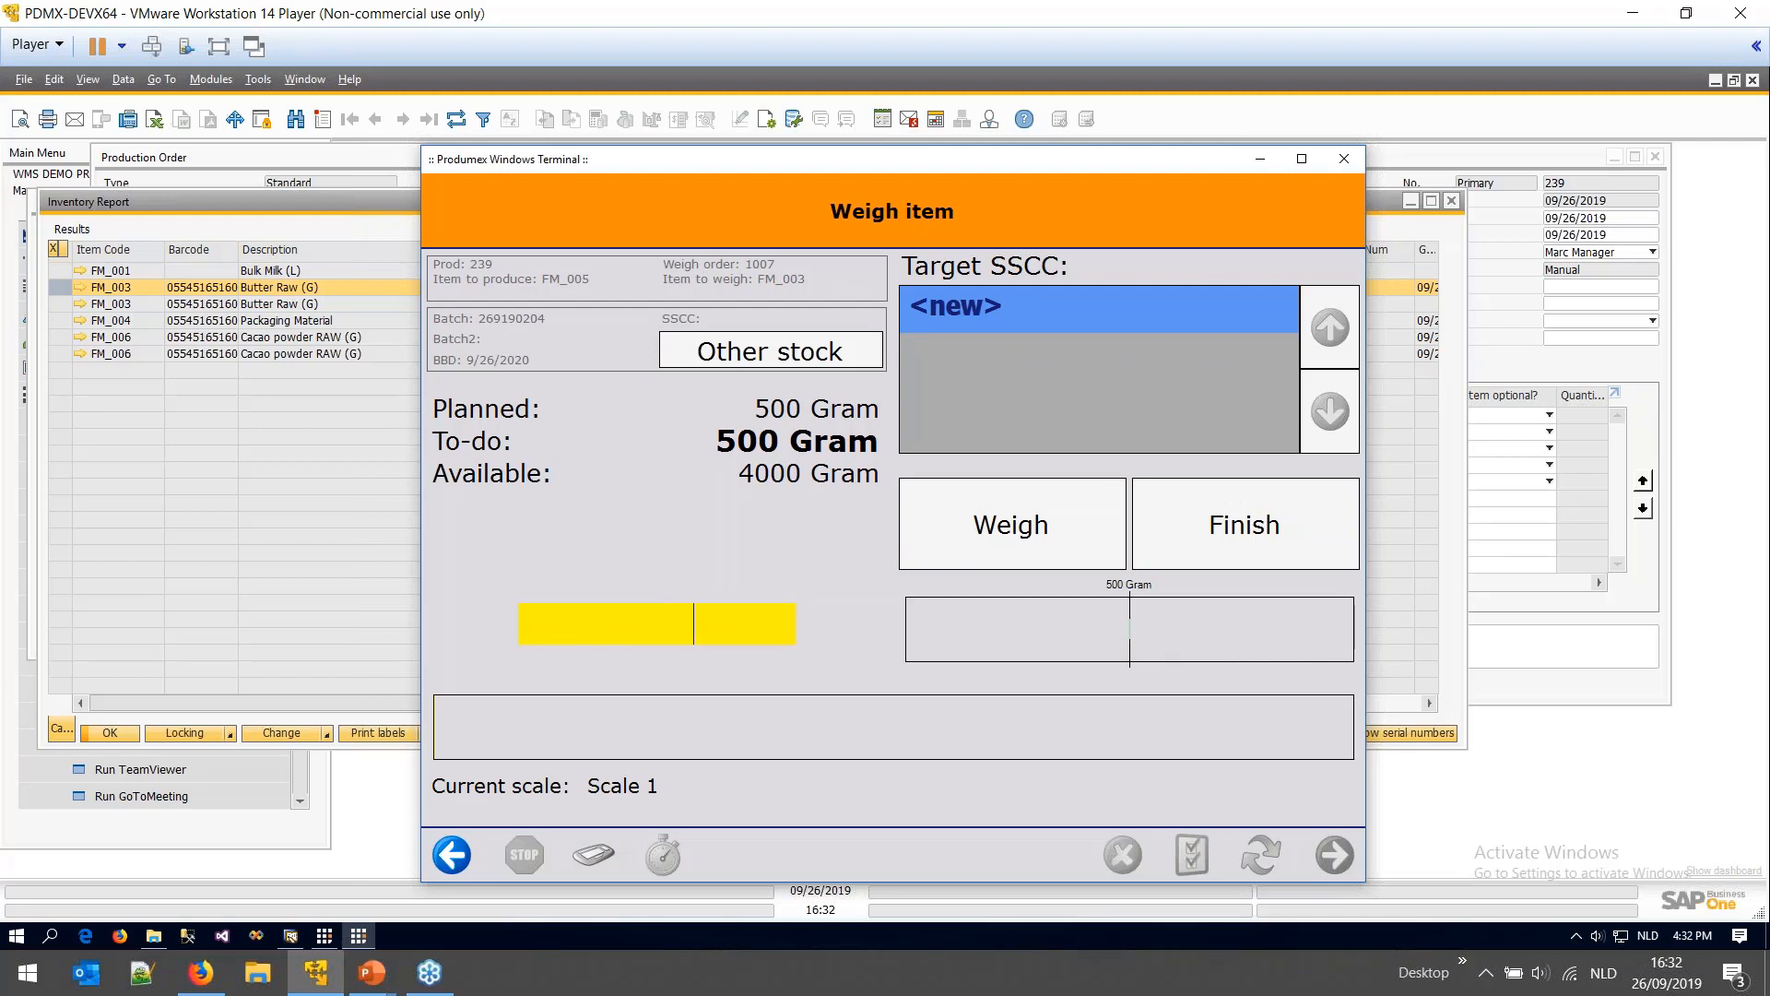
{"action": "key", "text": "Return"}
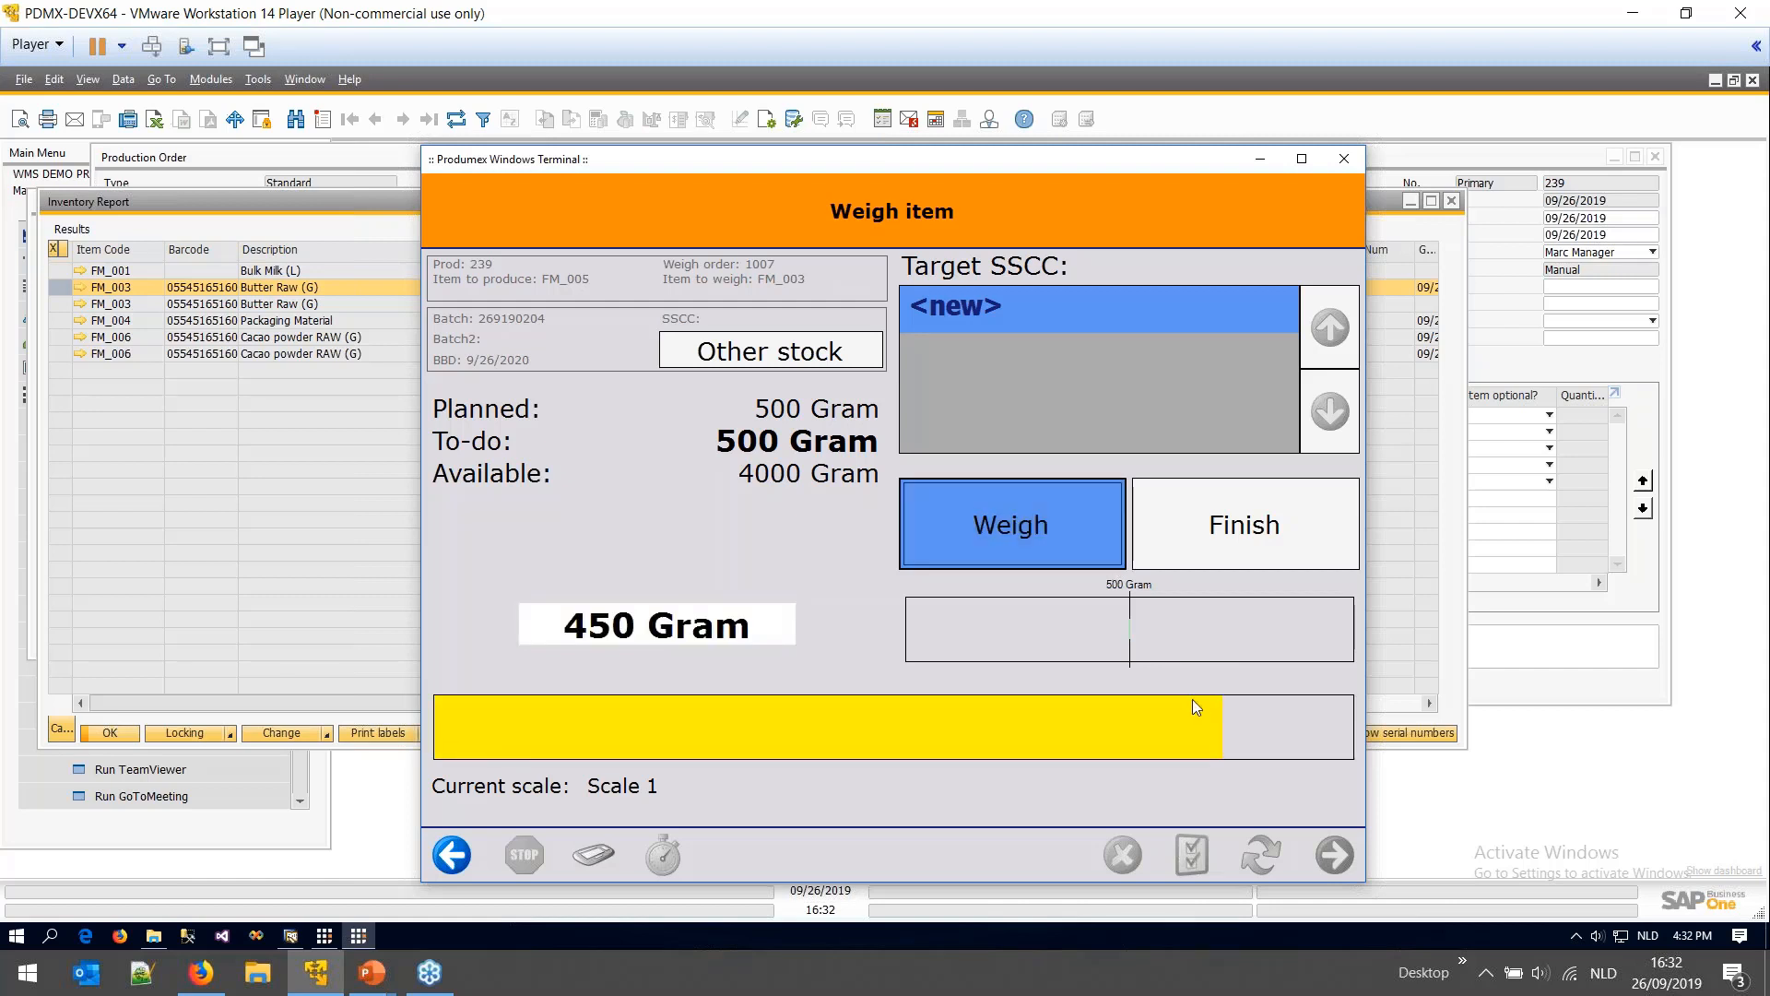
{"action": "left_click_drag", "start_coordinate": [662, 625], "coordinate": [549, 633]}
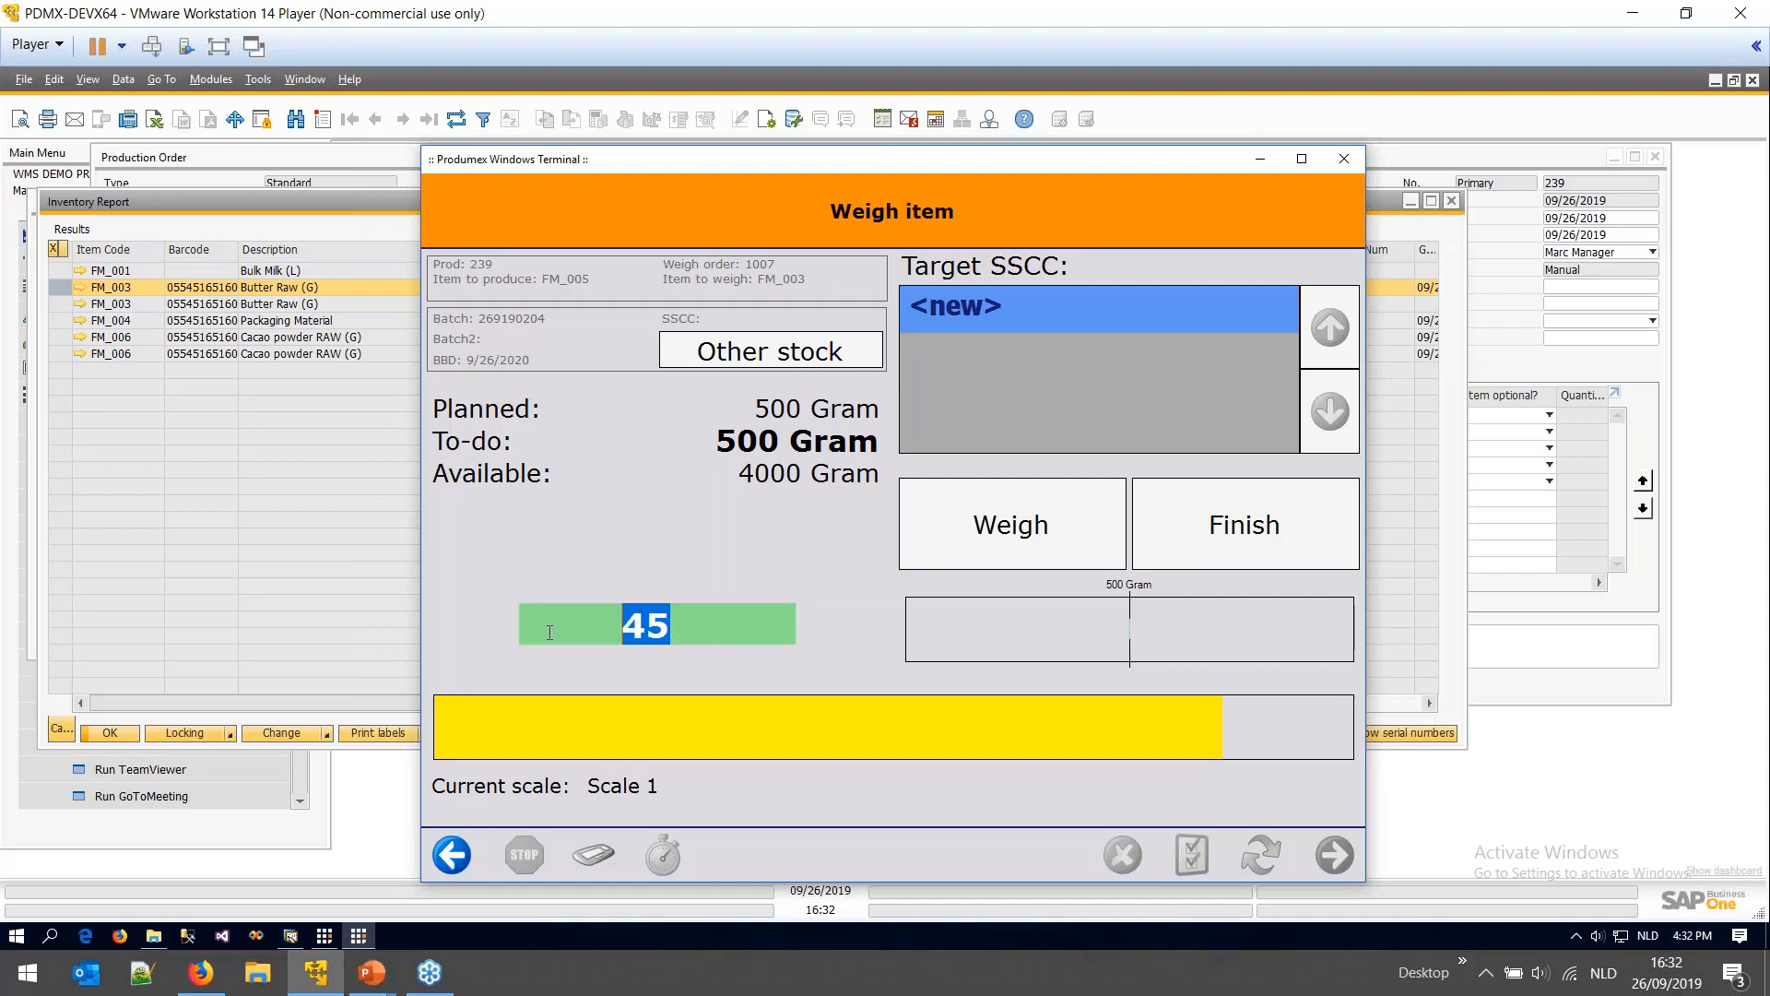
{"action": "type", "text": "400"}
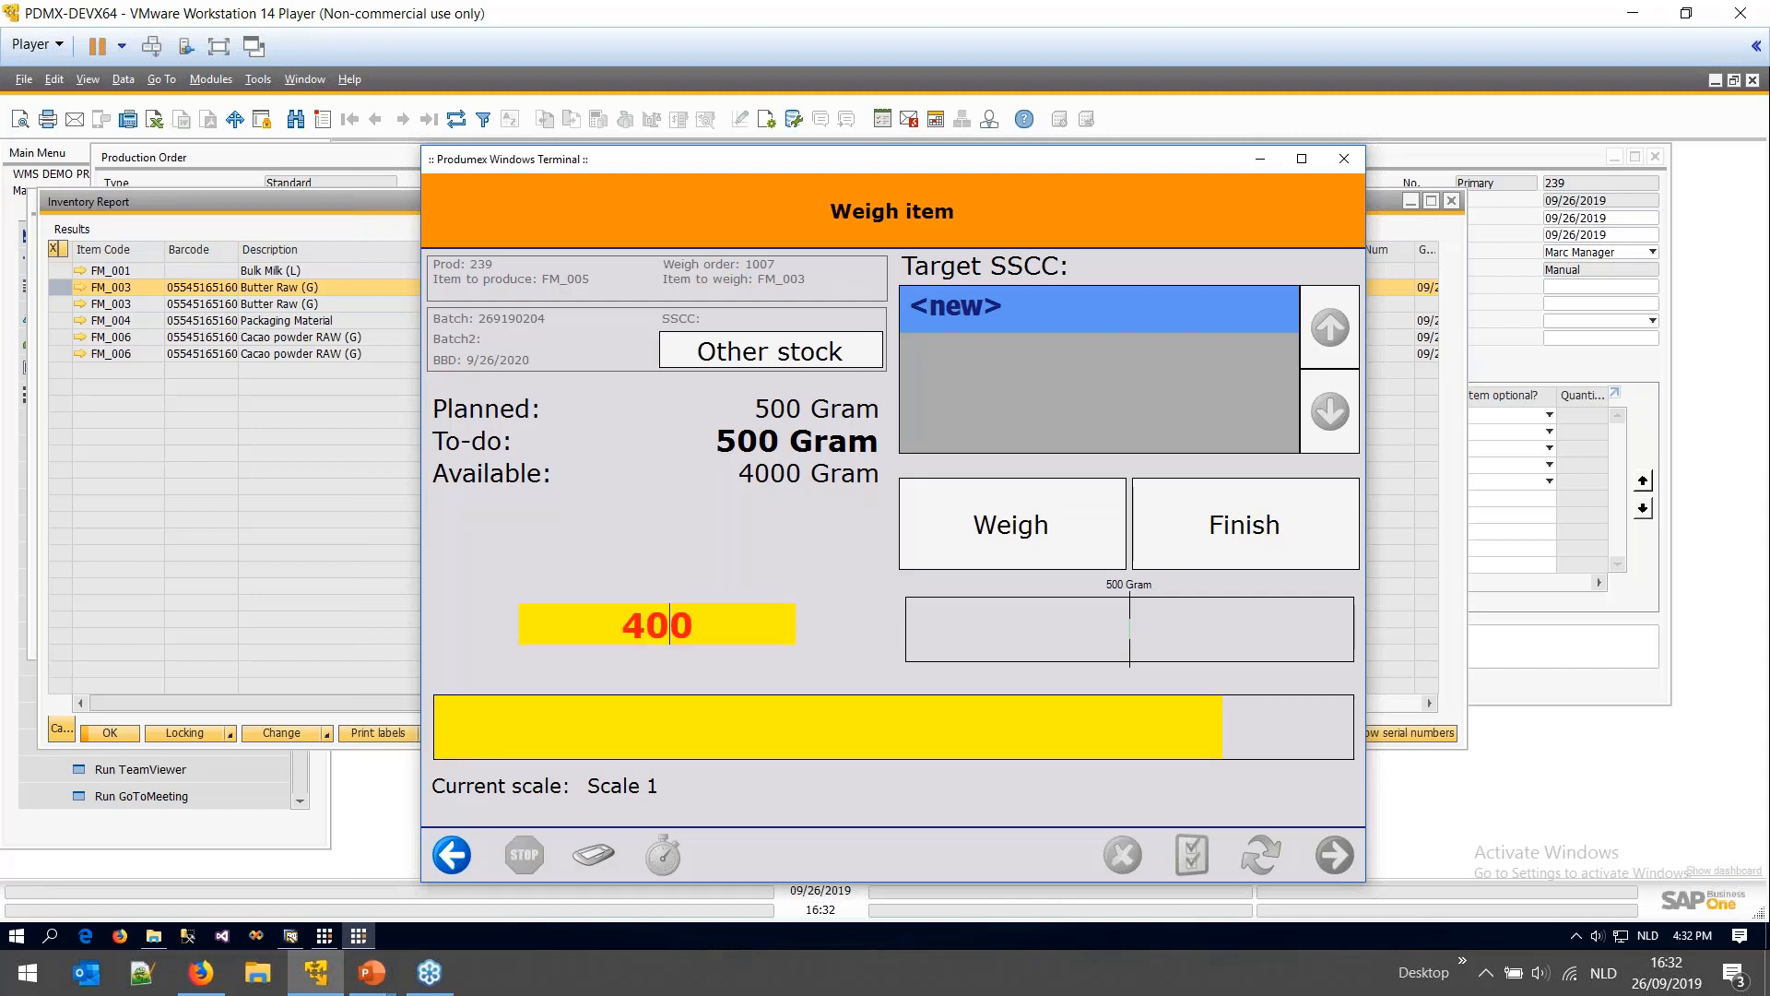
{"action": "key", "text": "Return"}
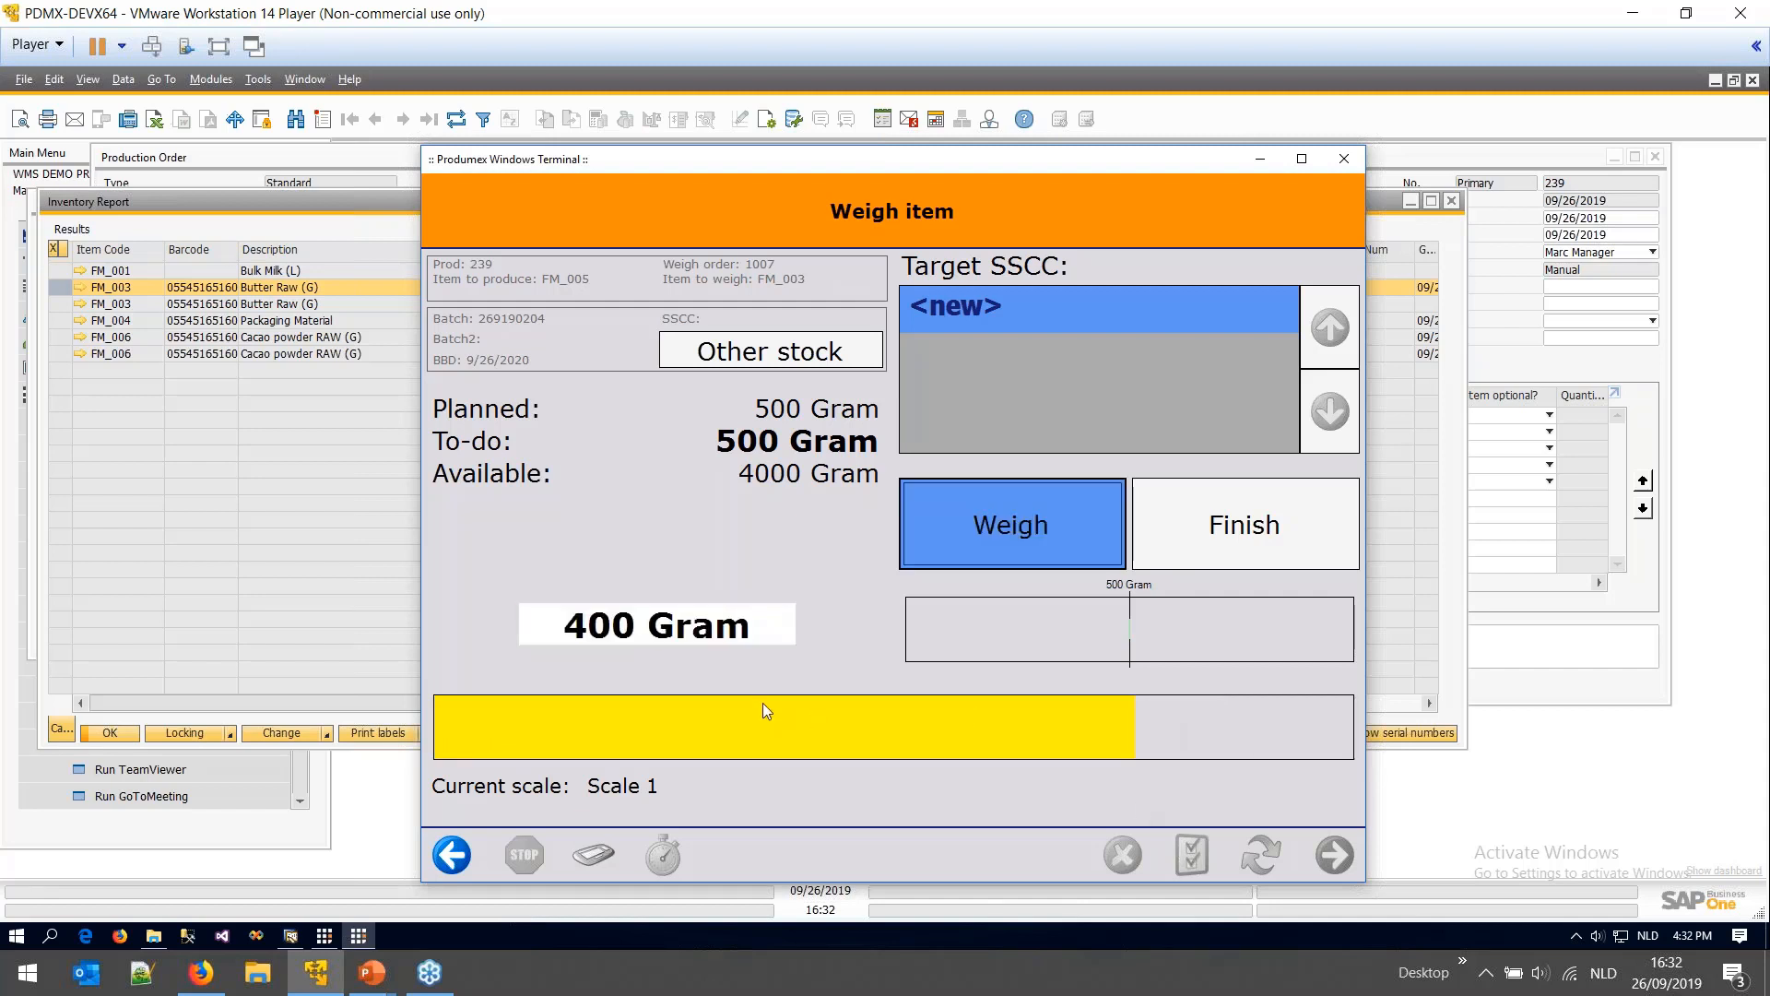
{"action": "left_click", "coordinate": [596, 622]}
{"action": "key", "text": "Delete"}
{"action": "key", "text": "Delete"}
{"action": "type", "text": "45"}
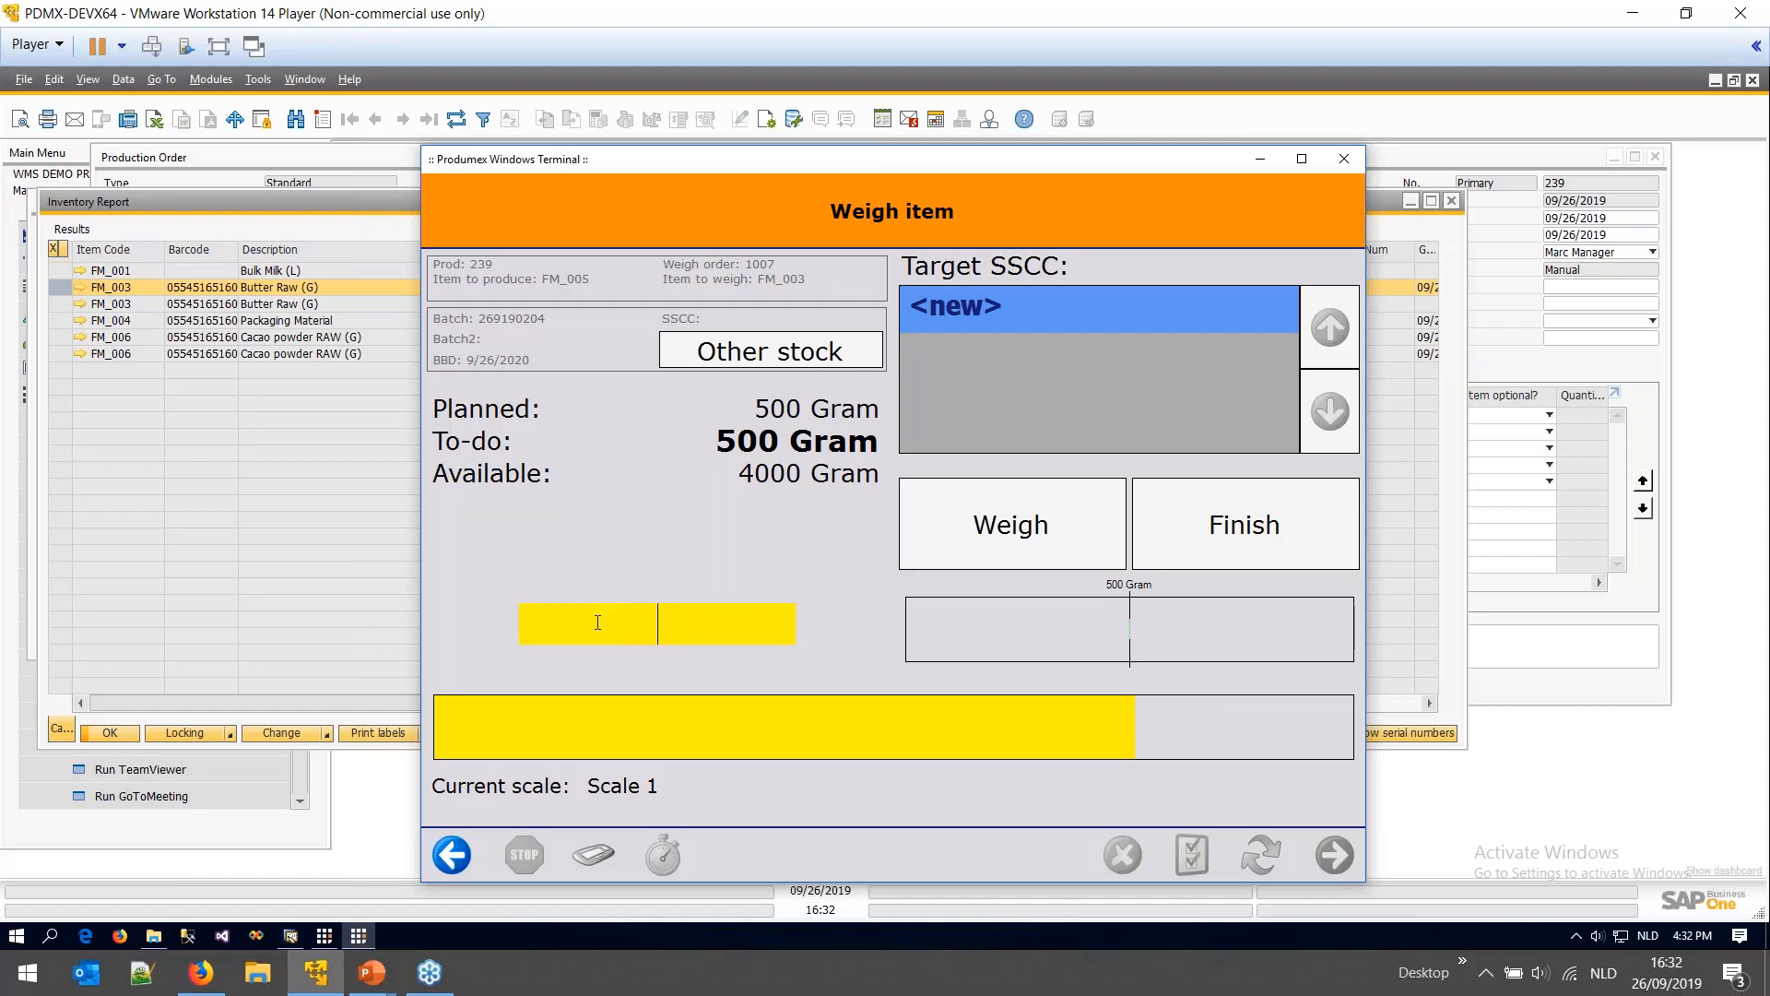
{"action": "key", "text": "Return"}
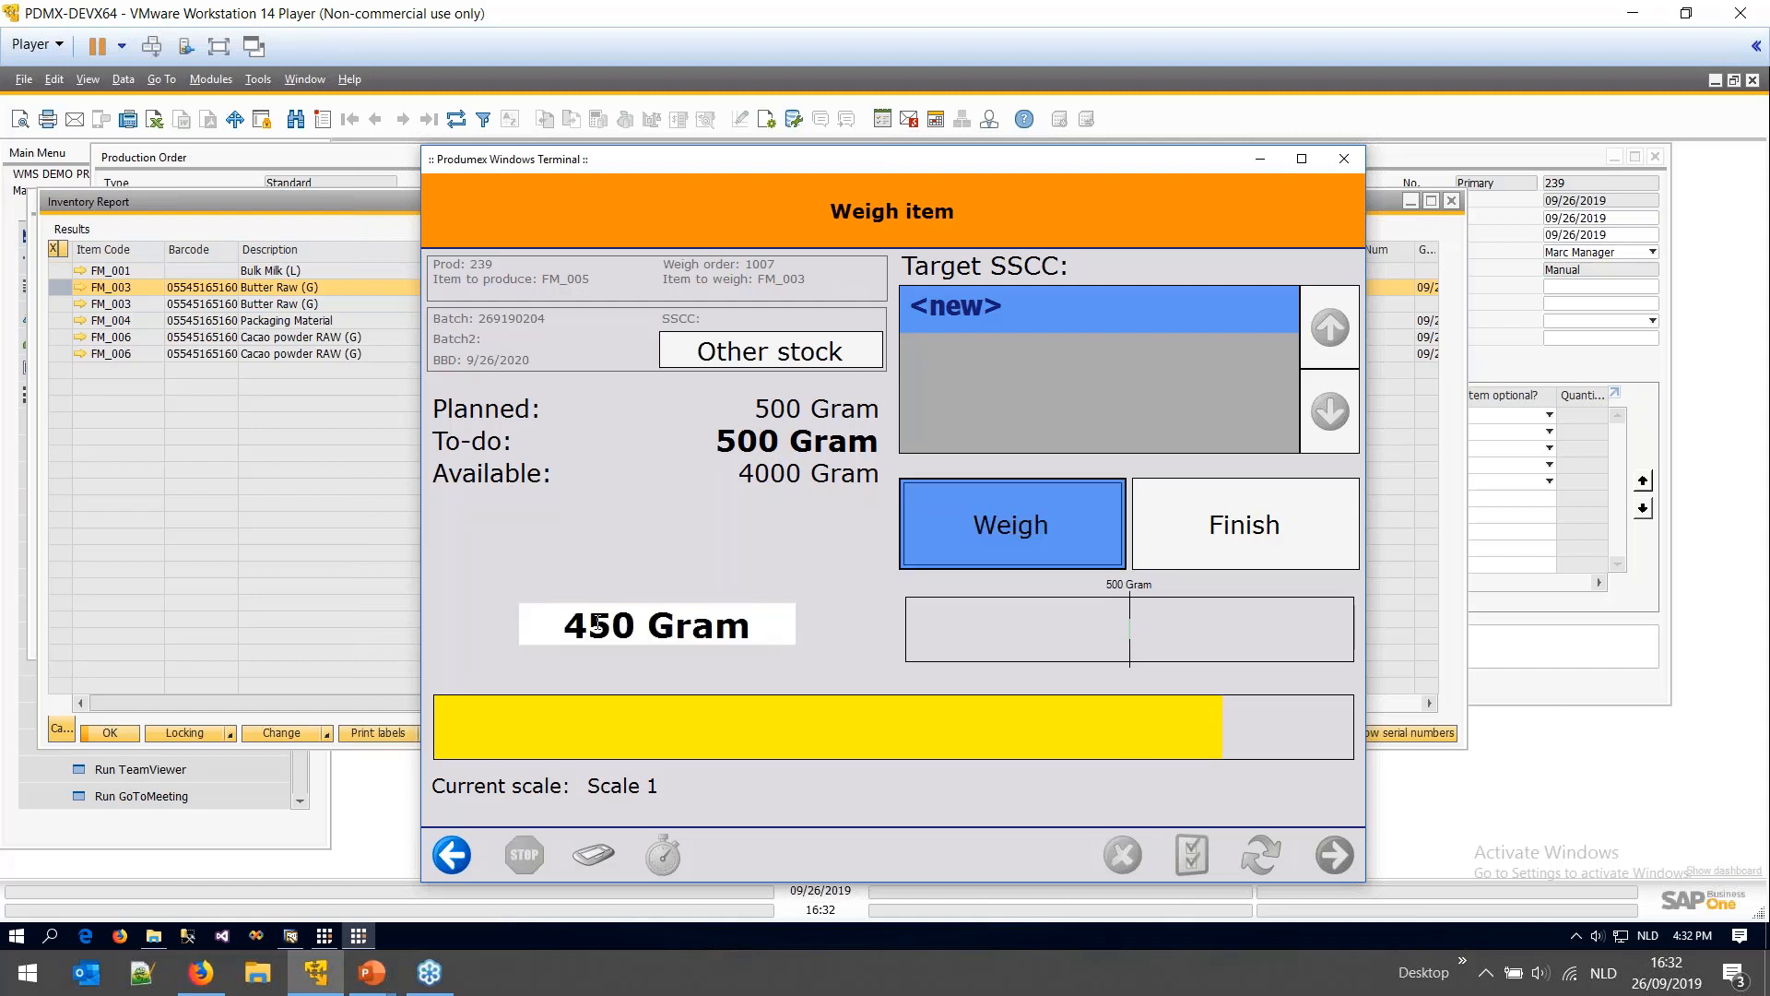
- Correct the weight through 480 to 500 Gram and register the weighing
{"action": "left_click", "coordinate": [597, 622]}
{"action": "key", "text": "Delete"}
{"action": "key", "text": "Delete"}
{"action": "key", "text": "Delete"}
{"action": "type", "text": "48"}
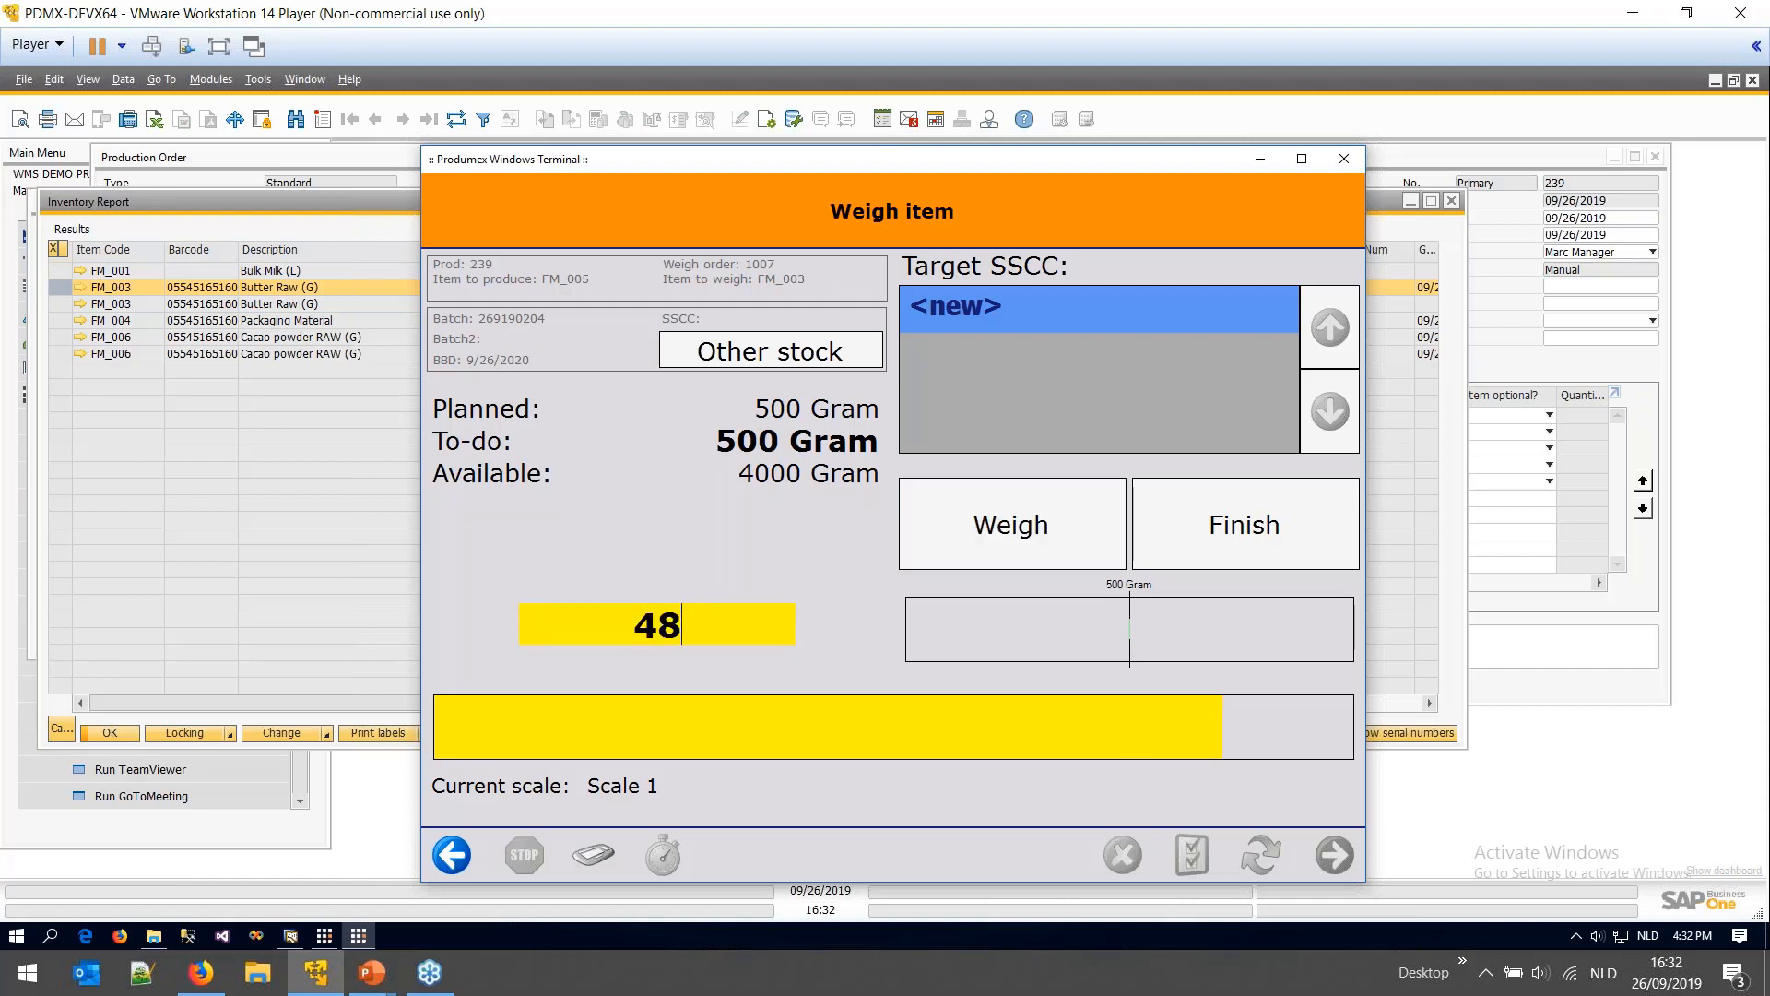
{"action": "type", "text": "0"}
{"action": "key", "text": "Return"}
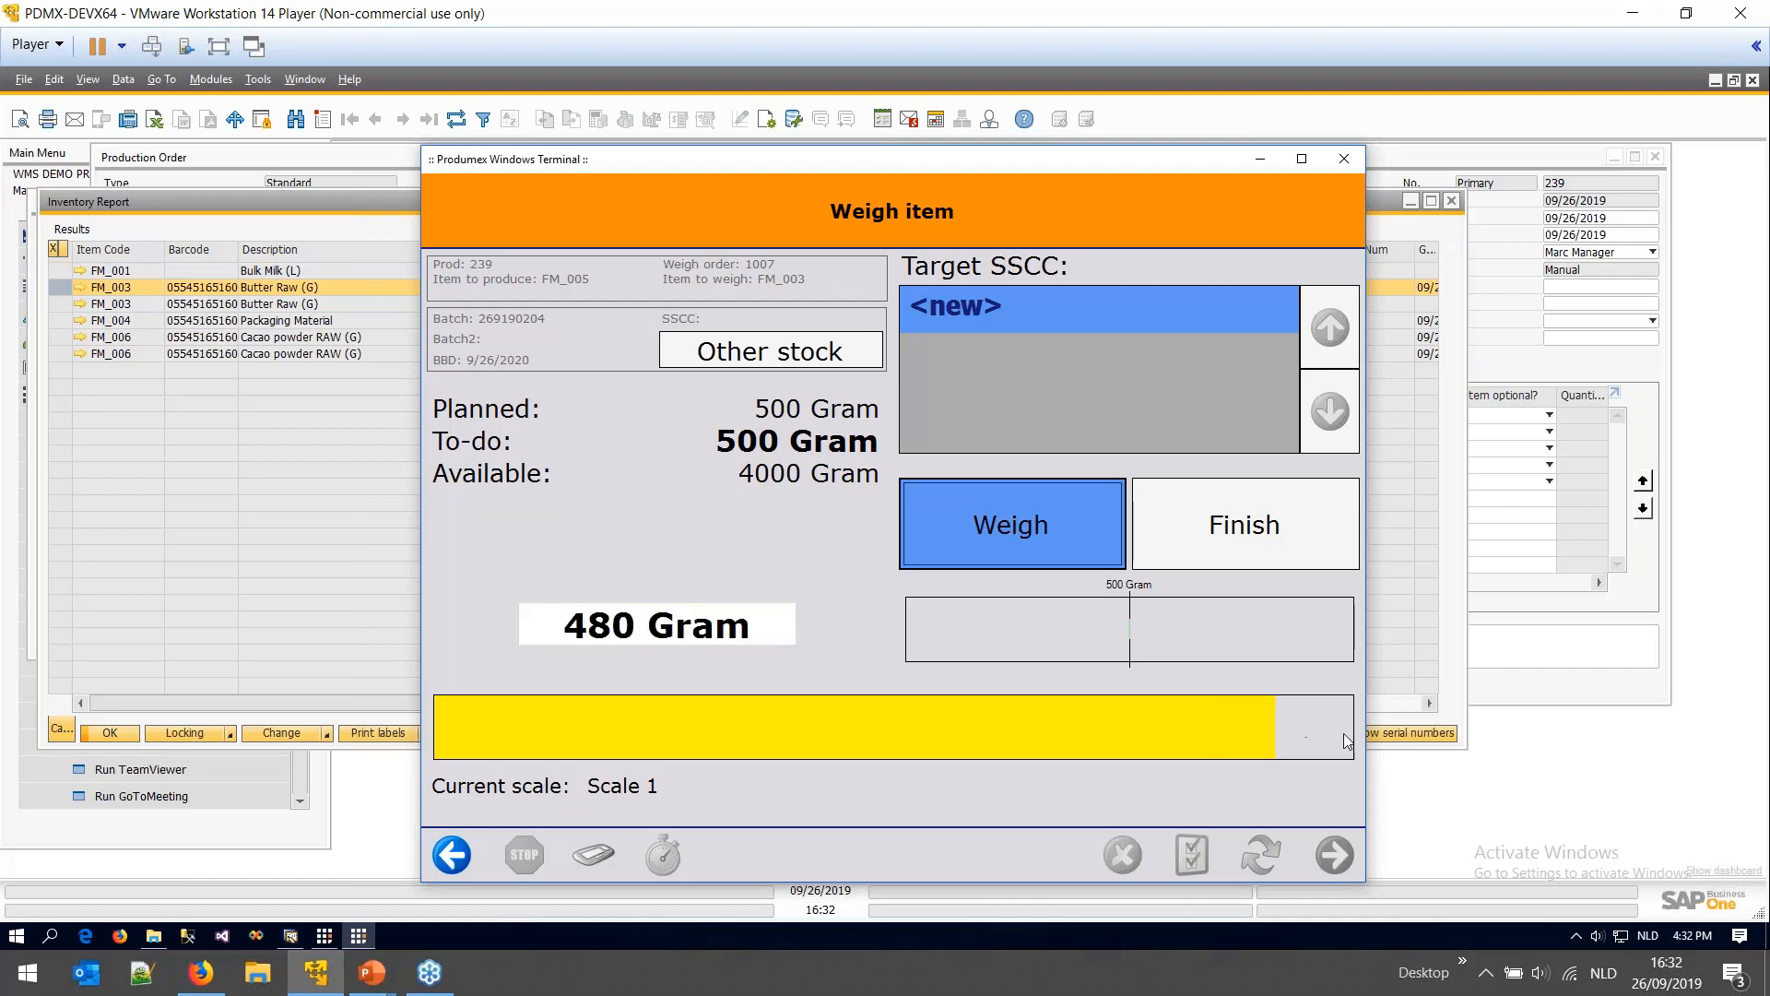
{"action": "left_click", "coordinate": [624, 625]}
{"action": "key", "text": "Delete"}
{"action": "key", "text": "Delete"}
{"action": "key", "text": "Delete"}
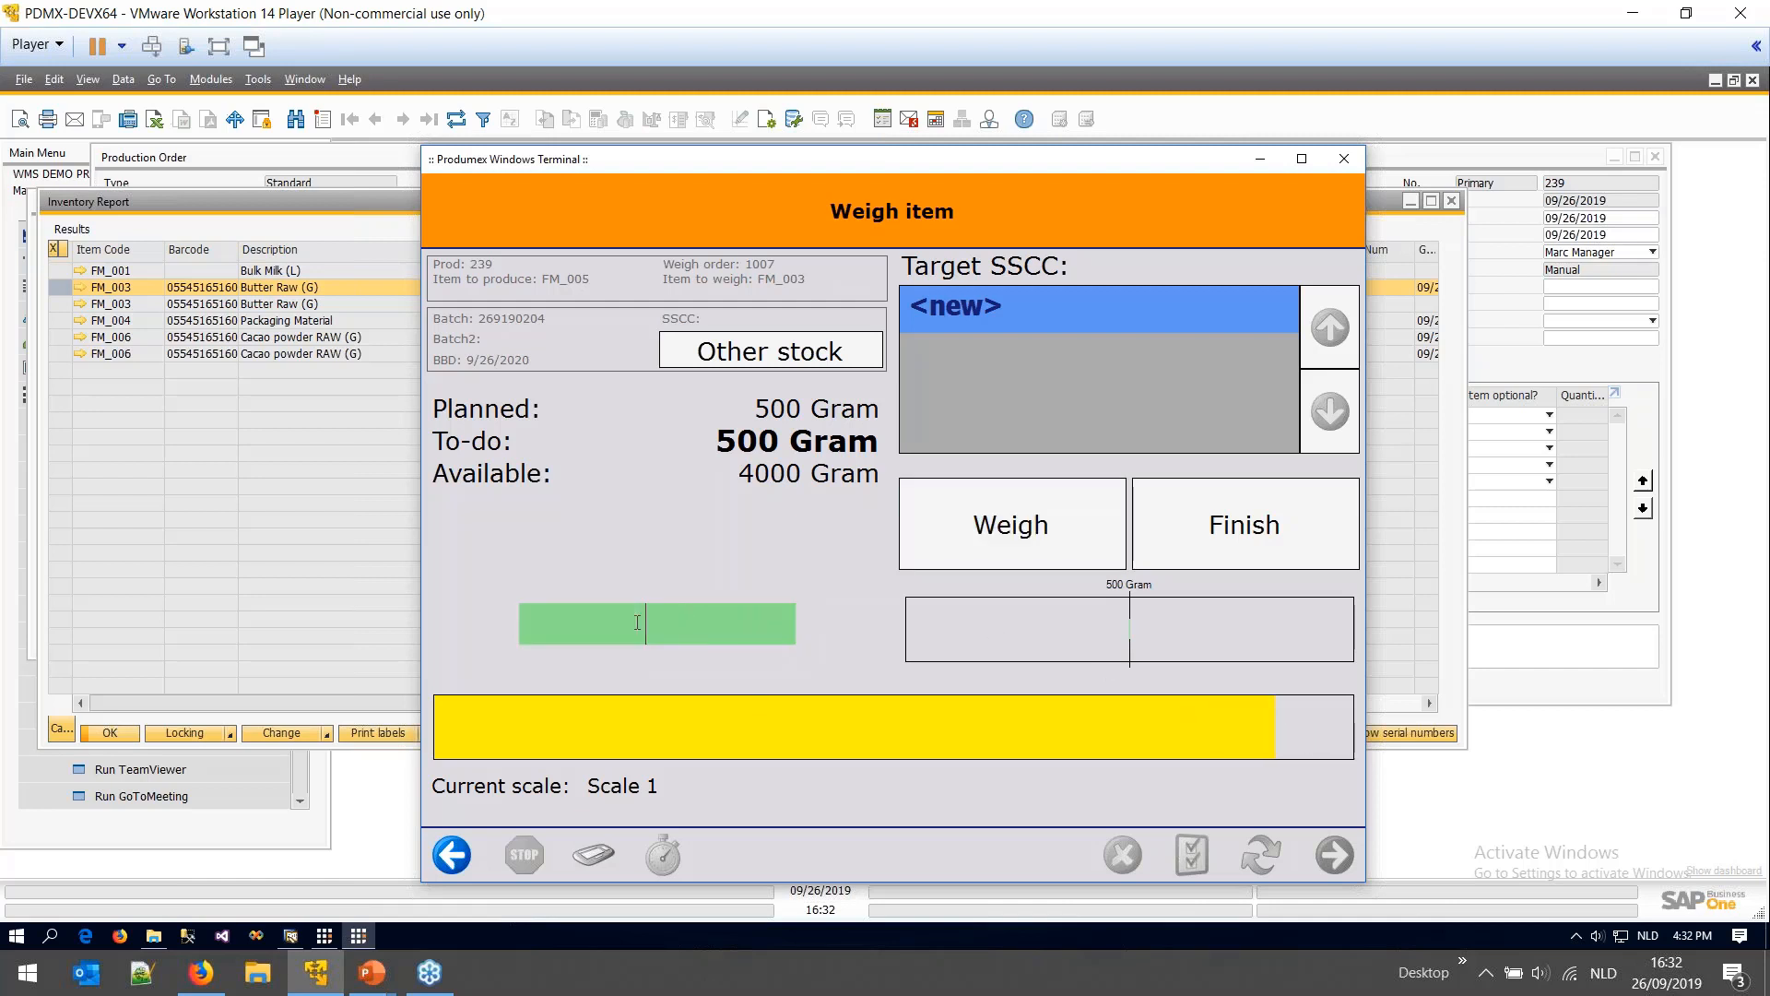
{"action": "type", "text": "500"}
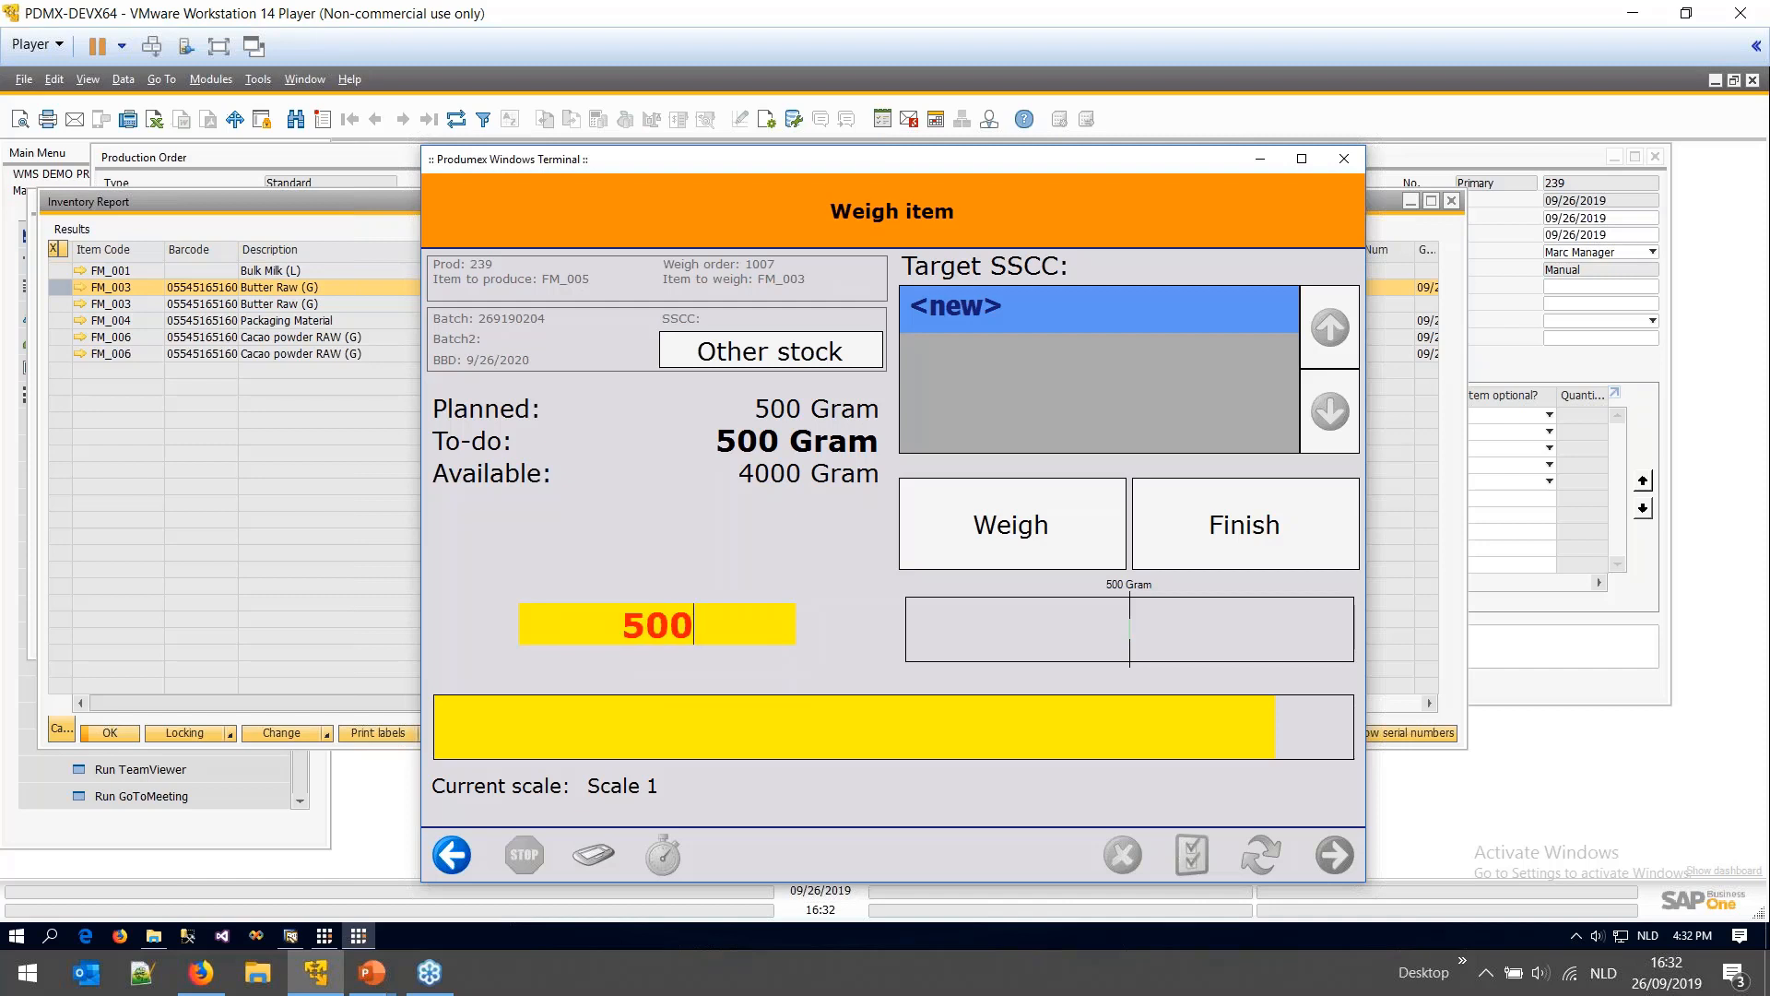
{"action": "key", "text": "Return"}
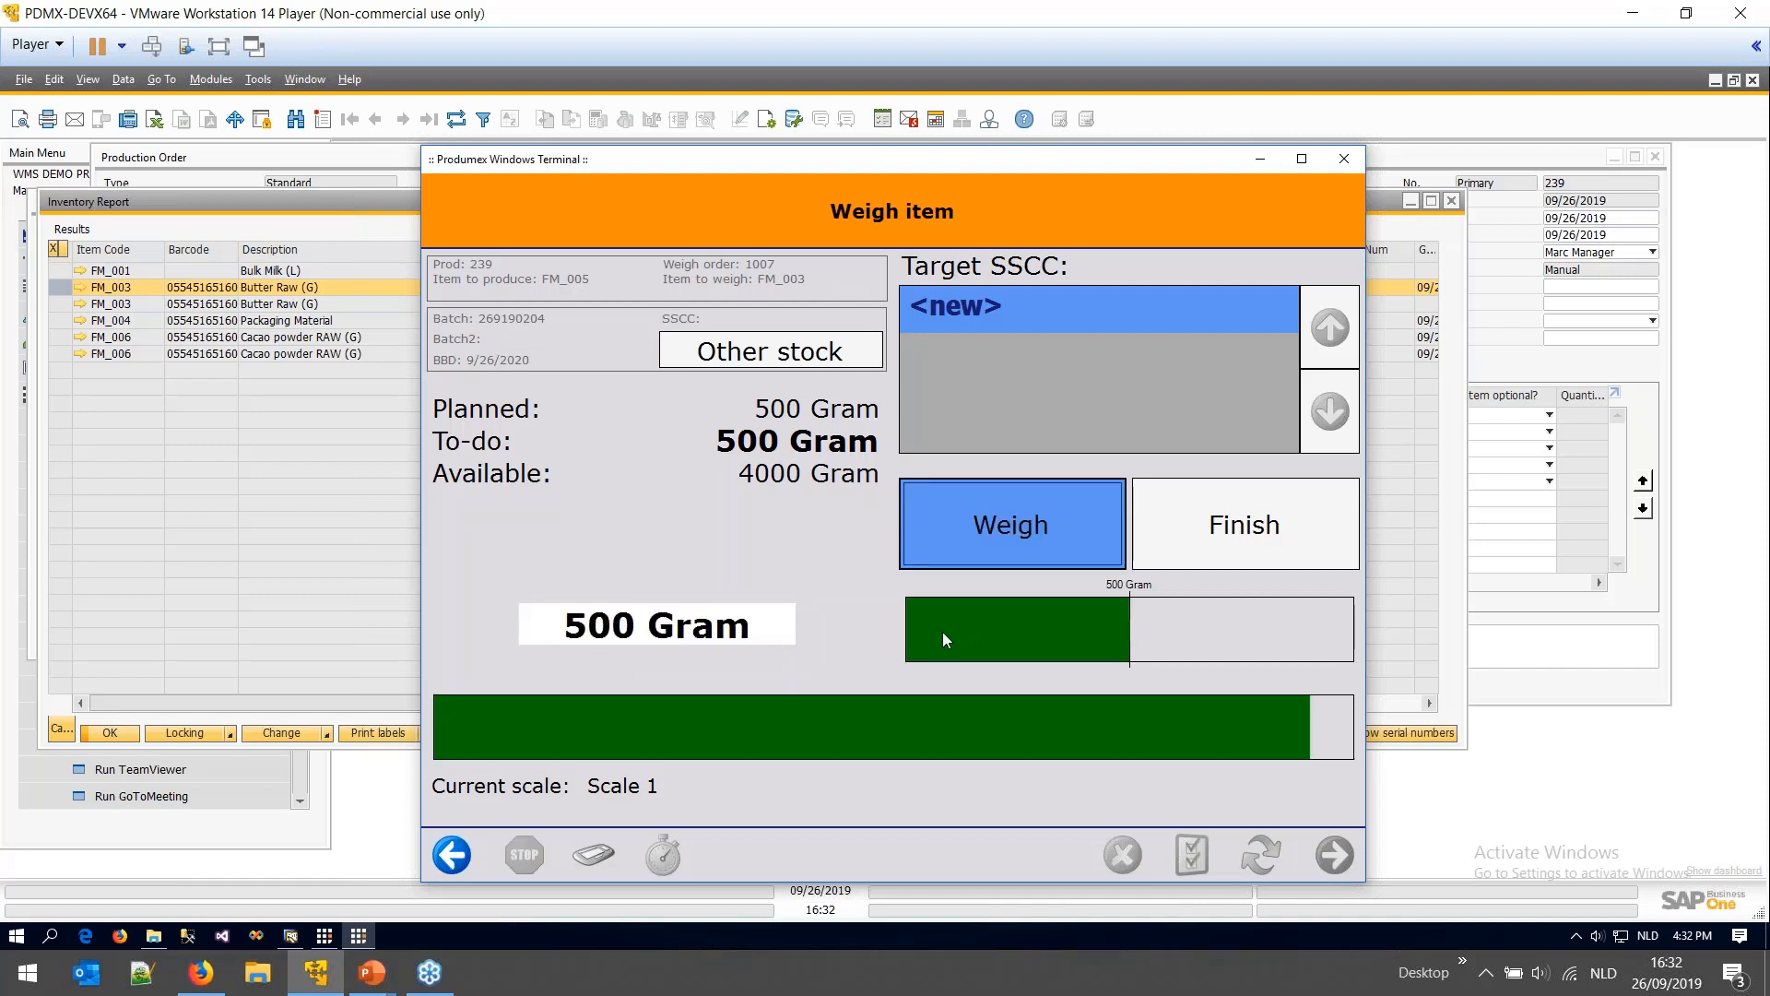
{"action": "left_click", "coordinate": [611, 626]}
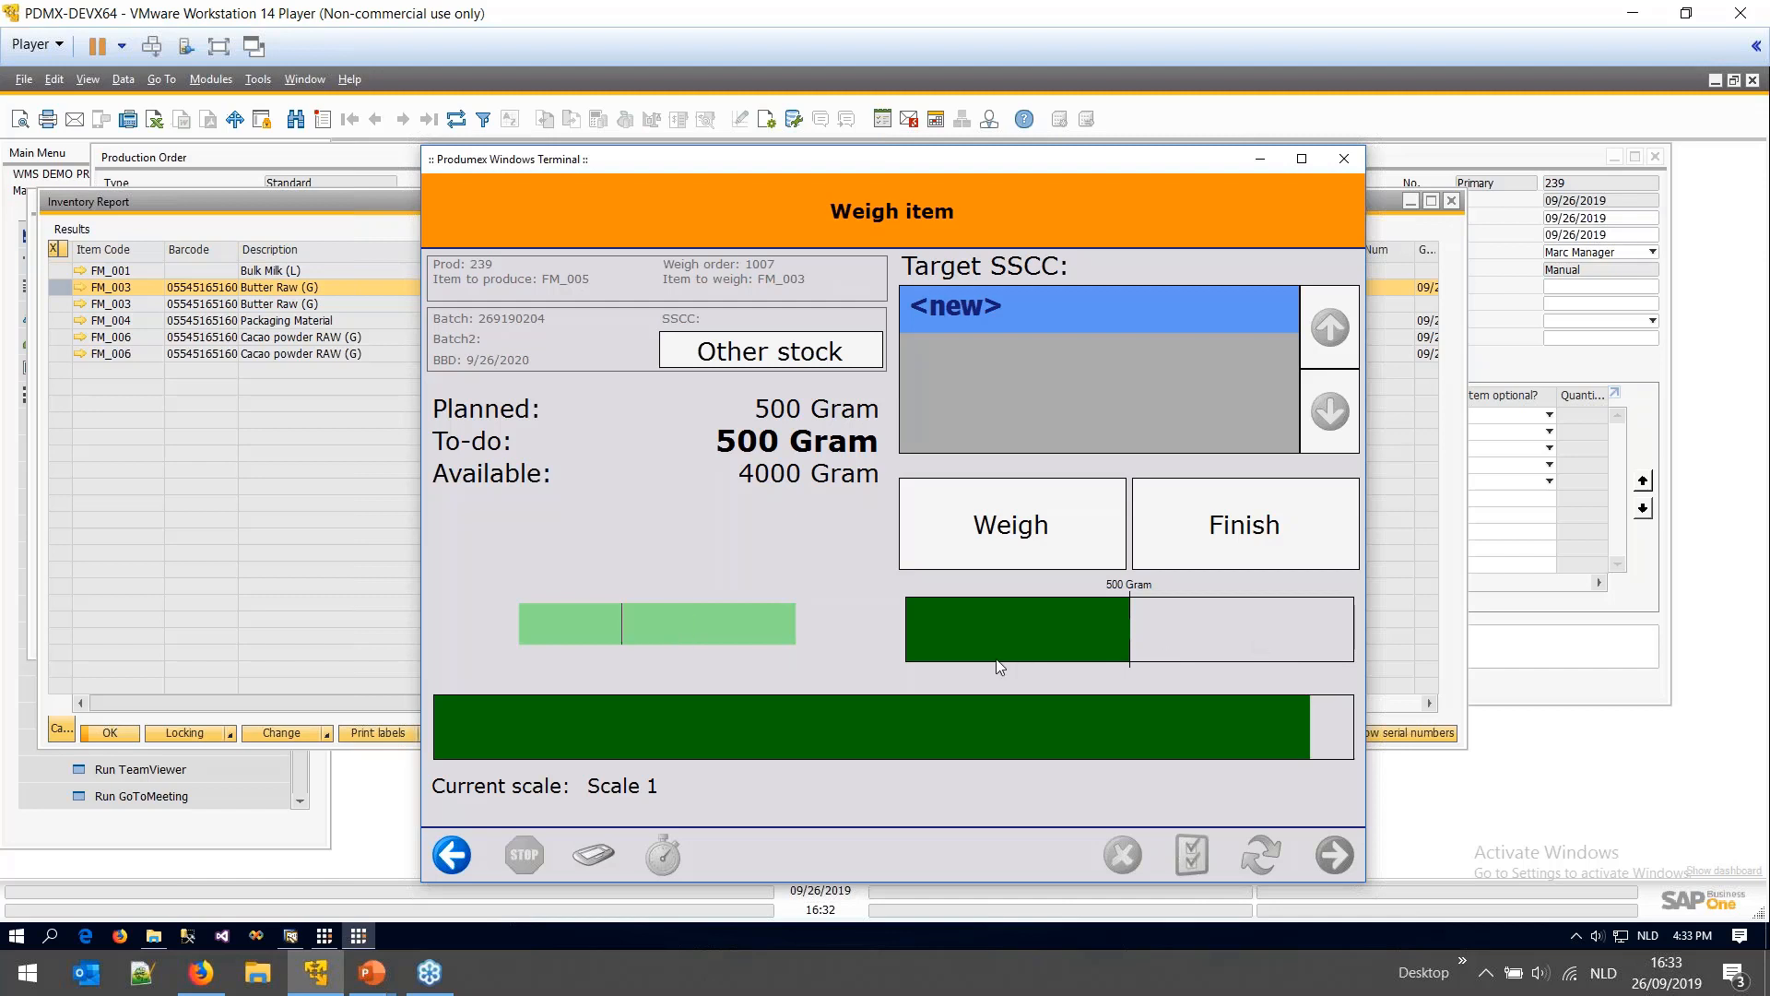
{"action": "left_click", "coordinate": [524, 632]}
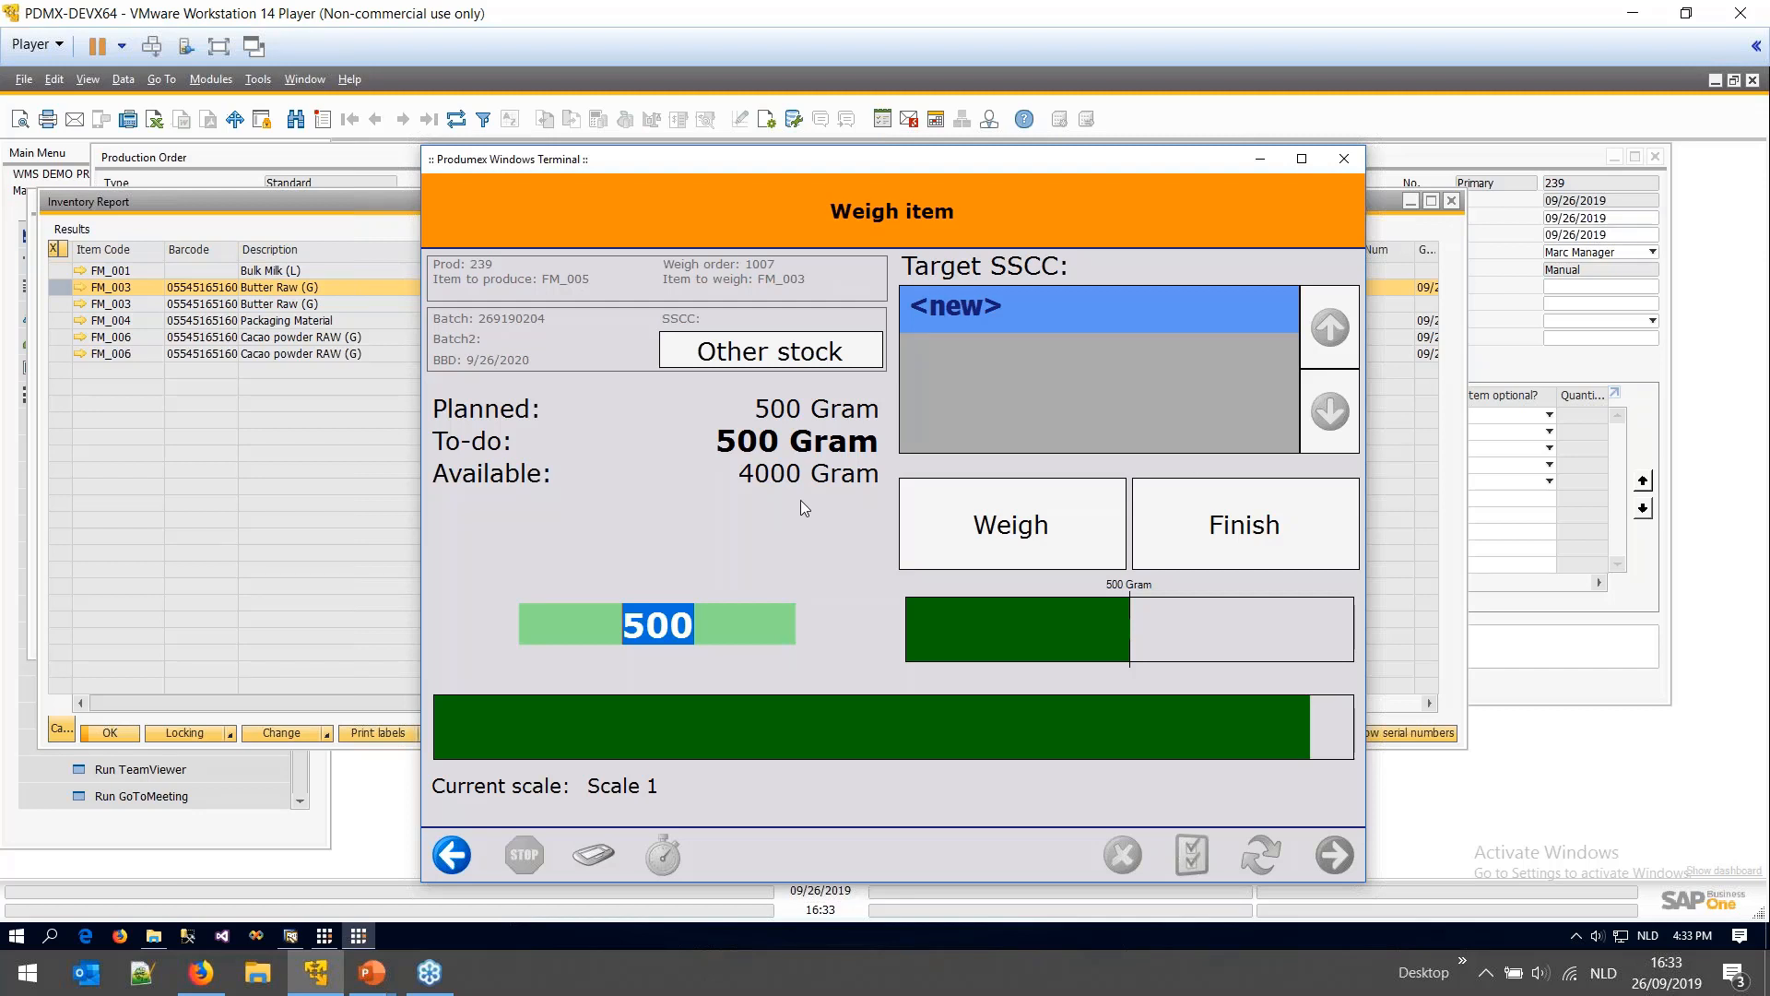
{"action": "left_click", "coordinate": [956, 289]}
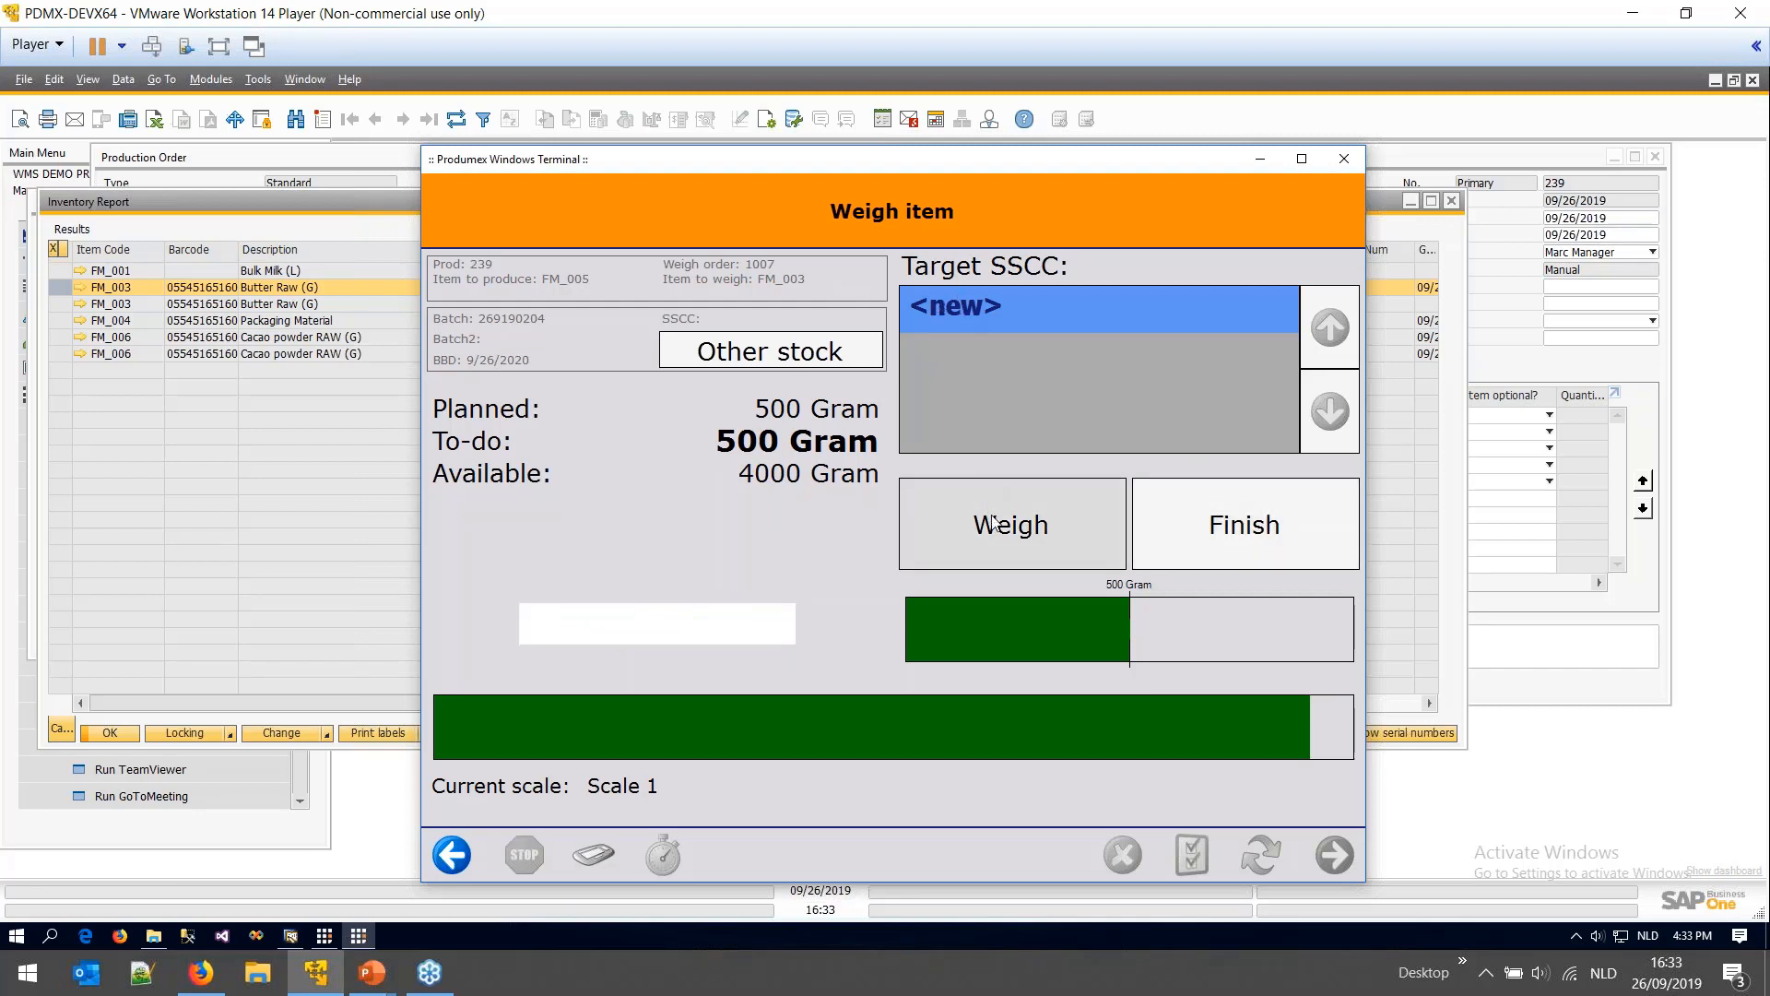
{"action": "left_click", "coordinate": [990, 551]}
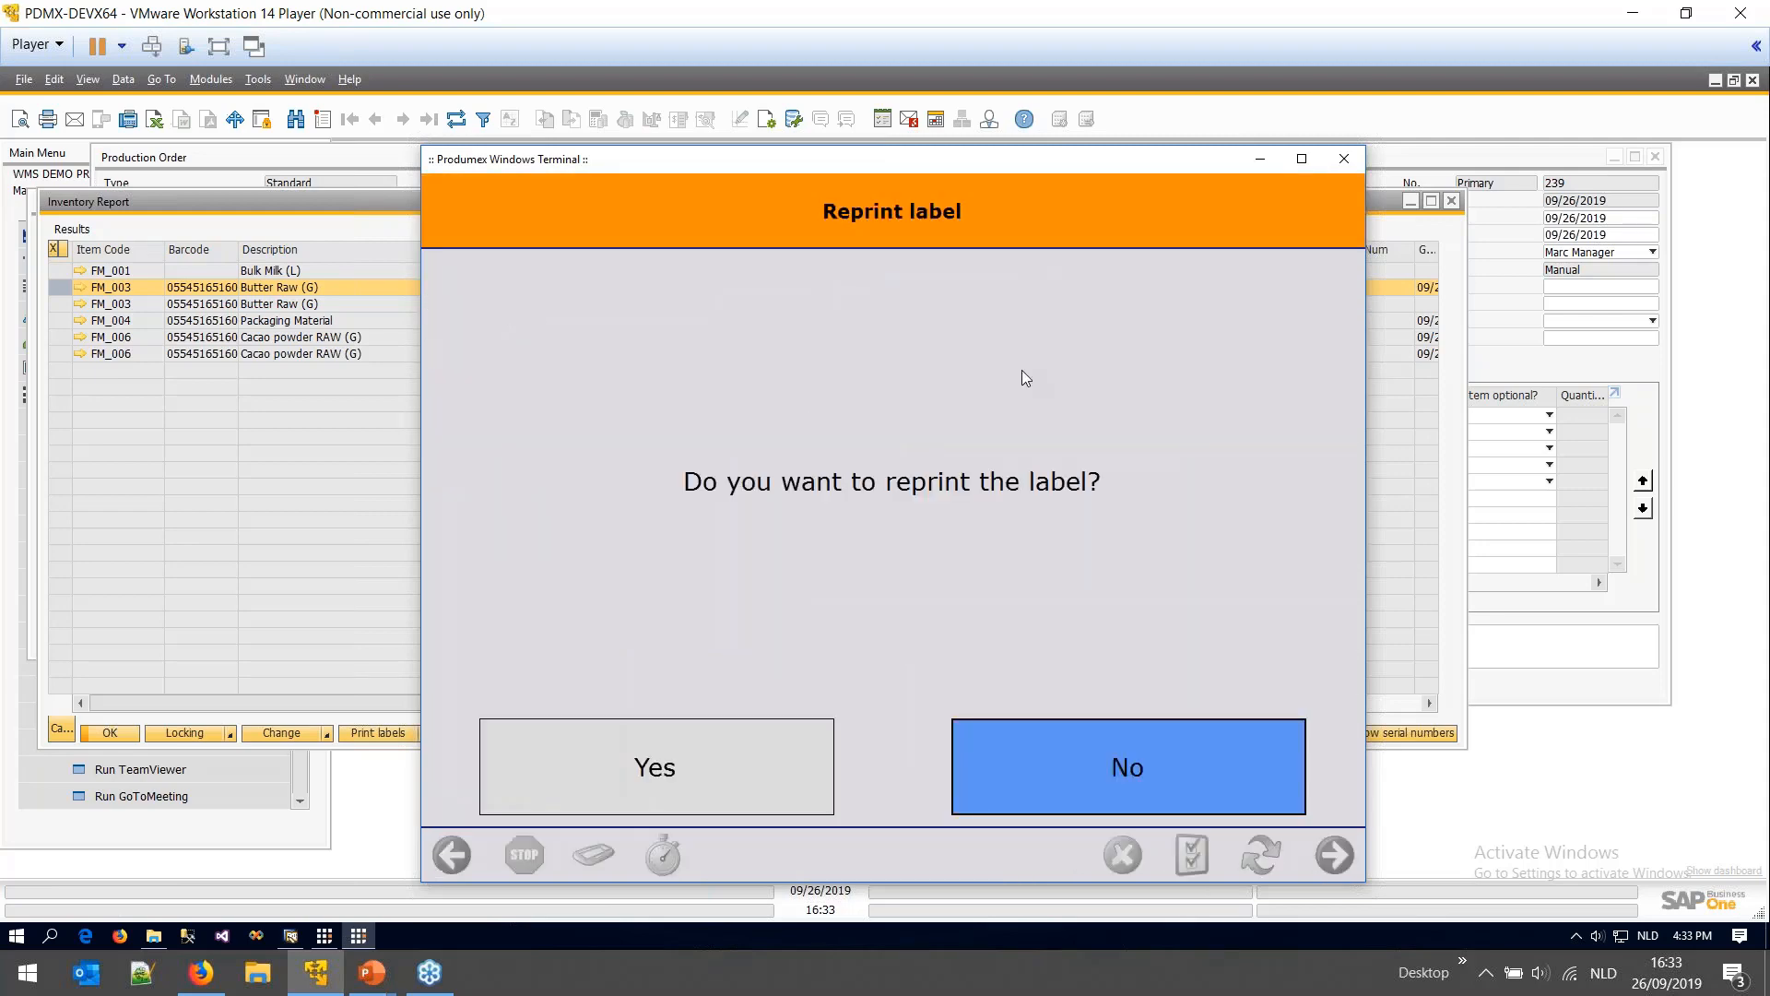
- Check the PDFCreator folder for the label, then decline reprinting it in the terminal
{"action": "left_click", "coordinate": [154, 935]}
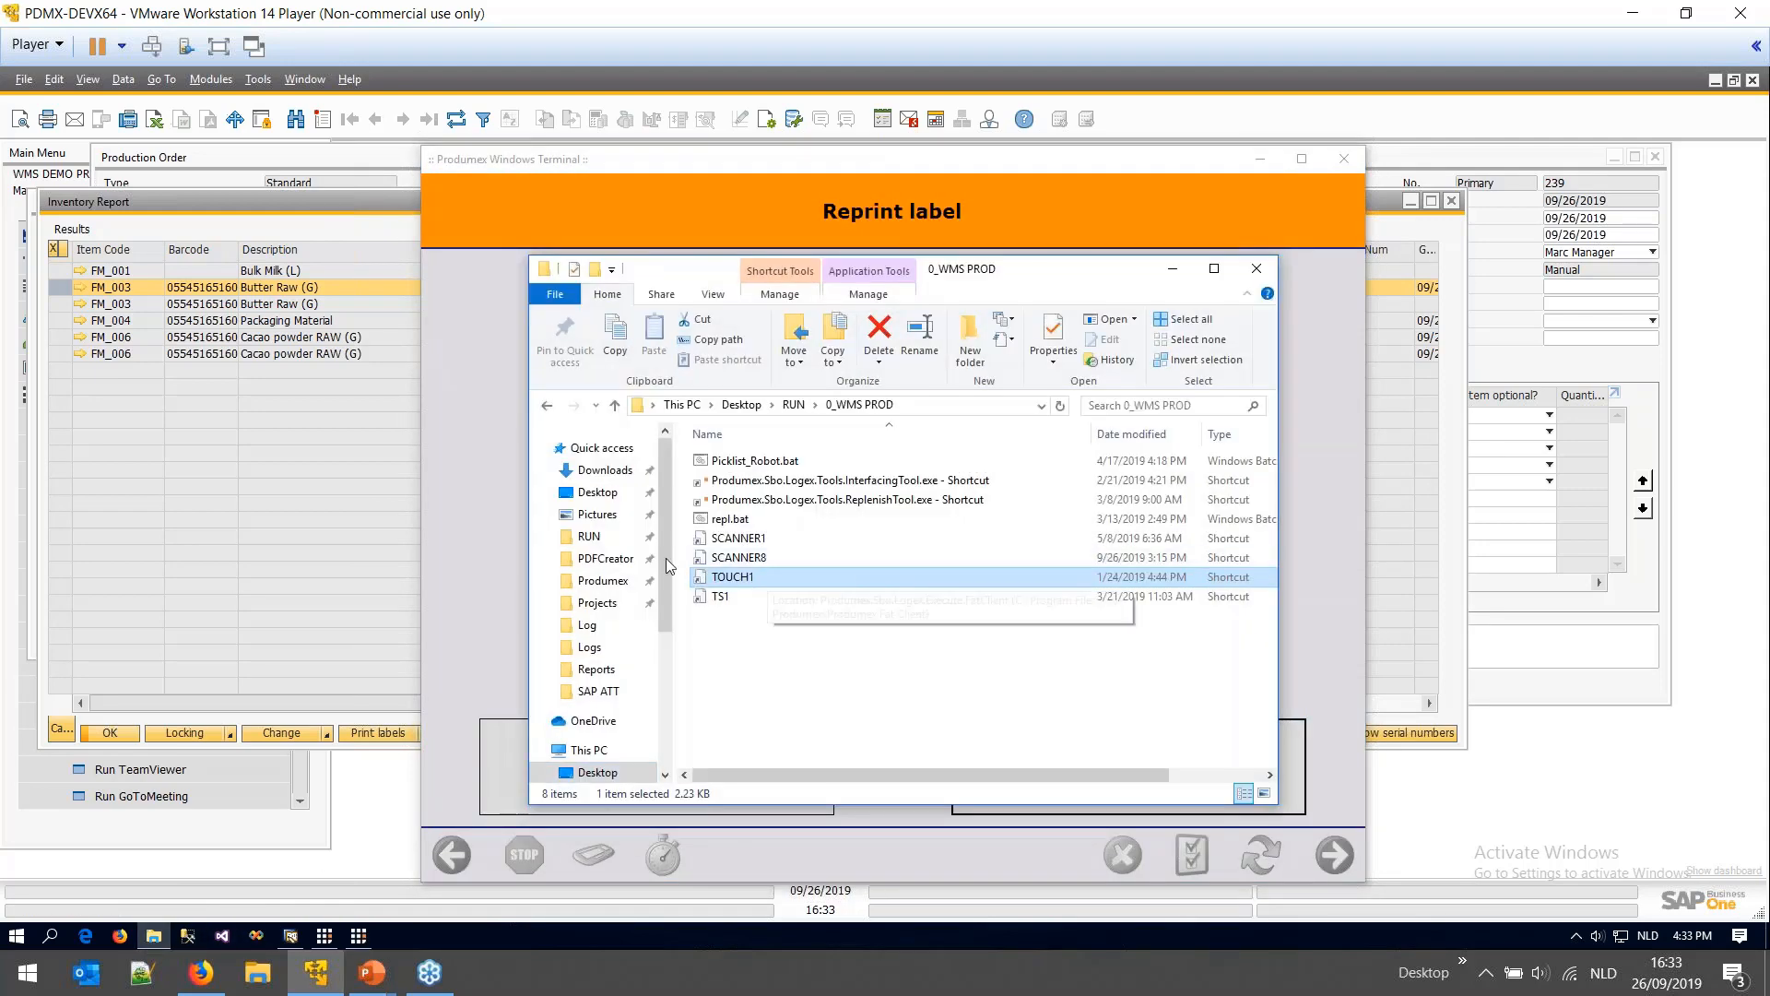
{"action": "left_click", "coordinate": [154, 936]}
{"action": "right_click", "coordinate": [154, 936]}
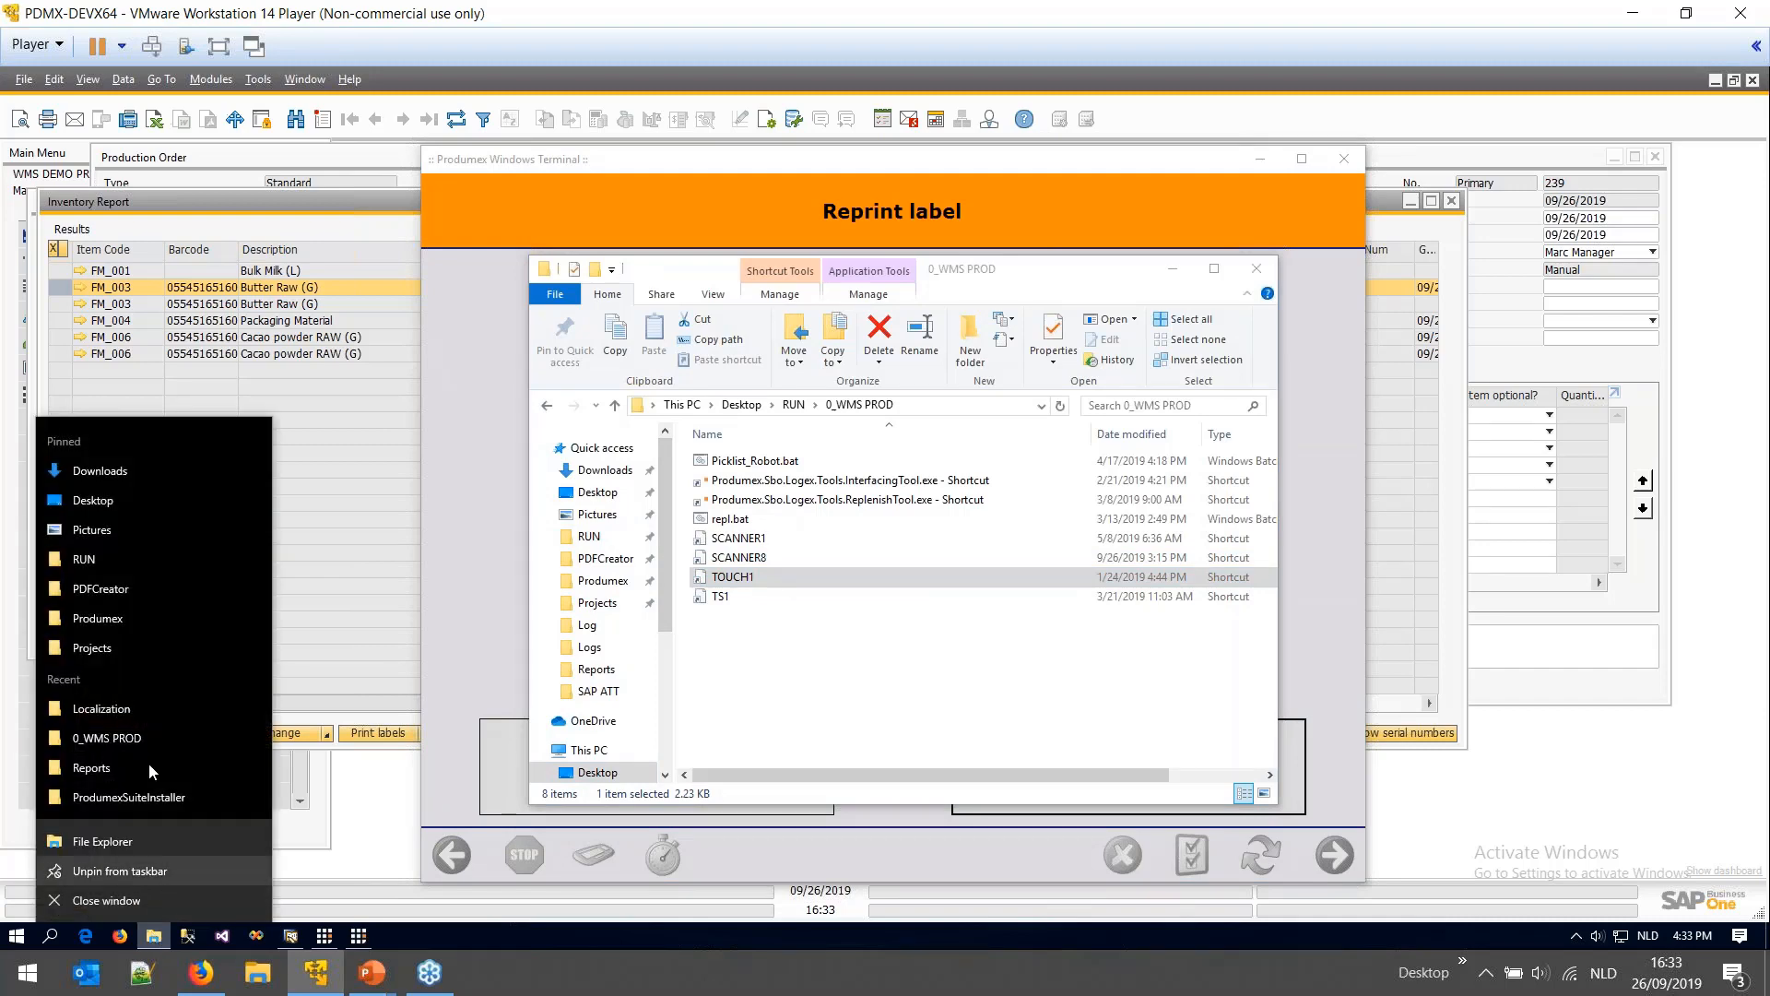
{"action": "left_click", "coordinate": [122, 591]}
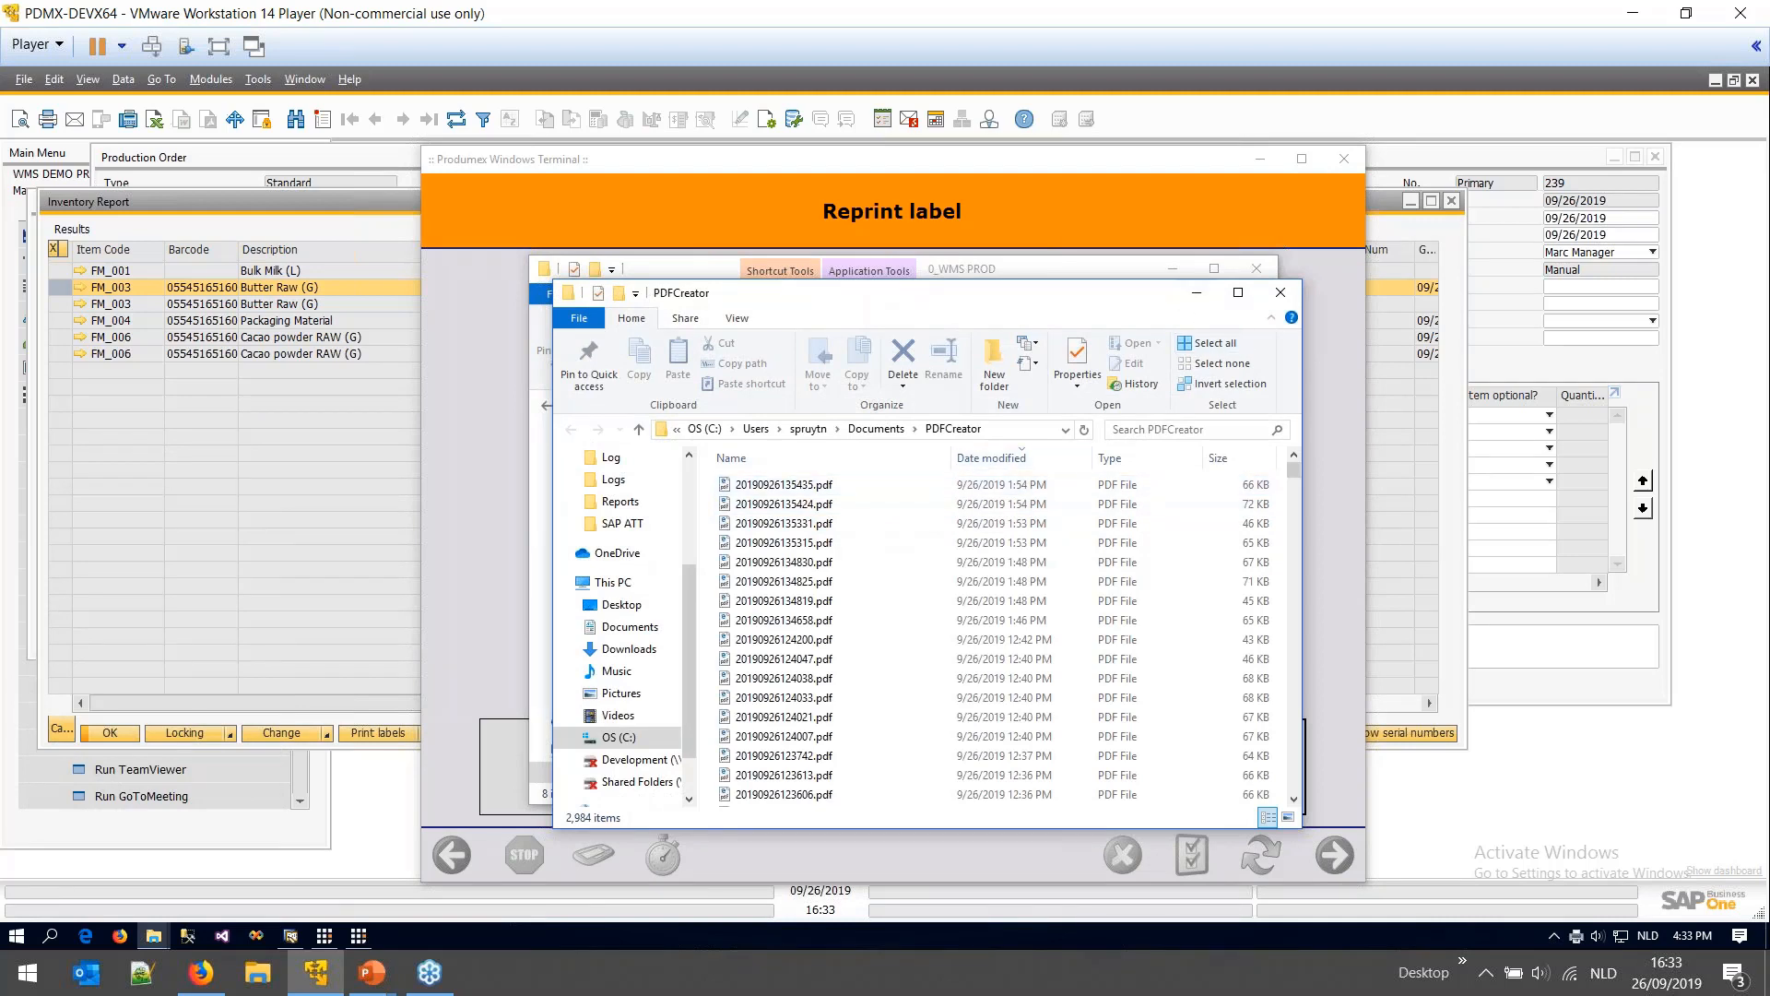
{"action": "left_click", "coordinate": [1333, 498]}
{"action": "left_click", "coordinate": [1128, 767]}
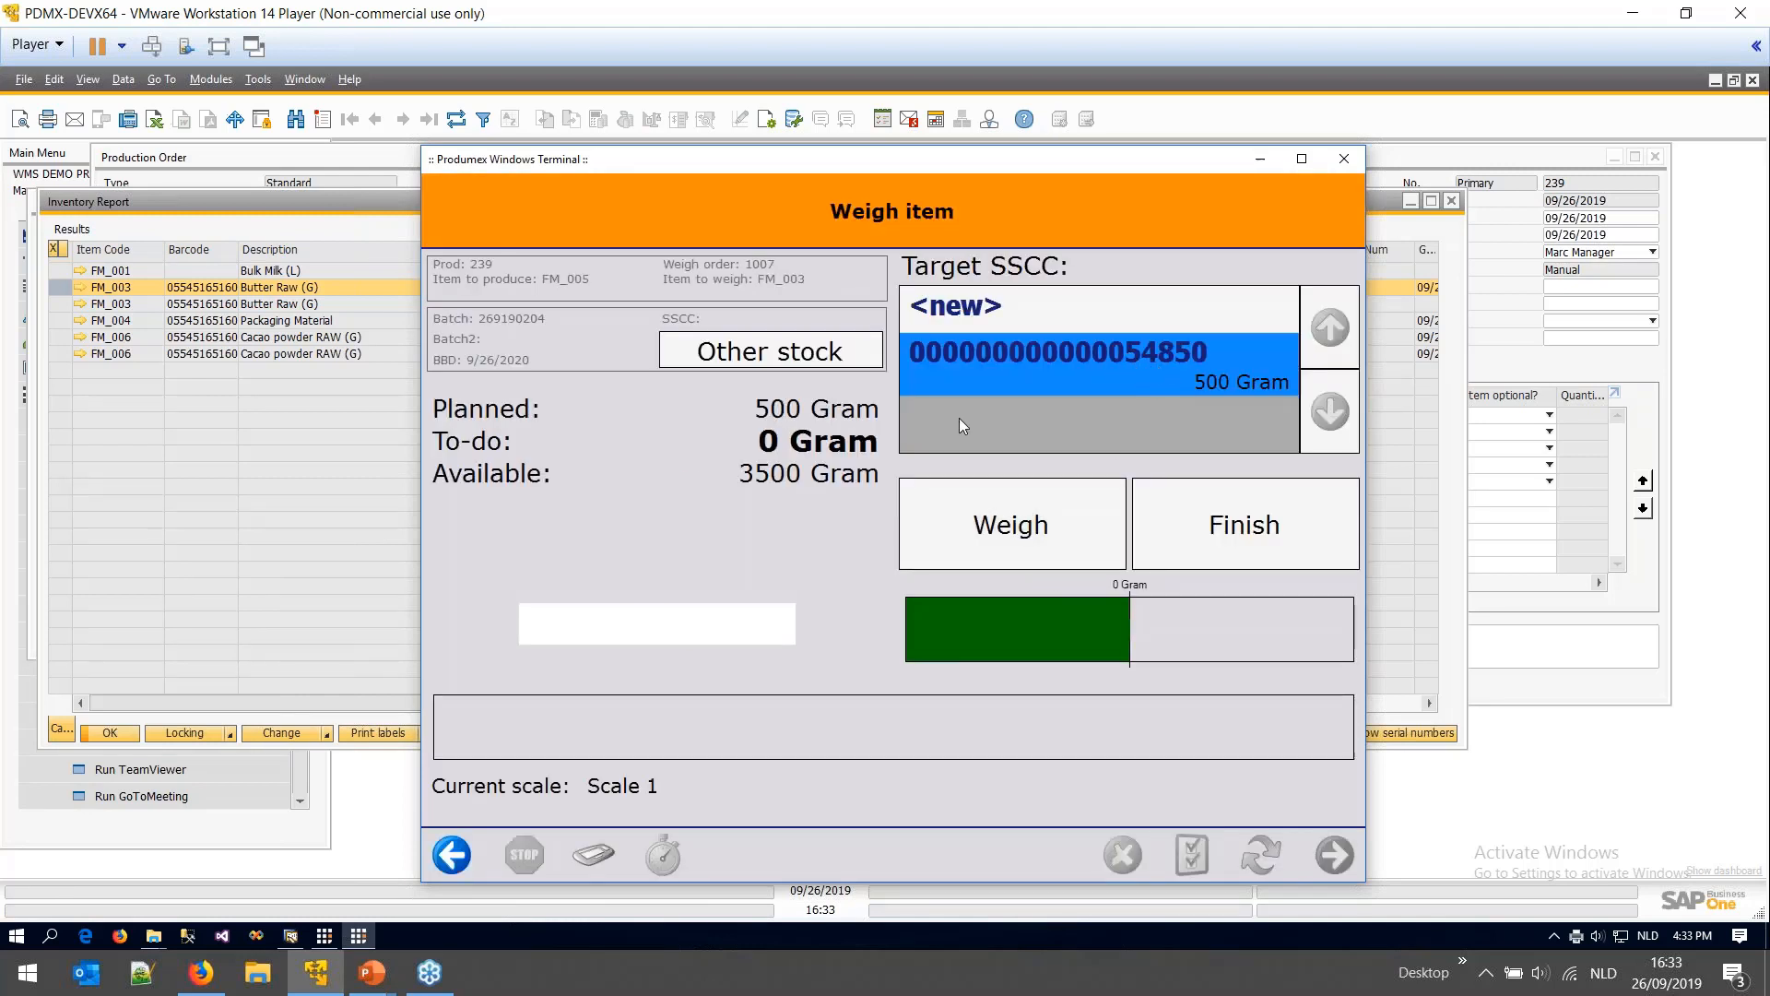
- Widen the Inventory Report's SSCC column to verify 500 Gram FM_003 in Weighing Room 1
{"action": "left_click", "coordinate": [311, 494]}
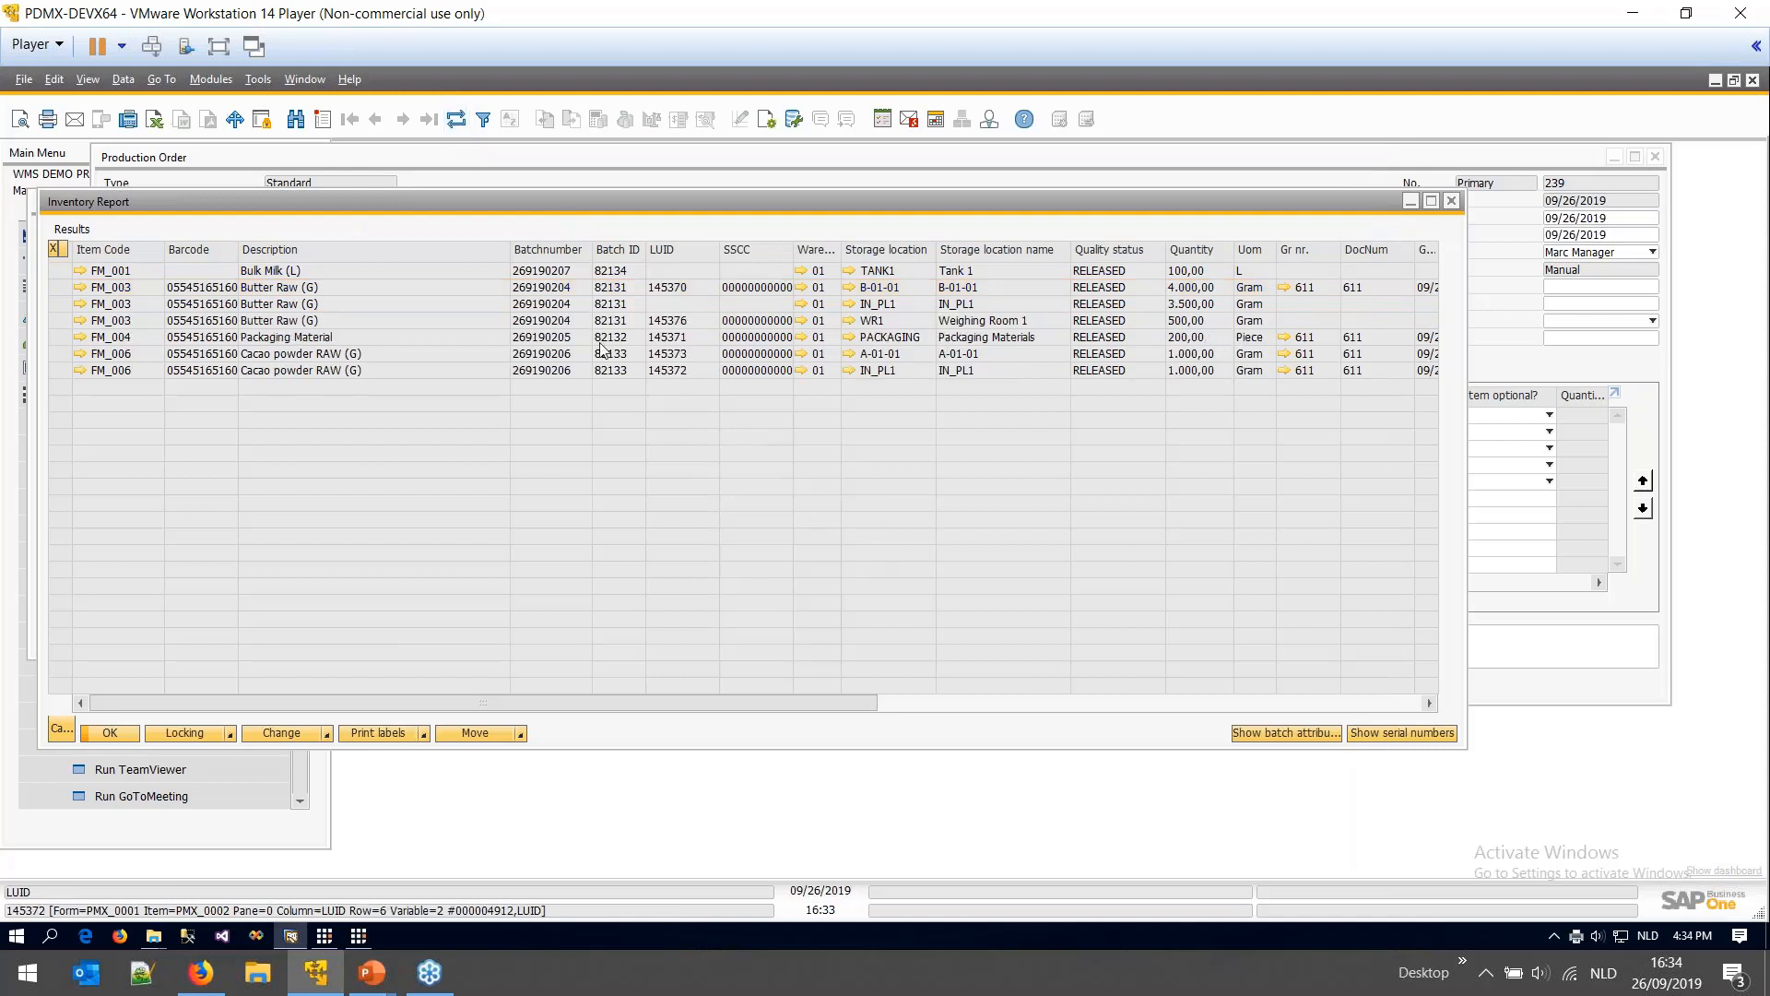
{"action": "left_click", "coordinate": [120, 306]}
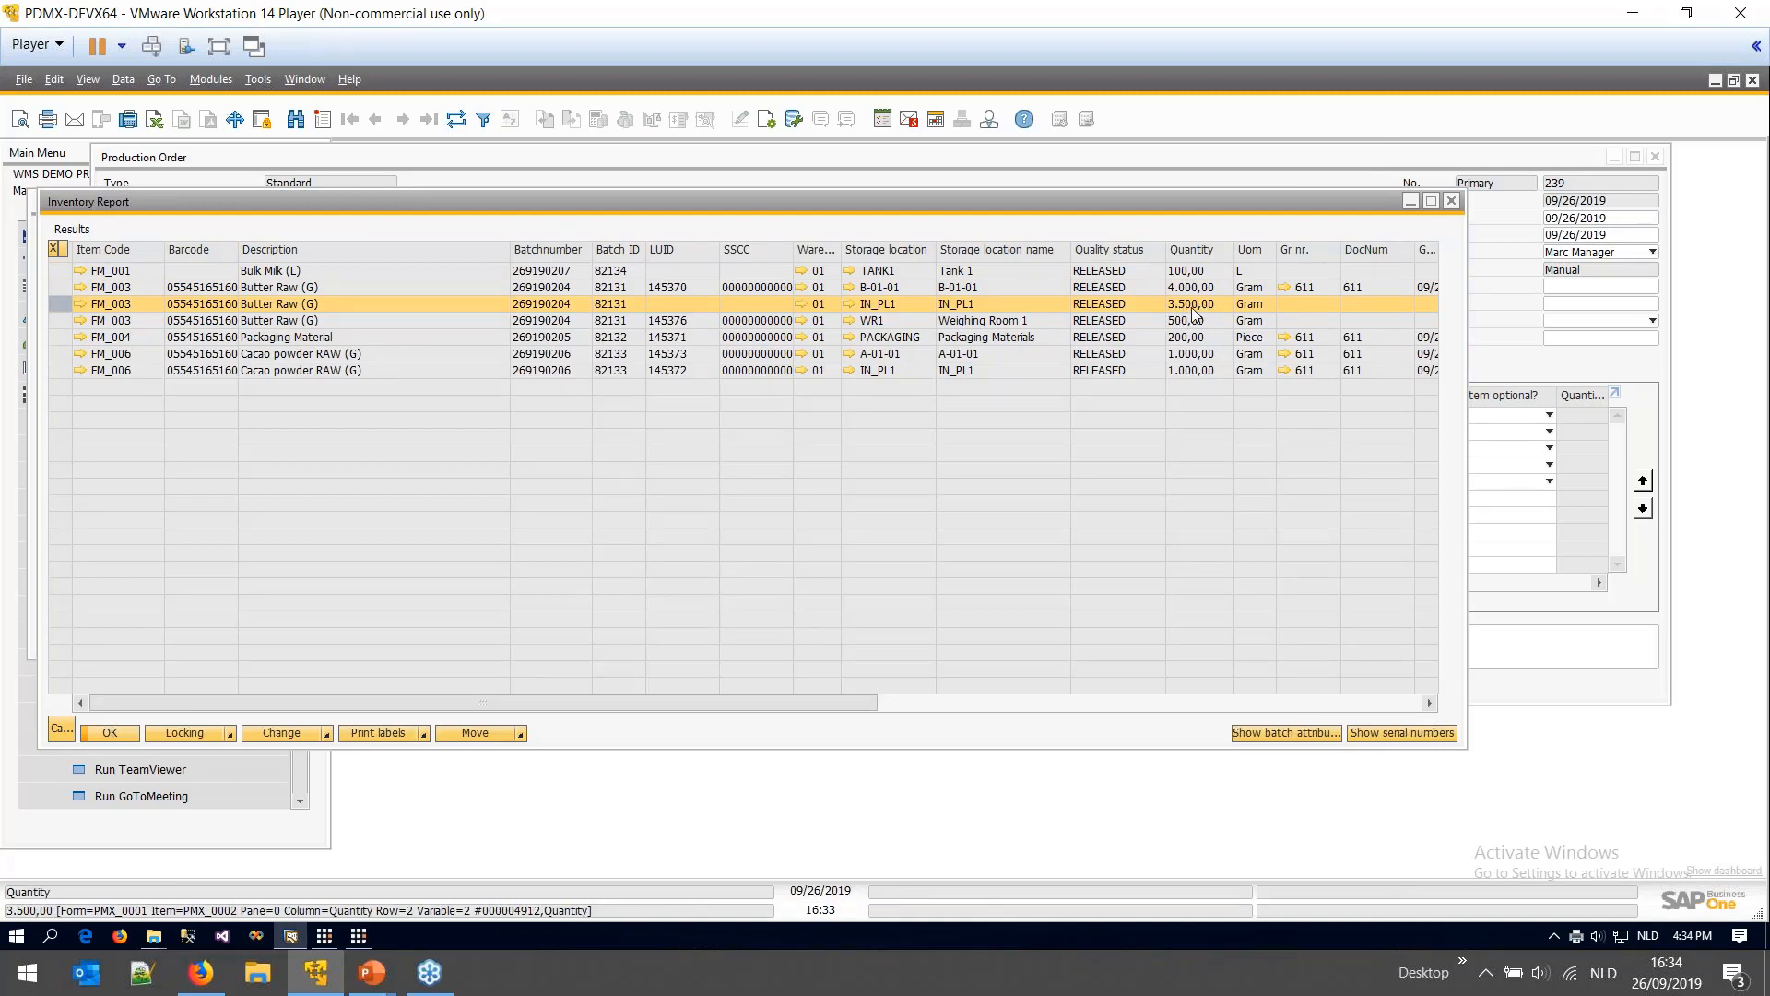
{"action": "left_click", "coordinate": [58, 319]}
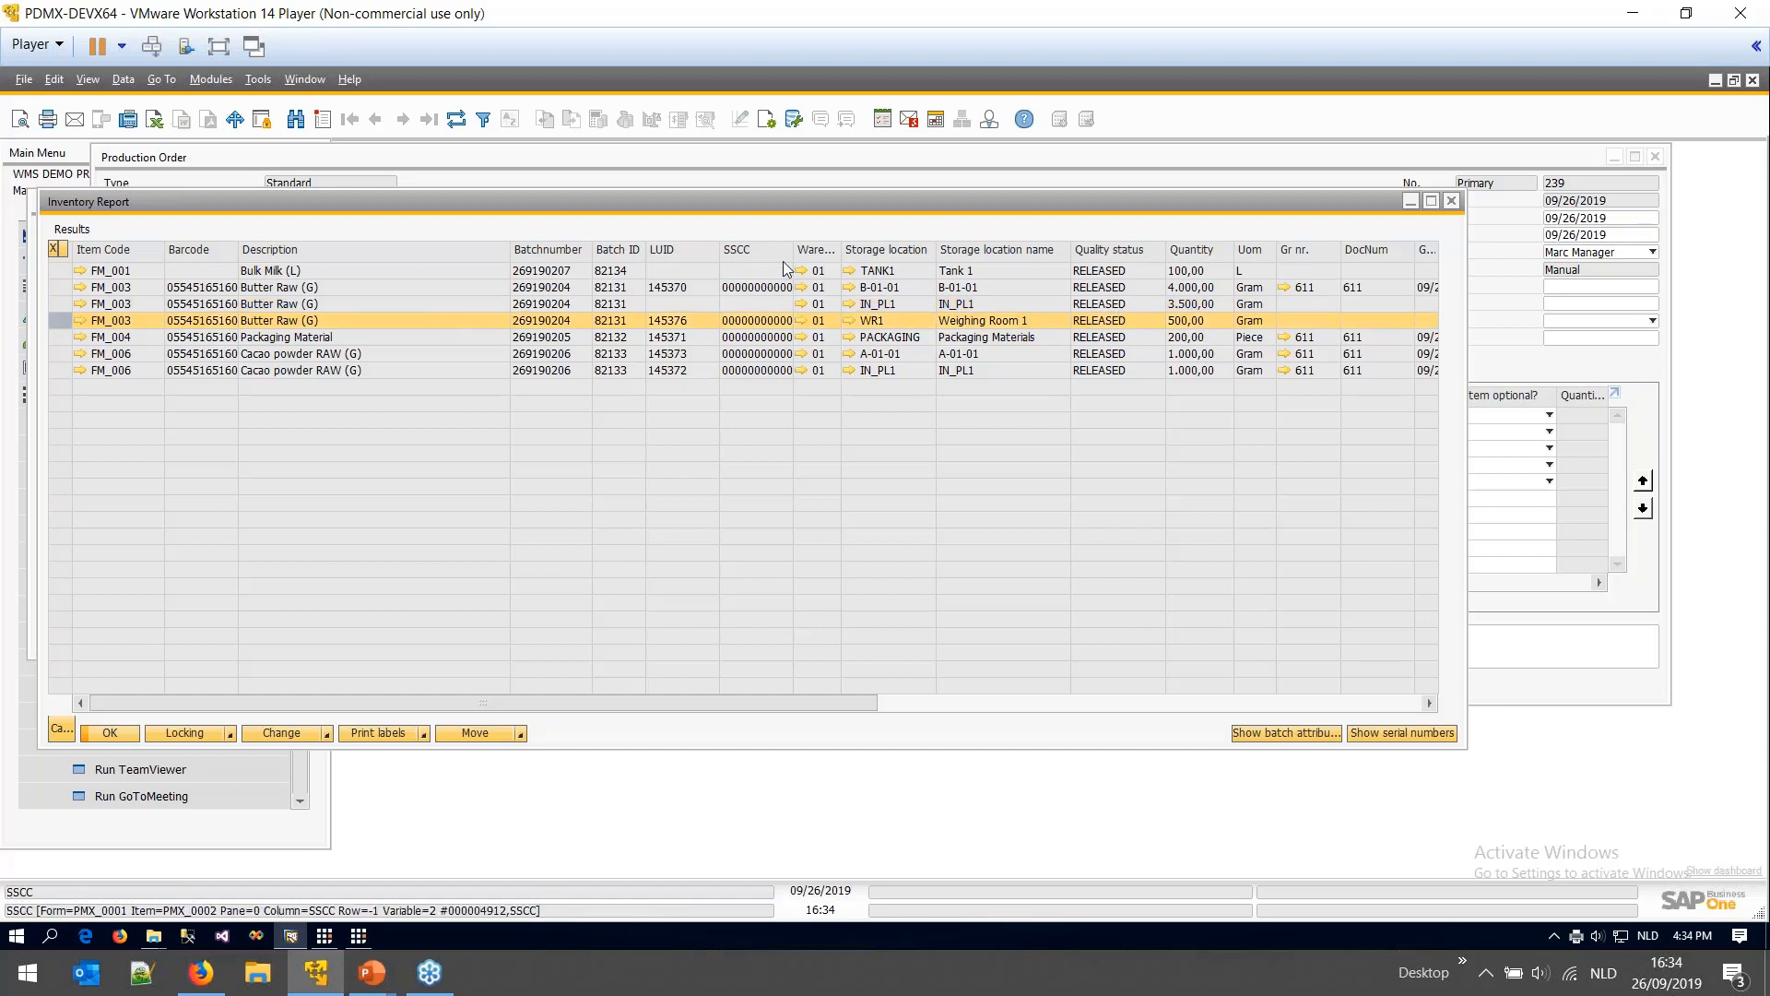
{"action": "left_click_drag", "start_coordinate": [791, 260], "coordinate": [900, 260]}
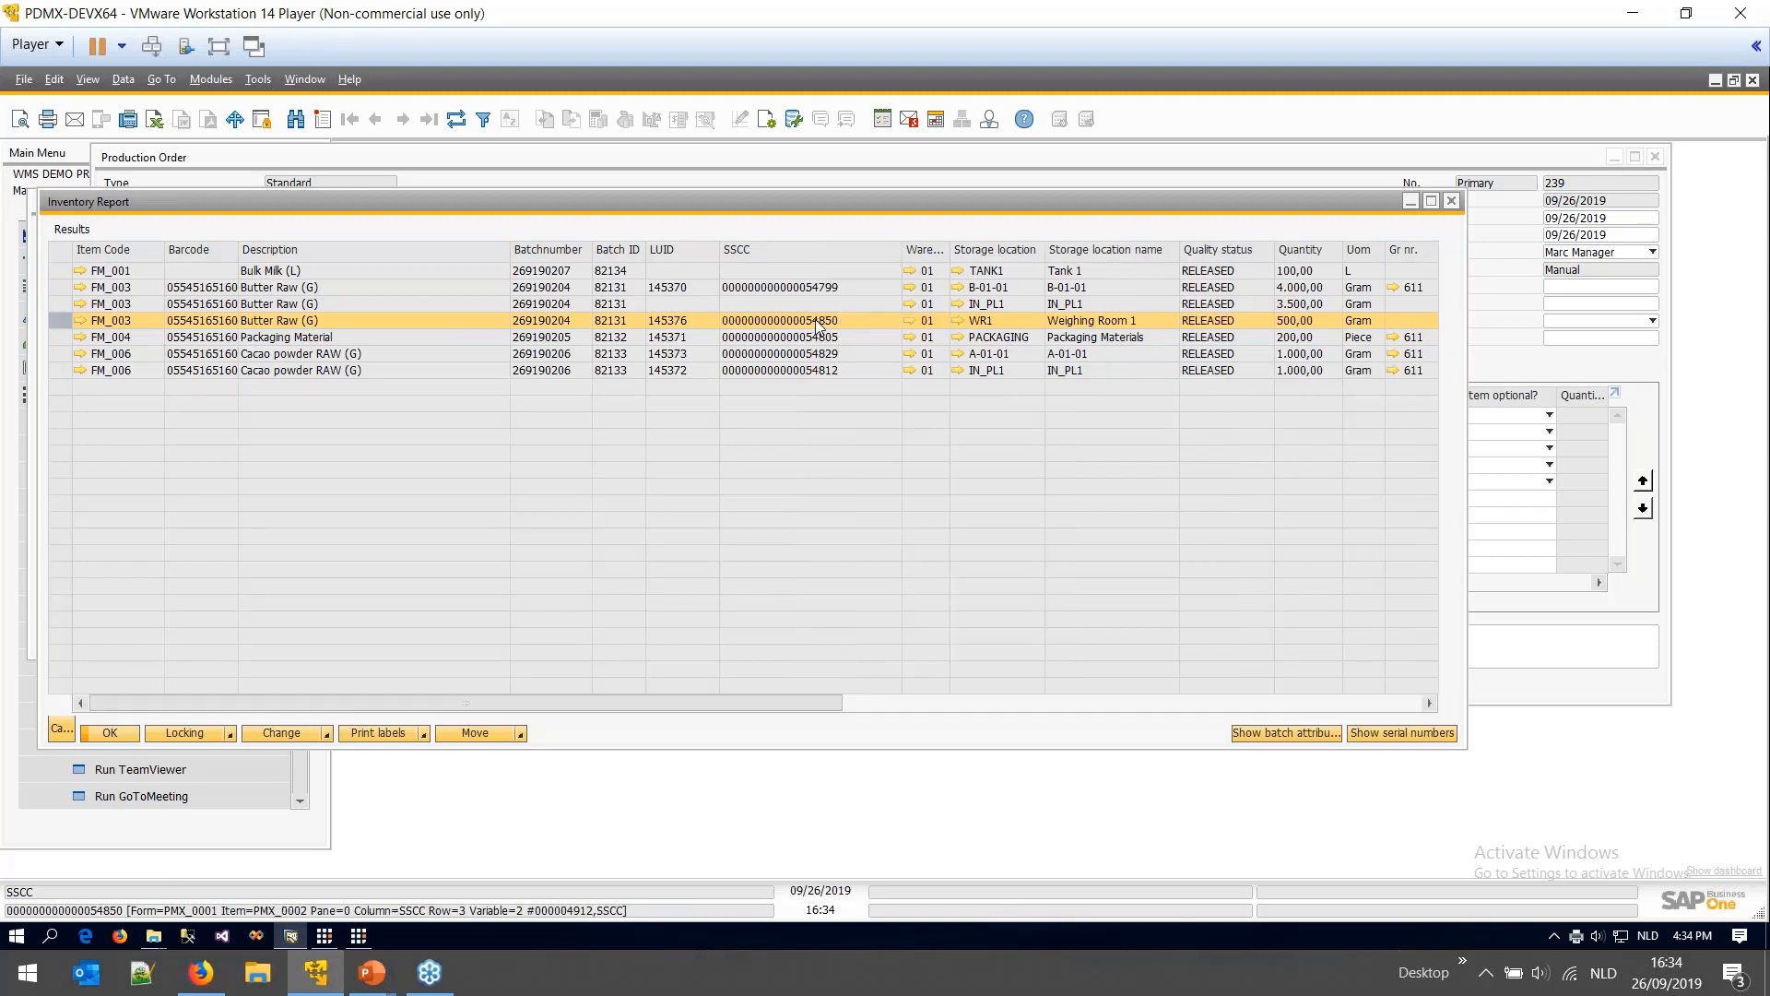
{"action": "left_click", "coordinate": [359, 935]}
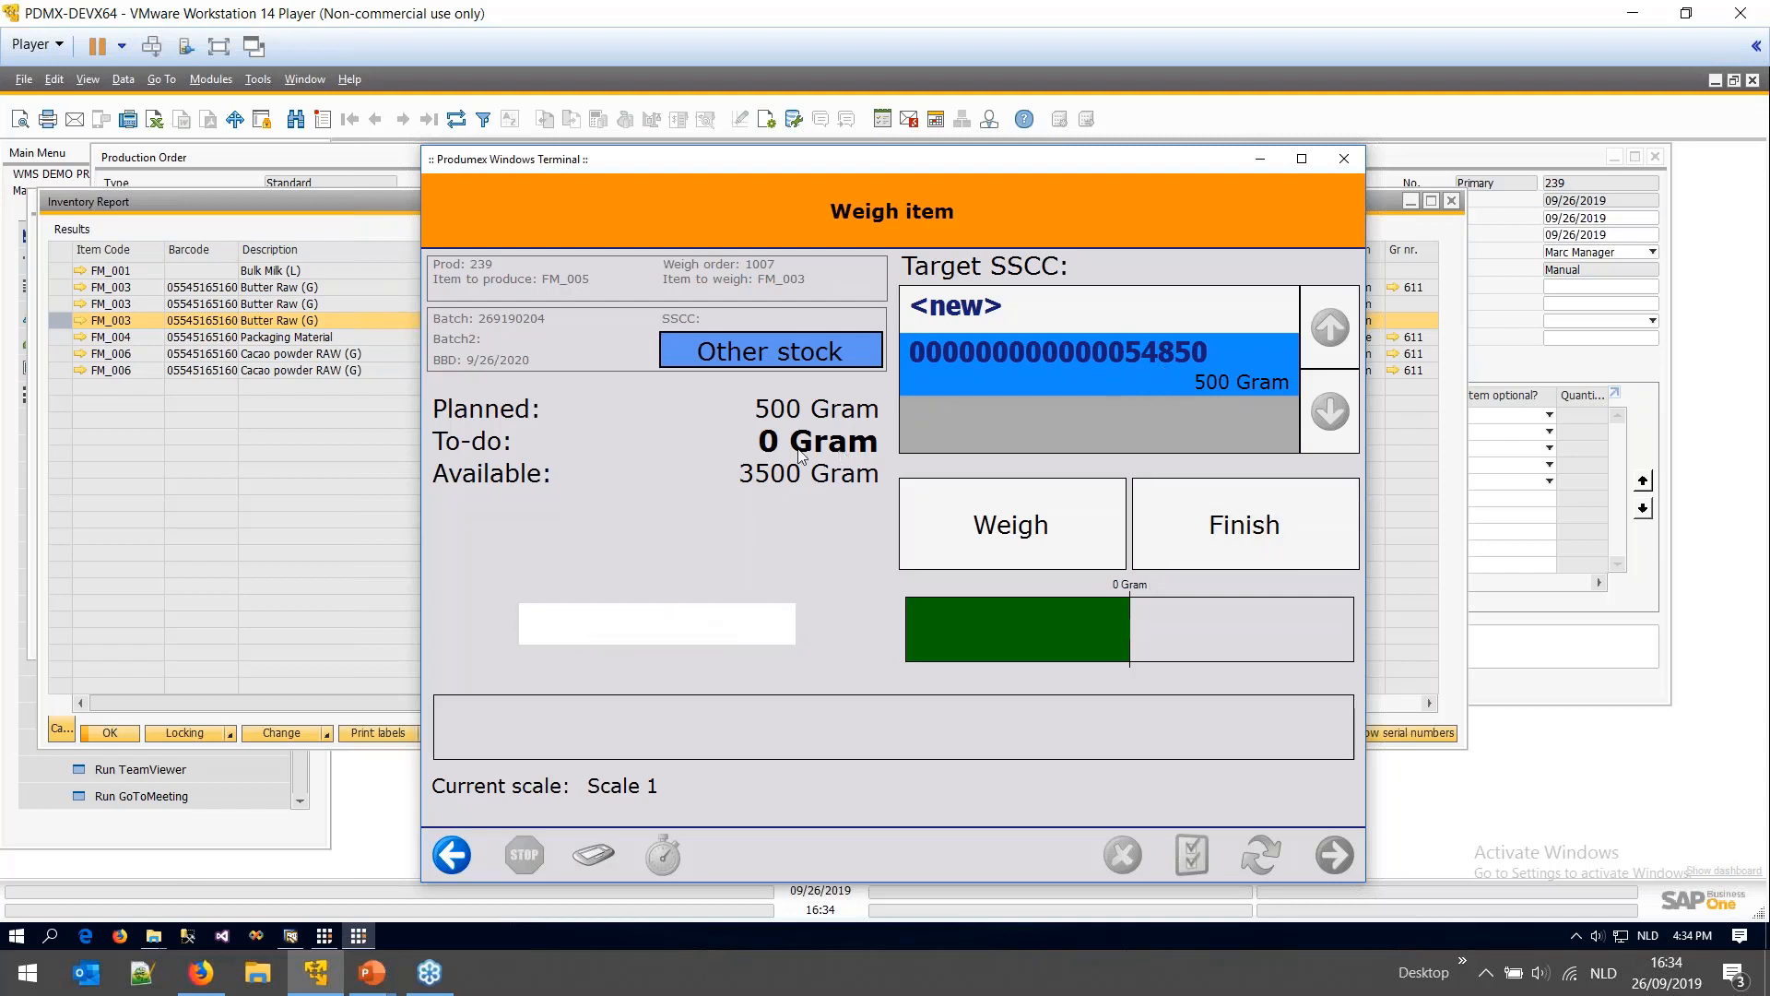
- Finish the Butter Raw weighing and check FM_003 at After Weighing Line 1 in the report
{"action": "left_click", "coordinate": [1237, 533]}
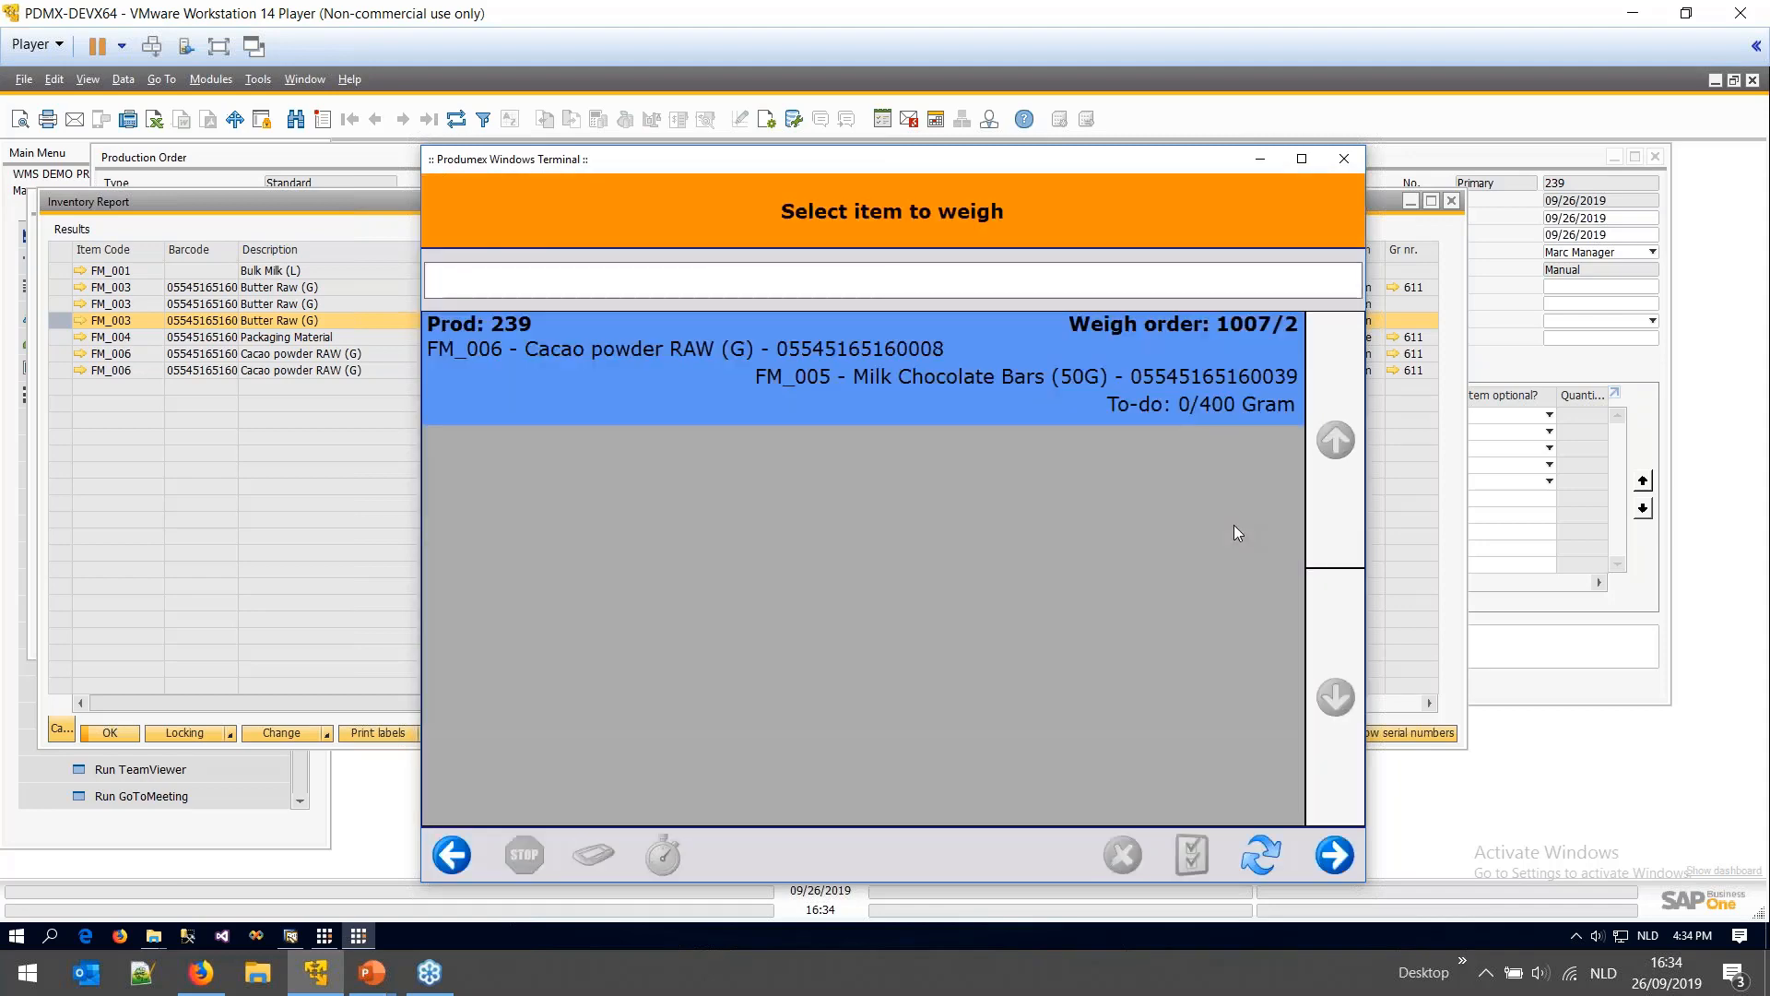
{"action": "left_click", "coordinate": [342, 623]}
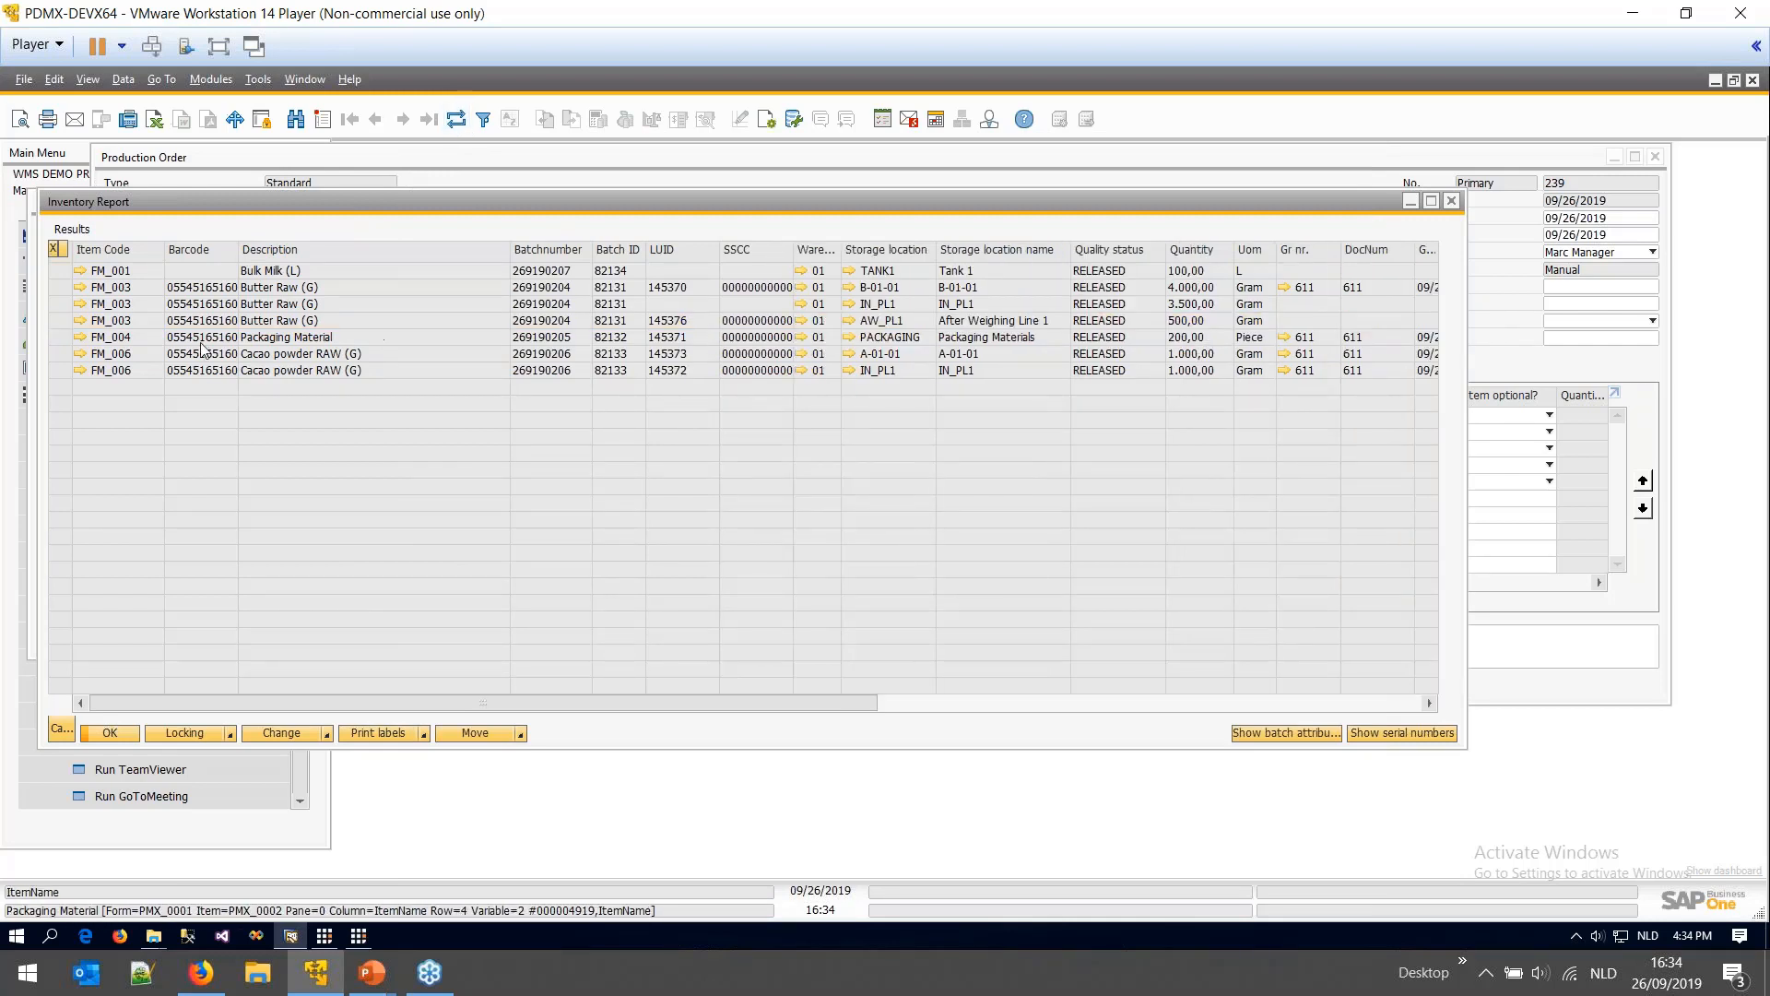
{"action": "left_click", "coordinate": [53, 322]}
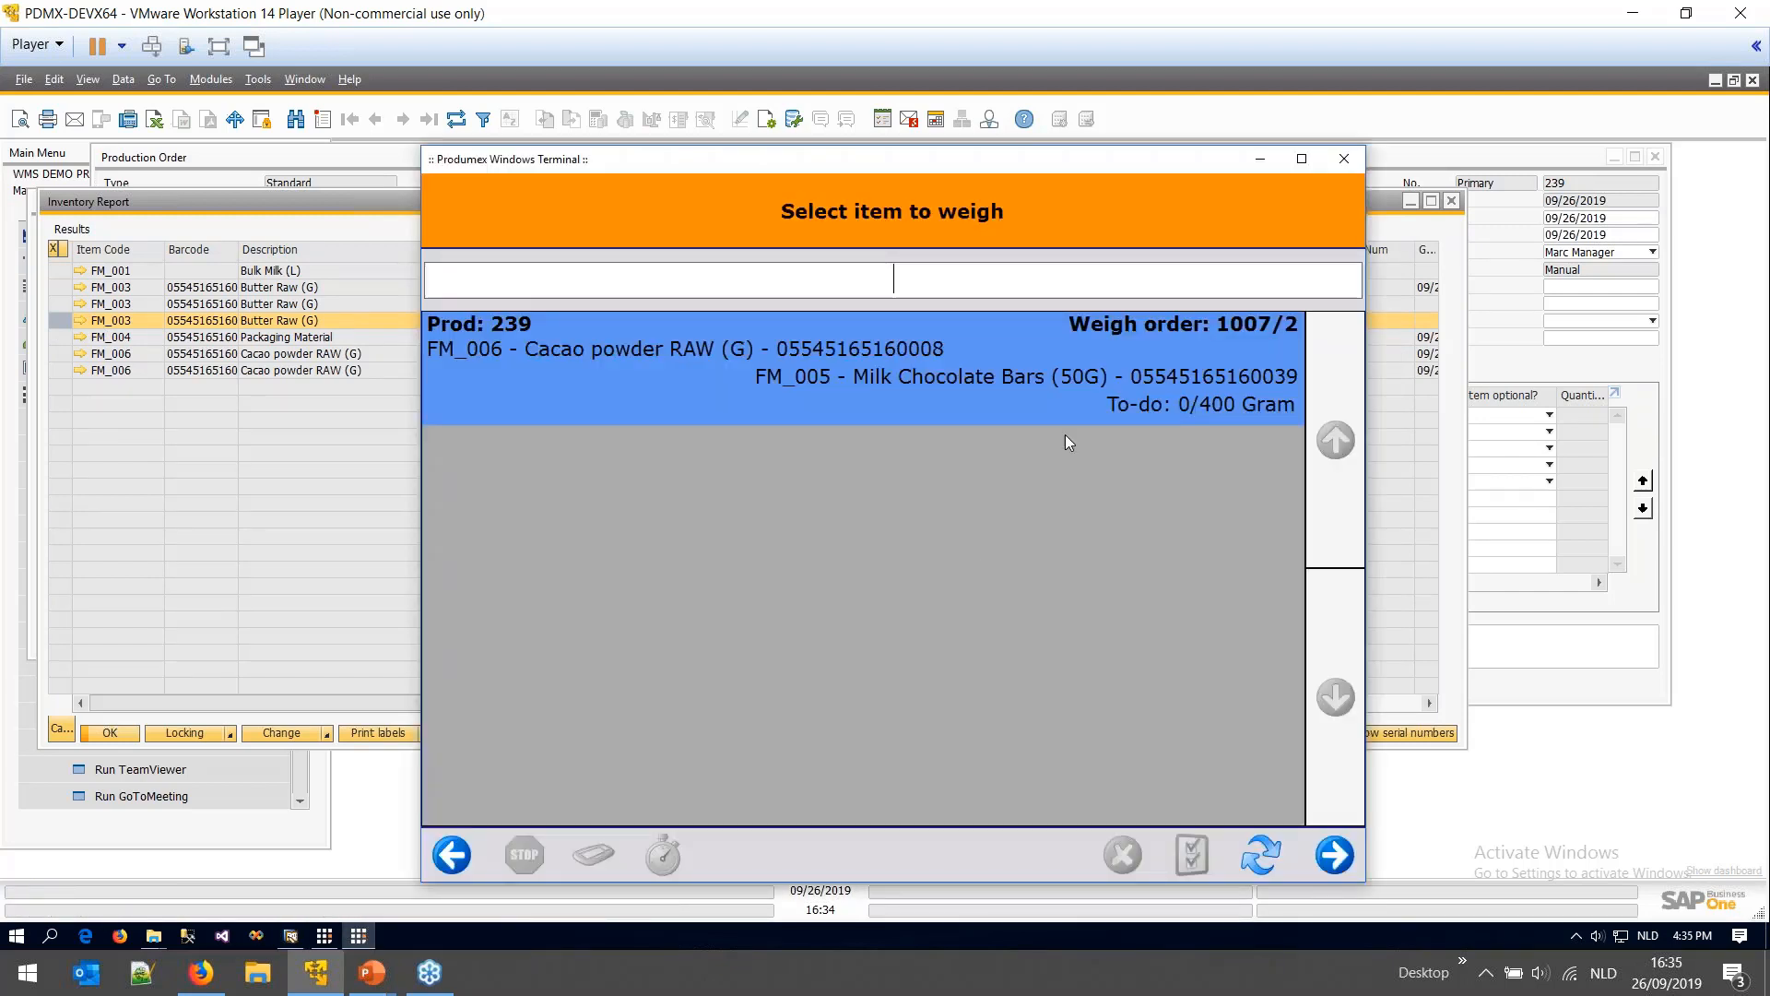
- Weigh 400 Gram of FM_006 Cacao powder RAW from batch 269190206, skipping the label reprint
{"action": "left_click", "coordinate": [1070, 401]}
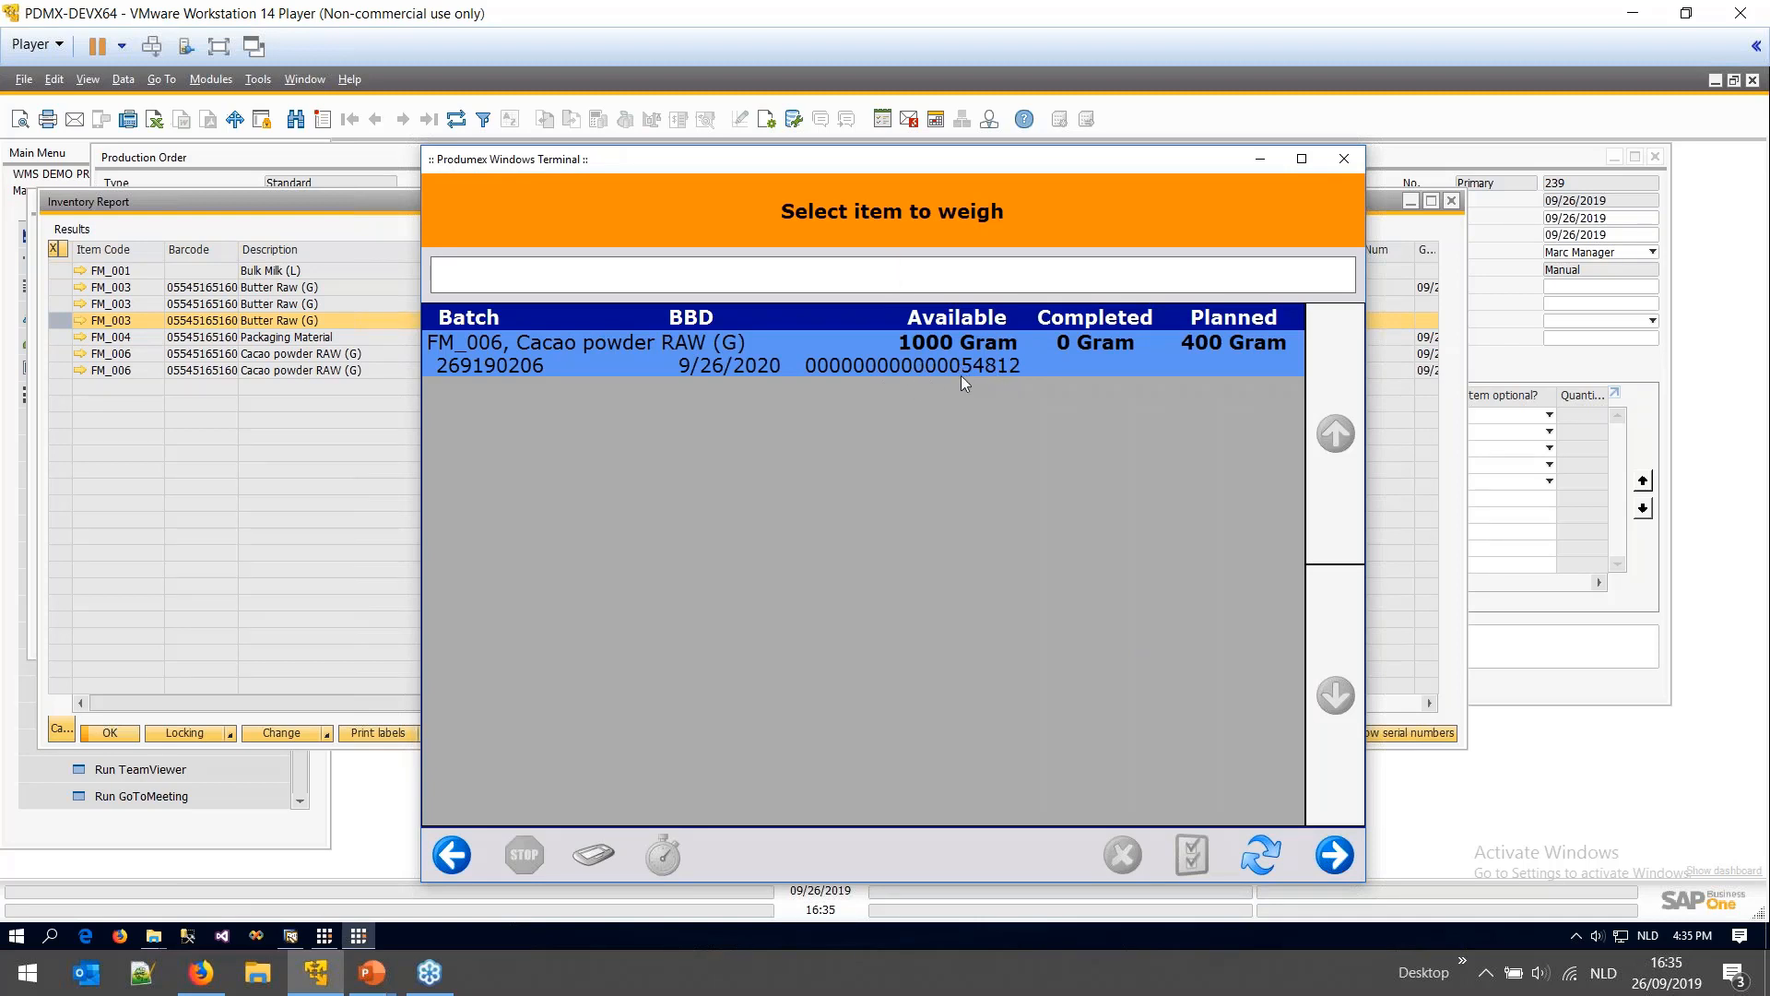
{"action": "left_click", "coordinate": [1334, 855]}
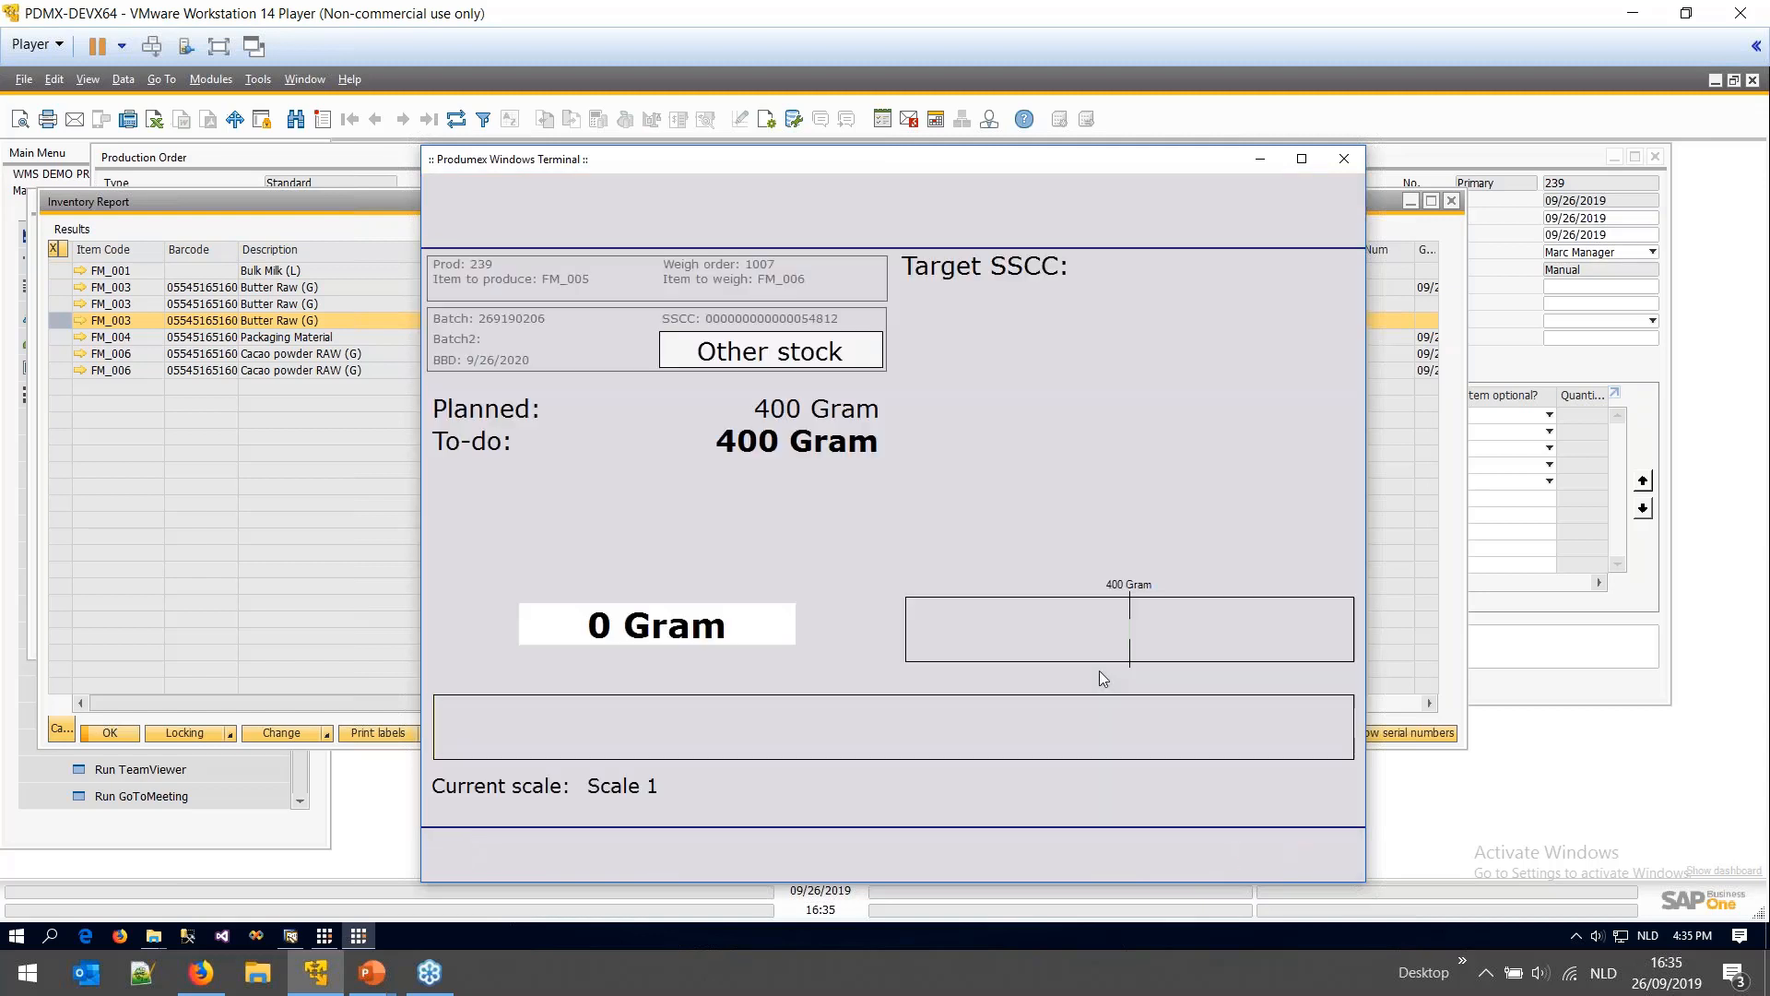
{"action": "left_click", "coordinate": [916, 568]}
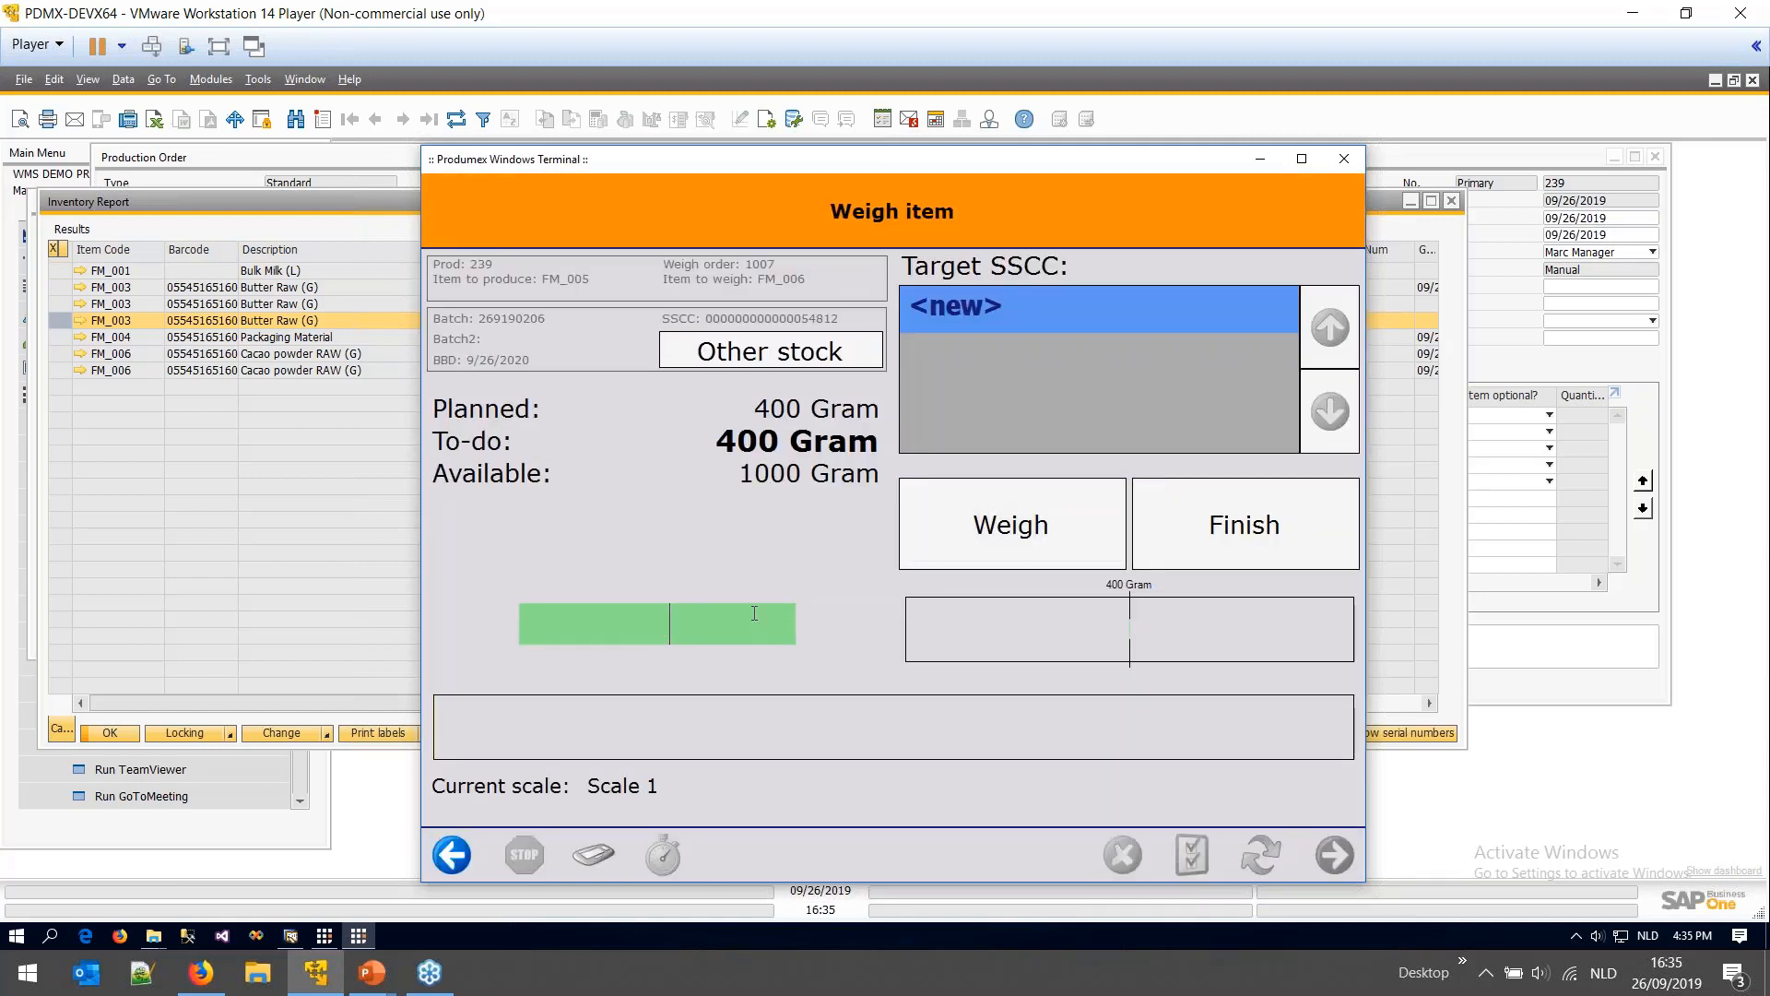
{"action": "type", "text": "400"}
{"action": "key", "text": "Return"}
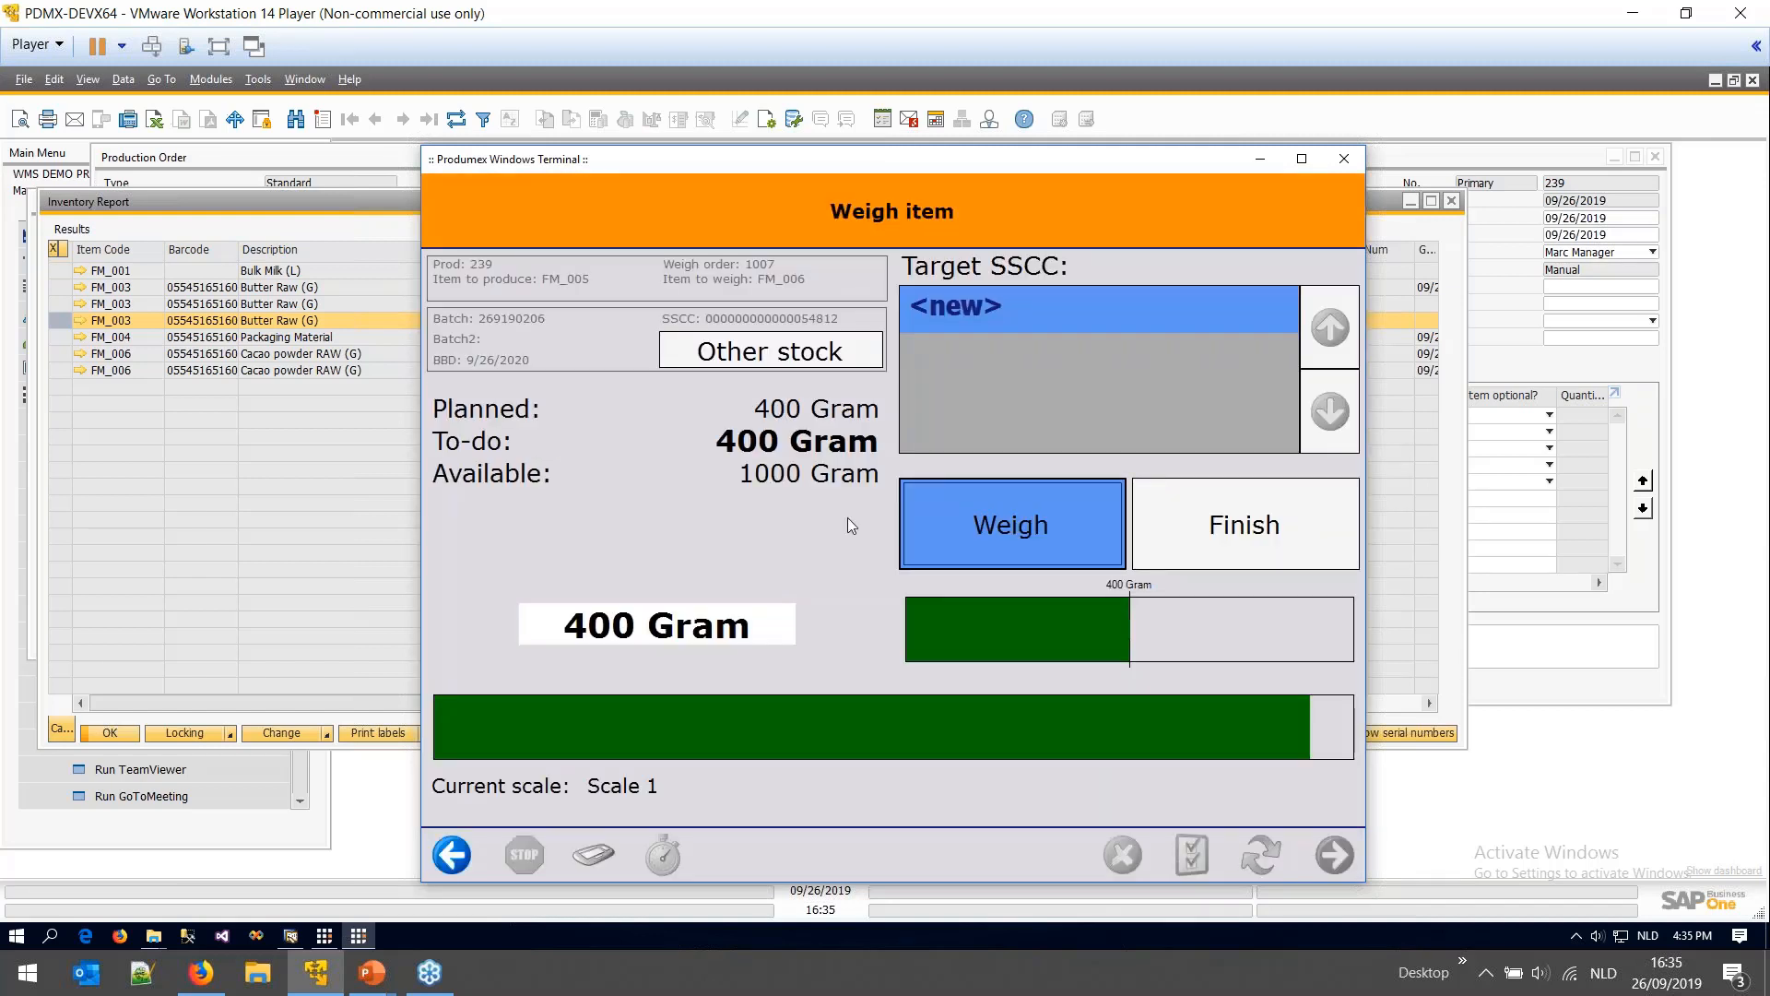
{"action": "left_click", "coordinate": [1005, 506]}
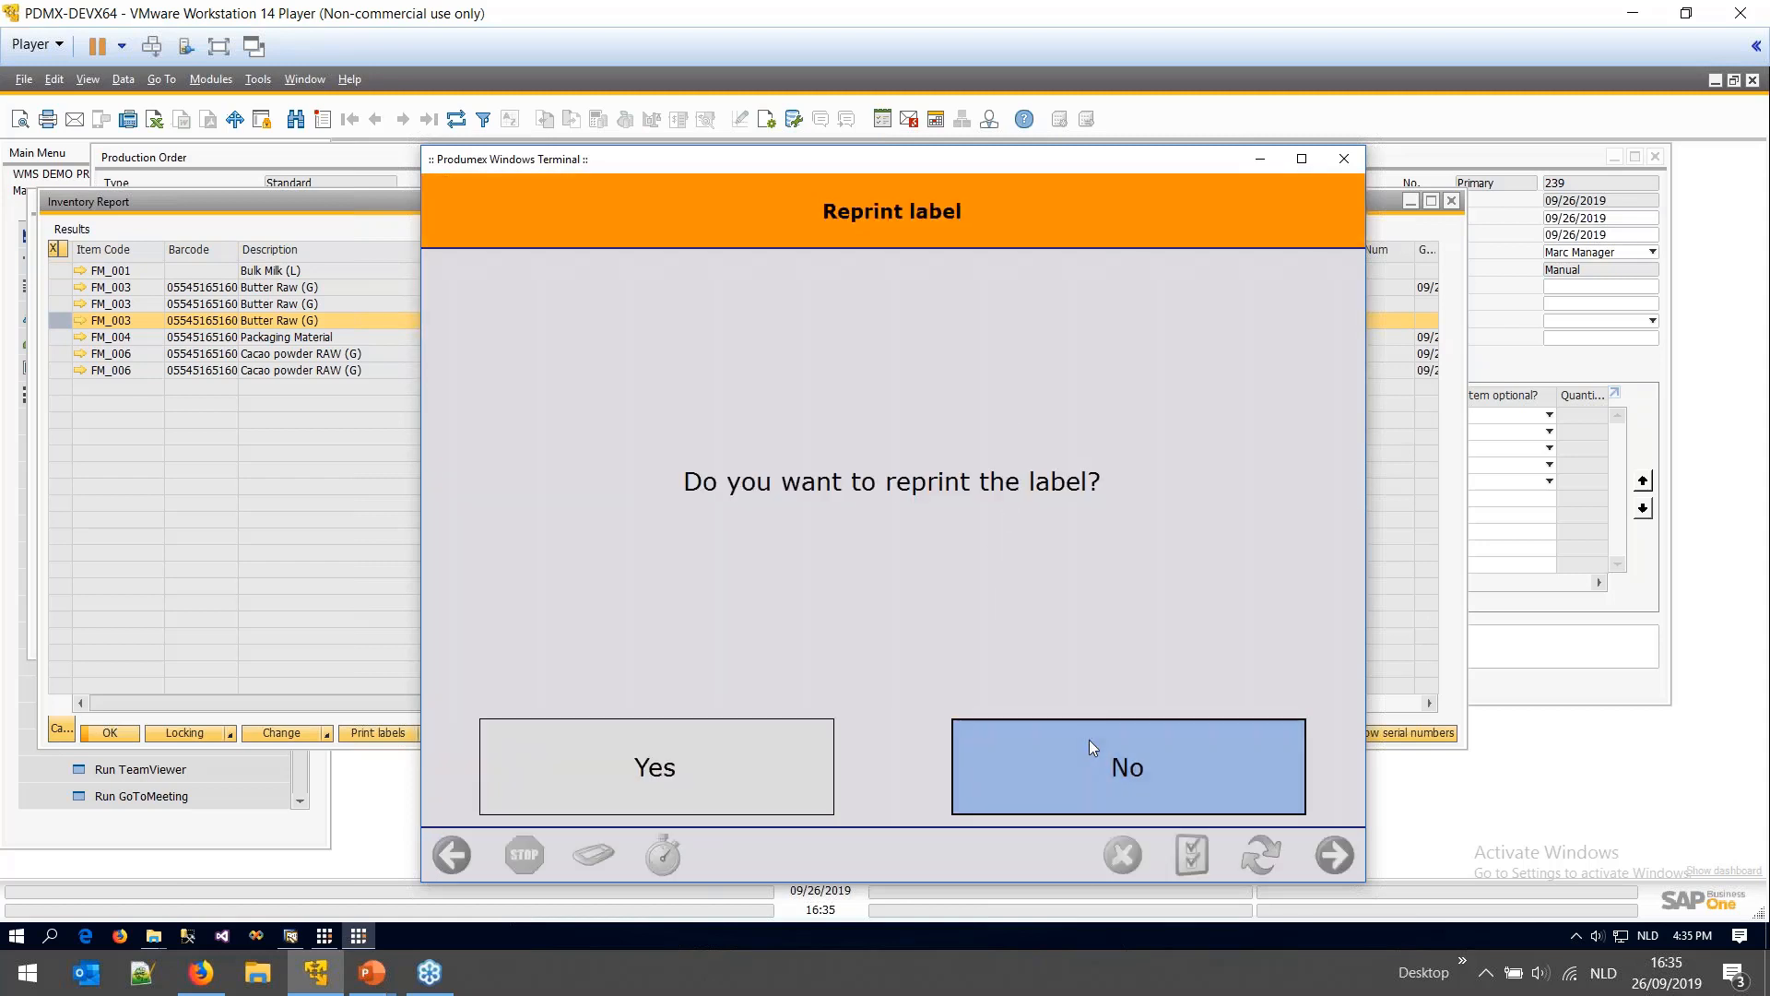
{"action": "left_click", "coordinate": [1088, 740]}
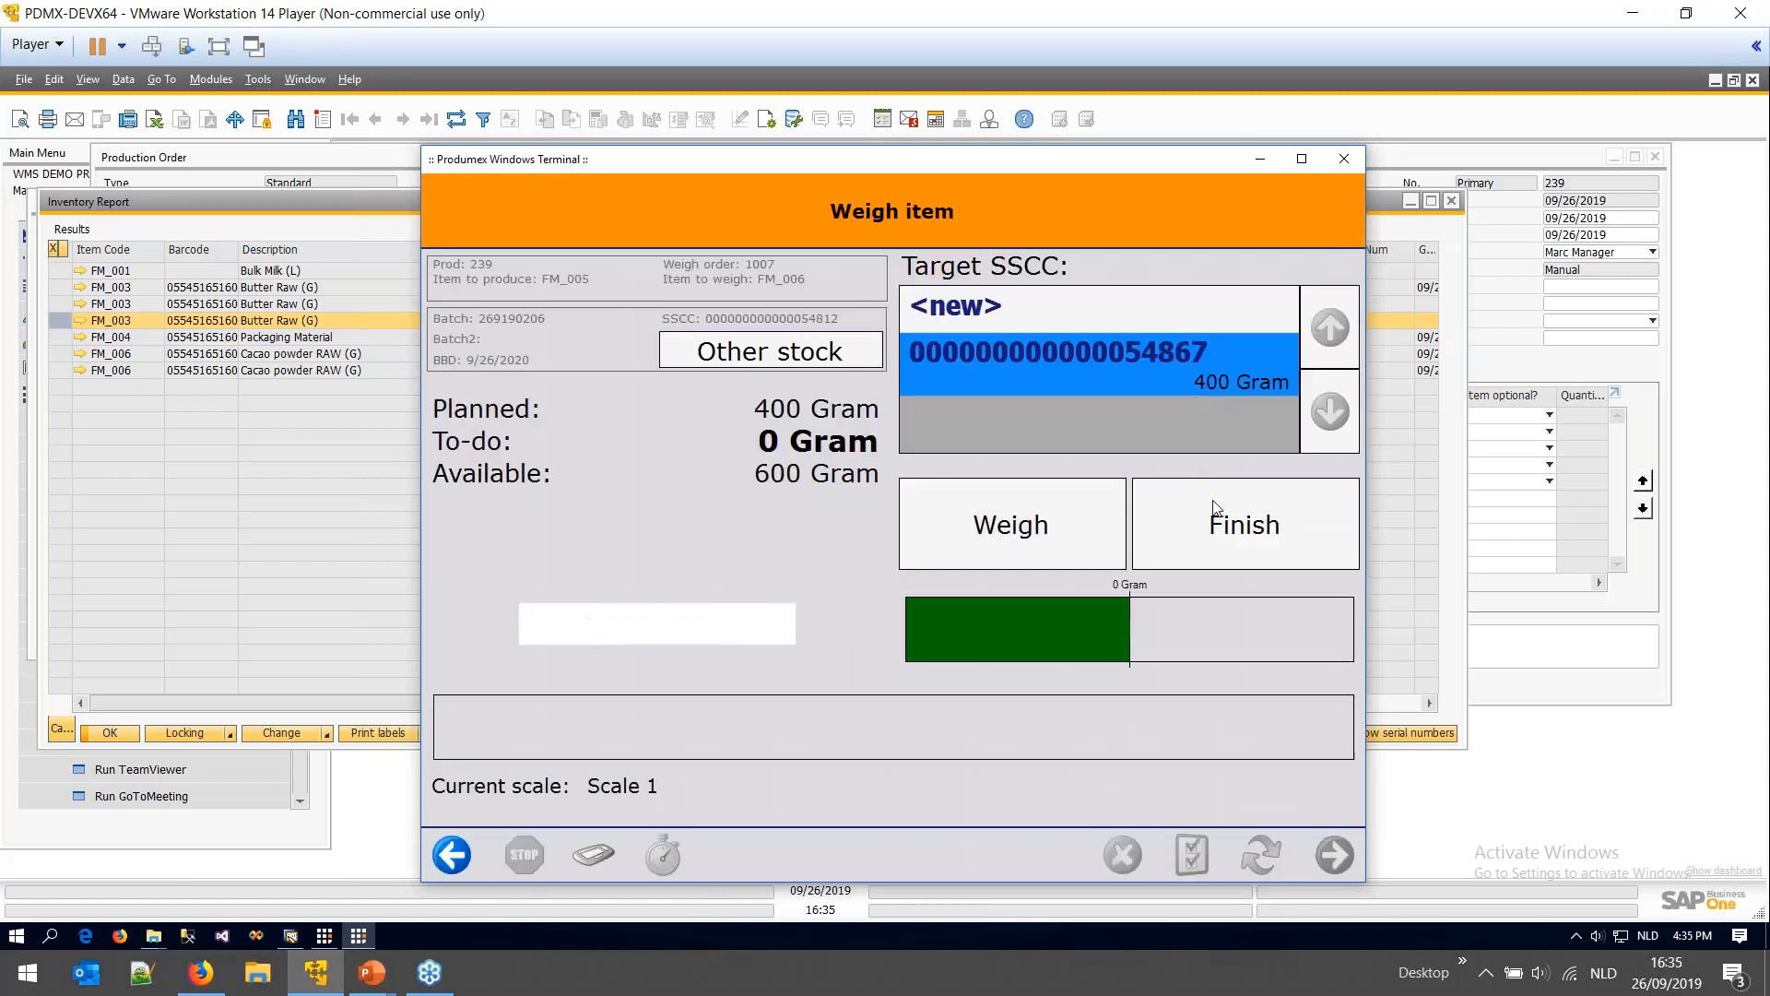
{"action": "left_click", "coordinate": [1227, 539]}
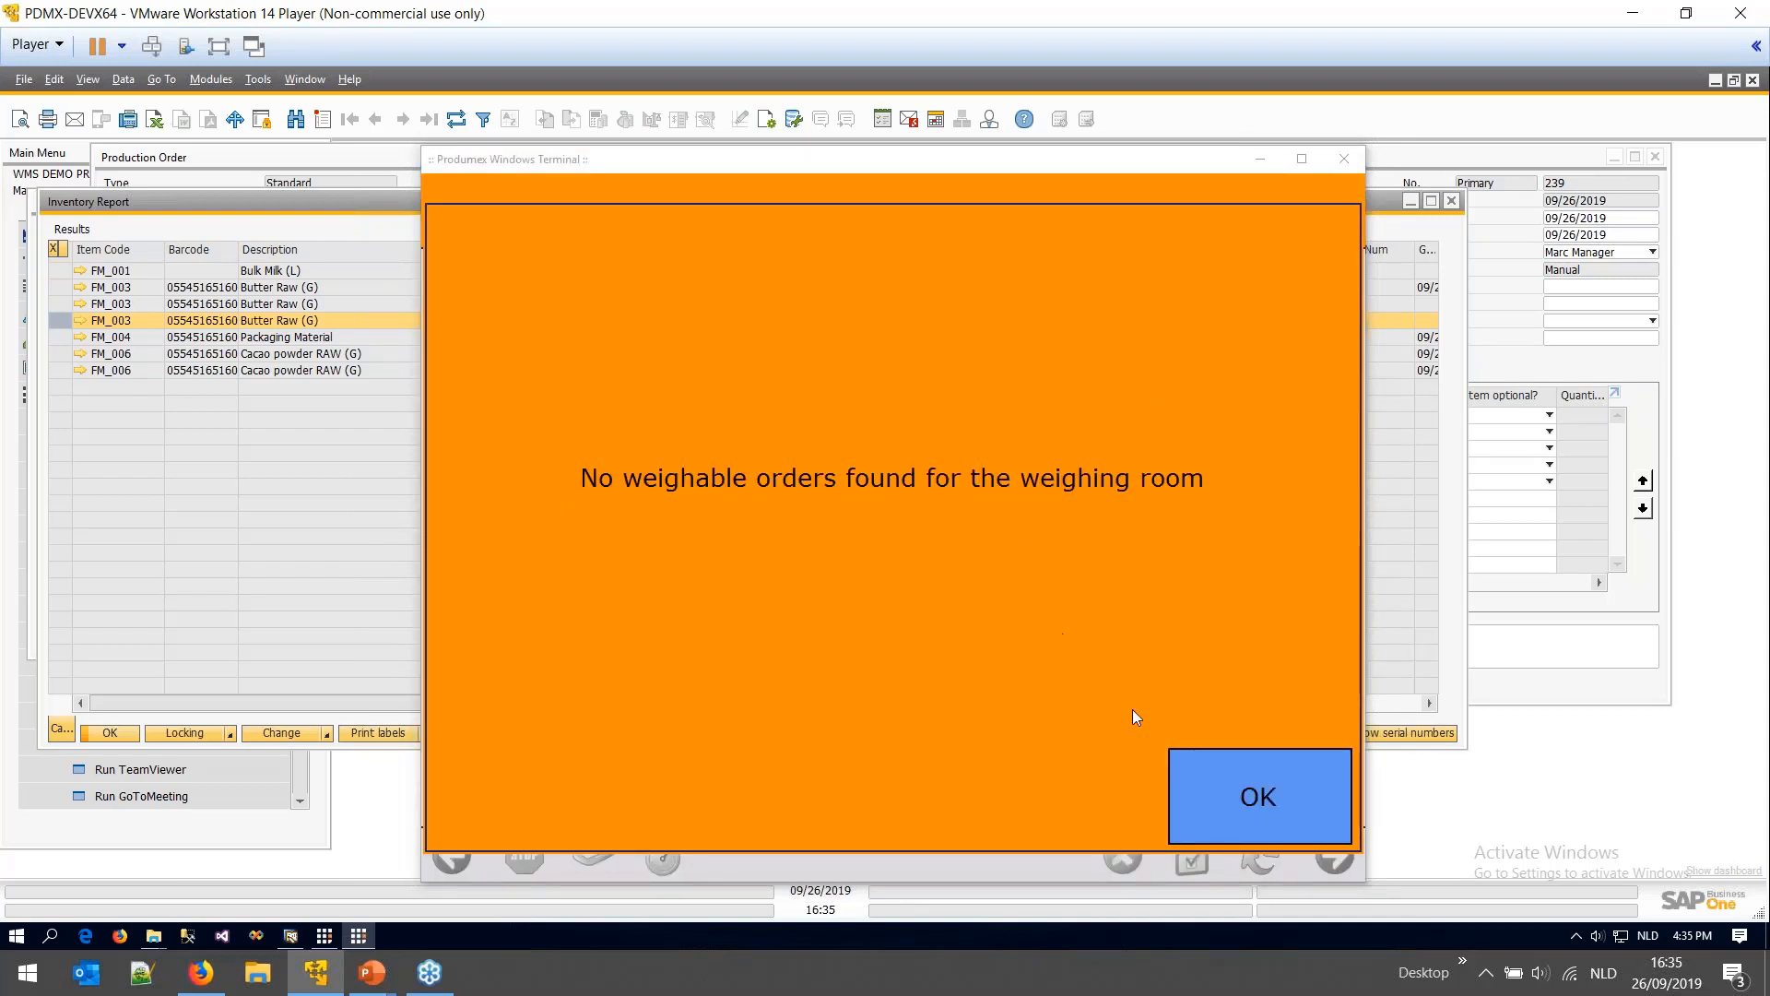
{"action": "left_click", "coordinate": [1199, 779]}
- Refresh the Inventory Report to confirm Butter Raw and Cacao powder at After Weighing Line 1
{"action": "left_click", "coordinate": [297, 544]}
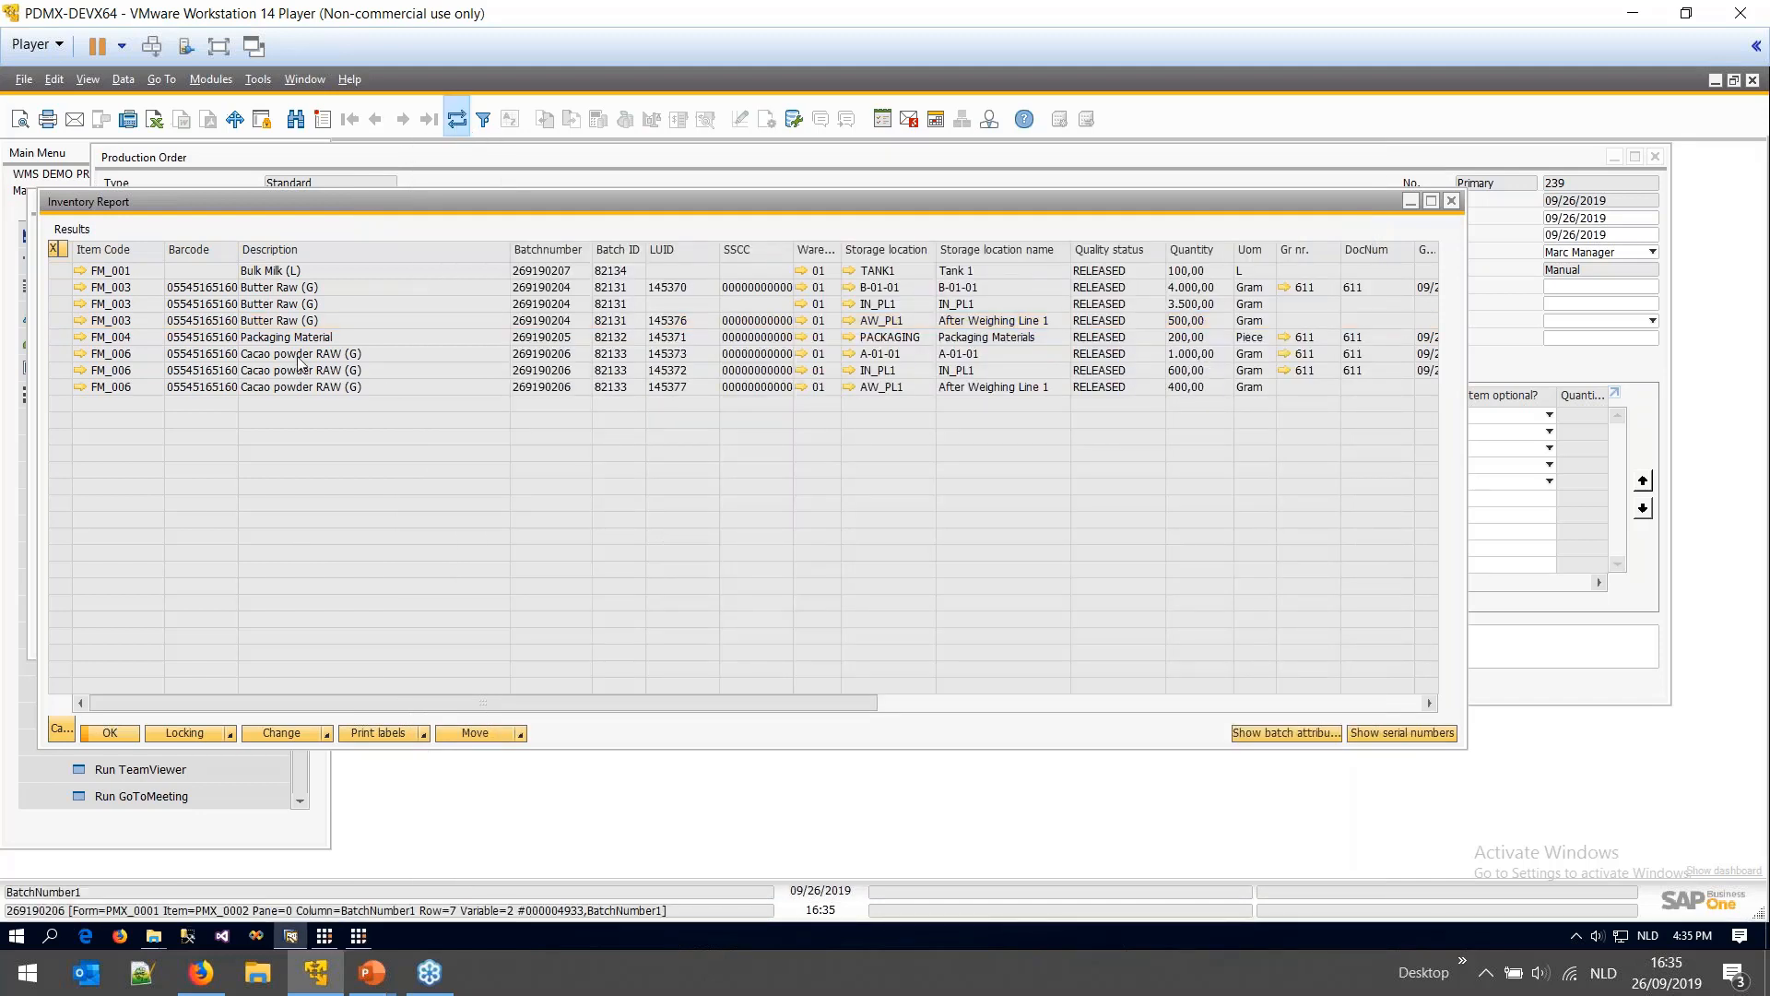
{"action": "left_click", "coordinate": [51, 323]}
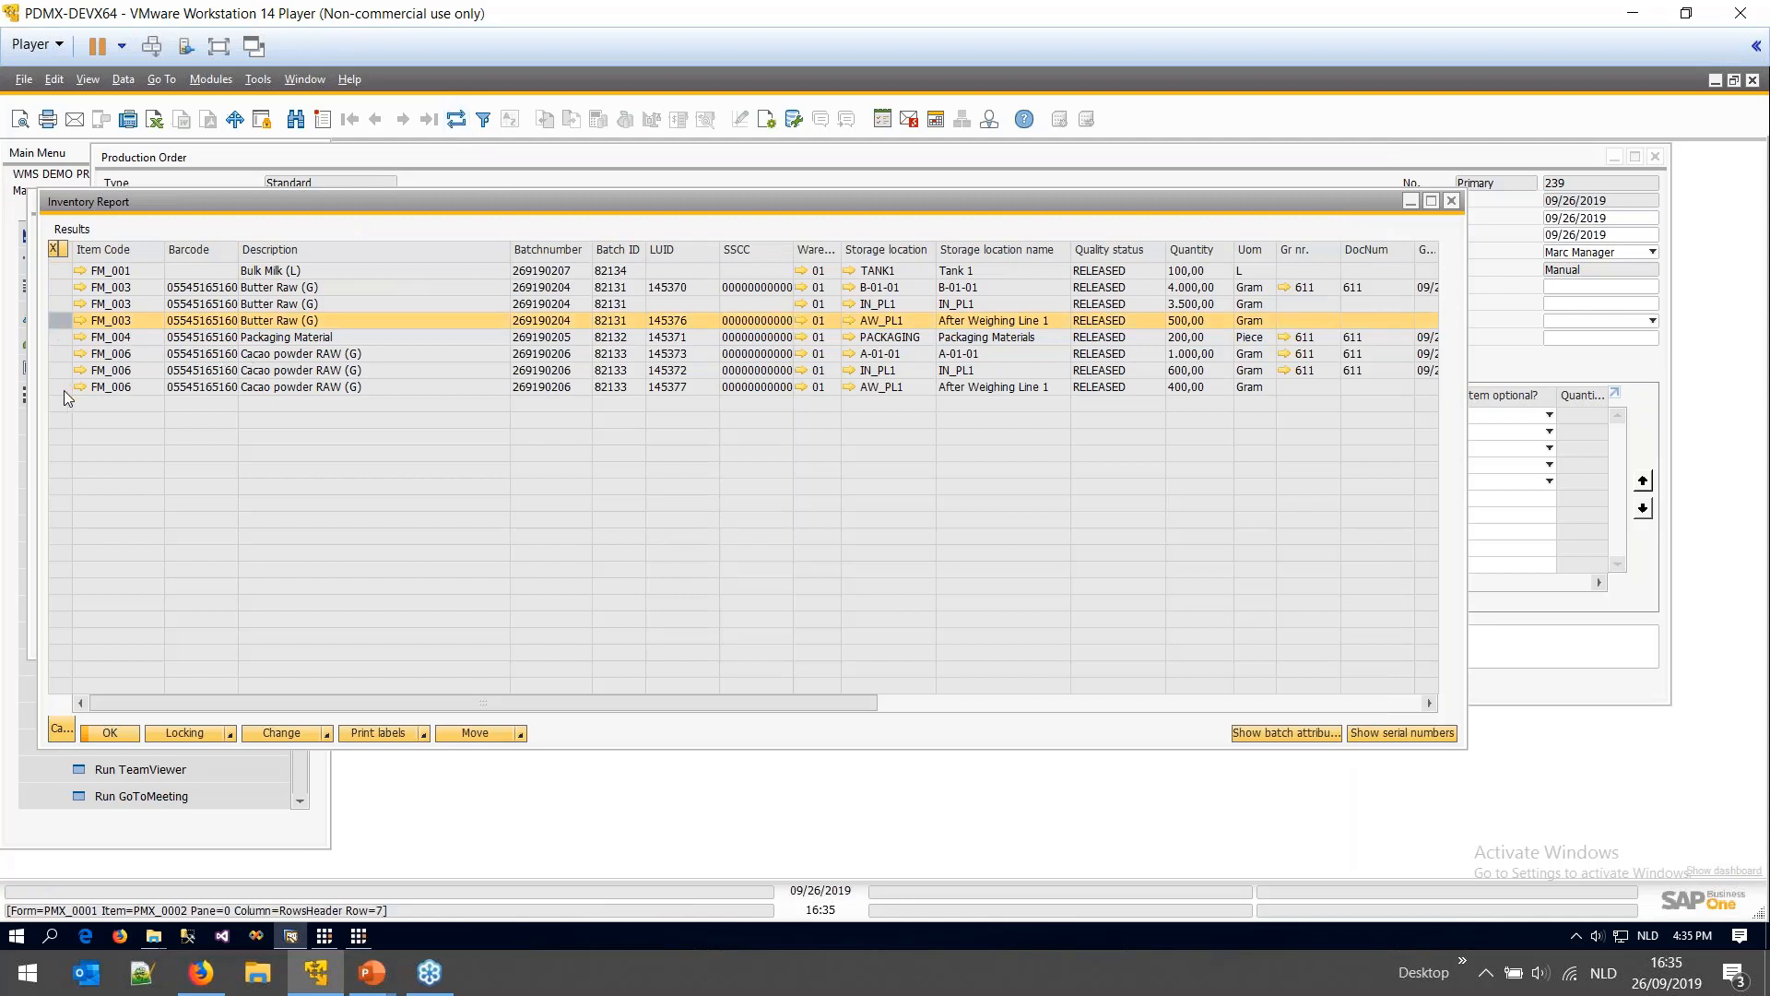
{"action": "left_click", "coordinate": [61, 388], "text": "ctrl"}
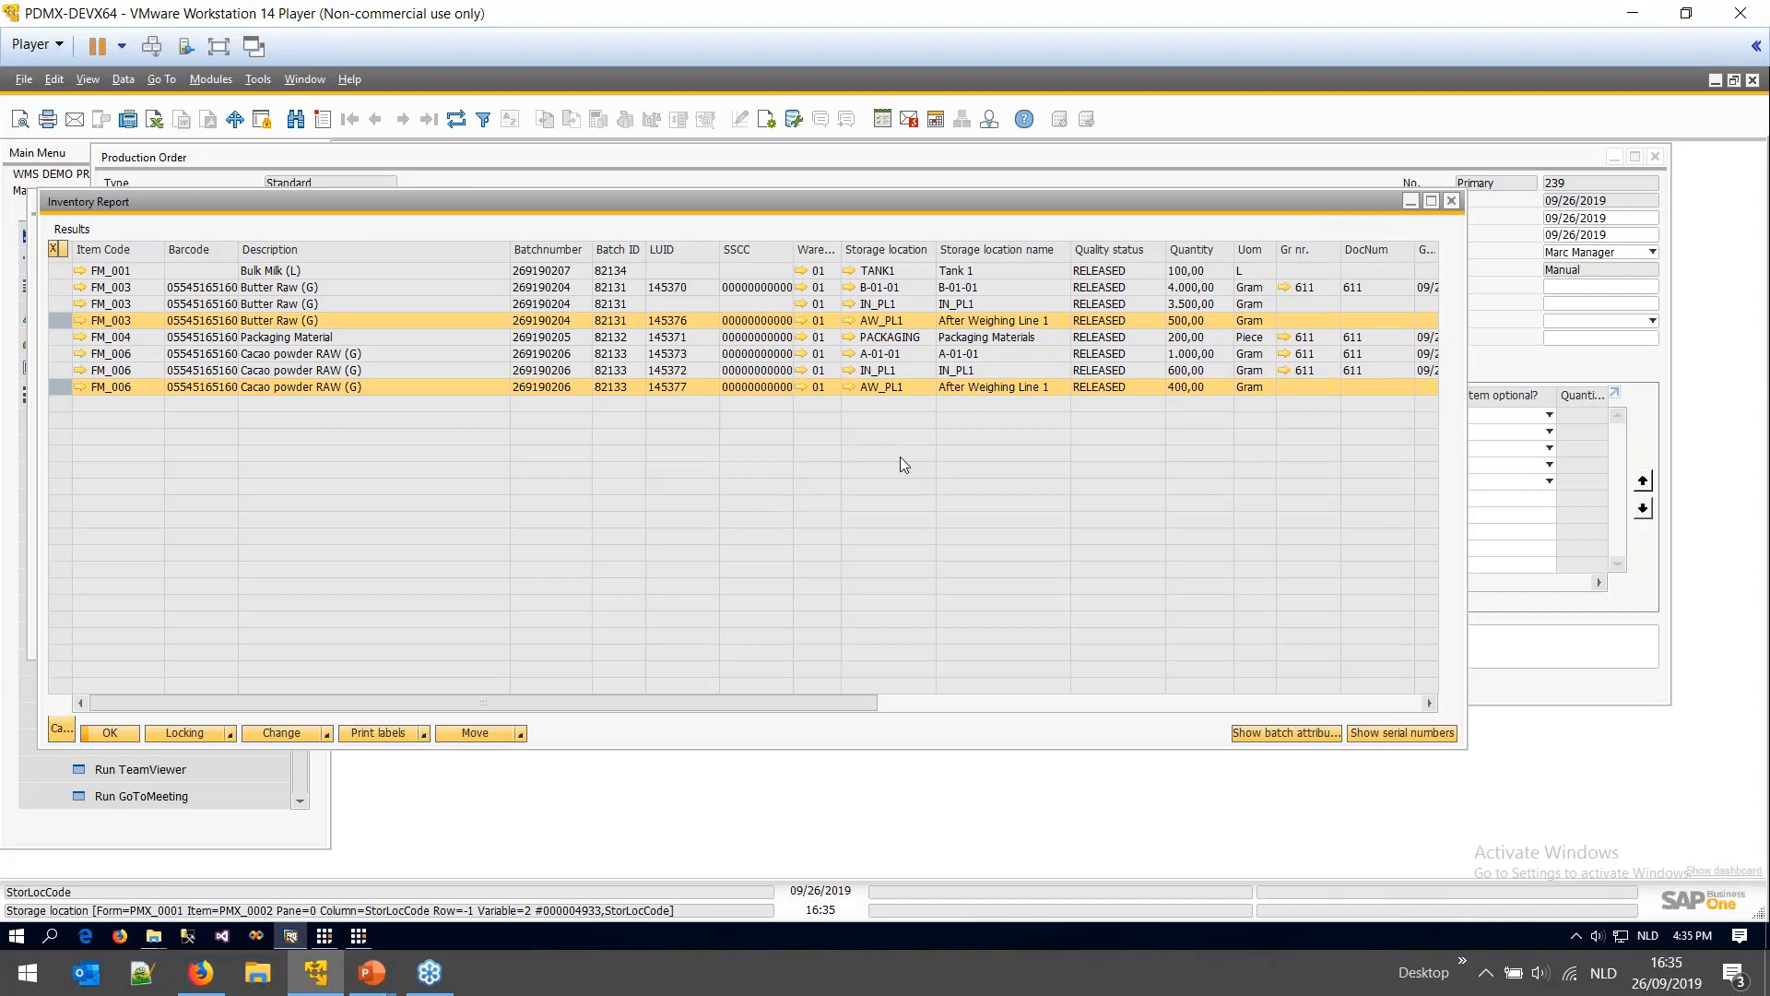
{"action": "mouse_move", "coordinate": [371, 969]}
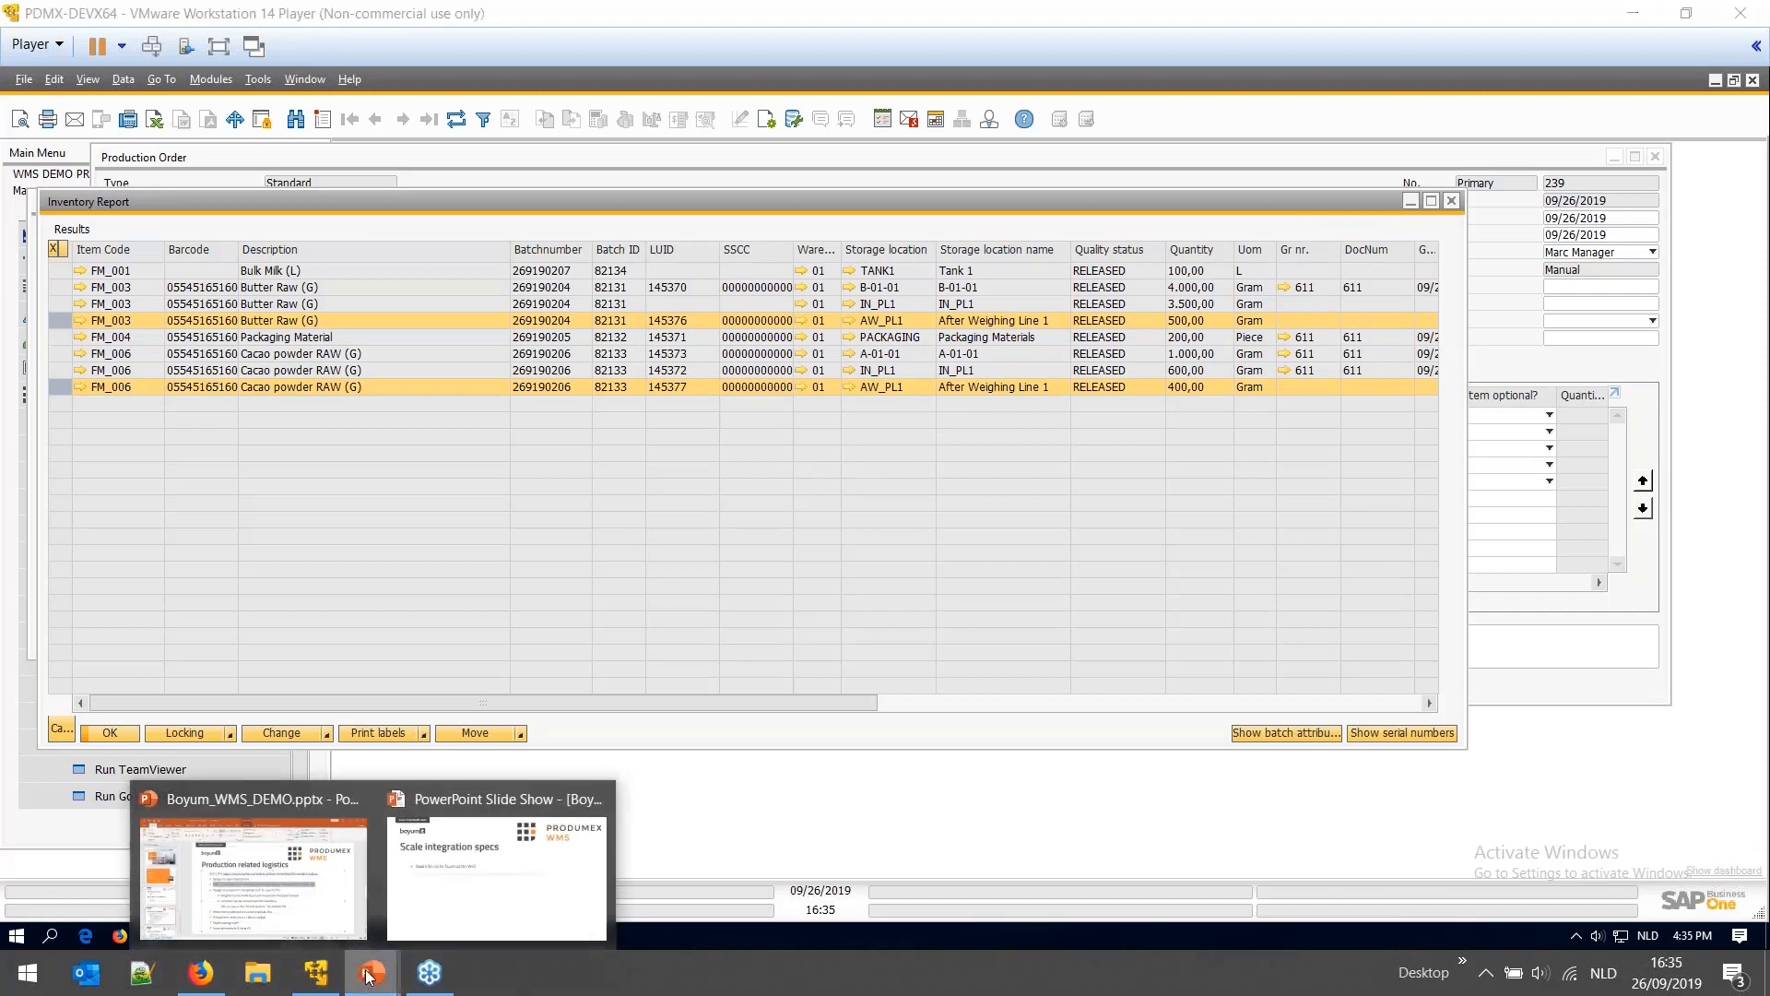
{"action": "left_click", "coordinate": [339, 915]}
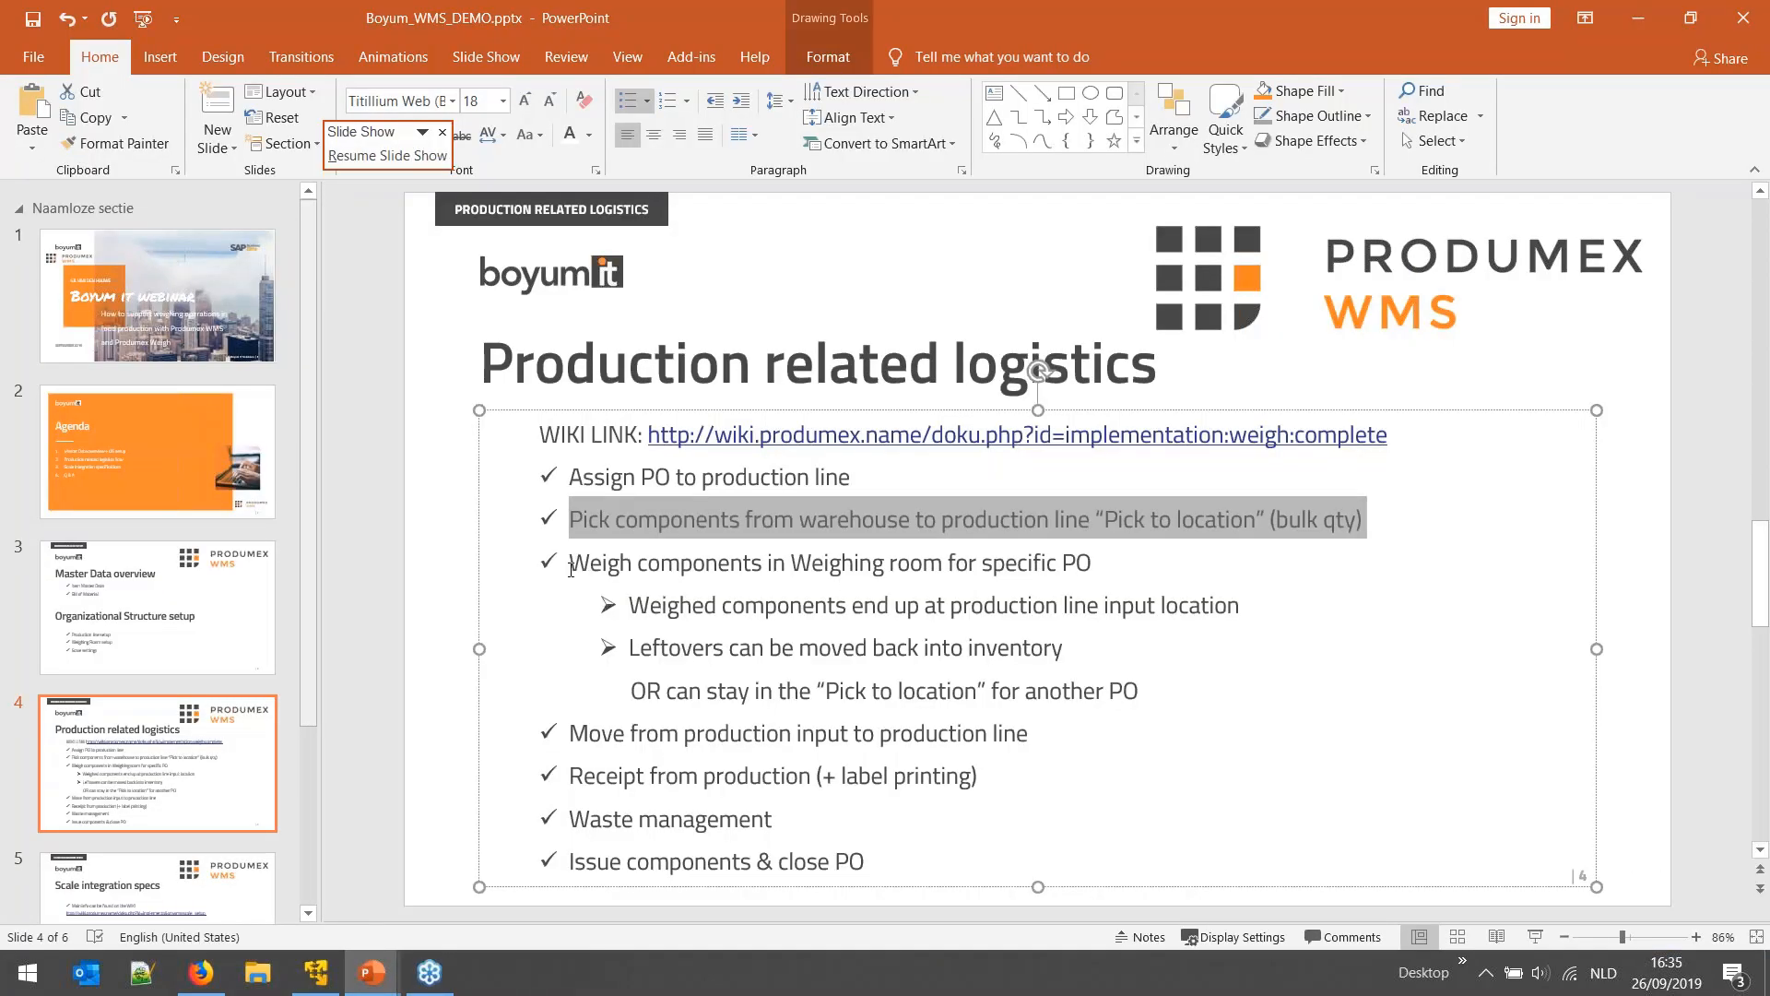
{"action": "left_click_drag", "start_coordinate": [569, 564], "coordinate": [1073, 572]}
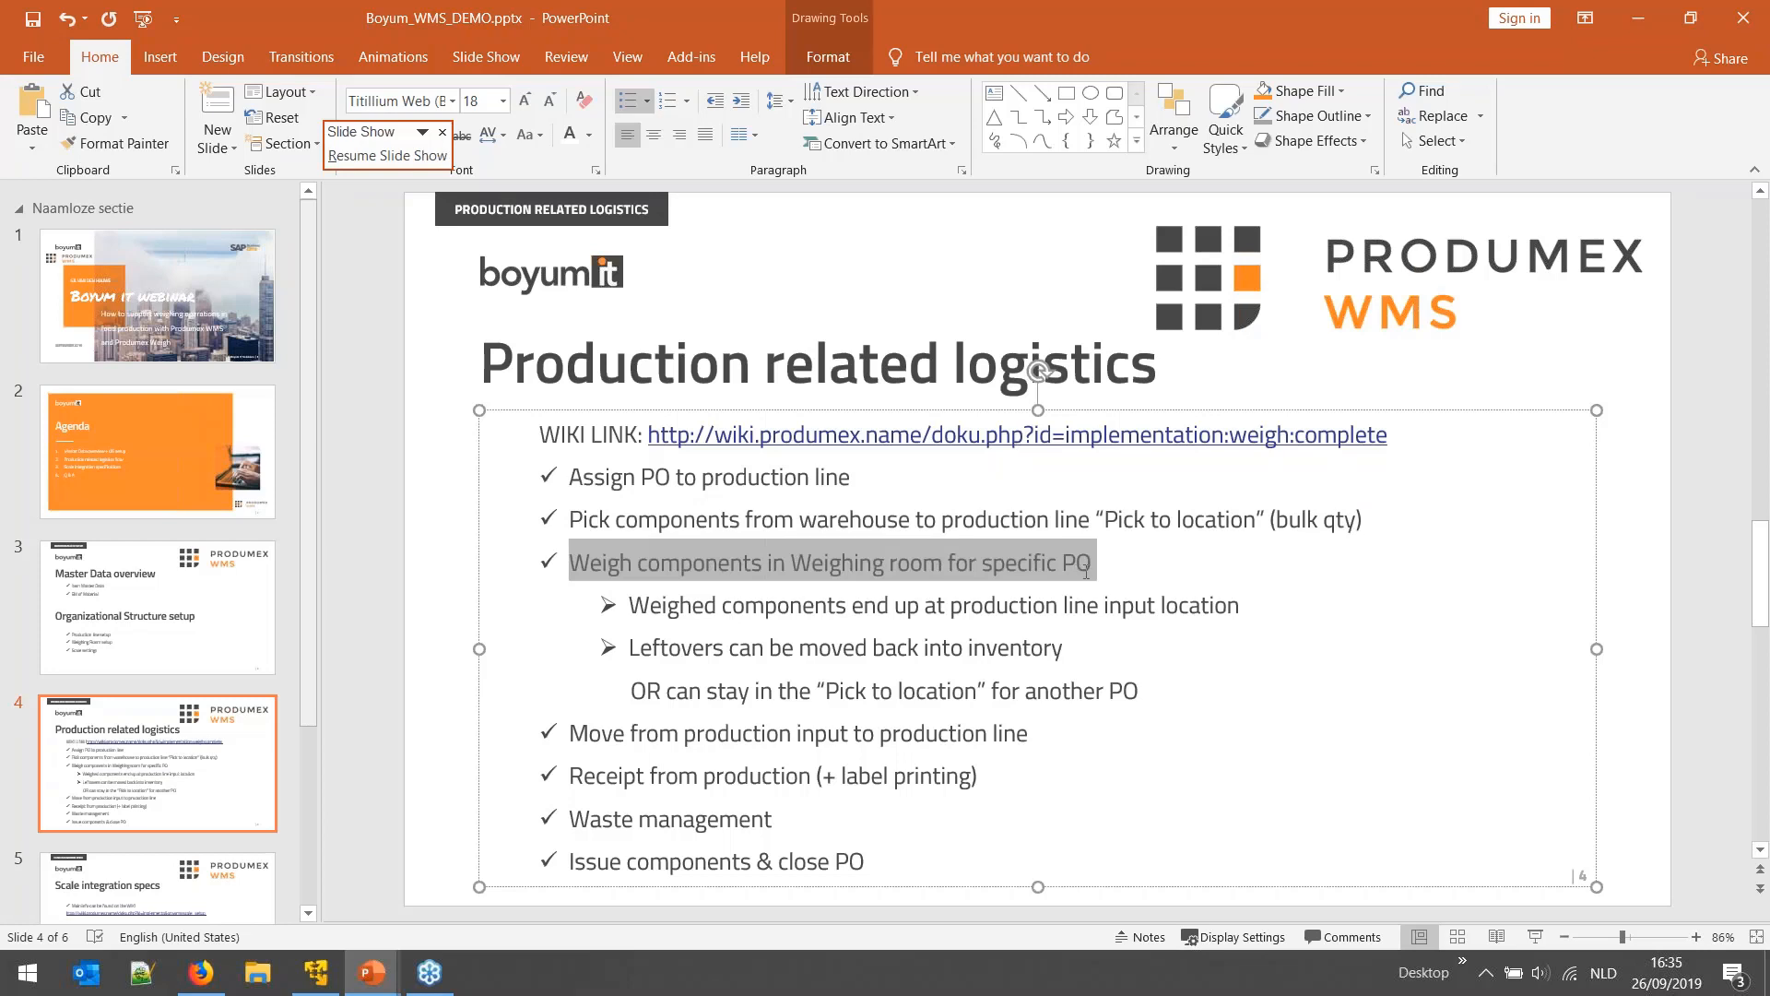
{"action": "left_click_drag", "start_coordinate": [631, 609], "coordinate": [1231, 613]}
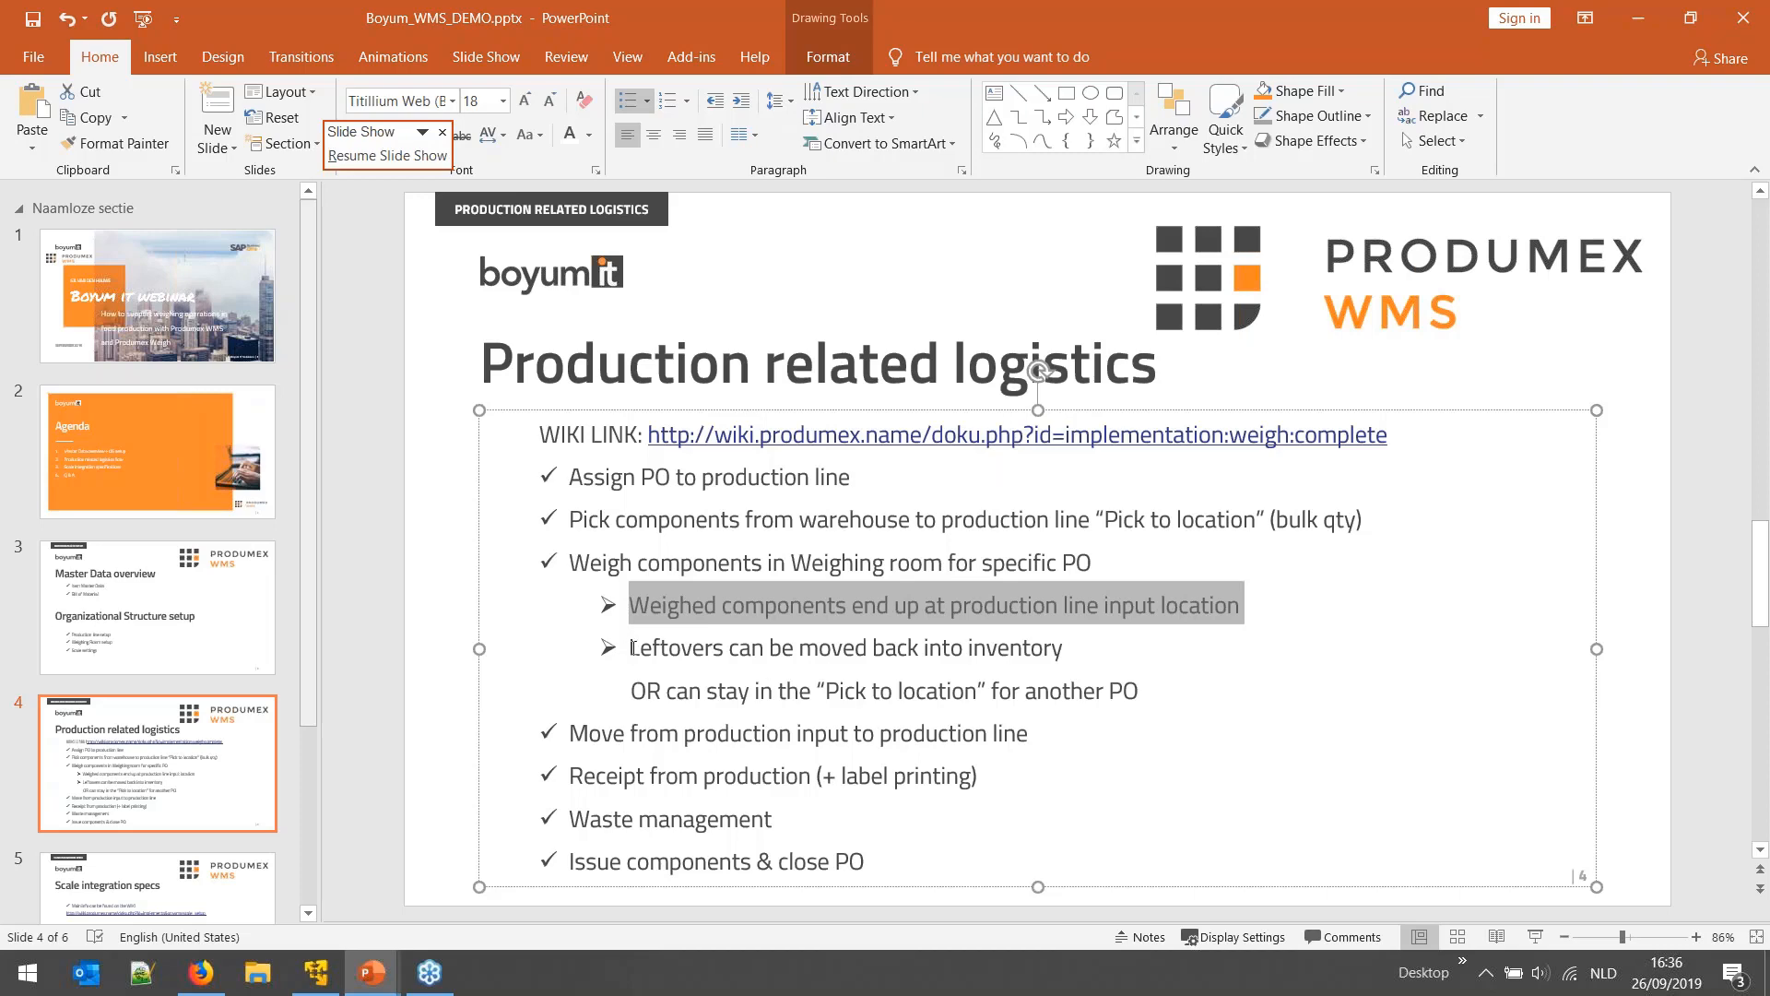
{"action": "left_click_drag", "start_coordinate": [633, 648], "coordinate": [1069, 650]}
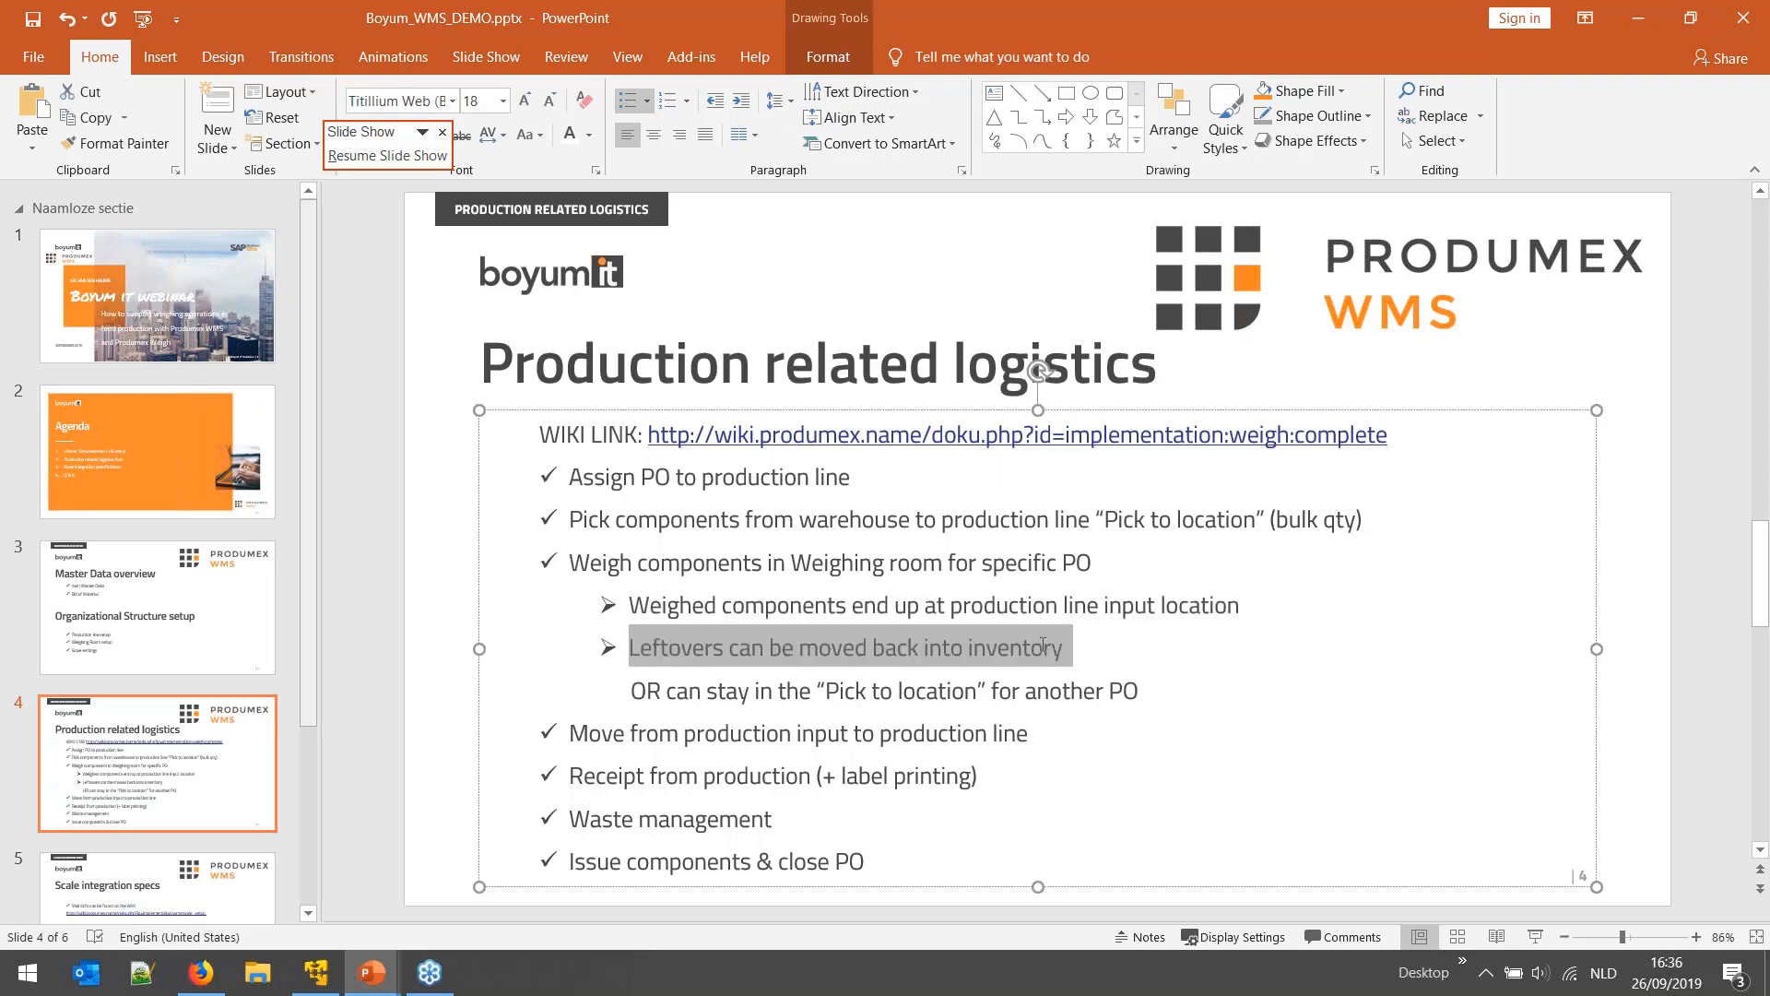
{"action": "left_click", "coordinate": [311, 968]}
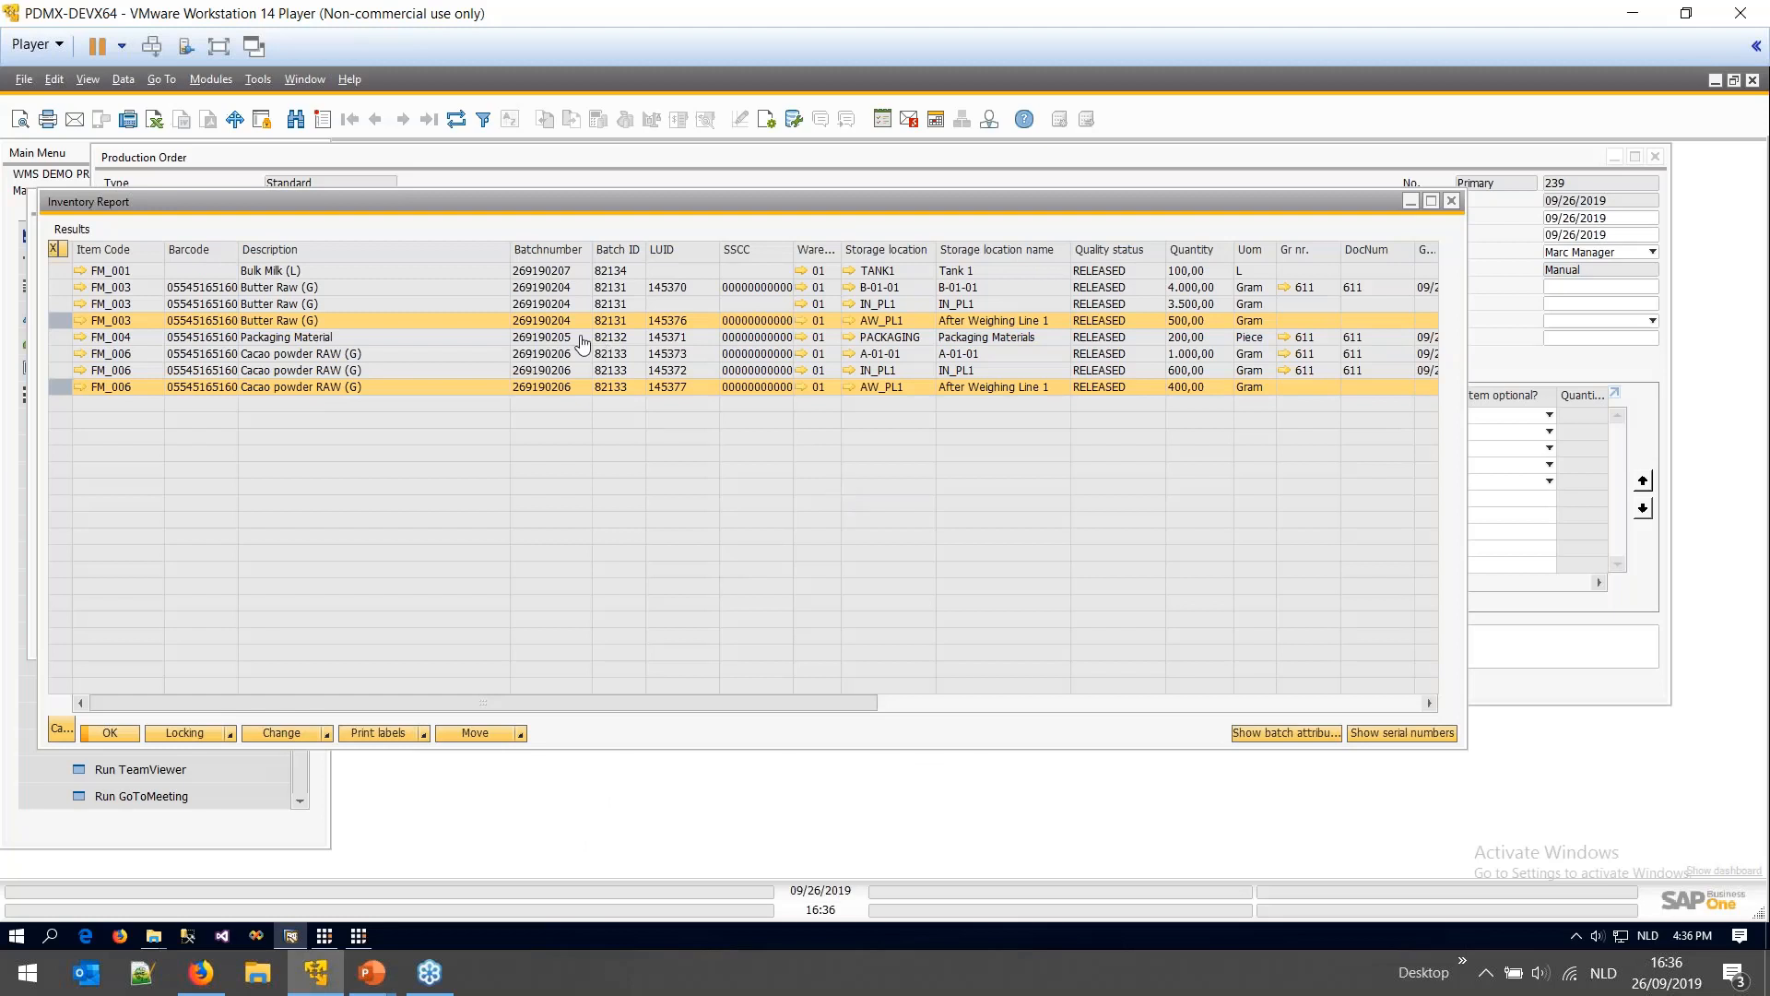
- Start an ad hoc local move of a partial logistic unit in the terminal
{"action": "left_click", "coordinate": [328, 304]}
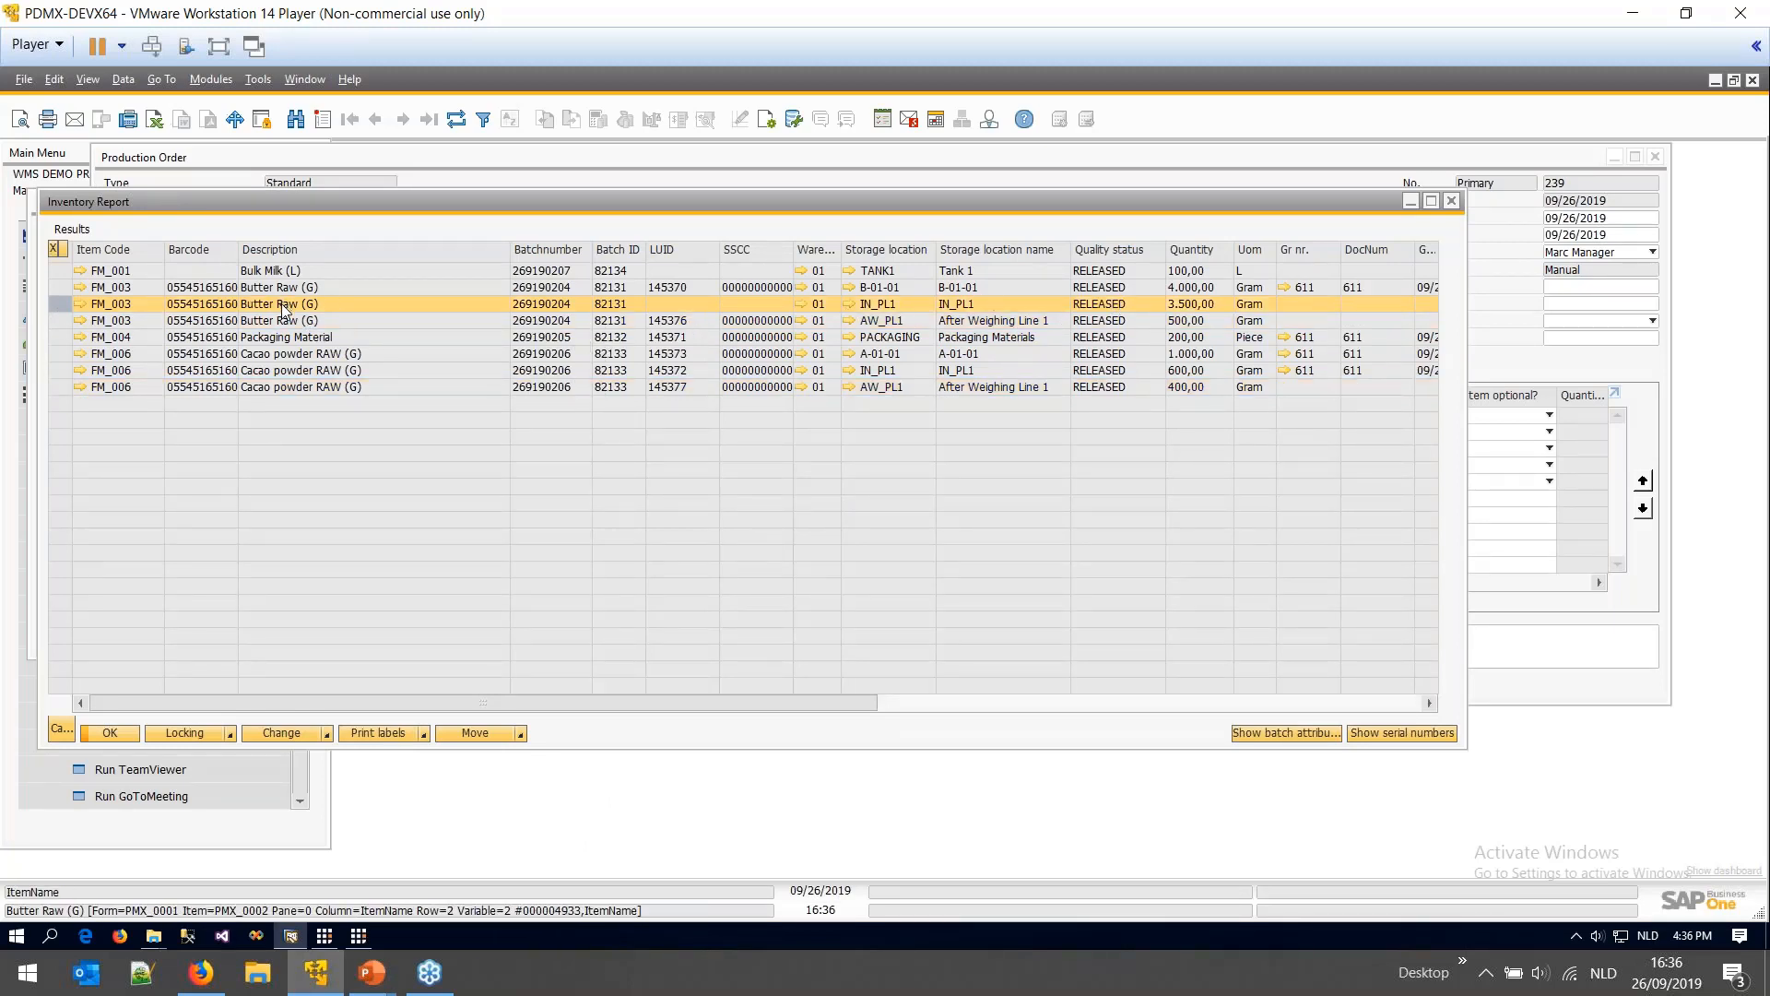
{"action": "left_click", "coordinate": [325, 934]}
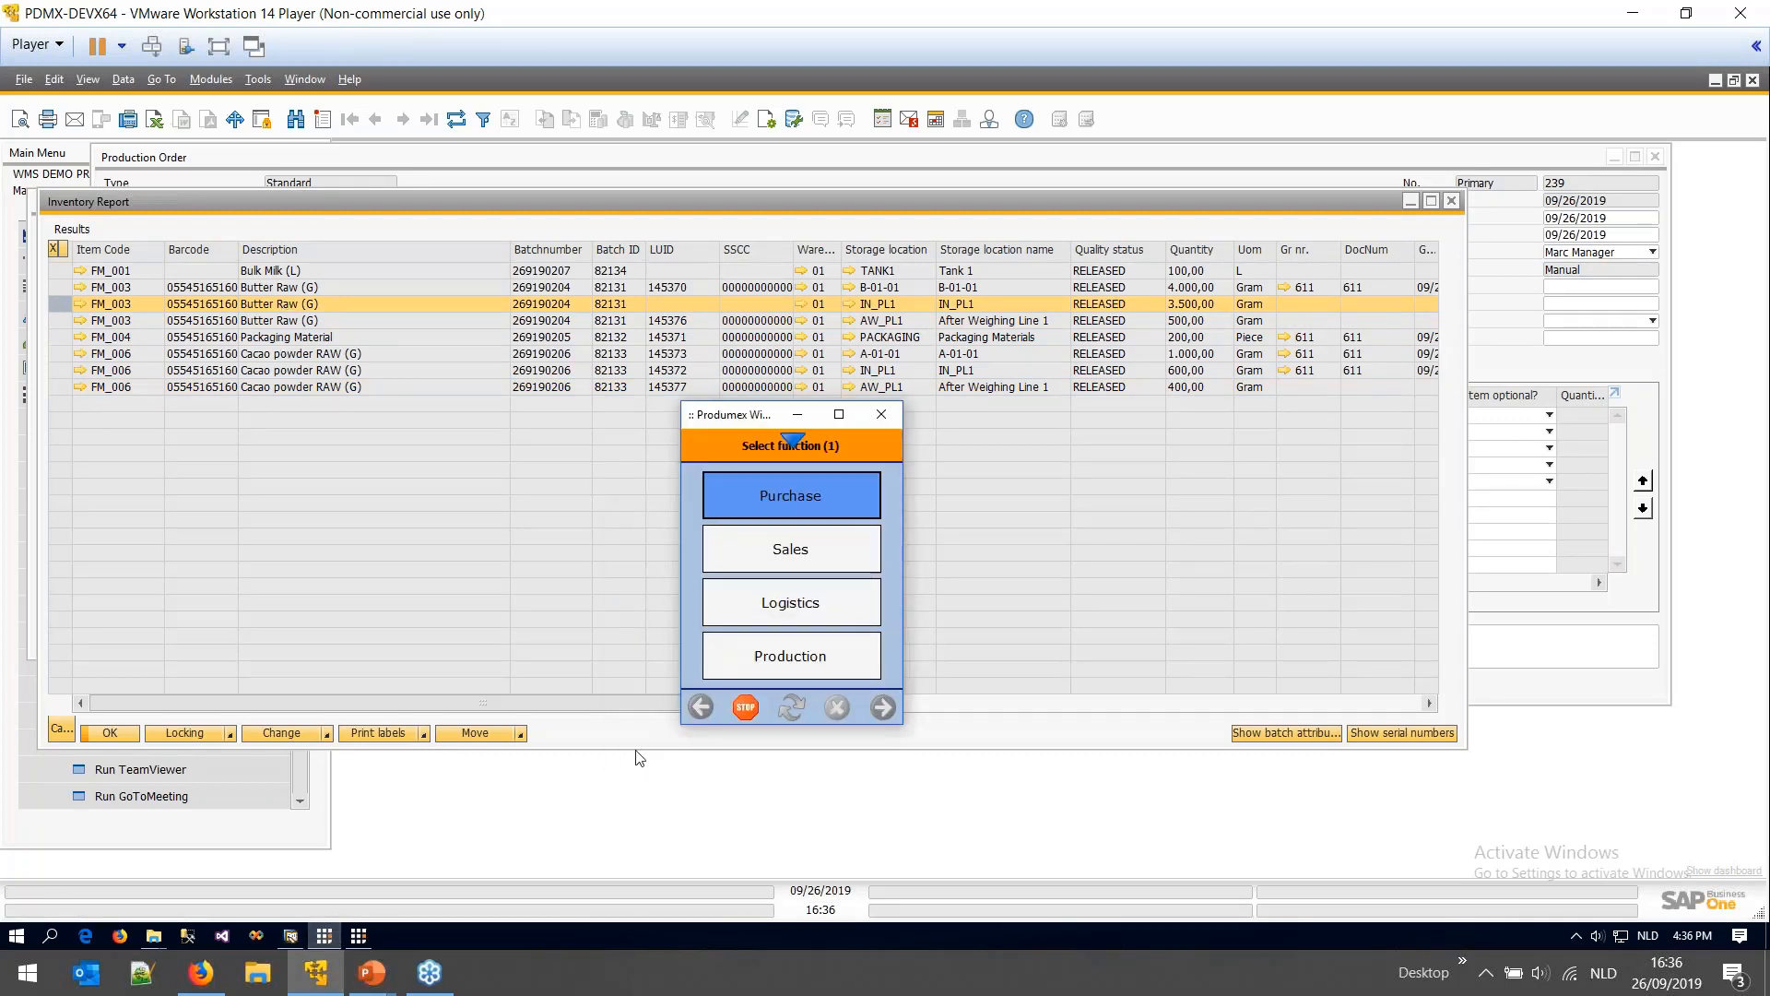
{"action": "left_click", "coordinate": [804, 605]}
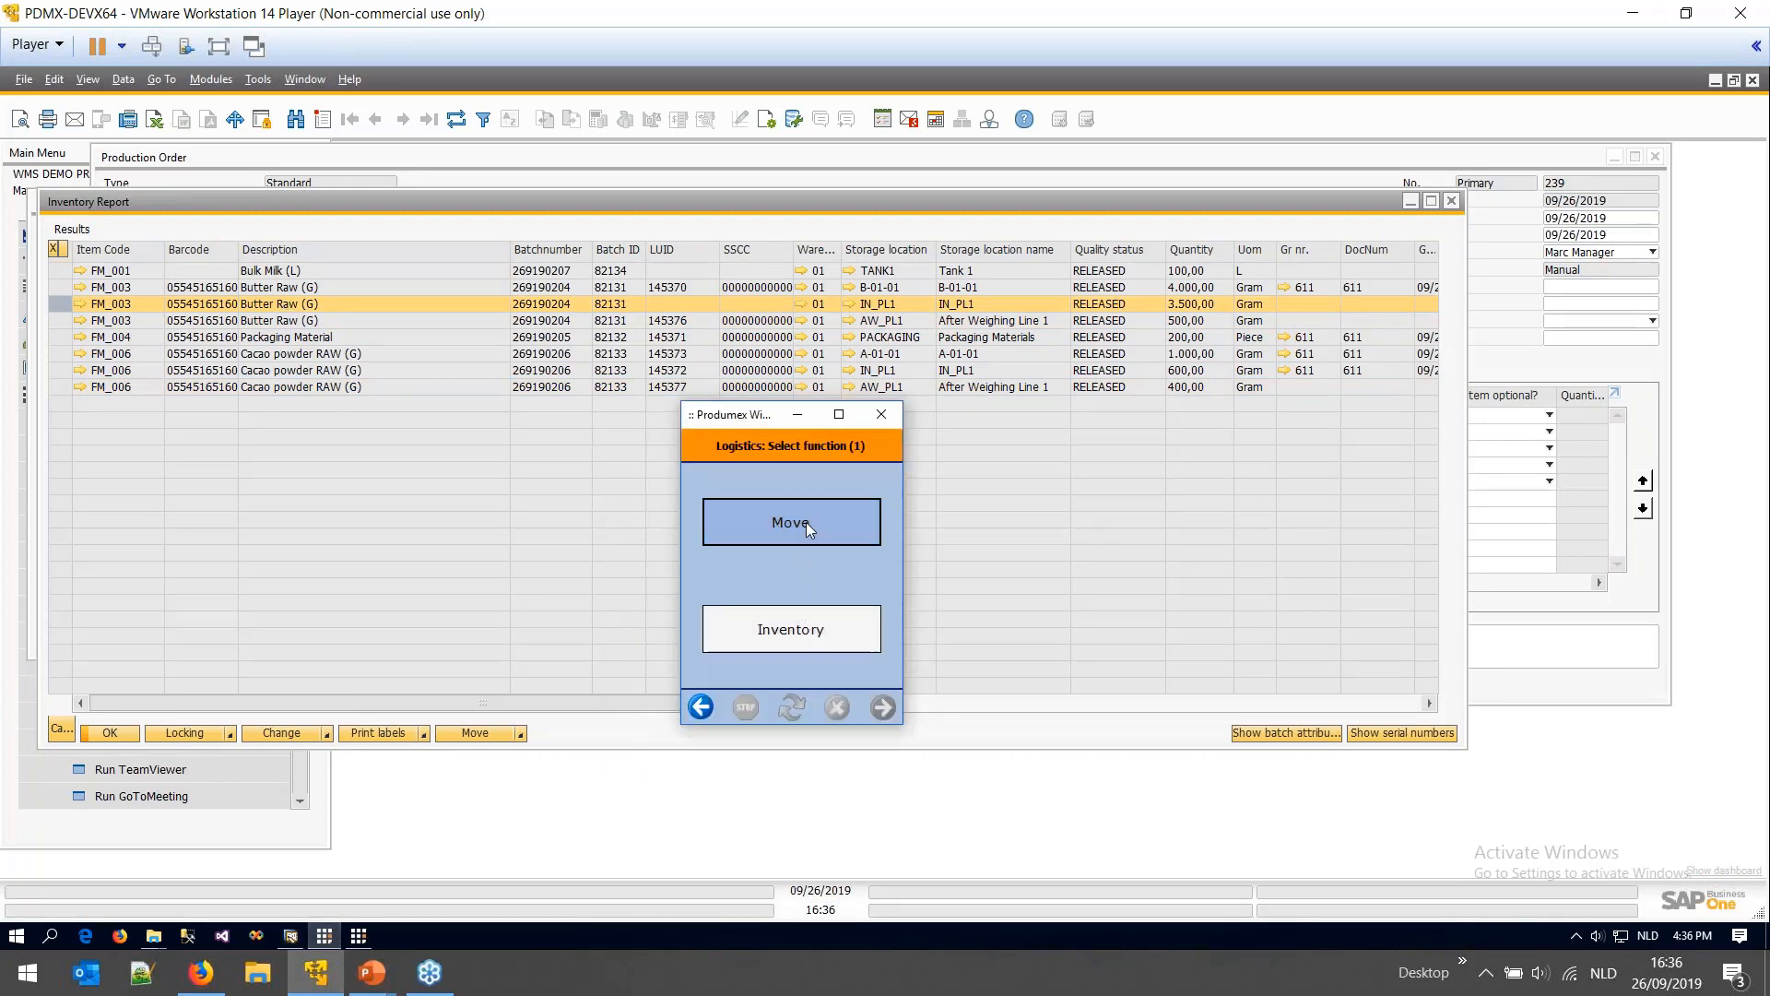
{"action": "left_click", "coordinate": [805, 523]}
{"action": "left_click", "coordinate": [797, 514]}
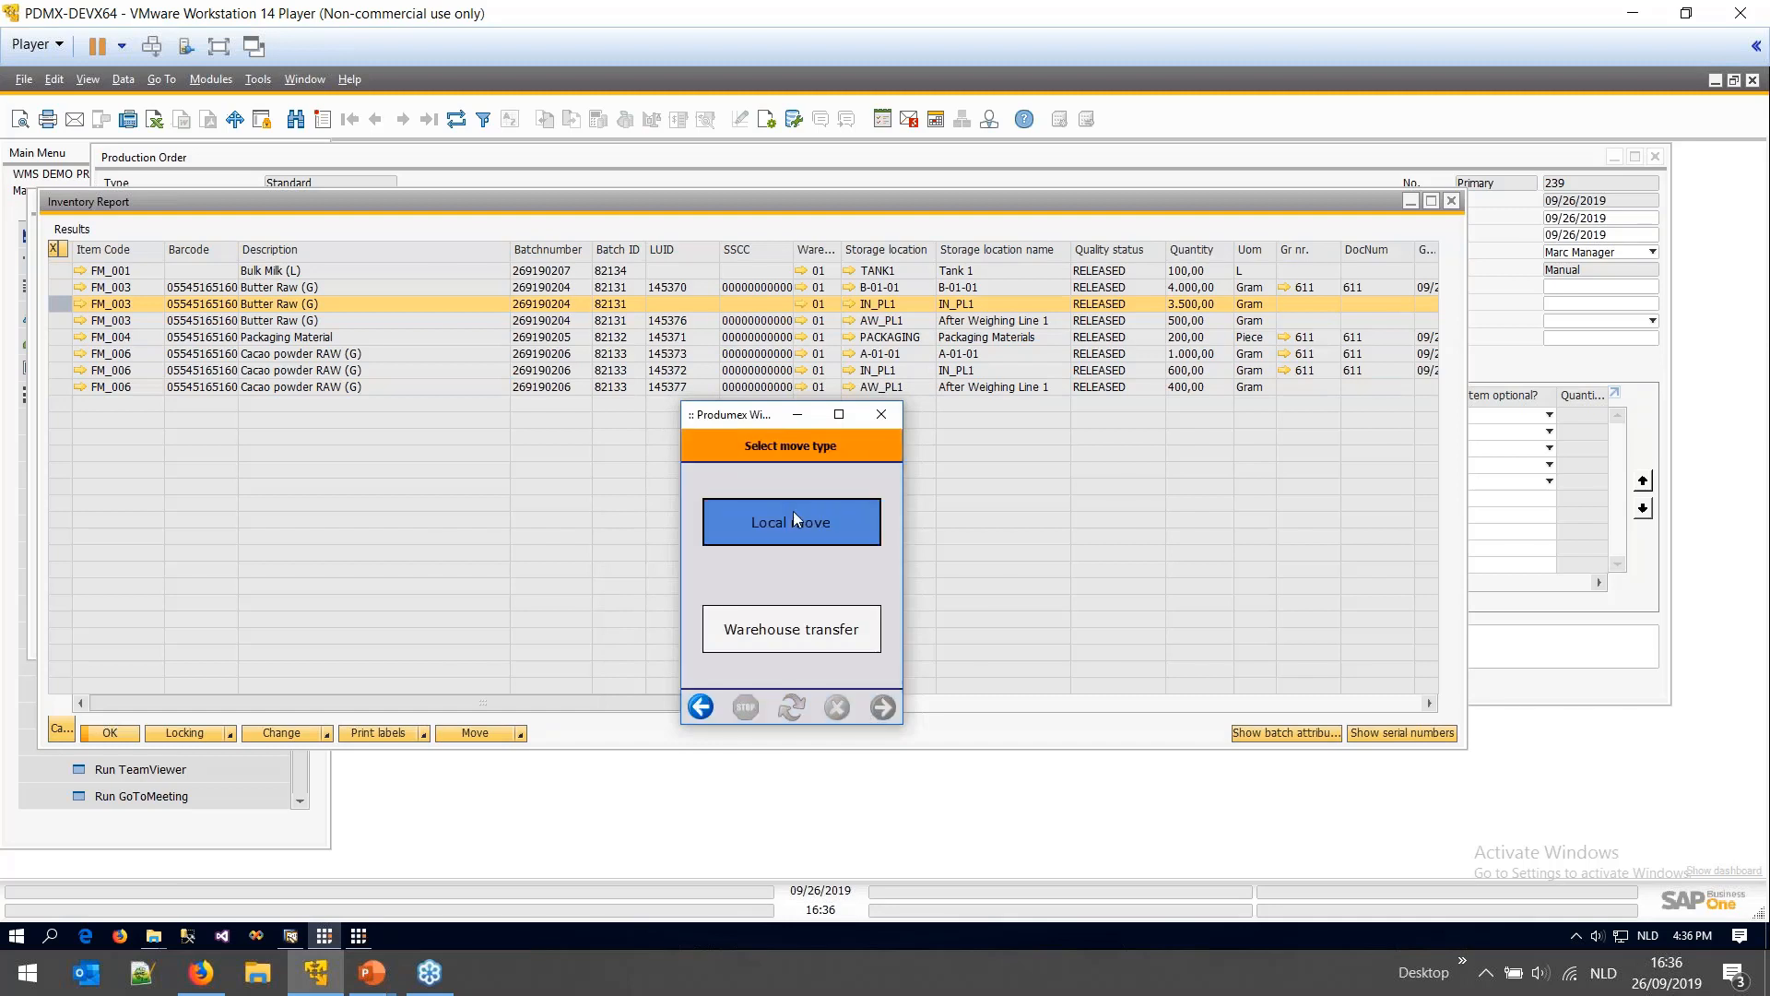
{"action": "left_click", "coordinate": [787, 530]}
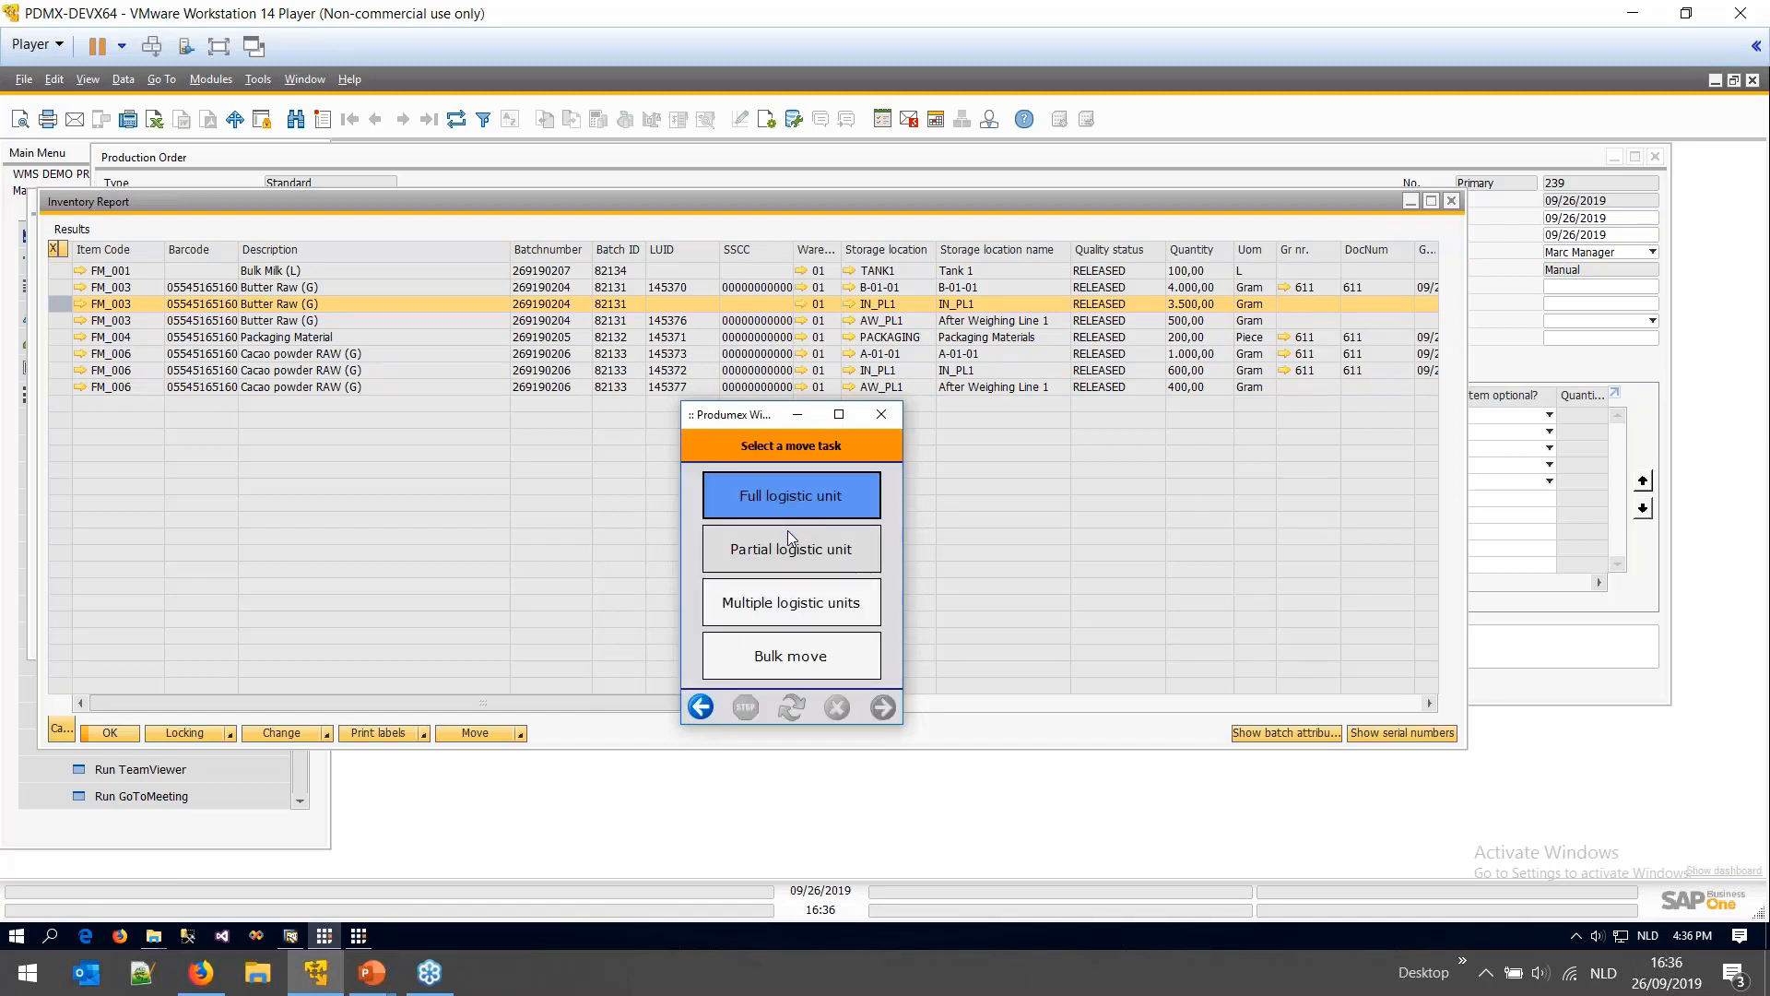
{"action": "left_click", "coordinate": [807, 555]}
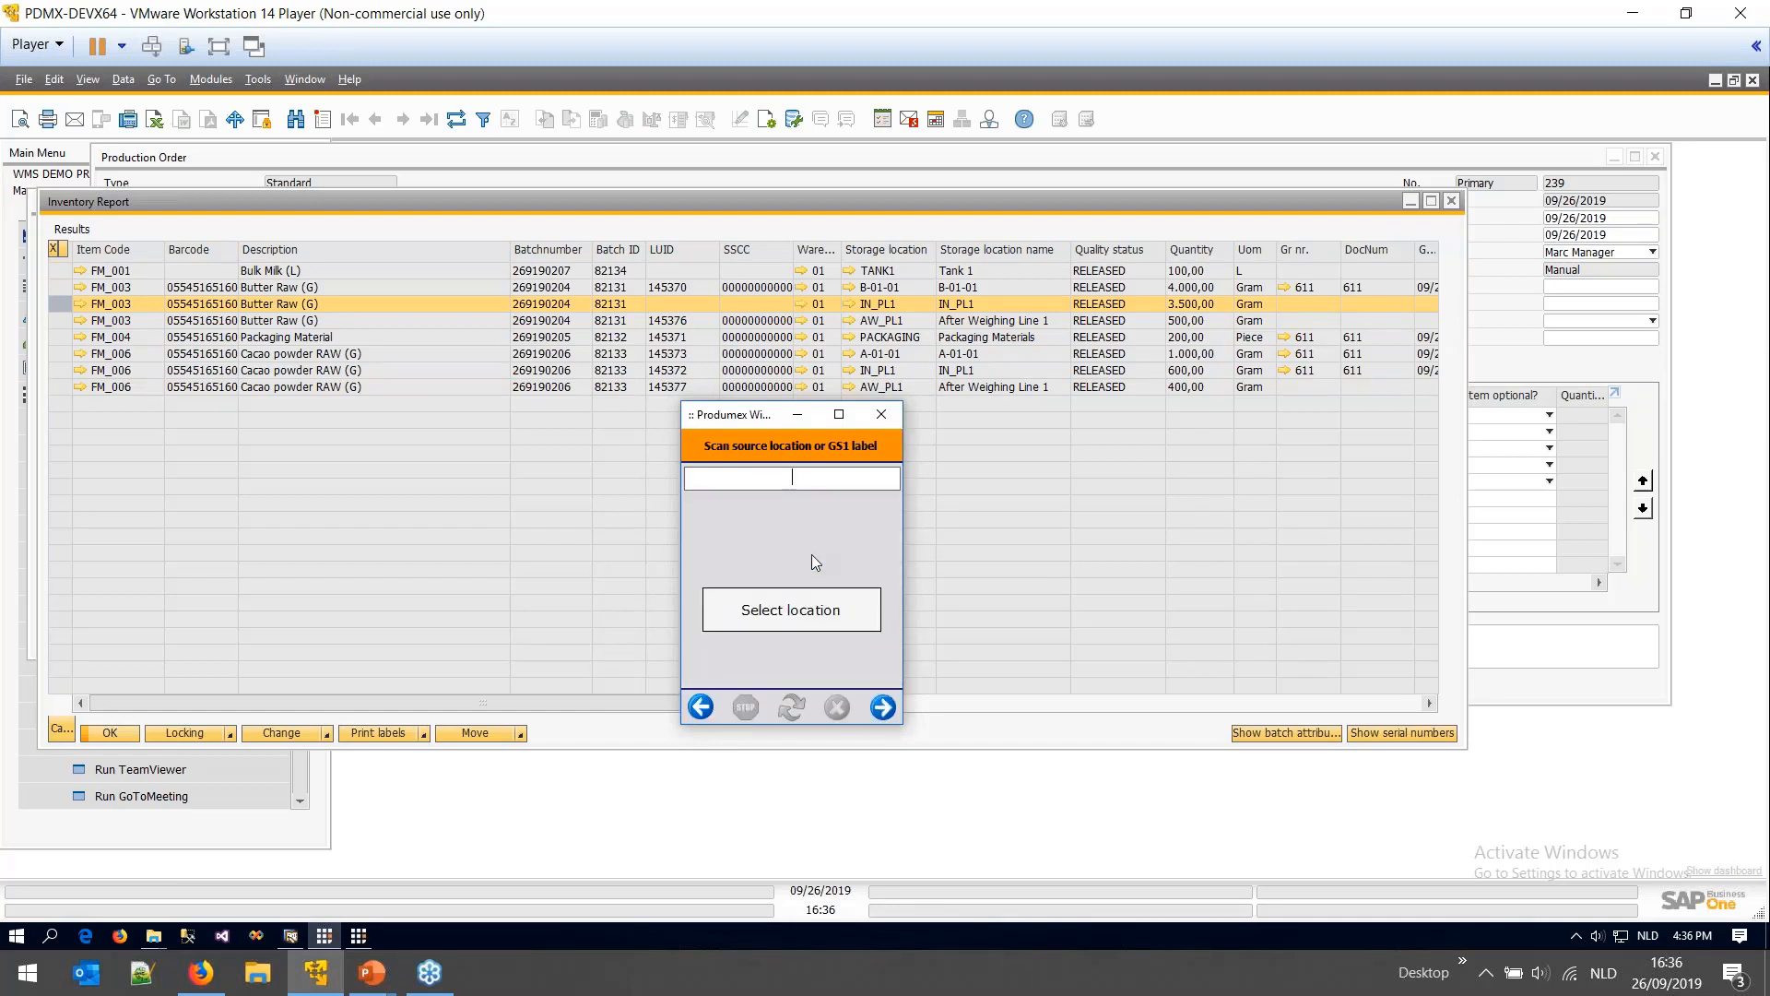
- Move the maximum 3500 Gram of FM_003 Butter Raw from source location IN_PL1
{"action": "type", "text": "IN-"}
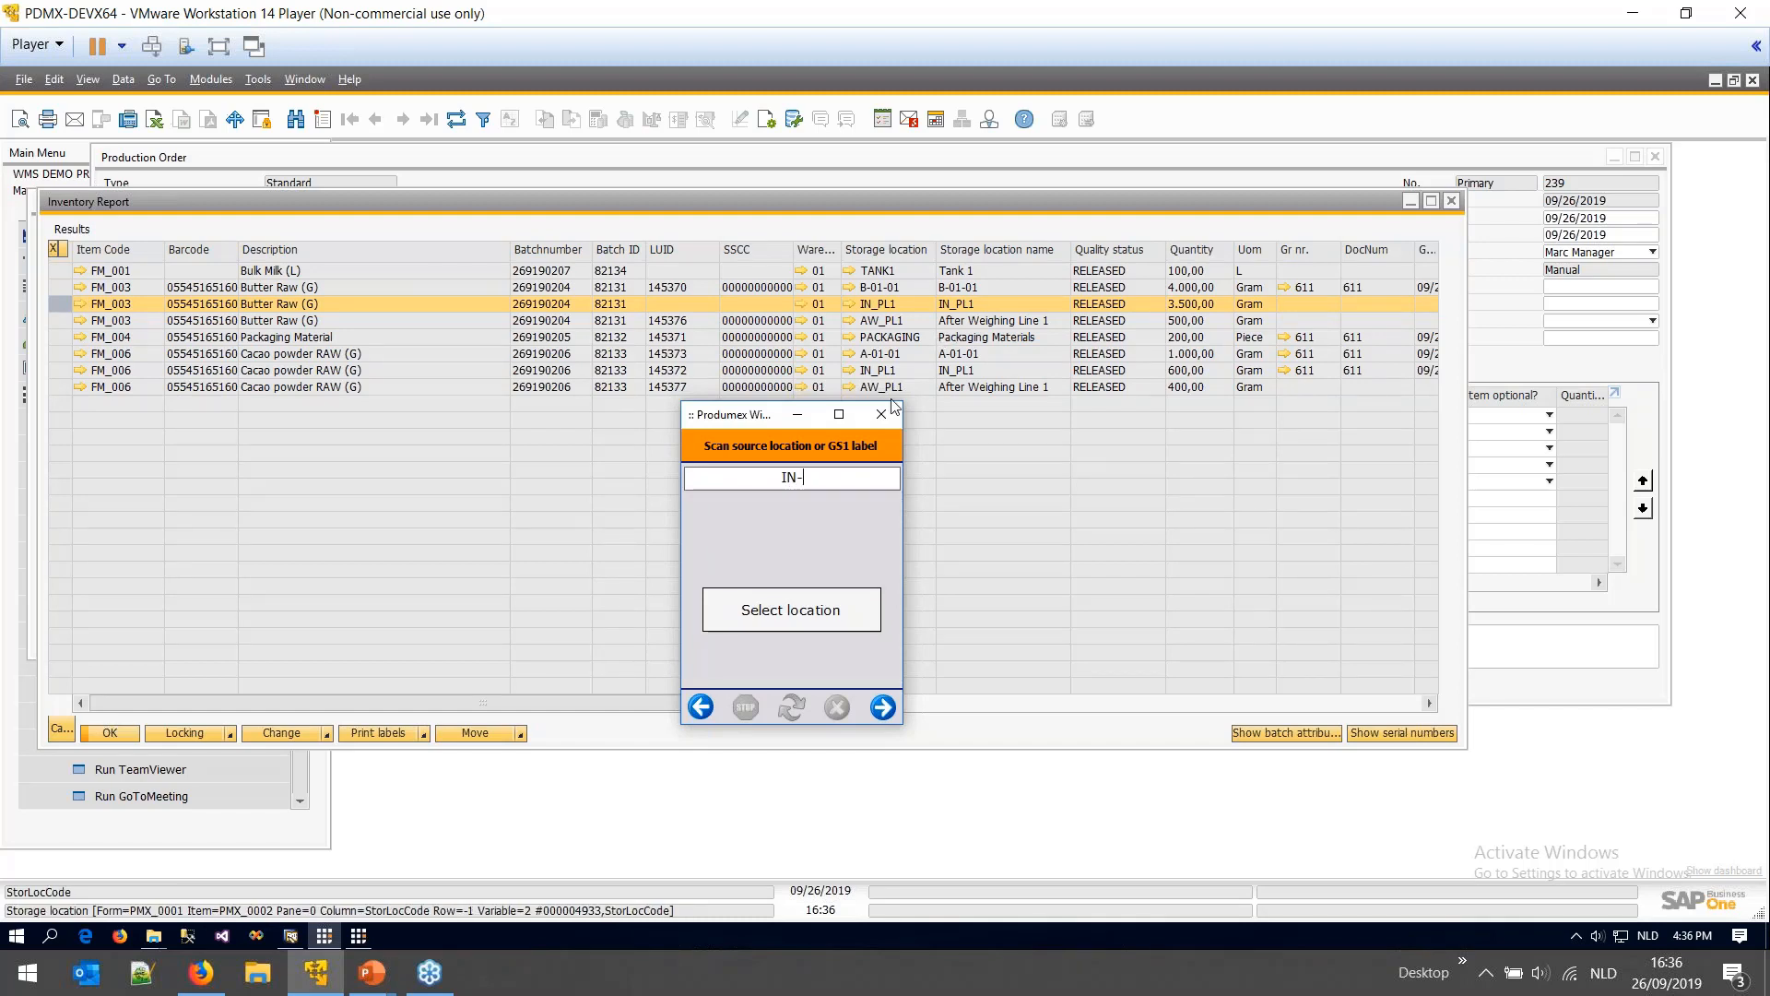
{"action": "key", "text": "BackSpace"}
{"action": "type", "text": "_PL1"}
{"action": "key", "text": "Return"}
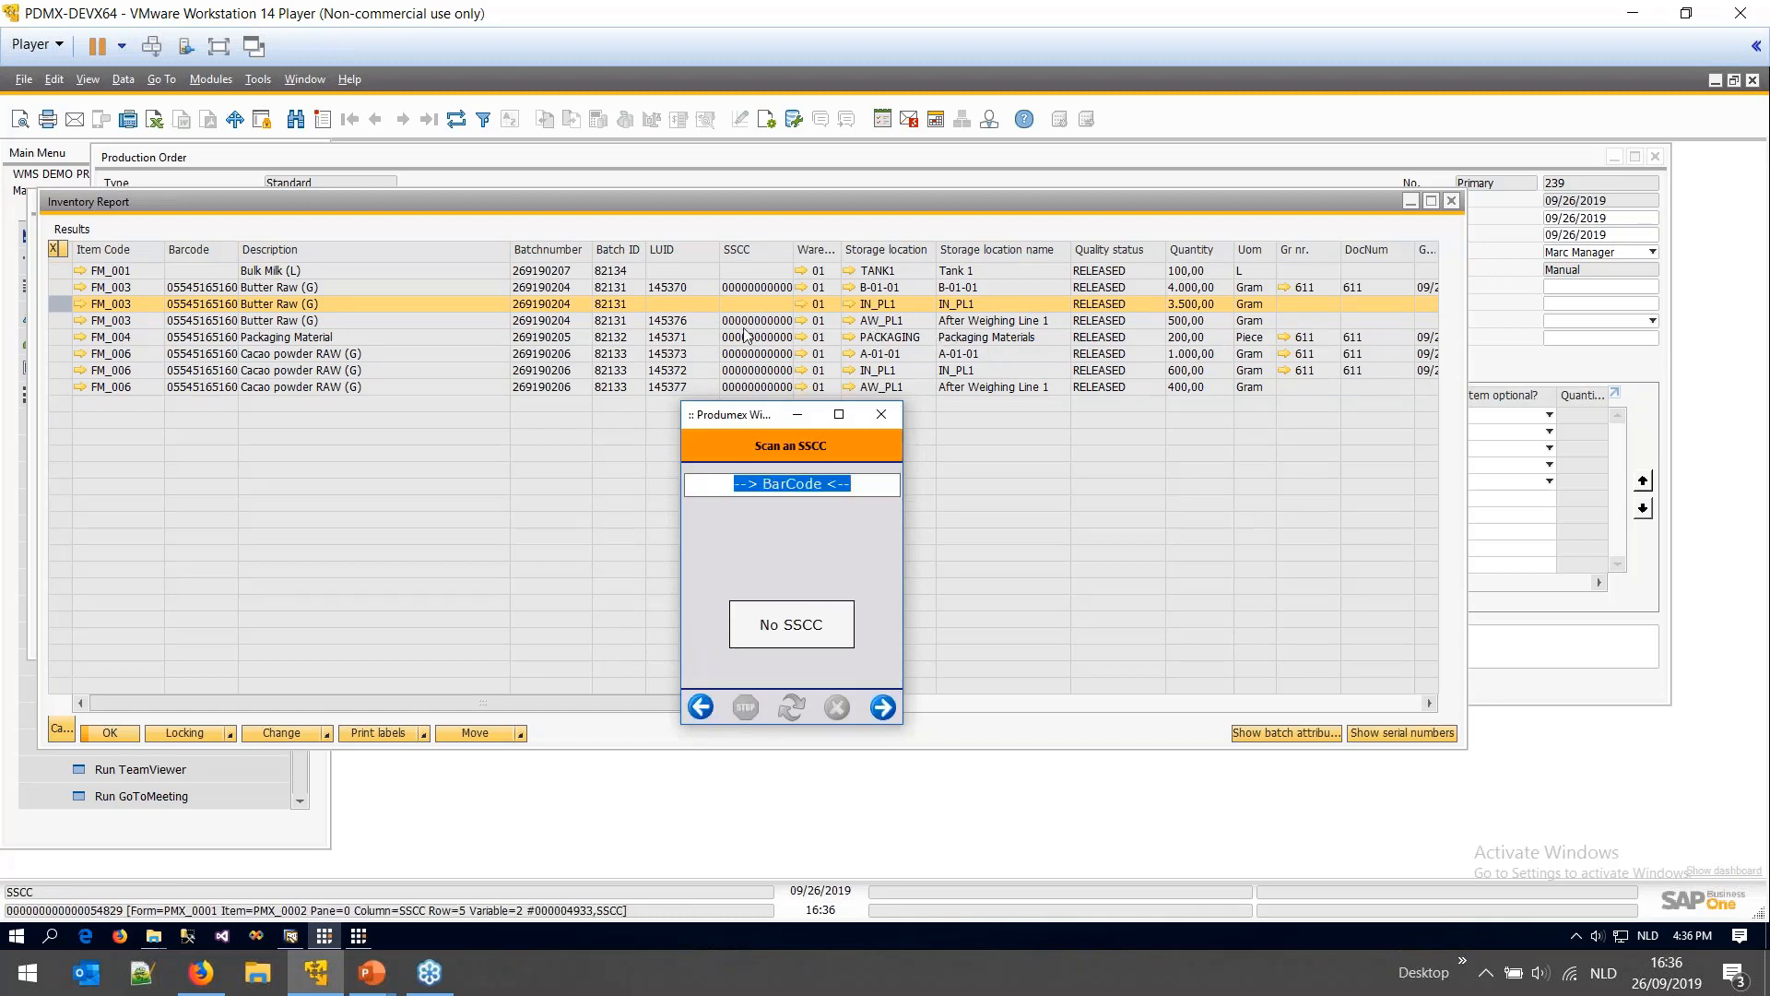
{"action": "left_click", "coordinate": [791, 623]}
{"action": "left_click", "coordinate": [792, 639]}
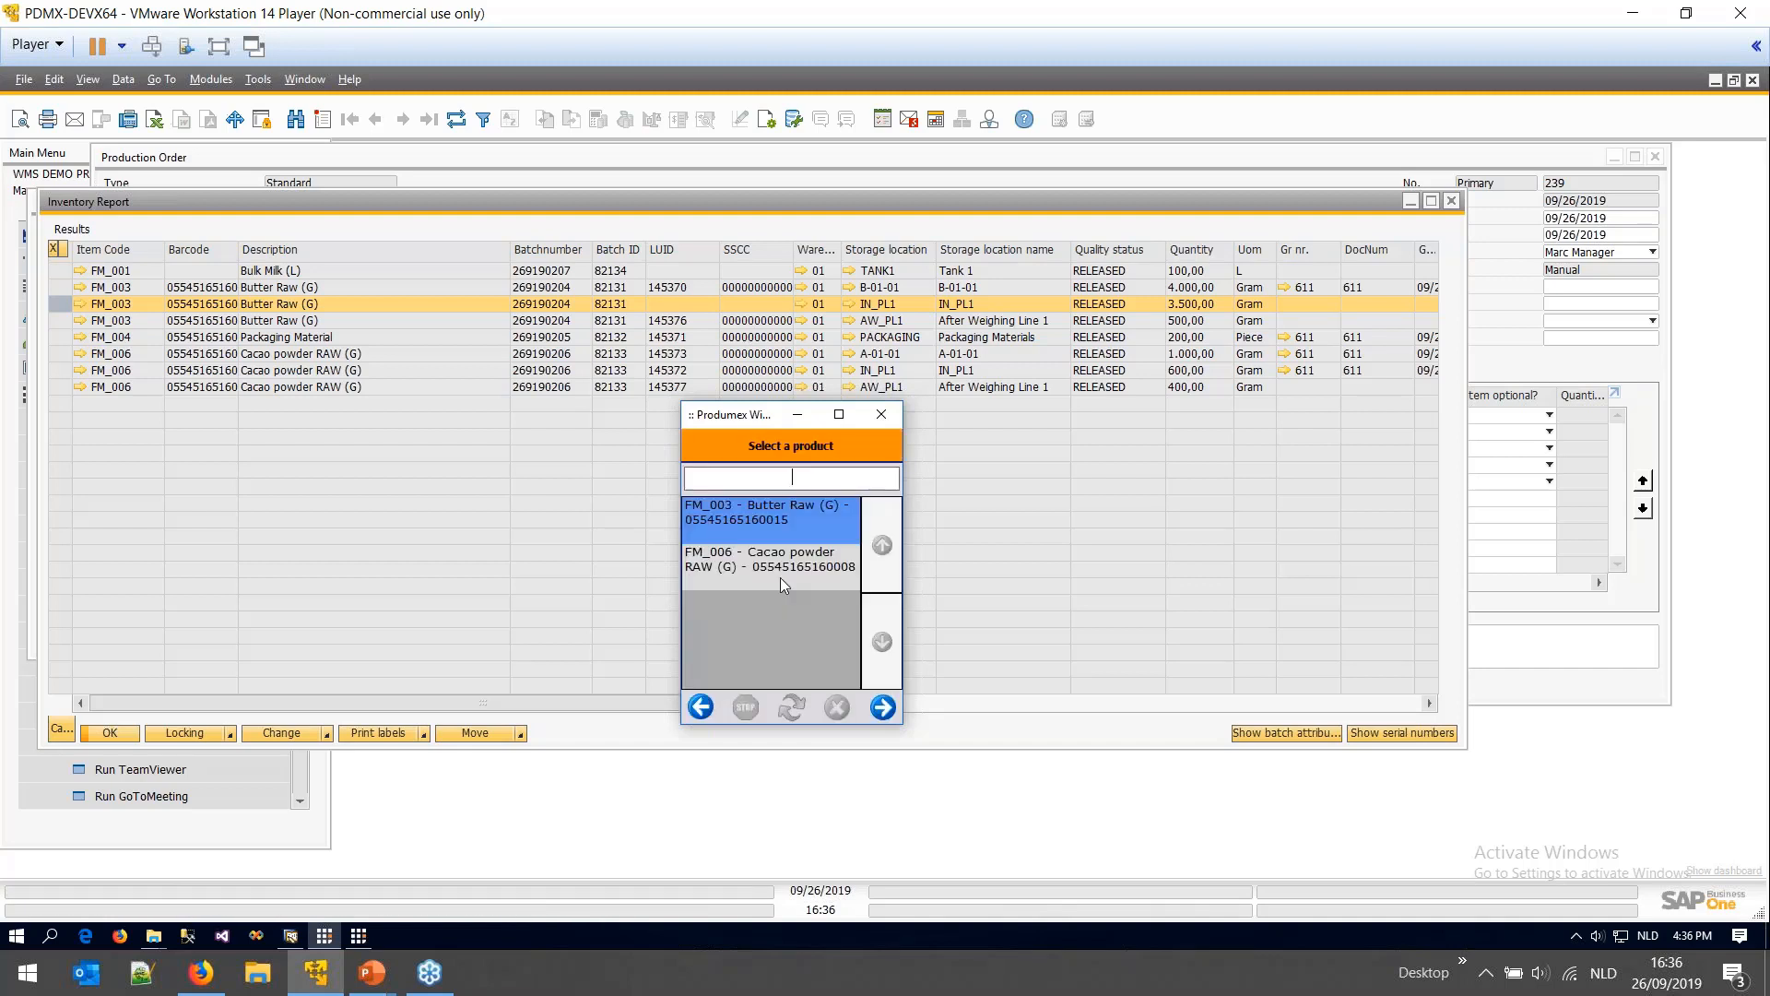
{"action": "left_click", "coordinate": [882, 707]}
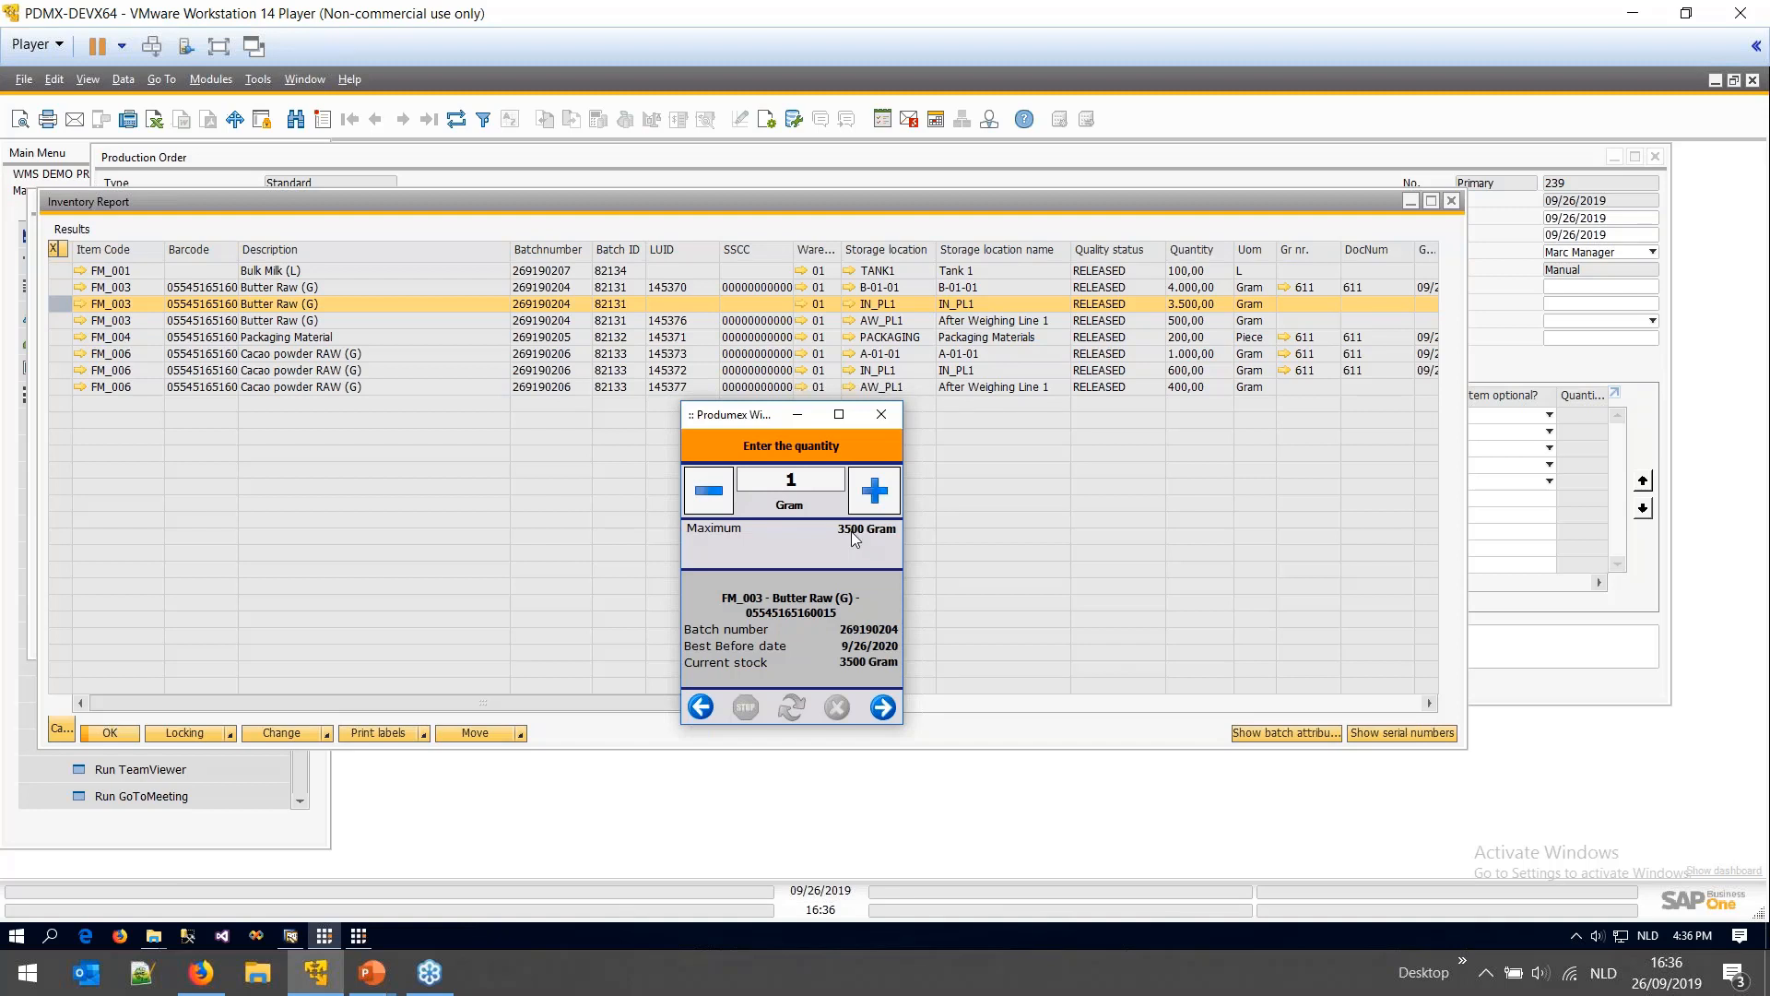
{"action": "left_click", "coordinate": [850, 531]}
{"action": "left_click", "coordinate": [882, 707]}
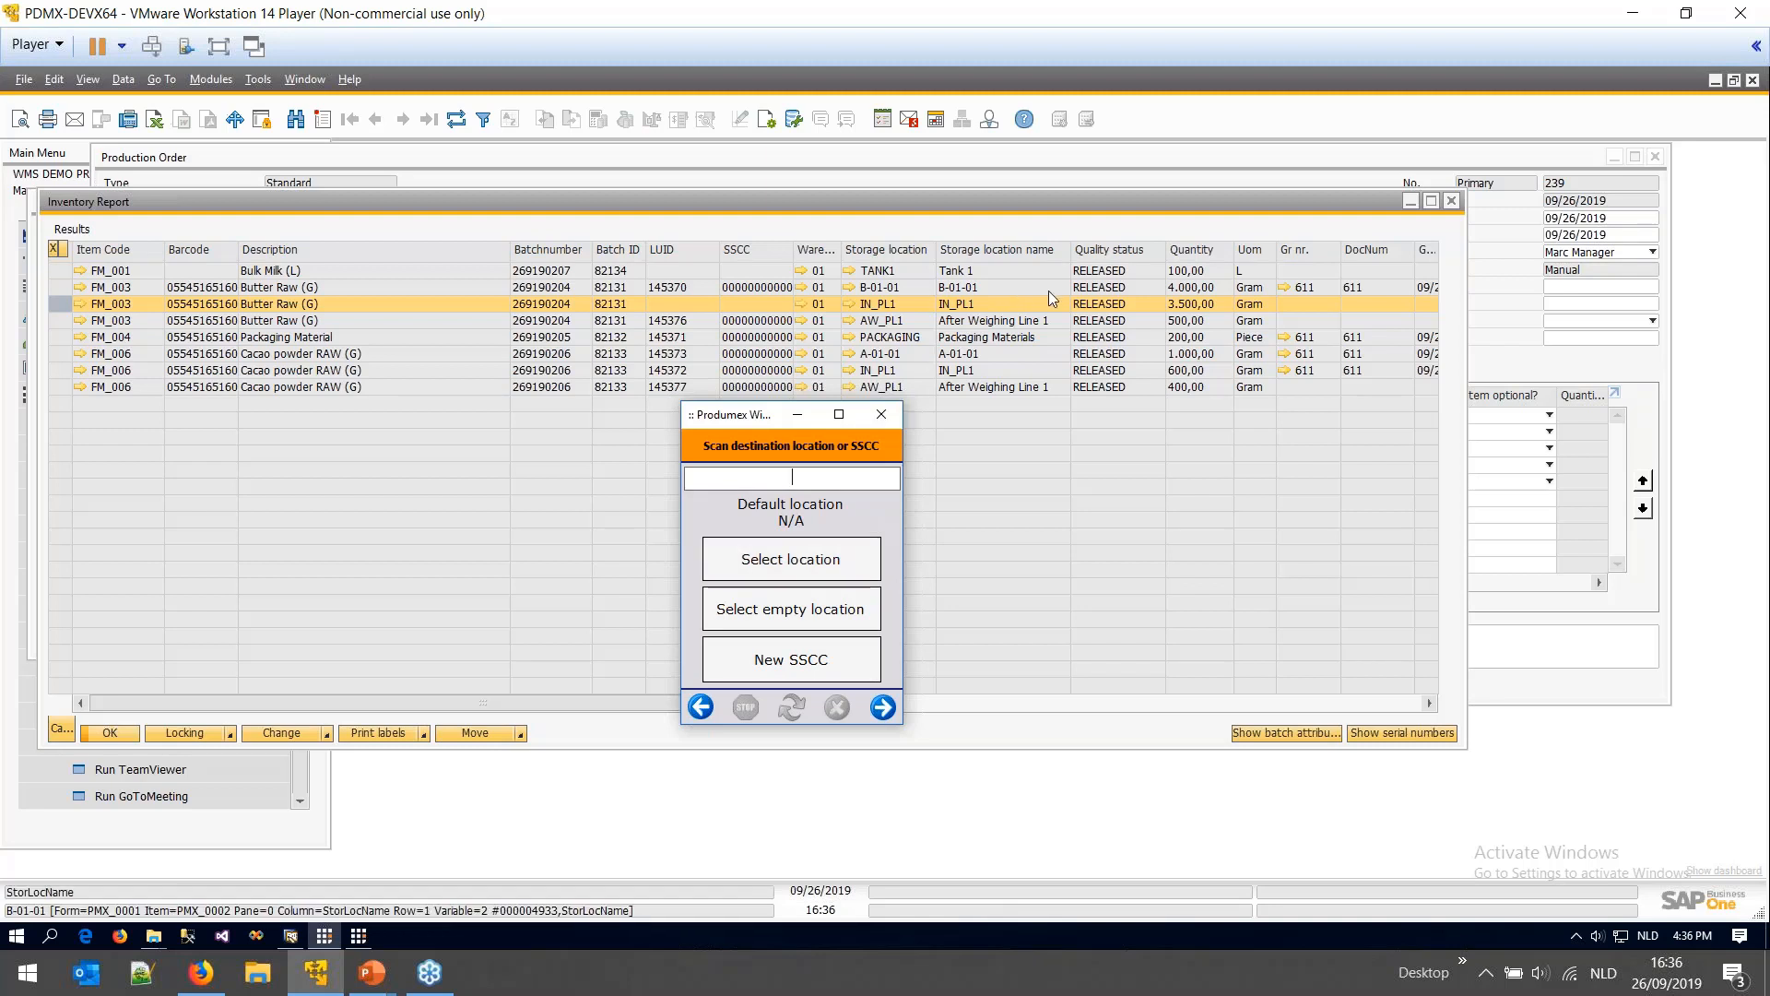
- Copy the destination SSCC from the Inventory Report and complete the move onto it
{"action": "left_click", "coordinate": [766, 291]}
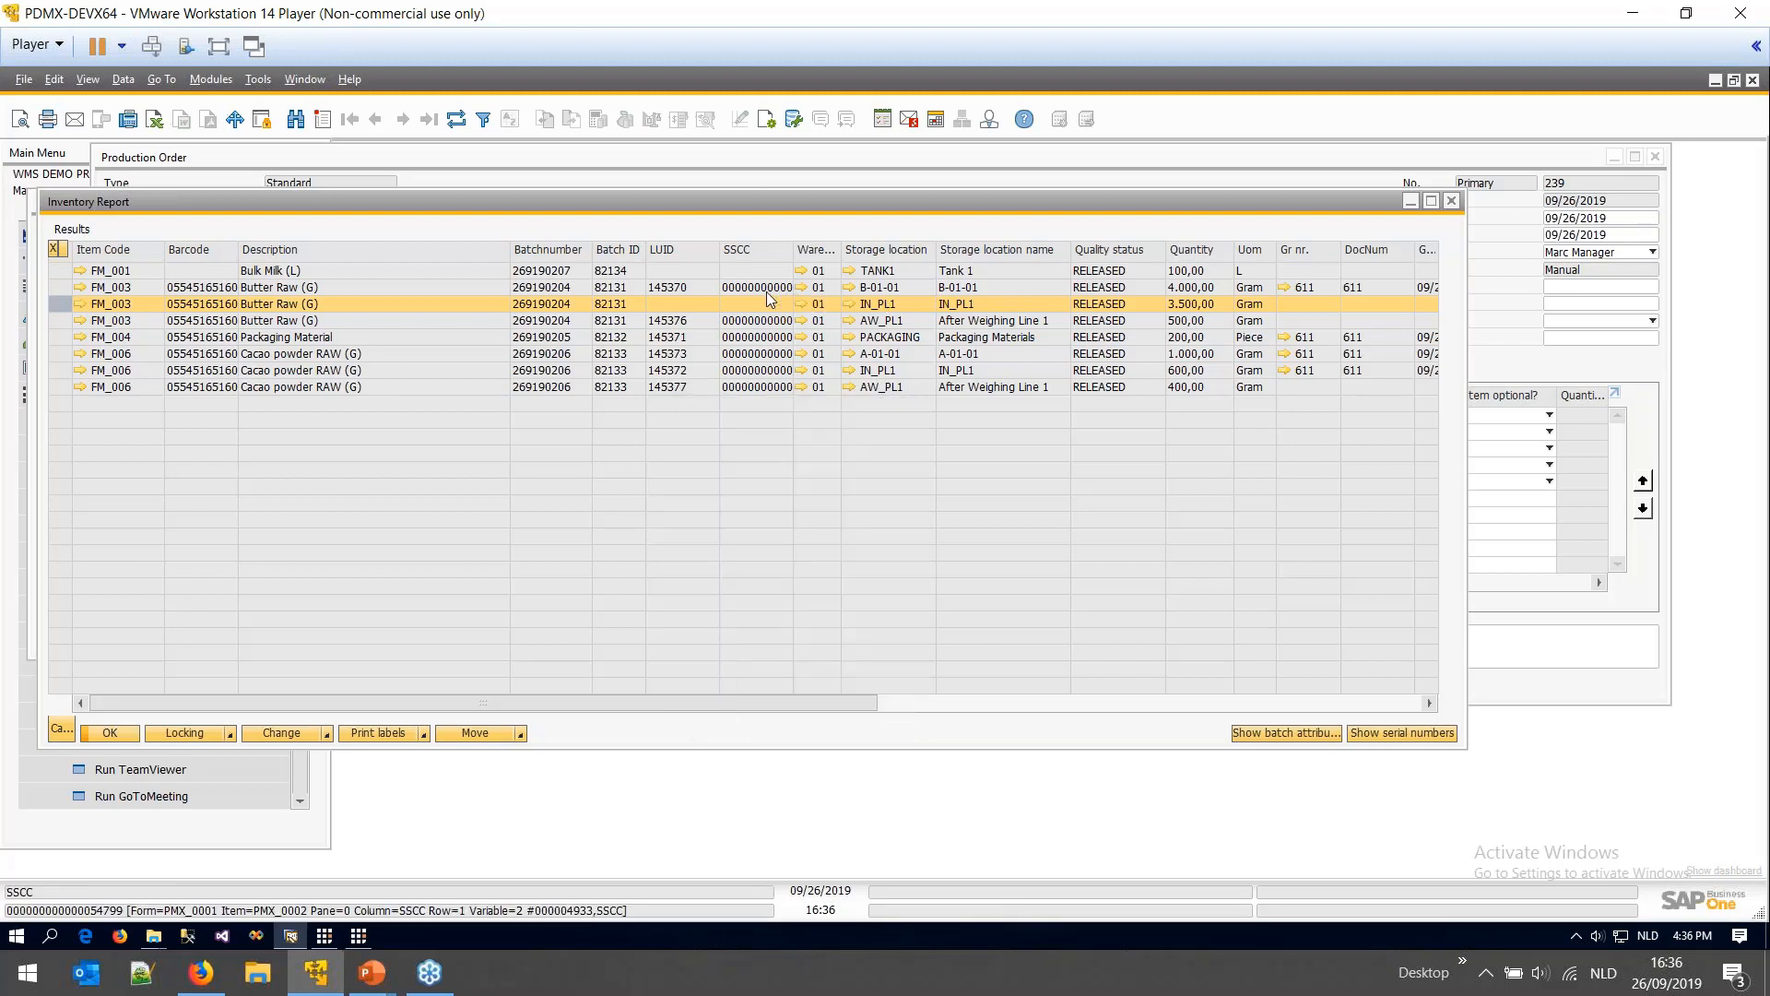
{"action": "right_click", "coordinate": [766, 291]}
{"action": "left_click", "coordinate": [618, 528]}
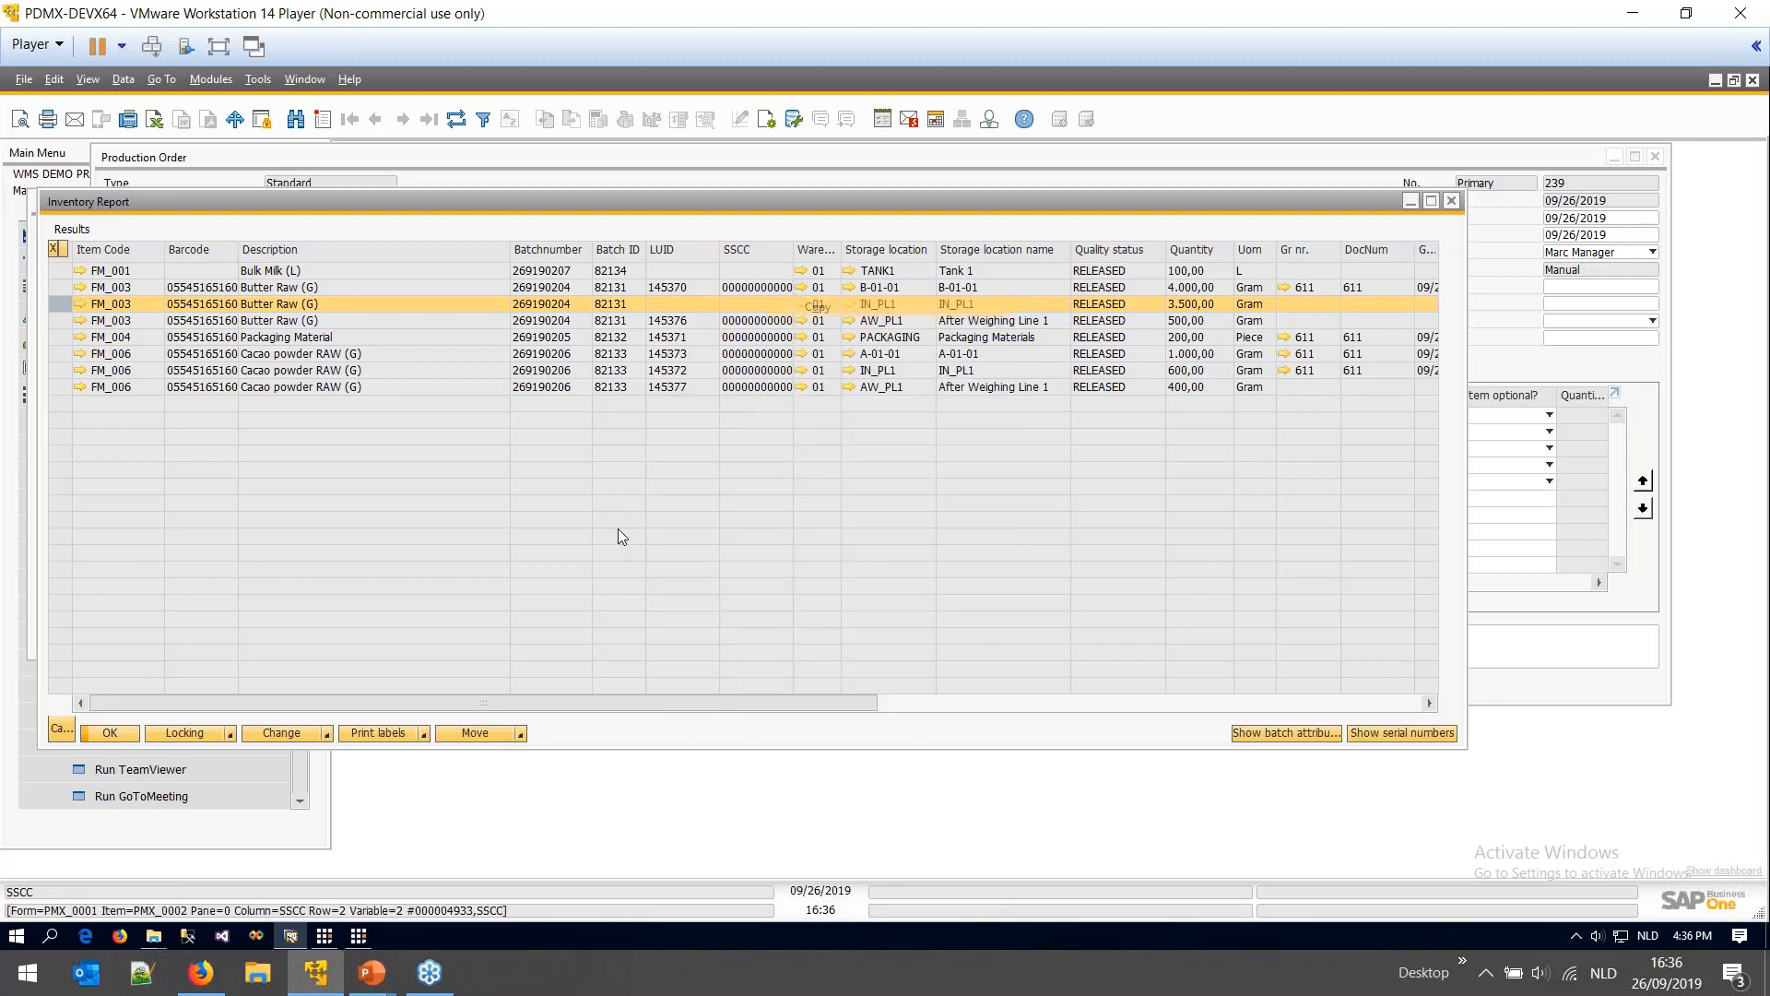
{"action": "left_click", "coordinate": [331, 936]}
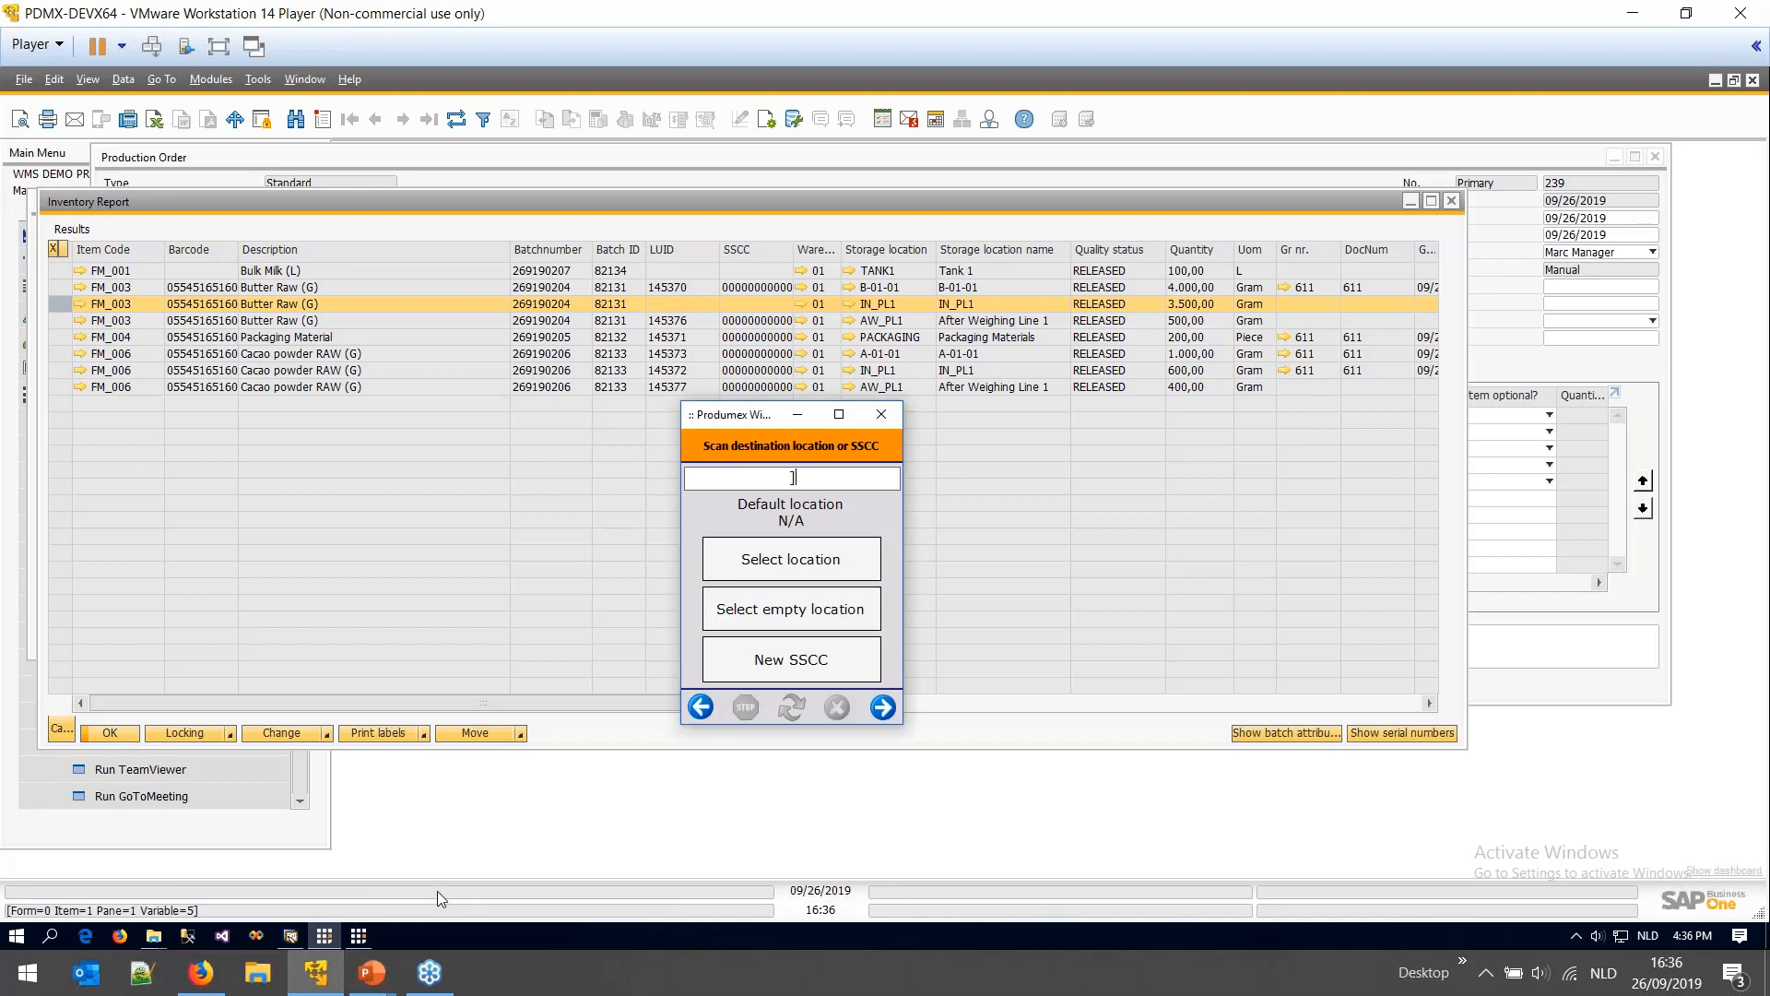
{"action": "type", "text": "]c100"}
{"action": "key", "text": "ctrl+v"}
{"action": "key", "text": "Return"}
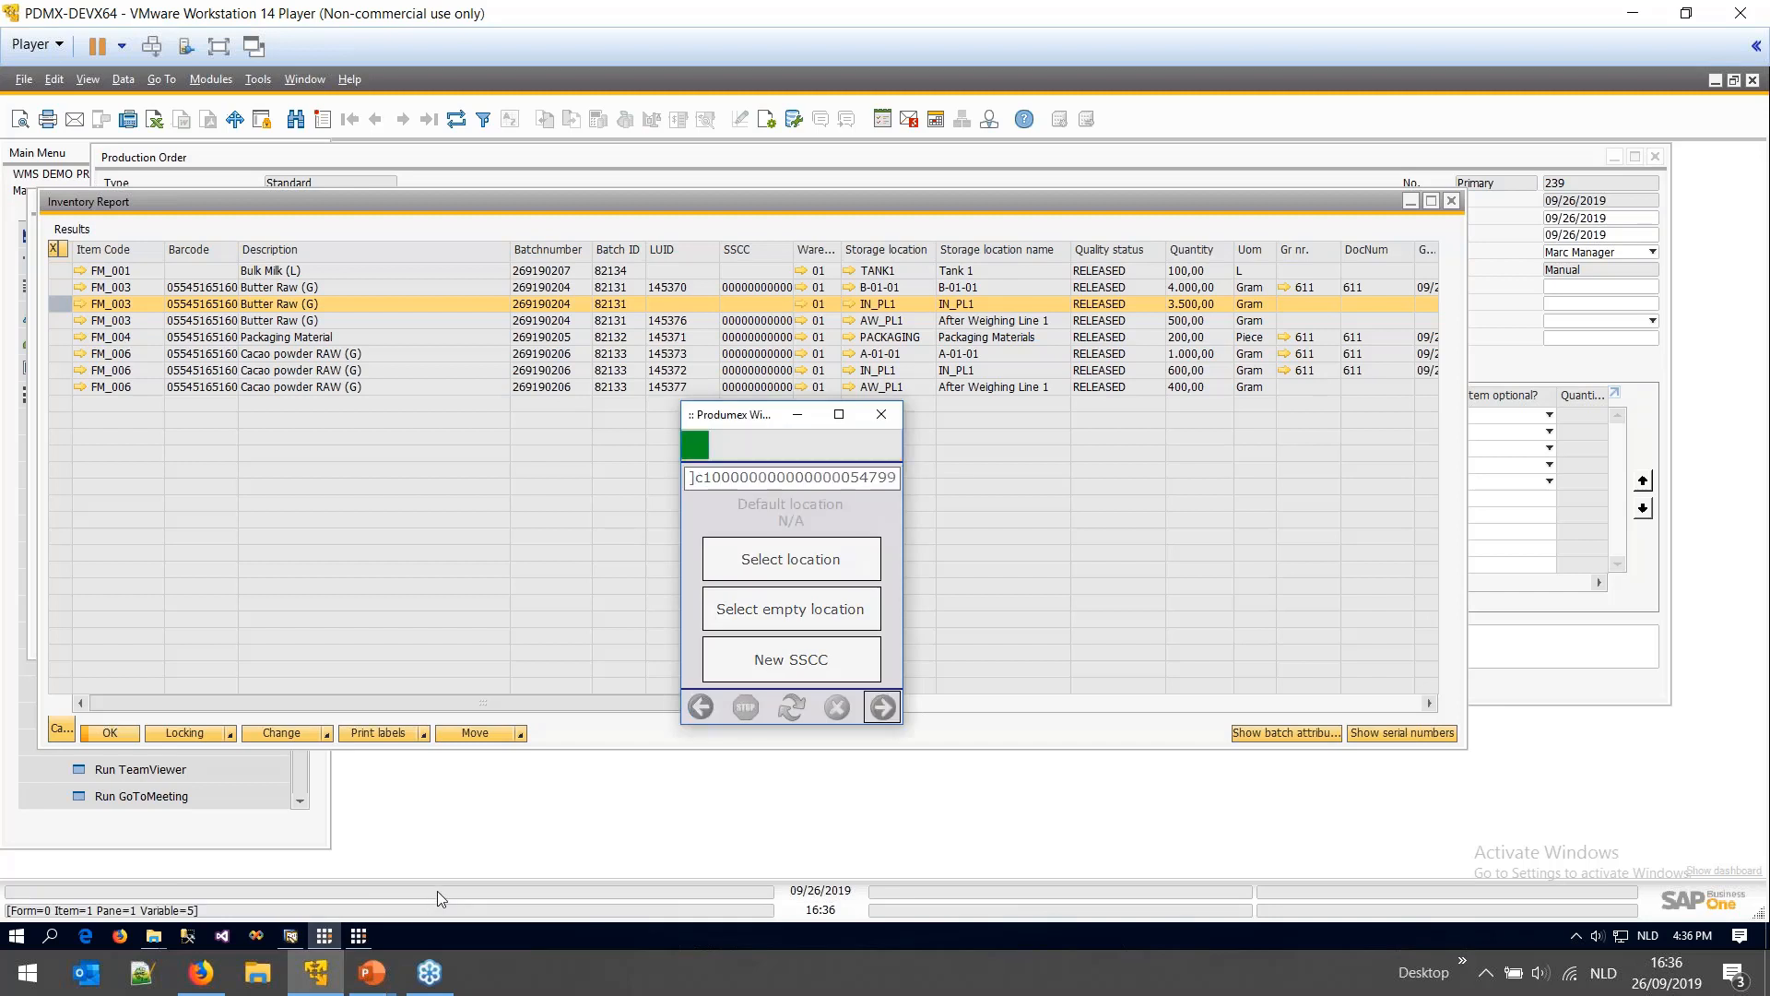
{"action": "left_click", "coordinate": [852, 665]}
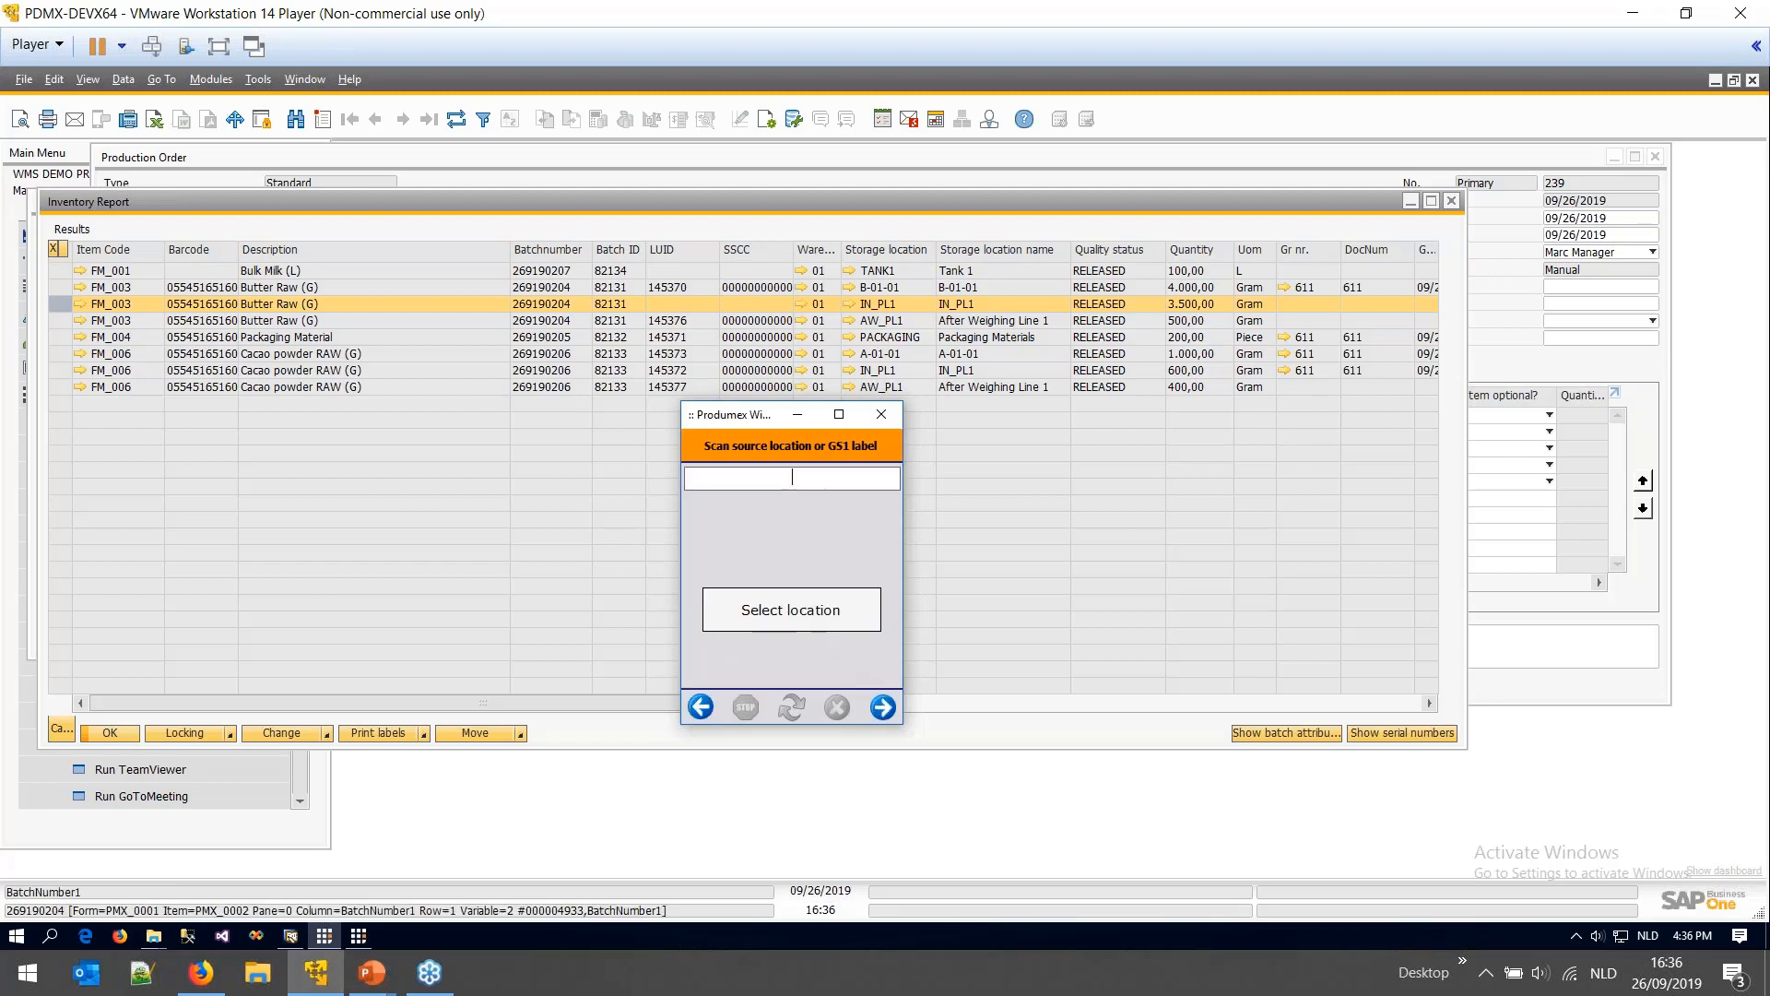
- Refresh the Inventory Report and check Butter Raw stock at B-01-01 and AW_PL1
{"action": "left_click", "coordinate": [466, 121]}
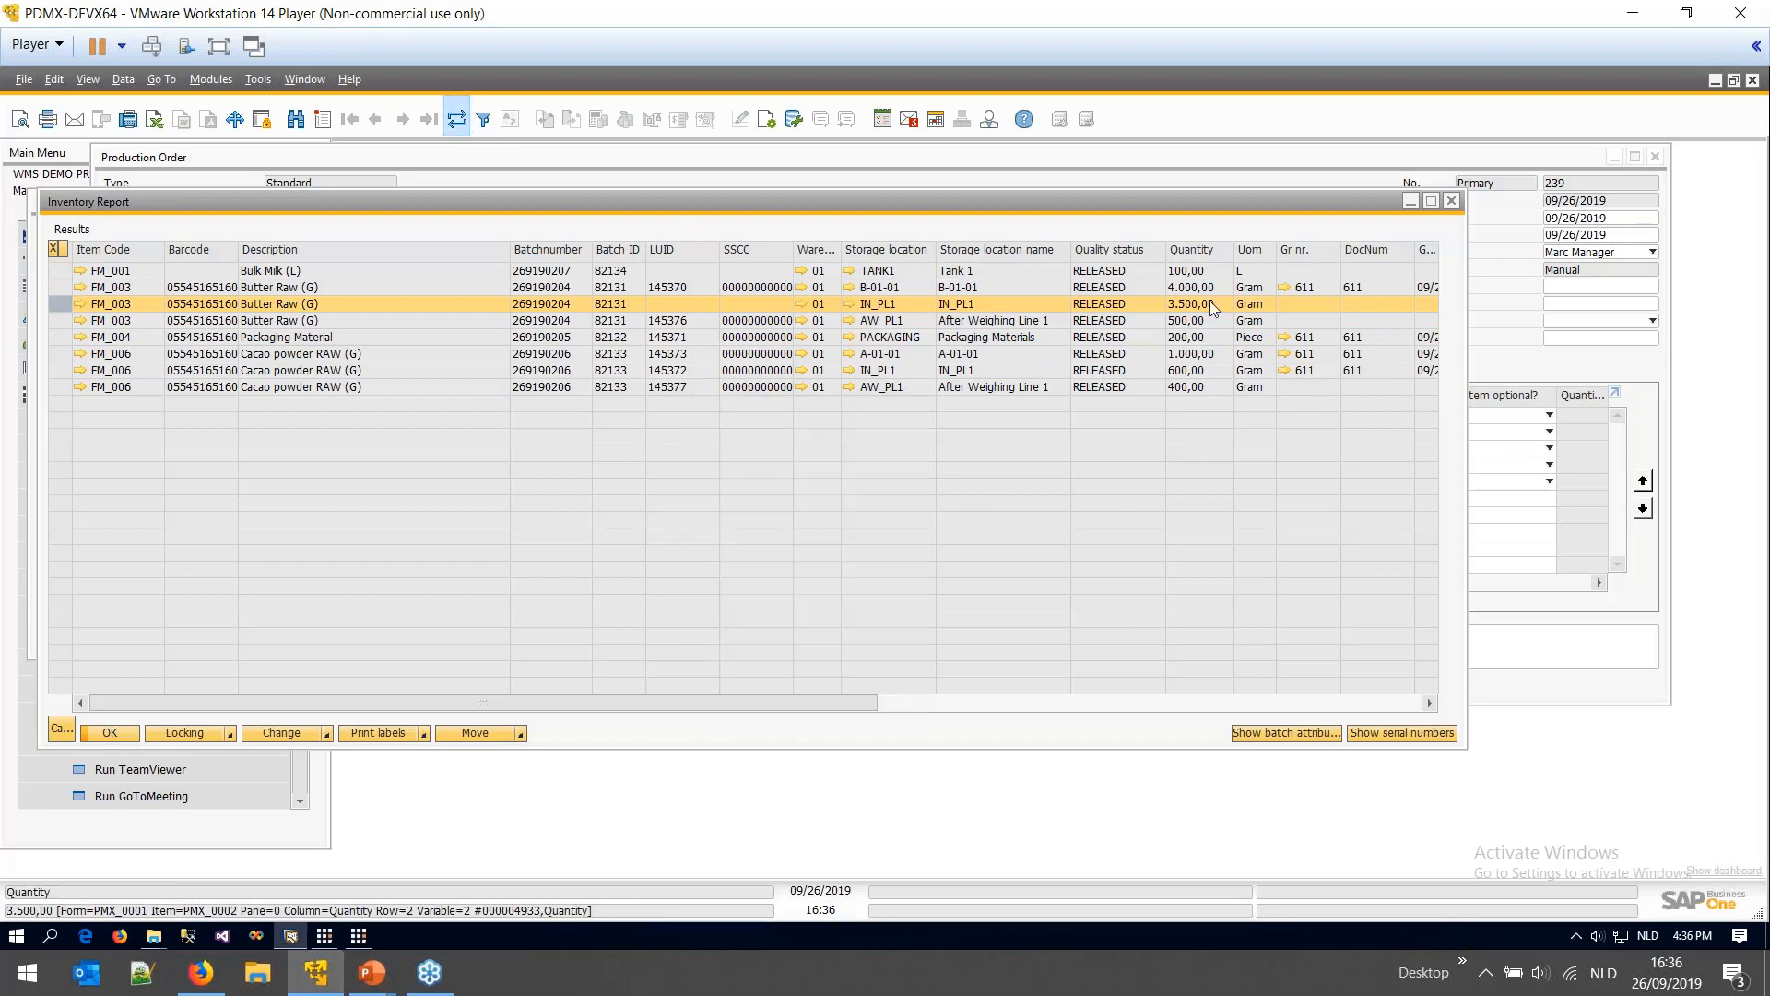
{"action": "left_click", "coordinate": [448, 124]}
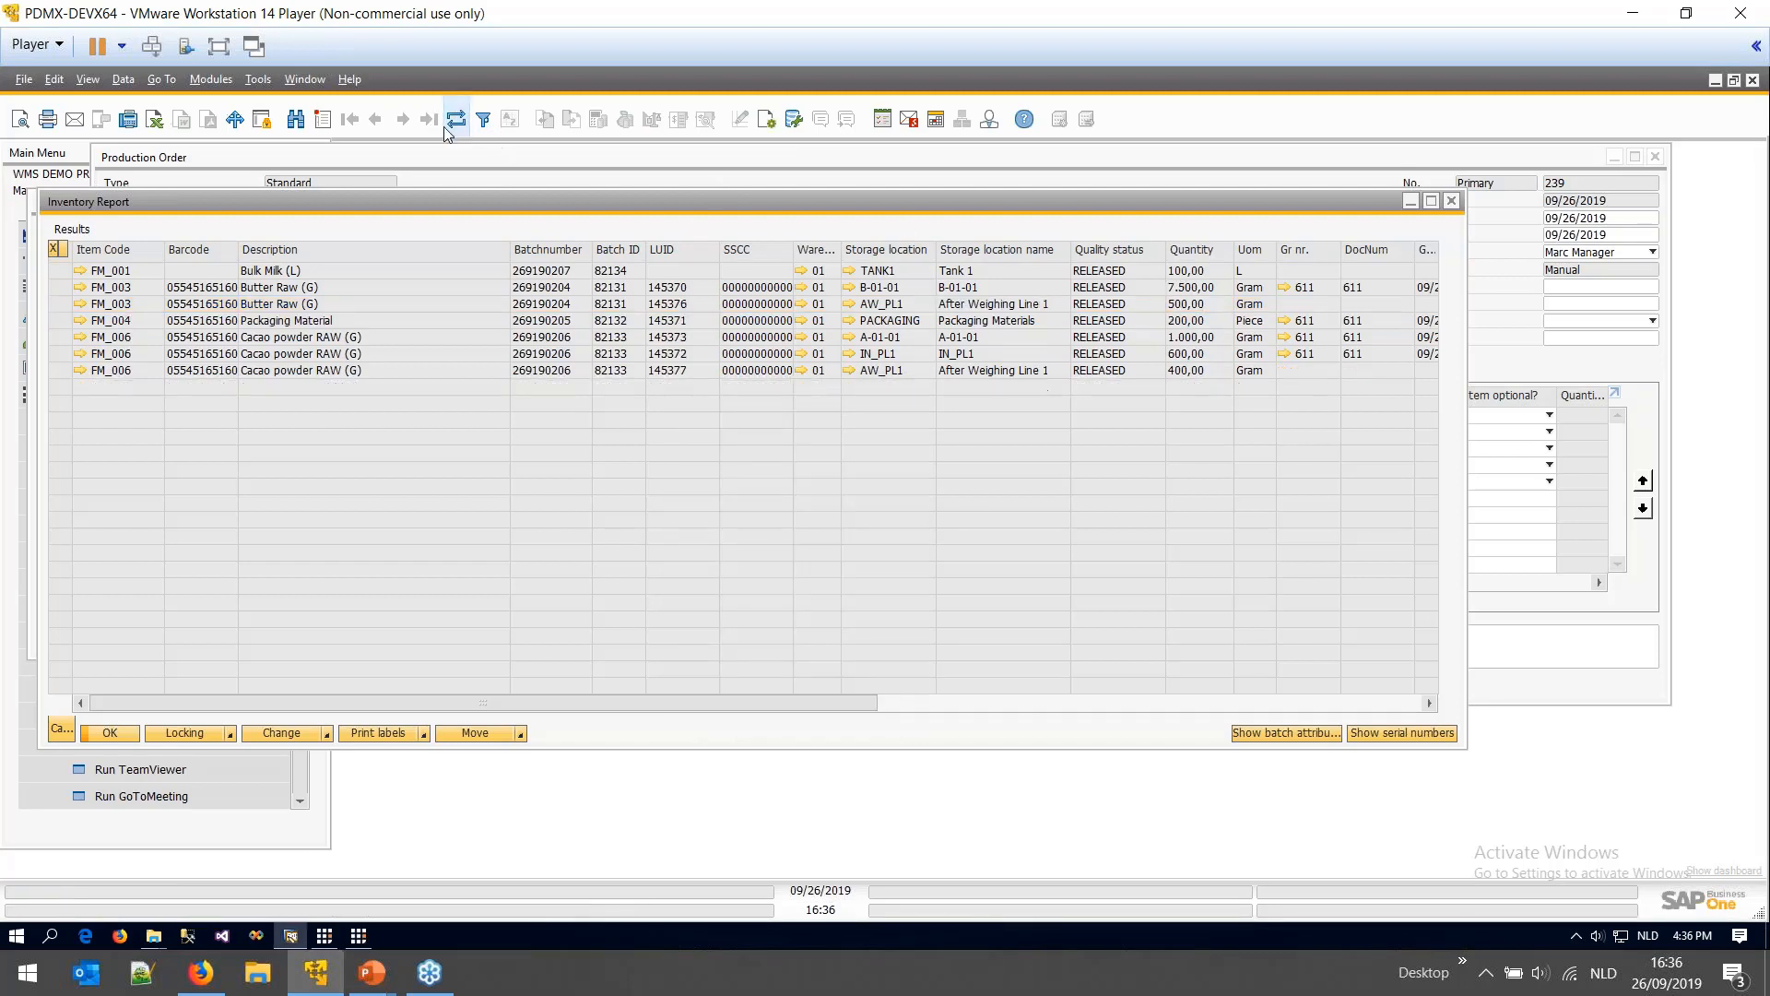
{"action": "left_click", "coordinate": [1175, 293]}
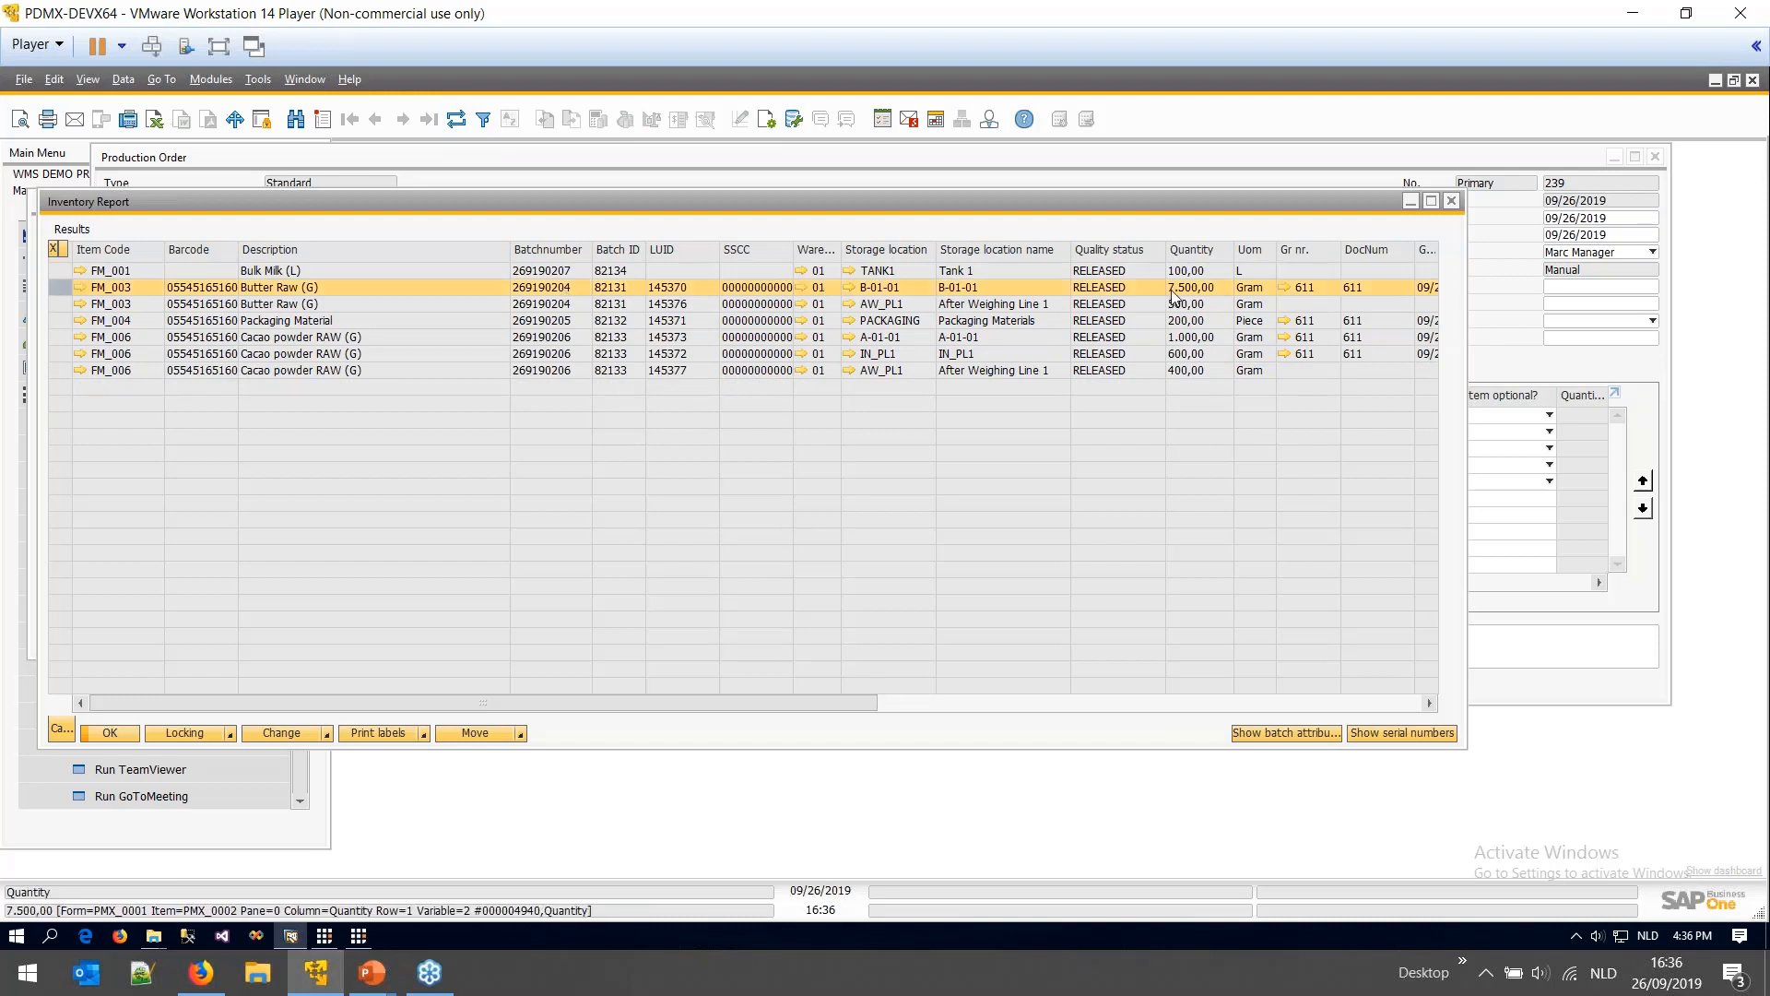
{"action": "left_click", "coordinate": [1051, 305]}
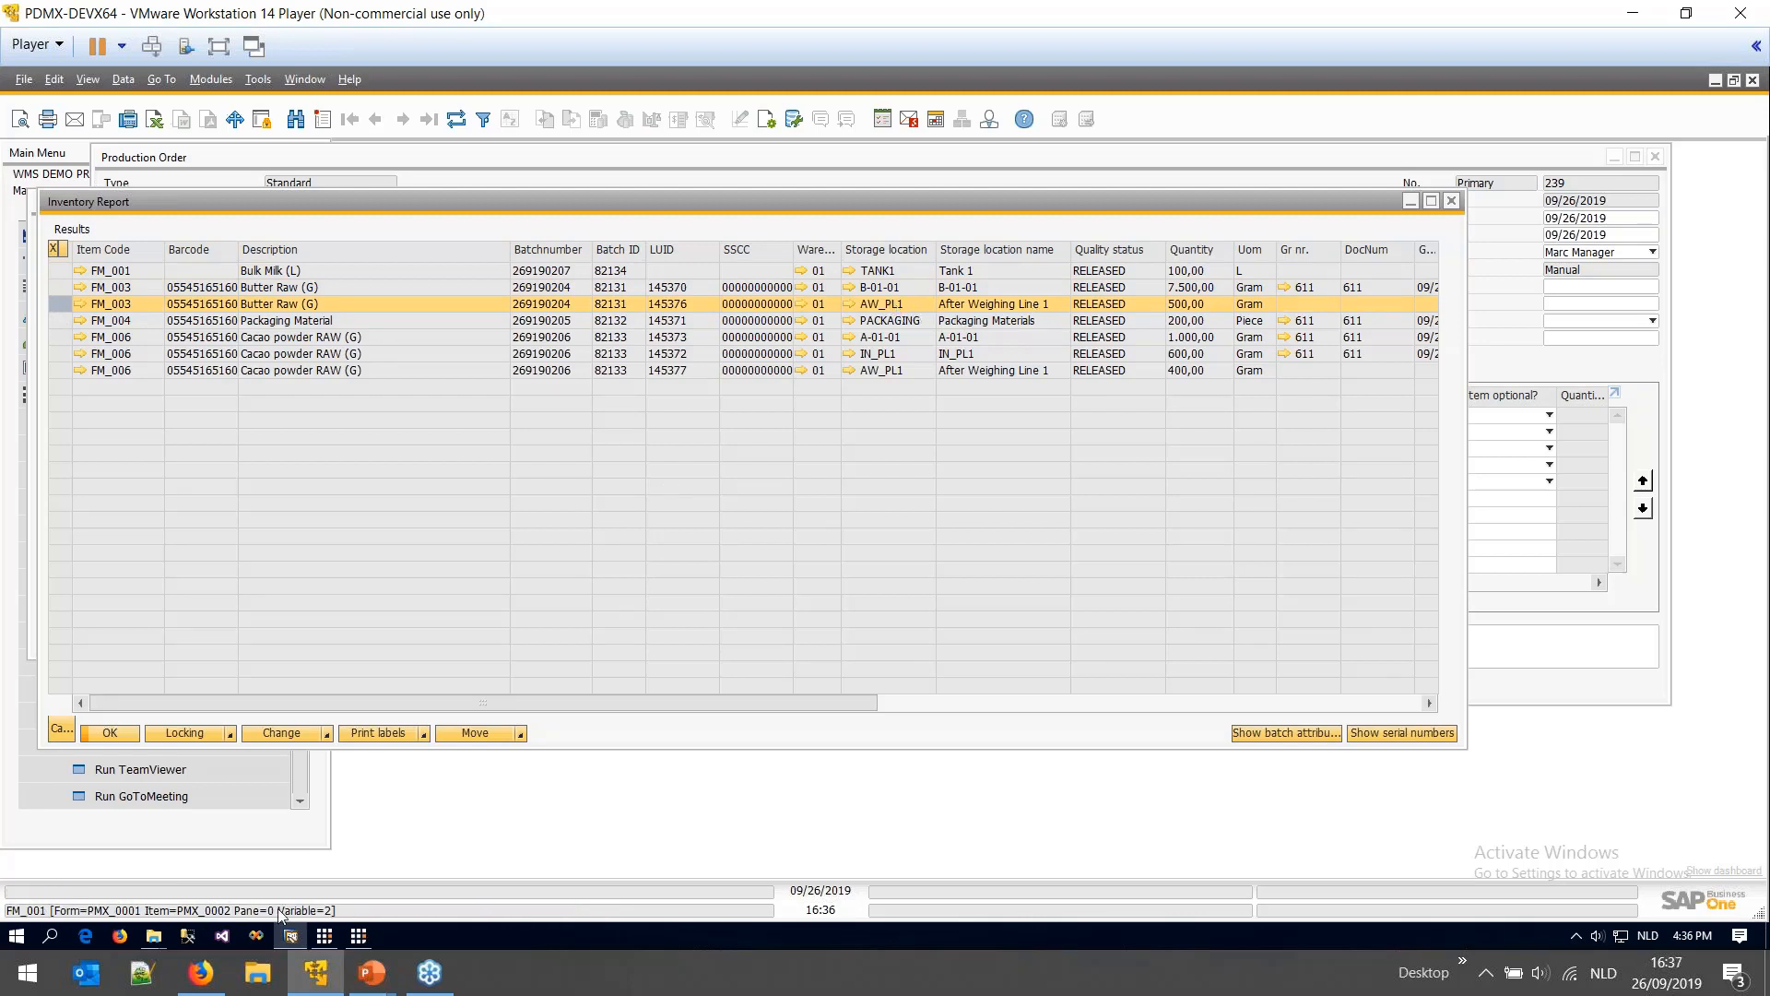
- Return the terminal to its first function menu and bring up the slide 4 presentation
{"action": "left_click", "coordinate": [326, 936]}
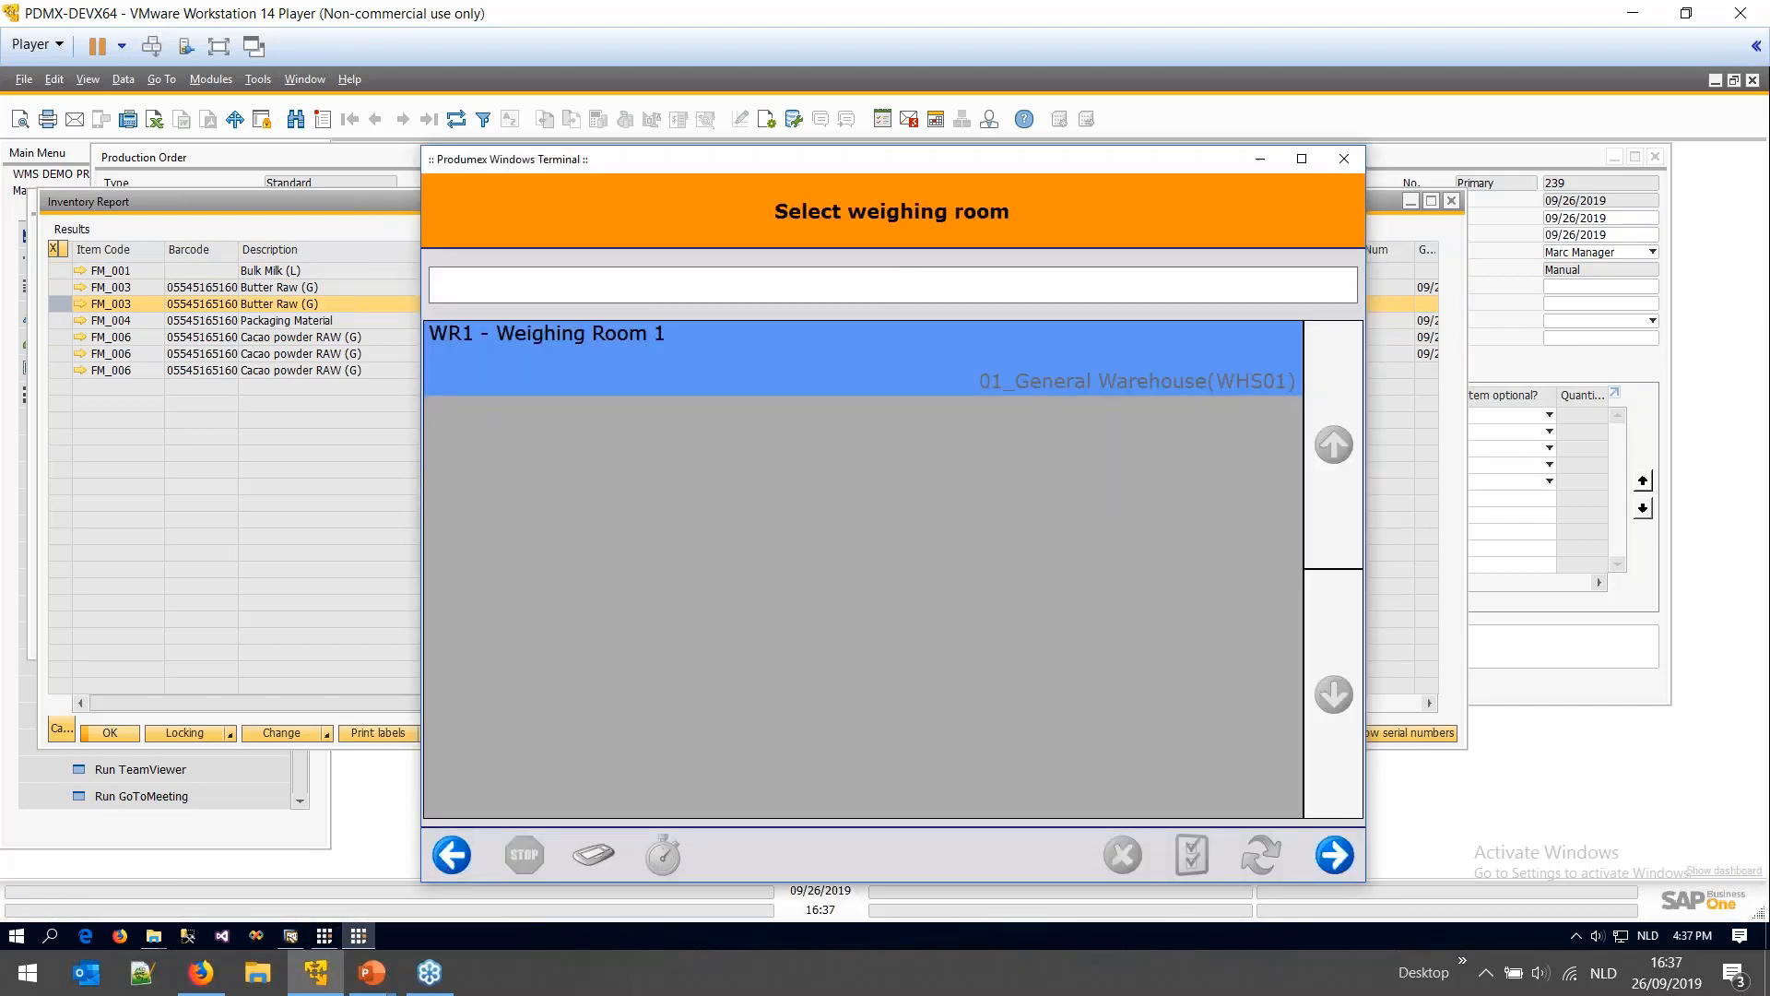
{"action": "left_click", "coordinate": [445, 855]}
{"action": "left_click", "coordinate": [446, 857]}
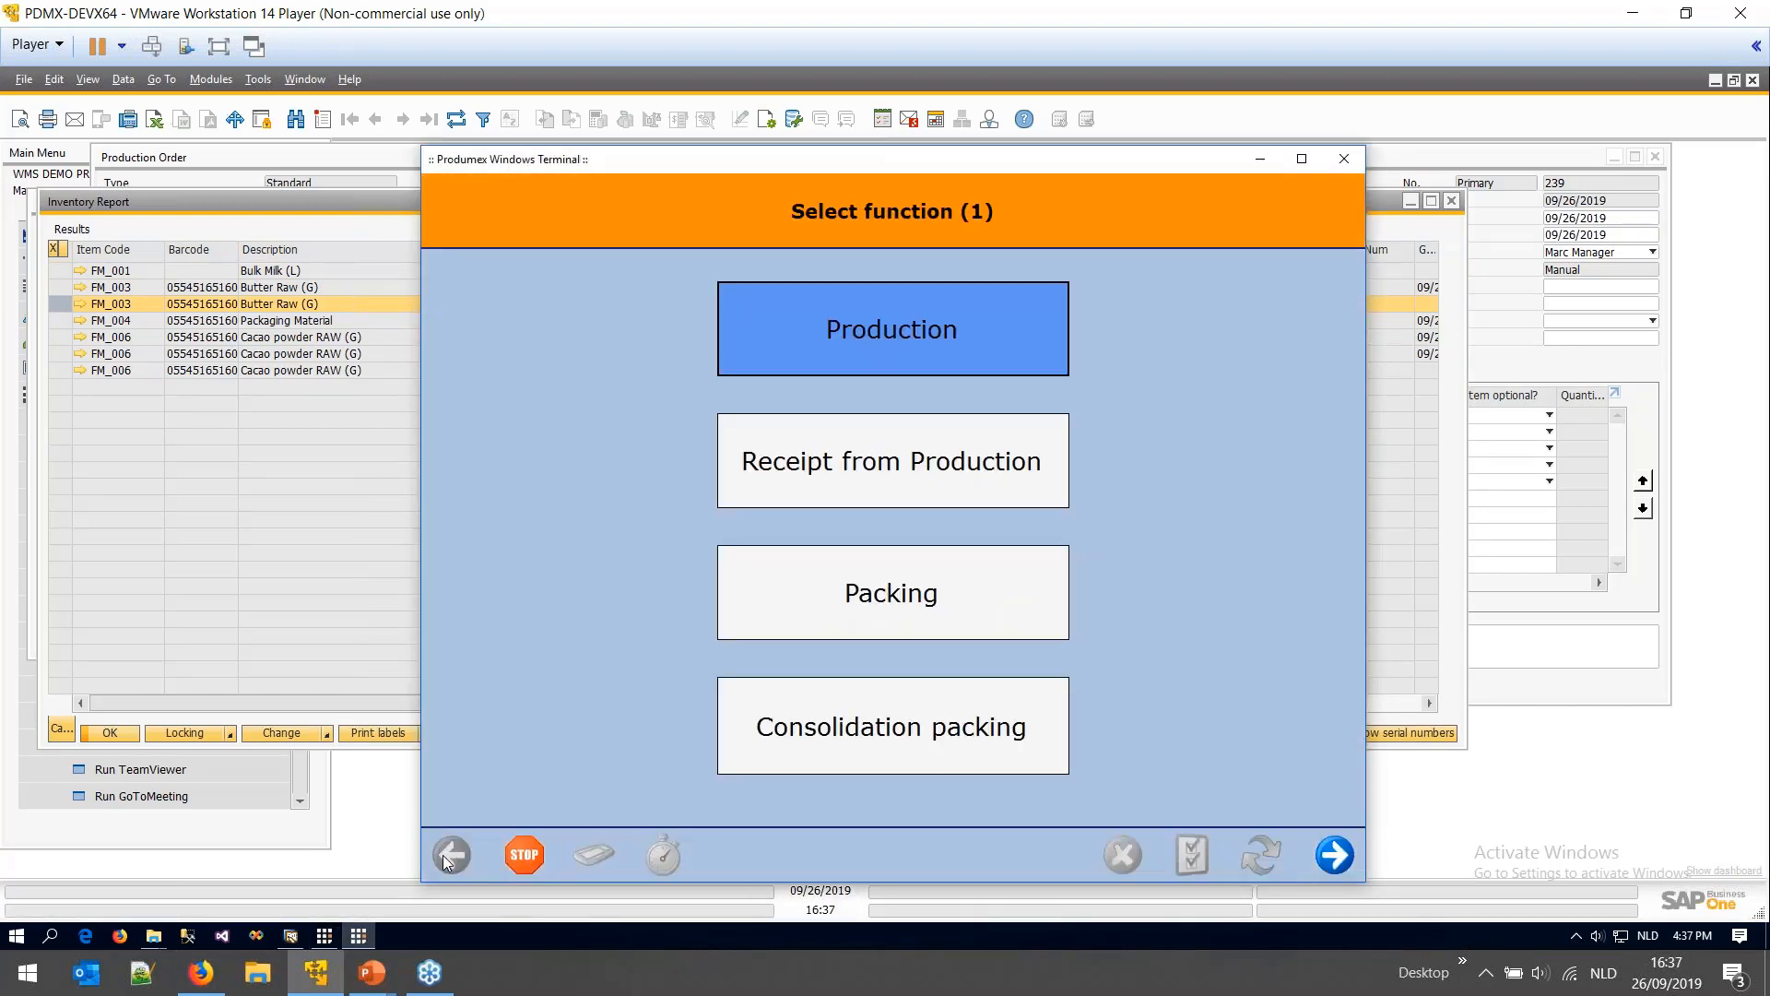
{"action": "mouse_move", "coordinate": [371, 973]}
{"action": "left_click", "coordinate": [307, 884]}
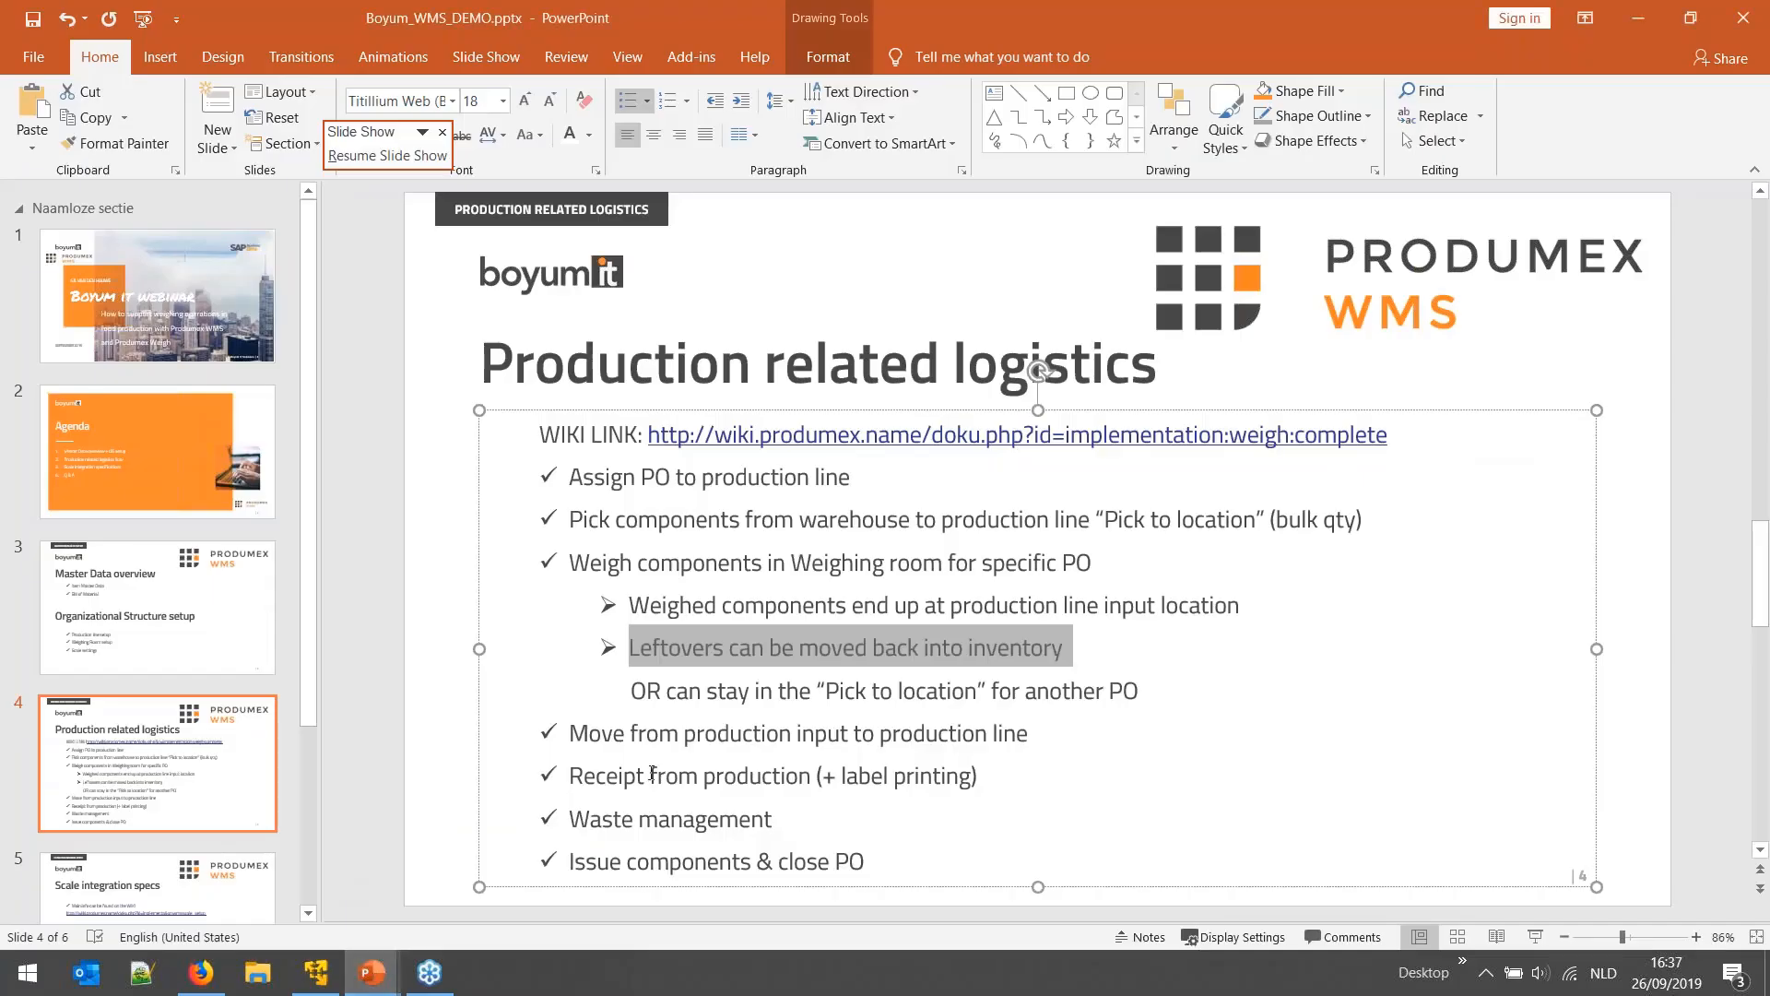
- Highlight the 'Move from production input to production line' bullet, then start the terminal's Production function
{"action": "left_click_drag", "start_coordinate": [572, 734], "coordinate": [1030, 737]}
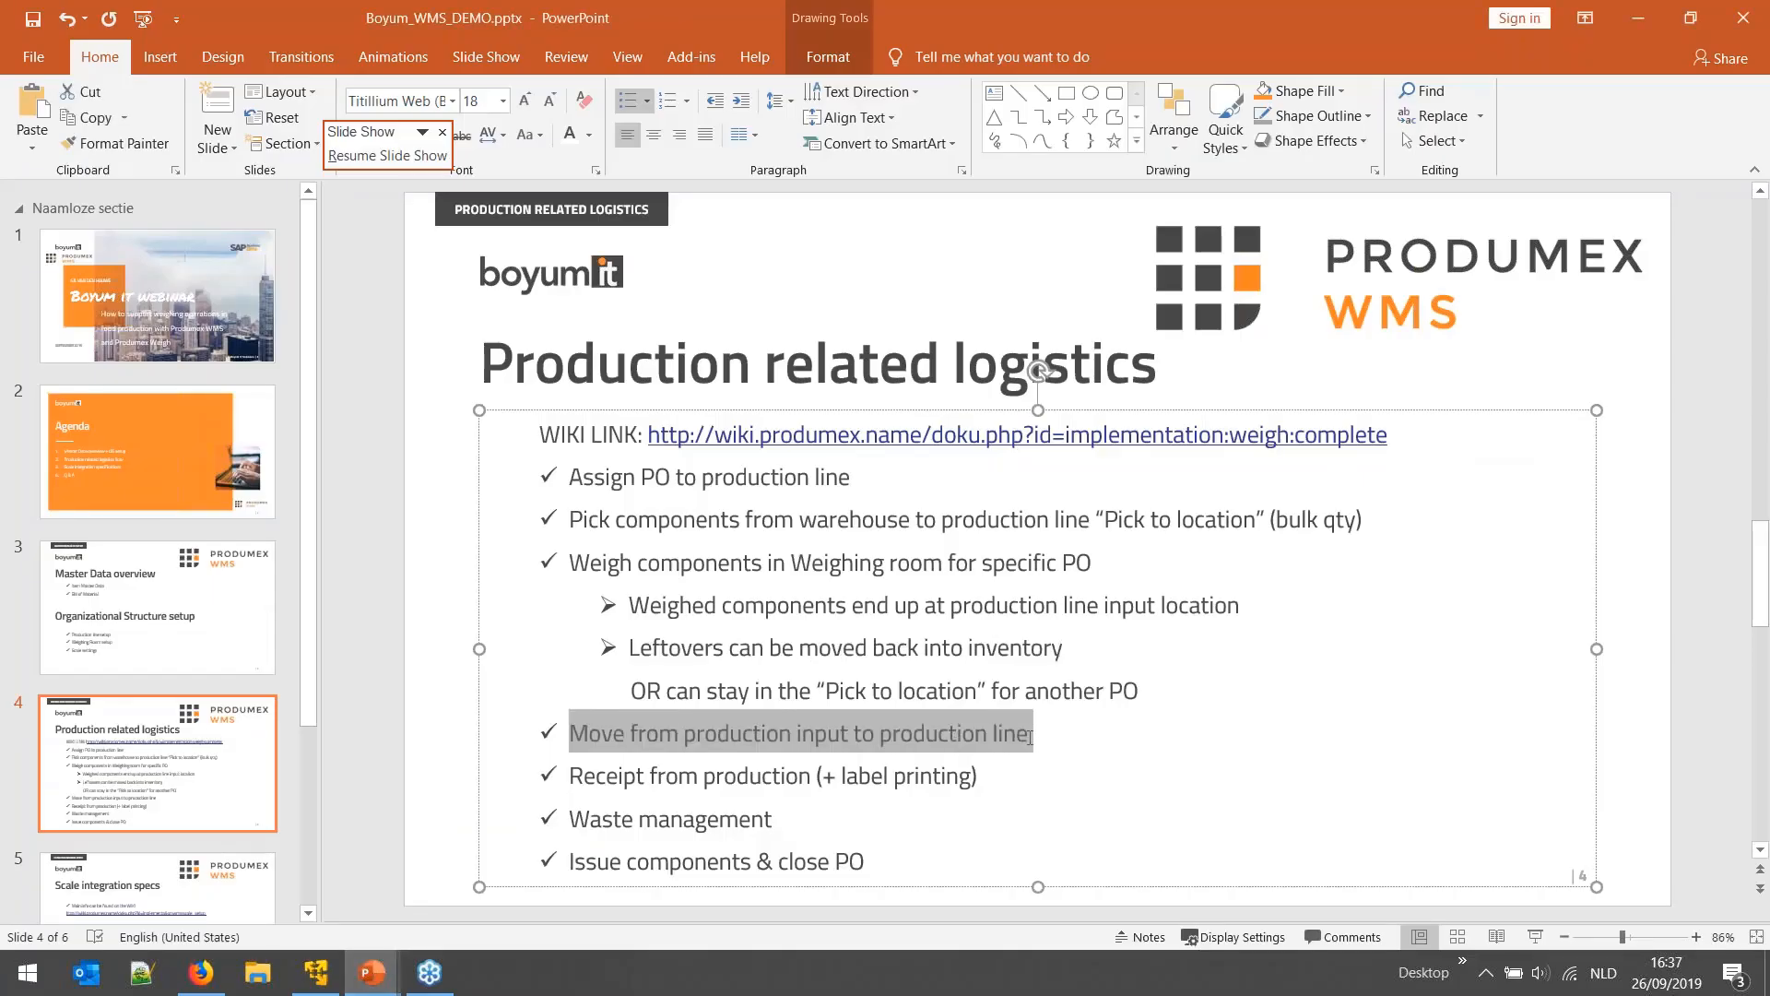
{"action": "left_click", "coordinate": [315, 973]}
{"action": "left_click", "coordinate": [937, 367]}
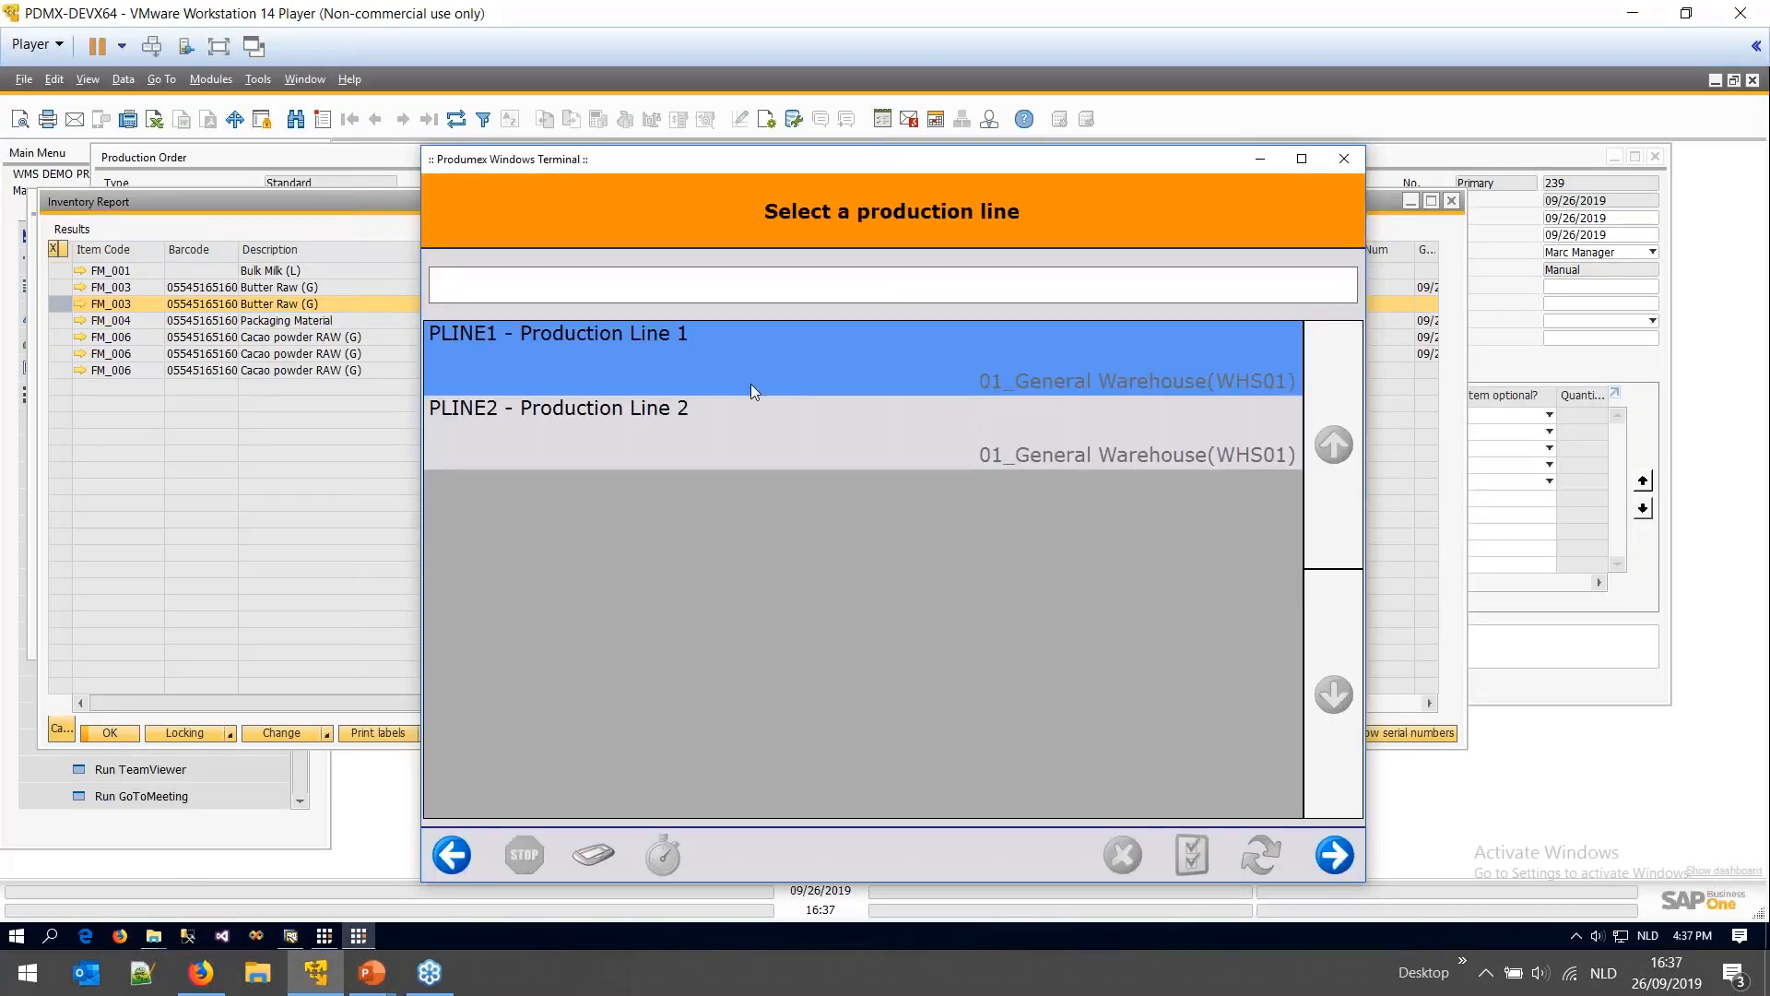
- Start production order 239 (FM_005, Milk Chocolate Bars) on PLINE1 and view TANK1's organizational structure details
{"action": "left_click", "coordinate": [1334, 854]}
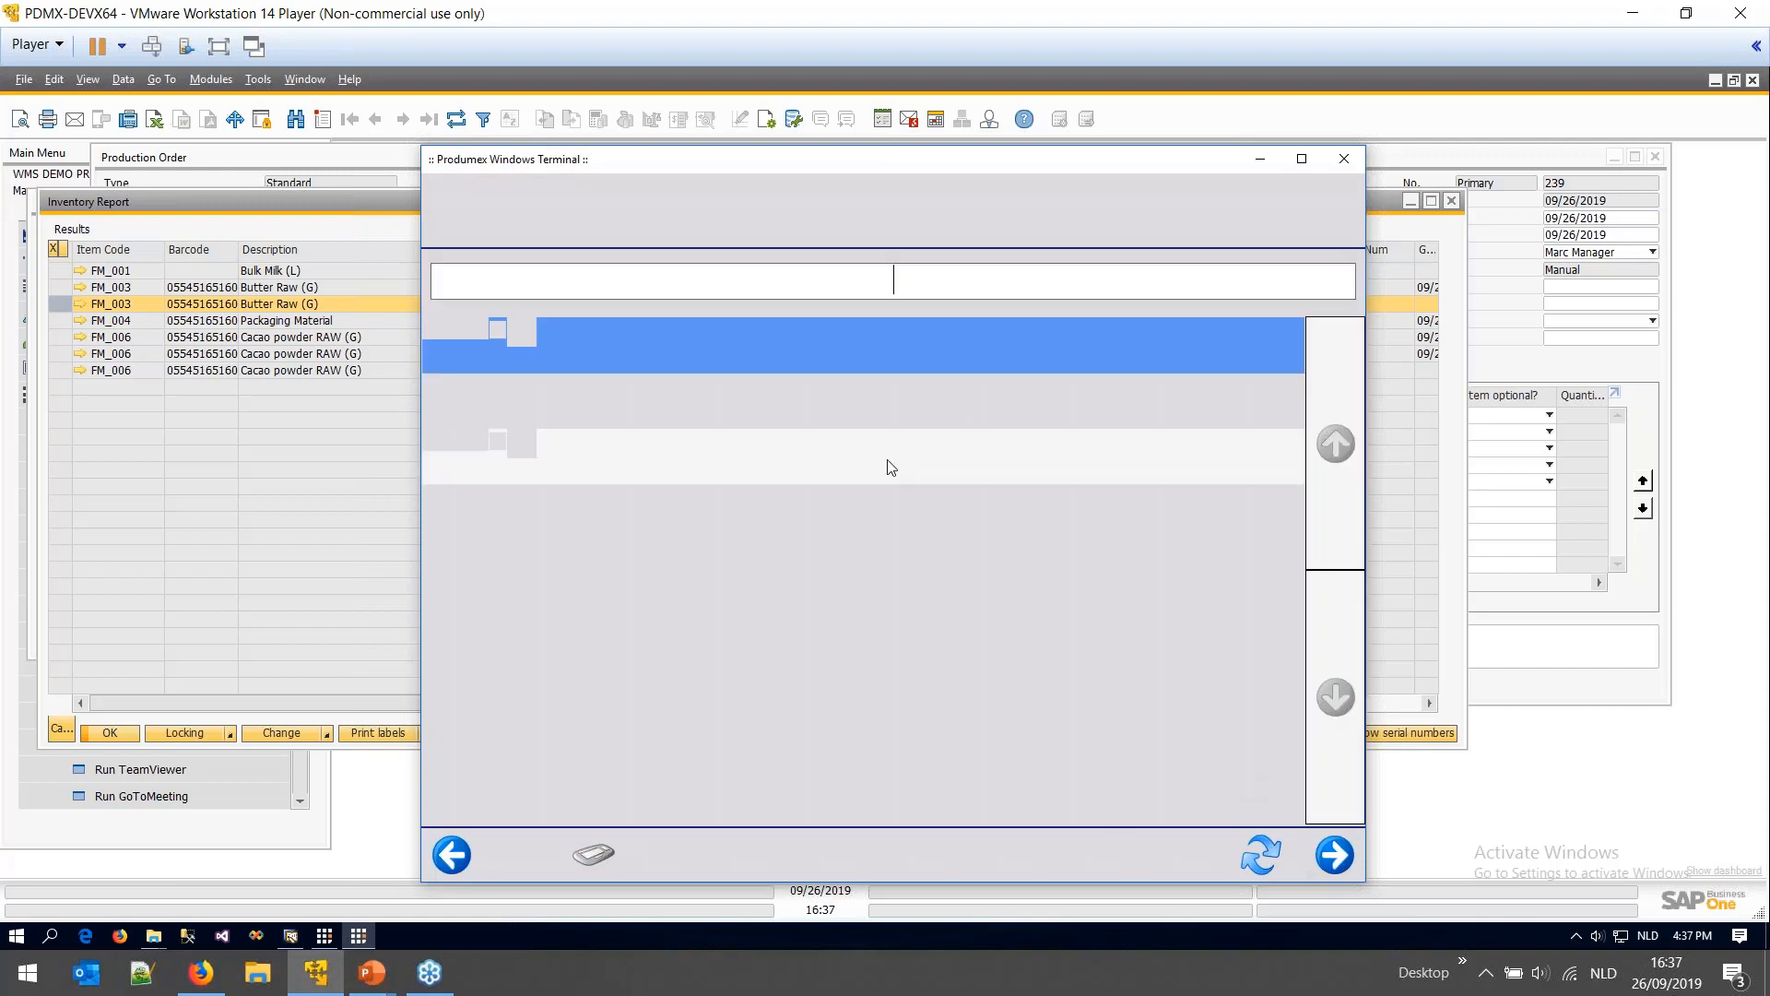
{"action": "left_click", "coordinate": [794, 557]}
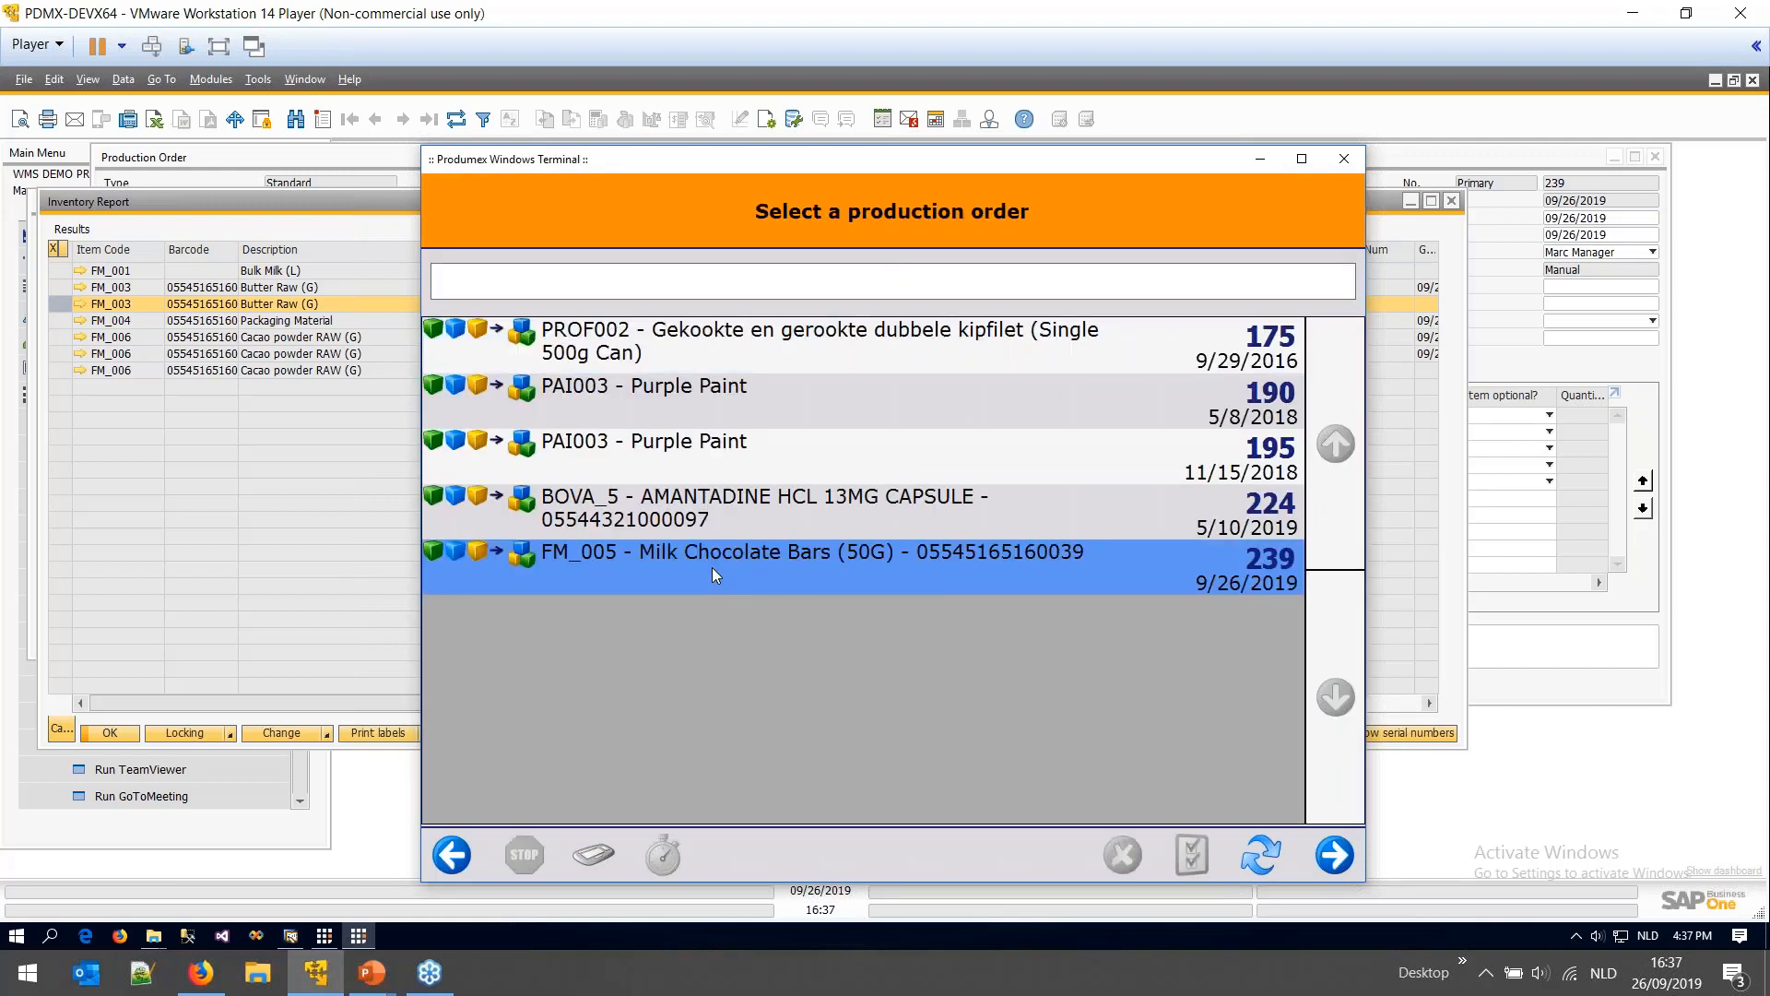
{"action": "left_click", "coordinate": [1334, 855]}
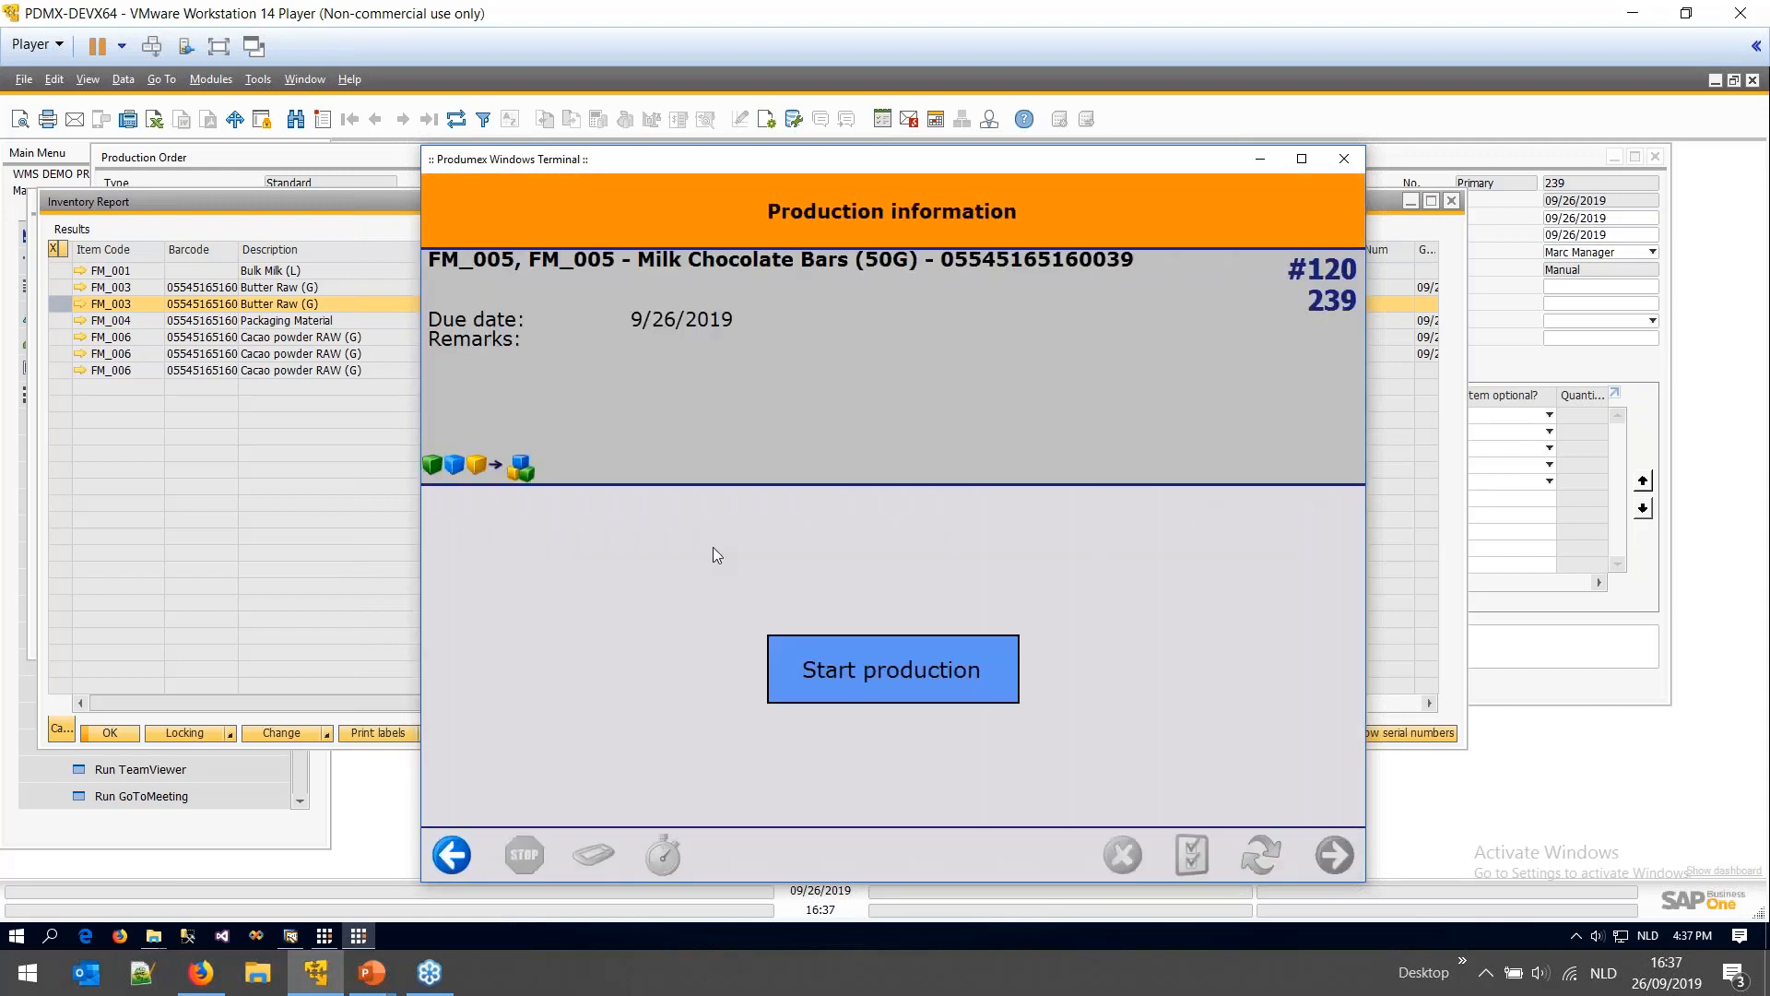
{"action": "left_click", "coordinate": [926, 678]}
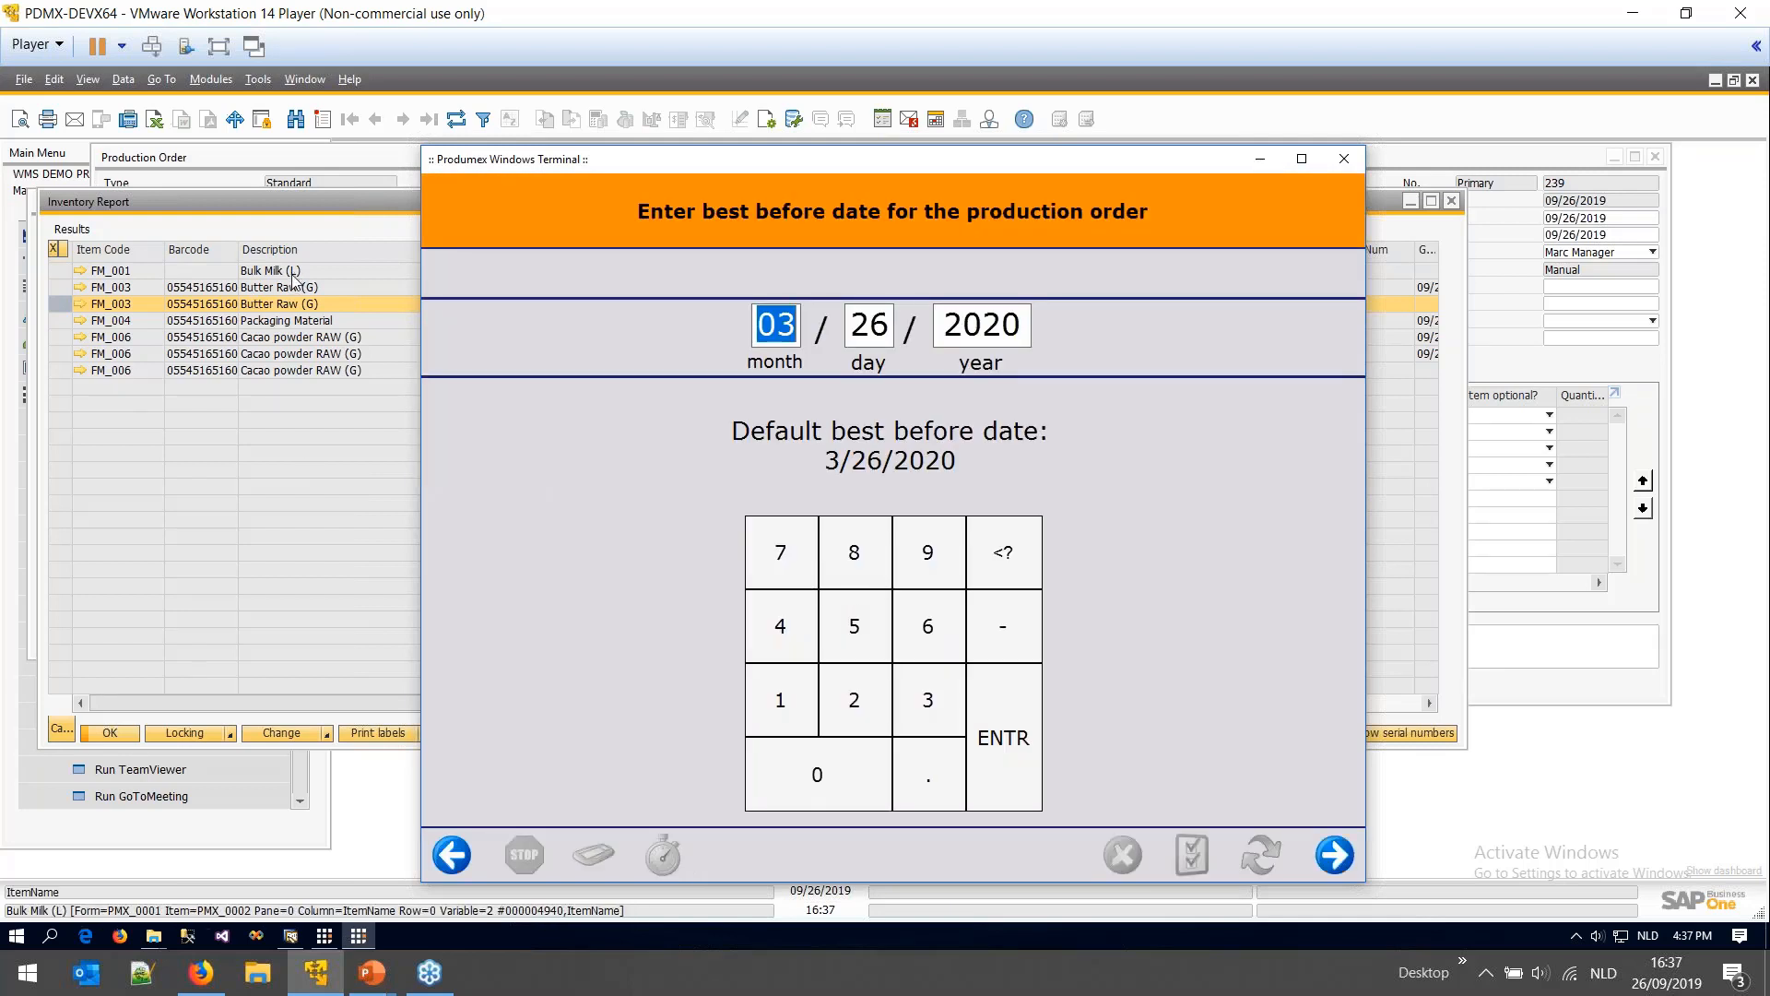
{"action": "left_click", "coordinate": [298, 226]}
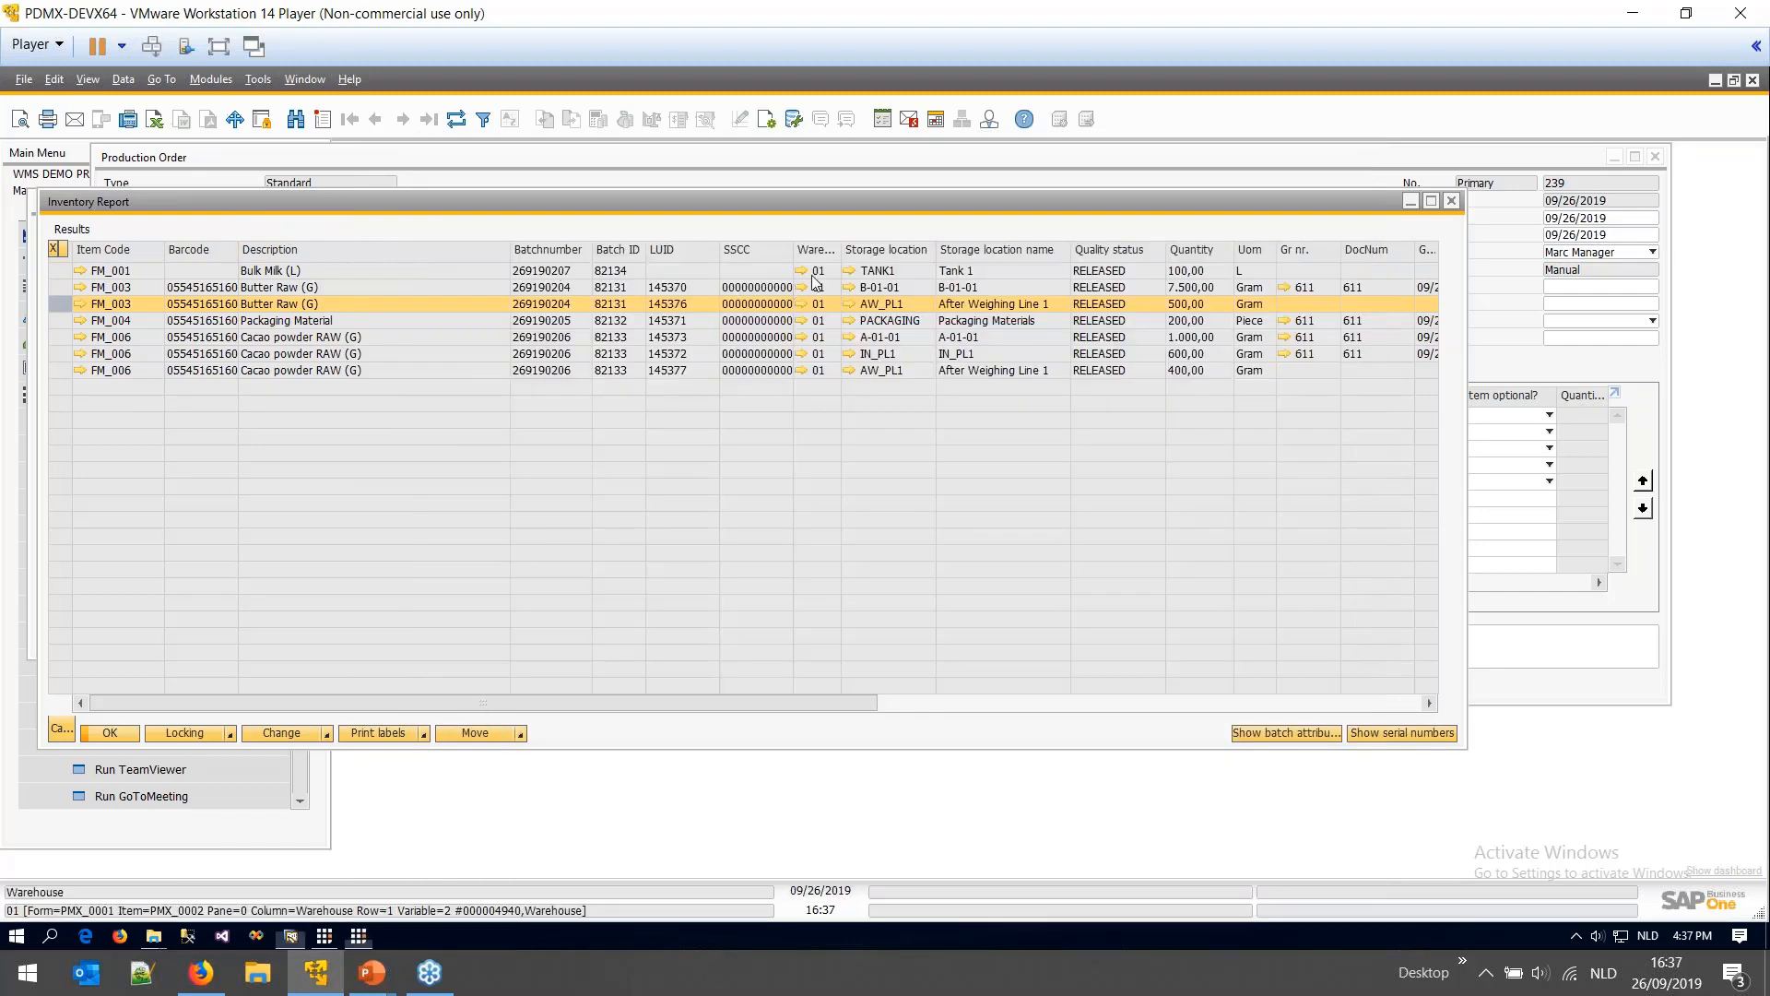
{"action": "left_click", "coordinate": [849, 272]}
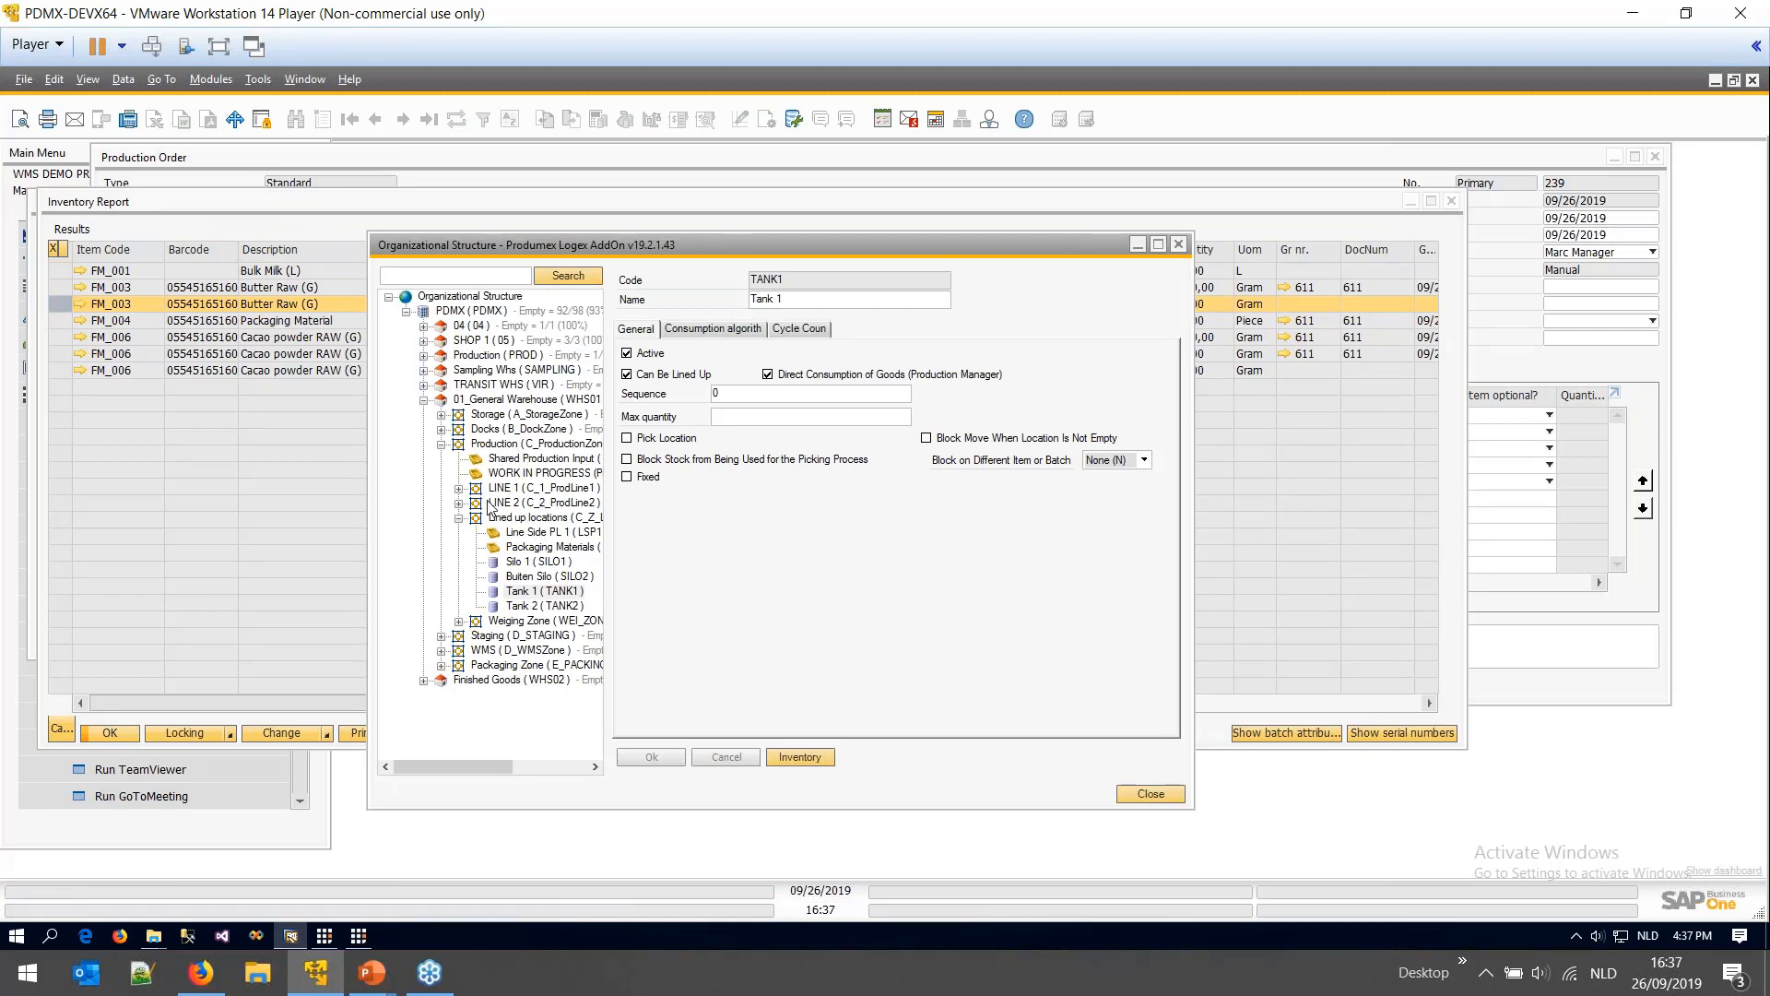
- Check Production Line 1's locations: WIP, TANK1, TANK2 and PACKAGING can be lined up, none lined up
{"action": "left_click", "coordinate": [458, 488]}
{"action": "left_click", "coordinate": [544, 546]}
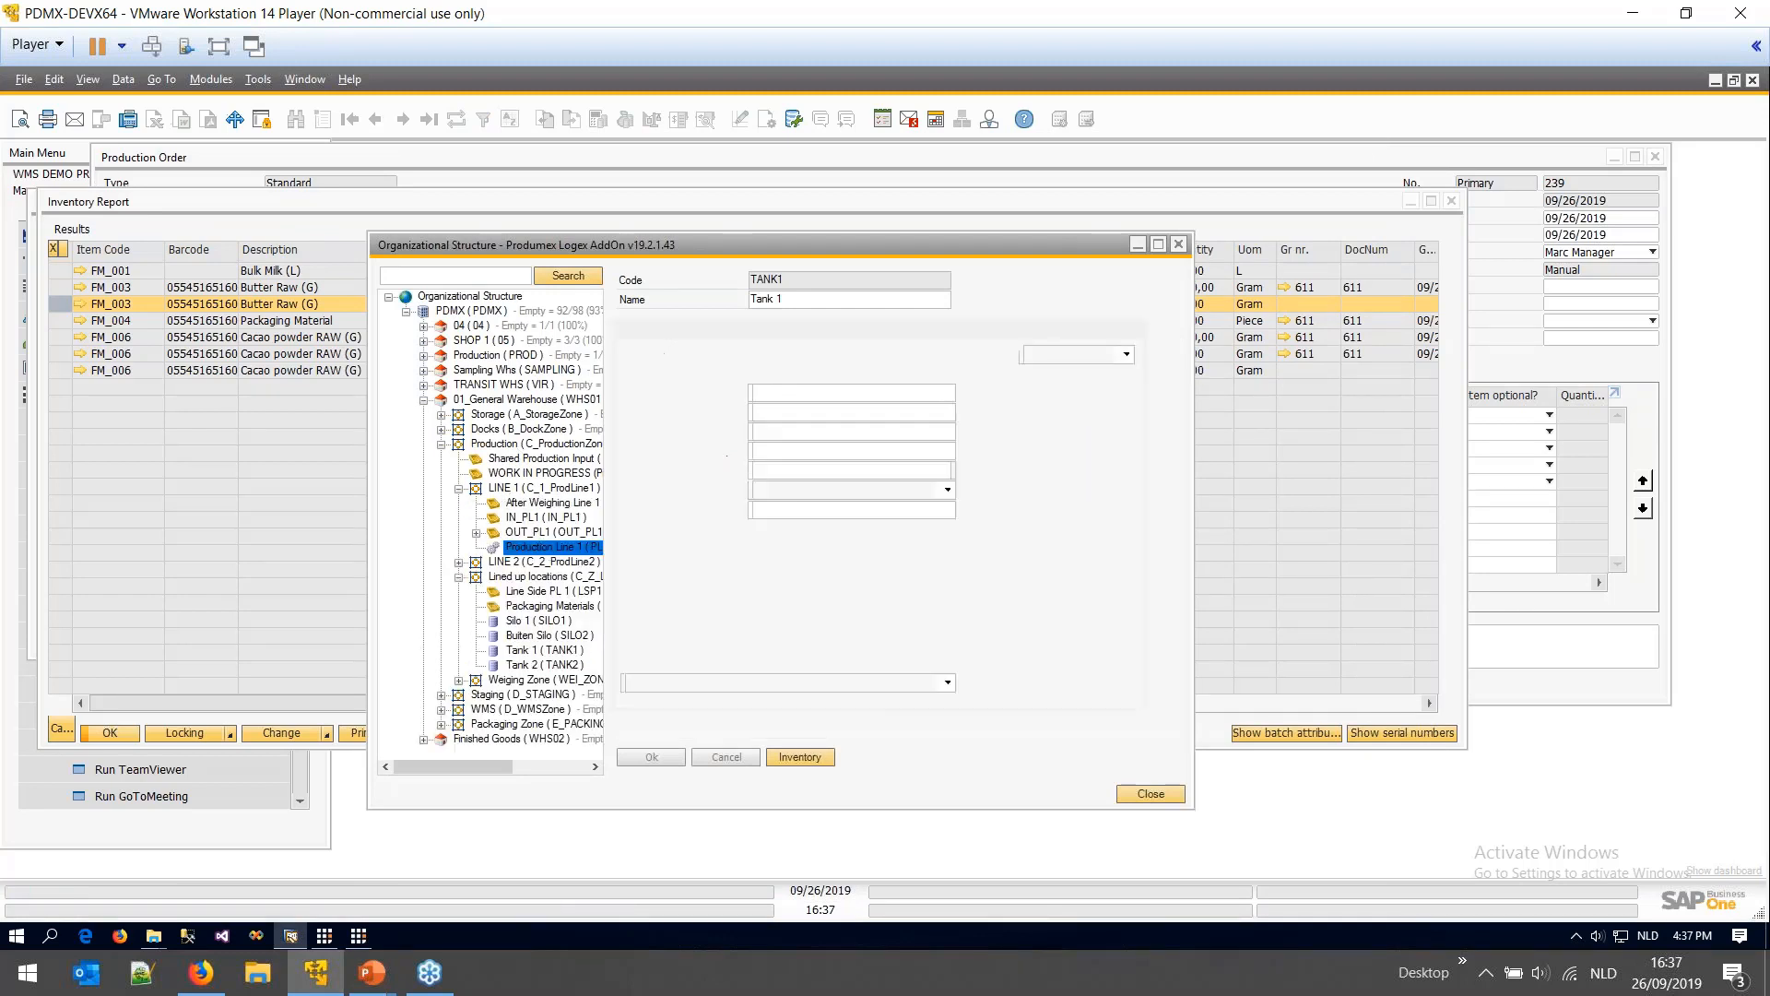
{"action": "left_click", "coordinate": [759, 538]}
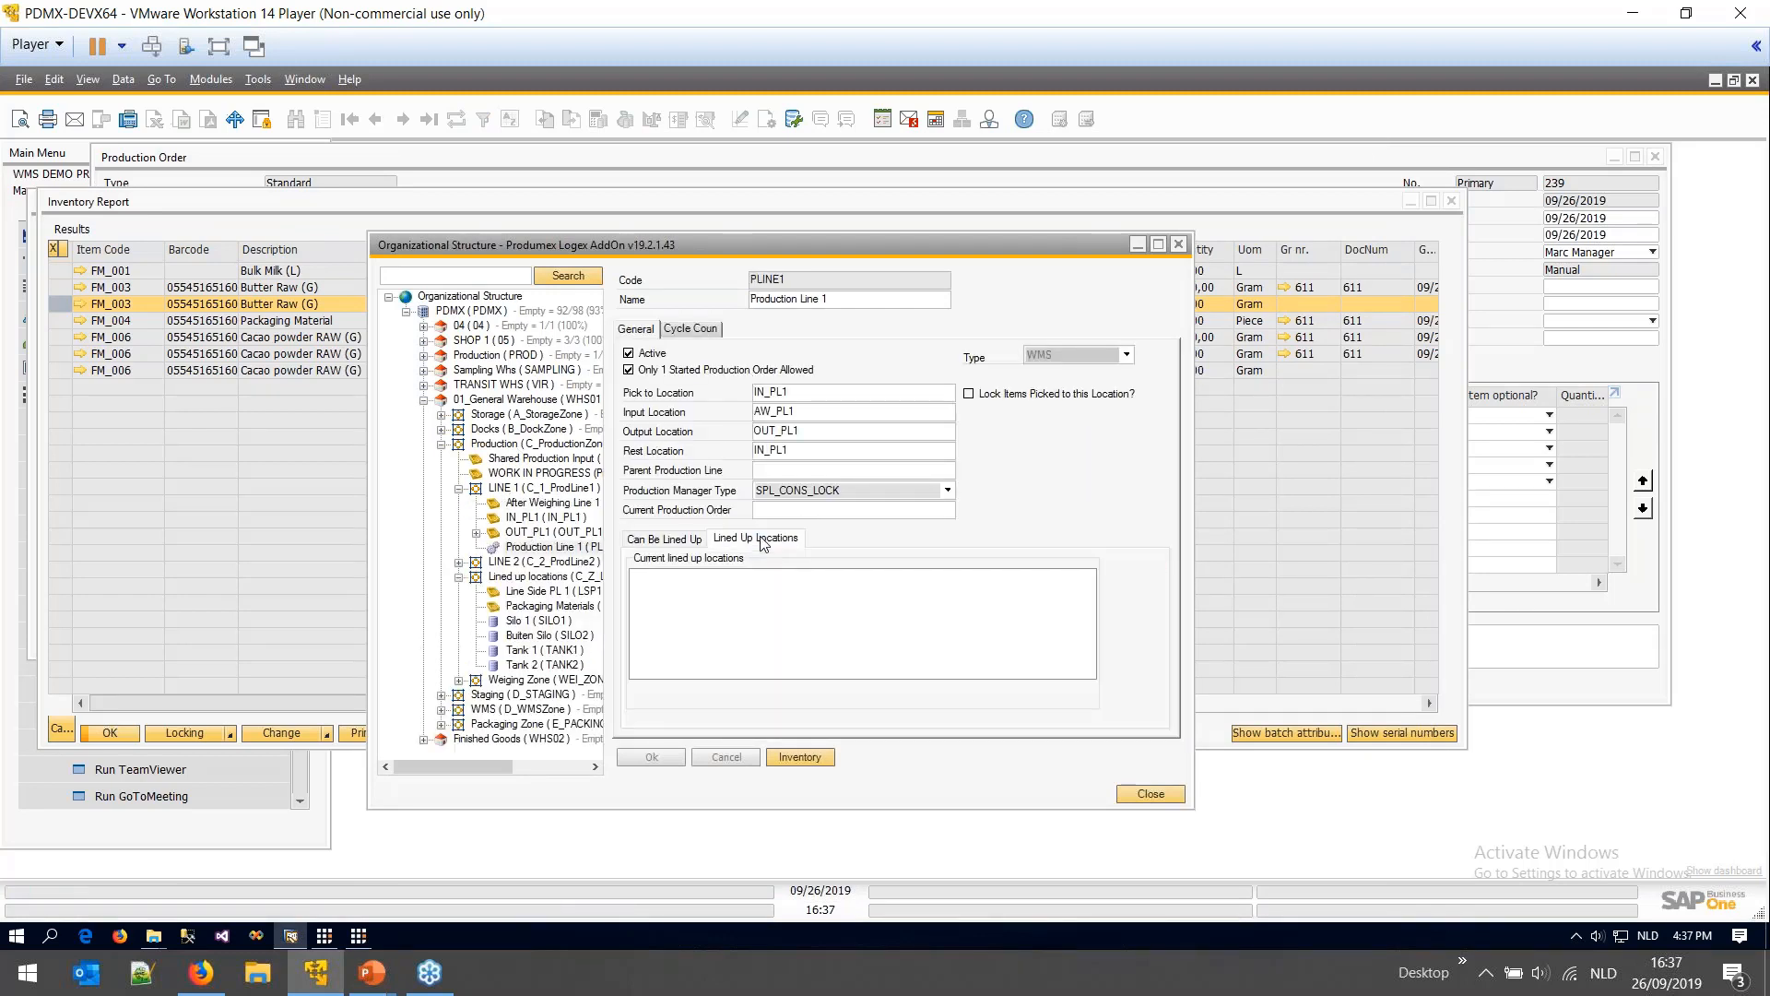
{"action": "left_click", "coordinate": [682, 542]}
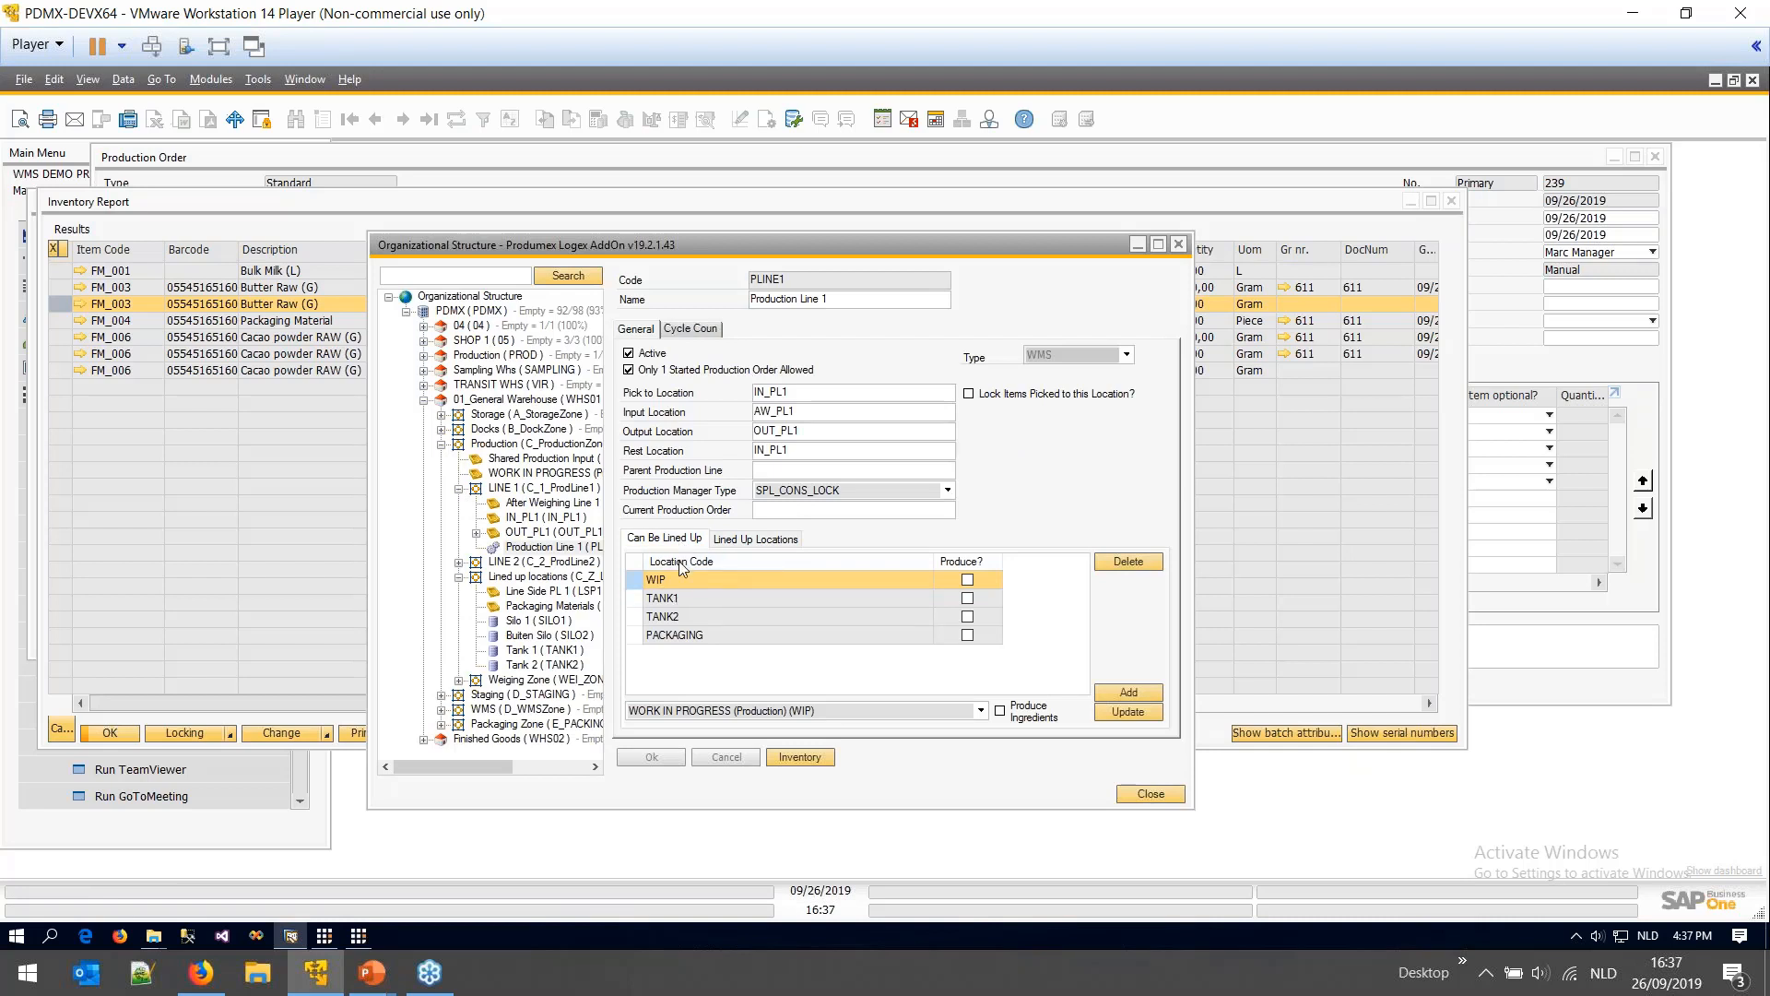
{"action": "left_click", "coordinate": [770, 540]}
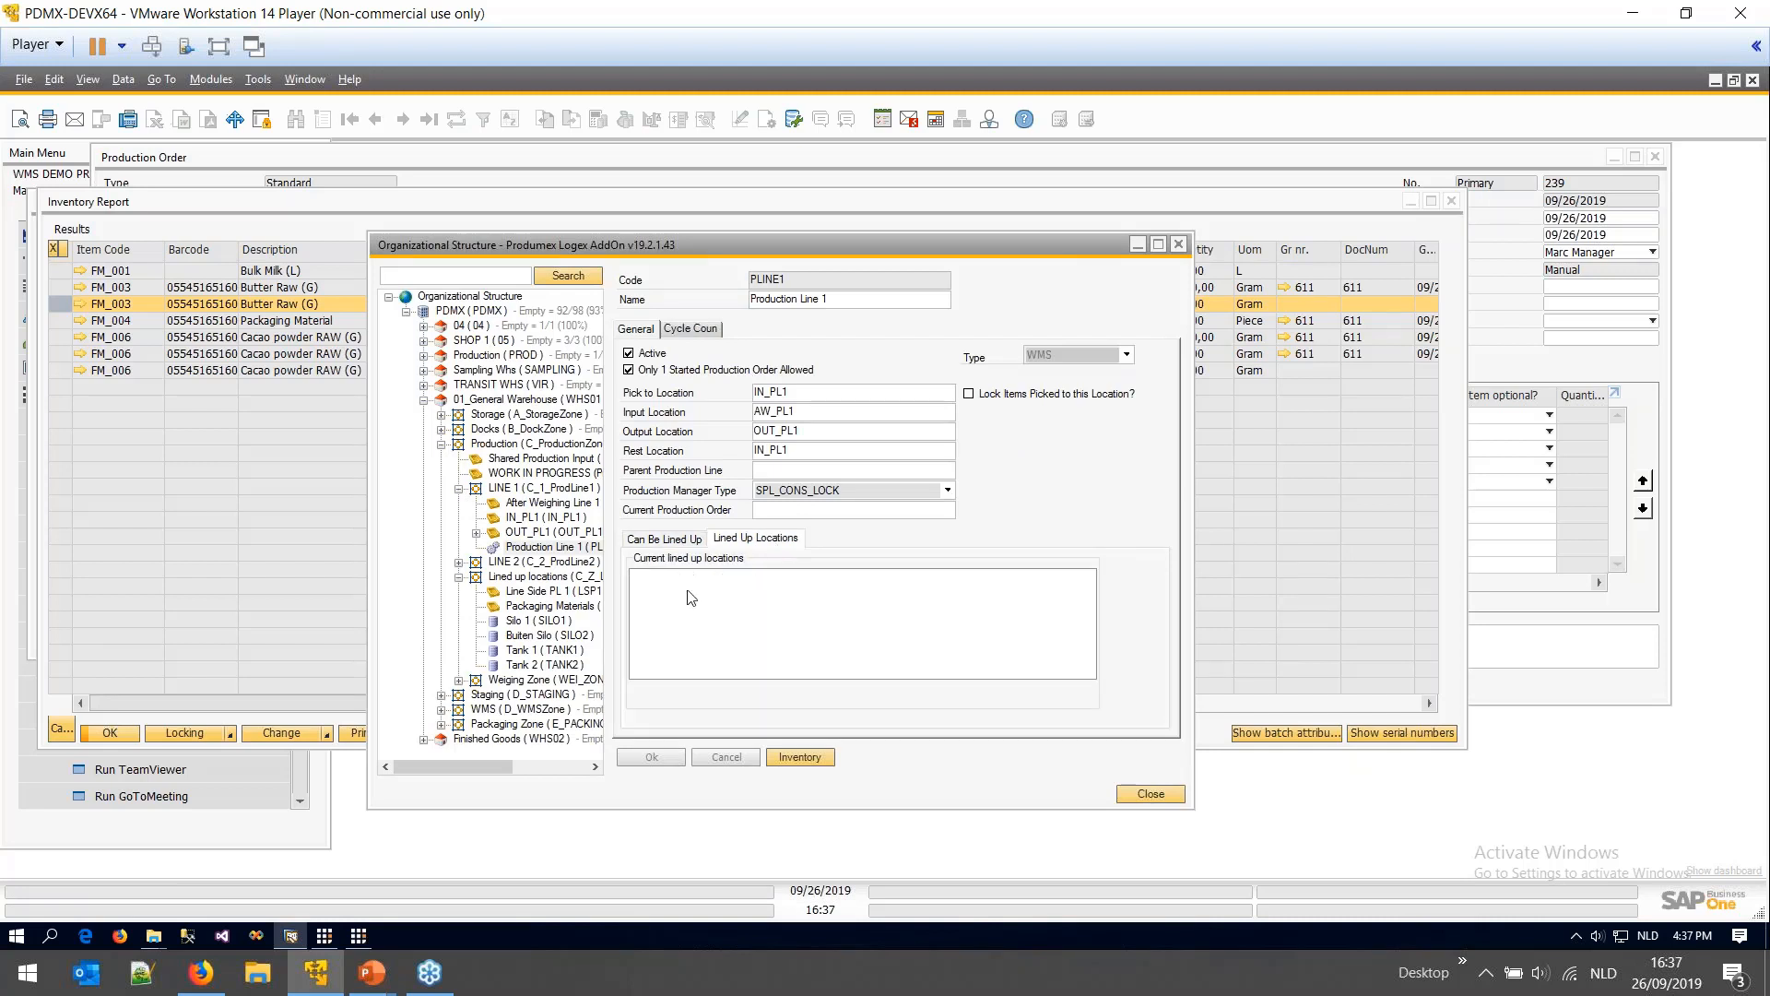
{"action": "left_click", "coordinate": [358, 935]}
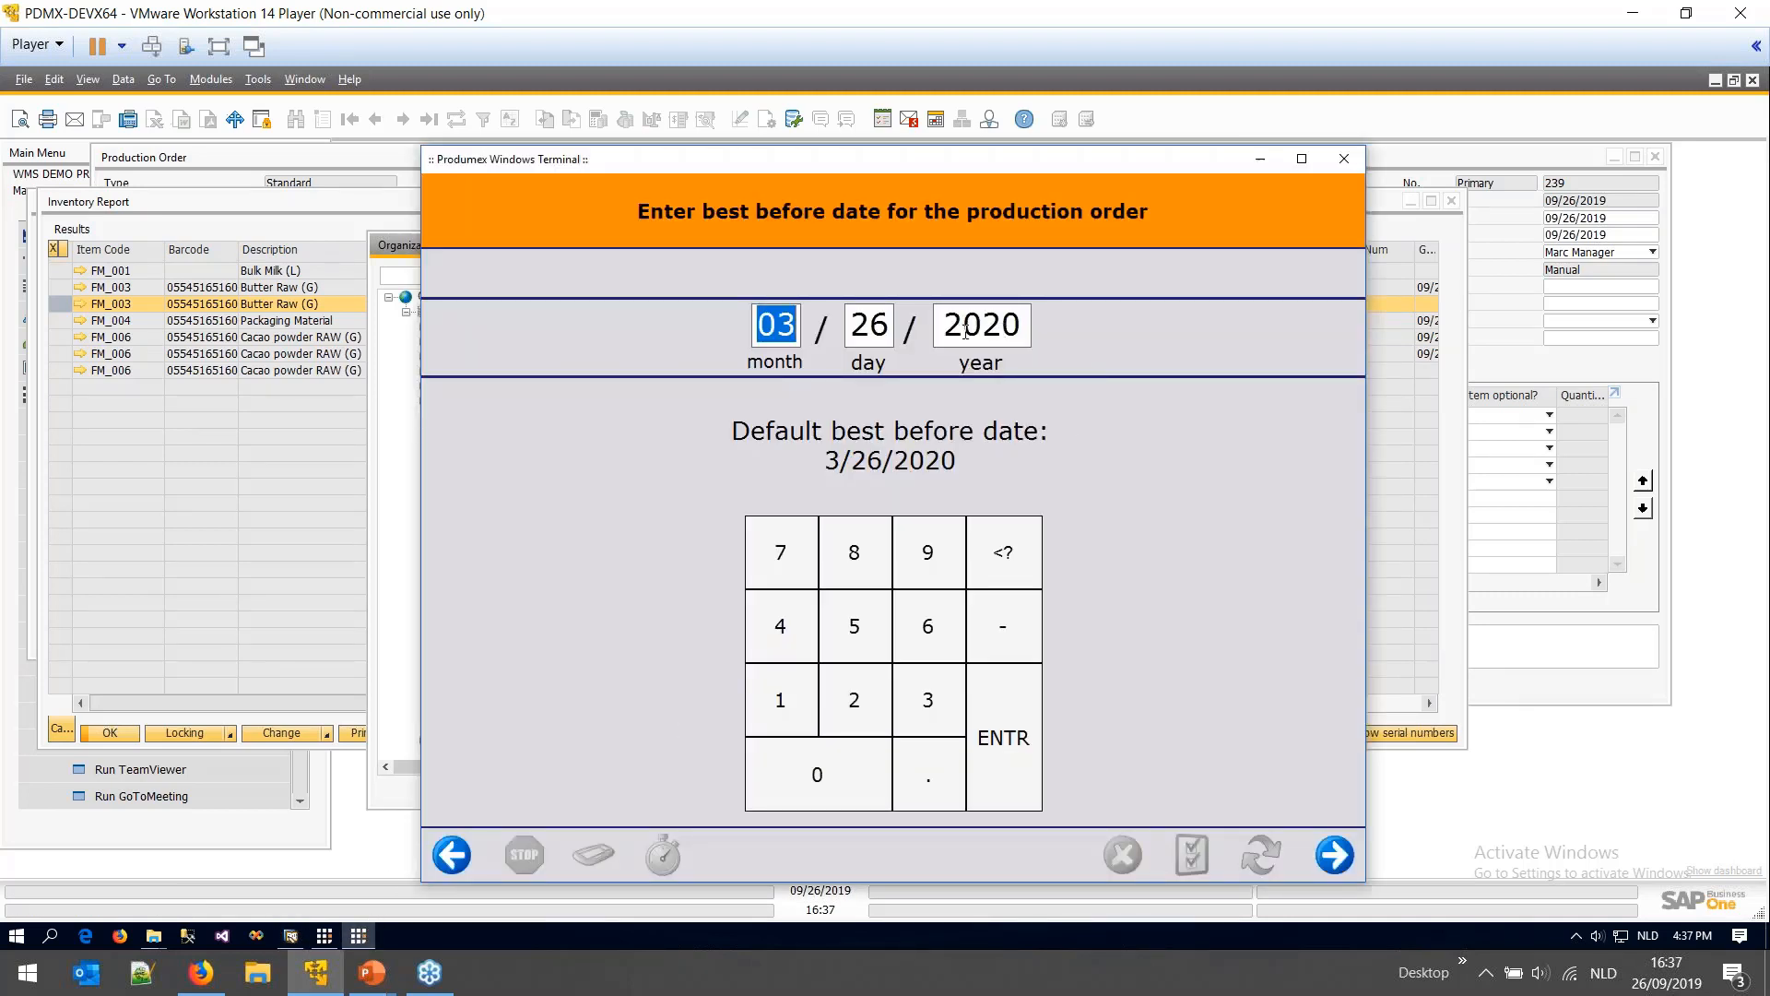
- Keep the 3/26/2020 best-before date and choose the Produce task for order 239
{"action": "left_click_drag", "start_coordinate": [992, 330], "coordinate": [1037, 324]}
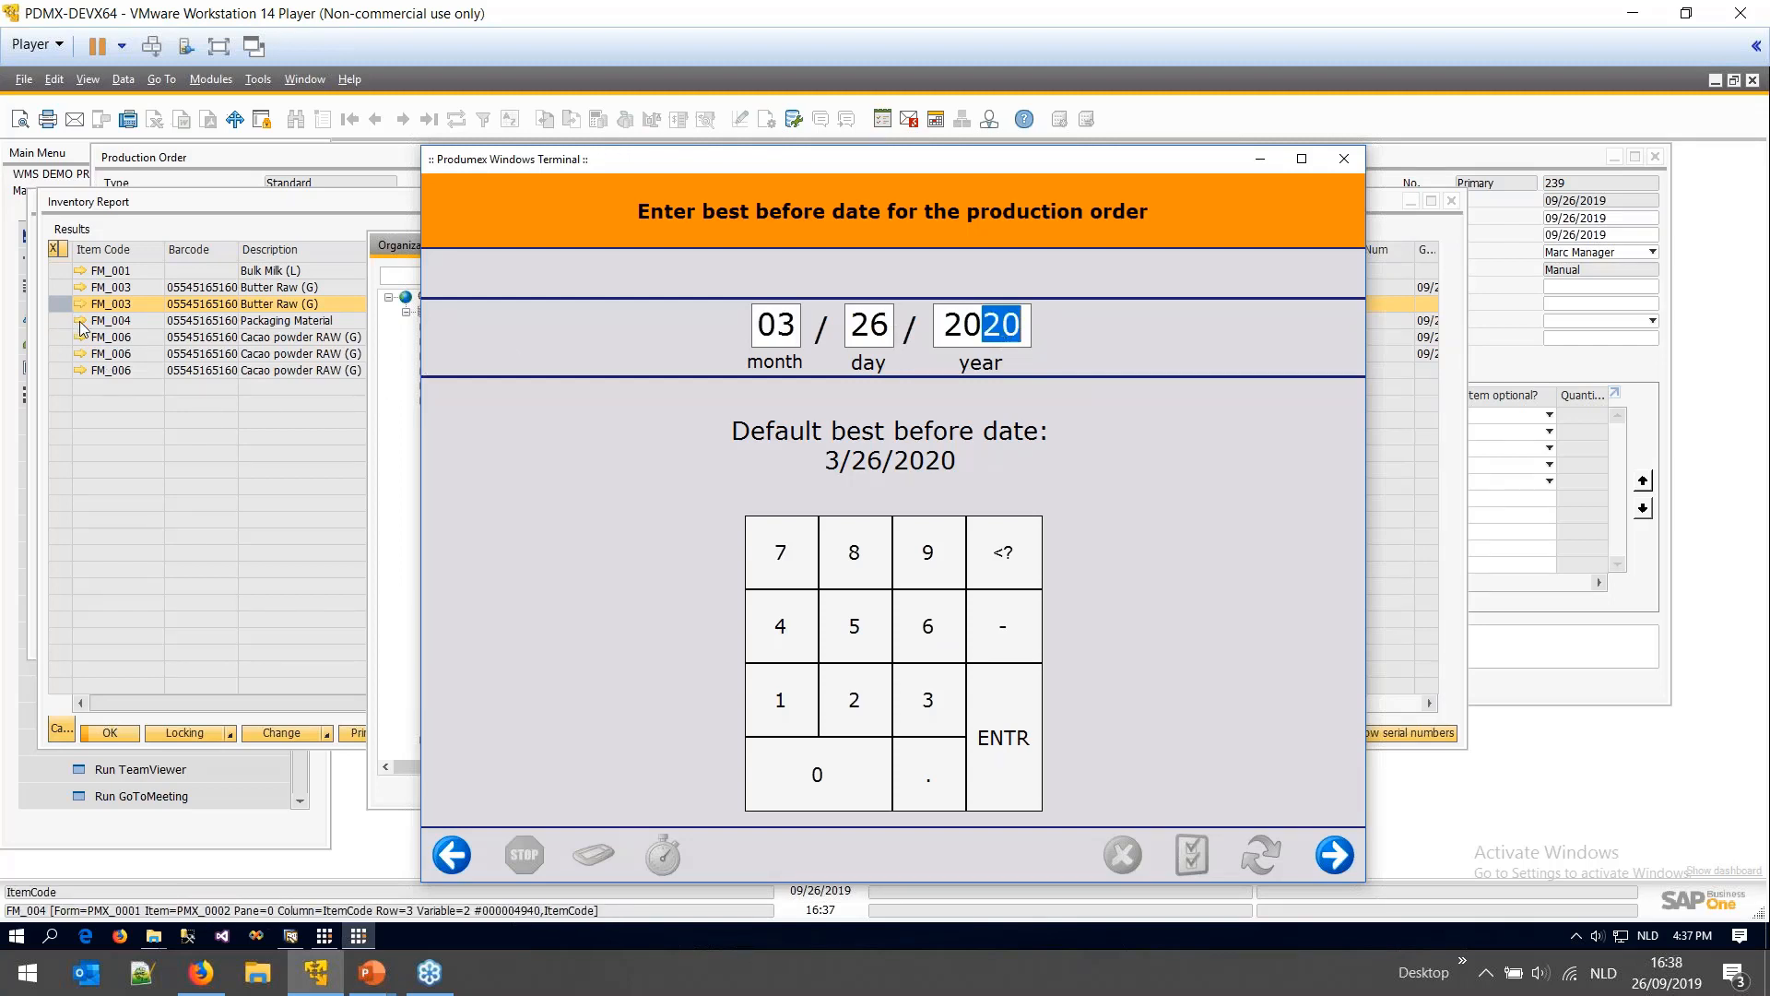
{"action": "left_click", "coordinate": [981, 332]}
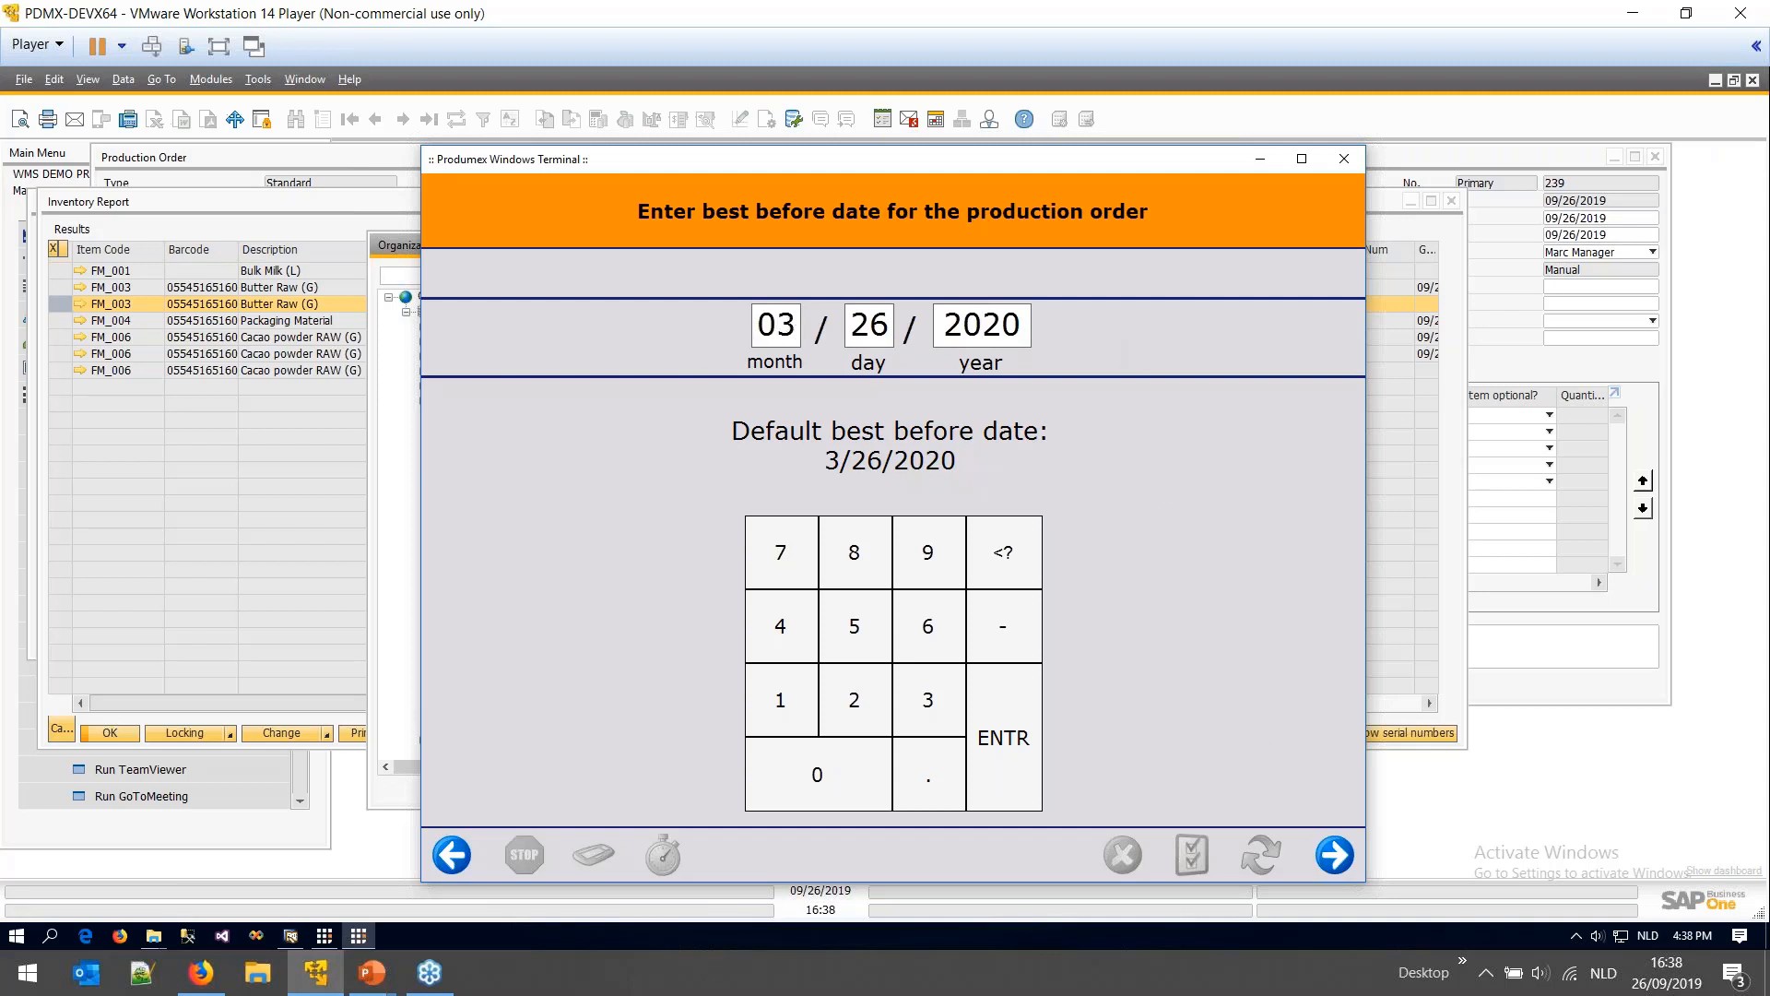
{"action": "left_click", "coordinate": [1334, 854]}
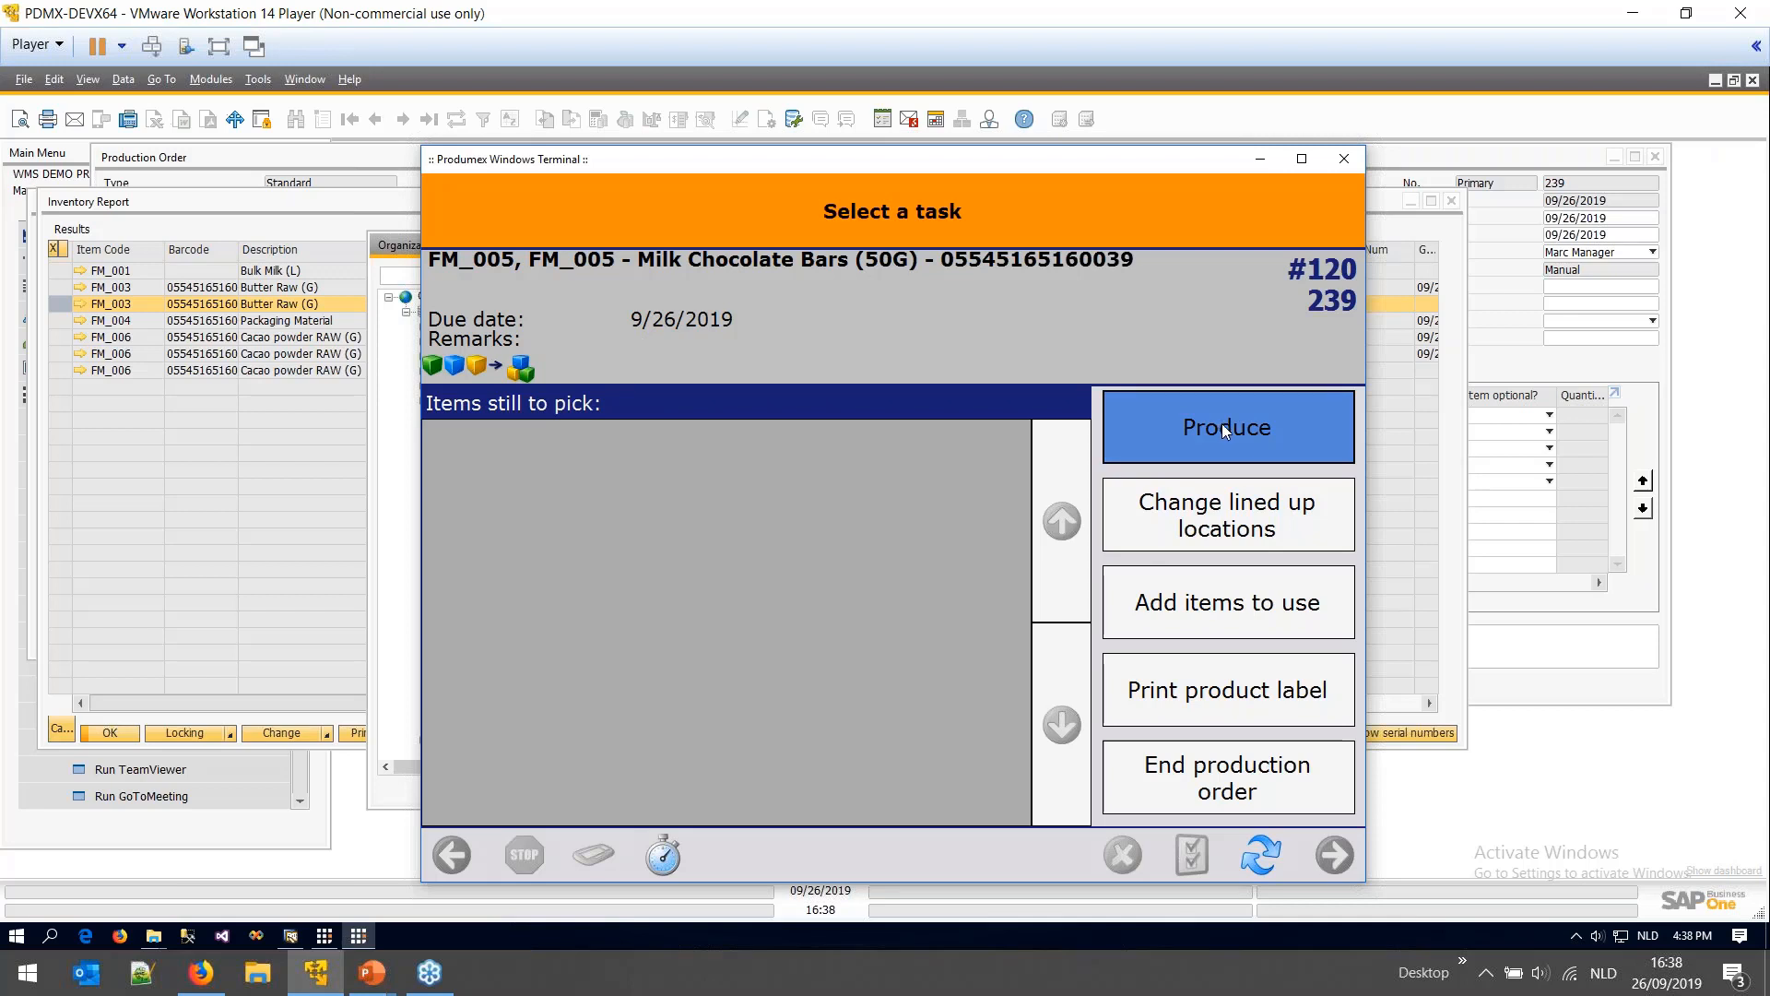
{"action": "left_click", "coordinate": [1217, 518]}
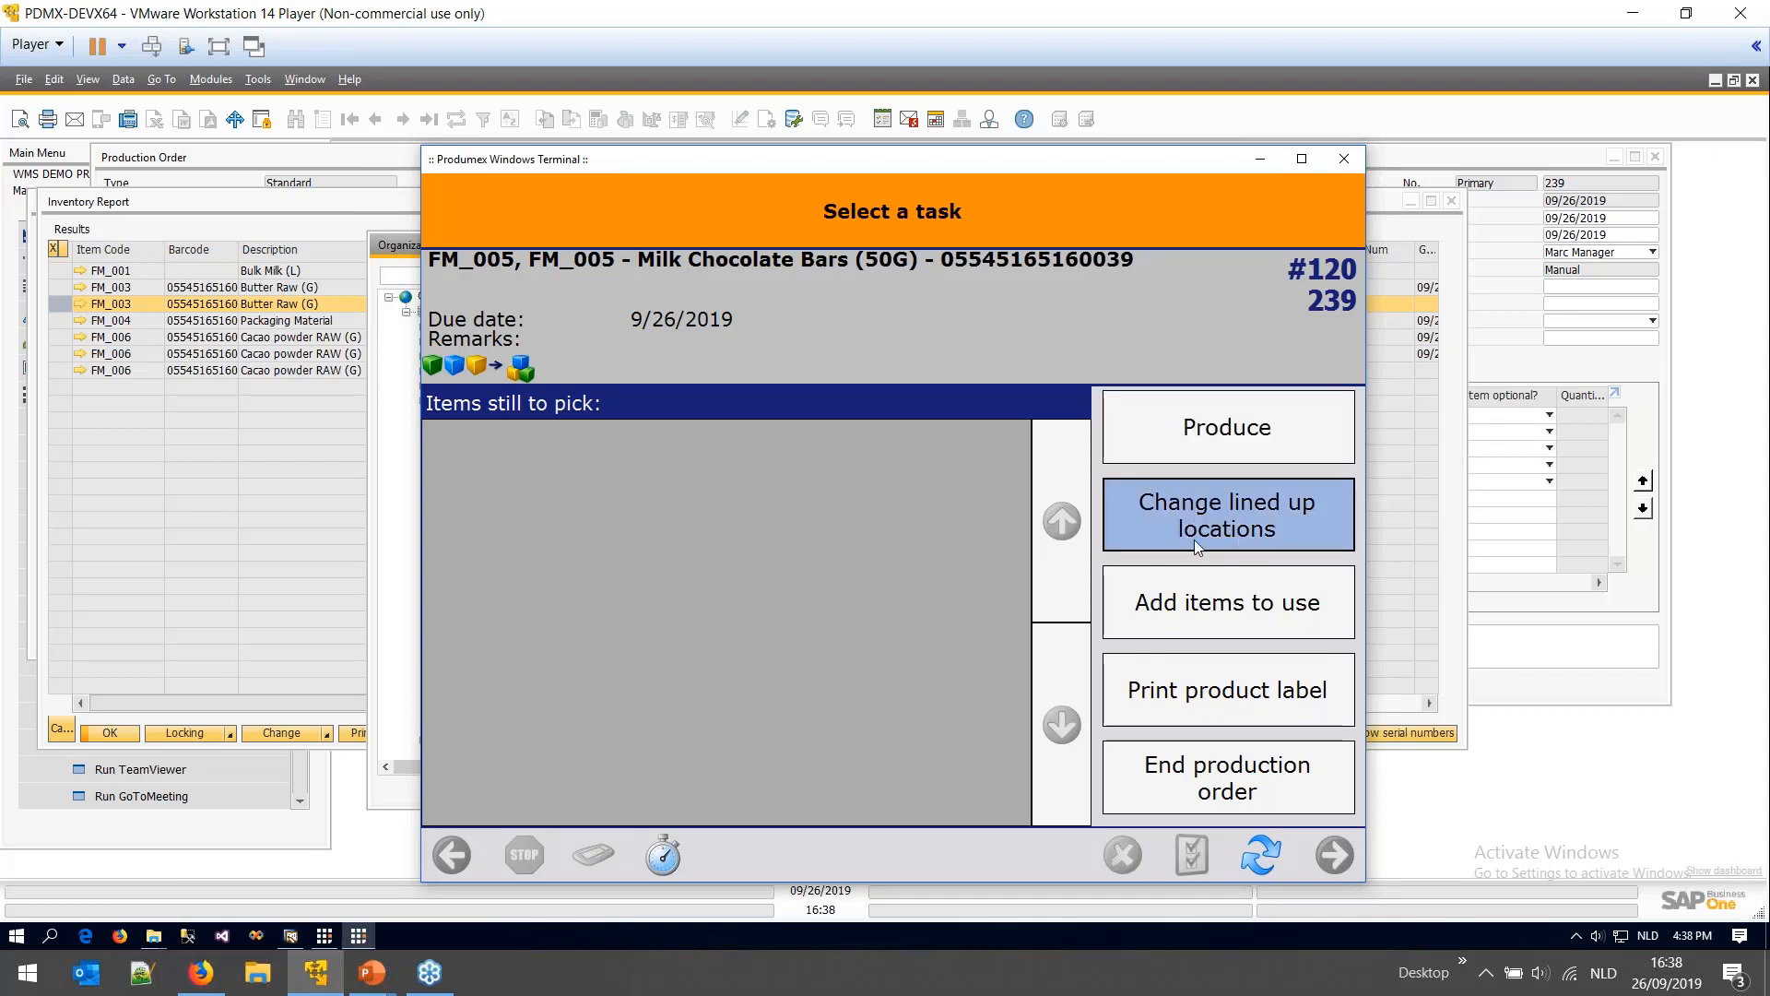
{"action": "left_click", "coordinate": [1236, 430]}
{"action": "left_click", "coordinate": [1240, 431]}
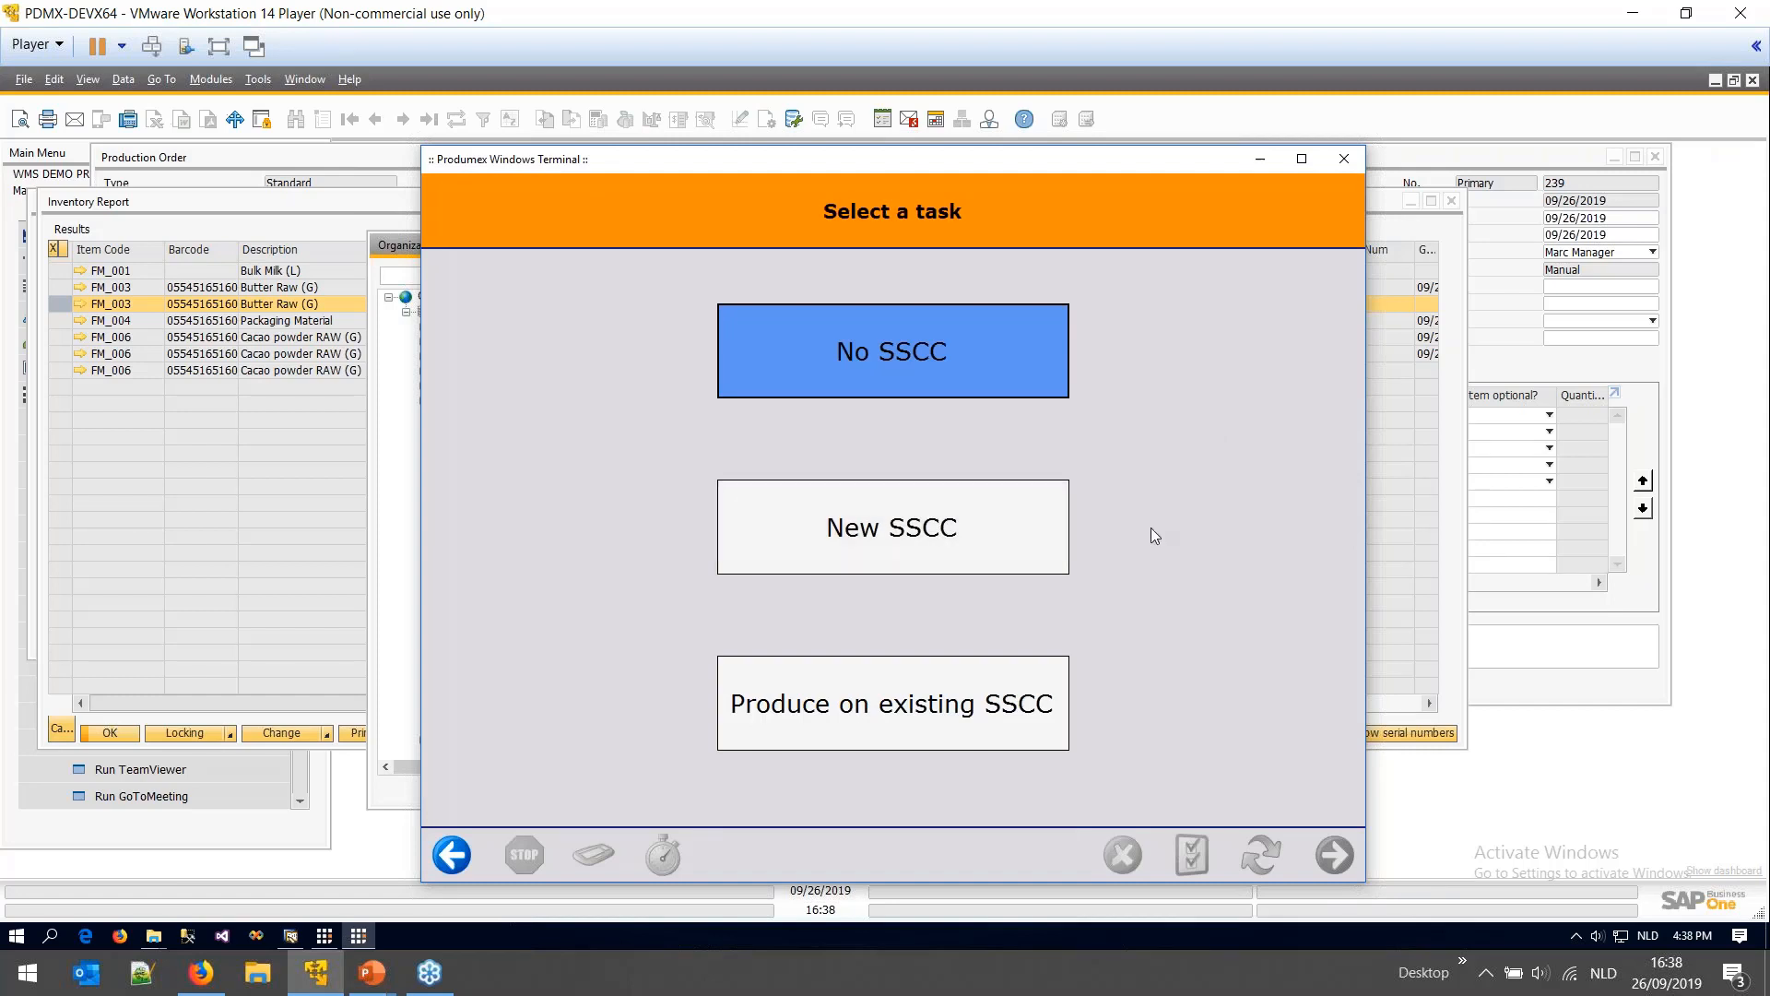
- Produce onto a new SSCC, setting loose pieces to 0 and entering 10 twelve-packs
{"action": "left_click", "coordinate": [1005, 546]}
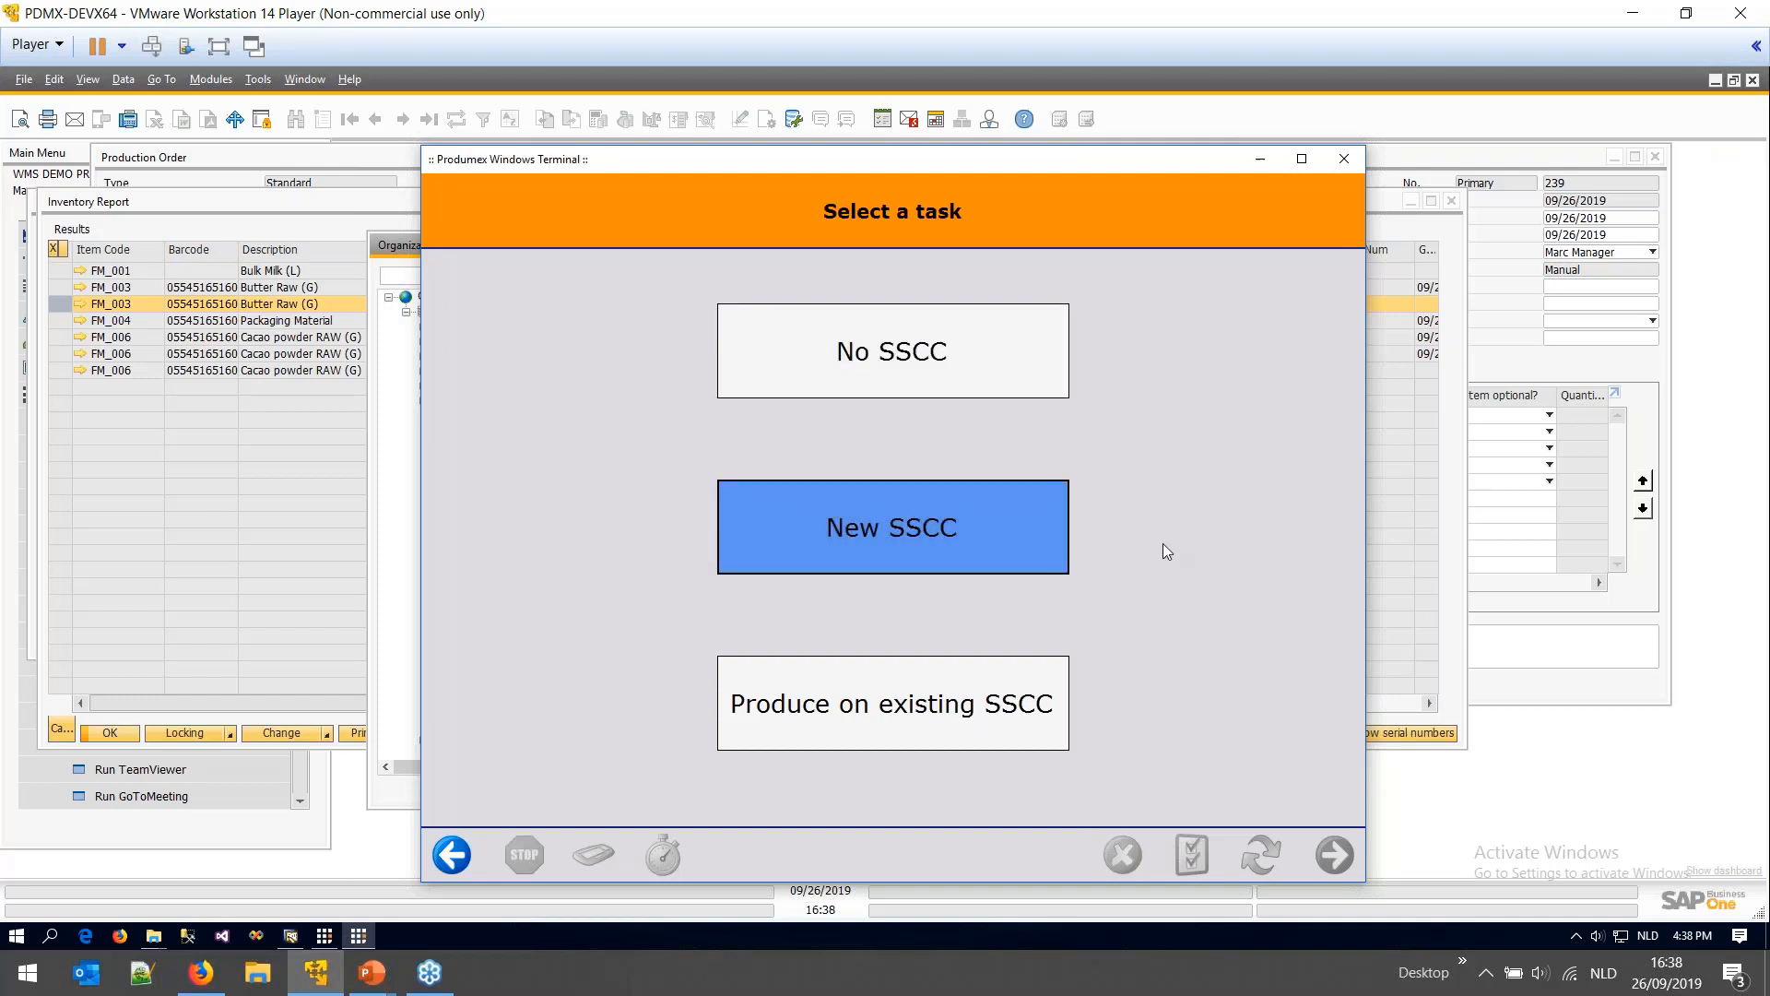
{"action": "left_click", "coordinate": [1007, 559]}
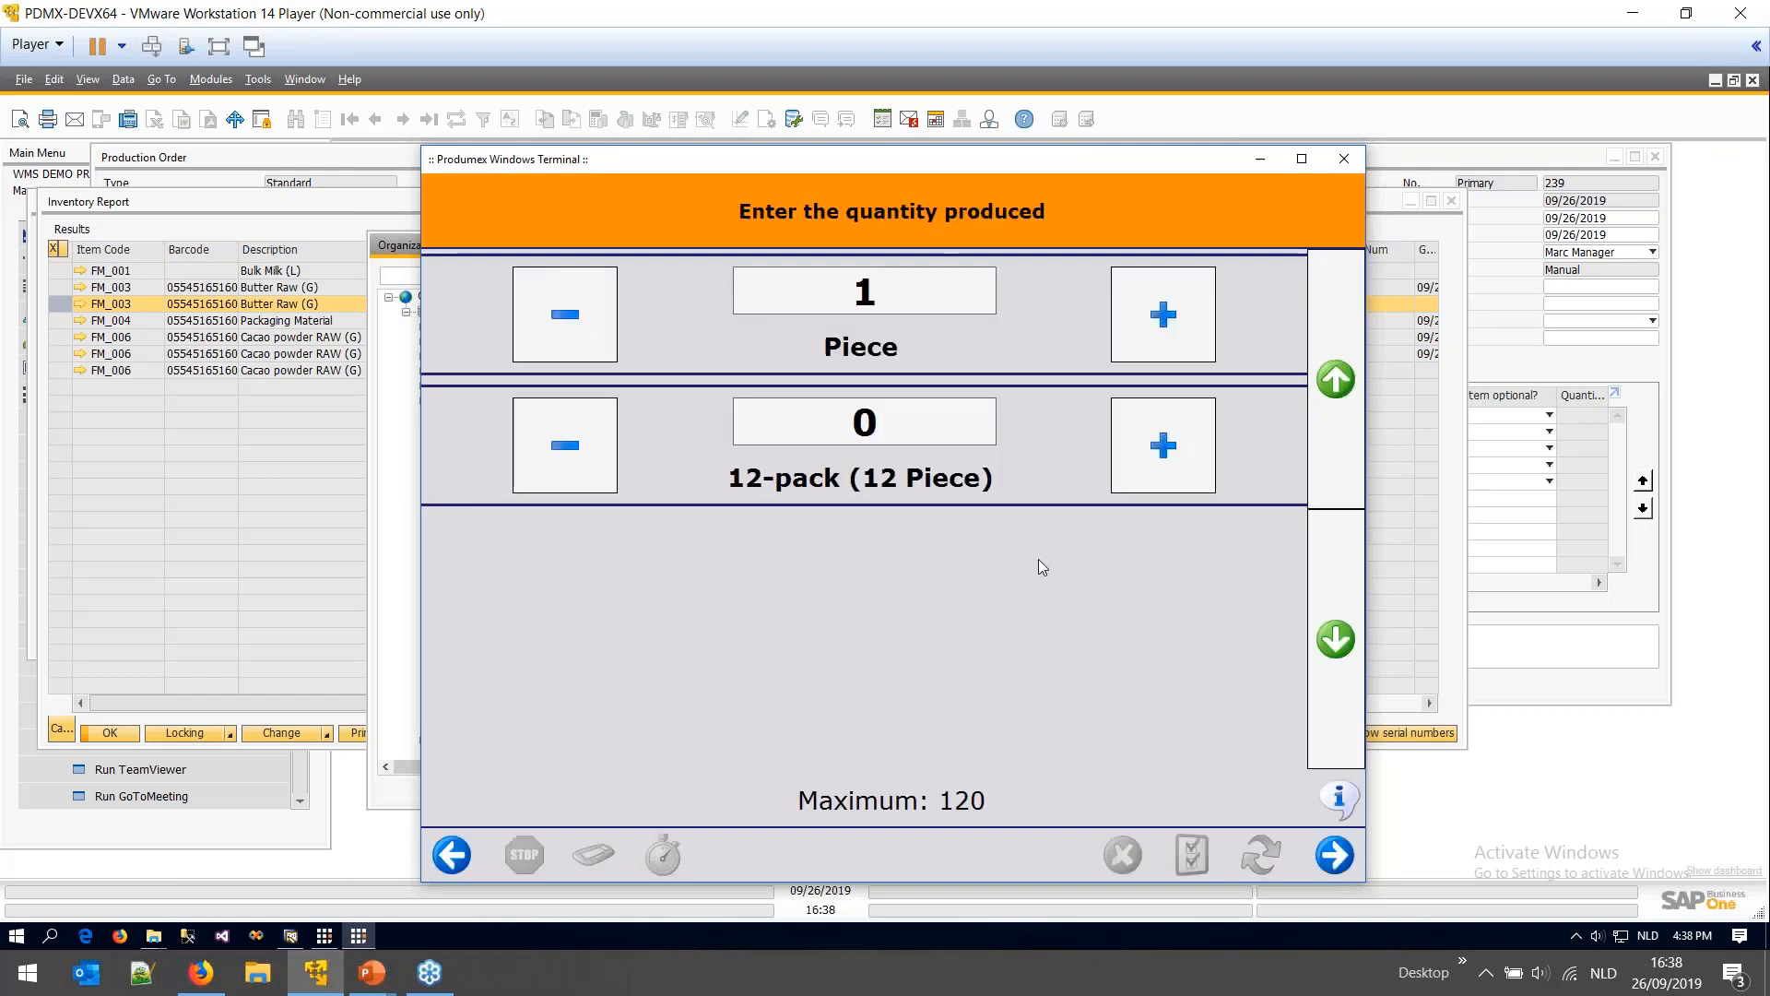
{"action": "left_click", "coordinate": [550, 323]}
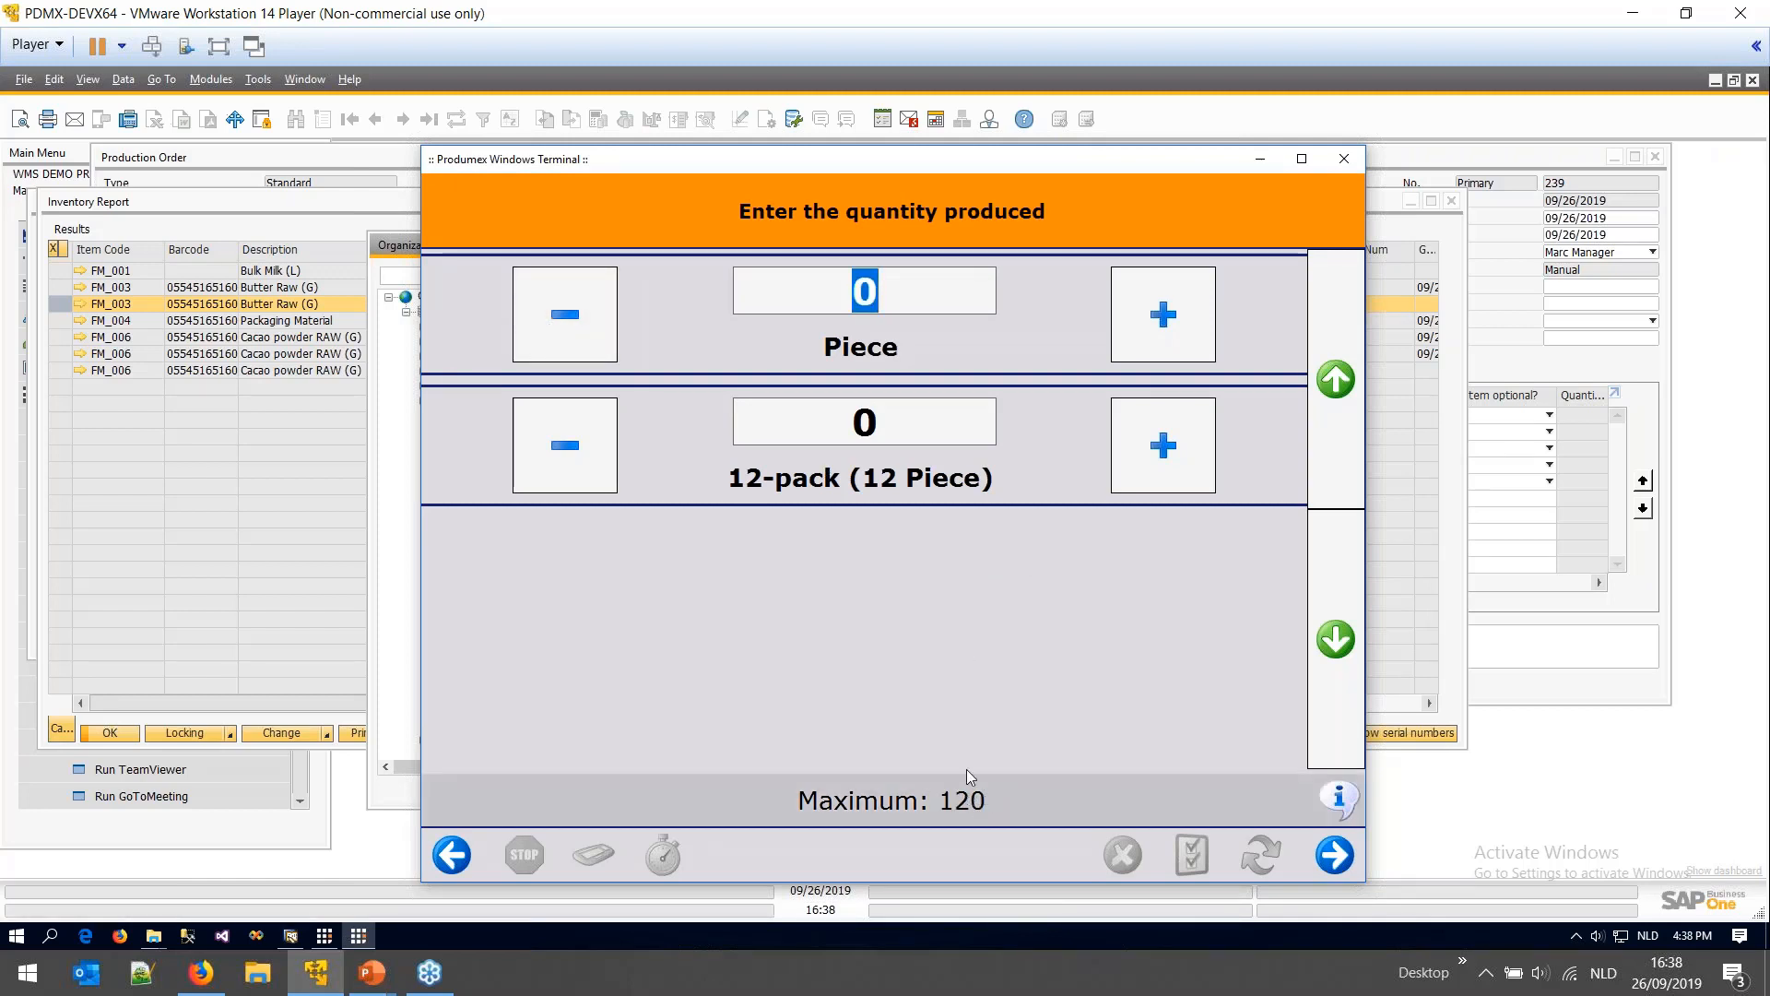
{"action": "left_click", "coordinate": [873, 420]}
{"action": "type", "text": "10"}
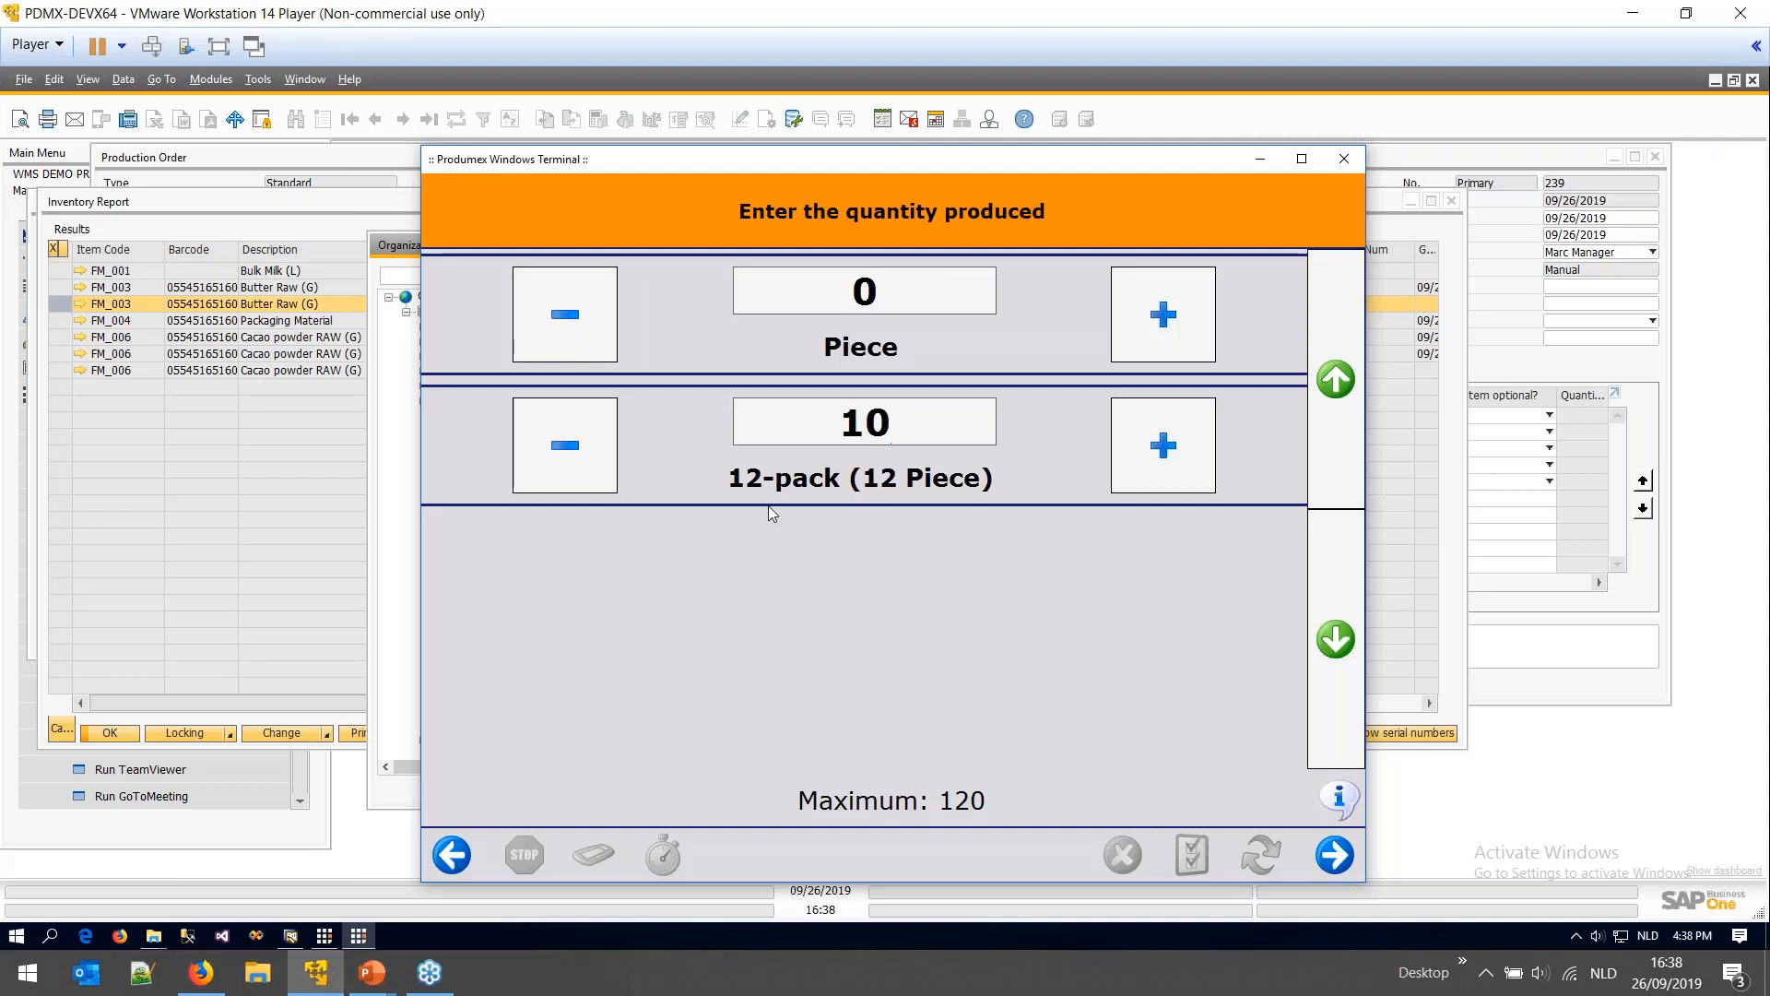
- Adjust the counts back to 10 twelve-packs and 0 pieces, then submit the produced quantity
{"action": "left_click", "coordinate": [577, 463]}
{"action": "left_click", "coordinate": [581, 461]}
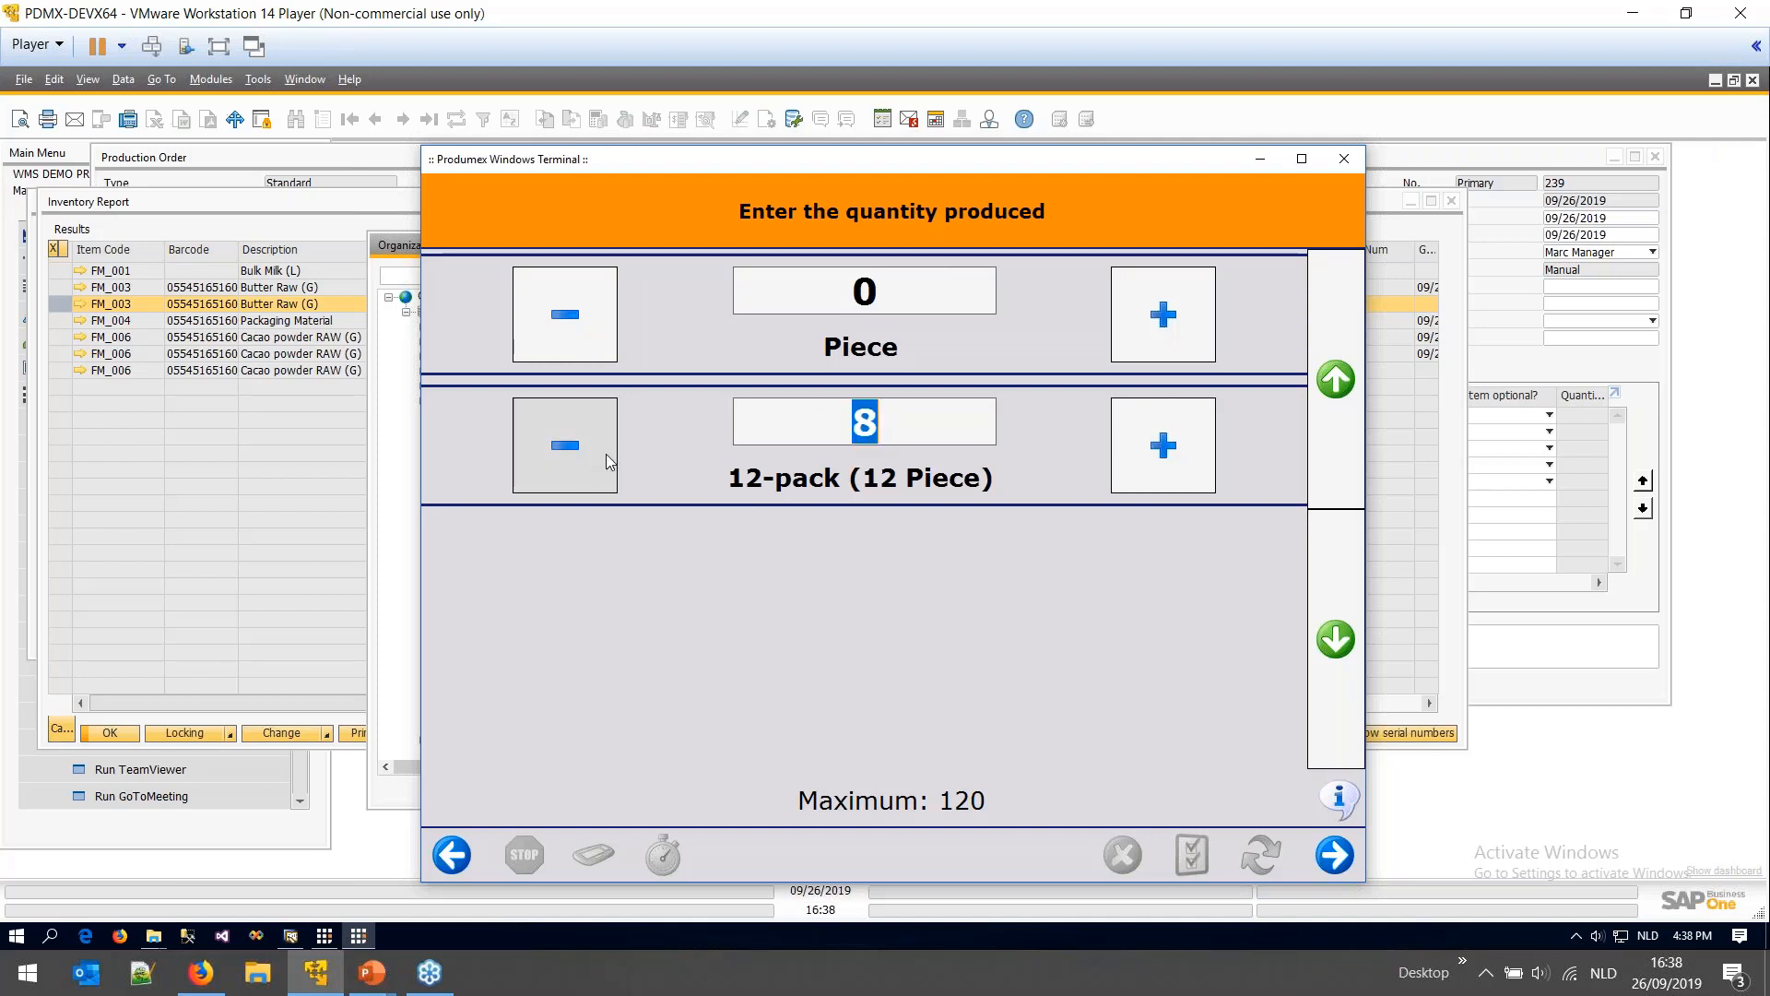
{"action": "left_click", "coordinate": [1163, 315]}
{"action": "left_click", "coordinate": [1162, 315]}
{"action": "left_click", "coordinate": [1163, 315]}
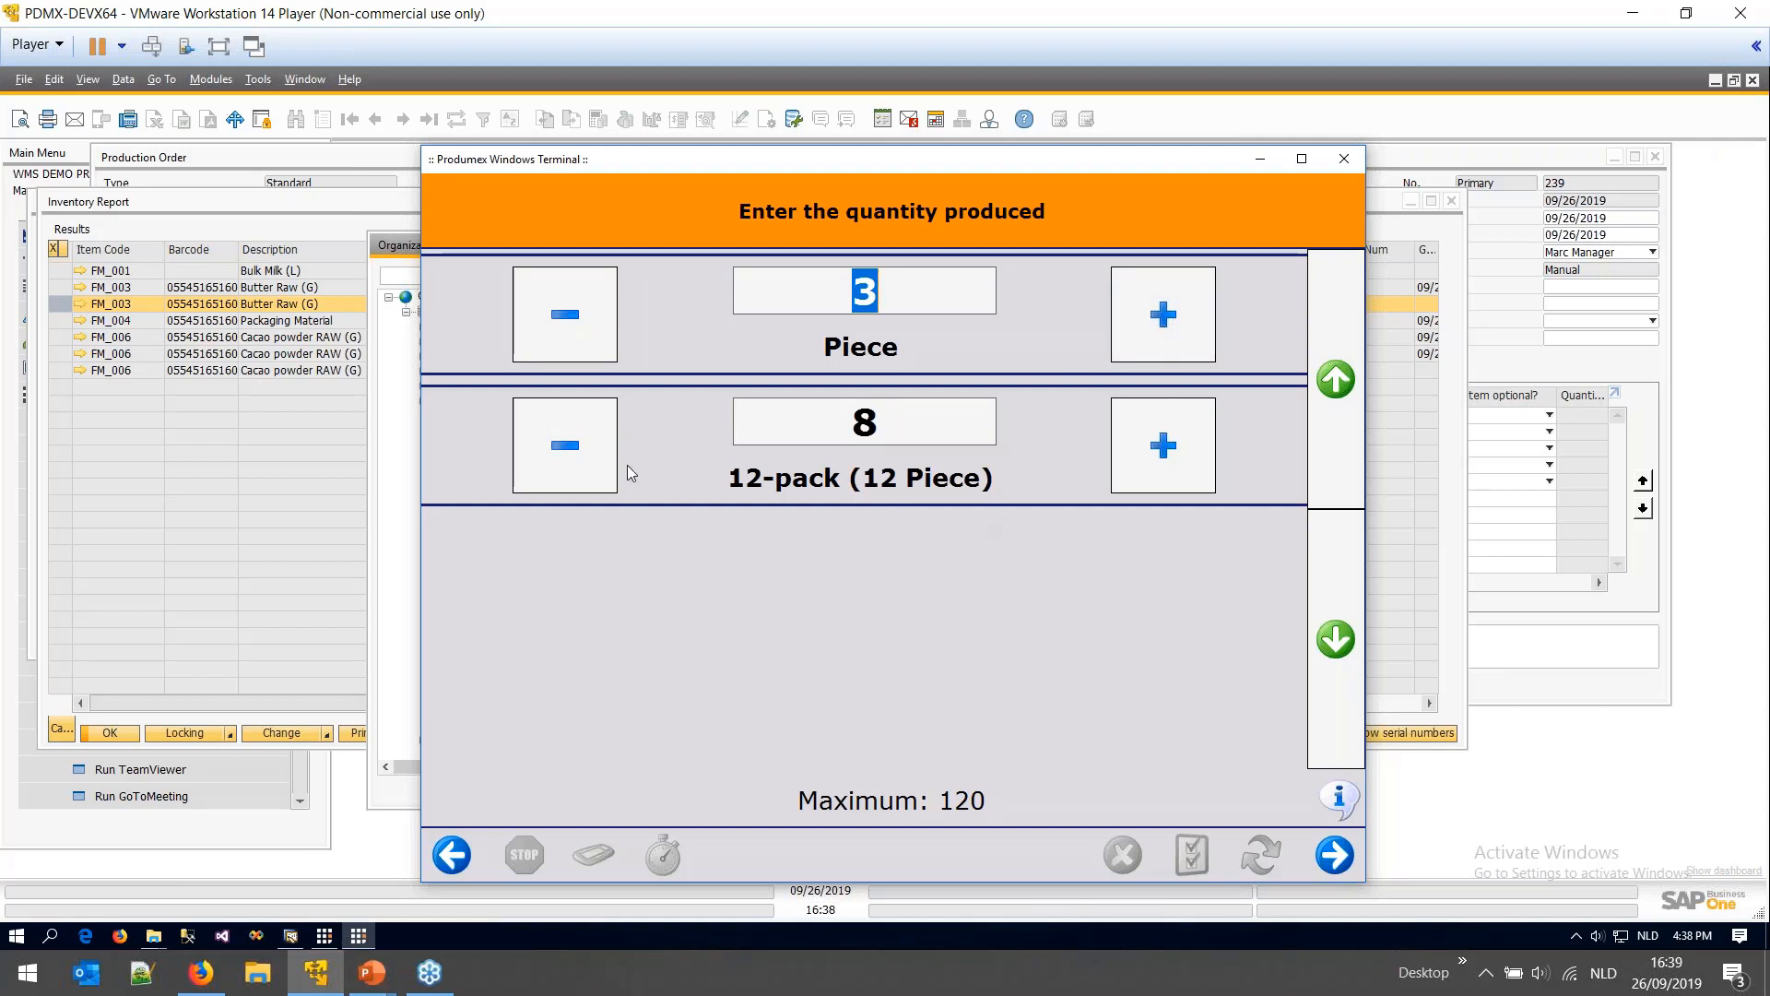
{"action": "left_click", "coordinate": [582, 324]}
{"action": "left_click", "coordinate": [582, 324]}
{"action": "left_click", "coordinate": [582, 325]}
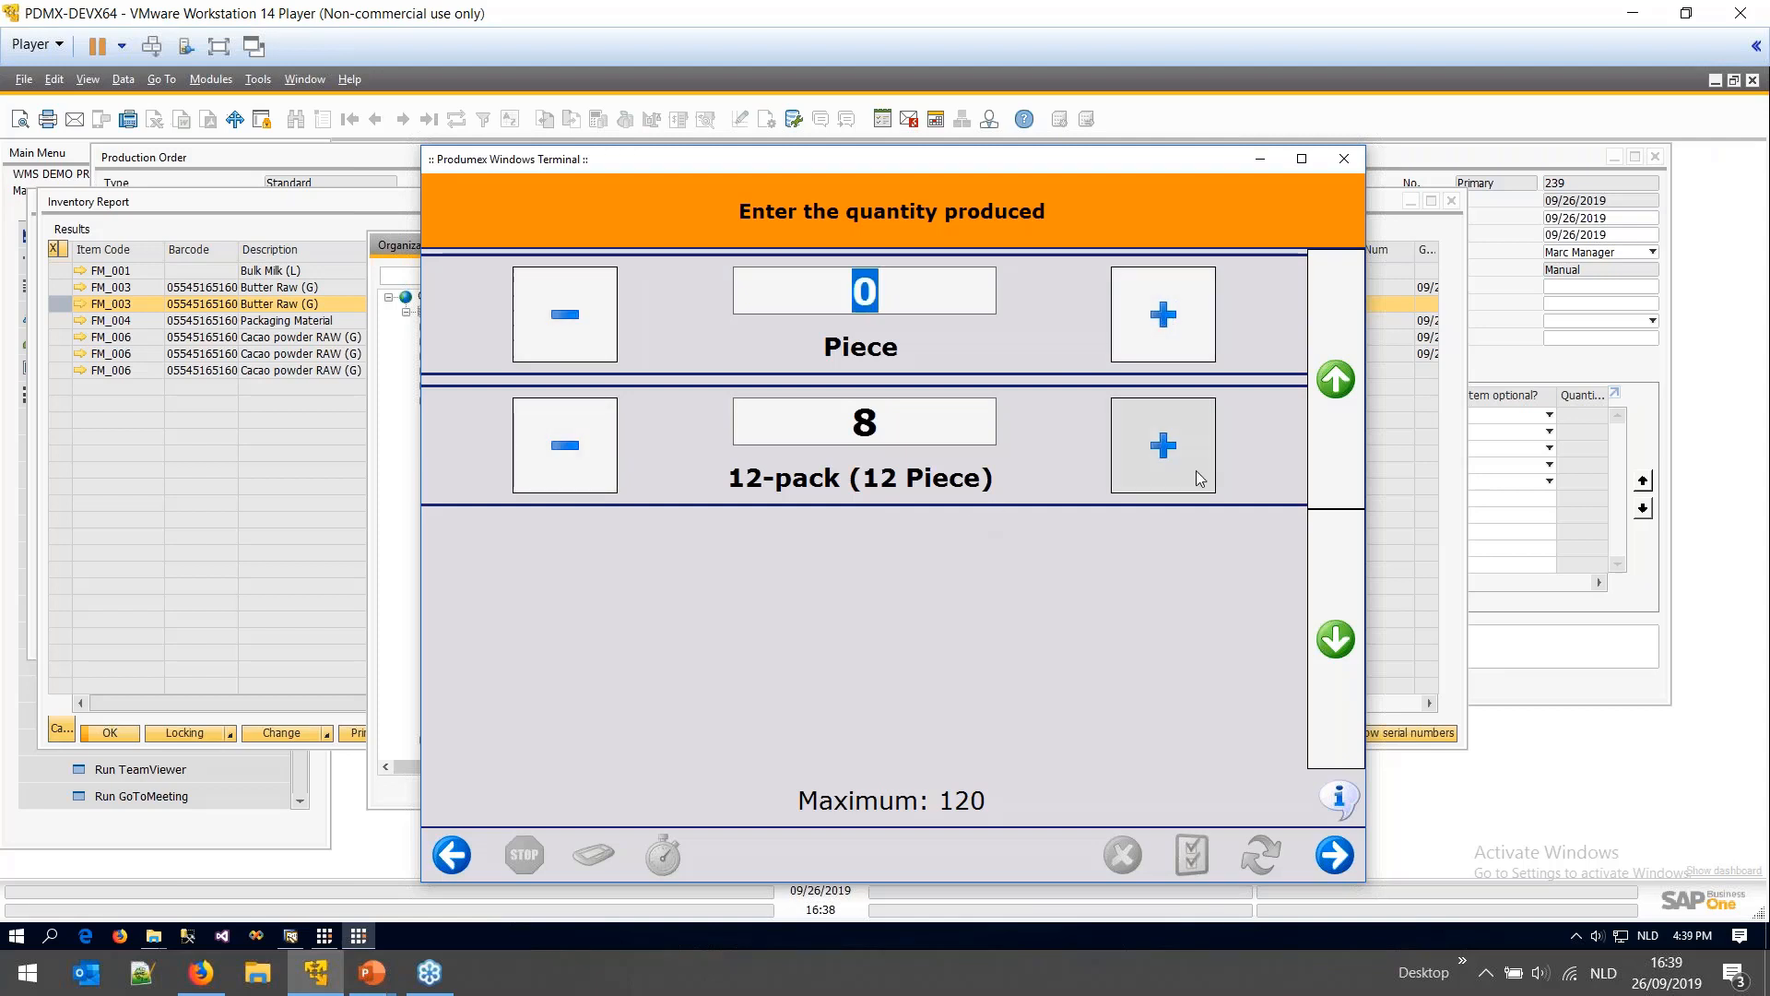
{"action": "left_click", "coordinate": [1201, 478]}
{"action": "left_click", "coordinate": [1202, 479]}
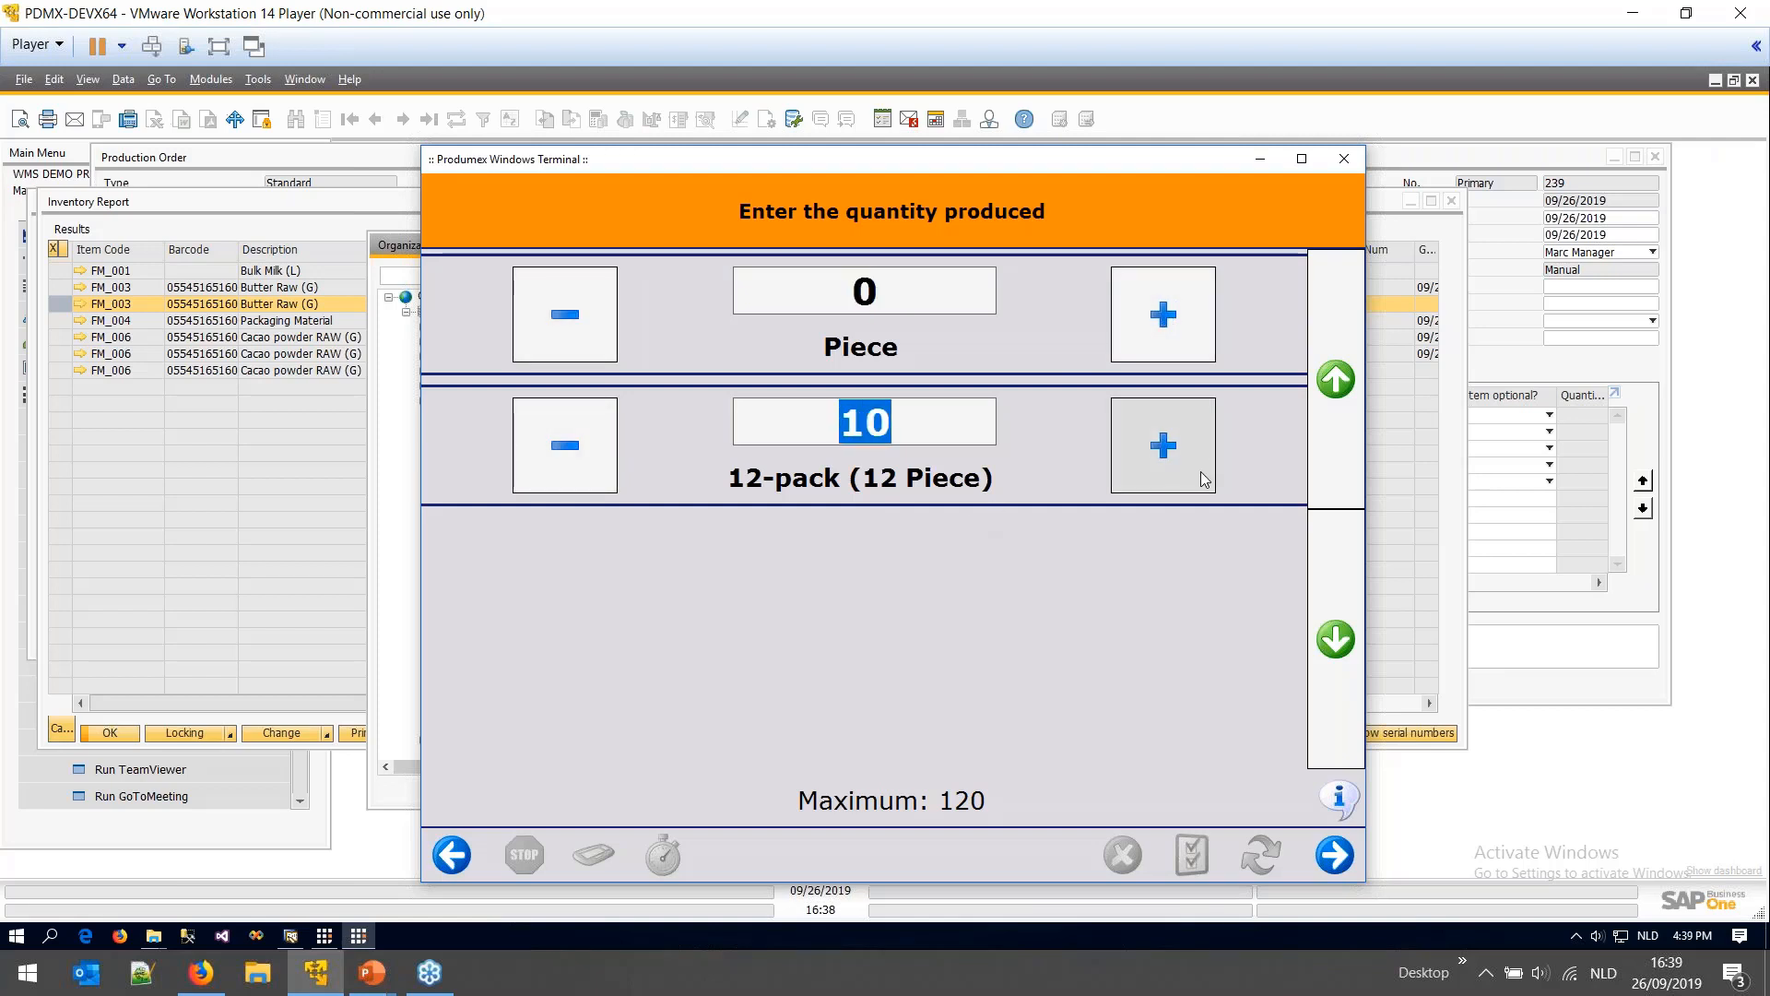
{"action": "left_click", "coordinate": [1201, 478]}
{"action": "left_click", "coordinate": [1201, 479]}
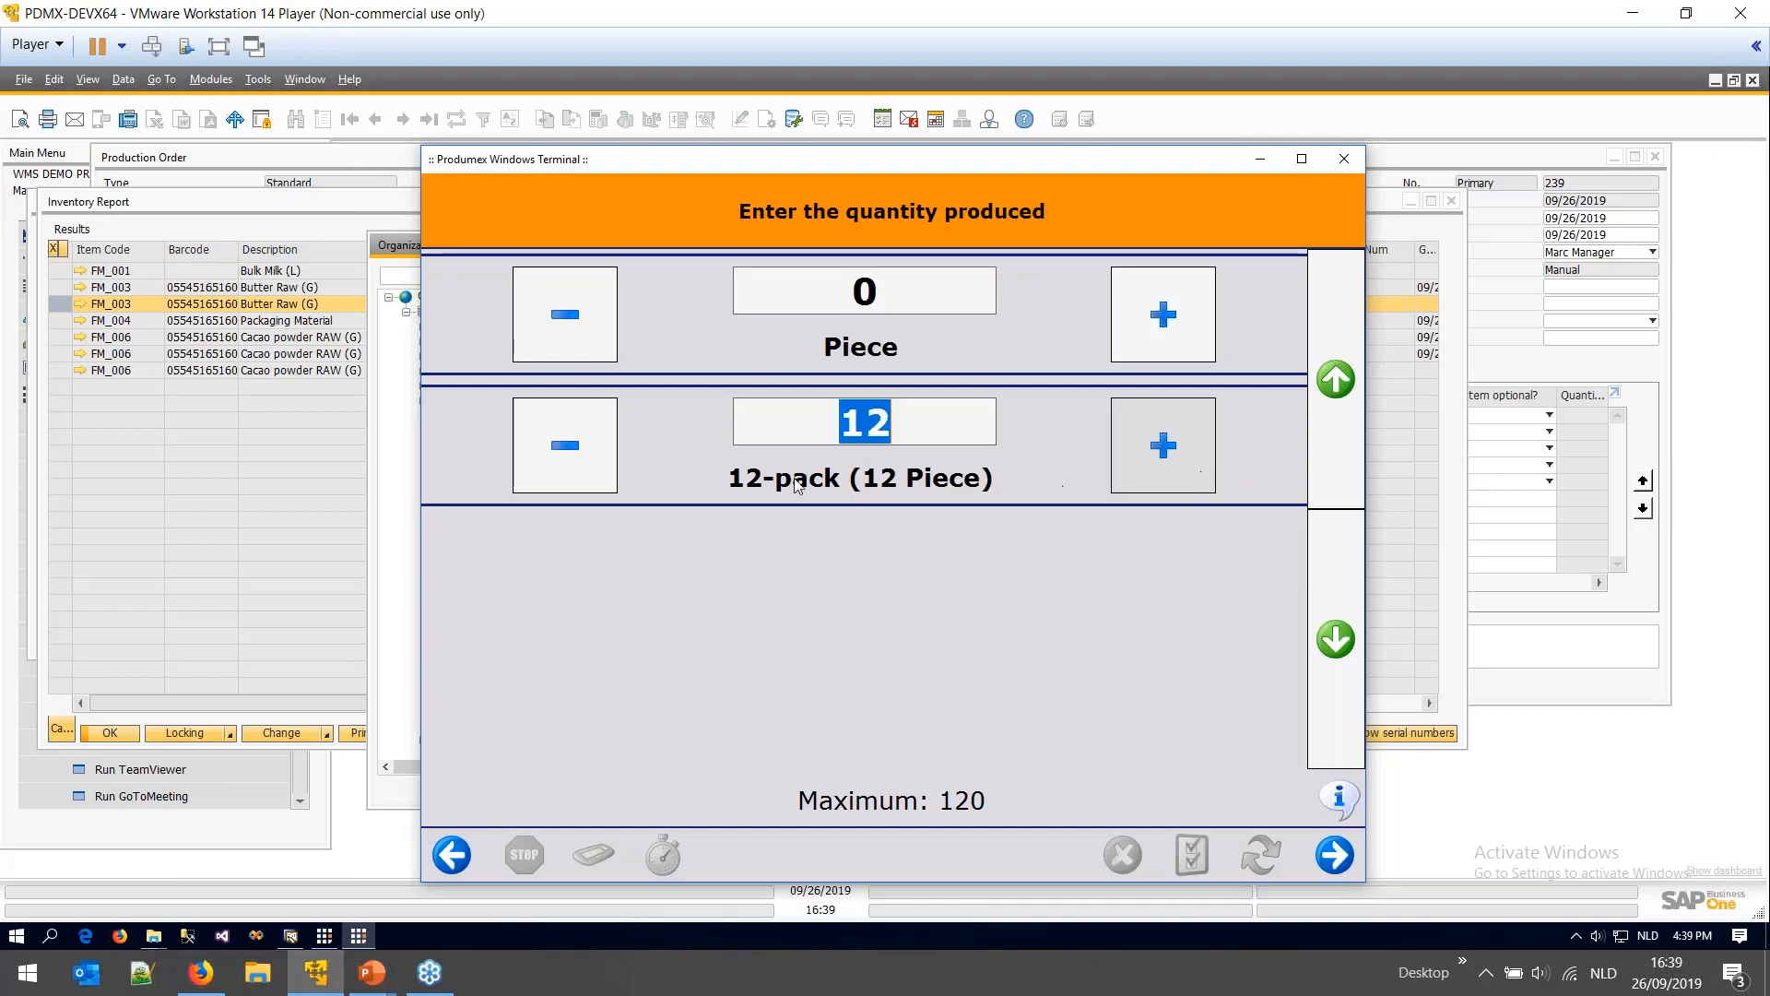
{"action": "left_click", "coordinate": [605, 467]}
{"action": "left_click", "coordinate": [605, 466]}
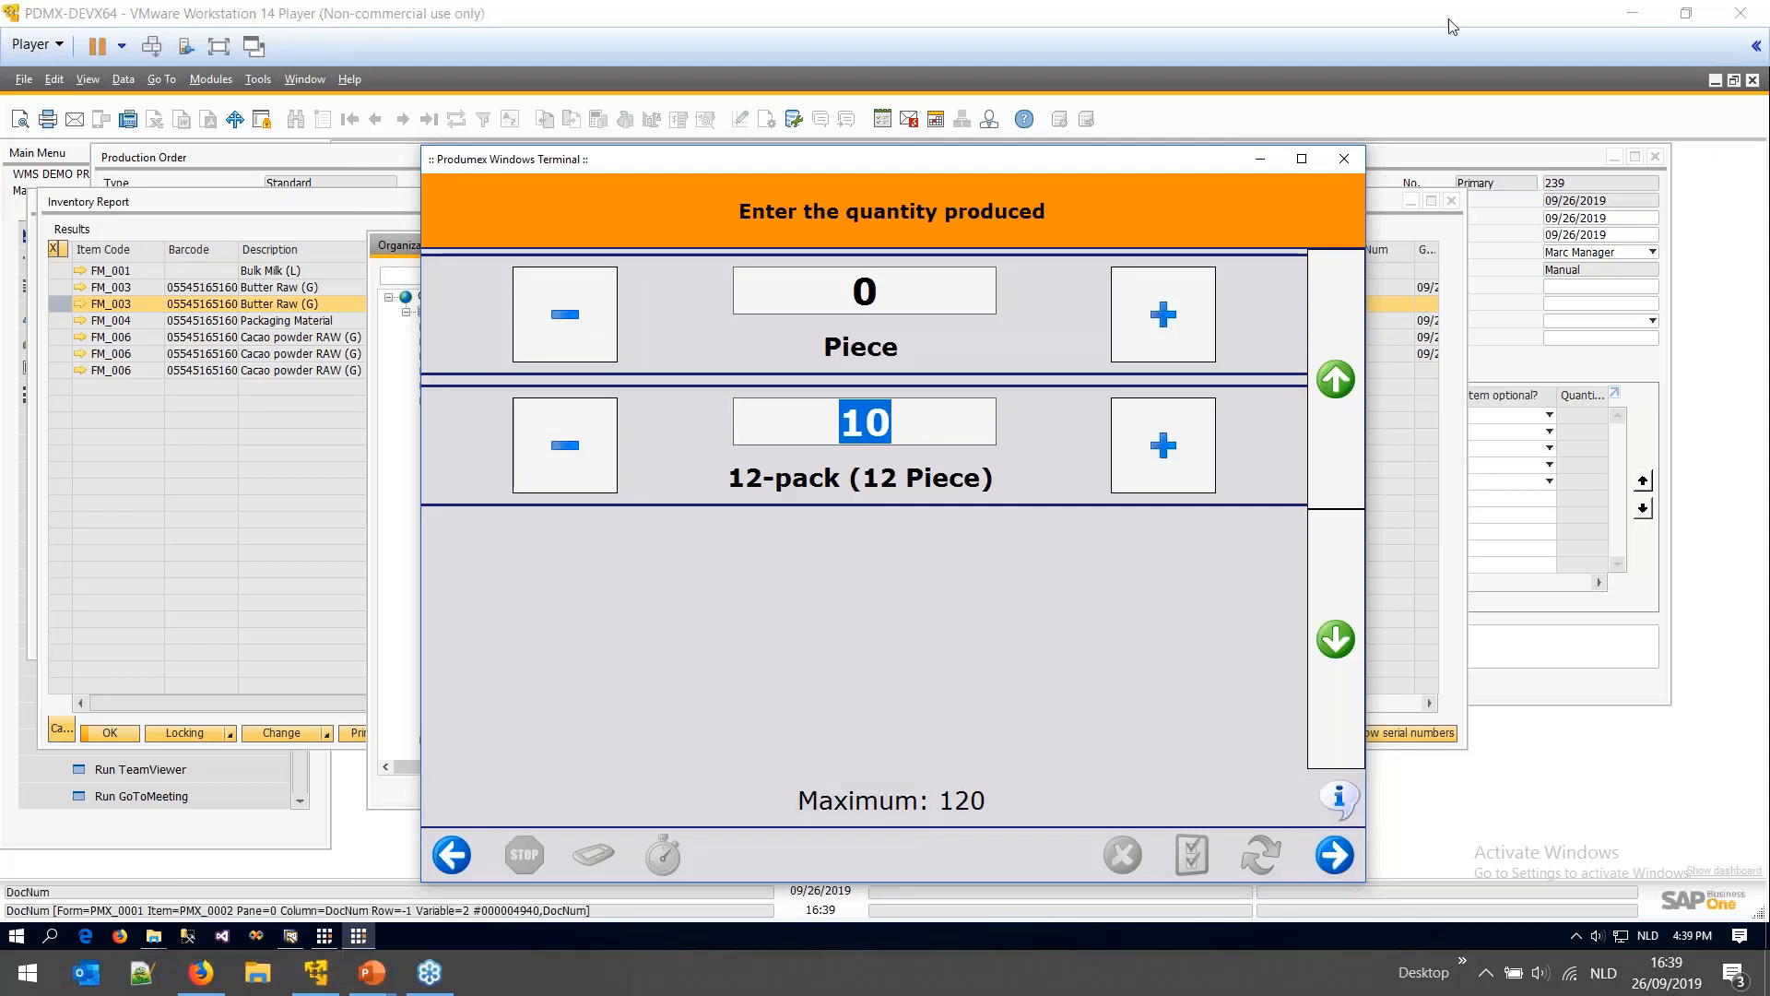
{"action": "left_click", "coordinate": [1334, 855]}
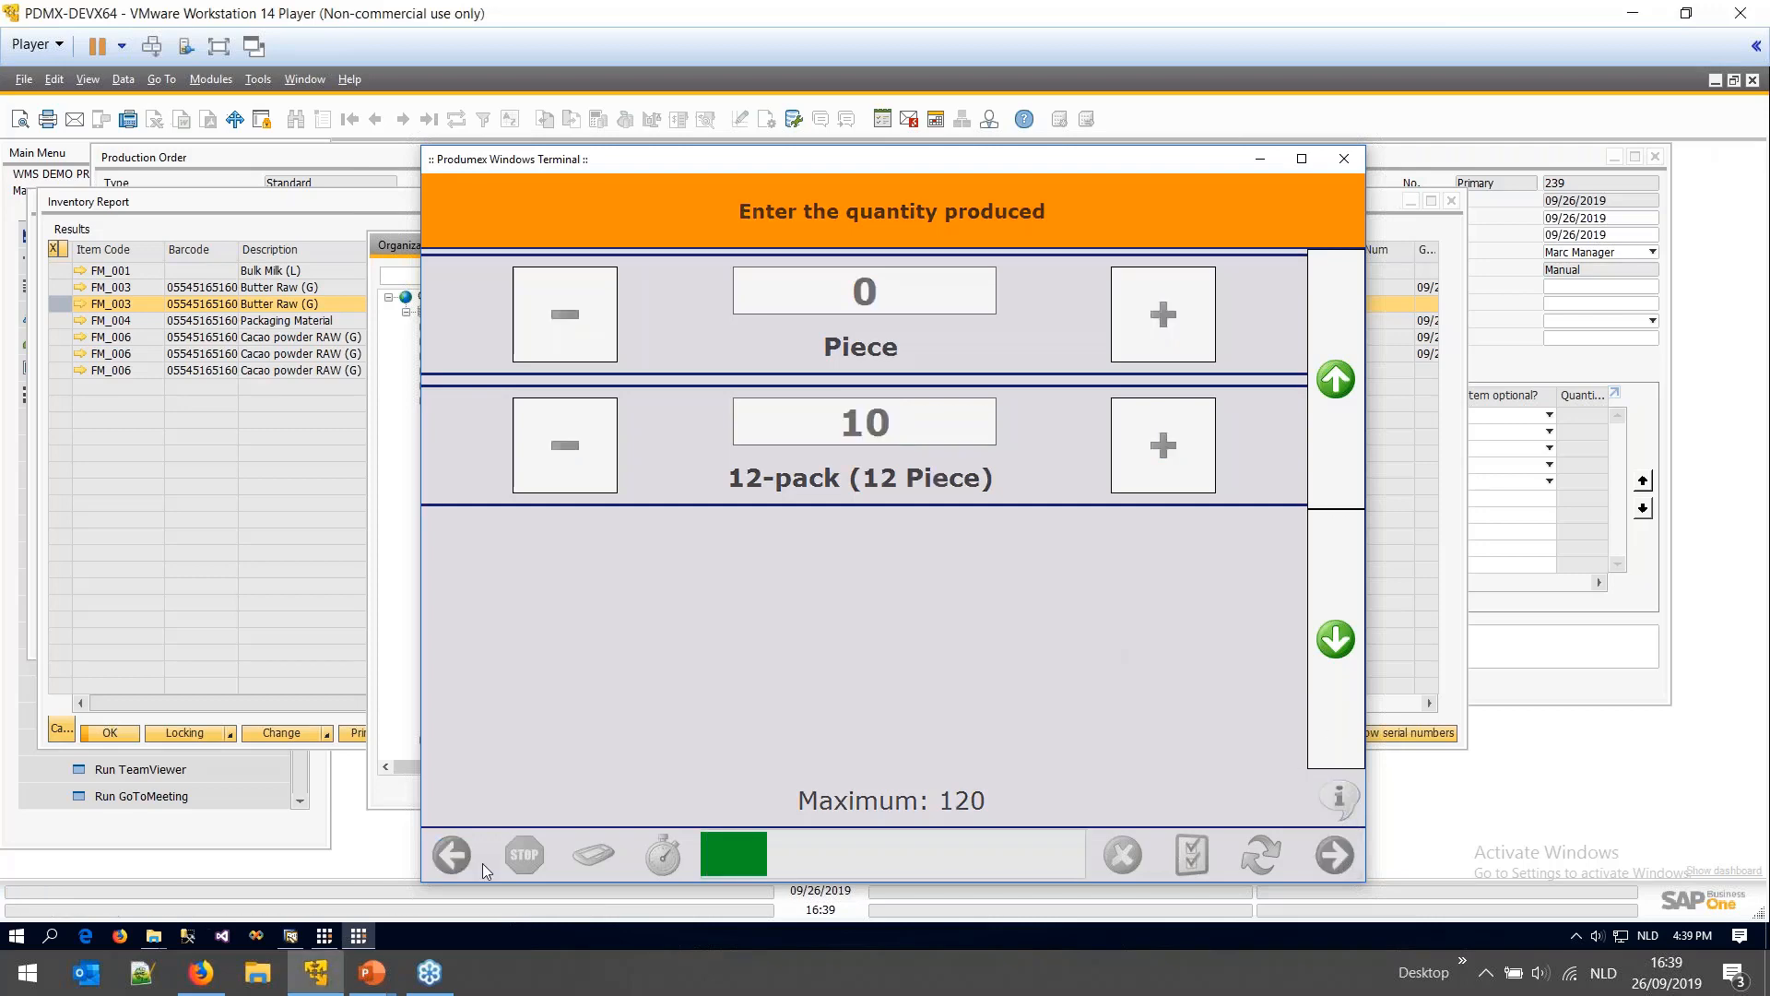
- Highlight 'Receipt from production' on the PowerPoint logistics slide, then return to the terminal
{"action": "mouse_move", "coordinate": [387, 977]}
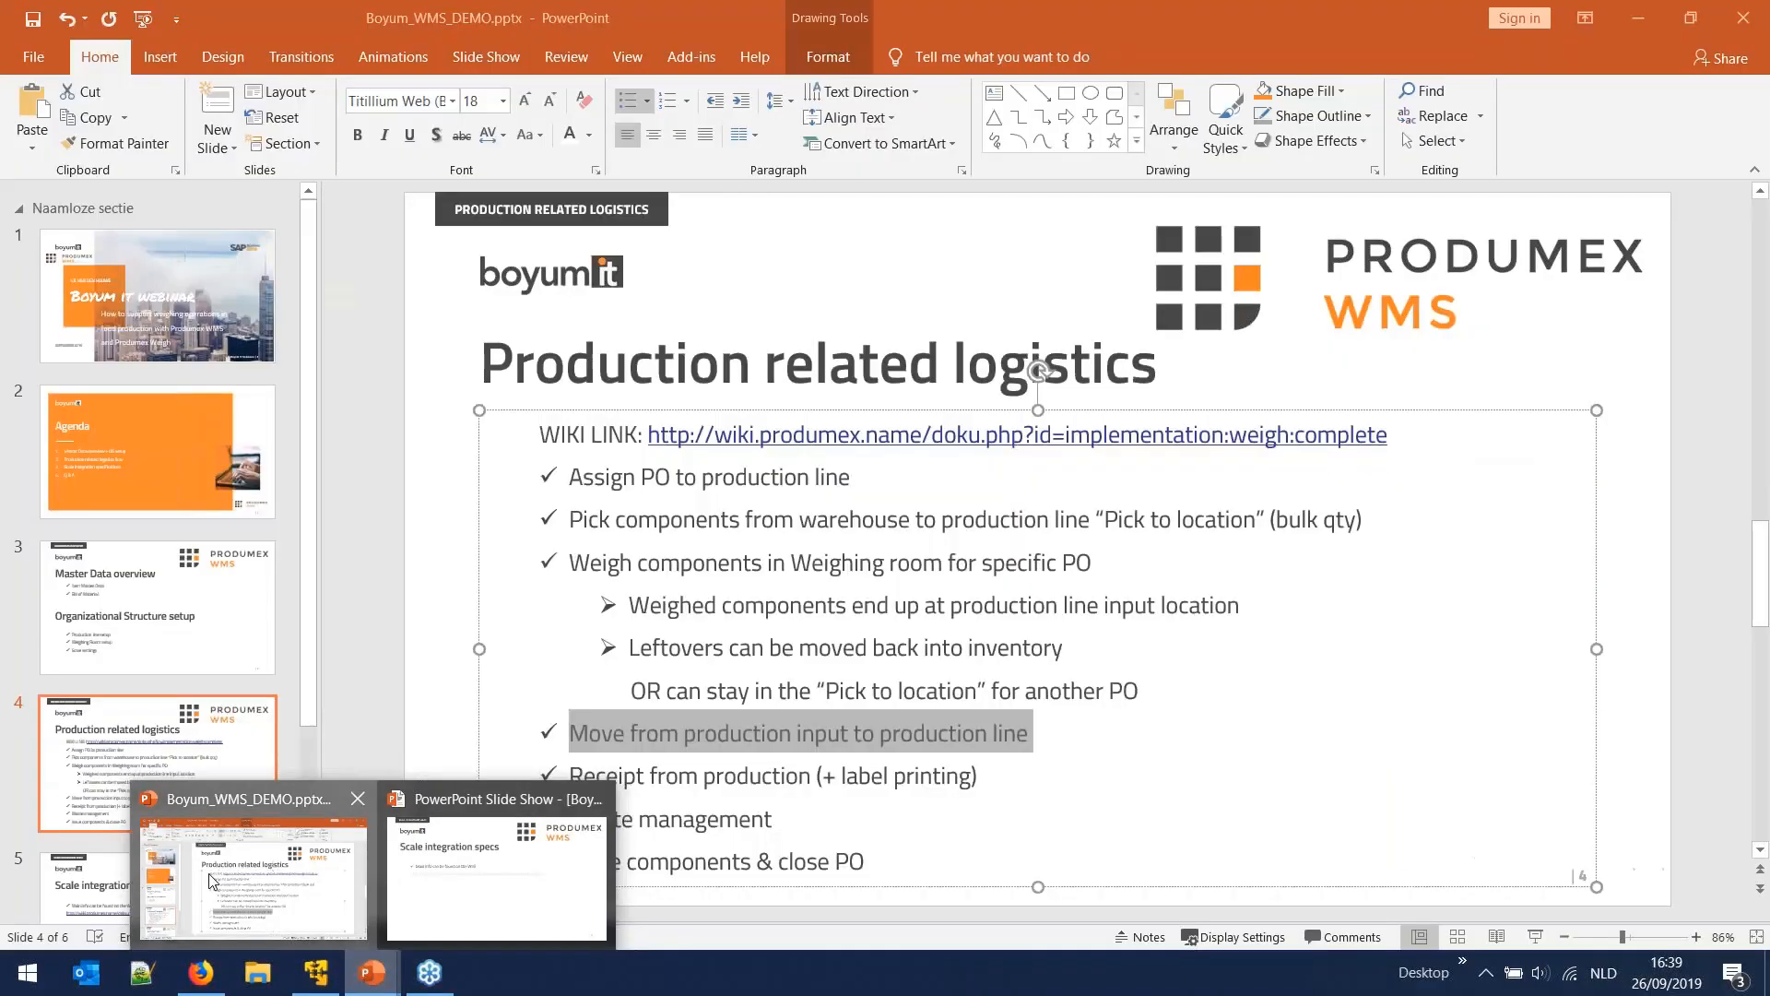
{"action": "left_click", "coordinate": [247, 876]}
{"action": "left_click_drag", "start_coordinate": [733, 770], "coordinate": [801, 775]}
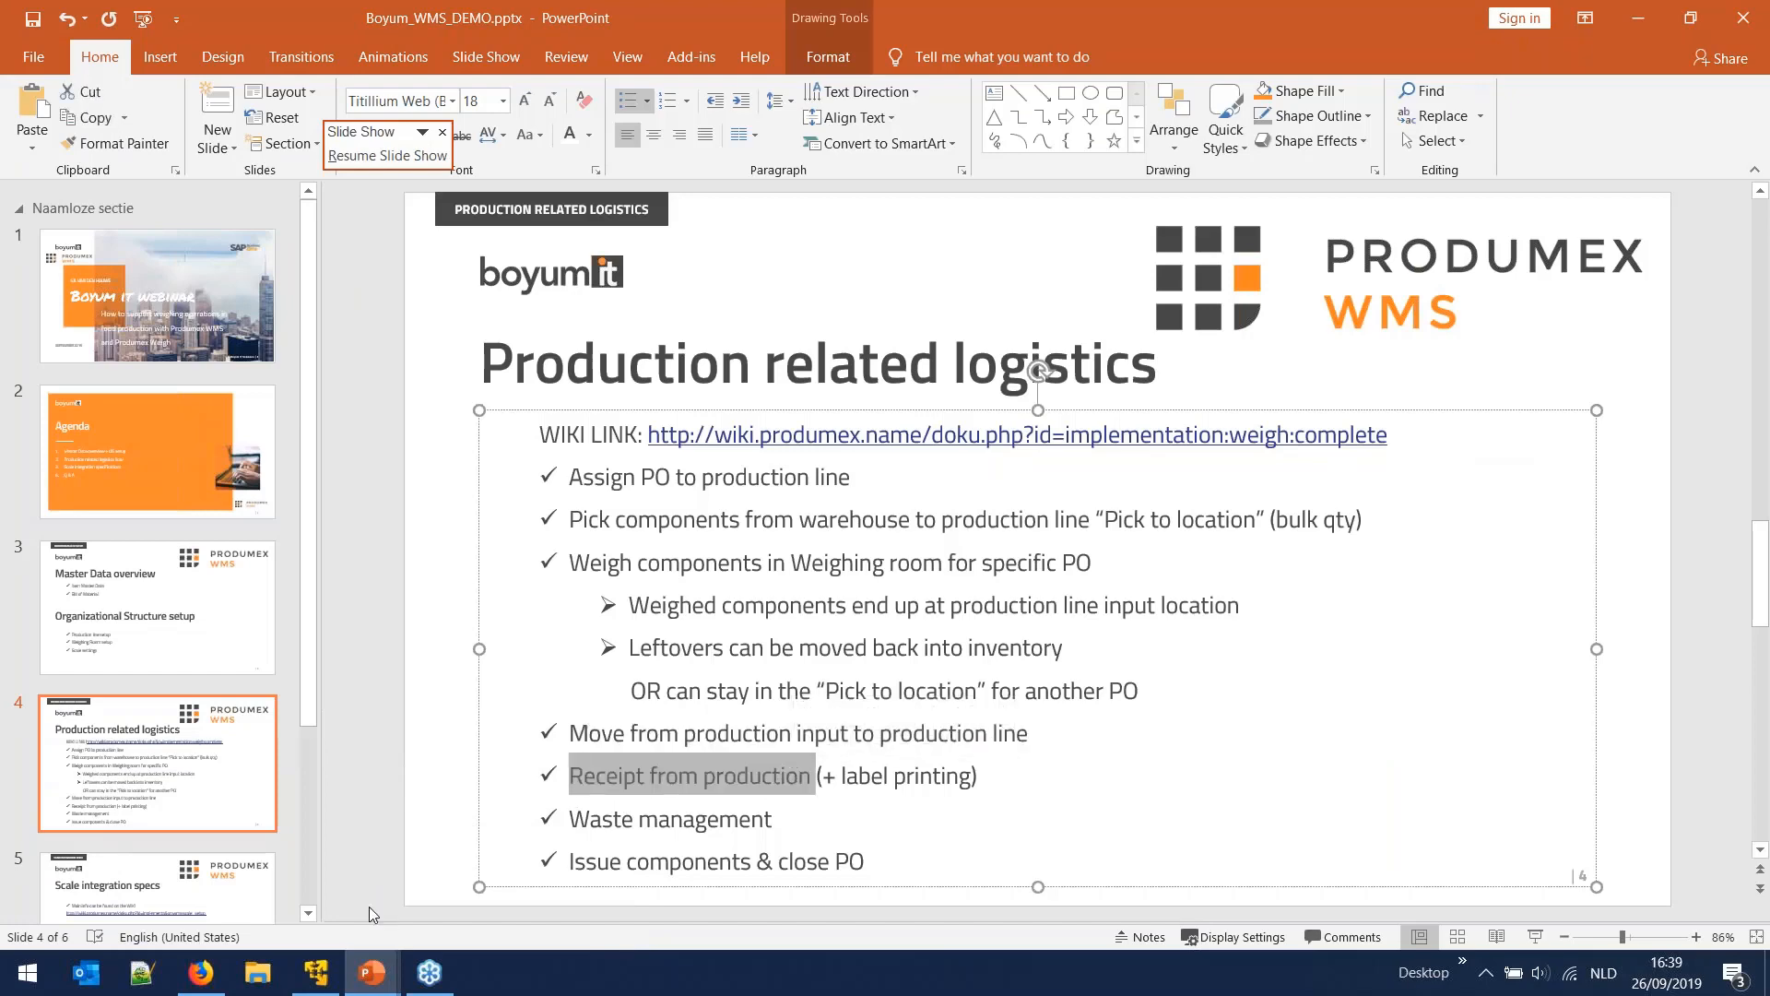
{"action": "left_click", "coordinate": [315, 972]}
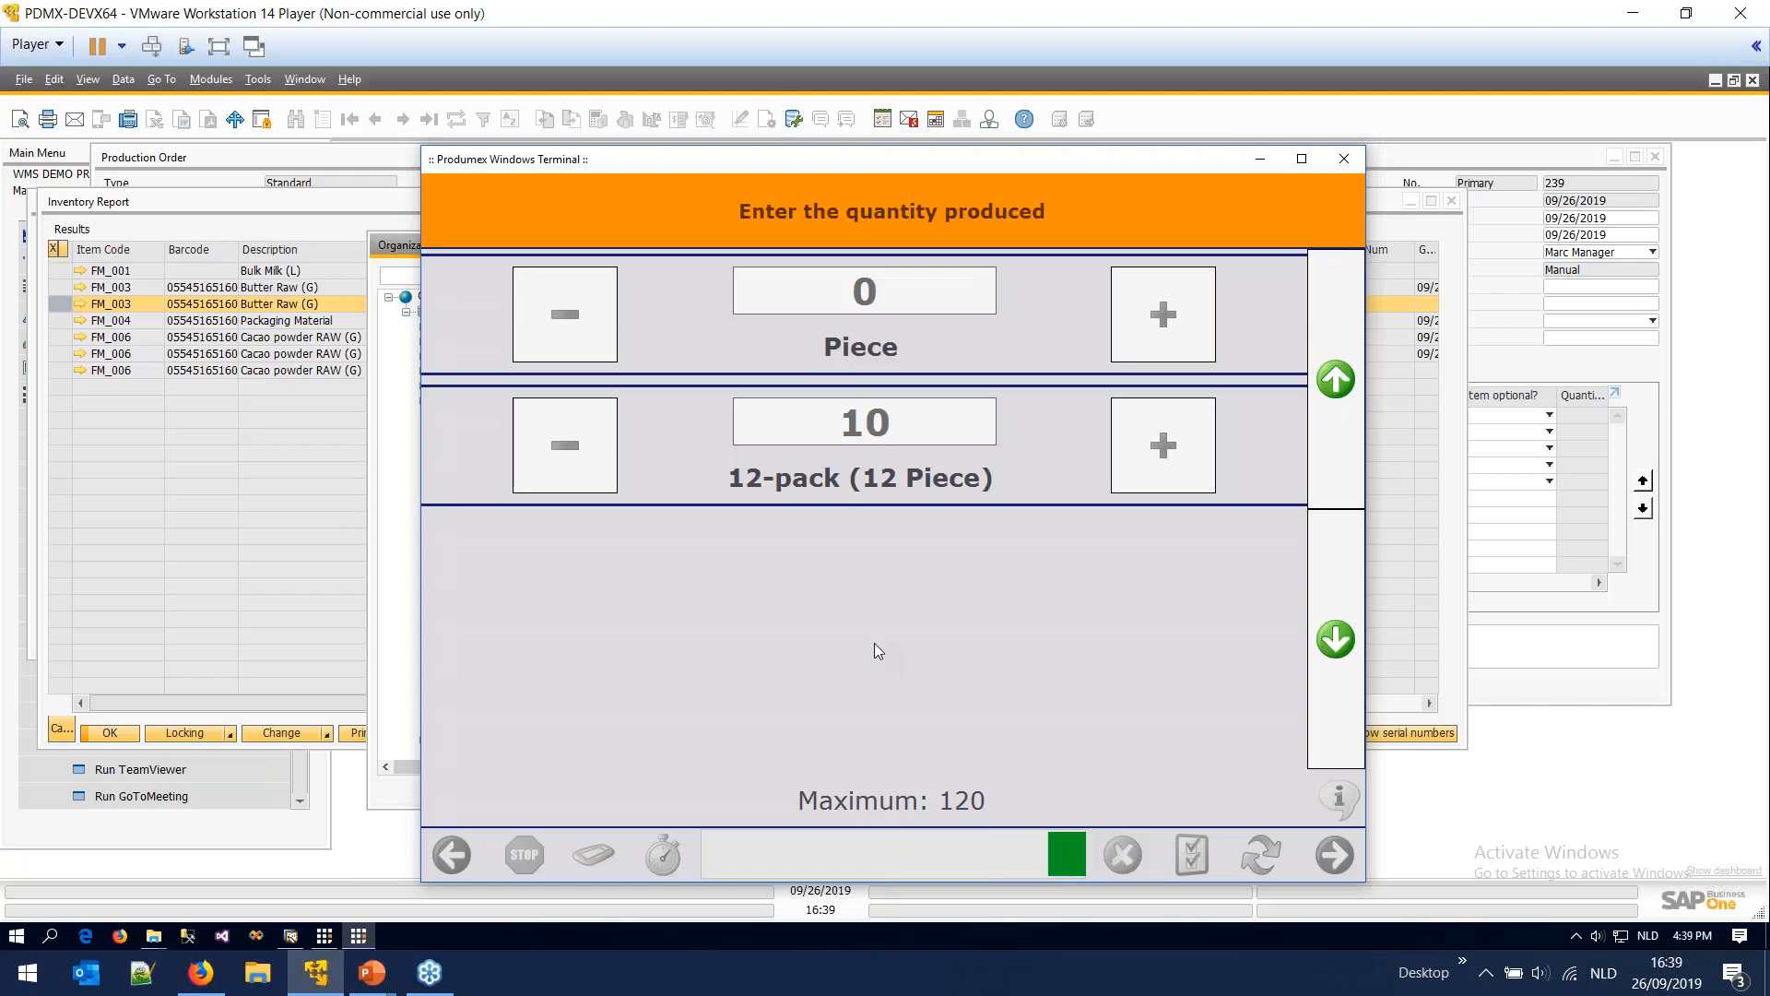
- Open label PDF 20190926163531.pdf from the PDFCreator folder and inspect its count
{"action": "left_click", "coordinate": [153, 937]}
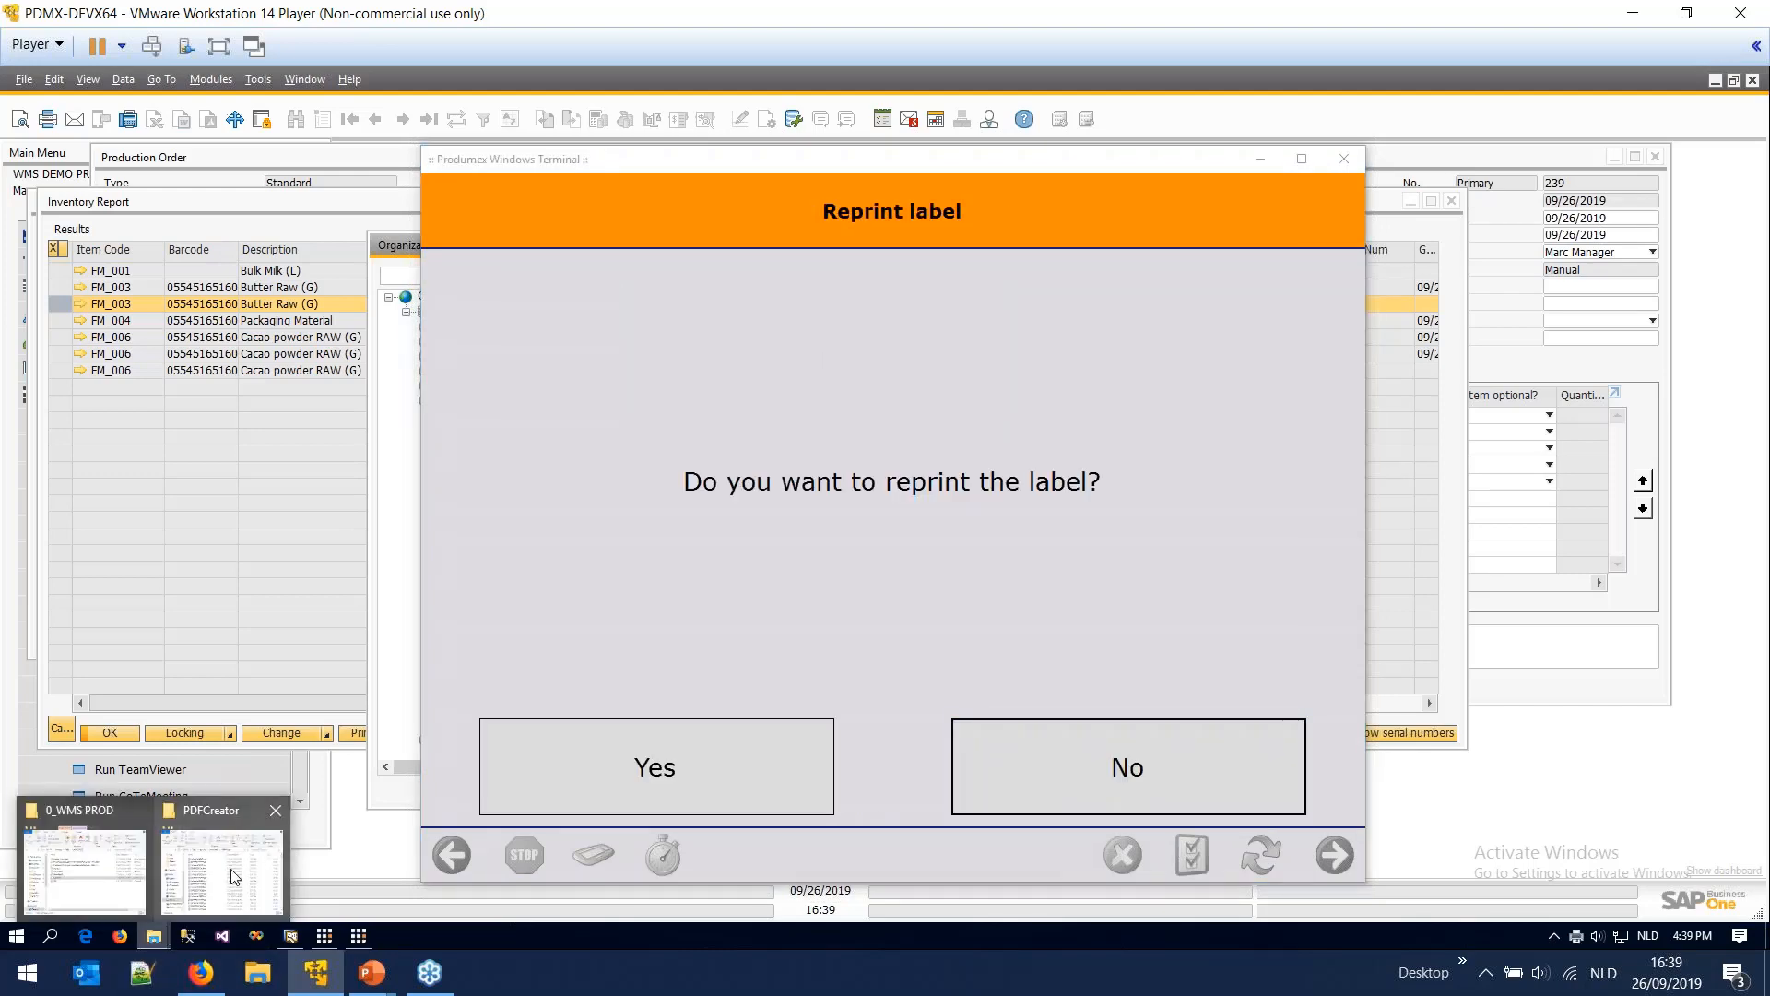
{"action": "left_click", "coordinate": [231, 868]}
{"action": "left_click", "coordinate": [883, 489]}
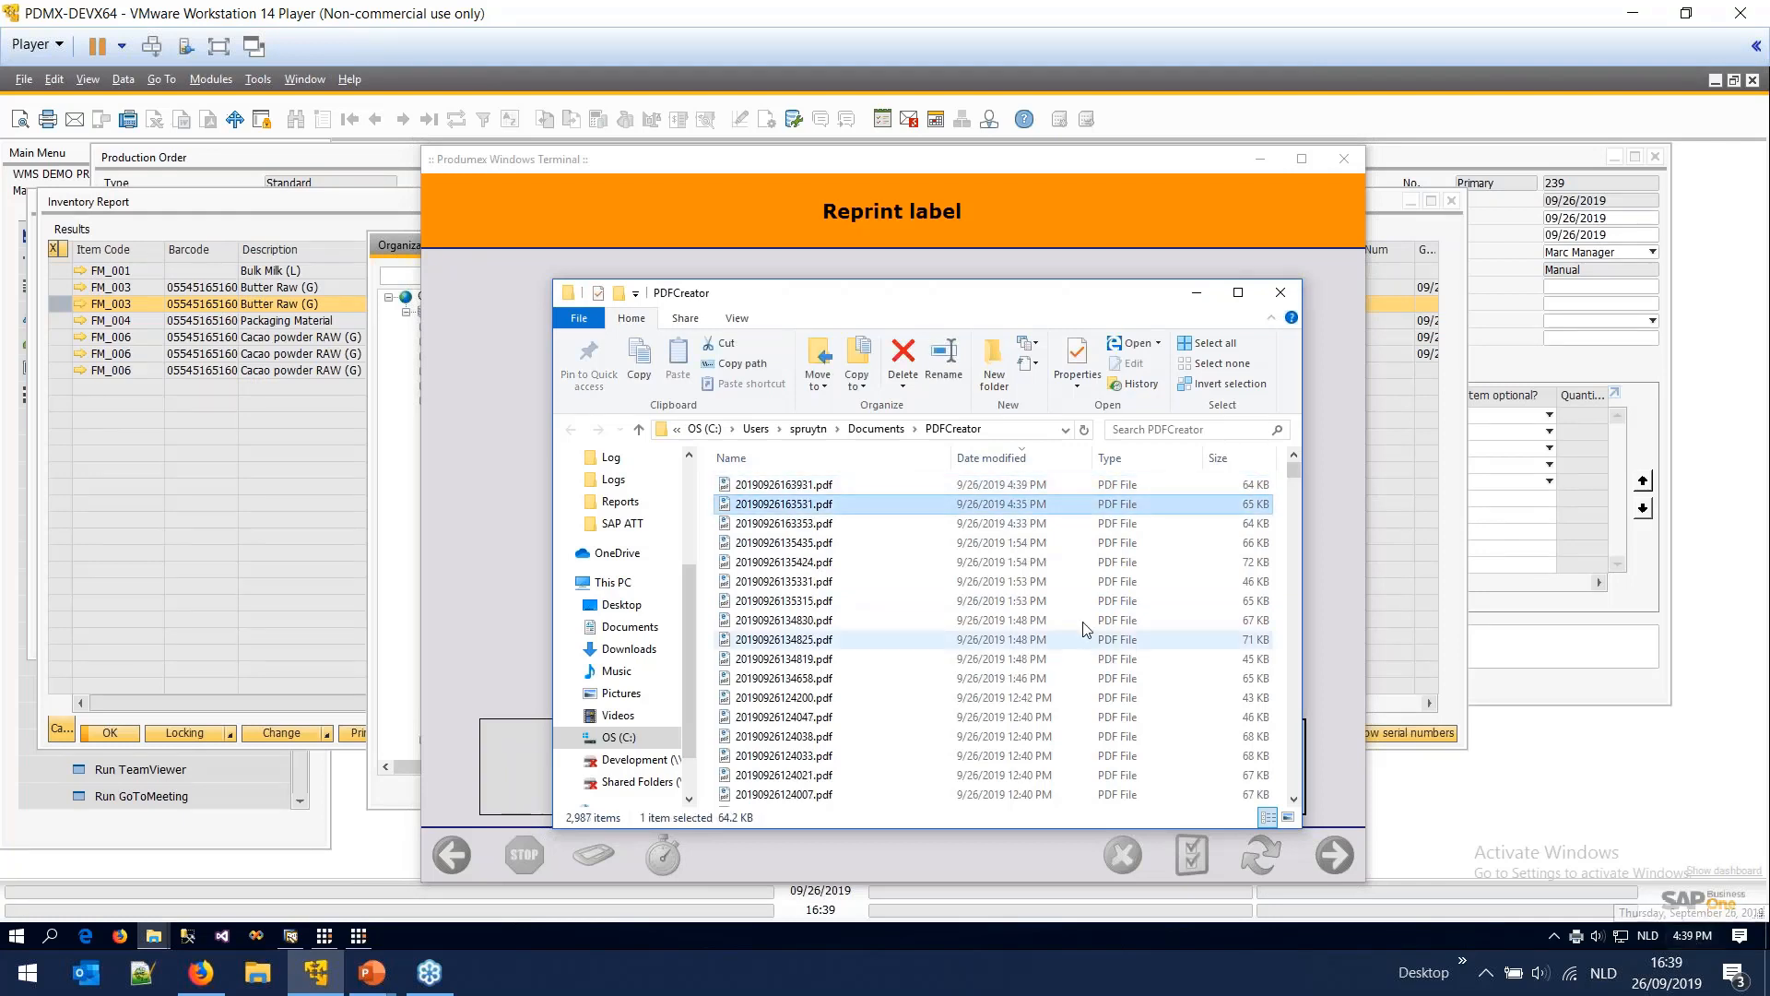
{"action": "double_click", "coordinate": [910, 504]}
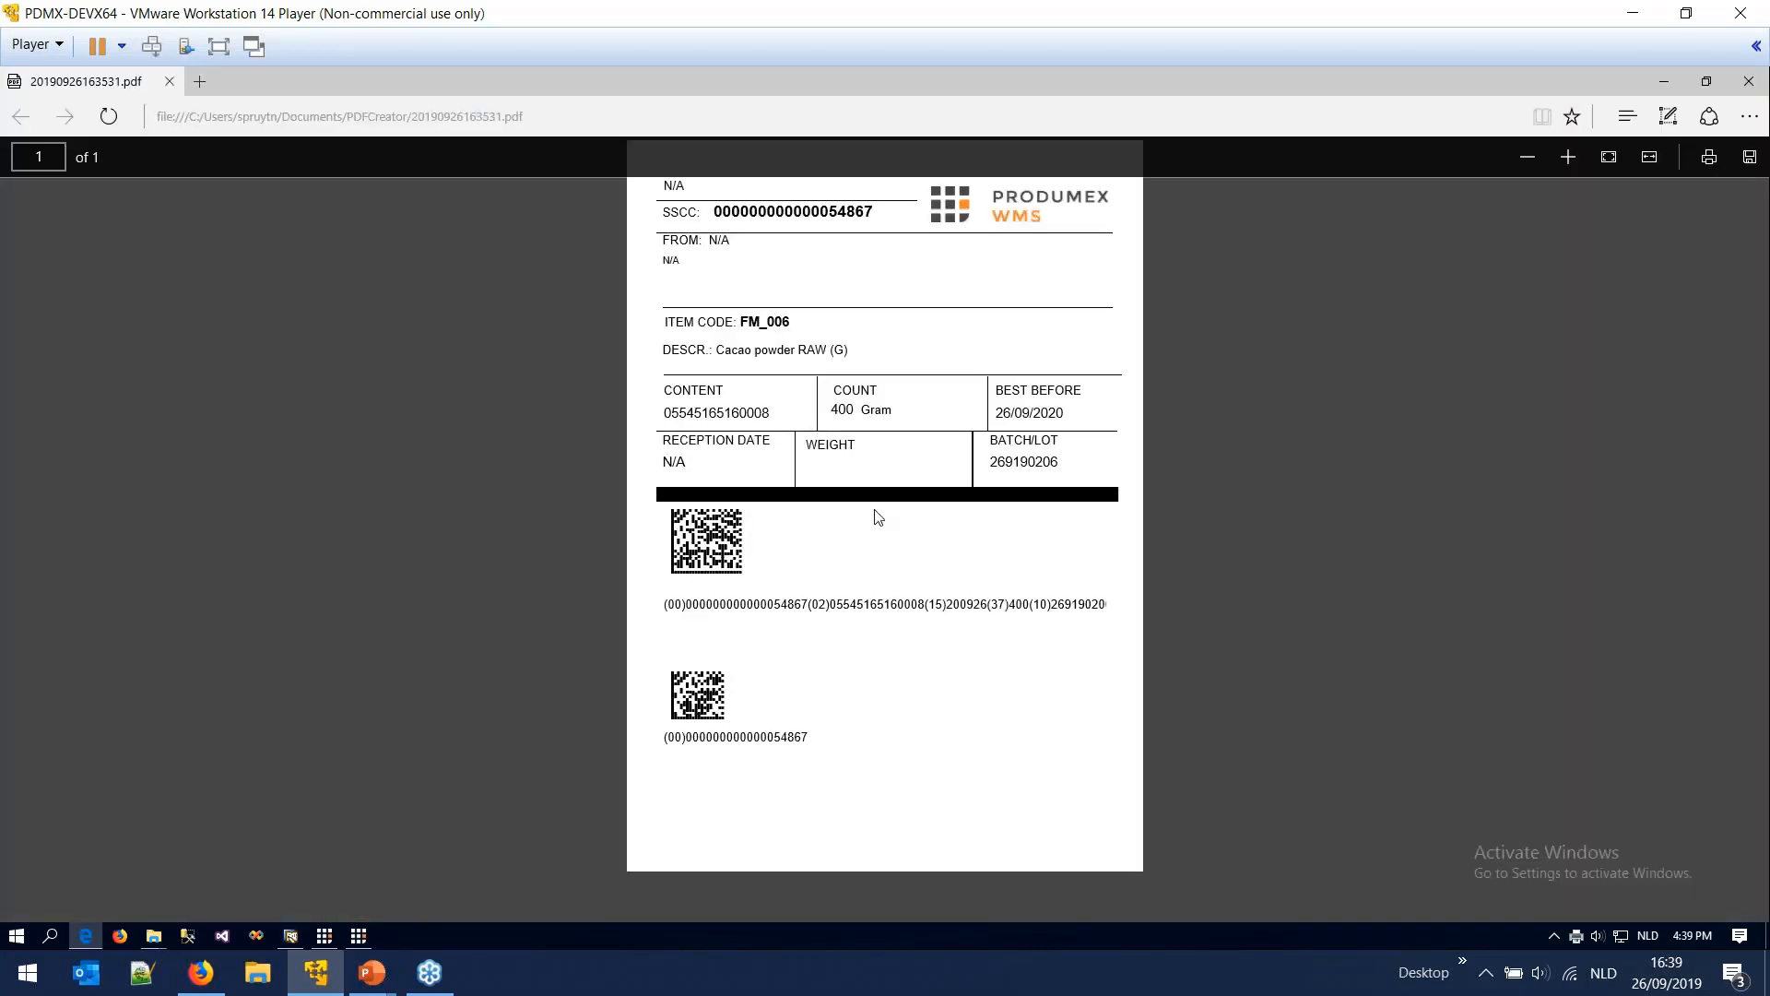
{"action": "left_click_drag", "start_coordinate": [890, 409], "coordinate": [889, 409]}
{"action": "left_click", "coordinate": [872, 417]}
{"action": "left_click", "coordinate": [886, 410]}
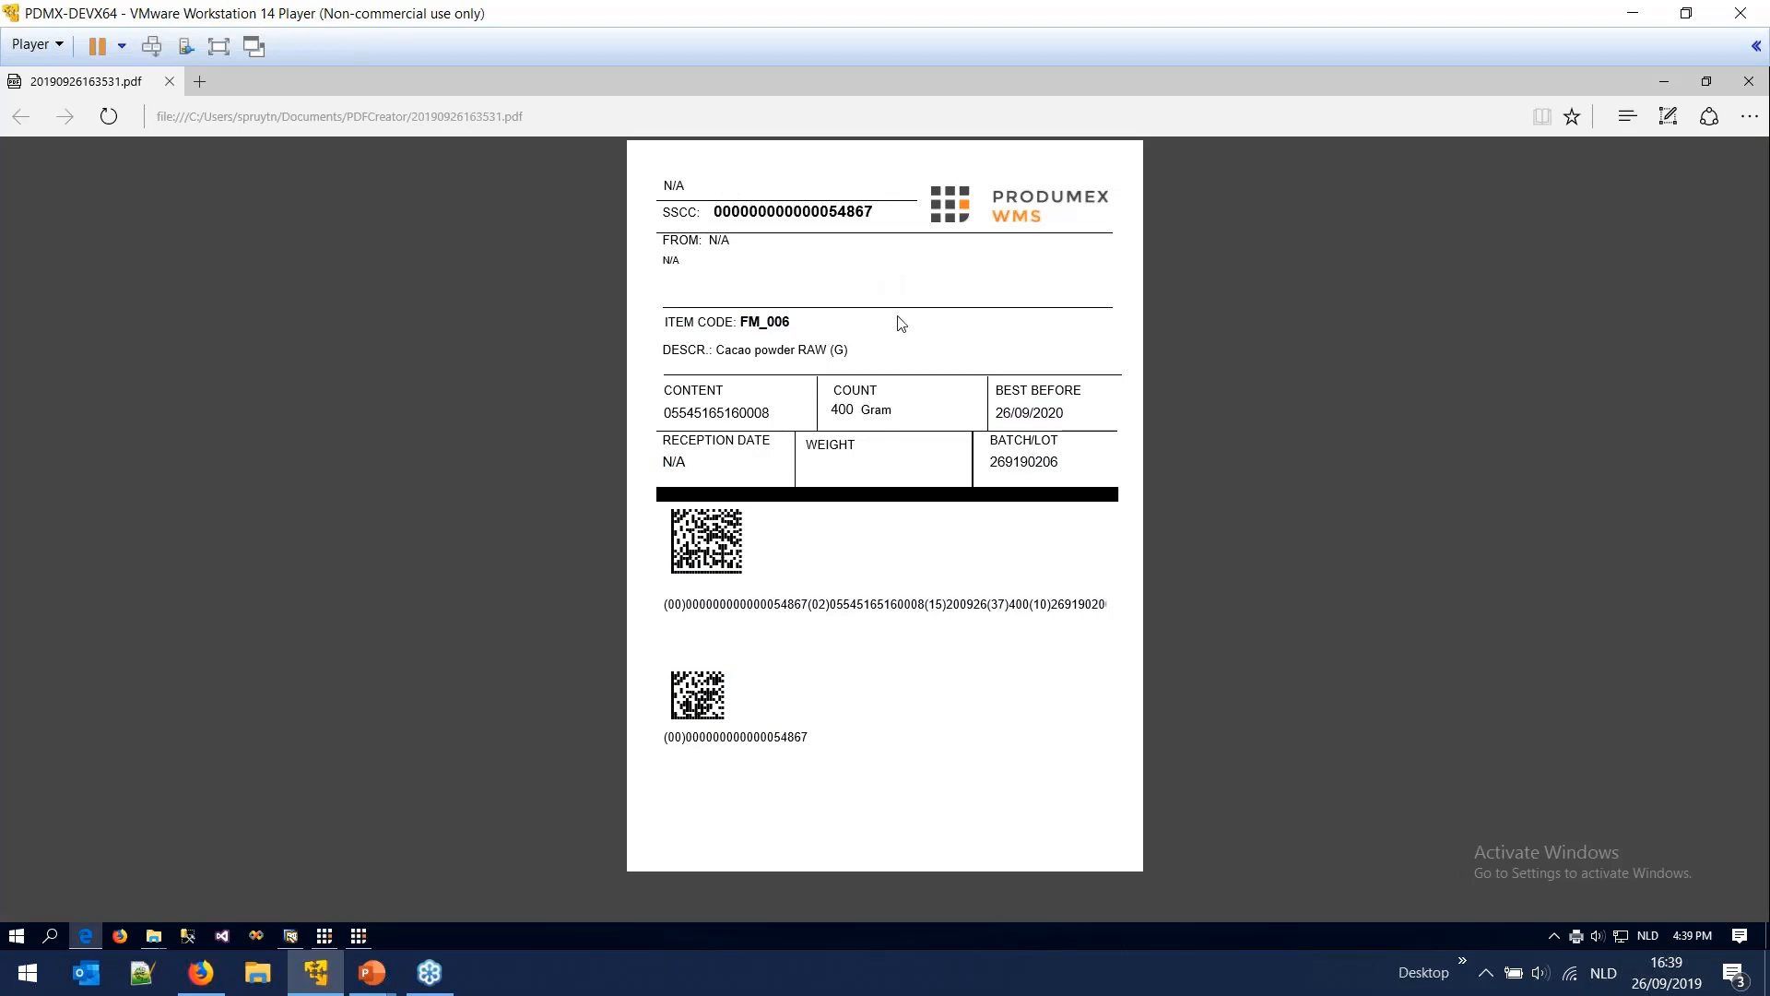
{"action": "left_click", "coordinate": [361, 937]}
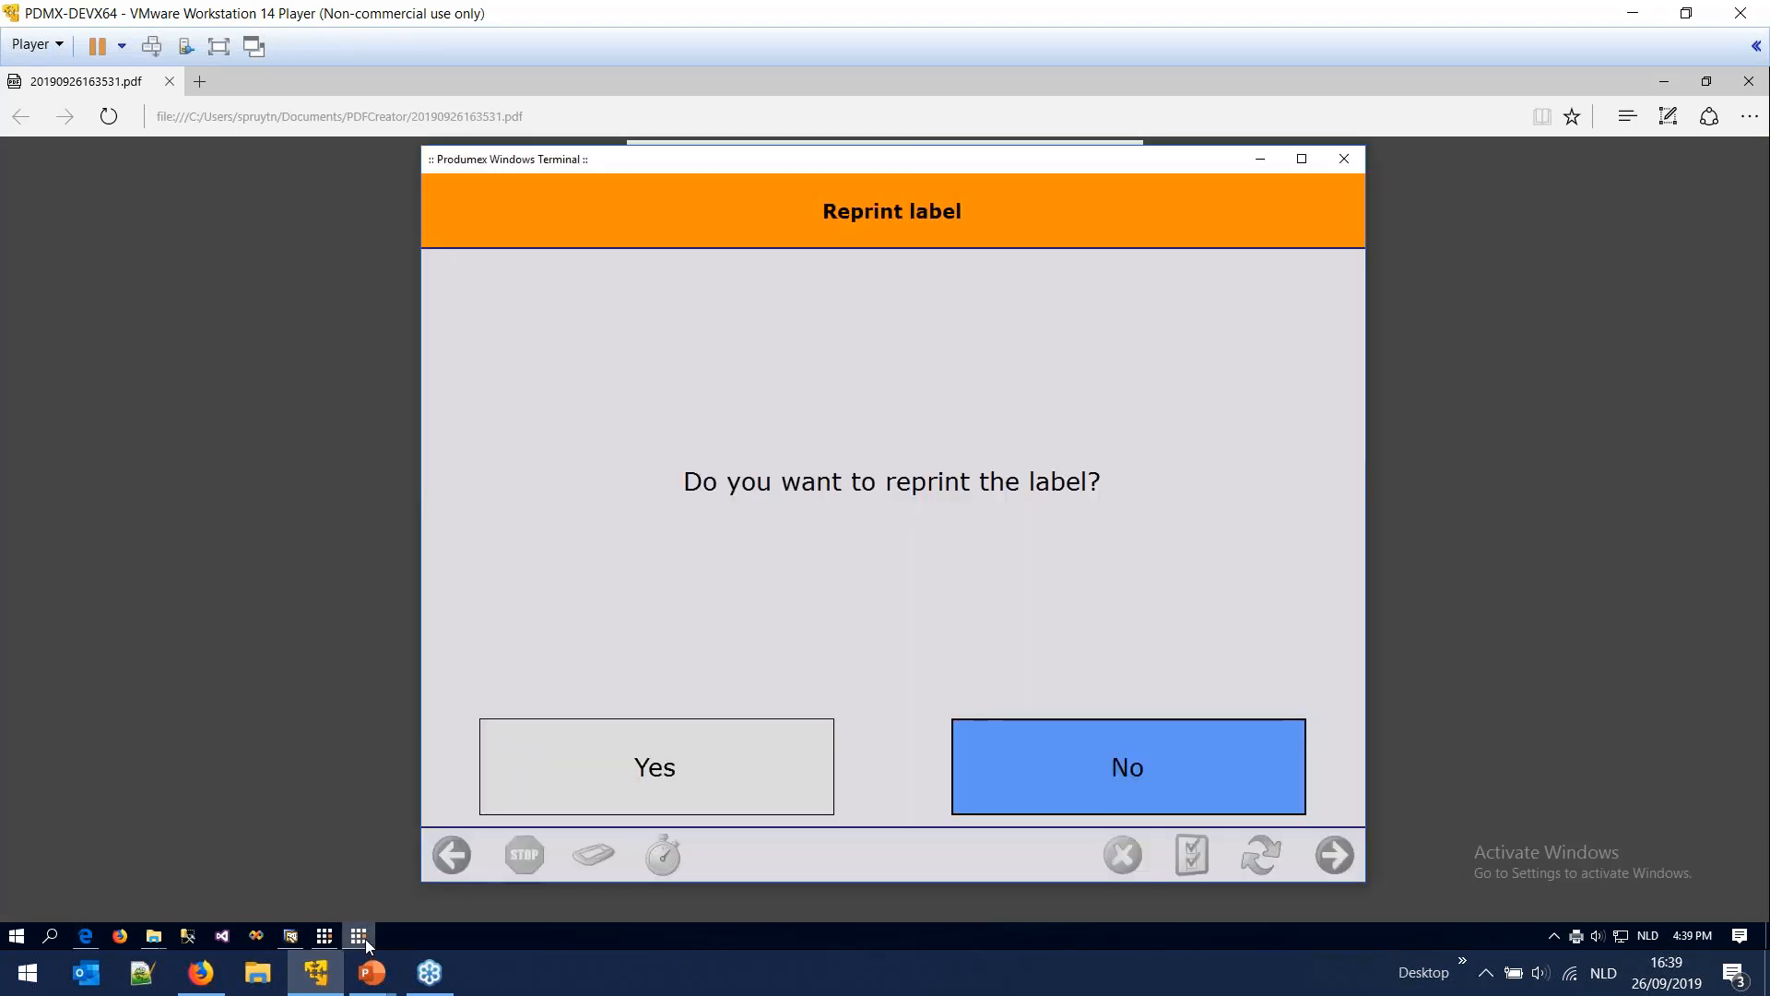
- Check newest label 20190926163931.pdf (order 239, count 120, Chocolate Bars), then decline reprinting the label
{"action": "left_click", "coordinate": [154, 936]}
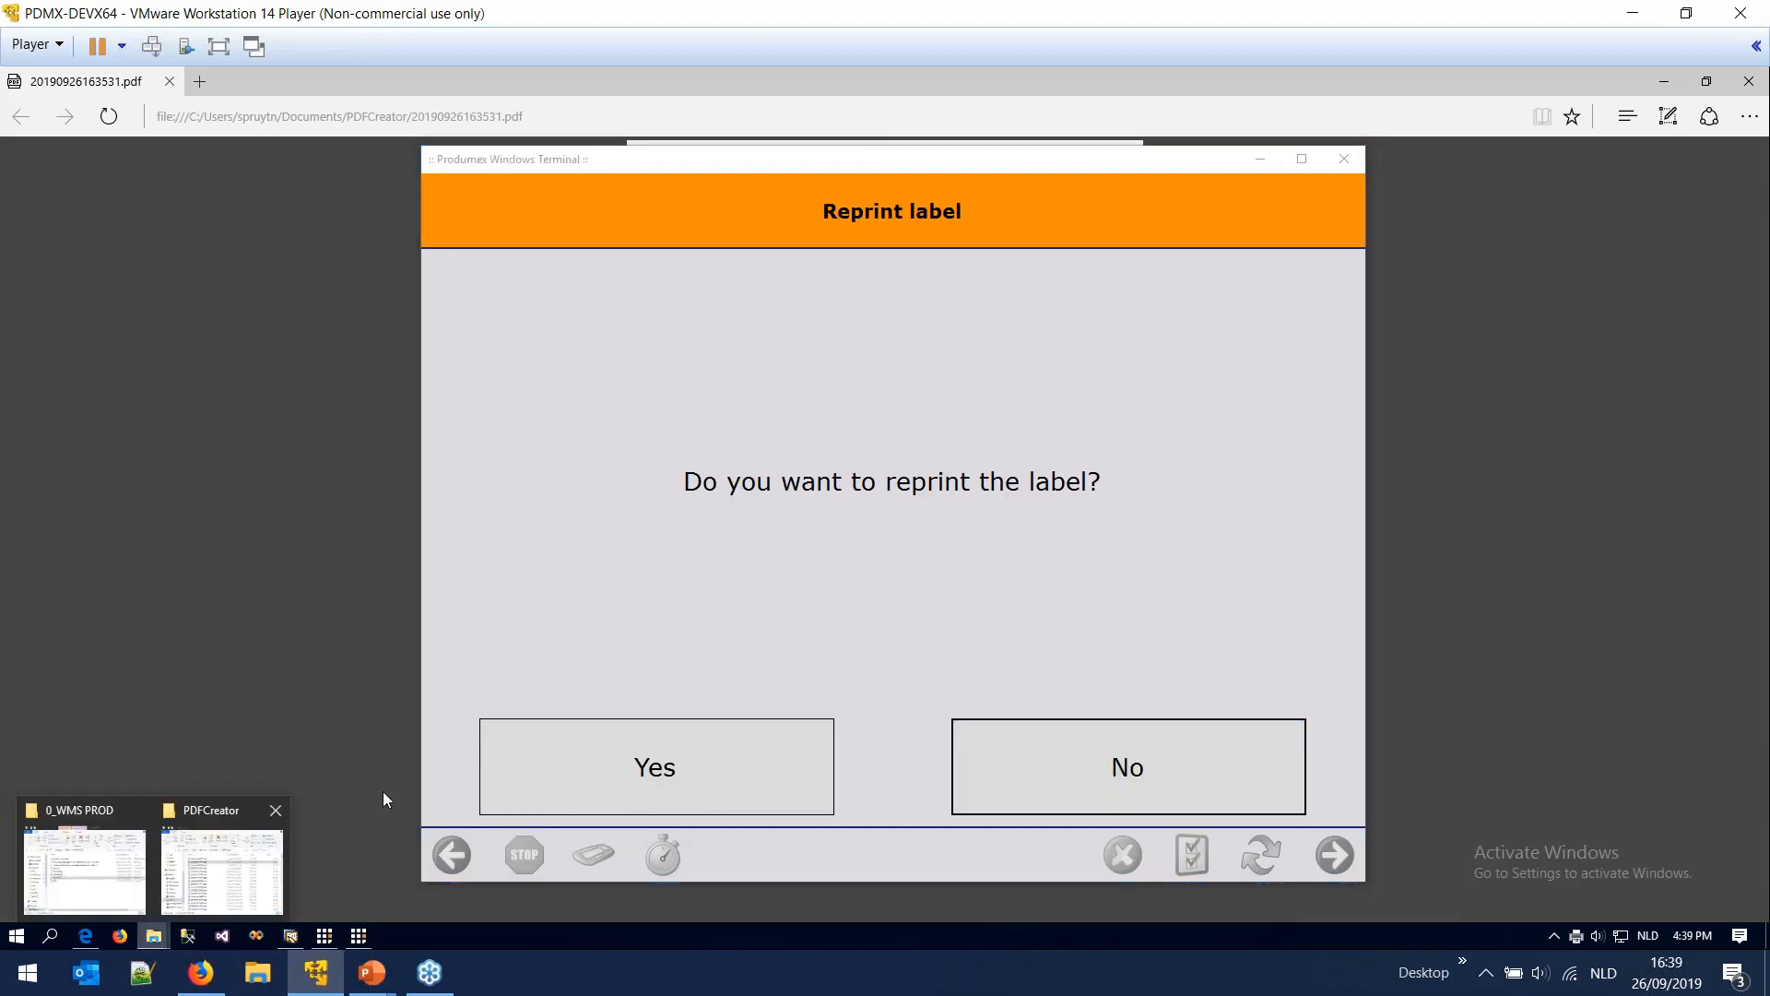
{"action": "left_click", "coordinate": [221, 866]}
{"action": "left_click", "coordinate": [789, 489]}
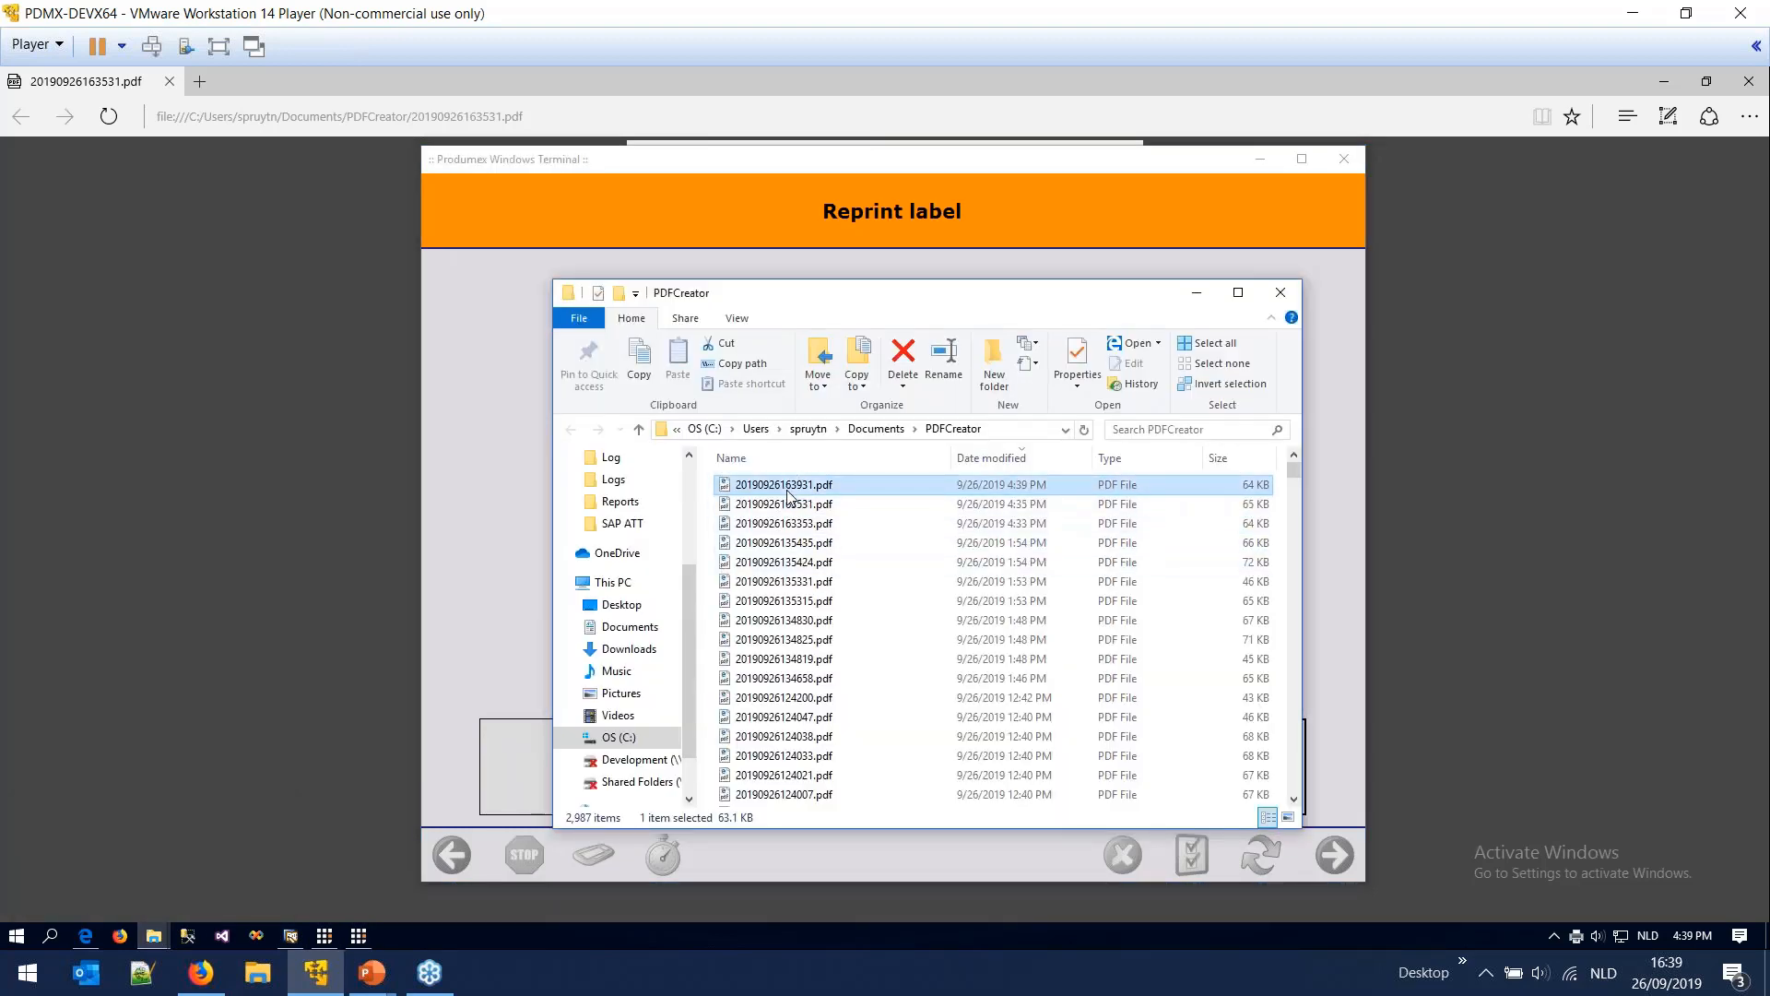
{"action": "double_click", "coordinate": [788, 493]}
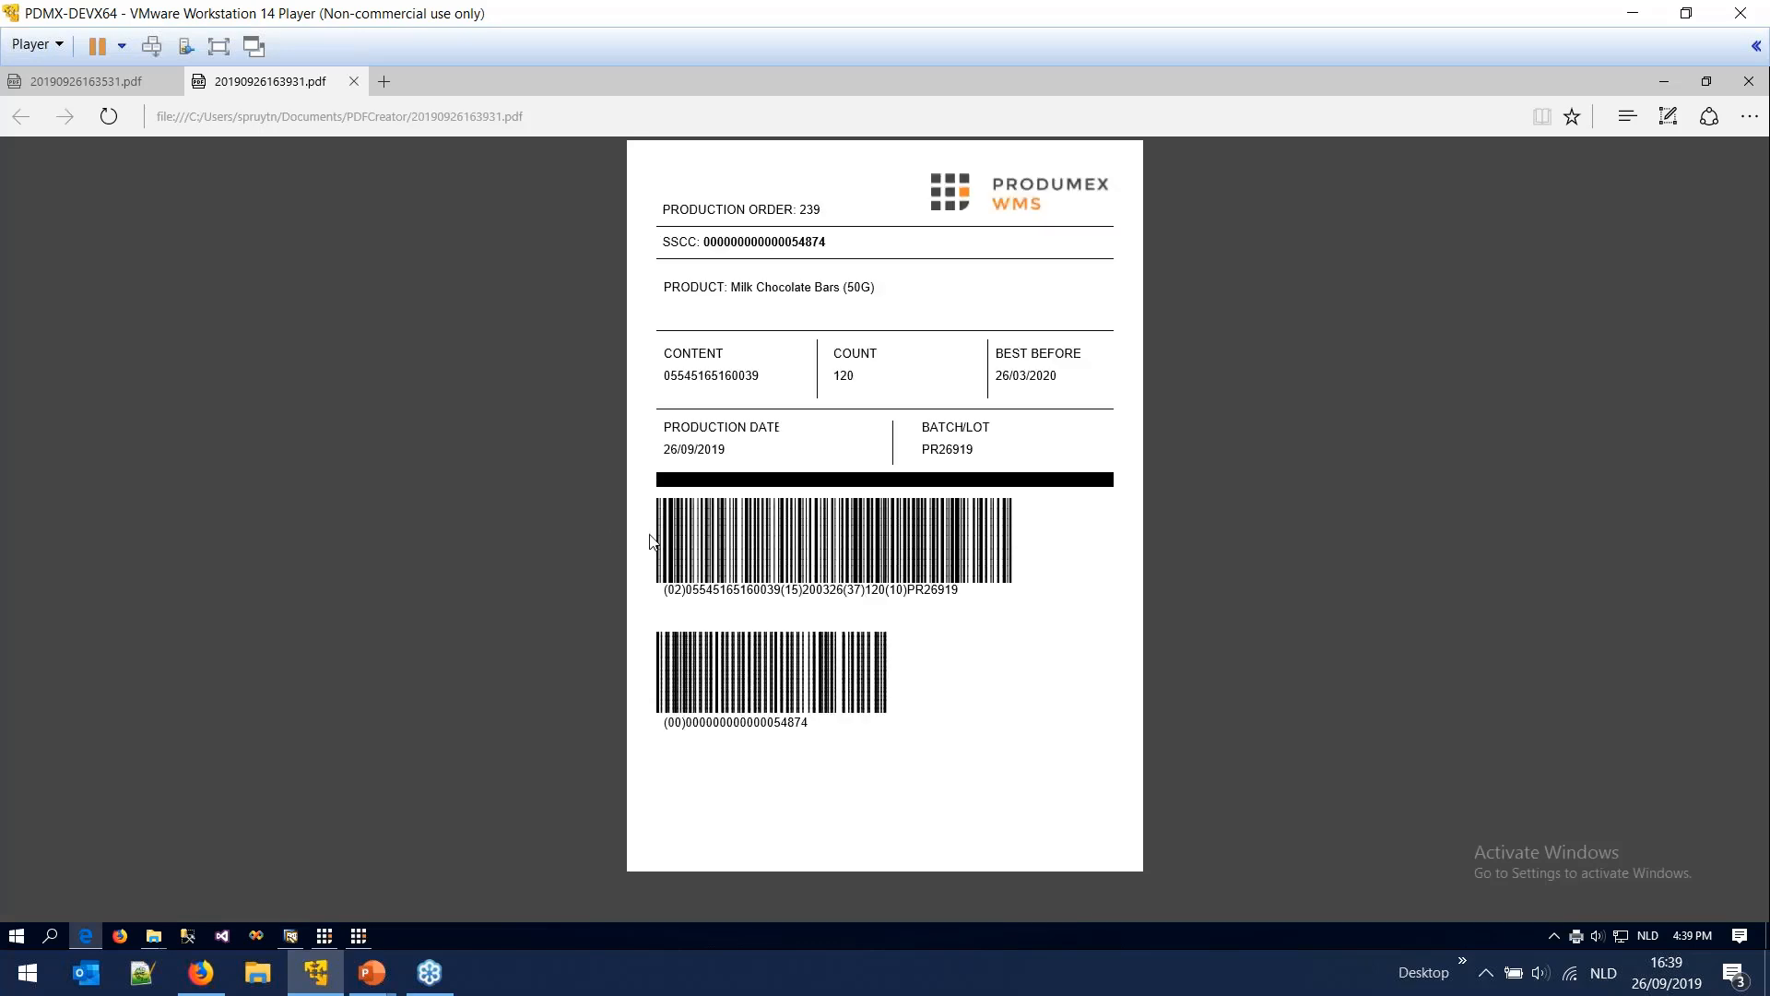
{"action": "double_click", "coordinate": [815, 210]}
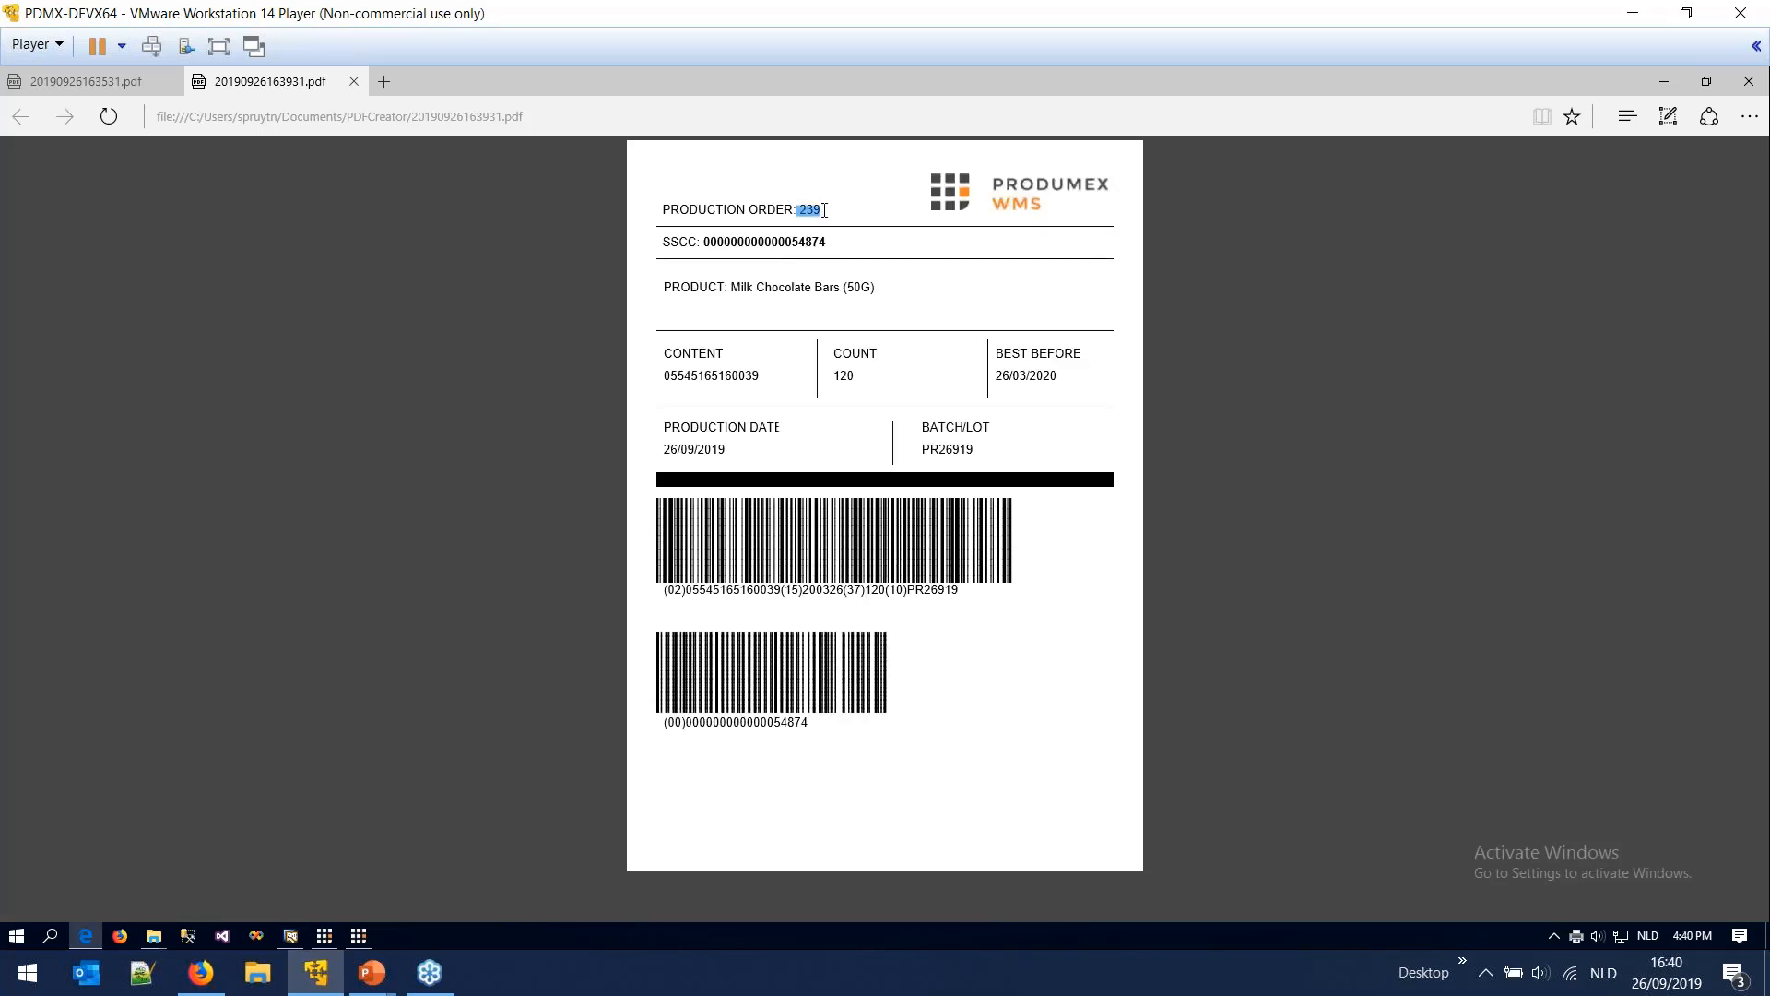
{"action": "left_click", "coordinate": [836, 375]}
{"action": "left_click_drag", "start_coordinate": [848, 376], "coordinate": [831, 376]}
{"action": "left_click_drag", "start_coordinate": [758, 288], "coordinate": [846, 295]}
{"action": "left_click", "coordinate": [554, 481]}
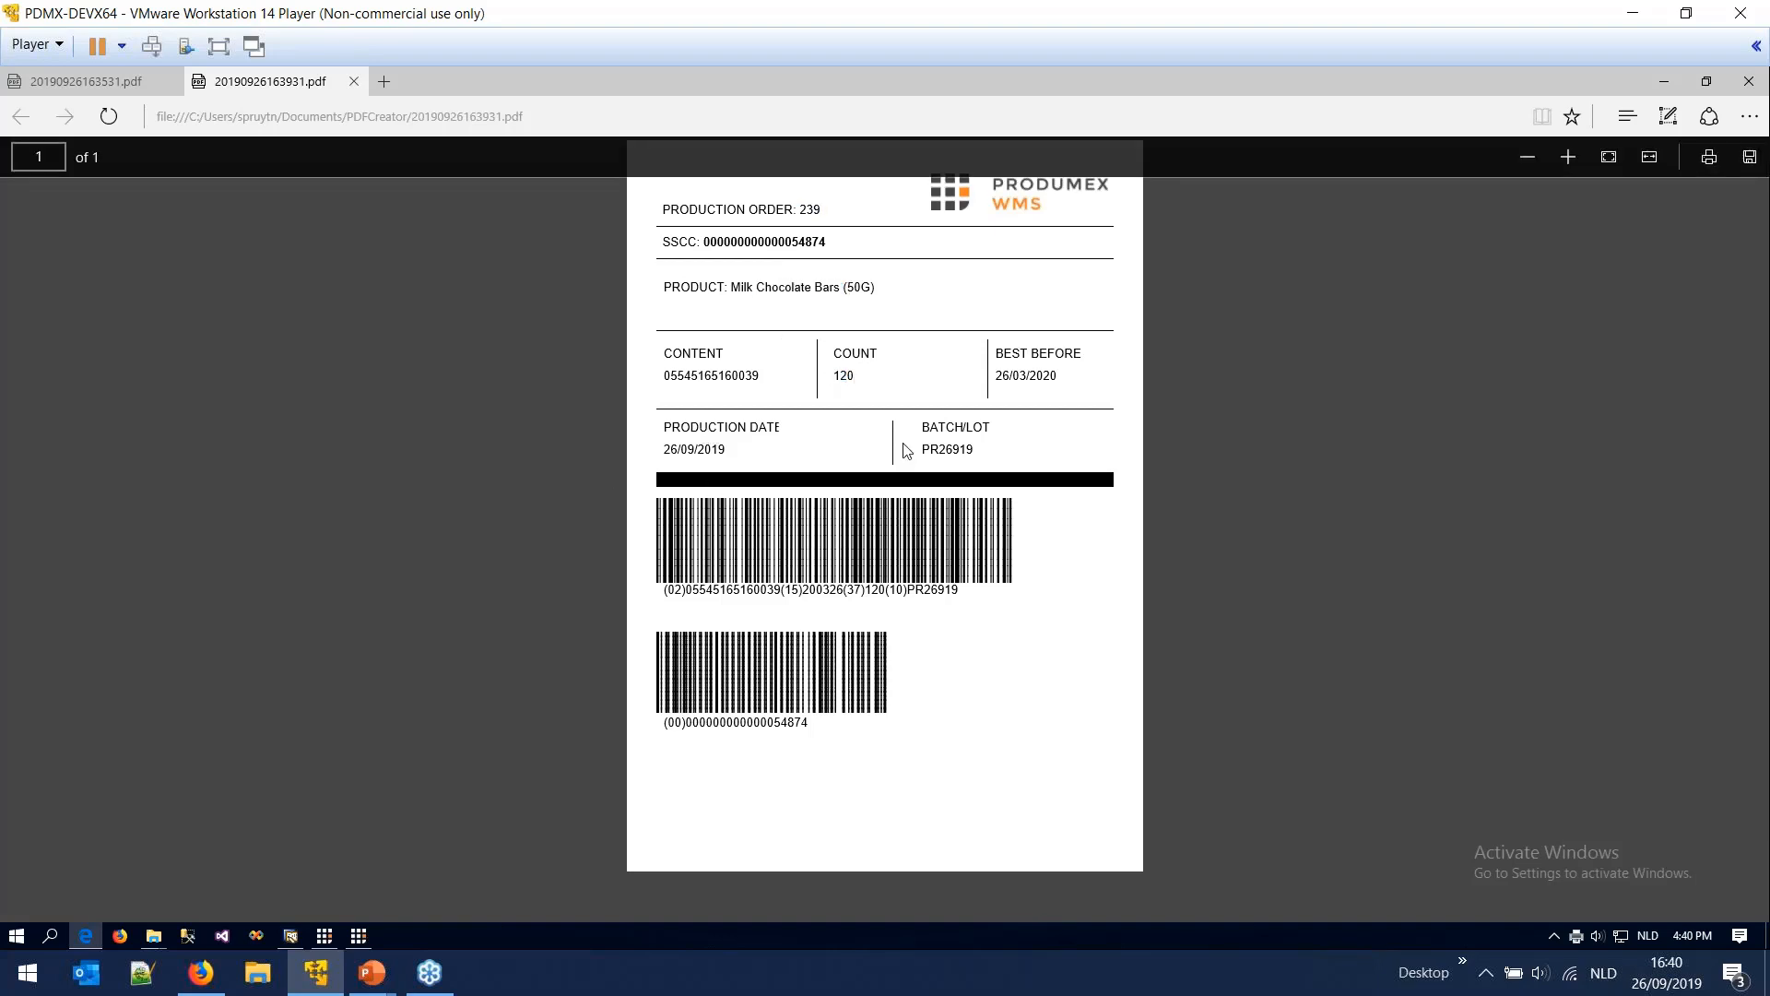
{"action": "left_click", "coordinate": [368, 938]}
{"action": "left_click", "coordinate": [1169, 772]}
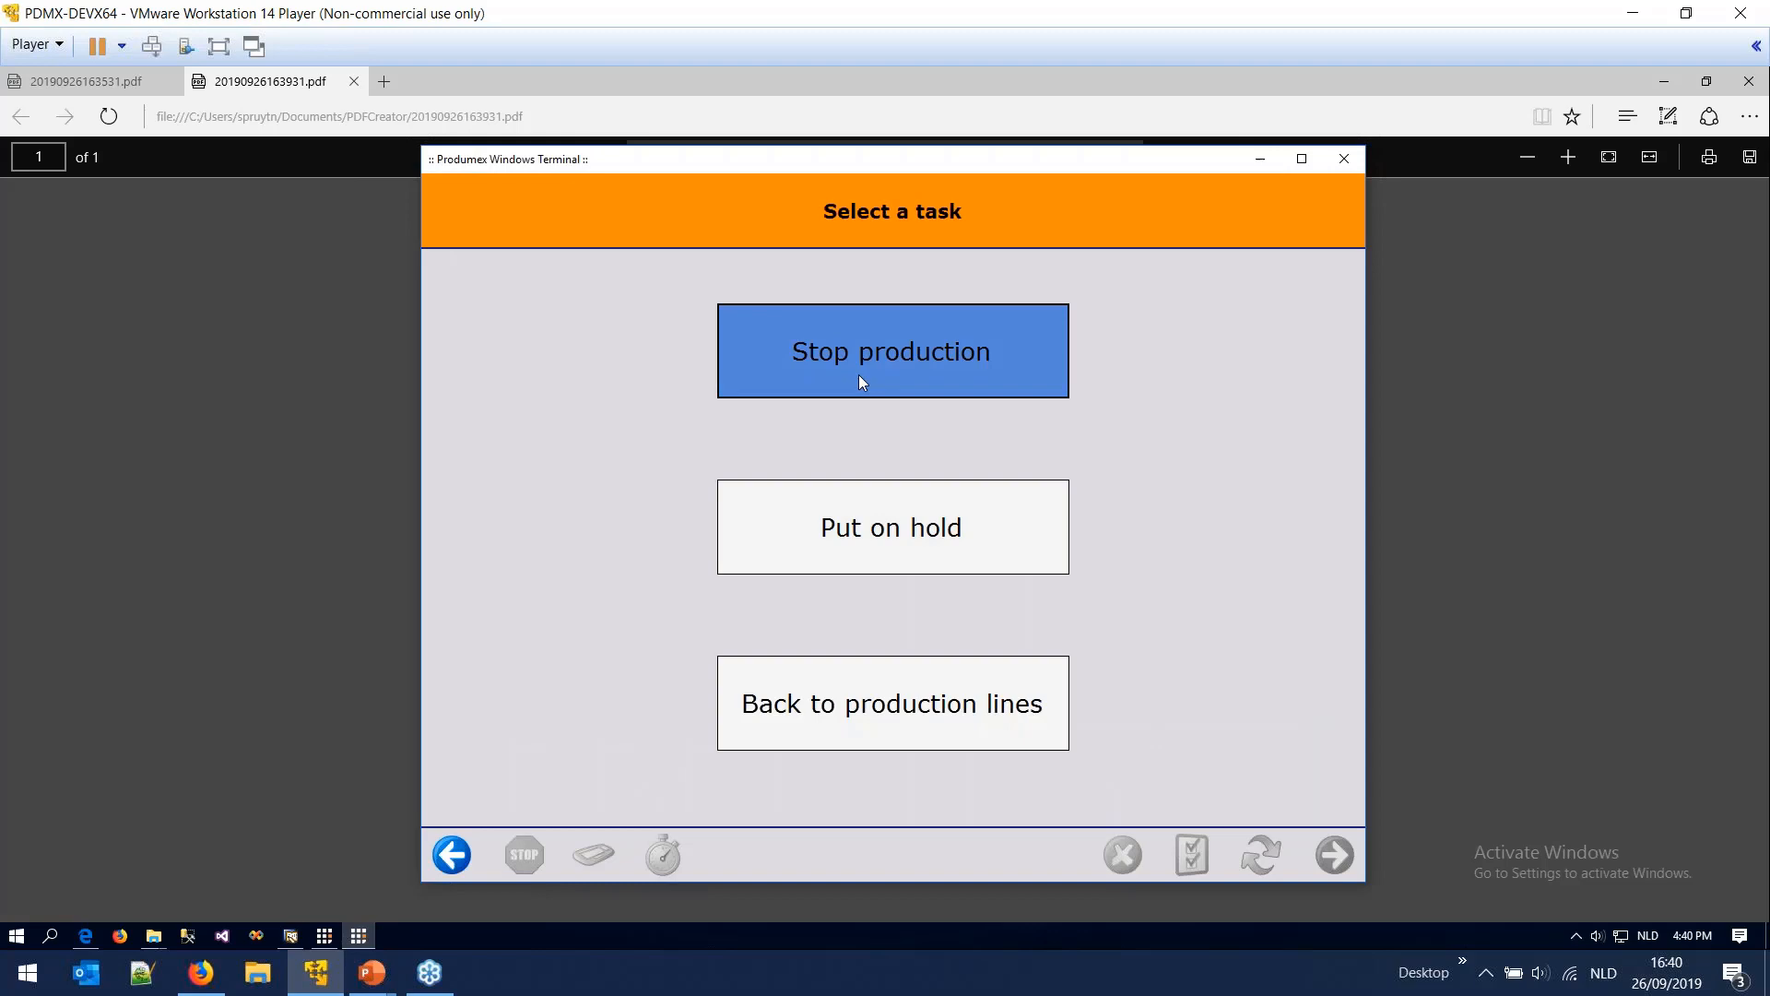
- Highlight 'Waste management' and 'Issue components & close PO' on the slide, then stop production
{"action": "left_click", "coordinate": [371, 969]}
{"action": "left_click", "coordinate": [323, 885]}
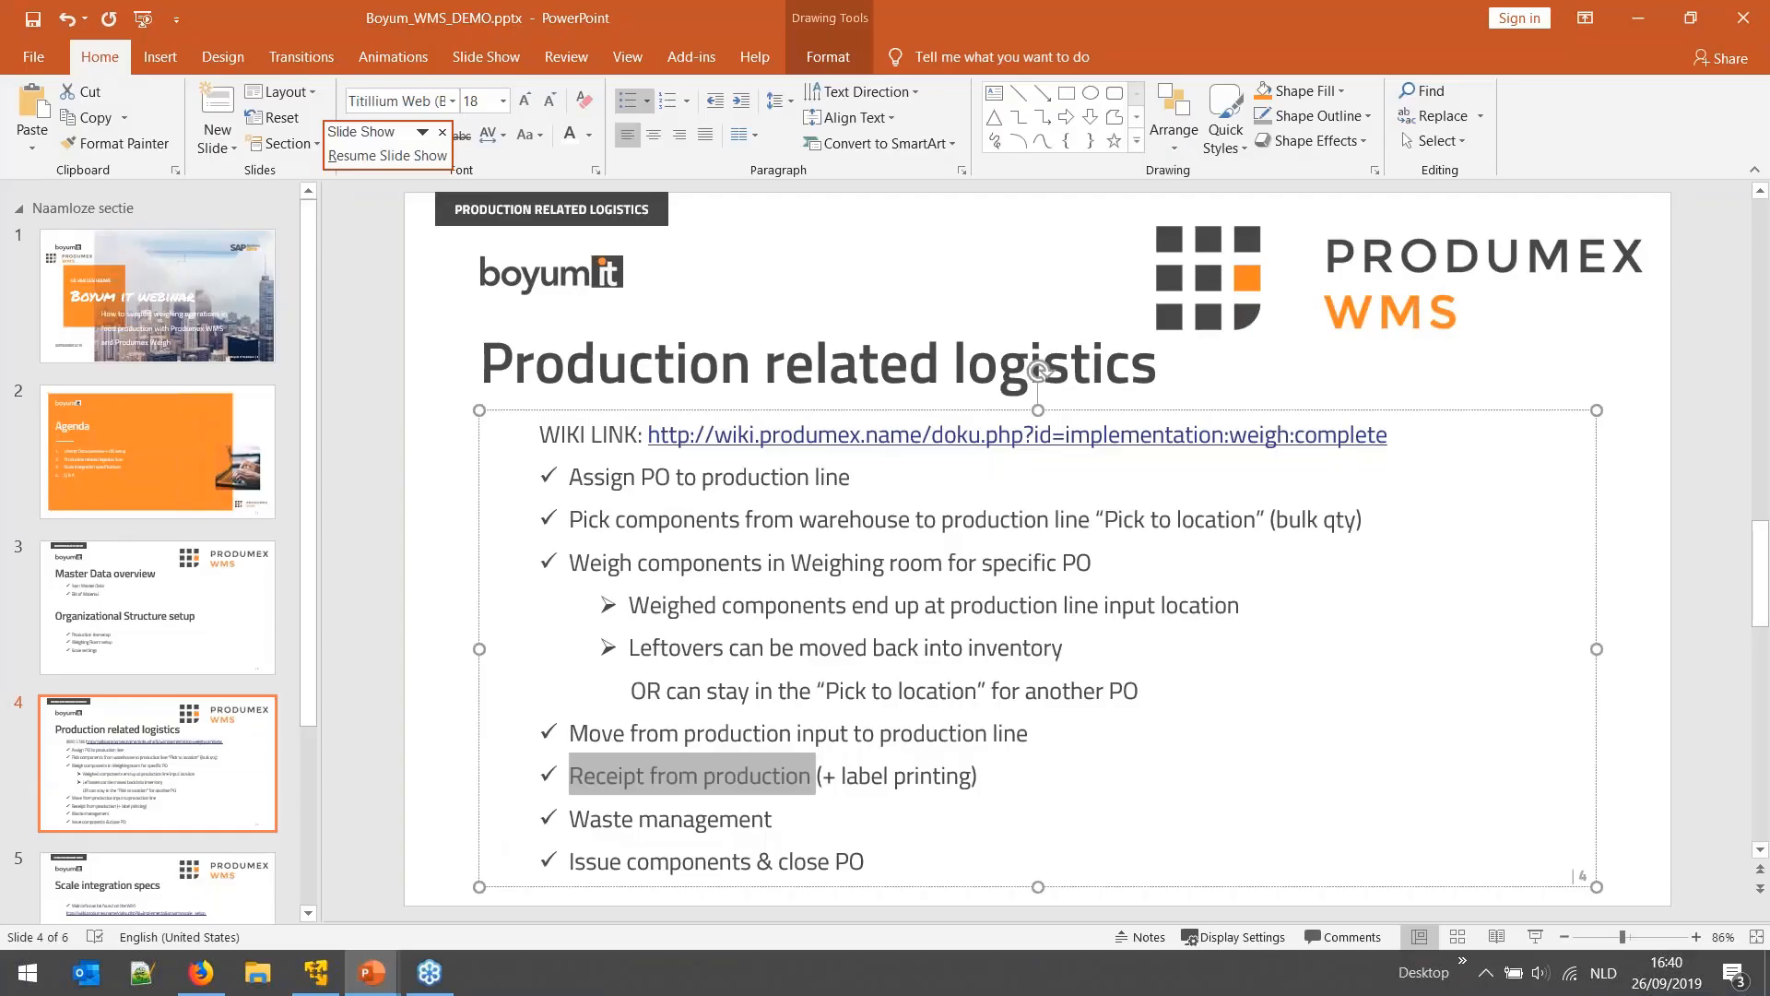
{"action": "triple_click", "coordinate": [575, 823]}
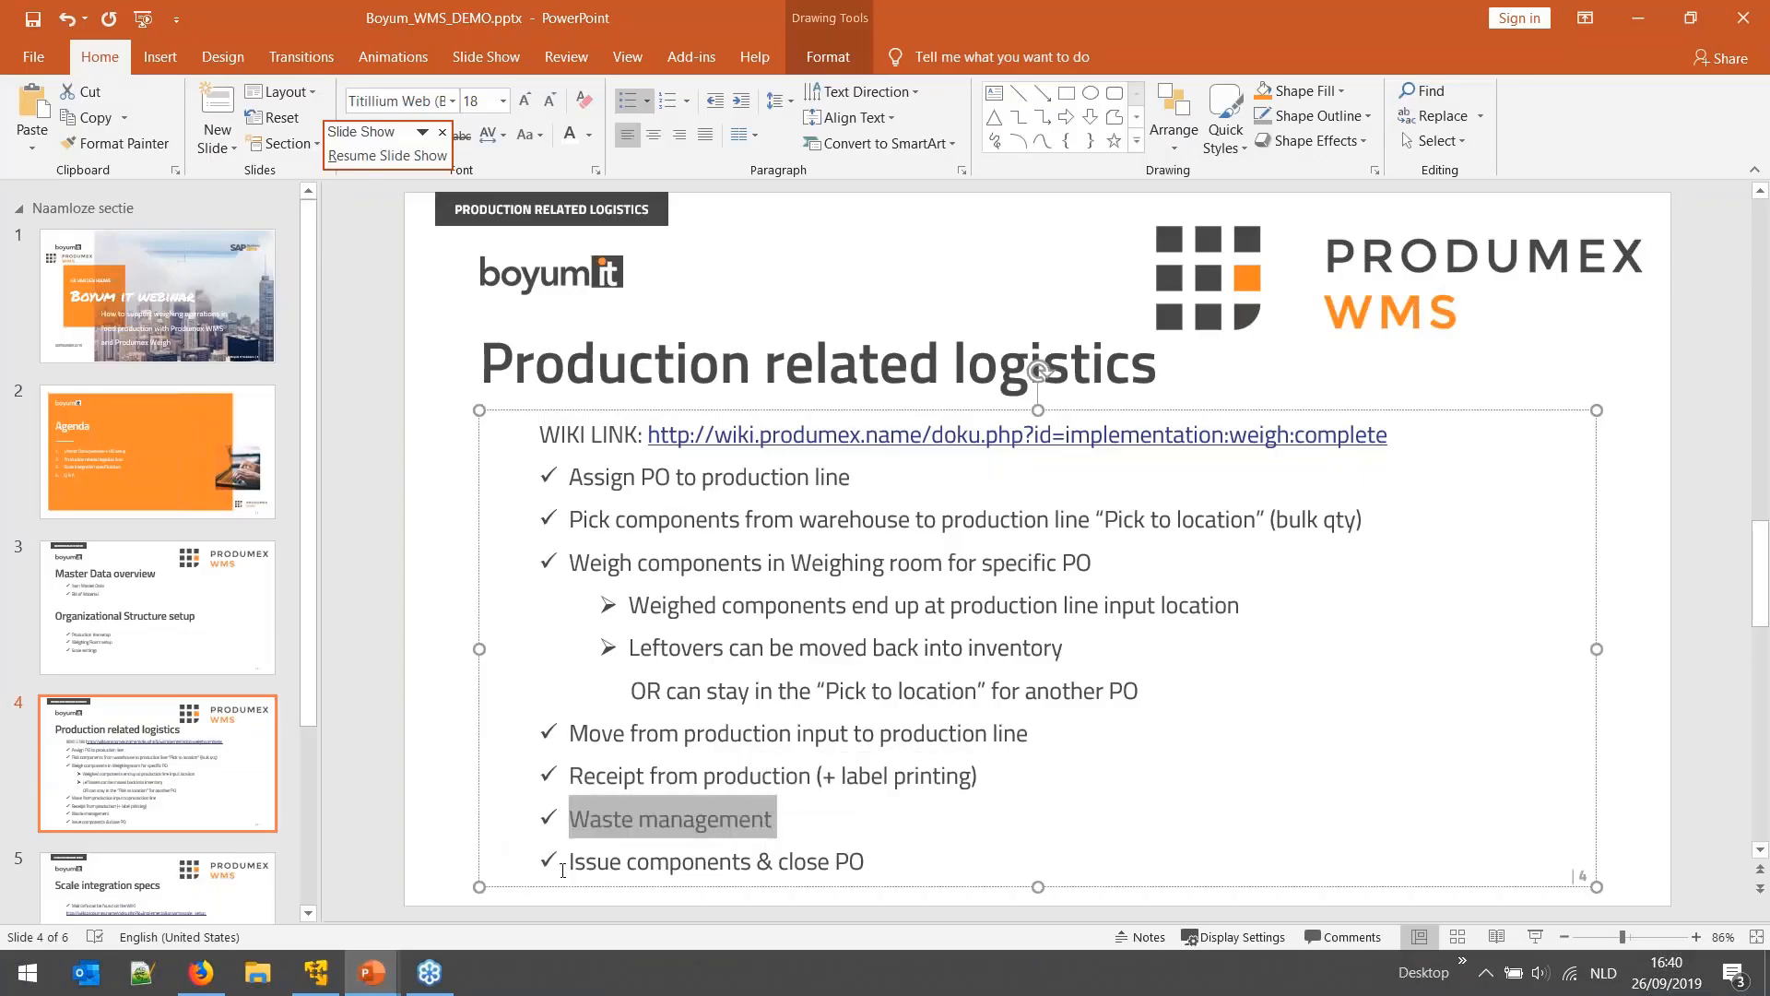
{"action": "left_click_drag", "start_coordinate": [575, 867], "coordinate": [866, 863]}
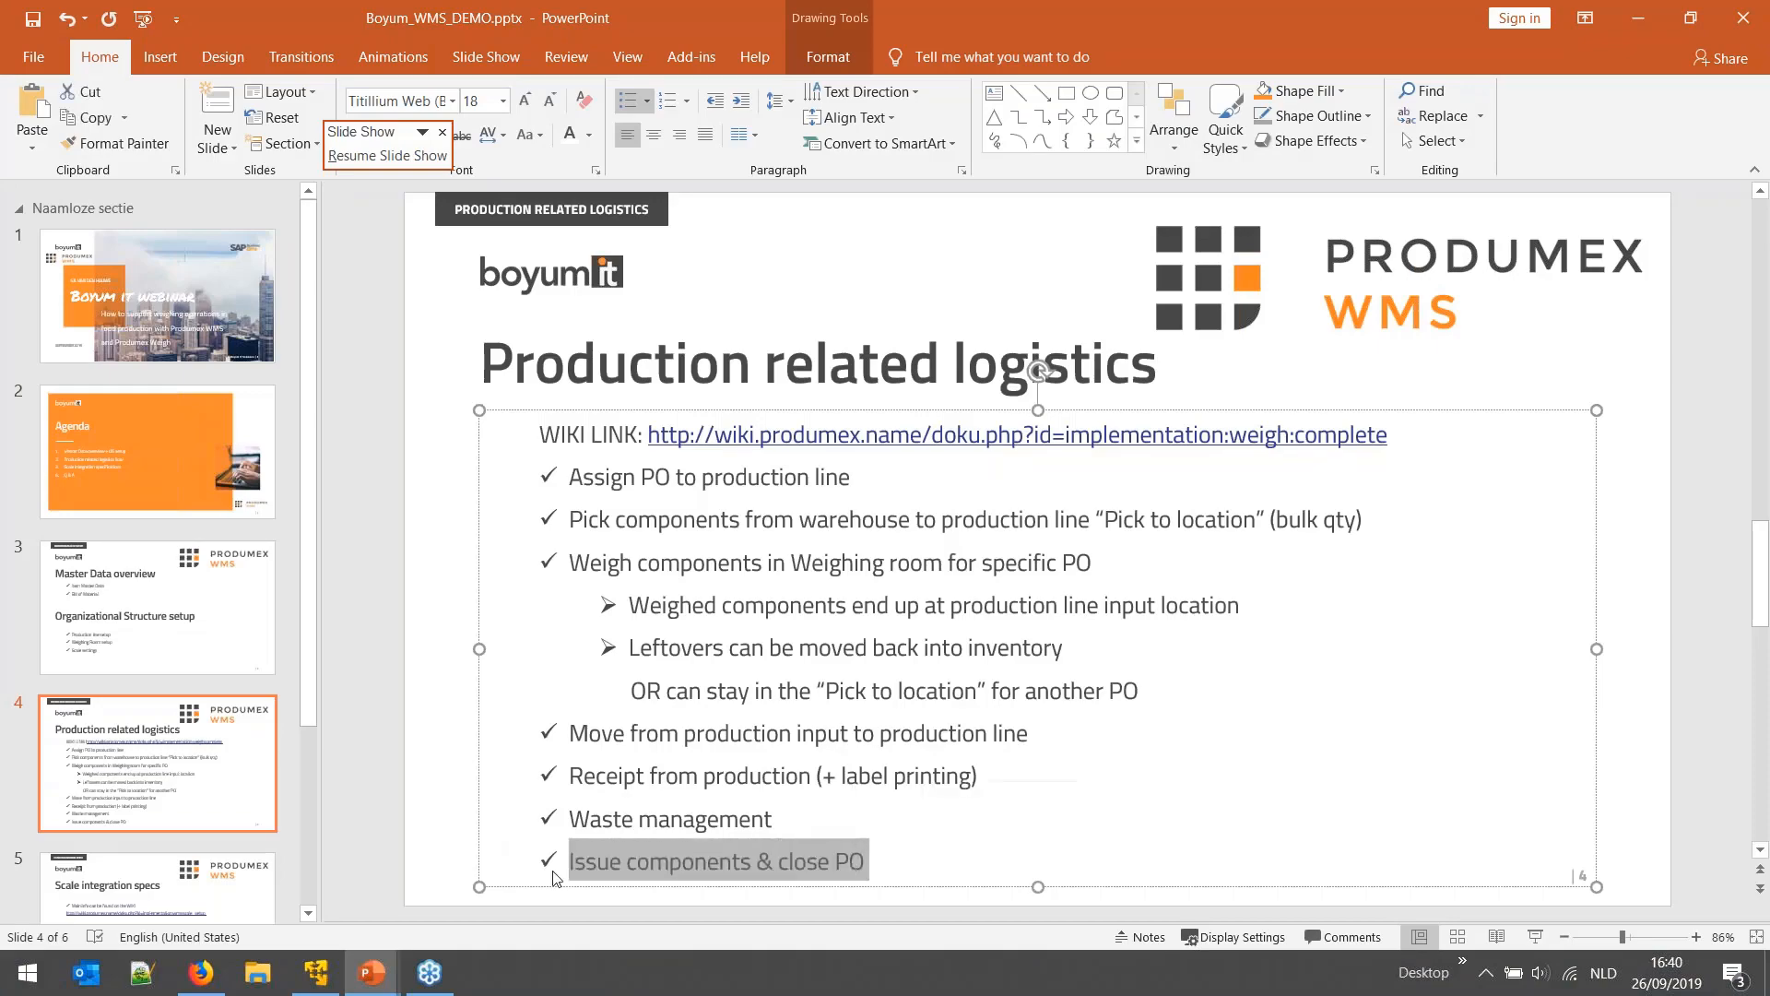
{"action": "left_click", "coordinate": [317, 977]}
{"action": "left_click", "coordinate": [907, 357]}
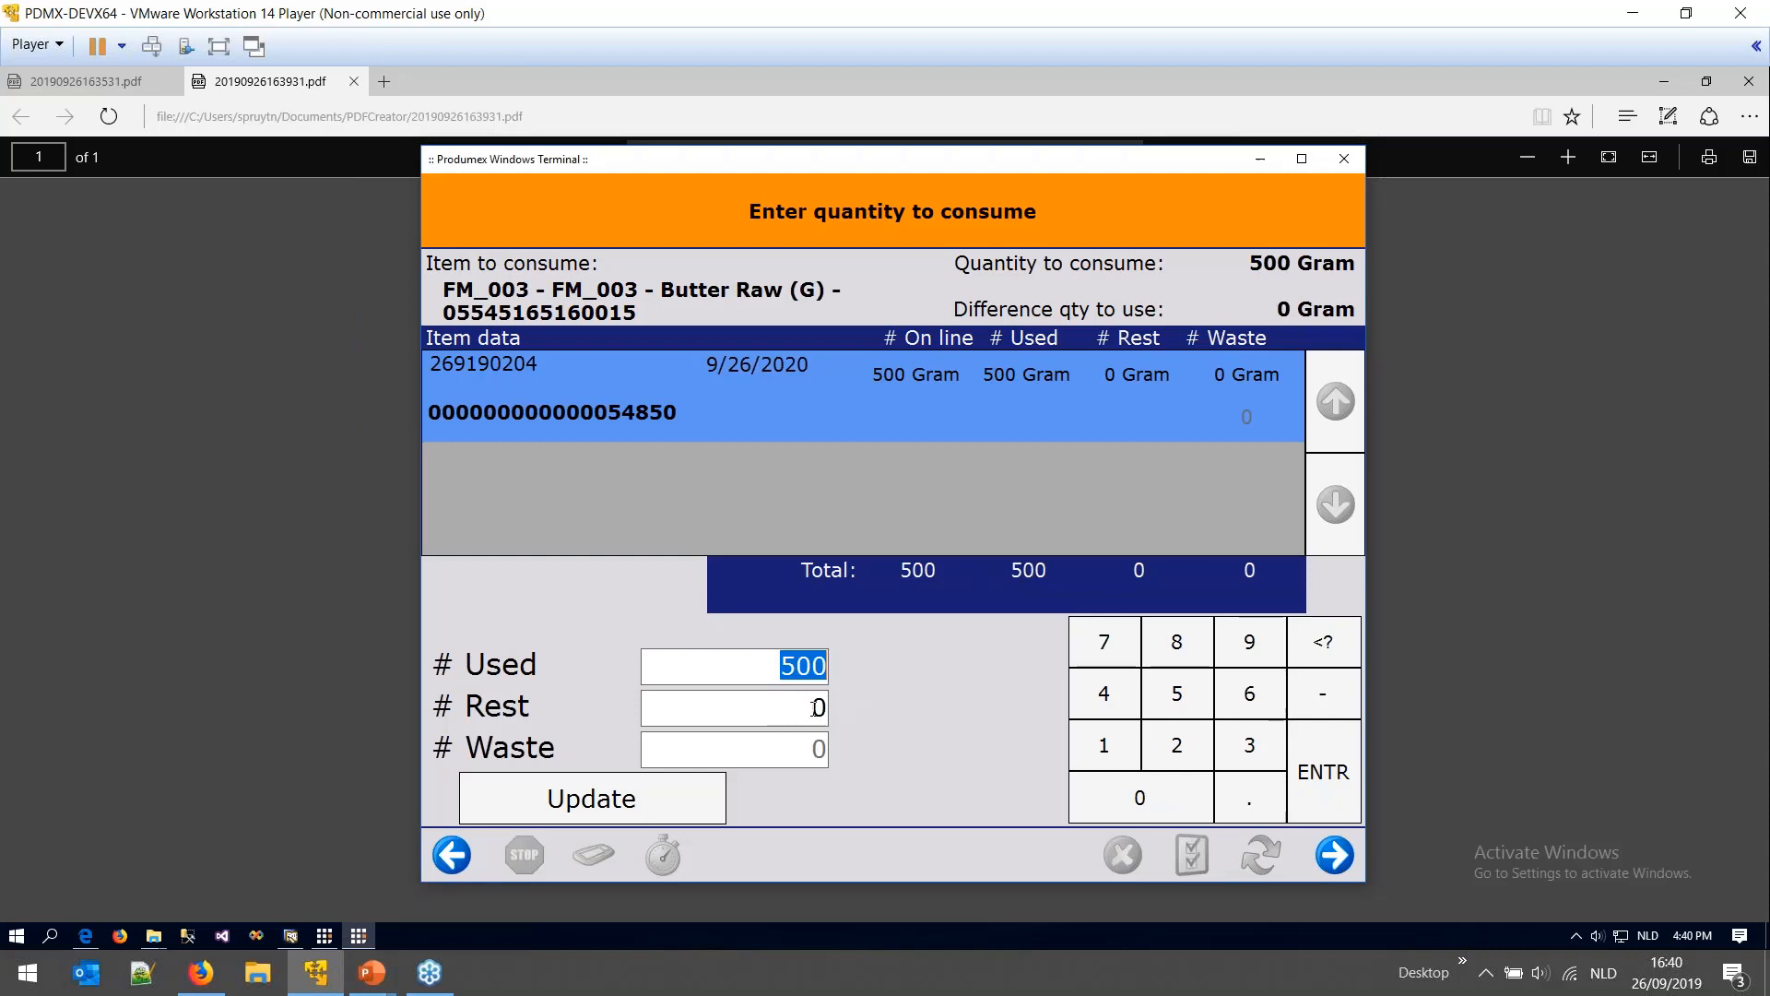
- Confirm consuming 500 gram Butter Raw and 400 gram Cacao powder RAW with no rest or waste
{"action": "left_click", "coordinate": [816, 708]}
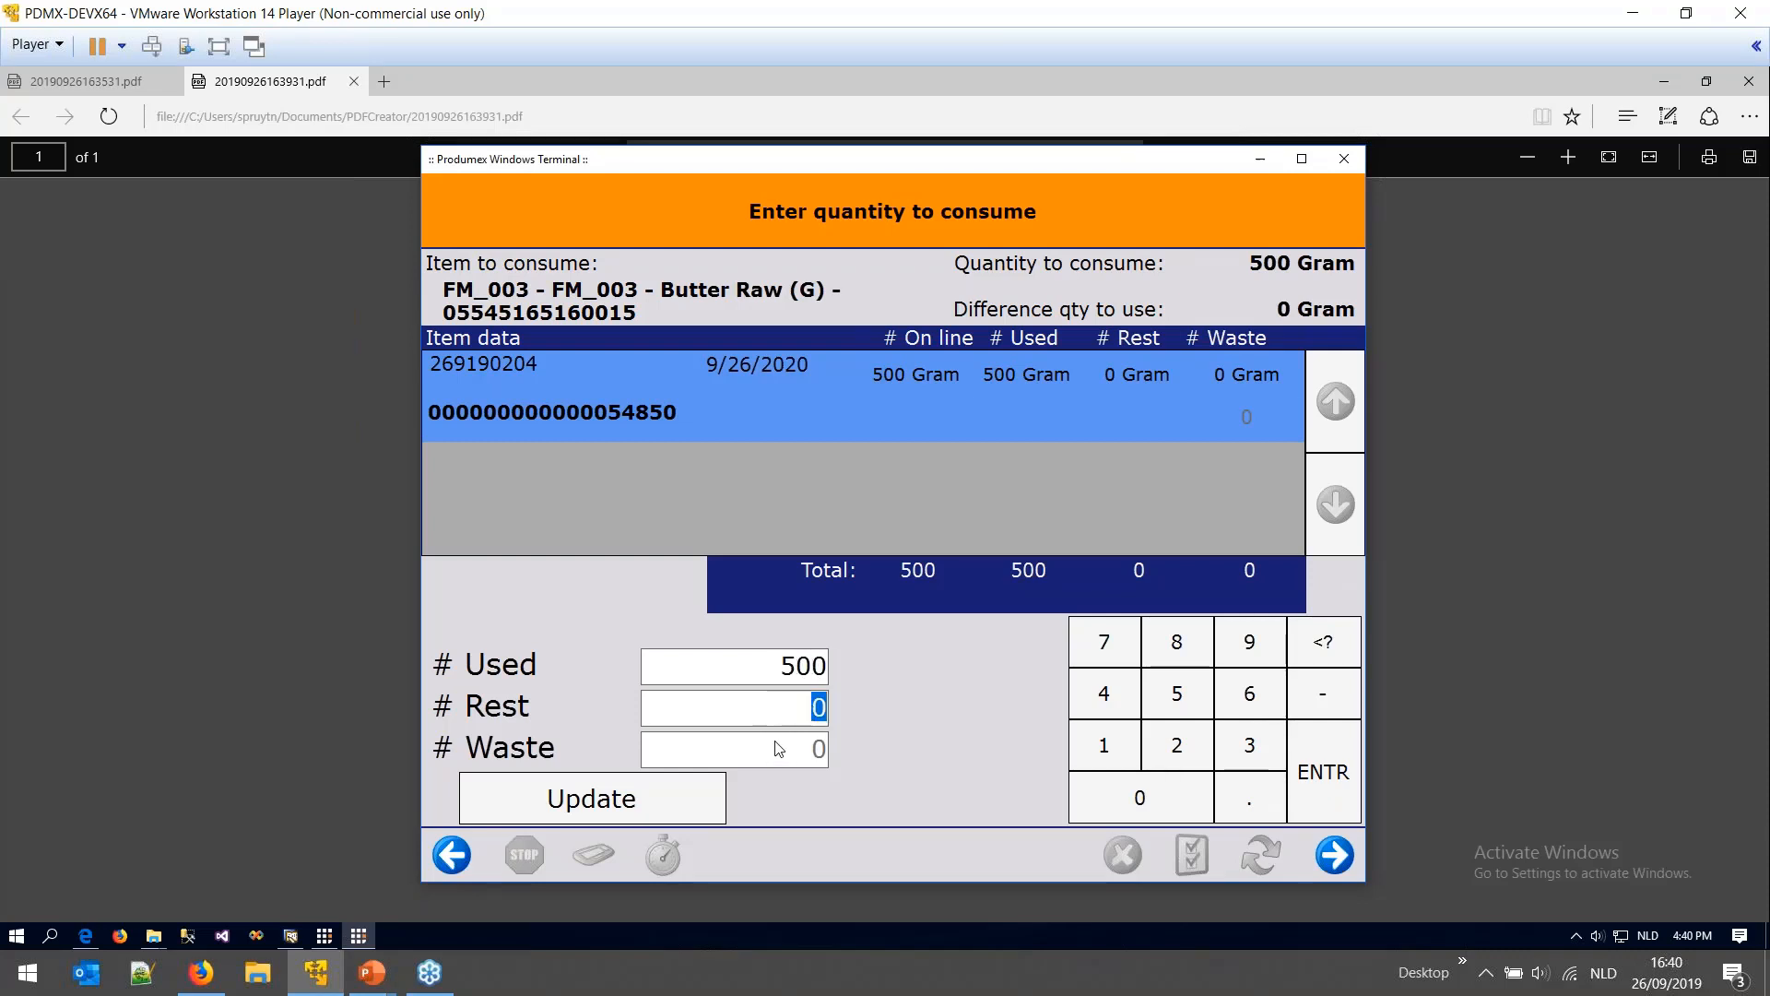
{"action": "left_click", "coordinate": [817, 666]}
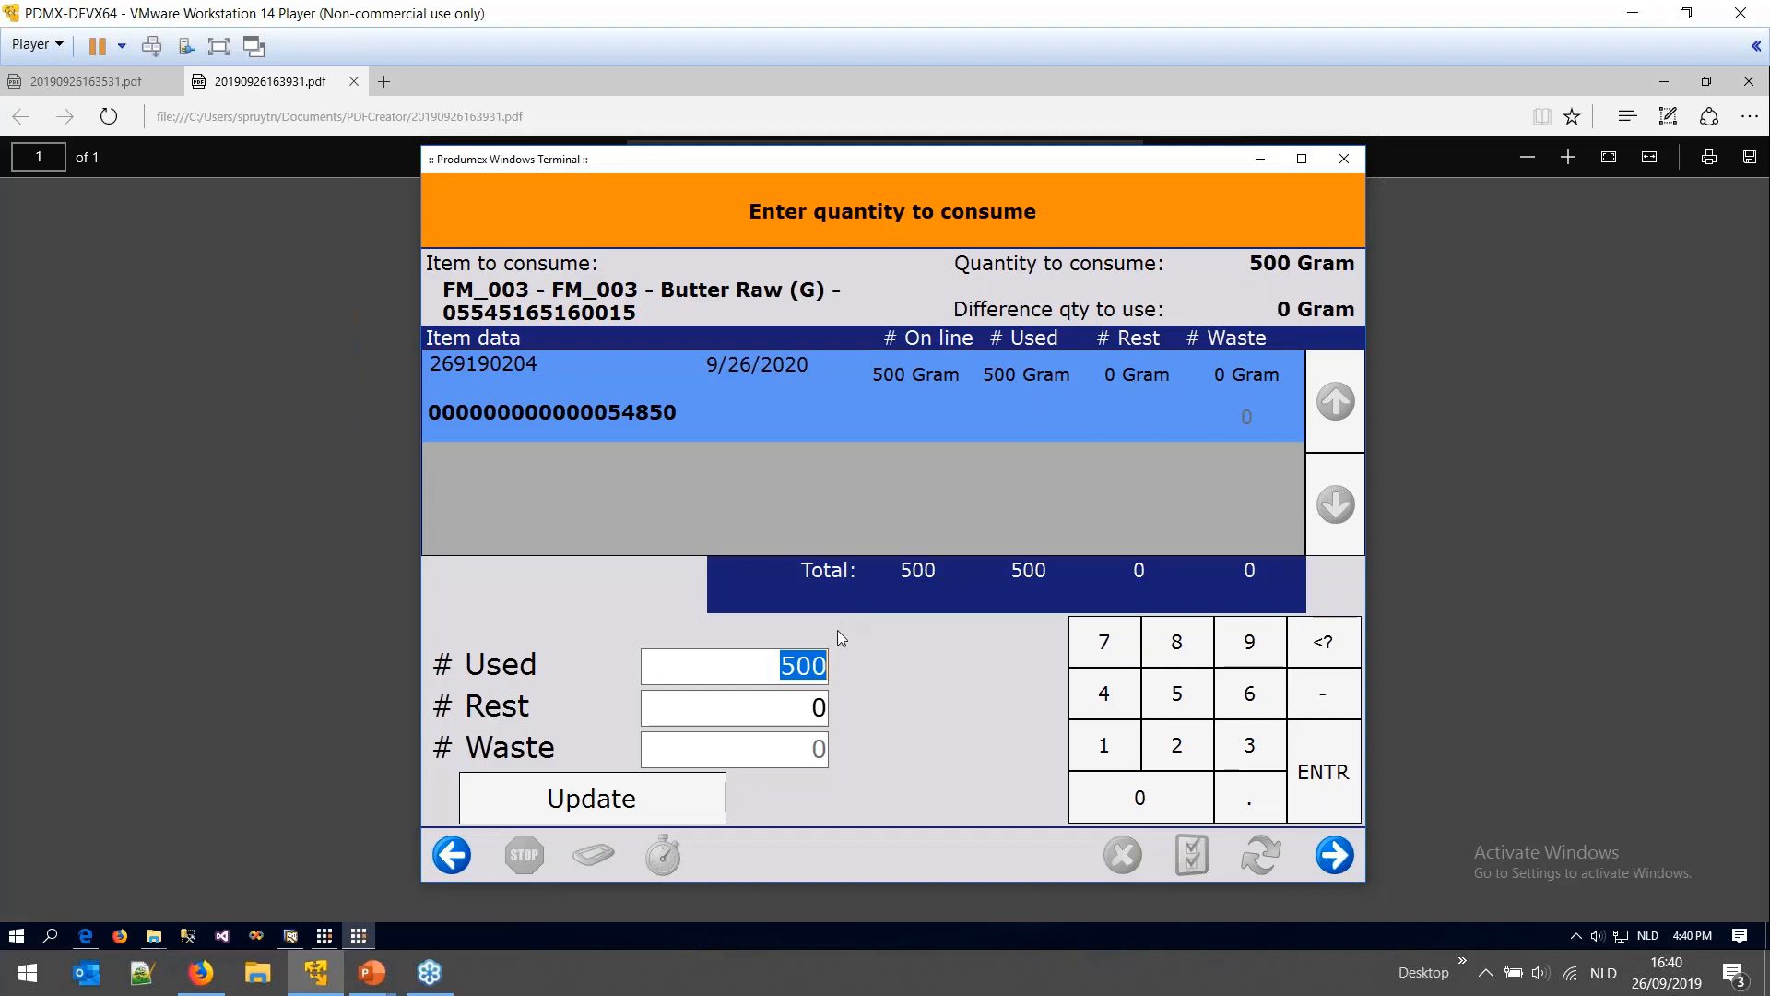
{"action": "left_click", "coordinate": [1334, 855]}
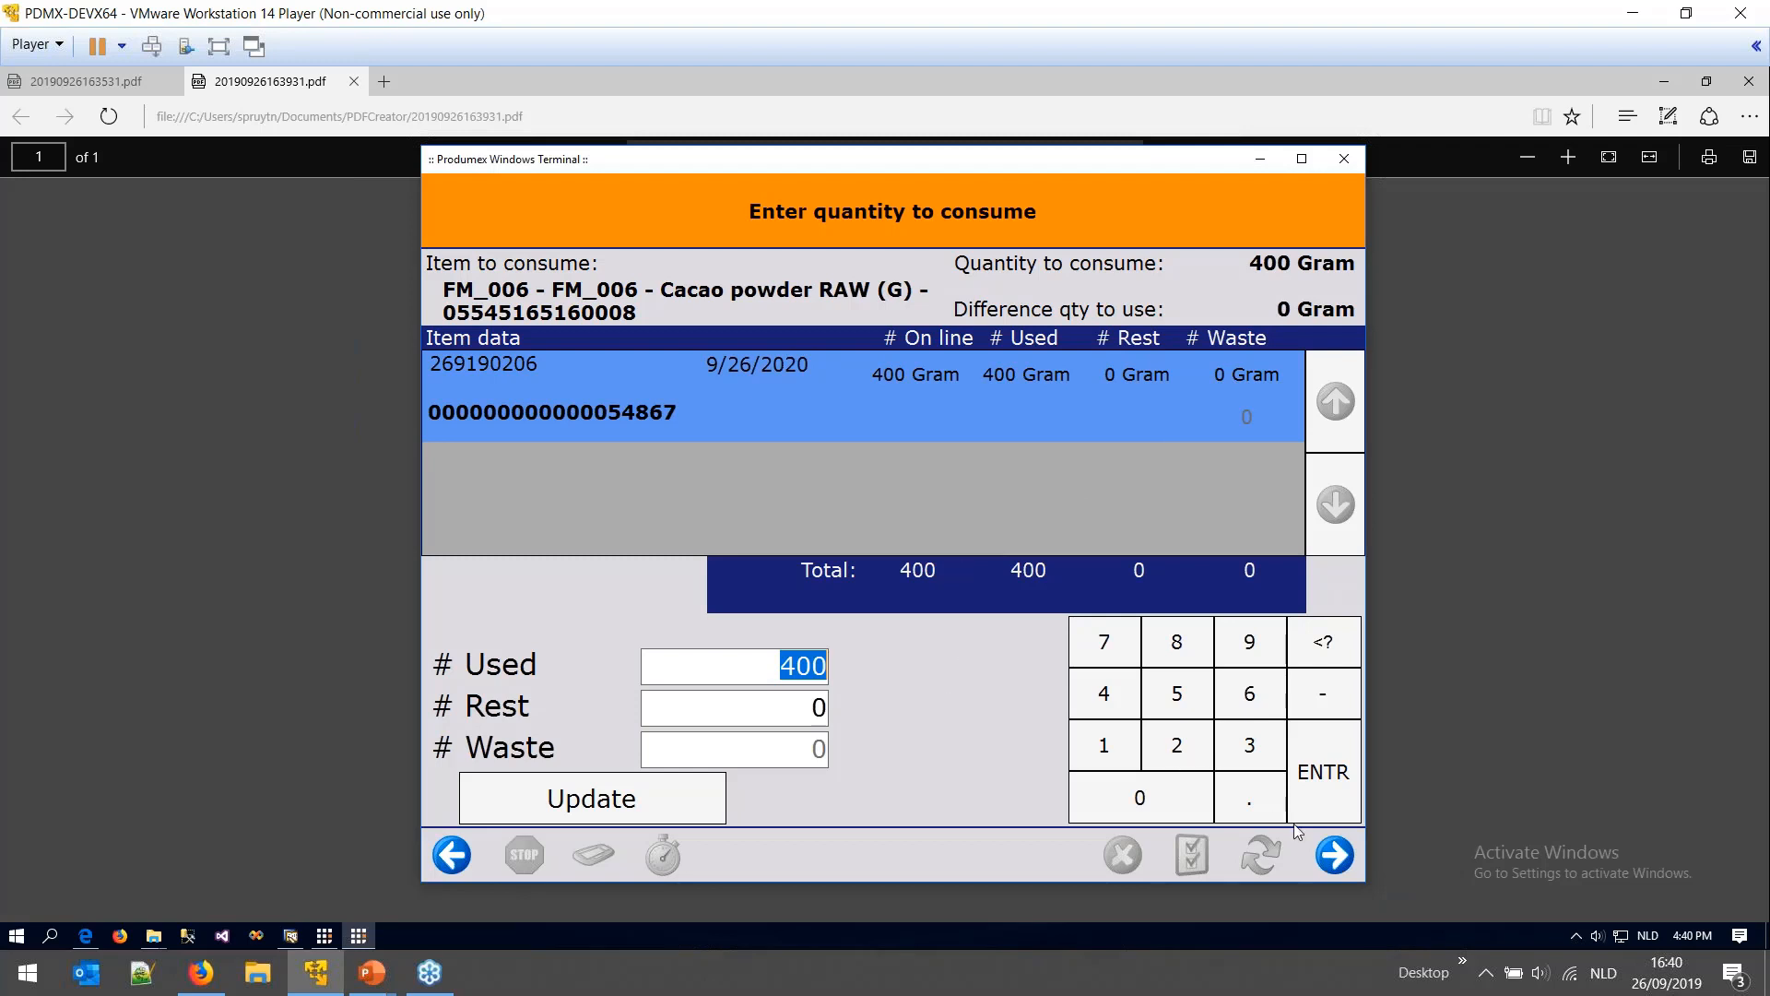
{"action": "left_click", "coordinate": [1334, 855]}
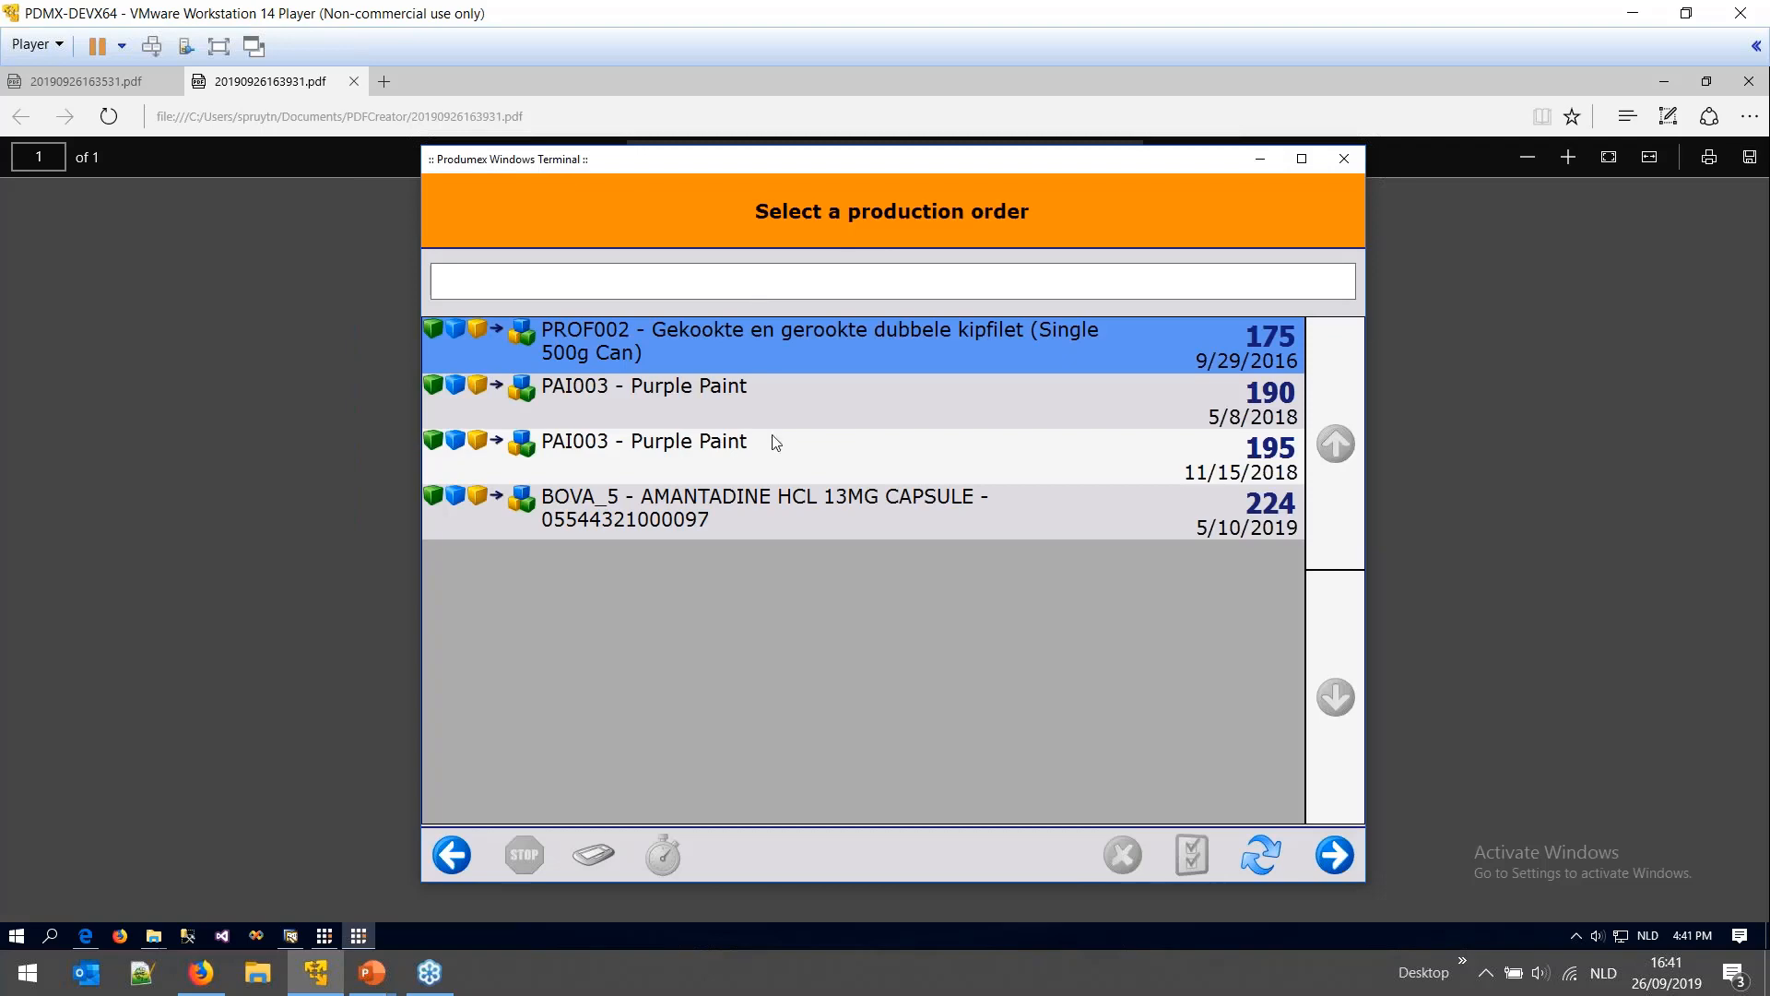
- Close Organizational Structure, keep Packaging Material's issue method Manual, and refresh order 239 showing Closed
{"action": "left_click", "coordinate": [289, 934]}
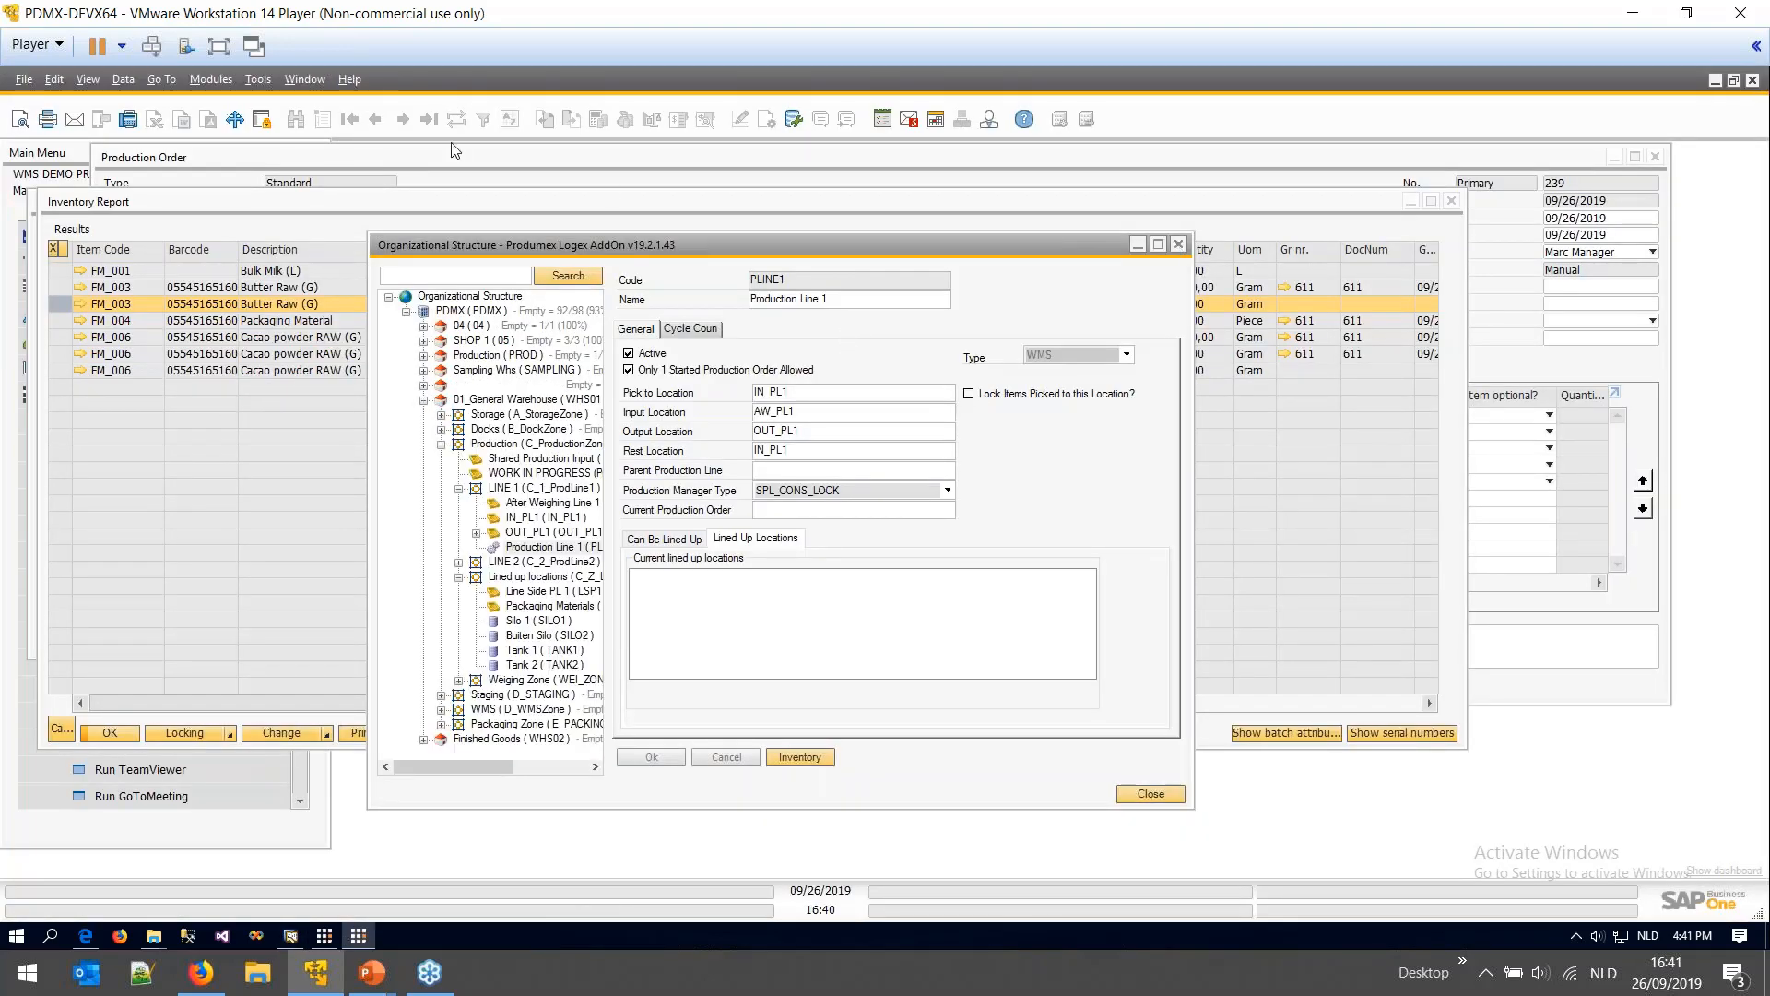
{"action": "left_click", "coordinate": [1178, 243]}
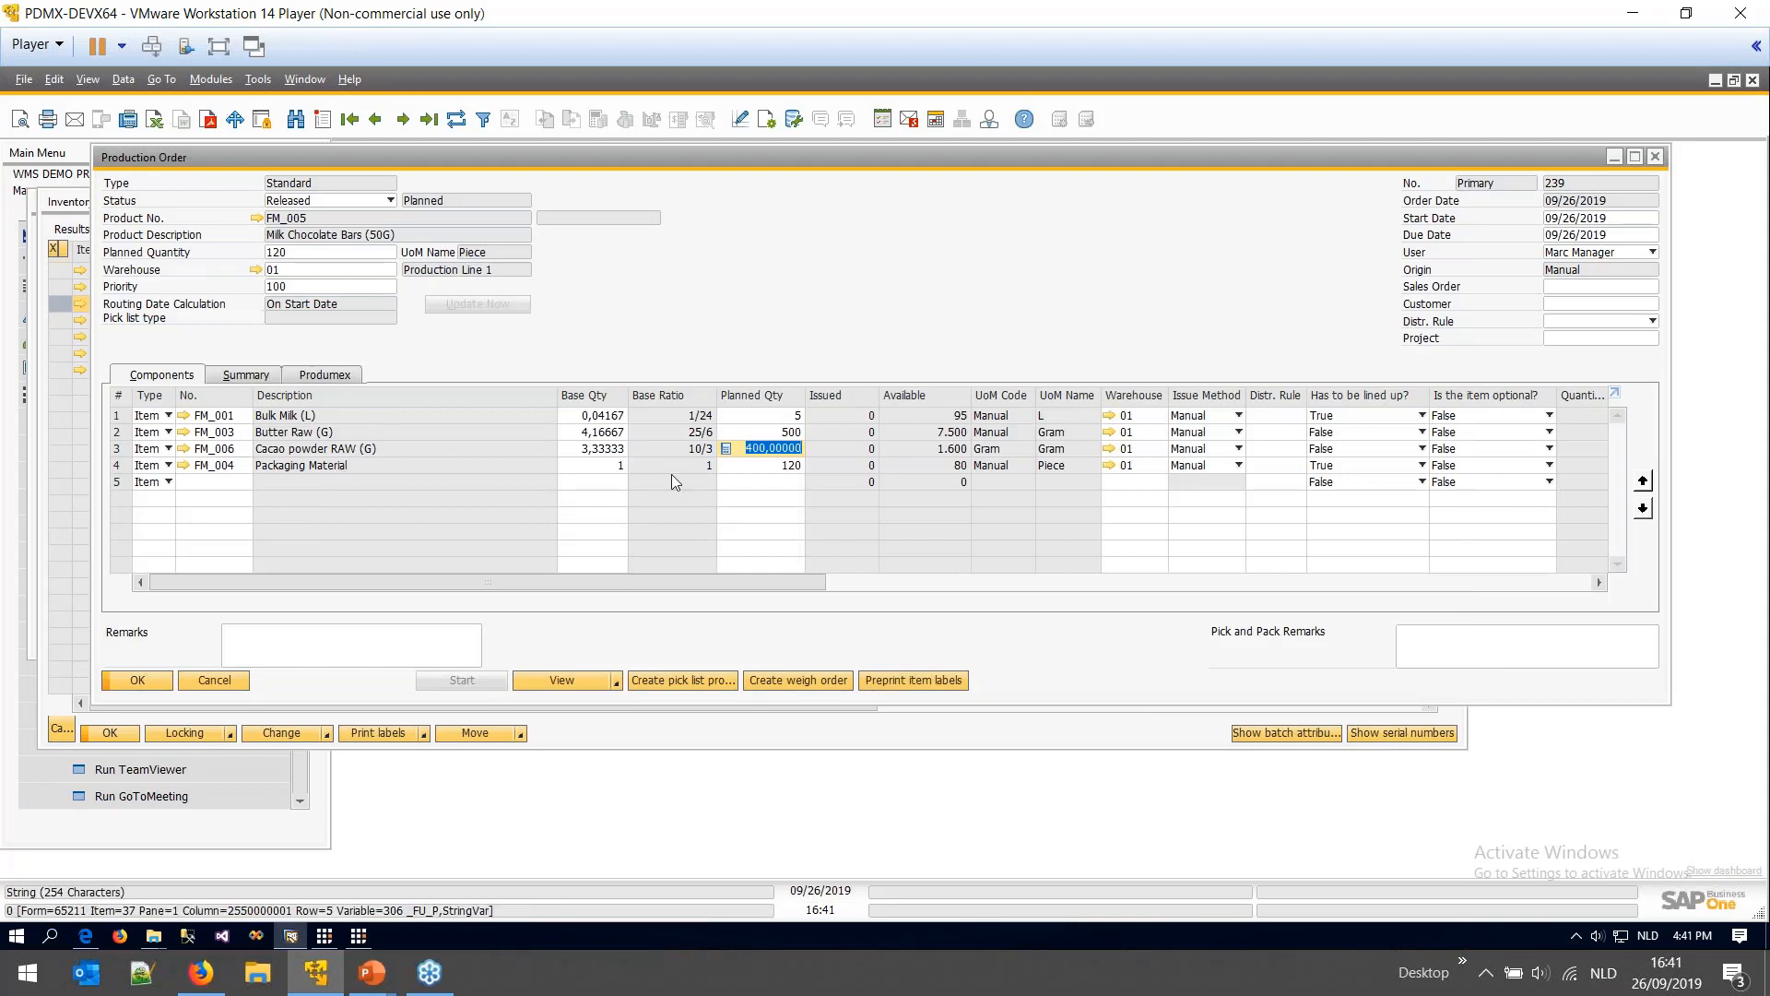
{"action": "left_click", "coordinate": [782, 466]}
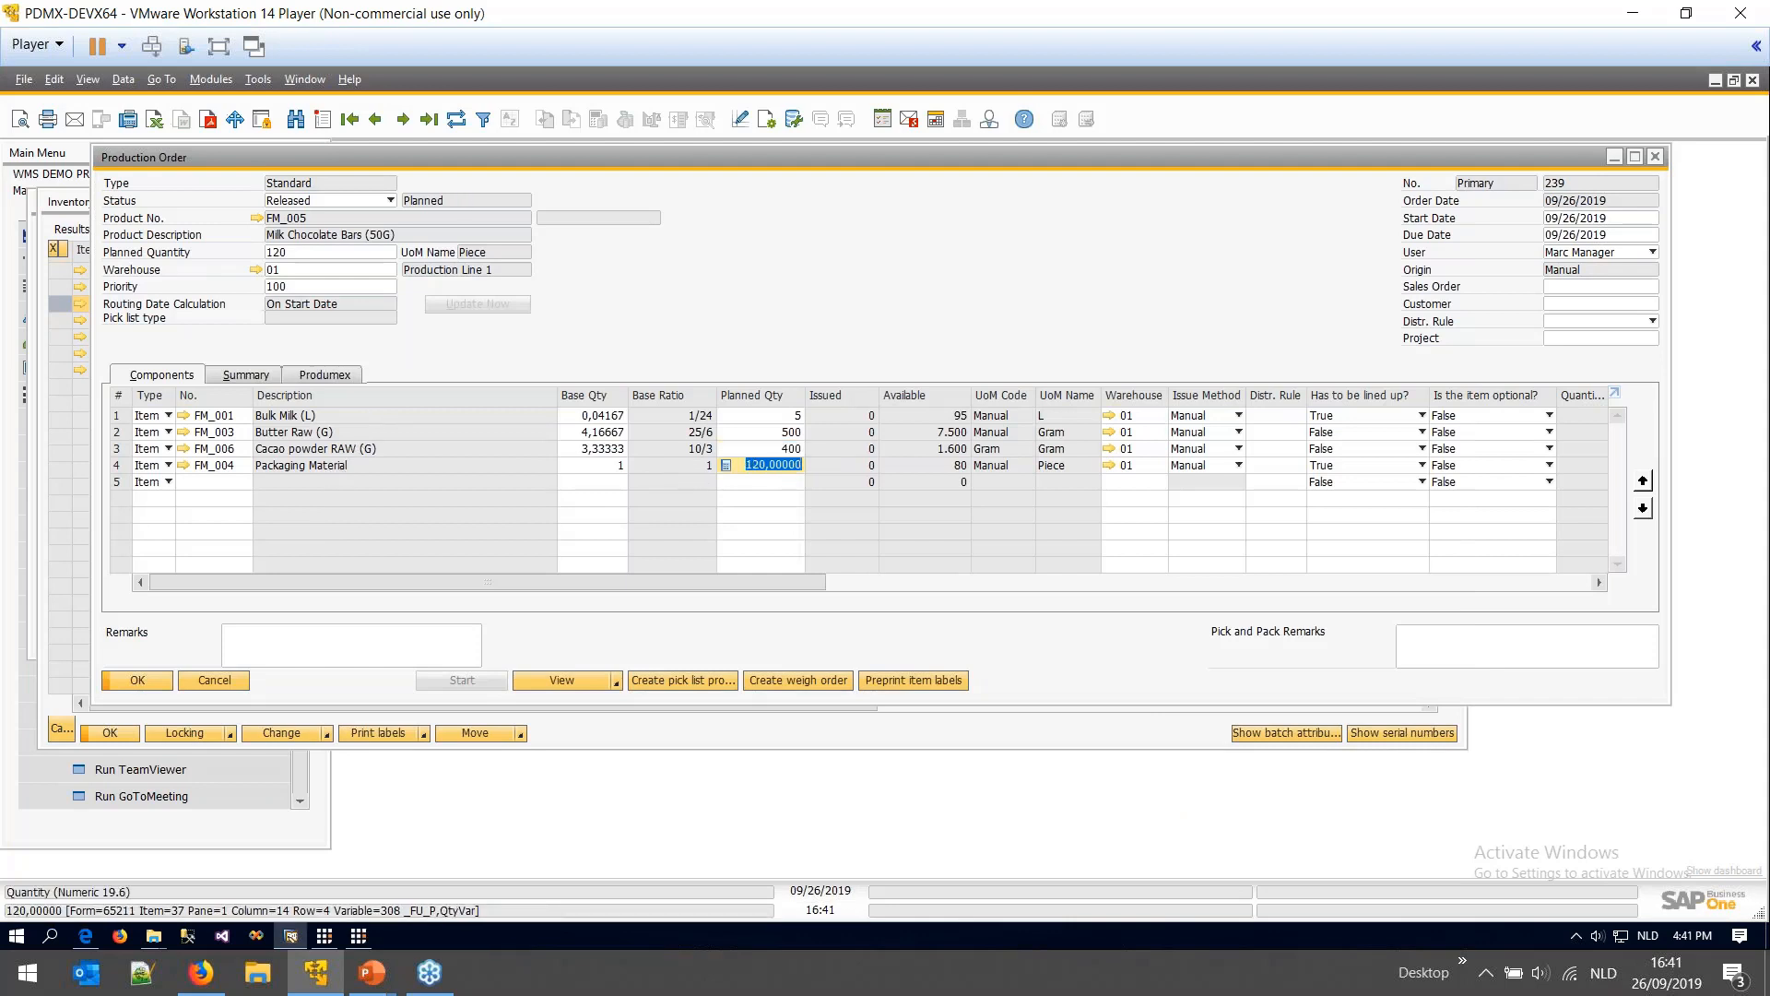
{"action": "left_click", "coordinate": [1203, 468]}
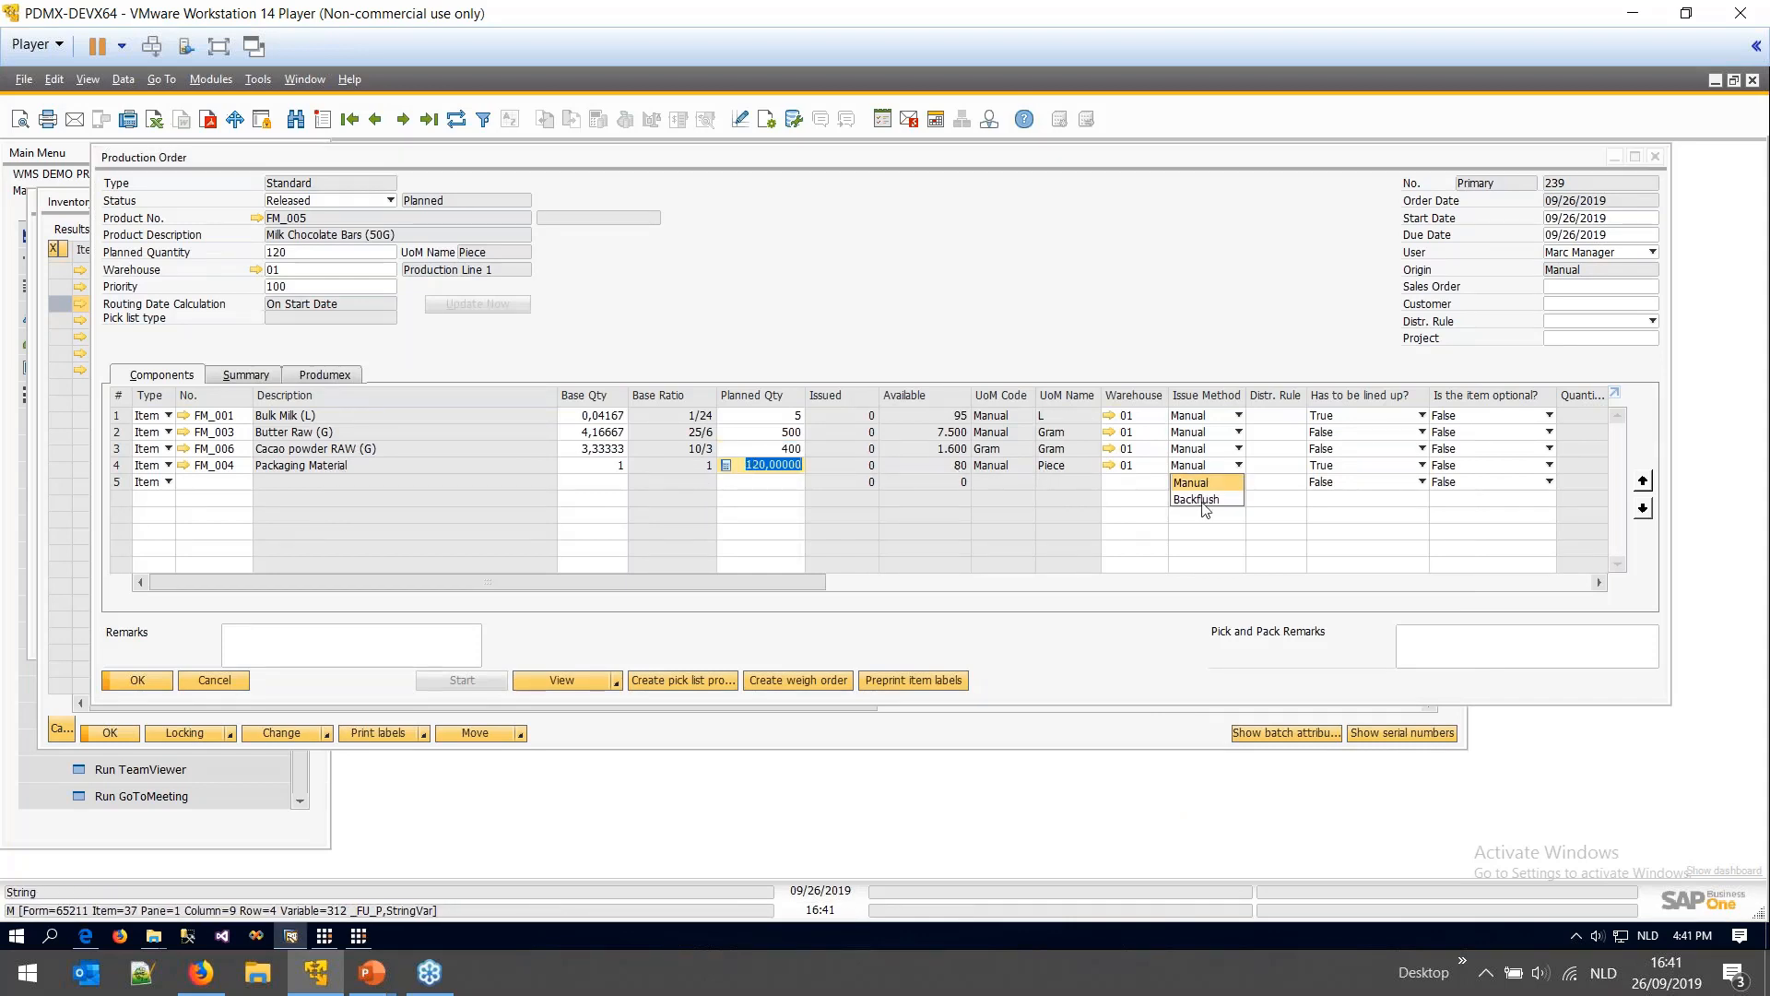
{"action": "left_click", "coordinate": [1199, 481]}
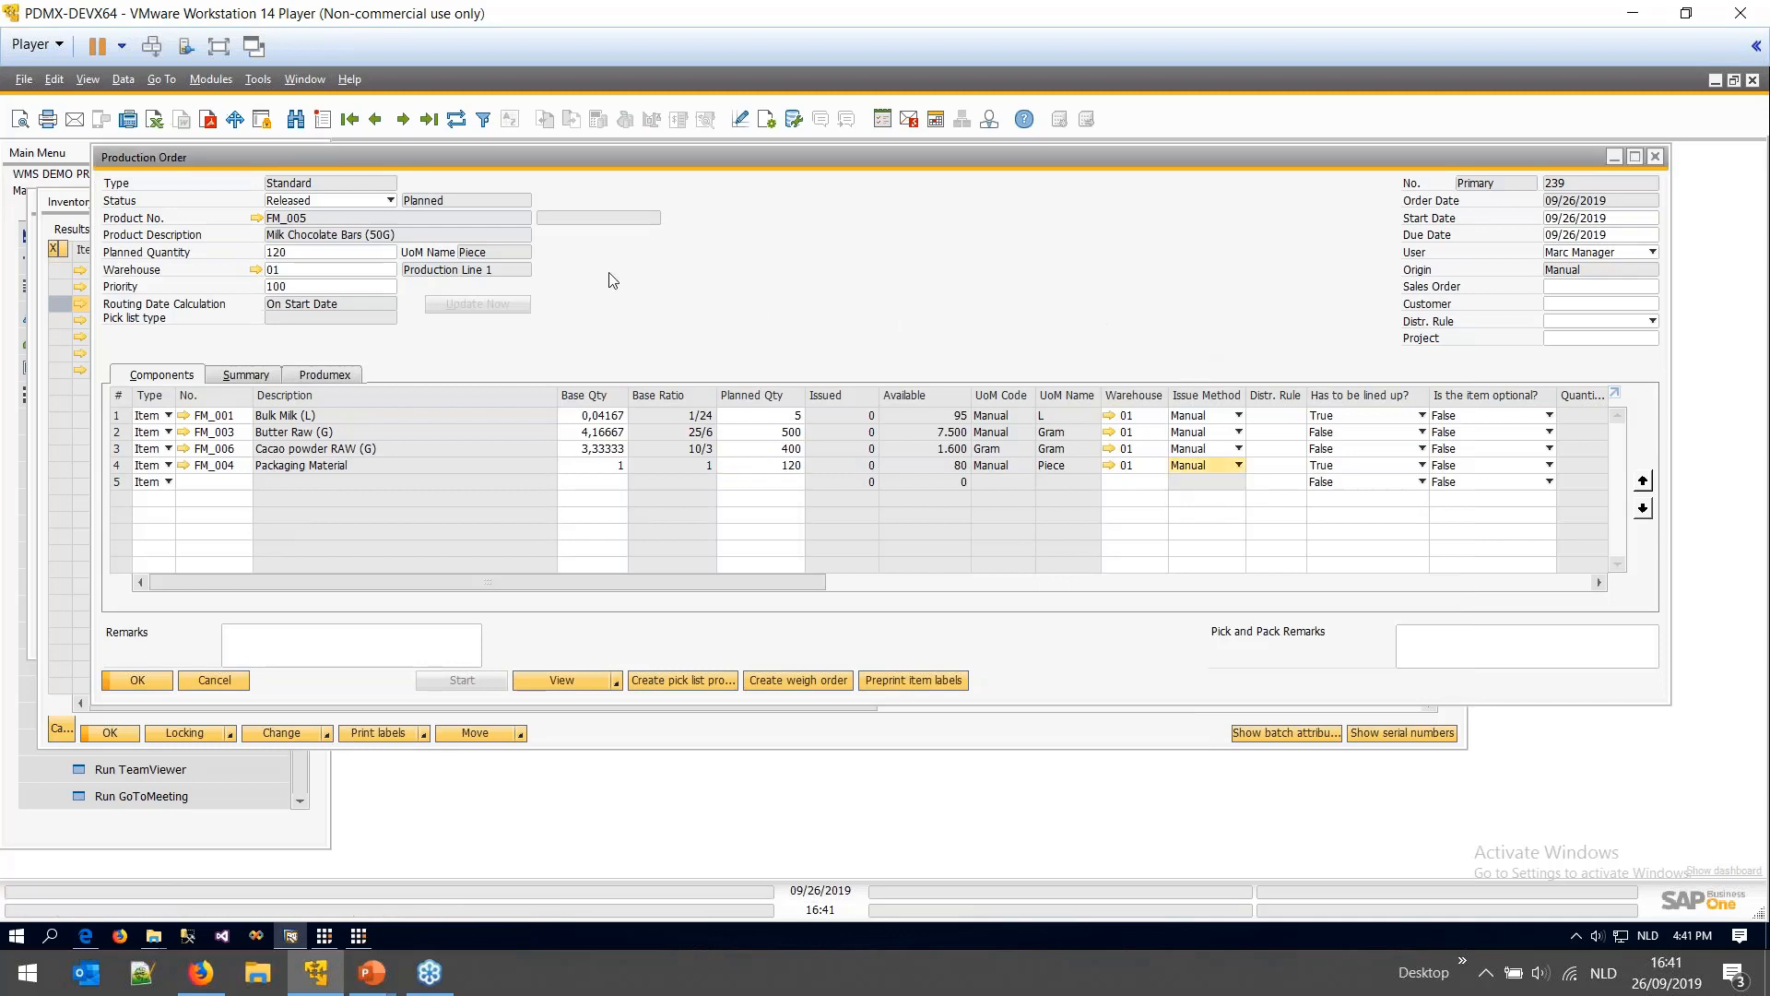
{"action": "left_click", "coordinate": [456, 119]}
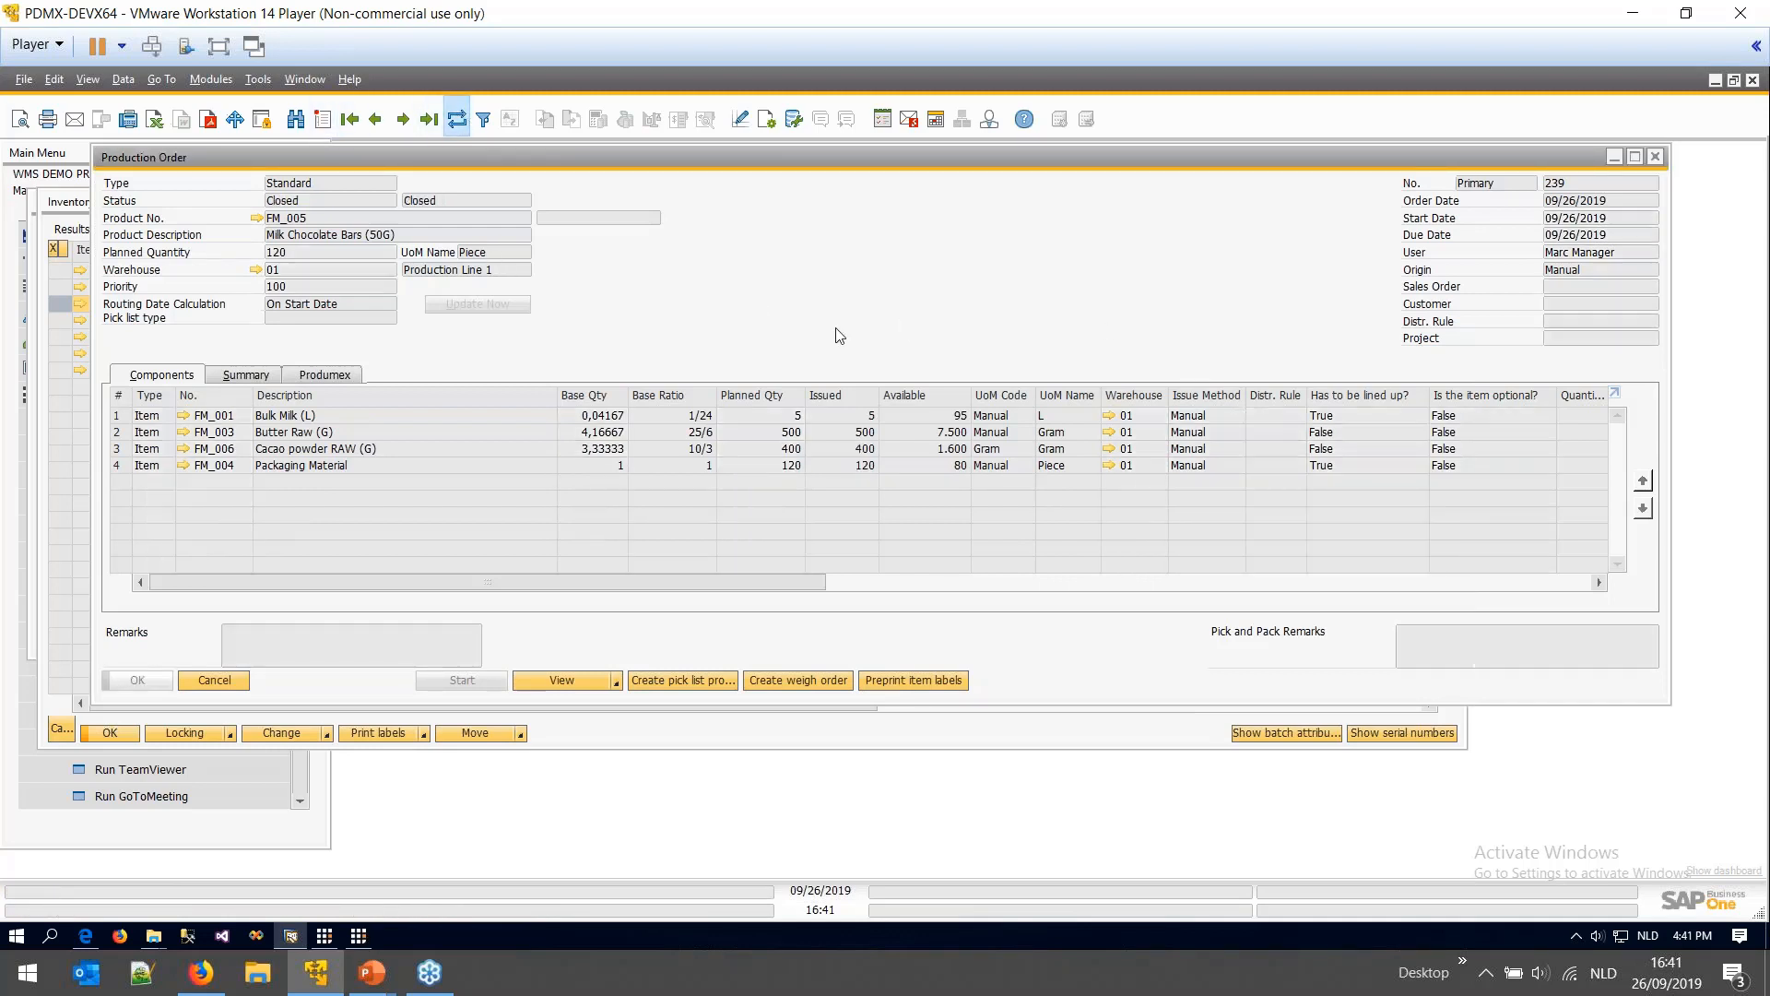
{"action": "right_click", "coordinate": [840, 300]}
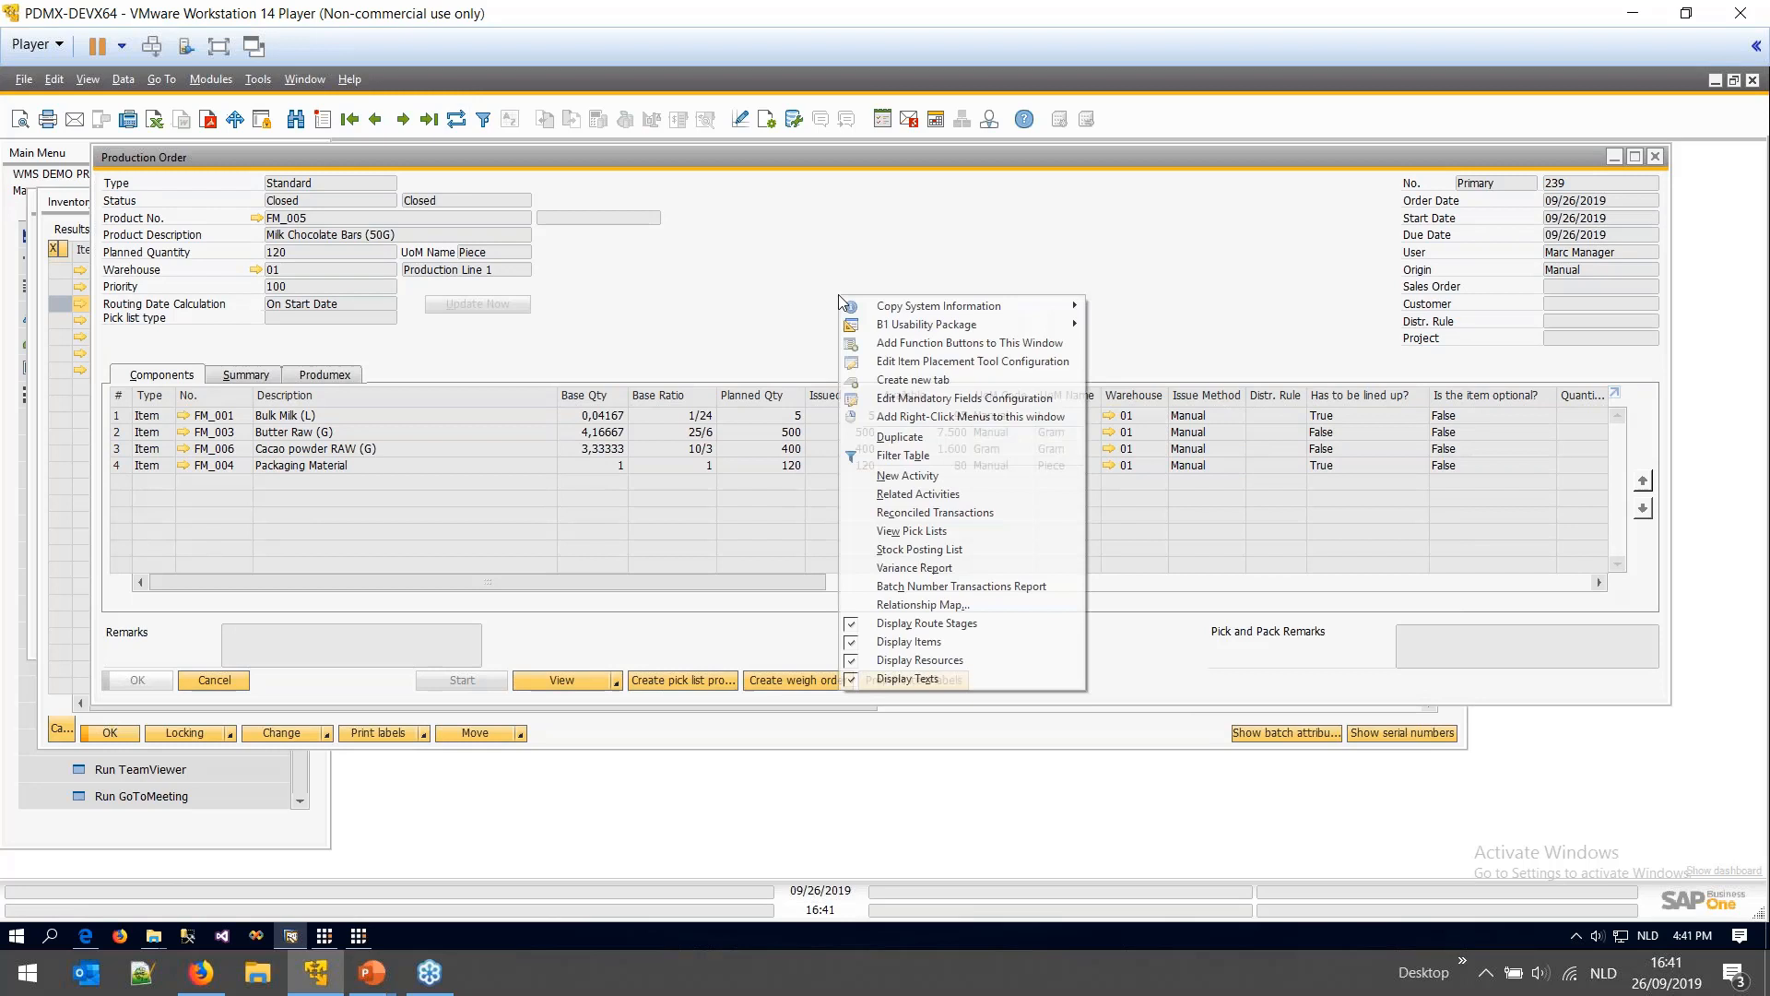
- Open order 239's relationship map, inspect receipt 301 and issue documents 390 and 391, then close it
{"action": "left_click", "coordinate": [921, 604]}
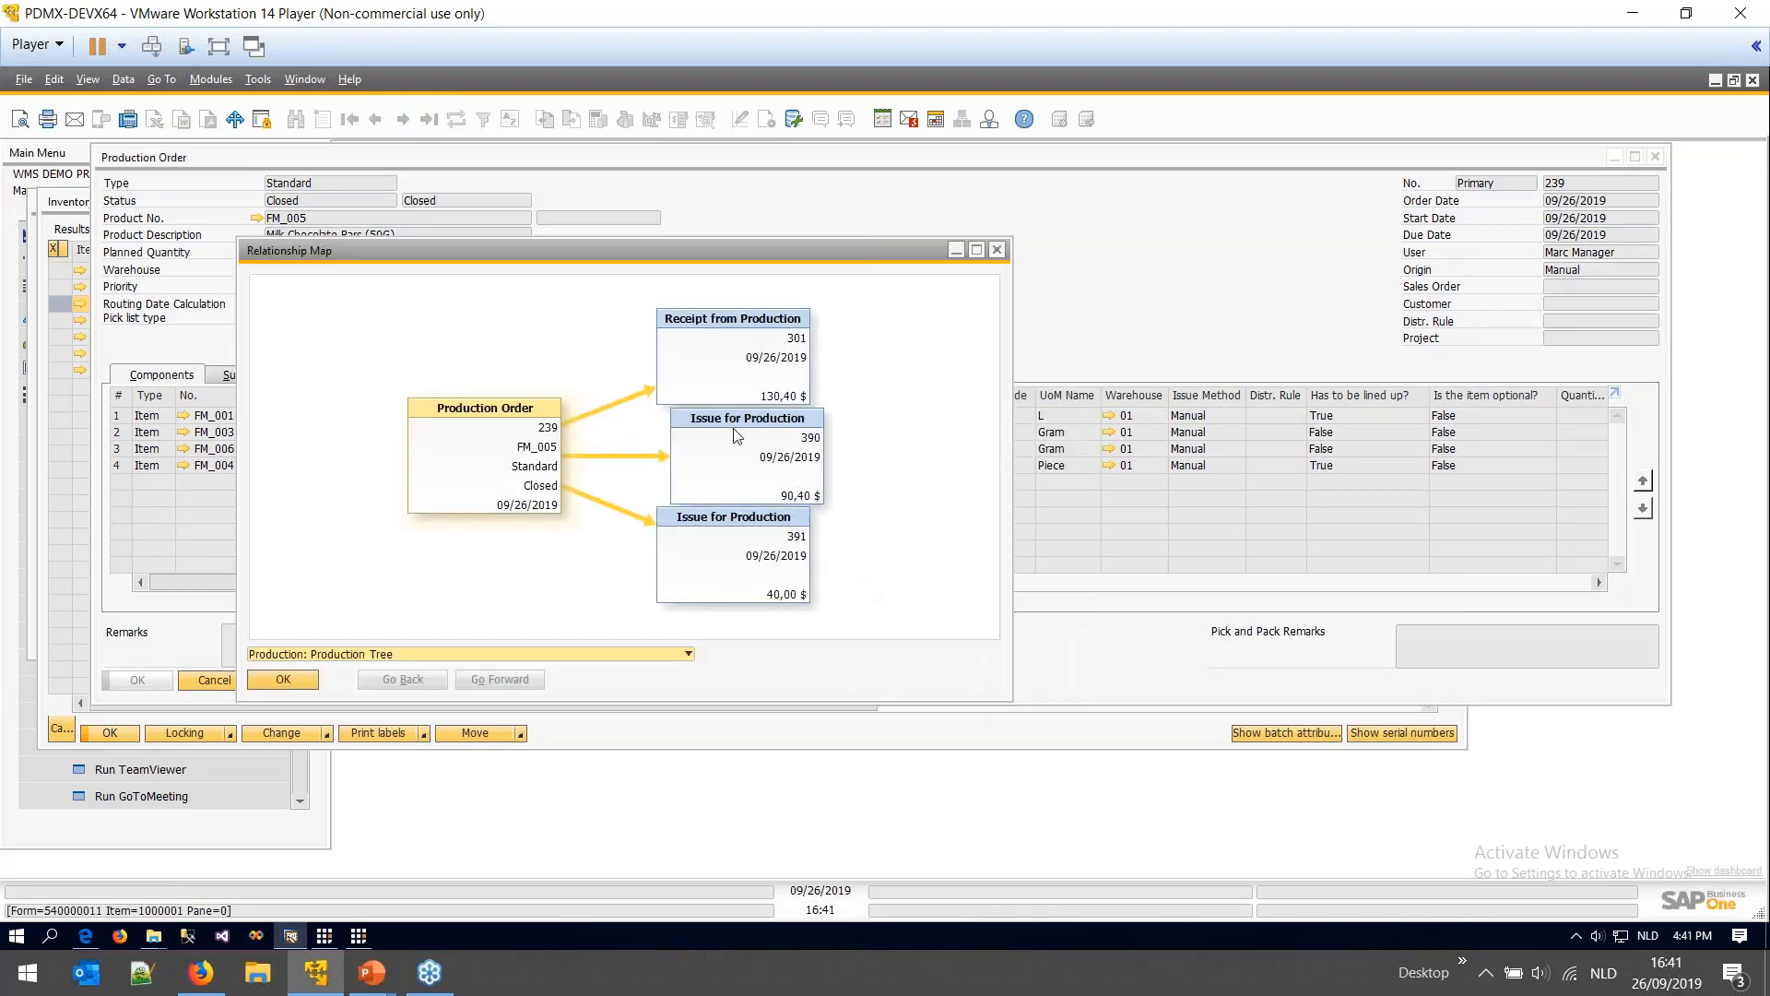
{"action": "left_click_drag", "start_coordinate": [740, 461], "coordinate": [871, 468]}
{"action": "left_click_drag", "start_coordinate": [739, 541], "coordinate": [847, 563]}
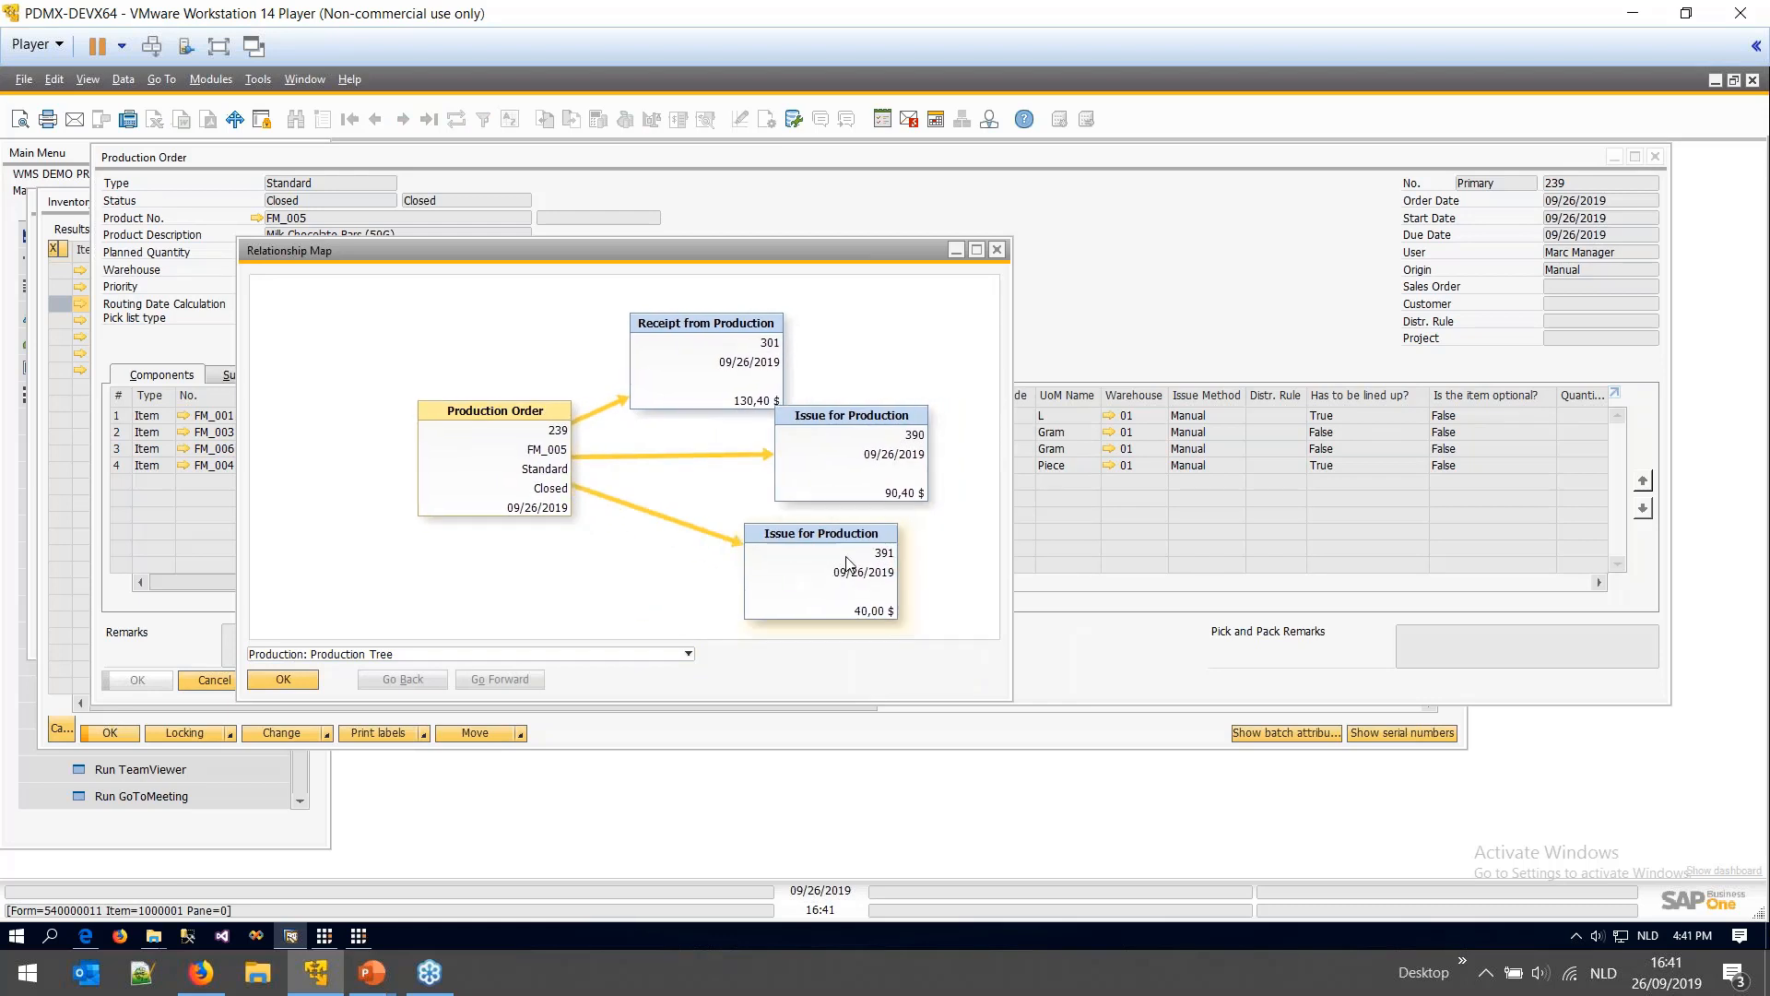
{"action": "double_click", "coordinate": [881, 481]}
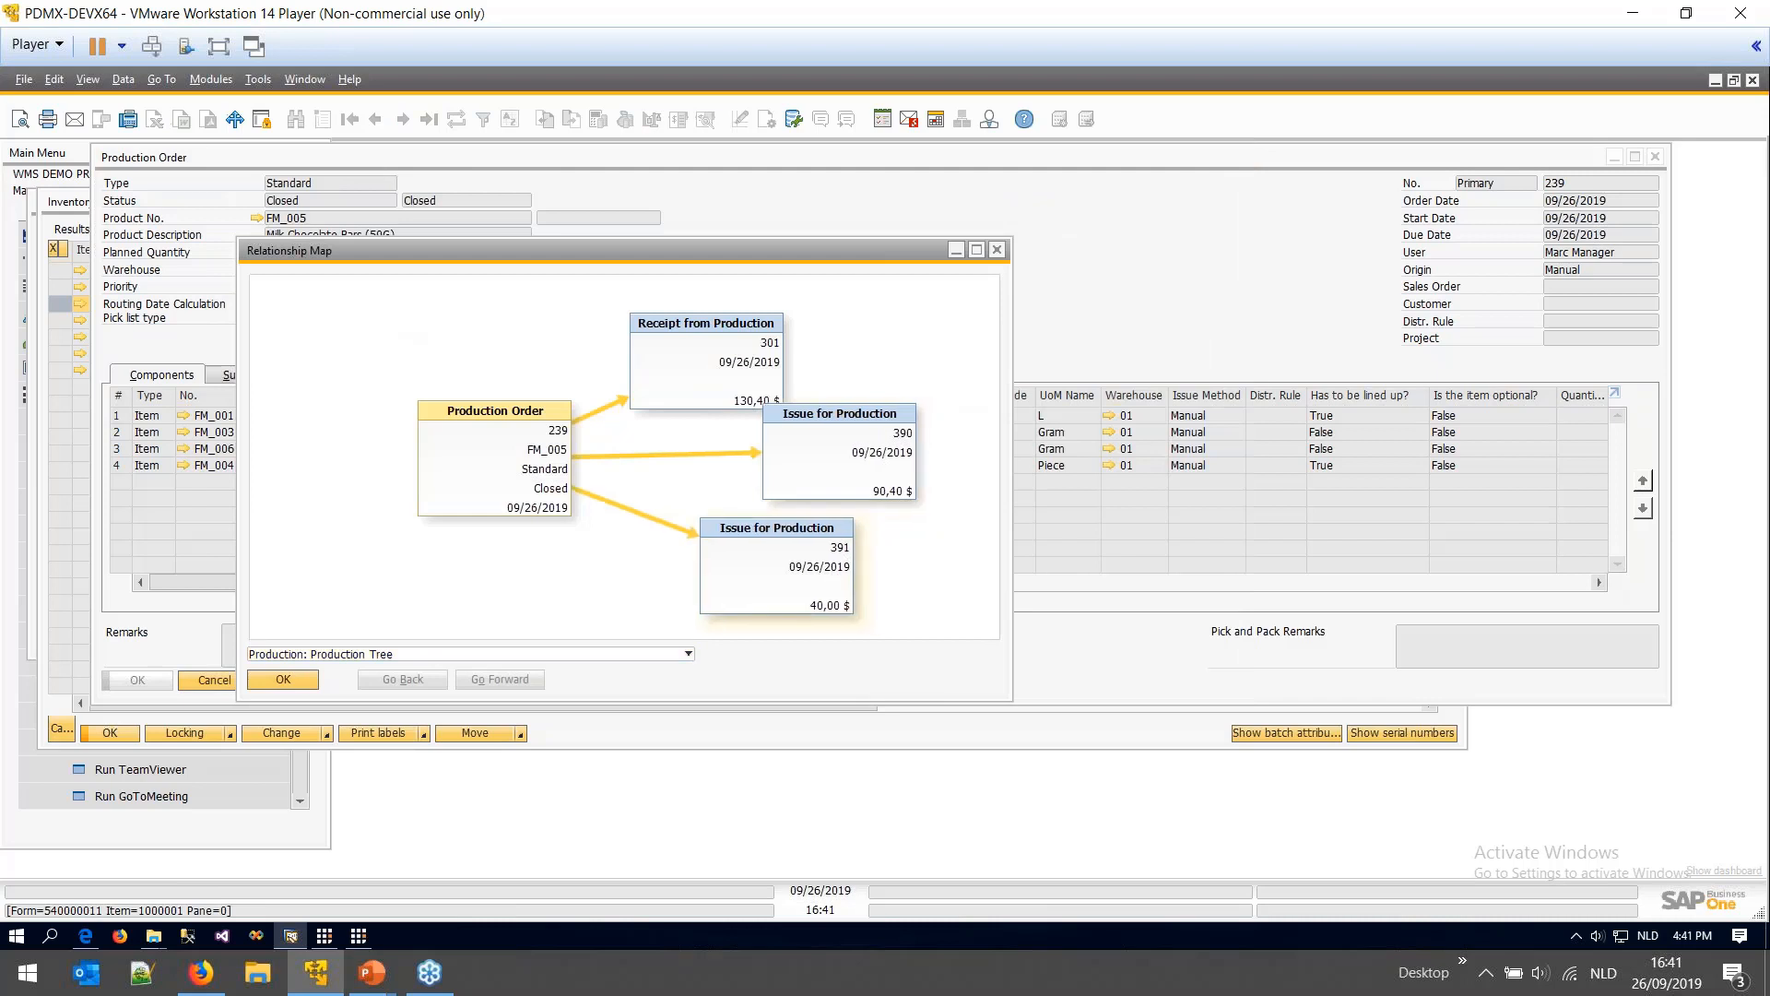
{"action": "double_click", "coordinate": [790, 553]}
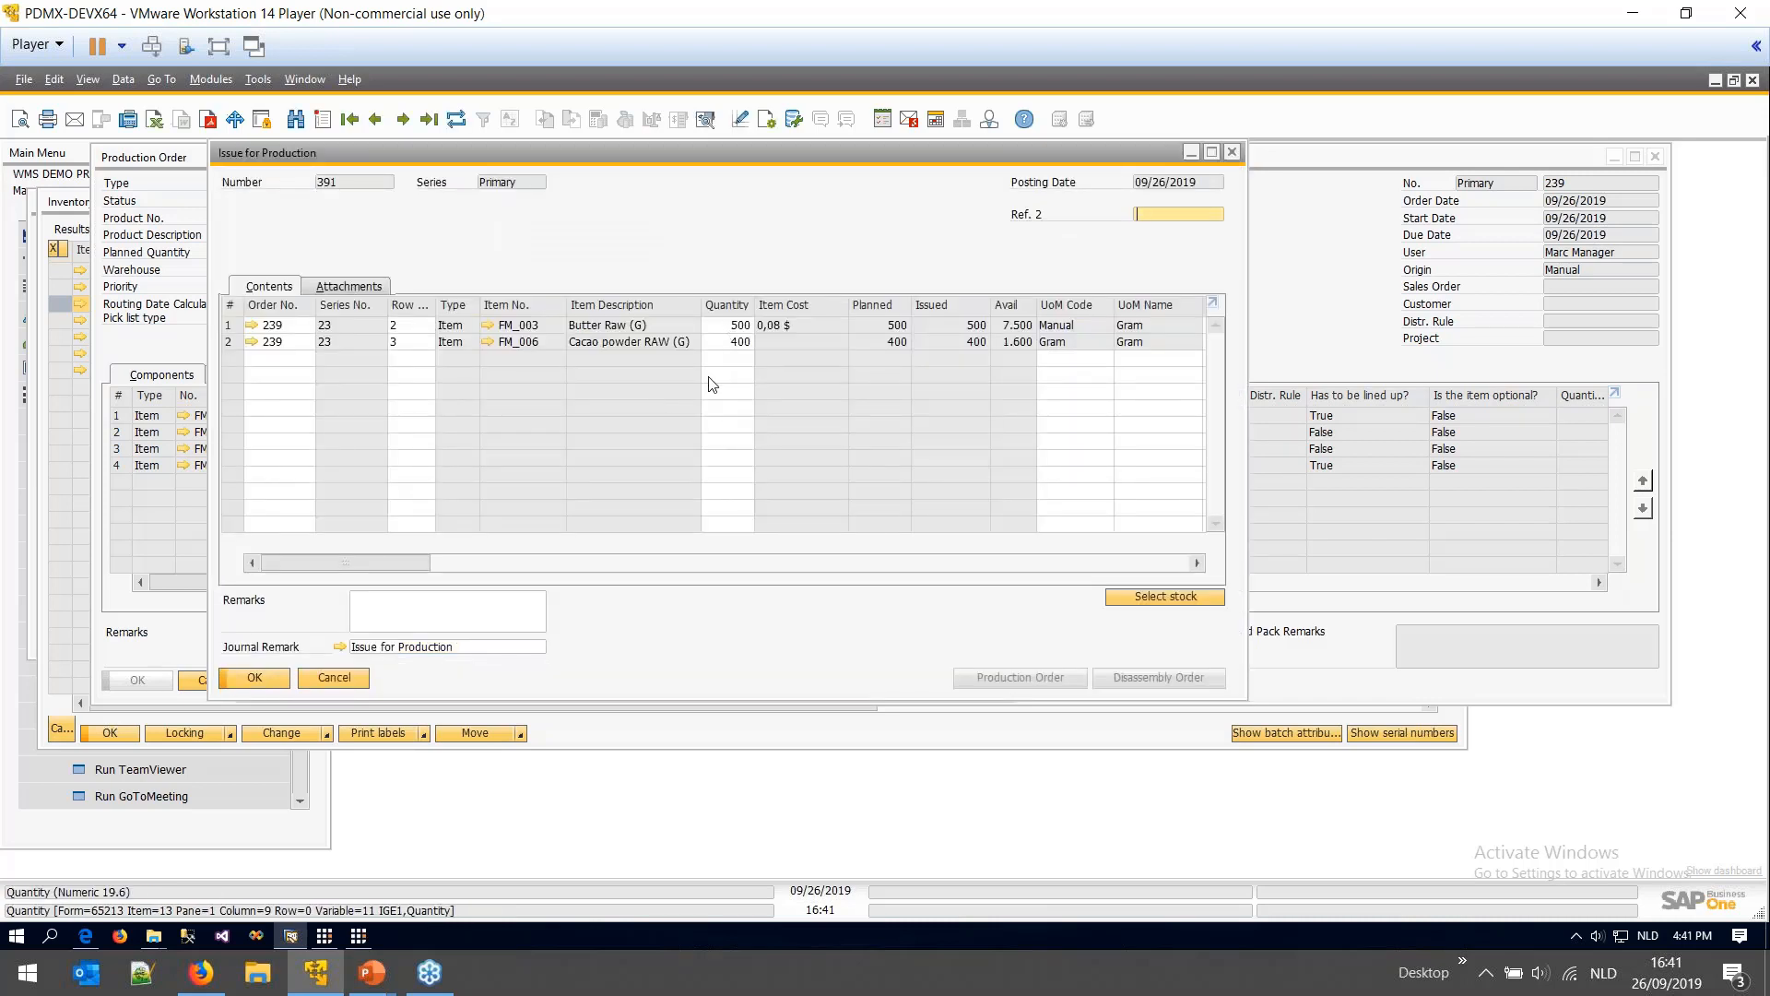
{"action": "left_click", "coordinate": [337, 680]}
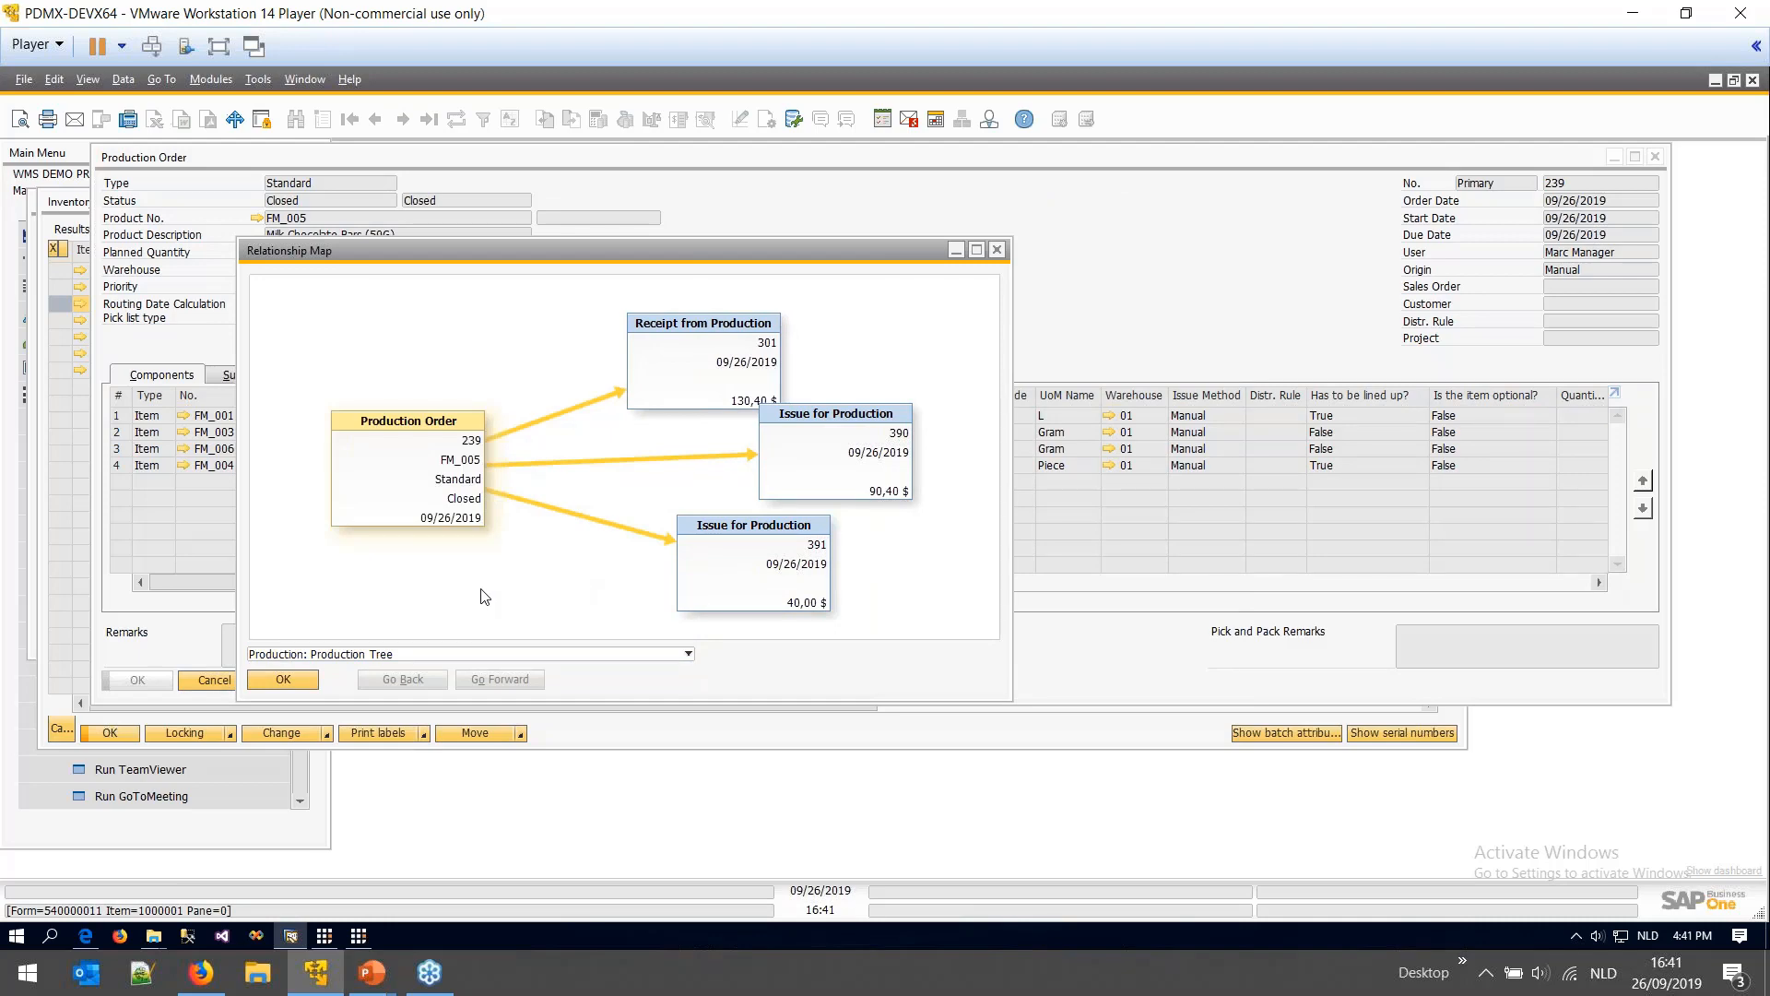
{"action": "left_click", "coordinate": [283, 679]}
{"action": "left_click", "coordinate": [201, 972]}
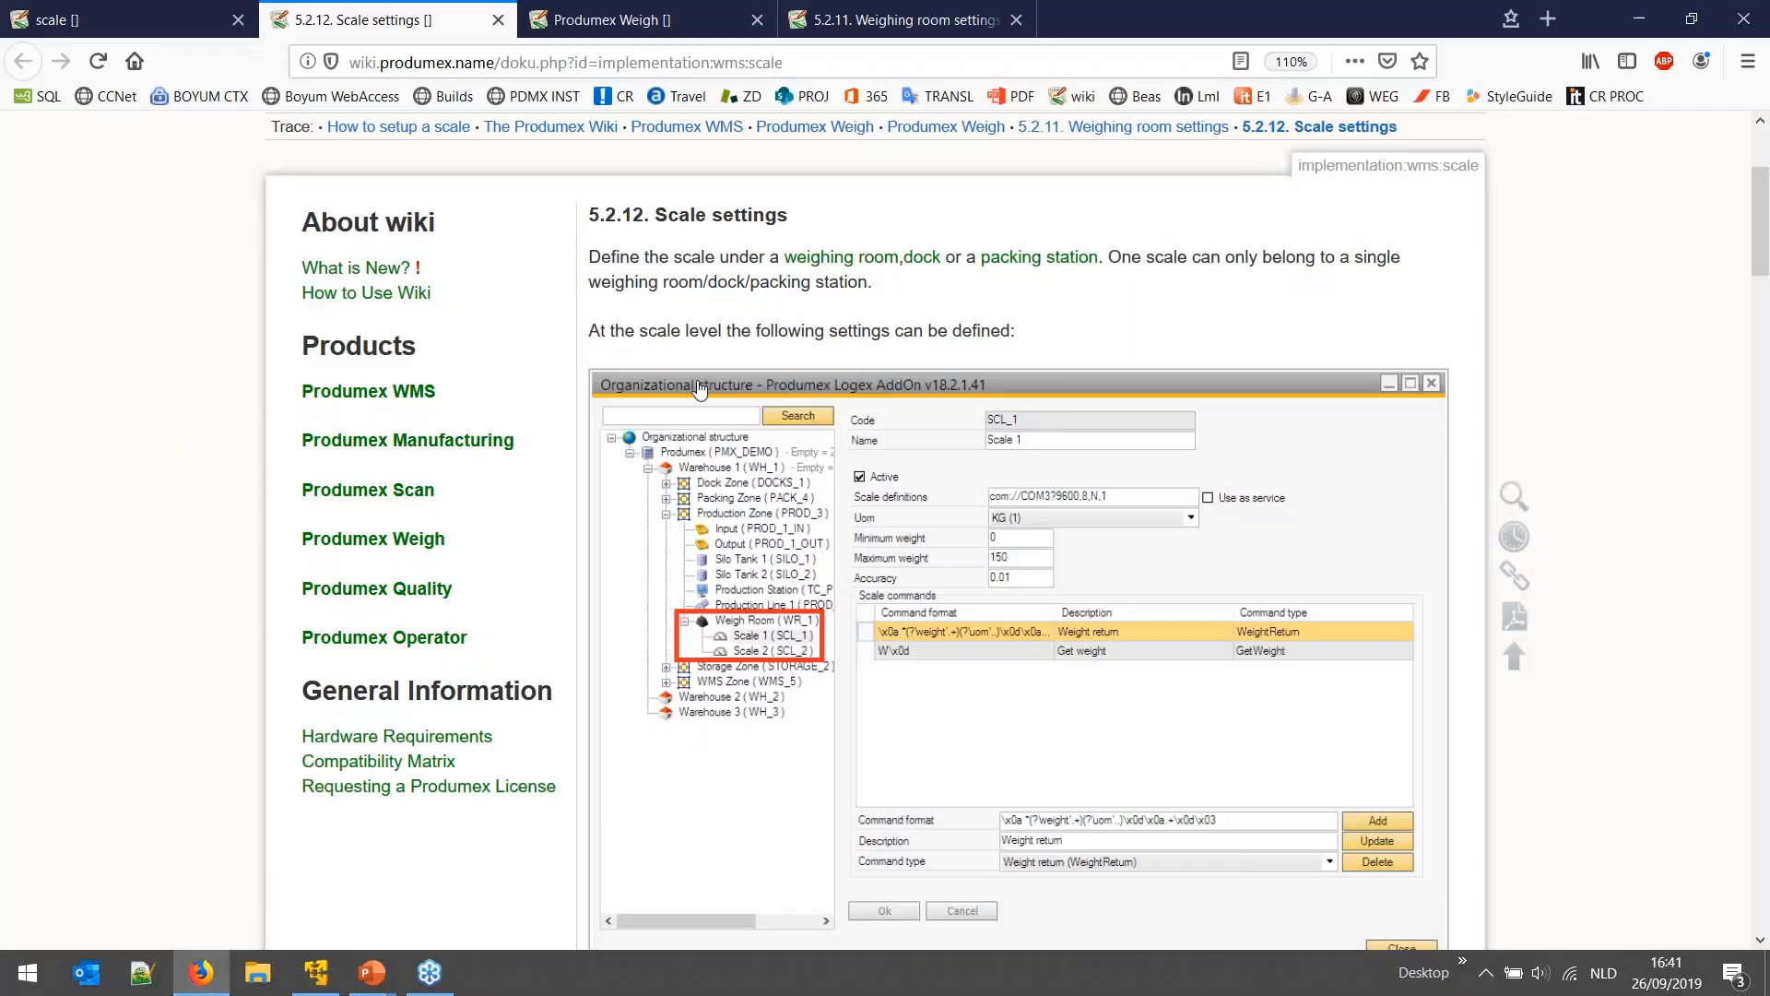
{"action": "left_click", "coordinate": [609, 20]}
{"action": "scroll", "coordinate": [828, 477], "scroll_direction": "up", "scroll_amount": 9}
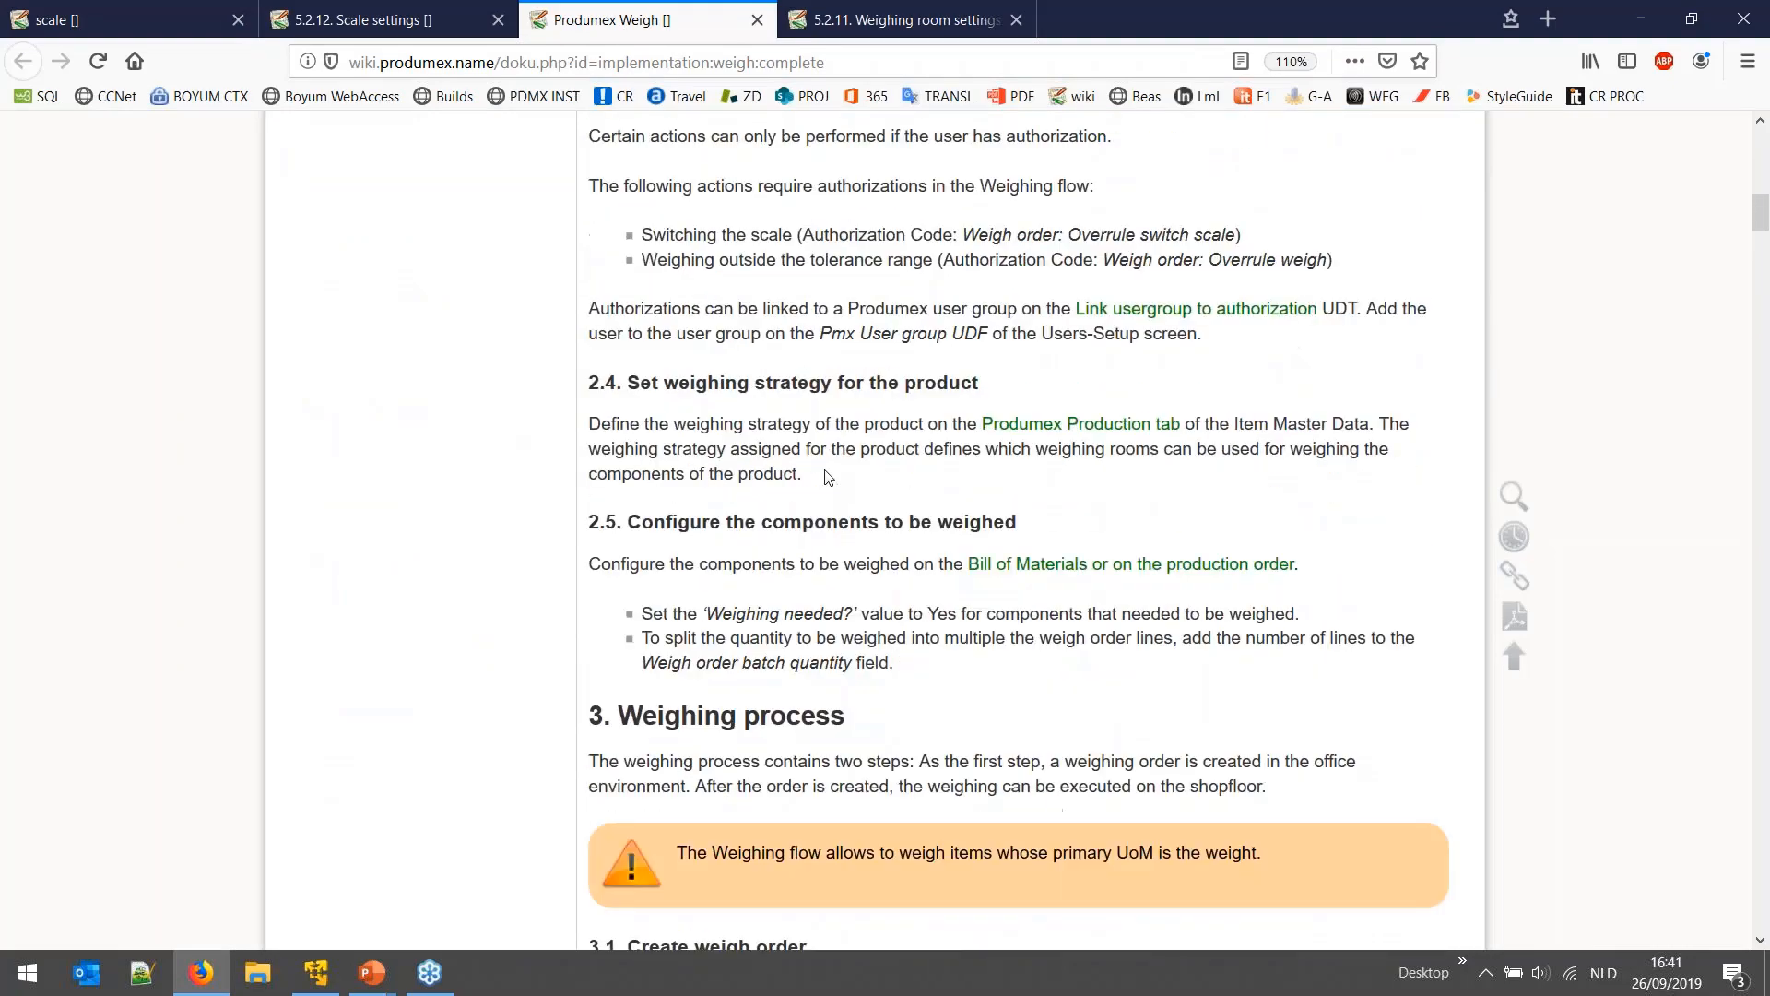
{"action": "scroll", "coordinate": [828, 477], "scroll_direction": "up", "scroll_amount": 10}
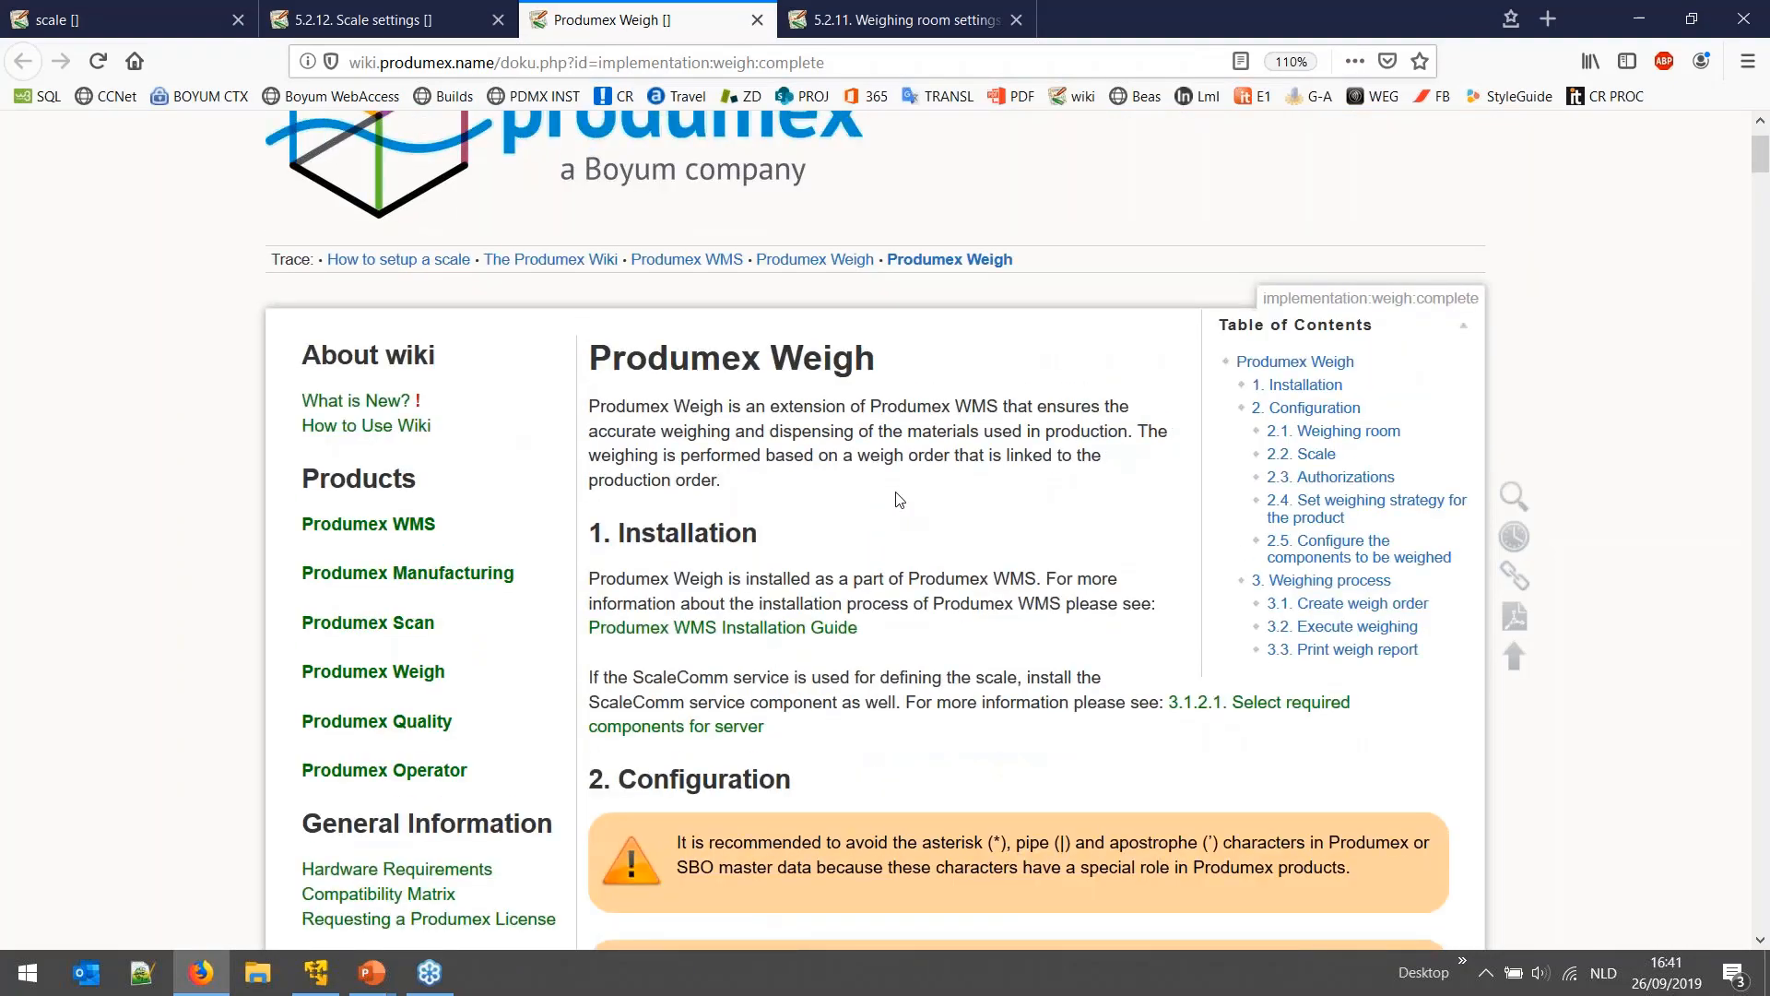
{"action": "scroll", "coordinate": [899, 499], "scroll_direction": "down", "scroll_amount": 3}
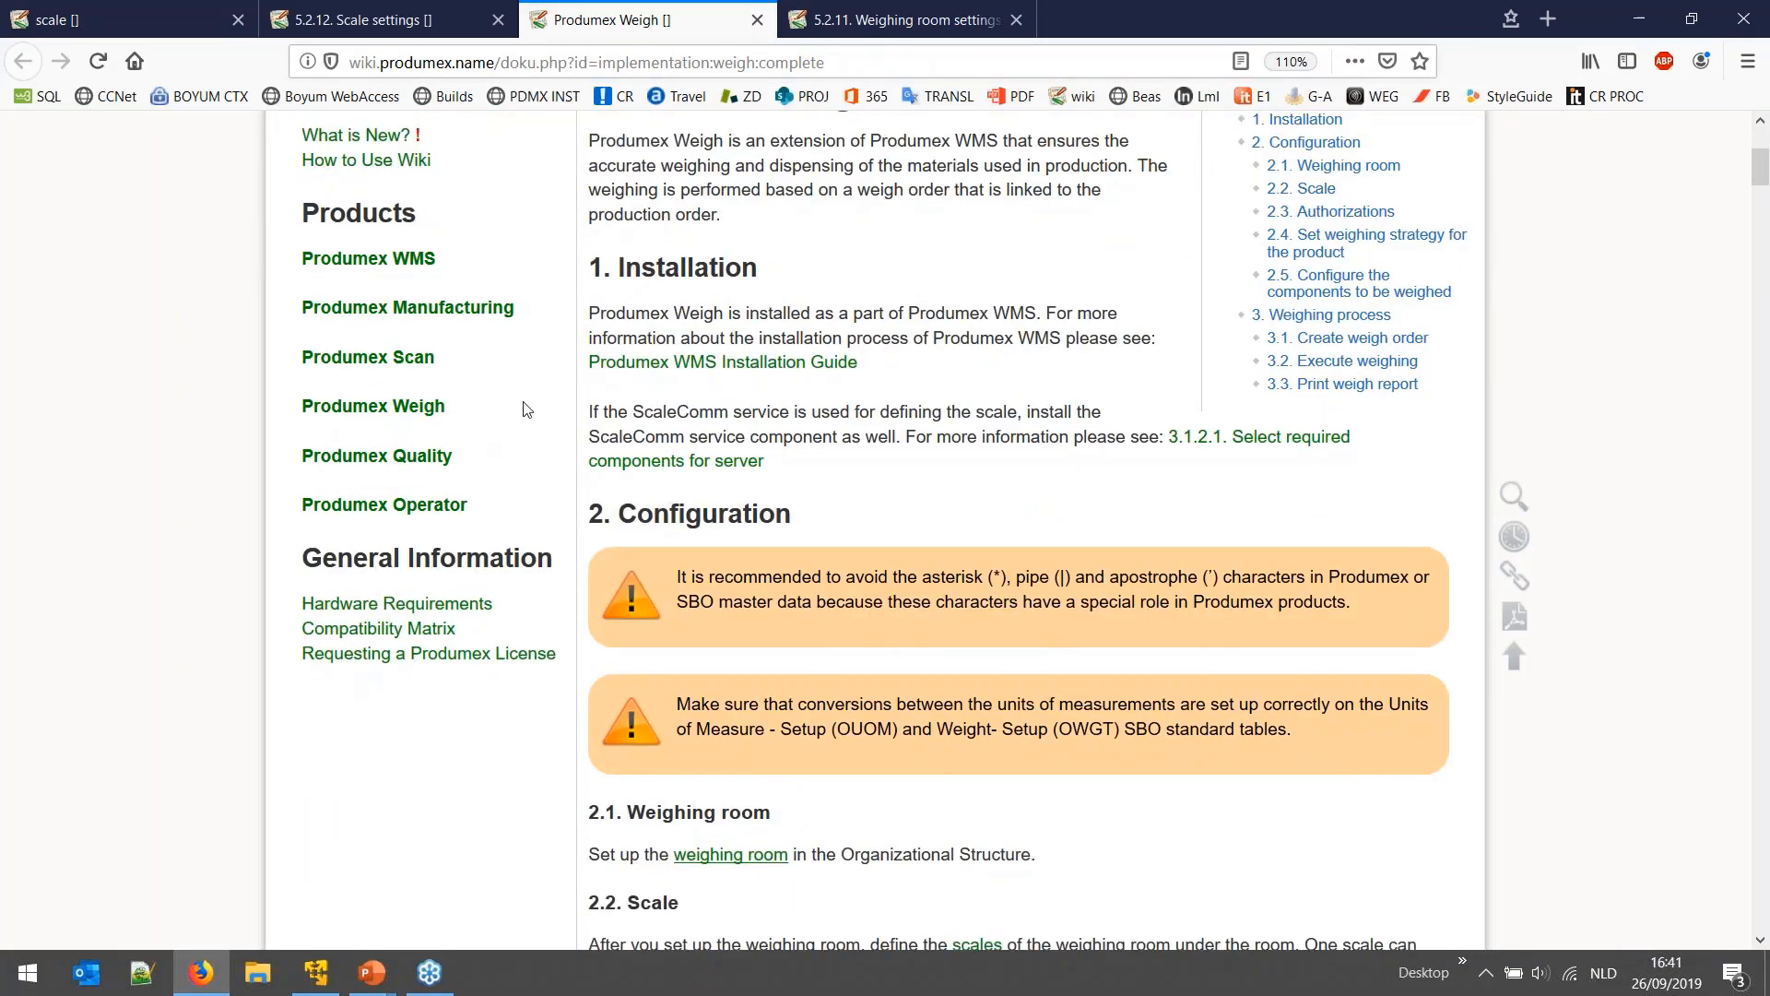
{"action": "scroll", "coordinate": [526, 408], "scroll_direction": "up", "scroll_amount": 3}
{"action": "left_click", "coordinate": [395, 21]}
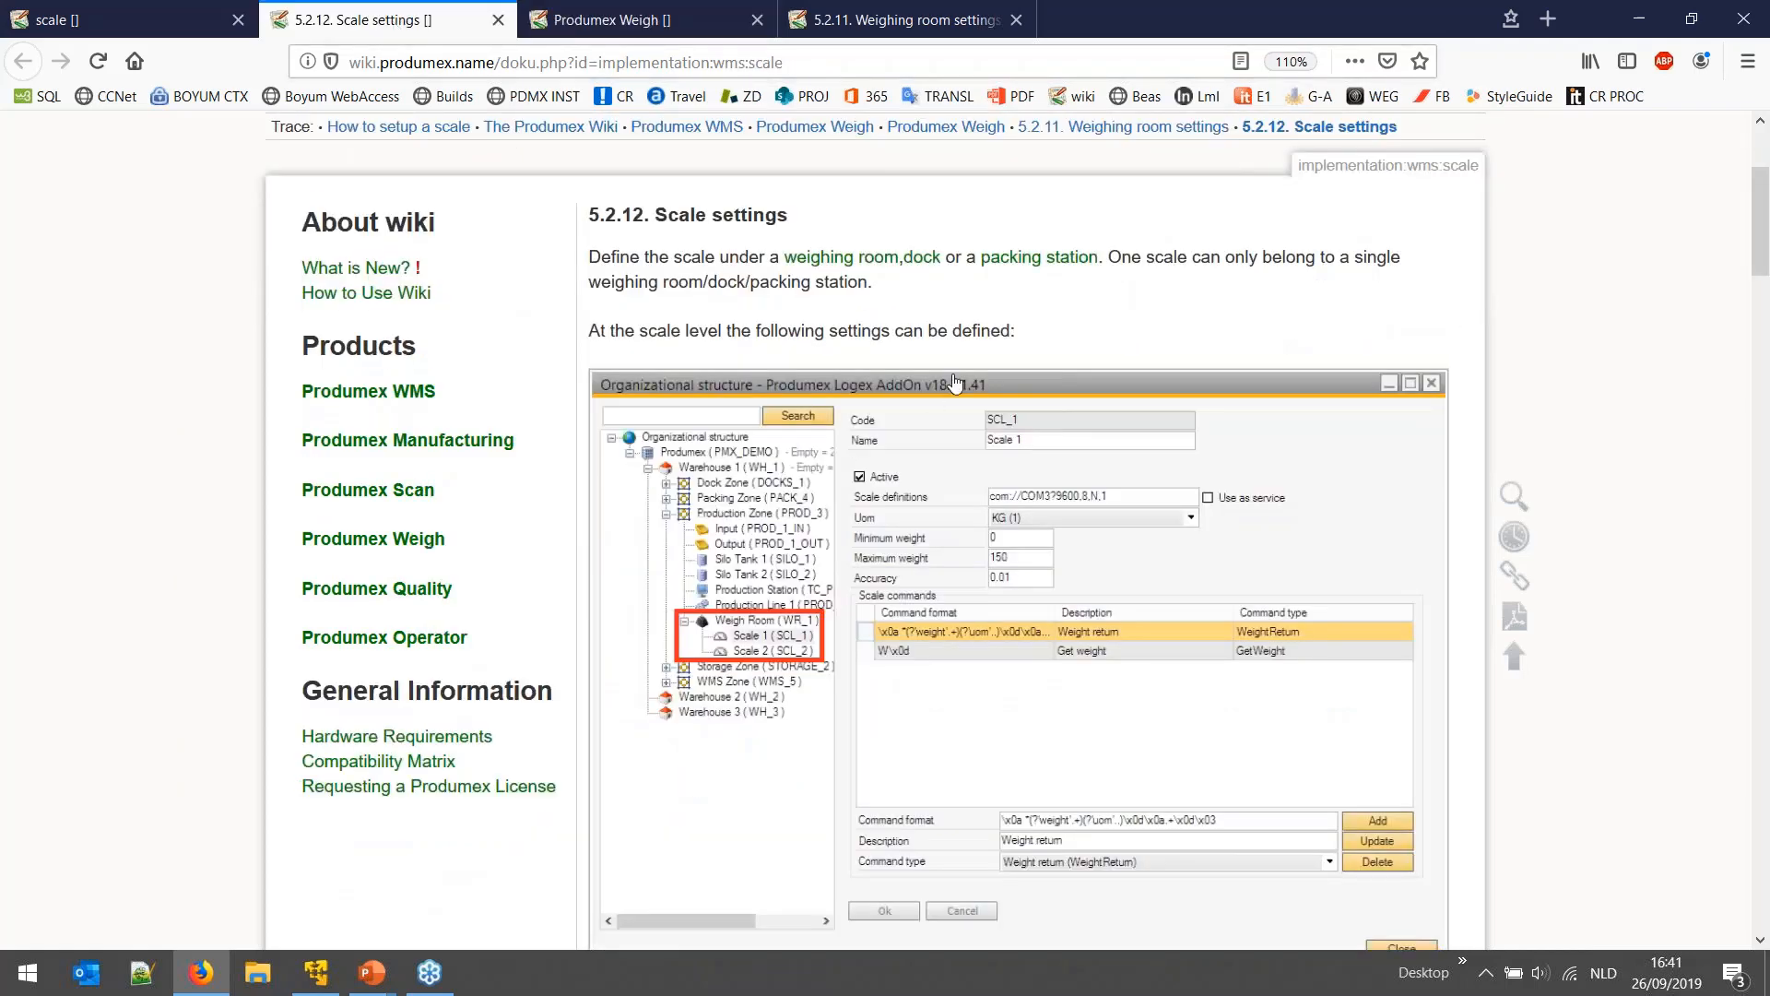
{"action": "left_click_drag", "start_coordinate": [774, 257], "coordinate": [844, 262]}
{"action": "left_click", "coordinate": [938, 288]}
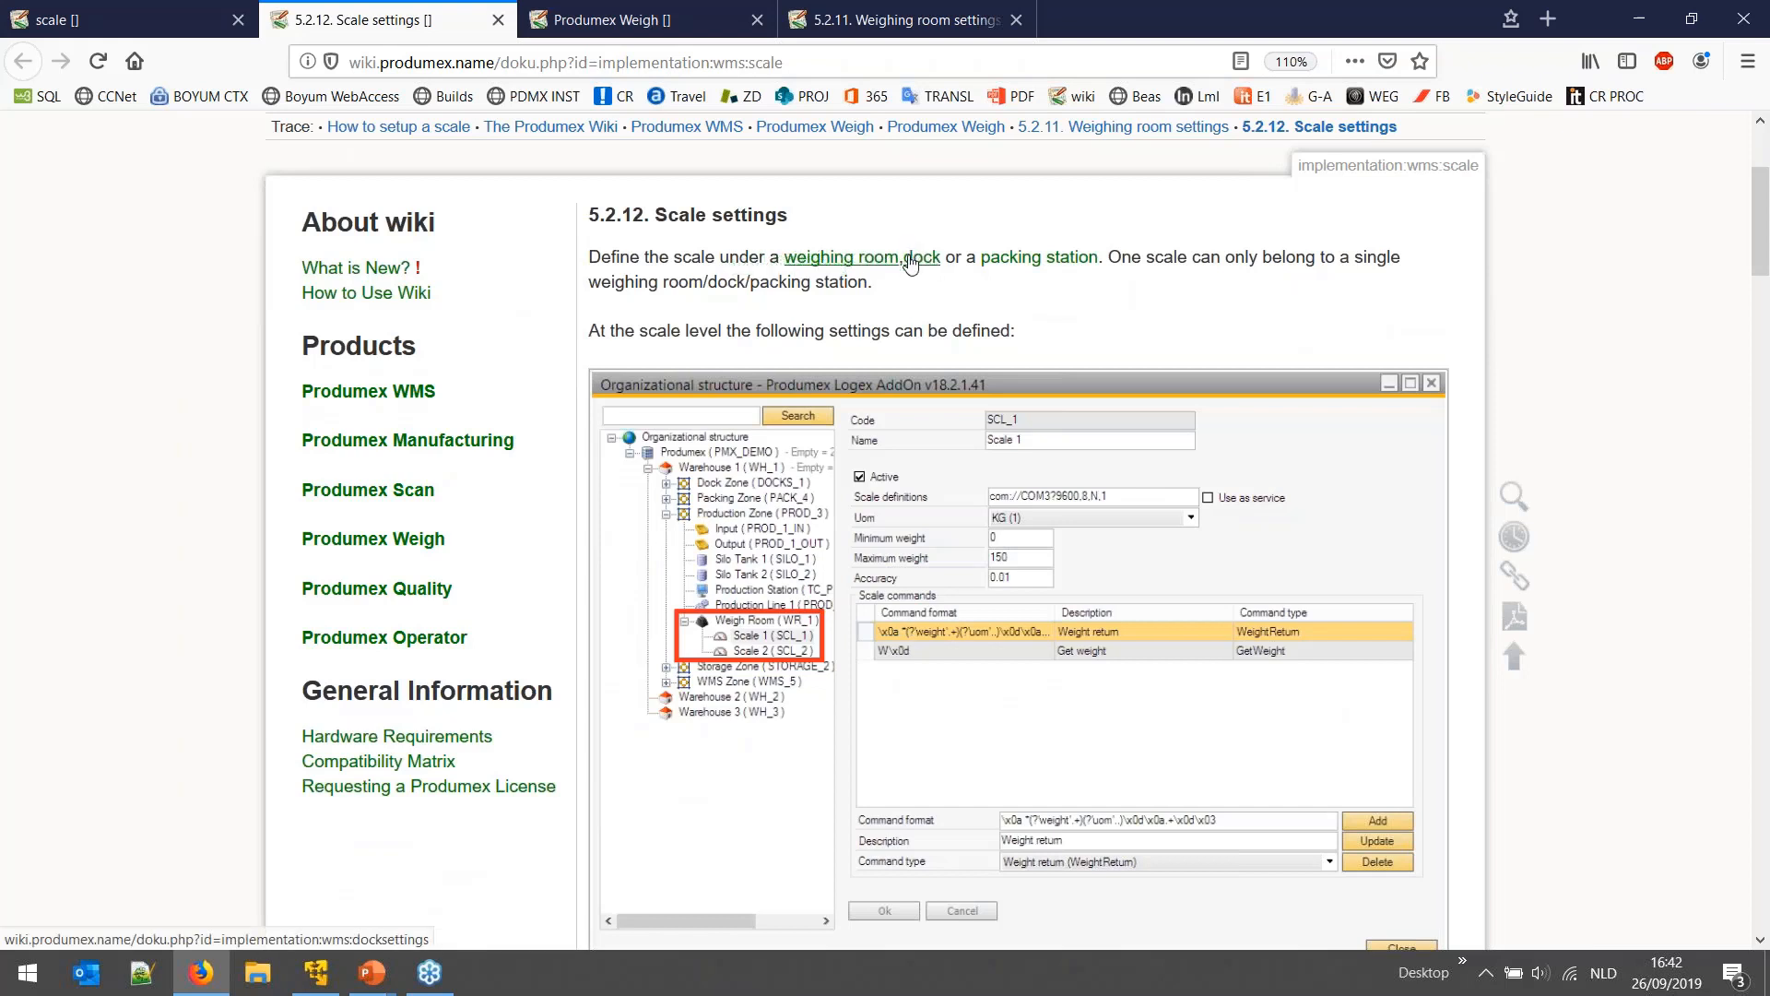
{"action": "left_click_drag", "start_coordinate": [982, 266], "coordinate": [1103, 262]}
{"action": "left_click", "coordinate": [1053, 305]}
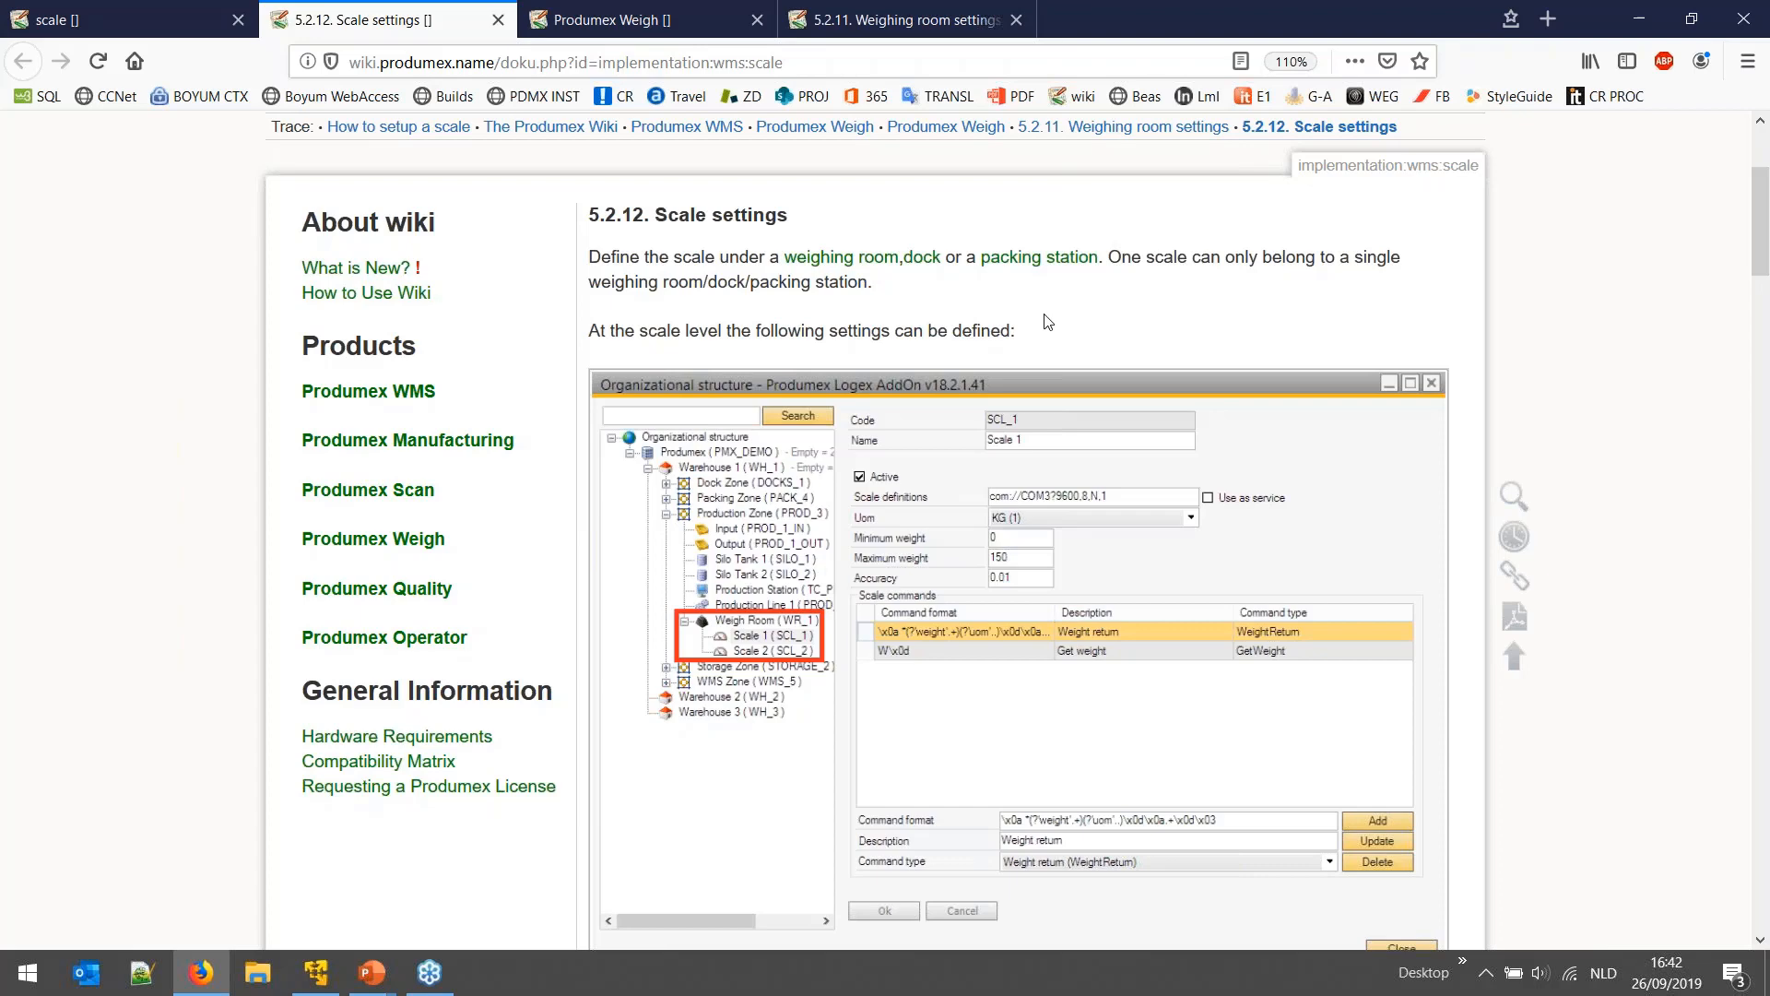
{"action": "scroll", "coordinate": [1046, 321], "scroll_direction": "down", "scroll_amount": 3}
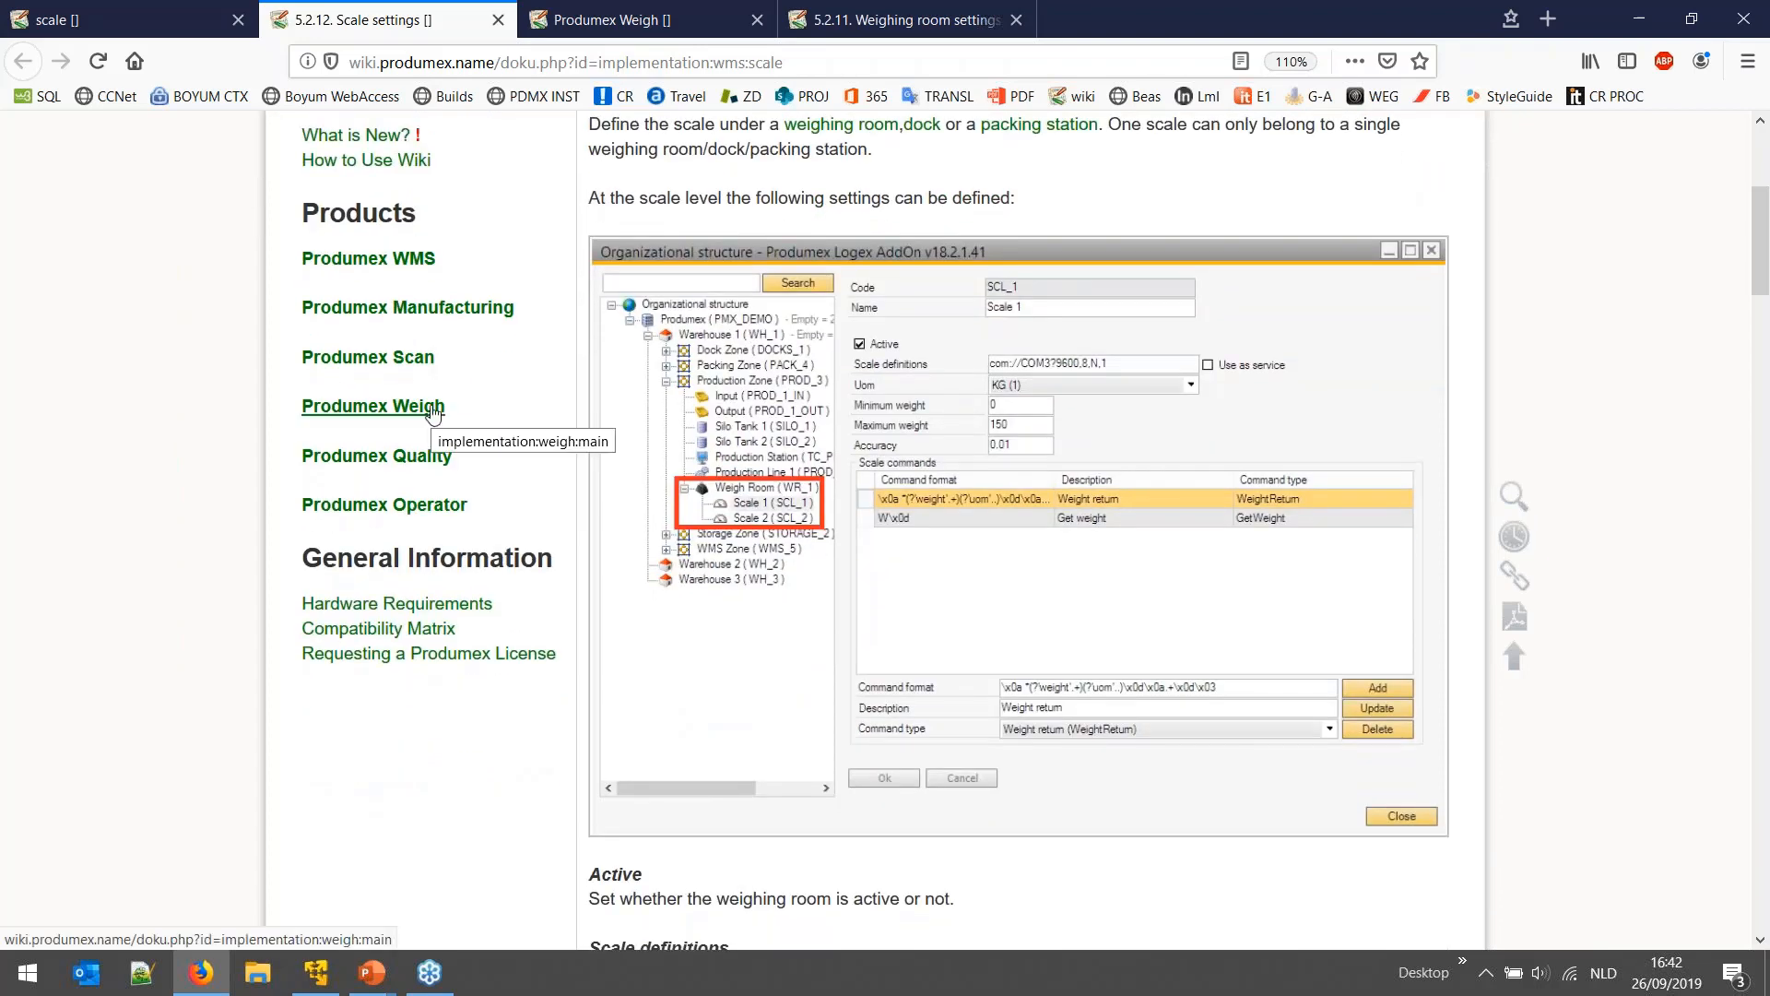
{"action": "scroll", "coordinate": [230, 458], "scroll_direction": "up", "scroll_amount": 5}
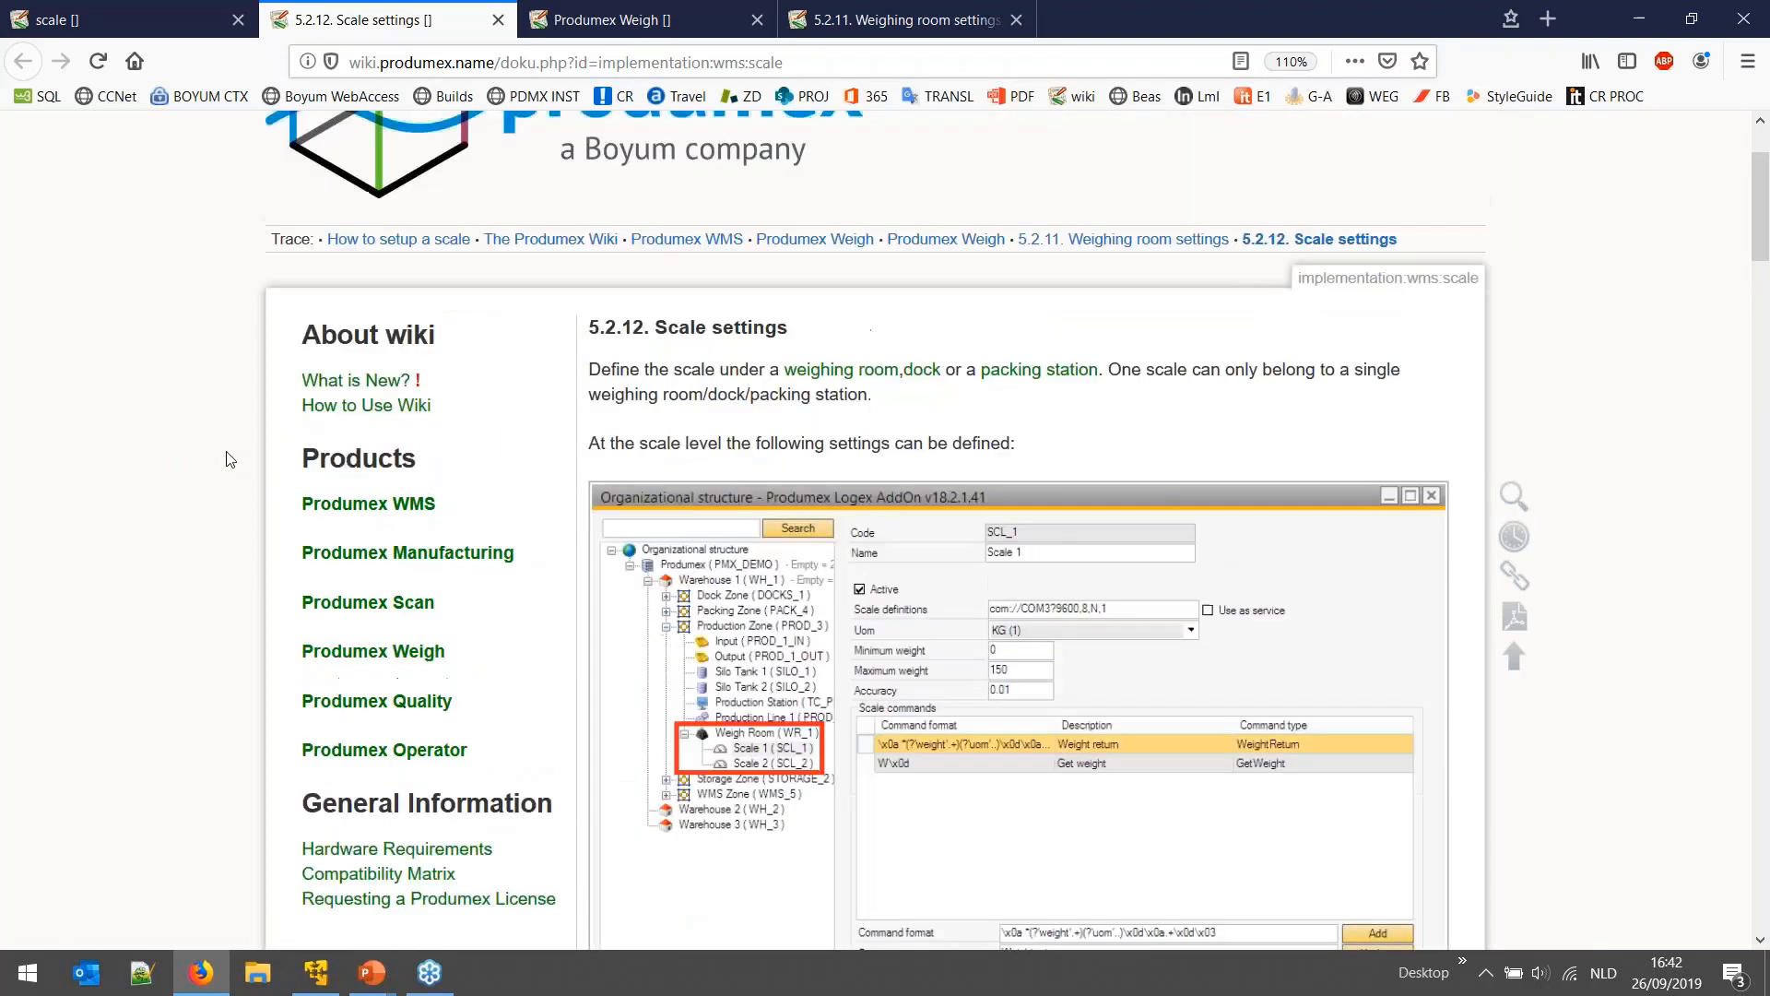
{"action": "scroll", "coordinate": [245, 468], "scroll_direction": "up", "scroll_amount": 3}
{"action": "scroll", "coordinate": [246, 466], "scroll_direction": "down", "scroll_amount": 3}
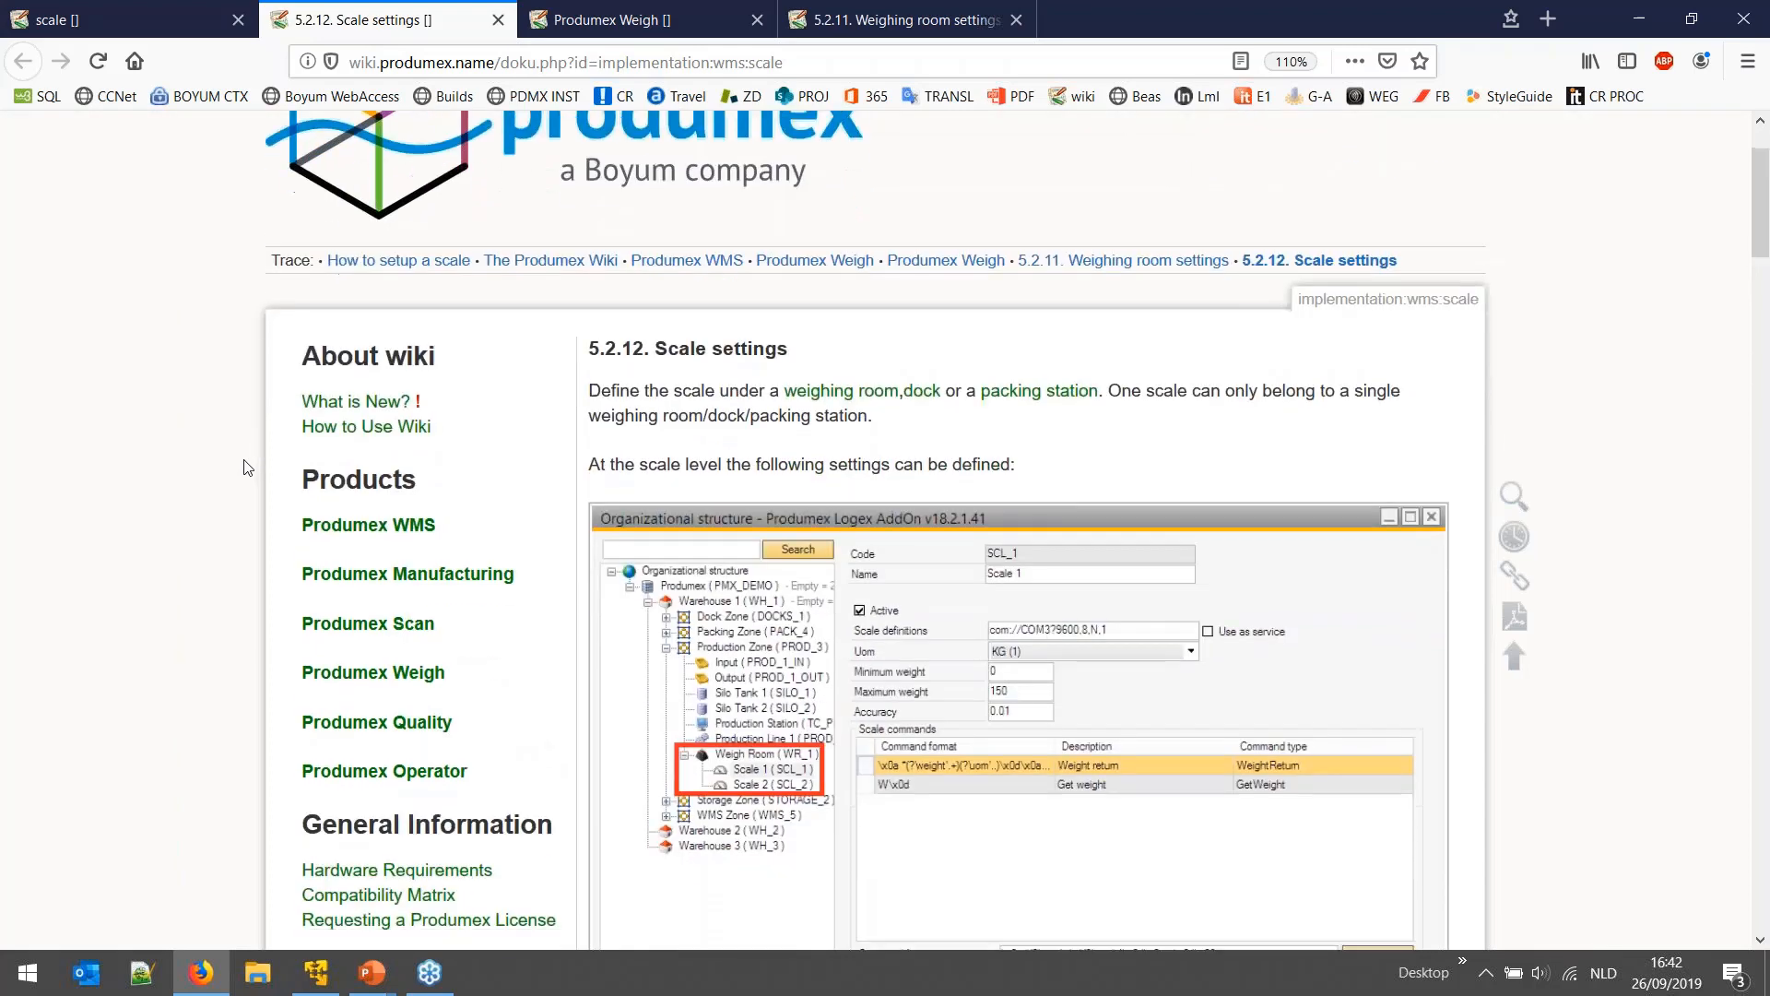
{"action": "left_click", "coordinate": [329, 975]}
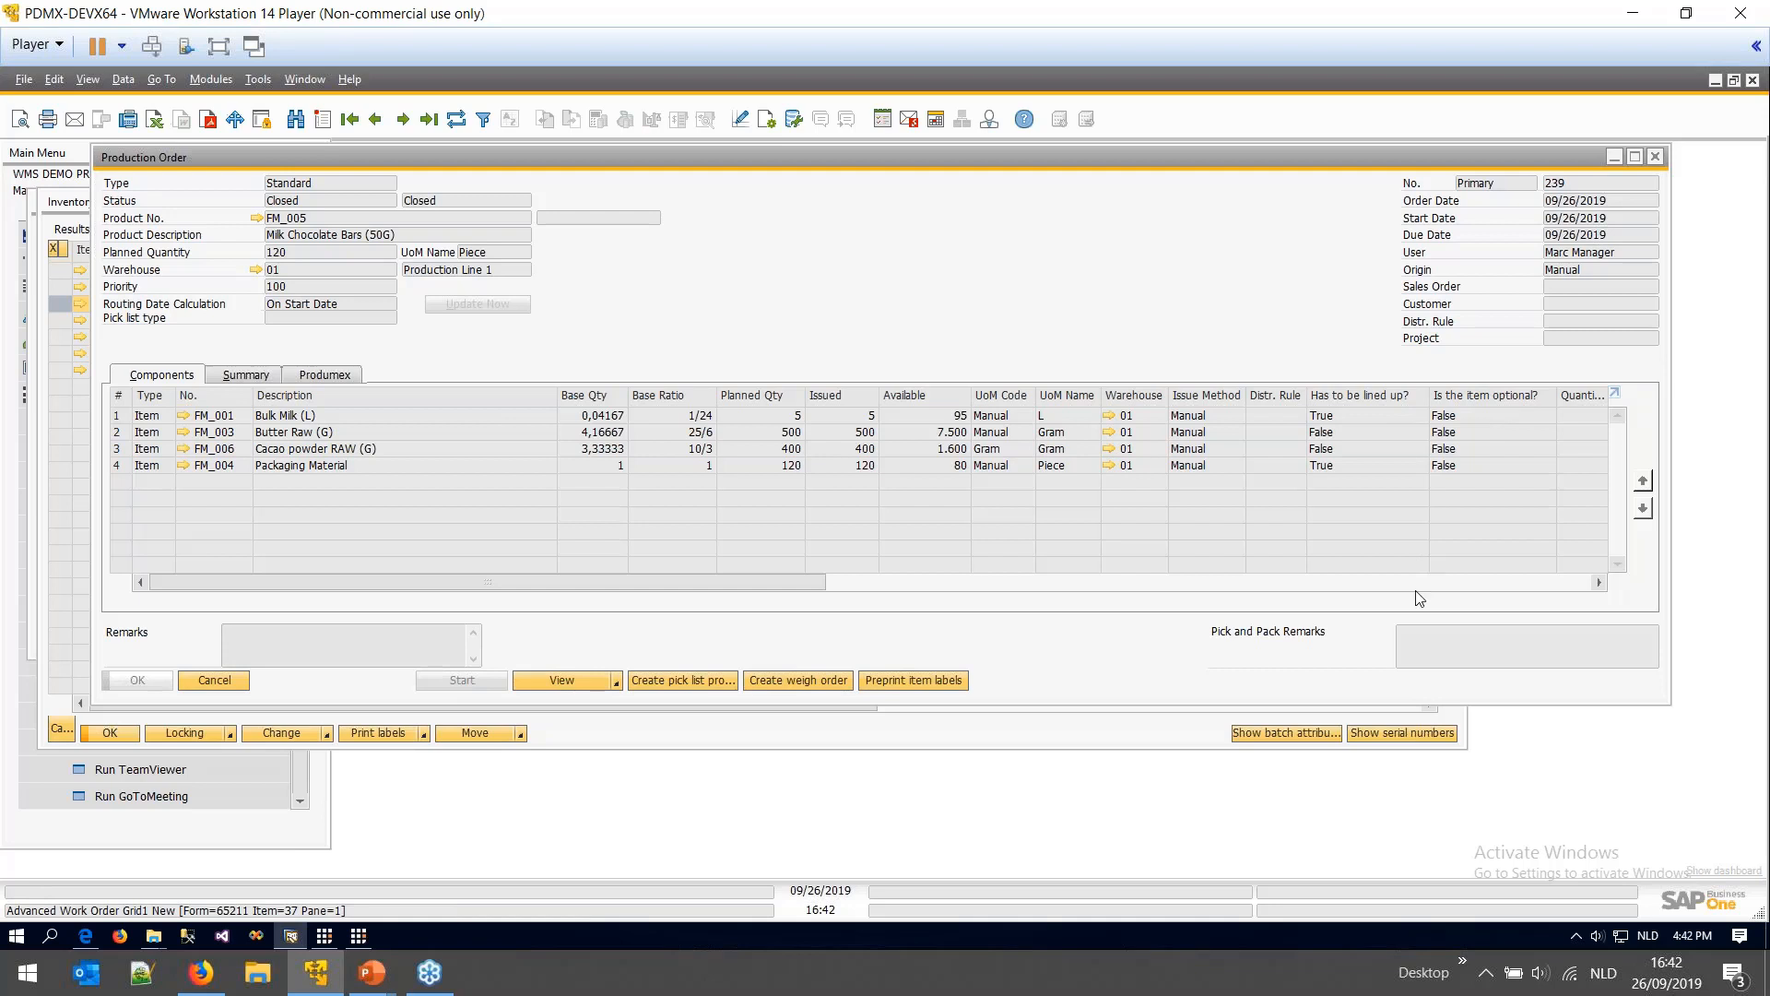
{"action": "left_click", "coordinate": [1461, 600]}
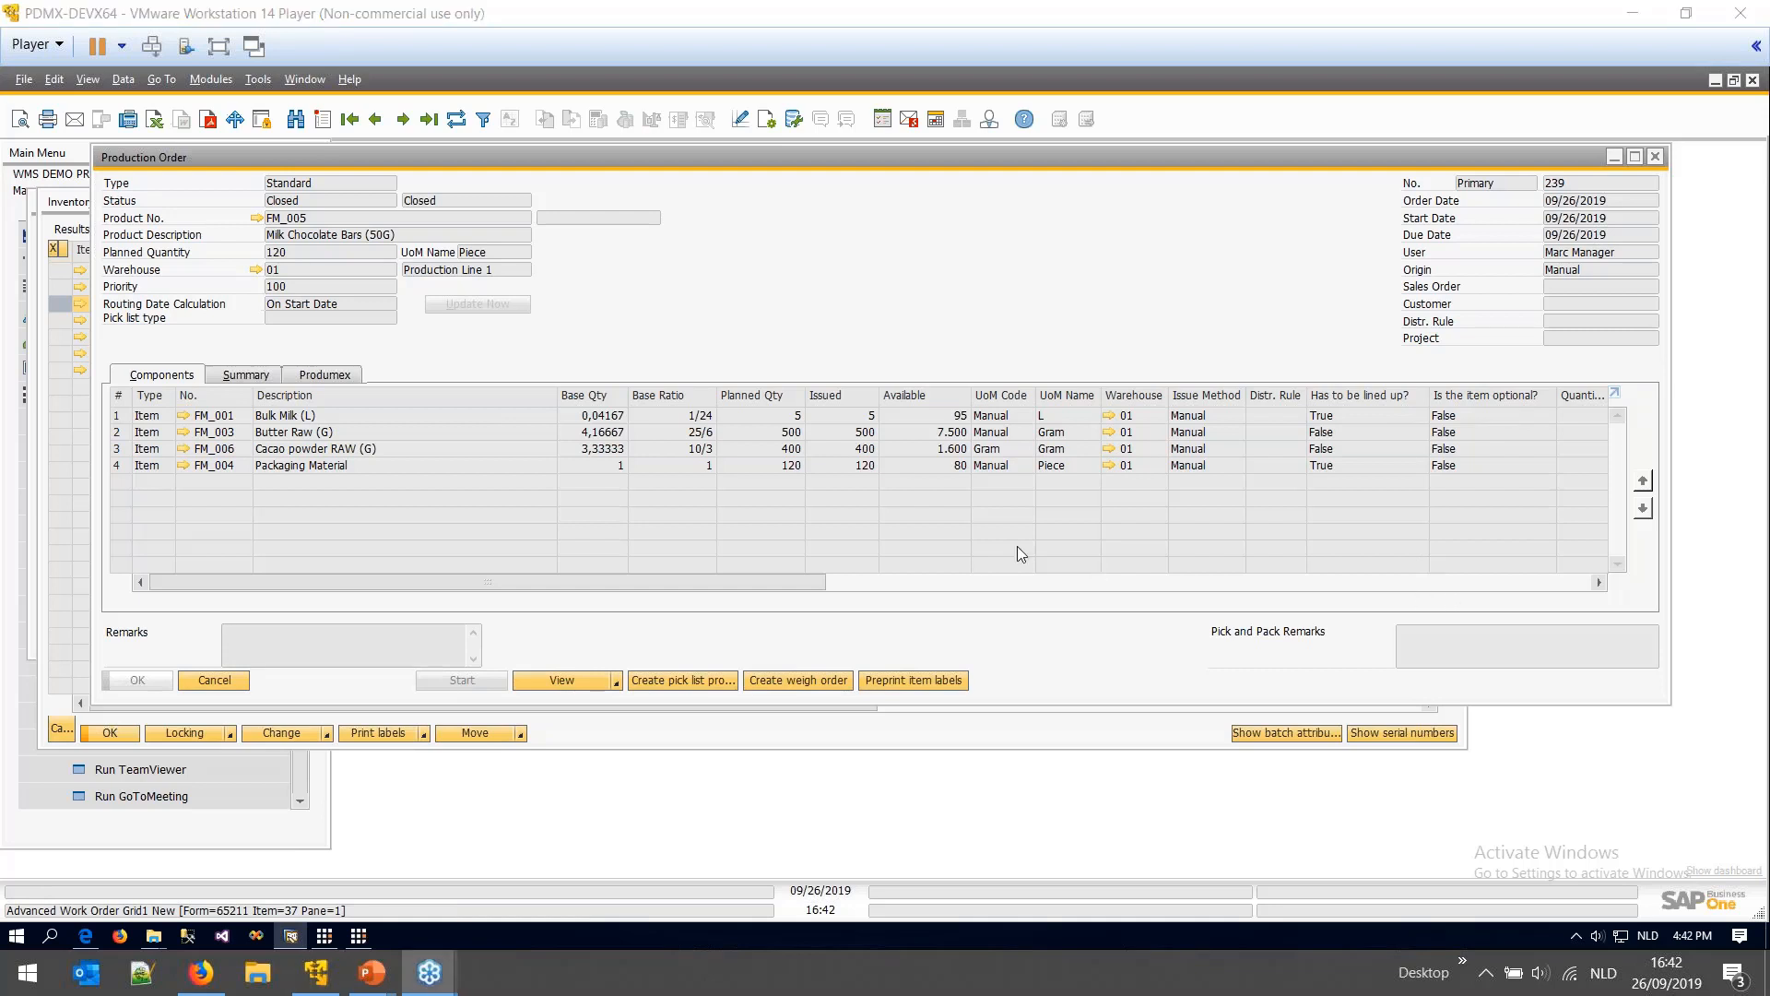